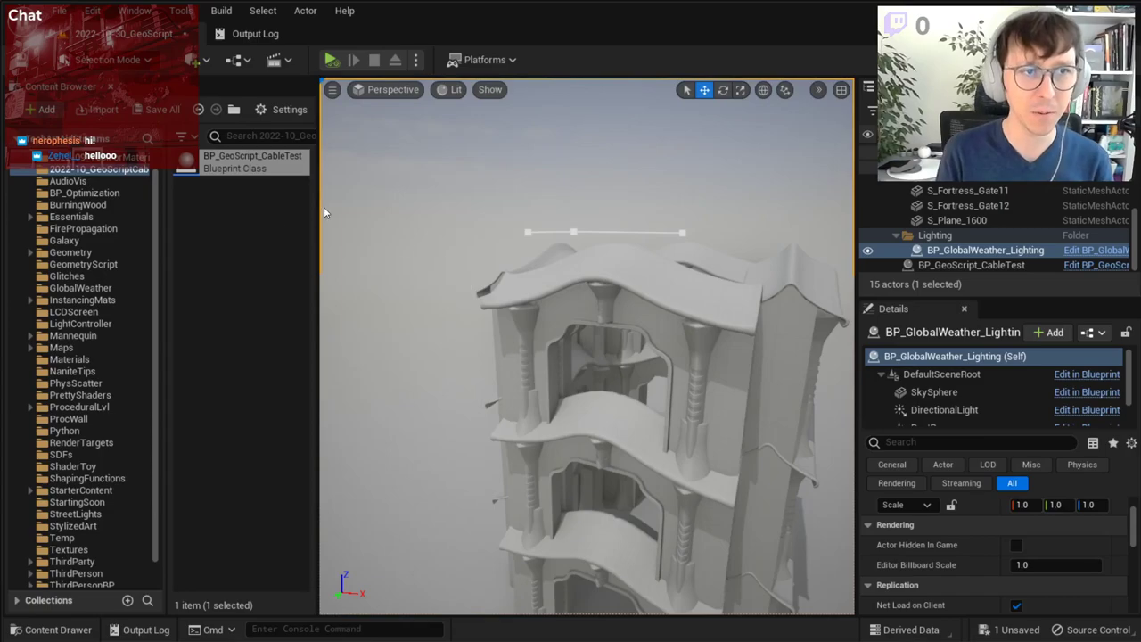
# - Start a new Blueprint Class from the Content Browser's context menu
pyautogui.click(202, 222)
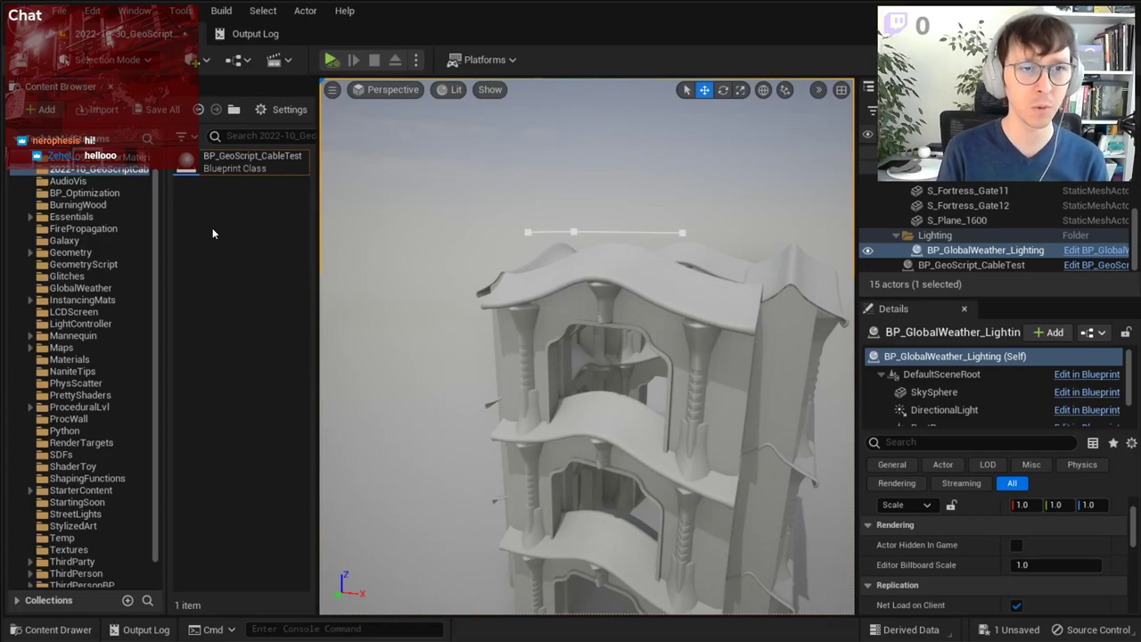
pyautogui.rightClick(209, 210)
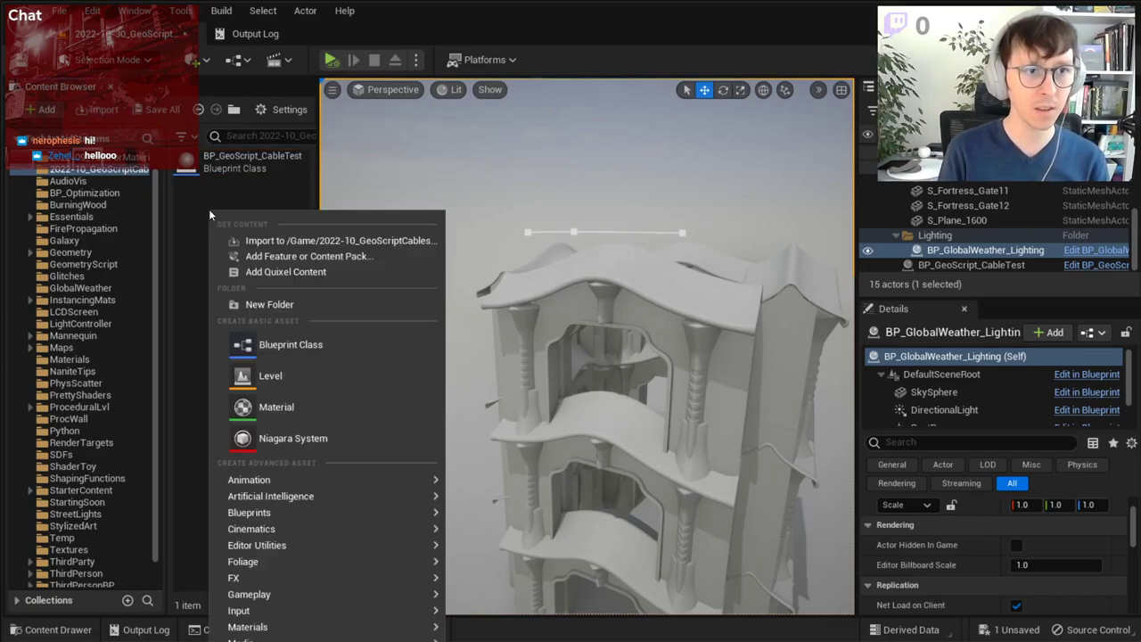
pyautogui.click(324, 350)
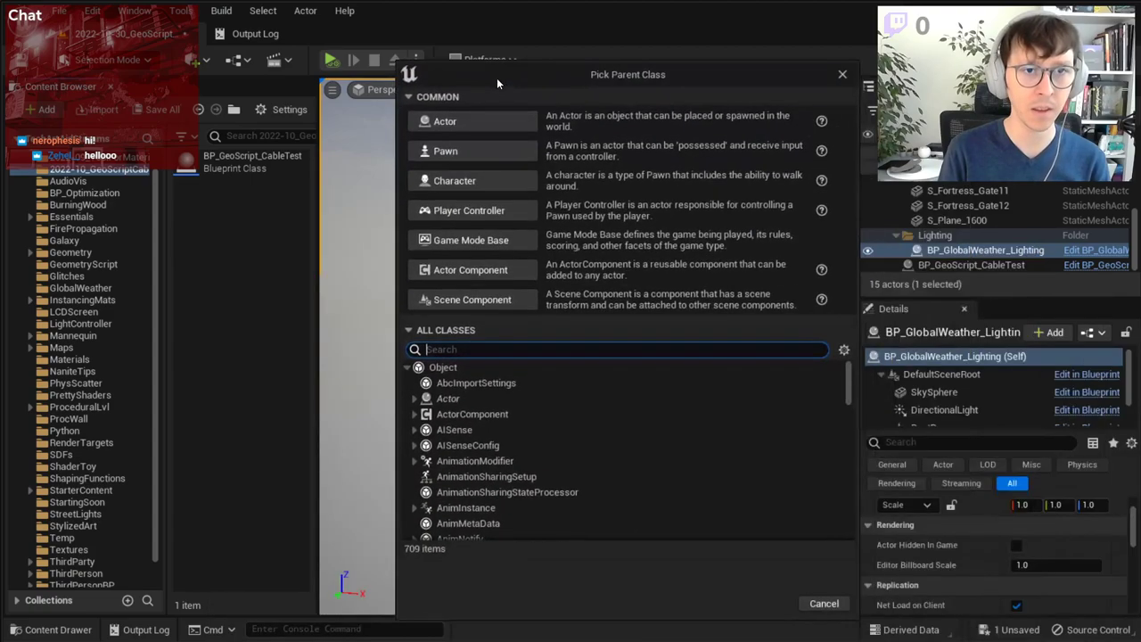
pyautogui.moveTo(498, 83); pyautogui.dragTo(481, 116)
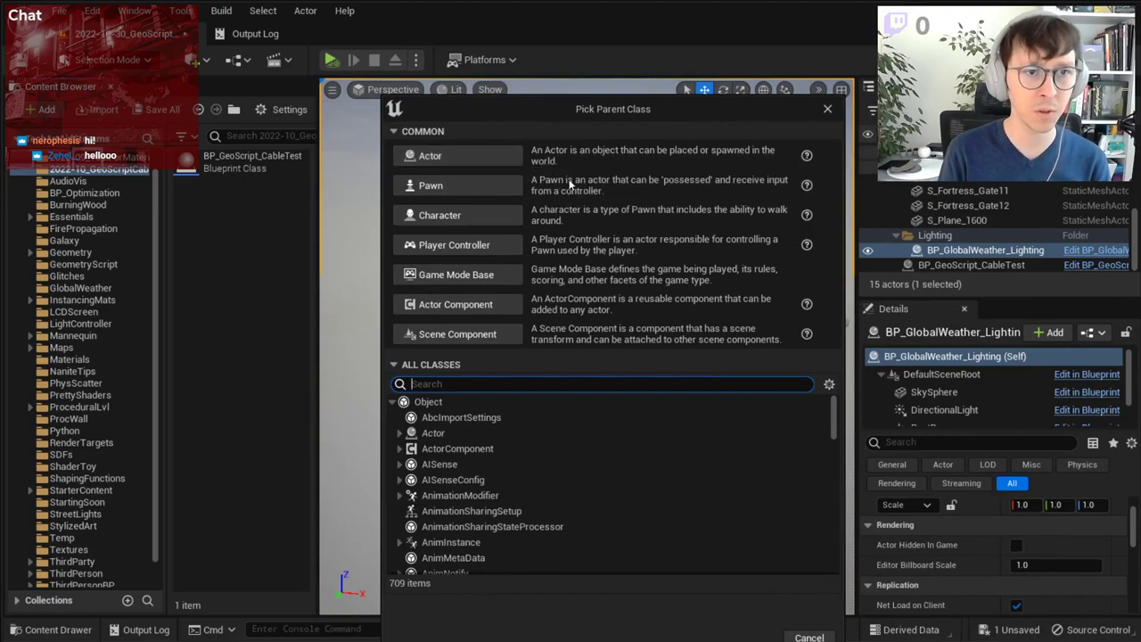
# - Search 'dynamic mesh' in All Classes and pick GeneratedDynamicMeshActor as the parent
pyautogui.scroll(-3, 441, 419)
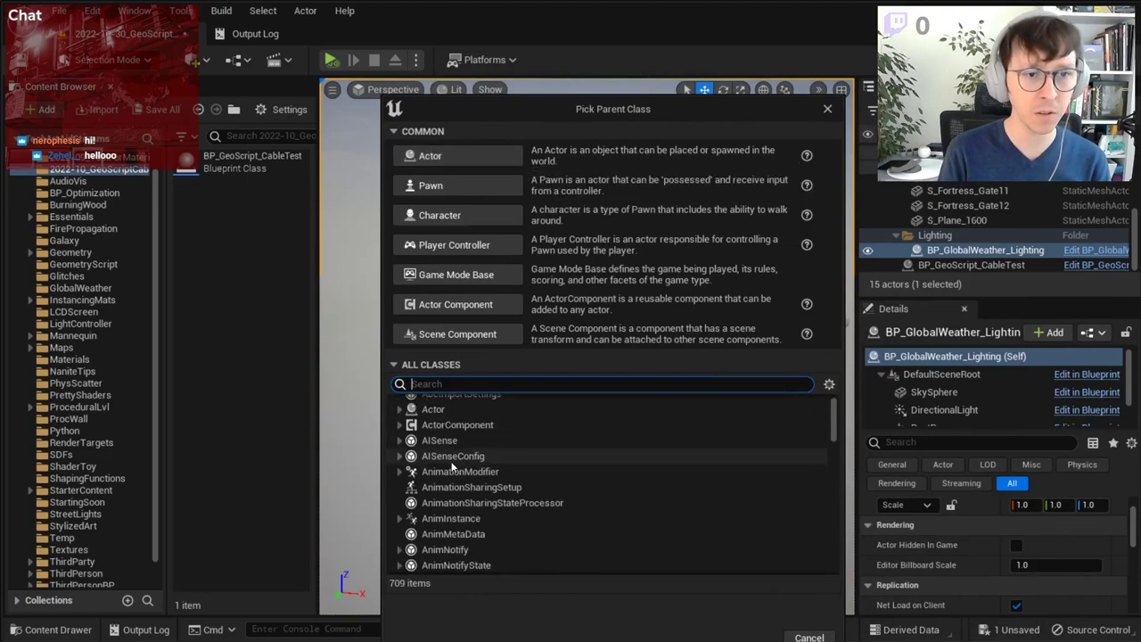
pyautogui.scroll(-3, 451, 461)
pyautogui.scroll(-2, 451, 461)
pyautogui.scroll(-2, 451, 461)
pyautogui.scroll(3, 428, 419)
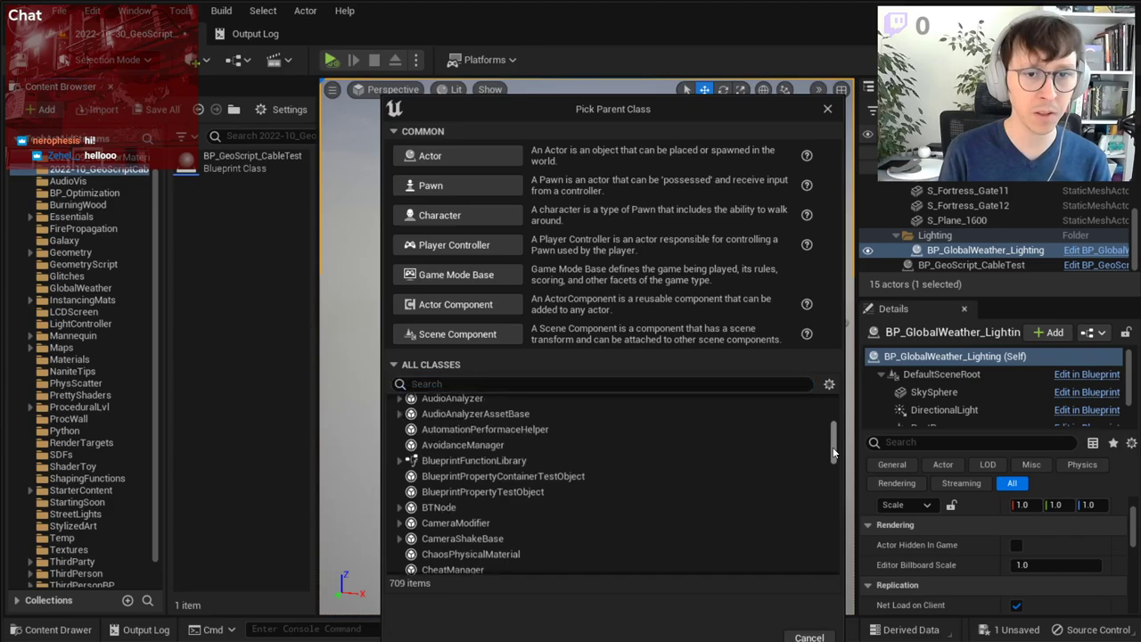
pyautogui.scroll(7, 412, 395)
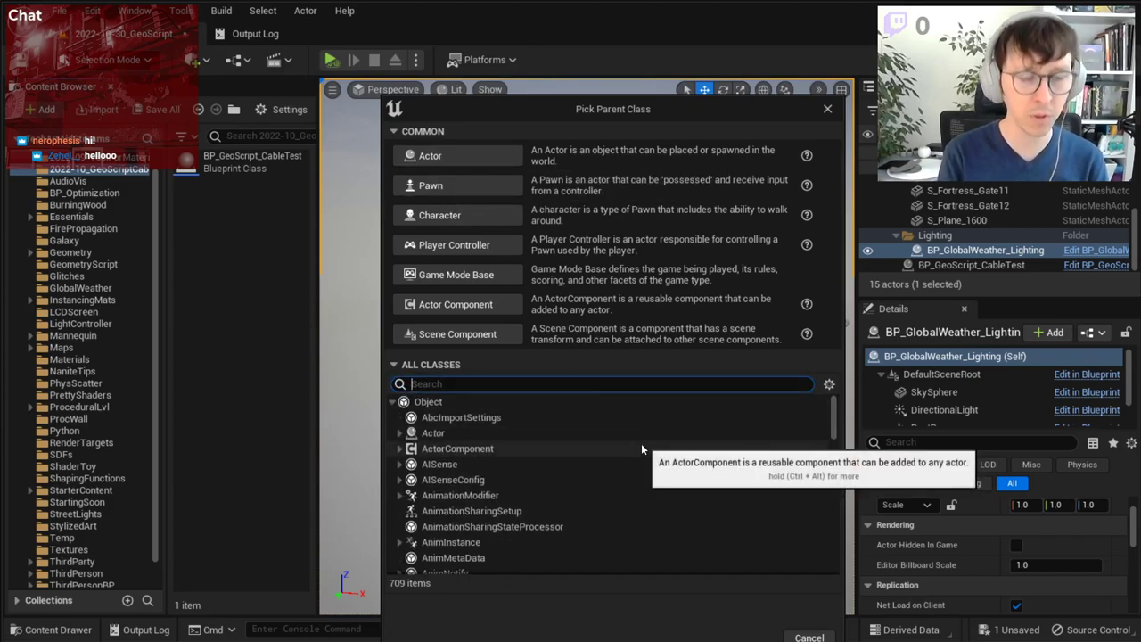
pyautogui.write('dynamic mesh')
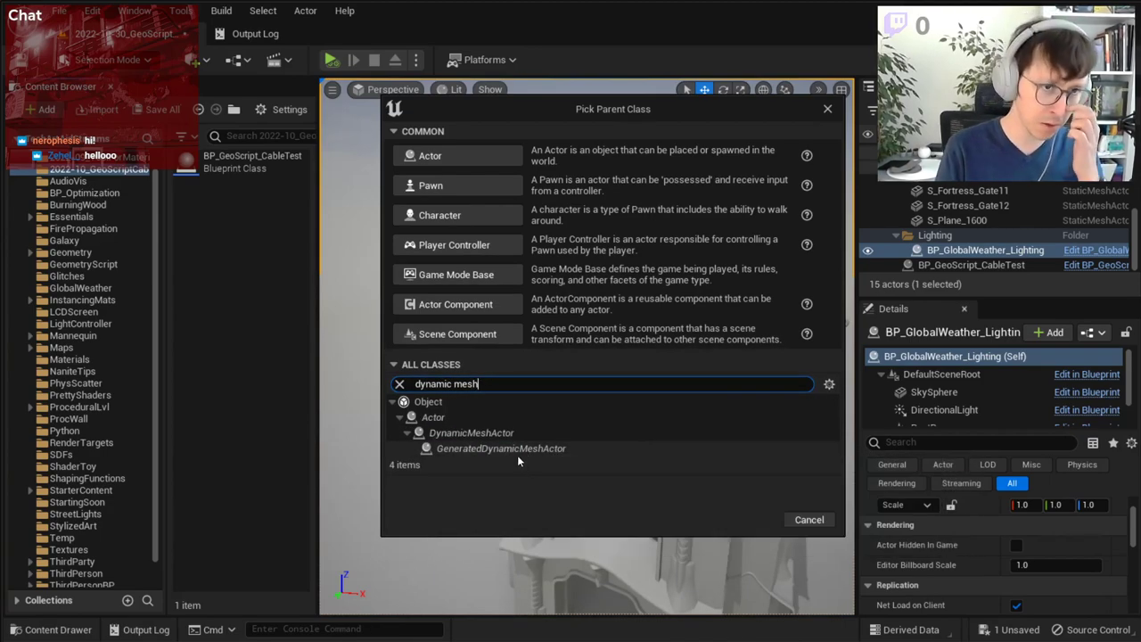
pyautogui.click(502, 450)
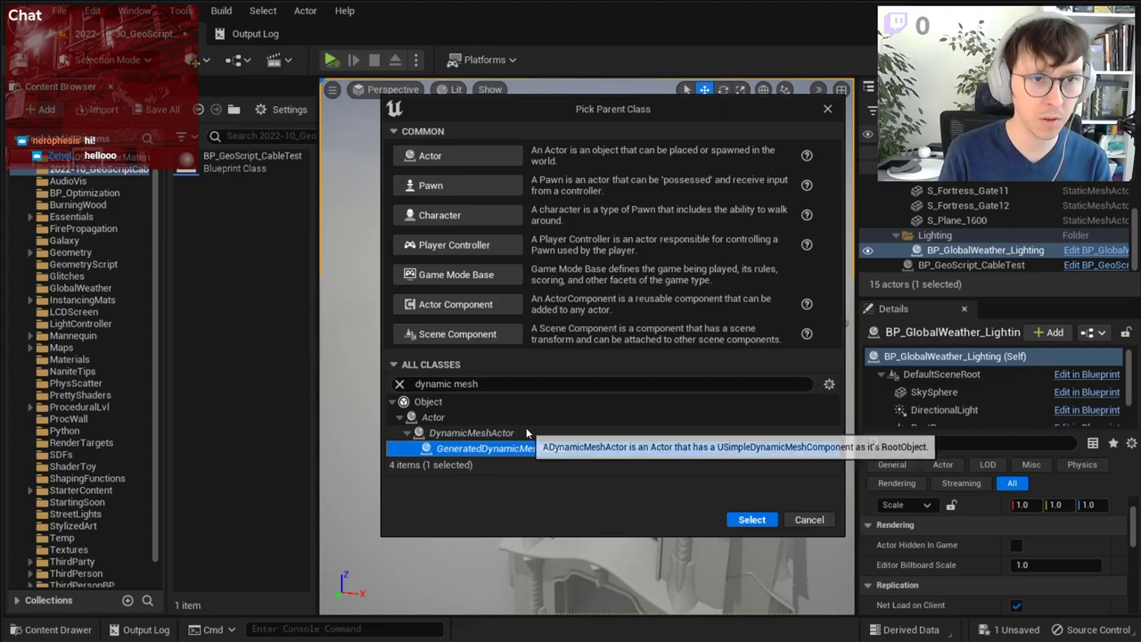
# - Confirm the GeneratedDynamicMeshActor parent and name the Blueprint BP_GeoScript_Cable
pyautogui.click(742, 521)
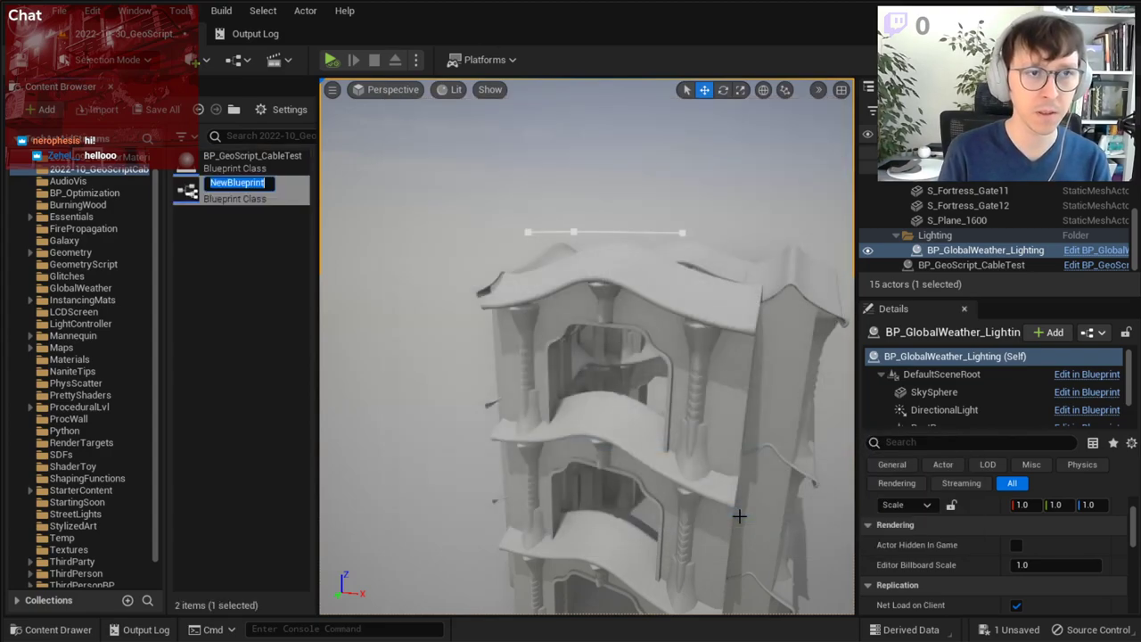
pyautogui.write('BP_GeoSc')
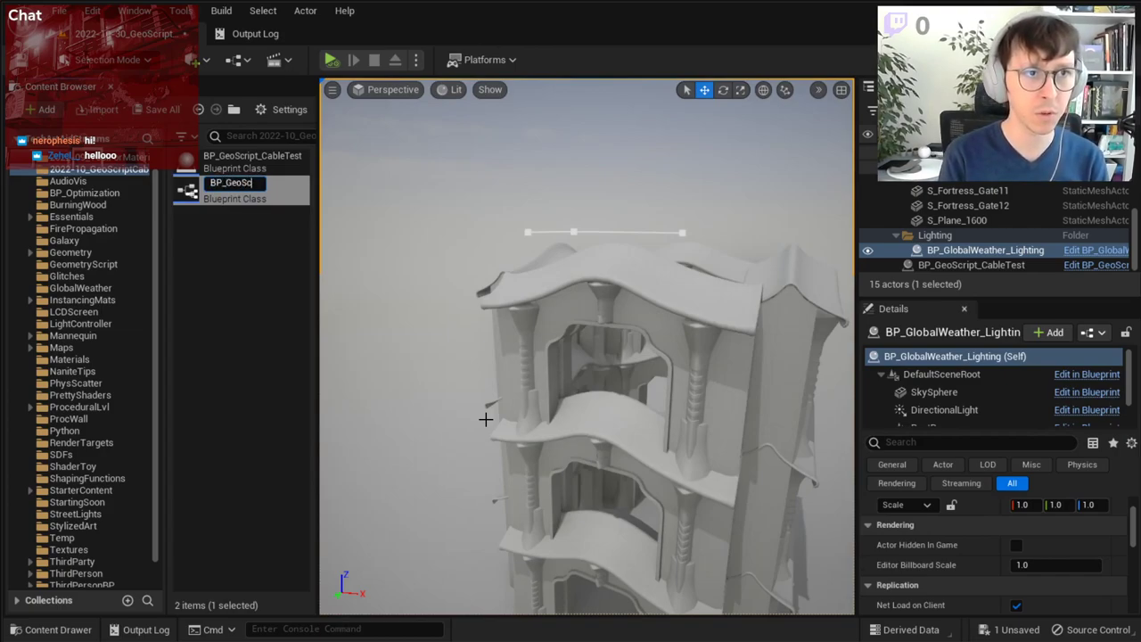
pyautogui.write('ript_Cable')
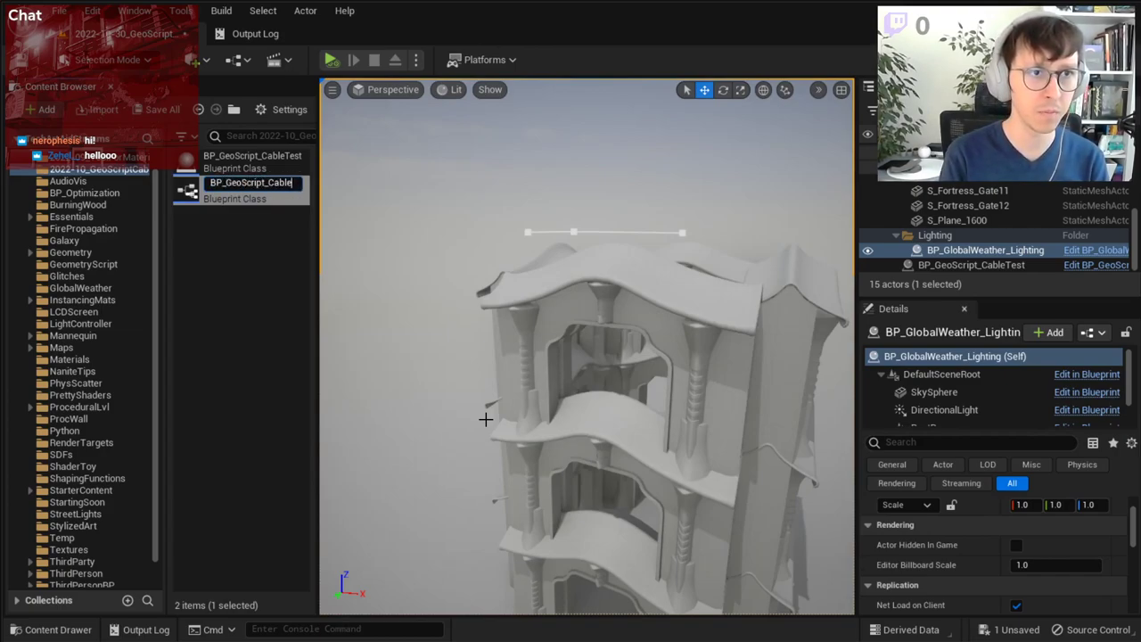
pyautogui.press('Return')
# - Delete the old CableTest actor and place BP_GeoScript_Cable on the building
pyautogui.click(575, 232)
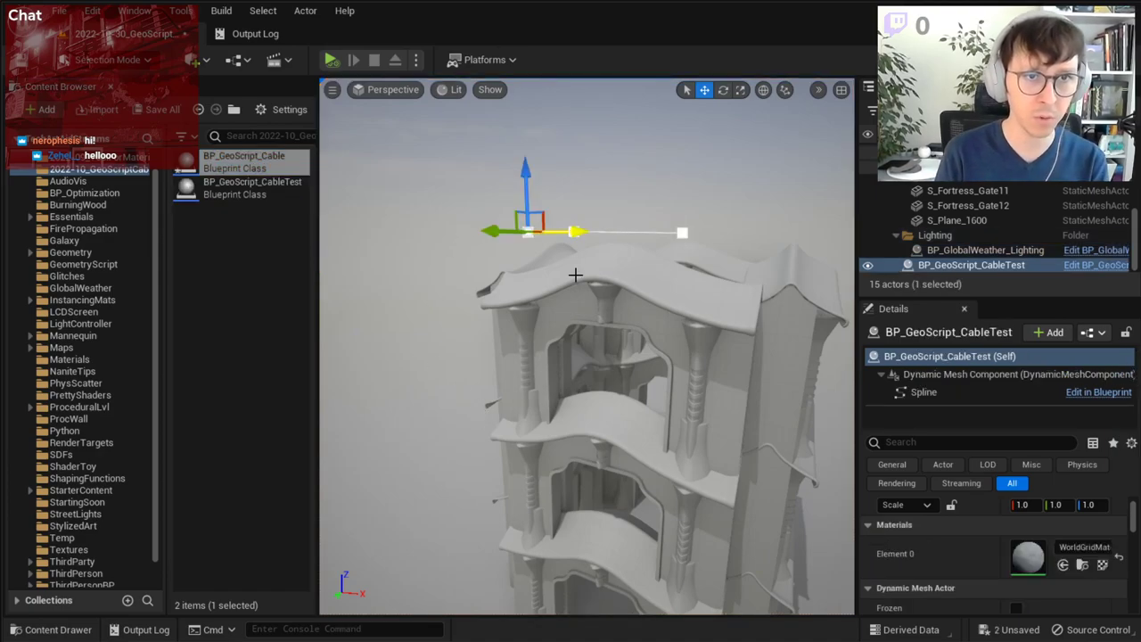
pyautogui.press('Delete')
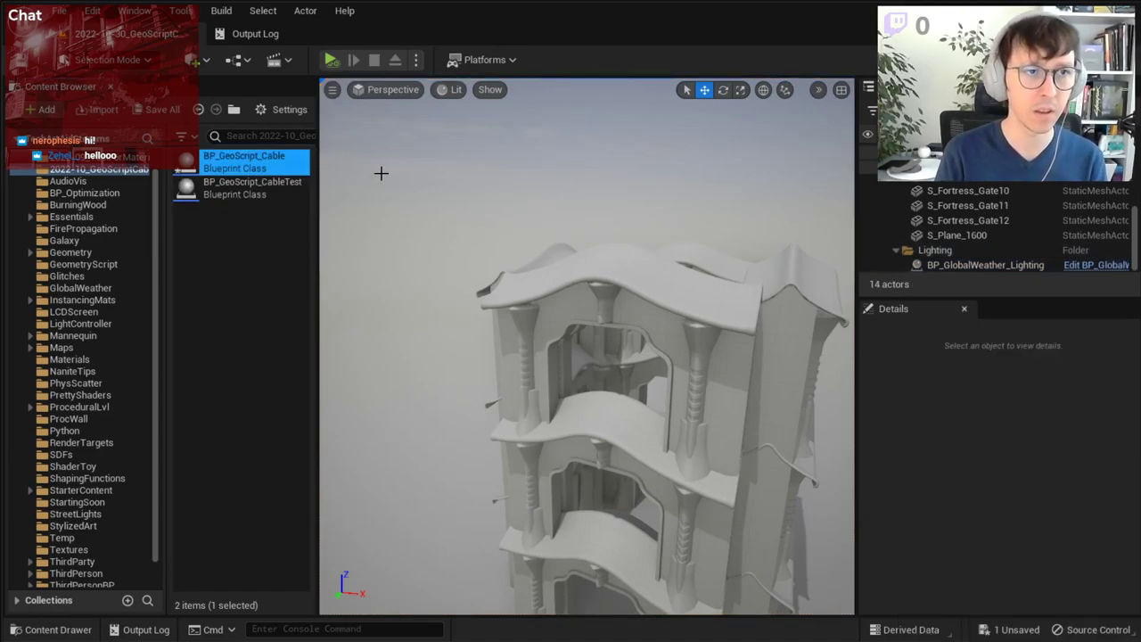
pyautogui.moveTo(380, 173); pyautogui.dragTo(410, 205, button='right')
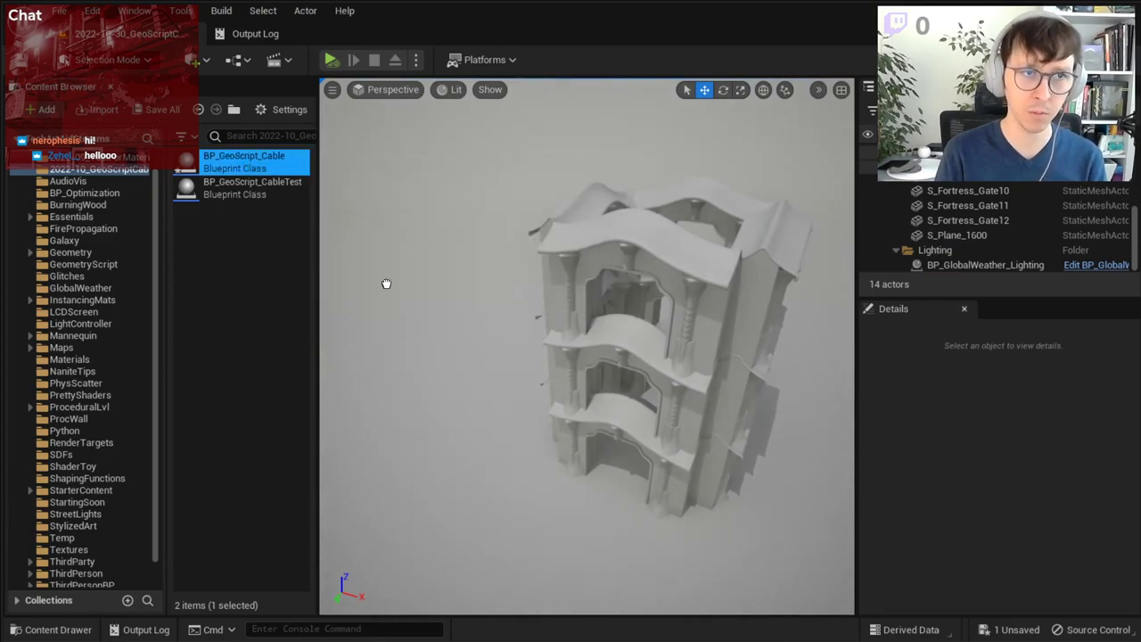
pyautogui.moveTo(236, 161)
pyautogui.mouseDown()
pyautogui.moveTo(578, 482)
pyautogui.moveTo(583, 212)
pyautogui.mouseUp()
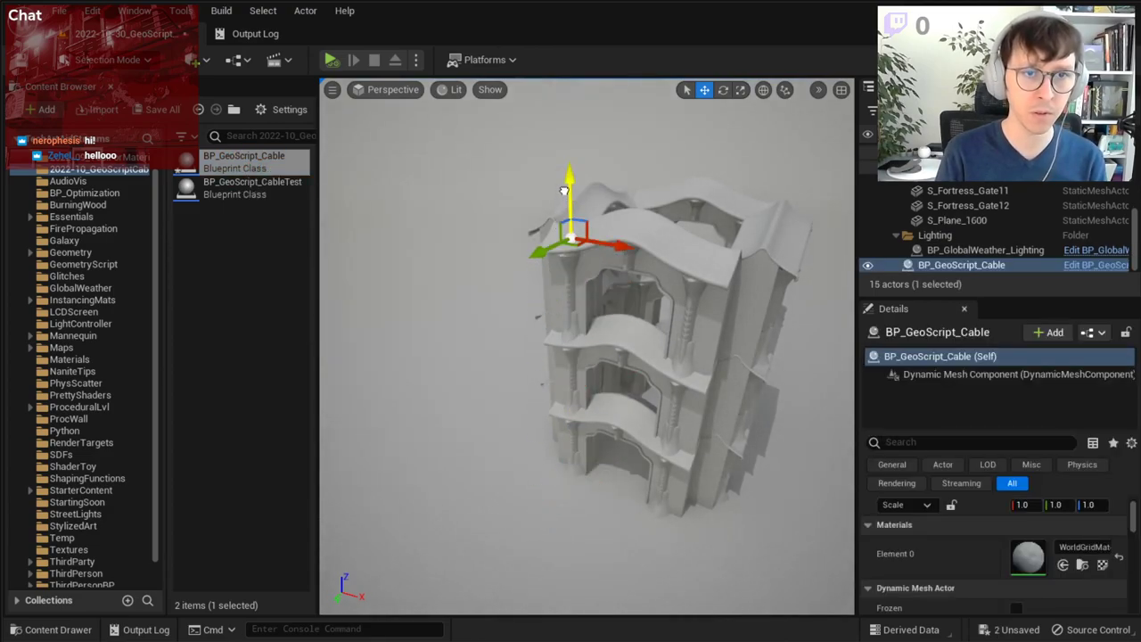
pyautogui.scroll(3, 583, 212)
pyautogui.scroll(5, 583, 212)
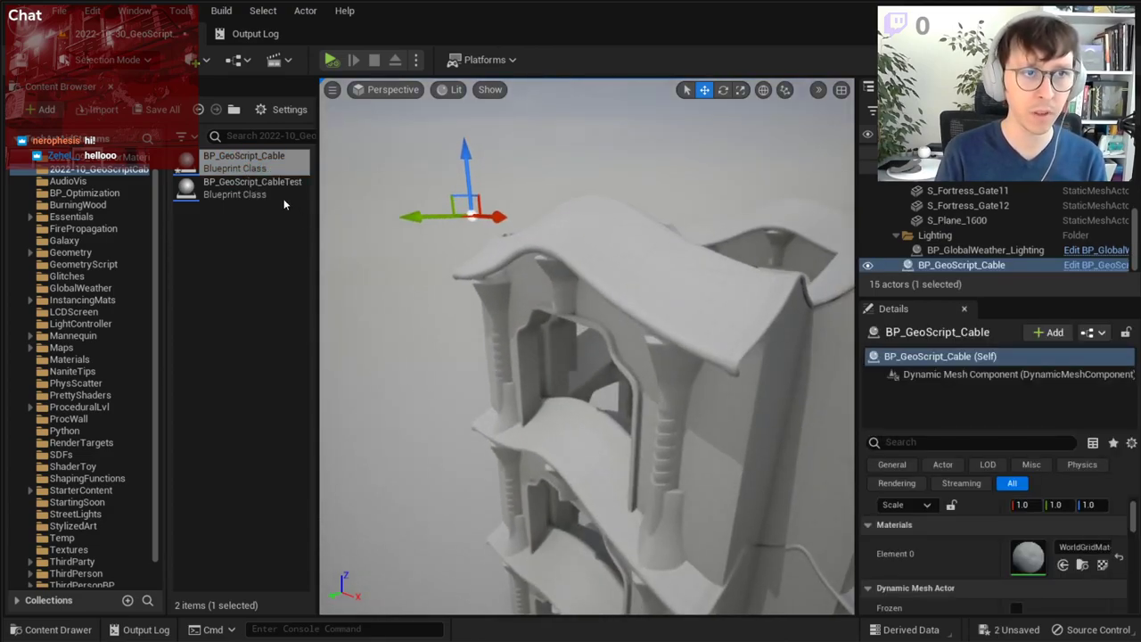
# - Open BP_GeoScript_Cable and dock its editor into the main editor window
pyautogui.doubleClick(264, 166)
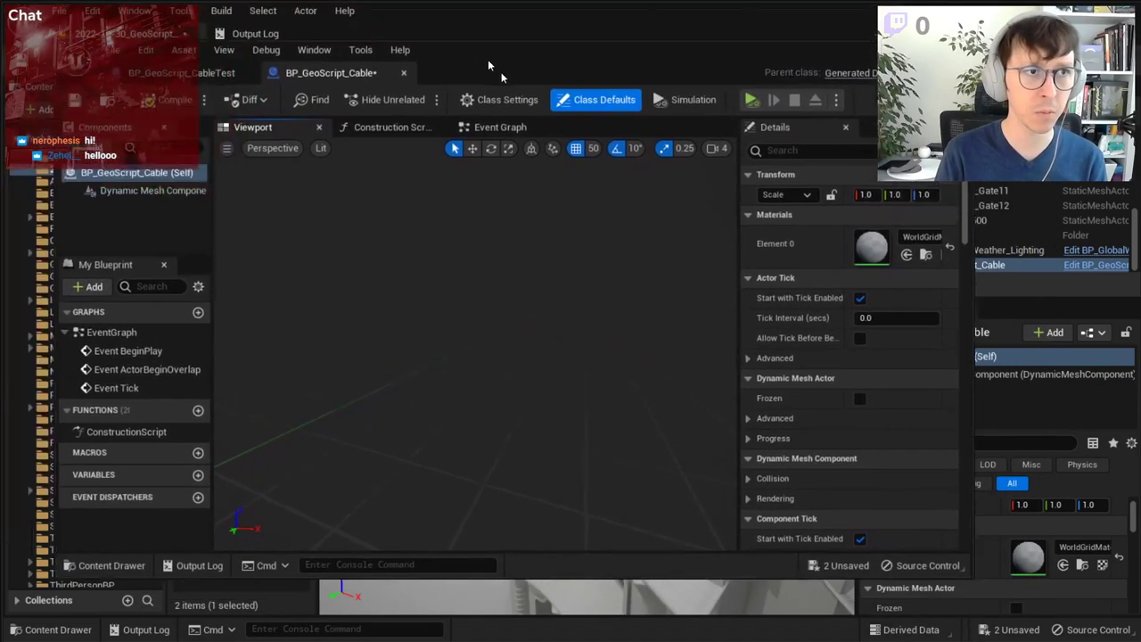
pyautogui.moveTo(458, 26); pyautogui.dragTo(641, 193)
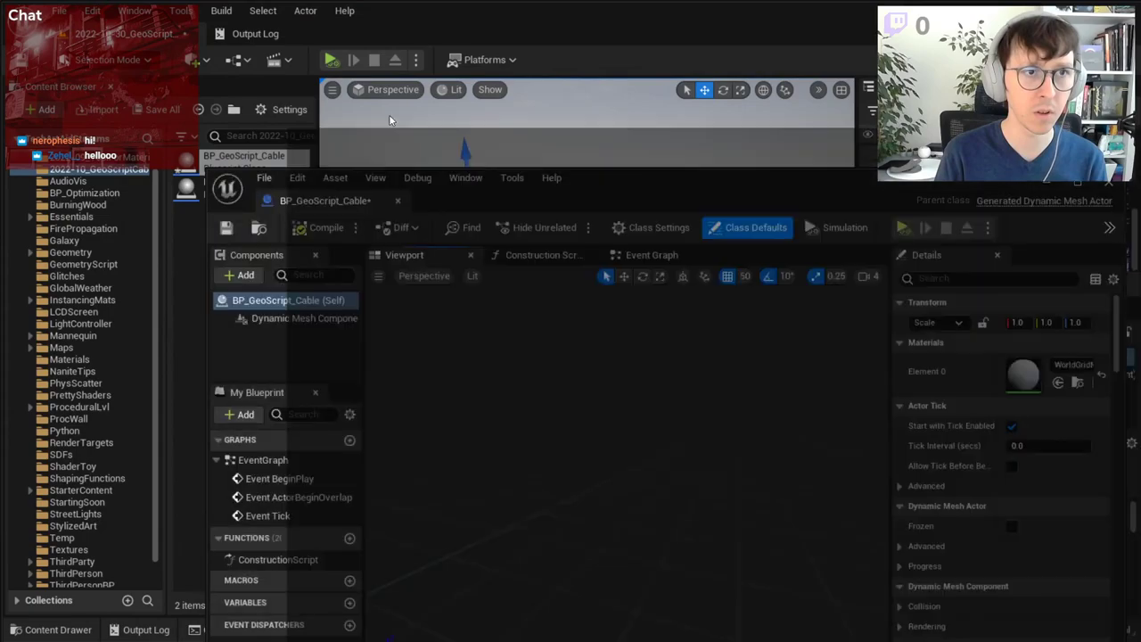
pyautogui.moveTo(356, 203); pyautogui.dragTo(299, 34)
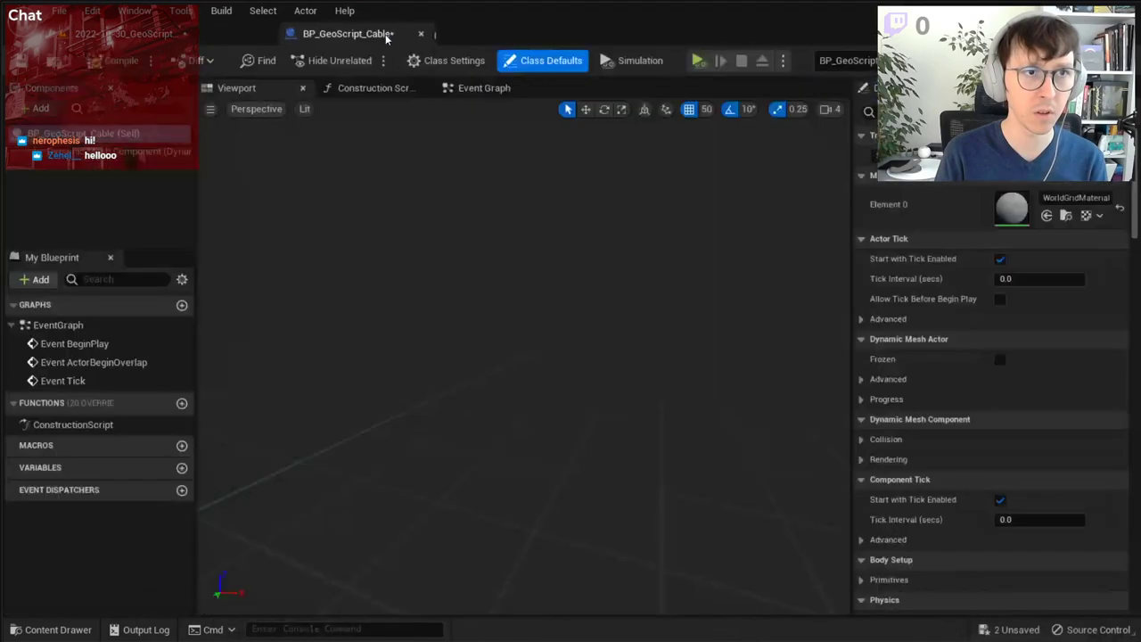
# - Save all, then show the Construction Script graph with a wider Details panel
pyautogui.hotkey('ctrl', 's')
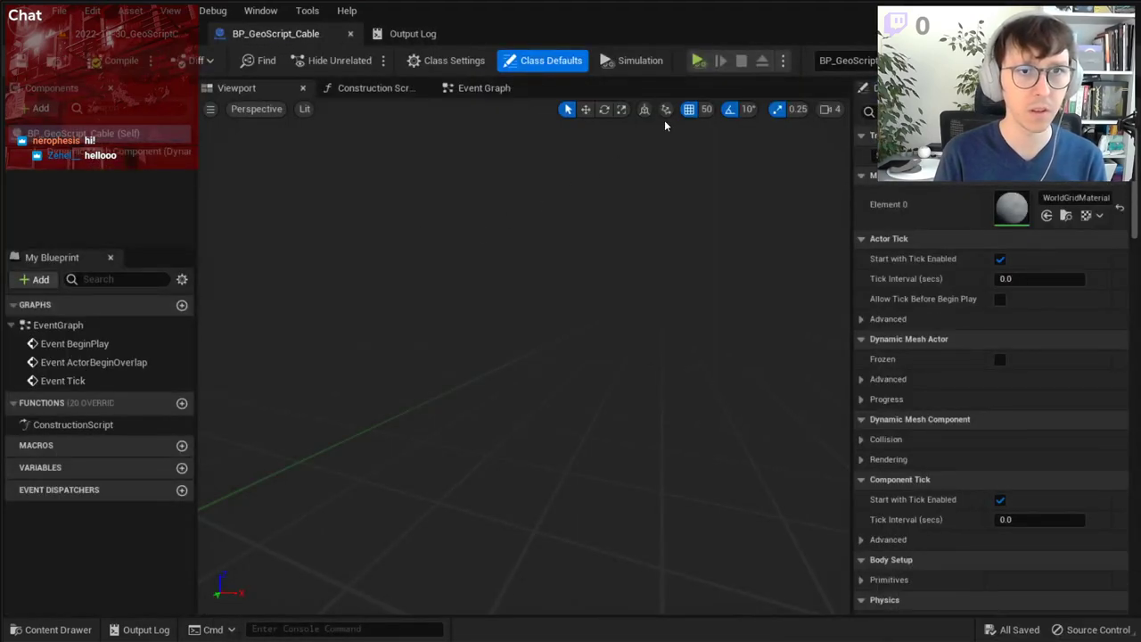
pyautogui.click(349, 88)
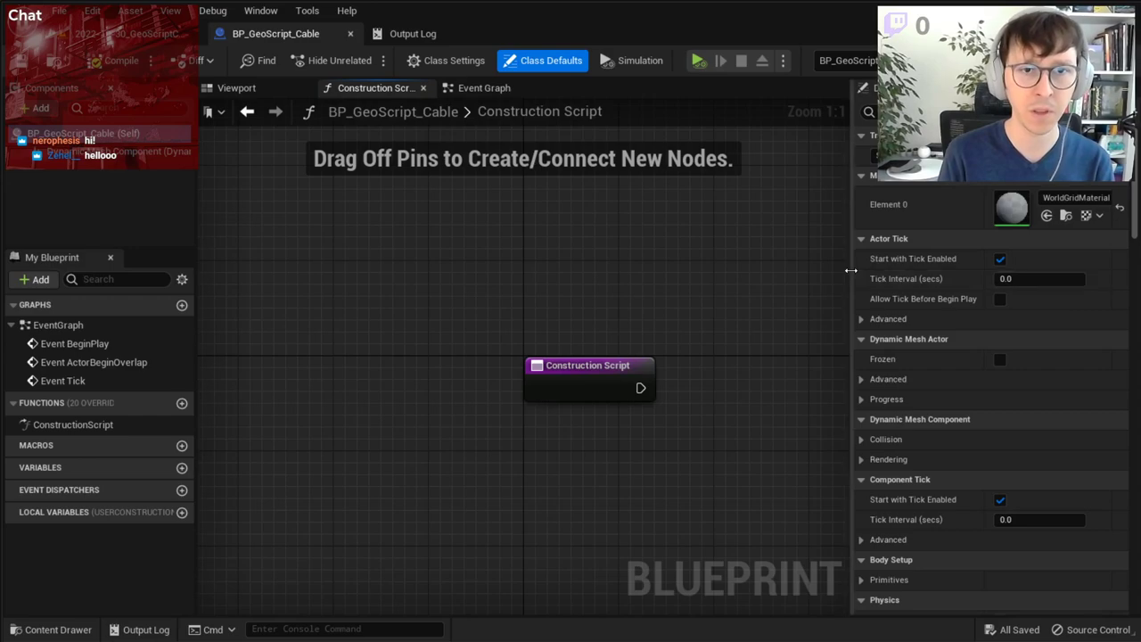
pyautogui.moveTo(852, 268); pyautogui.dragTo(830, 268)
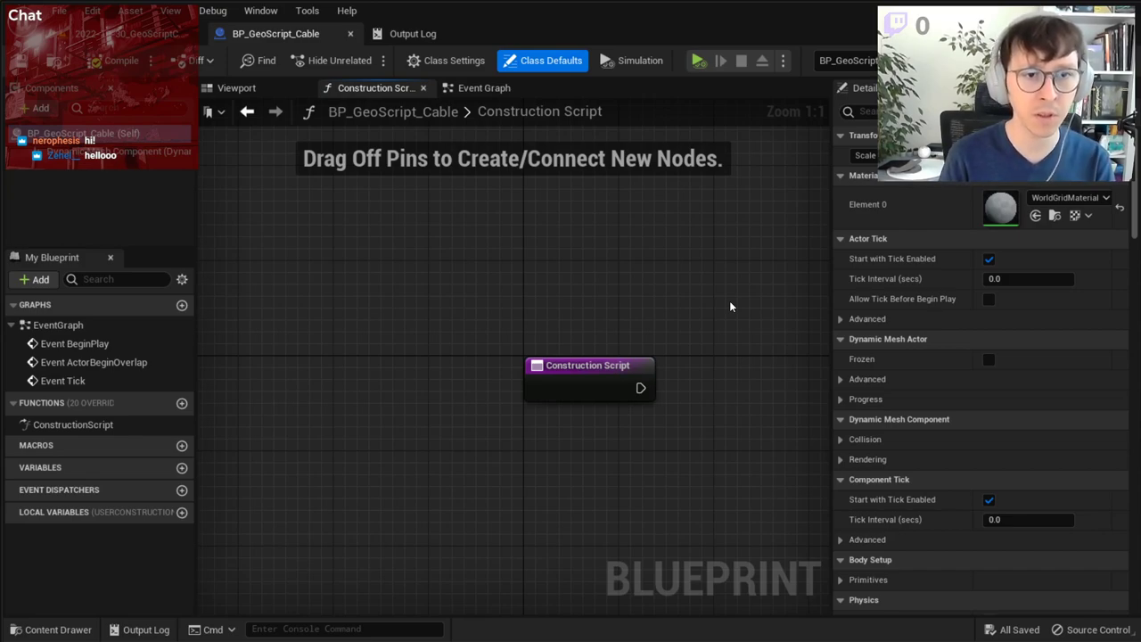
# - Uncheck Start with Tick Enabled in Class Defaults, leaving the Construction Script node untouched
pyautogui.moveTo(729, 305); pyautogui.dragTo(622, 239, button='right')
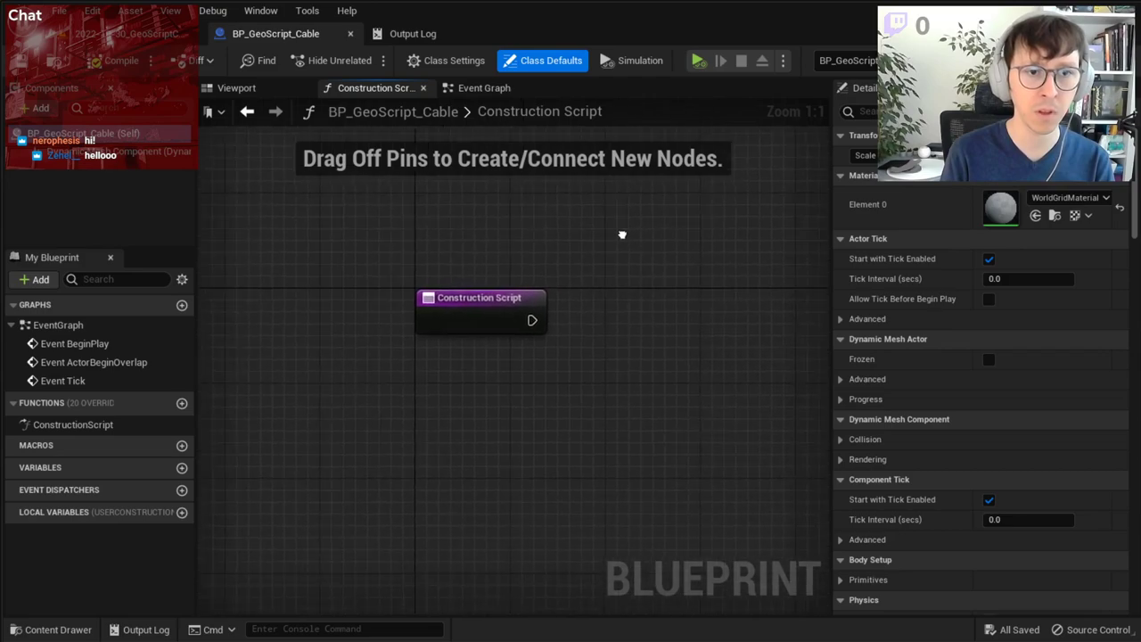
pyautogui.click(989, 260)
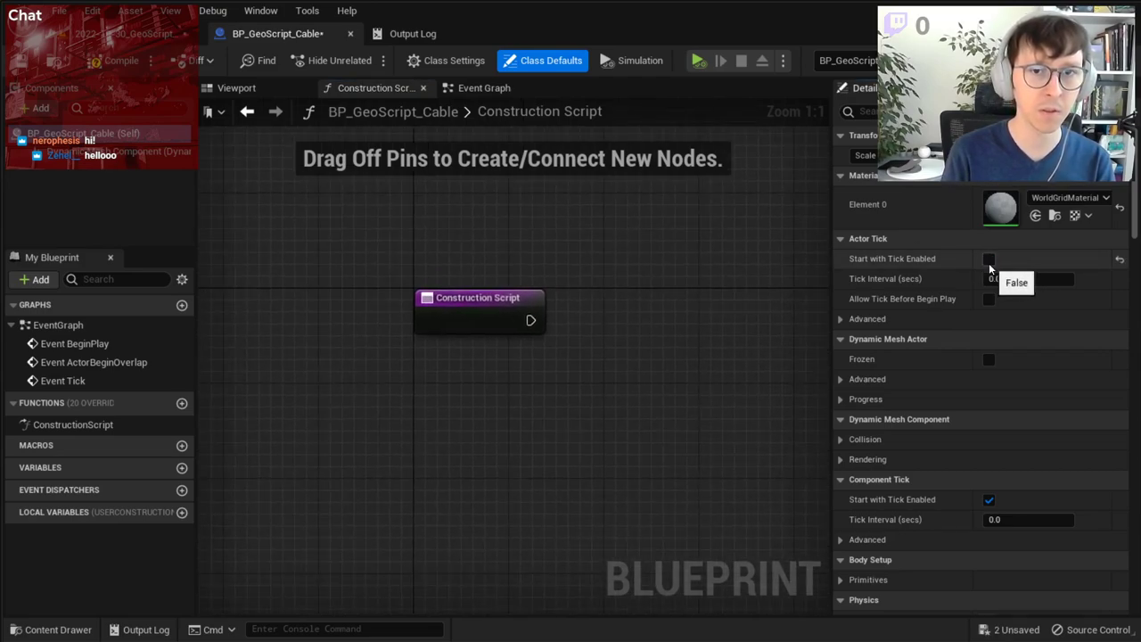
pyautogui.click(112, 60)
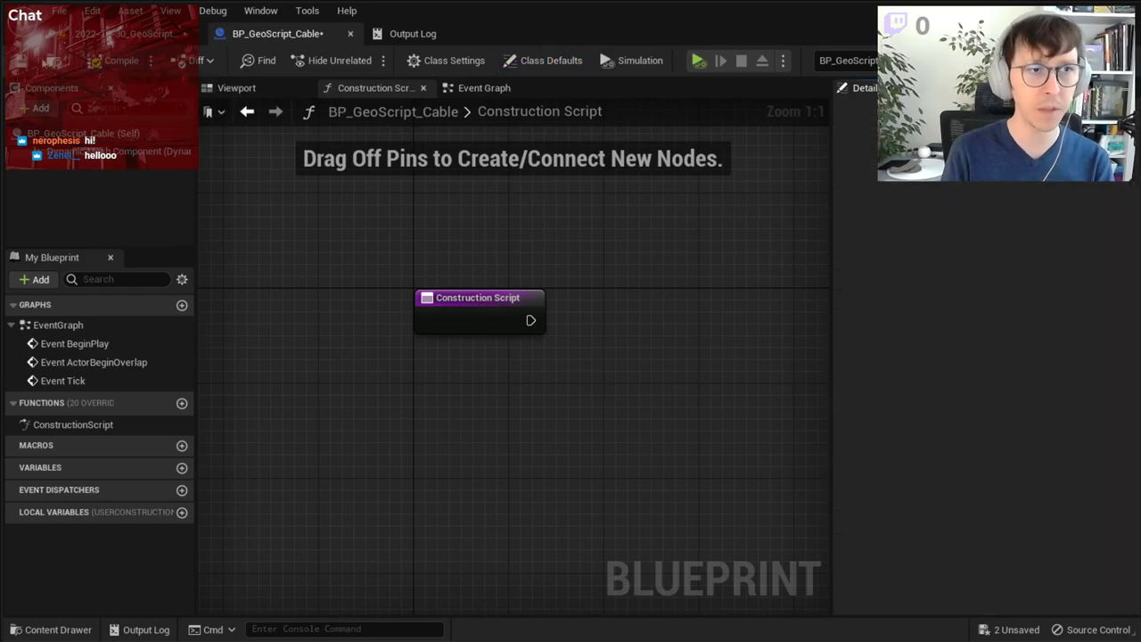
pyautogui.click(19, 59)
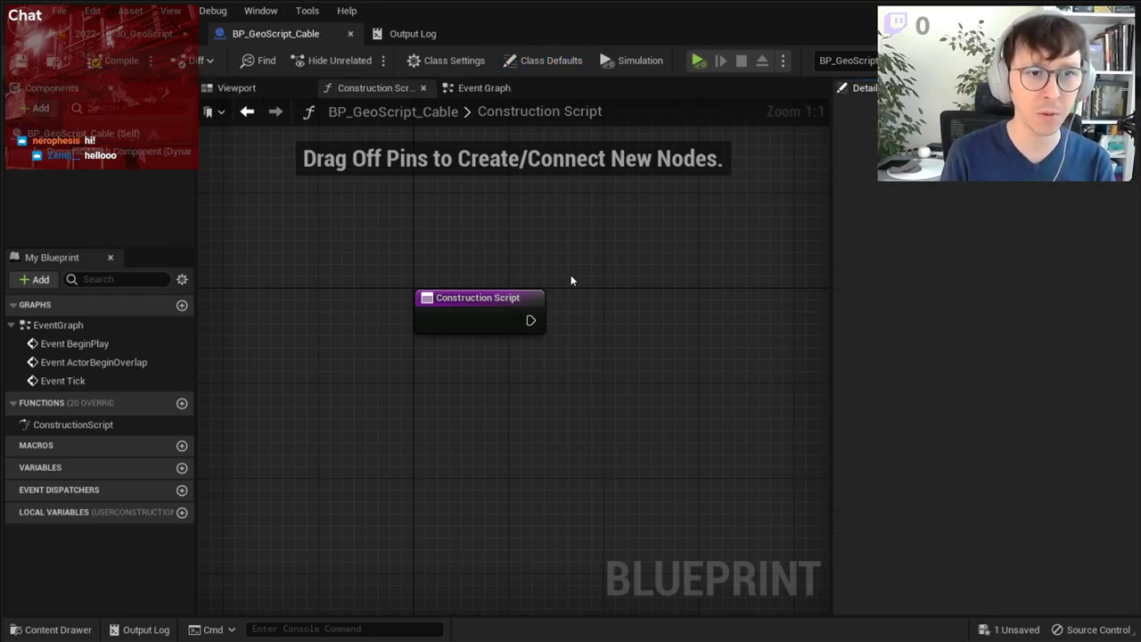
pyautogui.moveTo(384, 265); pyautogui.dragTo(564, 372)
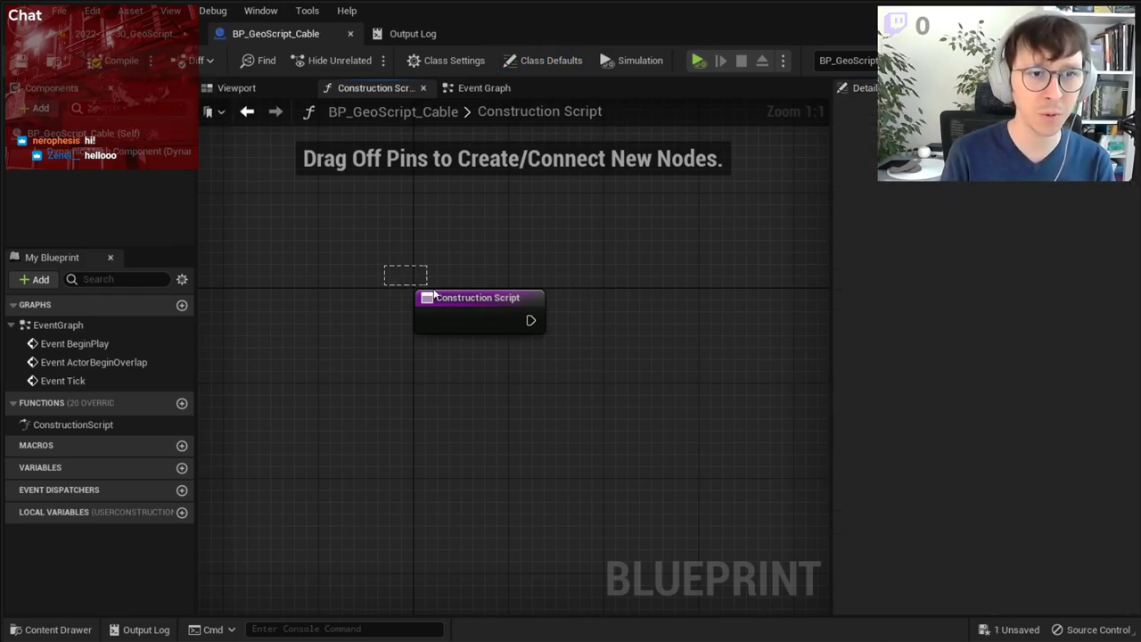
pyautogui.click(612, 393)
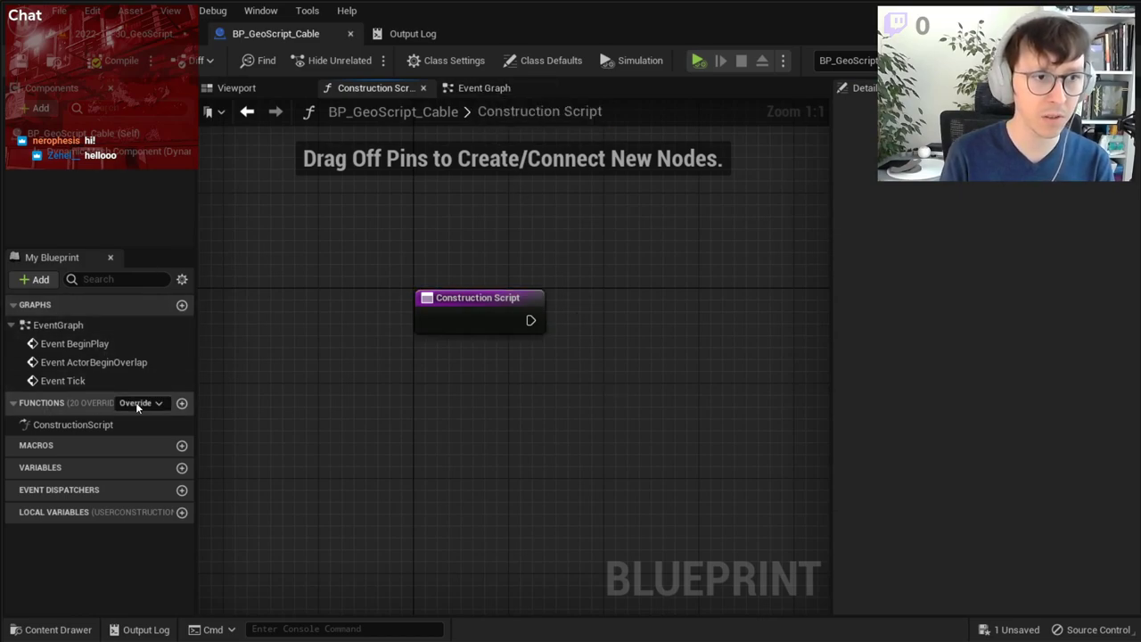
# - Add the On Rebuild Generated Mesh override and delete the Tick, ActorBeginOverlap and BeginPlay events
pyautogui.click(156, 404)
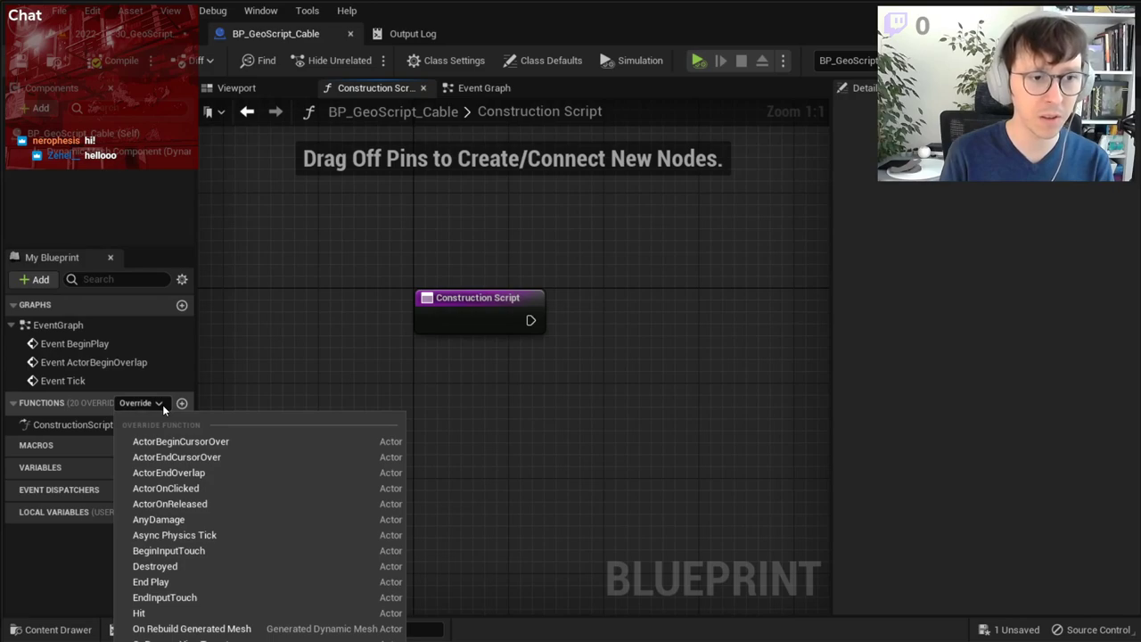
pyautogui.click(211, 629)
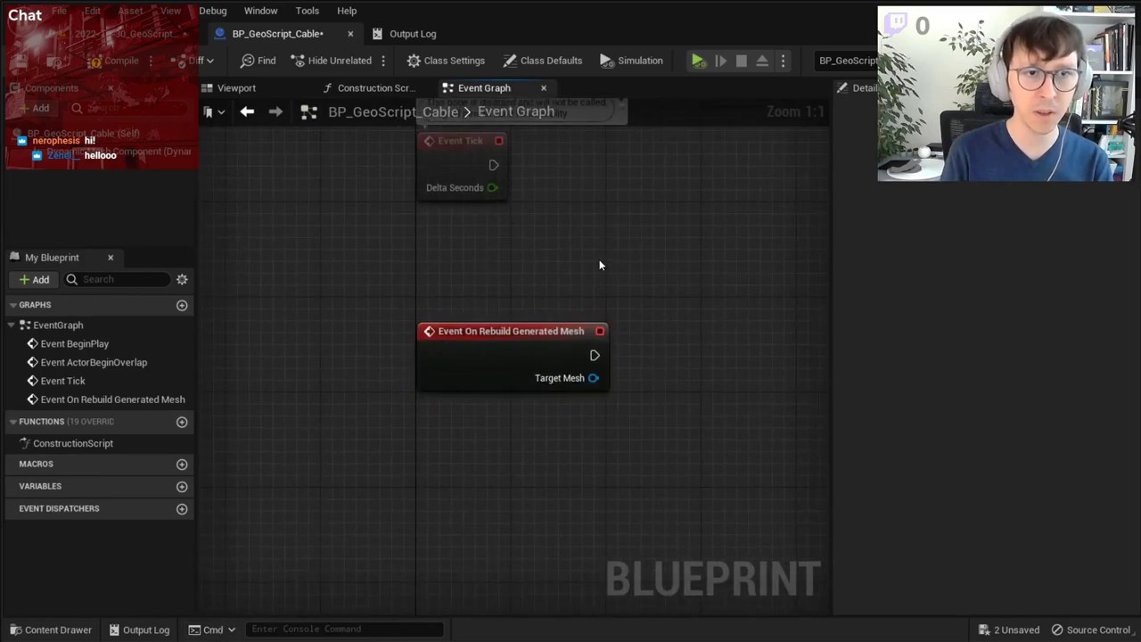
pyautogui.moveTo(507, 372); pyautogui.dragTo(347, 160)
pyautogui.press('Delete')
pyautogui.moveTo(576, 379); pyautogui.dragTo(359, 200)
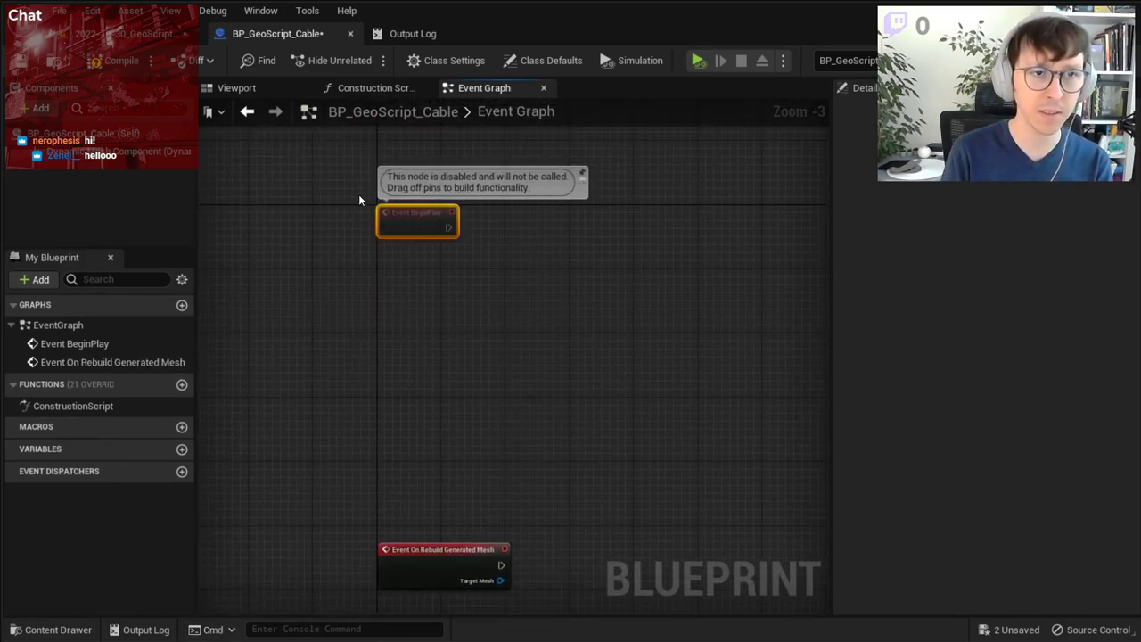
pyautogui.press('Delete')
# - Save the cable blueprint and return to the level editor
pyautogui.scroll(4, 466, 351)
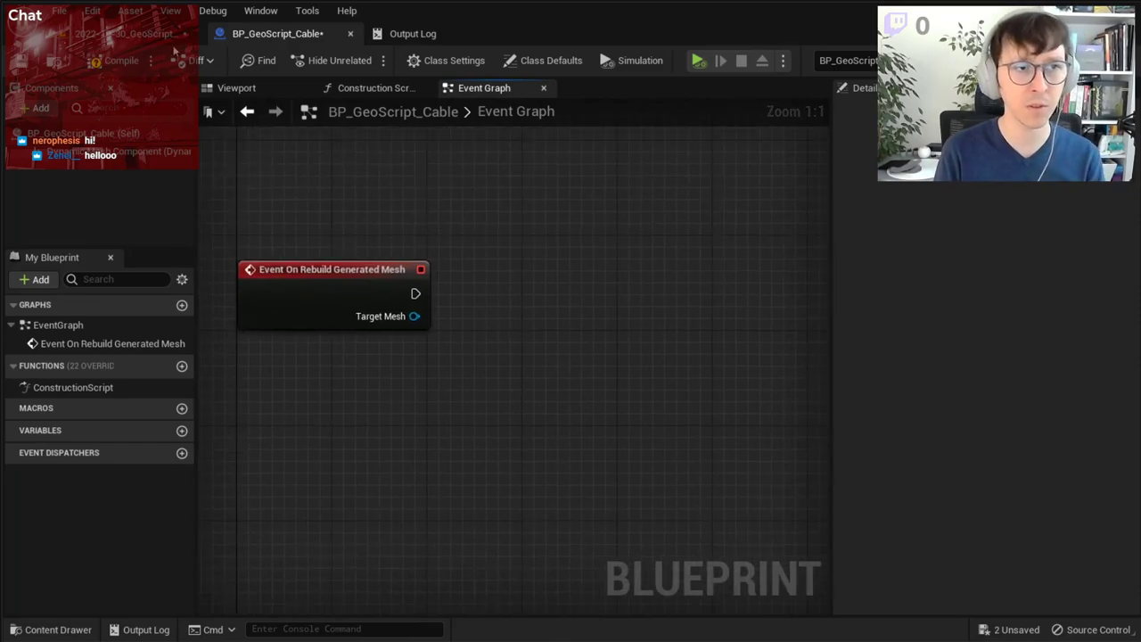
pyautogui.click(175, 55)
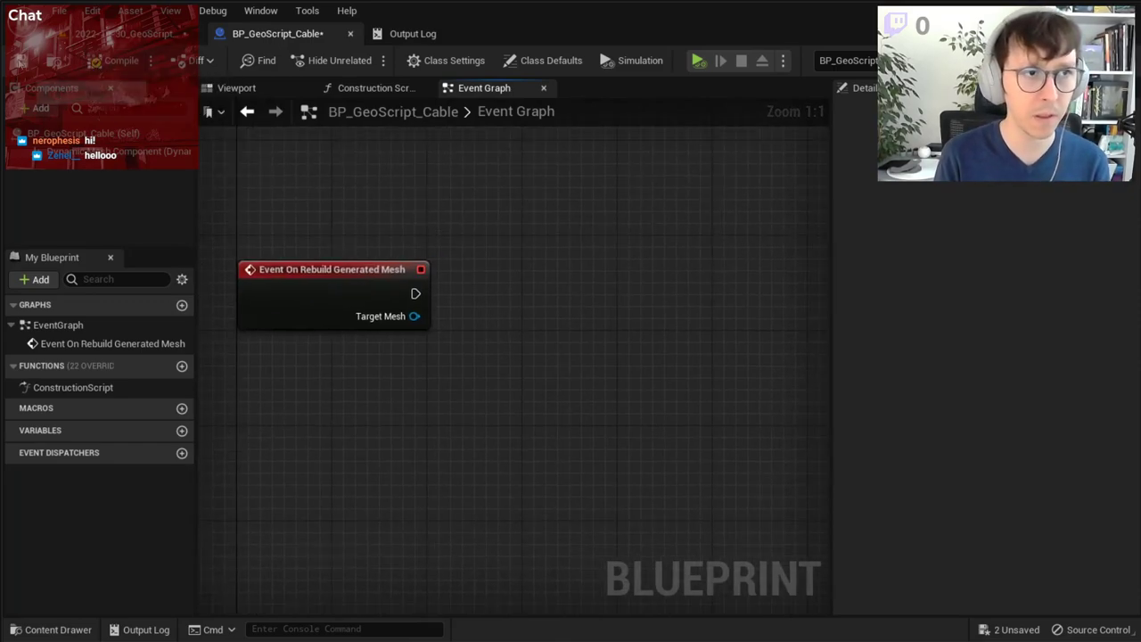
pyautogui.click(175, 32)
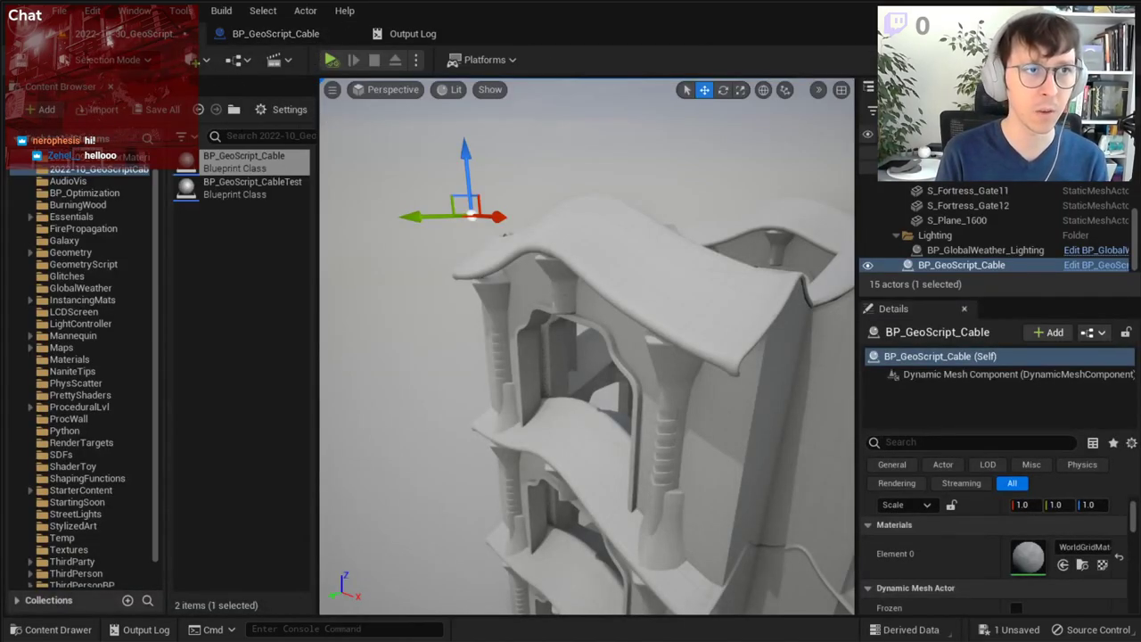
# - Save all and open the Plugins browser as a docked tab
pyautogui.hotkey('ctrl', 's')
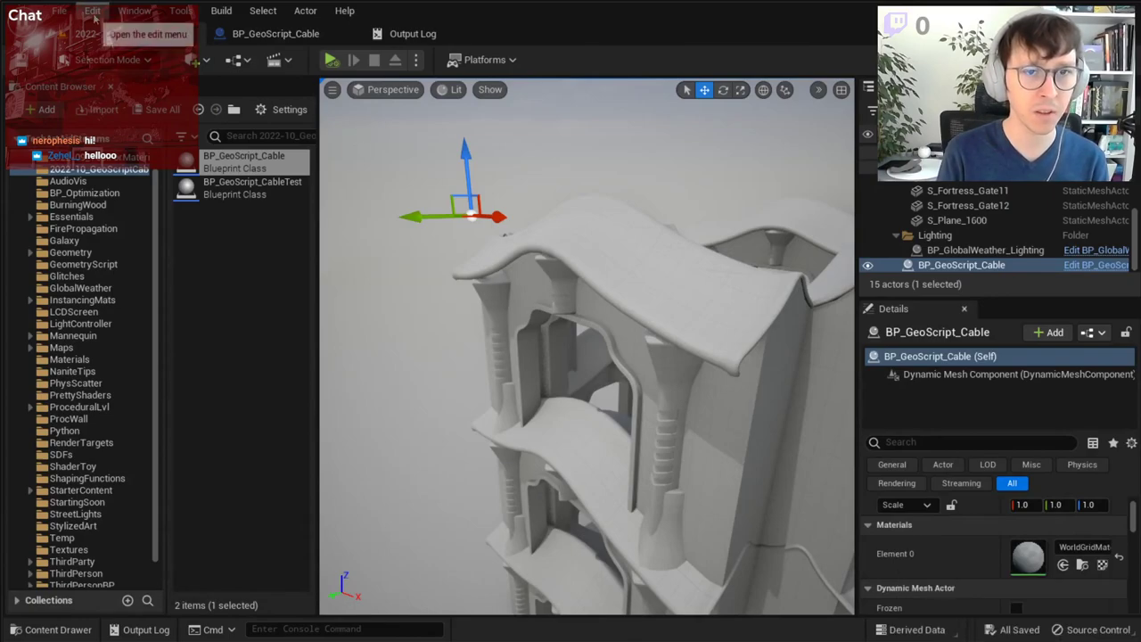
pyautogui.click(93, 10)
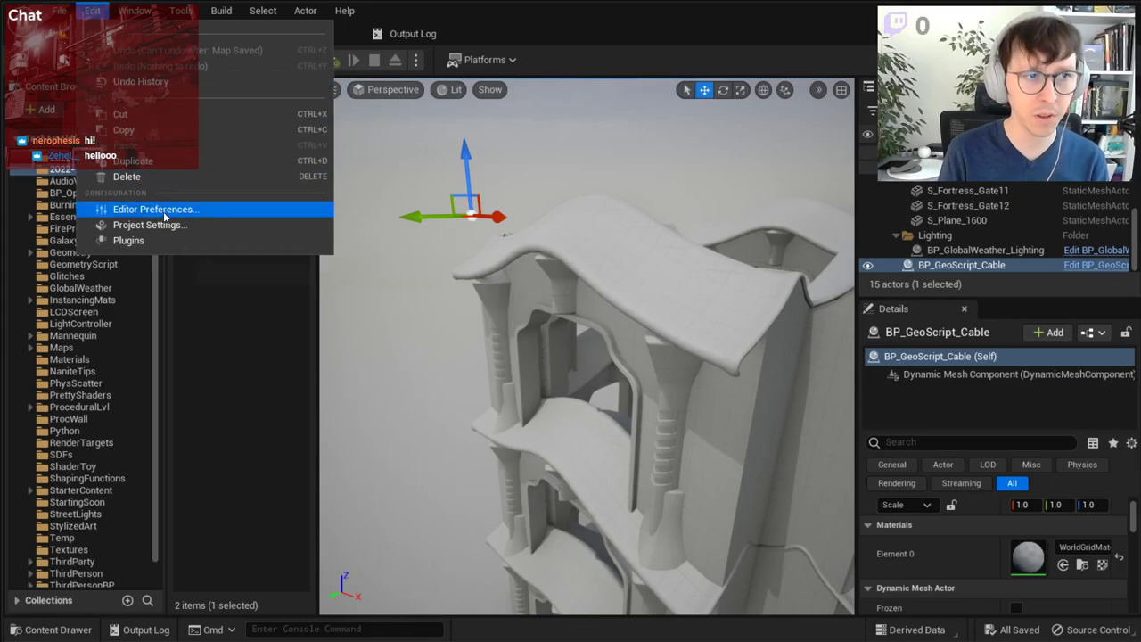
pyautogui.click(128, 240)
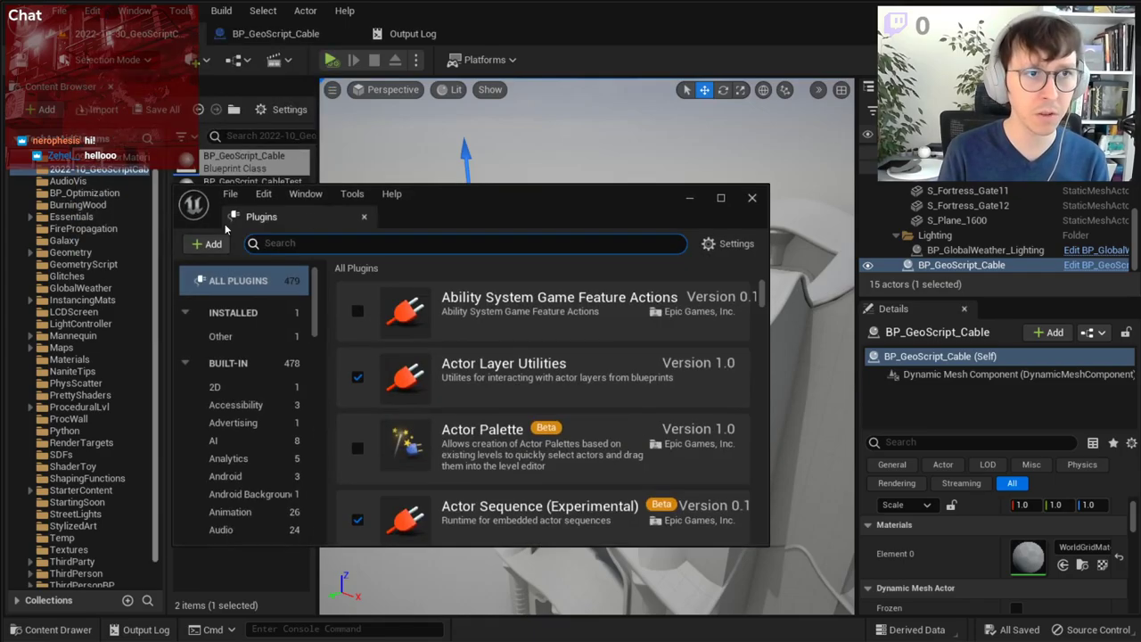
pyautogui.moveTo(255, 218); pyautogui.dragTo(436, 25)
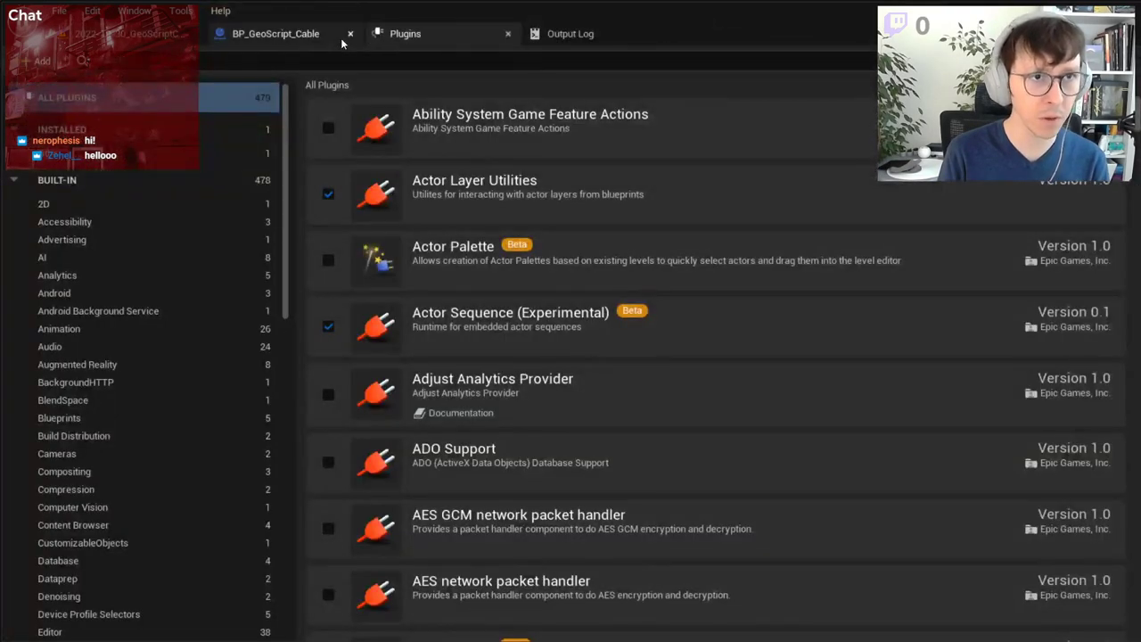
# - Search 'geometry script' to confirm the plugin is enabled, then close the Plugins tab
pyautogui.click(92, 11)
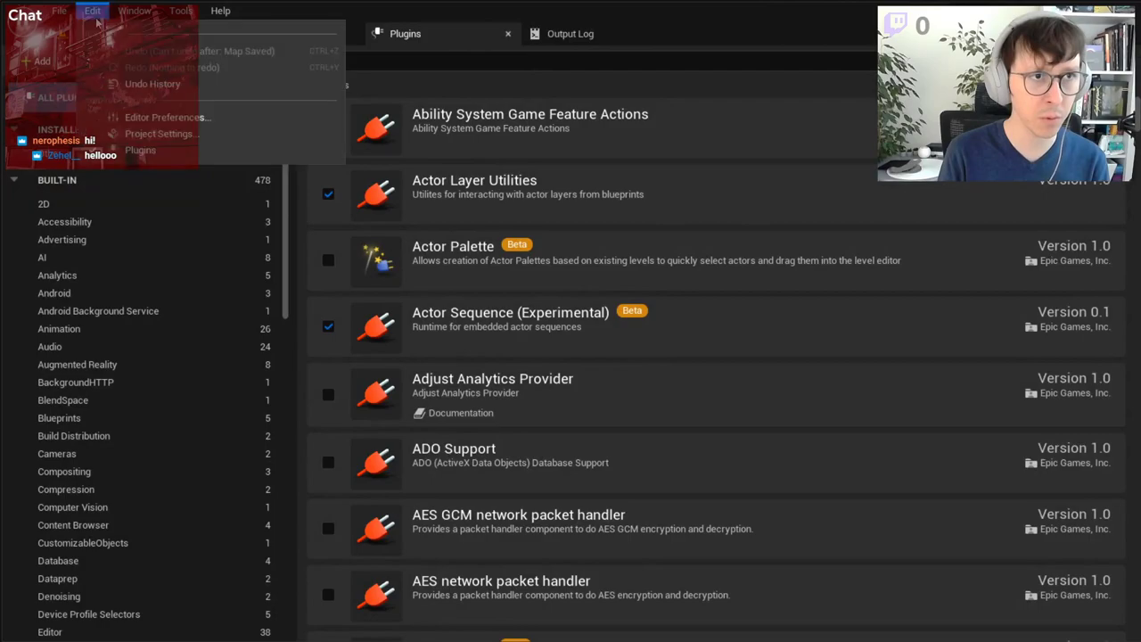
pyautogui.click(445, 59)
pyautogui.write('geomet')
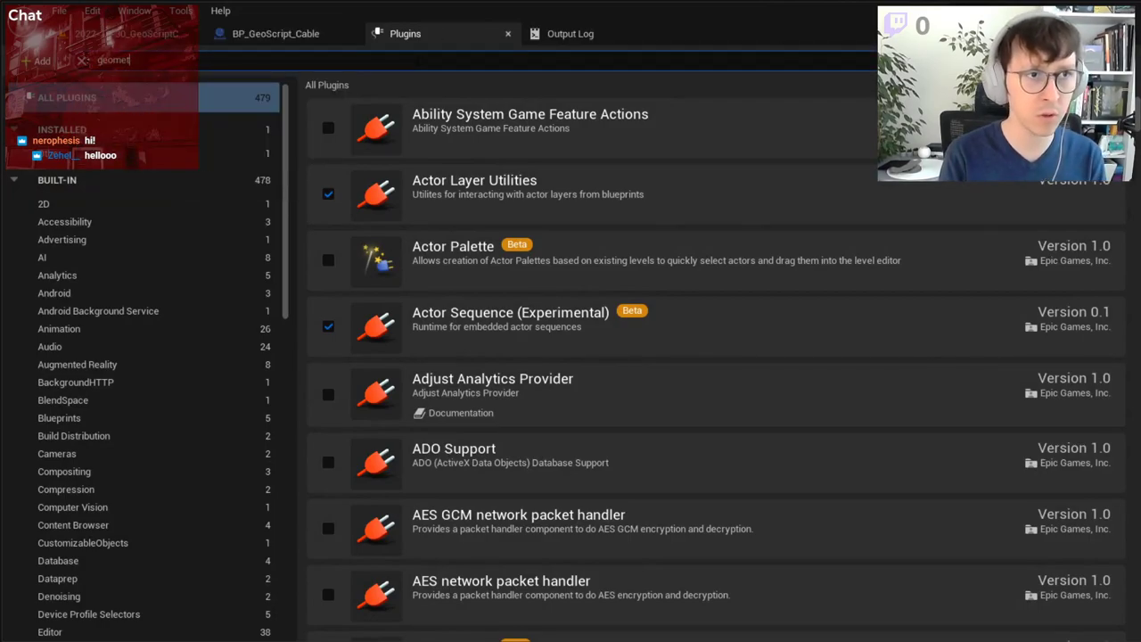
pyautogui.write('ry scr')
pyautogui.write('il')
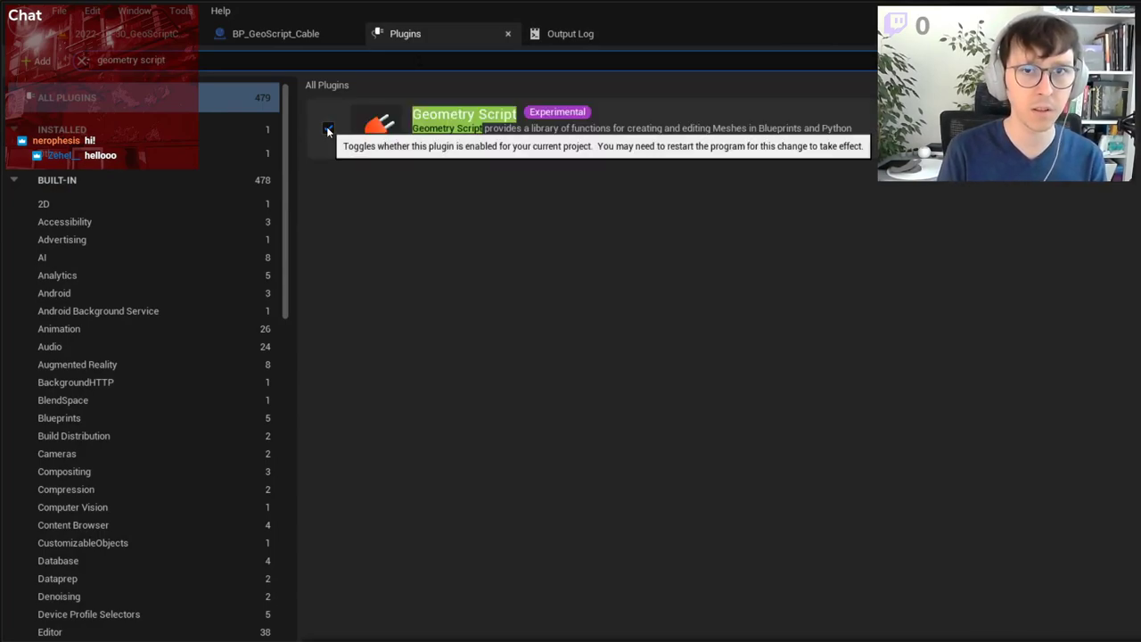
pyautogui.middleClick(453, 31)
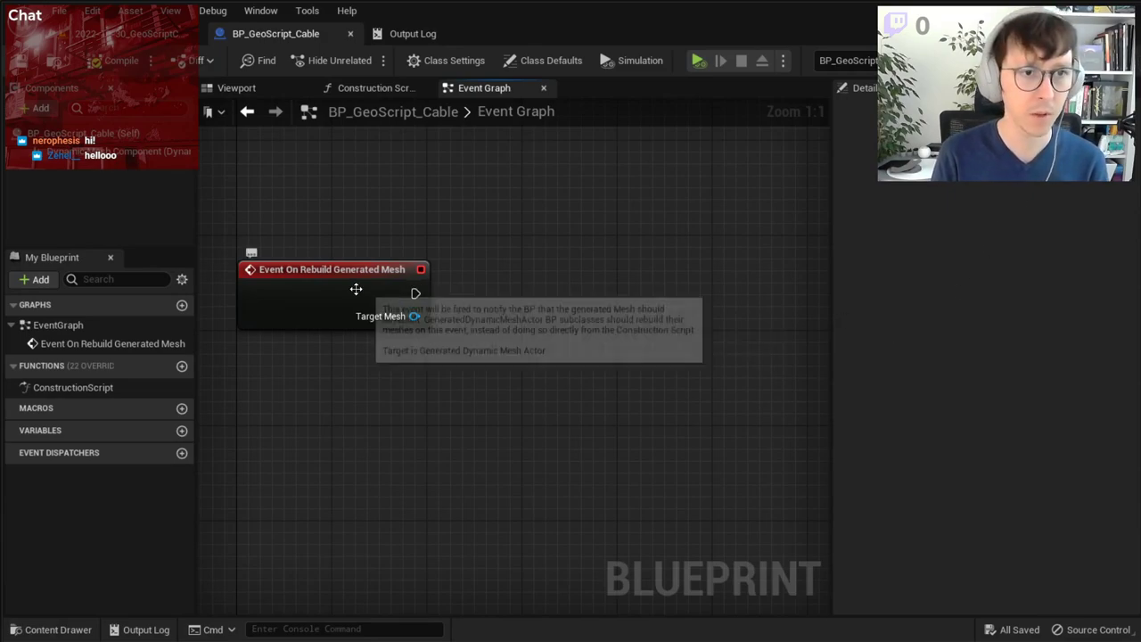
# - Undock the blueprint editor into a floating window and move it aside
pyautogui.click(356, 288)
pyautogui.click(472, 417)
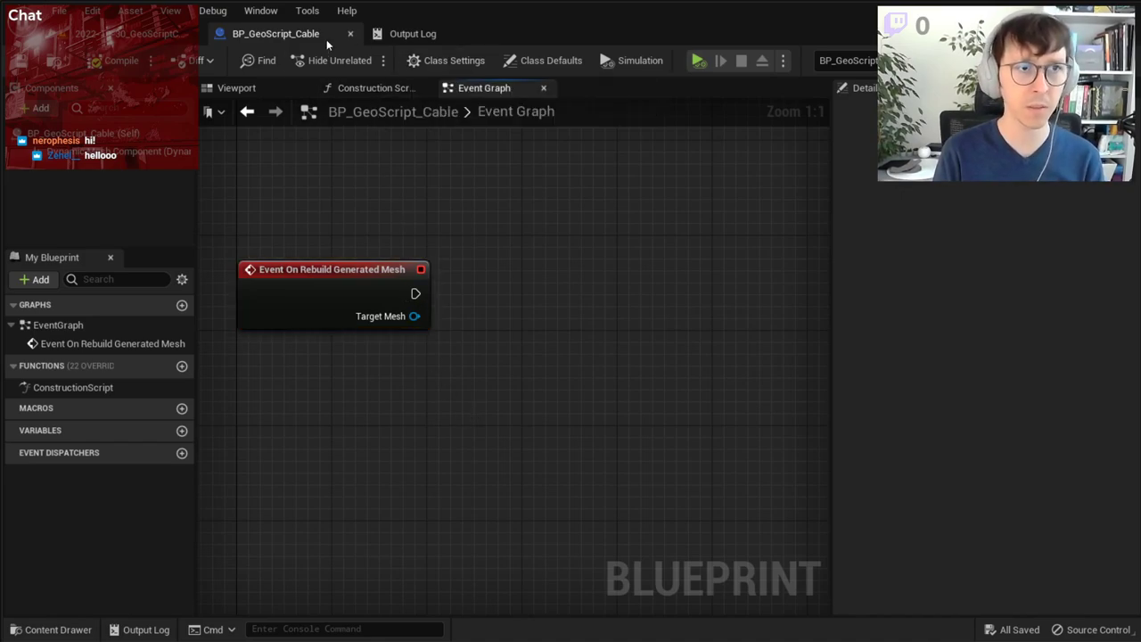
pyautogui.doubleClick(263, 37)
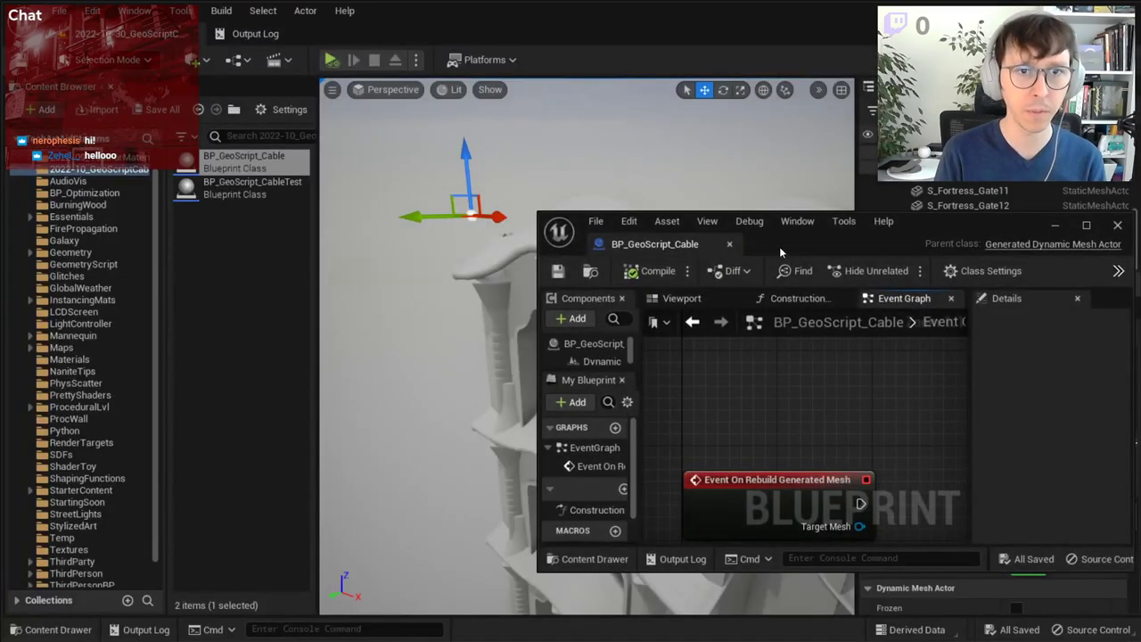
pyautogui.moveTo(779, 247); pyautogui.dragTo(1081, 367)
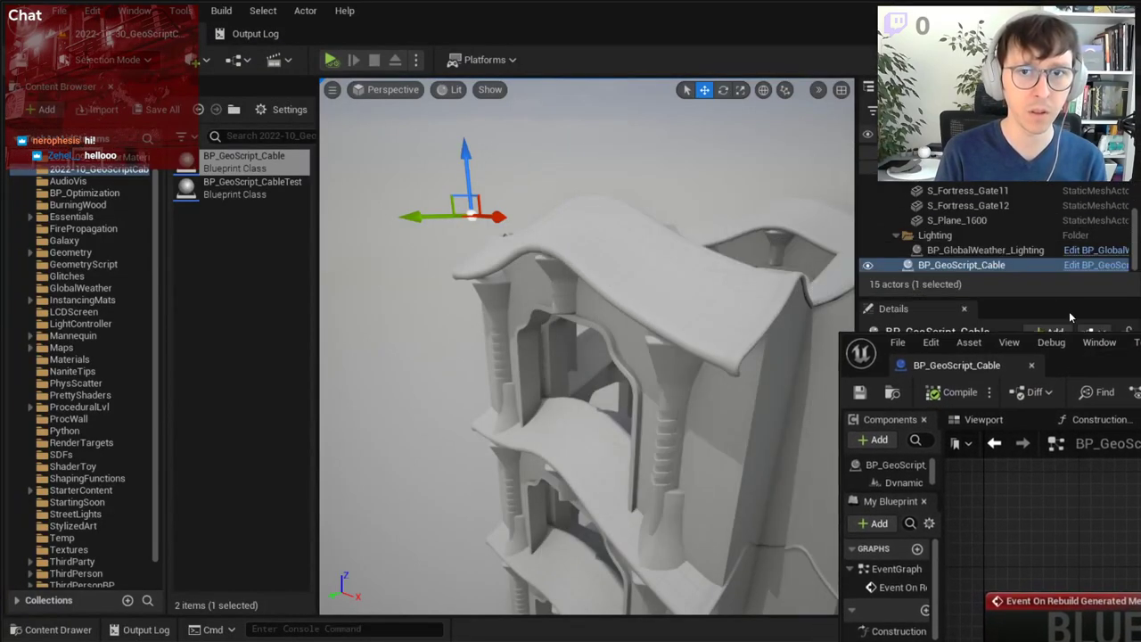
# - Orbit to the building, go full-screen with F11, and size the blueprint window beside it
pyautogui.moveTo(662, 227); pyautogui.dragTo(1074, 247, button='right')
pyautogui.press('F11')
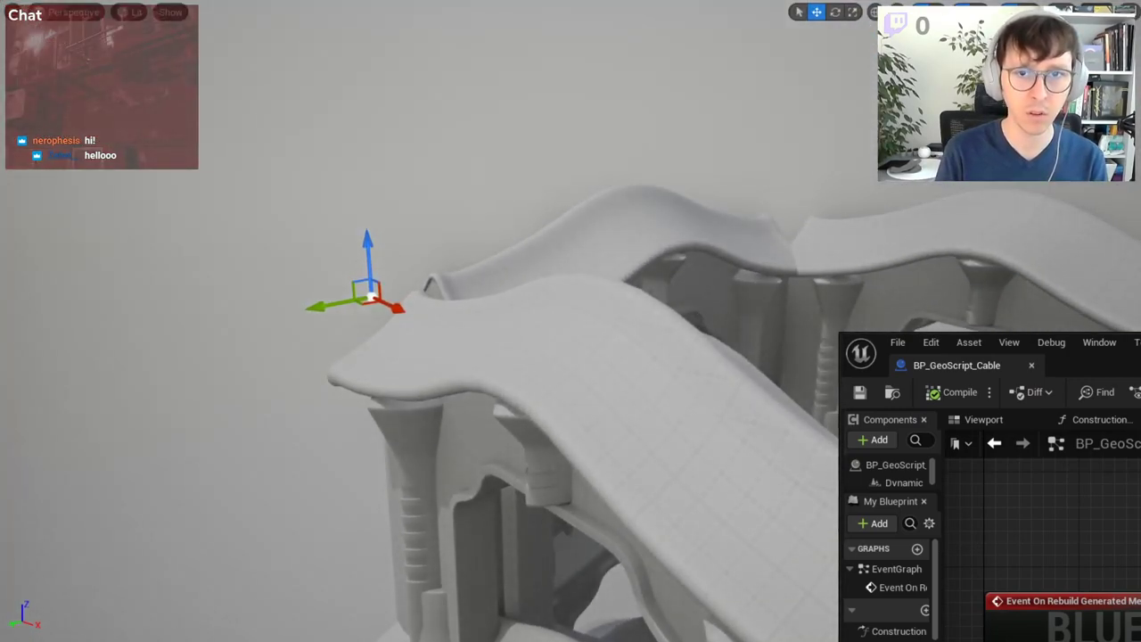
pyautogui.moveTo(1105, 342)
pyautogui.mouseDown()
pyautogui.moveTo(833, 10)
pyautogui.moveTo(814, 14)
pyautogui.mouseUp()
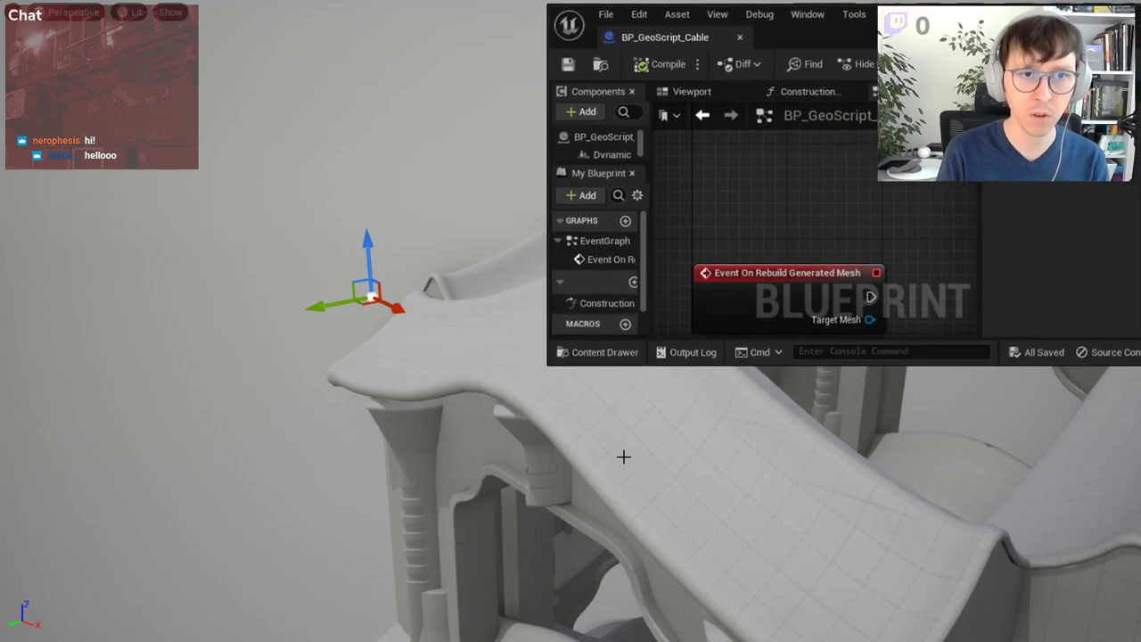
pyautogui.moveTo(547, 364); pyautogui.dragTo(445, 638)
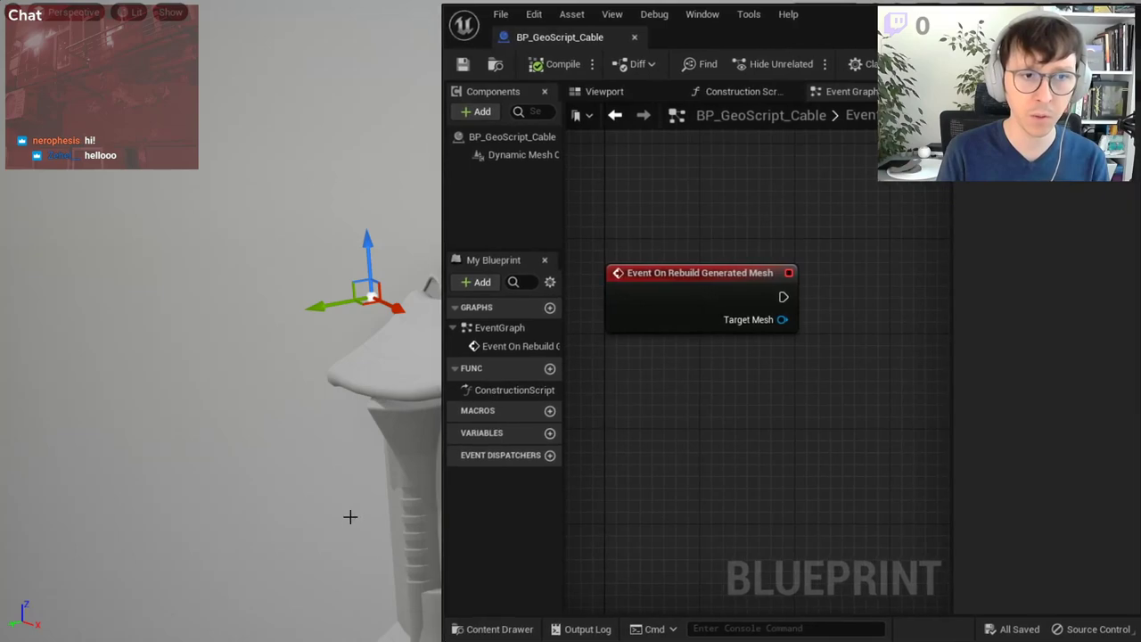
pyautogui.moveTo(349, 517); pyautogui.dragTo(294, 499, button='right')
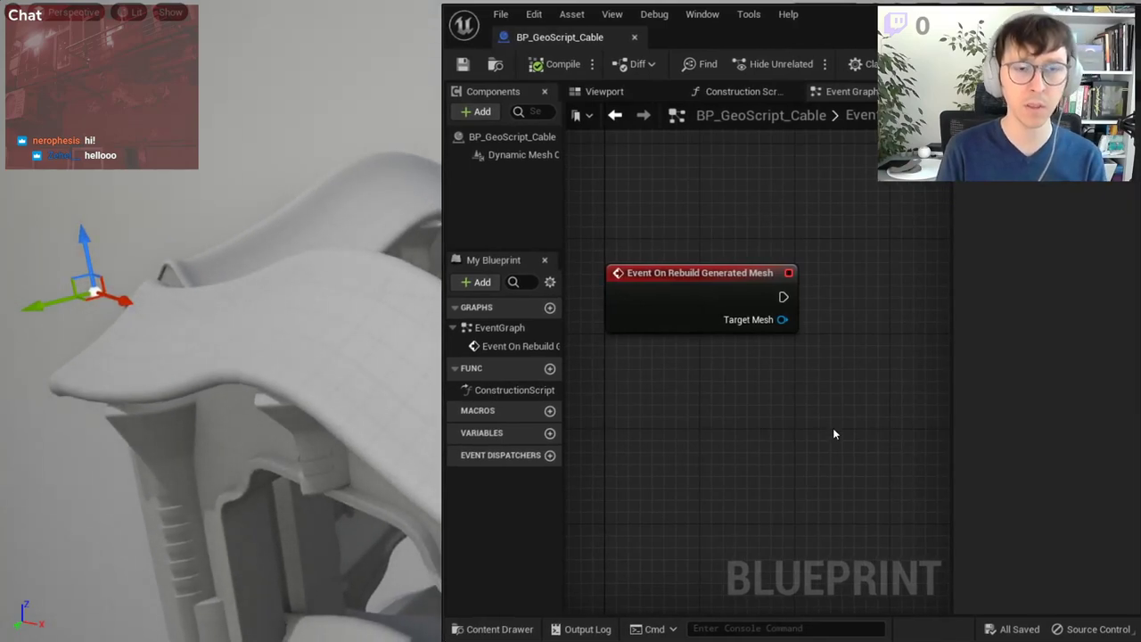
pyautogui.moveTo(833, 428); pyautogui.dragTo(761, 408, button='right')
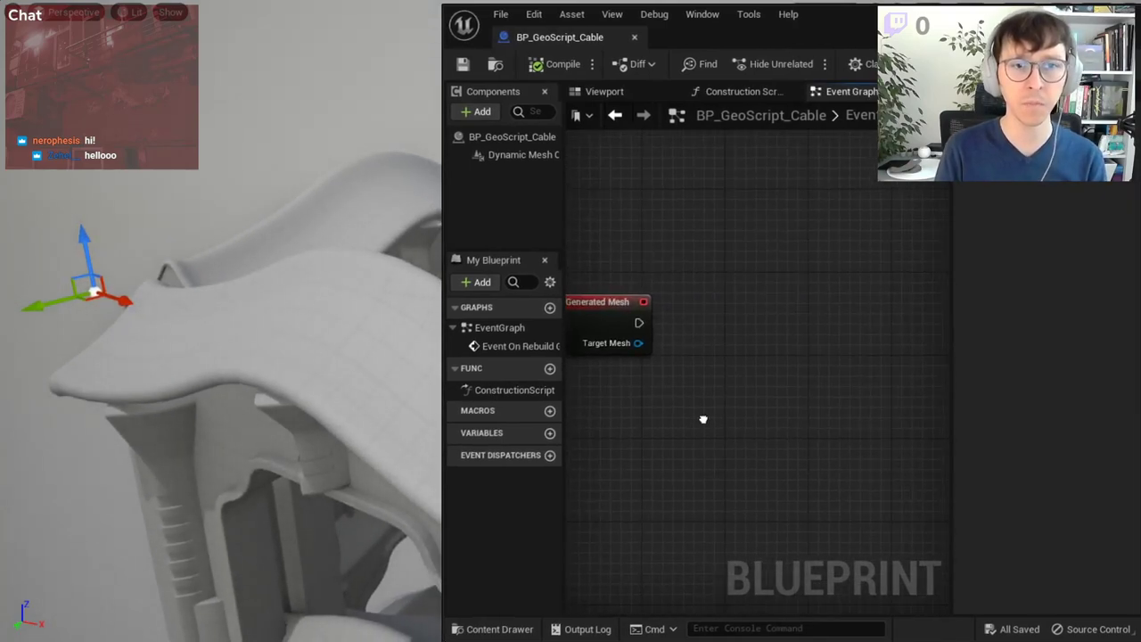
# - Try searching 'add' for actions off the event's Target Mesh pin, then cancel
pyautogui.rightClick(753, 239)
pyautogui.press('Escape')
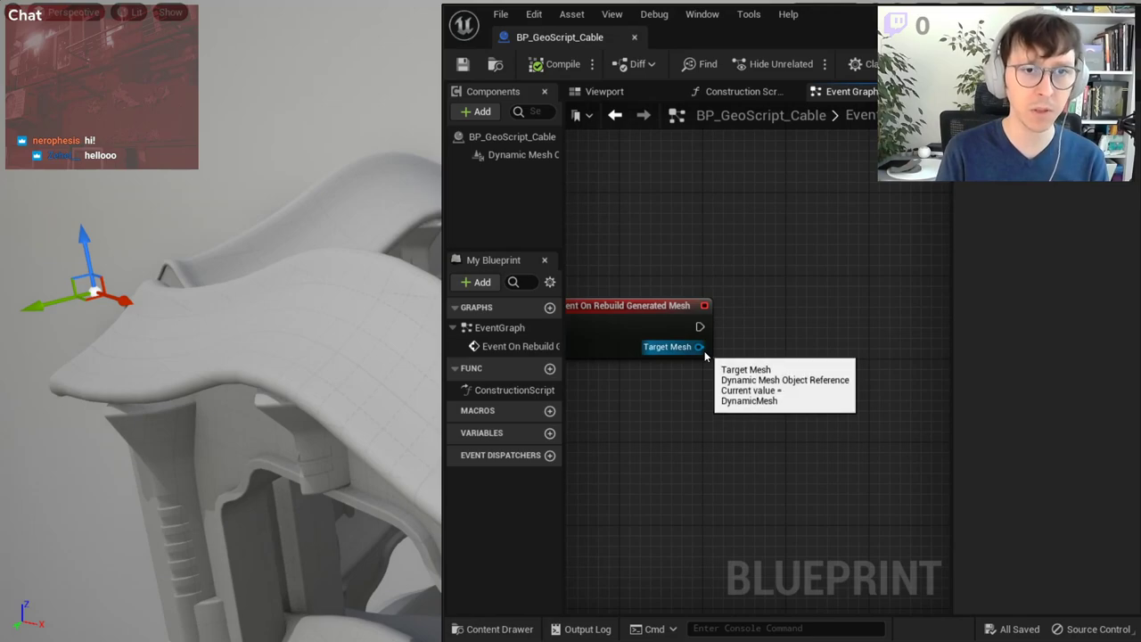
pyautogui.moveTo(704, 350); pyautogui.dragTo(666, 343, button='right')
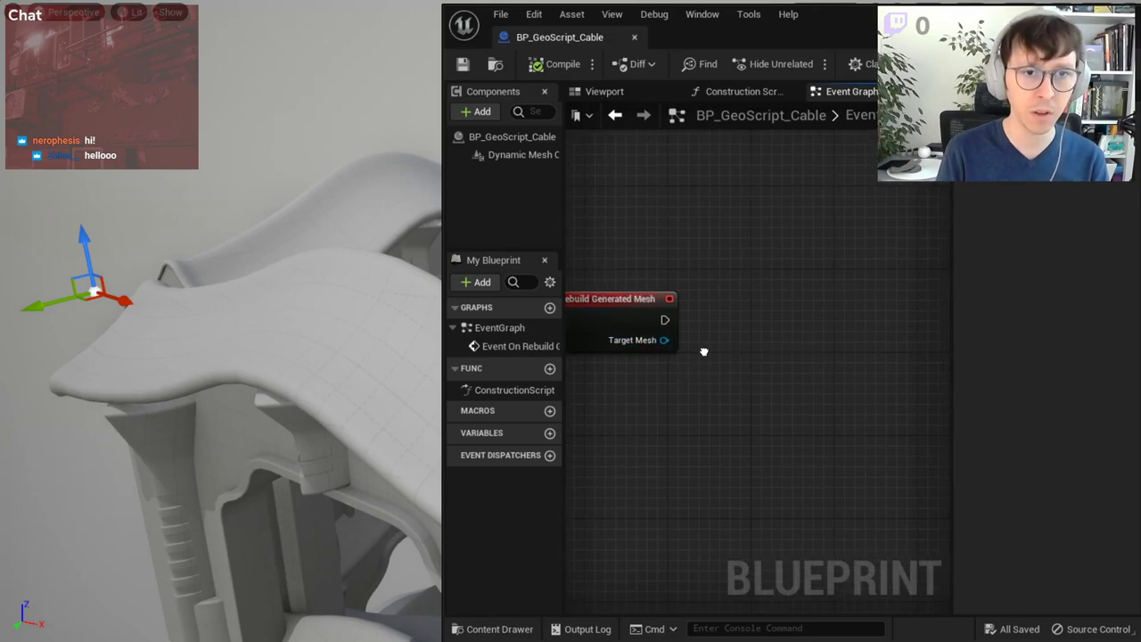
pyautogui.moveTo(660, 340); pyautogui.dragTo(761, 350)
pyautogui.write('a')
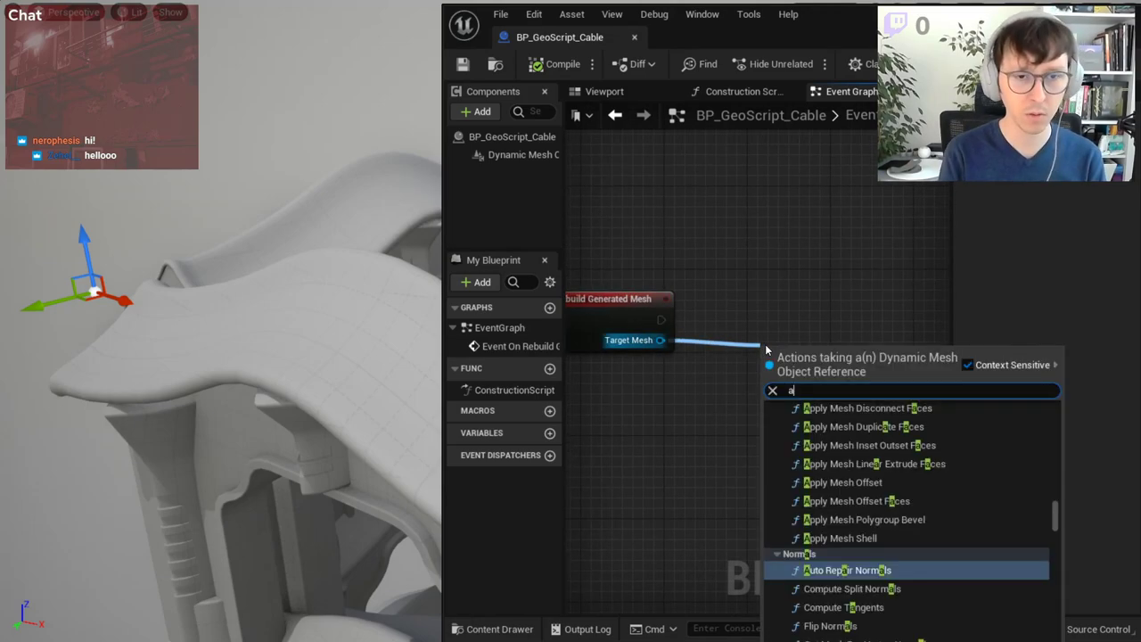
pyautogui.write('dd')
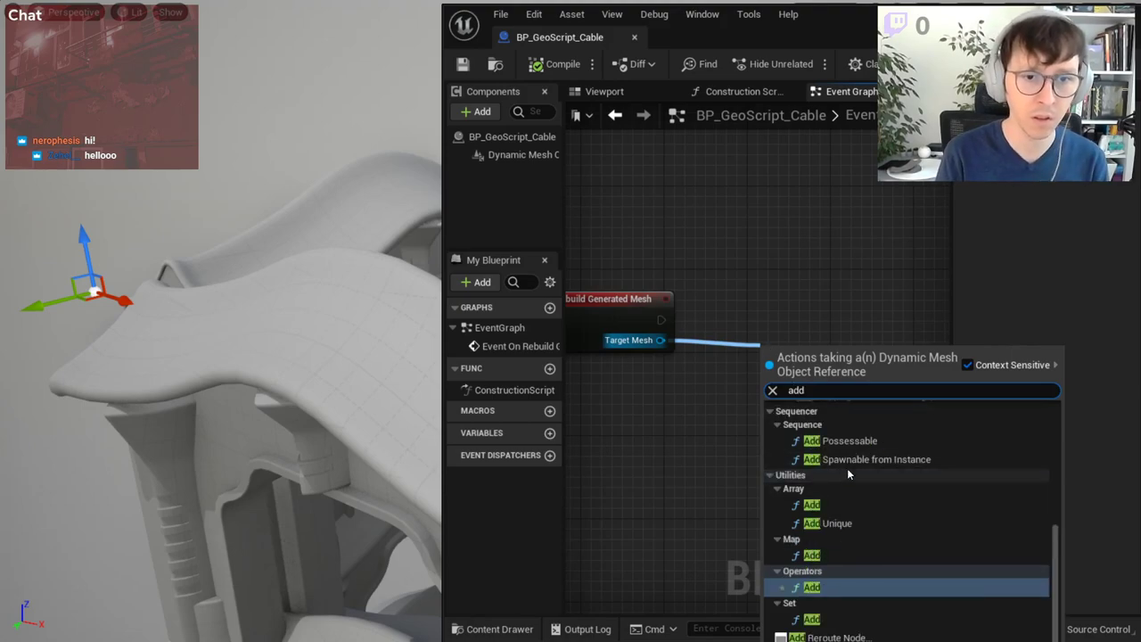
pyautogui.scroll(3, 847, 468)
pyautogui.scroll(3, 872, 448)
pyautogui.click(827, 265)
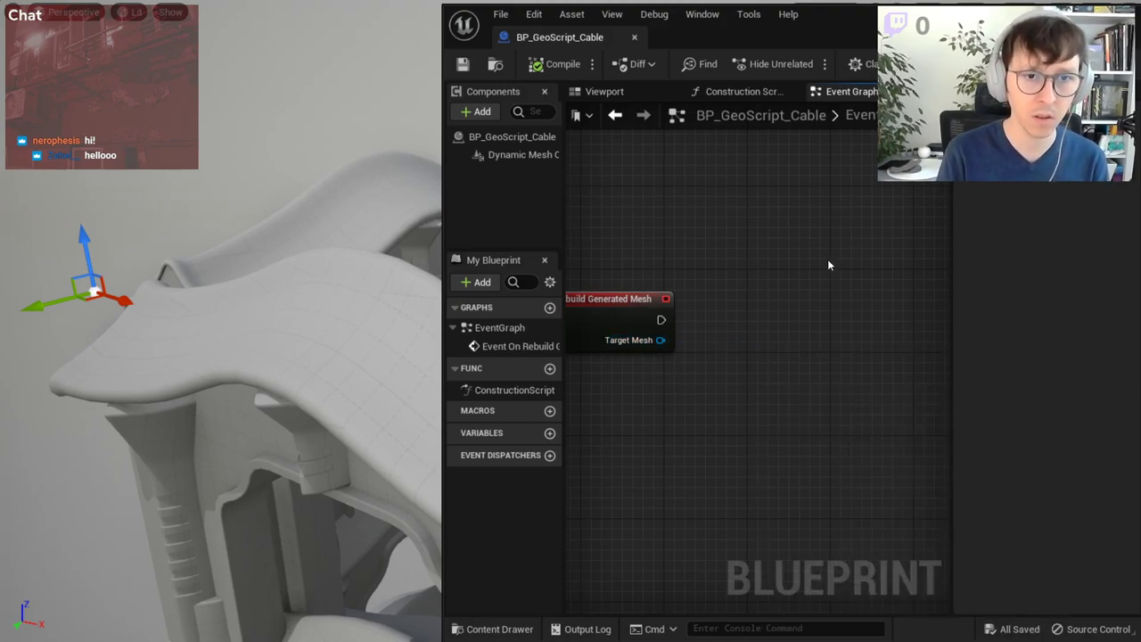
# - Bring up the full action list and expand its Geometry Script category
pyautogui.rightClick(707, 262)
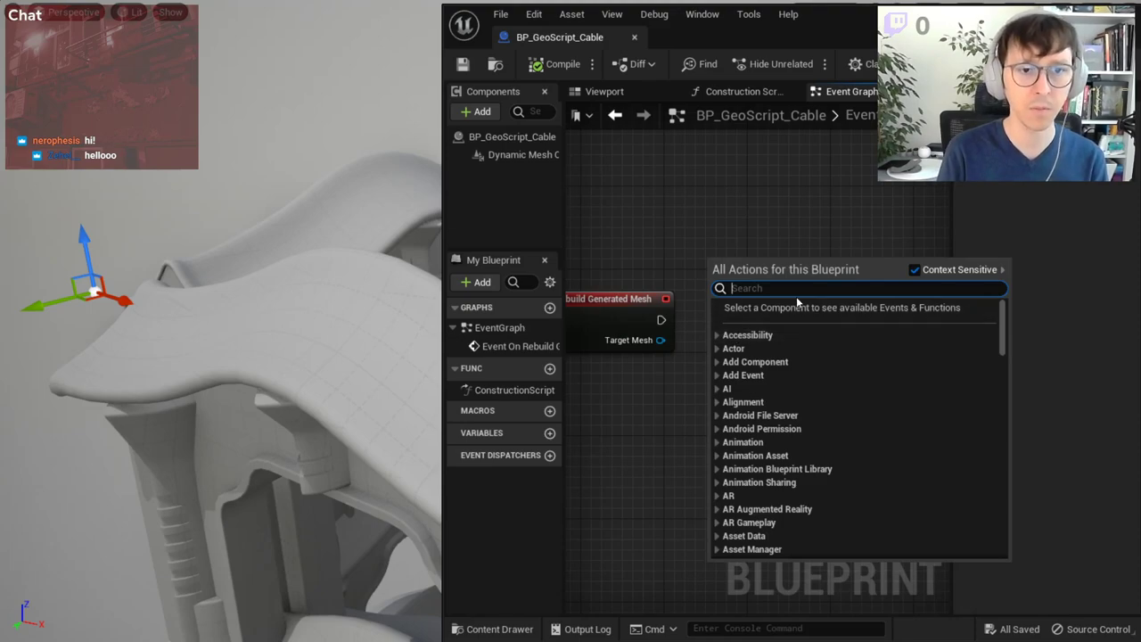
pyautogui.scroll(-3, 798, 339)
pyautogui.scroll(-3, 798, 336)
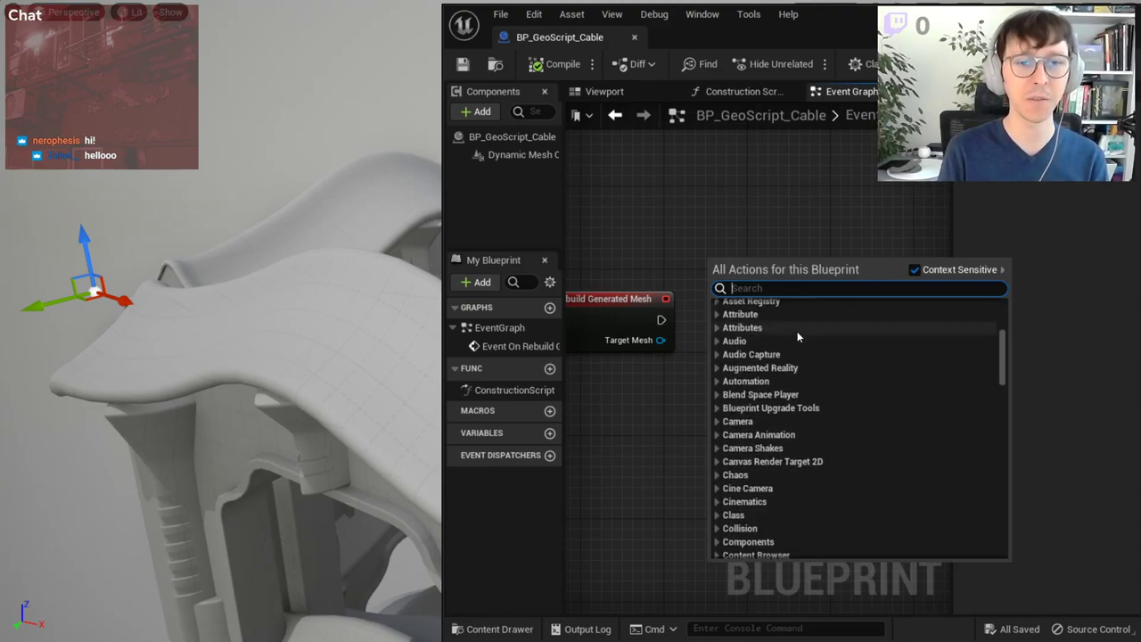
pyautogui.scroll(-3, 798, 337)
pyautogui.scroll(-2, 797, 336)
pyautogui.scroll(-3, 797, 336)
pyautogui.scroll(-3, 798, 336)
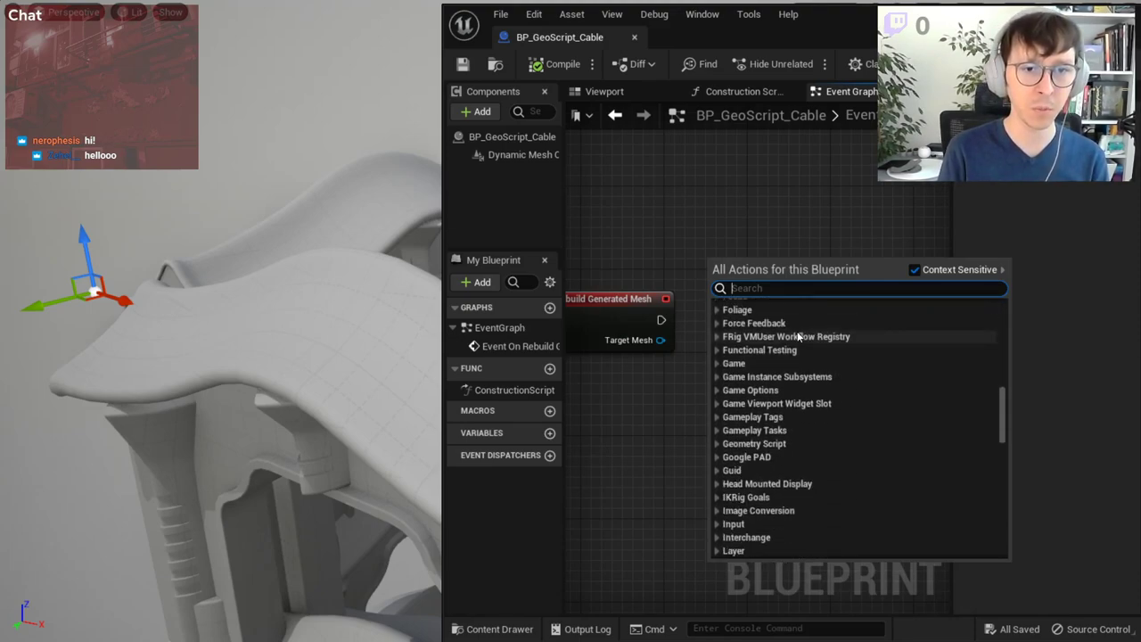
pyautogui.scroll(-3, 798, 336)
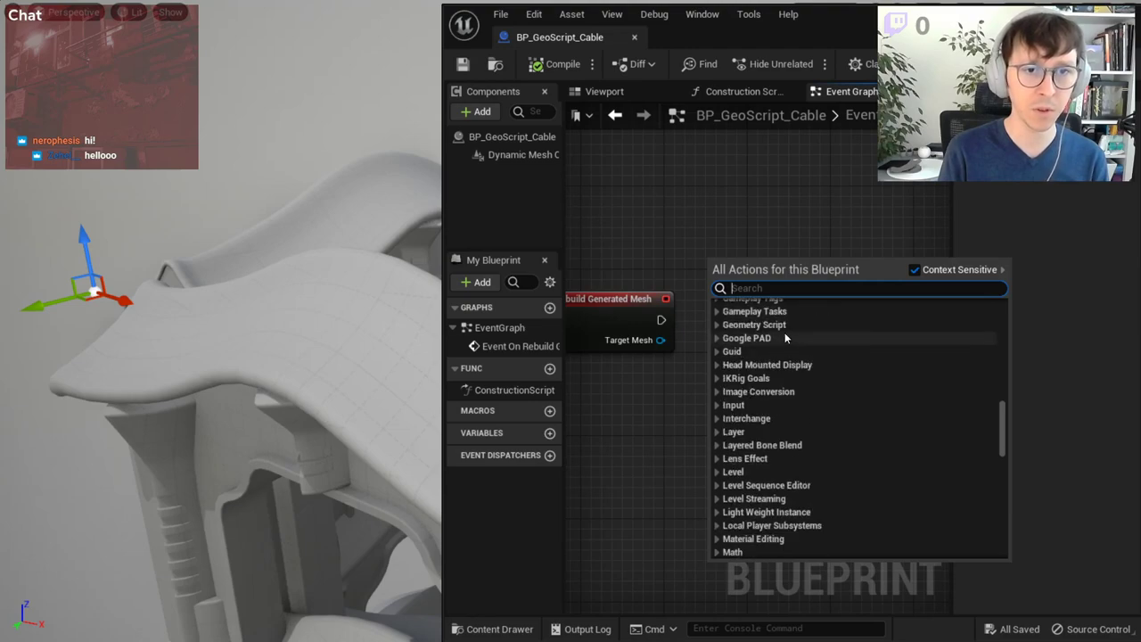
pyautogui.click(718, 325)
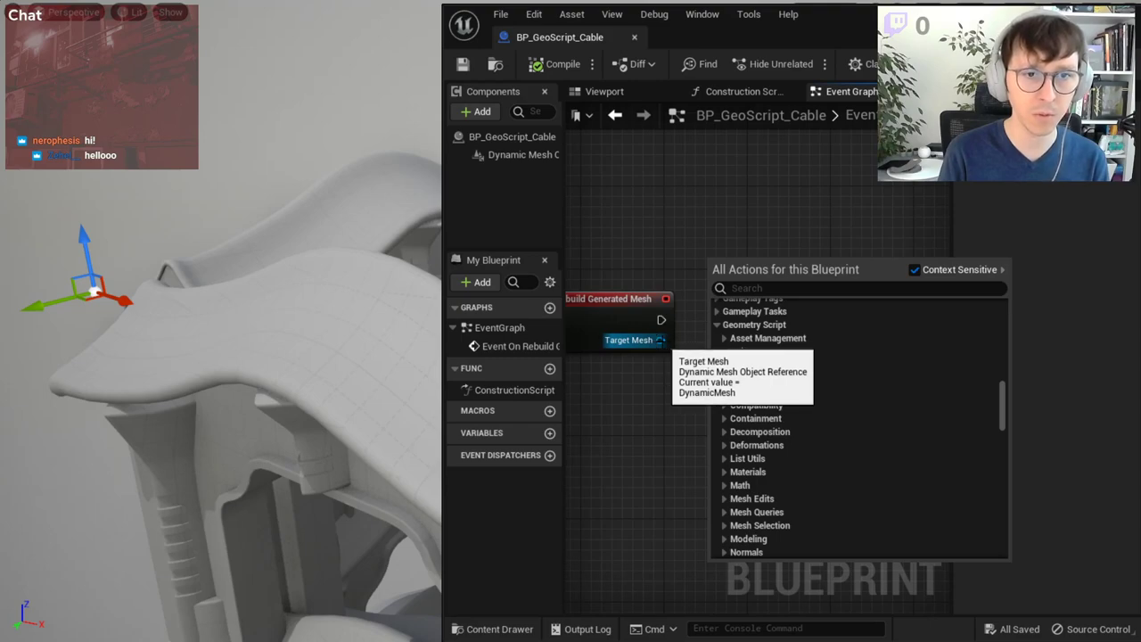
pyautogui.scroll(1, 779, 339)
pyautogui.scroll(-2, 778, 340)
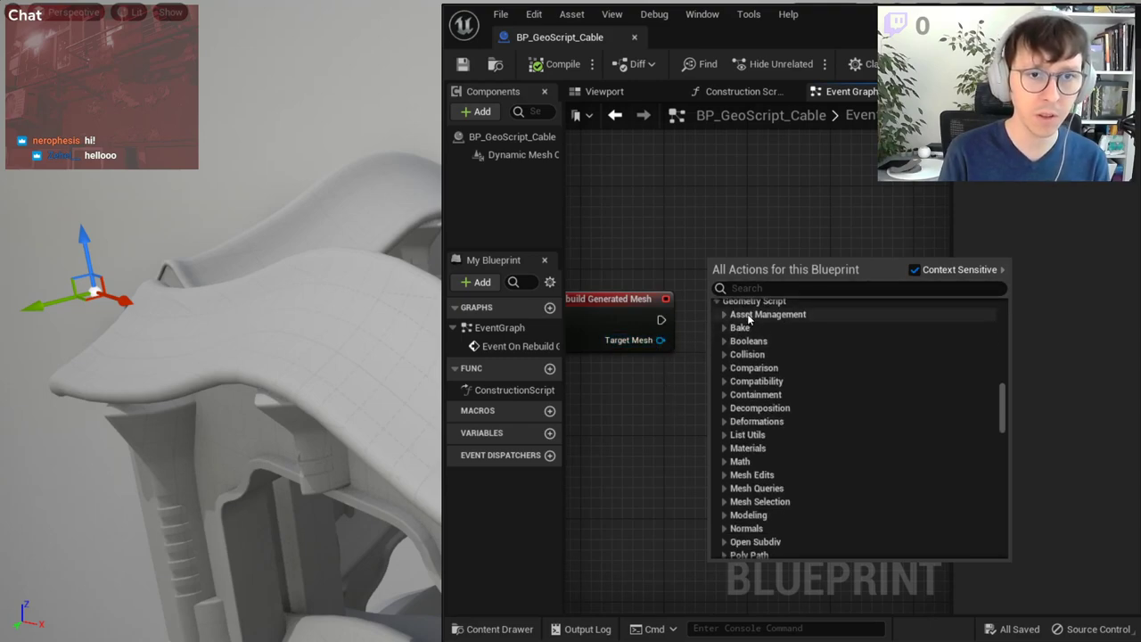
pyautogui.scroll(1, 776, 331)
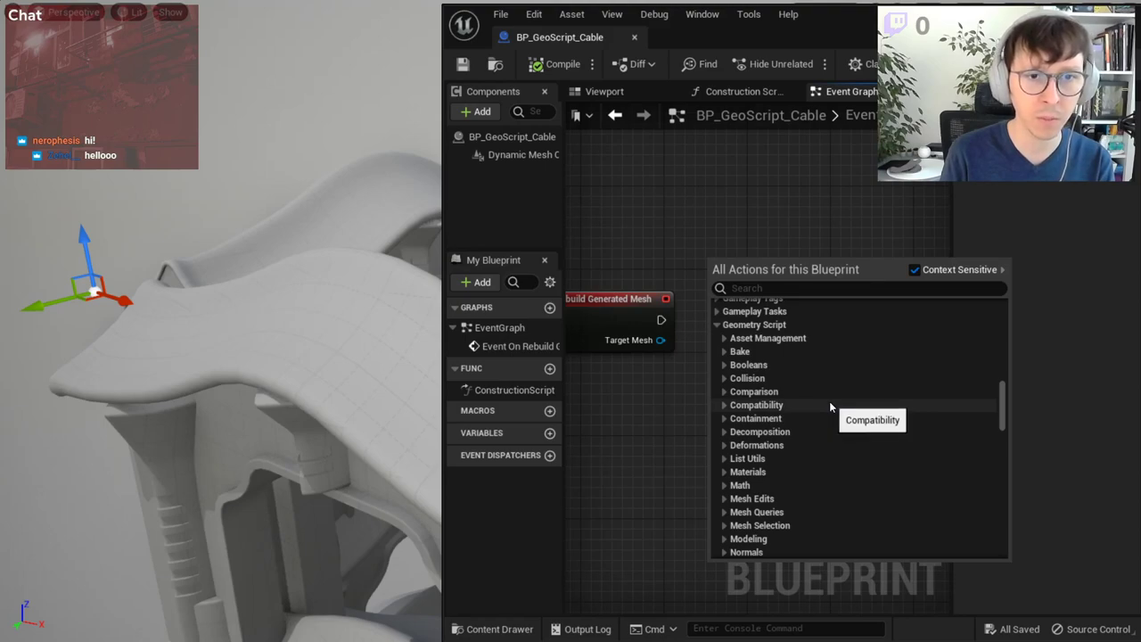
# - Browse the Booleans, Bake, Materials and Deformations function lists
pyautogui.click(724, 364)
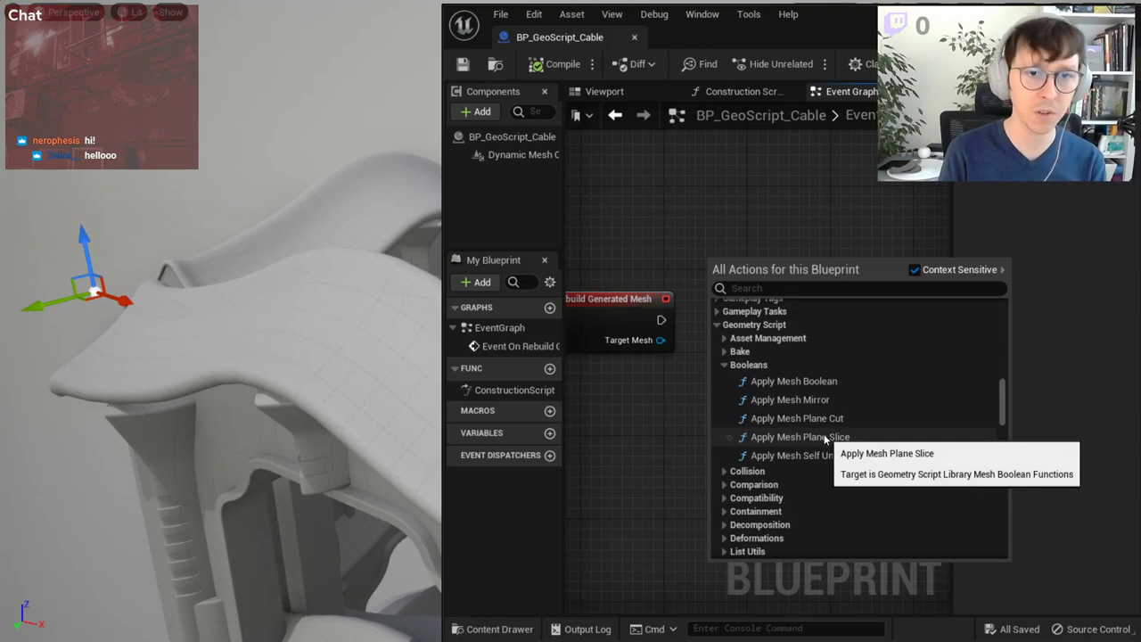
pyautogui.click(724, 364)
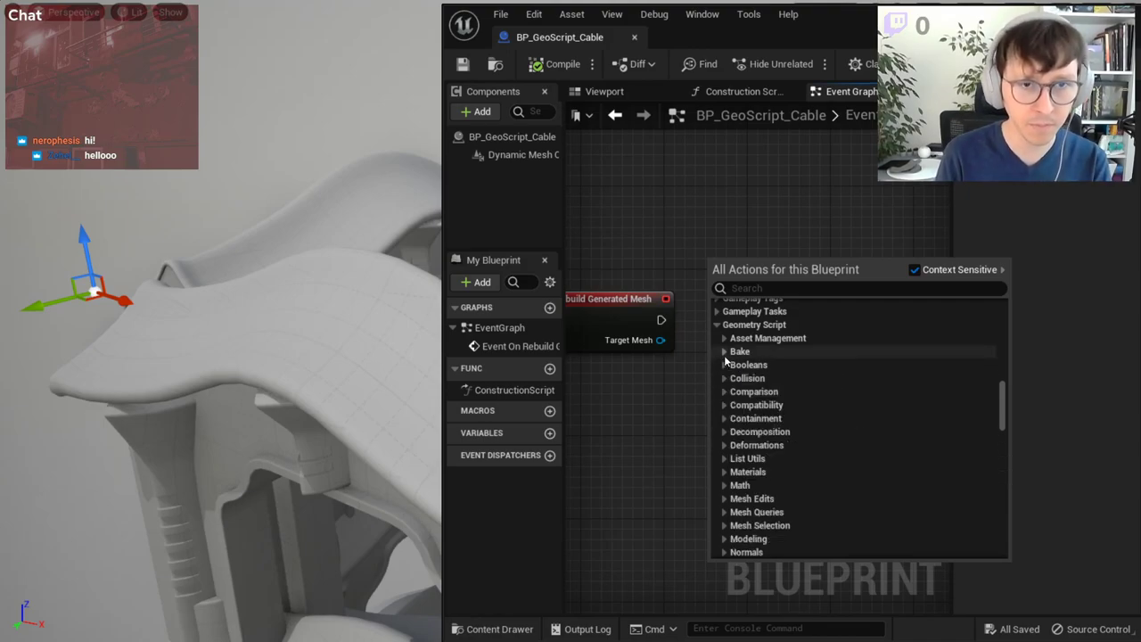
pyautogui.click(724, 353)
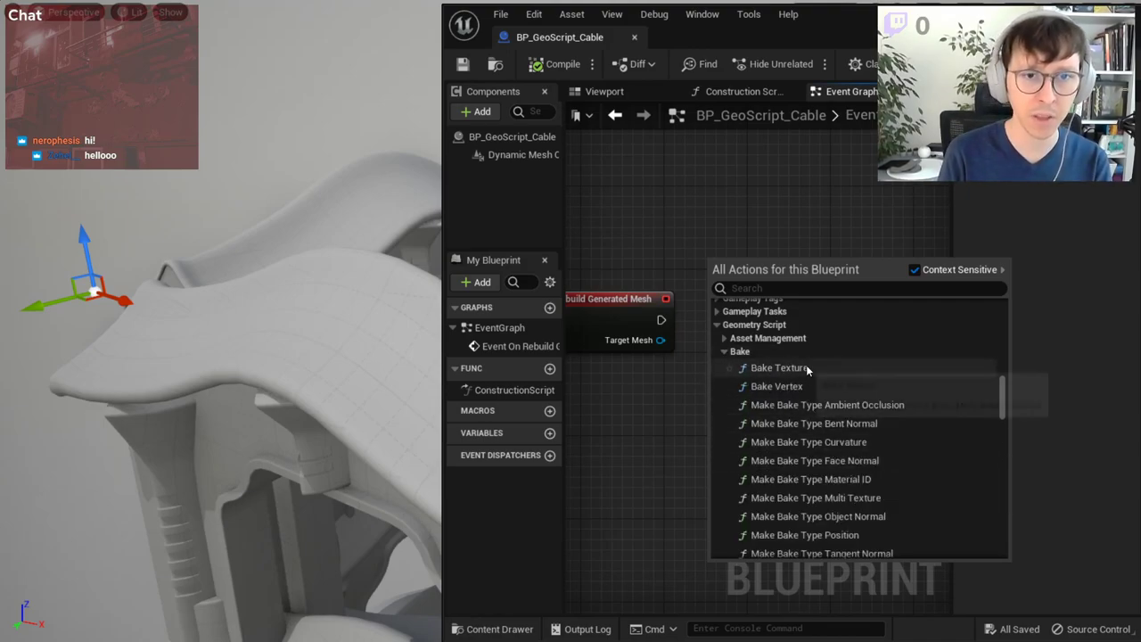
pyautogui.click(724, 351)
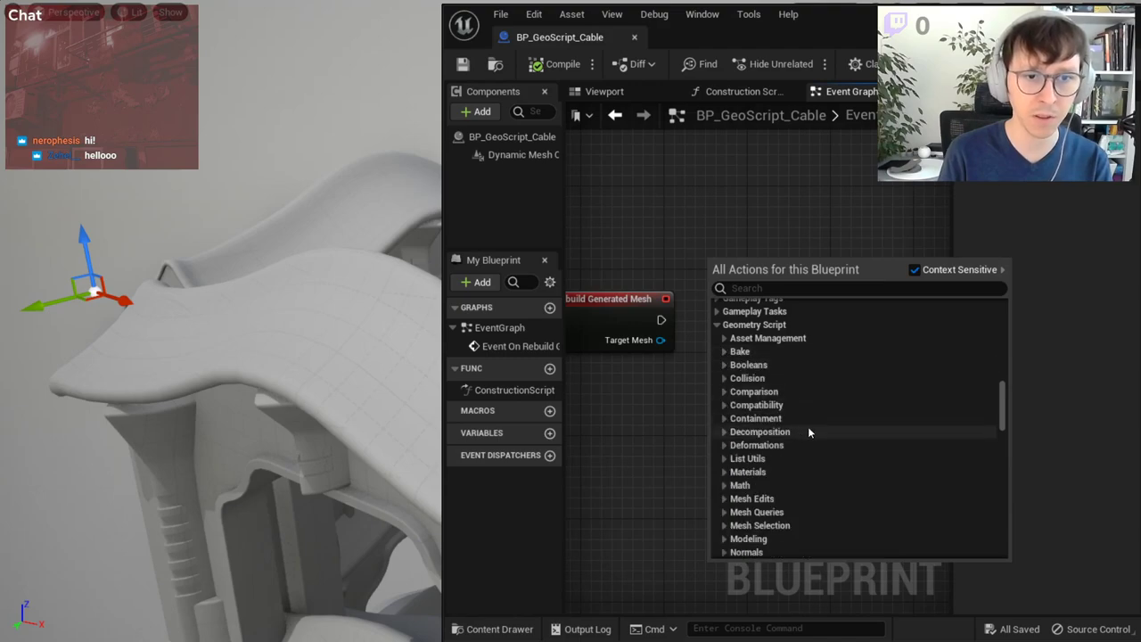
pyautogui.scroll(-1, 808, 426)
pyautogui.click(723, 424)
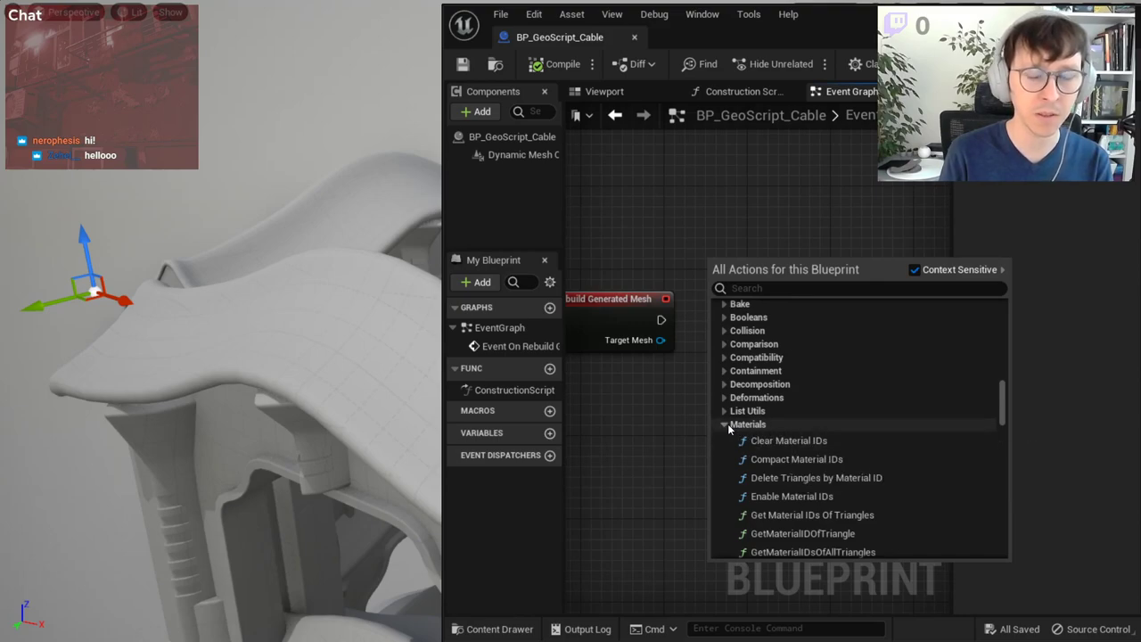
pyautogui.click(728, 424)
pyautogui.click(727, 398)
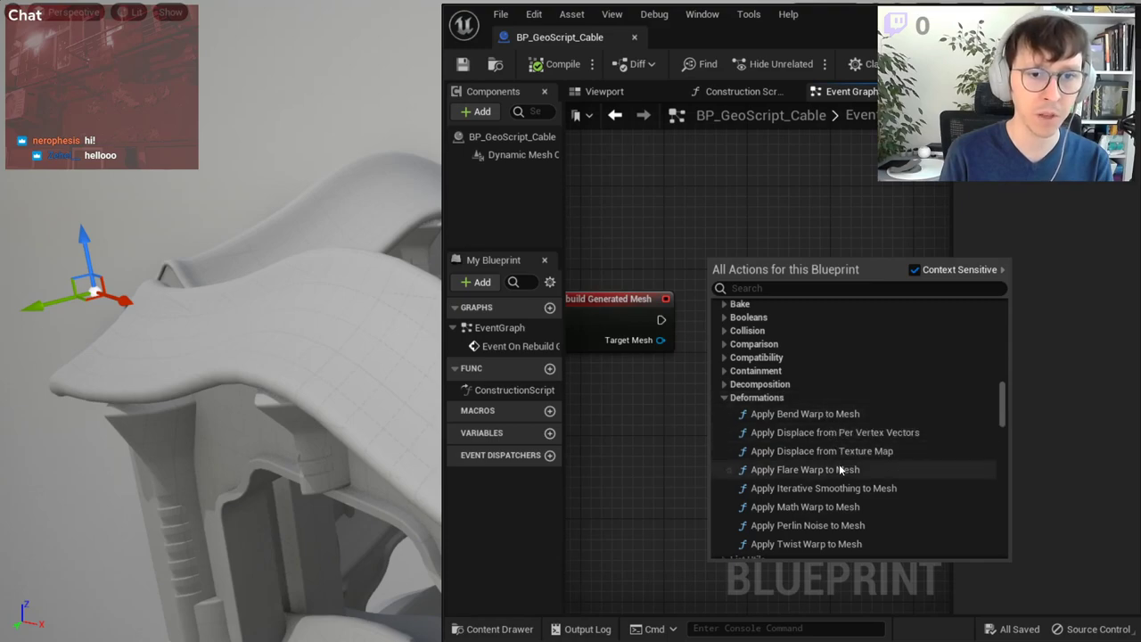
pyautogui.click(724, 400)
pyautogui.scroll(-2, 785, 423)
pyautogui.scroll(-1, 784, 422)
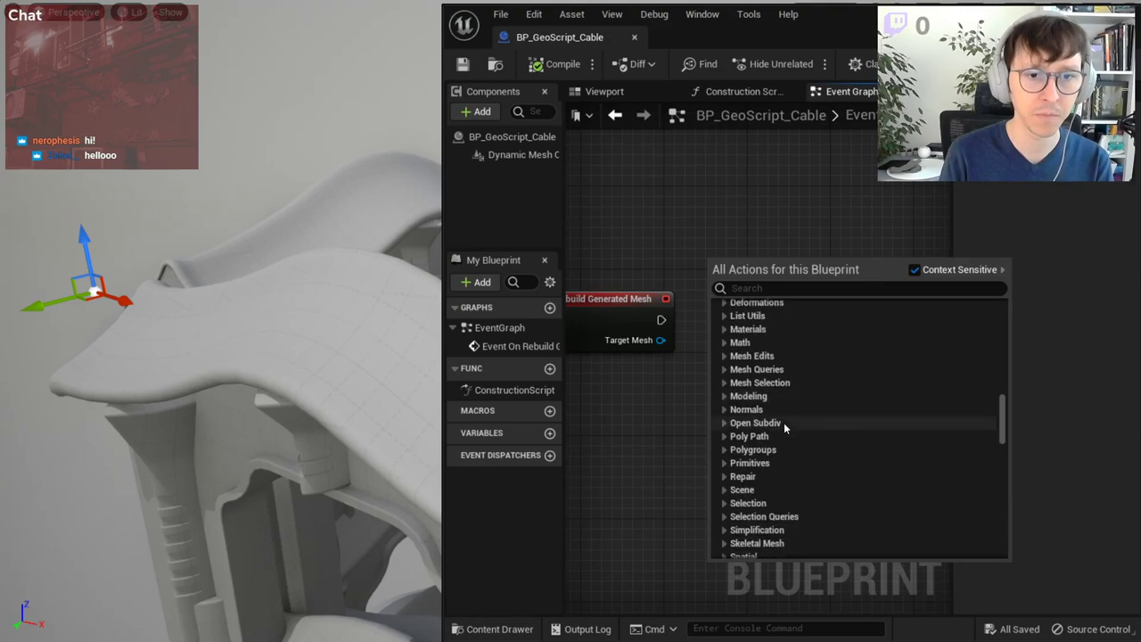
# - Browse the Poly Path functions and get ready to search the action list
pyautogui.click(723, 435)
pyautogui.scroll(-2, 726, 434)
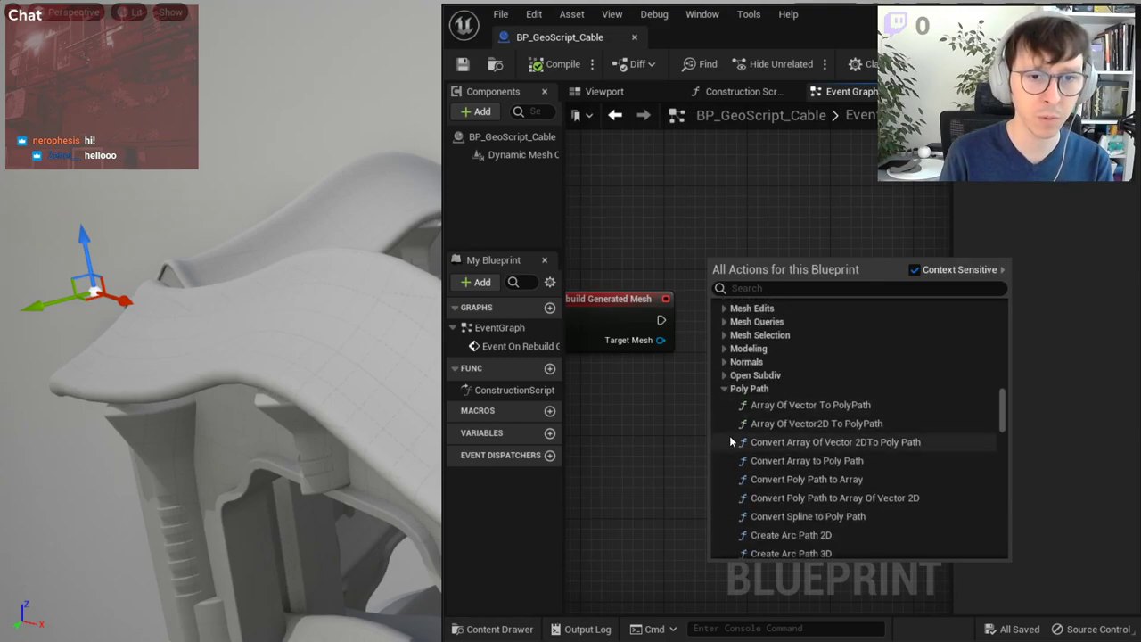
pyautogui.click(726, 392)
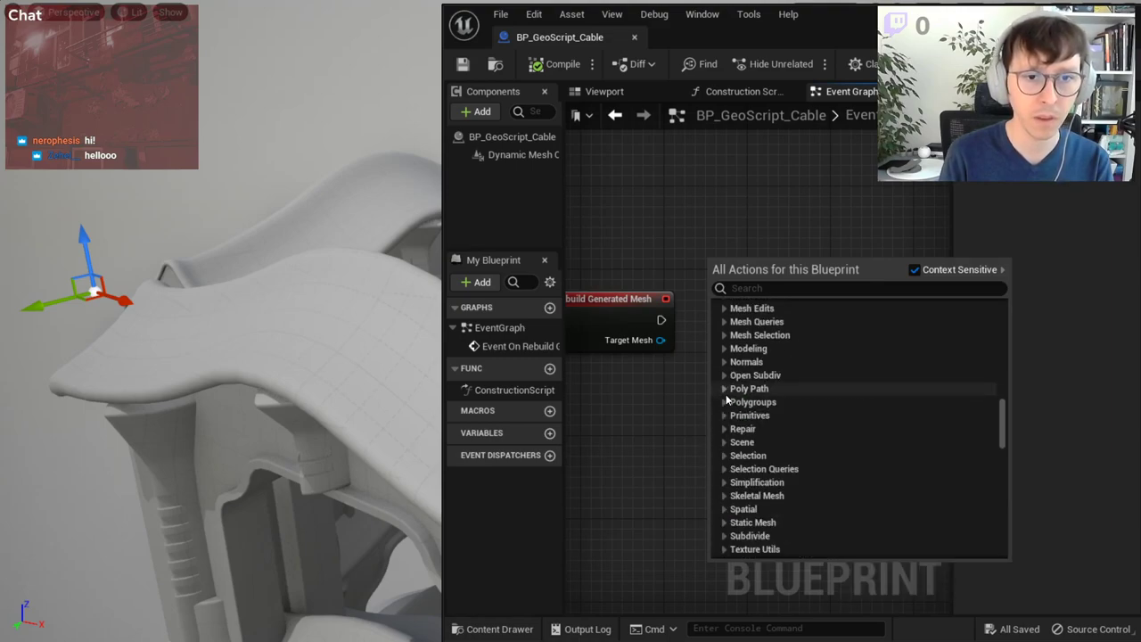
pyautogui.scroll(-2, 747, 449)
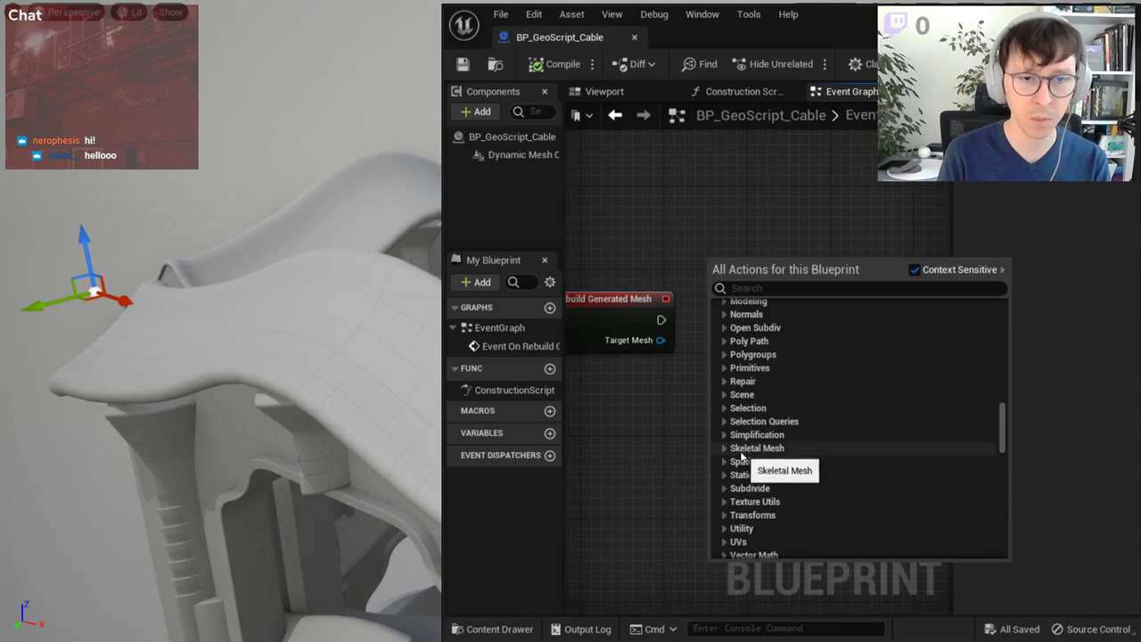
pyautogui.scroll(-2, 790, 463)
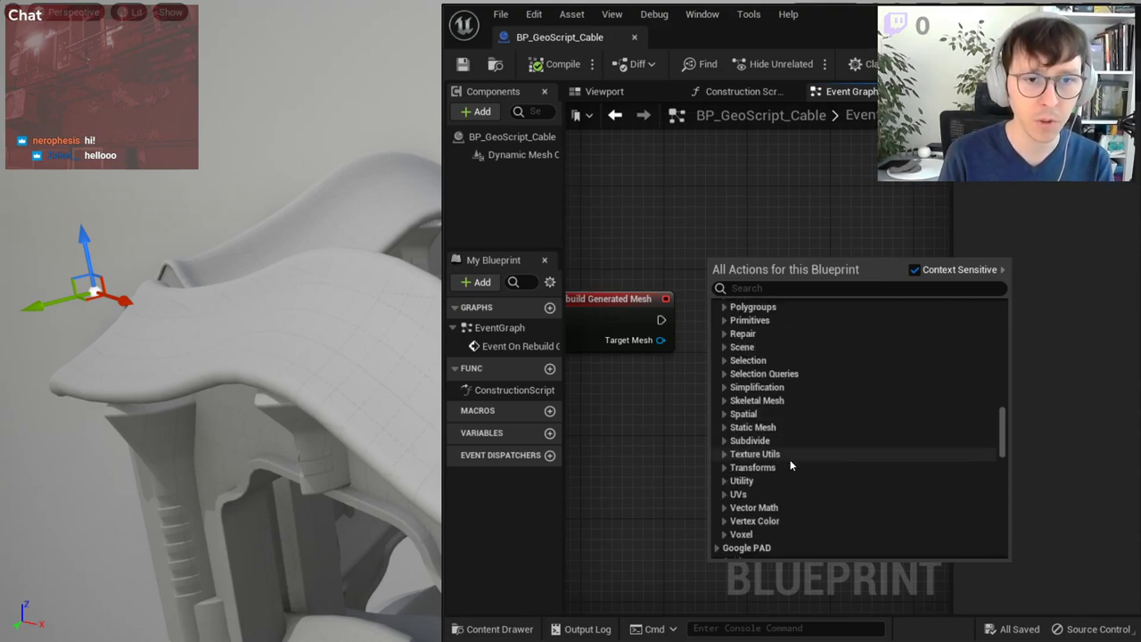
pyautogui.scroll(6, 790, 461)
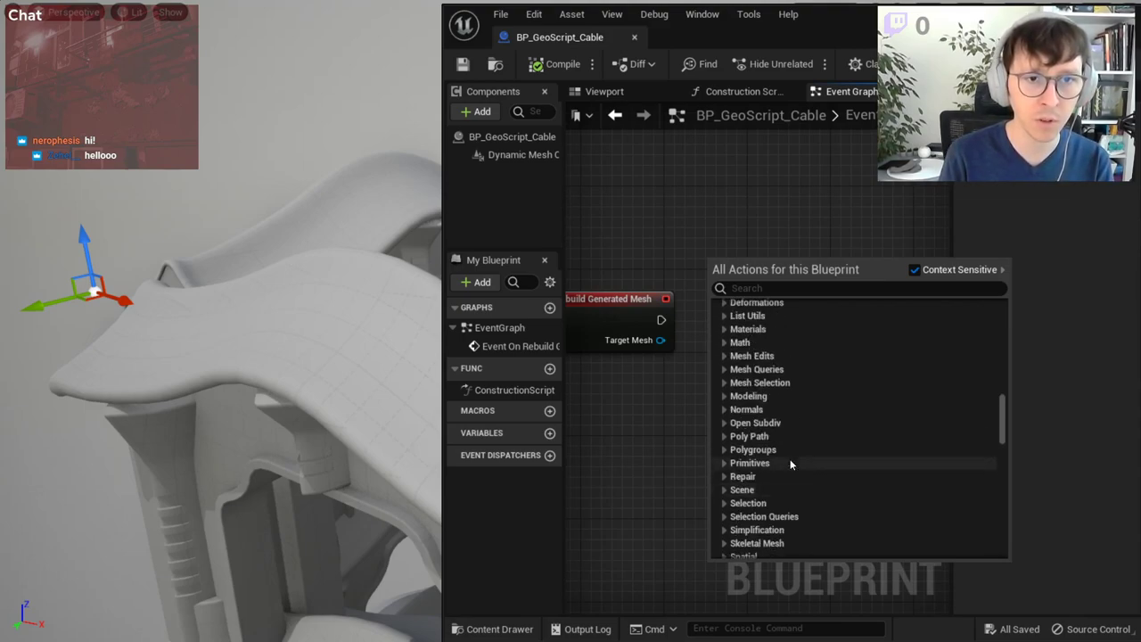
pyautogui.scroll(3, 790, 463)
pyautogui.click(788, 288)
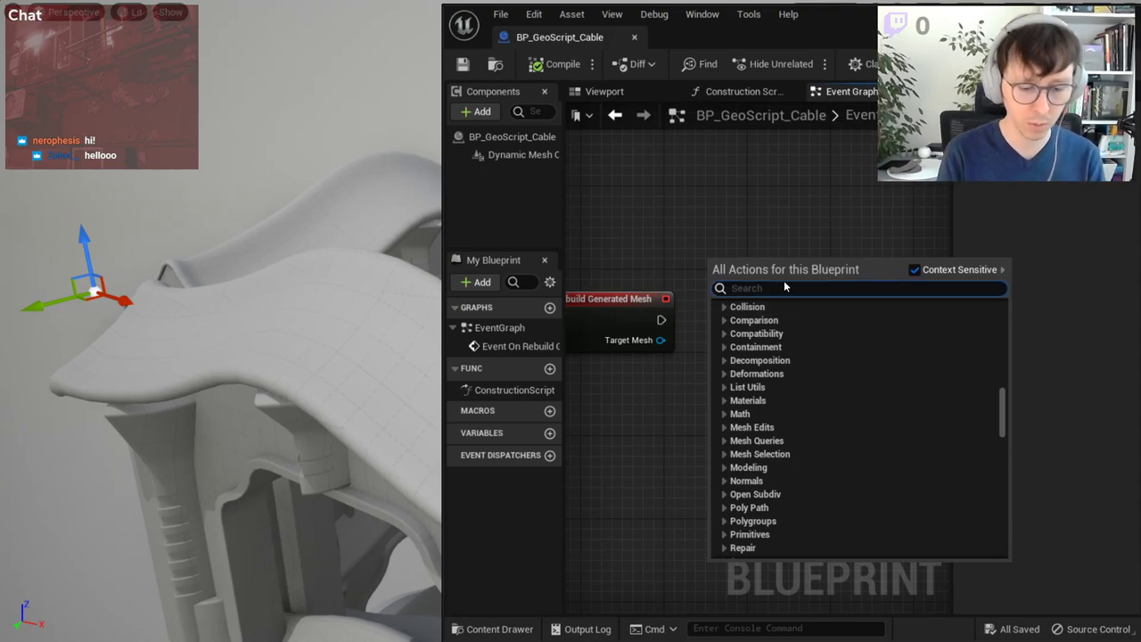
# - Place an Append Box node via 'geometry script box' and wire the event's Target Mesh into it
pyautogui.write('geometry s')
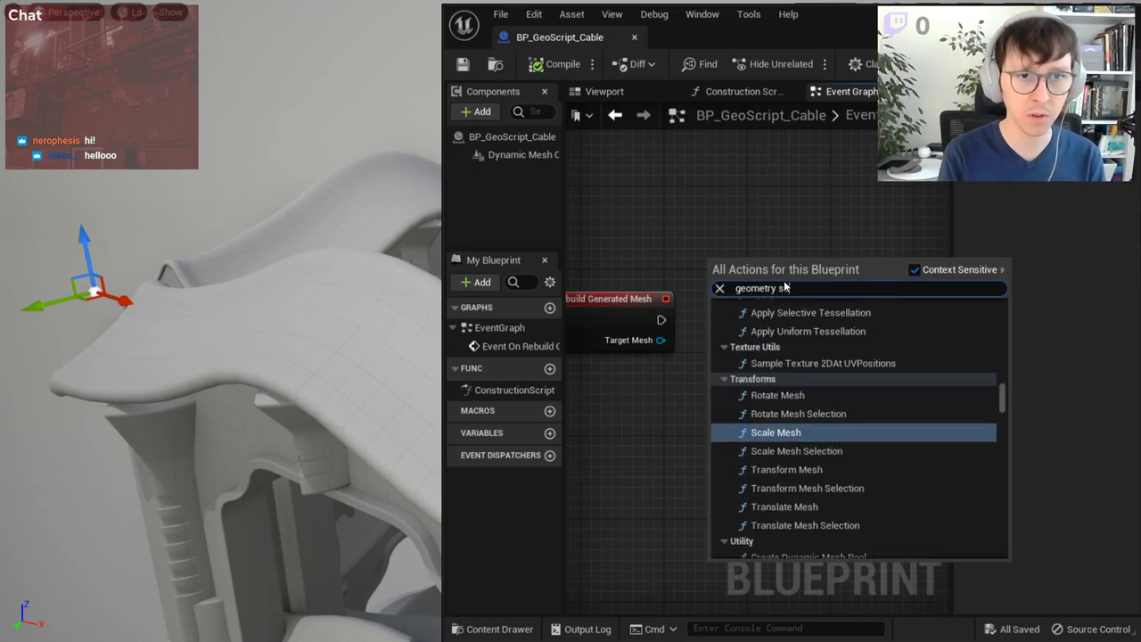
pyautogui.write('cript')
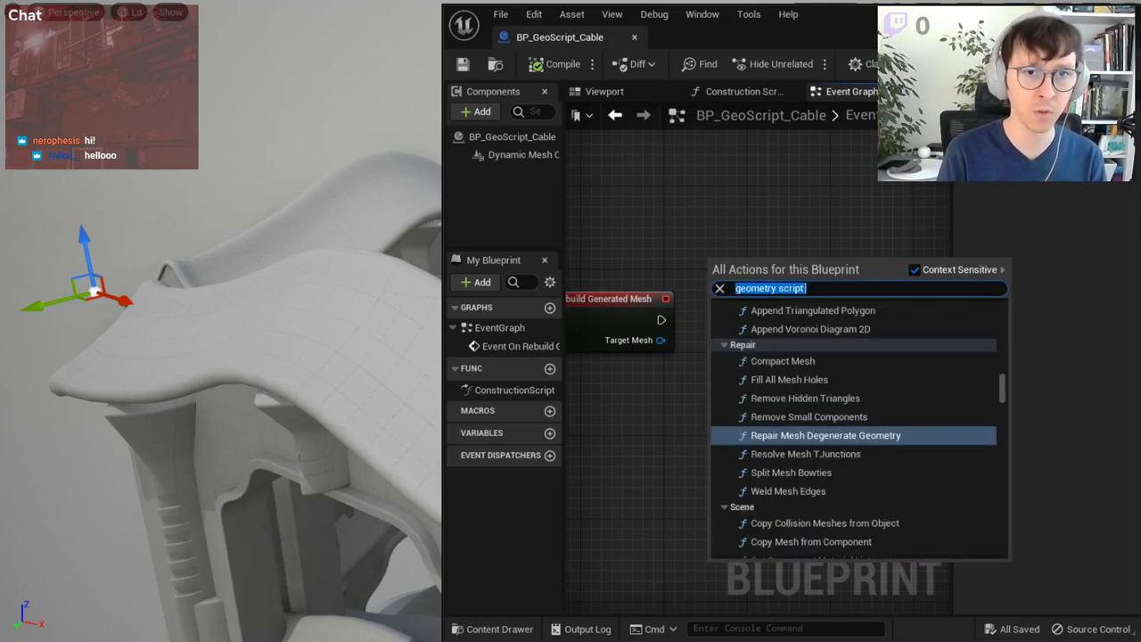
pyautogui.write(' box')
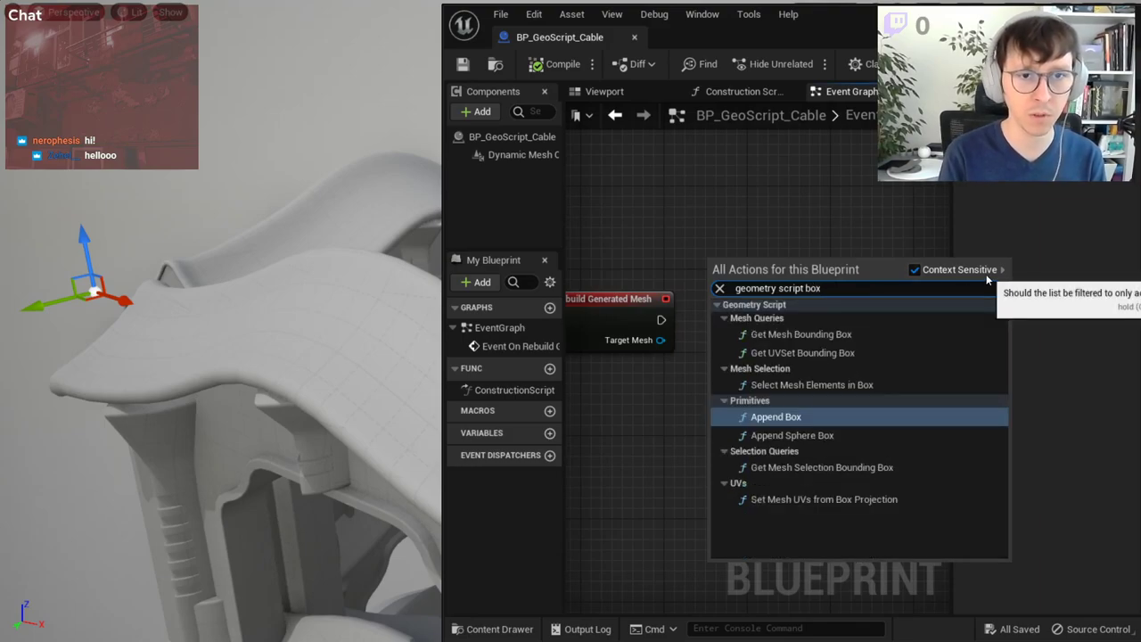
pyautogui.click(774, 426)
pyautogui.scroll(-1, 780, 250)
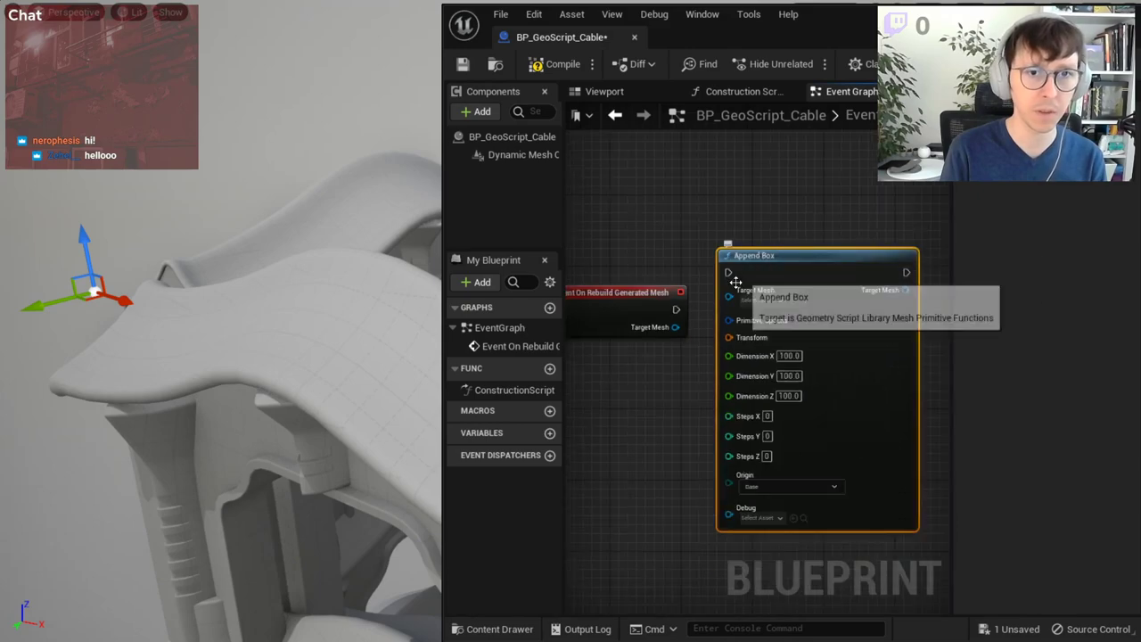
pyautogui.scroll(1, 673, 327)
pyautogui.moveTo(675, 327); pyautogui.dragTo(752, 280)
pyautogui.press('q')
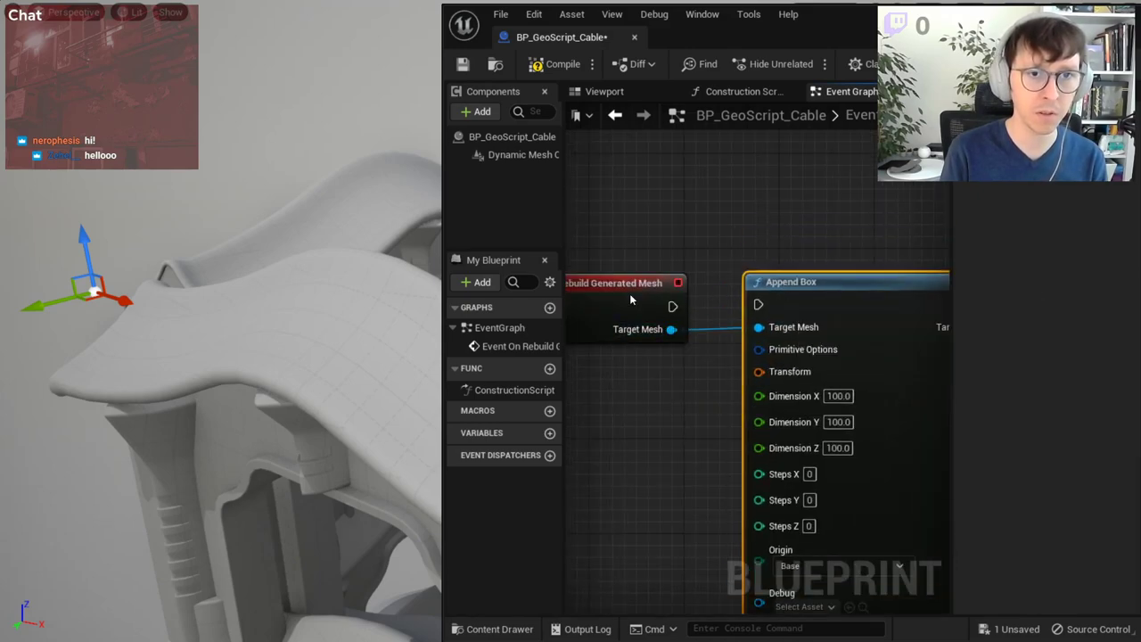
# - Connect the rebuild event's execution pin to Append Box
pyautogui.moveTo(346, 292); pyautogui.dragTo(452, 297, button='right')
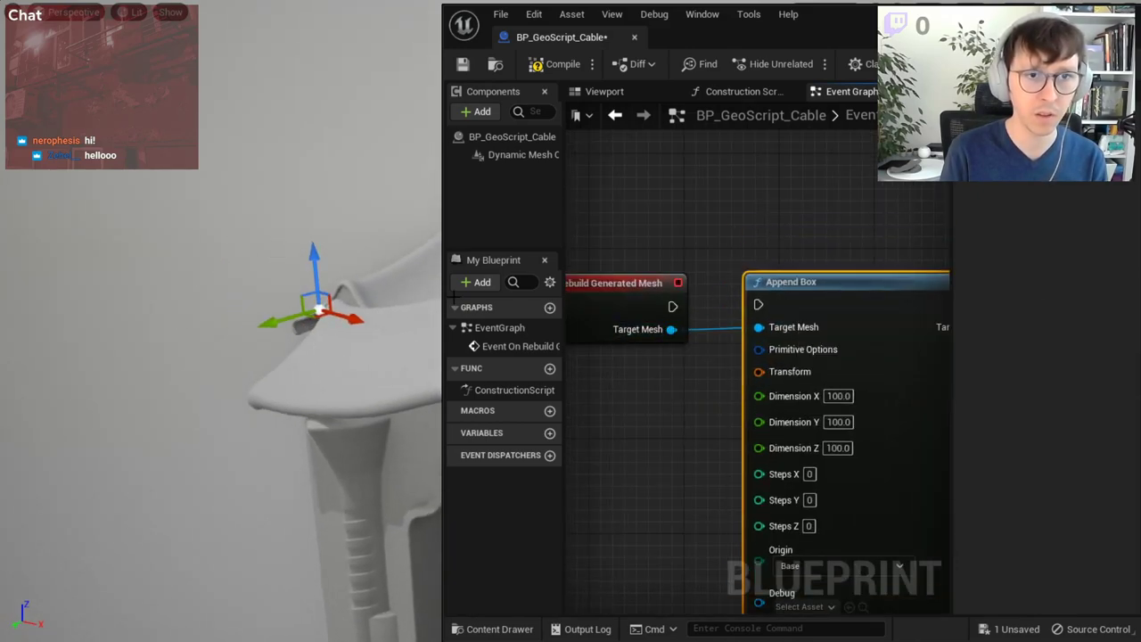
pyautogui.moveTo(669, 307); pyautogui.dragTo(758, 304)
pyautogui.moveTo(243, 309); pyautogui.dragTo(180, 327, button='right')
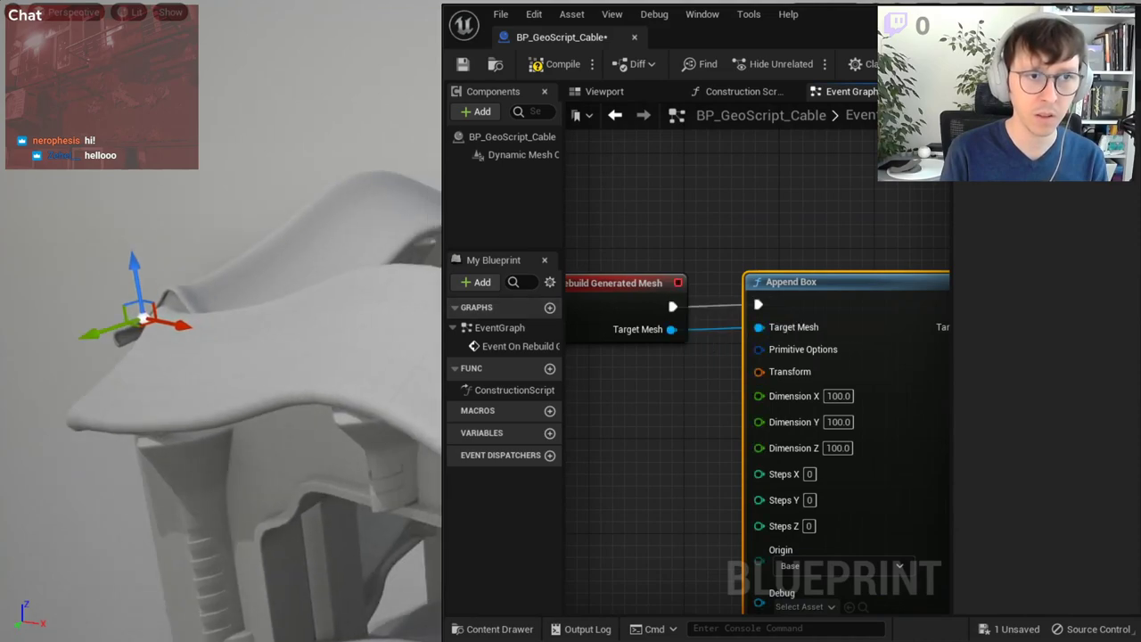
pyautogui.moveTo(180, 327); pyautogui.dragTo(276, 350)
pyautogui.moveTo(740, 377)
pyautogui.mouseDown(button='right')
pyautogui.moveTo(622, 312)
pyautogui.moveTo(829, 263)
pyautogui.mouseUp(button='right')
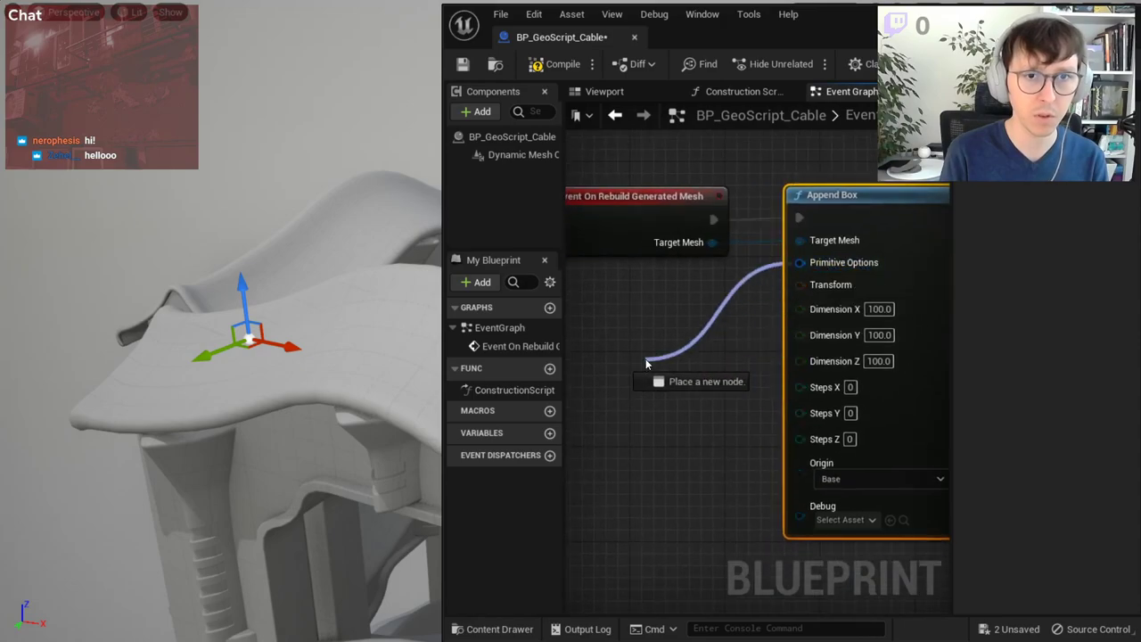
# - Add a primitive options maker node off Primitive Options, then delete it again
pyautogui.moveTo(829, 263)
pyautogui.mouseDown()
pyautogui.moveTo(648, 358)
pyautogui.moveTo(549, 349)
pyautogui.mouseUp()
pyautogui.write('make')
pyautogui.press('Return')
pyautogui.moveTo(599, 354); pyautogui.dragTo(669, 353, button='right')
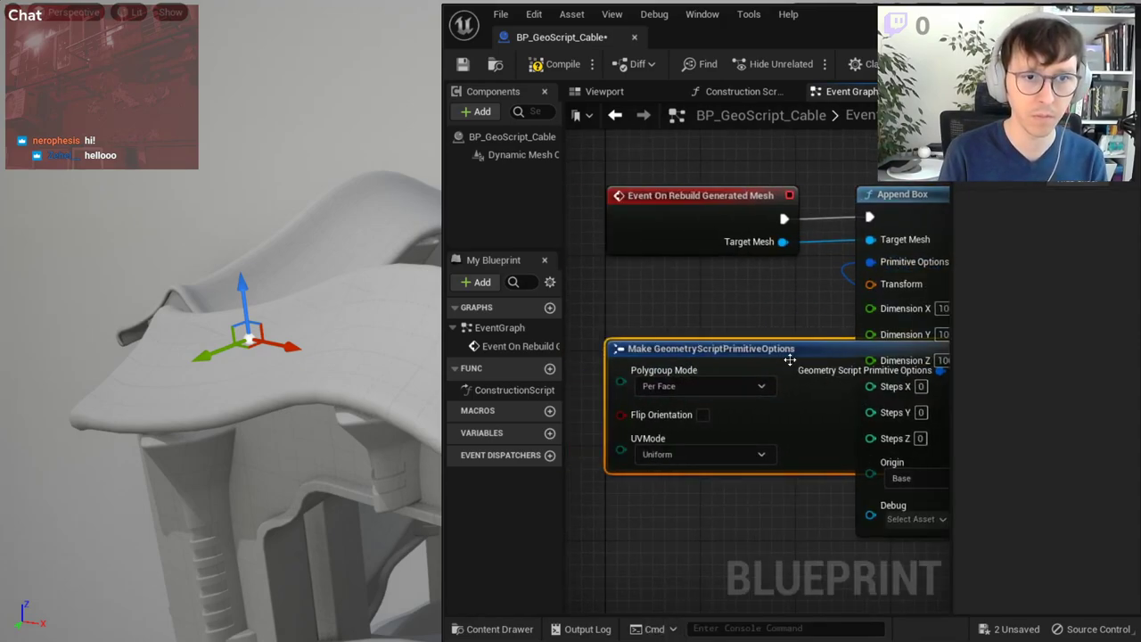
pyautogui.moveTo(779, 347); pyautogui.dragTo(696, 337)
pyautogui.press('Delete')
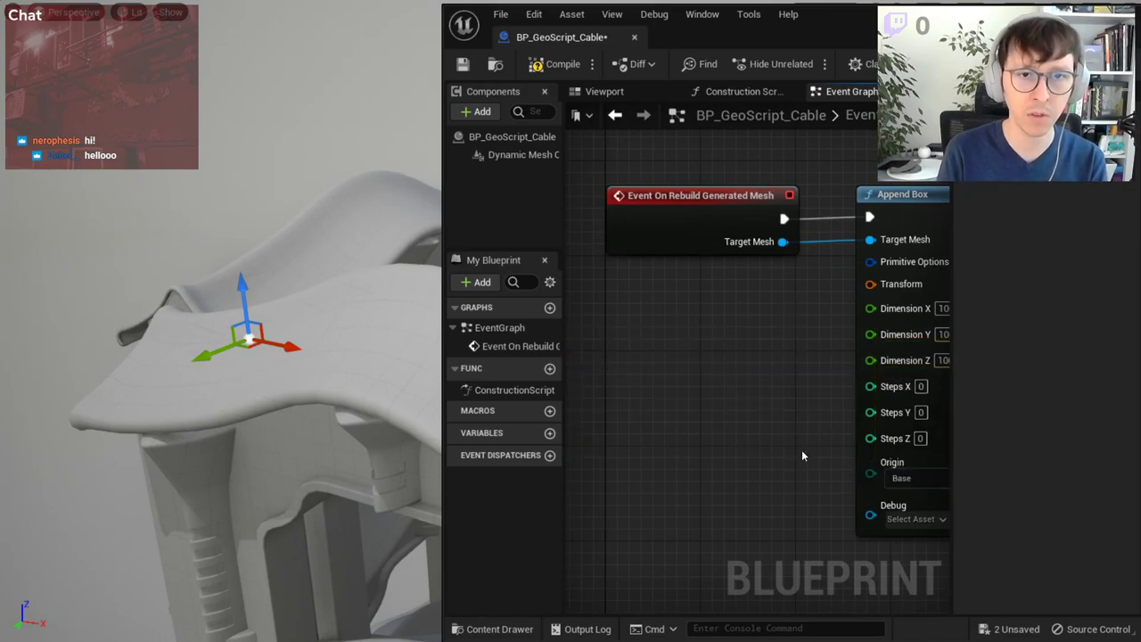
pyautogui.moveTo(801, 449); pyautogui.dragTo(639, 436, button='right')
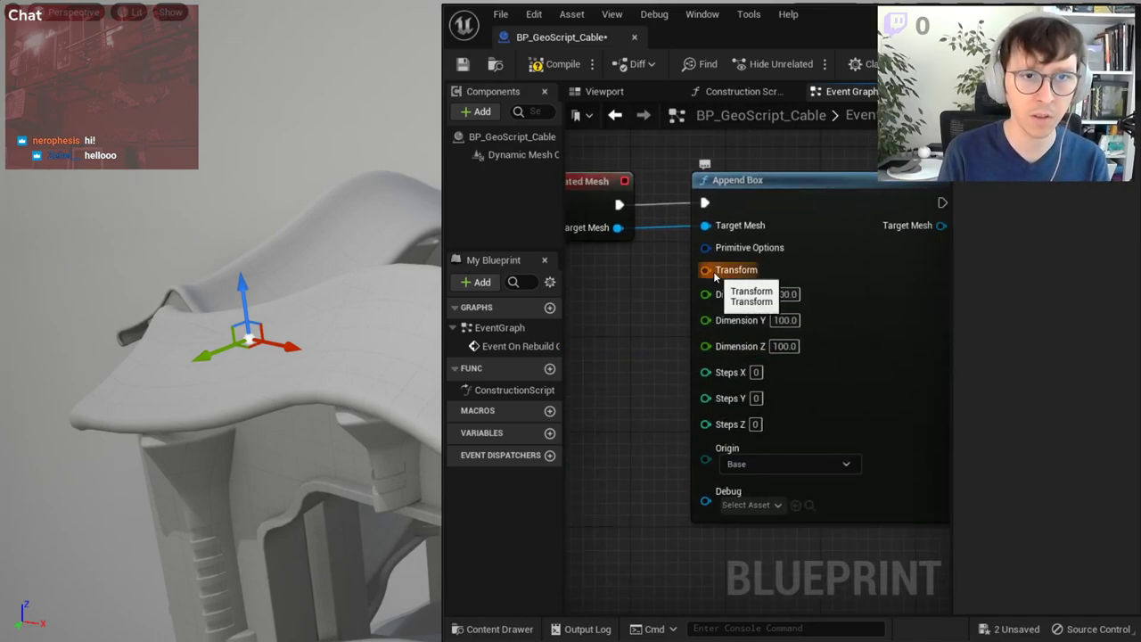
# - Add a Make Relative Transform node off Append Box's Transform input
pyautogui.moveTo(705, 269); pyautogui.dragTo(636, 318)
pyautogui.write('make')
pyautogui.press('Return')
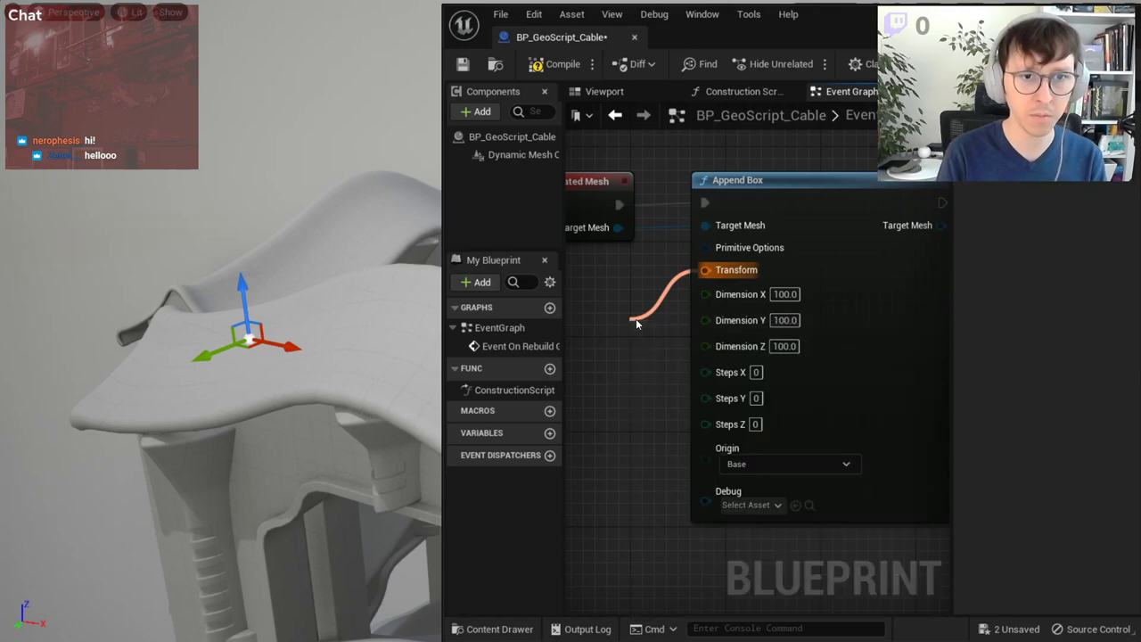
pyautogui.moveTo(685, 299); pyautogui.dragTo(737, 305, button='right')
# - Replace the Make Relative Transform with a default Make Transform feeding Append Box's Transform input
pyautogui.press('Delete')
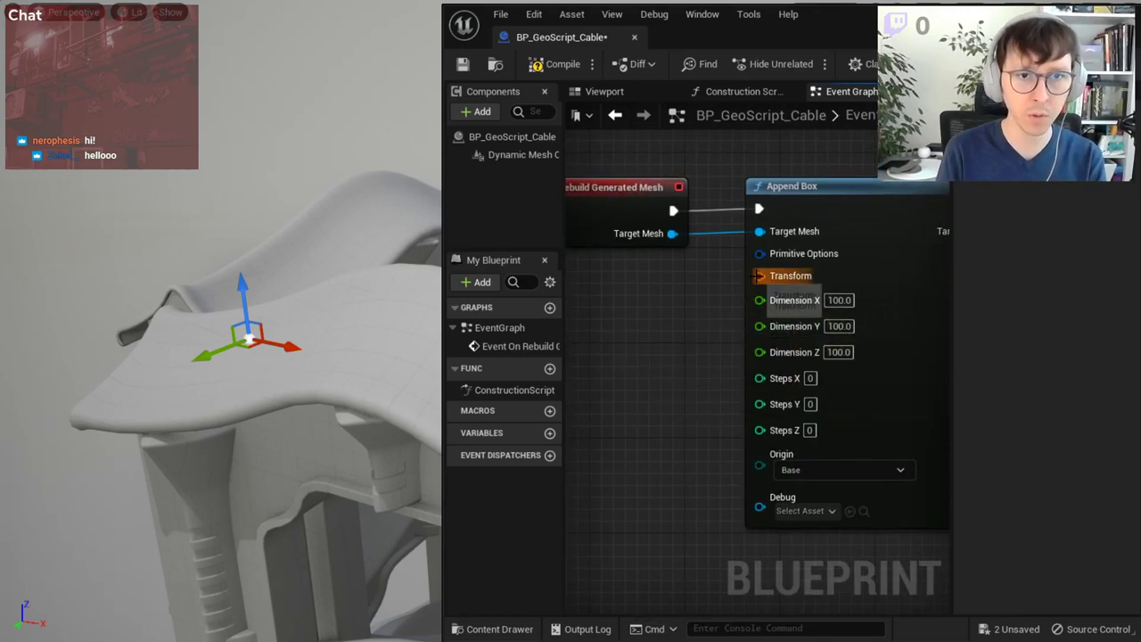
pyautogui.rightClick(758, 275)
pyautogui.press('Escape')
pyautogui.moveTo(757, 275); pyautogui.dragTo(637, 339)
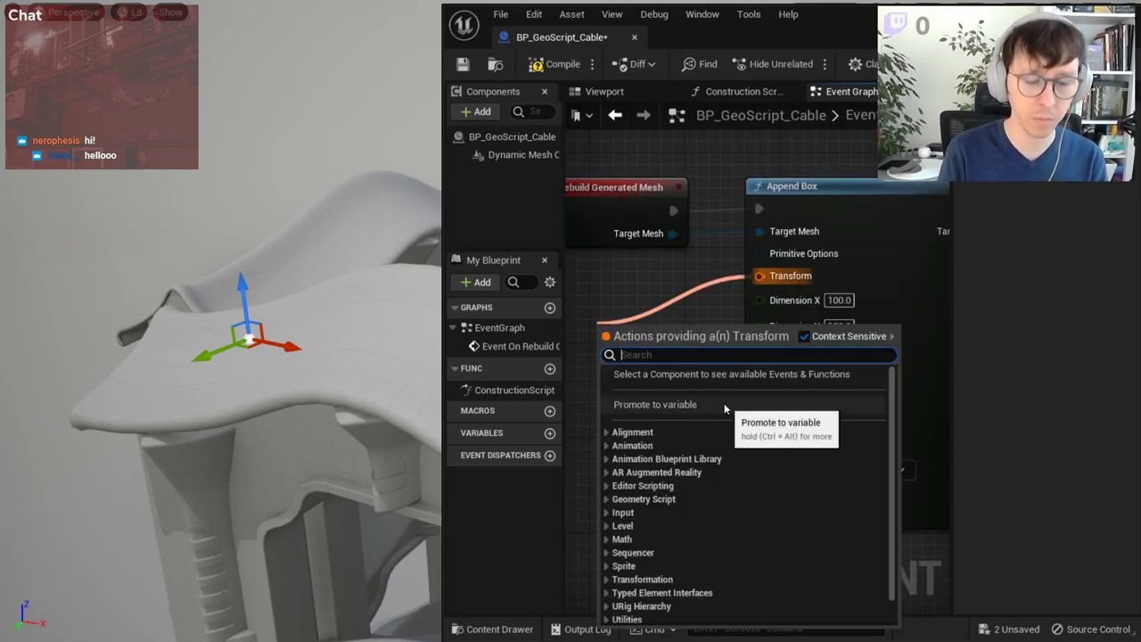
pyautogui.write('make')
pyautogui.click(681, 412)
pyautogui.moveTo(680, 412); pyautogui.dragTo(816, 434, button='right')
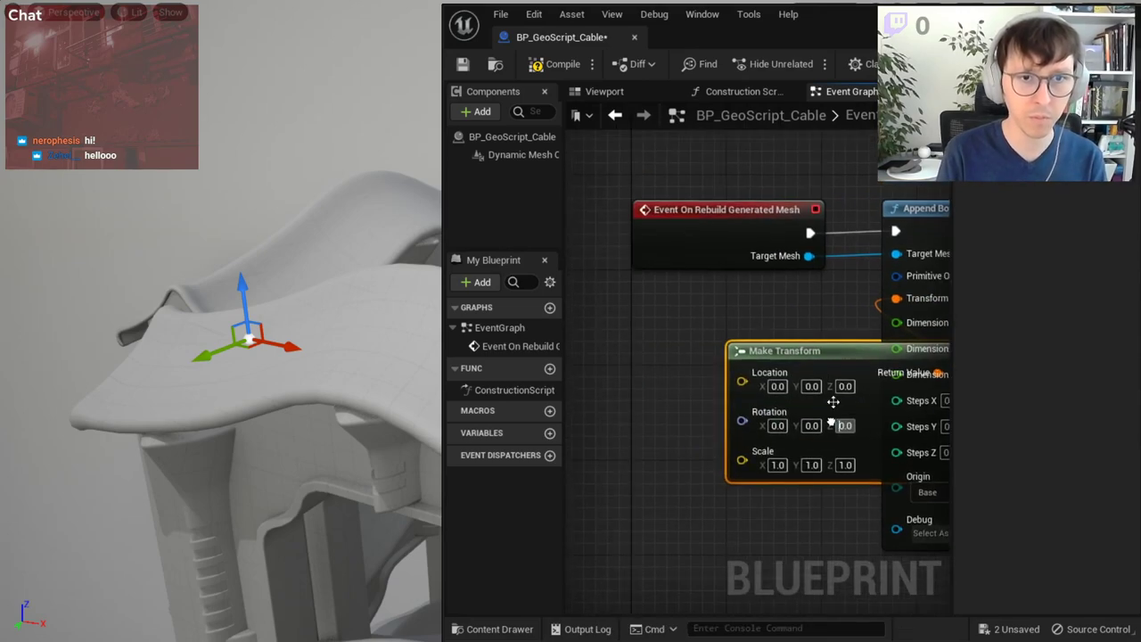
pyautogui.moveTo(747, 351); pyautogui.dragTo(615, 339)
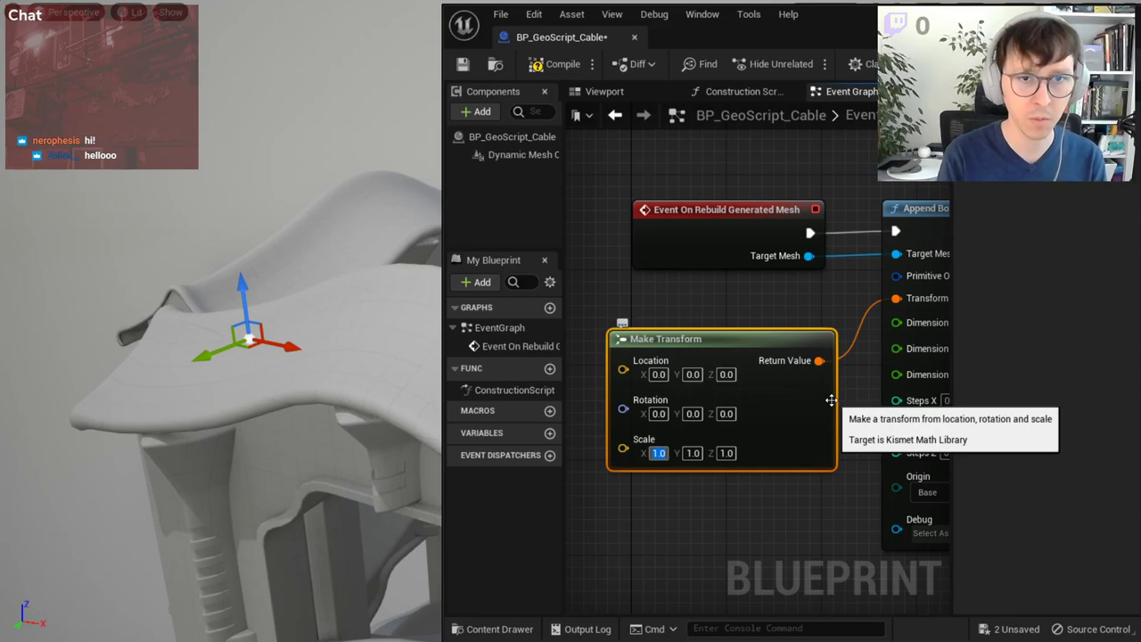
# - Pull a wire from Append Box's Target Mesh output and search for refresh and commit actions
pyautogui.moveTo(831, 401); pyautogui.dragTo(678, 435, button='right')
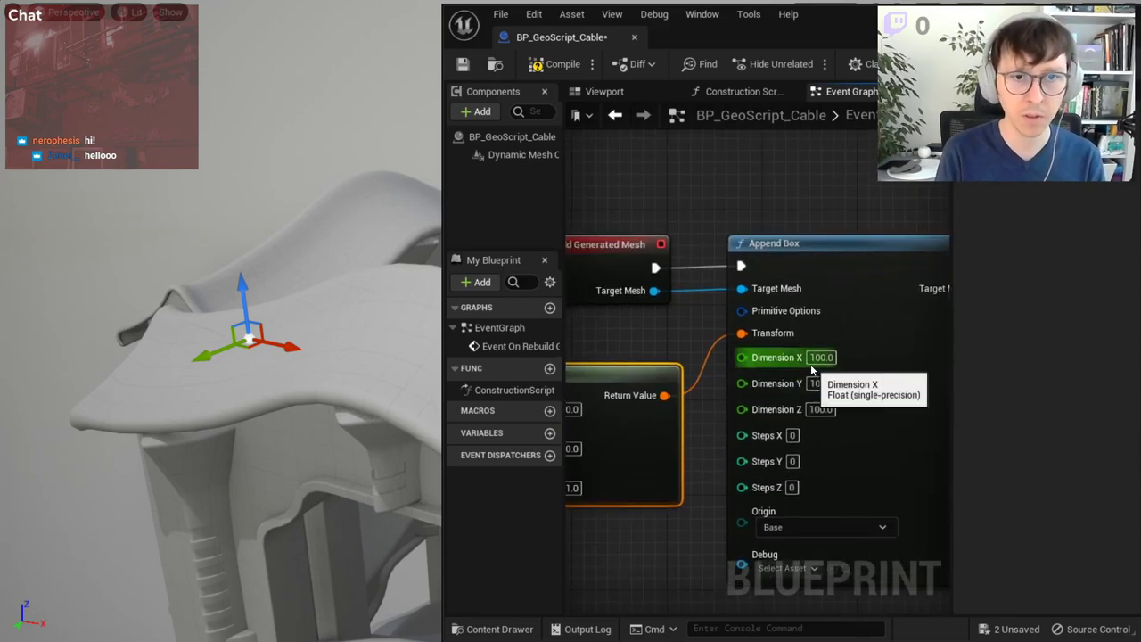
pyautogui.scroll(-2, 802, 464)
pyautogui.moveTo(863, 476); pyautogui.dragTo(879, 412, button='right')
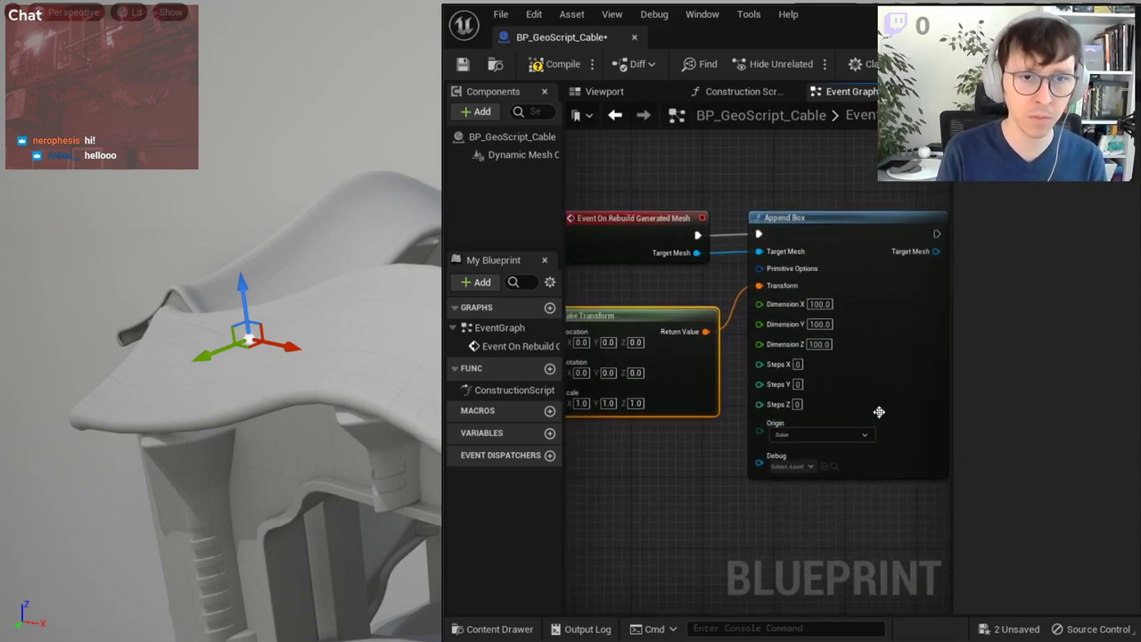
pyautogui.scroll(2, 823, 387)
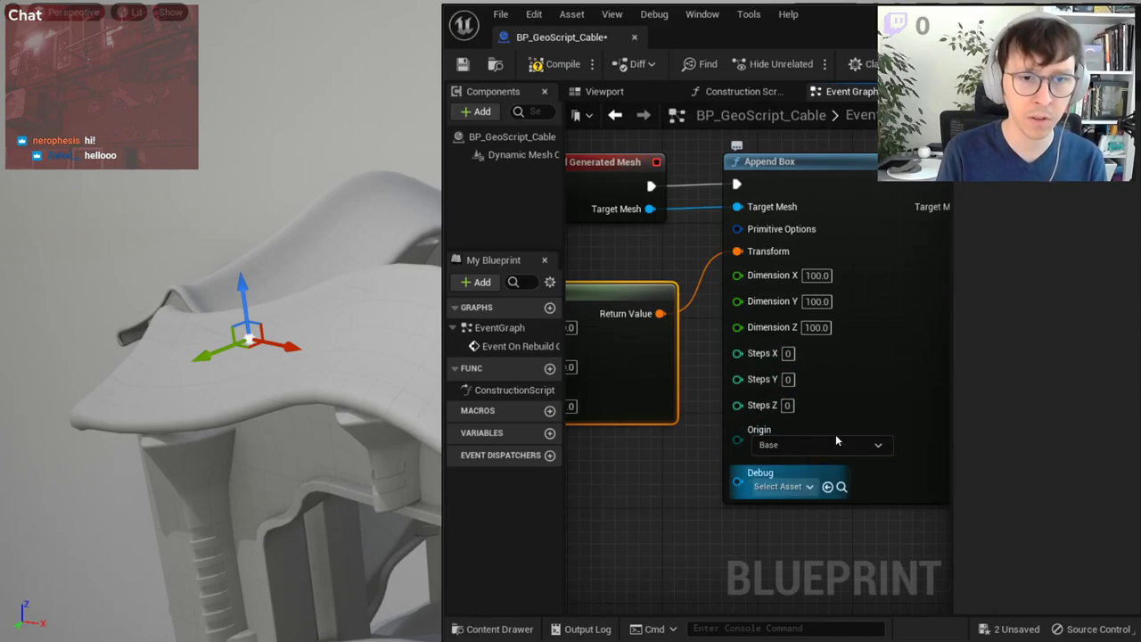
pyautogui.moveTo(863, 386)
pyautogui.mouseDown(button='right')
pyautogui.moveTo(774, 441)
pyautogui.moveTo(776, 382)
pyautogui.mouseUp(button='right')
pyautogui.scroll(-1, 771, 437)
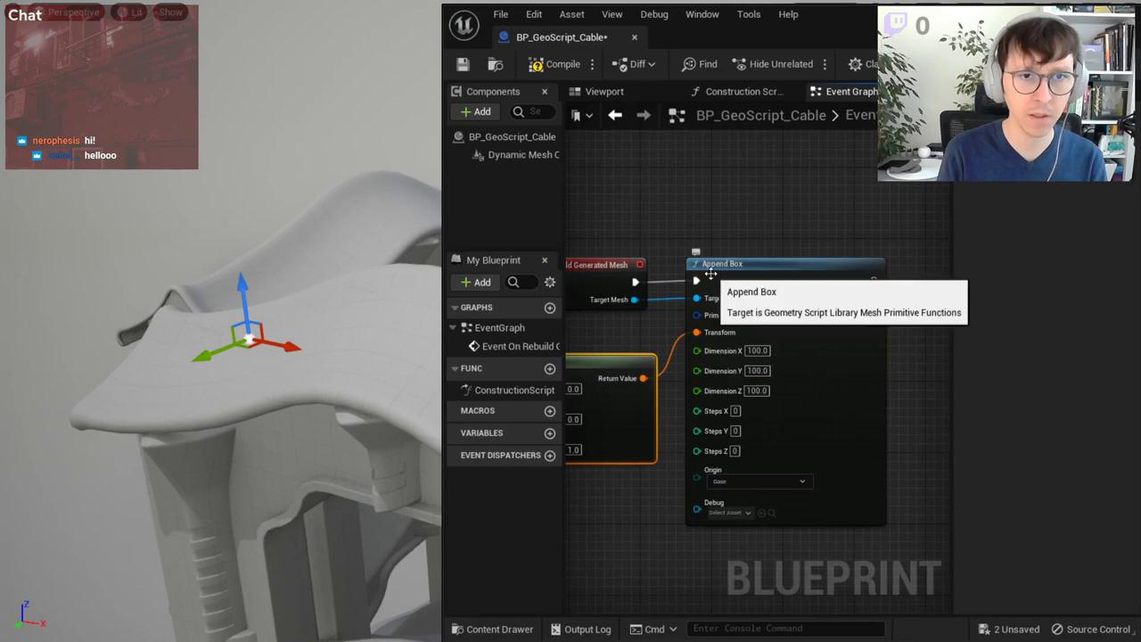
pyautogui.moveTo(803, 336); pyautogui.dragTo(682, 398, button='right')
pyautogui.scroll(1, 703, 359)
pyautogui.moveTo(721, 320); pyautogui.dragTo(788, 318)
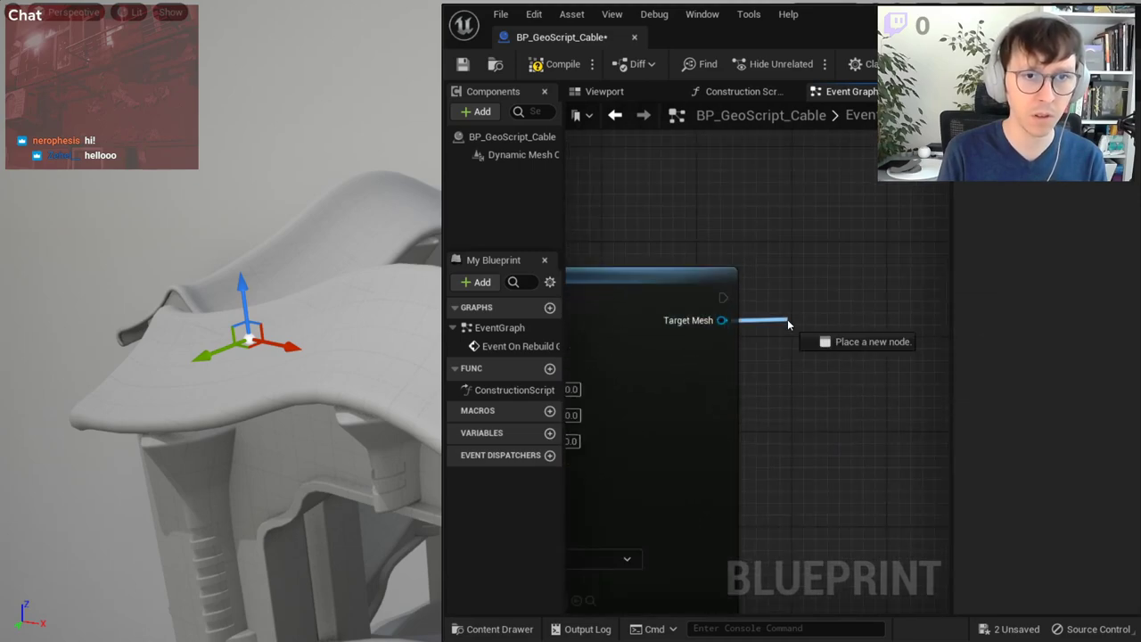
pyautogui.write('uvid')
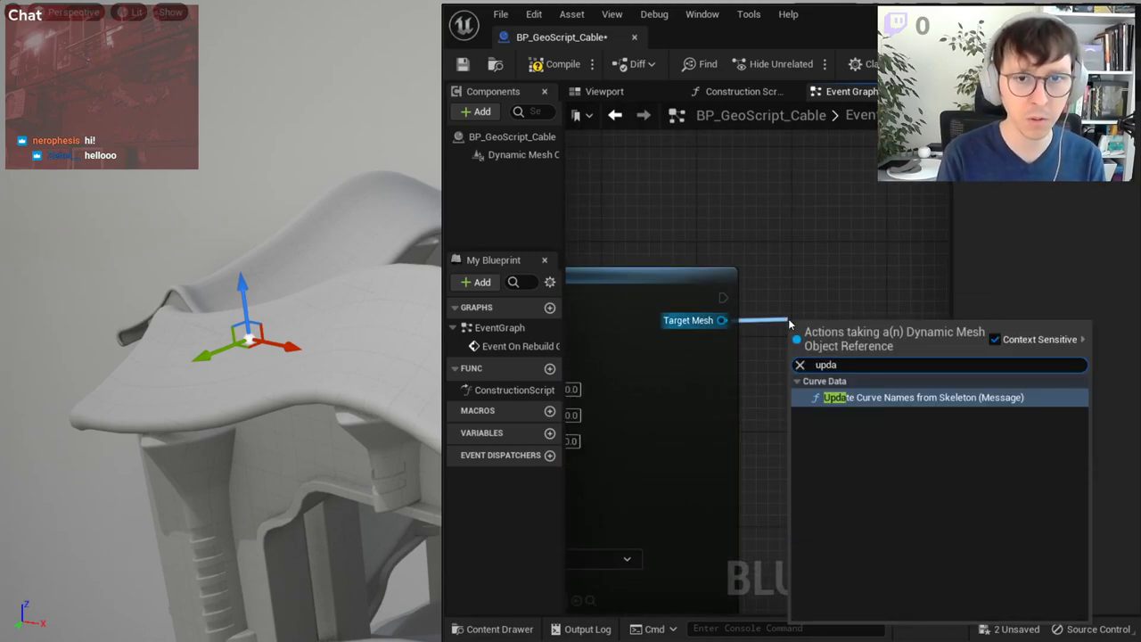
pyautogui.press('BackSpace')
pyautogui.press('BackSpace')
pyautogui.press('BackSpace')
pyautogui.press('BackSpace')
pyautogui.write('r')
pyautogui.press('BackSpace')
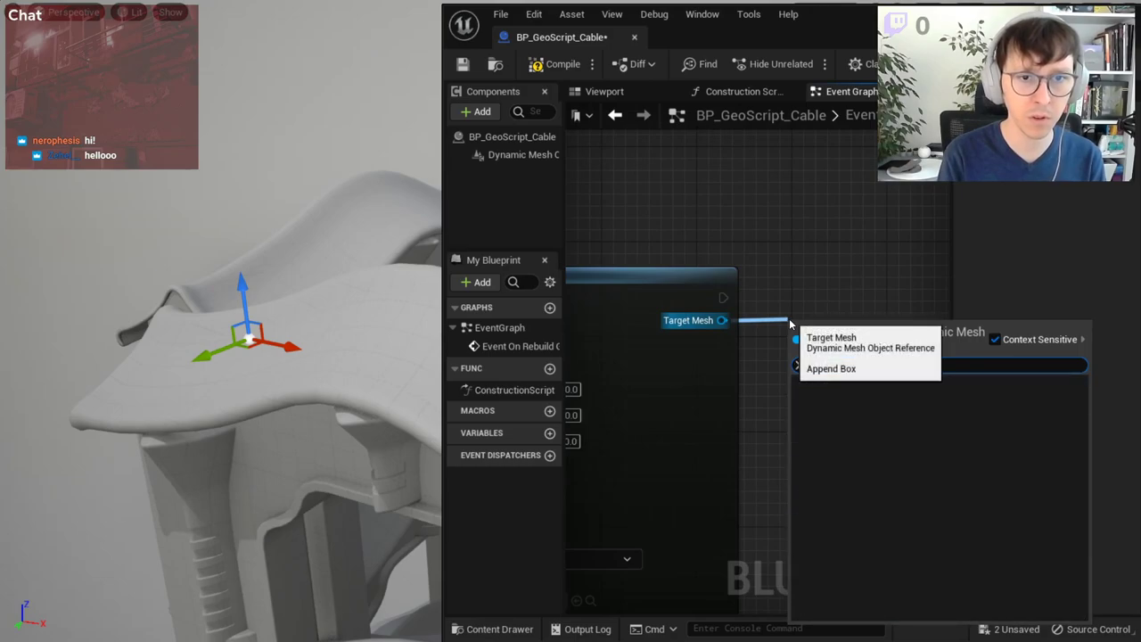
pyautogui.write('refre')
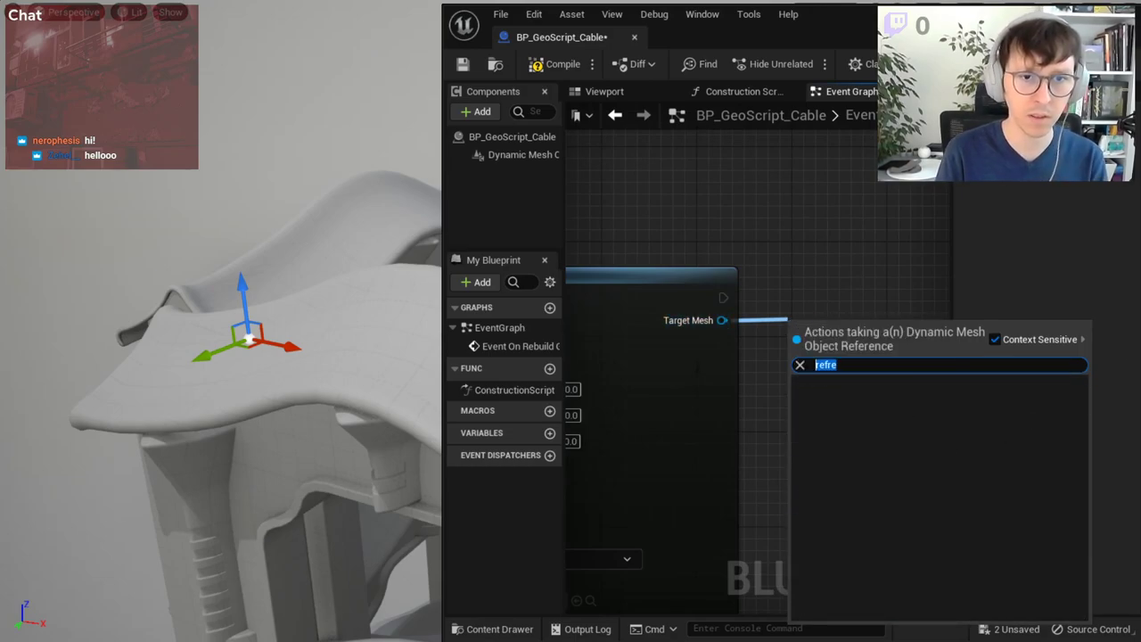
pyautogui.press('BackSpace')
pyautogui.write('commi')
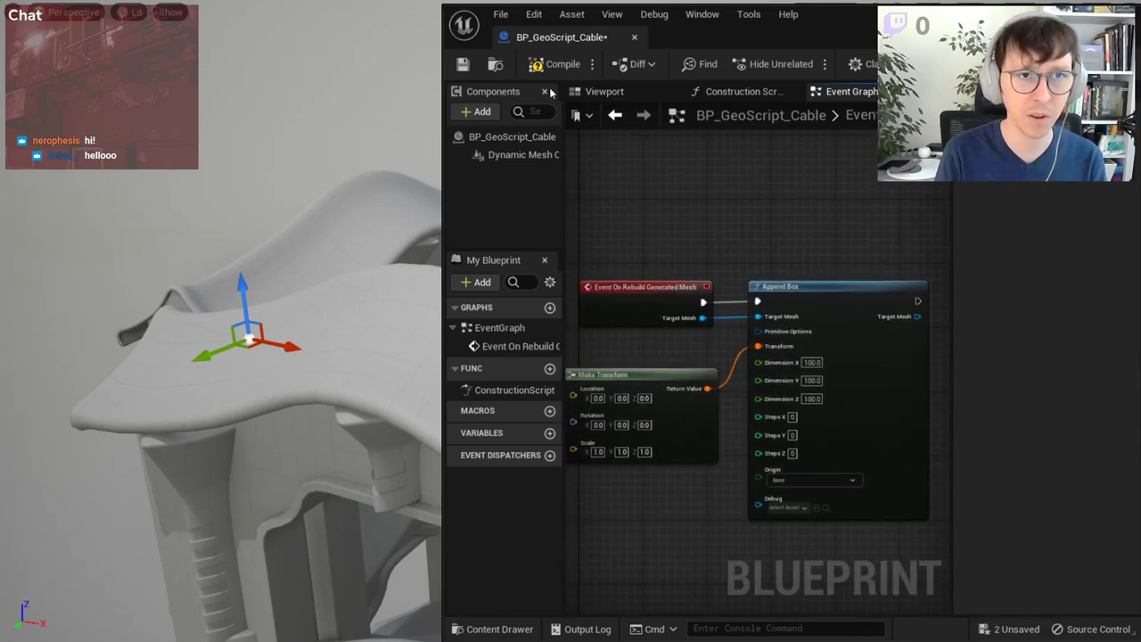
# - Compile and save BP_GeoScript_Cable, then view the generated box on the building in the level editor
pyautogui.click(558, 64)
pyautogui.click(463, 64)
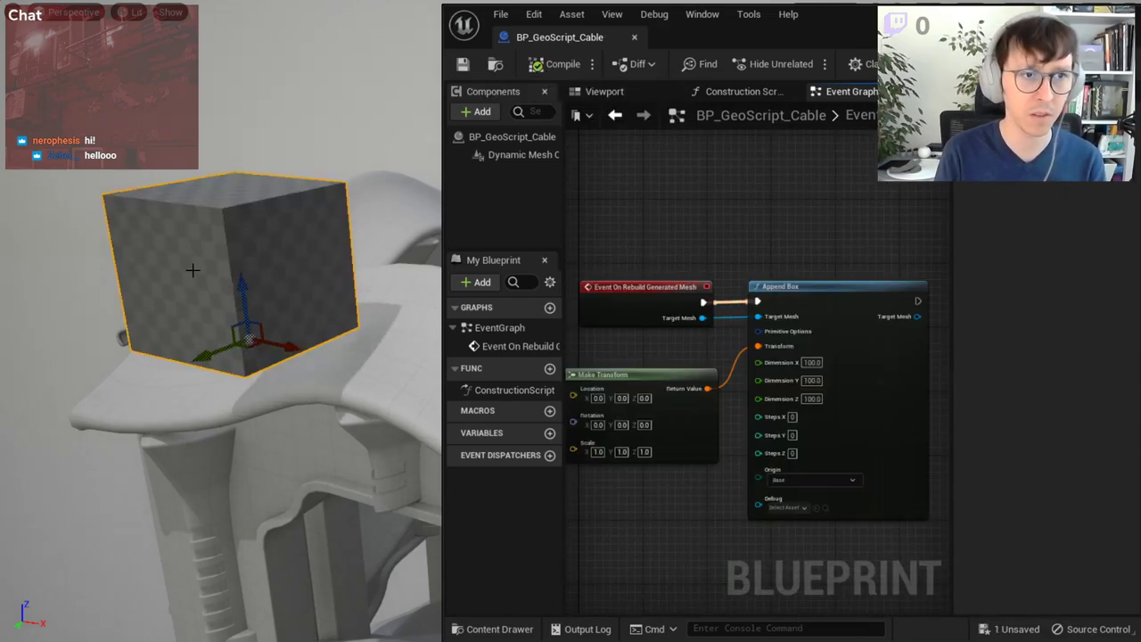
pyautogui.moveTo(336, 311); pyautogui.dragTo(336, 311, button='right')
pyautogui.scroll(2, 698, 320)
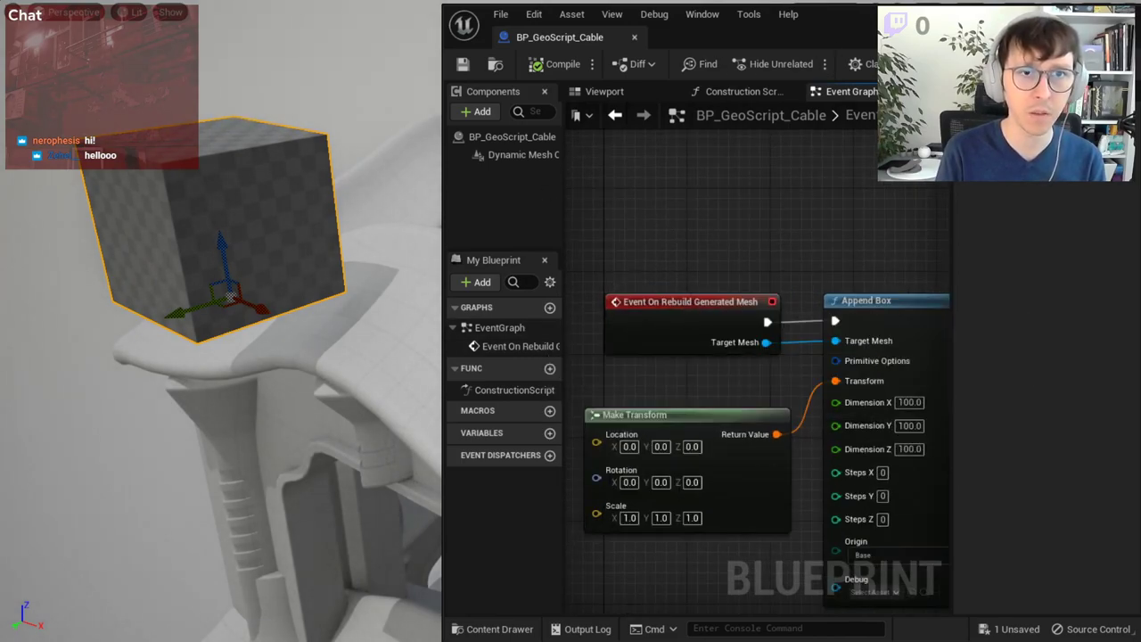
pyautogui.hotkey('alt', 'Tab')
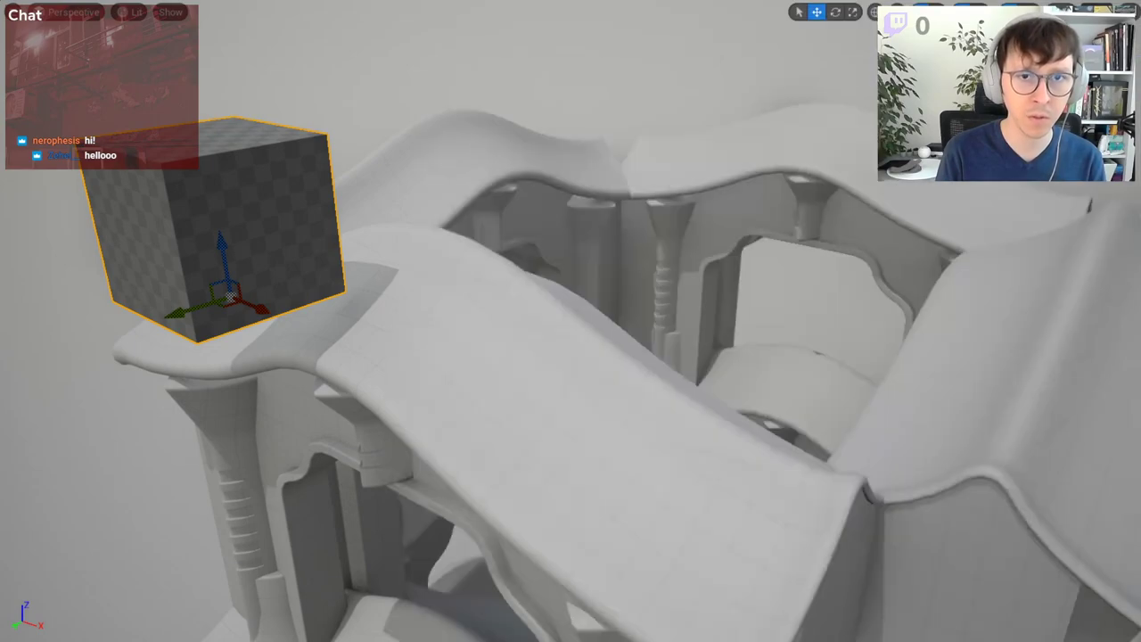
pyautogui.press('F11')
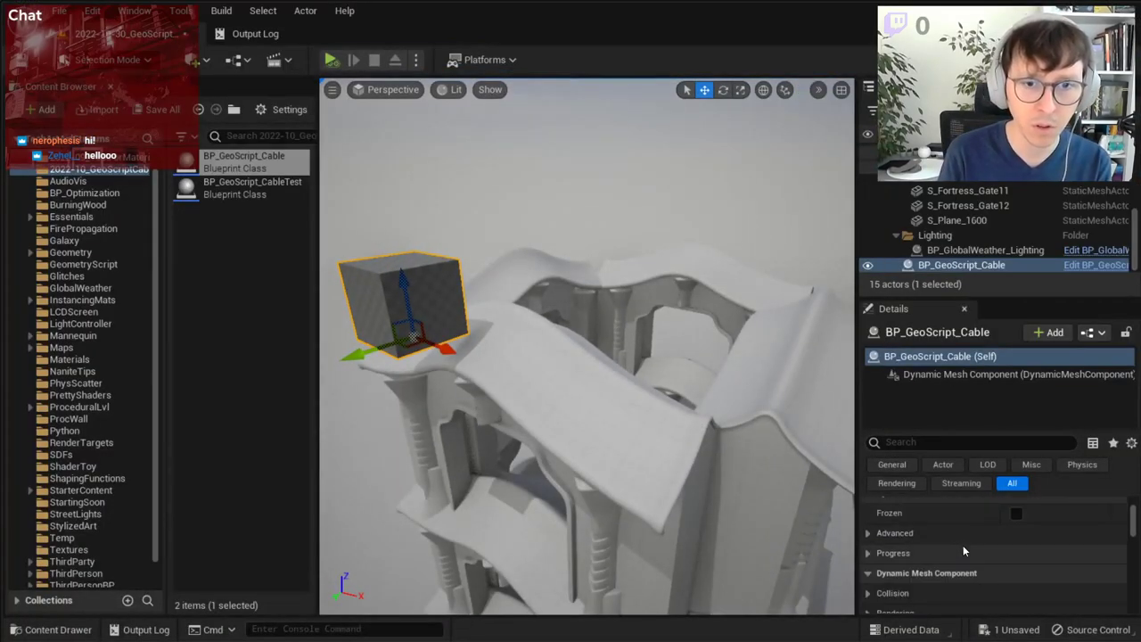
# - Move closer to the cube, collapse the Advanced settings and look through the Progress settings
pyautogui.scroll(-1, 959, 555)
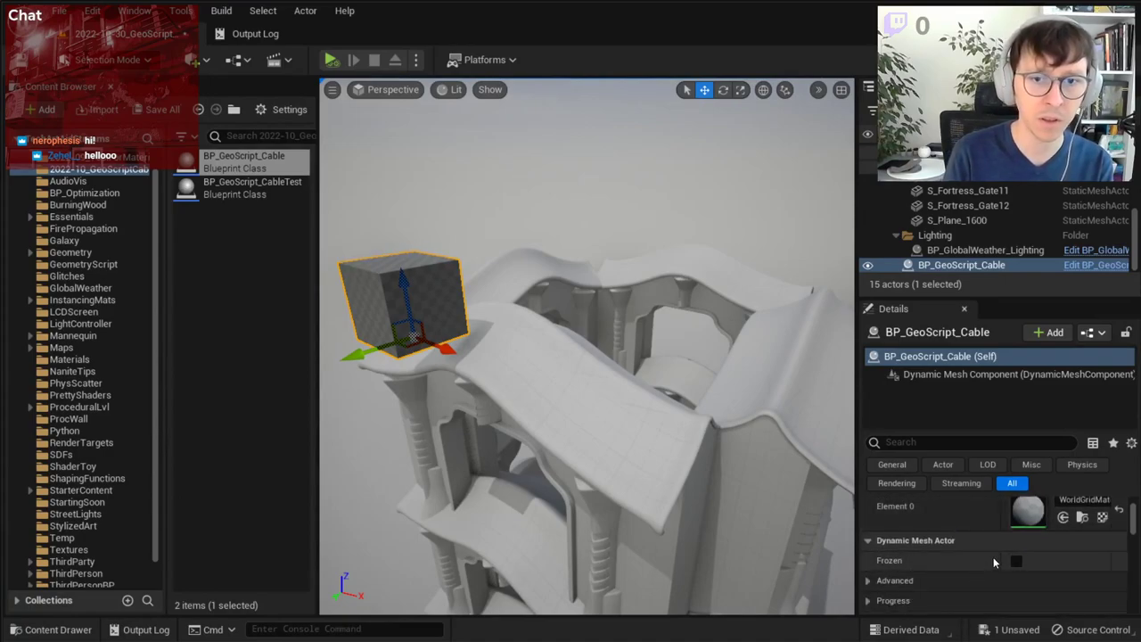
pyautogui.moveTo(632, 295); pyautogui.dragTo(628, 296, button='middle')
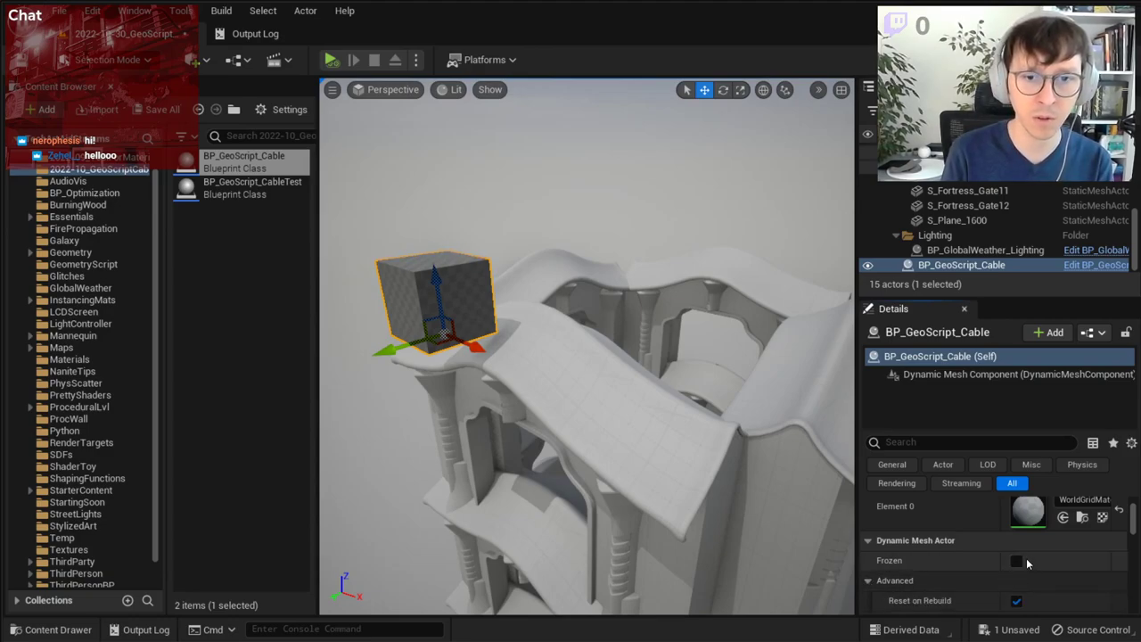
pyautogui.scroll(-2, 931, 581)
pyautogui.scroll(1, 910, 566)
pyautogui.click(906, 558)
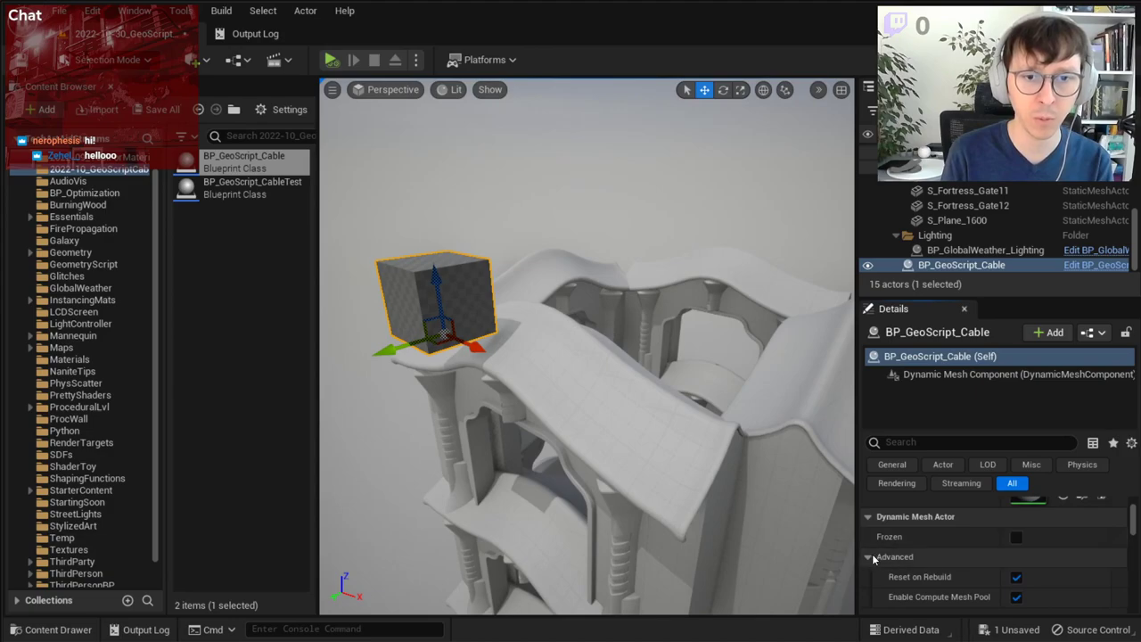
pyautogui.click(867, 578)
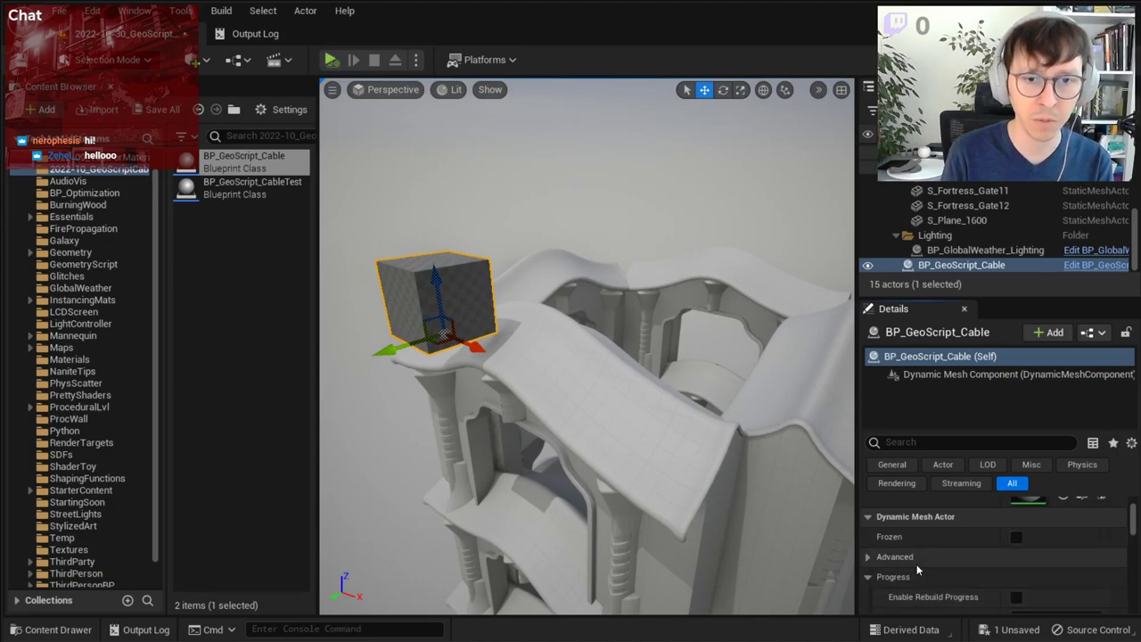
pyautogui.scroll(-2, 917, 564)
pyautogui.scroll(-1, 883, 544)
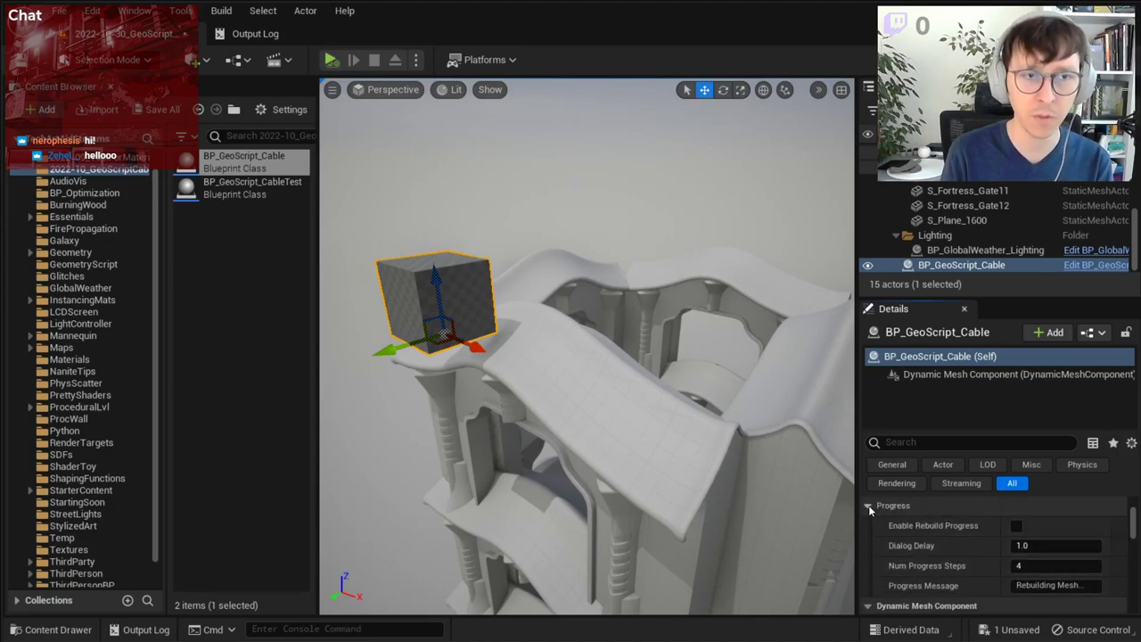
pyautogui.scroll(1, 936, 558)
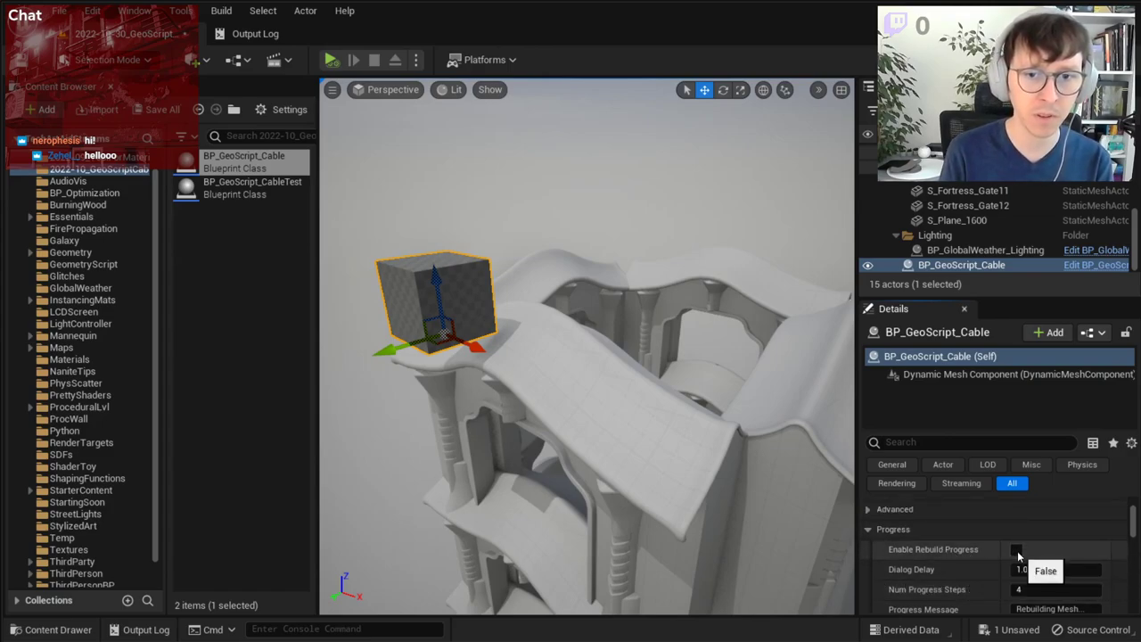
# - Collapse Progress, review the Rendering settings, then bring the cable blueprint editor back up
pyautogui.click(878, 531)
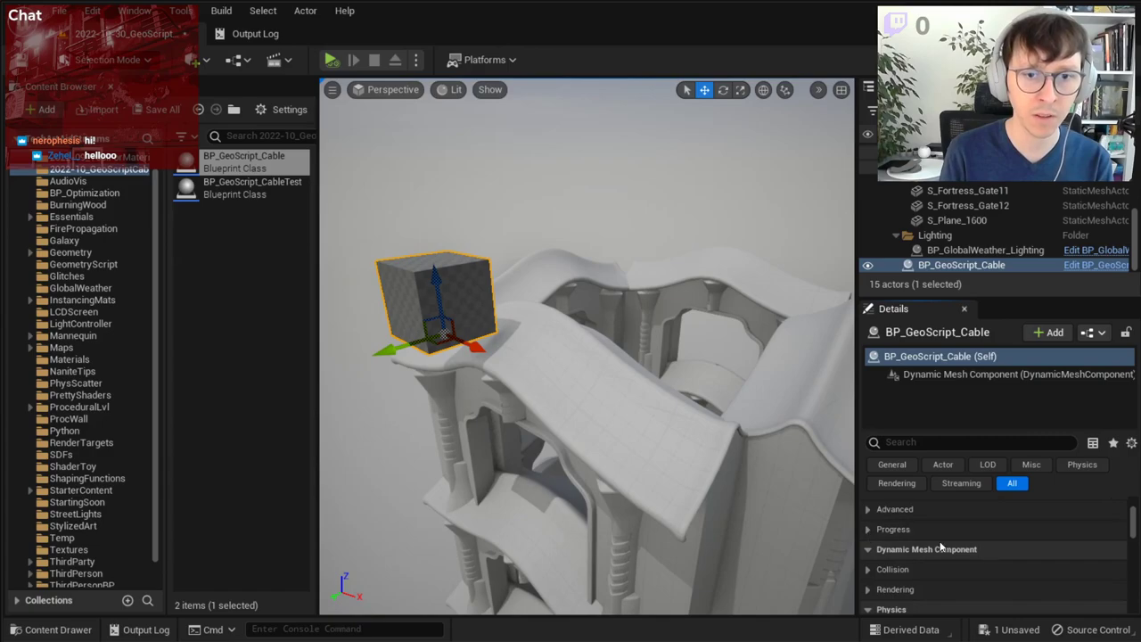
pyautogui.click(882, 591)
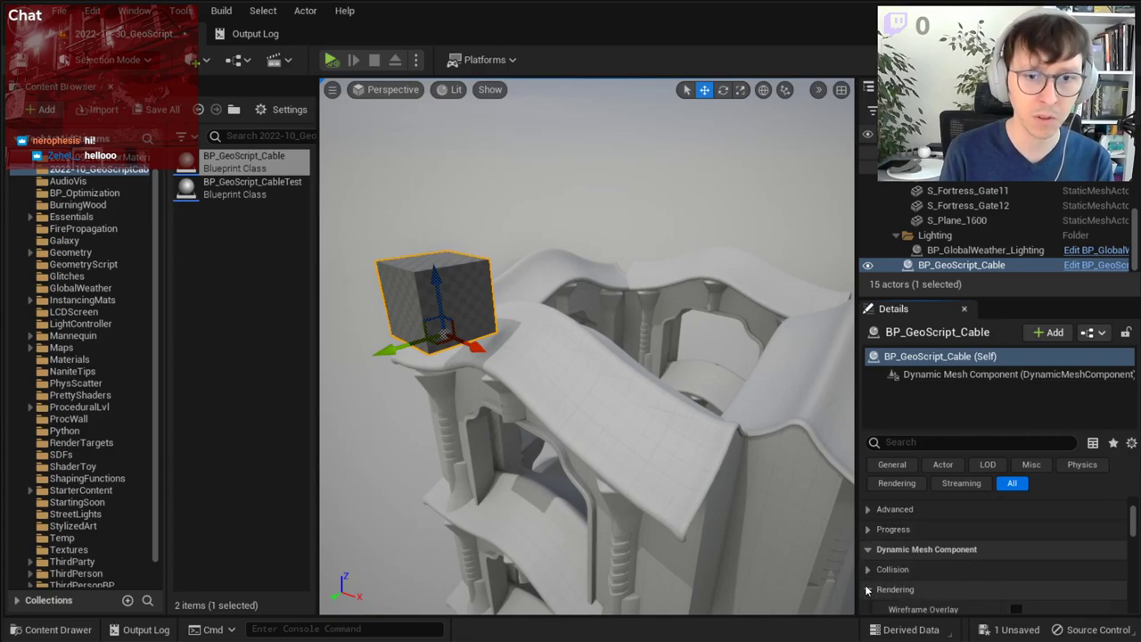
pyautogui.scroll(-1, 878, 584)
pyautogui.click(869, 566)
pyautogui.scroll(5, 892, 535)
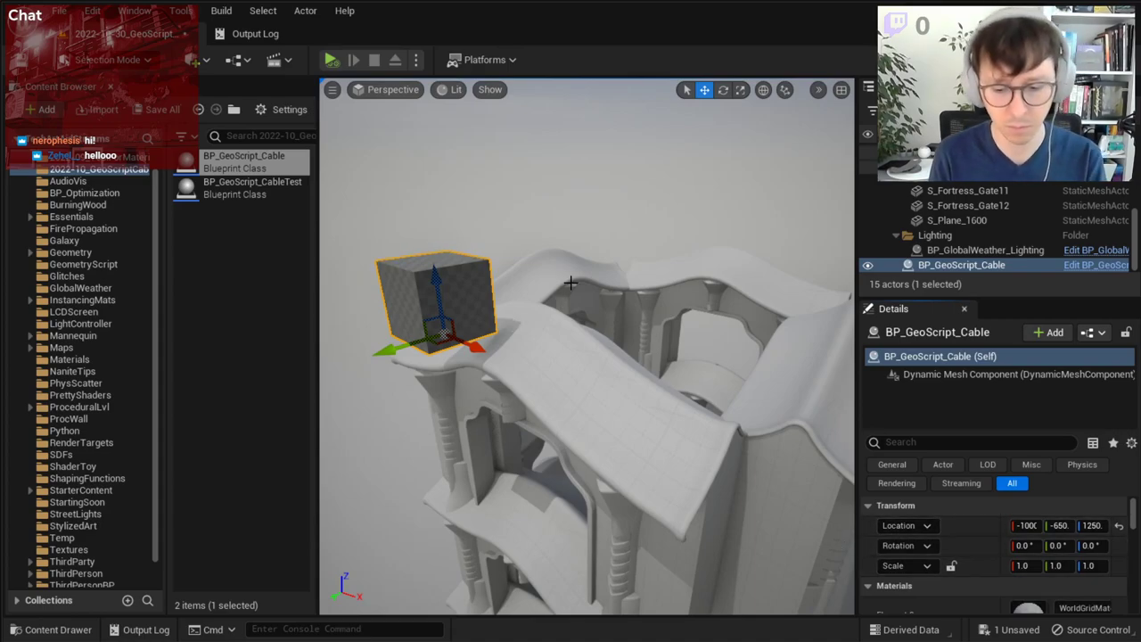
pyautogui.press('F11')
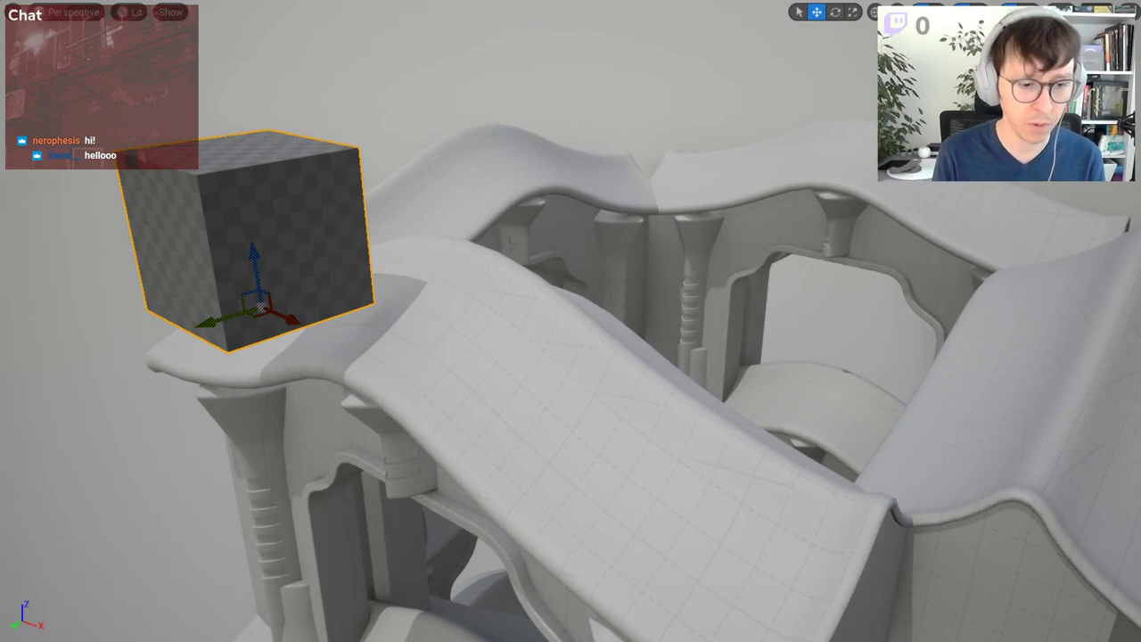
pyautogui.hotkey('ctrl', 'e')
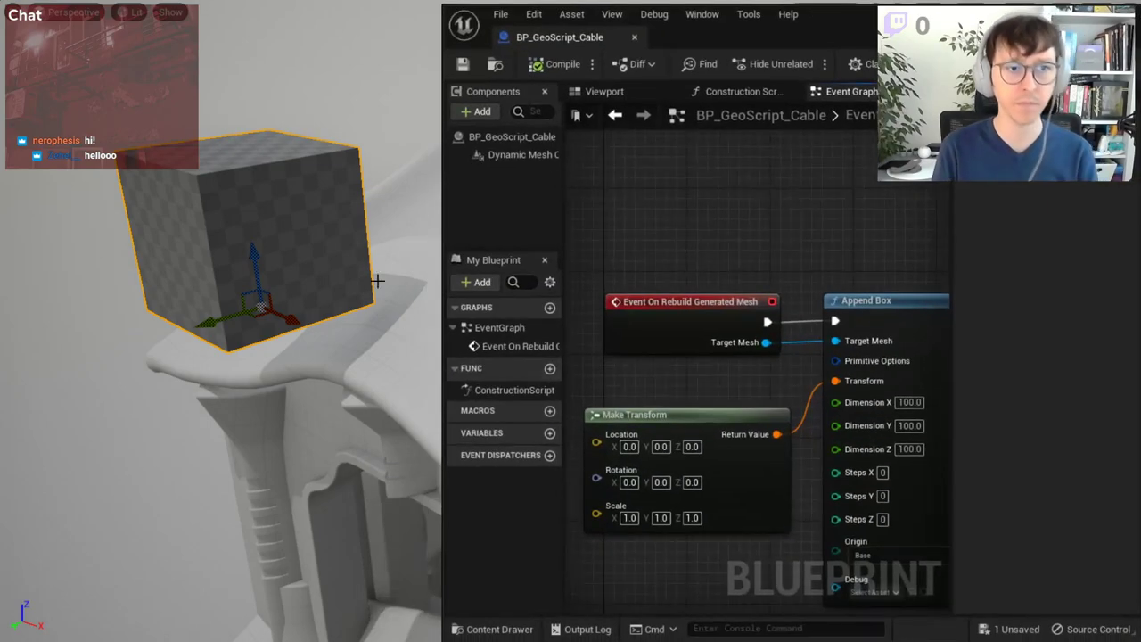
# - Delete the Append Box and Make Transform nodes, leaving only the rebuild event
pyautogui.moveTo(371, 195); pyautogui.dragTo(397, 195, button='right')
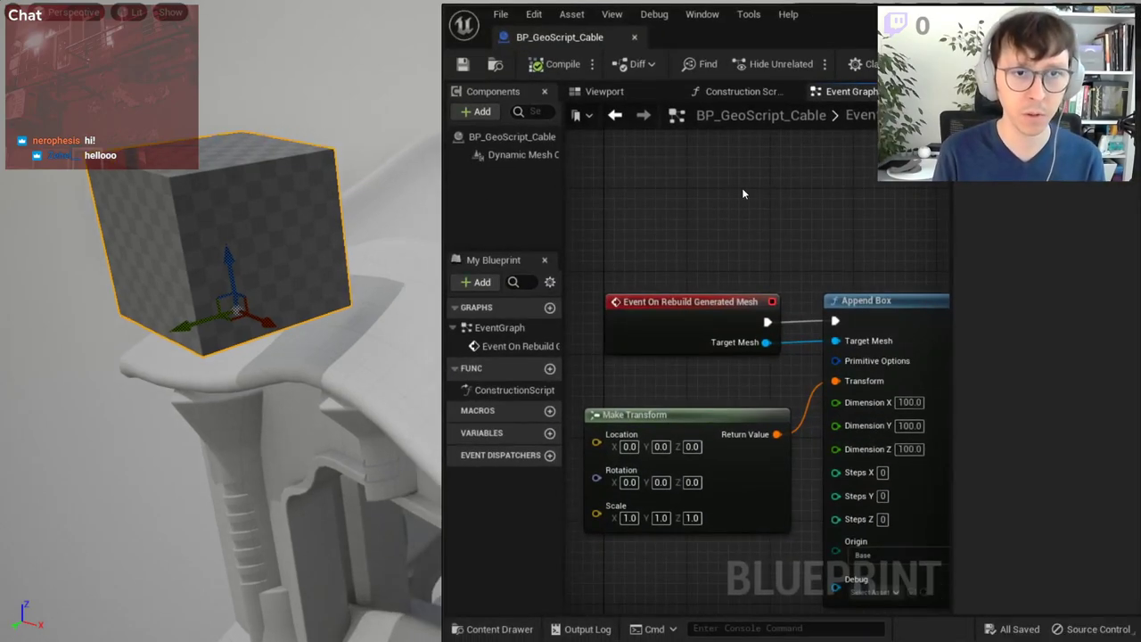
pyautogui.scroll(-1, 743, 193)
pyautogui.moveTo(856, 214); pyautogui.dragTo(772, 375)
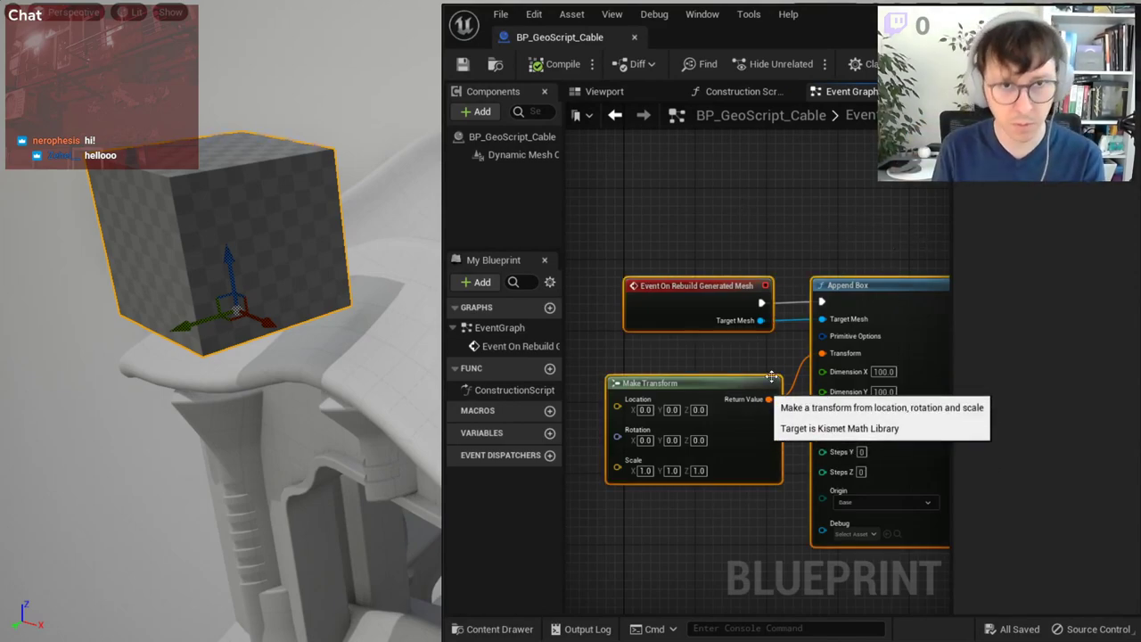
pyautogui.moveTo(892, 236); pyautogui.dragTo(792, 383)
pyautogui.press('Delete')
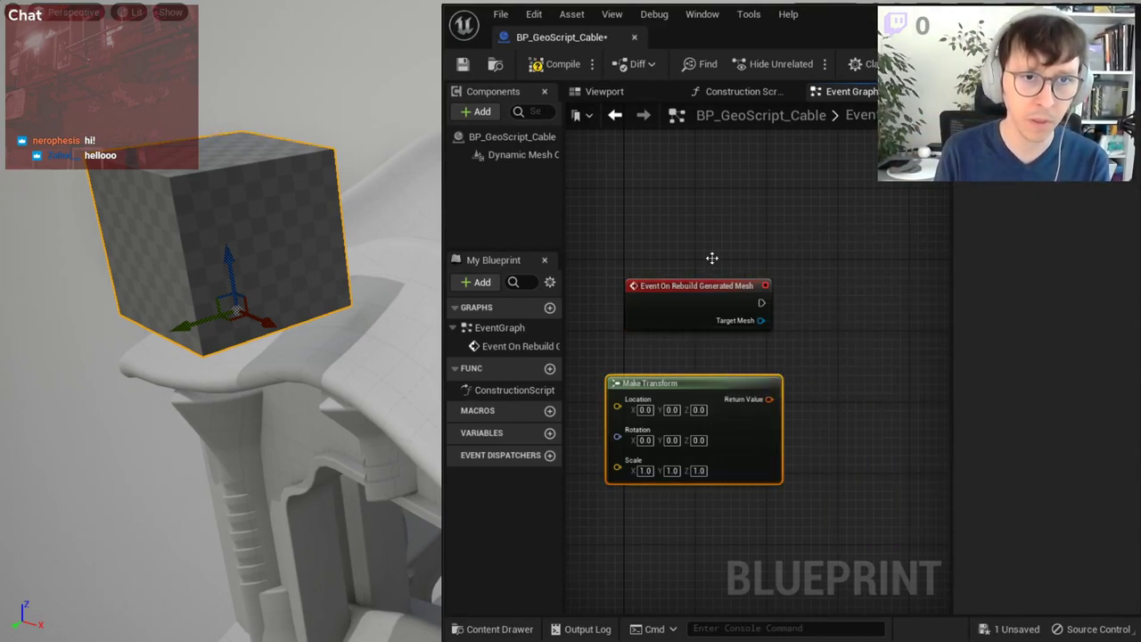
pyautogui.press('Delete')
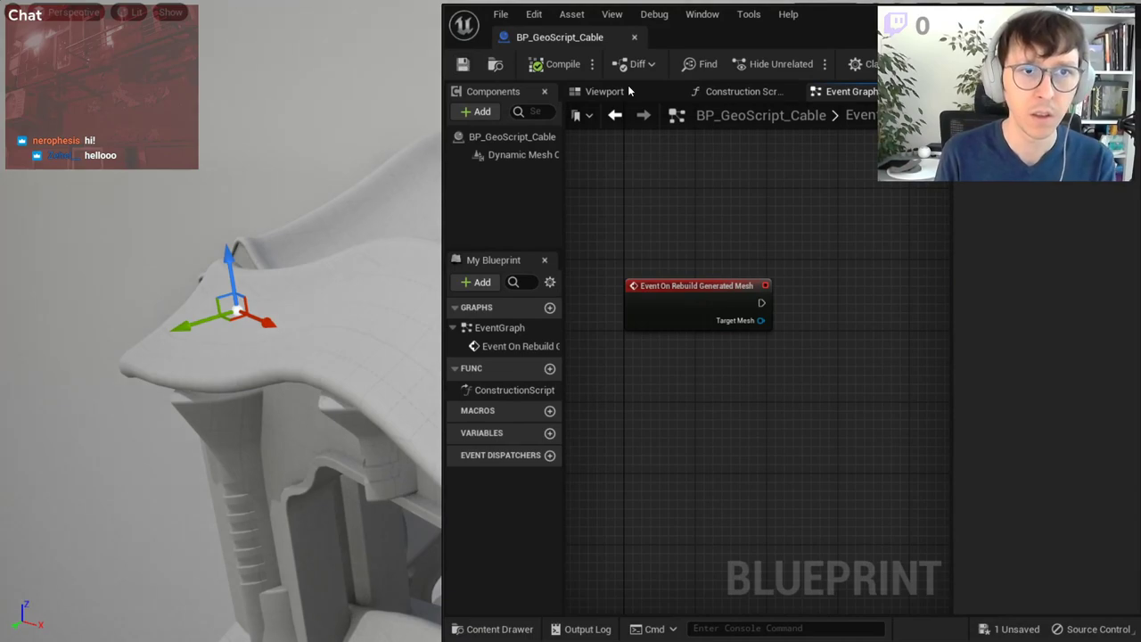
# - Switch to the blueprint's Viewport and bring up the list of addable components
pyautogui.click(731, 91)
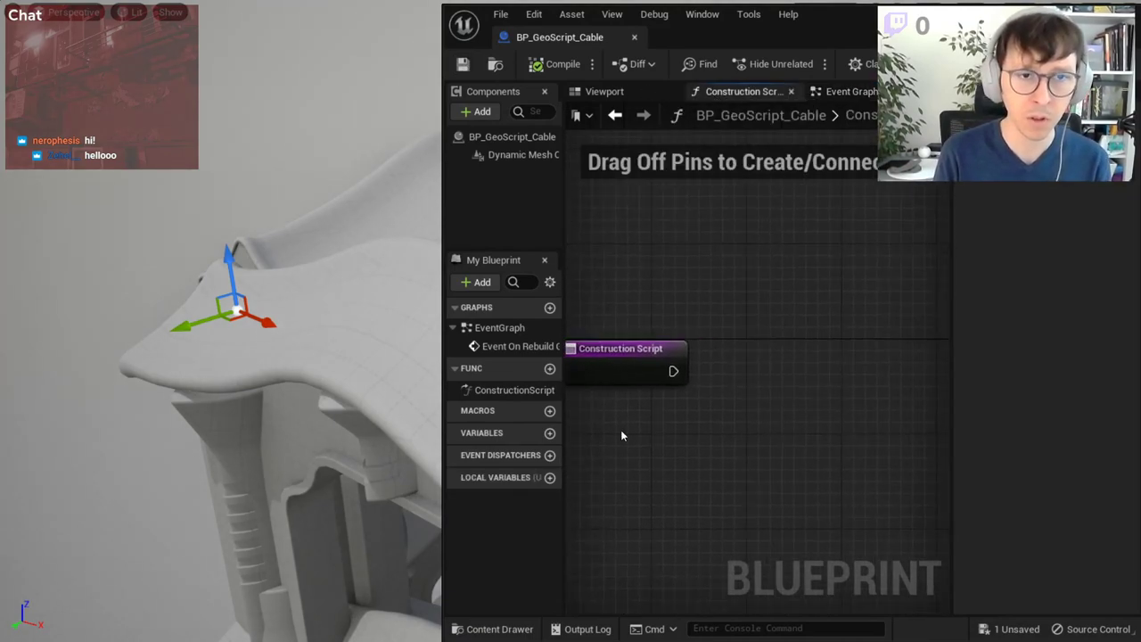
pyautogui.click(635, 94)
pyautogui.click(493, 116)
pyautogui.write('spline')
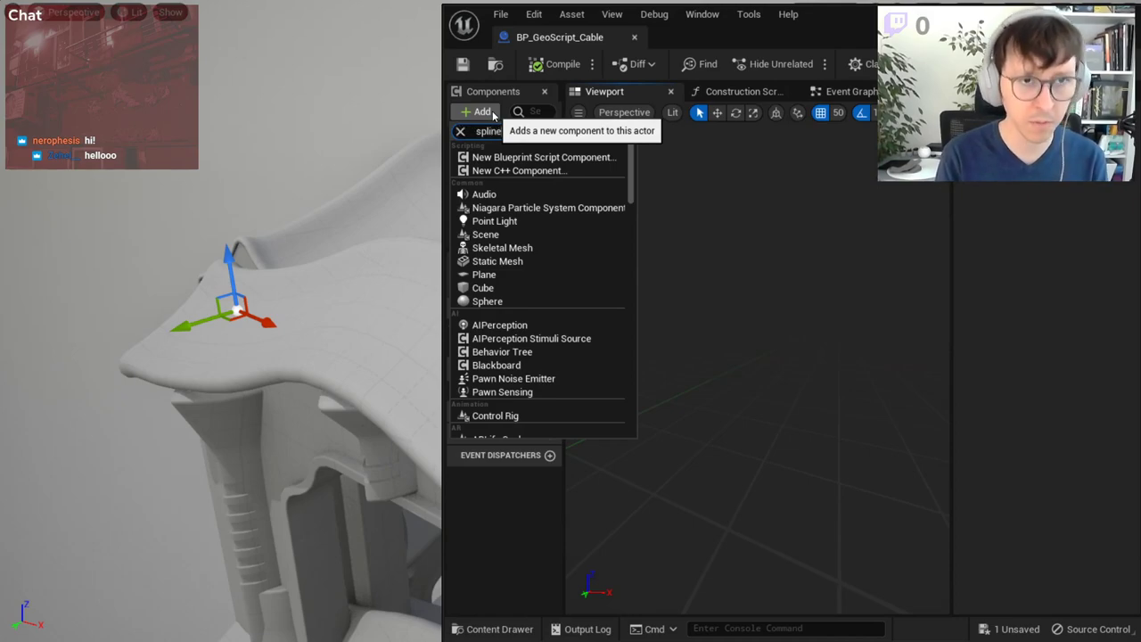
# - Add a Spline component named Spline and extend it with a new raised point
pyautogui.click(503, 181)
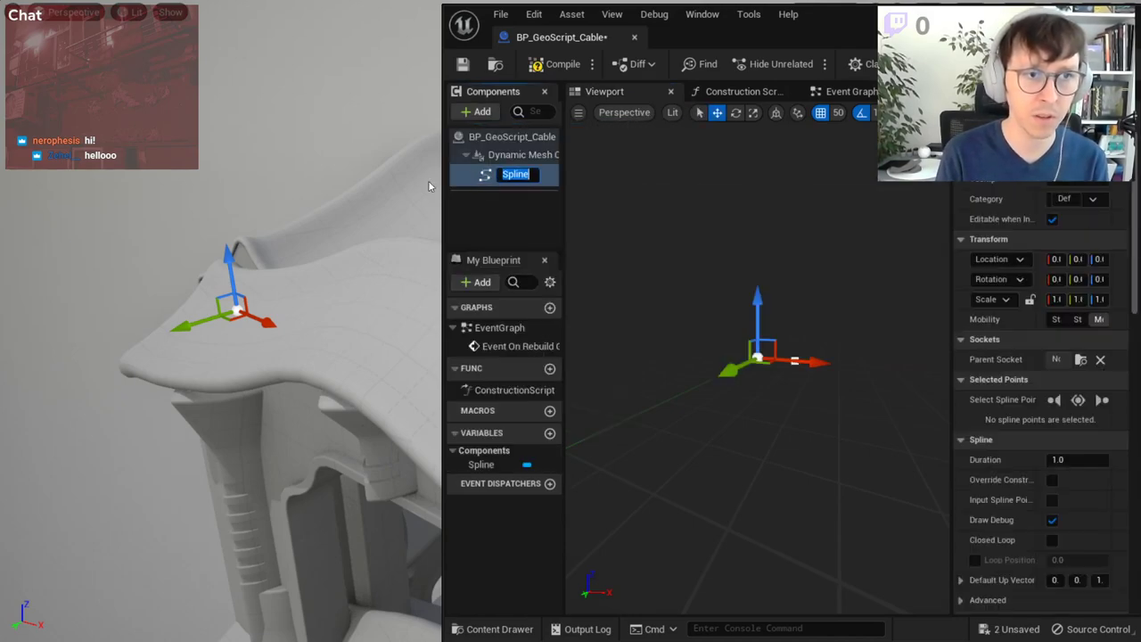
pyautogui.press('Return')
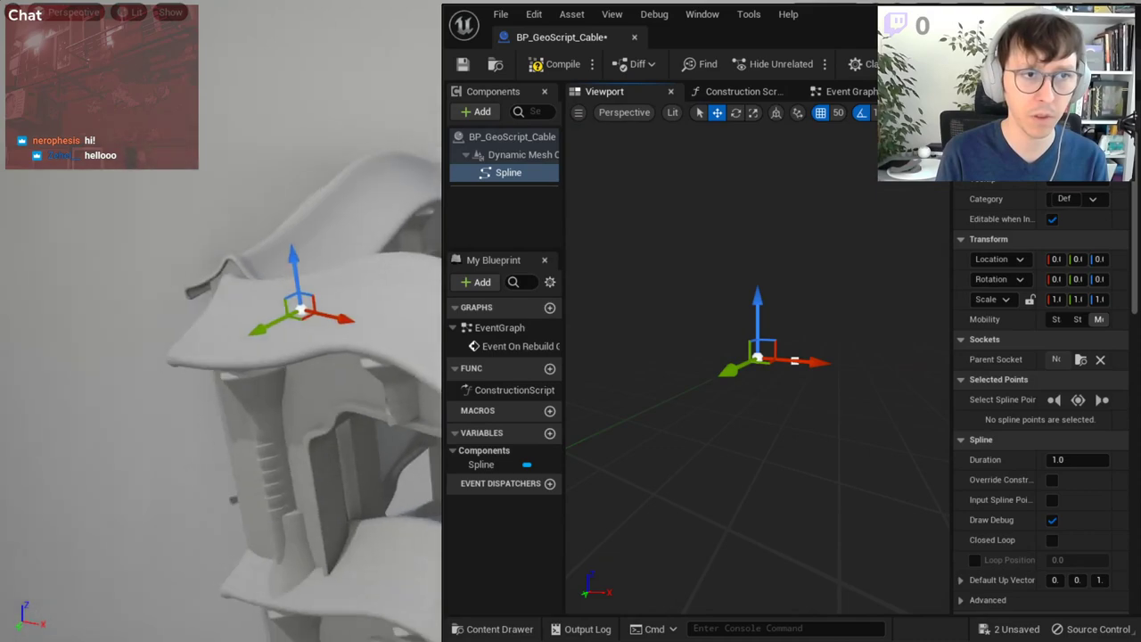
pyautogui.moveTo(757, 268)
pyautogui.mouseDown()
pyautogui.moveTo(794, 331)
pyautogui.moveTo(810, 391)
pyautogui.moveTo(749, 399)
pyautogui.moveTo(852, 396)
pyautogui.mouseUp()
pyautogui.click(814, 410)
pyautogui.keyDown('alt'); pyautogui.moveTo(785, 428); pyautogui.dragTo(780, 323); pyautogui.keyUp('alt')
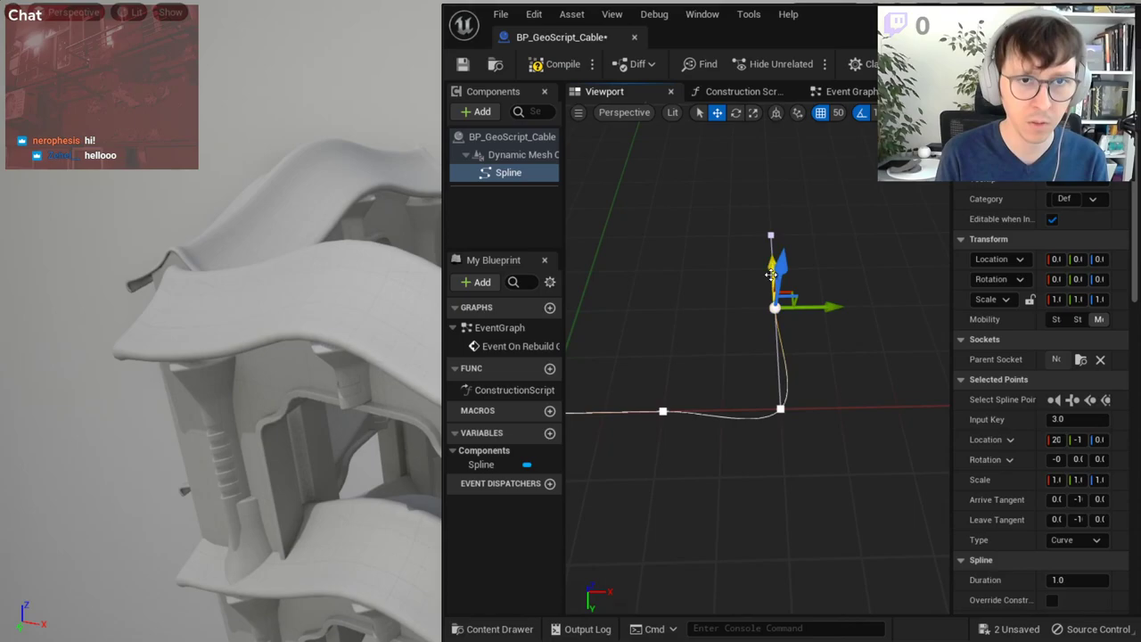
pyautogui.moveTo(771, 274); pyautogui.dragTo(777, 307)
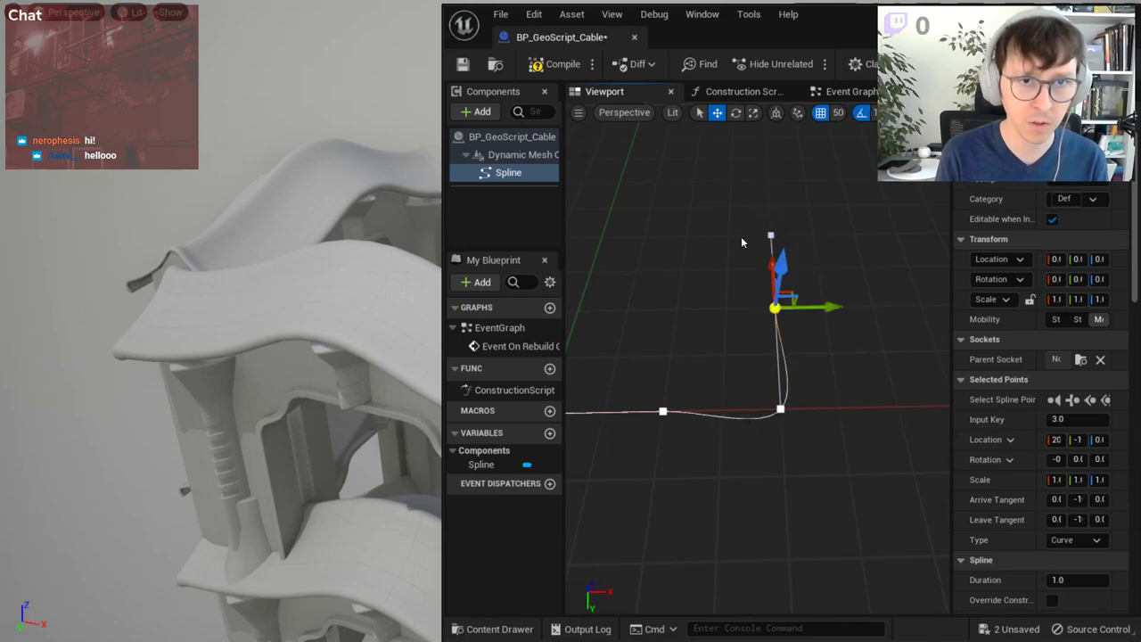
pyautogui.moveTo(741, 236); pyautogui.dragTo(741, 236, button='right')
# - Move the end point 200 units sideways and shift points along world Y to bend the curve
pyautogui.click(845, 366)
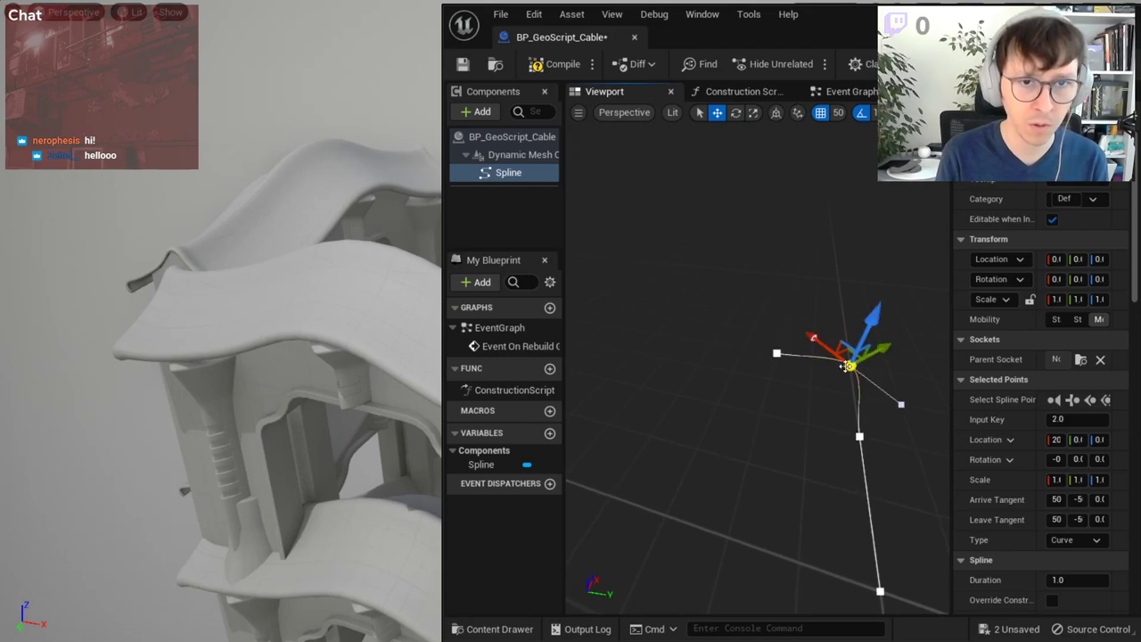
pyautogui.click(776, 354)
pyautogui.moveTo(754, 347); pyautogui.dragTo(729, 343)
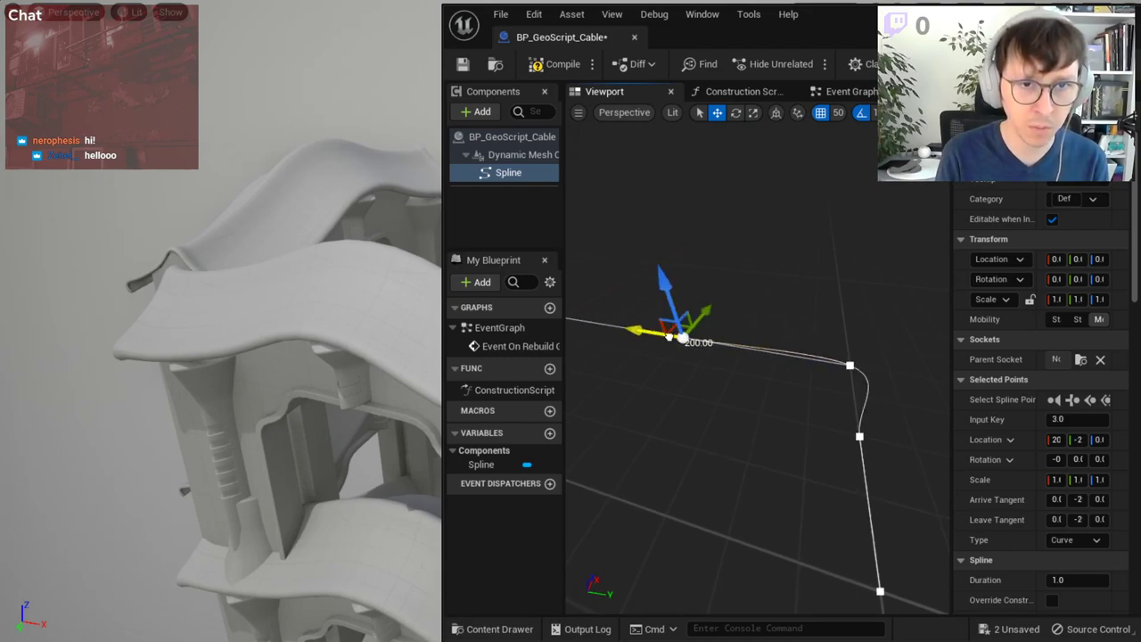
pyautogui.click(850, 367)
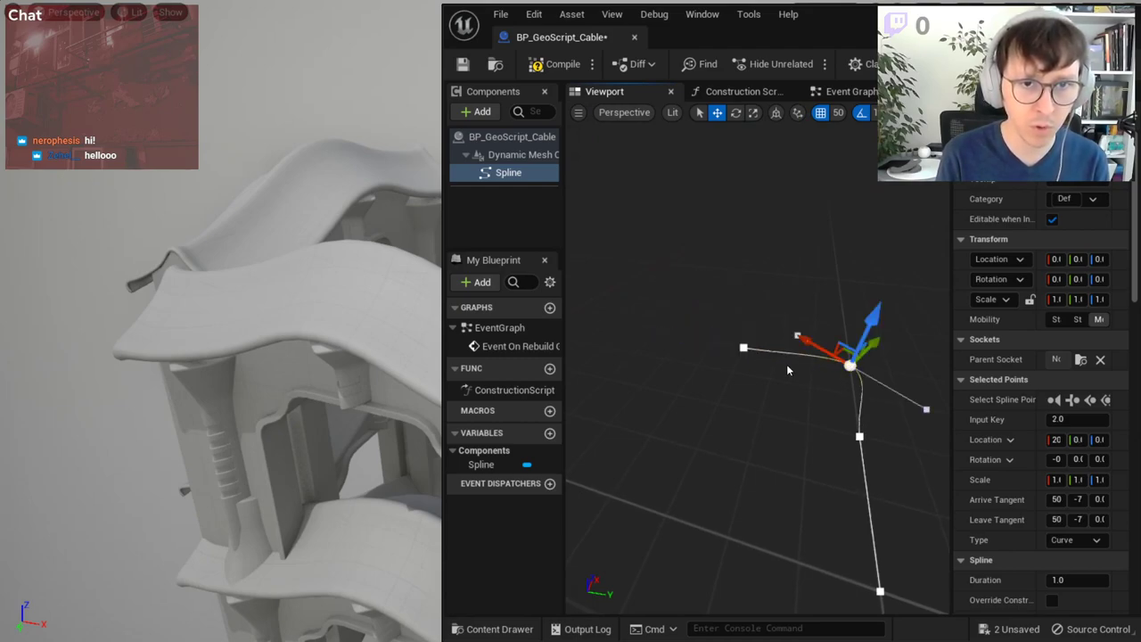
pyautogui.click(778, 115)
pyautogui.moveTo(885, 374); pyautogui.dragTo(718, 340)
pyautogui.click(743, 351)
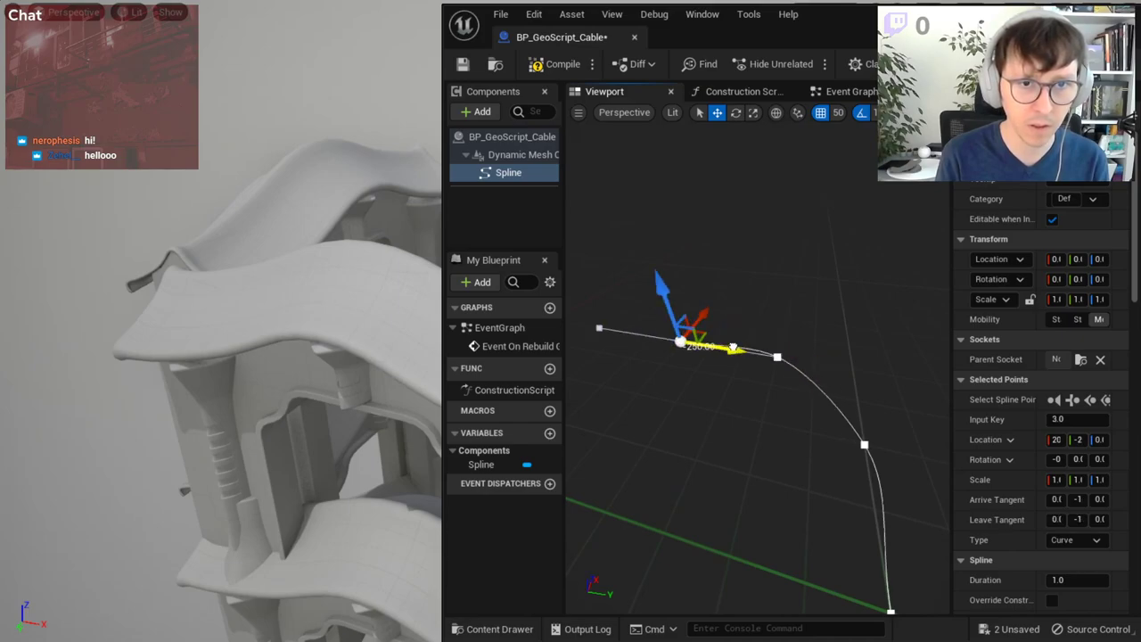
pyautogui.moveTo(719, 341); pyautogui.dragTo(677, 339, button='right')
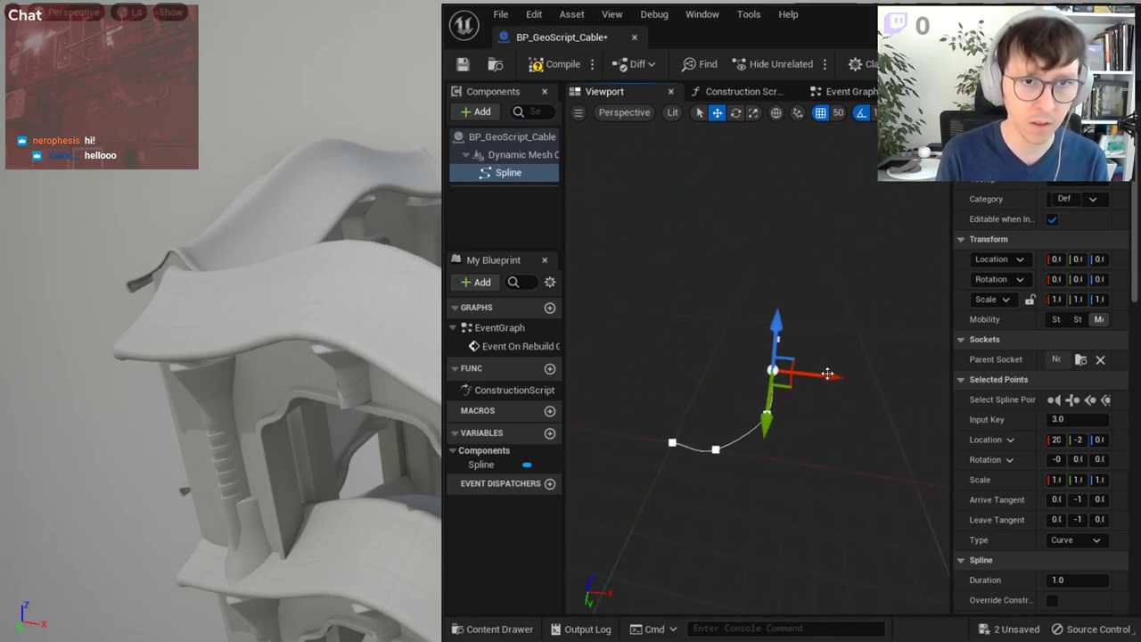
# - Add two more points along X, yaw the new one 30 degrees, and move a point 300 units along X
pyautogui.moveTo(772, 372)
pyautogui.keyDown('alt'); pyautogui.mouseDown()
pyautogui.moveTo(728, 410)
pyautogui.moveTo(716, 391)
pyautogui.moveTo(744, 287)
pyautogui.moveTo(715, 388)
pyautogui.moveTo(743, 317)
pyautogui.mouseUp(); pyautogui.keyUp('alt')
pyautogui.moveTo(758, 356); pyautogui.dragTo(802, 339, button='right')
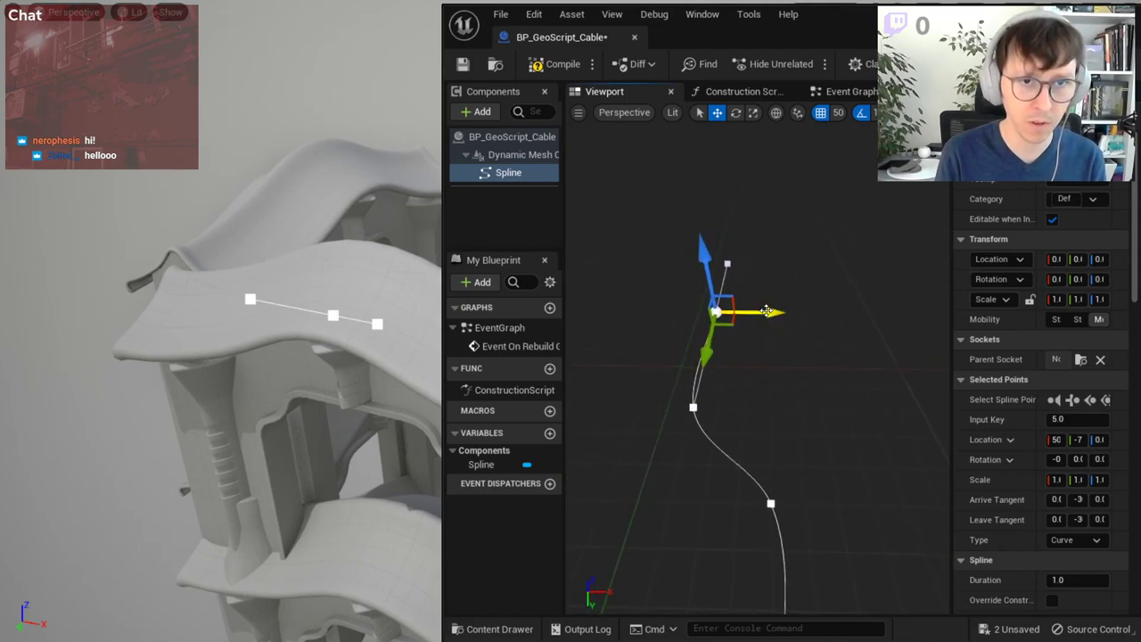
pyautogui.keyDown('alt'); pyautogui.moveTo(753, 312); pyautogui.dragTo(869, 308); pyautogui.keyUp('alt')
pyautogui.press('e')
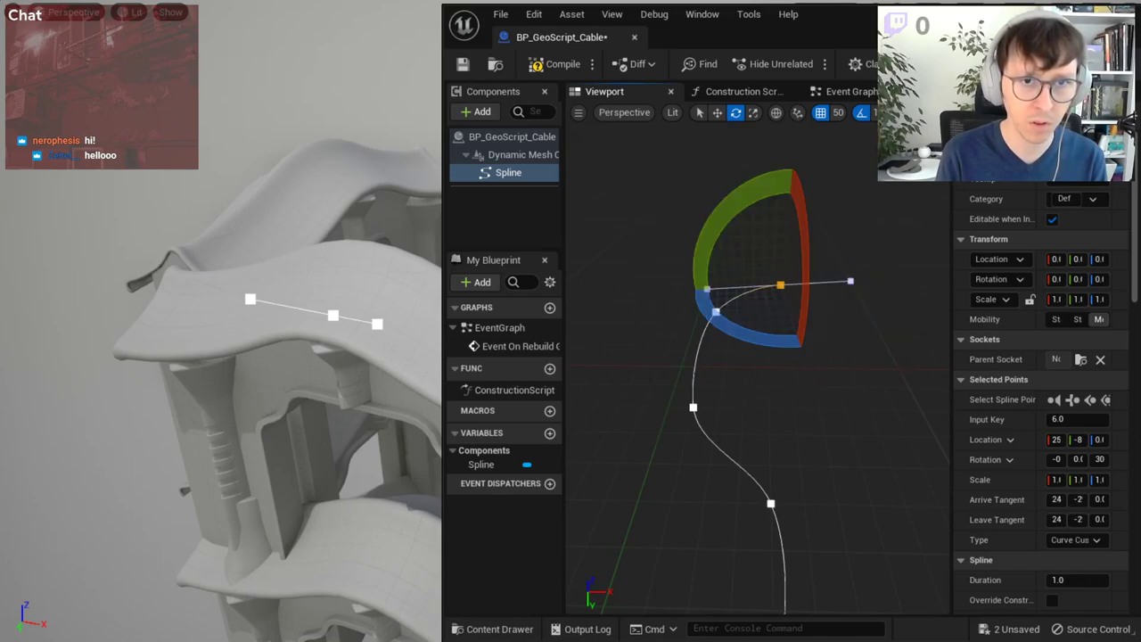
pyautogui.keyDown('alt'); pyautogui.moveTo(765, 490); pyautogui.dragTo(751, 431); pyautogui.keyUp('alt')
pyautogui.click(760, 445)
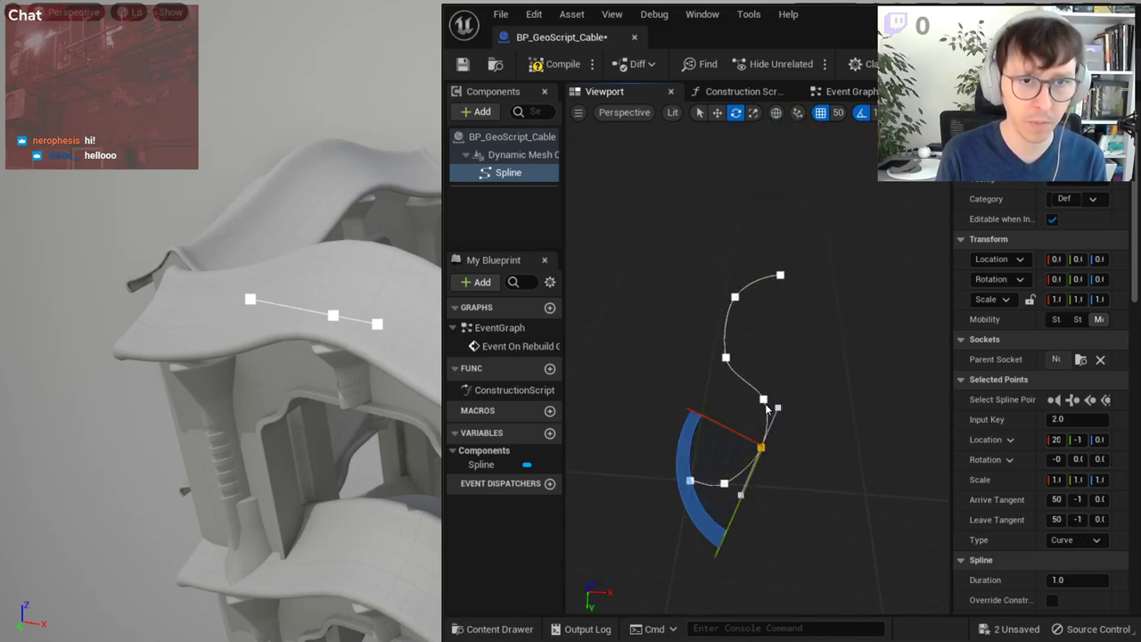
pyautogui.click(763, 401)
pyautogui.press('w')
pyautogui.moveTo(824, 402); pyautogui.dragTo(852, 403)
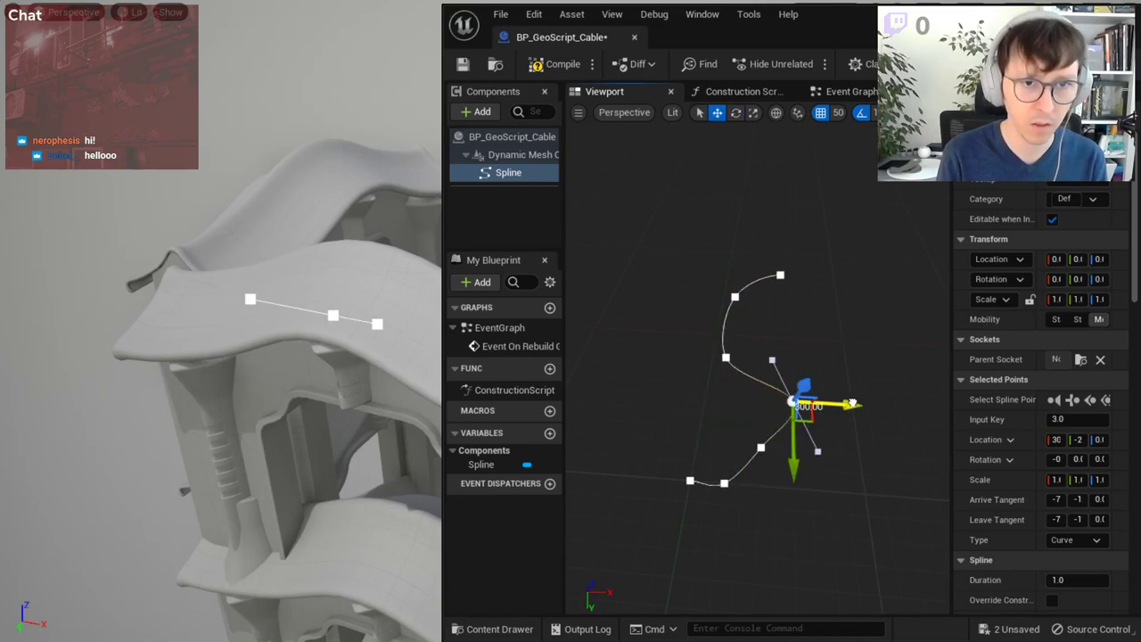
# - Place spline point 2 at X 30, Y -5, compile, and yaw it 10 degrees
pyautogui.click(761, 448)
pyautogui.moveTo(813, 452); pyautogui.dragTo(846, 453)
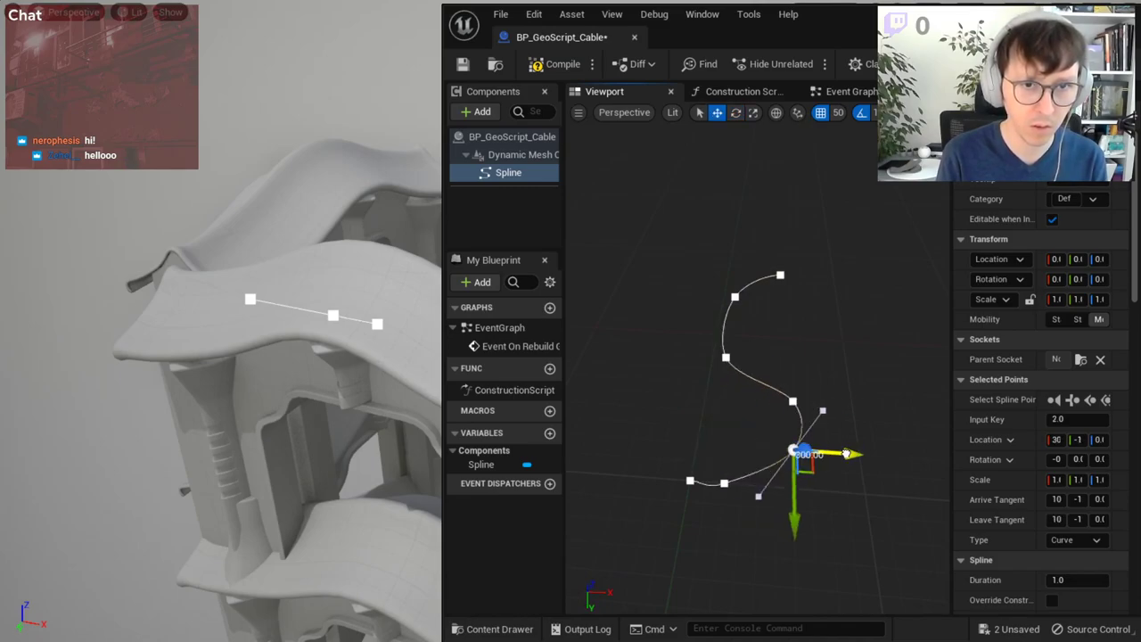
pyautogui.moveTo(793, 507); pyautogui.dragTo(795, 529)
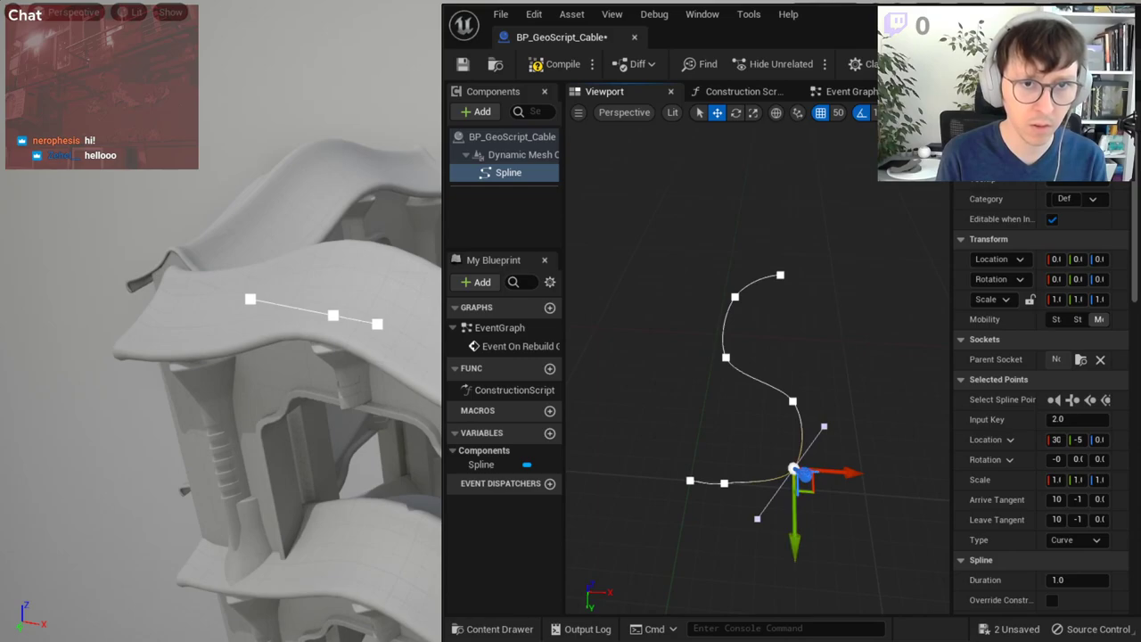
pyautogui.click(554, 64)
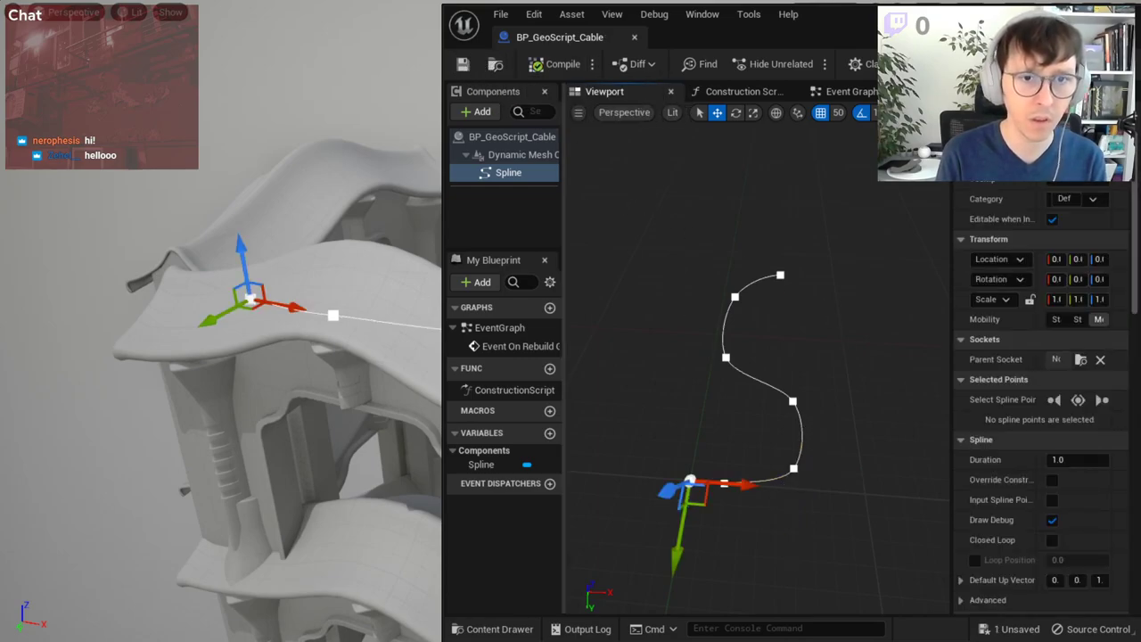
pyautogui.click(794, 468)
pyautogui.press('e')
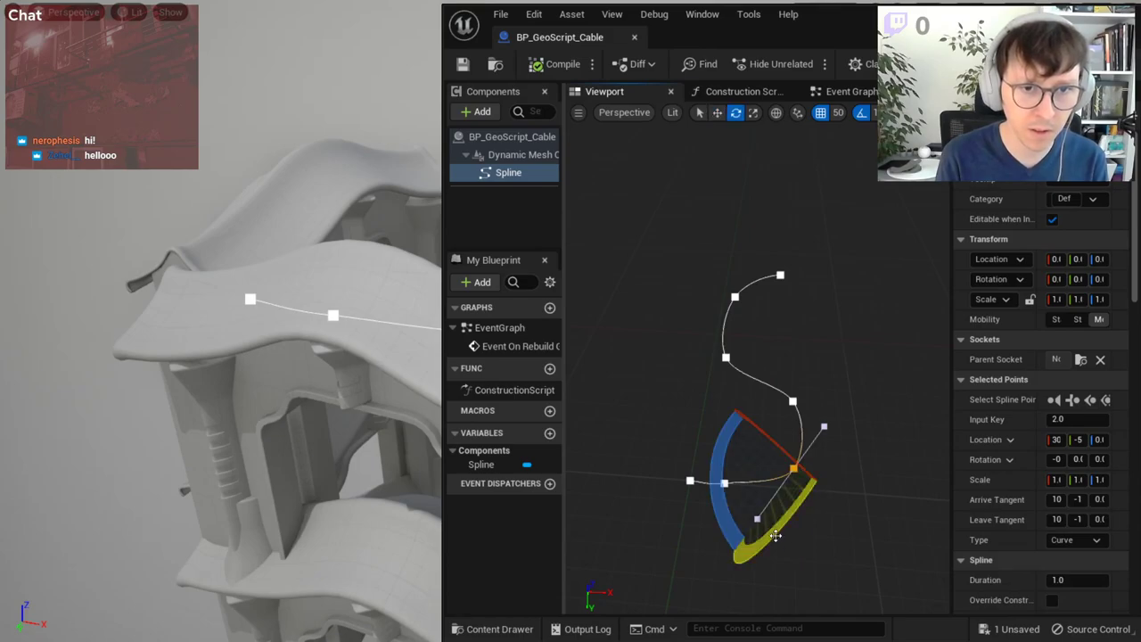
pyautogui.moveTo(776, 535); pyautogui.dragTo(789, 528)
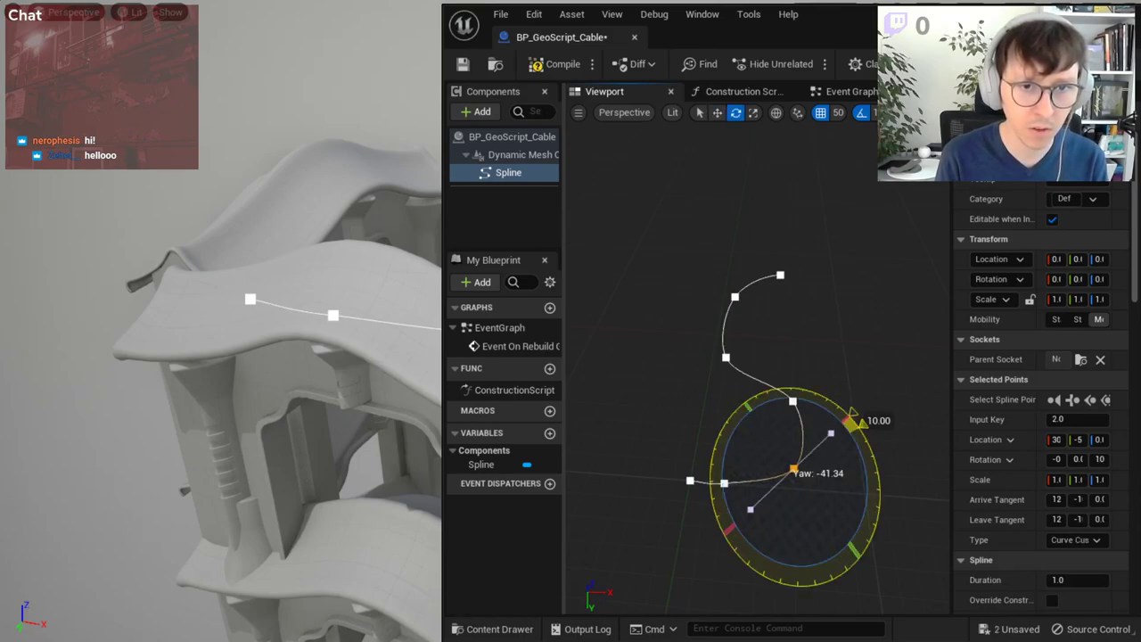
pyautogui.press('w')
pyautogui.moveTo(818, 484); pyautogui.dragTo(802, 481)
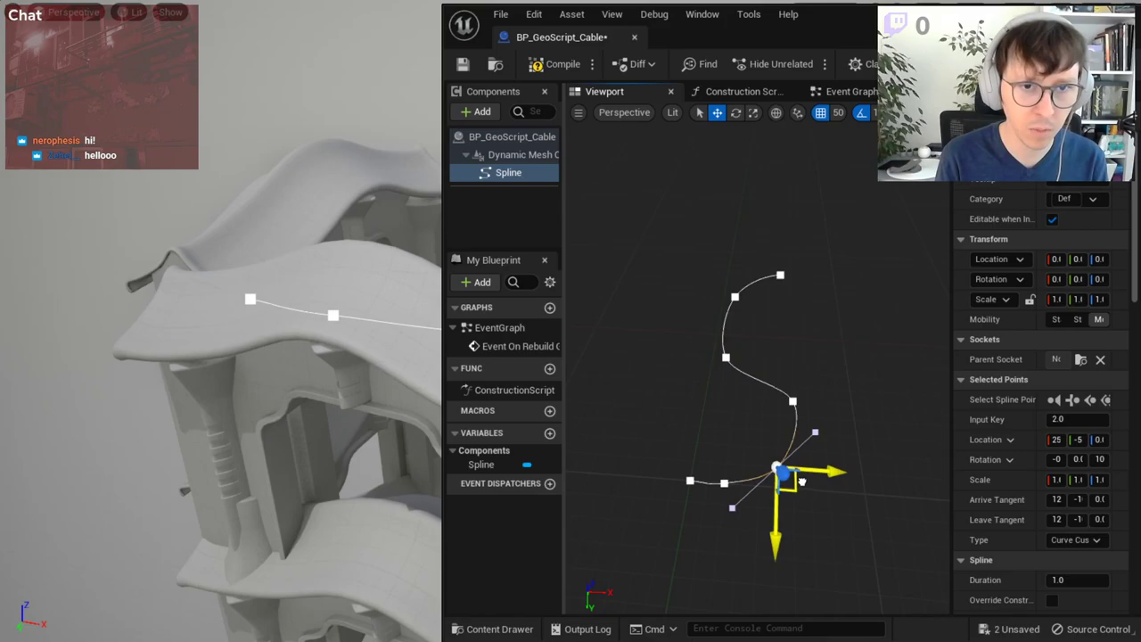
pyautogui.hotkey('ctrl', 'z')
# - Rotate point 3's yaw and lengthen its tangent to smooth the S-curve
pyautogui.click(793, 401)
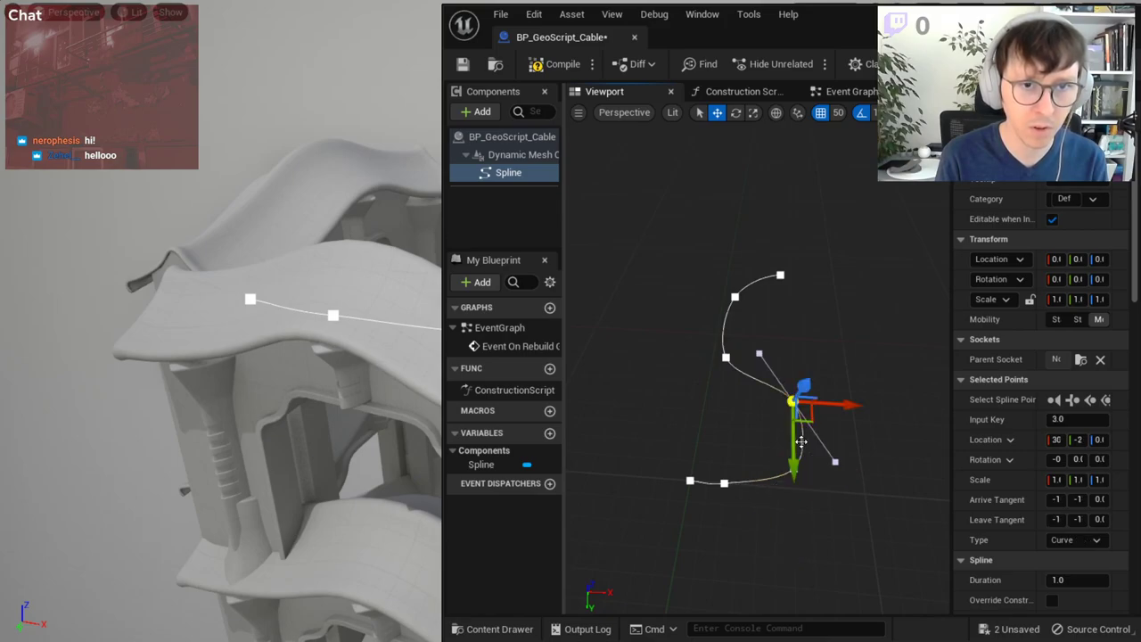
pyautogui.press('e')
pyautogui.moveTo(823, 476); pyautogui.dragTo(738, 349)
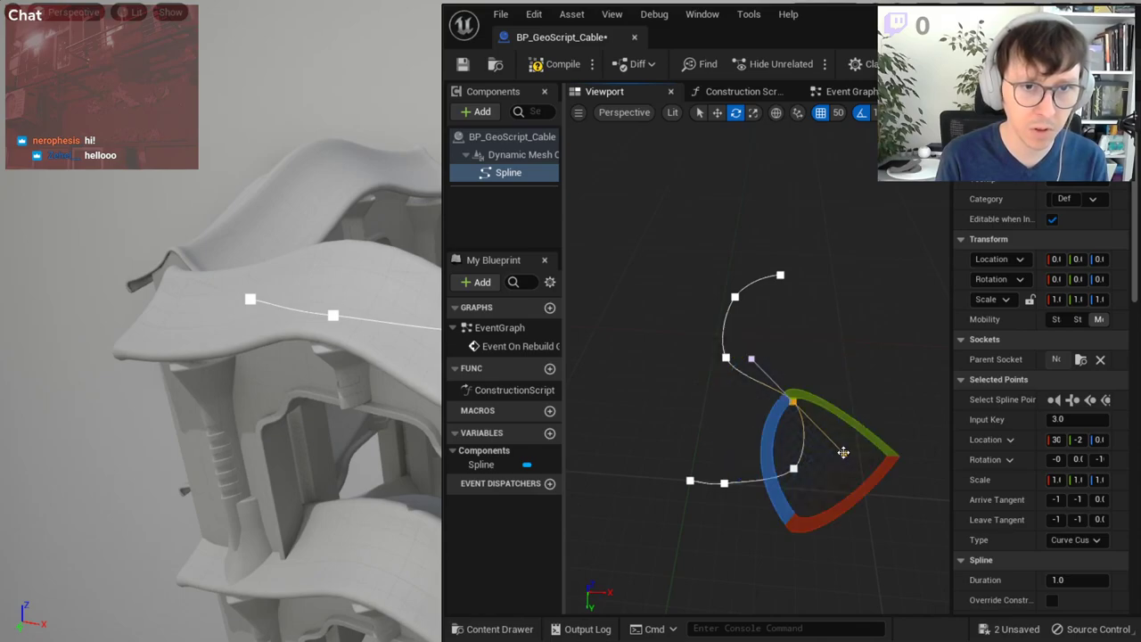
pyautogui.press('w')
pyautogui.click(843, 453)
pyautogui.moveTo(856, 475)
pyautogui.mouseDown()
pyautogui.moveTo(894, 489)
pyautogui.moveTo(876, 489)
pyautogui.mouseUp()
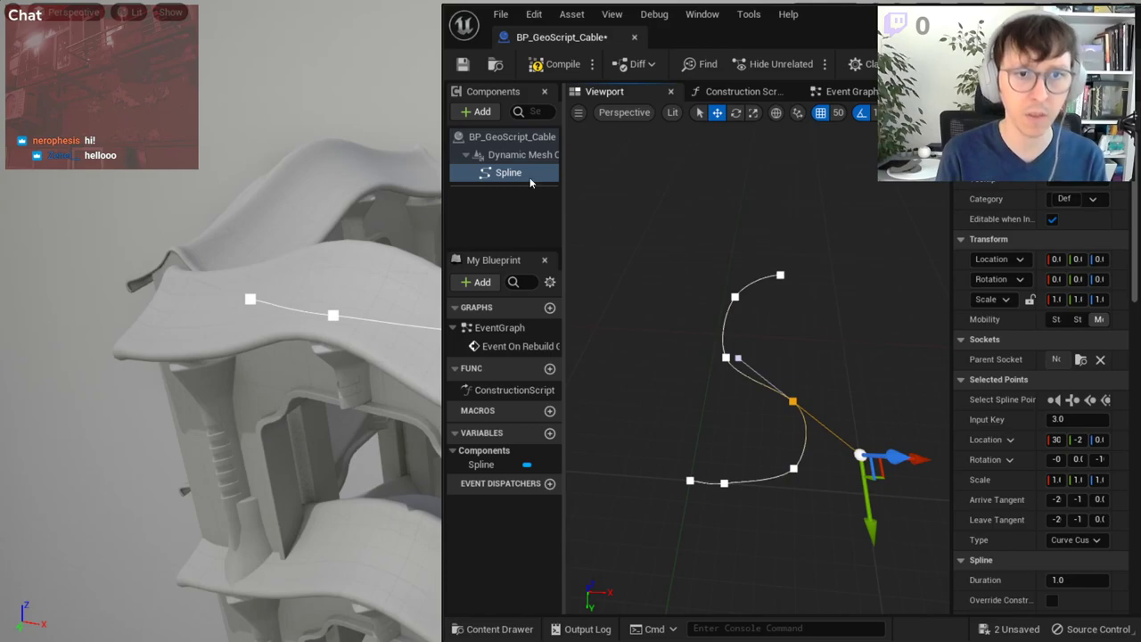
# - Compile and save the blueprint, shift the cable actor along the building, and save all
pyautogui.click(553, 64)
pyautogui.click(463, 64)
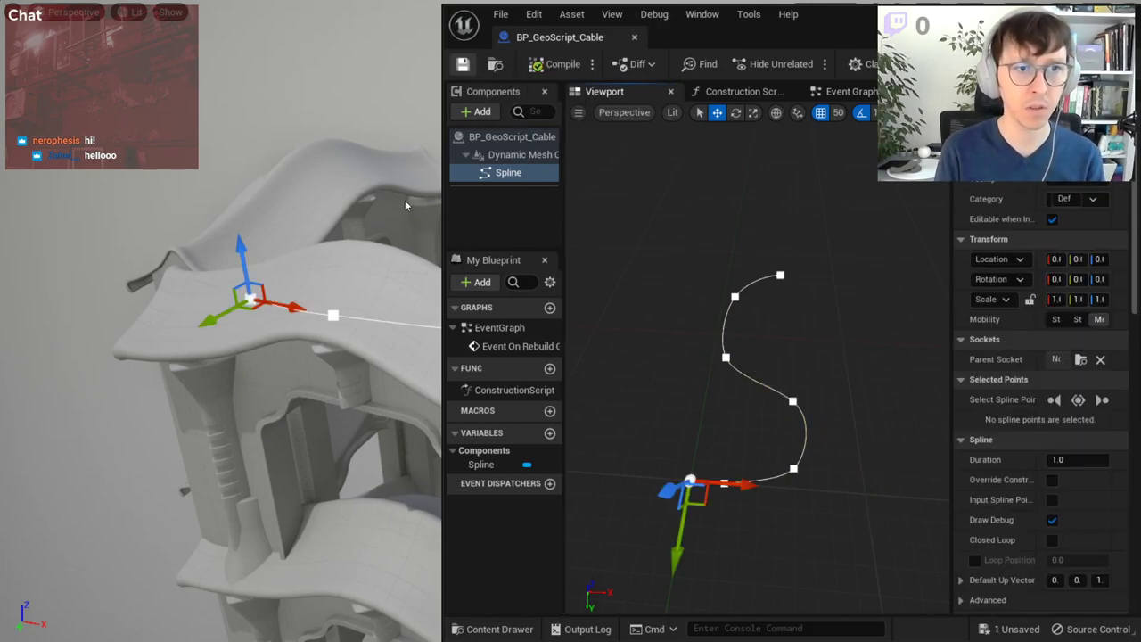
pyautogui.moveTo(404, 205)
pyautogui.mouseDown(button='right')
pyautogui.moveTo(109, 418)
pyautogui.moveTo(123, 404)
pyautogui.mouseUp(button='right')
pyautogui.moveTo(178, 353); pyautogui.dragTo(216, 325, button='right')
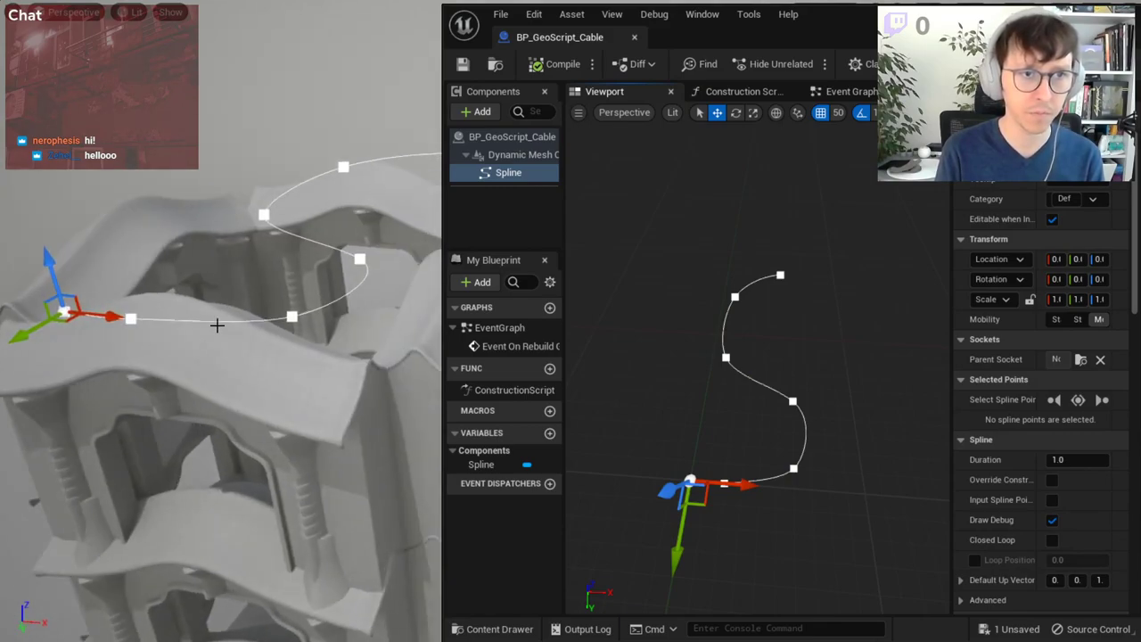
pyautogui.moveTo(106, 317); pyautogui.dragTo(40, 310)
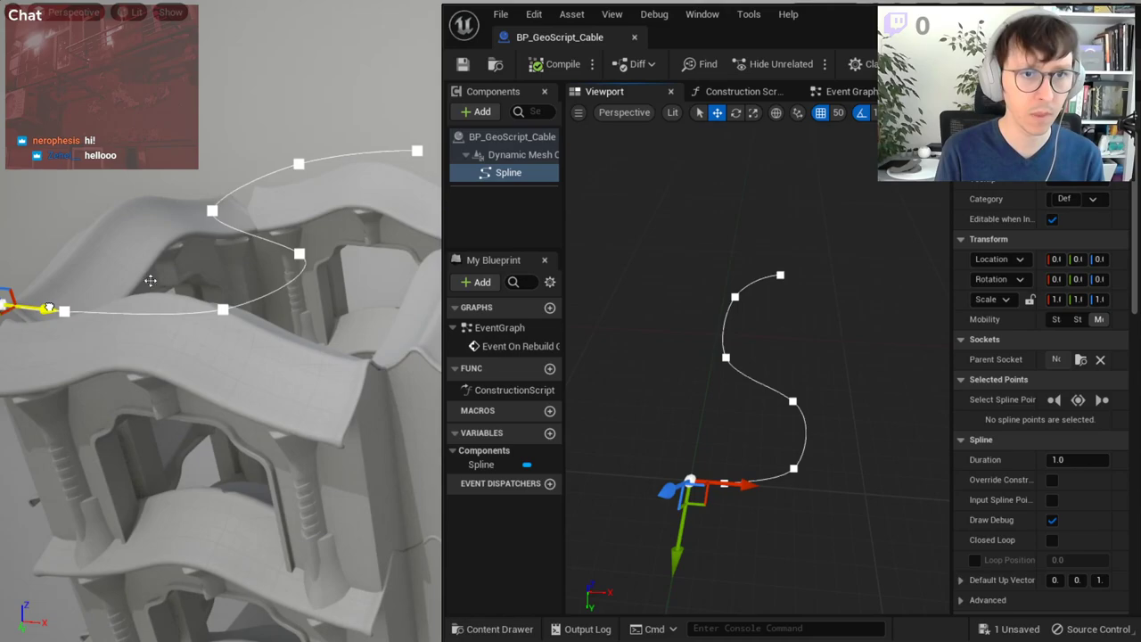
pyautogui.hotkey('ctrl', 's')
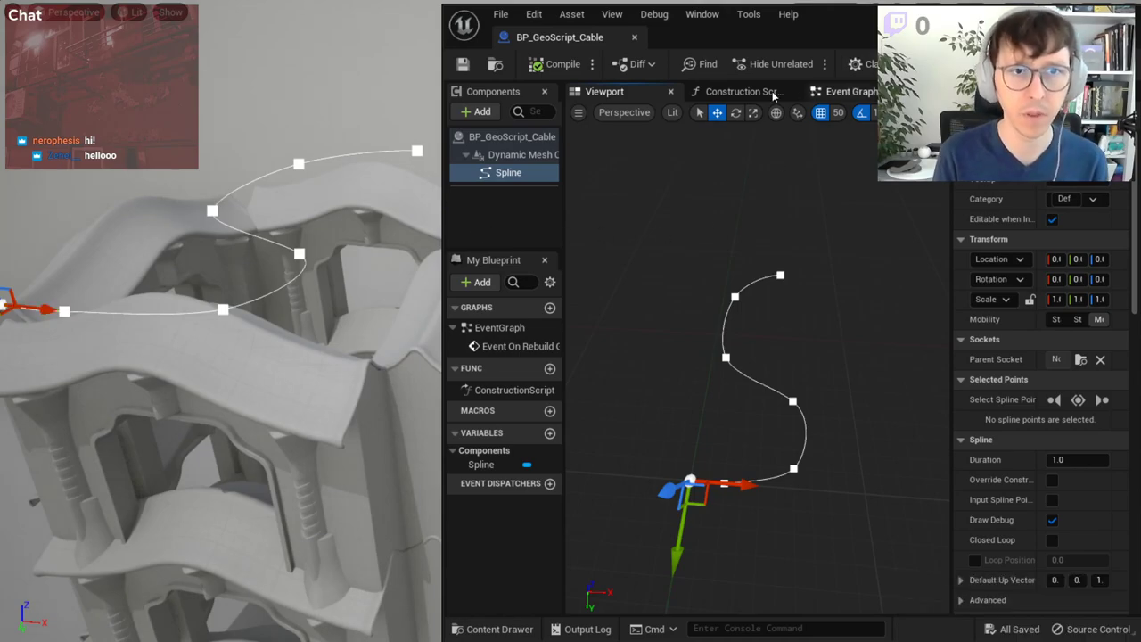
pyautogui.click(827, 92)
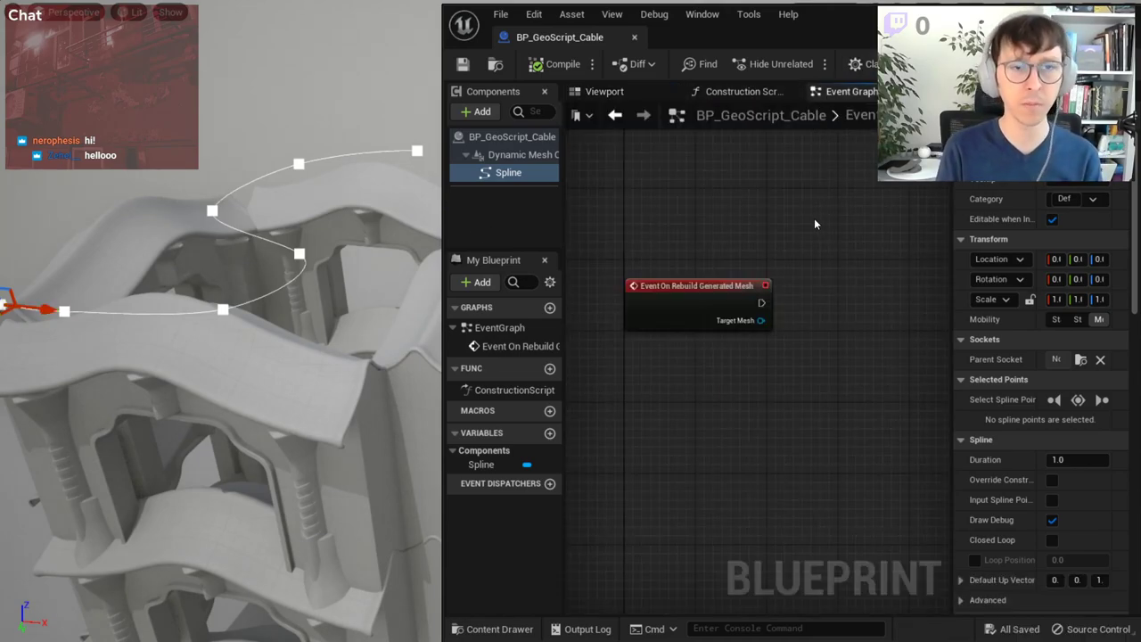
# - Rename the Spline component to MySpline and place a My Spline getter in the Event Graph
pyautogui.moveTo(522, 172); pyautogui.dragTo(513, 181)
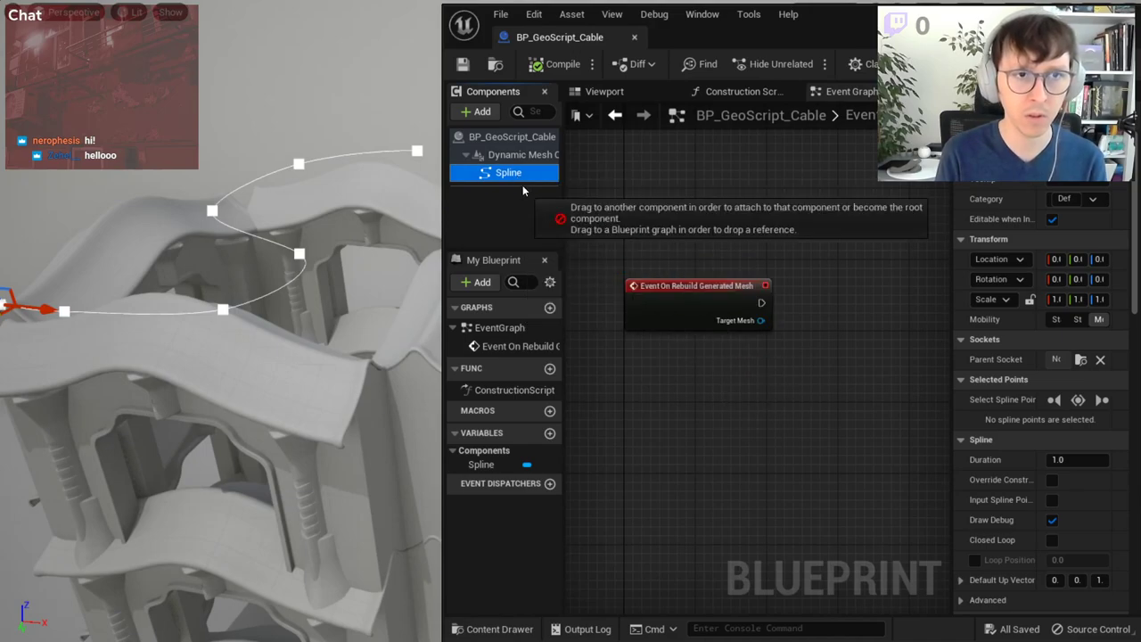
pyautogui.click(513, 177)
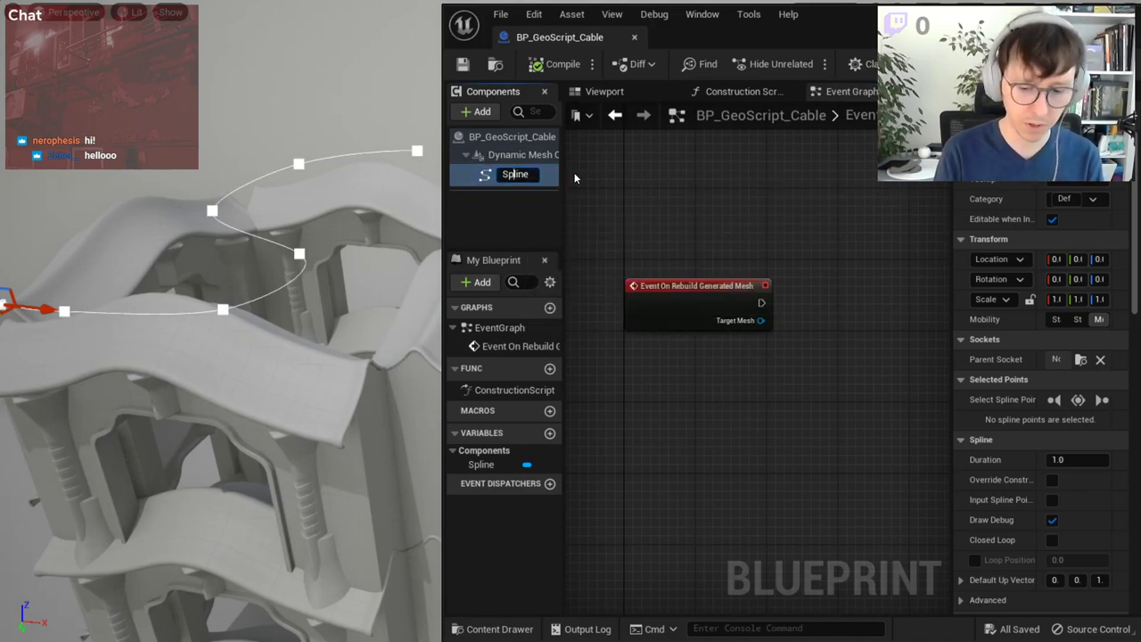
pyautogui.write('My')
pyautogui.press('Return')
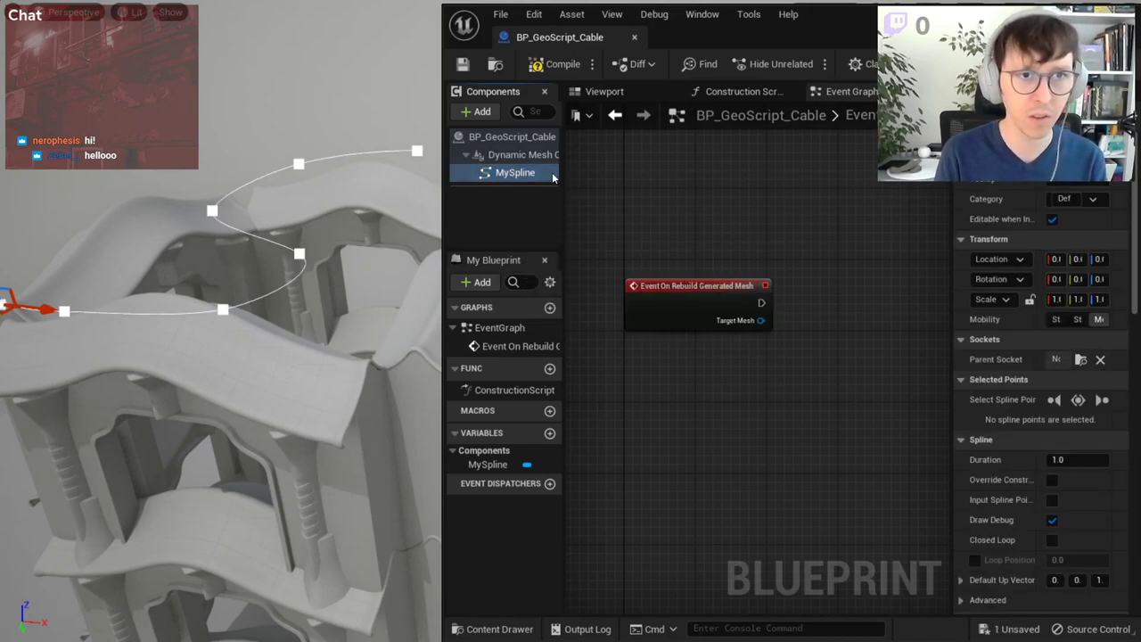
pyautogui.moveTo(552, 178); pyautogui.dragTo(798, 403)
pyautogui.moveTo(713, 383); pyautogui.dragTo(713, 382)
pyautogui.scroll(2, 751, 384)
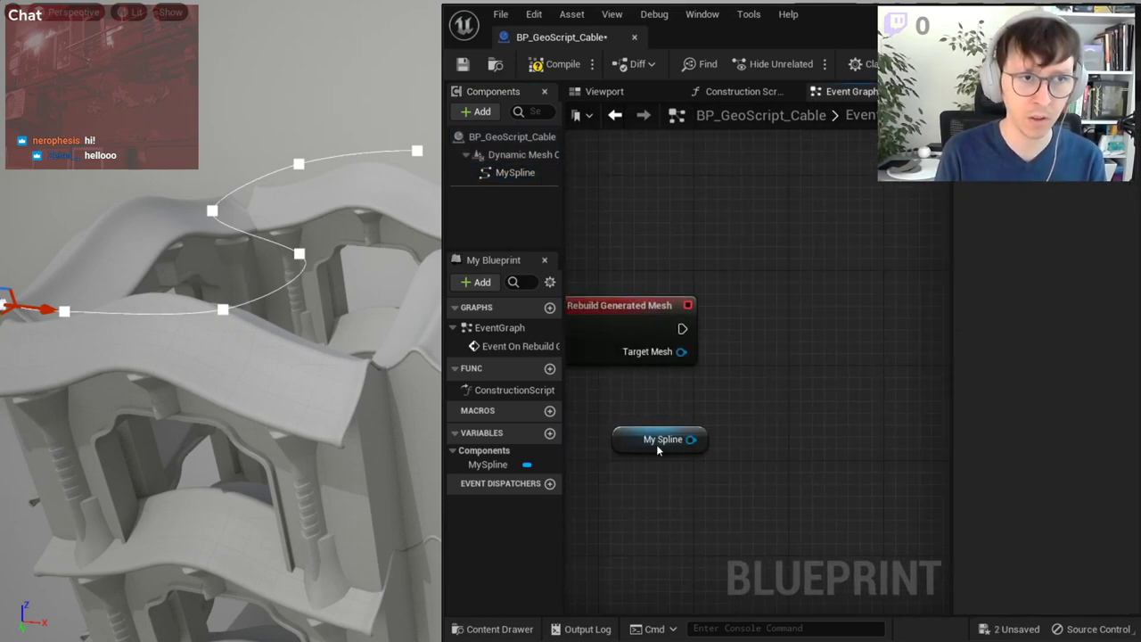
pyautogui.moveTo(657, 450); pyautogui.dragTo(645, 474)
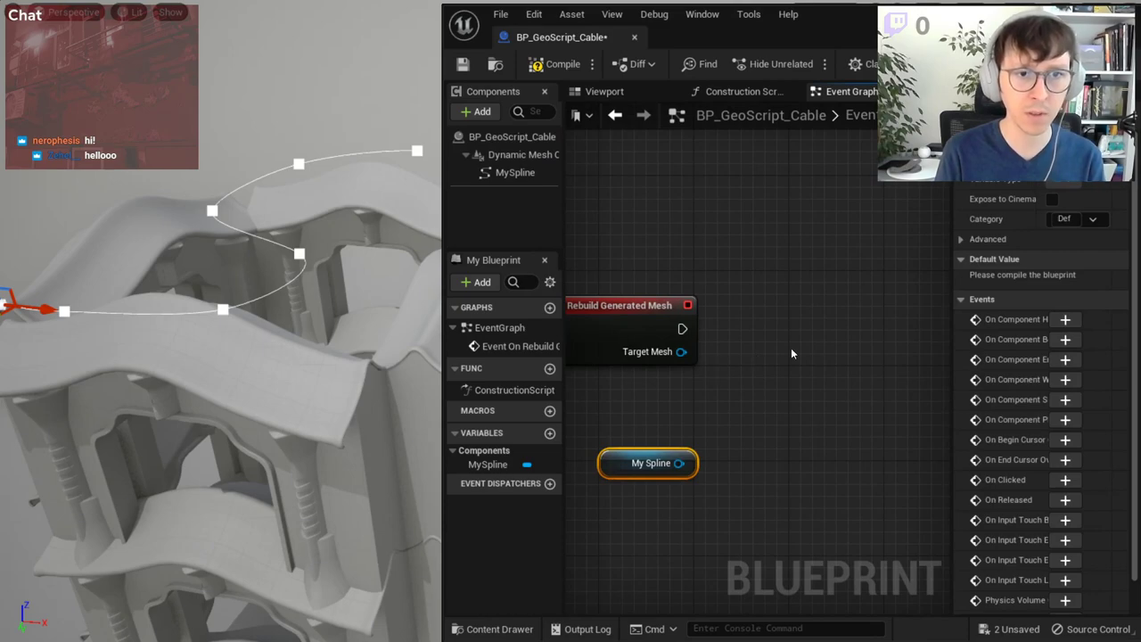
# - Search the graph's node actions for 'geometry script spline'
pyautogui.click(789, 356)
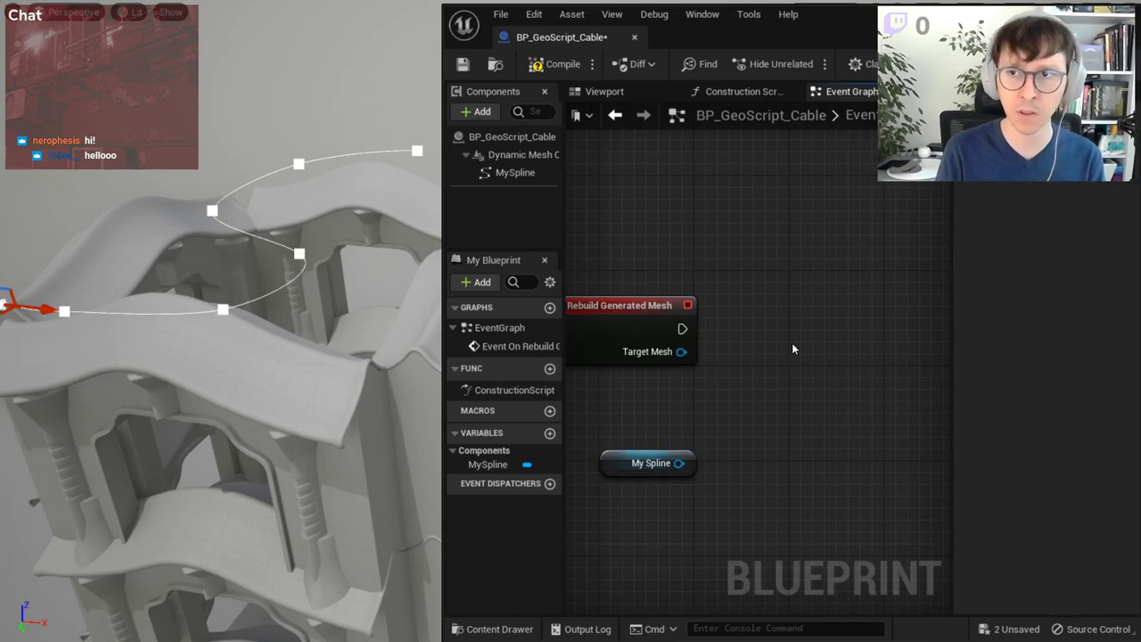
pyautogui.rightClick(787, 340)
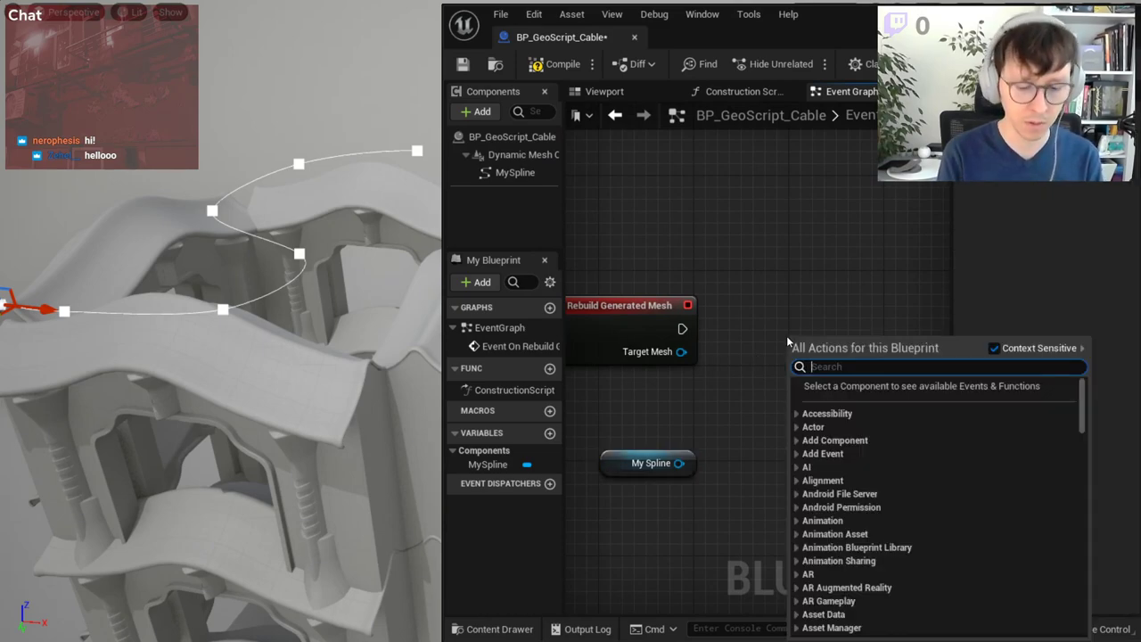
pyautogui.write('geo')
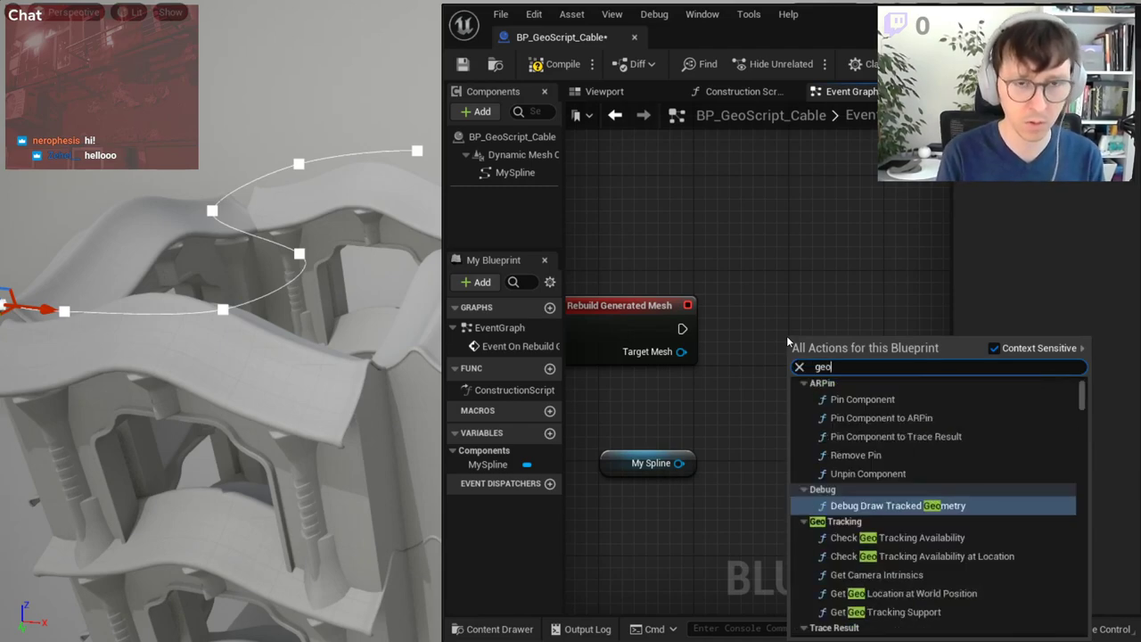
pyautogui.write('metry script')
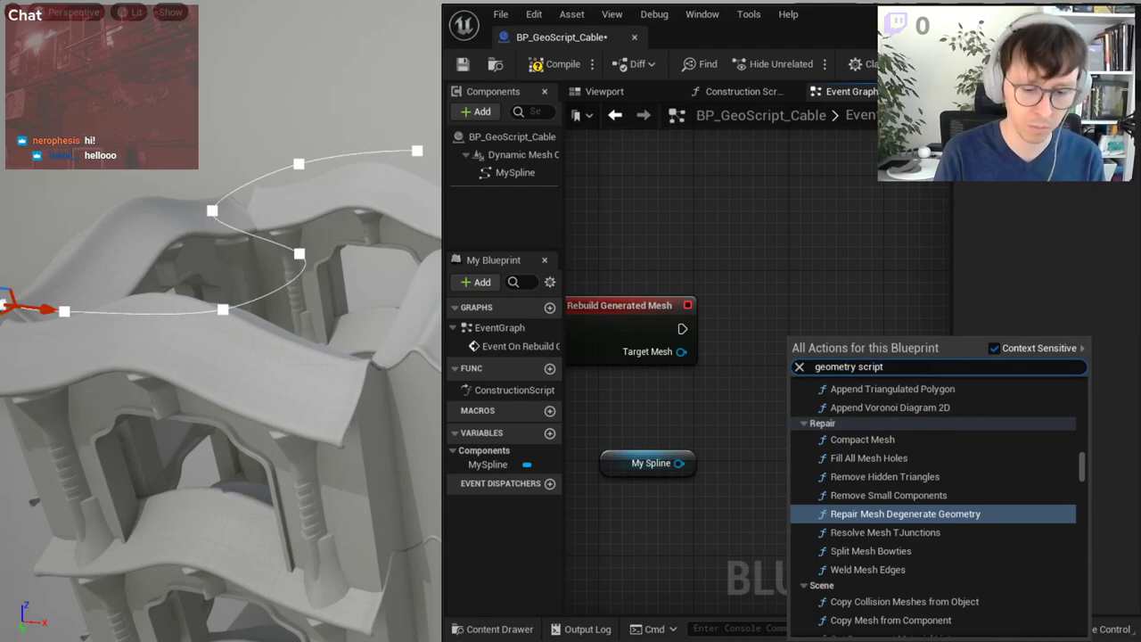
pyautogui.write(' spline')
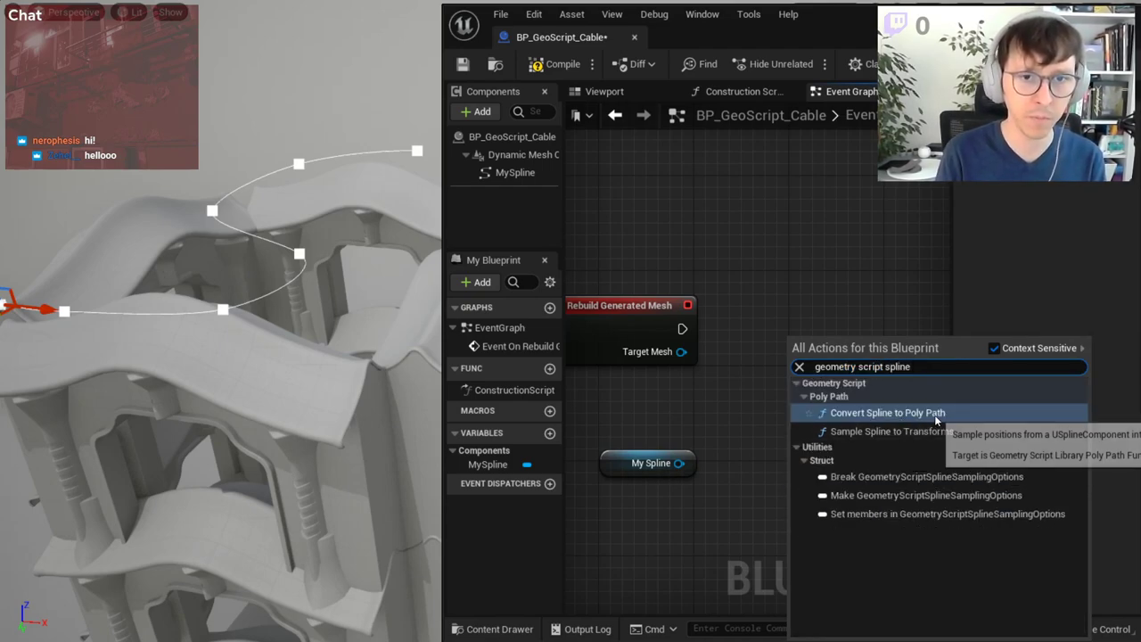
# - Add a Sample Spline to Transforms node to the graph
pyautogui.click(870, 434)
pyautogui.scroll(-1, 849, 215)
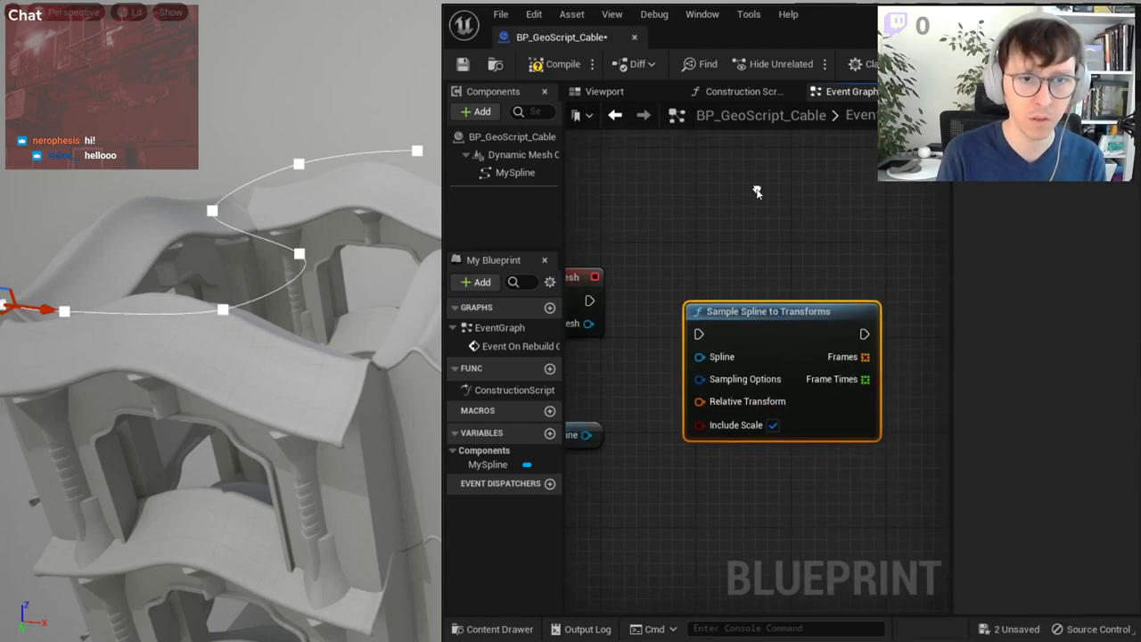
pyautogui.moveTo(727, 252); pyautogui.dragTo(779, 253, button='right')
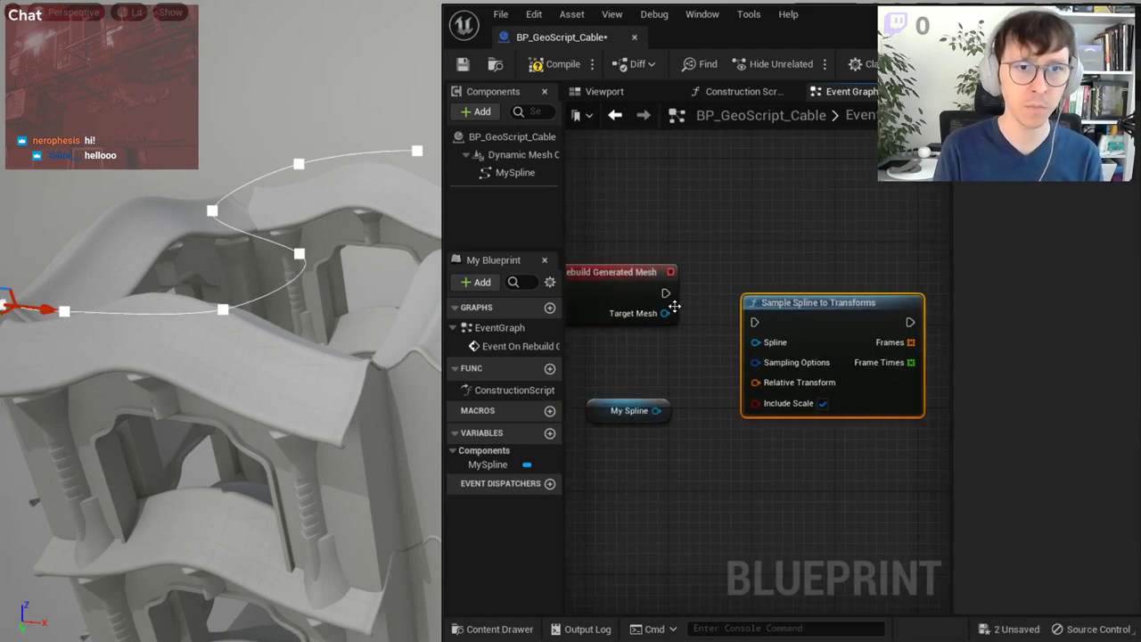
pyautogui.moveTo(665, 293); pyautogui.dragTo(812, 313)
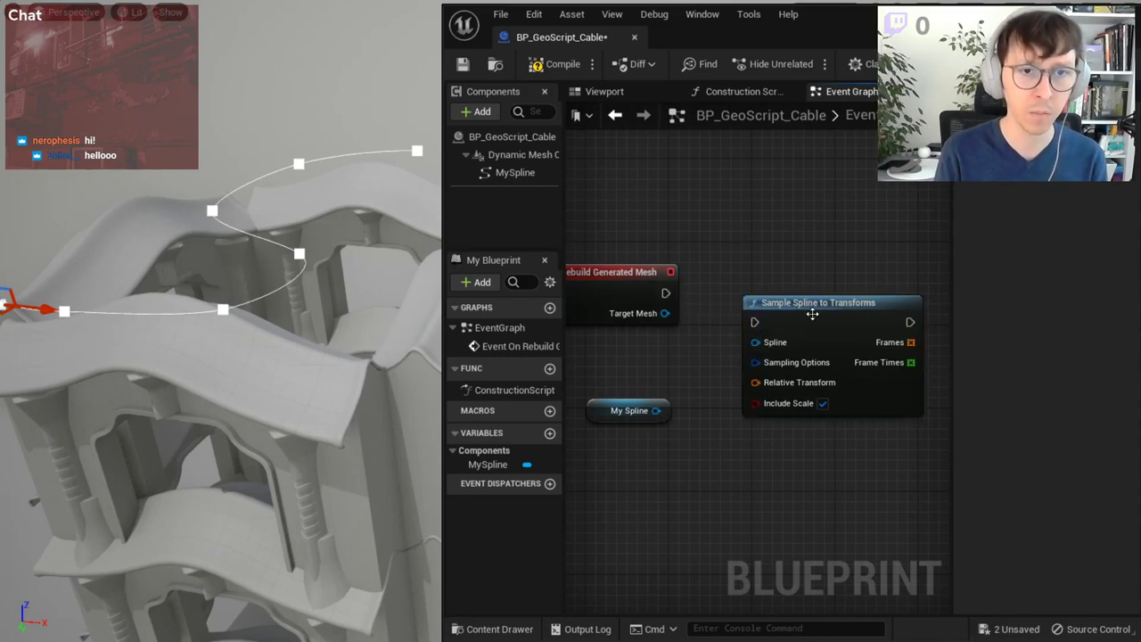
# - Create a Make GeometryScriptSplineSamplingOptions node feeding the Sampling Options pin and place it left
pyautogui.moveTo(658, 410)
pyautogui.mouseDown()
pyautogui.moveTo(757, 362)
pyautogui.moveTo(679, 461)
pyautogui.mouseUp()
pyautogui.write('make')
pyautogui.press('Return')
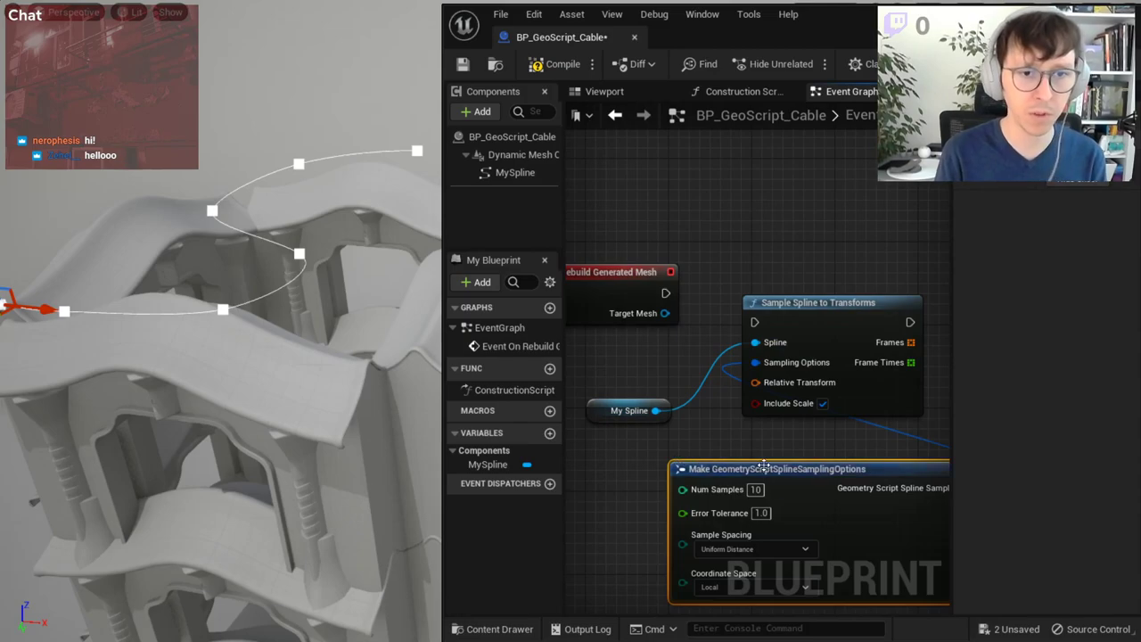
pyautogui.moveTo(762, 462); pyautogui.dragTo(897, 459, button='right')
pyautogui.moveTo(897, 459); pyautogui.dragTo(650, 439)
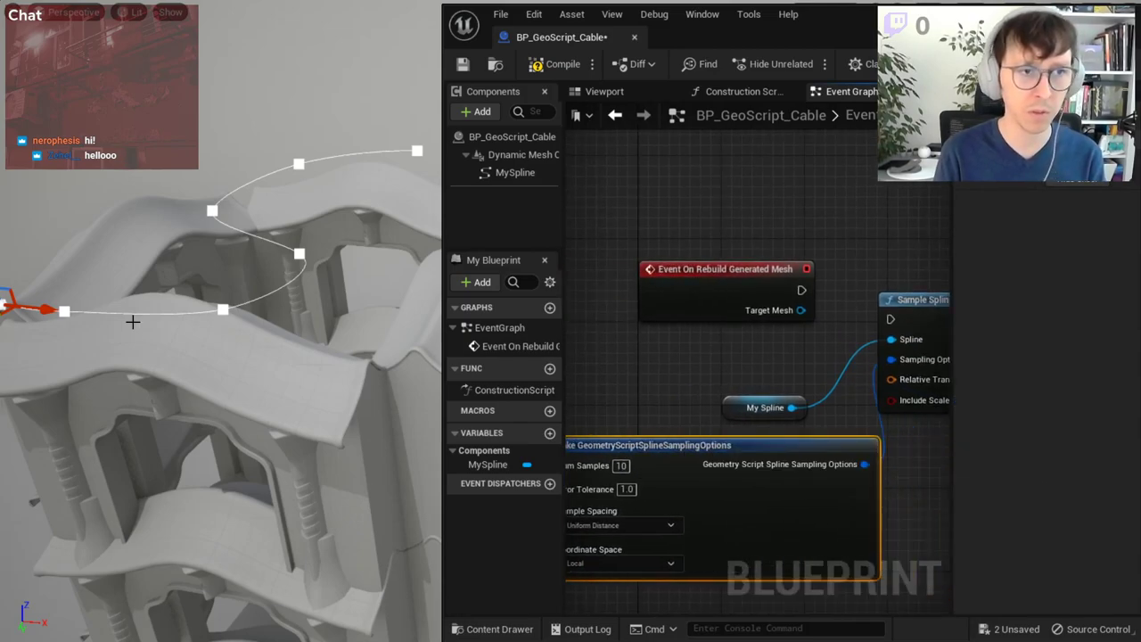
# - Look down on the spline in the viewport and drag a My Spline wire toward the sampler
pyautogui.moveTo(133, 324)
pyautogui.mouseDown(button='right')
pyautogui.moveTo(142, 303)
pyautogui.moveTo(178, 285)
pyautogui.mouseUp(button='right')
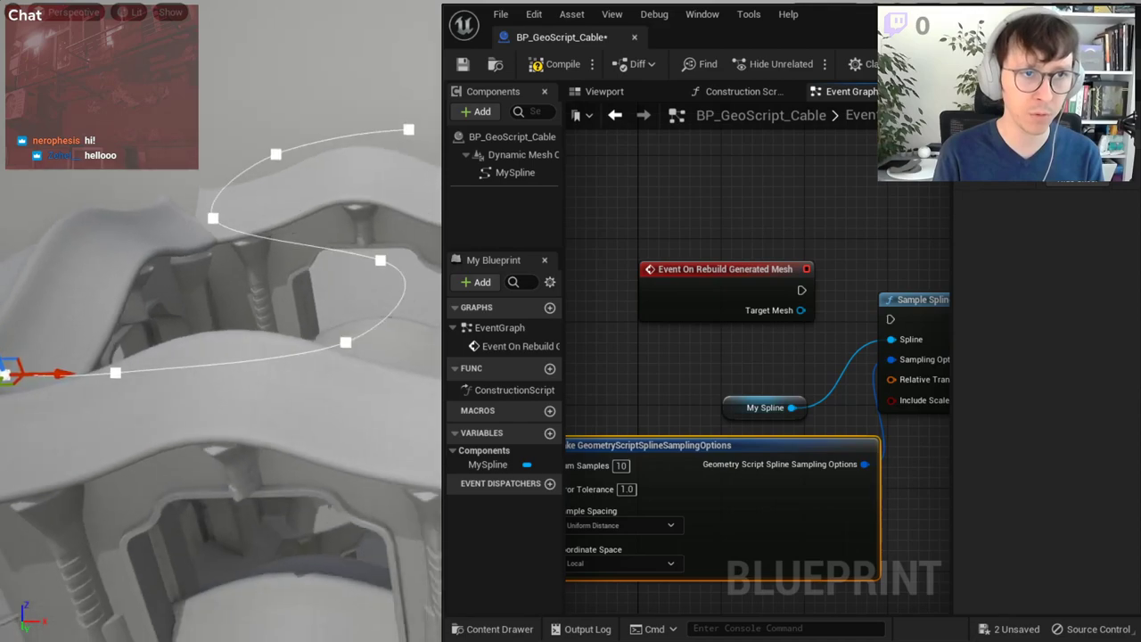
pyautogui.moveTo(179, 286); pyautogui.dragTo(107, 373, button='right')
pyautogui.click(71, 363)
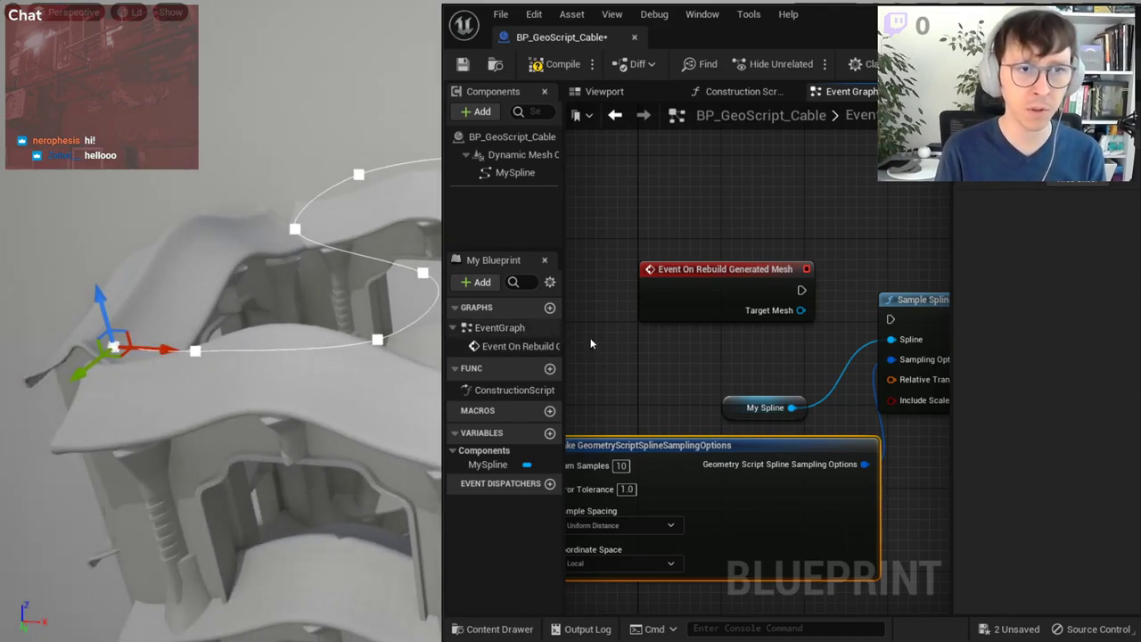
pyautogui.moveTo(762, 348); pyautogui.dragTo(789, 297, button='right')
pyautogui.moveTo(813, 390)
pyautogui.mouseDown()
pyautogui.moveTo(781, 379)
pyautogui.moveTo(790, 331)
pyautogui.moveTo(918, 287)
pyautogui.mouseUp()
# - Connect My Spline to the sampler's Spline input and keep Uniform Distance spacing
pyautogui.moveTo(562, 428); pyautogui.dragTo(713, 393, button='right')
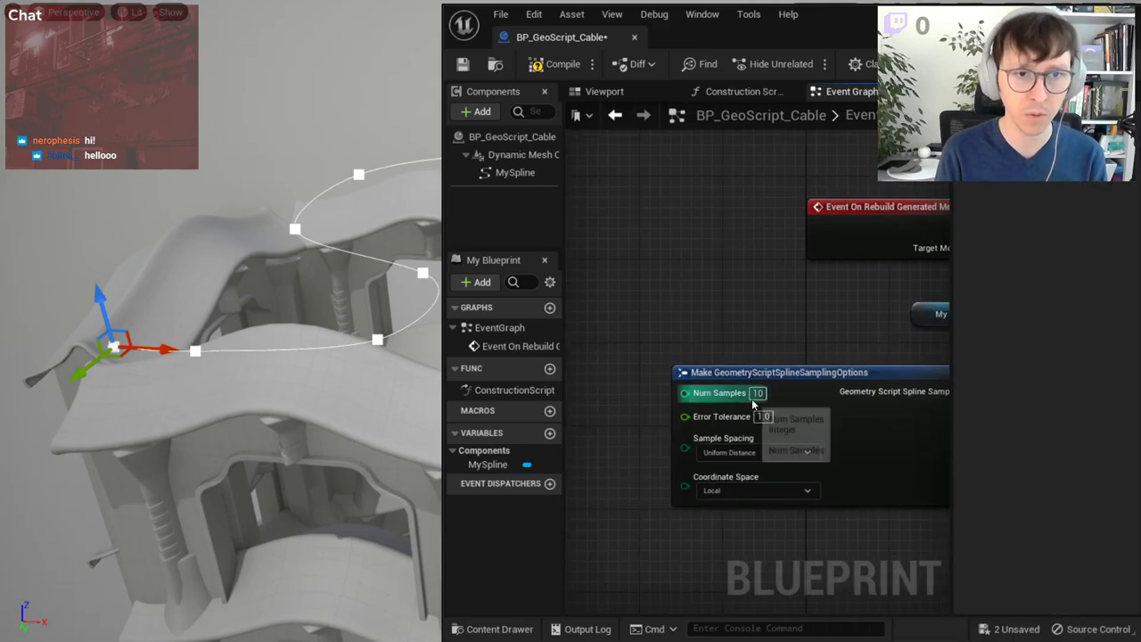
pyautogui.click(778, 457)
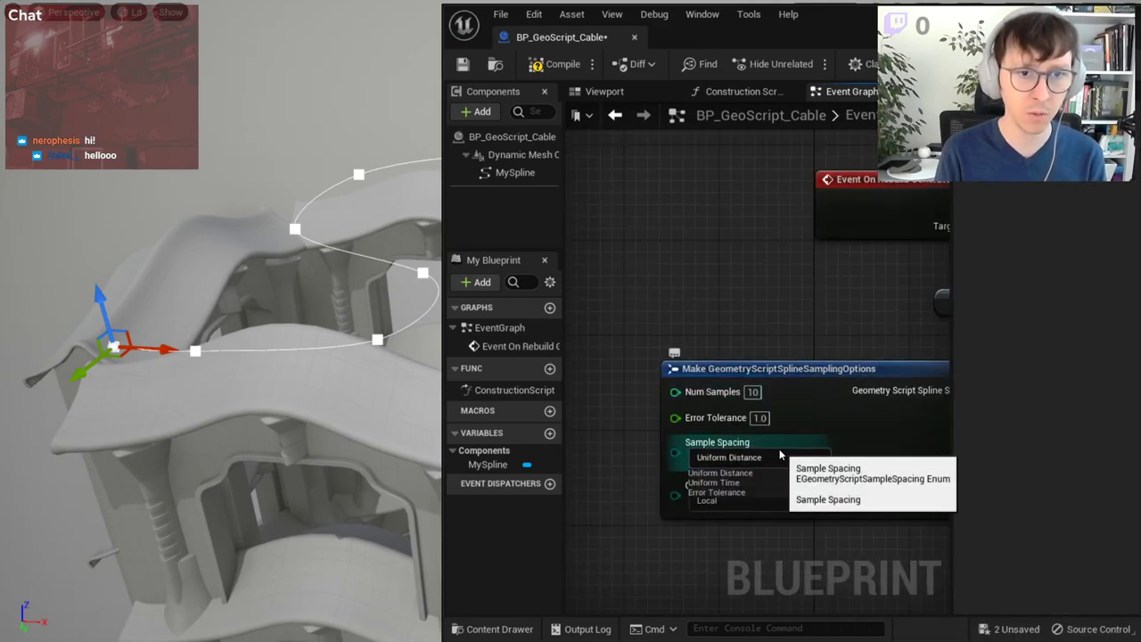
pyautogui.click(740, 473)
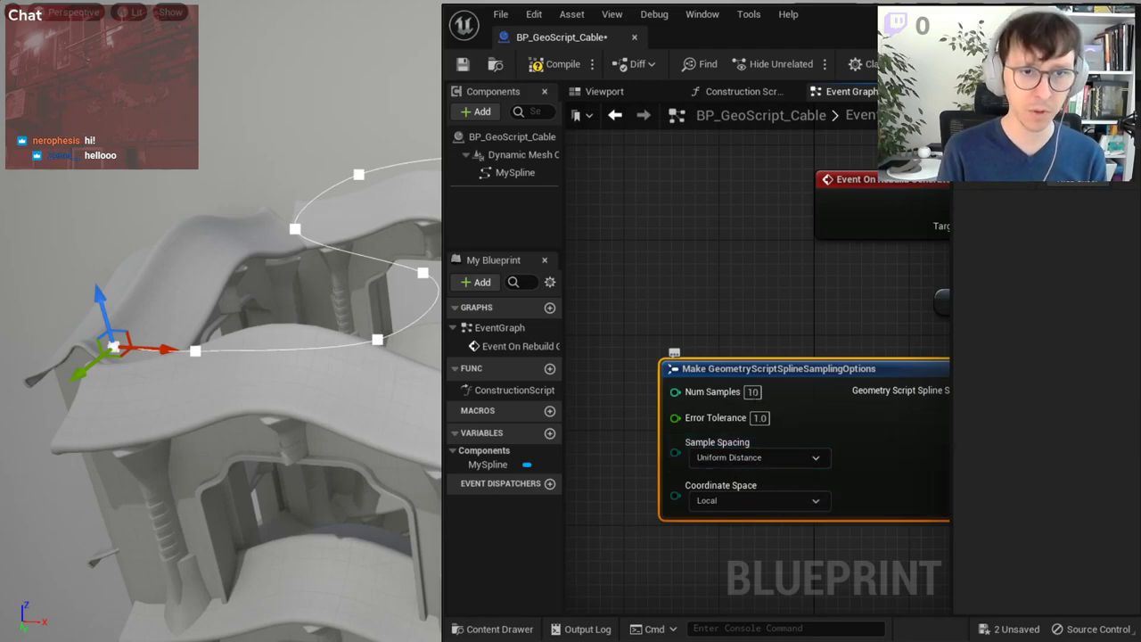
# - Wire the rebuild event's execution into Sample Spline to Transforms, then drag from Target Mesh
pyautogui.moveTo(869, 326)
pyautogui.mouseDown(button='right')
pyautogui.moveTo(724, 386)
pyautogui.moveTo(661, 450)
pyautogui.moveTo(909, 409)
pyautogui.mouseUp(button='right')
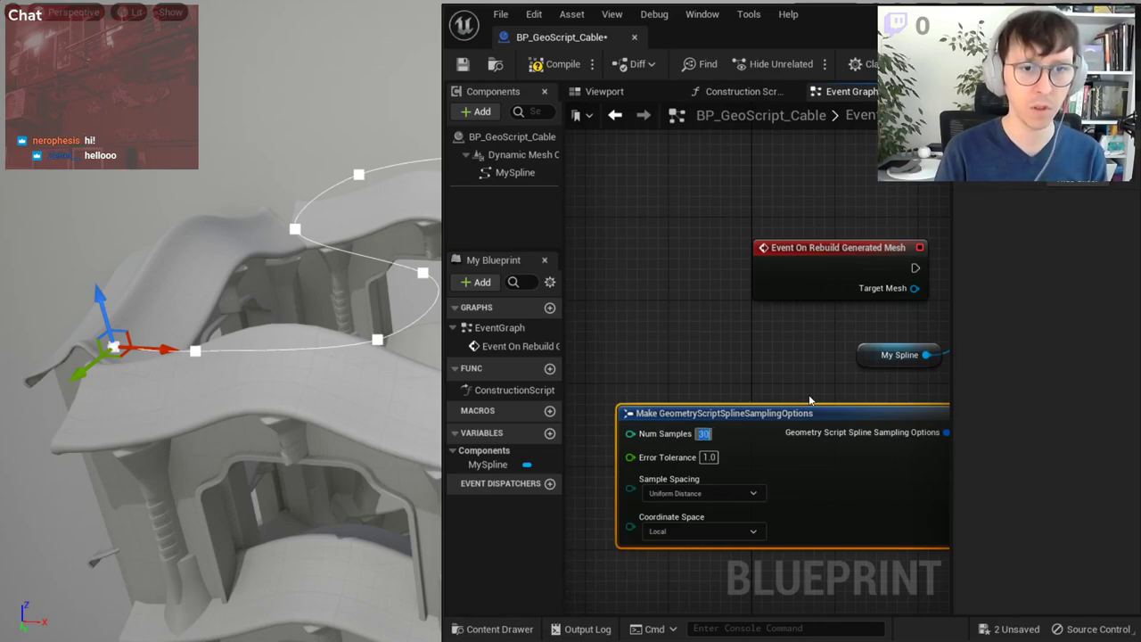
pyautogui.moveTo(809, 400); pyautogui.dragTo(581, 371, button='right')
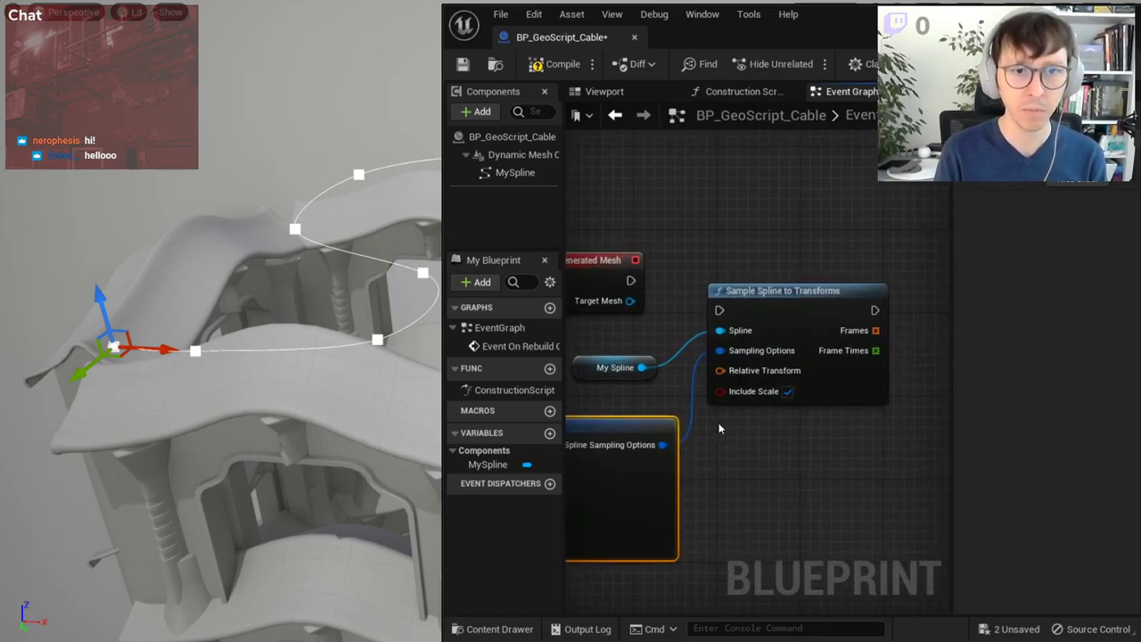
pyautogui.moveTo(719, 309); pyautogui.dragTo(634, 281)
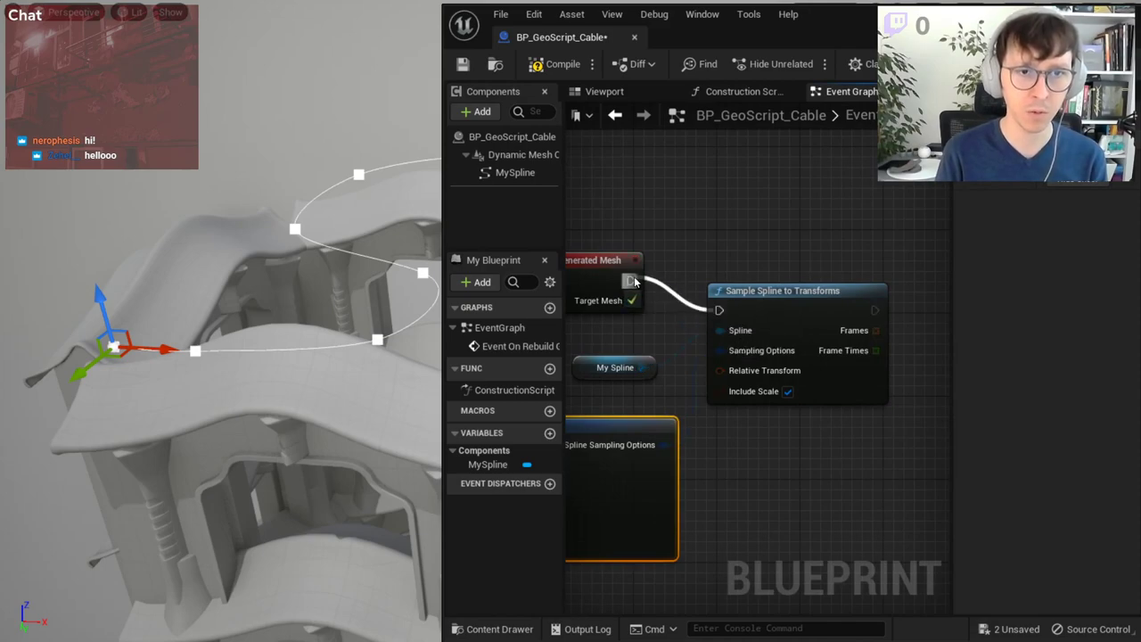
pyautogui.moveTo(816, 268); pyautogui.dragTo(793, 341, button='right')
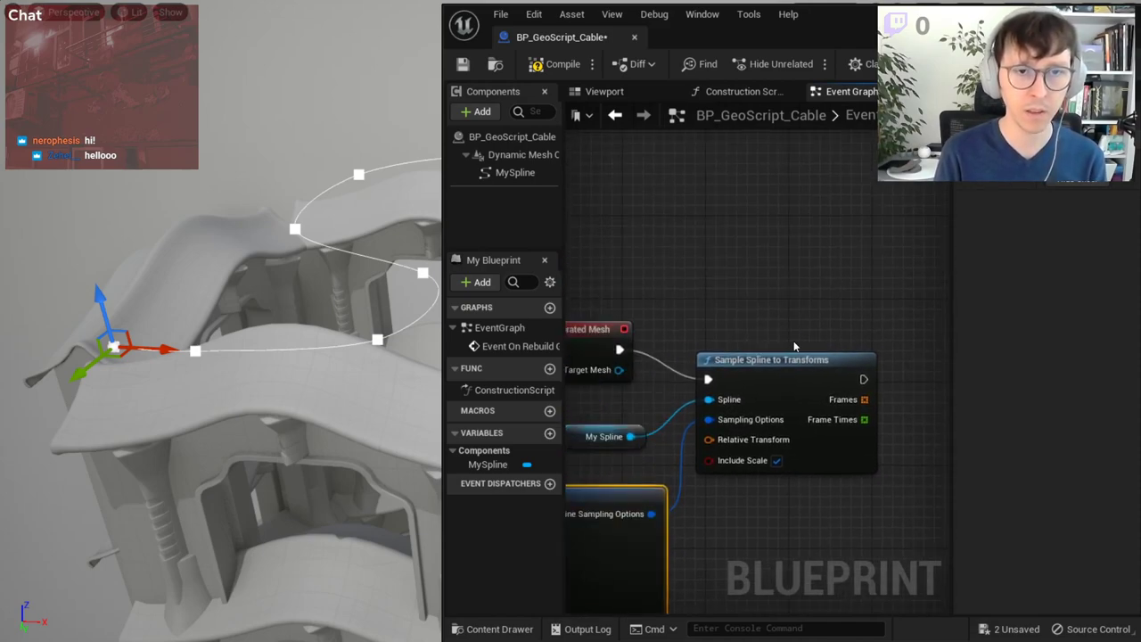
pyautogui.moveTo(870, 424); pyautogui.dragTo(715, 475, button='right')
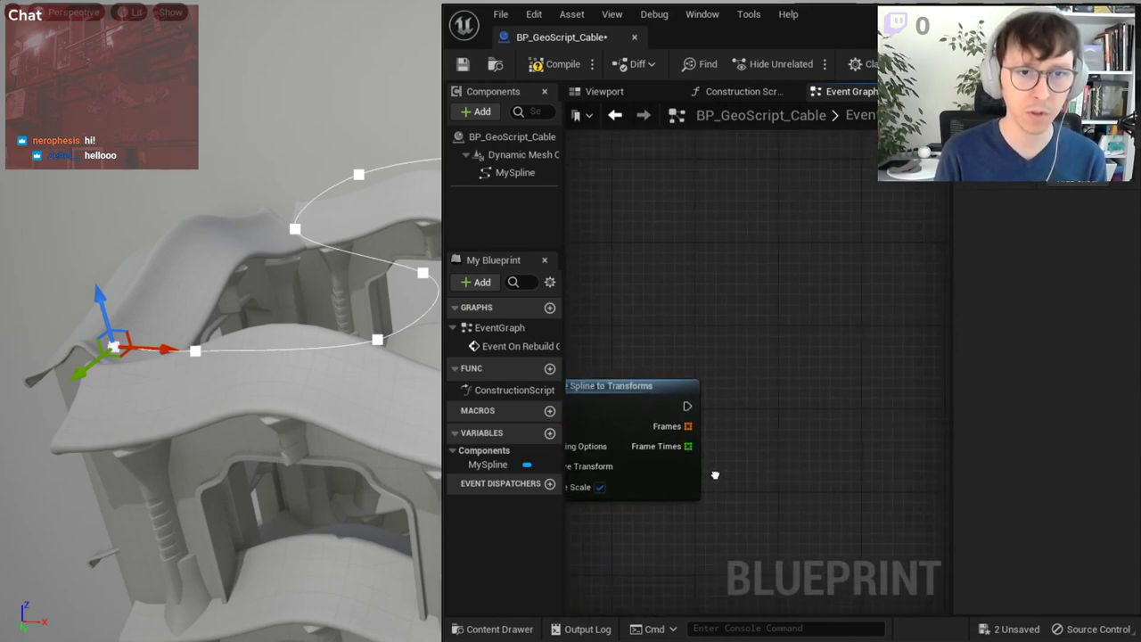
pyautogui.moveTo(705, 403); pyautogui.dragTo(781, 398, button='right')
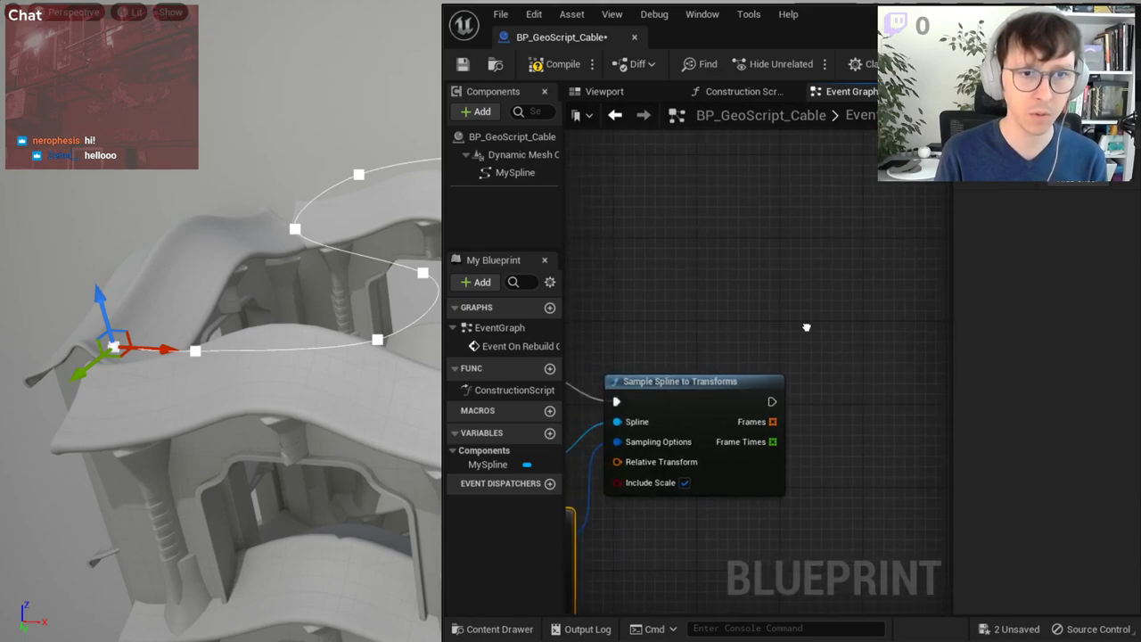
pyautogui.scroll(-1, 798, 332)
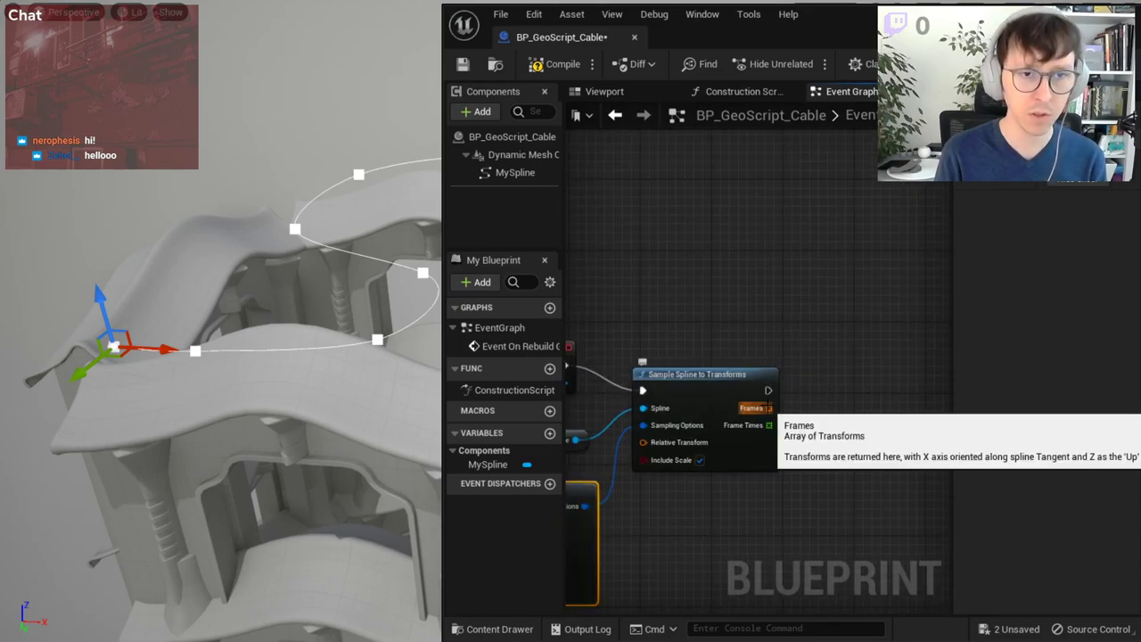
pyautogui.moveTo(689, 336); pyautogui.dragTo(736, 332, button='right')
pyautogui.moveTo(611, 379); pyautogui.dragTo(857, 306)
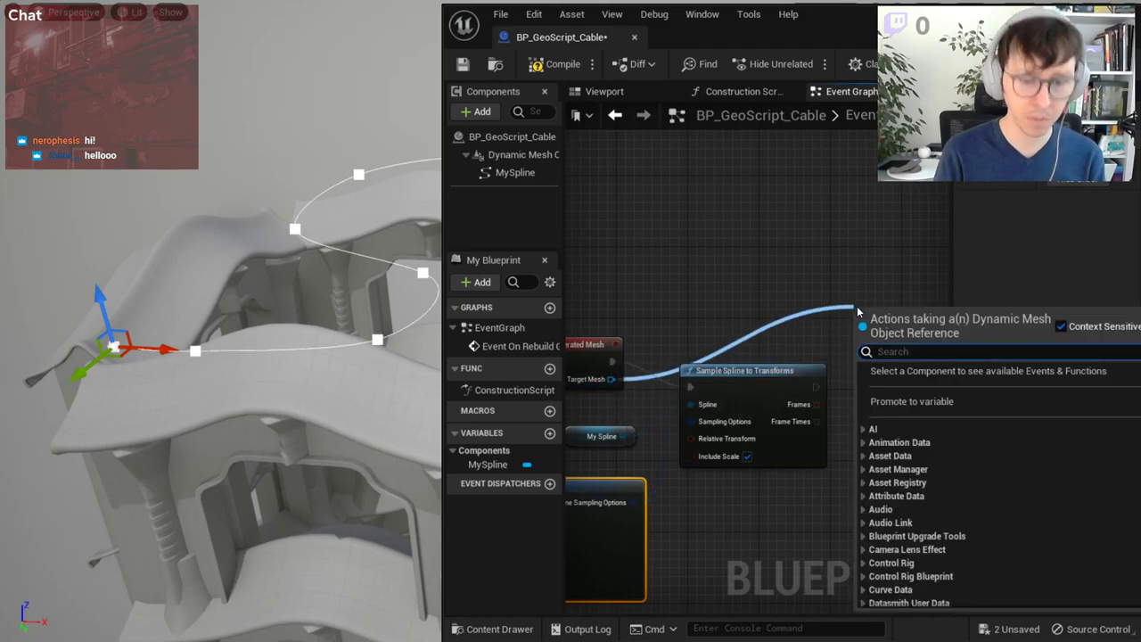
# - Create an Append Box node from the rebuild event's Target Mesh via 'append box' search
pyautogui.write('append box')
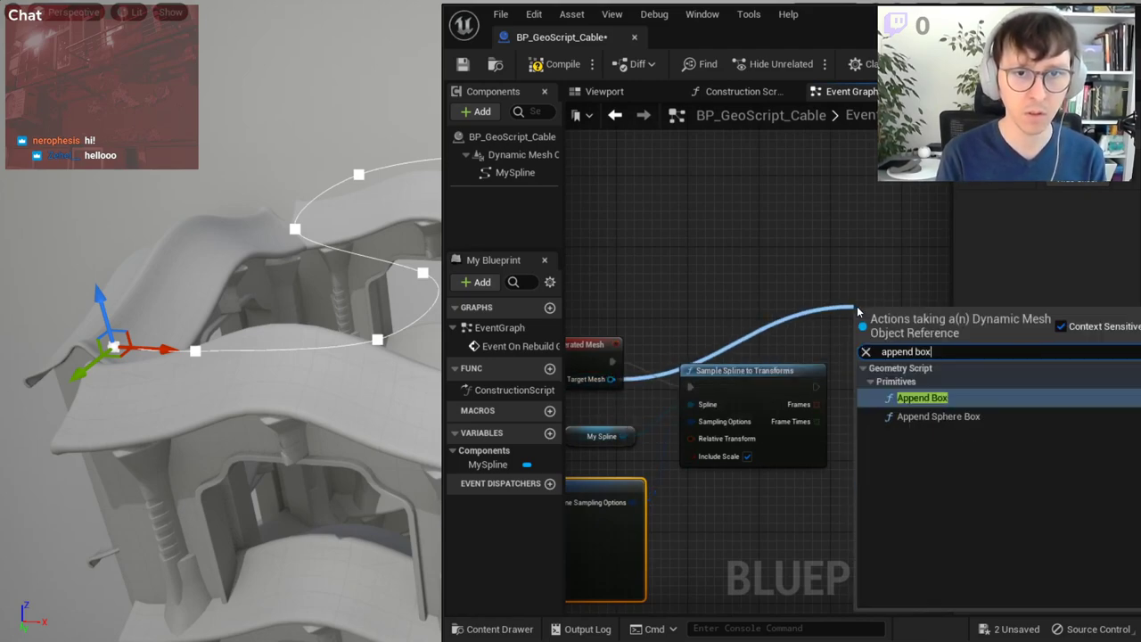
pyautogui.press('Return')
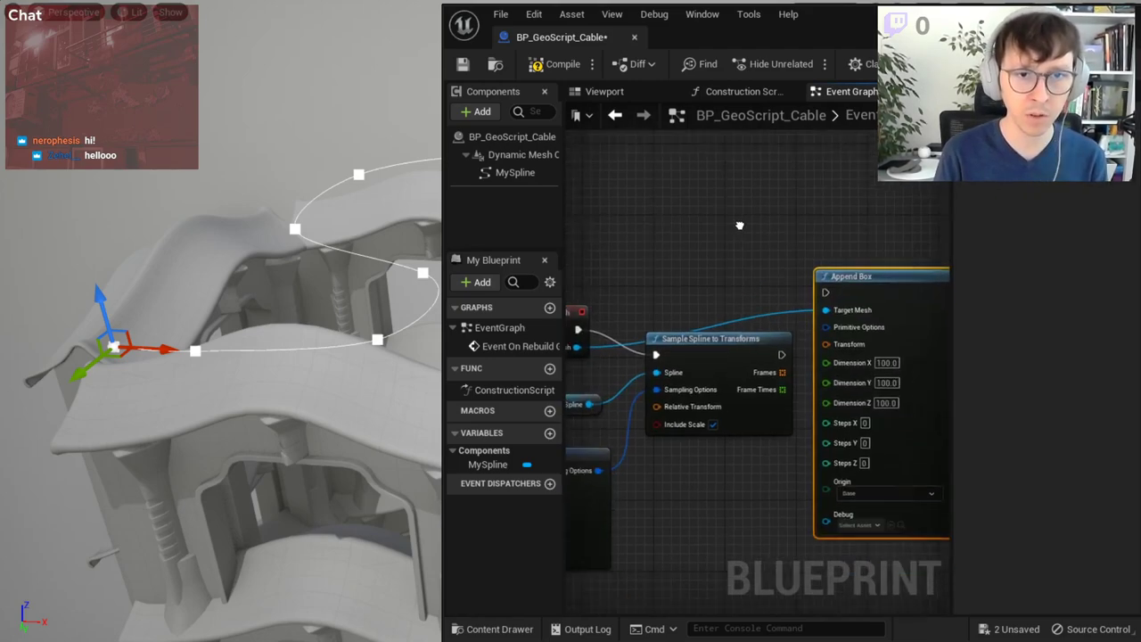
pyautogui.moveTo(803, 393)
pyautogui.mouseDown(button='right')
pyautogui.moveTo(743, 345)
pyautogui.moveTo(692, 362)
pyautogui.mouseUp(button='right')
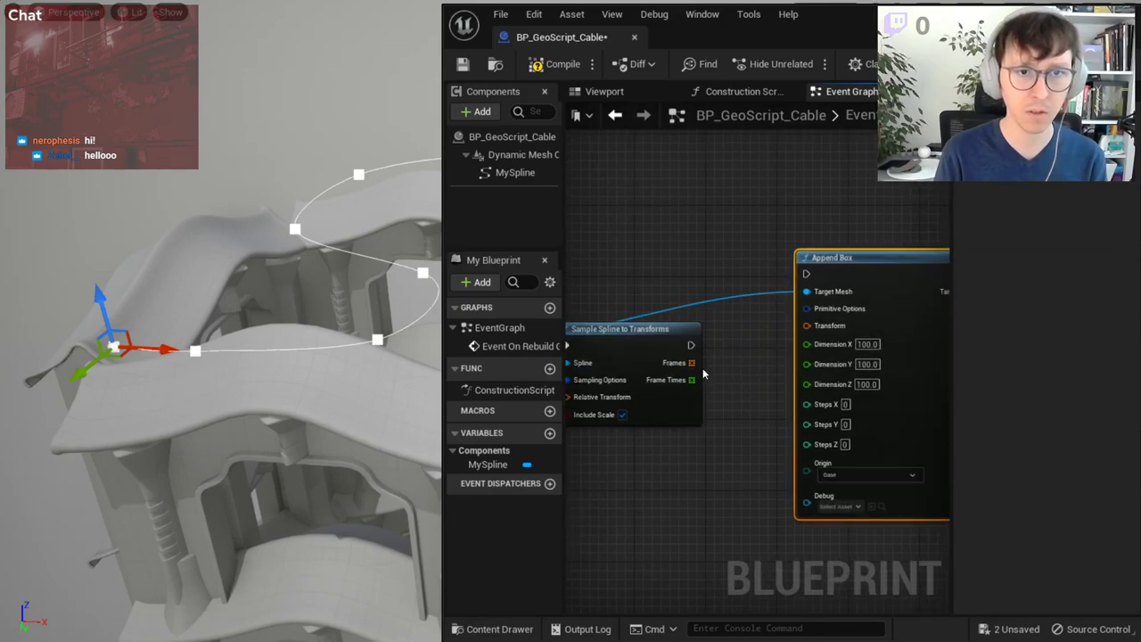
pyautogui.moveTo(692, 363); pyautogui.dragTo(727, 366)
# - Add a For Each Loop on the Frames output, run it after sampling, and drive Append Box from Loop Body
pyautogui.write('for each')
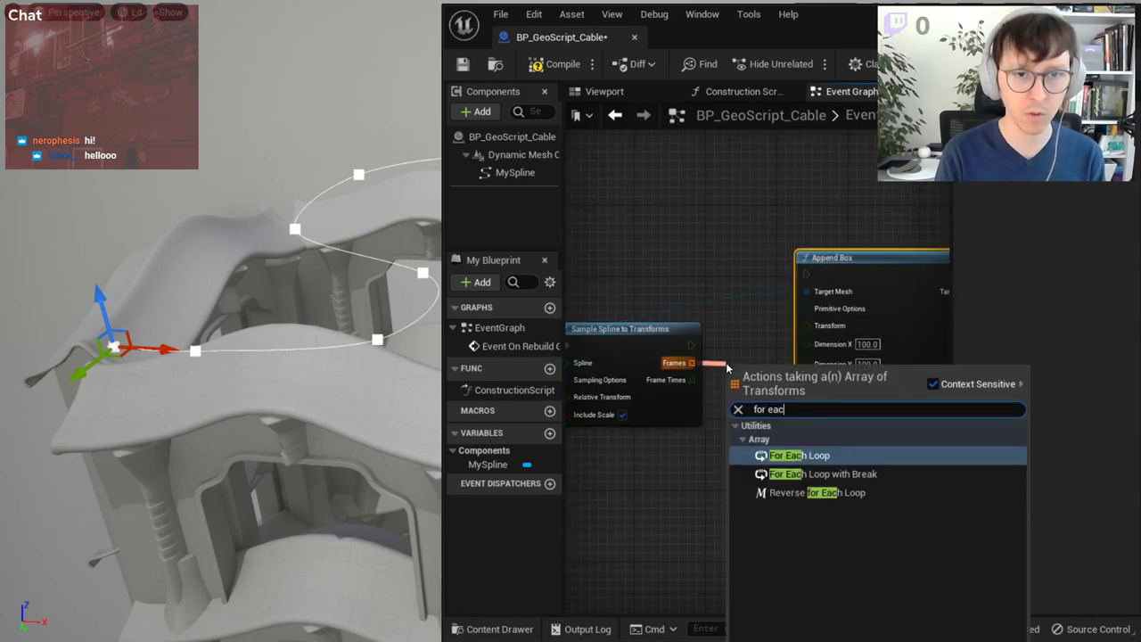
pyautogui.press('Return')
pyautogui.moveTo(735, 309); pyautogui.dragTo(698, 308, button='right')
pyautogui.moveTo(802, 267); pyautogui.dragTo(873, 241)
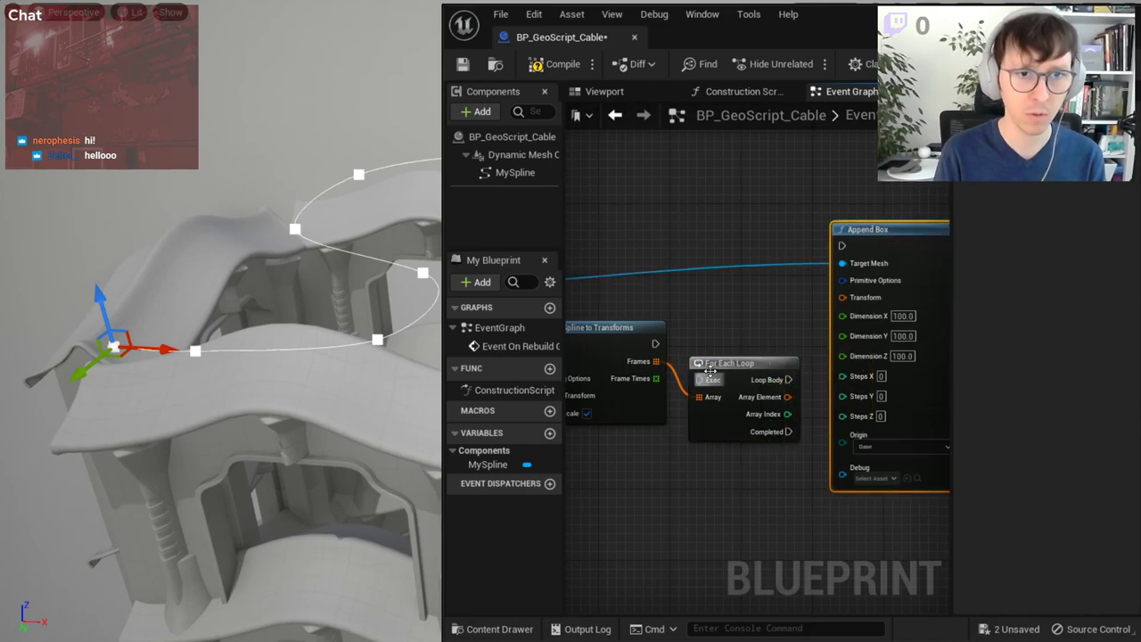
pyautogui.moveTo(714, 372); pyautogui.dragTo(724, 337)
pyautogui.moveTo(657, 346); pyautogui.dragTo(708, 344)
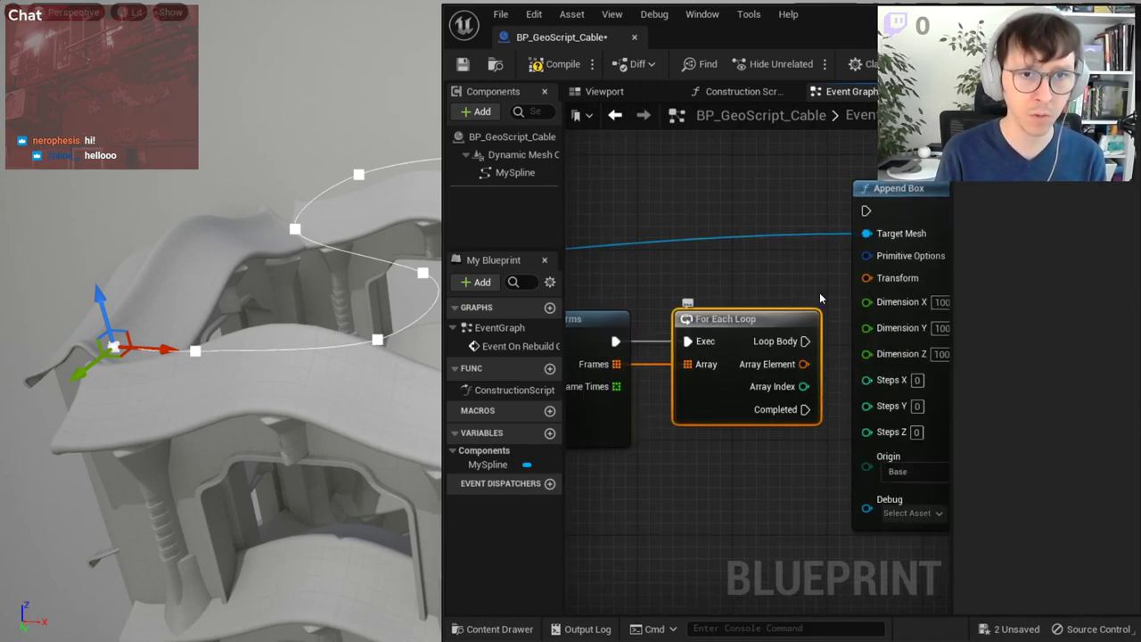
pyautogui.scroll(2, 748, 294)
pyautogui.moveTo(583, 383); pyautogui.dragTo(646, 254)
# - Set the box dimensions to 30 and wire each Array Element into Append Box's Transform
pyautogui.click(658, 255)
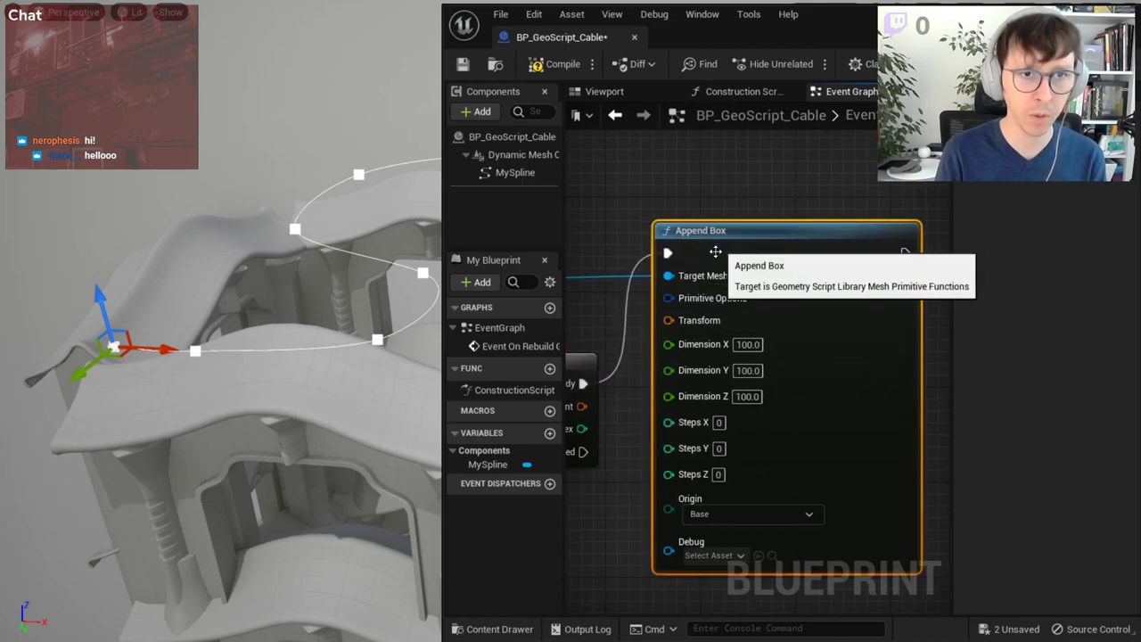
pyautogui.moveTo(658, 255); pyautogui.dragTo(767, 364, button='right')
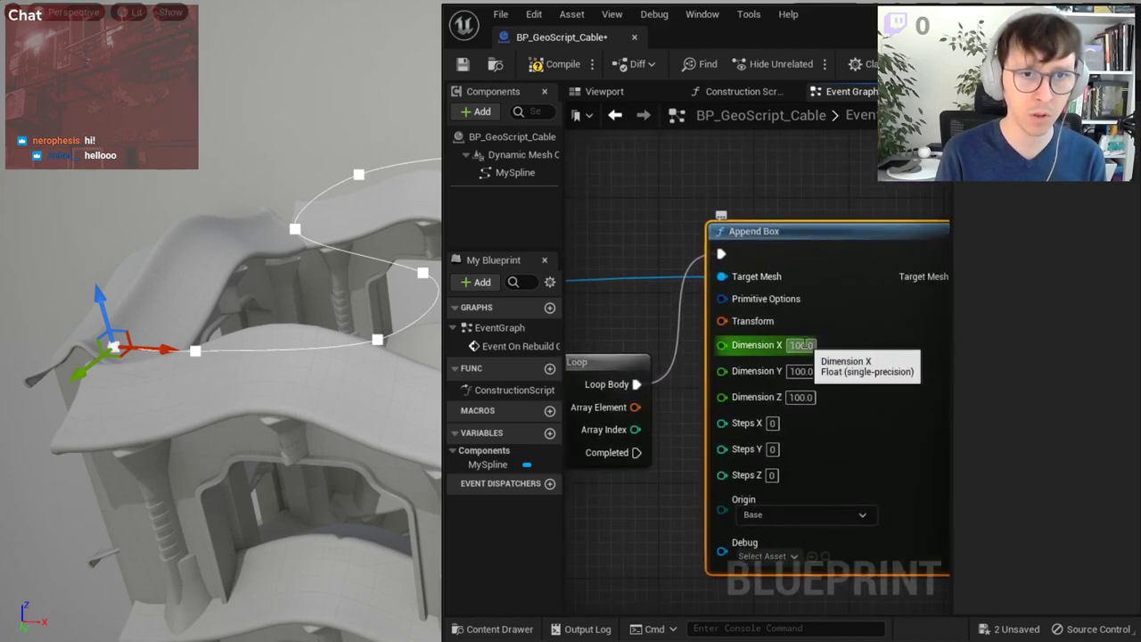
pyautogui.click(801, 345)
pyautogui.write('3')
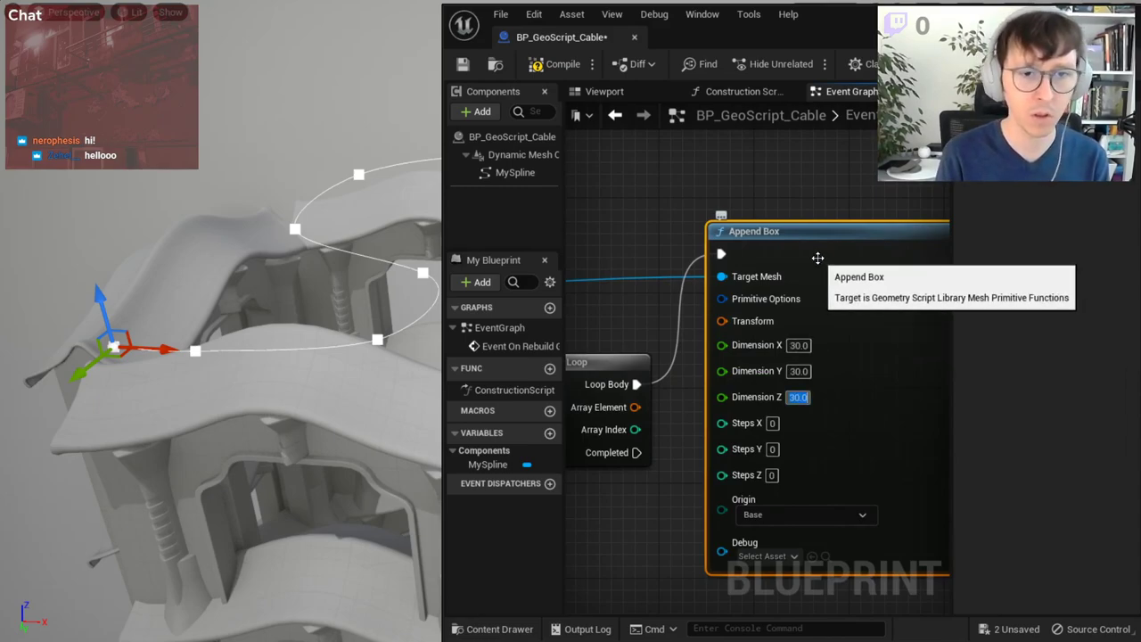
pyautogui.moveTo(843, 331); pyautogui.dragTo(914, 308, button='right')
pyautogui.moveTo(723, 385); pyautogui.dragTo(936, 373, button='right')
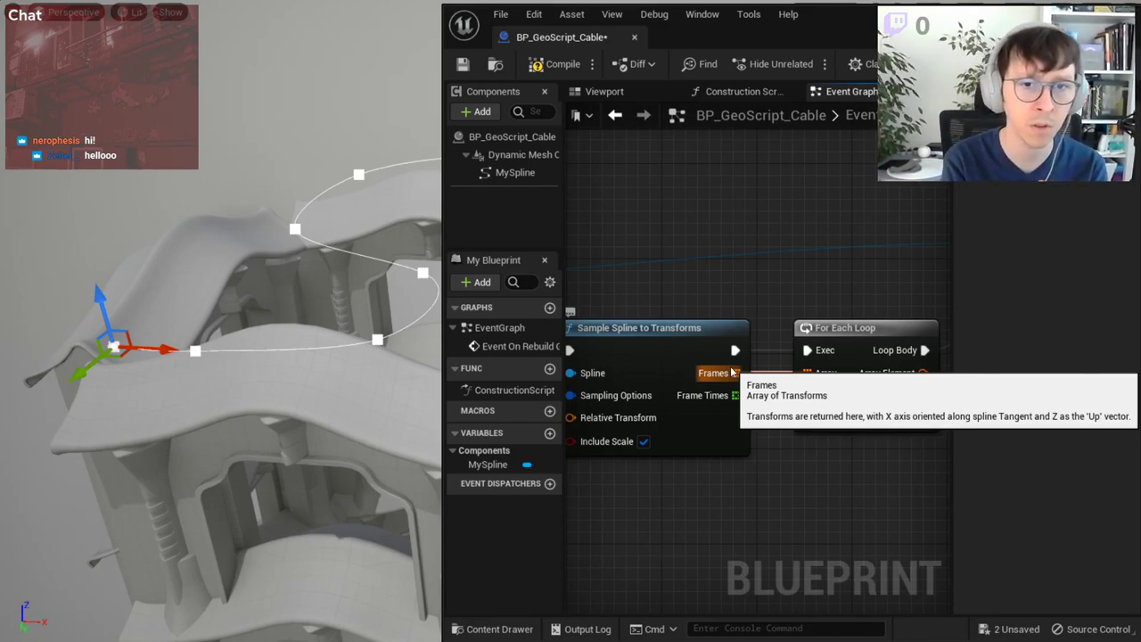
pyautogui.moveTo(967, 382); pyautogui.dragTo(655, 466, button='right')
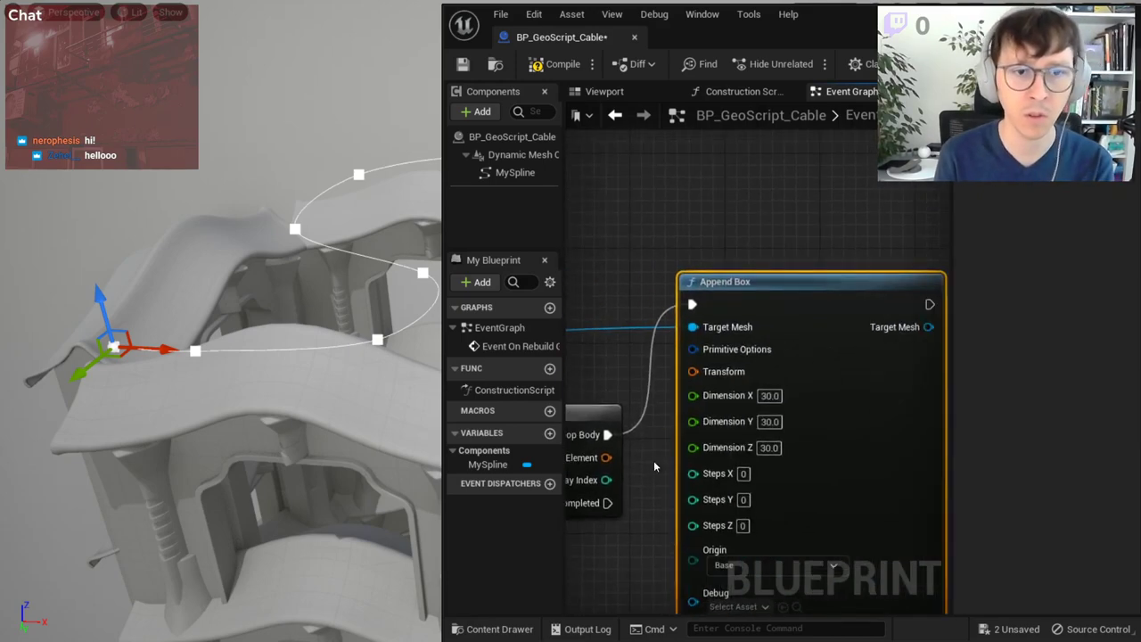
pyautogui.moveTo(606, 457); pyautogui.dragTo(694, 371)
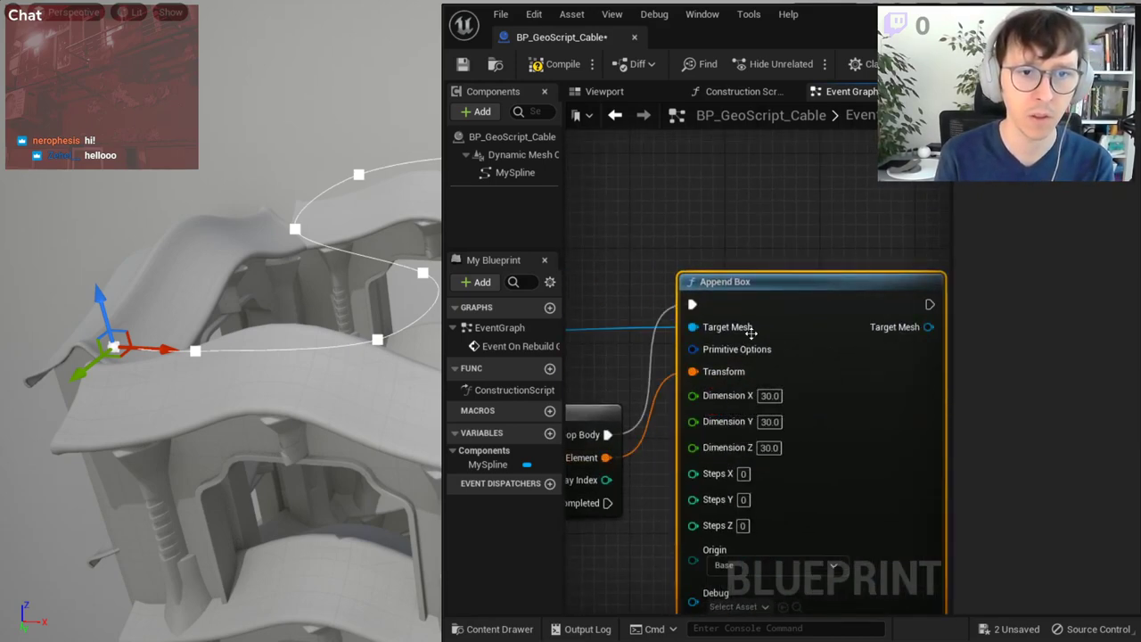
# - Compile and save the blueprint, then check the boxes in the viewport and the Frames pin
pyautogui.click(557, 69)
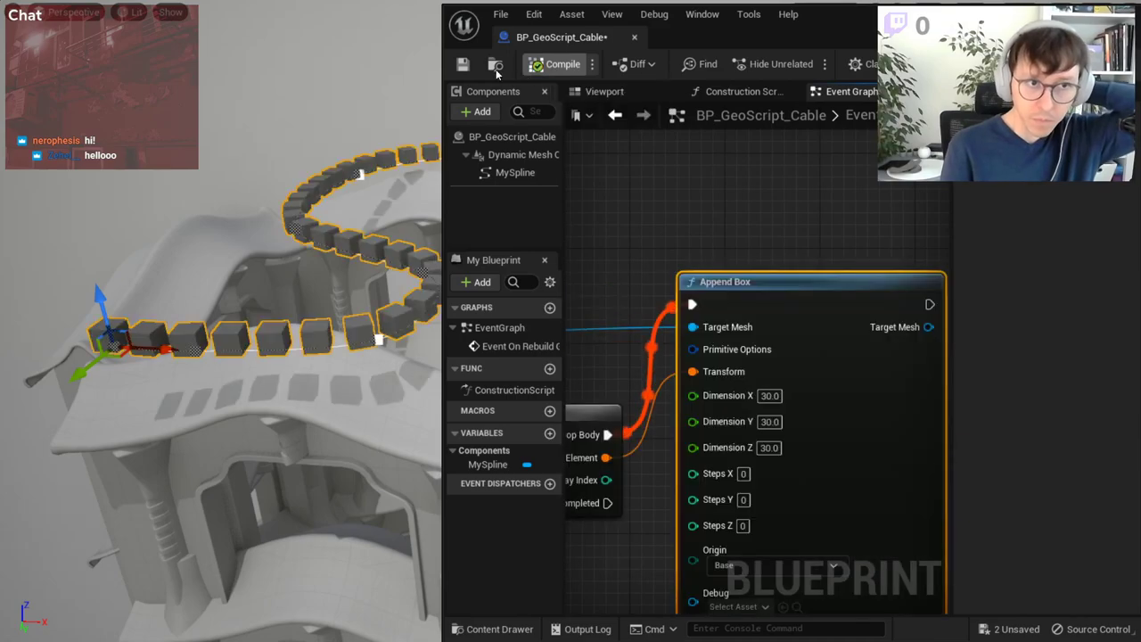
pyautogui.click(476, 70)
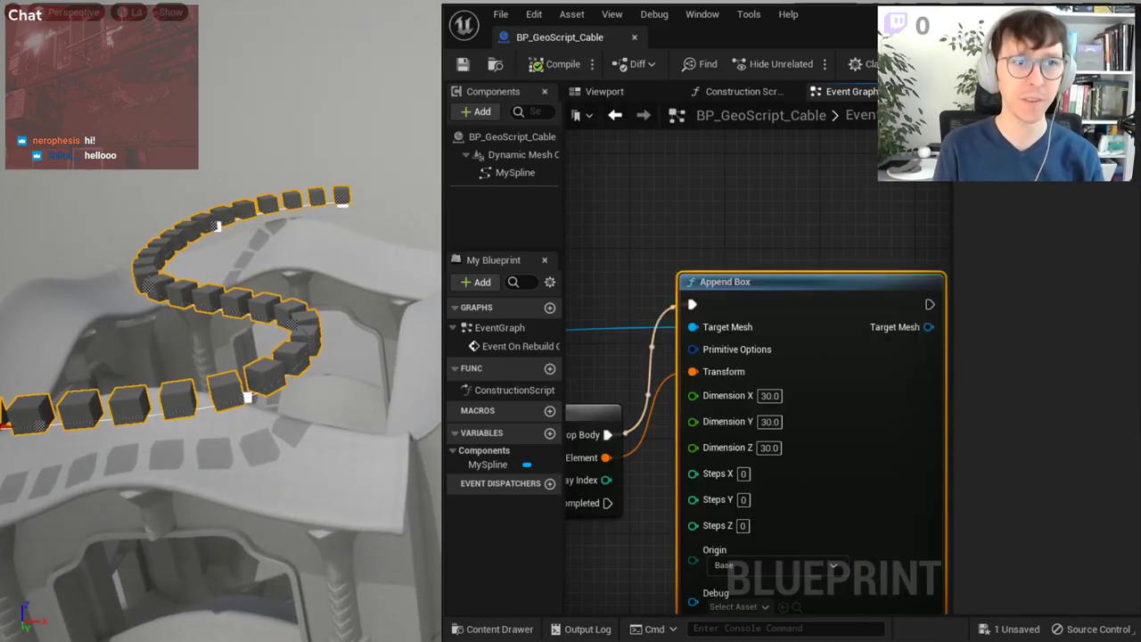
pyautogui.moveTo(223, 401)
pyautogui.mouseDown(button='right')
pyautogui.moveTo(178, 375)
pyautogui.moveTo(205, 348)
pyautogui.mouseUp(button='right')
pyautogui.click(223, 268)
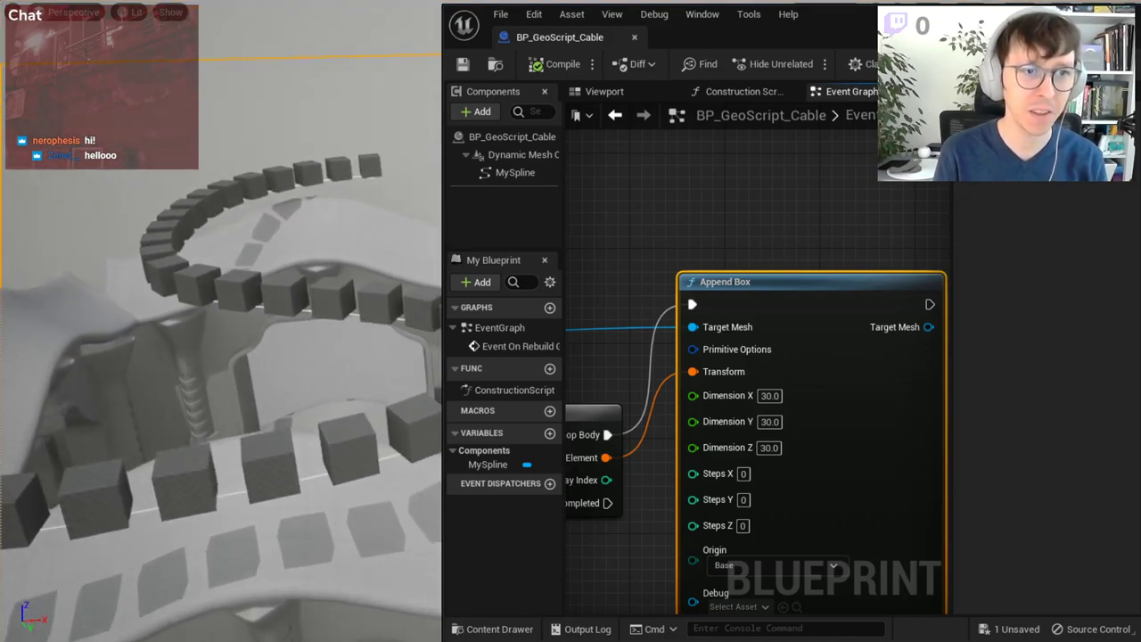
pyautogui.moveTo(346, 289); pyautogui.dragTo(346, 290, button='right')
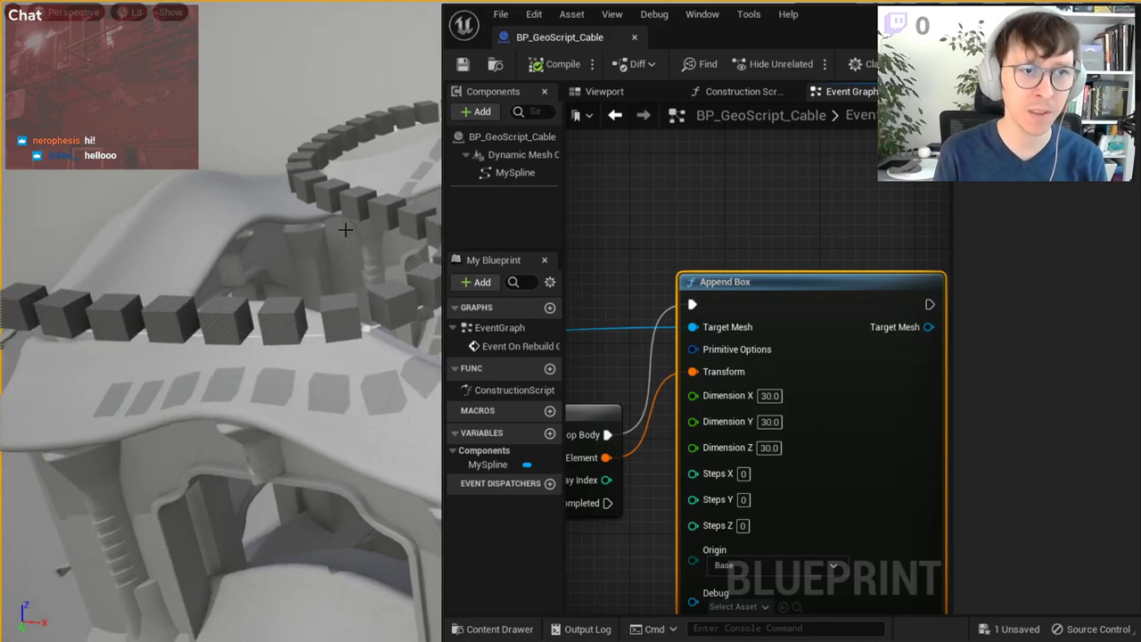
pyautogui.moveTo(576, 296); pyautogui.dragTo(701, 274, button='right')
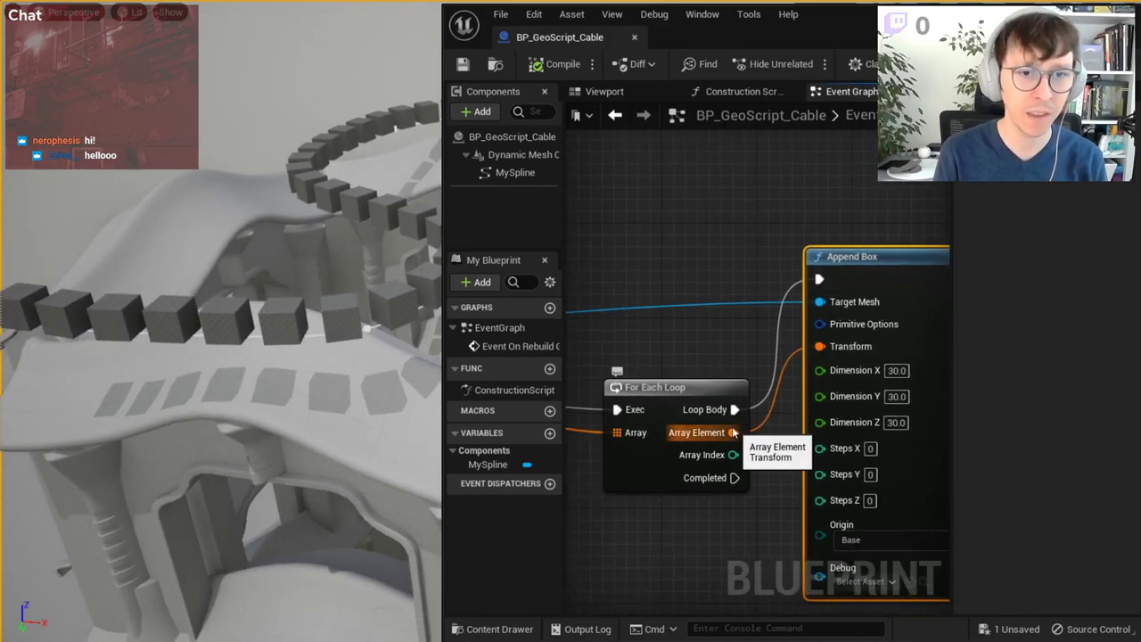
pyautogui.moveTo(659, 432); pyautogui.dragTo(784, 428, button='right')
pyautogui.moveTo(667, 426)
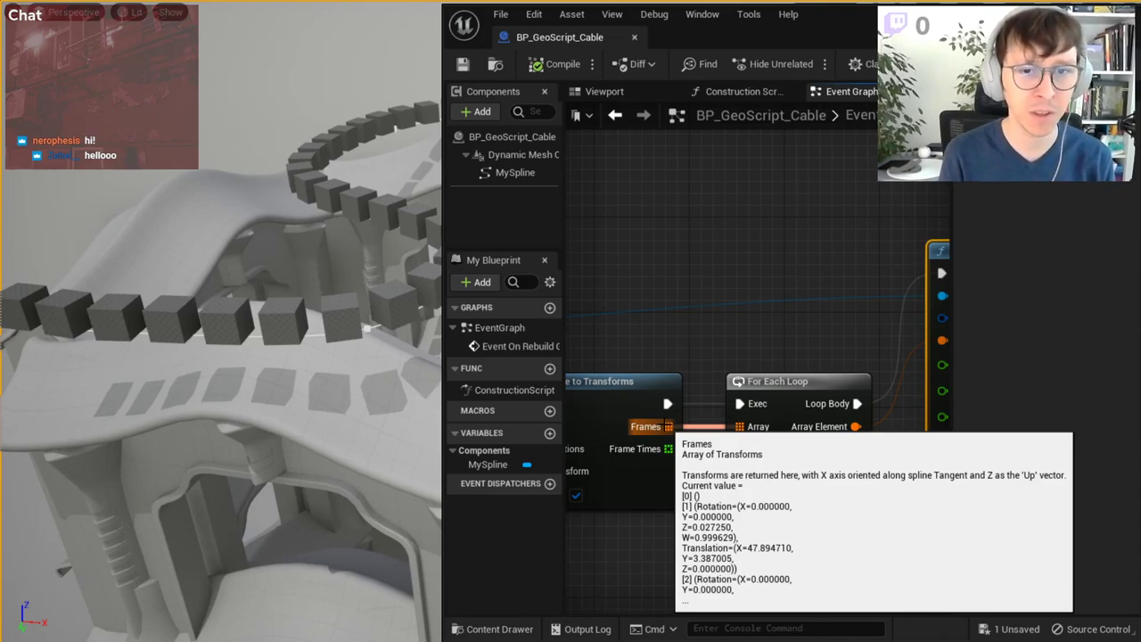
# - Orbit the viewport around the box chain over the building and save all changes
pyautogui.moveTo(357, 339)
pyautogui.mouseDown(button='right')
pyautogui.moveTo(339, 375)
pyautogui.moveTo(268, 357)
pyautogui.moveTo(214, 384)
pyautogui.moveTo(380, 305)
pyautogui.mouseUp(button='right')
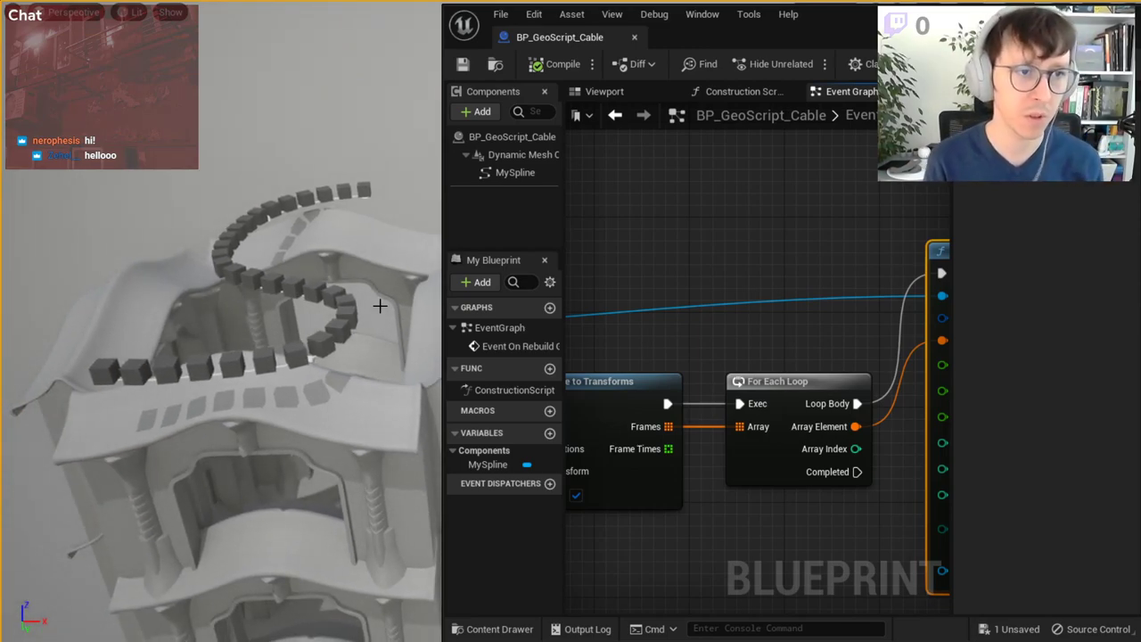
pyautogui.moveTo(380, 306); pyautogui.dragTo(382, 310, button='right')
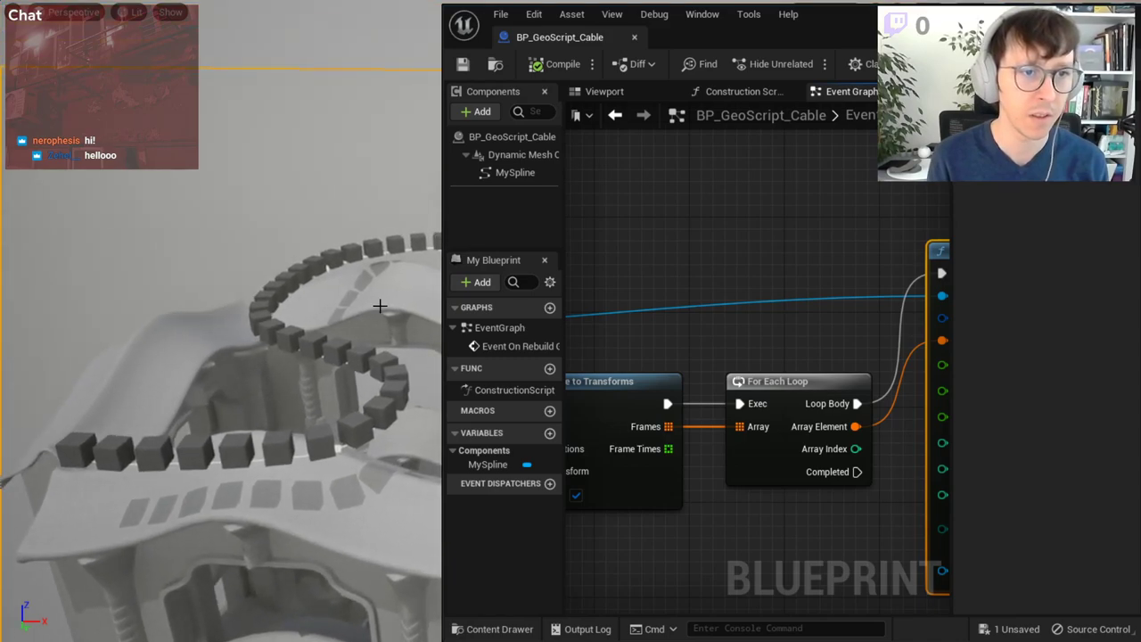
pyautogui.moveTo(119, 440); pyautogui.dragTo(118, 481, button='right')
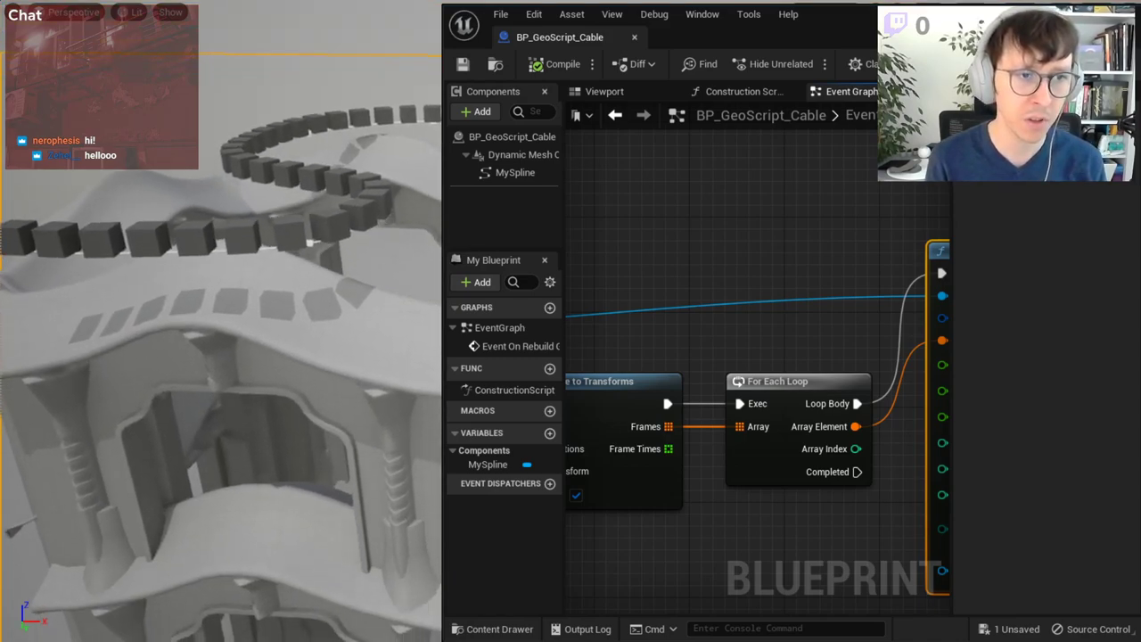
pyautogui.moveTo(173, 407); pyautogui.dragTo(174, 392, button='right')
pyautogui.hotkey('ctrl', 's')
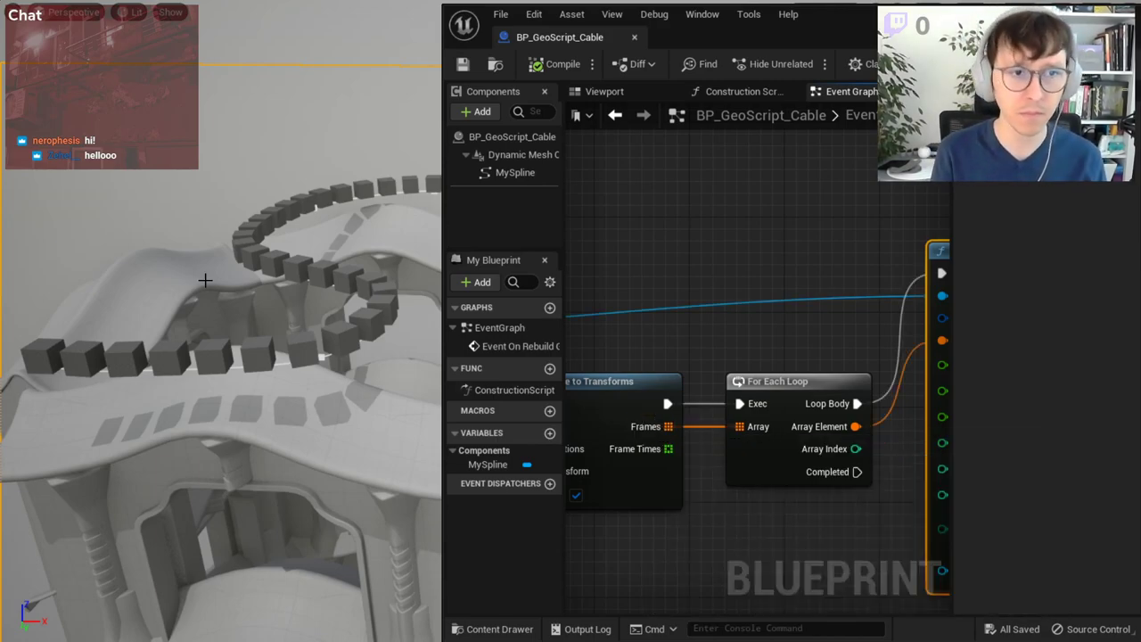
pyautogui.moveTo(223, 401); pyautogui.dragTo(268, 383, button='right')
pyautogui.moveTo(306, 276); pyautogui.dragTo(374, 267, button='right')
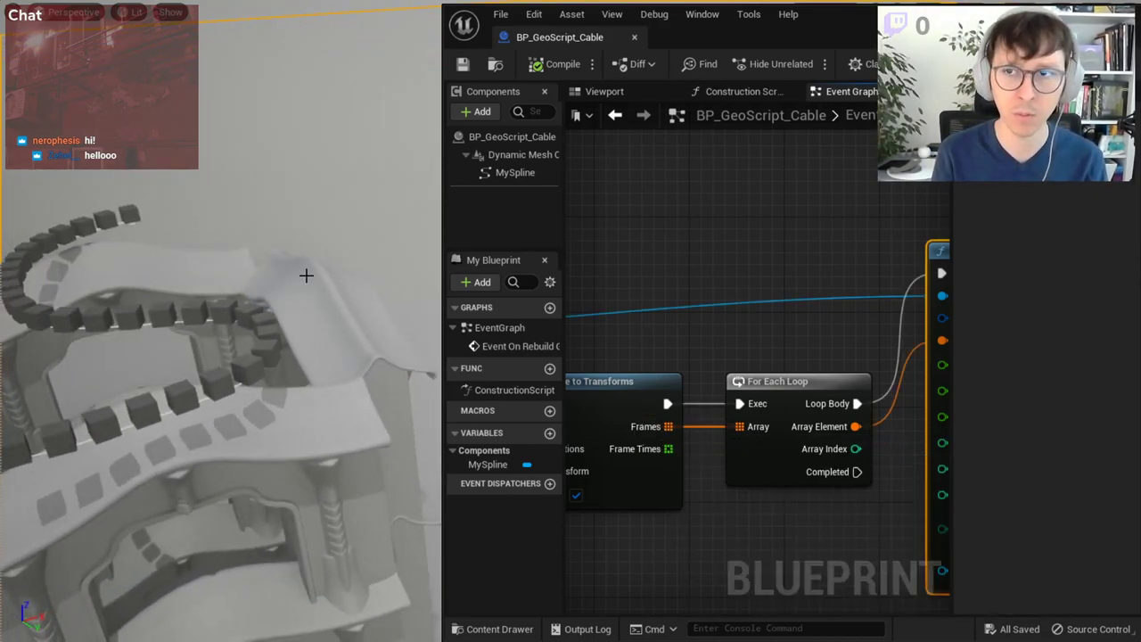
pyautogui.moveTo(306, 280); pyautogui.dragTo(268, 280, button='right')
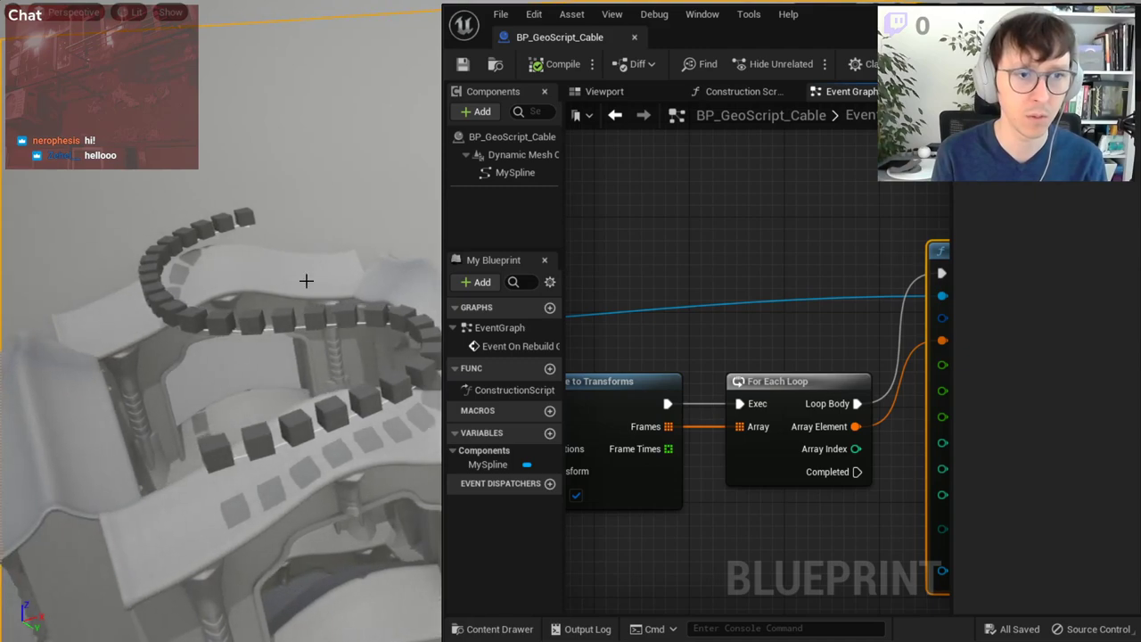
# - Move the Sample Spline and For Each Loop nodes down and line Append Box up with the loop
pyautogui.scroll(-2, 657, 339)
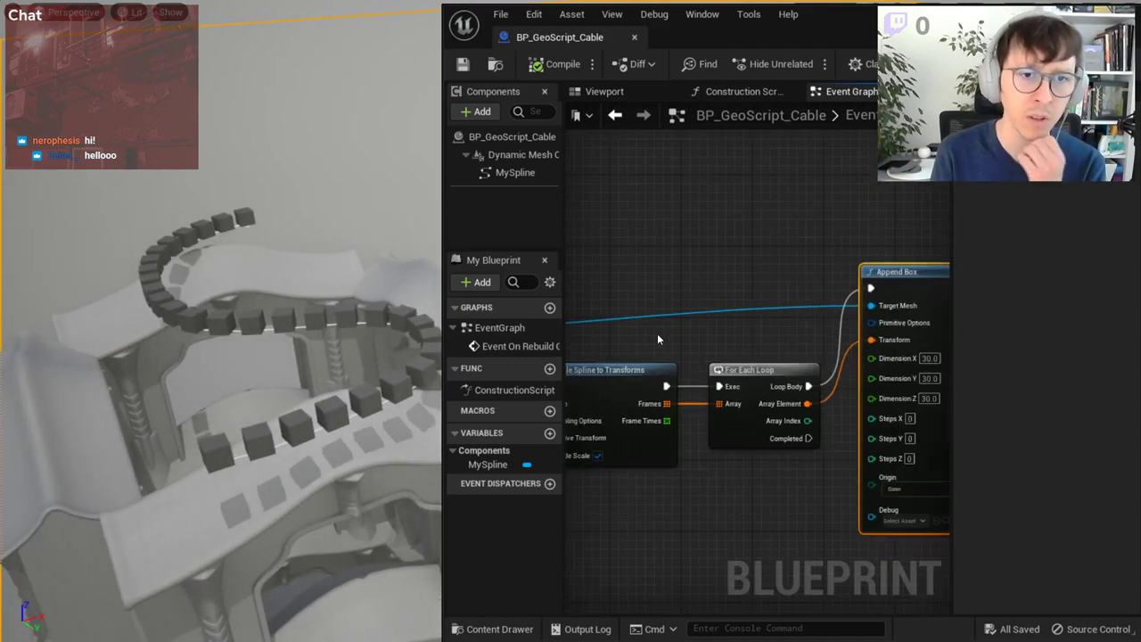
pyautogui.moveTo(657, 340); pyautogui.dragTo(757, 455, button='right')
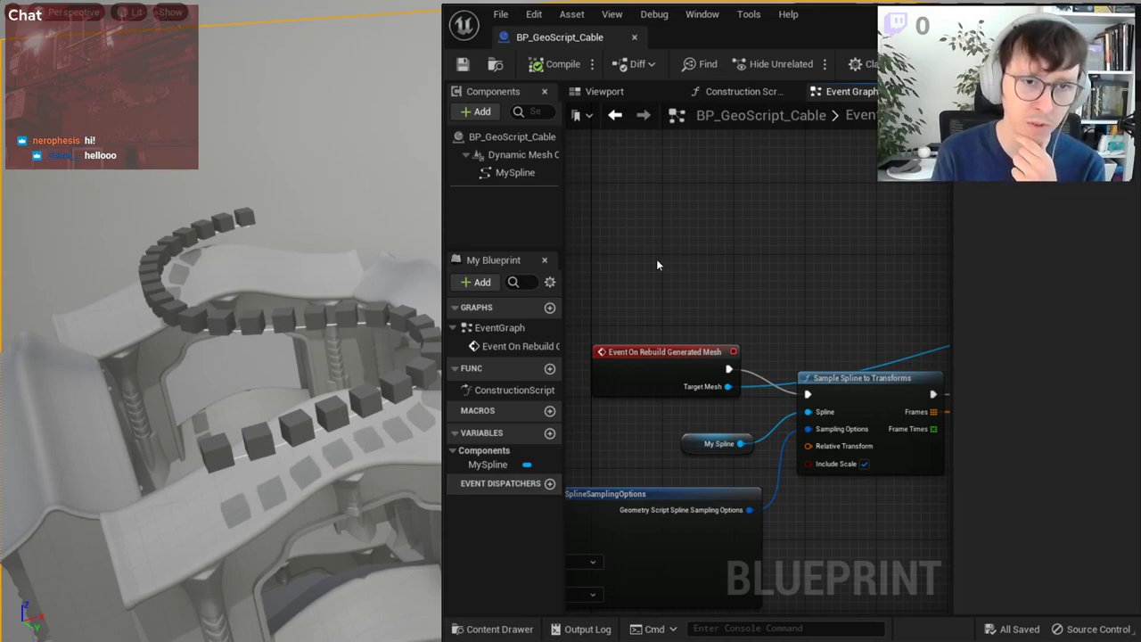
pyautogui.scroll(-2, 656, 258)
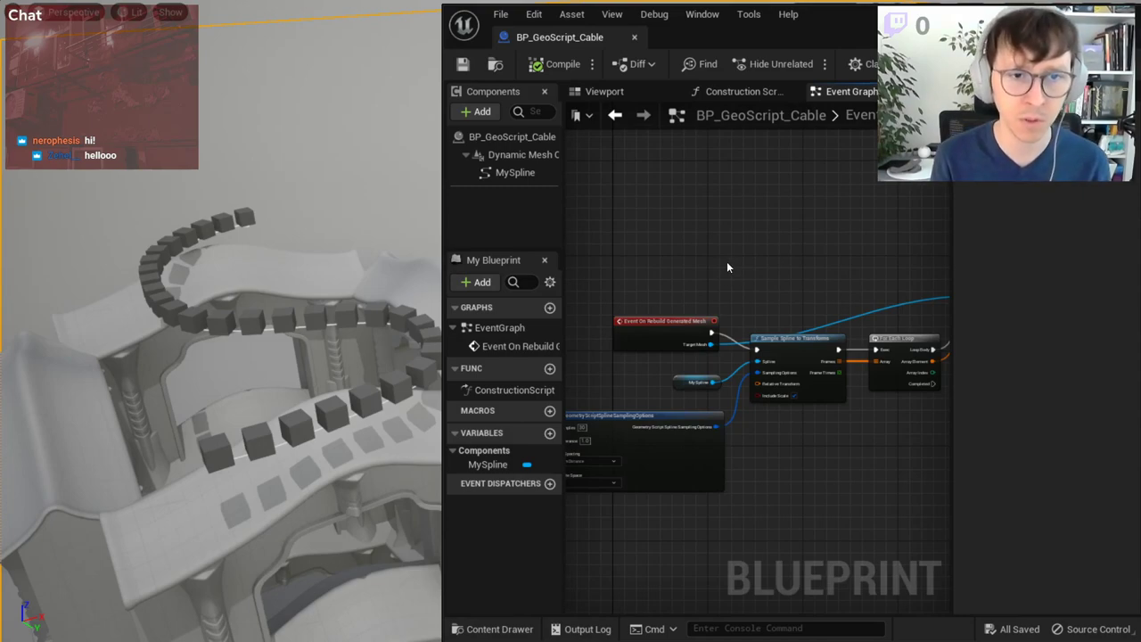
pyautogui.moveTo(726, 268); pyautogui.dragTo(670, 323, button='right')
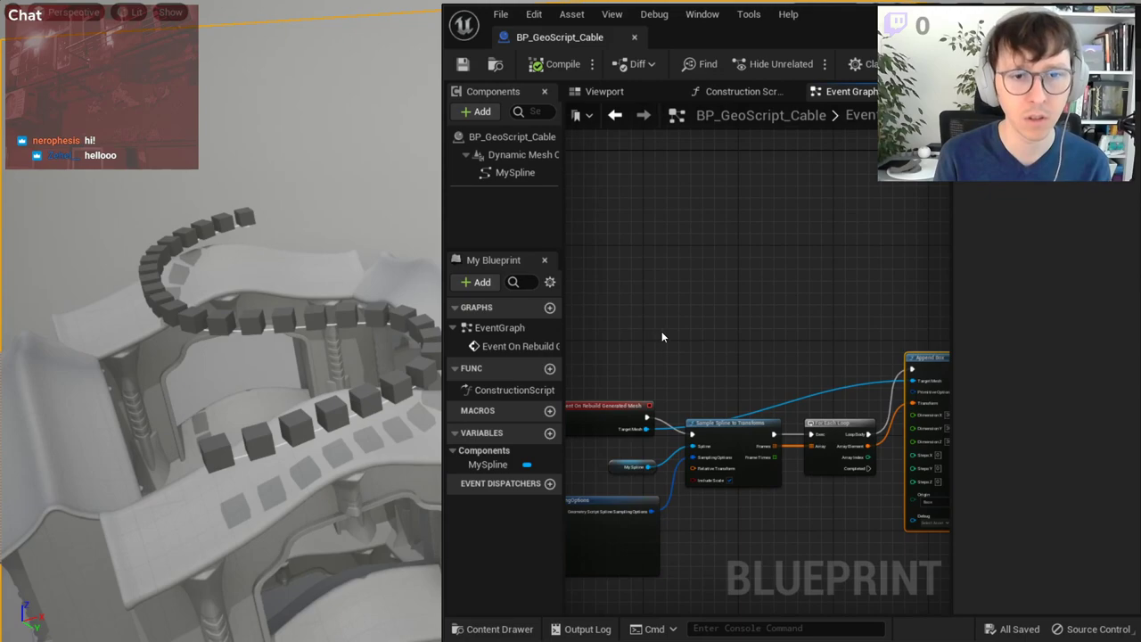
pyautogui.moveTo(661, 331); pyautogui.dragTo(682, 223, button='right')
pyautogui.moveTo(879, 301); pyautogui.dragTo(660, 402)
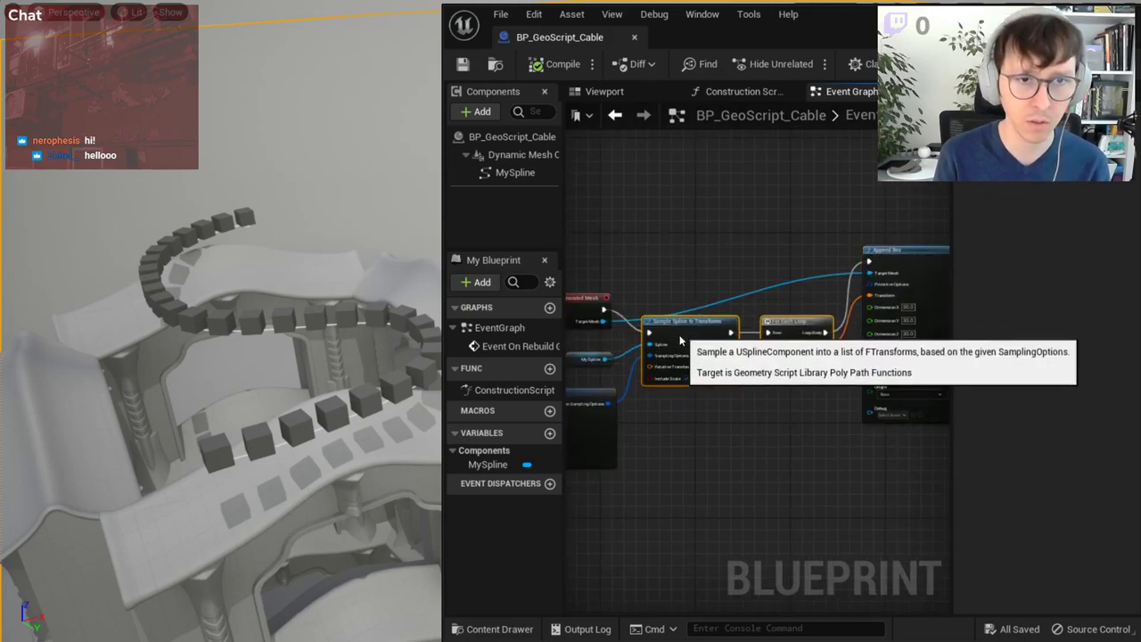
pyautogui.moveTo(686, 326); pyautogui.dragTo(685, 361)
pyautogui.moveTo(904, 248); pyautogui.dragTo(910, 301)
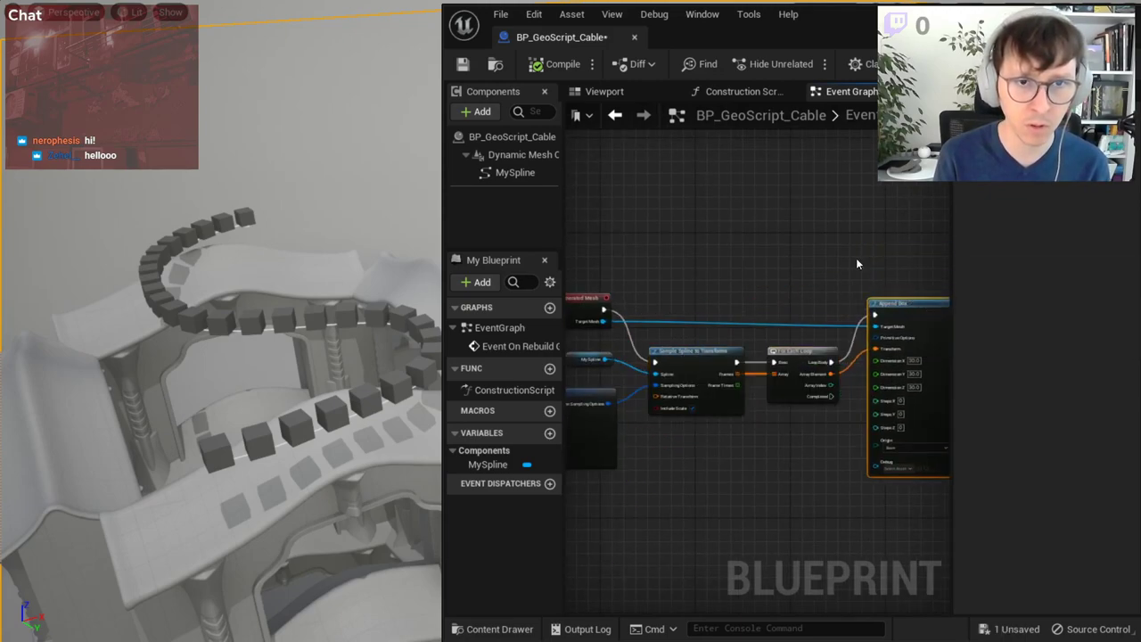
# - Drag a second MySpline reference into the Event Graph
pyautogui.moveTo(797, 235); pyautogui.dragTo(778, 329, button='right')
pyautogui.scroll(2, 685, 296)
pyautogui.moveTo(685, 296); pyautogui.dragTo(618, 292, button='right')
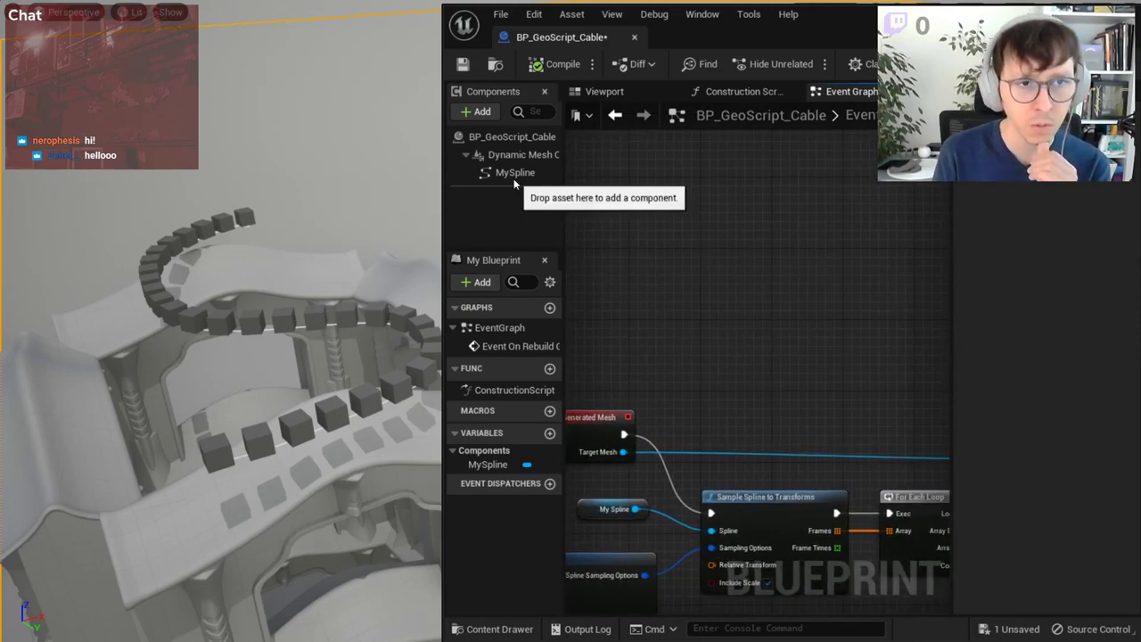
pyautogui.moveTo(513, 176)
pyautogui.mouseDown()
pyautogui.moveTo(614, 259)
pyautogui.moveTo(724, 301)
pyautogui.mouseUp()
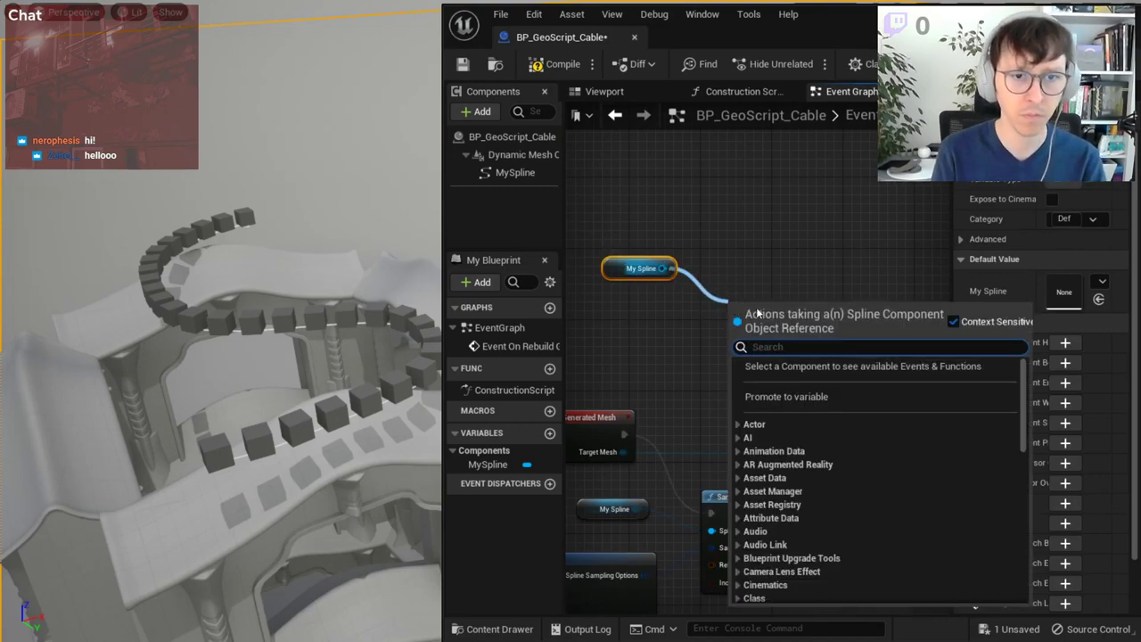
pyautogui.scroll(-3, 851, 463)
pyautogui.scroll(-5, 847, 454)
pyautogui.scroll(-3, 847, 454)
pyautogui.scroll(-3, 846, 448)
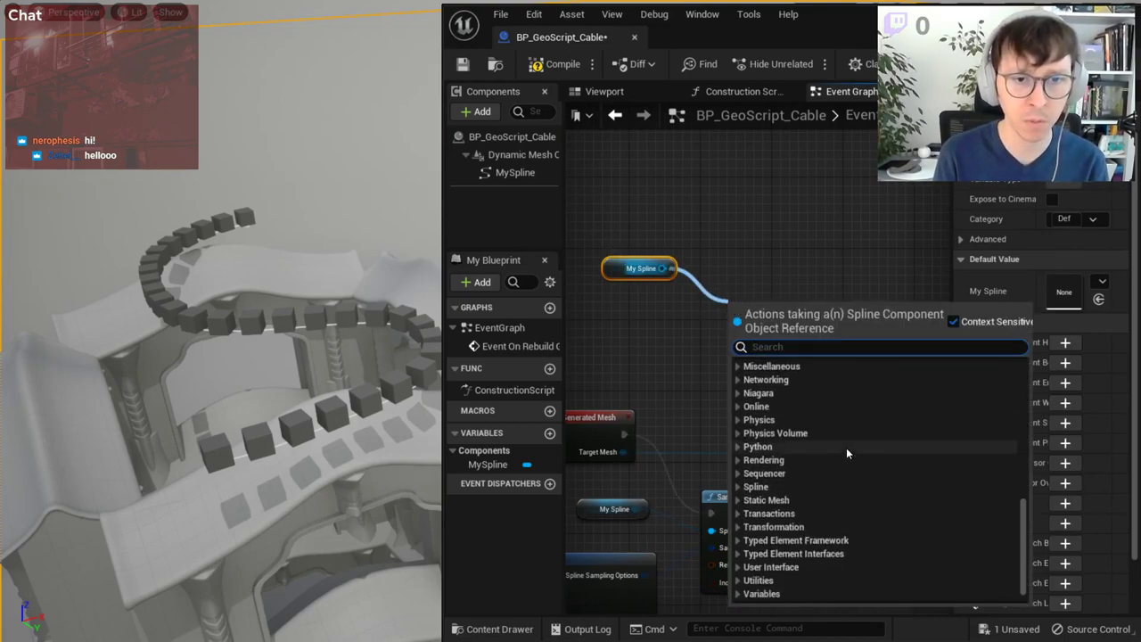
pyautogui.click(744, 487)
pyautogui.scroll(-3, 811, 458)
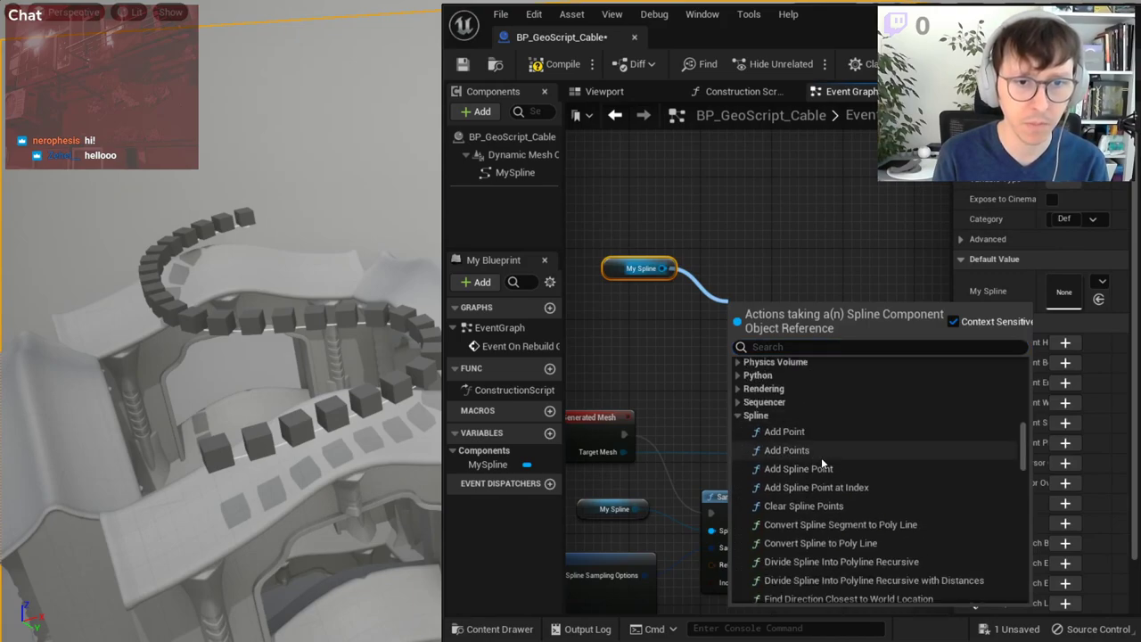
pyautogui.scroll(-3, 855, 438)
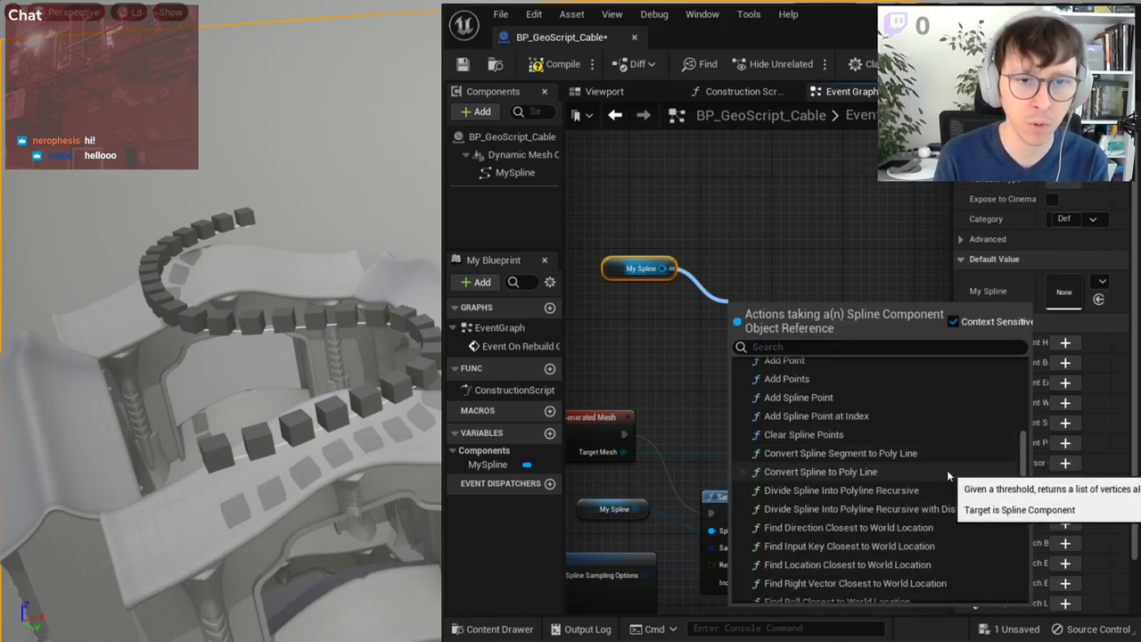
pyautogui.scroll(-2, 947, 469)
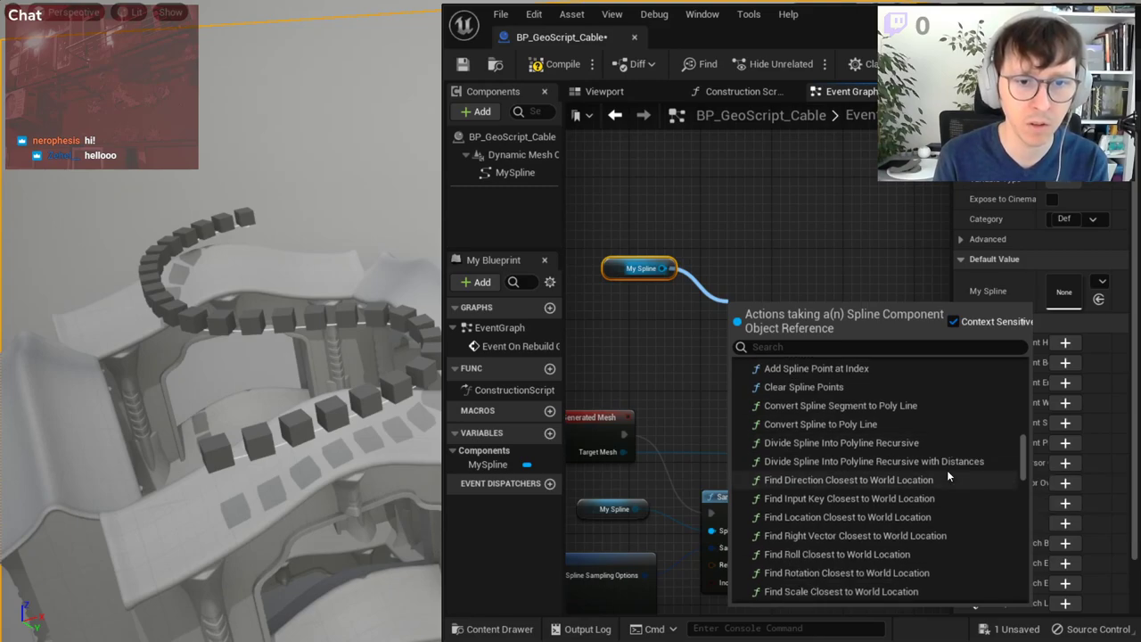
pyautogui.scroll(-3, 947, 470)
pyautogui.scroll(-3, 947, 470)
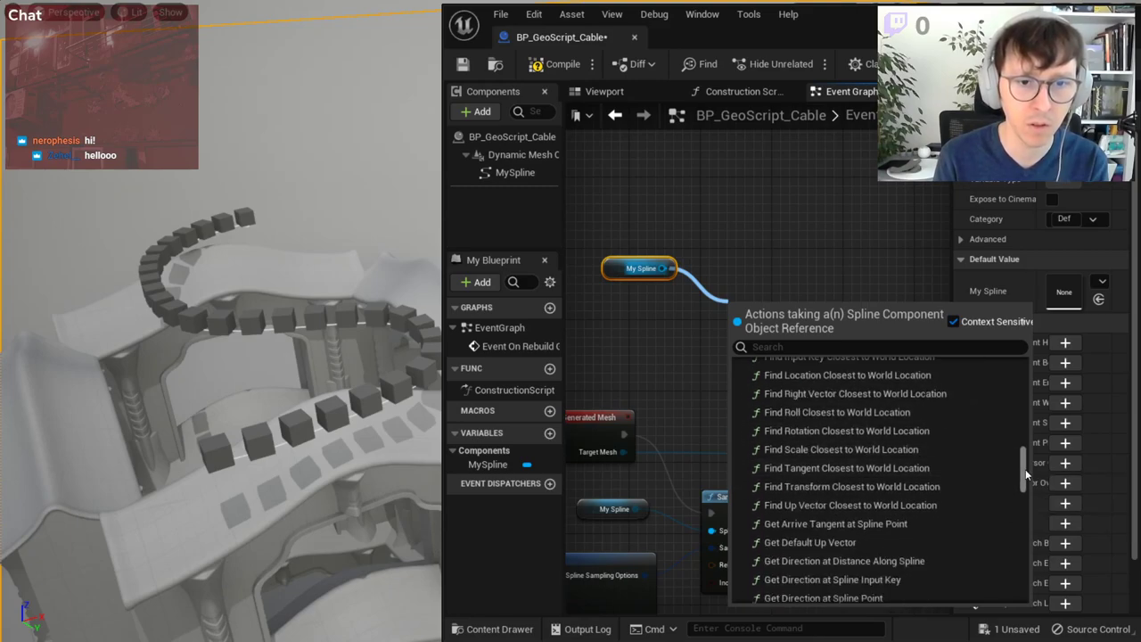
pyautogui.moveTo(1025, 468); pyautogui.dragTo(1026, 447)
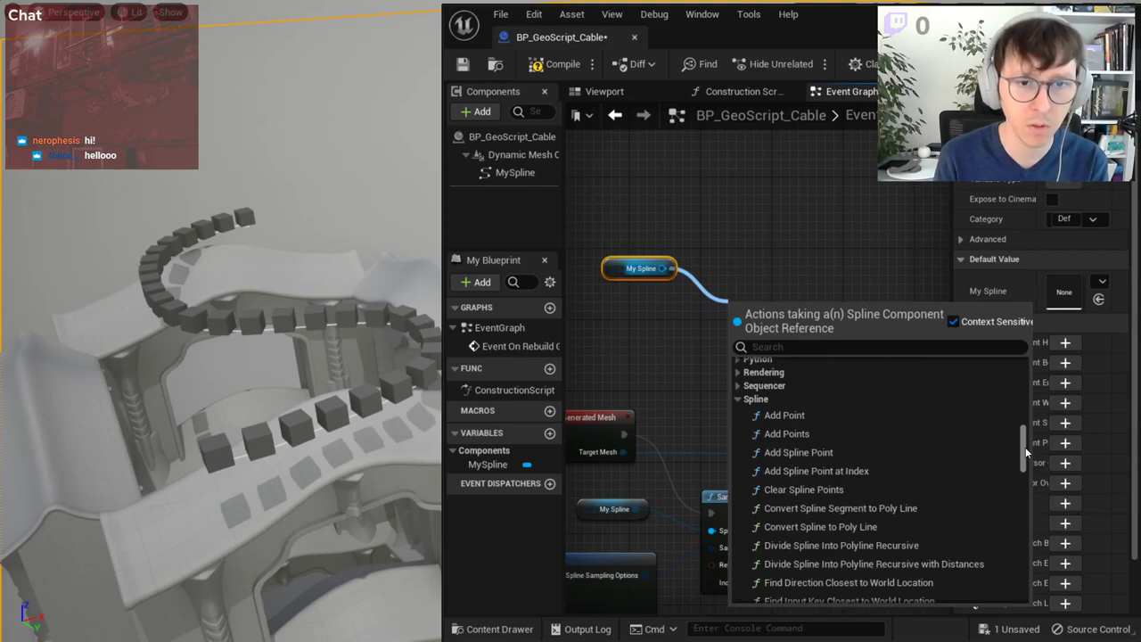
pyautogui.moveTo(1025, 447)
pyautogui.mouseDown()
pyautogui.moveTo(1031, 540)
pyautogui.moveTo(1050, 571)
pyautogui.mouseUp()
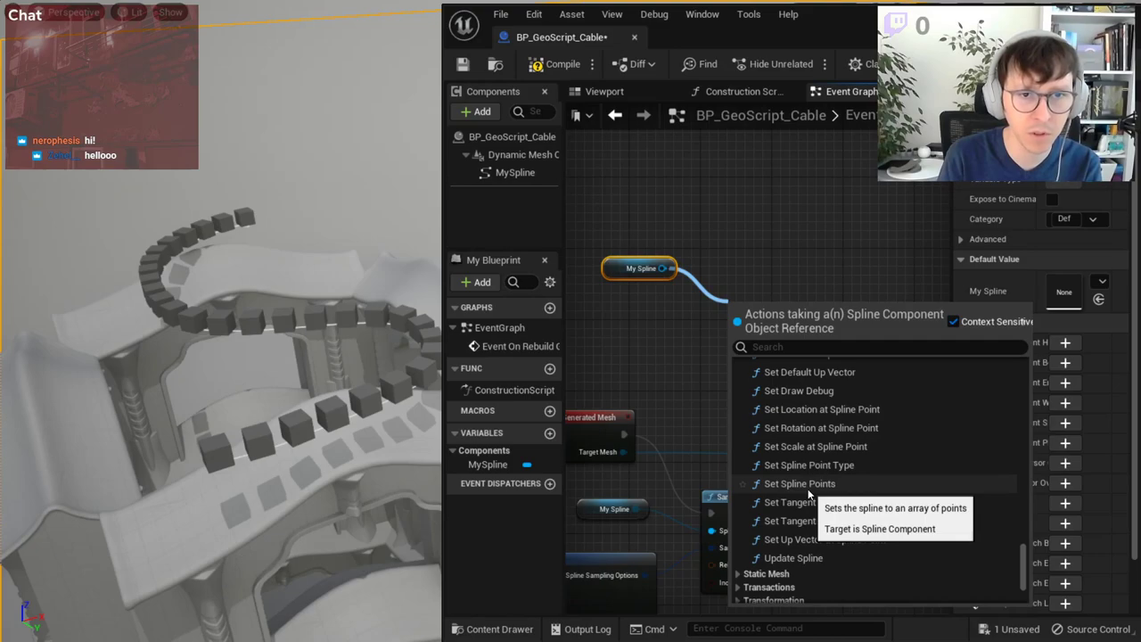
pyautogui.click(745, 207)
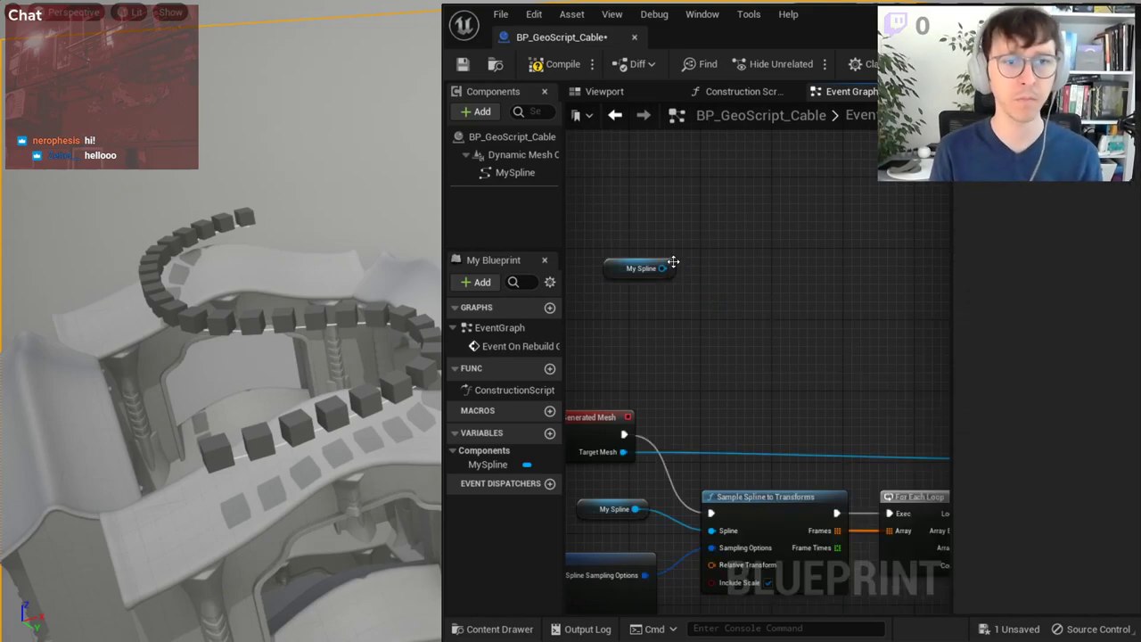
pyautogui.moveTo(662, 267); pyautogui.dragTo(715, 273)
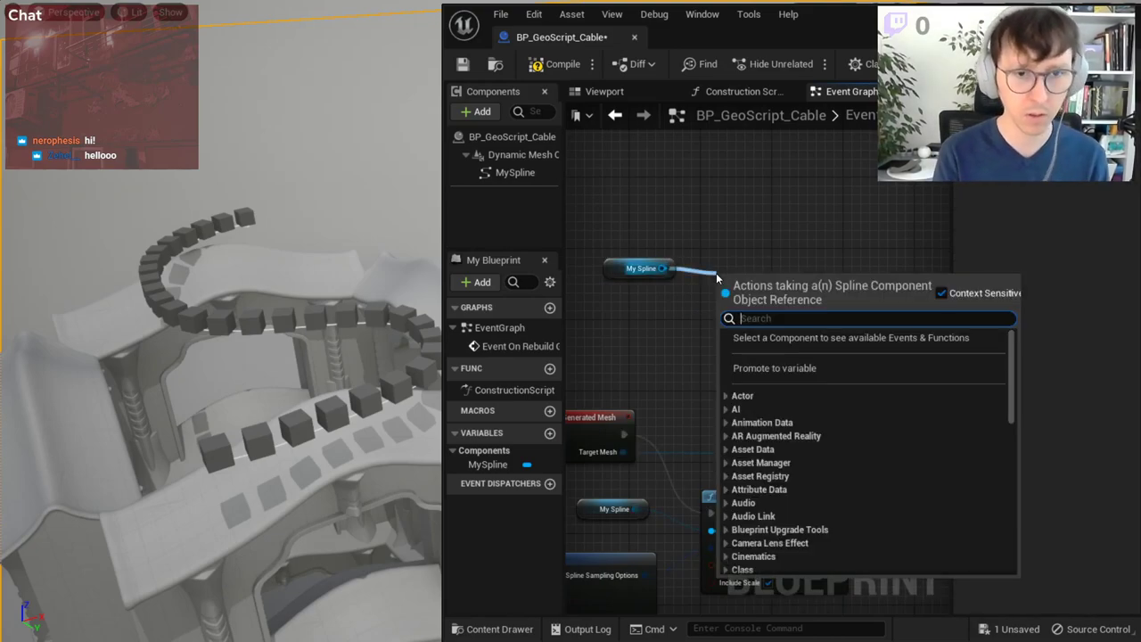
pyautogui.click(817, 171)
pyautogui.moveTo(794, 406); pyautogui.dragTo(869, 348, button='right')
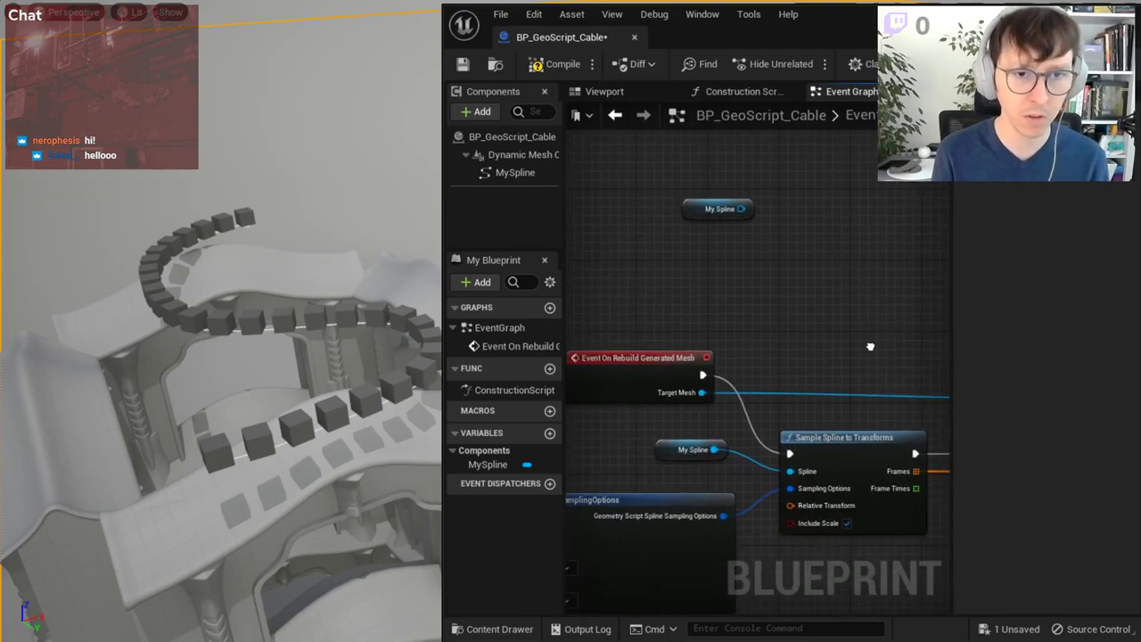
pyautogui.click(814, 437)
pyautogui.moveTo(814, 437); pyautogui.dragTo(753, 439, button='right')
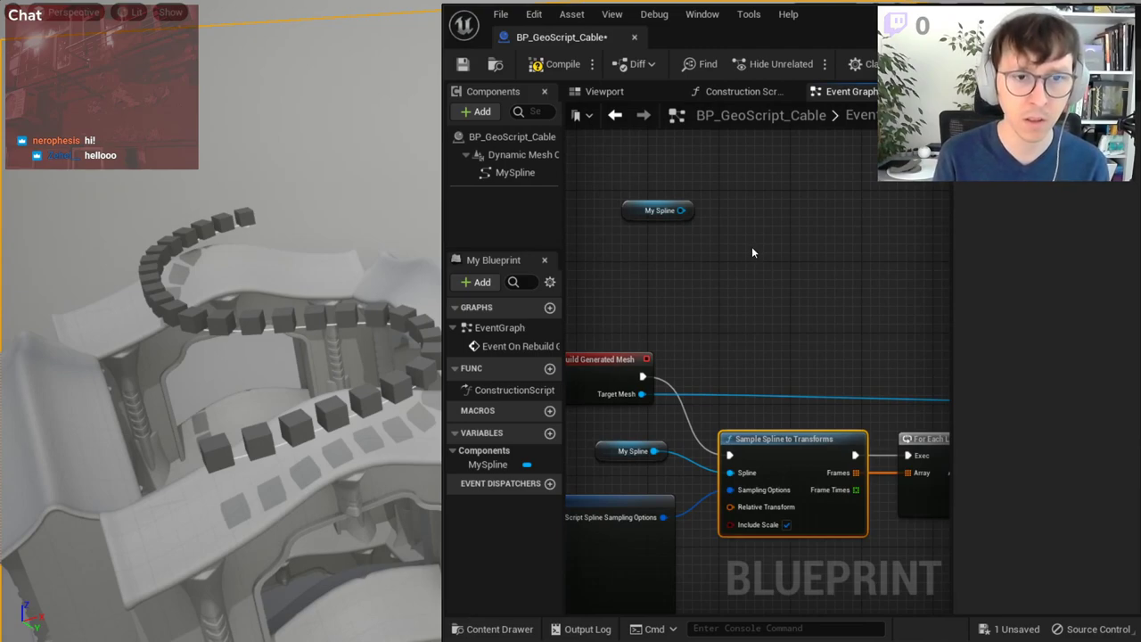
pyautogui.moveTo(750, 251)
pyautogui.mouseDown(button='right')
pyautogui.moveTo(613, 248)
pyautogui.moveTo(768, 305)
pyautogui.mouseUp(button='right')
pyautogui.scroll(-2, 613, 248)
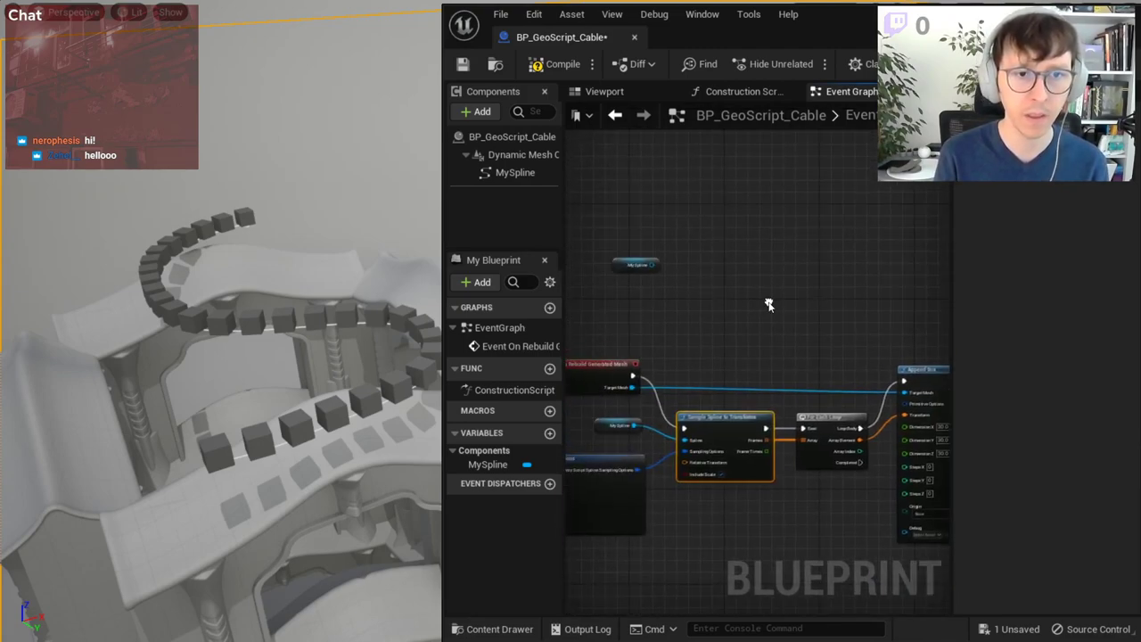
# - Widen the Blueprint editor beside the level view and frame the loop nodes
pyautogui.moveTo(443, 374); pyautogui.dragTo(300, 376)
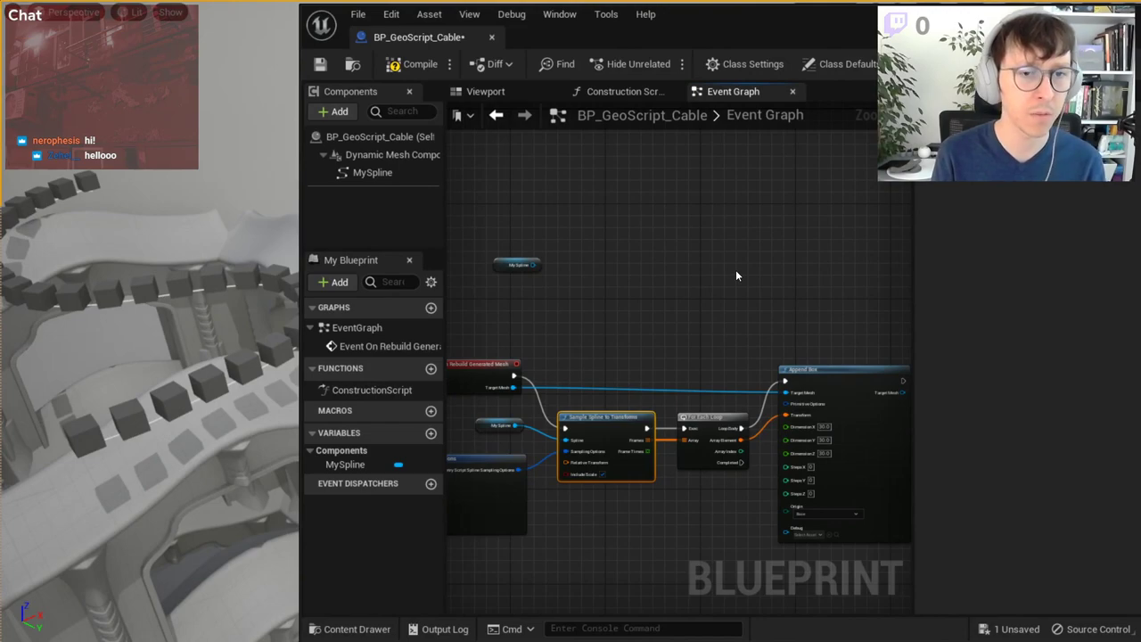
pyautogui.scroll(1, 735, 276)
pyautogui.moveTo(733, 267)
pyautogui.mouseDown(button='right')
pyautogui.moveTo(798, 243)
pyautogui.moveTo(683, 236)
pyautogui.mouseUp(button='right')
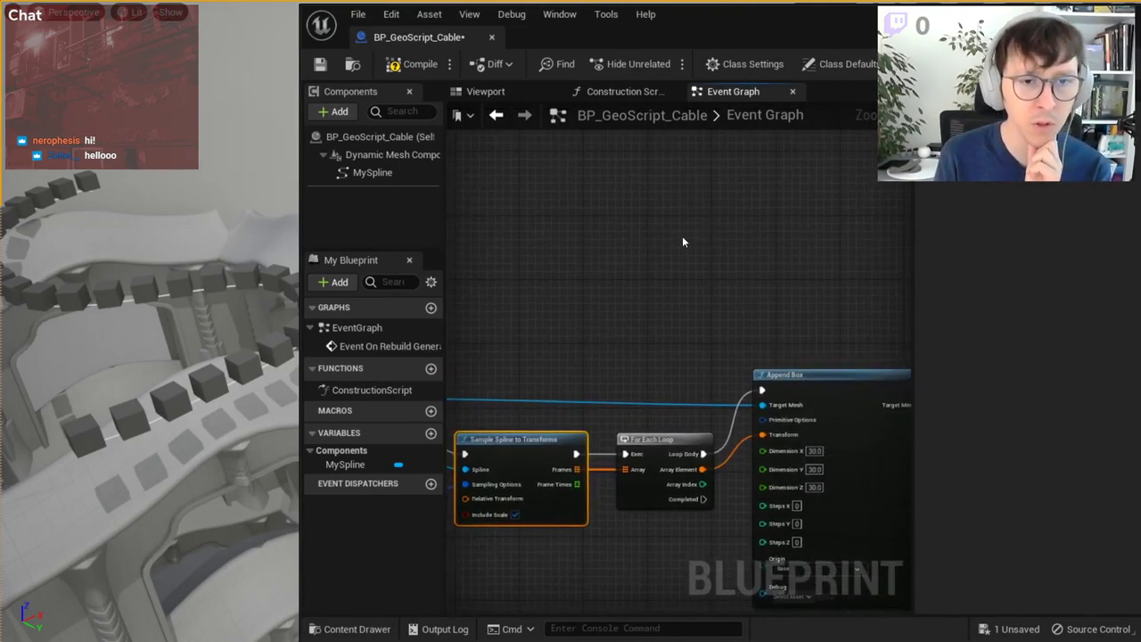
pyautogui.scroll(-2, 682, 239)
pyautogui.scroll(3, 740, 321)
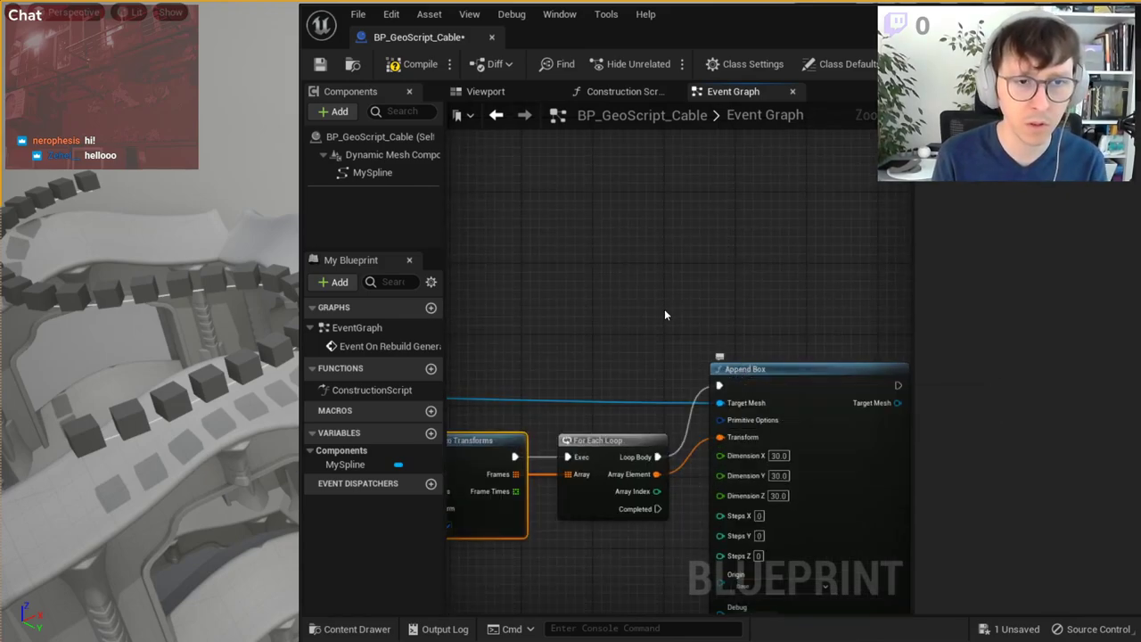
pyautogui.scroll(-2, 667, 313)
pyautogui.scroll(1, 745, 298)
pyautogui.scroll(2, 779, 328)
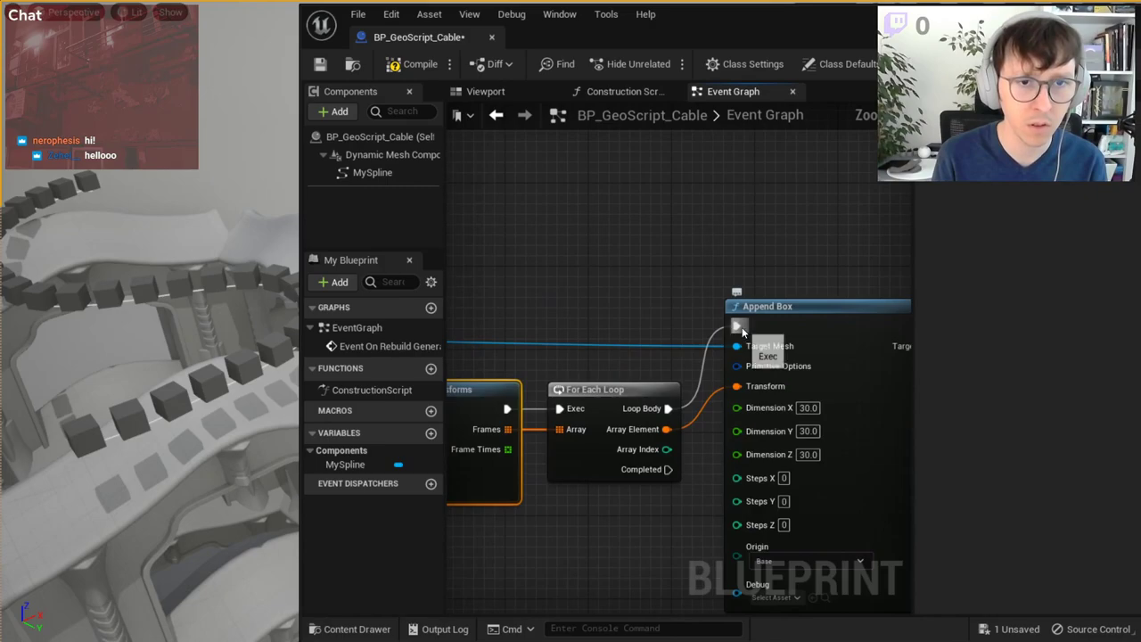
pyautogui.scroll(-1, 682, 322)
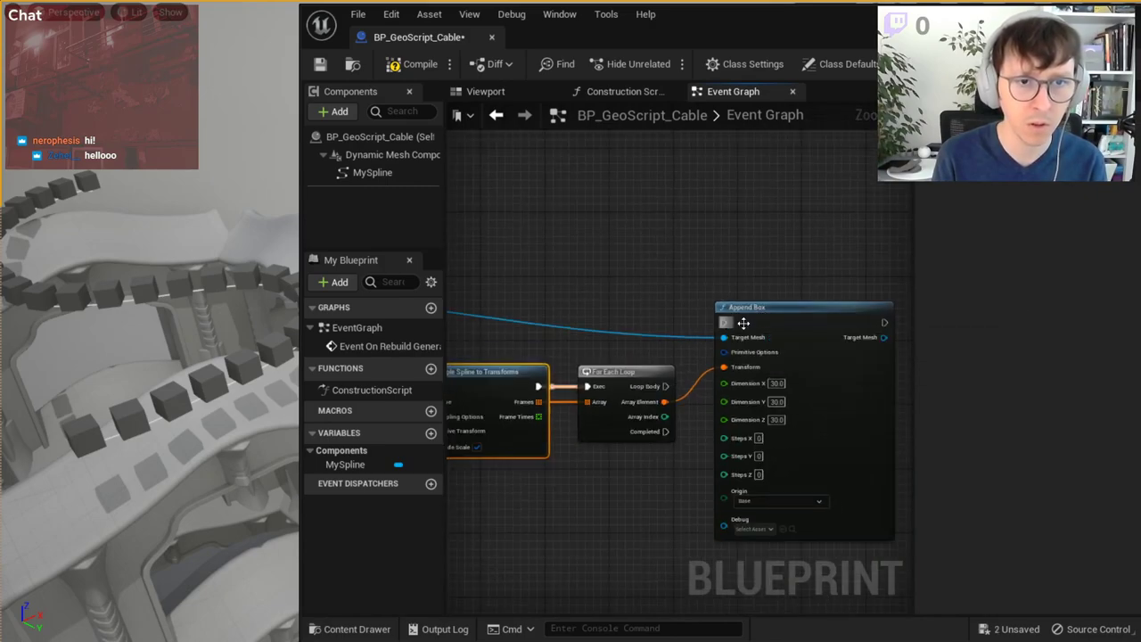
pyautogui.moveTo(784, 352)
pyautogui.mouseDown(button='right')
pyautogui.moveTo(760, 282)
pyautogui.moveTo(430, 359)
pyautogui.mouseUp(button='right')
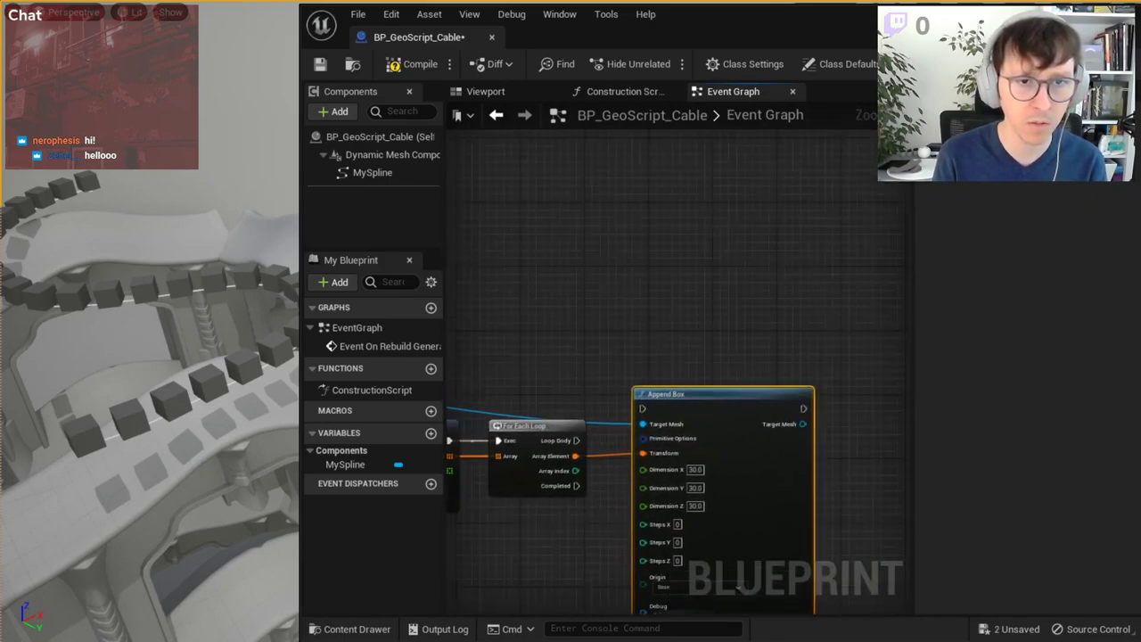
# - Place For Each Loop above Append Box and marquee-select both nodes
pyautogui.moveTo(563, 426); pyautogui.dragTo(568, 306)
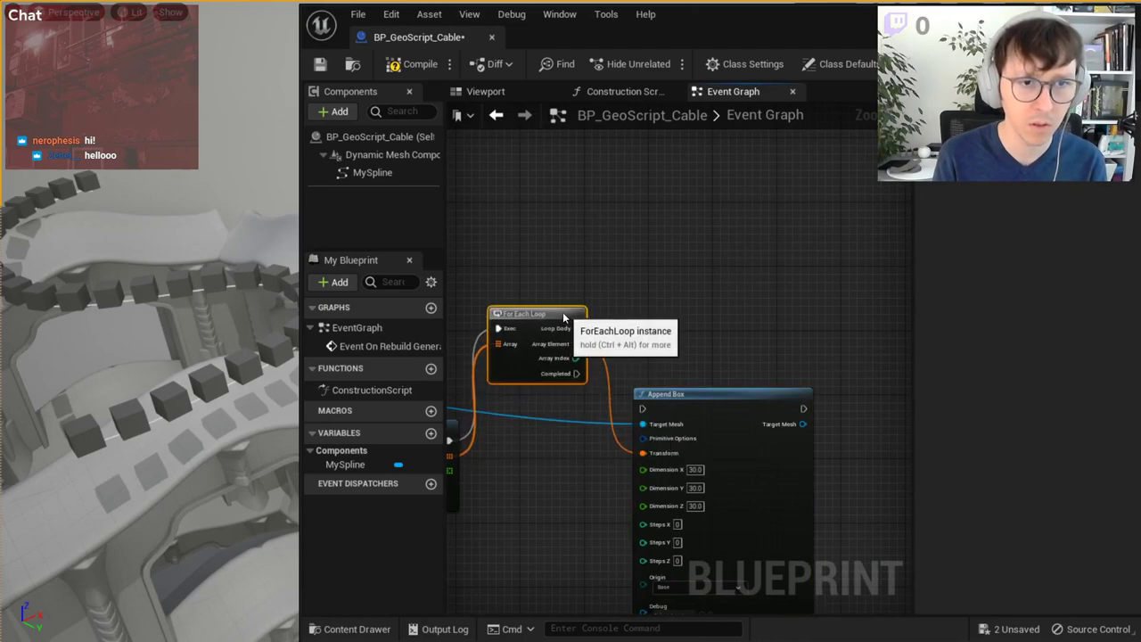
pyautogui.moveTo(680, 399); pyautogui.dragTo(688, 465)
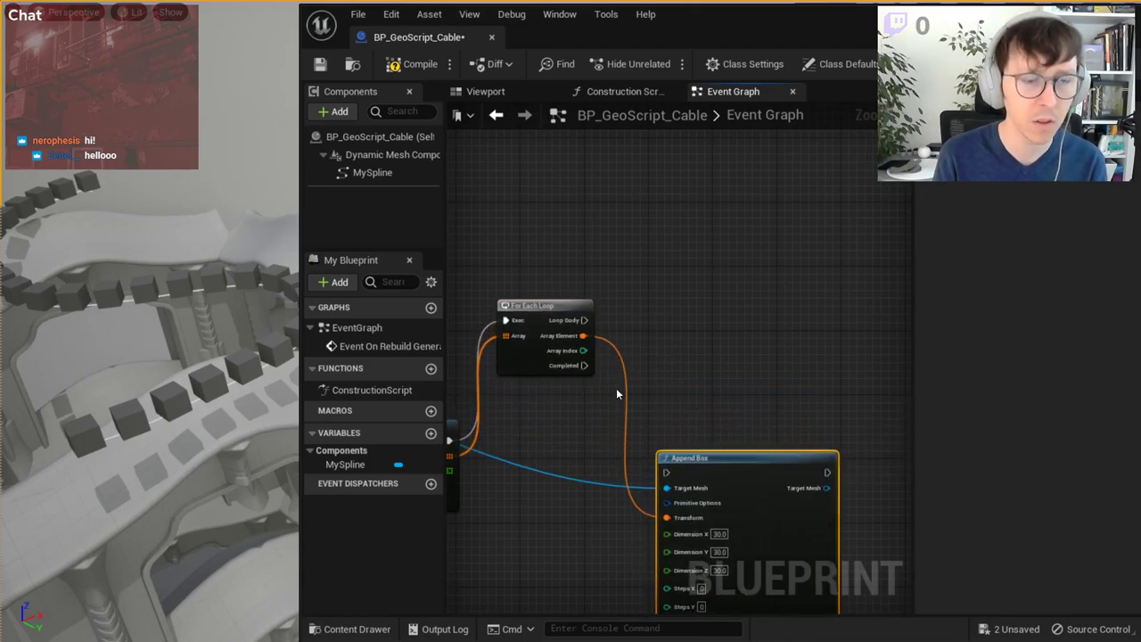
pyautogui.moveTo(628, 372); pyautogui.dragTo(737, 393, button='right')
pyautogui.click(676, 328)
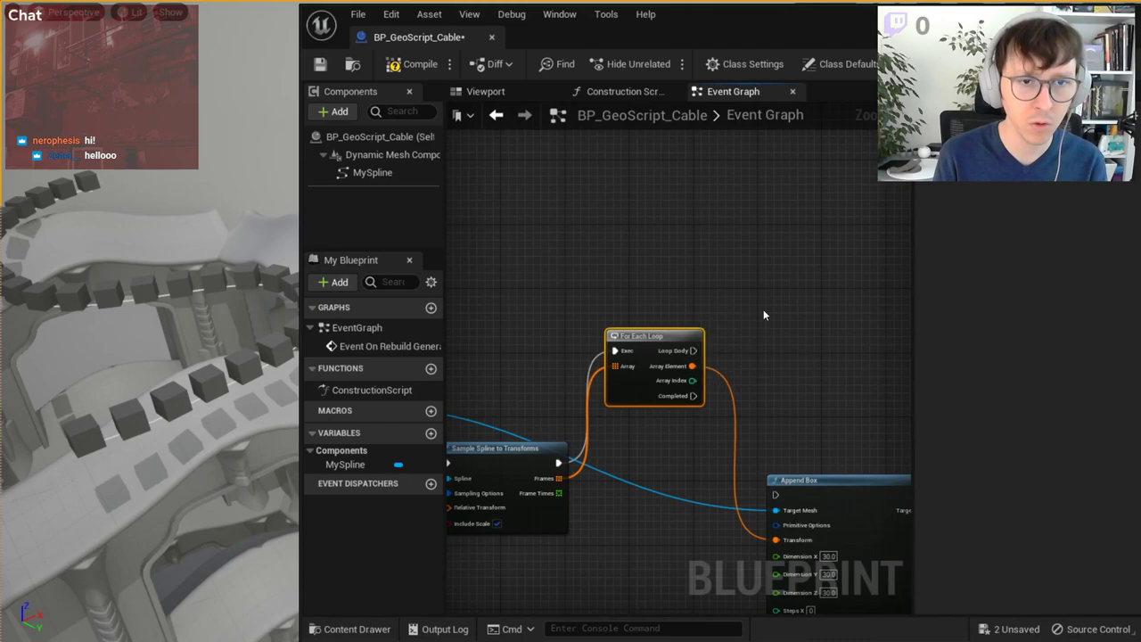
pyautogui.moveTo(763, 310); pyautogui.dragTo(654, 322, button='right')
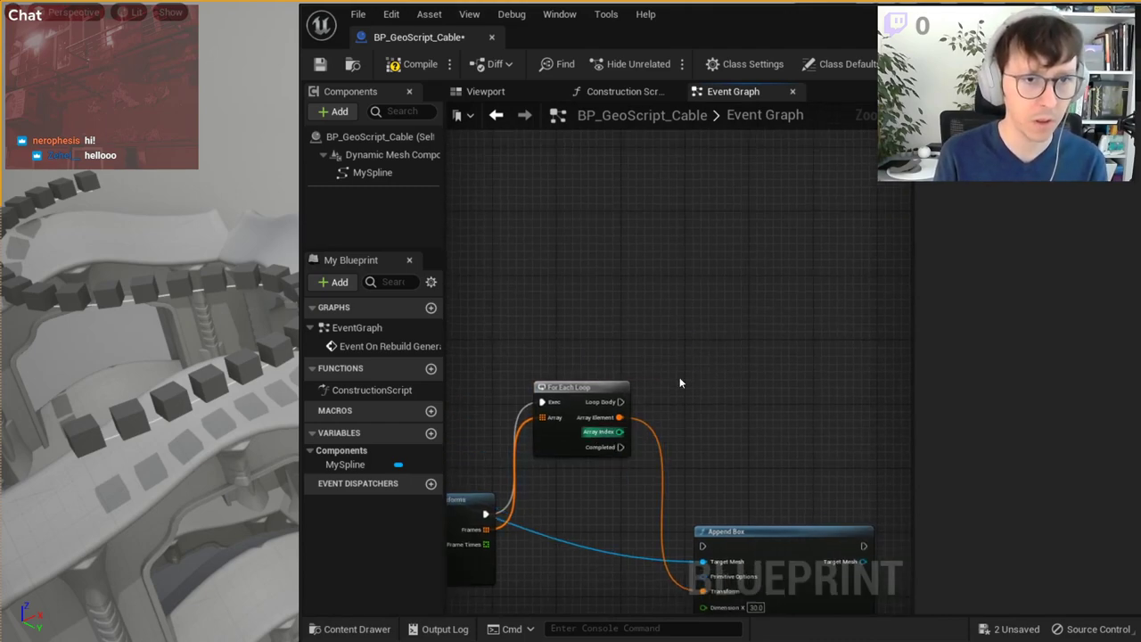
pyautogui.moveTo(776, 344); pyautogui.dragTo(796, 263, button='right')
pyautogui.moveTo(827, 217); pyautogui.dragTo(642, 472)
# - Delete the For Each Loop and Append Box nodes, leaving the sampling nodes
pyautogui.press('Delete')
pyautogui.moveTo(593, 424); pyautogui.dragTo(744, 370, button='right')
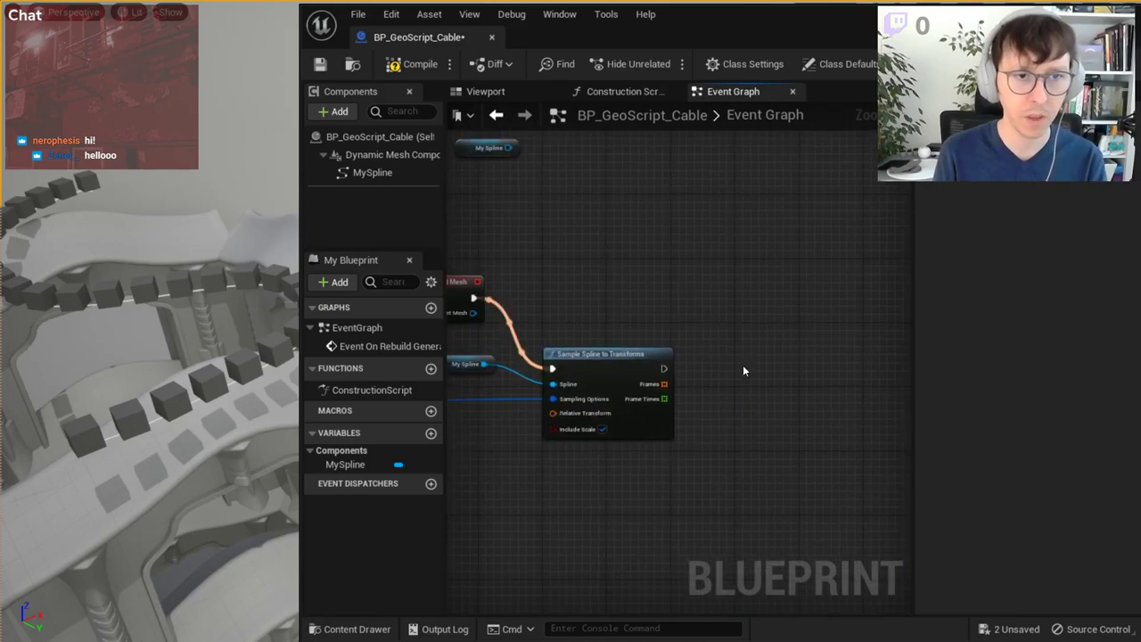
pyautogui.scroll(2, 660, 379)
pyautogui.rightClick(664, 383)
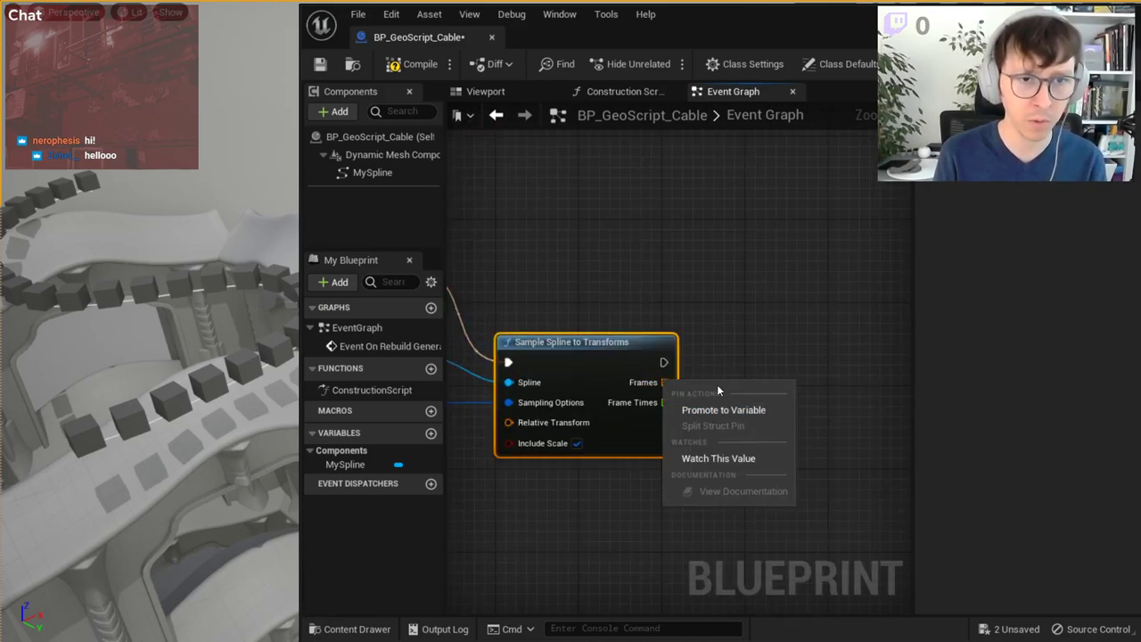
pyautogui.scroll(-2, 767, 344)
pyautogui.scroll(-1, 762, 384)
pyautogui.moveTo(839, 521); pyautogui.dragTo(624, 374)
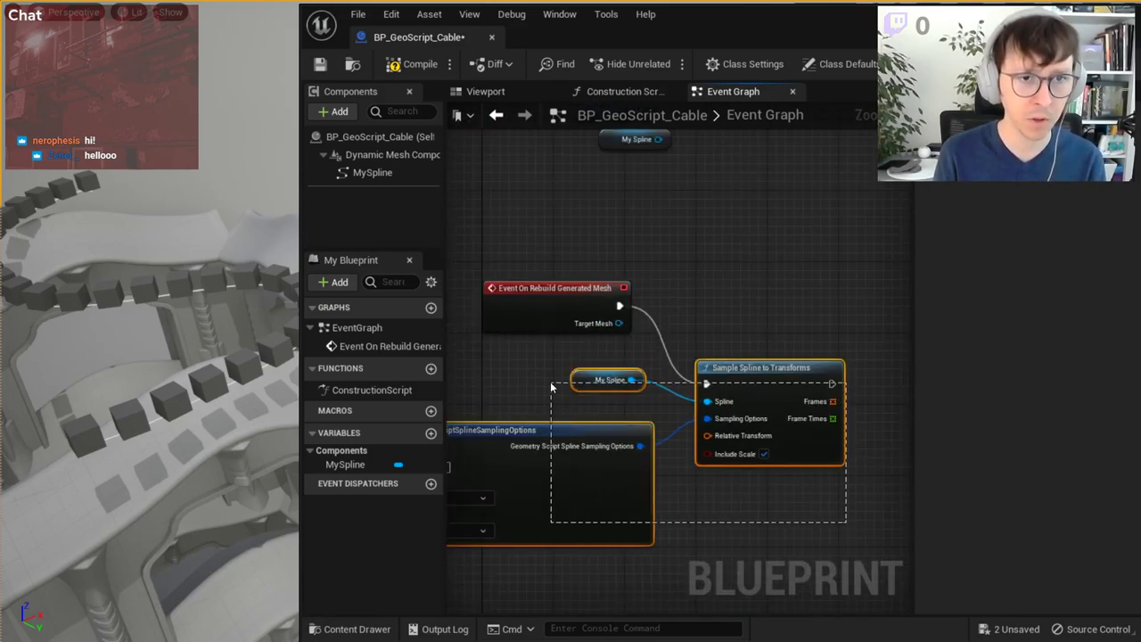
pyautogui.rightClick(757, 373)
pyautogui.click(784, 330)
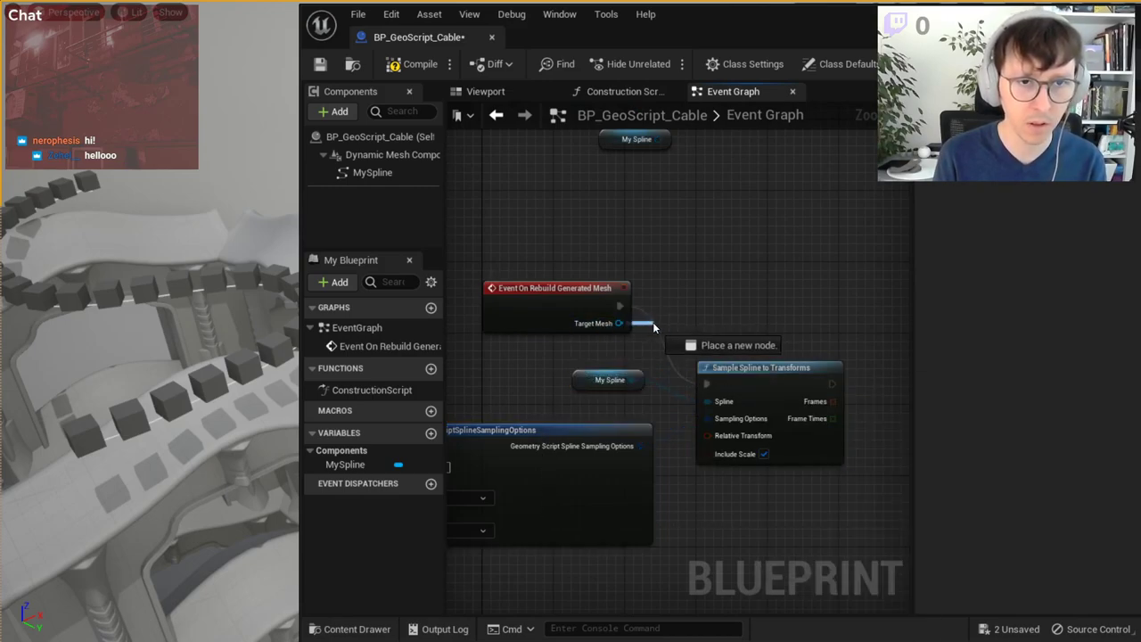
# - Add a reroute on the Target Mesh wire and collapse My Spline and sampling nodes into a function
pyautogui.moveTo(620, 323); pyautogui.dragTo(731, 314)
pyautogui.write('rer')
pyautogui.press('Return')
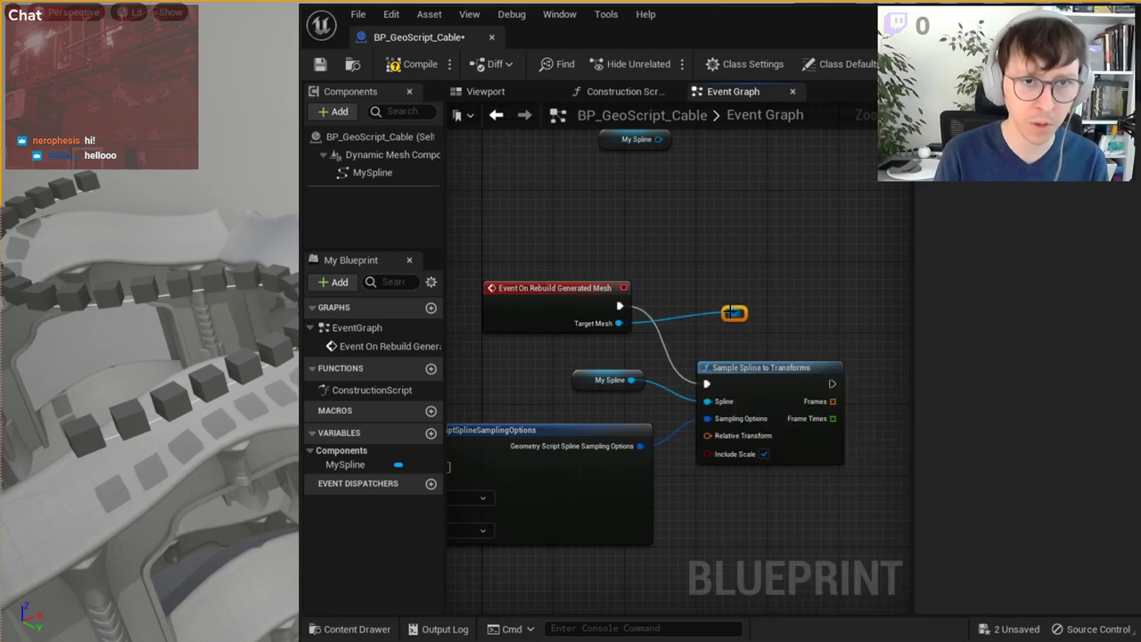
pyautogui.moveTo(836, 278); pyautogui.dragTo(699, 478)
pyautogui.moveTo(547, 375); pyautogui.dragTo(700, 516)
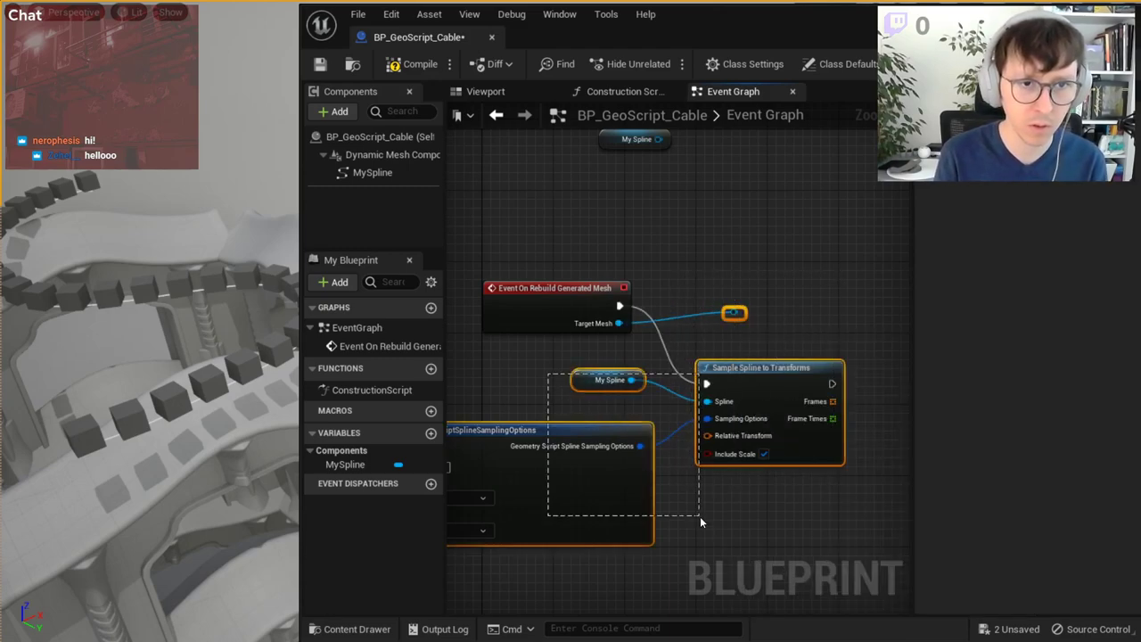
pyautogui.rightClick(785, 380)
pyautogui.click(869, 578)
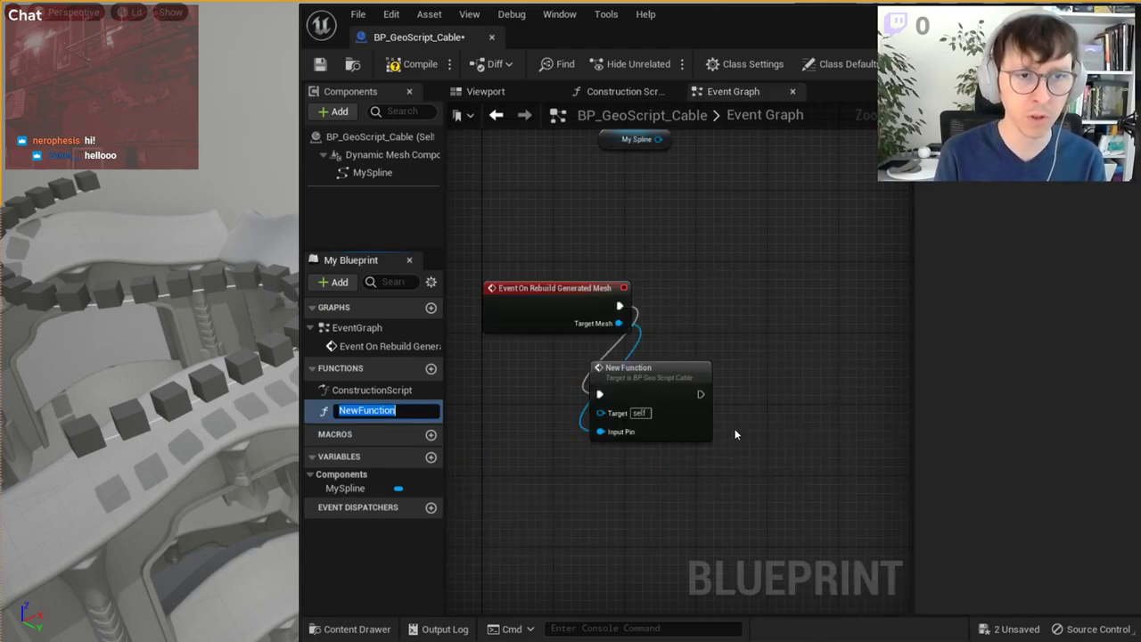
pyautogui.moveTo(708, 401); pyautogui.dragTo(778, 321)
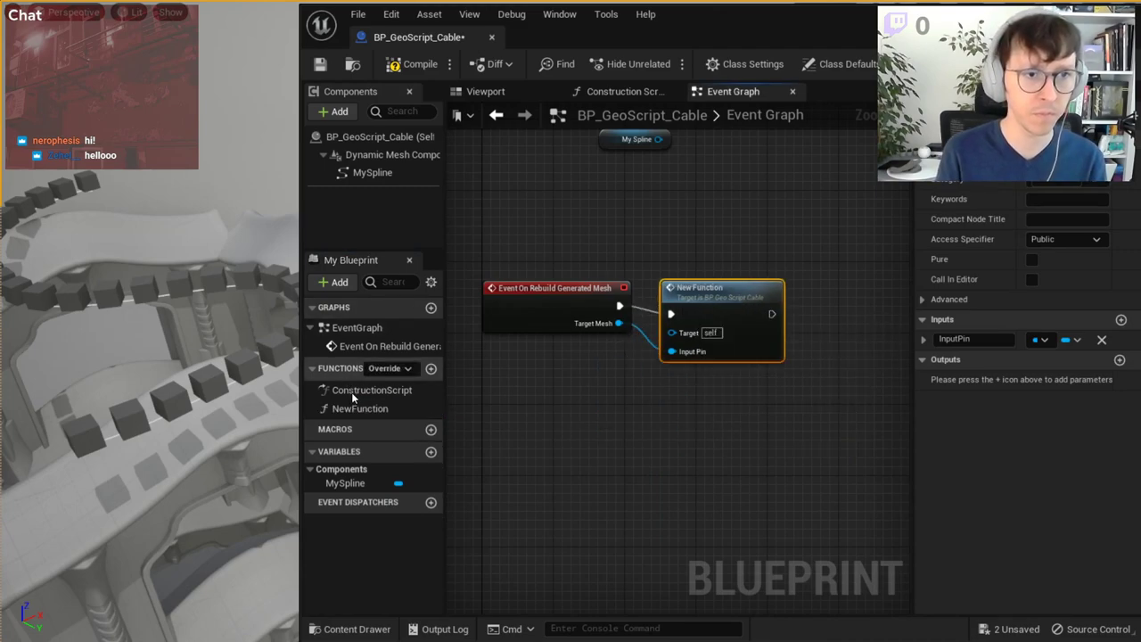
# - Rename the new function to ResampleAndProjectSpline
pyautogui.press('F2')
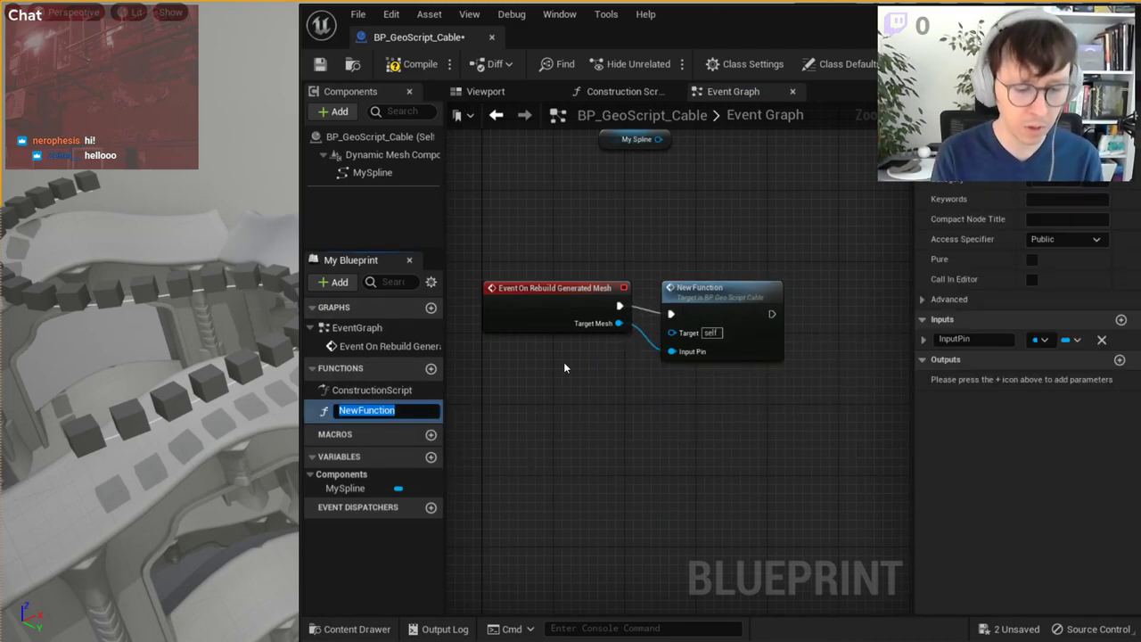
pyautogui.write('Resample')
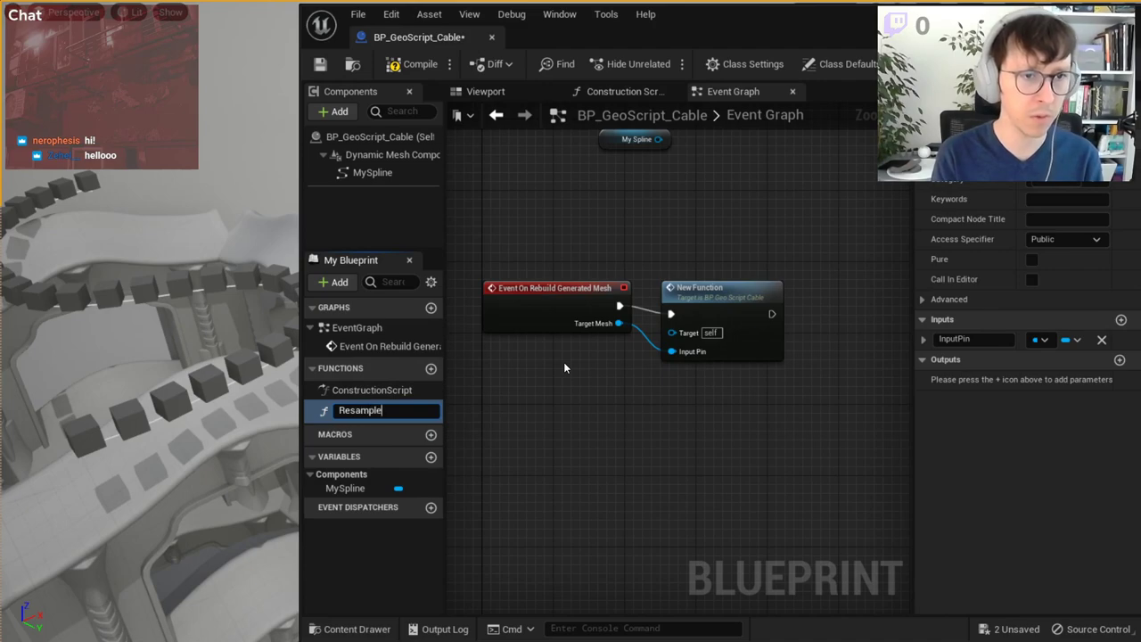
pyautogui.write('AndProject')
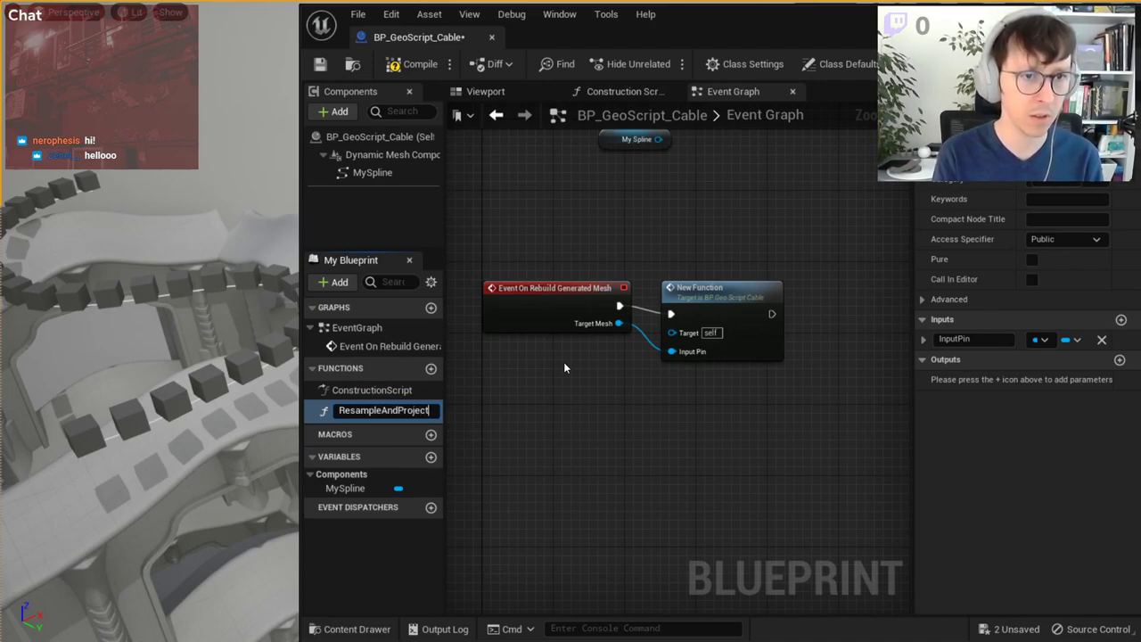
pyautogui.write('Spline')
pyautogui.press('Return')
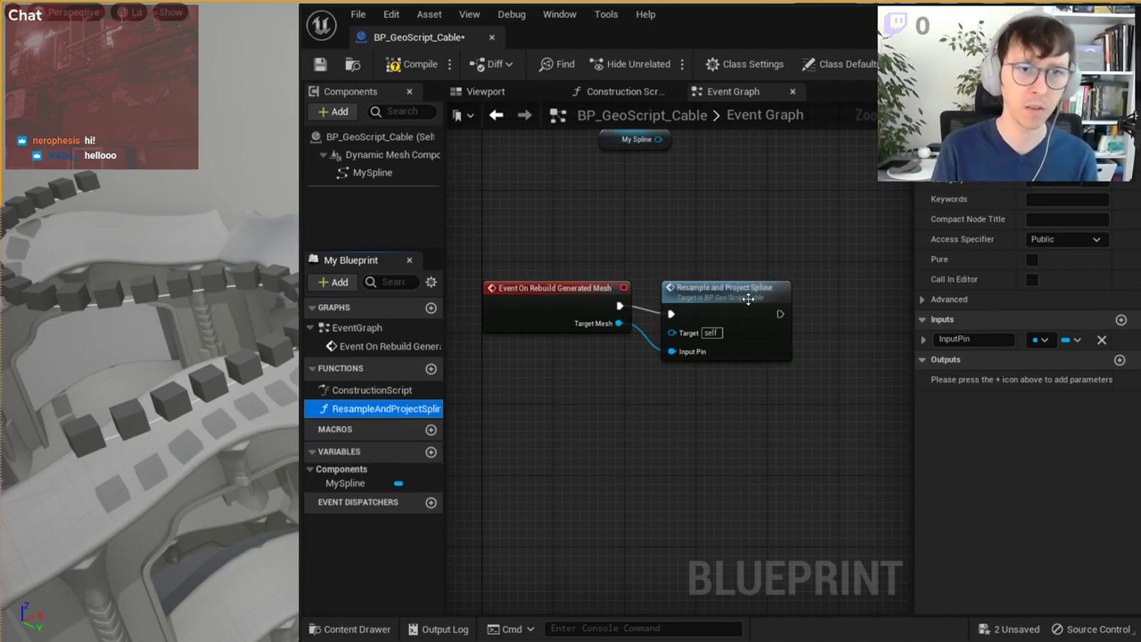
# - Inside ResampleAndProjectSpline, rename the function input to TargetMesh
pyautogui.doubleClick(748, 300)
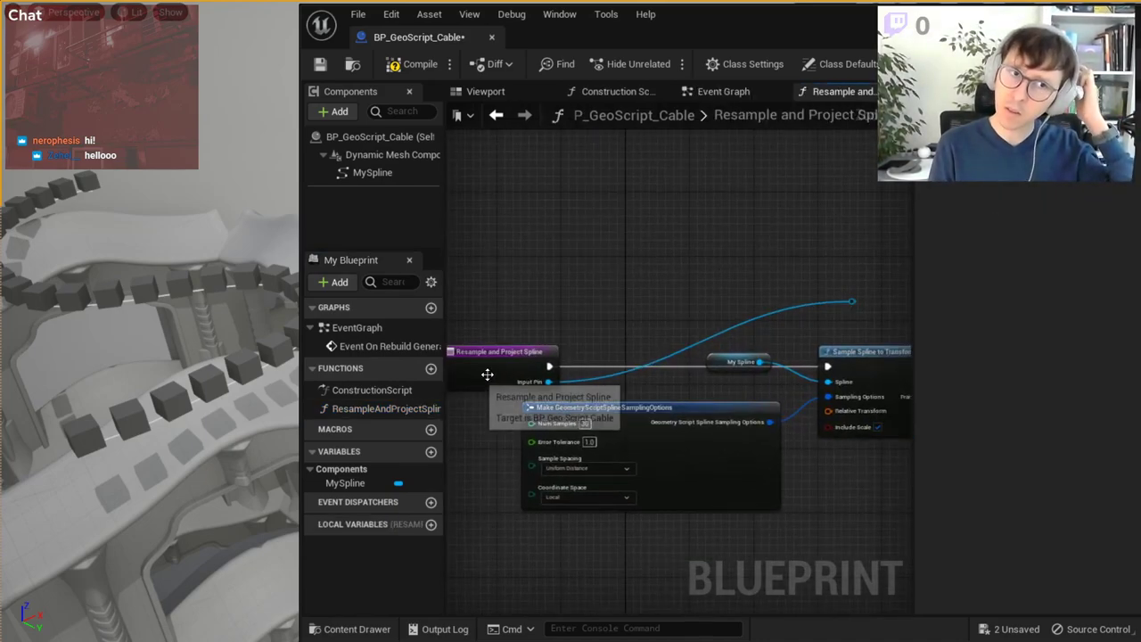
pyautogui.moveTo(545, 354); pyautogui.dragTo(548, 305)
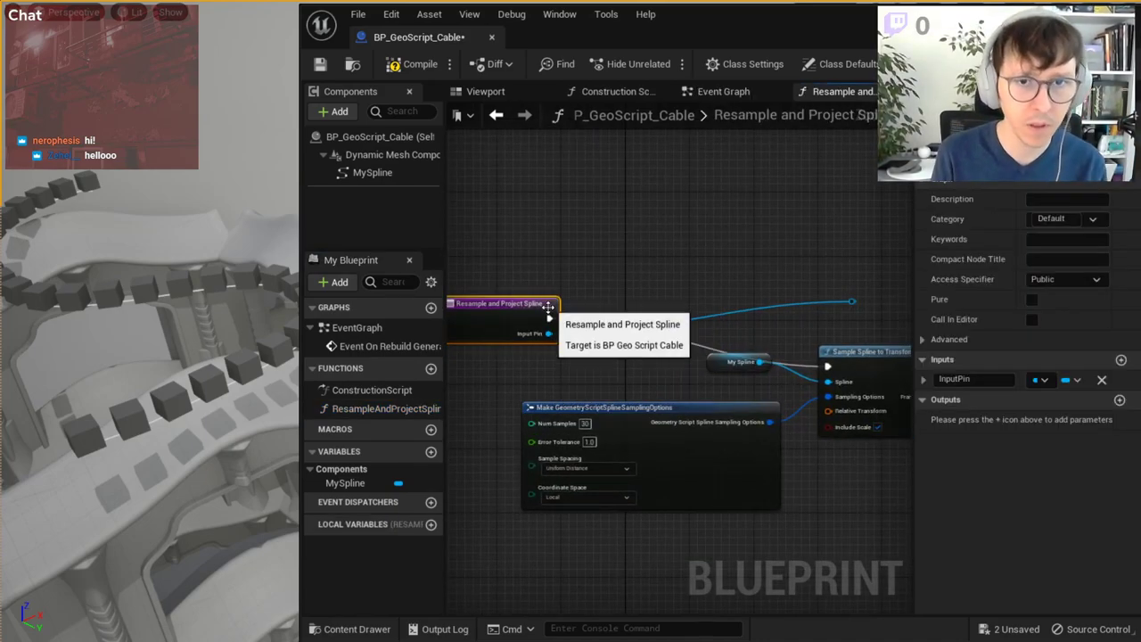
pyautogui.click(956, 379)
pyautogui.write('TargetMesh')
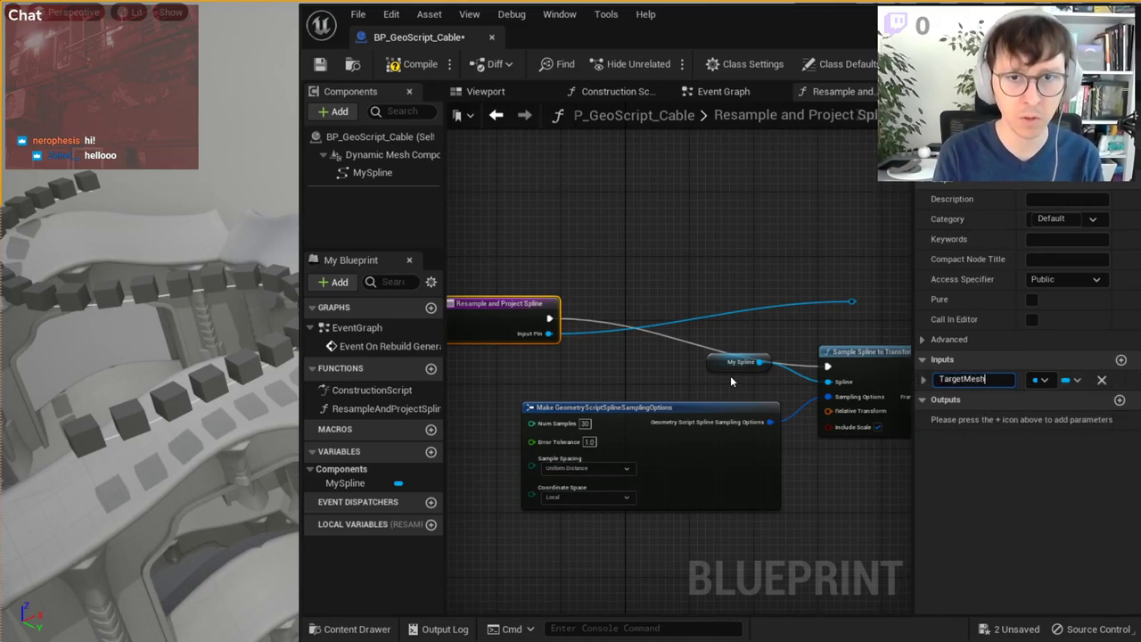
pyautogui.press('Return')
# - Expose the sampling options' Num Samples pin as a function input, then compile and save
pyautogui.moveTo(796, 340); pyautogui.dragTo(725, 318, button='right')
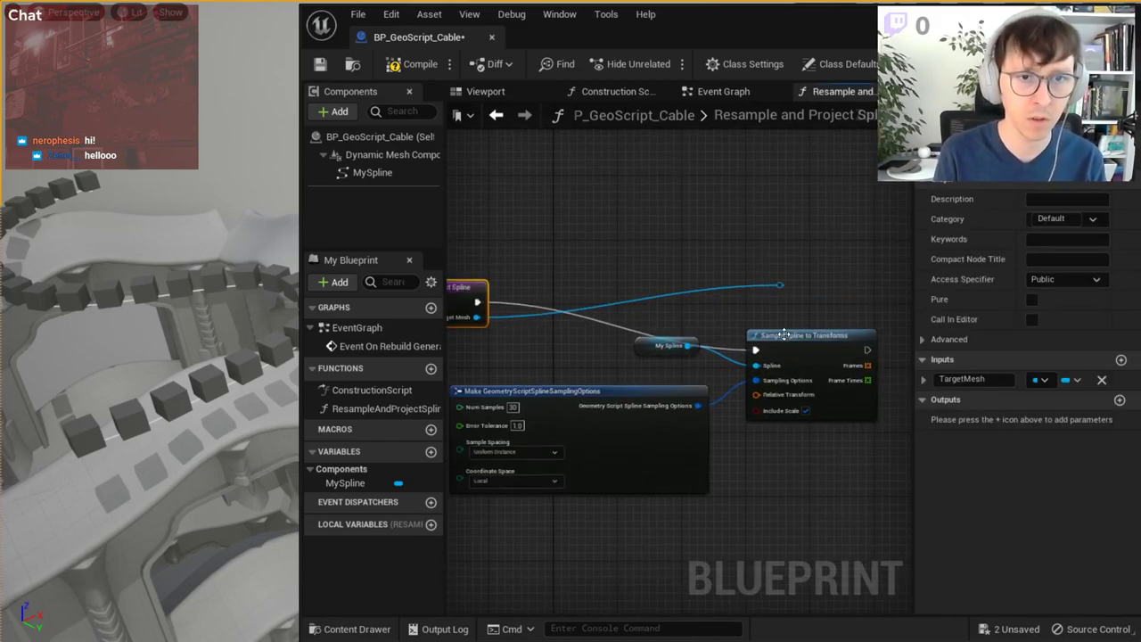
pyautogui.moveTo(792, 290)
pyautogui.mouseDown(button='right')
pyautogui.moveTo(642, 314)
pyautogui.moveTo(641, 396)
pyautogui.mouseUp(button='right')
pyautogui.scroll(1, 609, 319)
pyautogui.scroll(1, 609, 319)
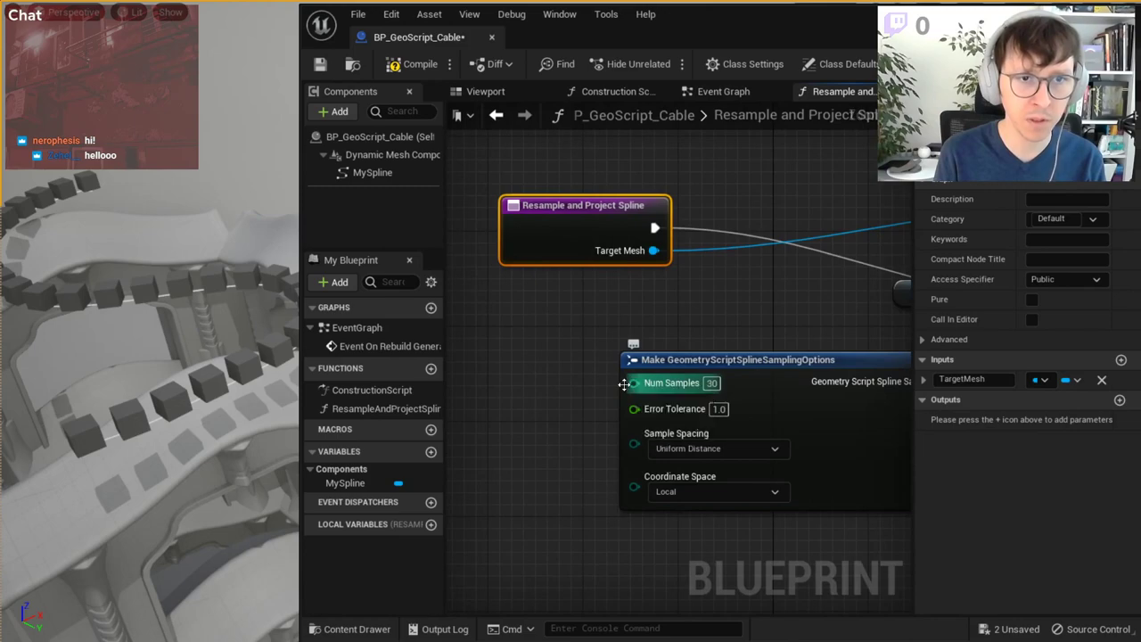
pyautogui.rightClick(633, 383)
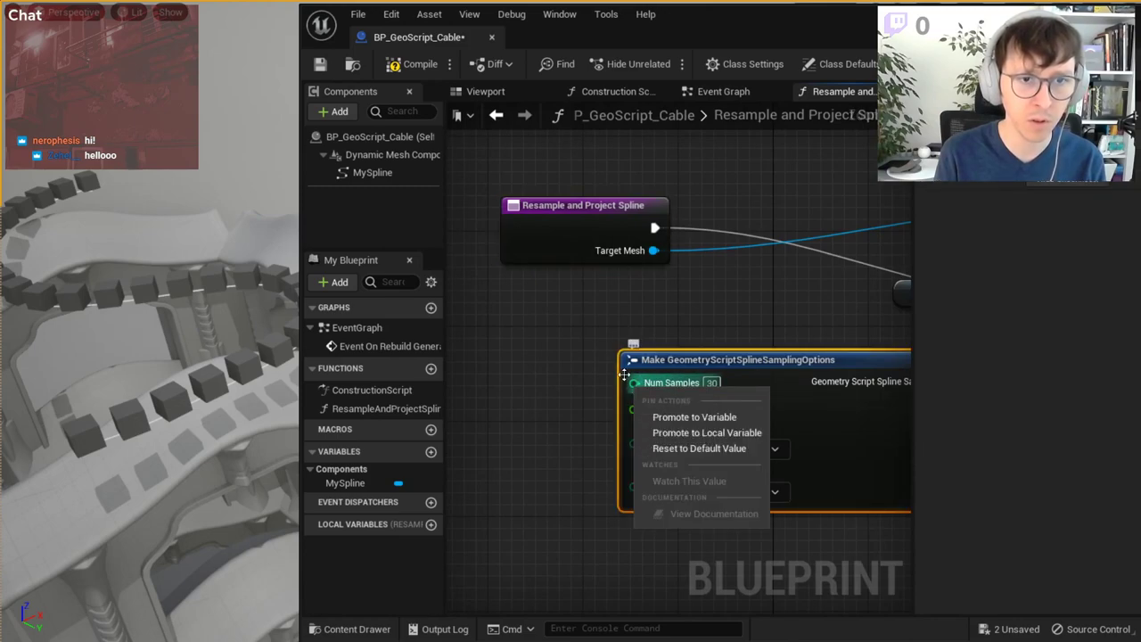
pyautogui.click(634, 382)
pyautogui.moveTo(634, 382)
pyautogui.mouseDown()
pyautogui.moveTo(641, 265)
pyautogui.moveTo(669, 258)
pyautogui.mouseUp()
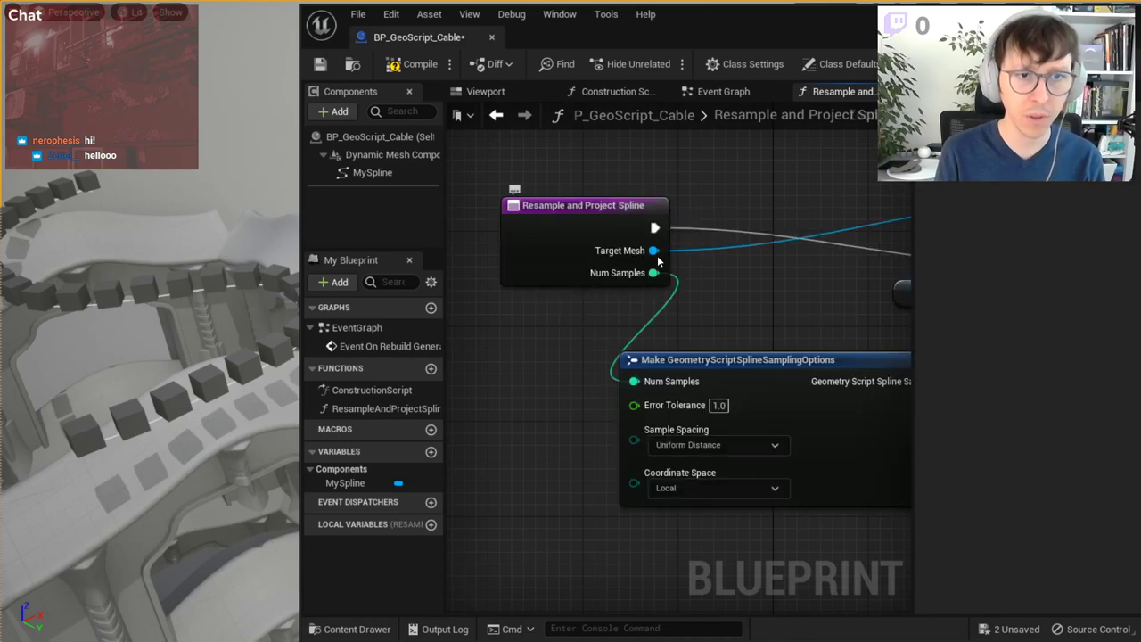
pyautogui.click(571, 237)
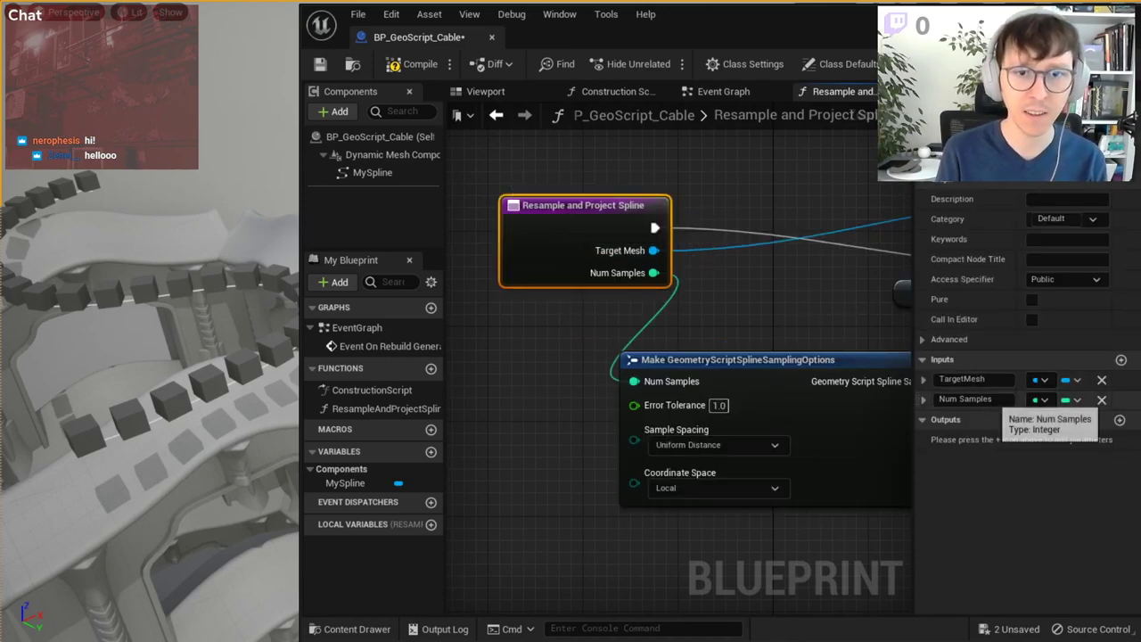
pyautogui.doubleClick(967, 399)
pyautogui.click(406, 64)
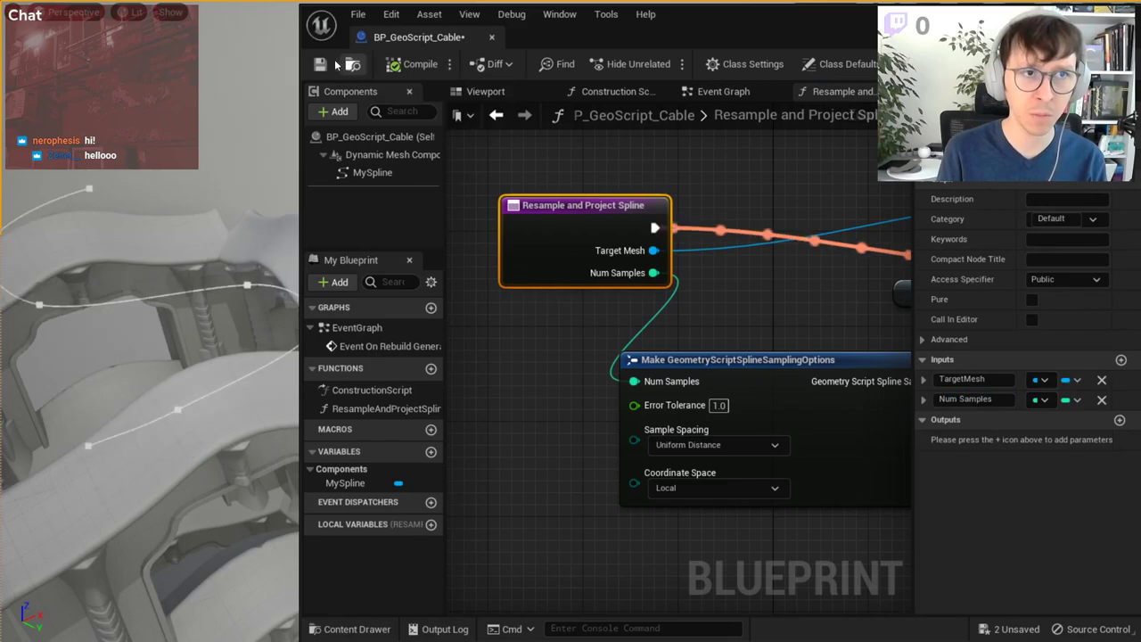
pyautogui.click(321, 64)
# - Set Num Samples to 30 on the function call in the Event Graph, compile and save
pyautogui.click(729, 95)
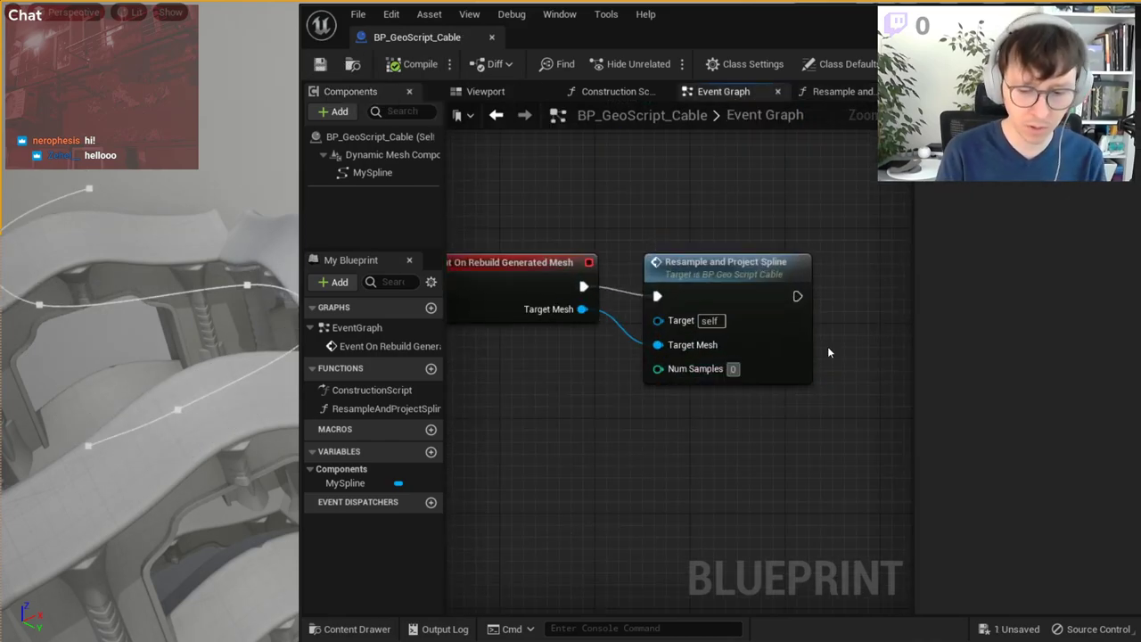
pyautogui.click(733, 368)
pyautogui.write('30')
pyautogui.press('Return')
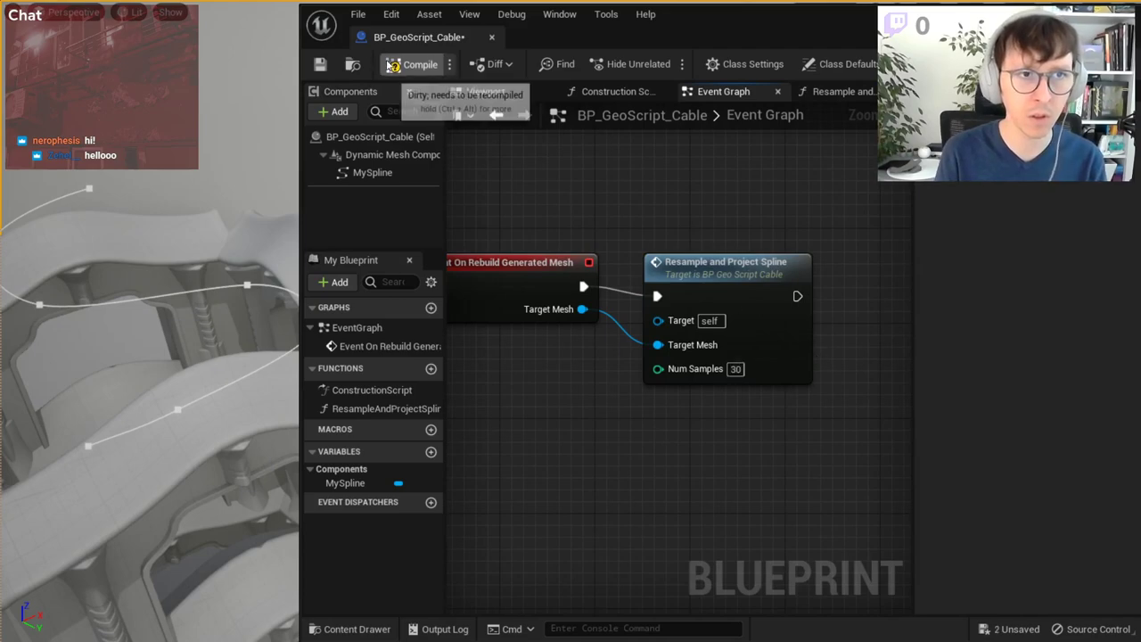
pyautogui.click(406, 65)
pyautogui.click(320, 64)
pyautogui.doubleClick(720, 264)
pyautogui.moveTo(728, 284)
pyautogui.mouseDown(button='right')
pyautogui.moveTo(463, 303)
pyautogui.moveTo(849, 255)
pyautogui.mouseUp(button='right')
pyautogui.scroll(-2, 463, 303)
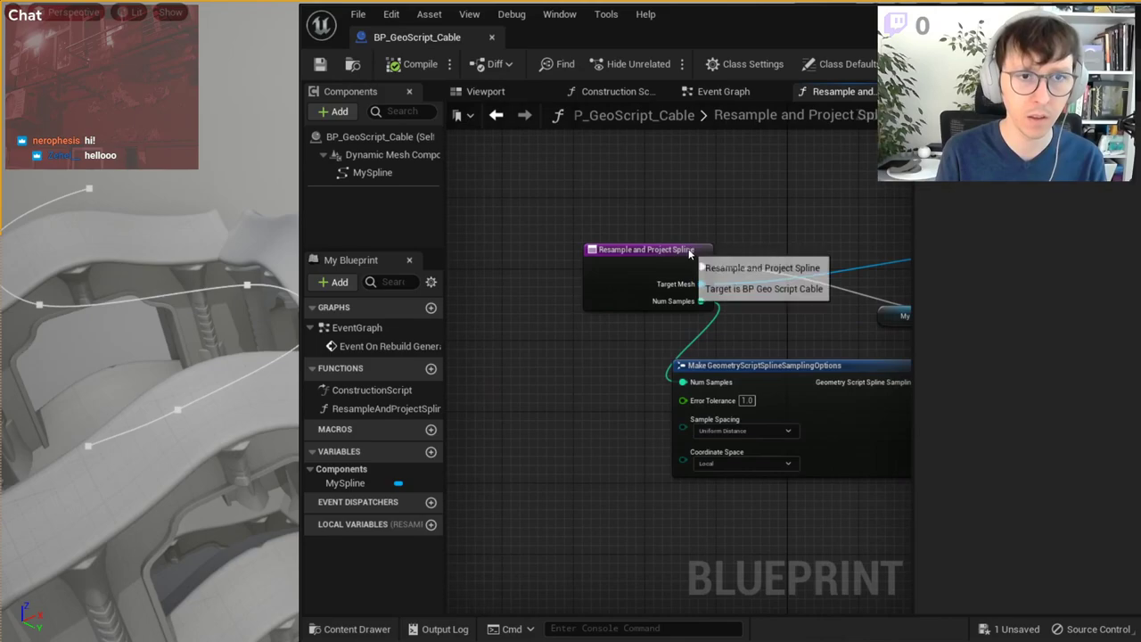
# - Tidy the function graph, repositioning the entry node, reroute, My Spline and Sample Spline to Transforms
pyautogui.moveTo(678, 251); pyautogui.dragTo(606, 251)
pyautogui.moveTo(789, 220); pyautogui.dragTo(488, 227, button='right')
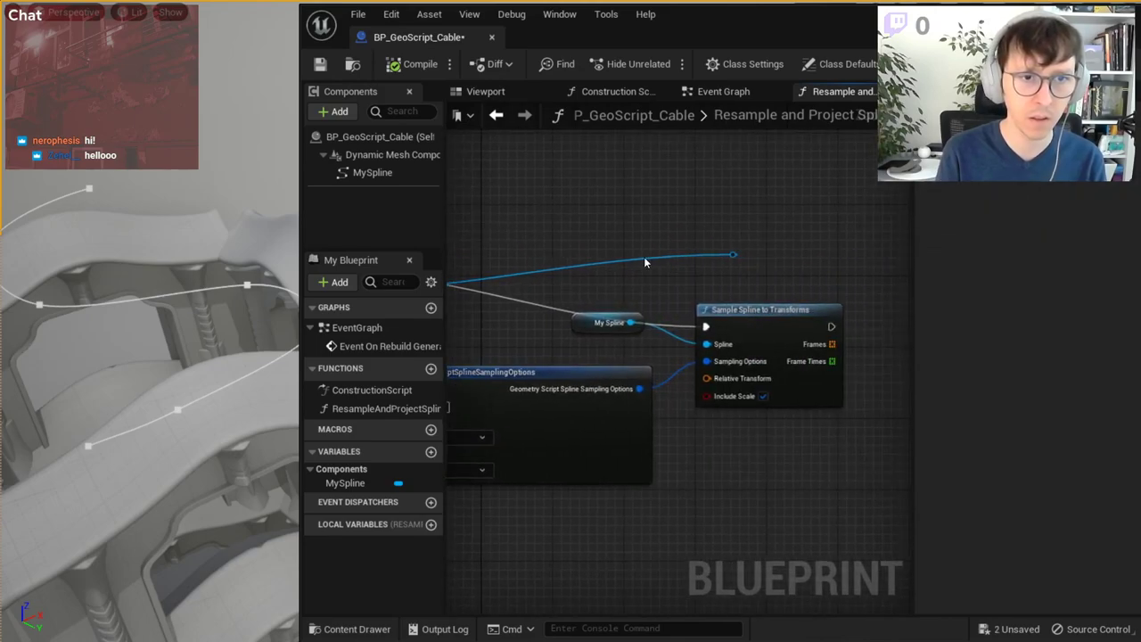
pyautogui.scroll(1, 645, 261)
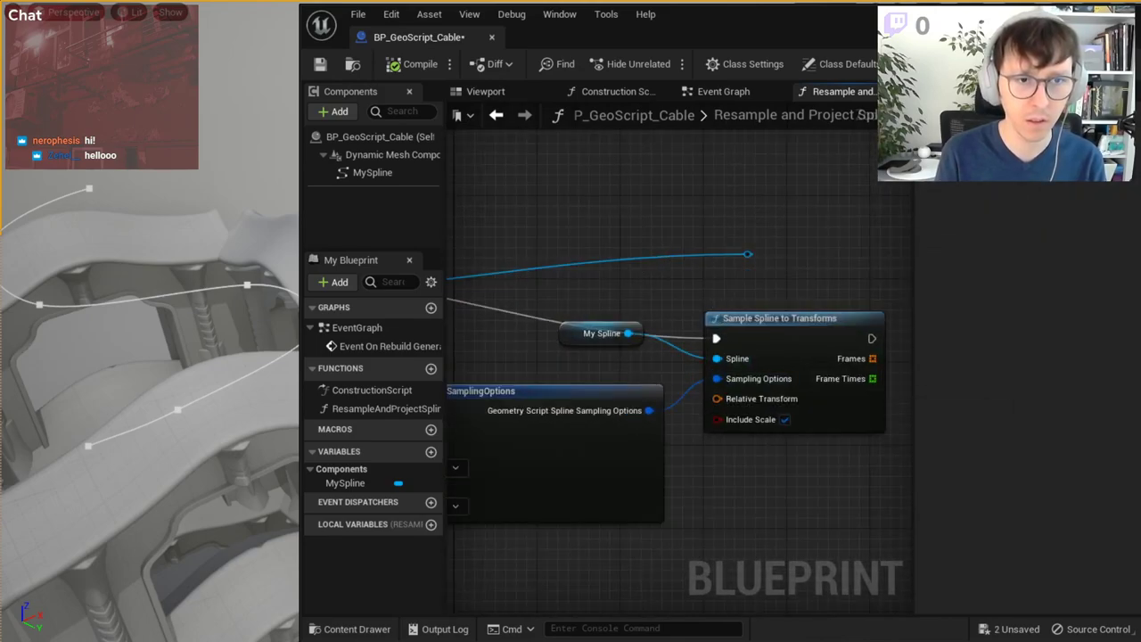
pyautogui.moveTo(718, 373); pyautogui.dragTo(848, 348, button='right')
pyautogui.moveTo(764, 362); pyautogui.dragTo(567, 435, button='right')
pyautogui.moveTo(682, 312); pyautogui.dragTo(723, 324)
pyautogui.moveTo(723, 323); pyautogui.dragTo(917, 325, button='right')
pyautogui.moveTo(936, 251); pyautogui.dragTo(624, 272, button='right')
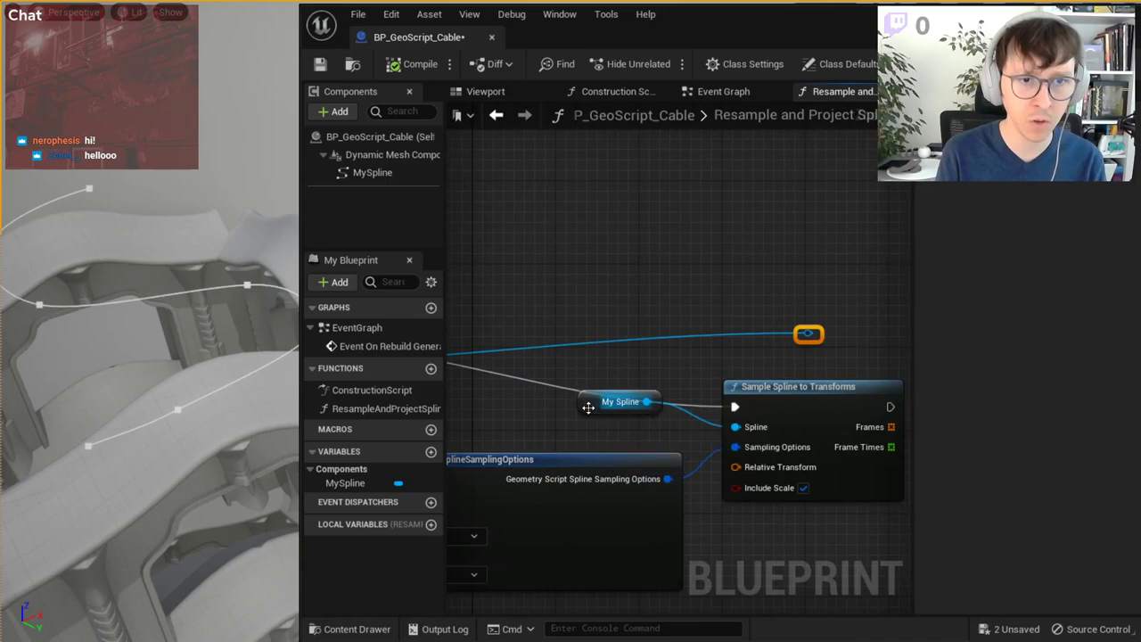
pyautogui.moveTo(589, 407); pyautogui.dragTo(599, 428)
pyautogui.moveTo(744, 387); pyautogui.dragTo(753, 335)
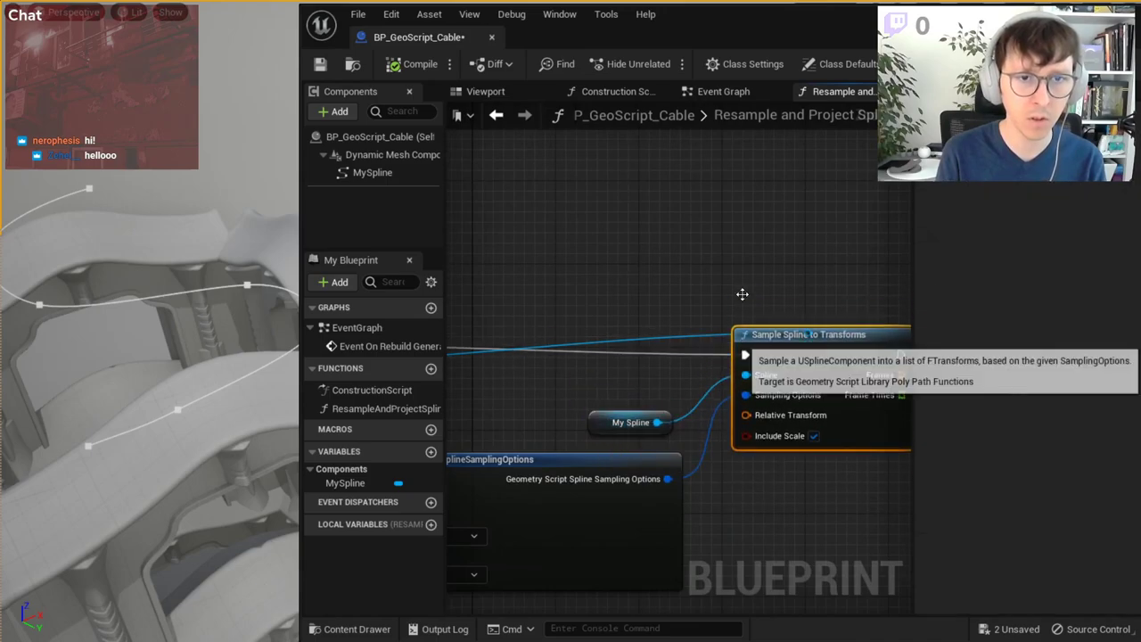
# - Promote the Frames output of Sample Spline to Transforms to a new local variable
pyautogui.moveTo(741, 294); pyautogui.dragTo(561, 360, button='right')
pyautogui.moveTo(623, 358)
pyautogui.mouseDown()
pyautogui.moveTo(660, 438)
pyautogui.moveTo(589, 237)
pyautogui.mouseUp()
pyautogui.doubleClick(627, 410)
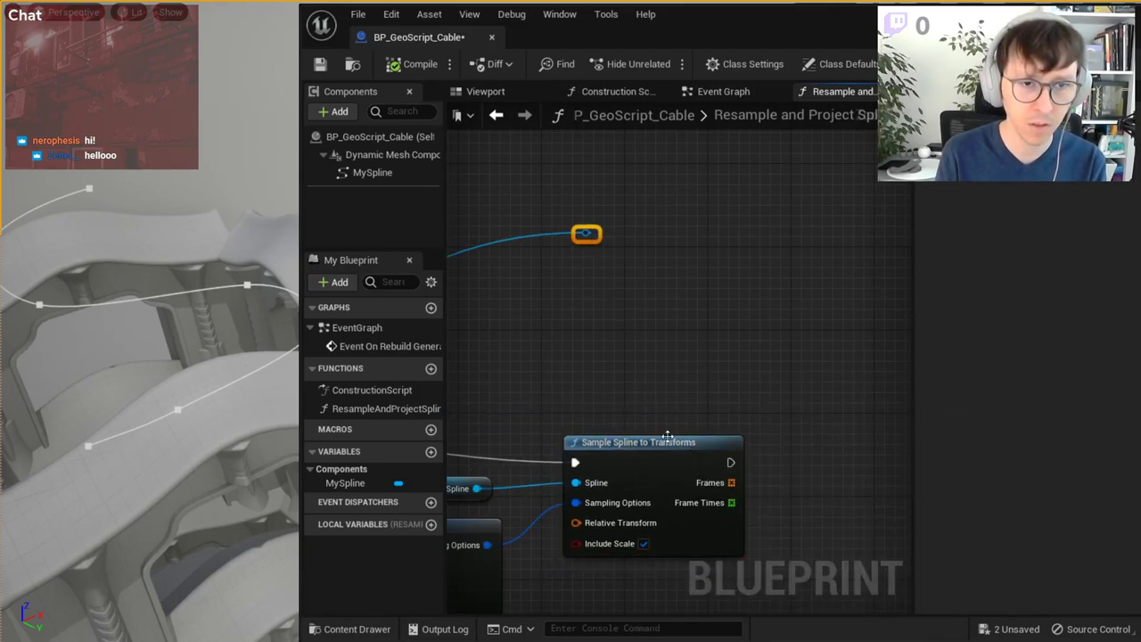
pyautogui.hotkey('ctrl', 'z')
pyautogui.click(675, 356)
pyautogui.moveTo(675, 357); pyautogui.dragTo(591, 358, button='right')
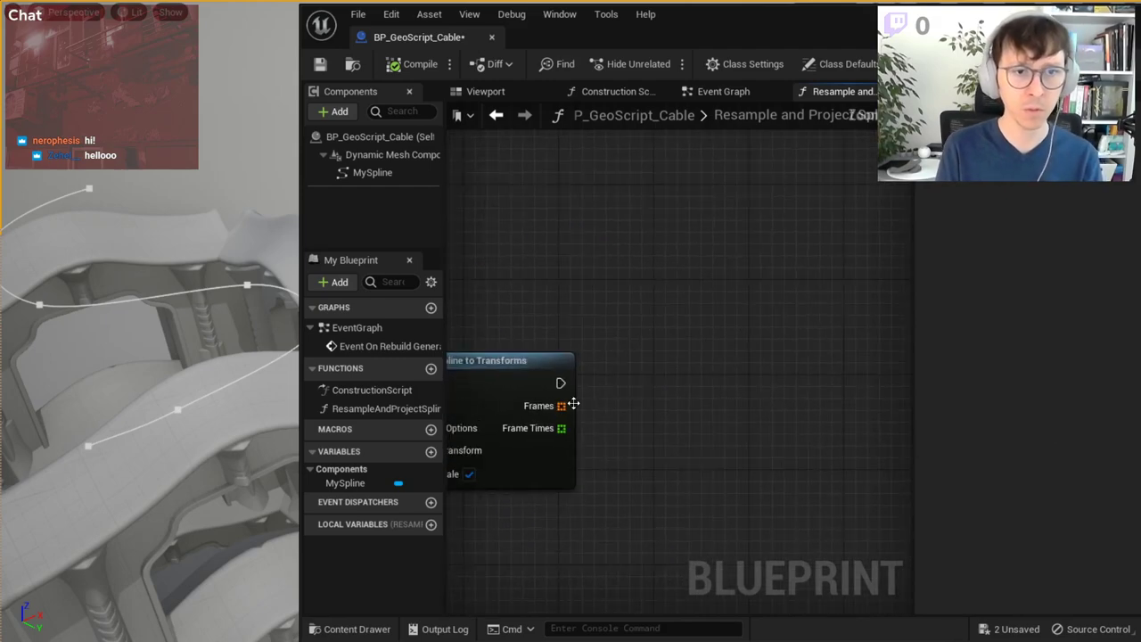
pyautogui.rightClick(561, 406)
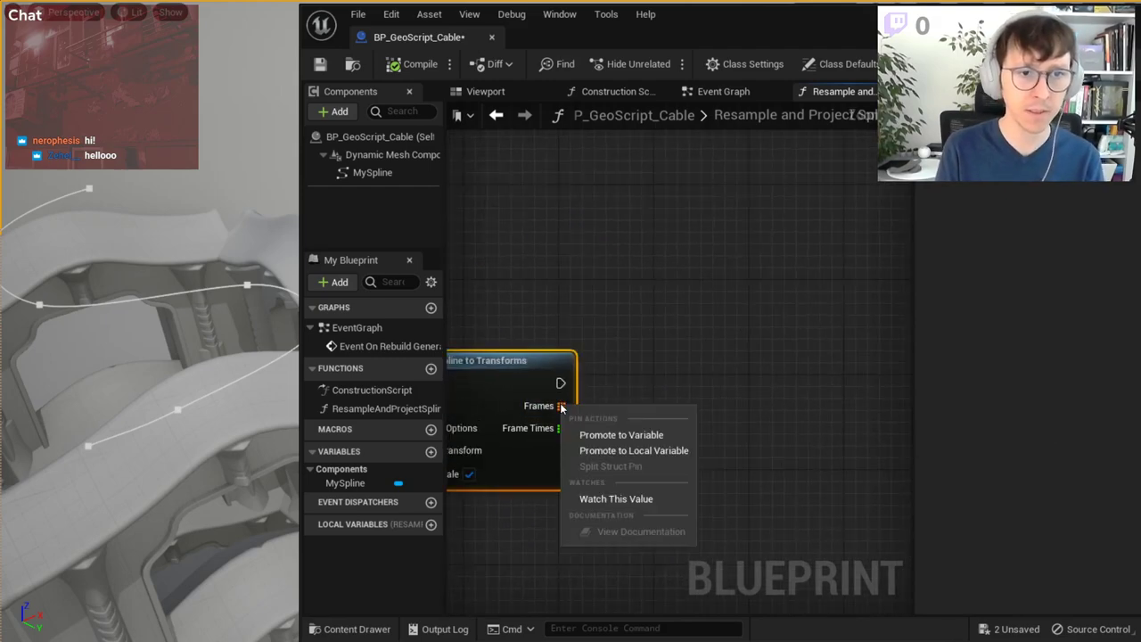
pyautogui.click(665, 451)
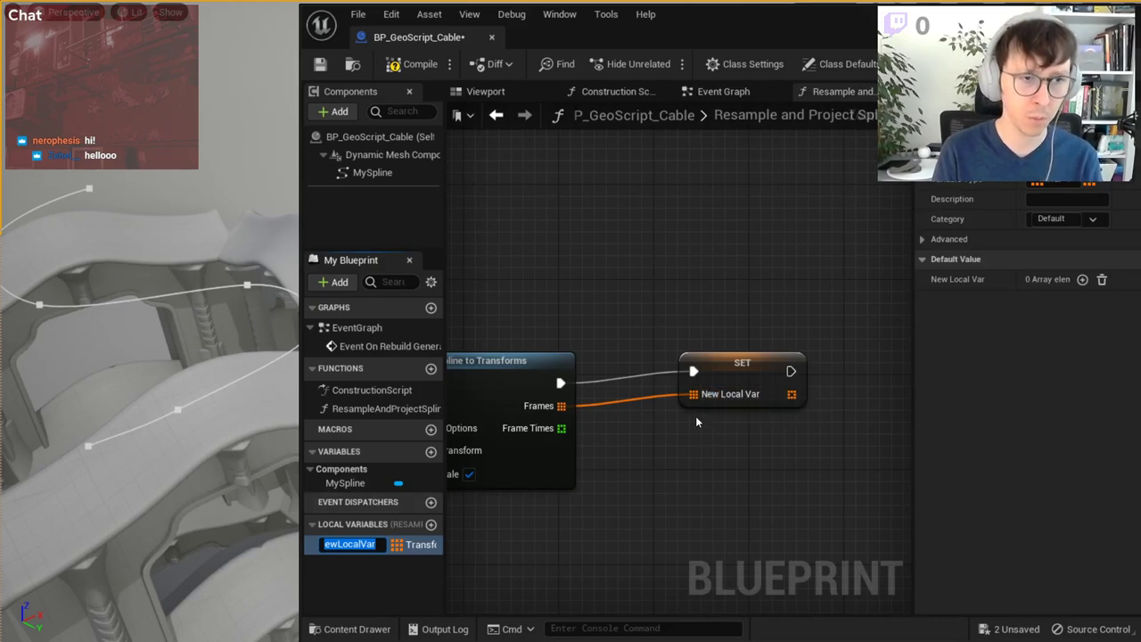
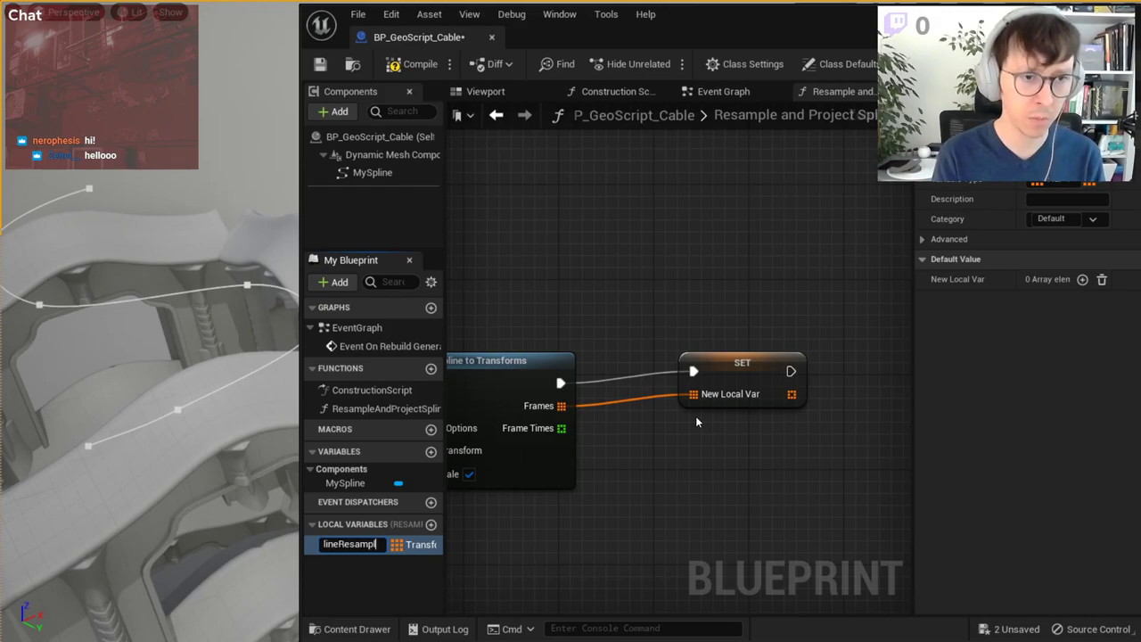
# - Rename the resampled transforms variable to SplineResampledOriginal, nudge the SET node, and save the blueprint
pyautogui.write('nal')
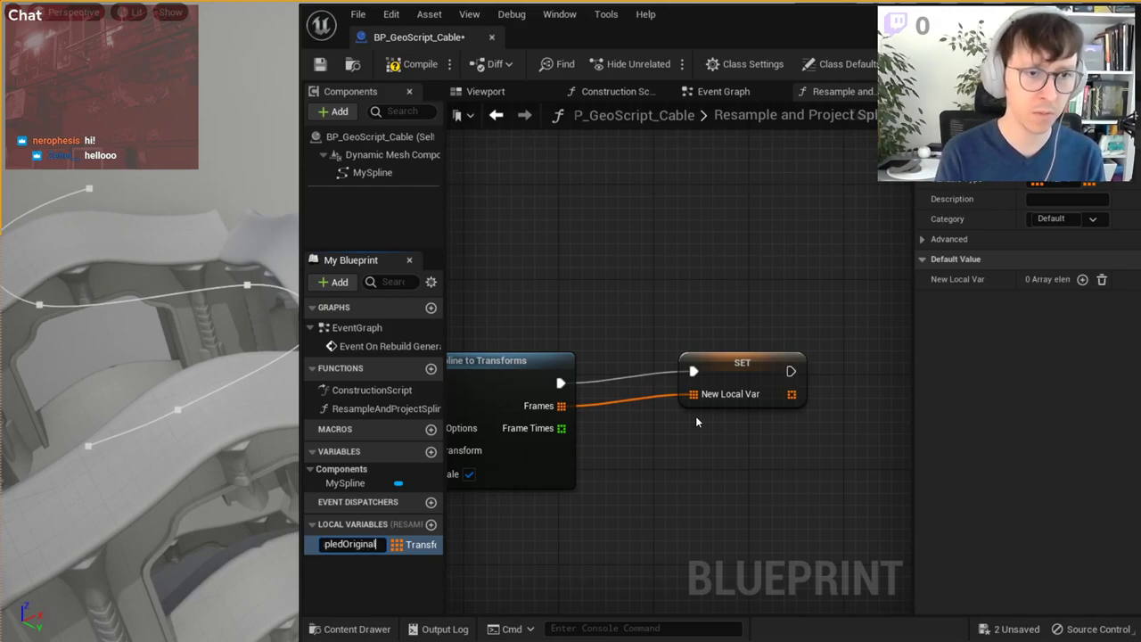
pyautogui.press('Return')
pyautogui.moveTo(738, 385); pyautogui.dragTo(714, 396)
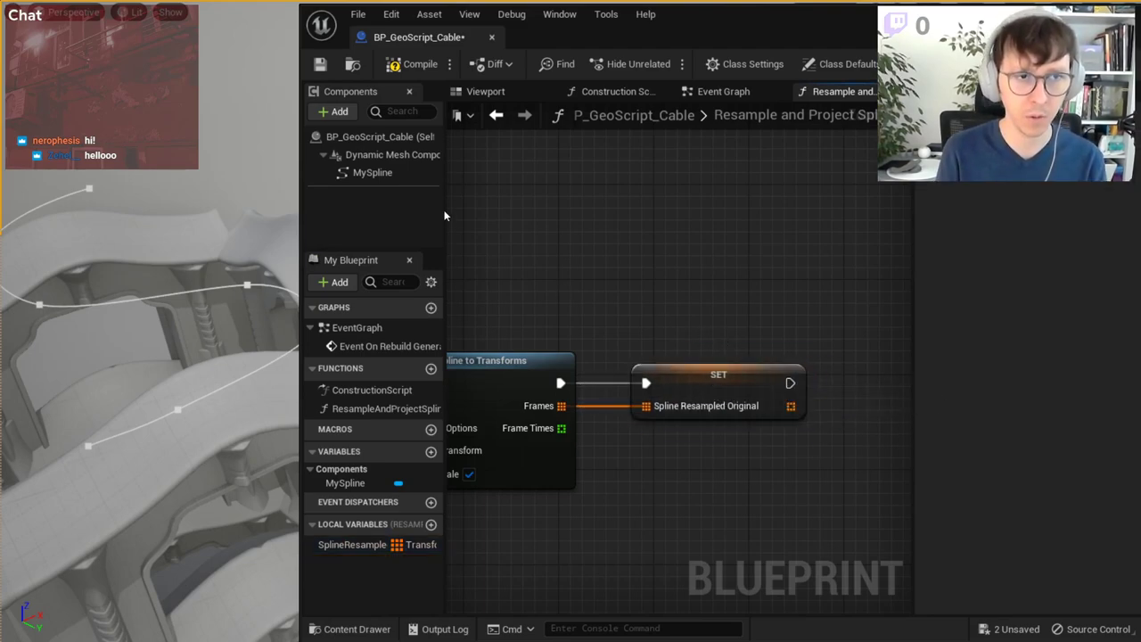
pyautogui.click(320, 63)
# - Reframe the graph around the SET node and add a new local variable to the function
pyautogui.moveTo(663, 146)
pyautogui.mouseDown(button='right')
pyautogui.moveTo(744, 160)
pyautogui.moveTo(624, 238)
pyautogui.mouseUp(button='right')
pyautogui.scroll(-3, 646, 367)
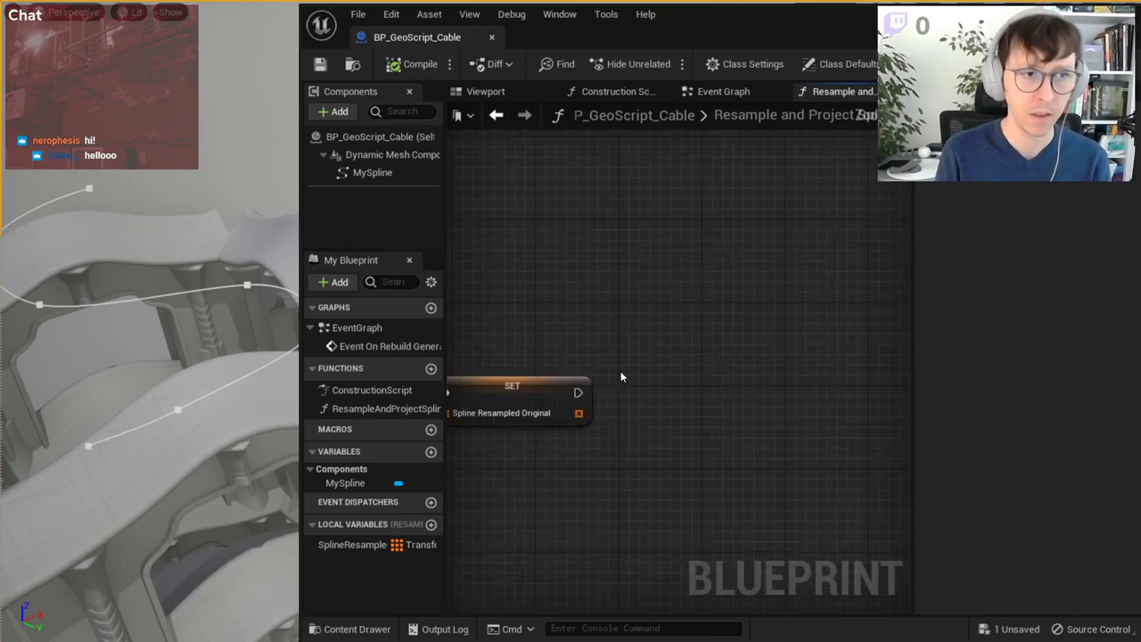
pyautogui.scroll(2, 626, 374)
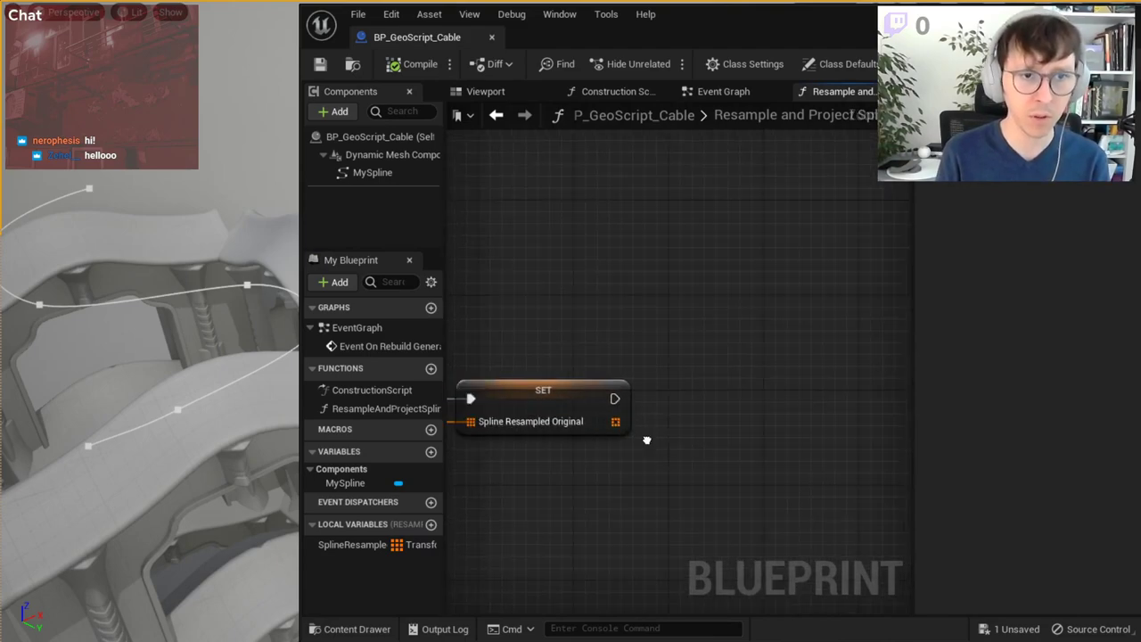
pyautogui.moveTo(570, 420); pyautogui.dragTo(625, 454, button='right')
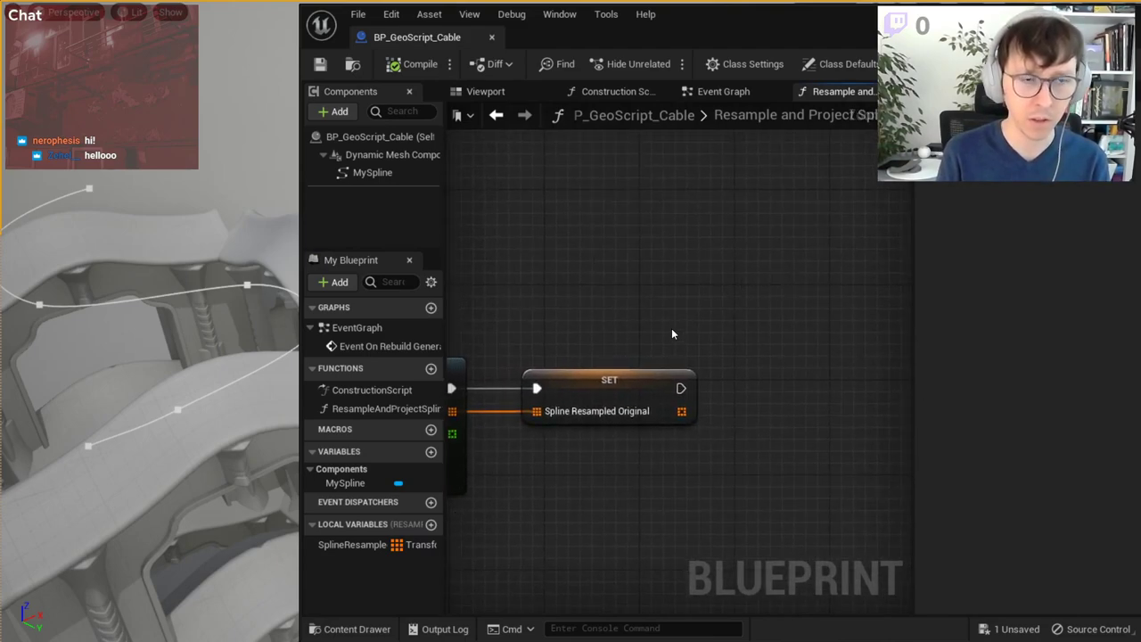
pyautogui.moveTo(695, 316); pyautogui.dragTo(845, 326, button='right')
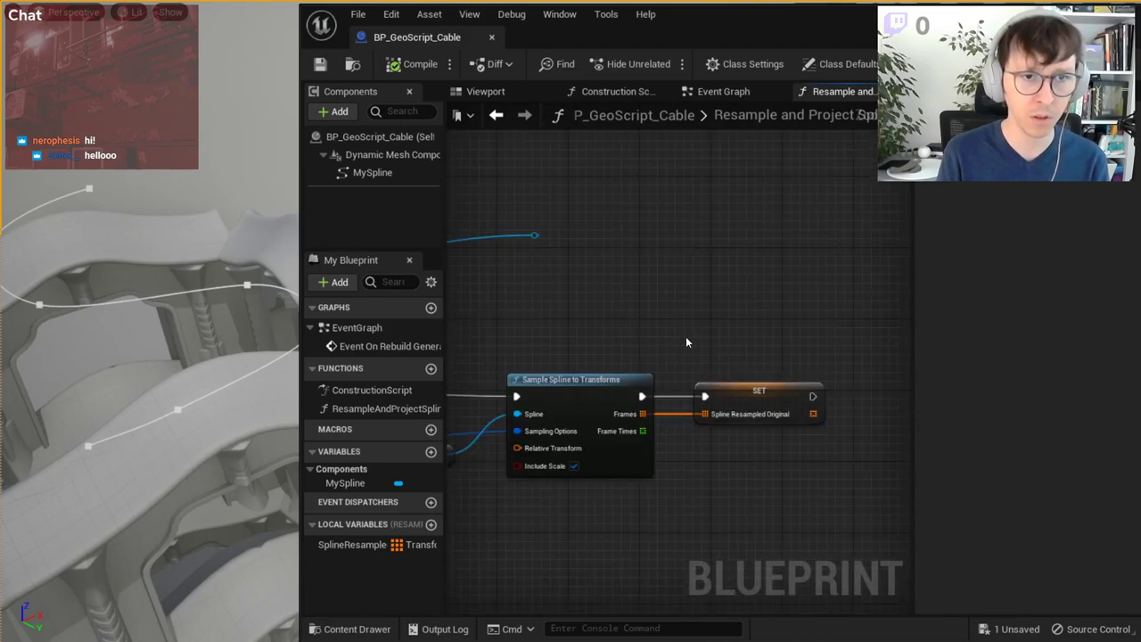
pyautogui.moveTo(685, 341); pyautogui.dragTo(542, 339, button='right')
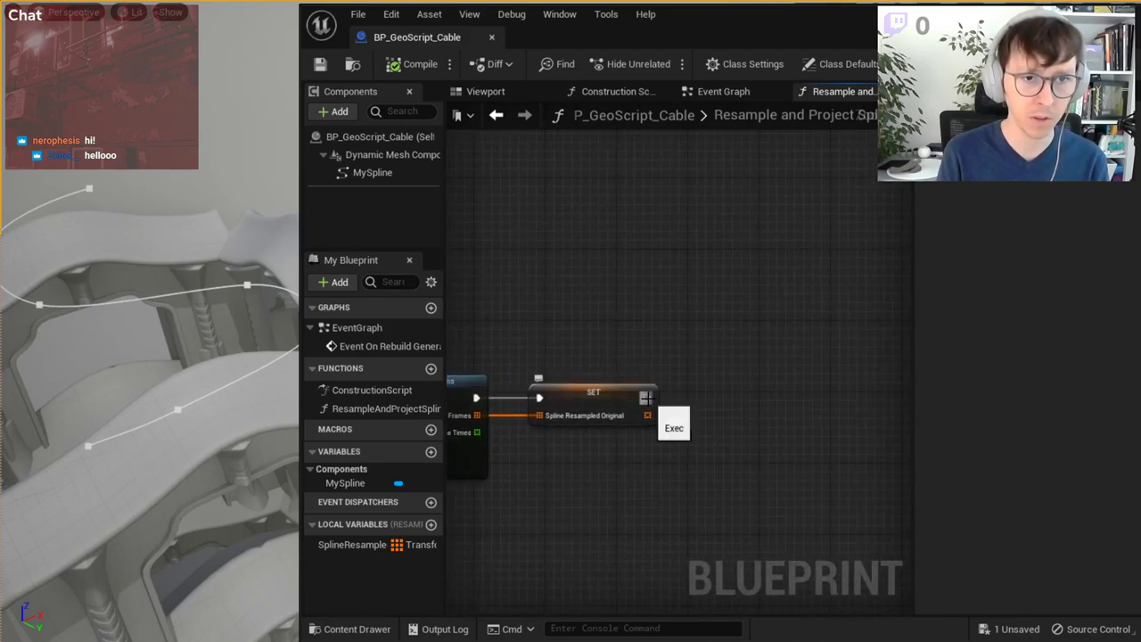
pyautogui.moveTo(647, 397); pyautogui.dragTo(749, 330)
pyautogui.write('make arra')
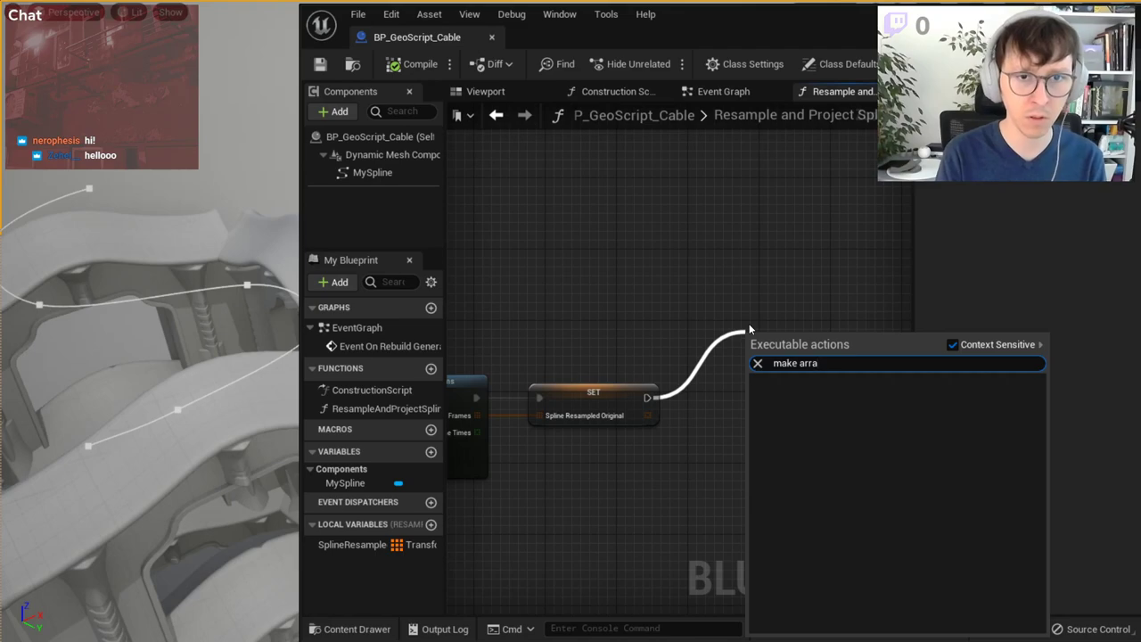
pyautogui.press('Escape')
pyautogui.scroll(2, 684, 379)
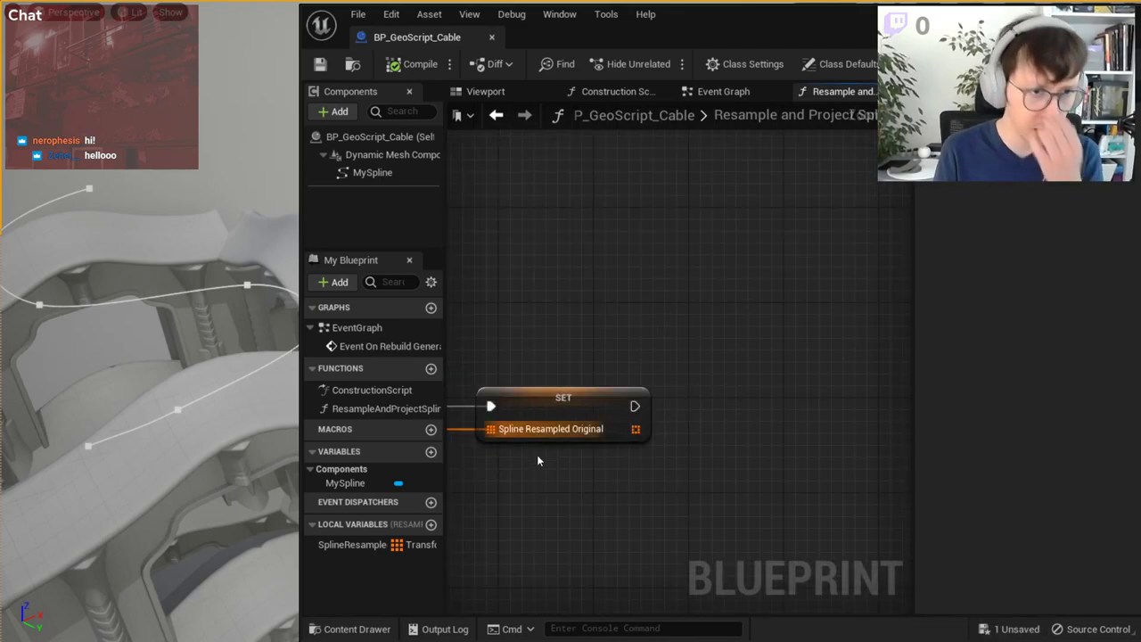
pyautogui.click(431, 525)
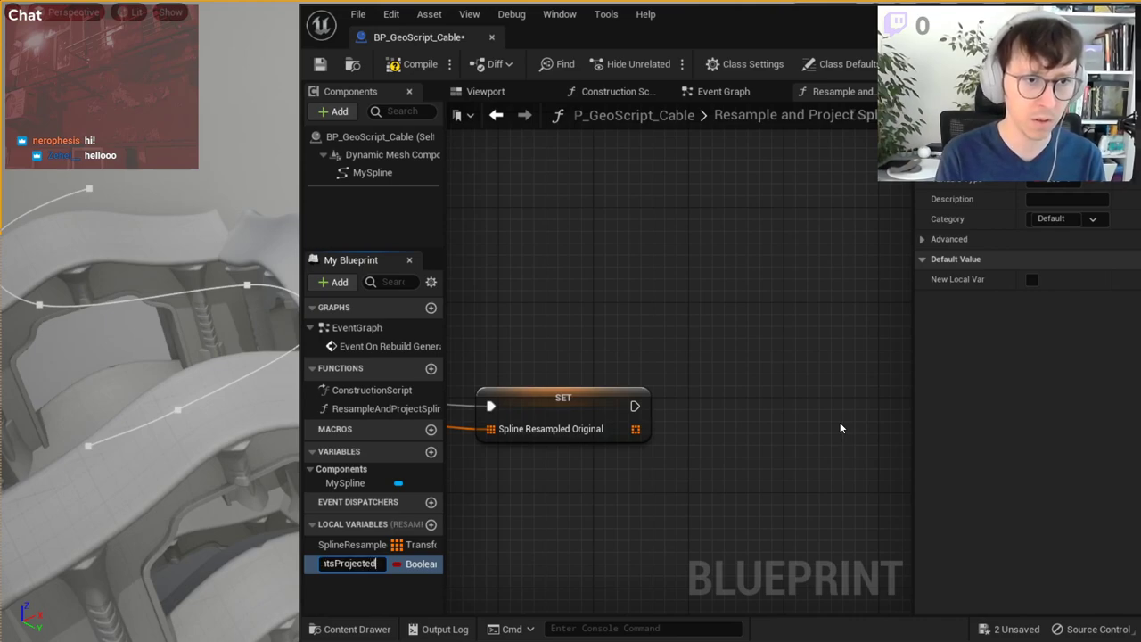
# - Name the new variable SplinePointsProjected and make it a Transform array
pyautogui.press('Return')
pyautogui.moveTo(790, 468); pyautogui.dragTo(733, 463, button='right')
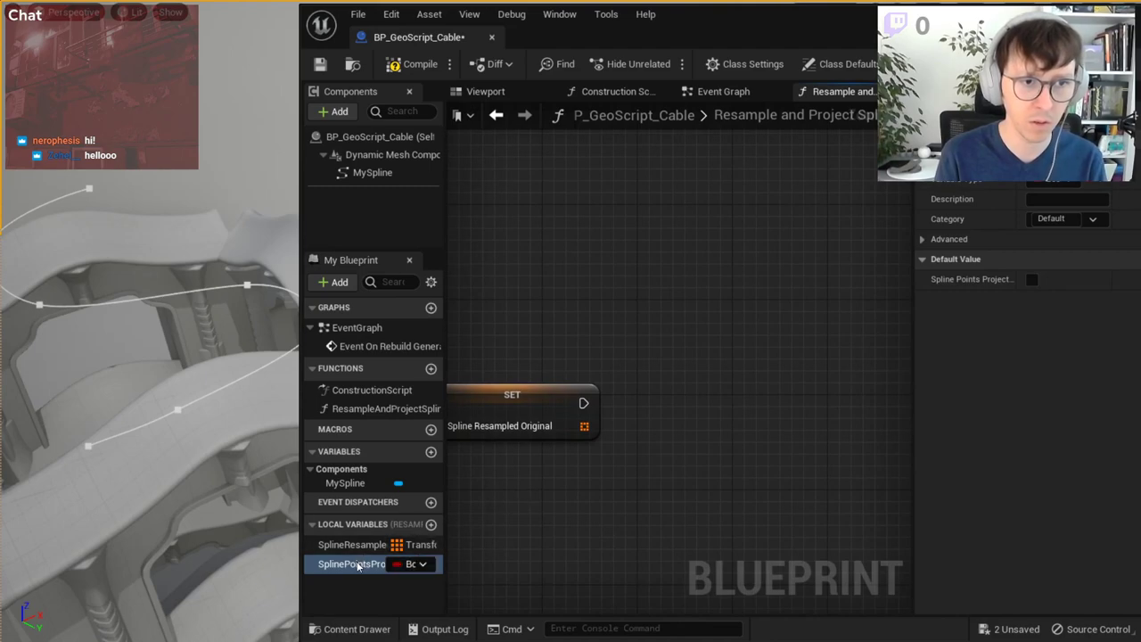
pyautogui.doubleClick(400, 563)
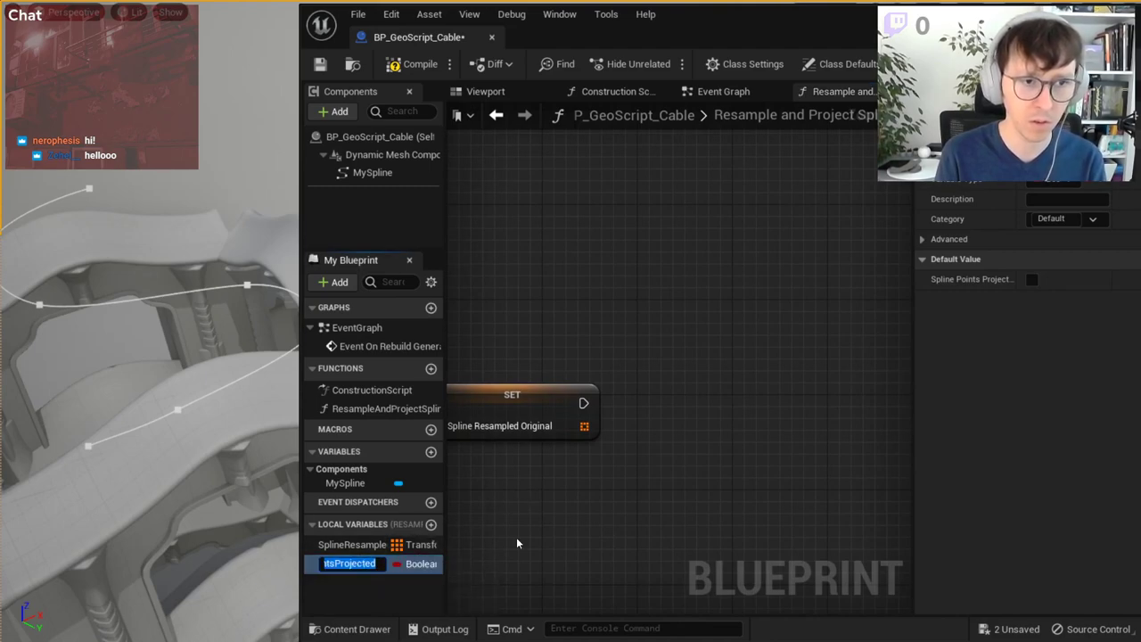
pyautogui.click(1079, 181)
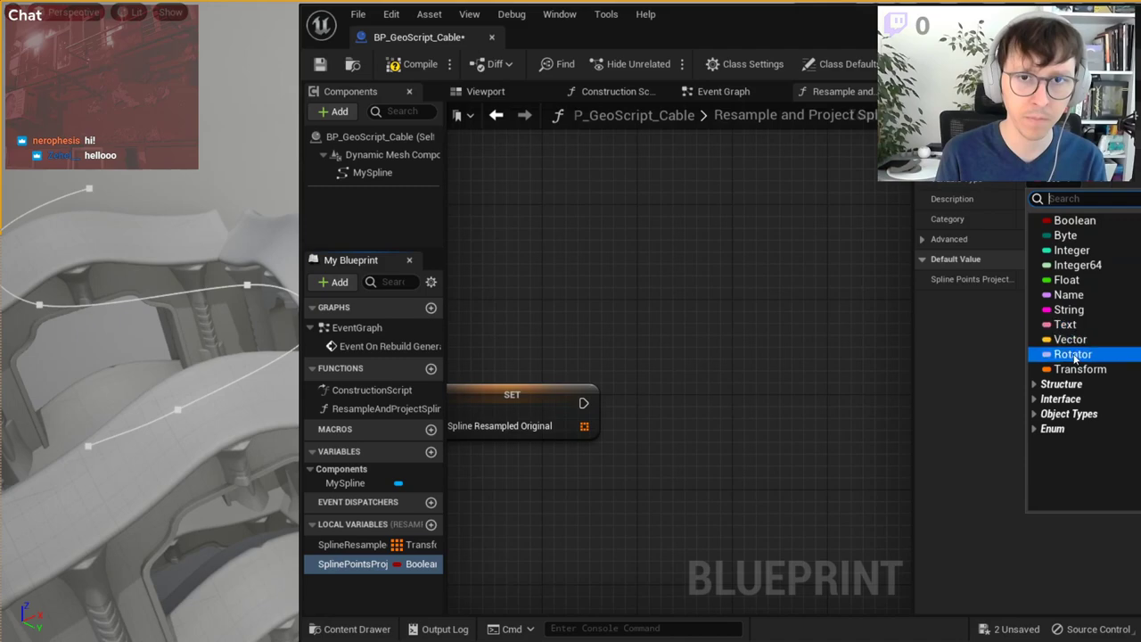
pyautogui.click(1061, 373)
pyautogui.click(1102, 188)
pyautogui.click(1069, 222)
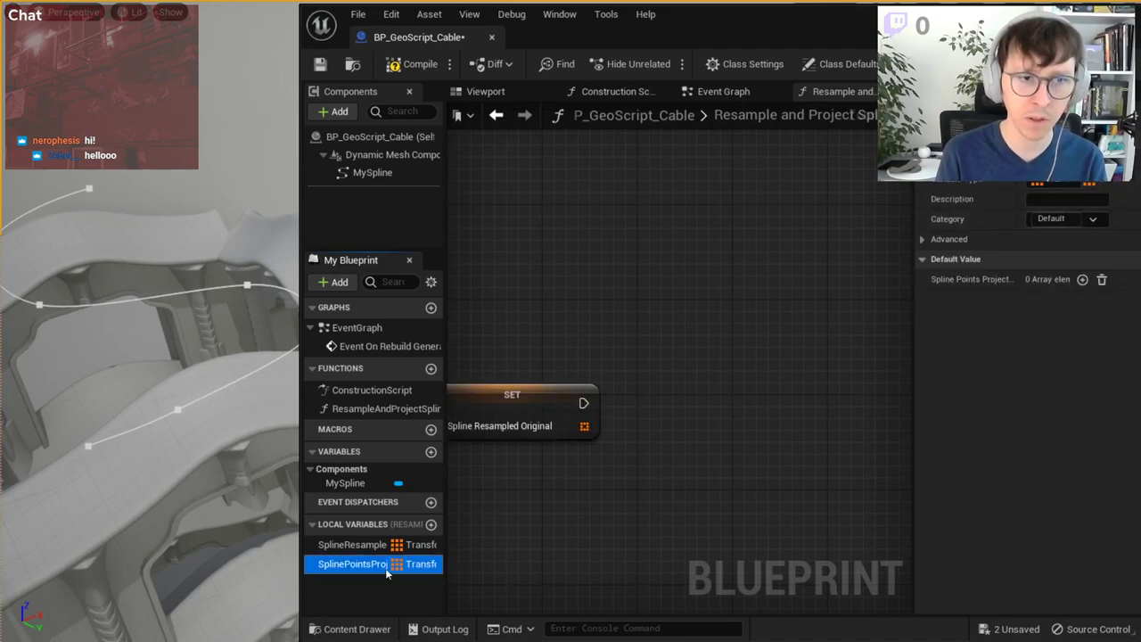
# - Place a SplinePointsProjected getter above the SET node and add a Clear node from its array pin
pyautogui.moveTo(351, 575)
pyautogui.mouseDown()
pyautogui.moveTo(710, 421)
pyautogui.moveTo(745, 454)
pyautogui.mouseUp()
pyautogui.click(733, 446)
pyautogui.moveTo(616, 453)
pyautogui.mouseDown(button='right')
pyautogui.moveTo(881, 399)
pyautogui.moveTo(750, 487)
pyautogui.mouseUp(button='right')
pyautogui.moveTo(807, 488); pyautogui.dragTo(709, 288)
pyautogui.moveTo(704, 323); pyautogui.dragTo(531, 309, button='right')
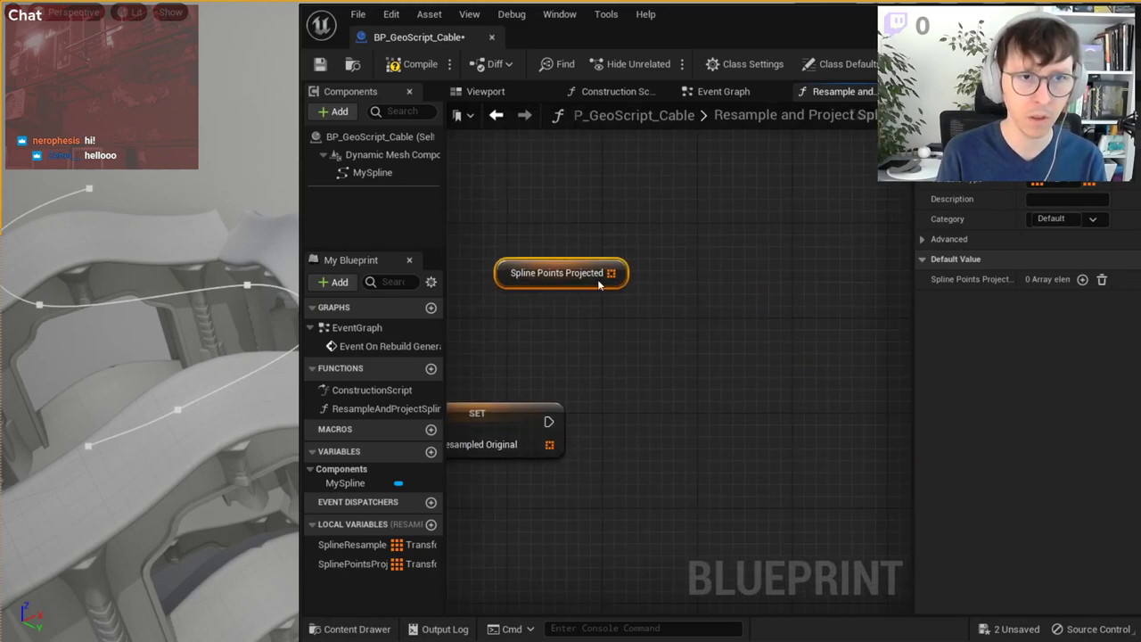
pyautogui.moveTo(621, 273); pyautogui.dragTo(648, 316)
pyautogui.write('clear')
pyautogui.click(713, 349)
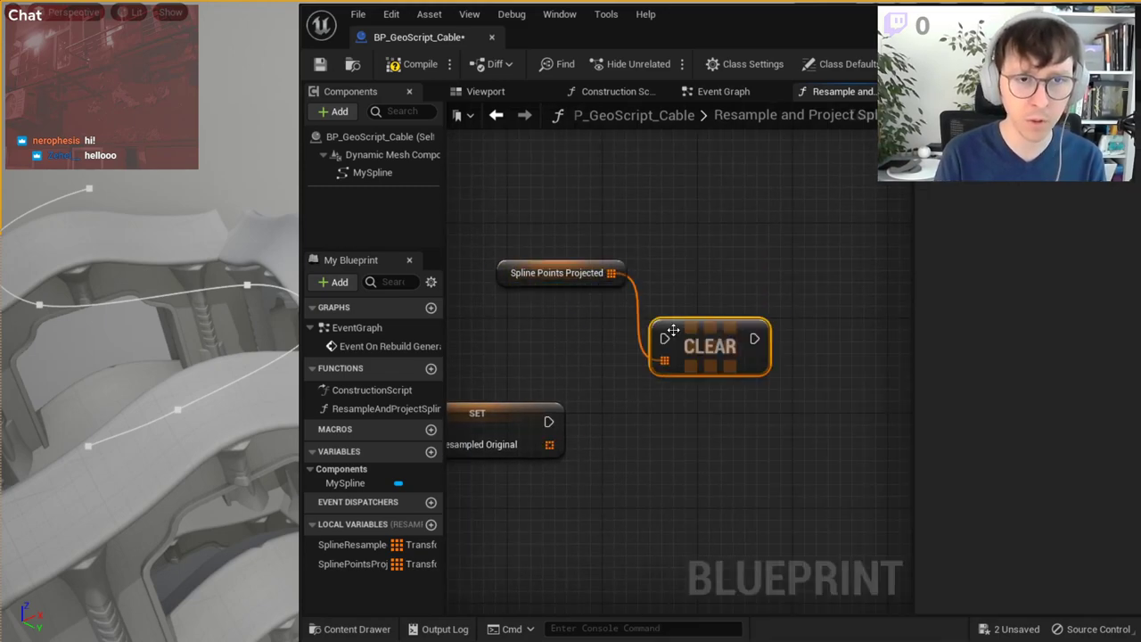
# - Wire the SET node's execution output into the Clear node
pyautogui.moveTo(719, 323); pyautogui.dragTo(872, 306, button='right')
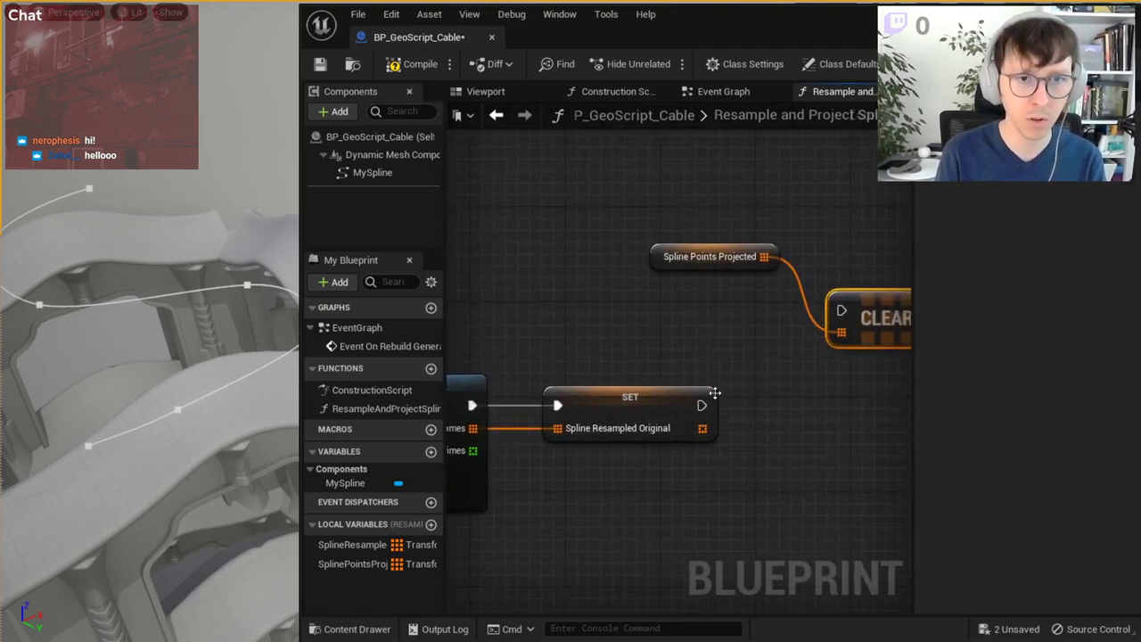
pyautogui.moveTo(702, 406); pyautogui.dragTo(863, 310)
pyautogui.moveTo(789, 343); pyautogui.dragTo(644, 302, button='right')
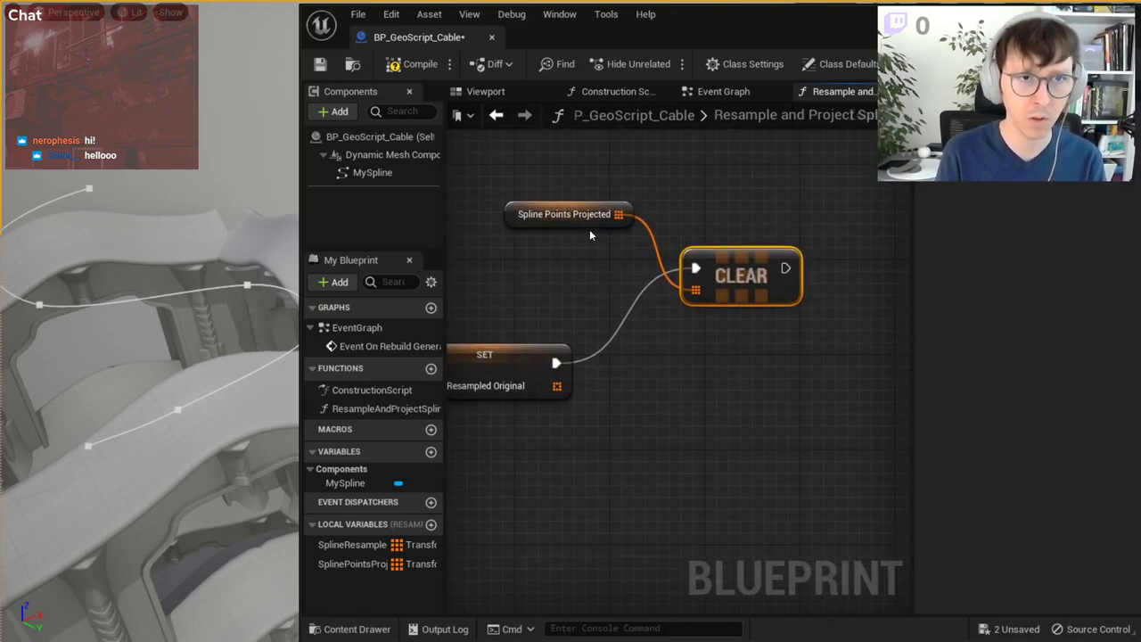
pyautogui.moveTo(705, 369); pyautogui.dragTo(657, 357, button='right')
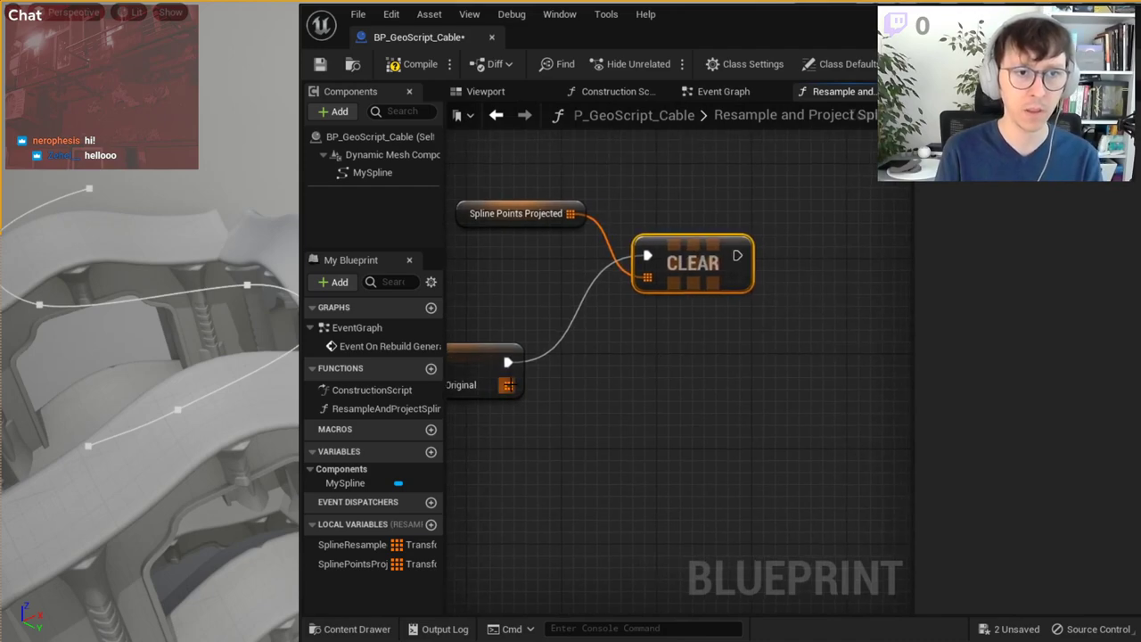
pyautogui.moveTo(507, 384); pyautogui.dragTo(610, 395)
# - Add a For Each Loop over the resampled frames and run it after the Clear node
pyautogui.write('for e')
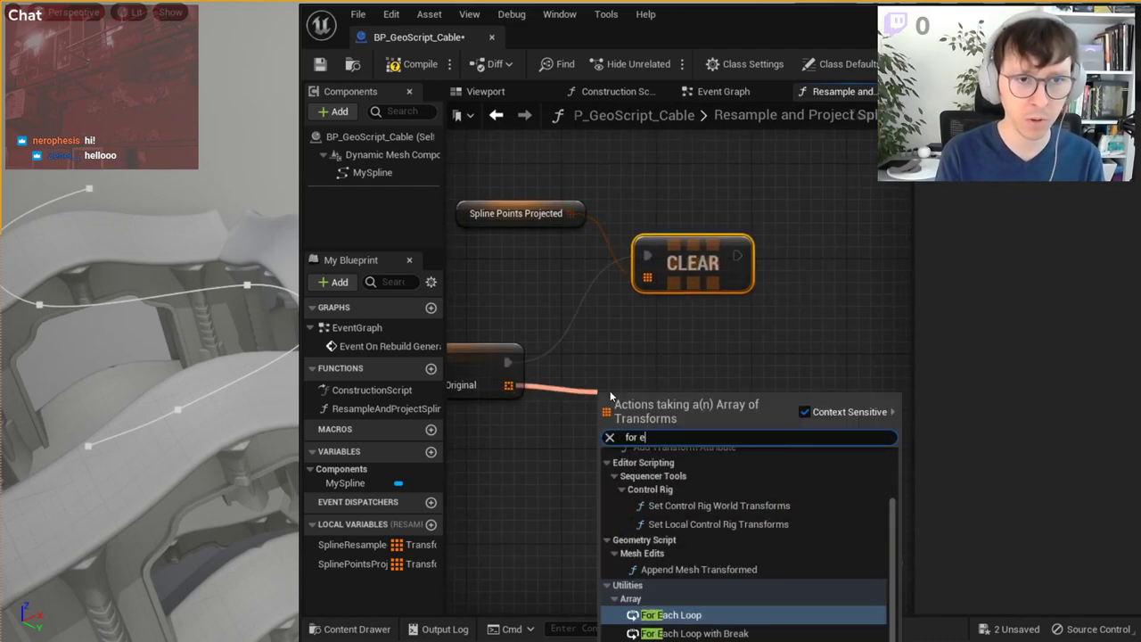
pyautogui.write('ach')
pyautogui.press('Return')
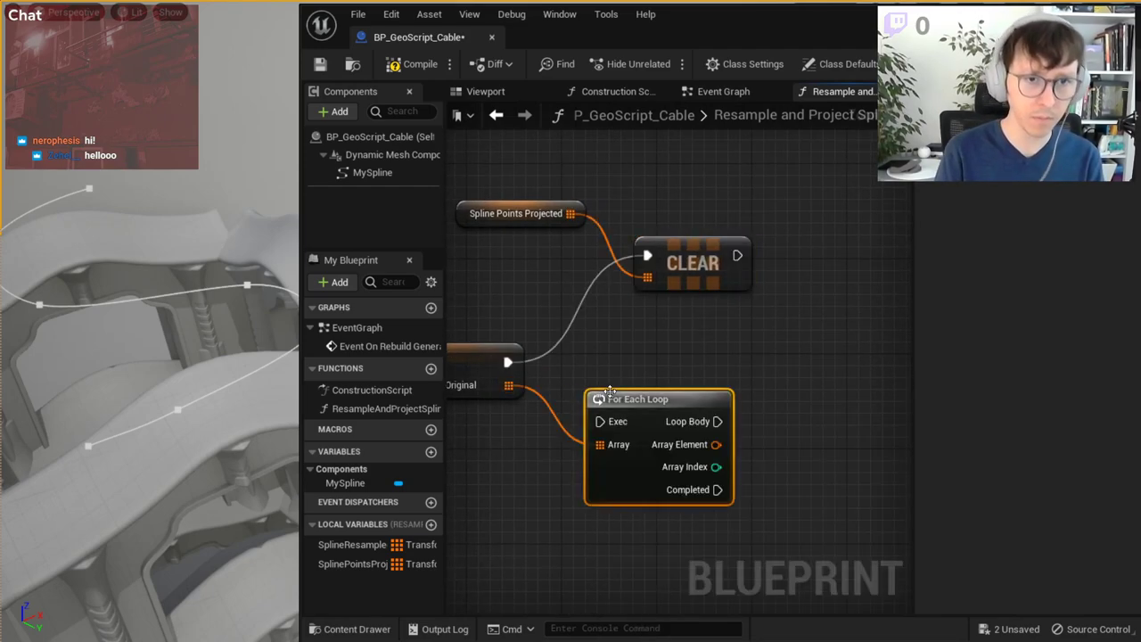
pyautogui.moveTo(612, 395)
pyautogui.mouseDown(button='right')
pyautogui.moveTo(536, 394)
pyautogui.moveTo(671, 368)
pyautogui.mouseUp(button='right')
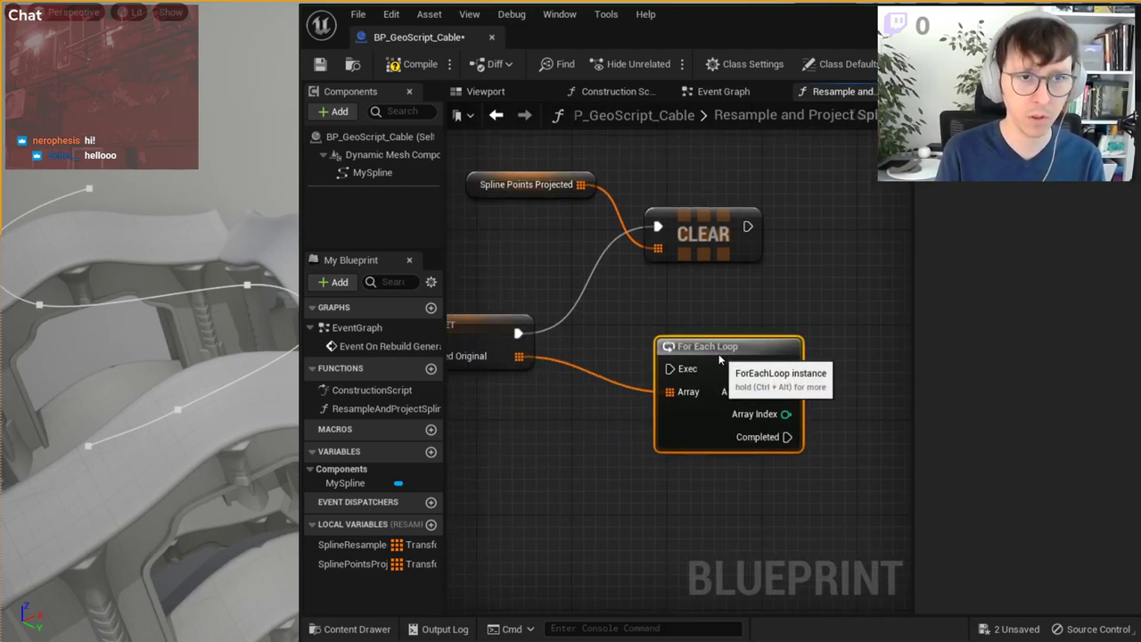
pyautogui.moveTo(670, 369); pyautogui.dragTo(766, 332)
pyautogui.moveTo(748, 227); pyautogui.dragTo(706, 358)
pyautogui.moveTo(706, 357); pyautogui.dragTo(478, 383, button='right')
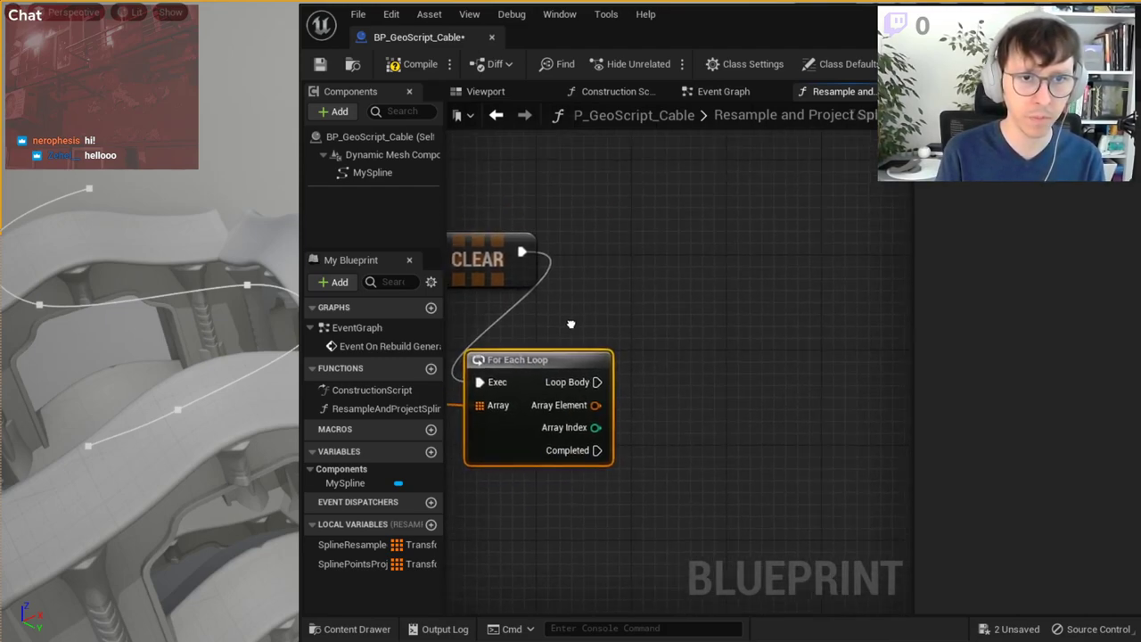
# - Feed the loop's Array Element into a new Break Transform node
pyautogui.moveTo(593, 406); pyautogui.dragTo(722, 359)
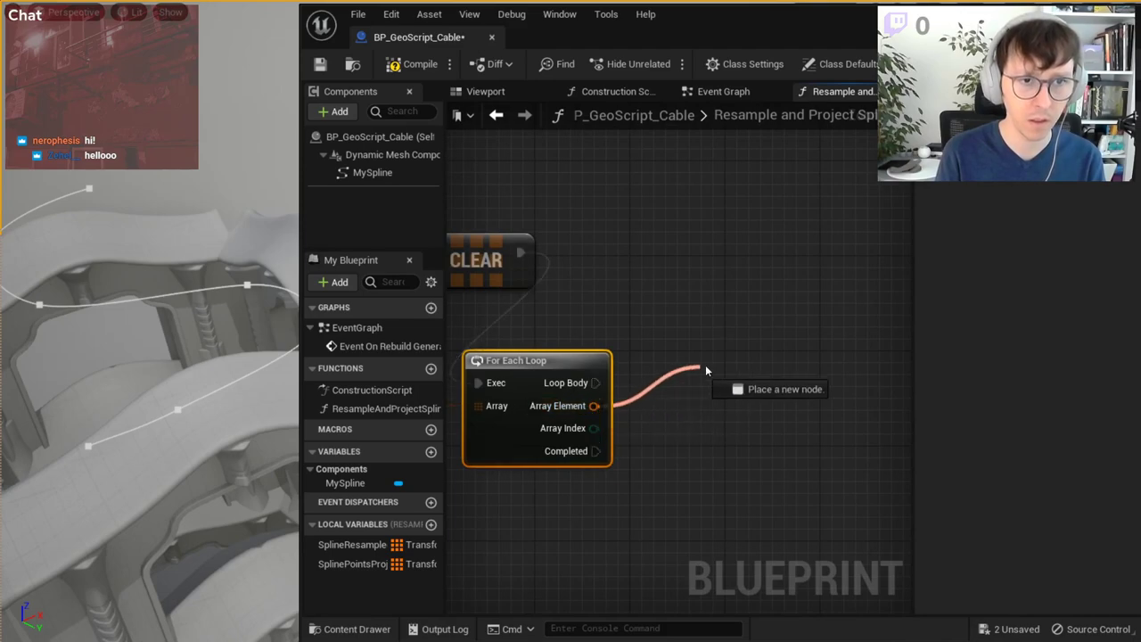
pyautogui.write('get')
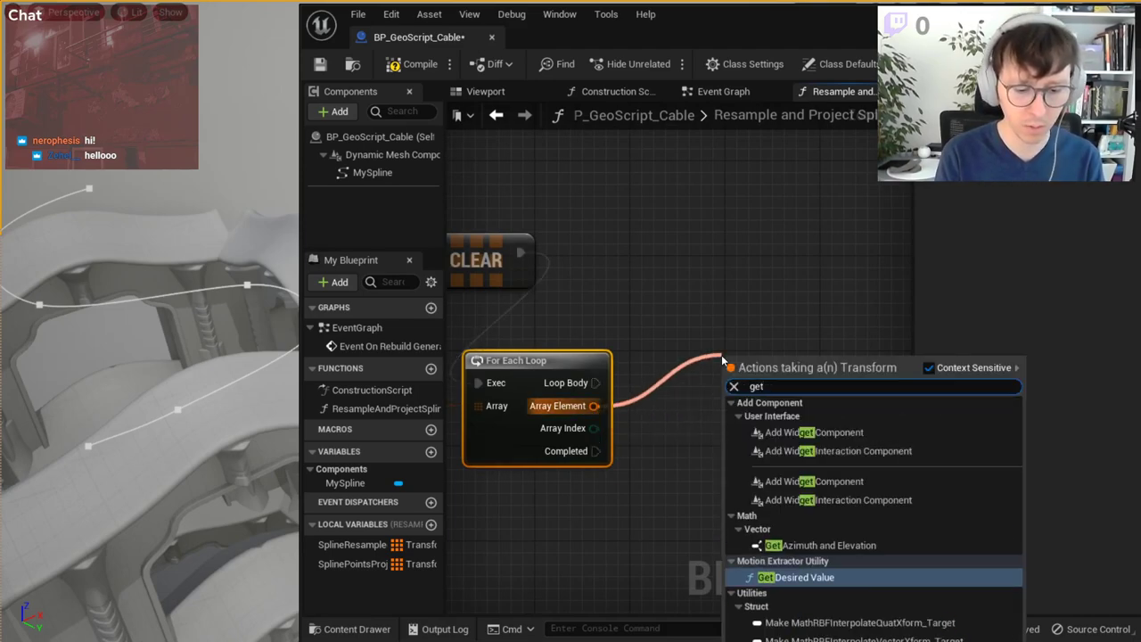
pyautogui.write(' world')
pyautogui.press('BackSpace')
pyautogui.press('BackSpace')
pyautogui.press('BackSpace')
pyautogui.write('loc')
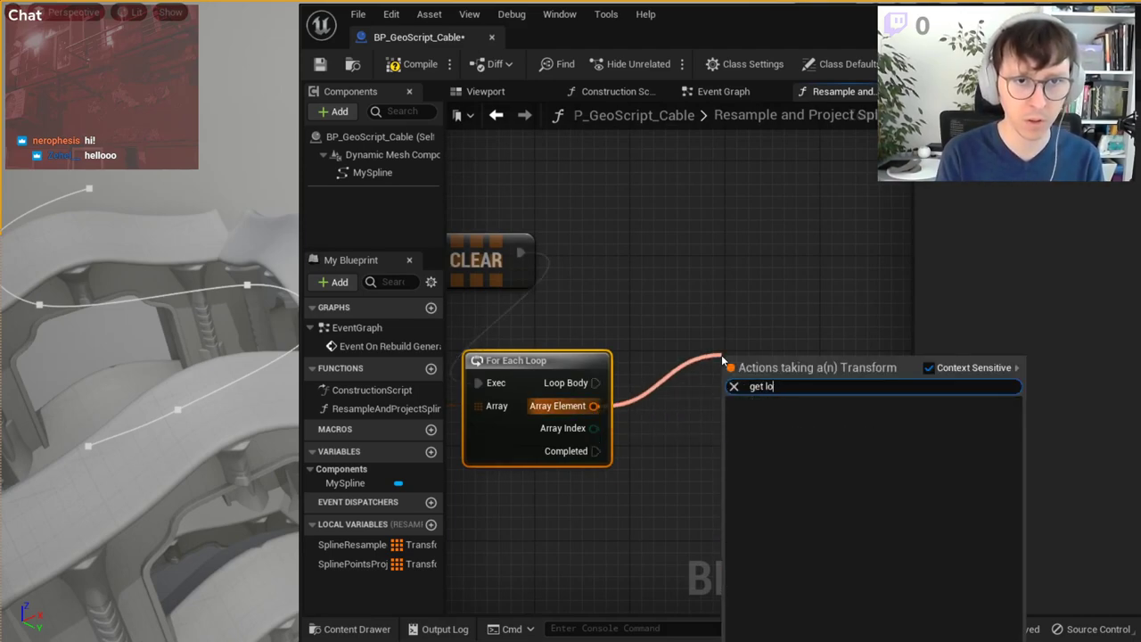
pyautogui.press('BackSpace')
pyautogui.press('BackSpace')
pyautogui.press('BackSpace')
pyautogui.press('BackSpace')
pyautogui.write('le')
pyautogui.press('BackSpace')
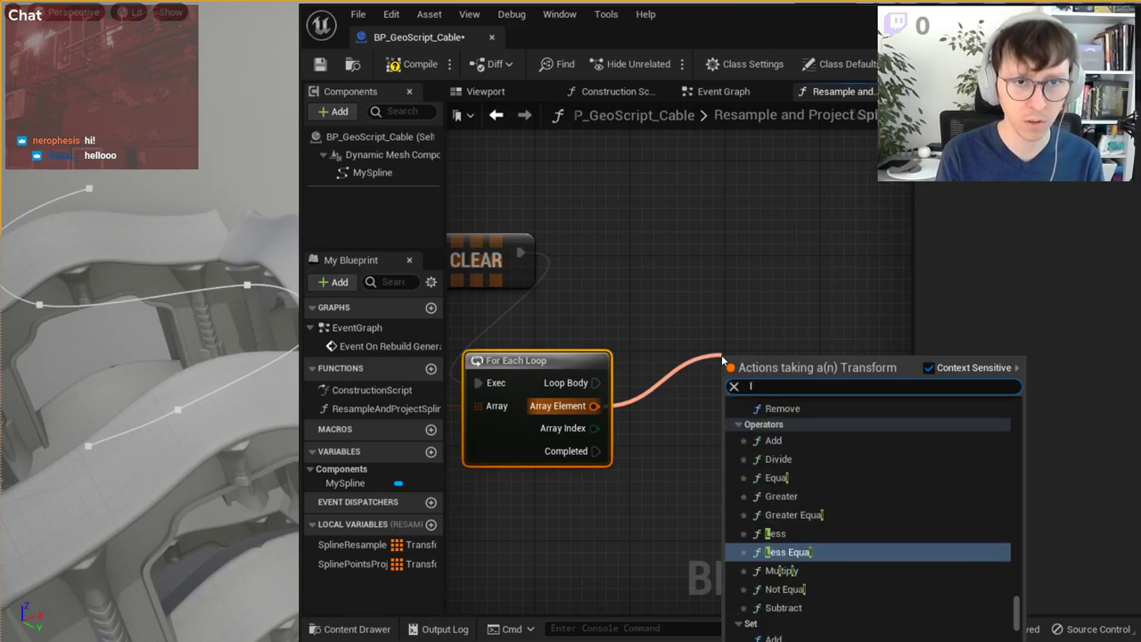
pyautogui.write('ocation')
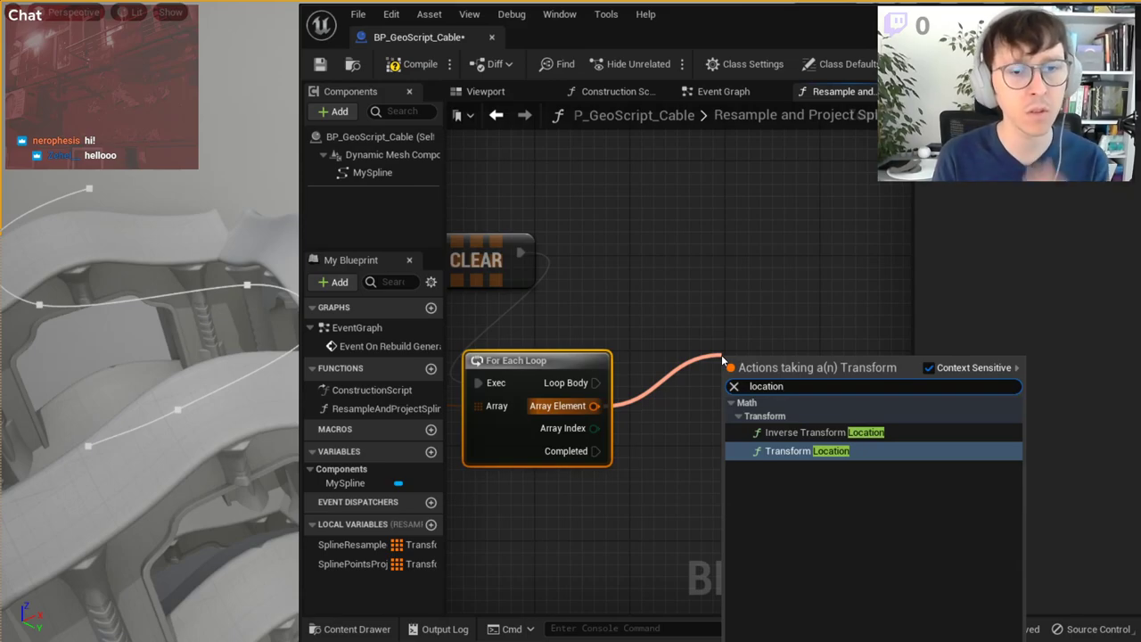
pyautogui.press('BackSpace')
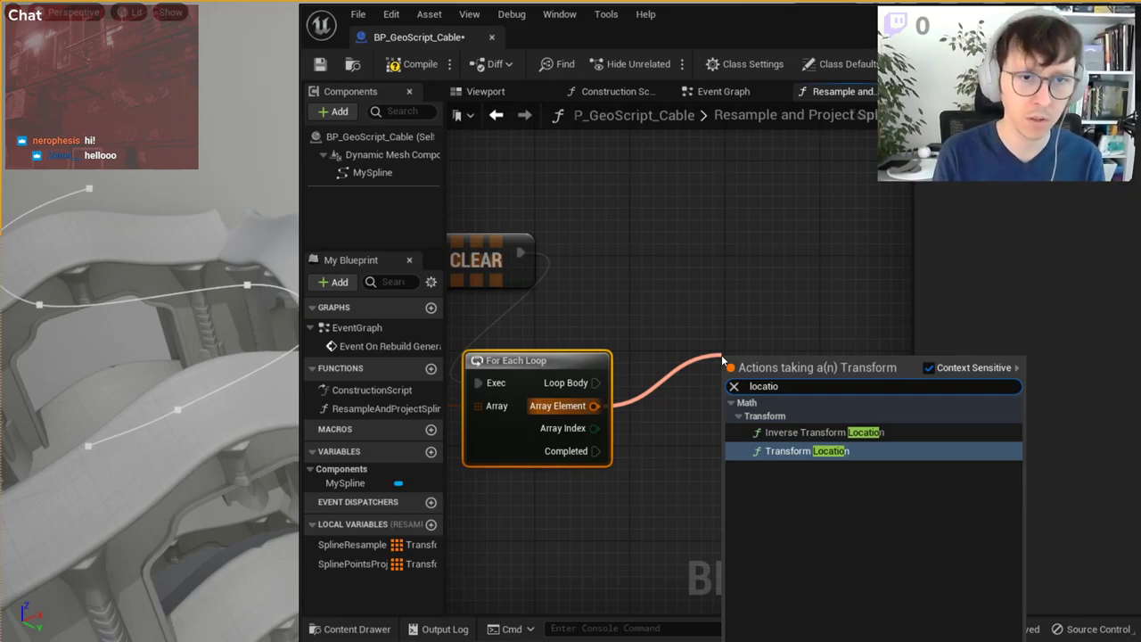
pyautogui.press('BackSpace')
pyautogui.press('BackSpace')
pyautogui.press('BackSpace')
pyautogui.write('break')
pyautogui.press('Return')
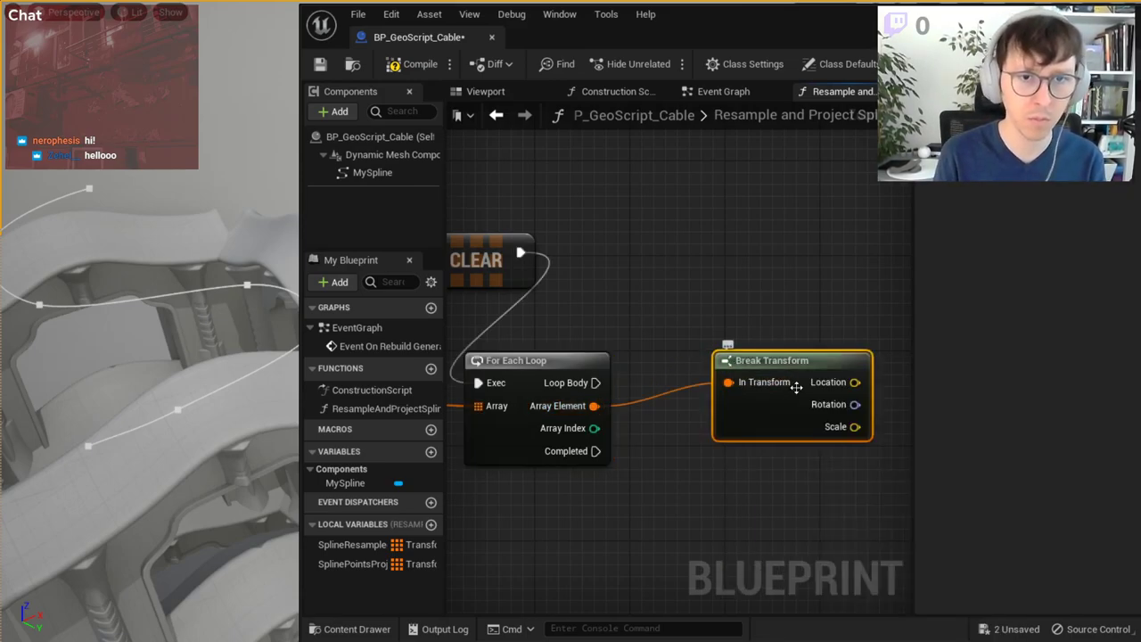
pyautogui.moveTo(809, 368)
pyautogui.mouseDown()
pyautogui.moveTo(774, 392)
pyautogui.moveTo(738, 392)
pyautogui.moveTo(710, 502)
pyautogui.mouseUp()
pyautogui.click(747, 347)
# - Browse the actions available for the array element transform, then bring up the full blueprint action list
pyautogui.moveTo(593, 405); pyautogui.dragTo(704, 376)
pyautogui.press('Escape')
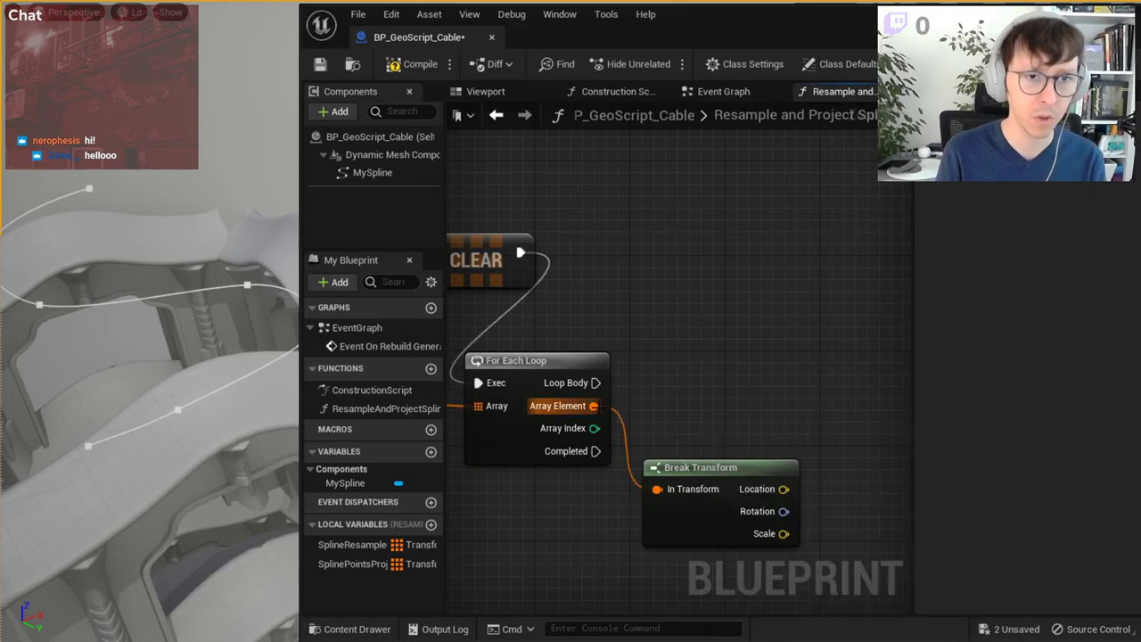
pyautogui.moveTo(593, 406); pyautogui.dragTo(692, 362)
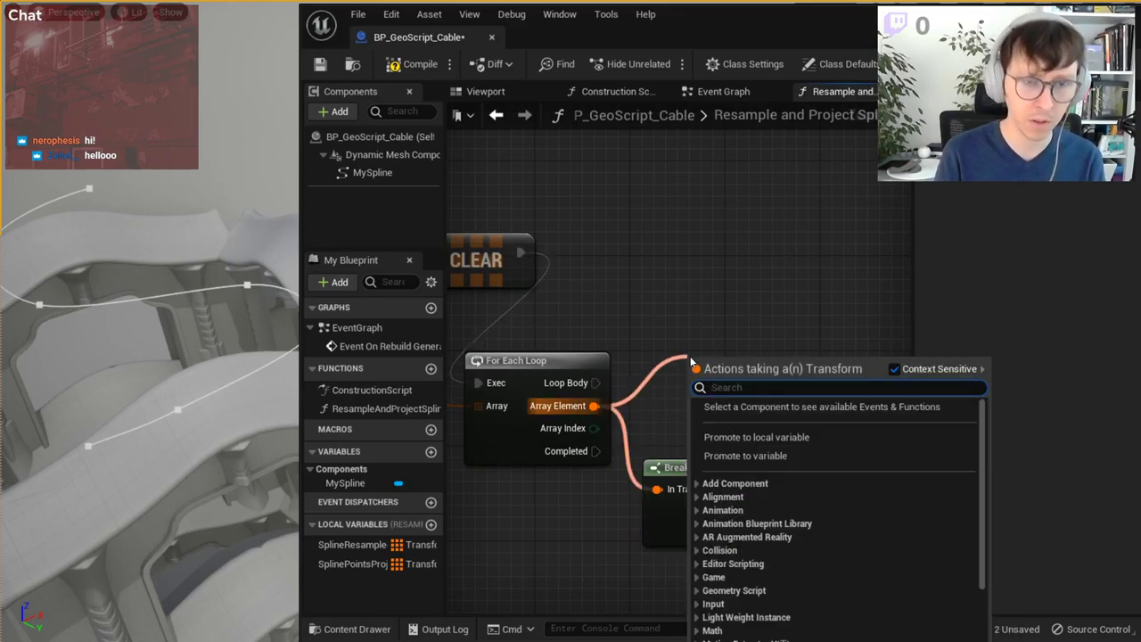
pyautogui.click(698, 274)
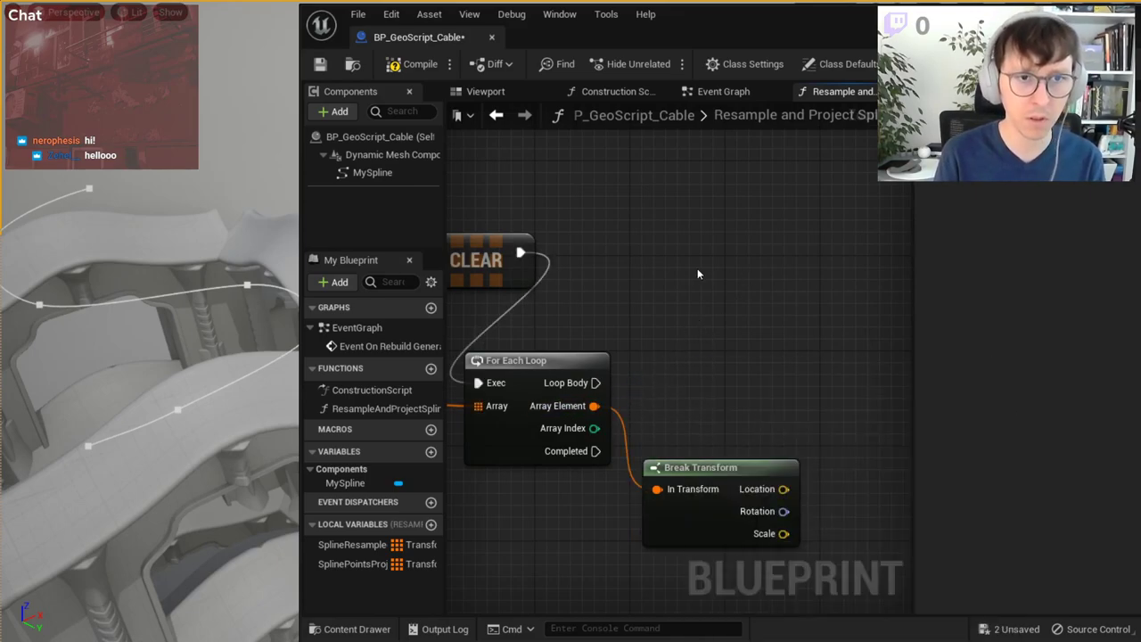
pyautogui.rightClick(644, 279)
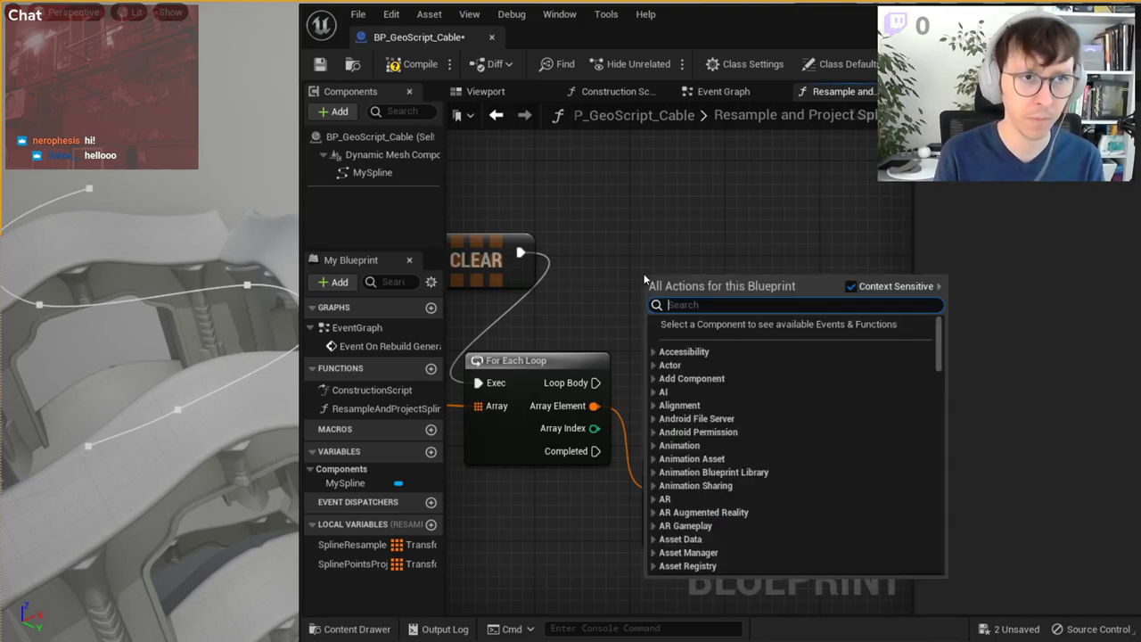
# - Place a My Spline reference and add a Get World Transform node for it
pyautogui.press('Escape')
pyautogui.moveTo(372, 172); pyautogui.dragTo(617, 268)
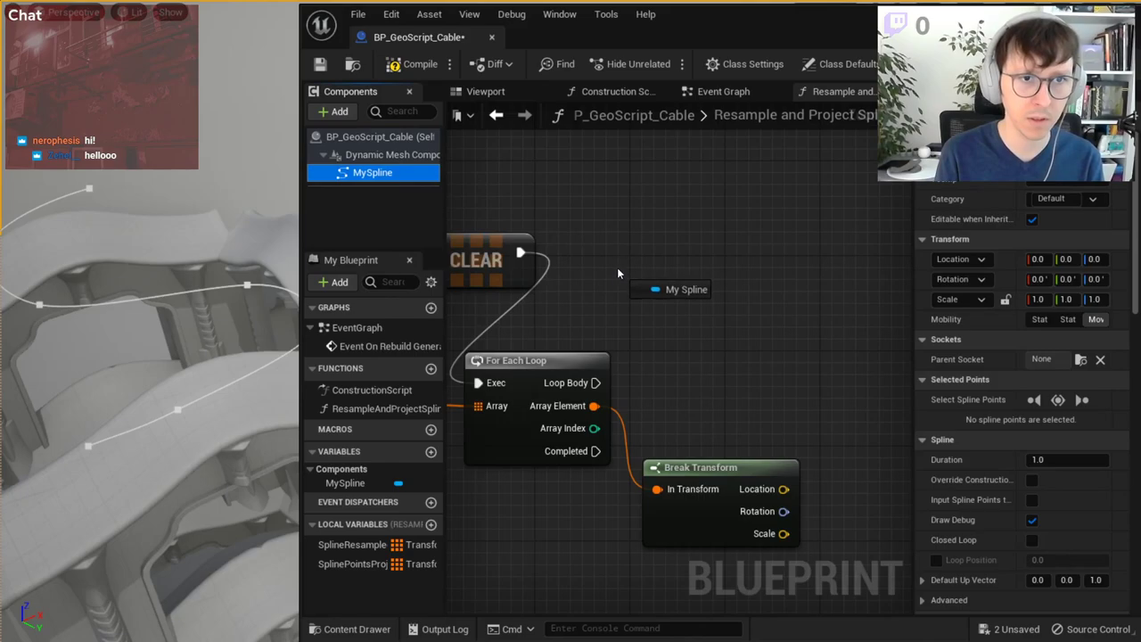
pyautogui.press('Delete')
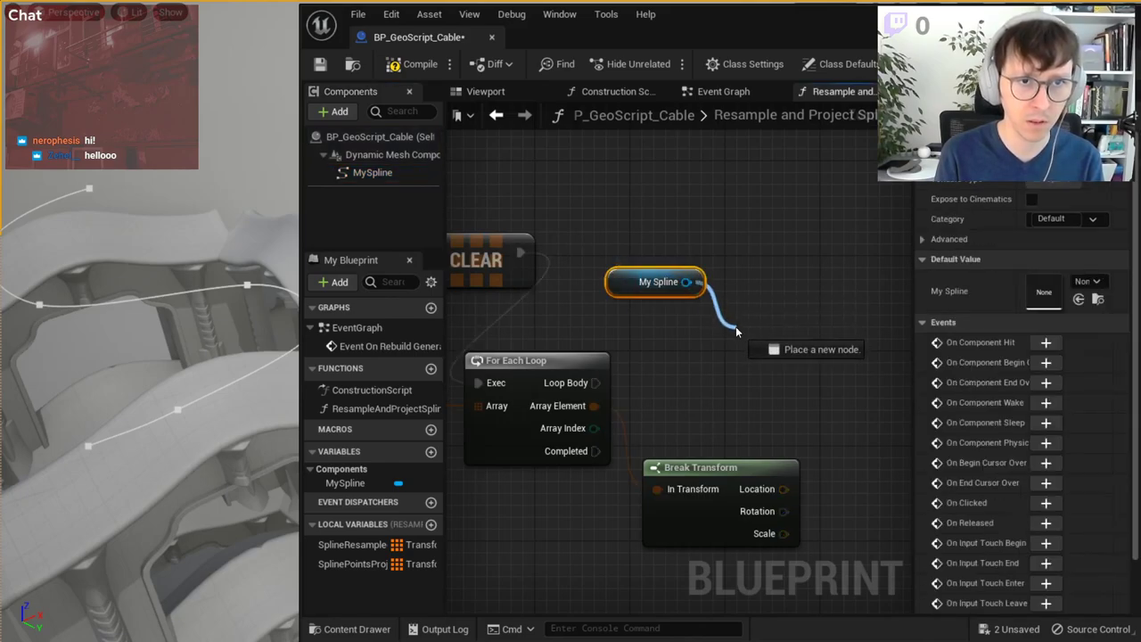
pyautogui.moveTo(686, 282); pyautogui.dragTo(736, 326)
pyautogui.write('get wo')
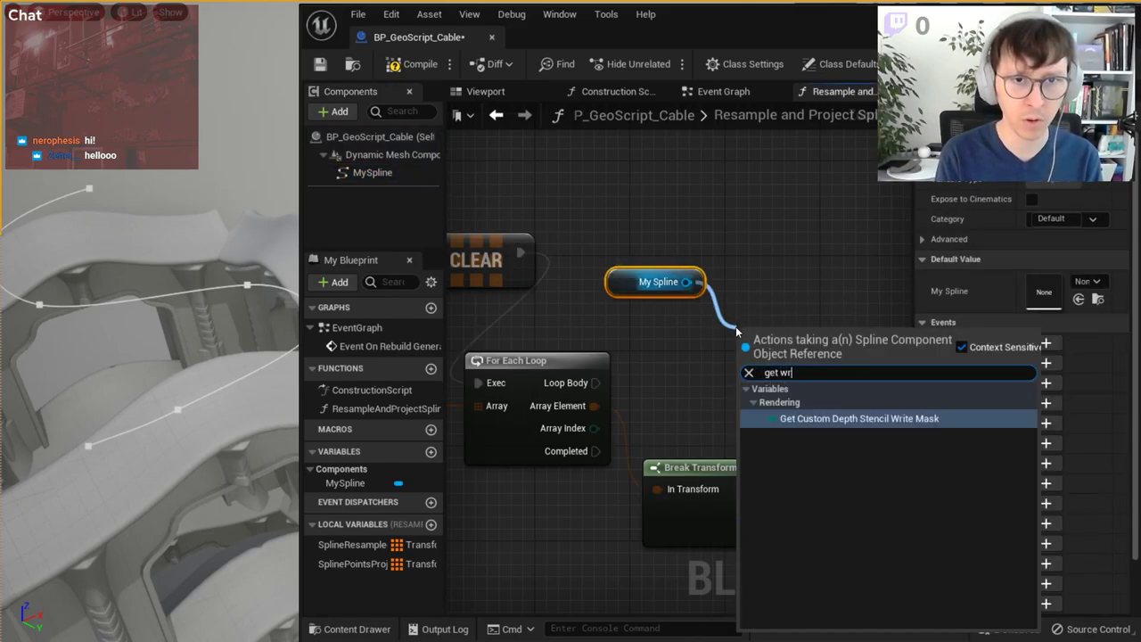
pyautogui.write('rld trans')
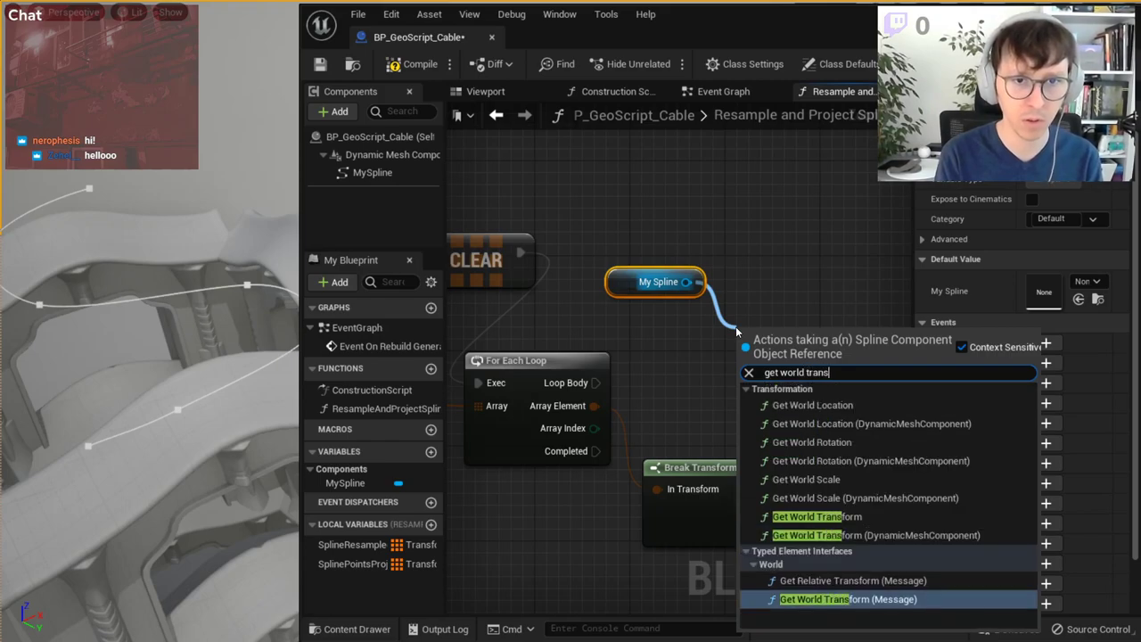
pyautogui.click(859, 518)
pyautogui.moveTo(813, 388); pyautogui.dragTo(660, 362, button='right')
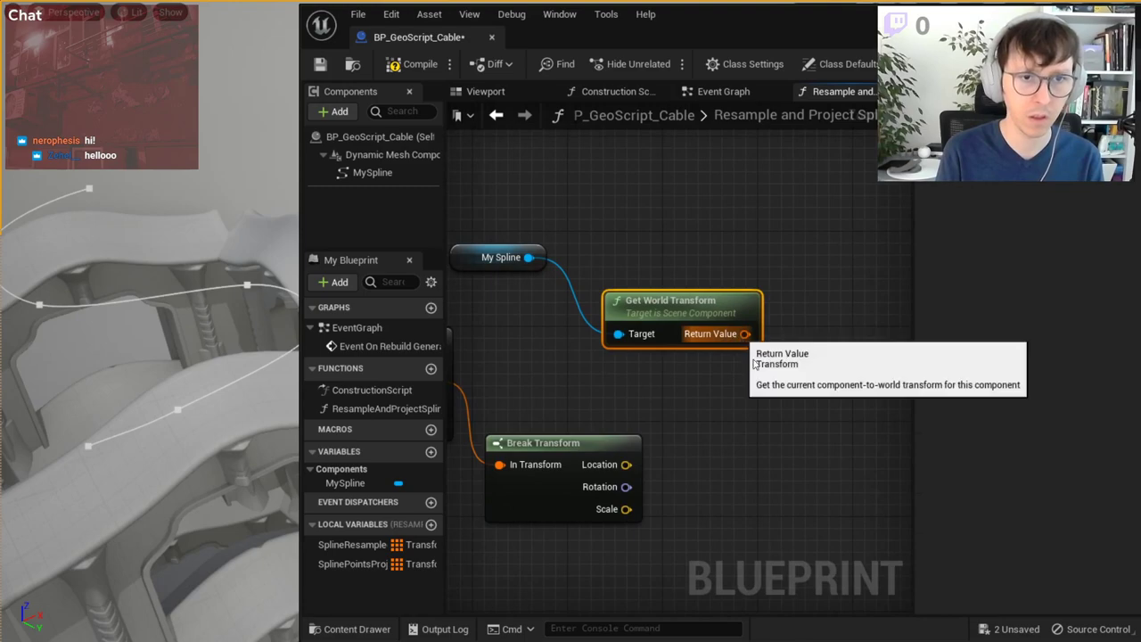
# - Add a Transform Location node driven by My Spline's world transform
pyautogui.moveTo(746, 334); pyautogui.dragTo(781, 395)
pyautogui.write('transform')
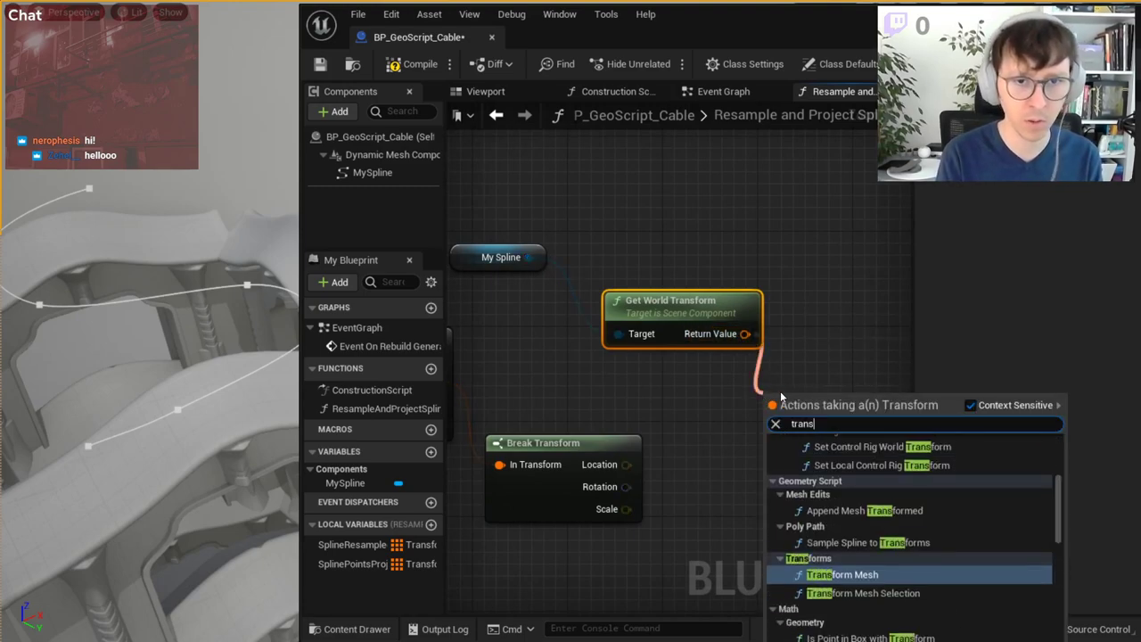
pyautogui.scroll(-3, 916, 567)
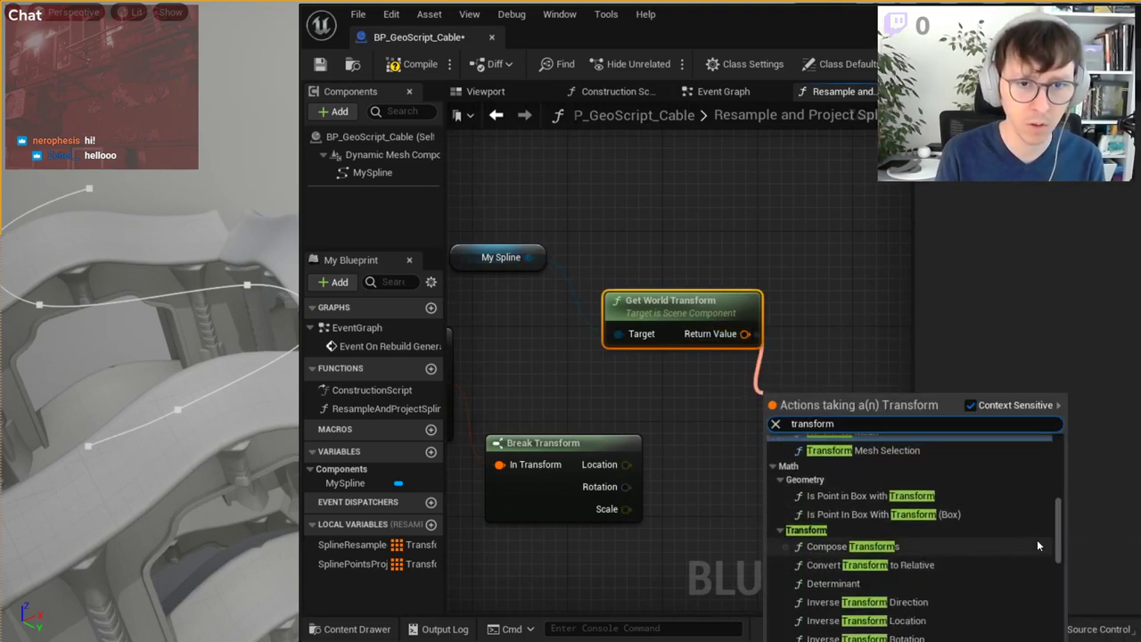
pyautogui.scroll(-1, 934, 546)
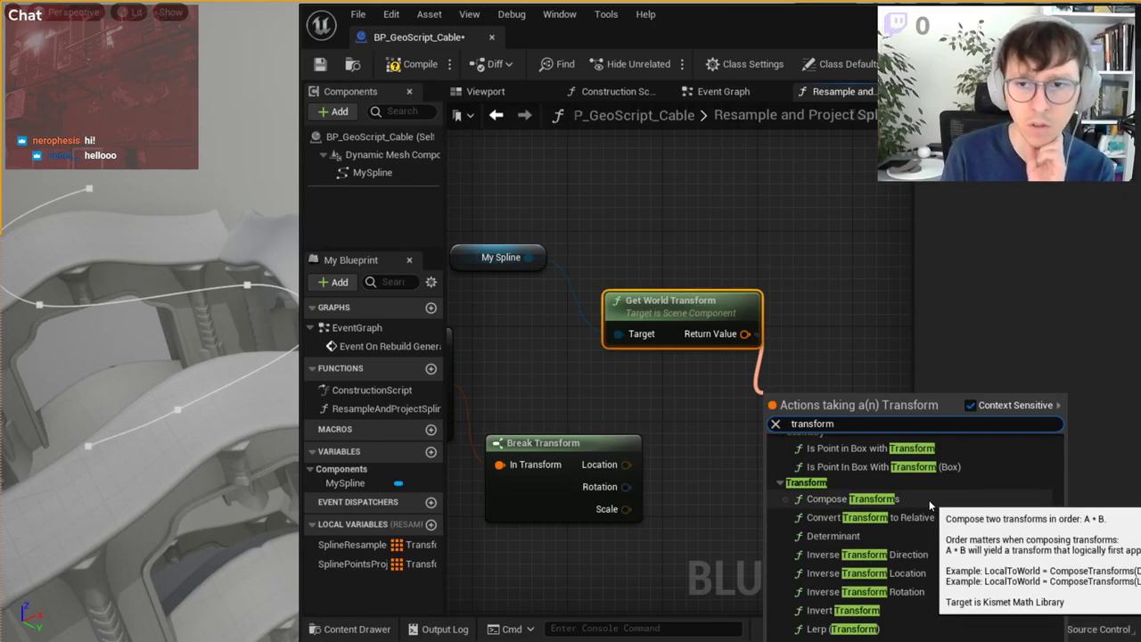
pyautogui.scroll(-5, 909, 579)
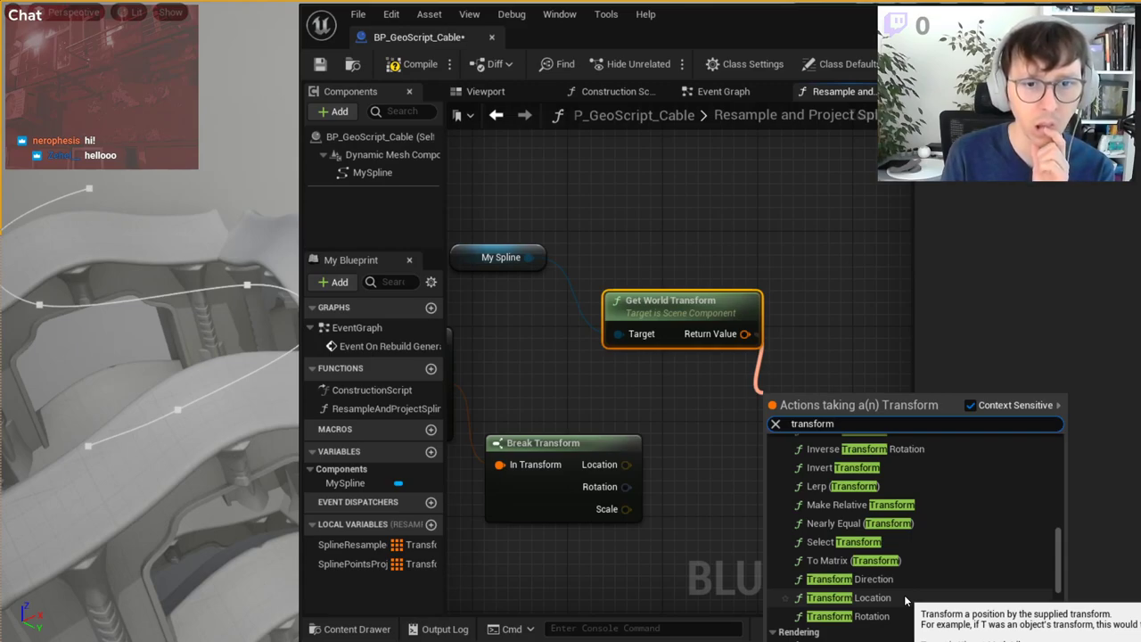
pyautogui.click(905, 597)
pyautogui.moveTo(722, 323); pyautogui.dragTo(651, 323)
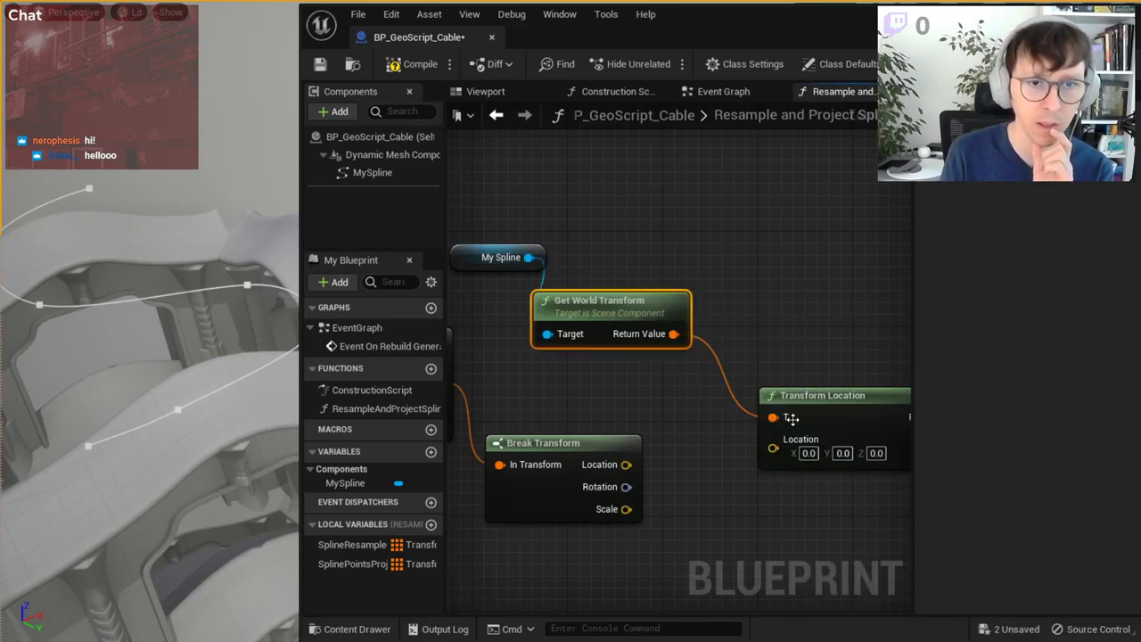
pyautogui.moveTo(575, 306); pyautogui.dragTo(610, 294)
# - Connect Break Transform's Location into the Transform Location node
pyautogui.moveTo(773, 448); pyautogui.dragTo(625, 465)
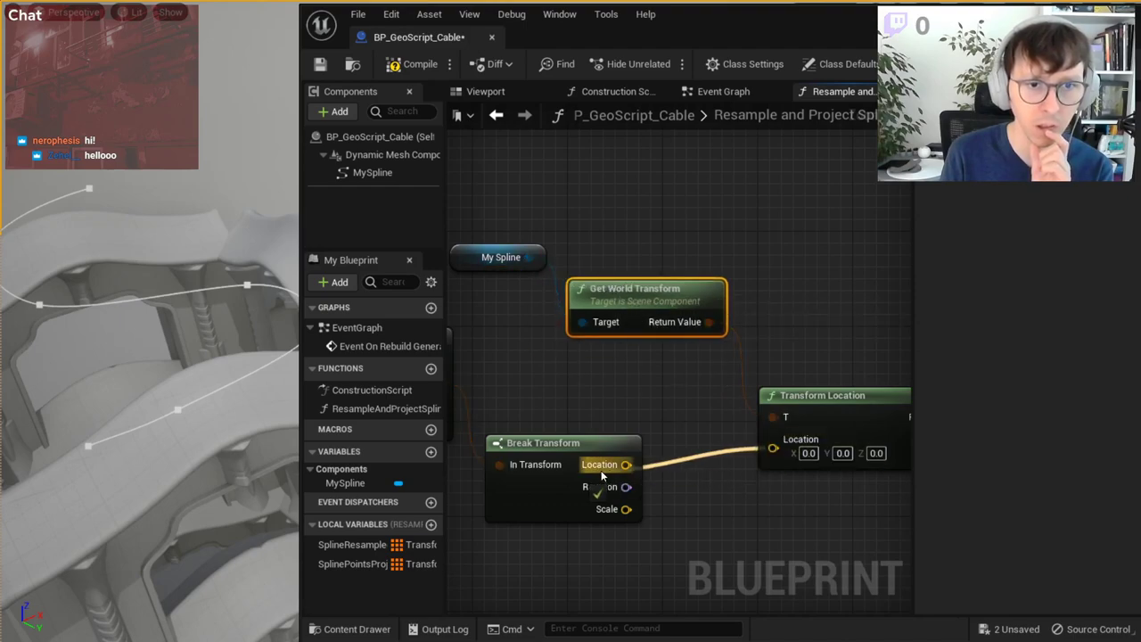
pyautogui.moveTo(784, 395); pyautogui.dragTo(770, 394)
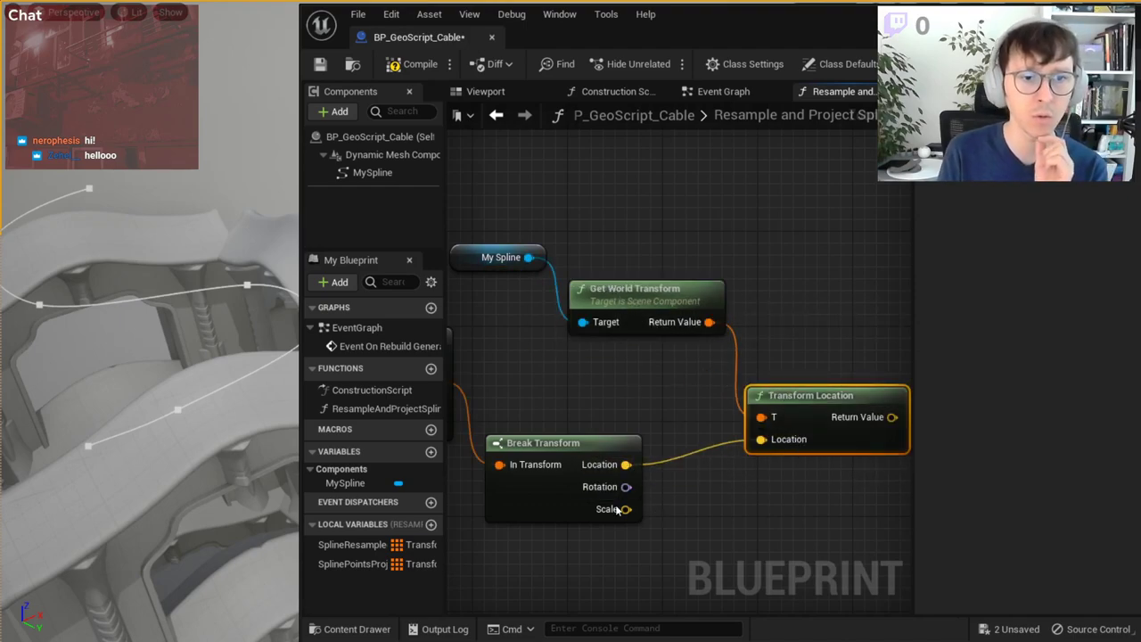
pyautogui.scroll(-3, 769, 468)
pyautogui.moveTo(788, 485)
pyautogui.mouseDown(button='right')
pyautogui.moveTo(681, 470)
pyautogui.moveTo(685, 453)
pyautogui.mouseUp(button='right')
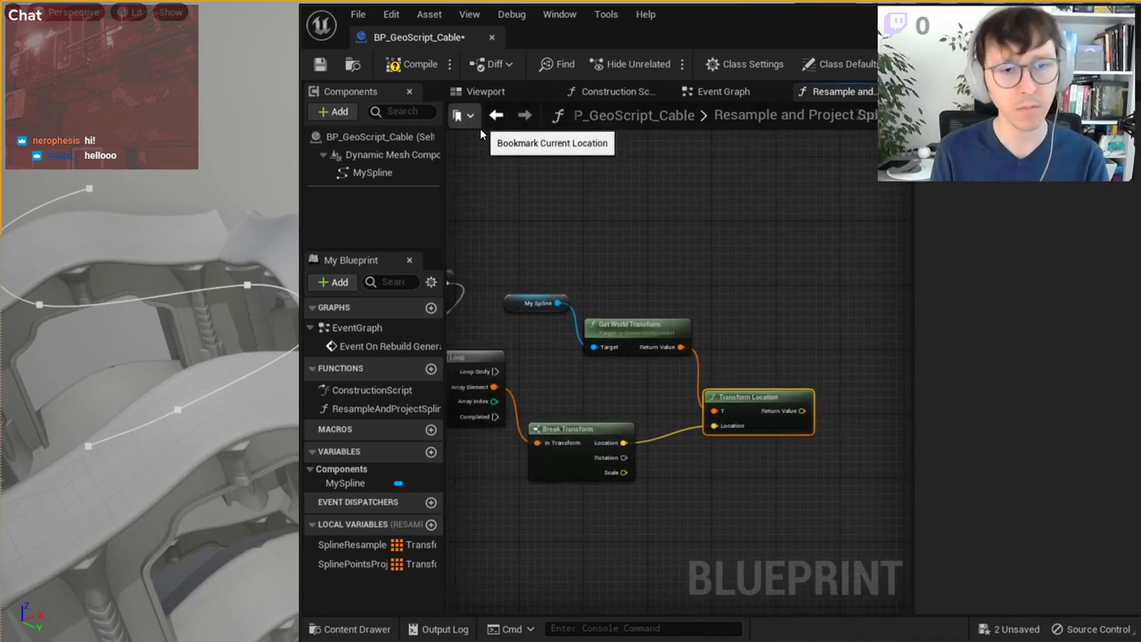
pyautogui.moveTo(577, 198); pyautogui.dragTo(637, 202, button='right')
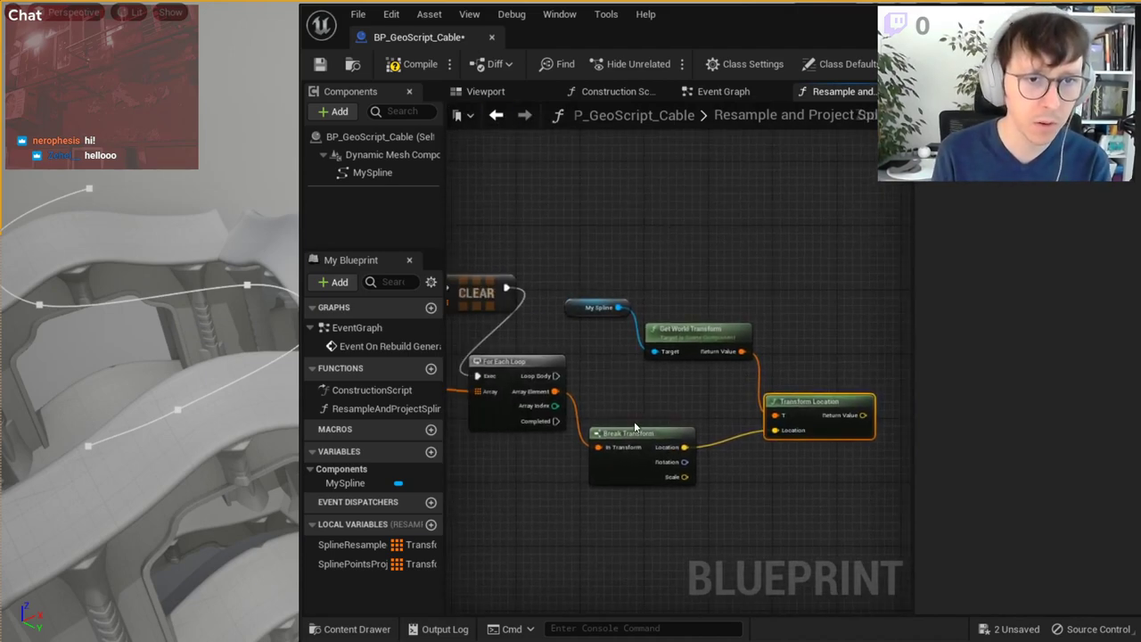
pyautogui.moveTo(824, 401); pyautogui.dragTo(566, 327, button='right')
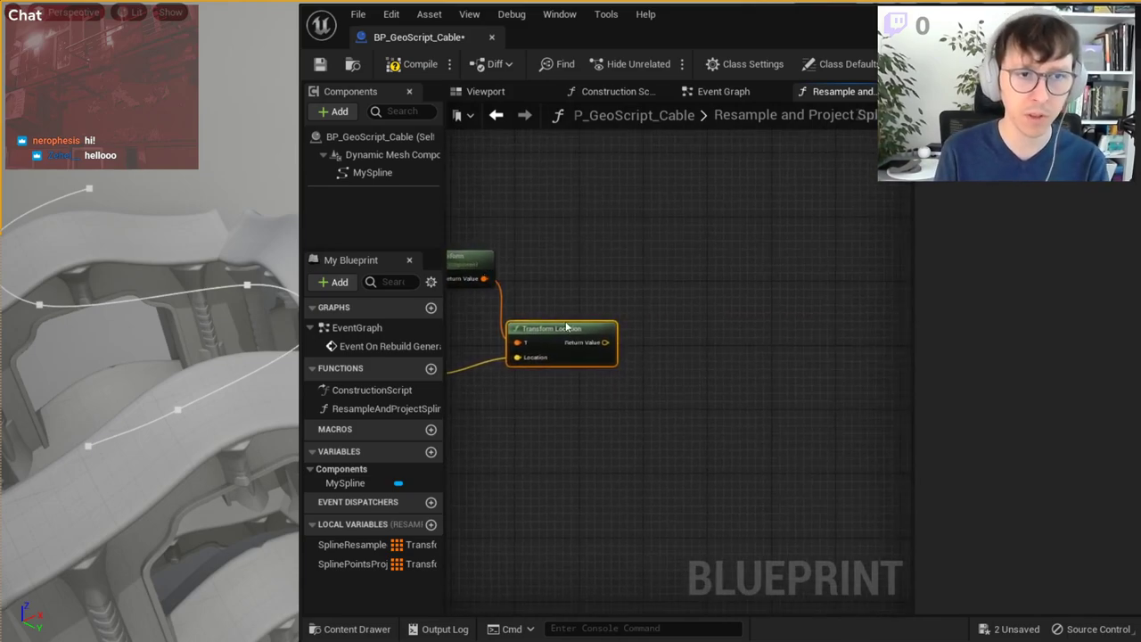
pyautogui.scroll(1, 566, 327)
# - Add a Multi Line Trace By Channel node starting at the world-space point
pyautogui.rightClick(660, 361)
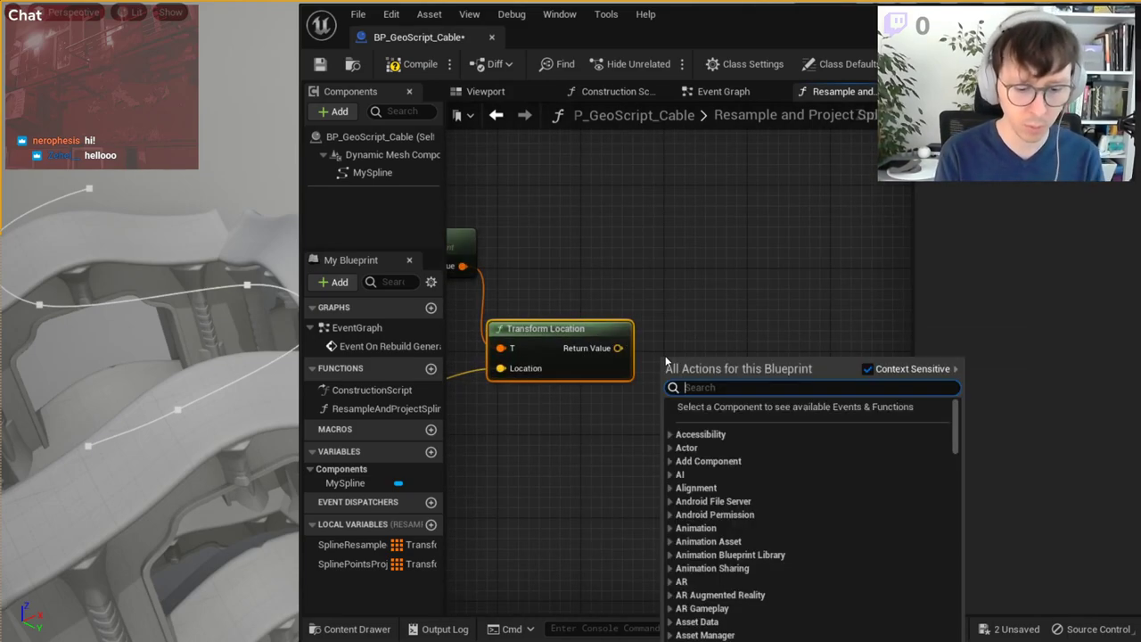
pyautogui.write('trace line')
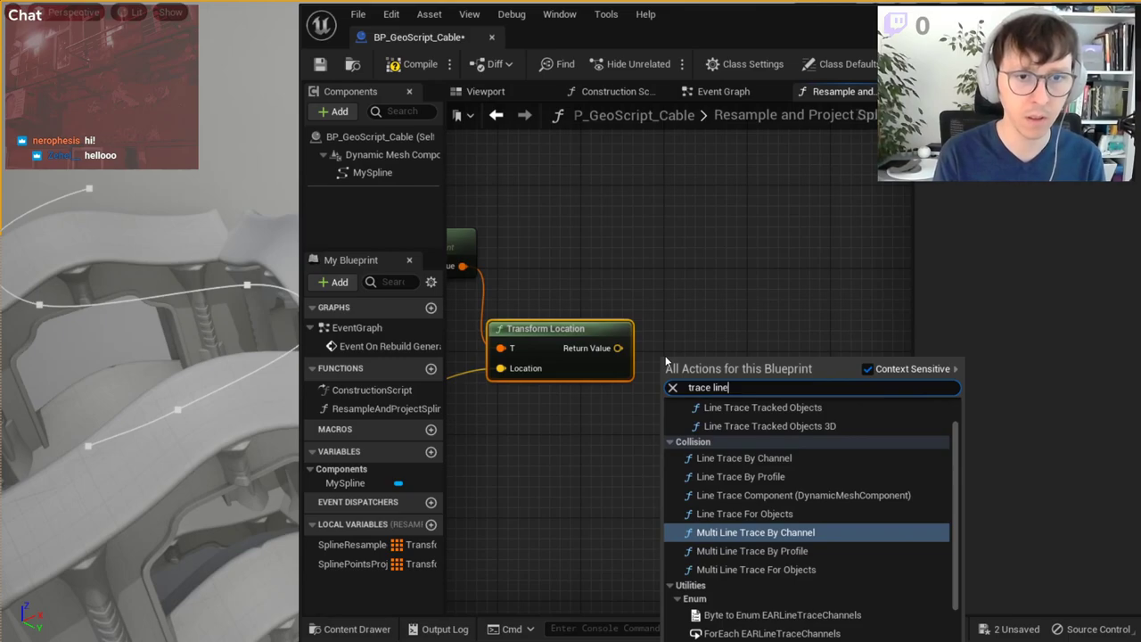
pyautogui.click(776, 532)
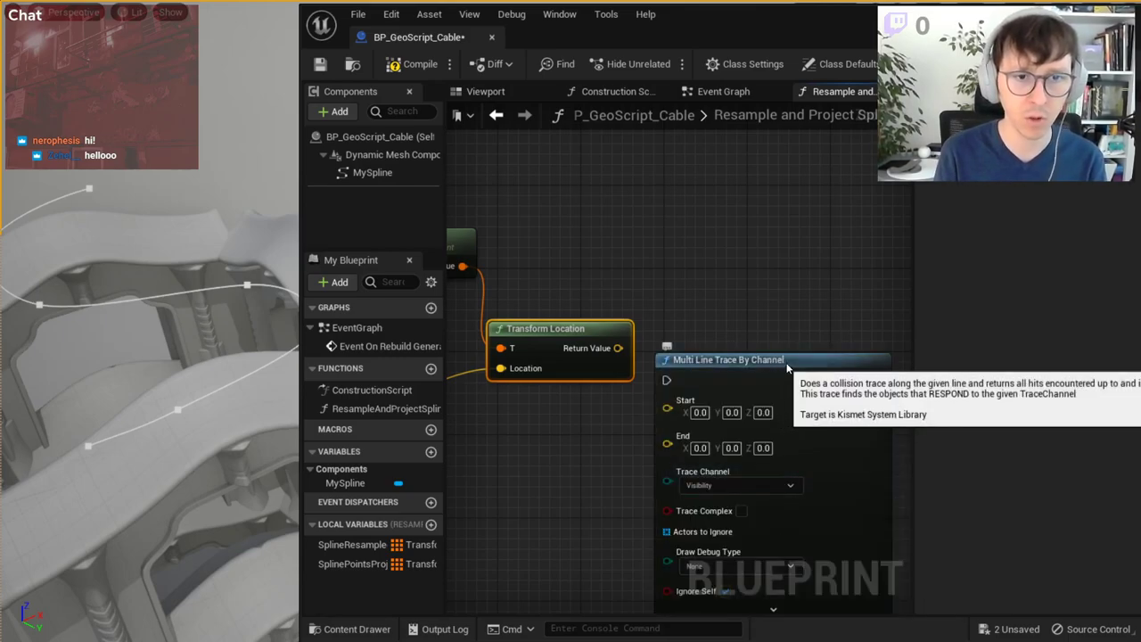
pyautogui.moveTo(665, 350); pyautogui.dragTo(702, 321)
pyautogui.moveTo(624, 354); pyautogui.dragTo(691, 359, button='right')
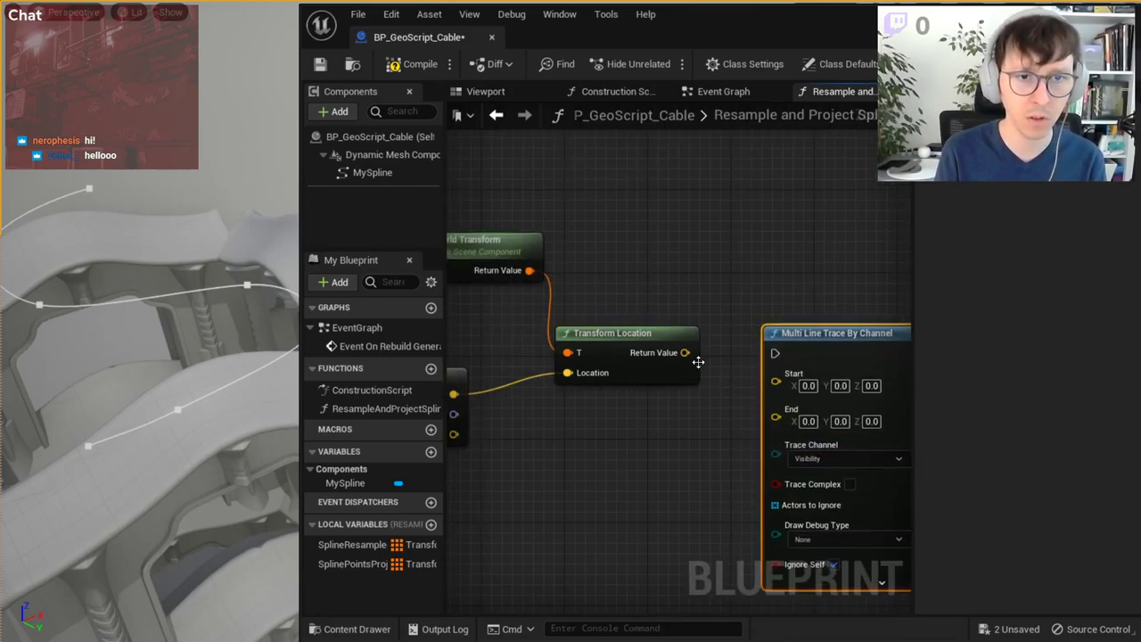
pyautogui.moveTo(685, 353); pyautogui.dragTo(776, 374)
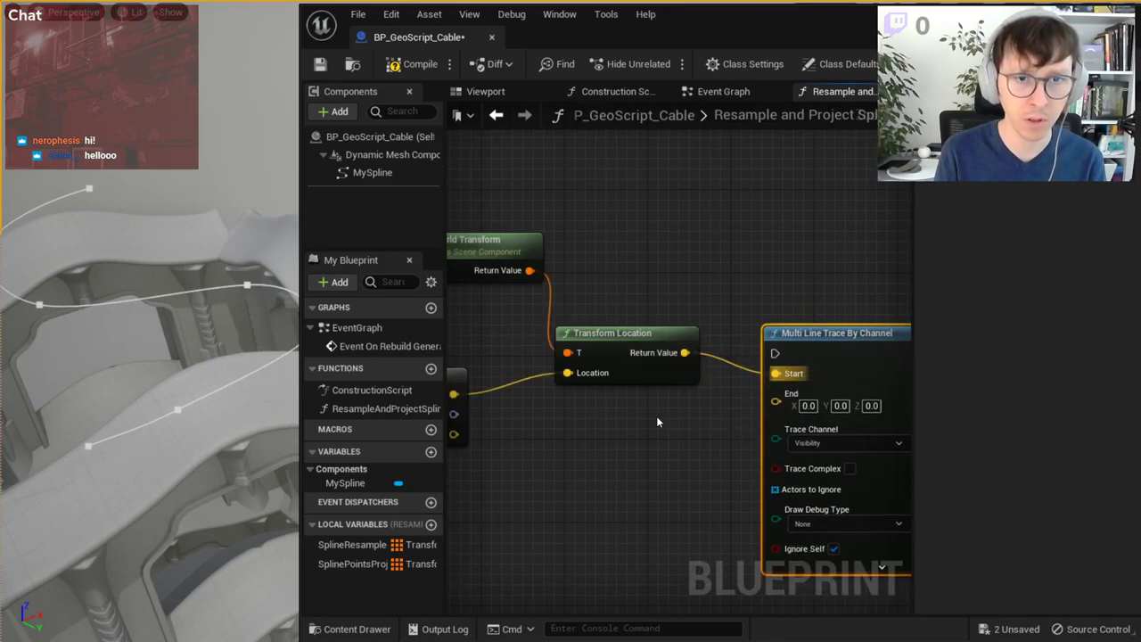
pyautogui.moveTo(844, 327)
pyautogui.mouseDown(button='right')
pyautogui.moveTo(735, 308)
pyautogui.moveTo(819, 288)
pyautogui.mouseUp(button='right')
# - Add the world point to a split vector whose Z is a new LineTraceLength variable defaulting to 1000.0
pyautogui.moveTo(576, 333); pyautogui.dragTo(611, 428)
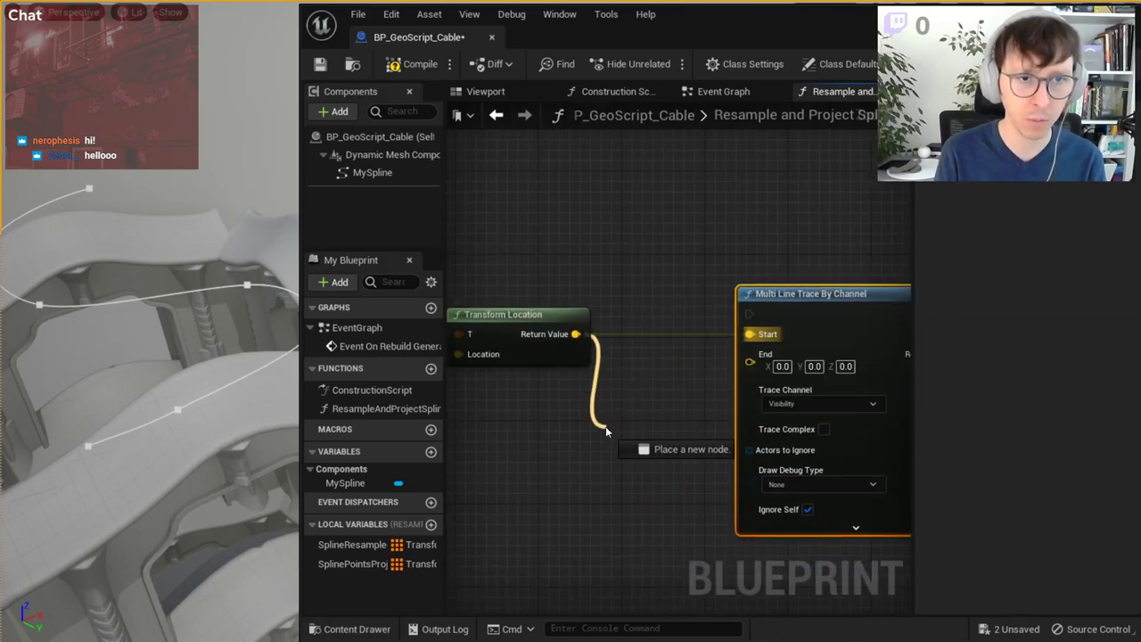
pyautogui.write('+')
pyautogui.press('Return')
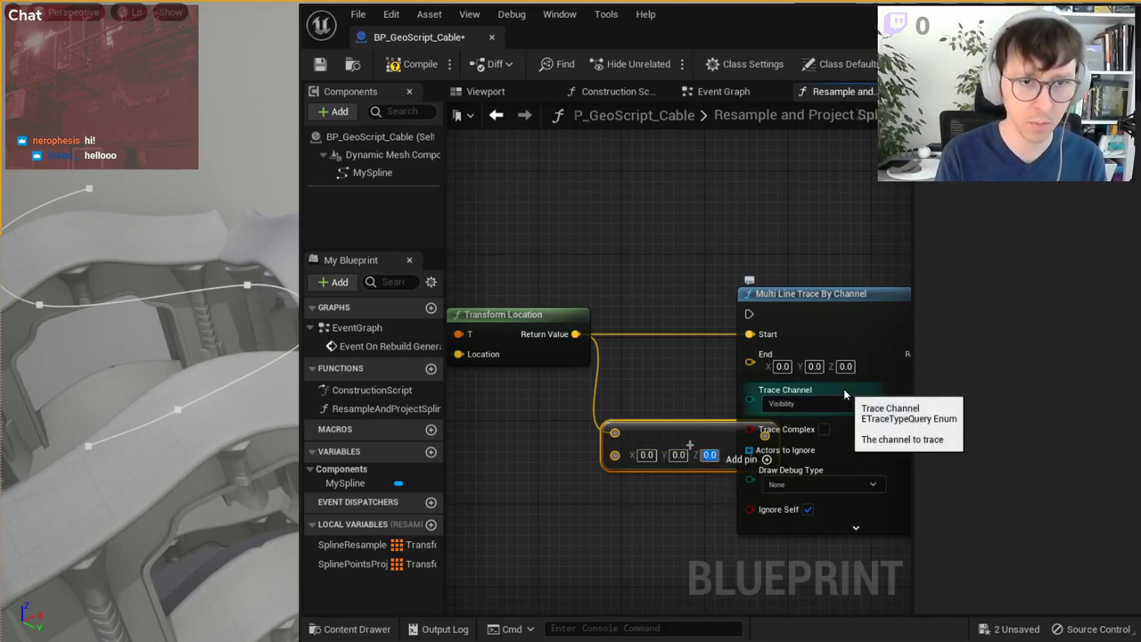
pyautogui.rightClick(615, 456)
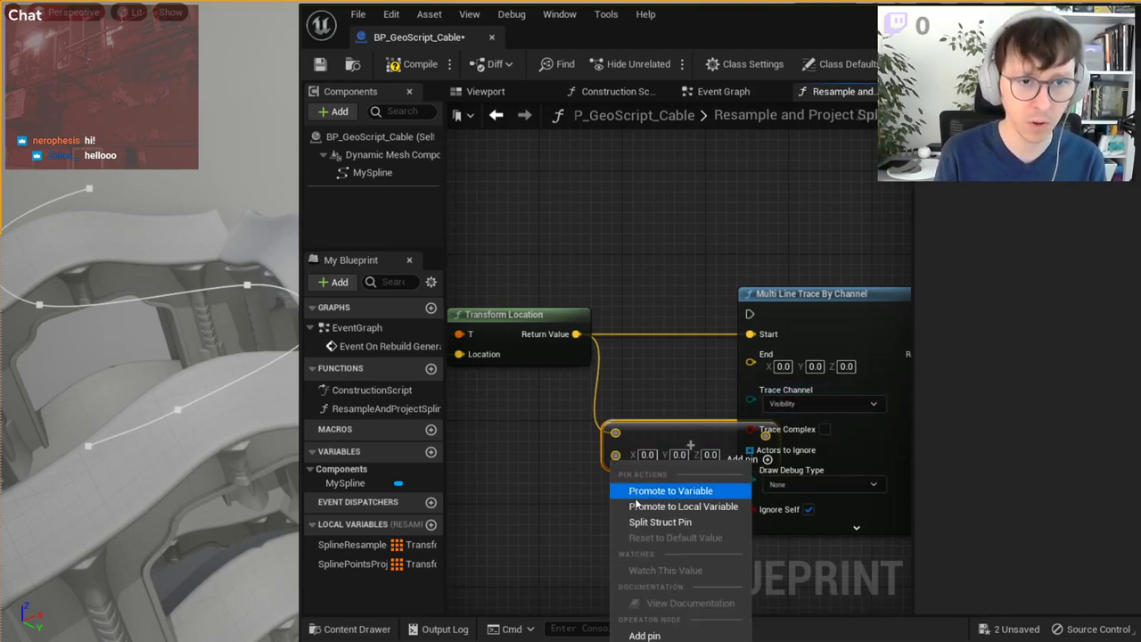
pyautogui.click(655, 522)
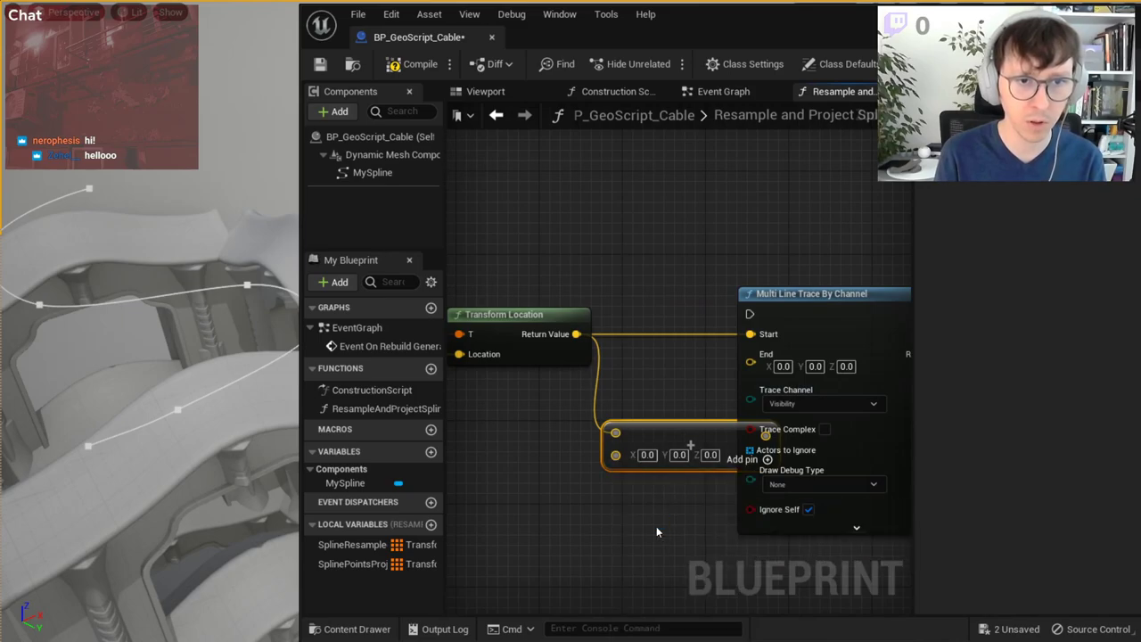
pyautogui.moveTo(656, 526); pyautogui.dragTo(678, 450, button='right')
pyautogui.rightClick(660, 427)
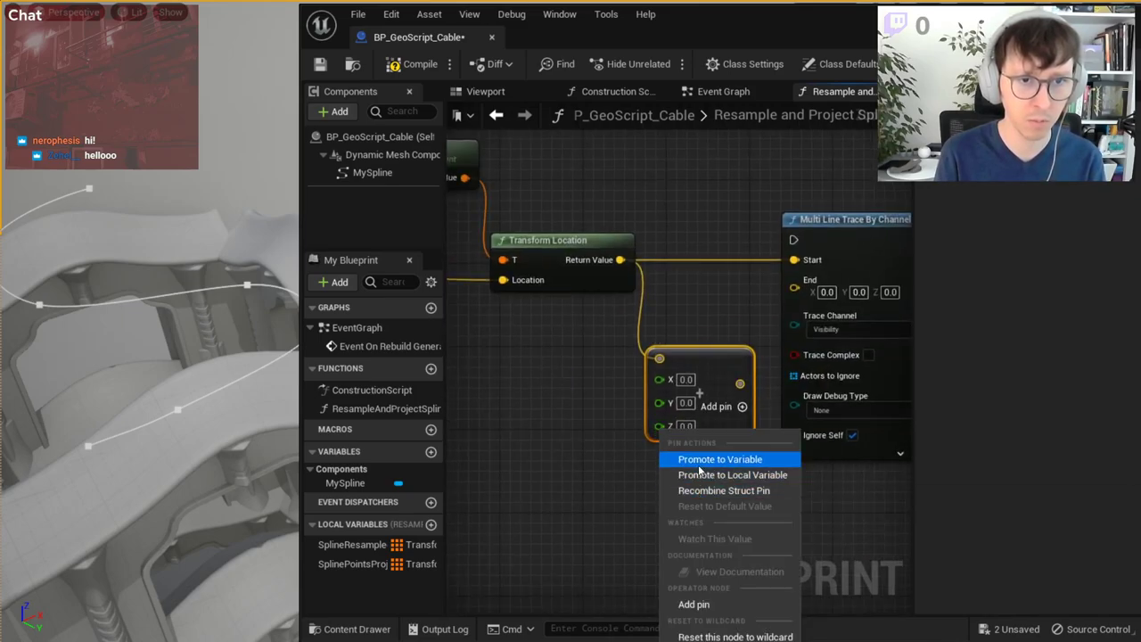
pyautogui.click(698, 460)
pyautogui.moveTo(545, 360); pyautogui.dragTo(540, 473)
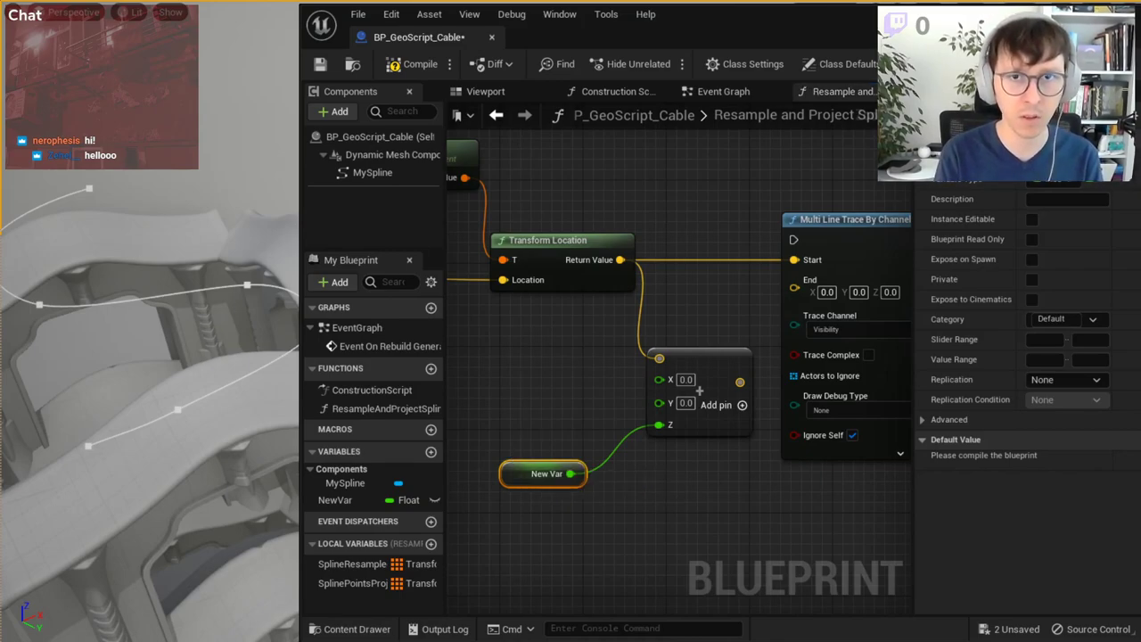
pyautogui.press('Return')
pyautogui.click(414, 63)
pyautogui.write('1000')
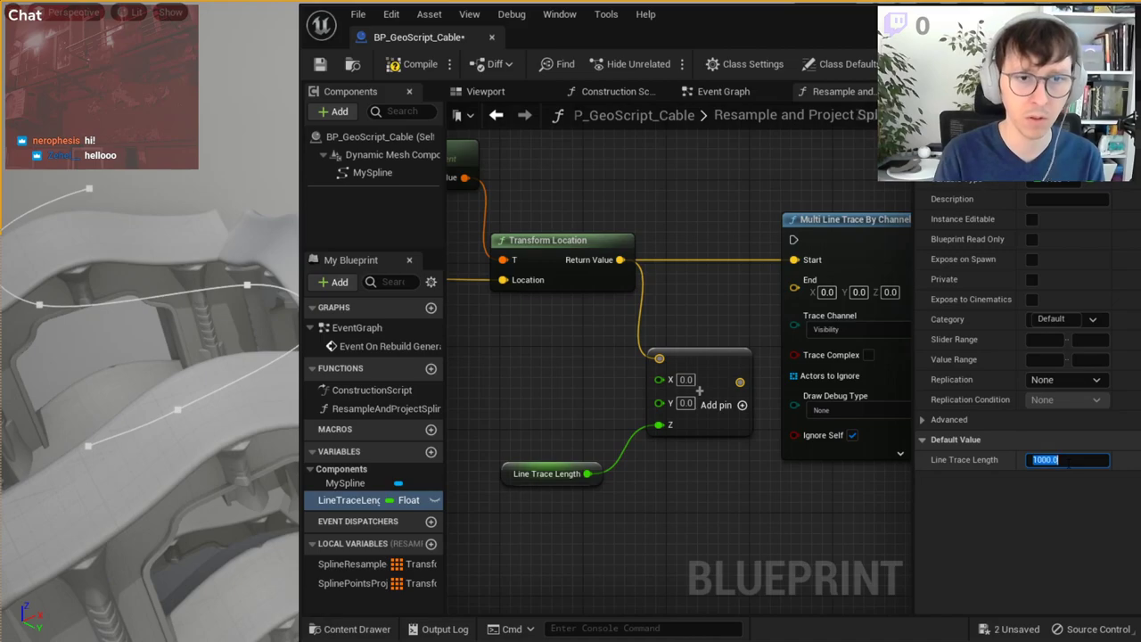
pyautogui.press('Return')
# - Wire the offset vector into the trace's End pin
pyautogui.moveTo(741, 382); pyautogui.dragTo(679, 406, button='right')
pyautogui.moveTo(678, 405); pyautogui.dragTo(732, 312)
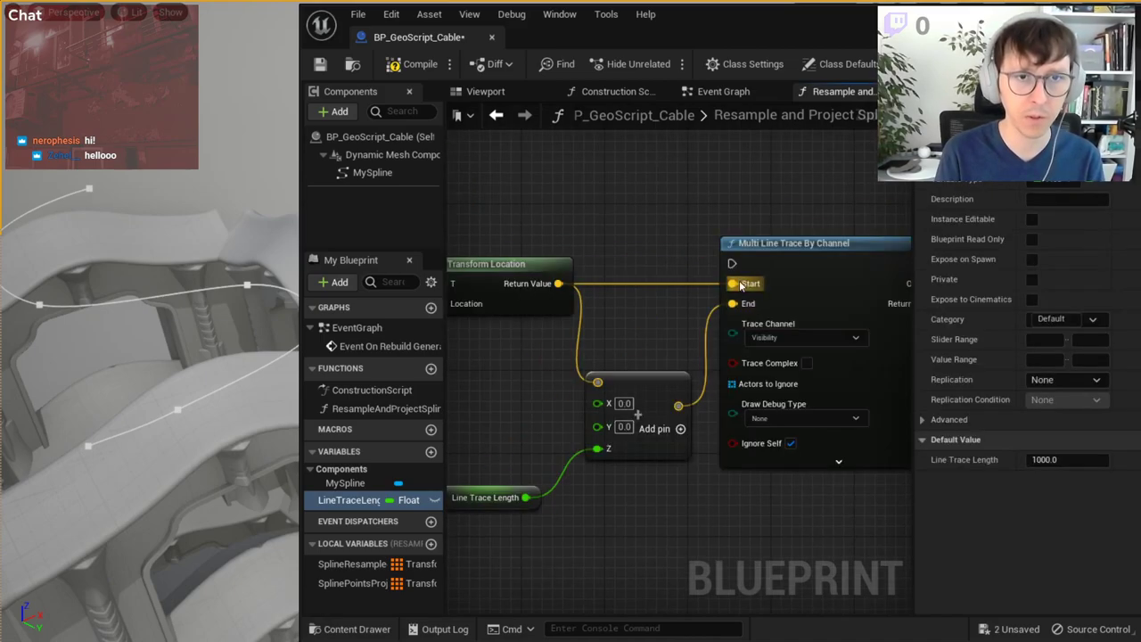
pyautogui.scroll(-2, 611, 341)
pyautogui.scroll(2, 610, 344)
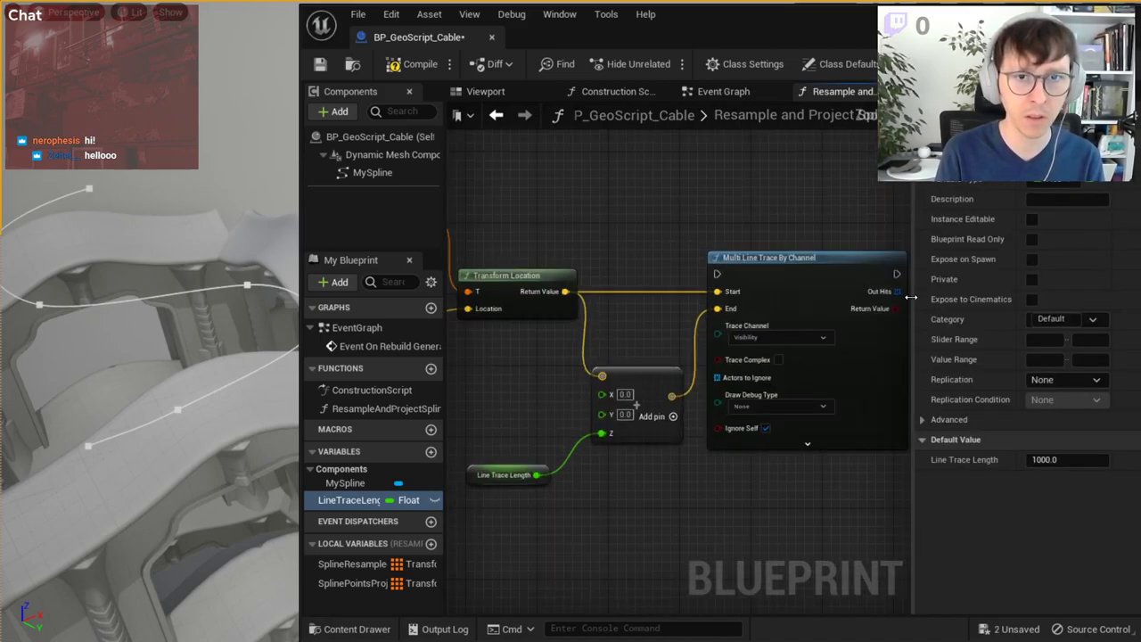
pyautogui.moveTo(911, 298); pyautogui.dragTo(944, 296)
pyautogui.moveTo(500, 337); pyautogui.dragTo(815, 330, button='right')
# - Nudge Get World Transform up and select the spline sampling and SET nodes
pyautogui.scroll(-3, 683, 341)
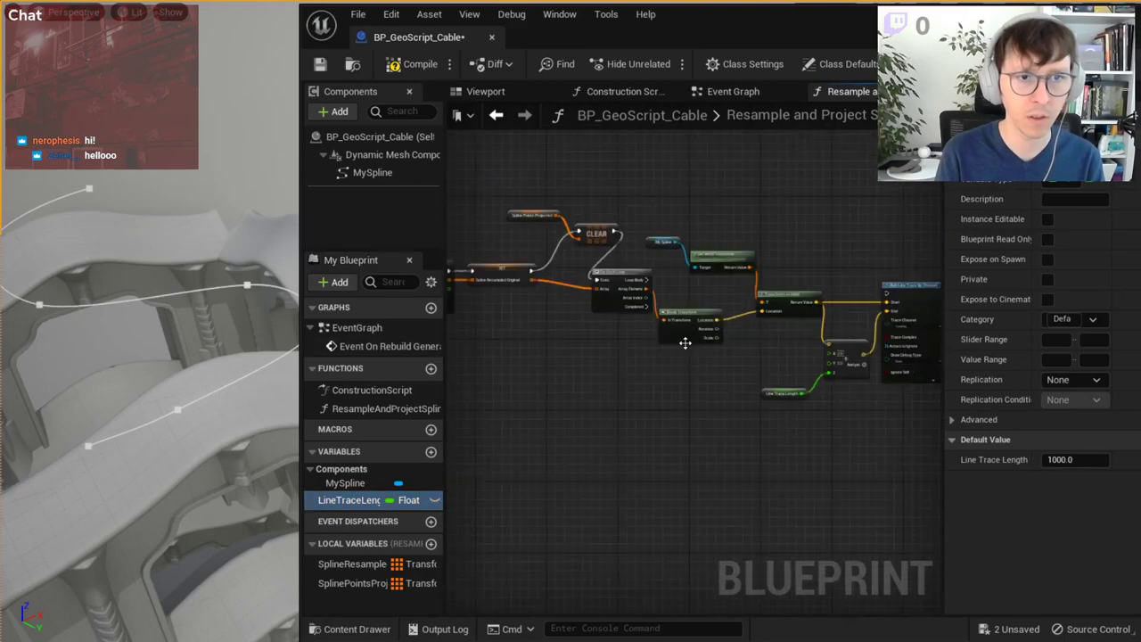
pyautogui.scroll(4, 670, 360)
pyautogui.scroll(-2, 508, 334)
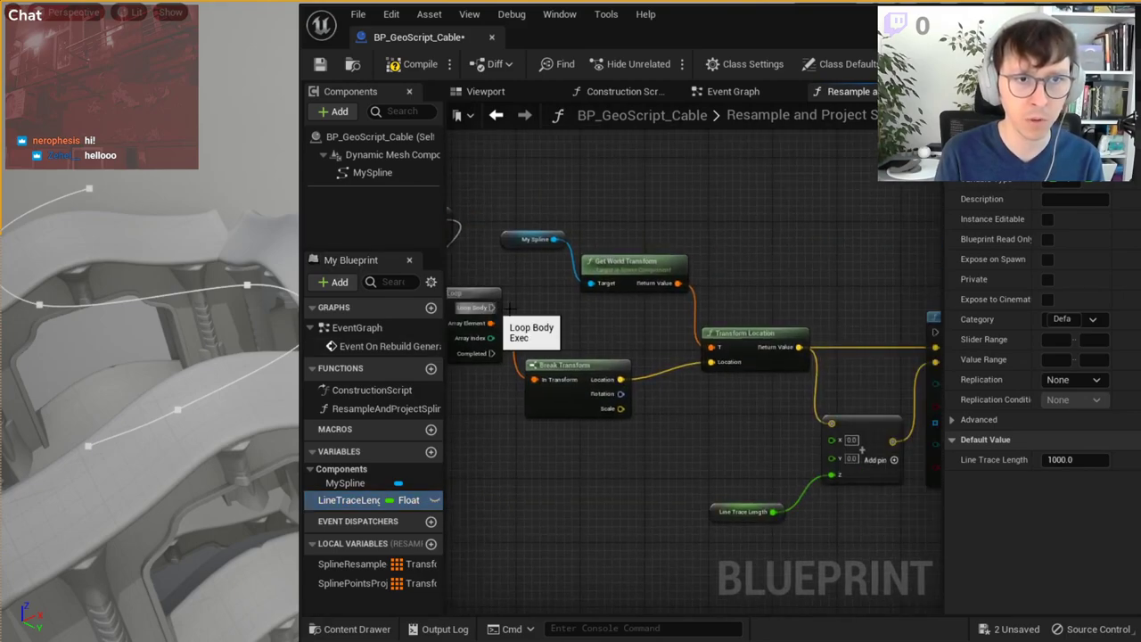
pyautogui.moveTo(492, 307); pyautogui.dragTo(924, 273)
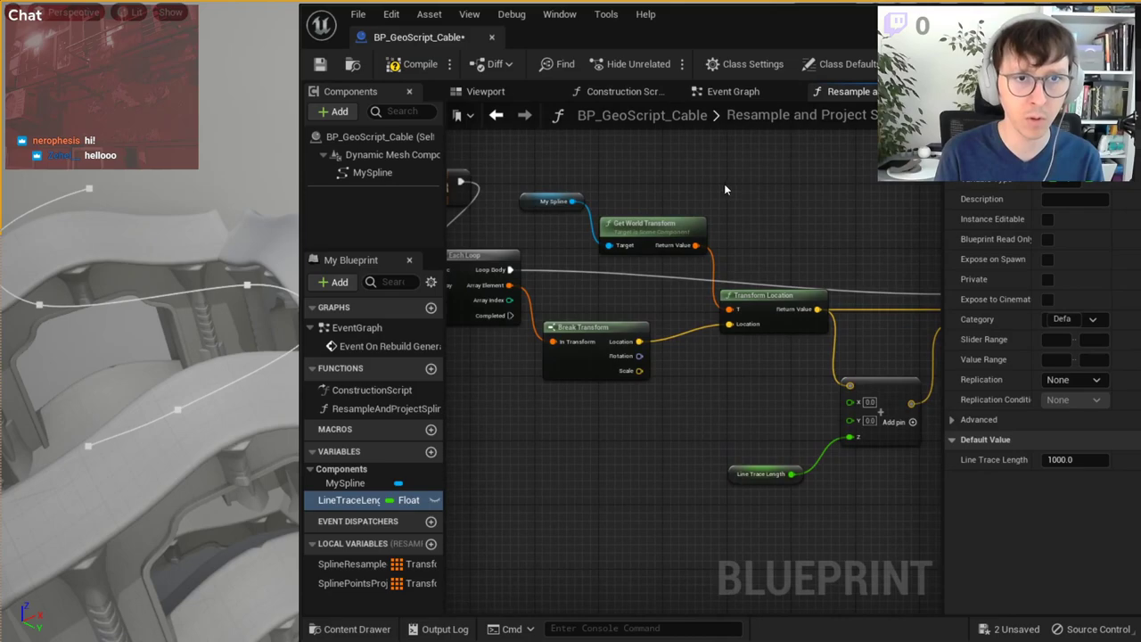
pyautogui.moveTo(669, 234); pyautogui.dragTo(675, 210)
pyautogui.scroll(-2, 647, 342)
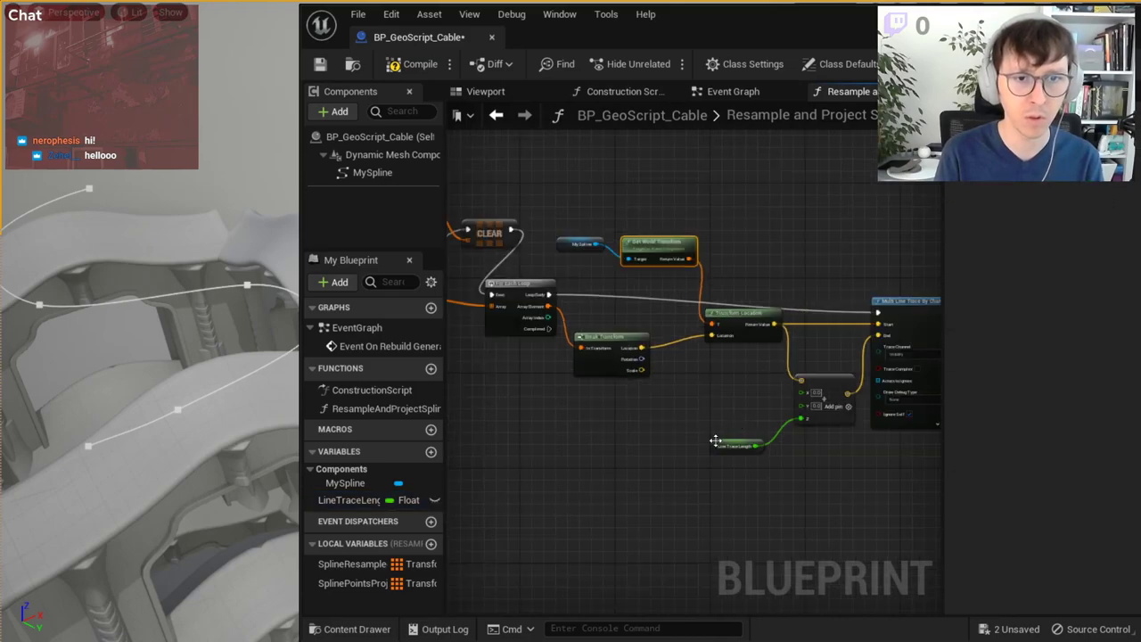
pyautogui.click(715, 441)
pyautogui.click(591, 427)
pyautogui.moveTo(591, 427); pyautogui.dragTo(822, 395, button='right')
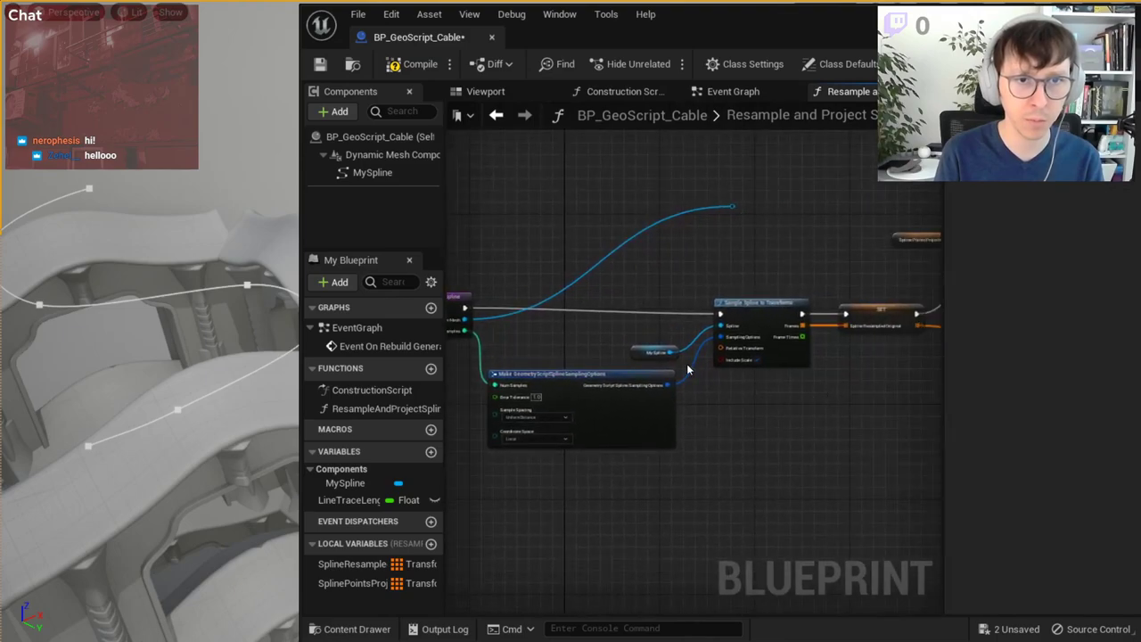
pyautogui.moveTo(687, 369); pyautogui.dragTo(794, 378, button='right')
pyautogui.click(521, 307)
pyautogui.moveTo(840, 443); pyautogui.dragTo(796, 442, button='right')
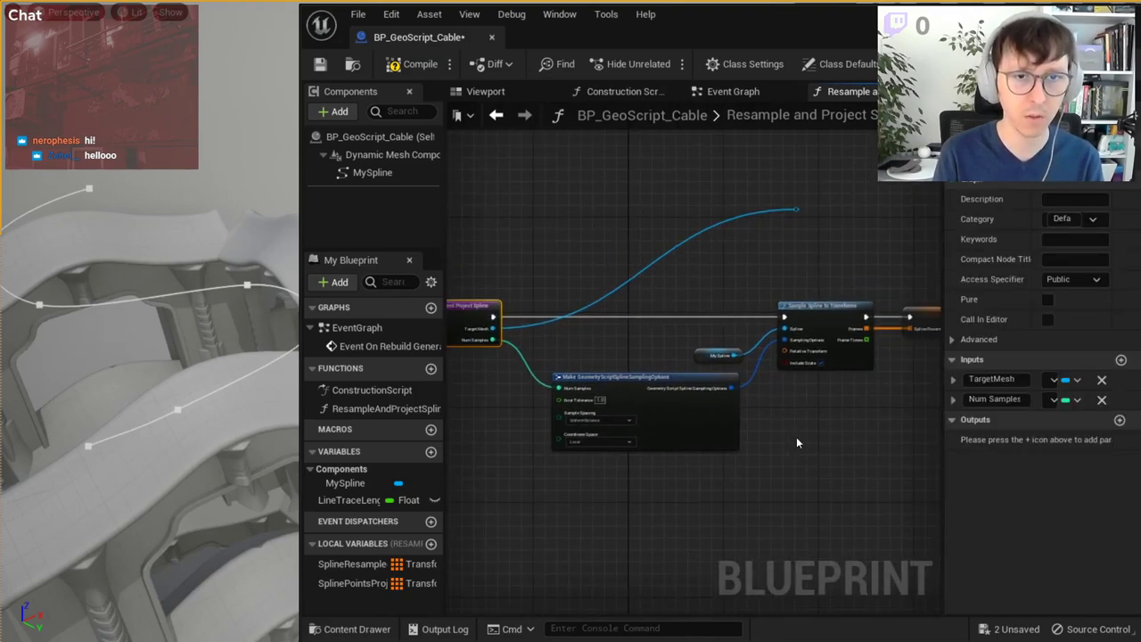
pyautogui.moveTo(890, 484)
pyautogui.mouseDown(button='right')
pyautogui.moveTo(805, 471)
pyautogui.moveTo(856, 481)
pyautogui.mouseUp(button='right')
pyautogui.moveTo(543, 324); pyautogui.dragTo(890, 468)
pyautogui.scroll(3, 788, 341)
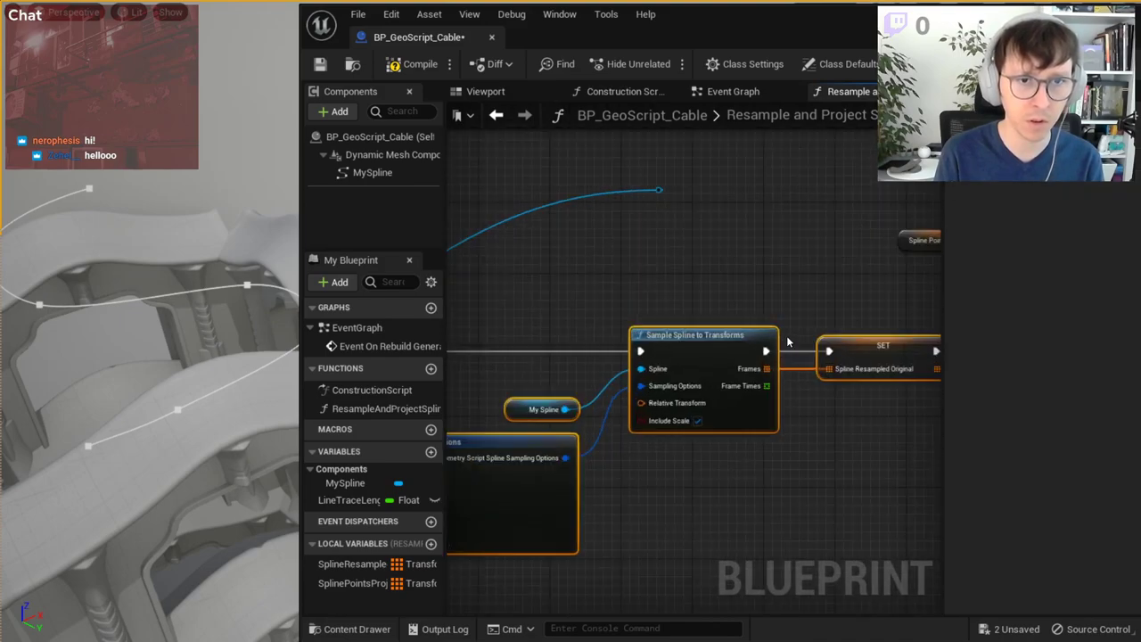
# - Wrap the selection in a comment titled 'Resample the "abstract" spline to discrete p…'
pyautogui.rightClick(723, 337)
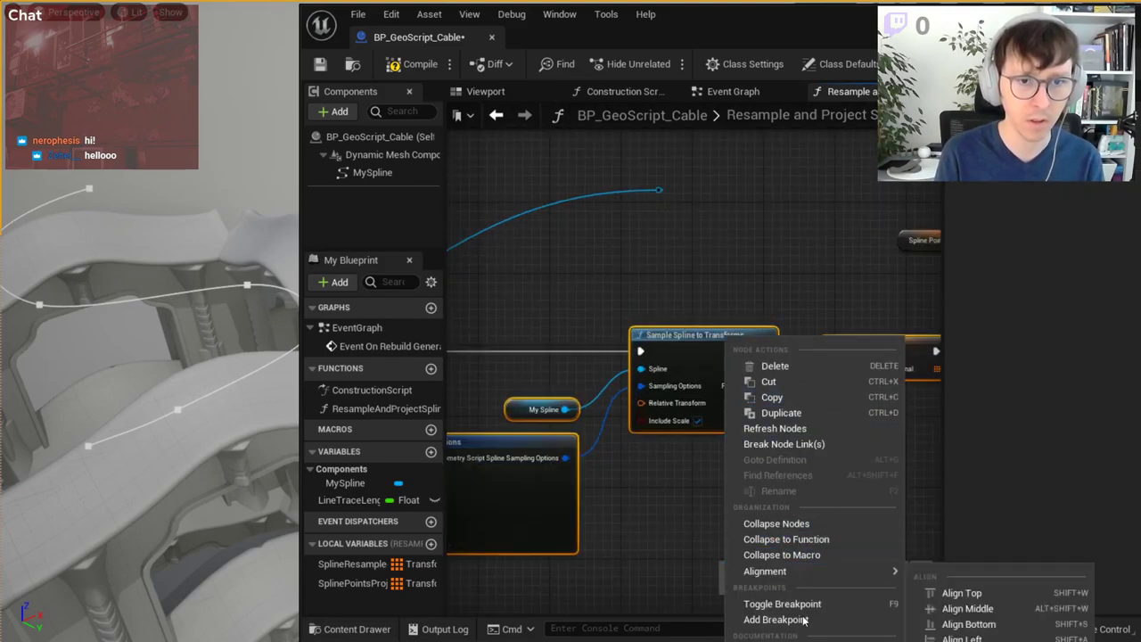
pyautogui.press('Escape')
pyautogui.press('c')
pyautogui.scroll(2, 547, 330)
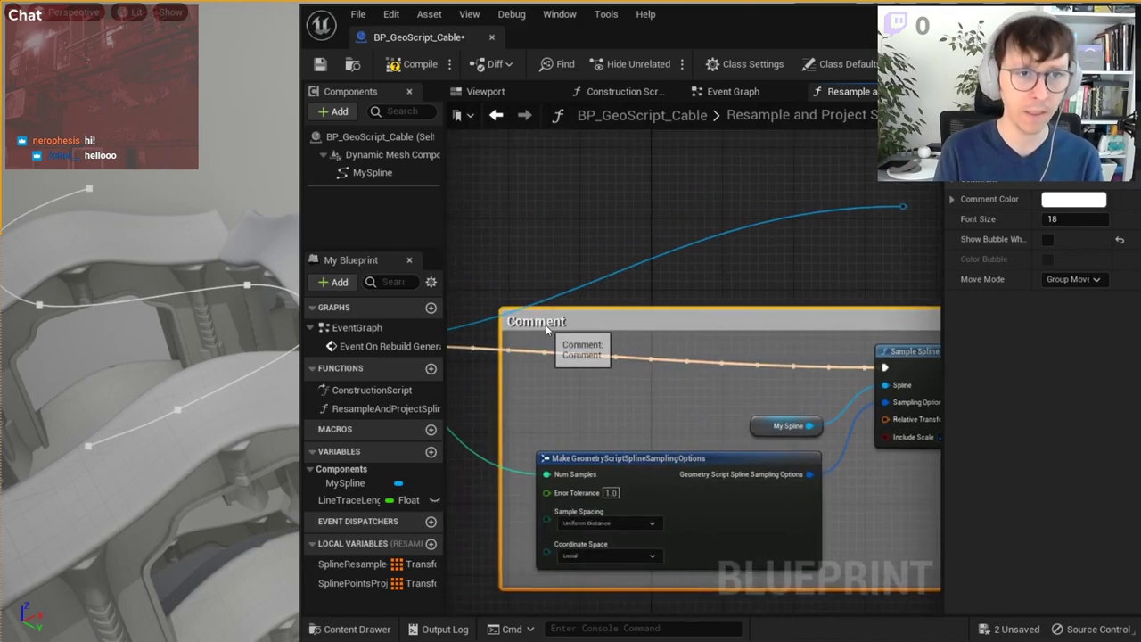
pyautogui.doubleClick(547, 322)
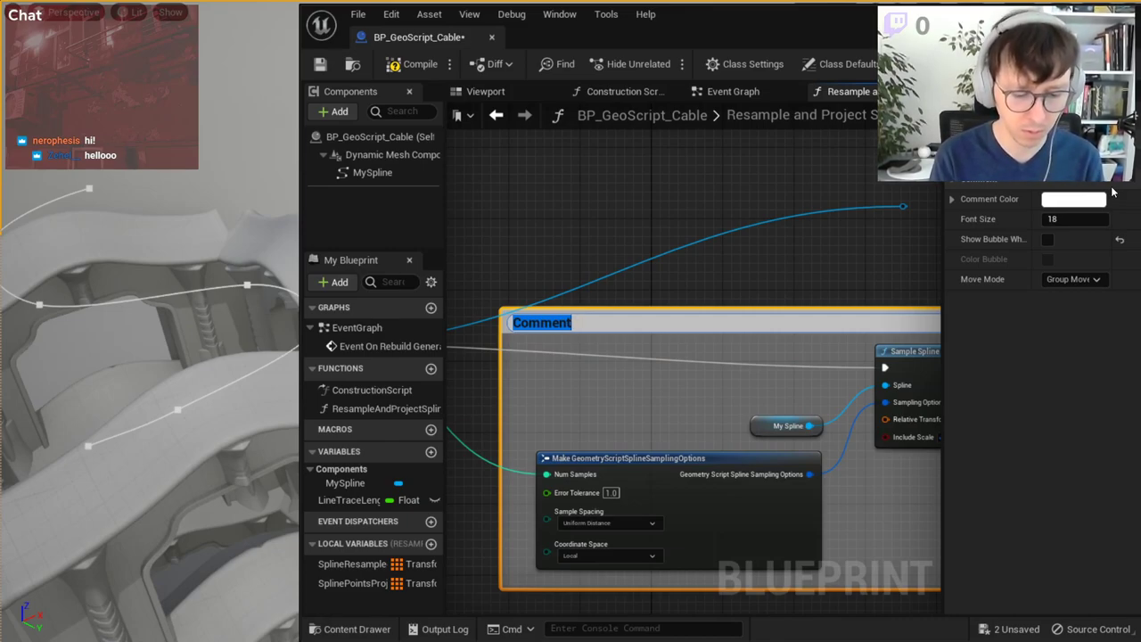
pyautogui.write('Resample the')
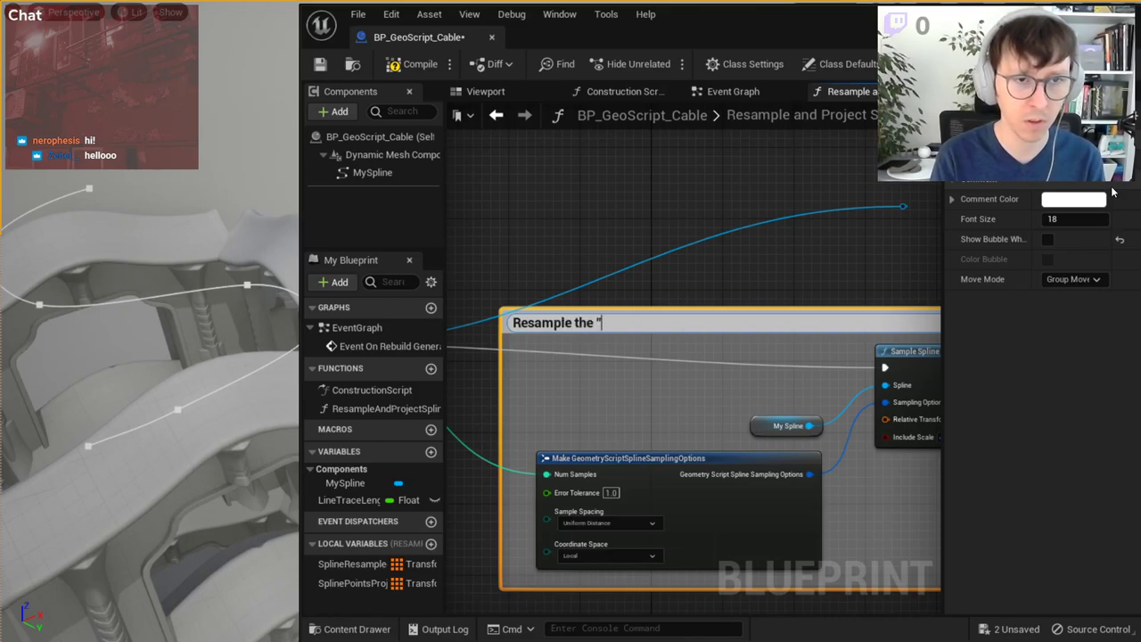
pyautogui.write('tract" spline to discrete point')
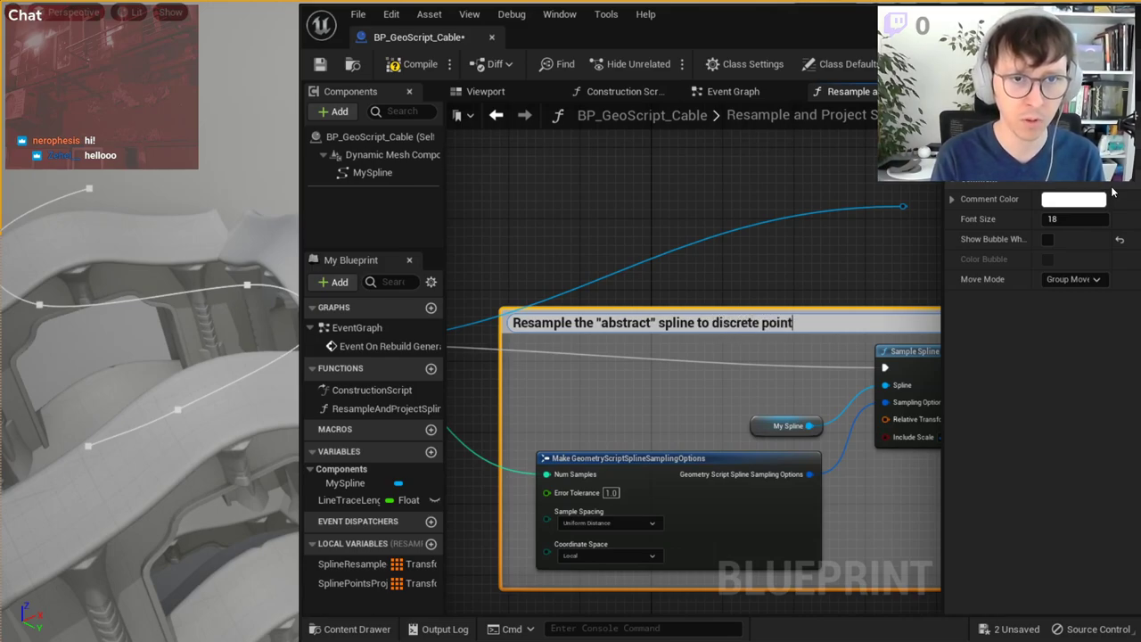
pyautogui.press('Return')
# - Box-select the For Each Loop through Multi Line Trace nodes and comment them 'Take the points and project them down, to the nearest surface'
pyautogui.click(814, 233)
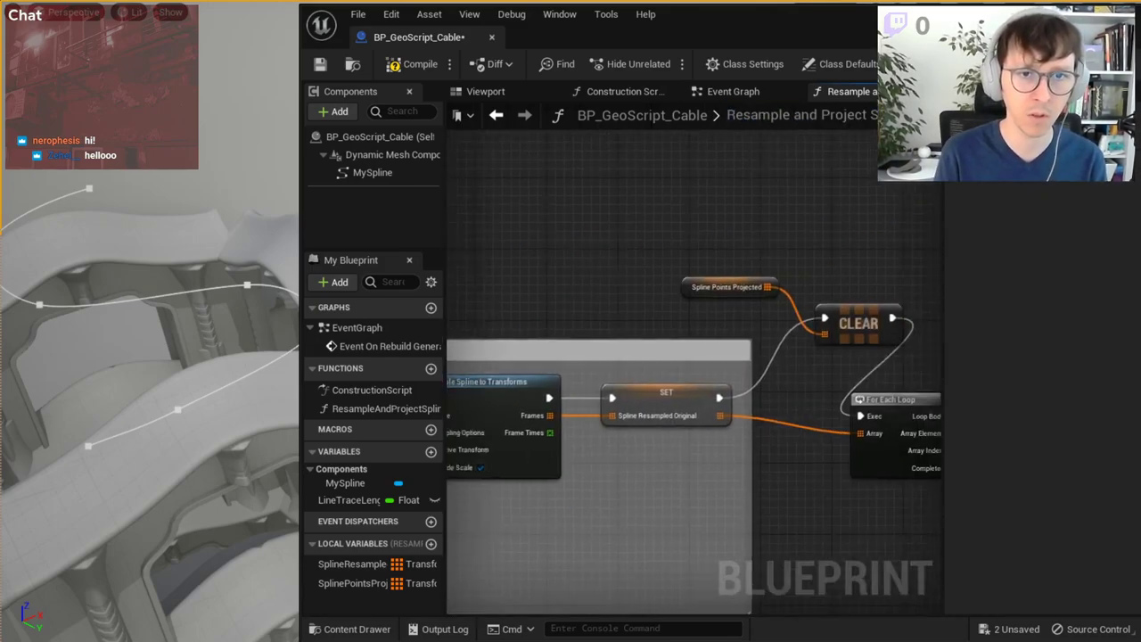
pyautogui.moveTo(815, 232)
pyautogui.mouseDown(button='right')
pyautogui.moveTo(803, 288)
pyautogui.moveTo(518, 225)
pyautogui.mouseUp(button='right')
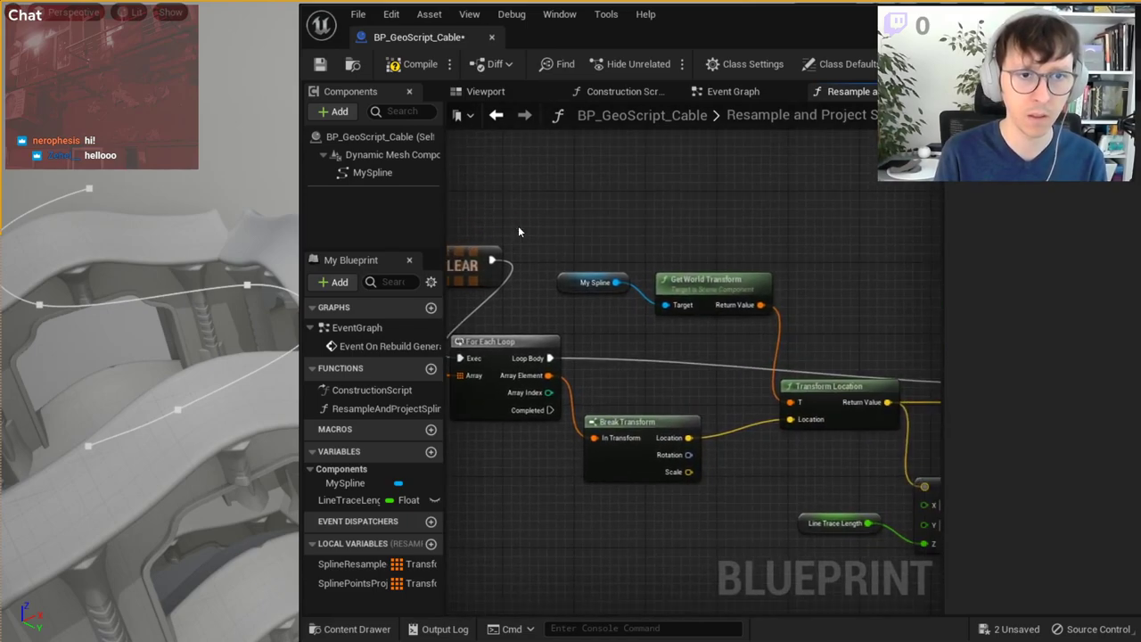
pyautogui.scroll(1, 754, 461)
pyautogui.moveTo(891, 473); pyautogui.dragTo(521, 221)
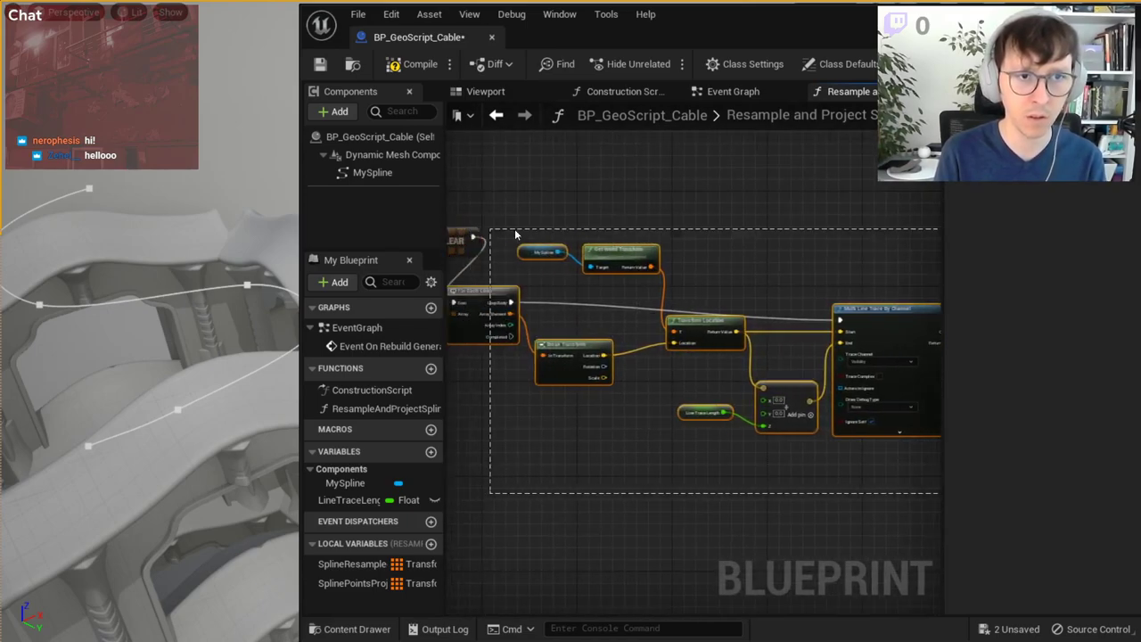
pyautogui.scroll(1, 535, 285)
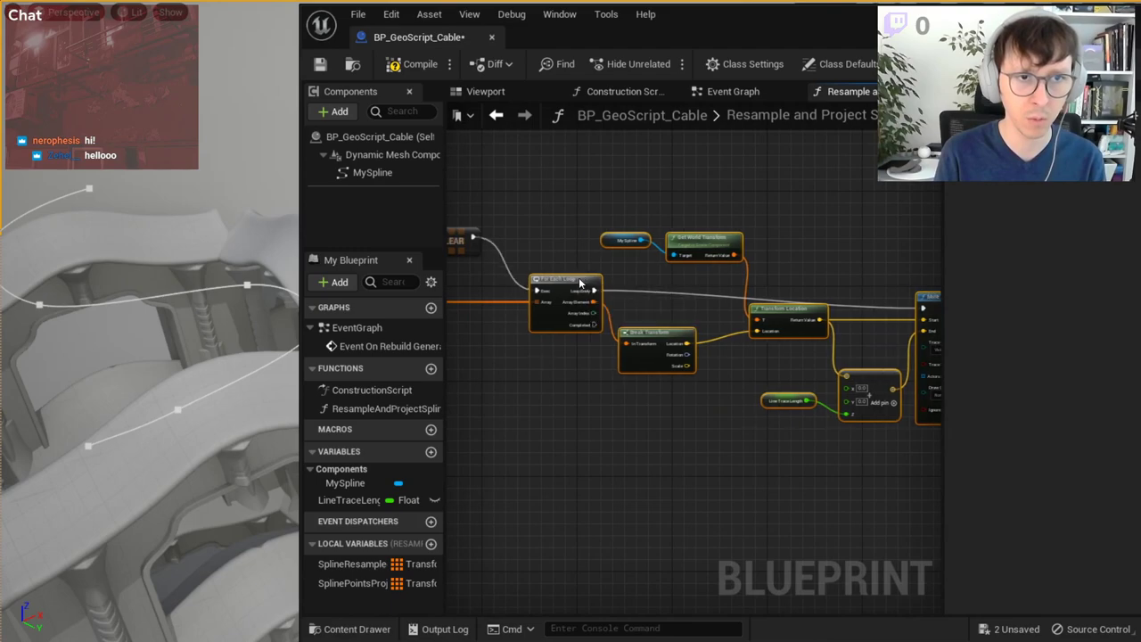
pyautogui.rightClick(580, 282)
pyautogui.click(669, 639)
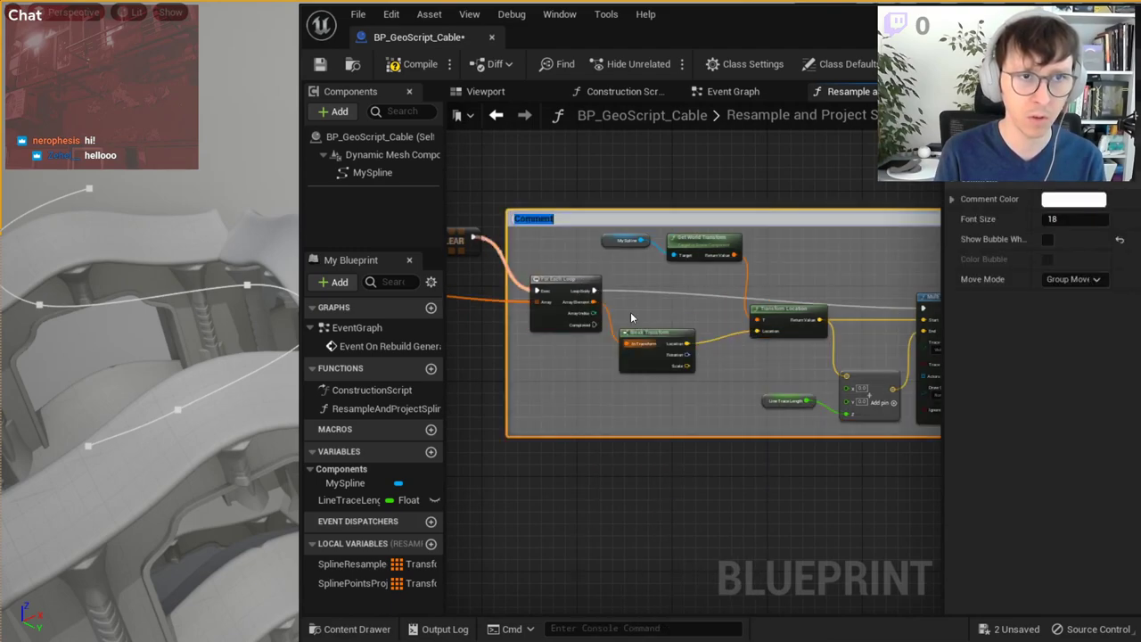
pyautogui.write('Take the points and')
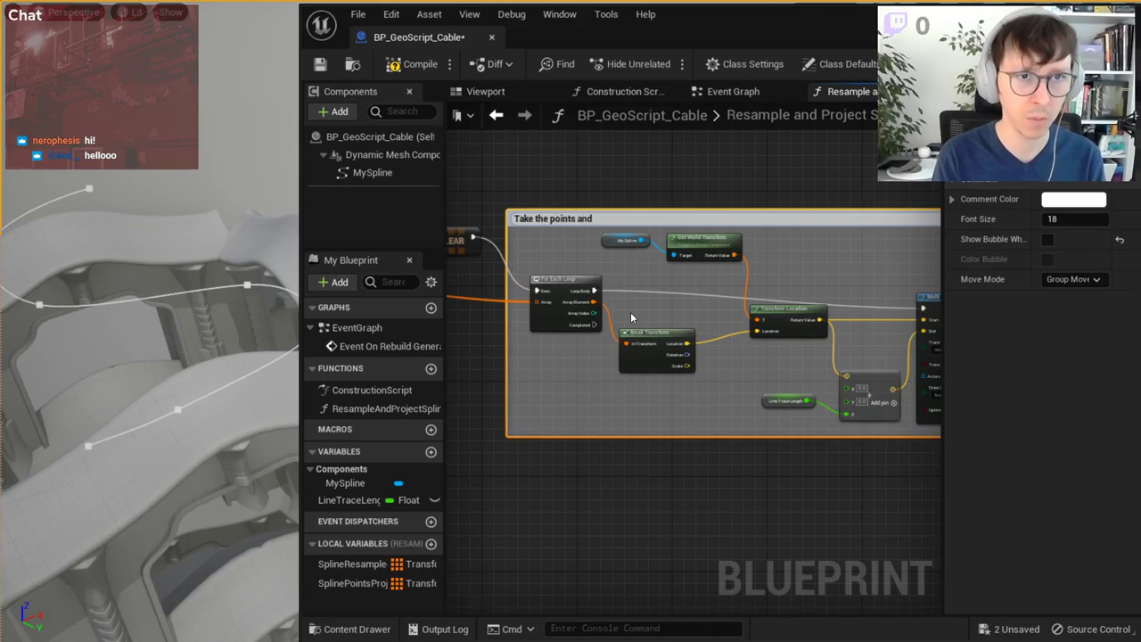
pyautogui.write(' to the nearest surfac')
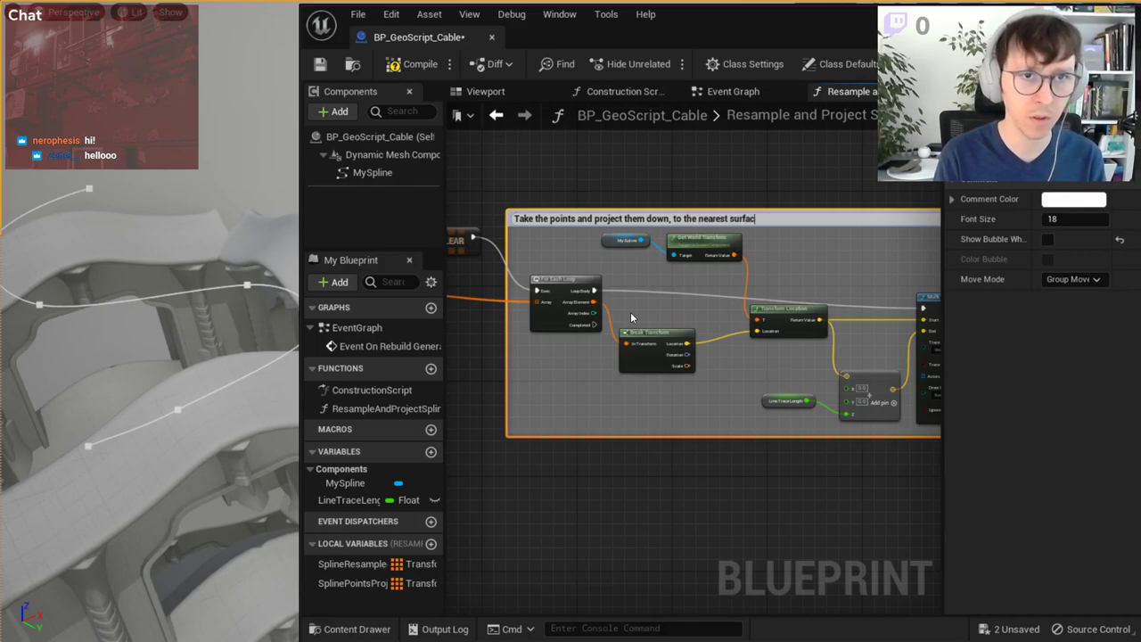
pyautogui.write('e')
pyautogui.press('Return')
# - Nudge the Break Transform node up and select the world-space conversion nodes
pyautogui.click(719, 210)
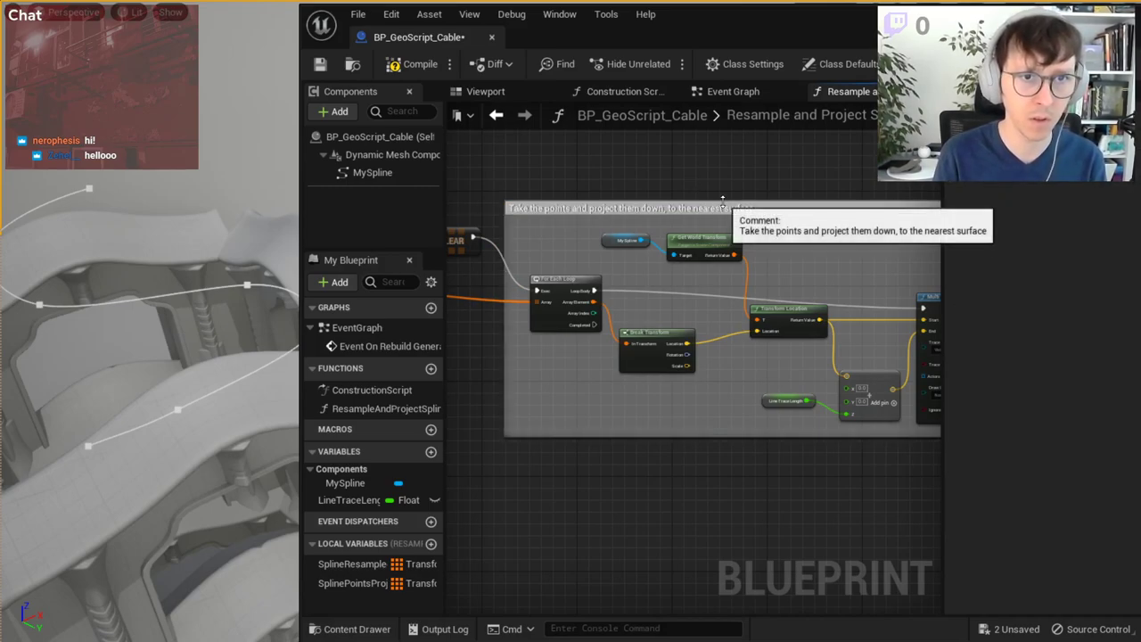
pyautogui.scroll(1, 776, 259)
pyautogui.scroll(2, 741, 266)
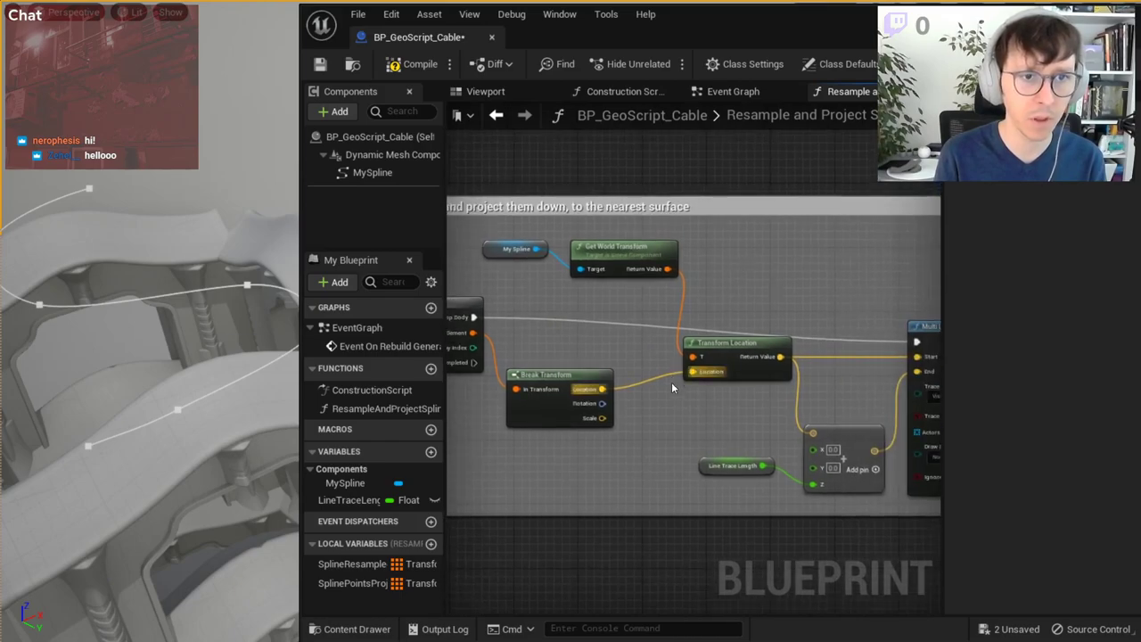
pyautogui.moveTo(575, 387); pyautogui.dragTo(583, 355)
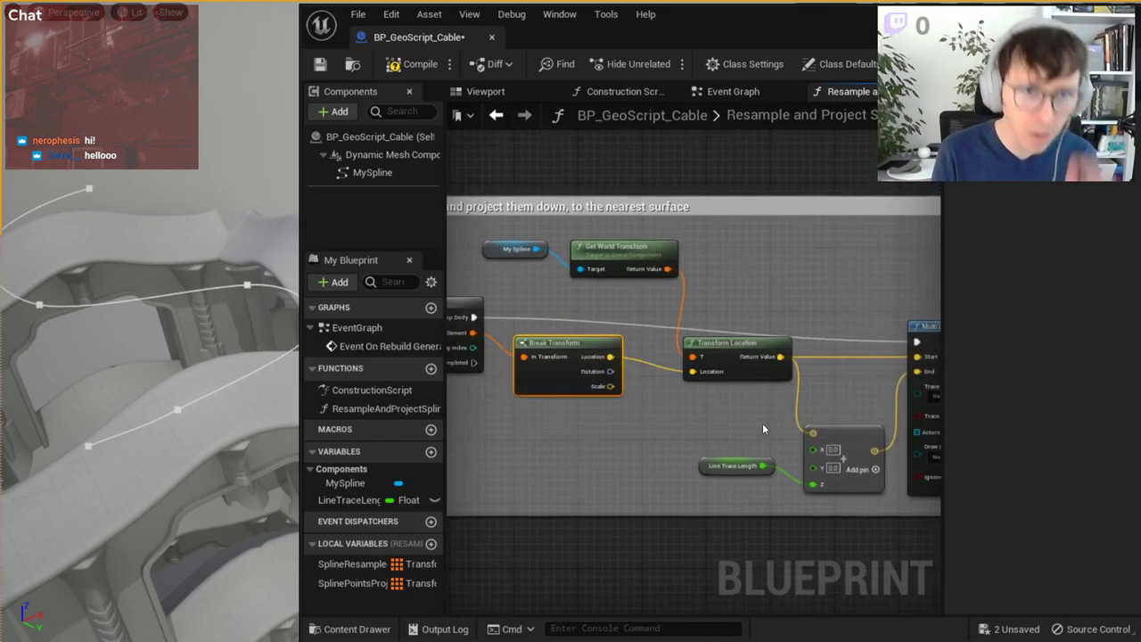
pyautogui.moveTo(762, 423)
pyautogui.mouseDown()
pyautogui.moveTo(527, 250)
pyautogui.moveTo(553, 258)
pyautogui.mouseUp()
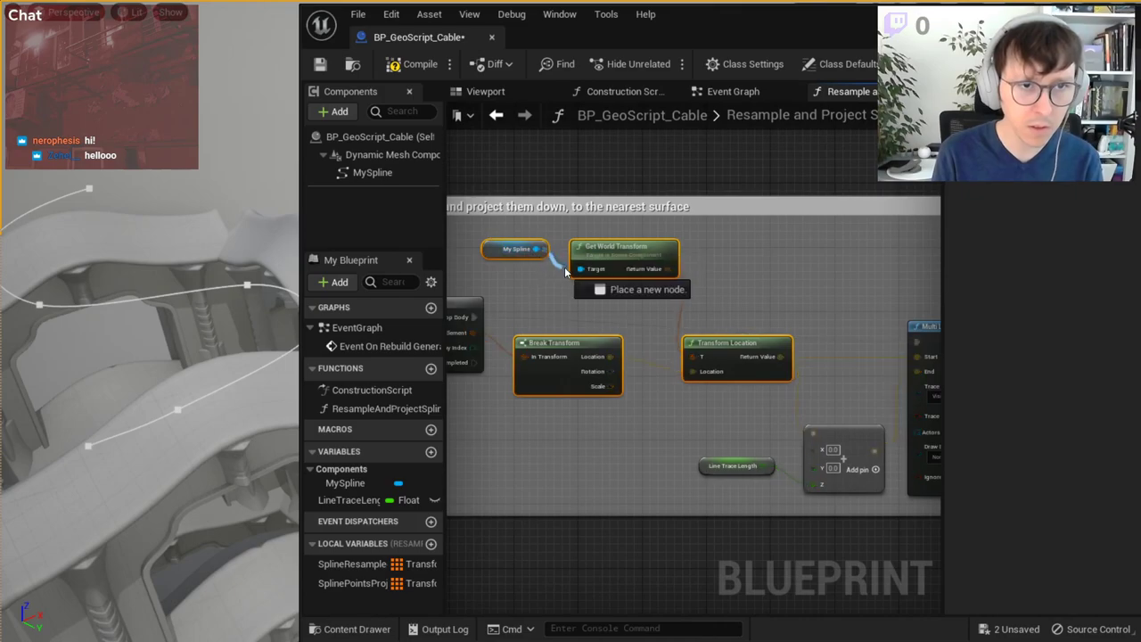
# - Wrap the selected conversion nodes in a comment titled 'Convert the local space to world space'
pyautogui.press('Escape')
pyautogui.rightClick(732, 356)
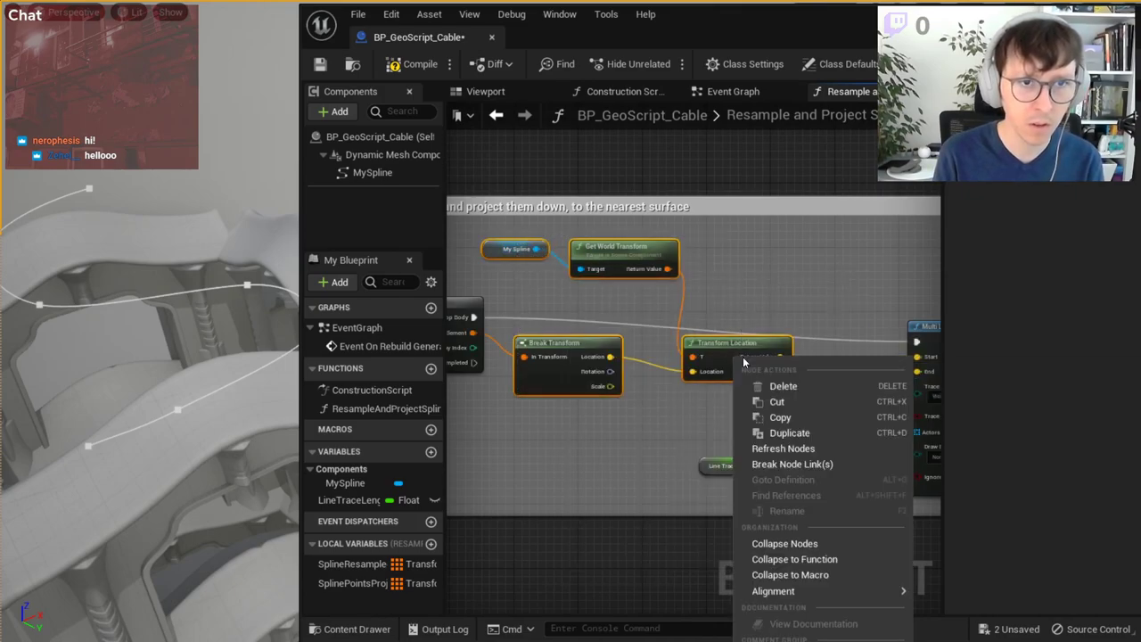
pyautogui.write('ce ')
pyautogui.write('Convert the loc')
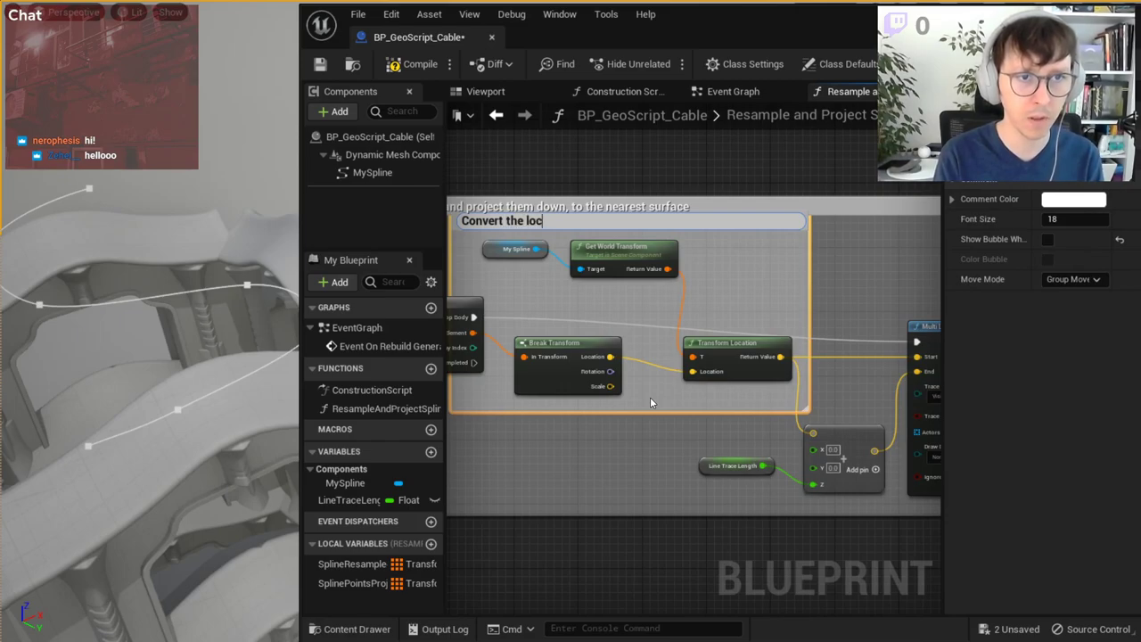
pyautogui.write('al space')
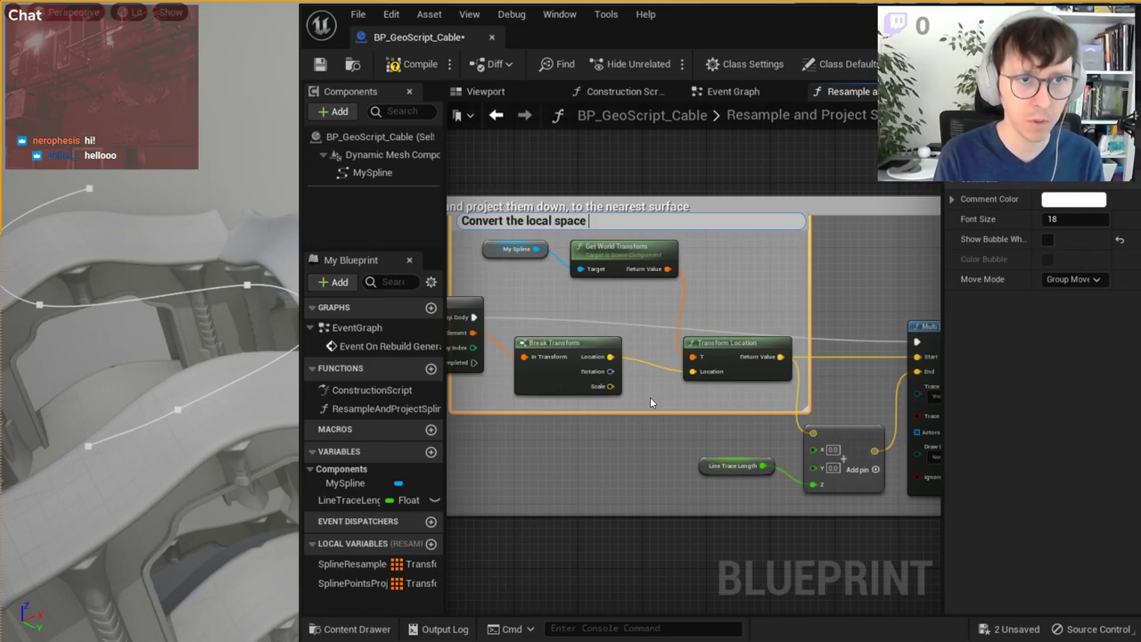
pyautogui.write(' to world space')
pyautogui.press('Return')
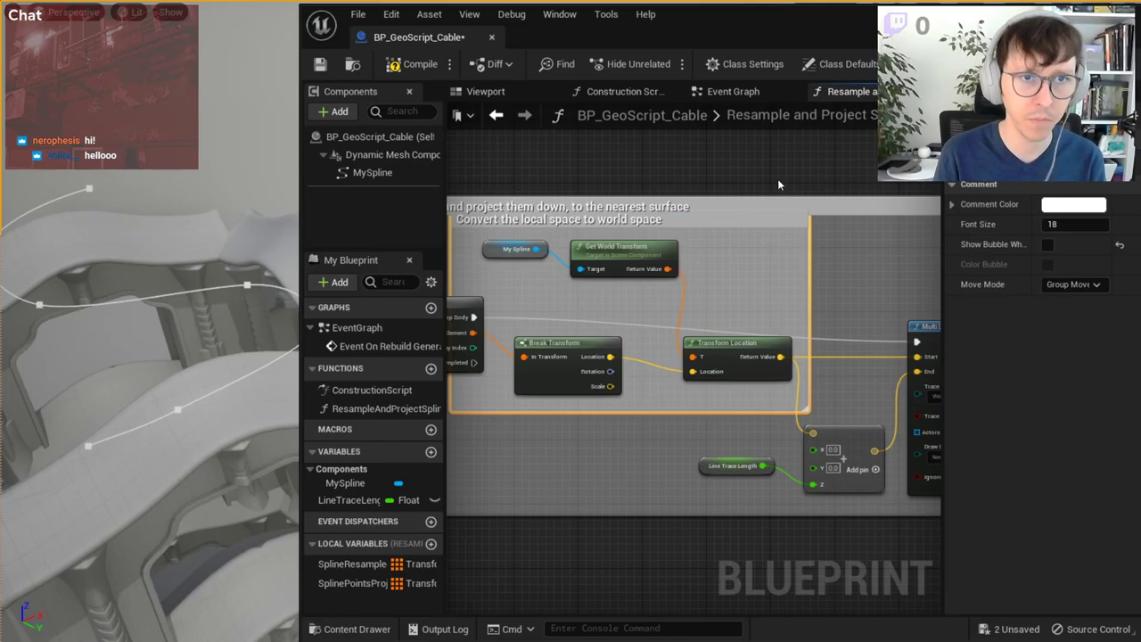
# - Nudge the Multi Line Trace By Channel node up and center it in view
pyautogui.moveTo(856, 301); pyautogui.dragTo(559, 312, button='right')
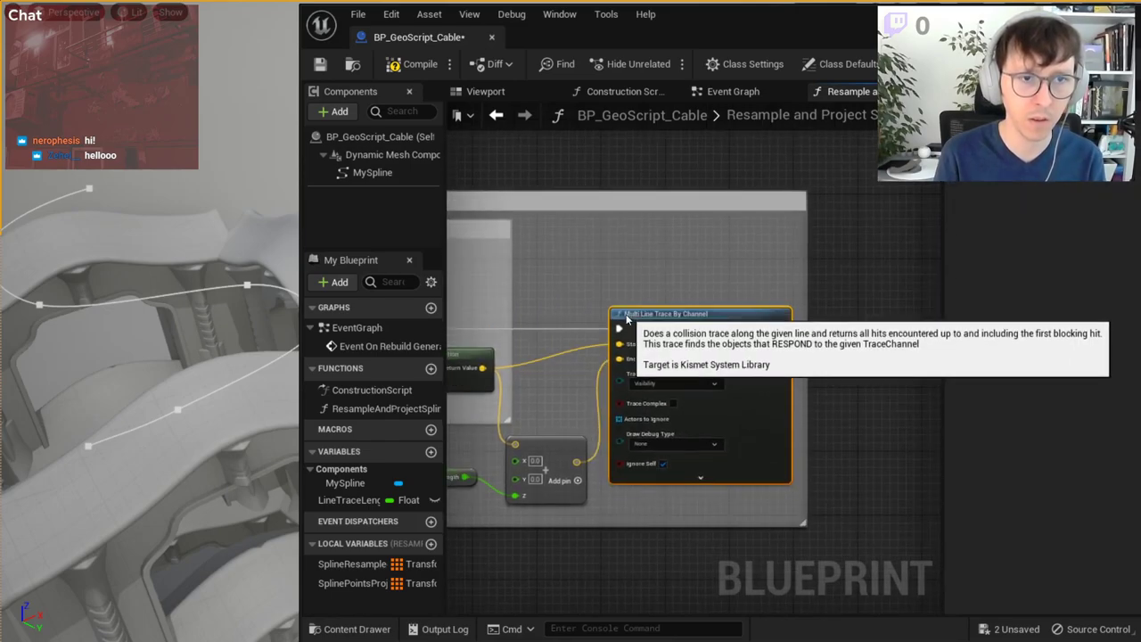
pyautogui.moveTo(659, 339); pyautogui.dragTo(660, 315)
pyautogui.moveTo(699, 420); pyautogui.dragTo(782, 414, button='right')
pyautogui.scroll(2, 752, 411)
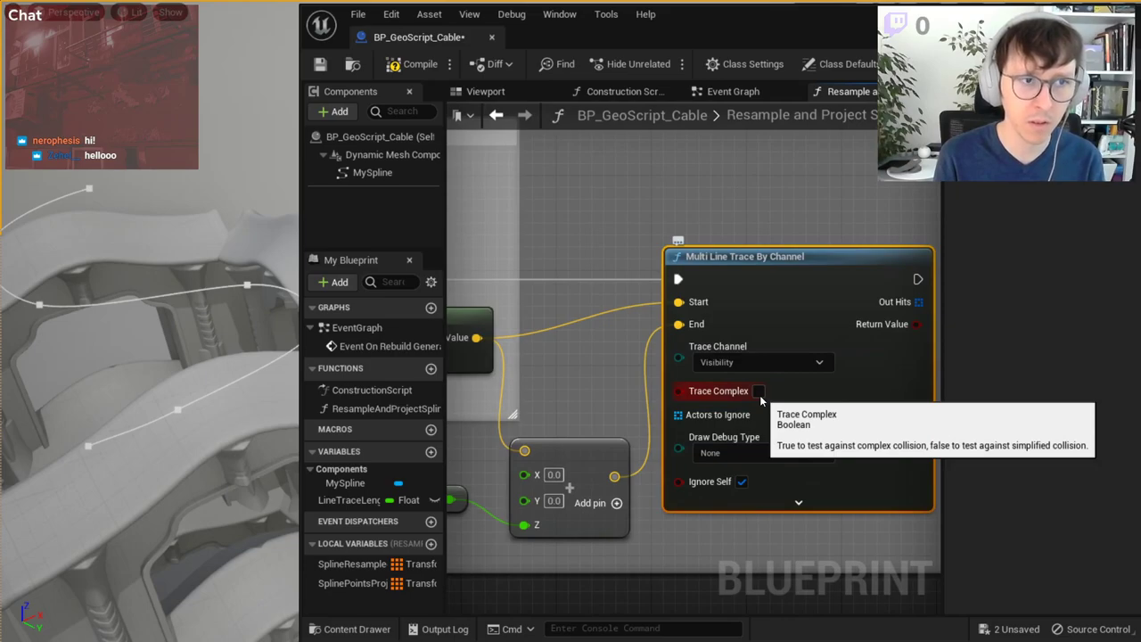
pyautogui.moveTo(747, 518); pyautogui.dragTo(609, 519, button='right')
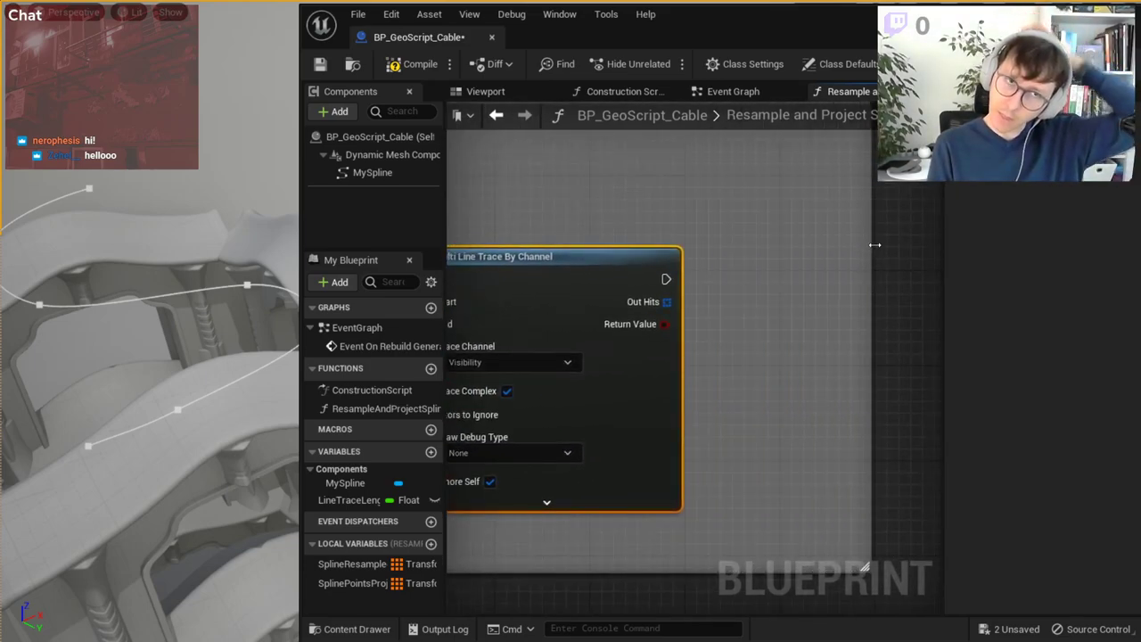
pyautogui.scroll(2, 779, 333)
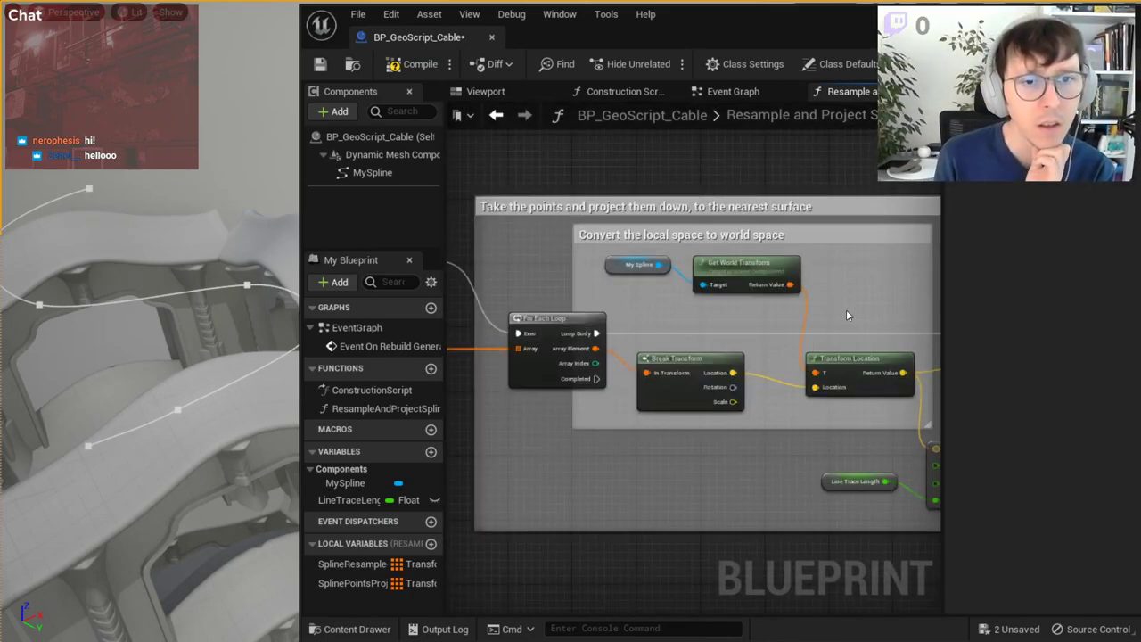
pyautogui.scroll(2, 688, 325)
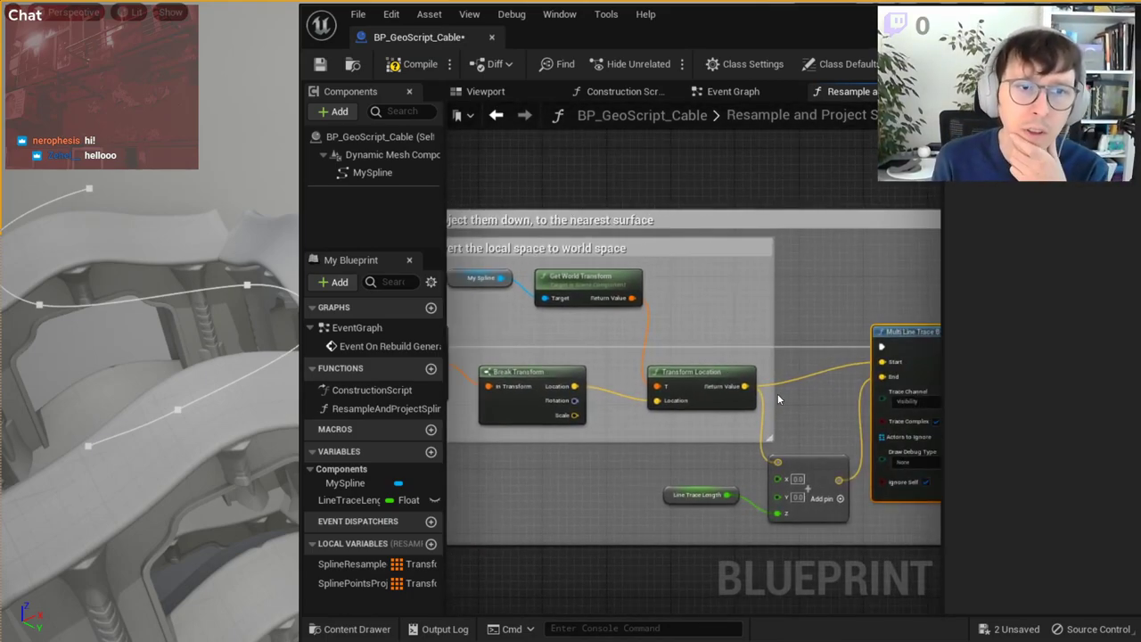
pyautogui.moveTo(777, 399); pyautogui.dragTo(458, 397, button='right')
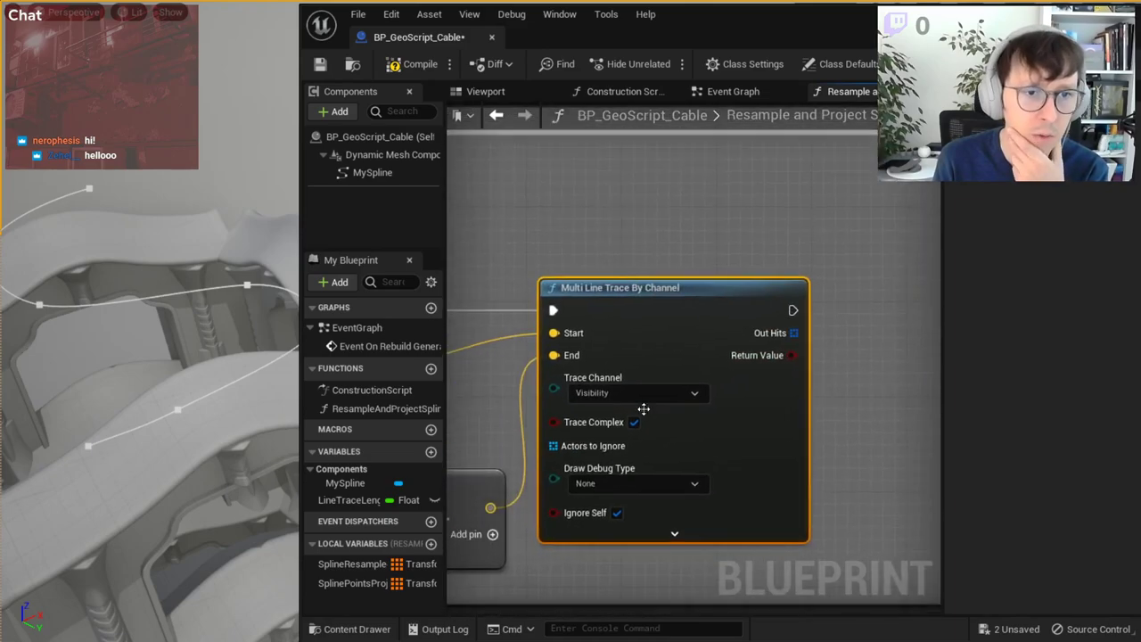
pyautogui.scroll(2, 642, 407)
# - Set Draw Debug Type to For Duration and expose the advanced Draw Time field
pyautogui.click(610, 487)
pyautogui.click(620, 516)
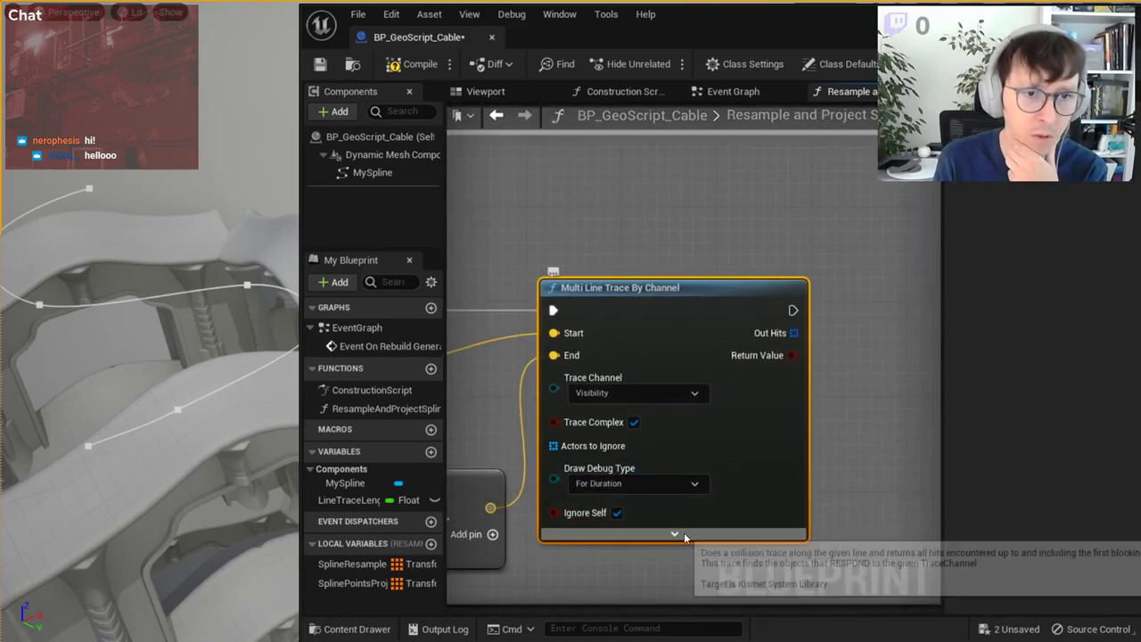
pyautogui.click(674, 533)
pyautogui.moveTo(678, 535); pyautogui.dragTo(538, 382, button='right')
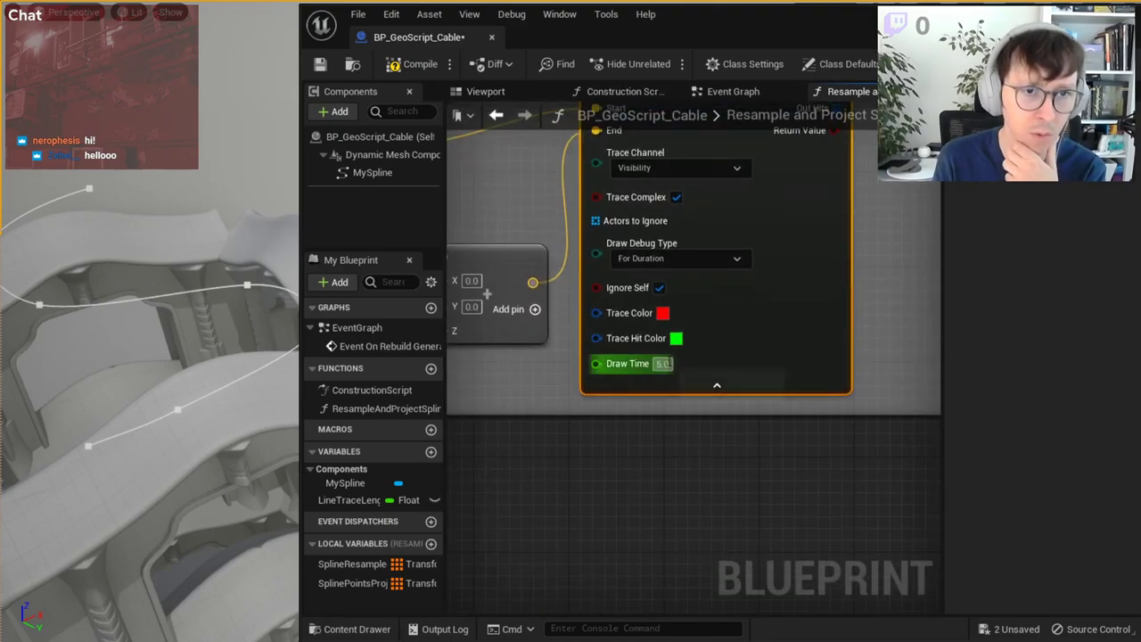
pyautogui.click(663, 363)
# - Enter a Draw Time of 1.0, then save and compile the cable Blueprint
pyautogui.write('1.0')
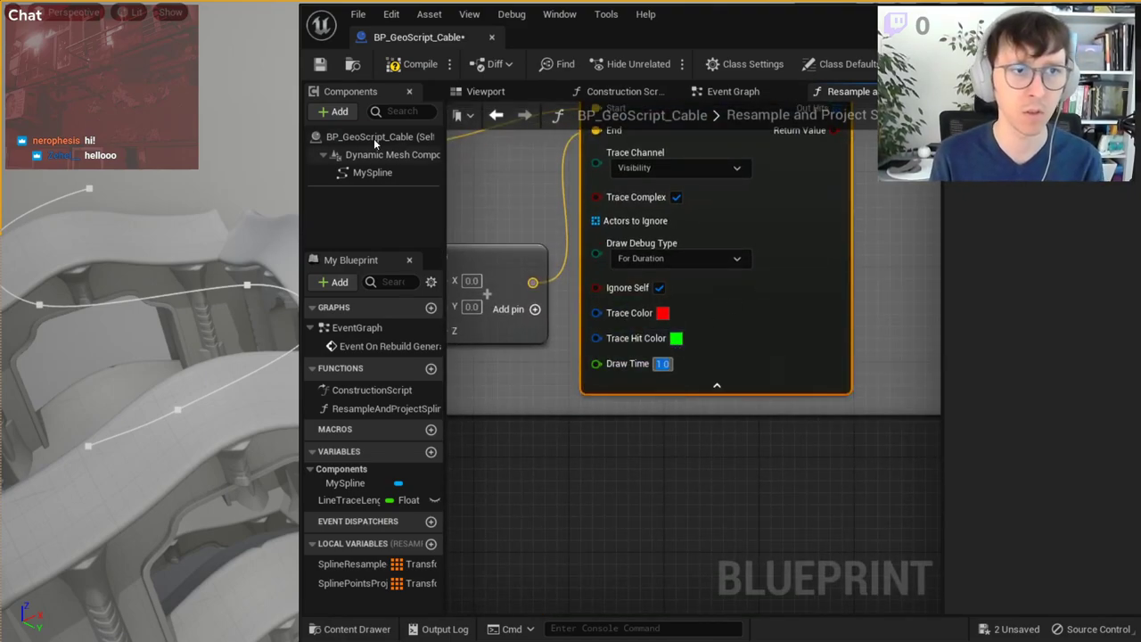
pyautogui.moveTo(301, 130); pyautogui.dragTo(522, 130)
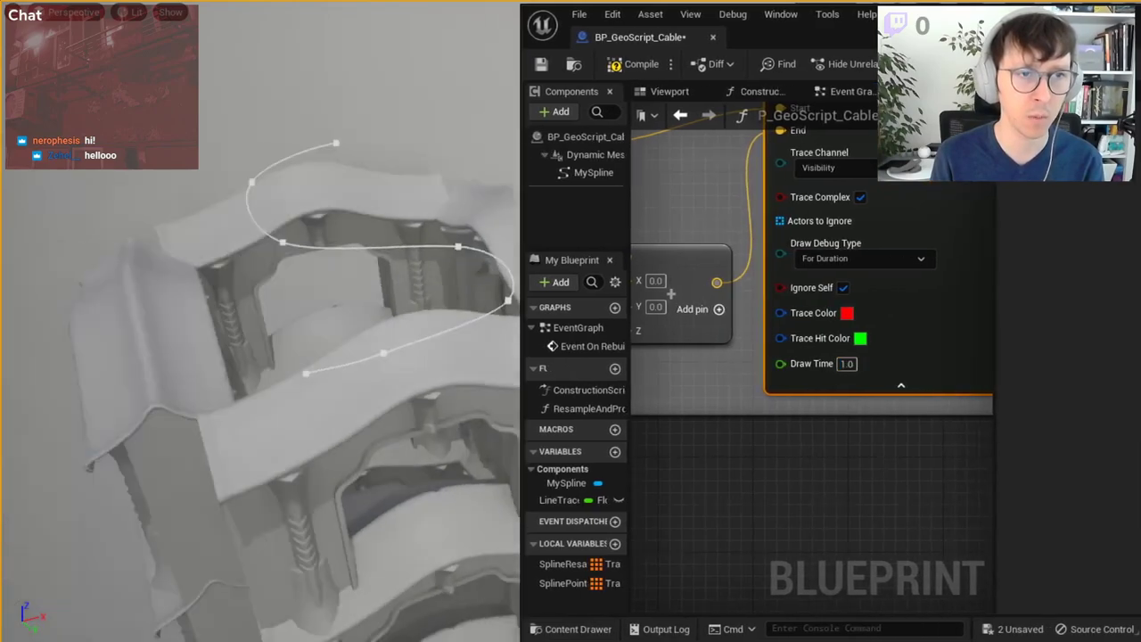
pyautogui.click(541, 66)
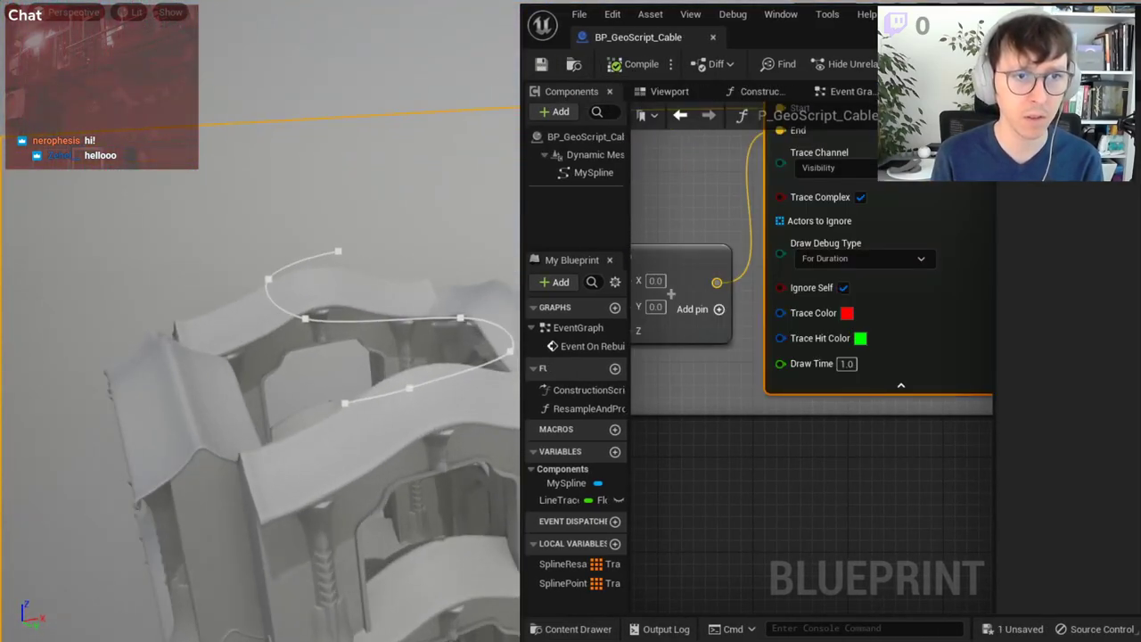
pyautogui.click(623, 67)
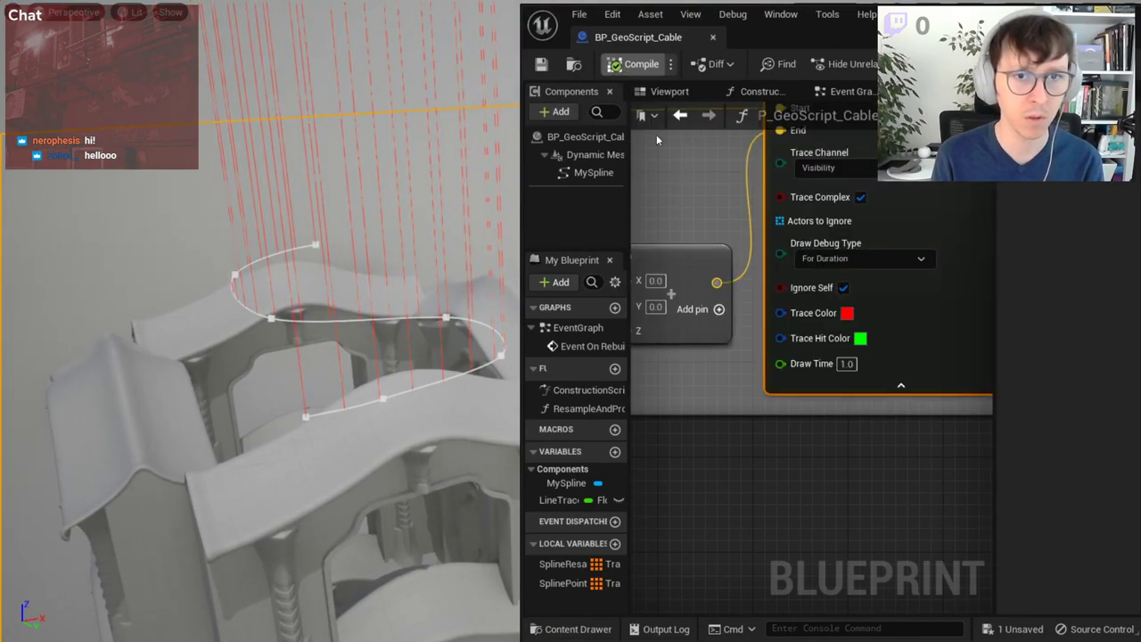
# - Pan to the Multi Line Trace area and select the Line Trace Length node
pyautogui.moveTo(762, 245); pyautogui.dragTo(936, 272, button='right')
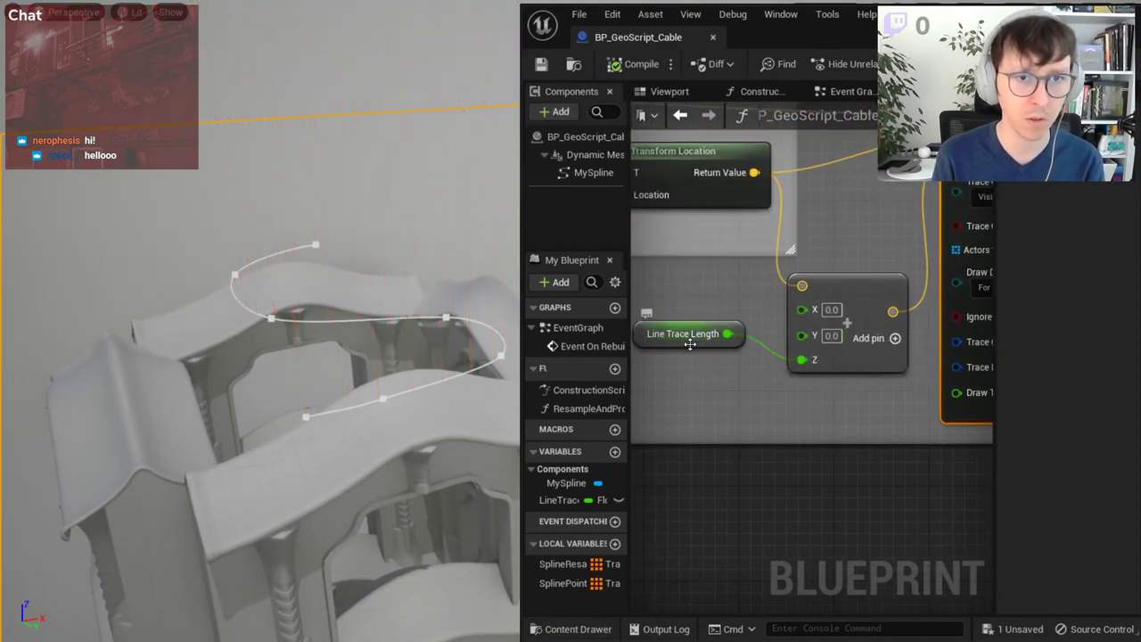
pyautogui.moveTo(897, 322); pyautogui.dragTo(803, 405, button='right')
pyautogui.scroll(-1, 803, 405)
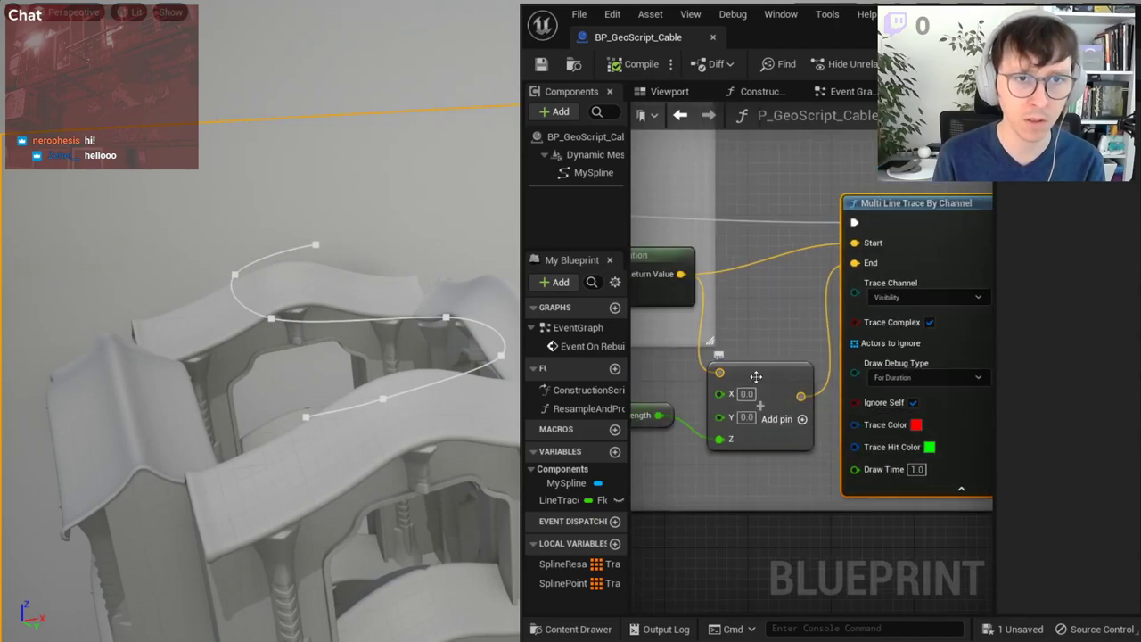
pyautogui.moveTo(675, 381); pyautogui.dragTo(790, 402, button='right')
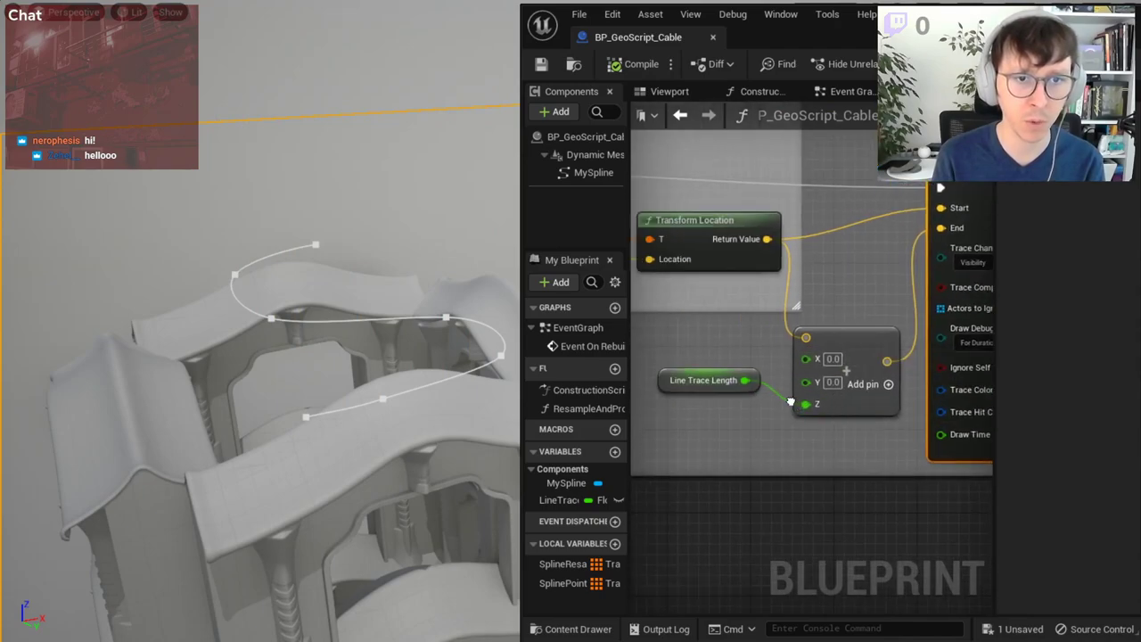
pyautogui.click(731, 388)
pyautogui.moveTo(810, 357); pyautogui.dragTo(739, 400, button='right')
pyautogui.scroll(2, 763, 416)
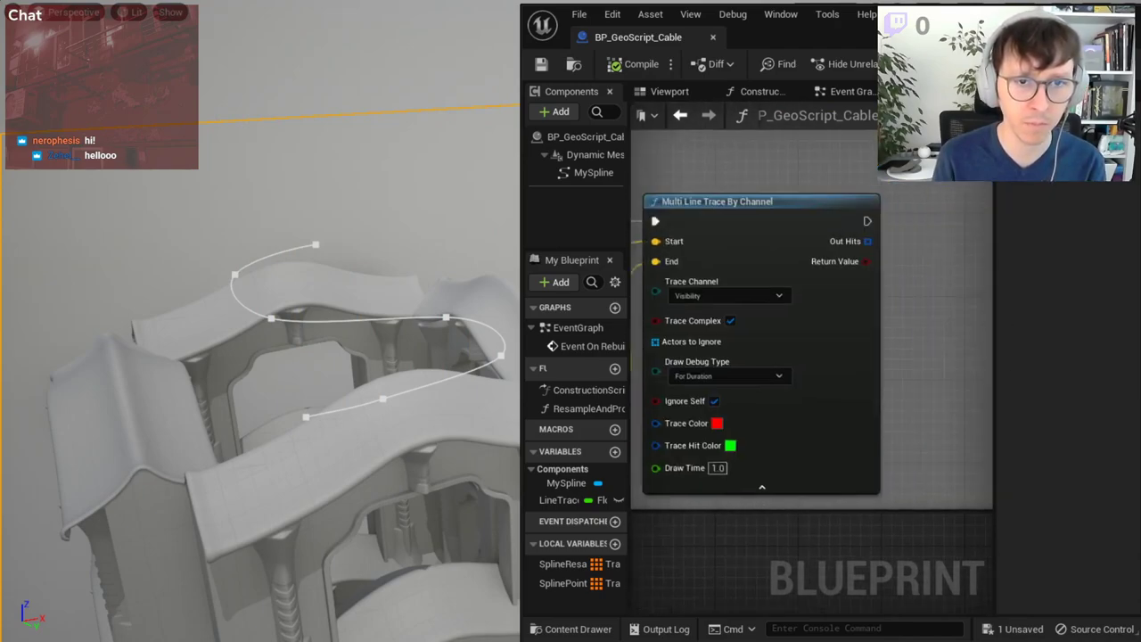
pyautogui.scroll(-3, 776, 312)
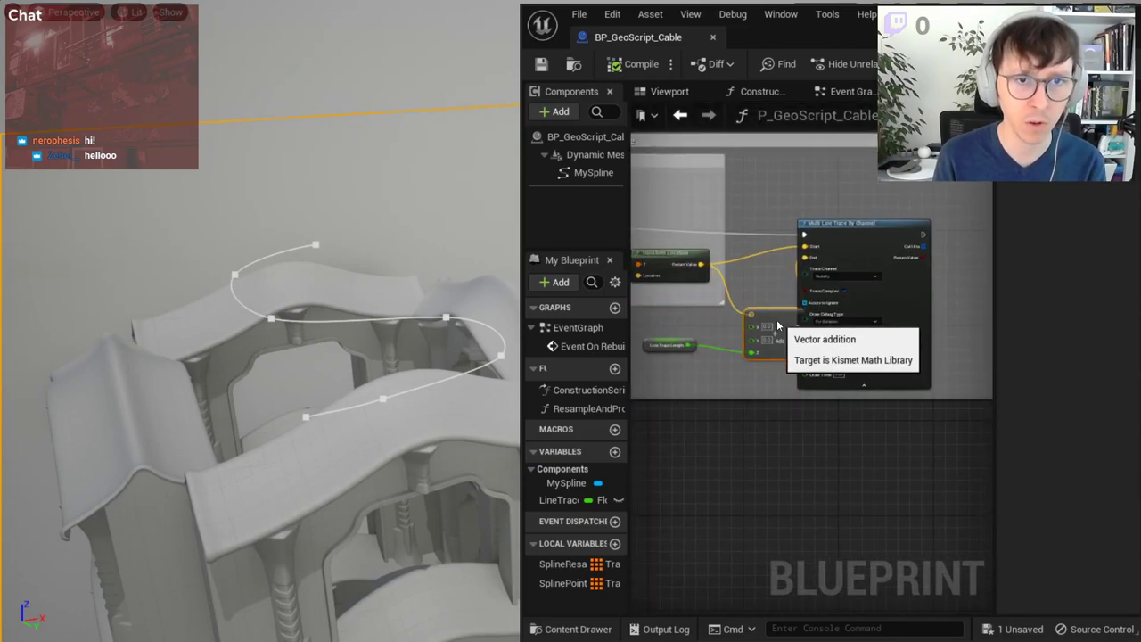
pyautogui.scroll(2, 777, 327)
pyautogui.scroll(2, 778, 326)
# - Try a Negate node after Line Trace Length, then delete it
pyautogui.moveTo(749, 380); pyautogui.dragTo(816, 387, button='right')
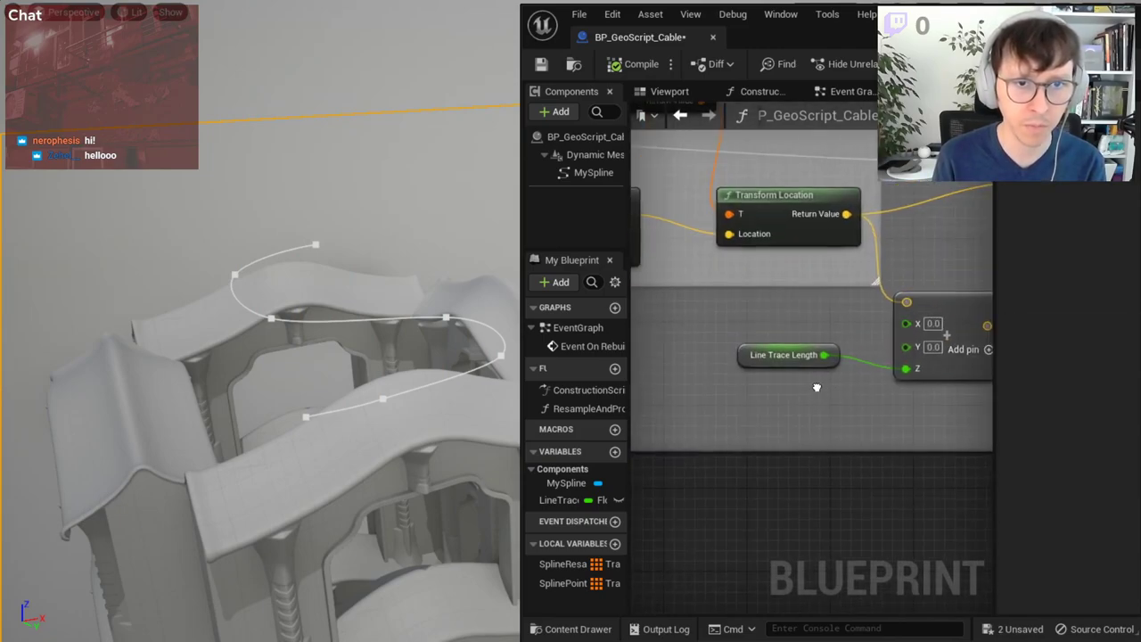
pyautogui.moveTo(818, 356)
pyautogui.mouseDown()
pyautogui.moveTo(713, 378)
pyautogui.moveTo(774, 389)
pyautogui.mouseUp()
pyautogui.write('*')
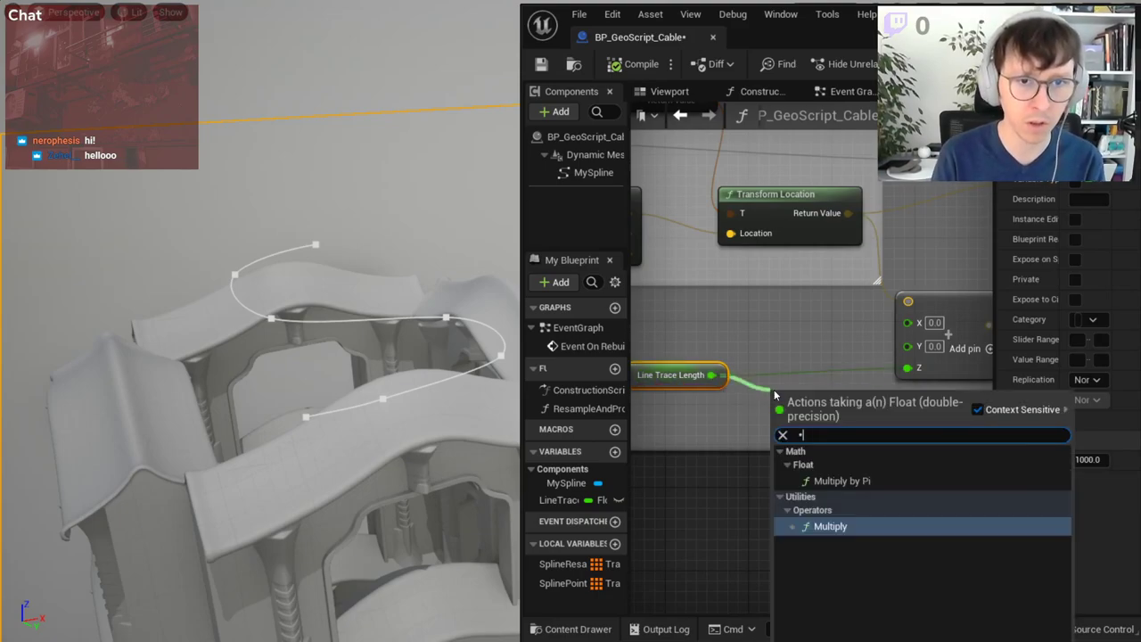
pyautogui.press('BackSpace')
pyautogui.write('neg')
pyautogui.press('Return')
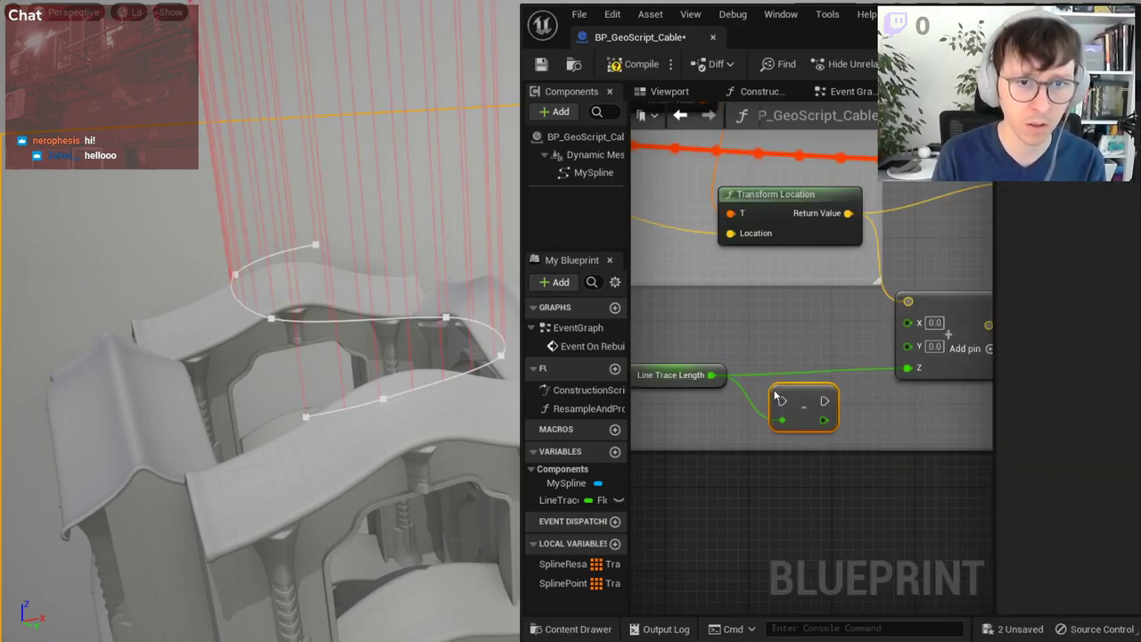
pyautogui.press('Delete')
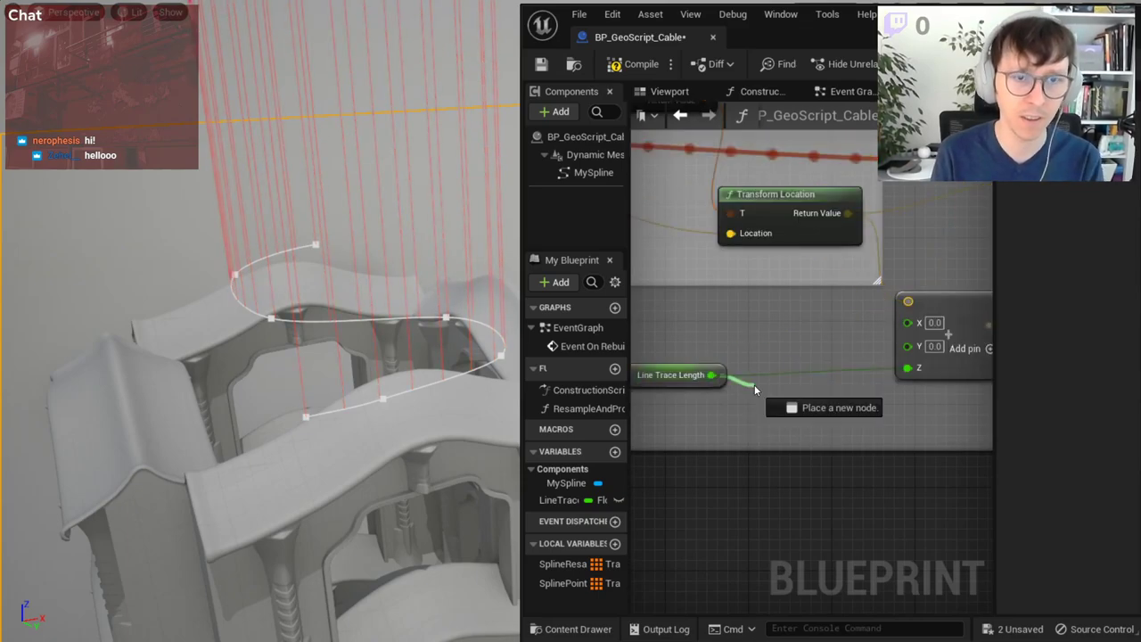
# - Multiply Line Trace Length by -1, feed it into the Add node's Z pin, and compile
pyautogui.moveTo(711, 375); pyautogui.dragTo(754, 384)
pyautogui.write('*')
pyautogui.press('Return')
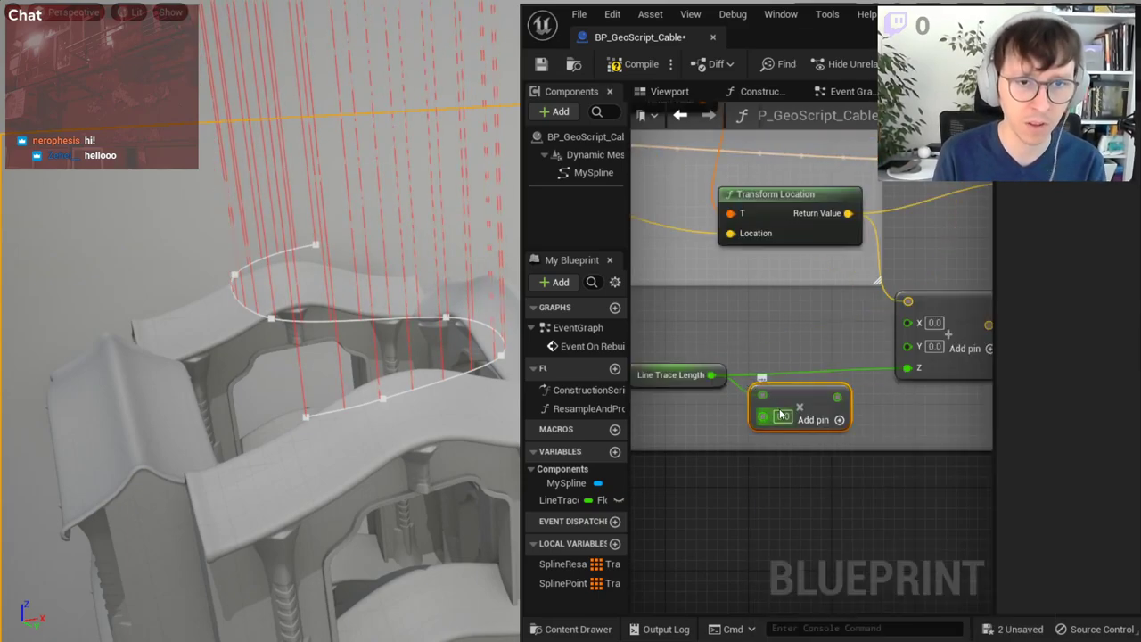
pyautogui.click(781, 414)
pyautogui.write('-1')
pyautogui.press('Return')
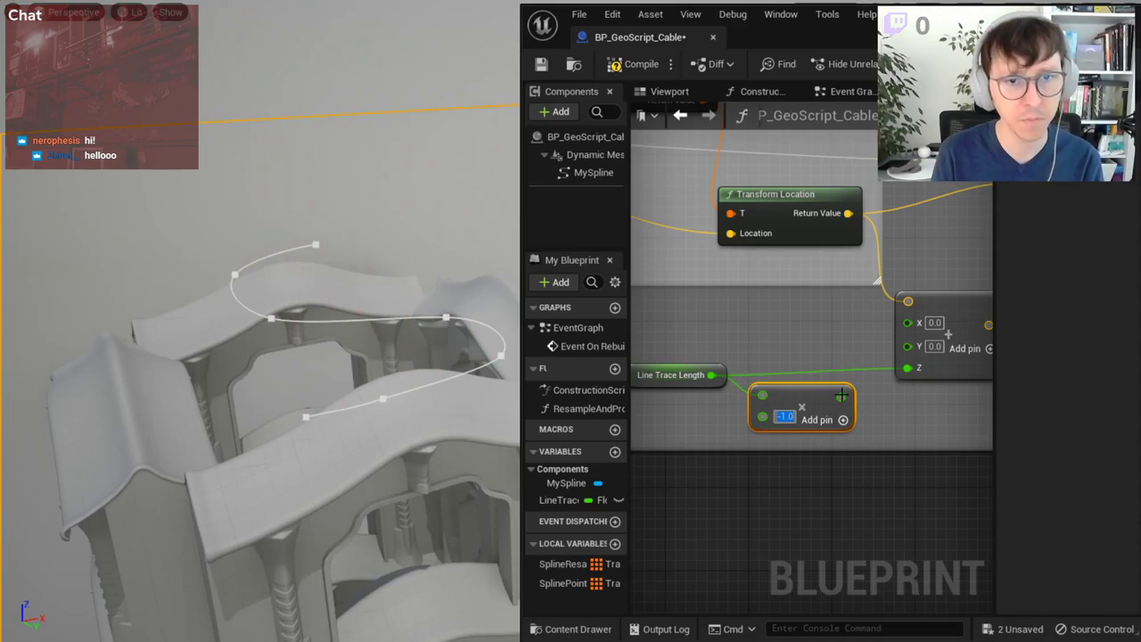
pyautogui.moveTo(842, 395); pyautogui.dragTo(907, 367)
pyautogui.moveTo(785, 403); pyautogui.dragTo(784, 382)
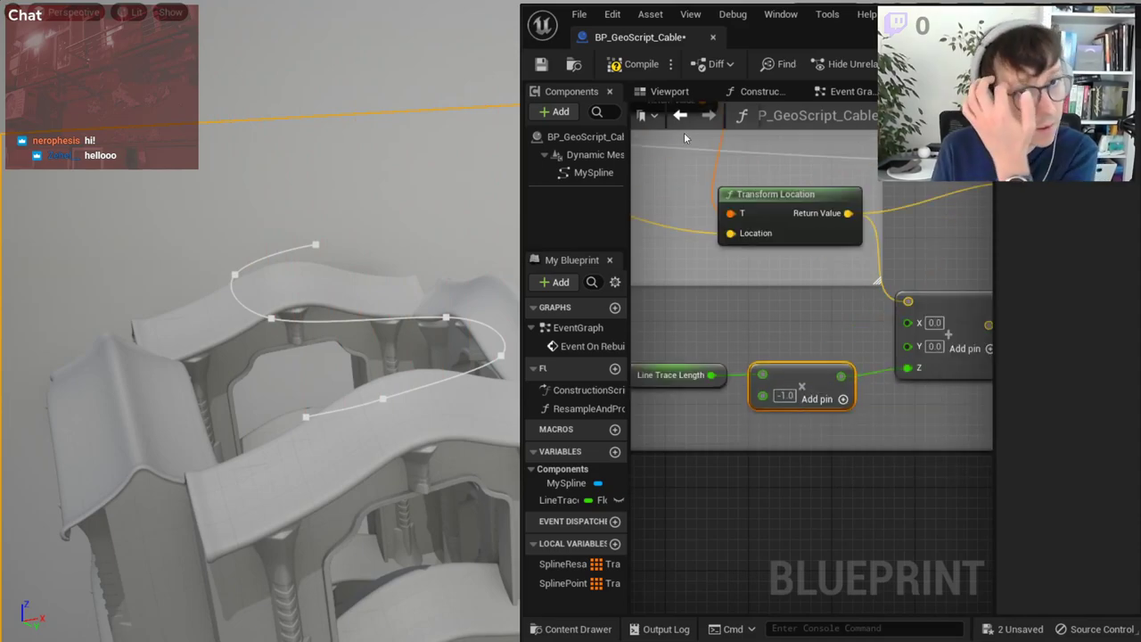
pyautogui.click(638, 64)
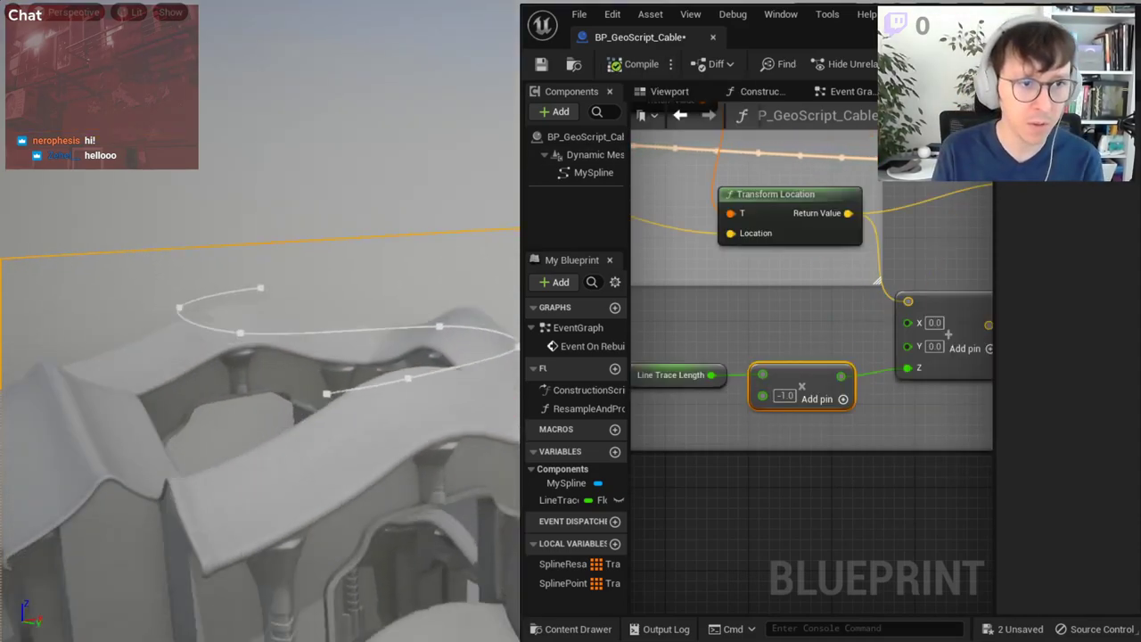
pyautogui.click(650, 68)
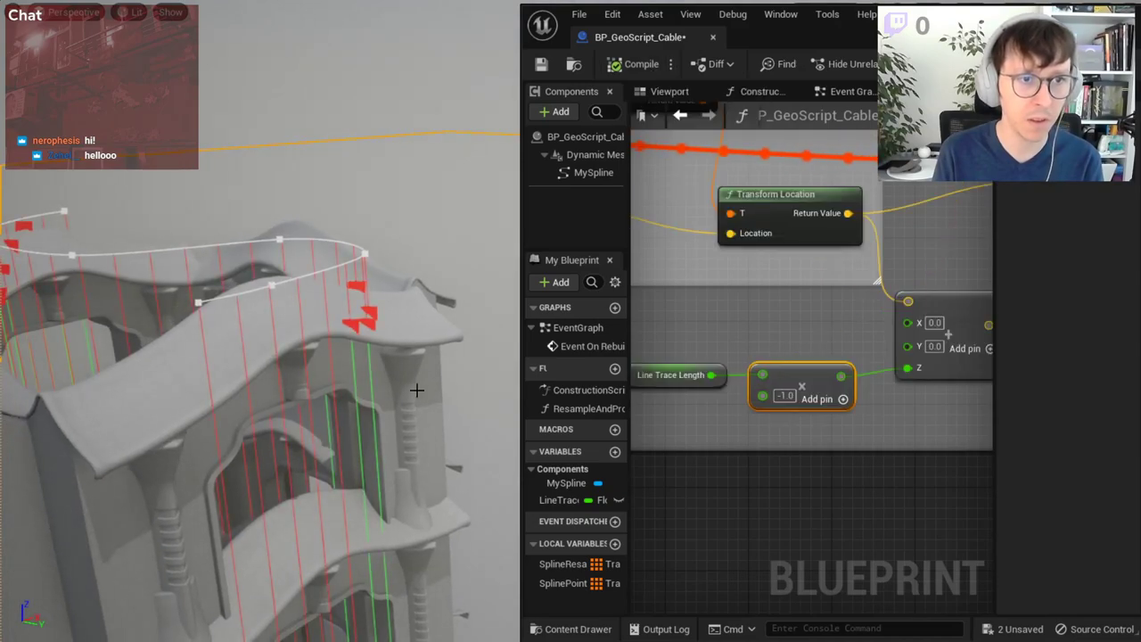
# - Orbit the level view to inspect the traces, then show the Blueprint's Viewport tab
pyautogui.moveTo(417, 390); pyautogui.dragTo(384, 356, button='right')
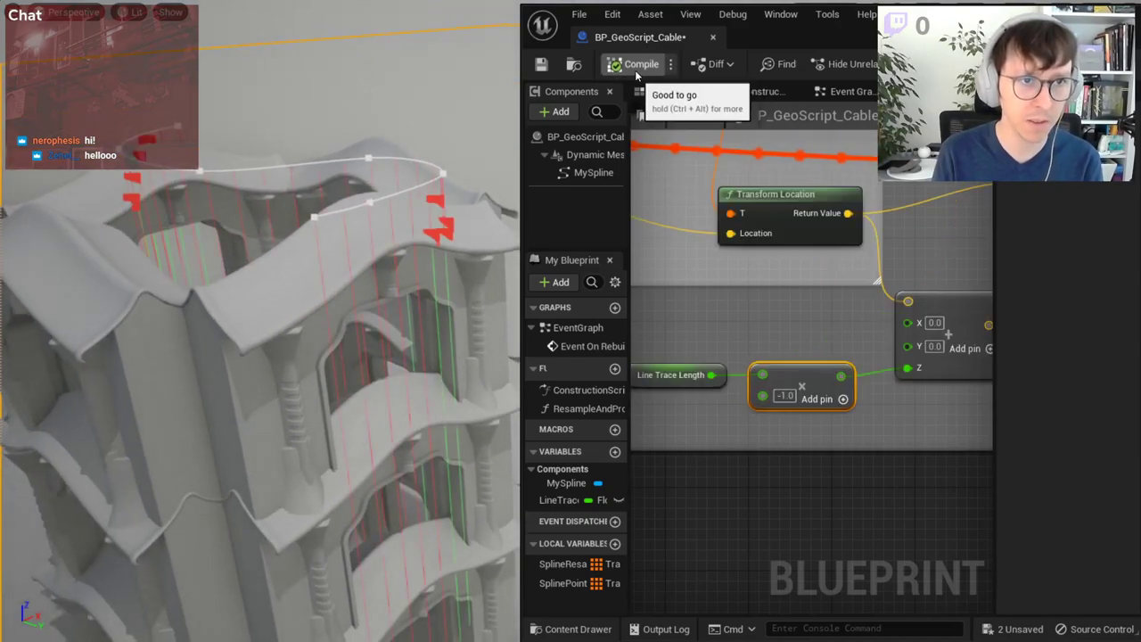
pyautogui.moveTo(356, 375); pyautogui.dragTo(338, 356, button='right')
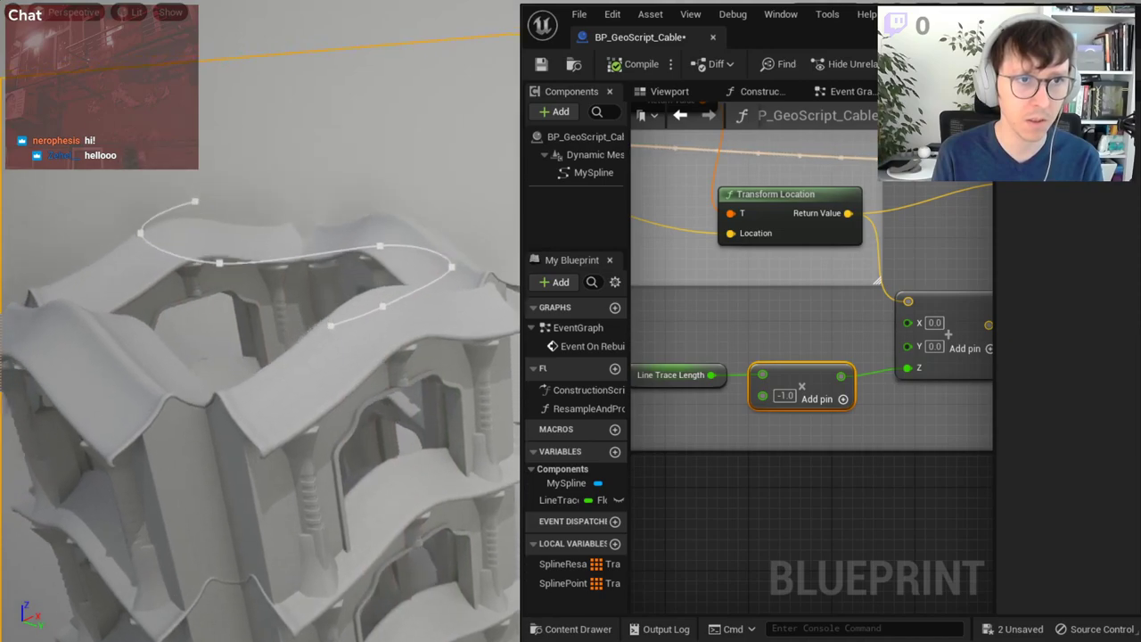
pyautogui.moveTo(454, 381); pyautogui.dragTo(453, 381, button='right')
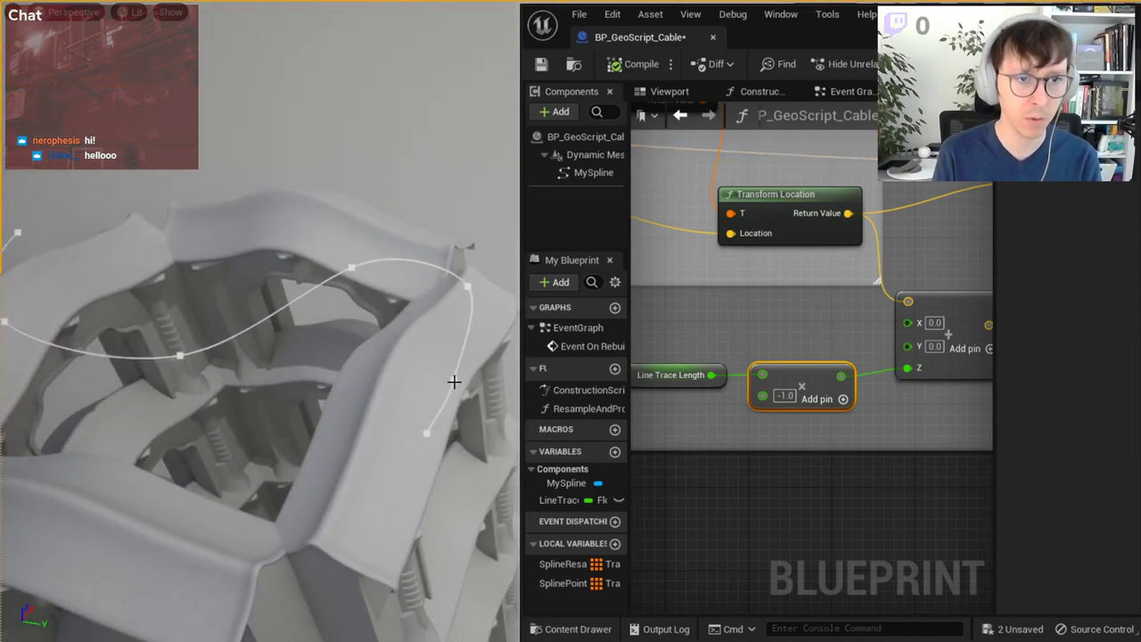
pyautogui.moveTo(398, 440); pyautogui.dragTo(411, 440, button='right')
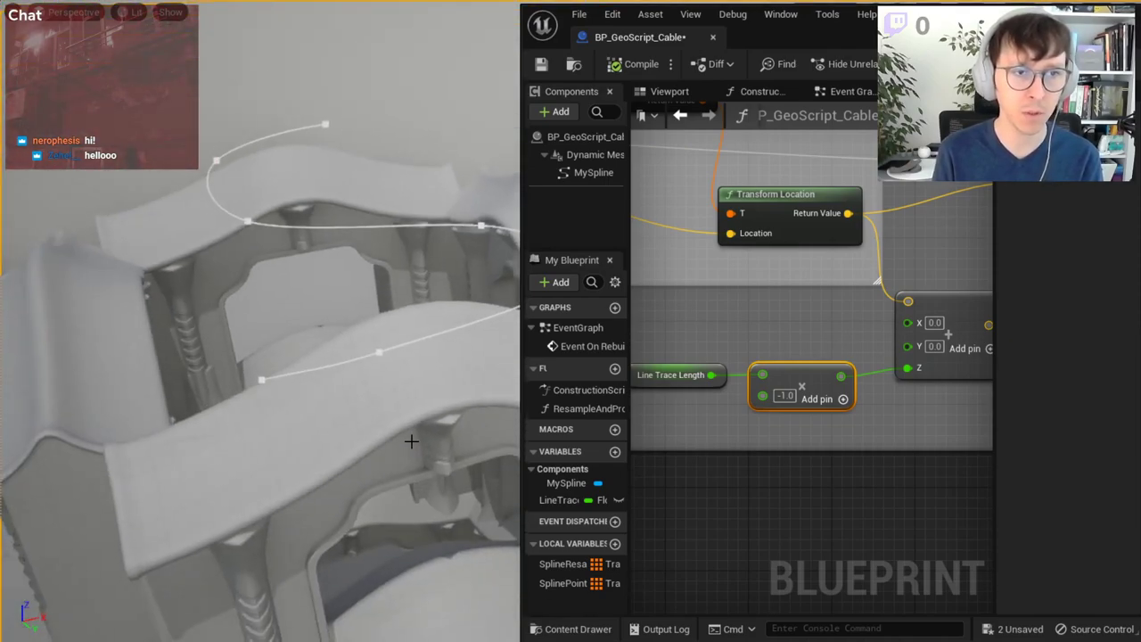
pyautogui.moveTo(397, 366); pyautogui.dragTo(398, 366, button='right')
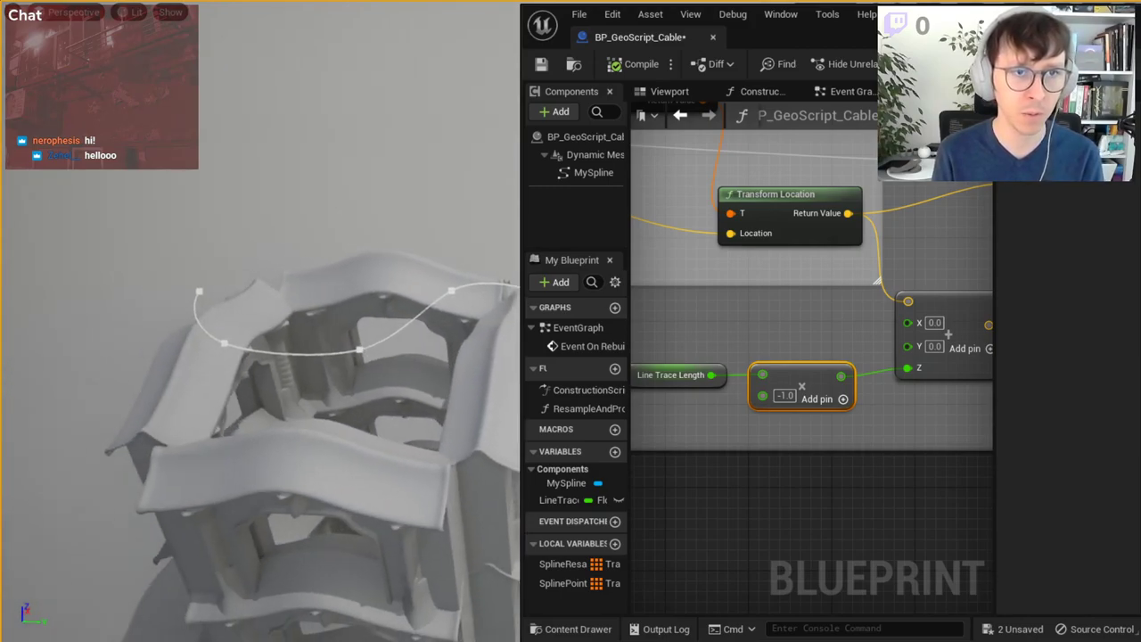
pyautogui.moveTo(501, 199); pyautogui.dragTo(502, 200, button='right')
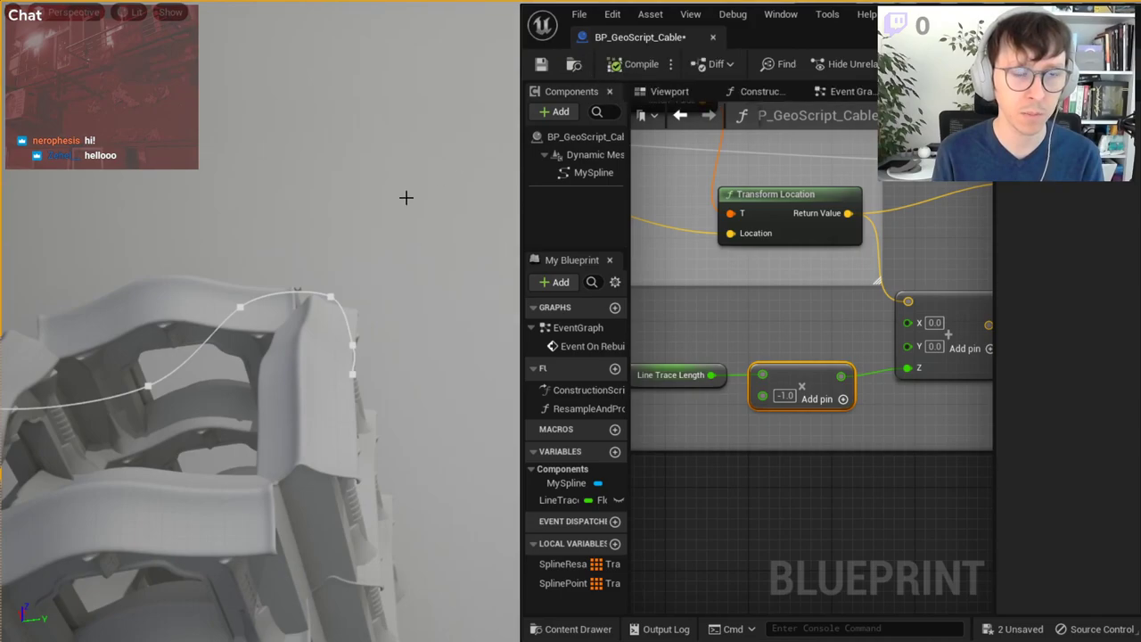
pyautogui.click(667, 91)
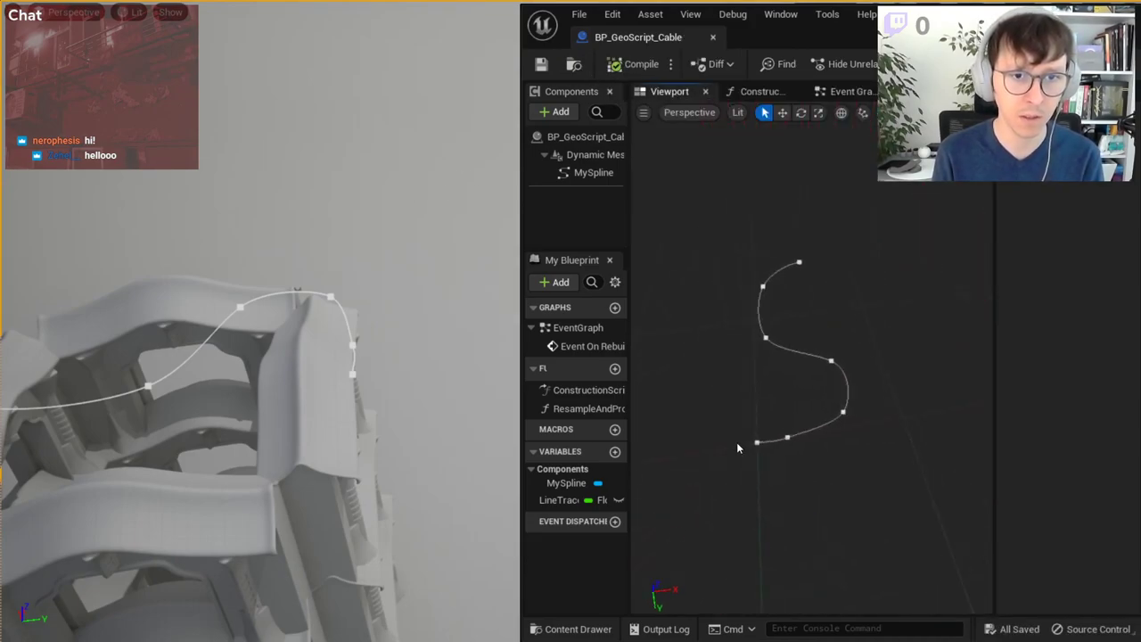
# - Move the spline's end point from 850 to 700 and recompile the Blueprint
pyautogui.click(756, 442)
pyautogui.click(787, 437)
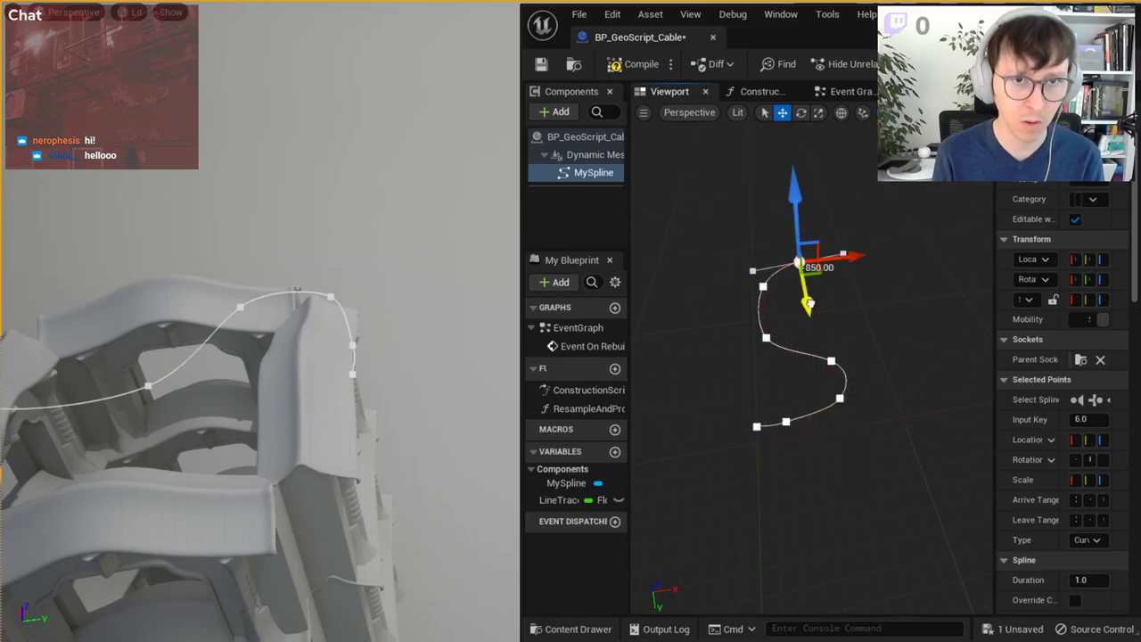
pyautogui.moveTo(808, 304); pyautogui.dragTo(819, 330)
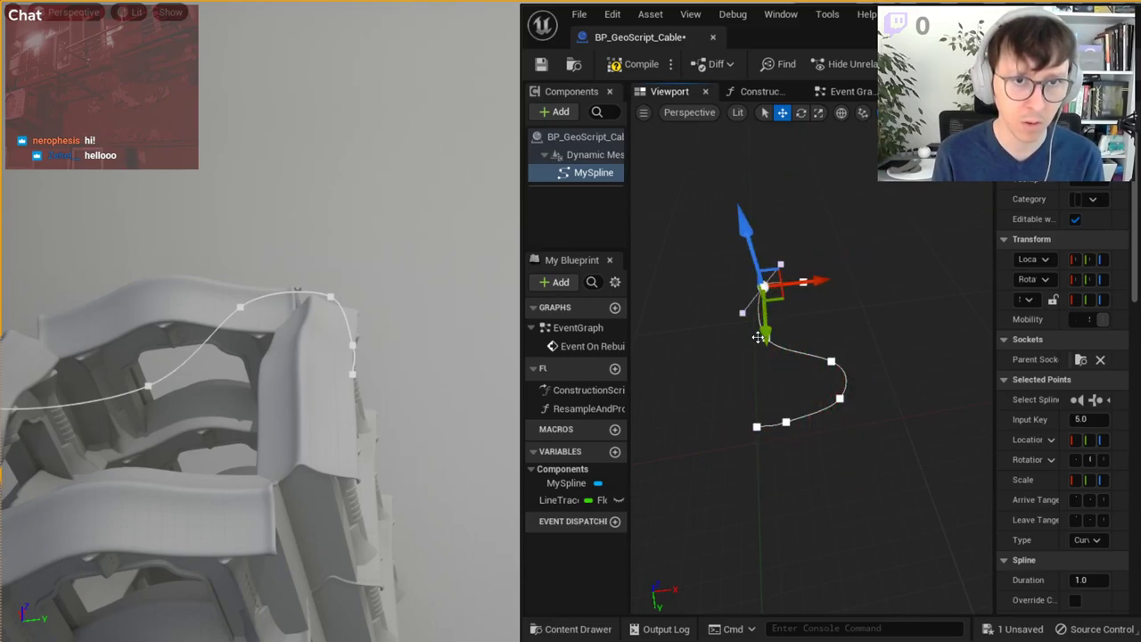
pyautogui.click(616, 66)
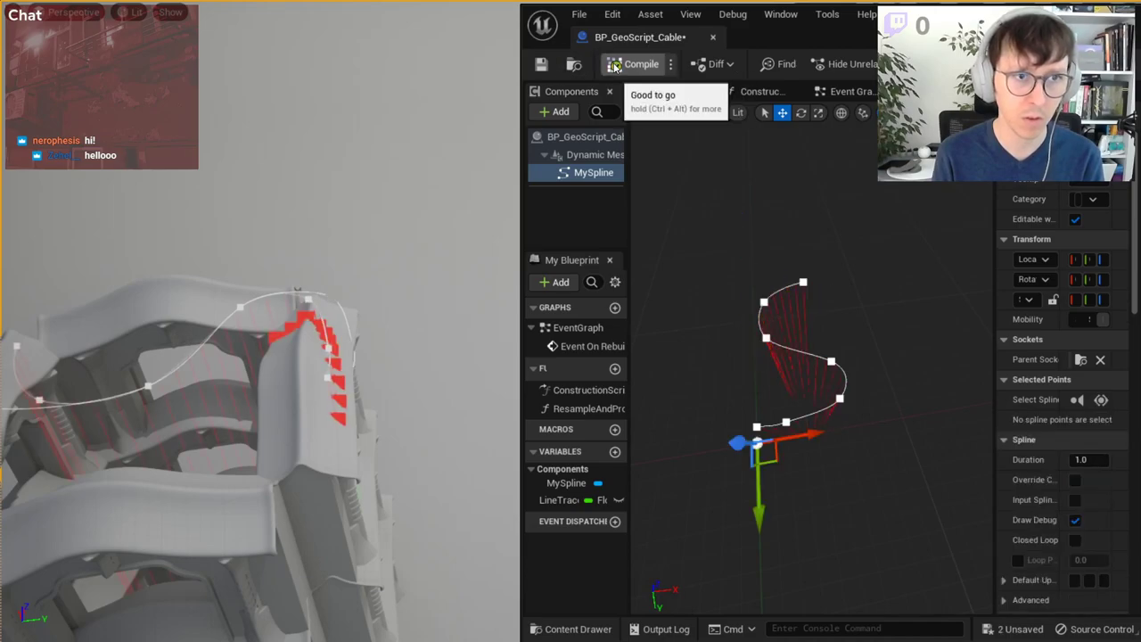
# - Bring the level editor forward, exit fullscreen with F11, and fly into the tower top
pyautogui.moveTo(377, 191)
pyautogui.mouseDown(button='right')
pyautogui.moveTo(403, 214)
pyautogui.moveTo(395, 229)
pyautogui.mouseUp(button='right')
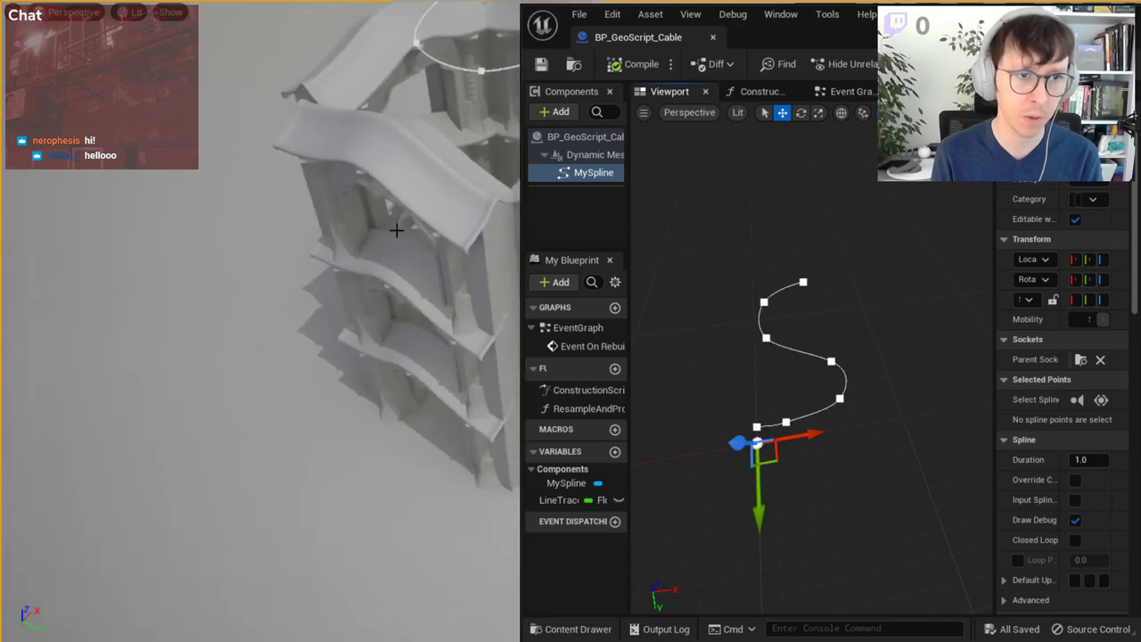
pyautogui.moveTo(452, 176); pyautogui.dragTo(452, 176, button='right')
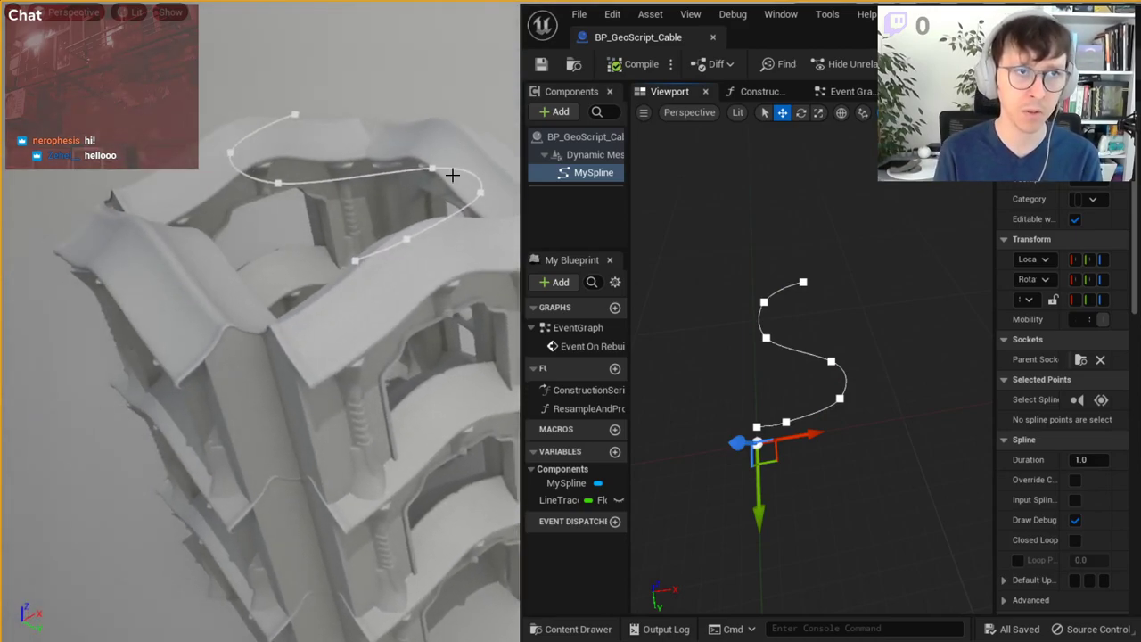
pyautogui.click(715, 152)
pyautogui.moveTo(715, 152); pyautogui.dragTo(715, 151, button='right')
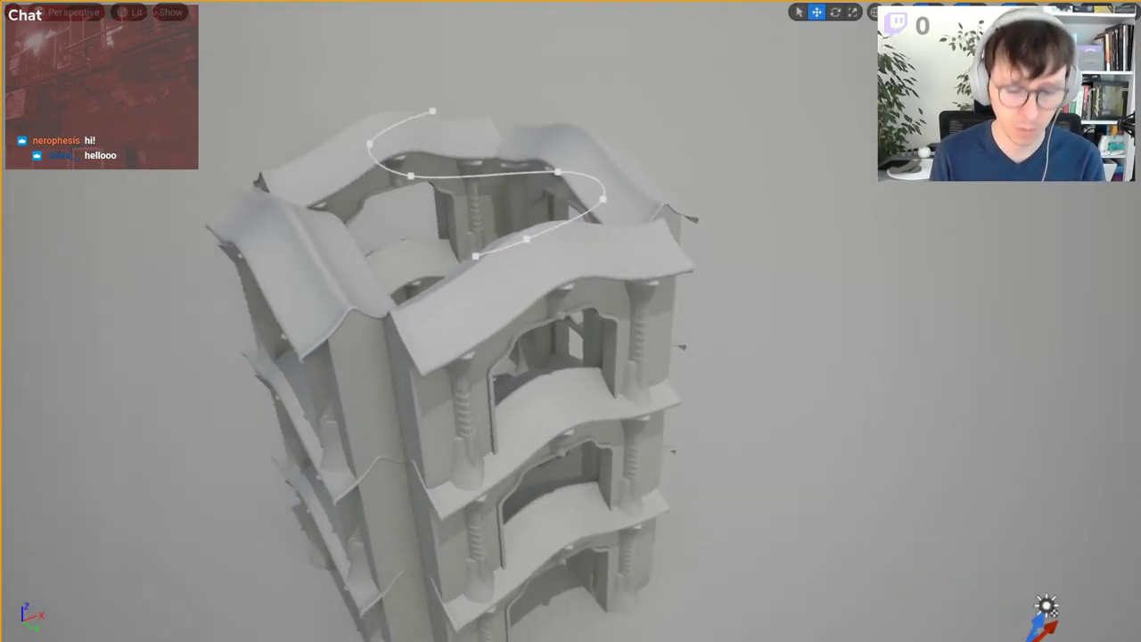
pyautogui.press('F11')
pyautogui.moveTo(587, 346); pyautogui.dragTo(587, 346, button='right')
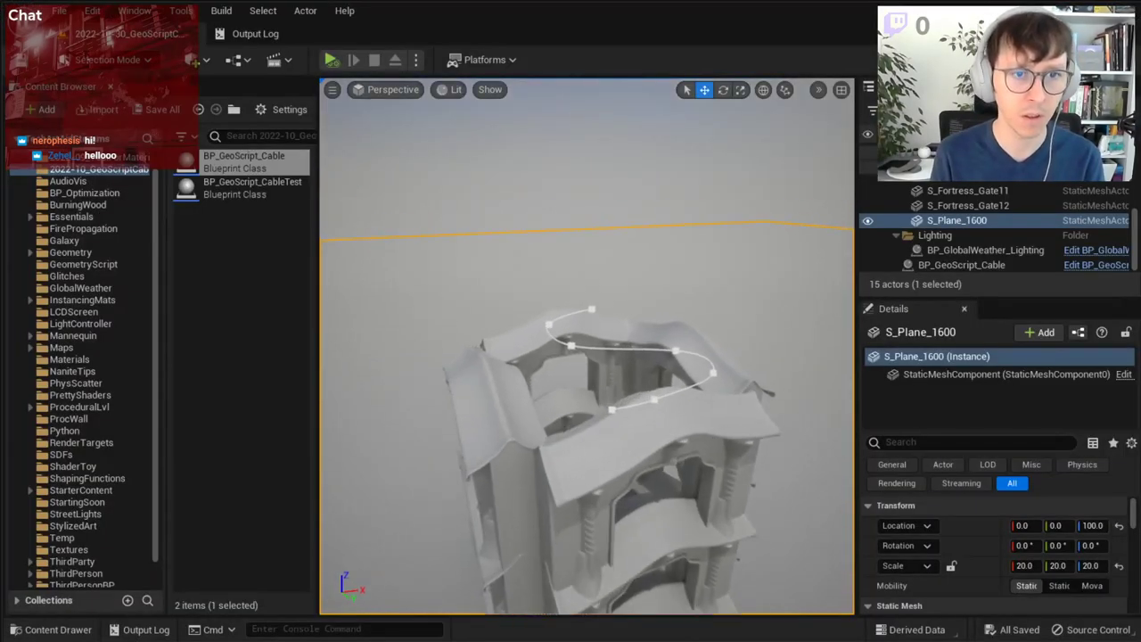
# - Search the whole Content folder for cube and box meshes
pyautogui.click(47, 109)
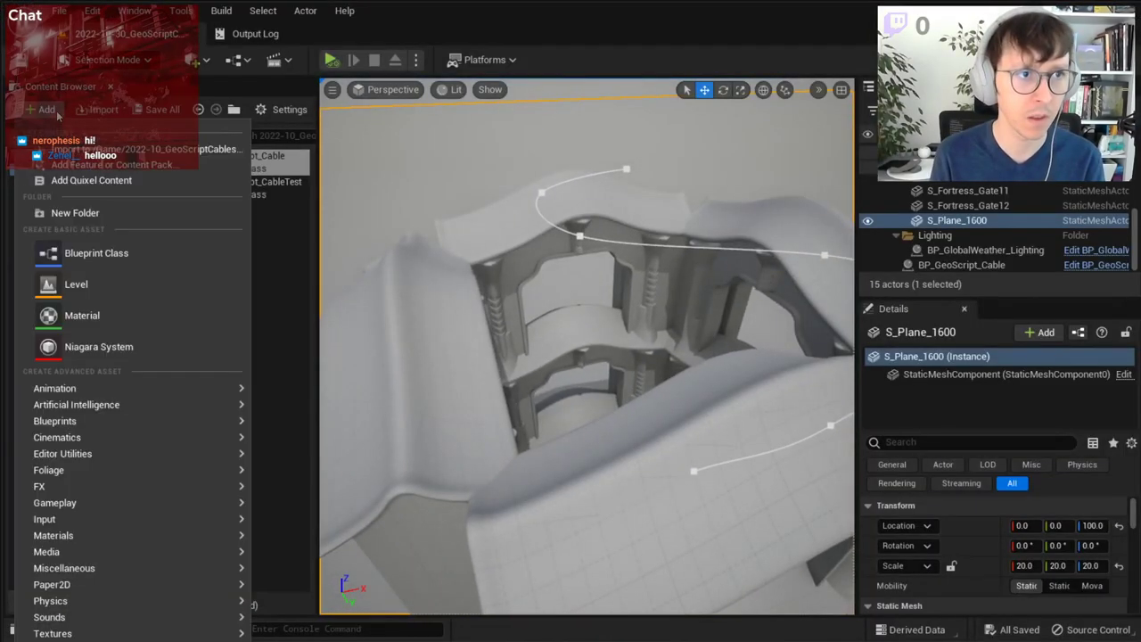
pyautogui.click(277, 253)
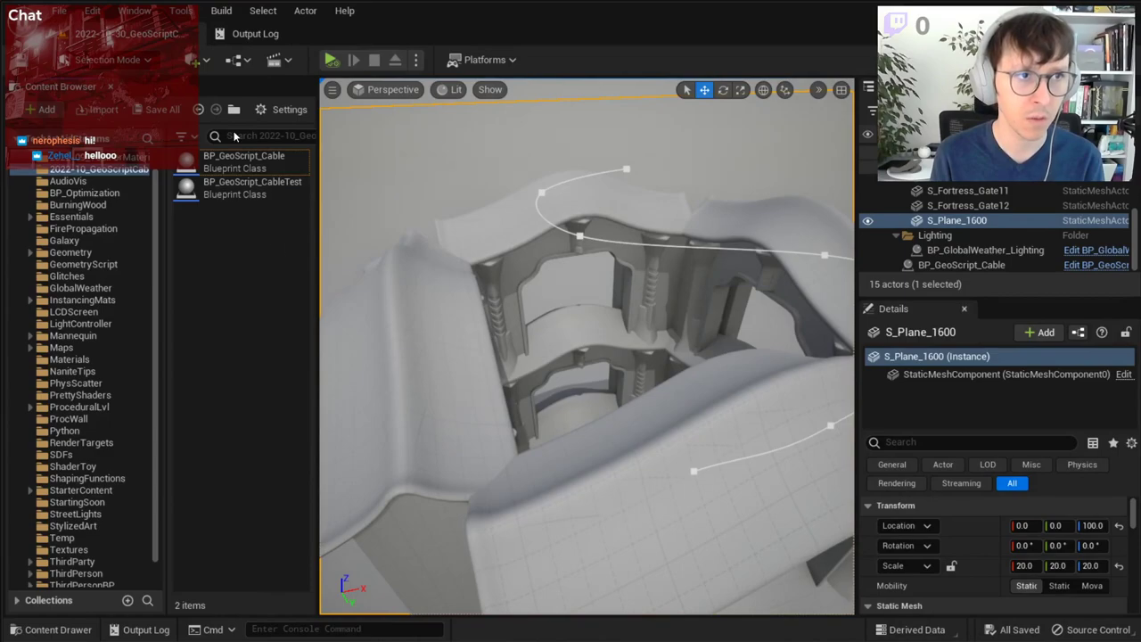
pyautogui.click(261, 137)
pyautogui.write('cube')
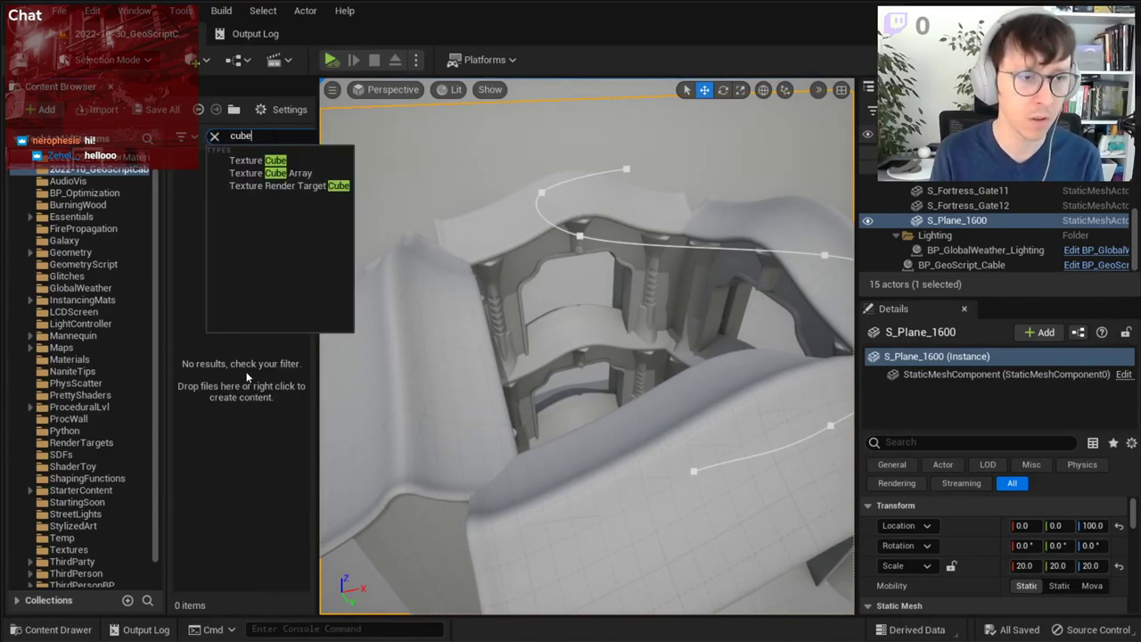
pyautogui.click(56, 146)
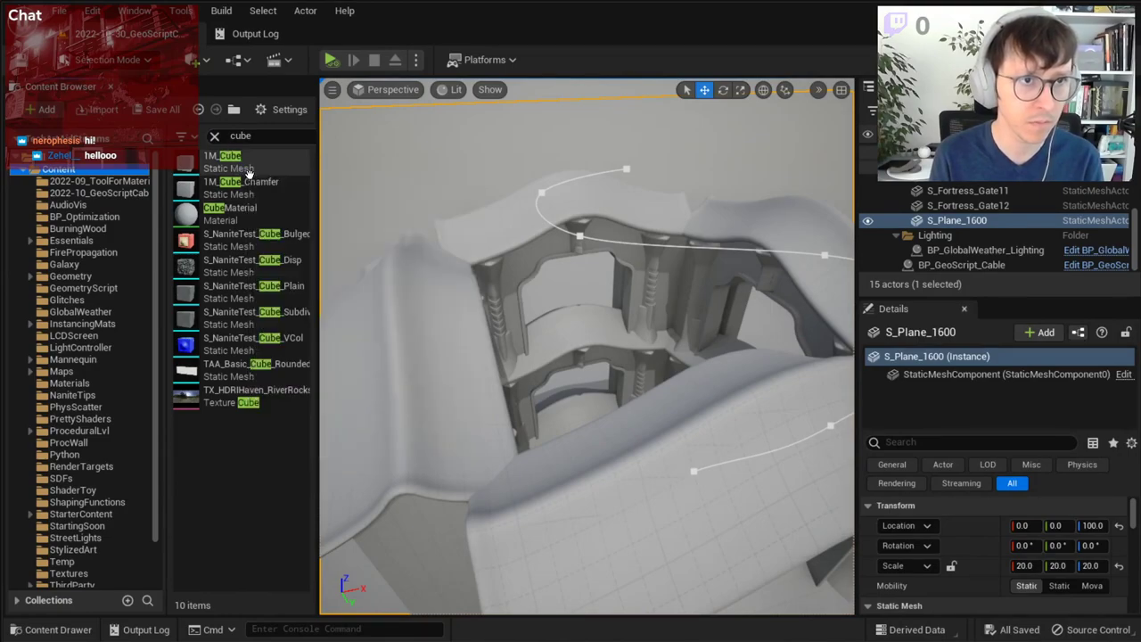
pyautogui.moveTo(254, 181)
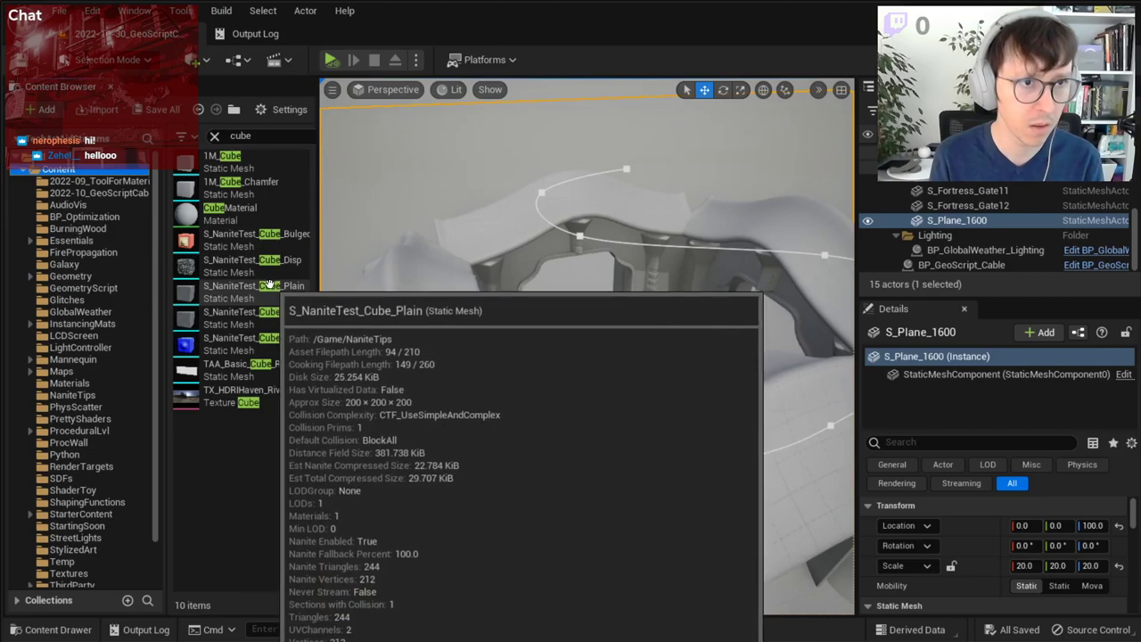
pyautogui.moveTo(261, 391)
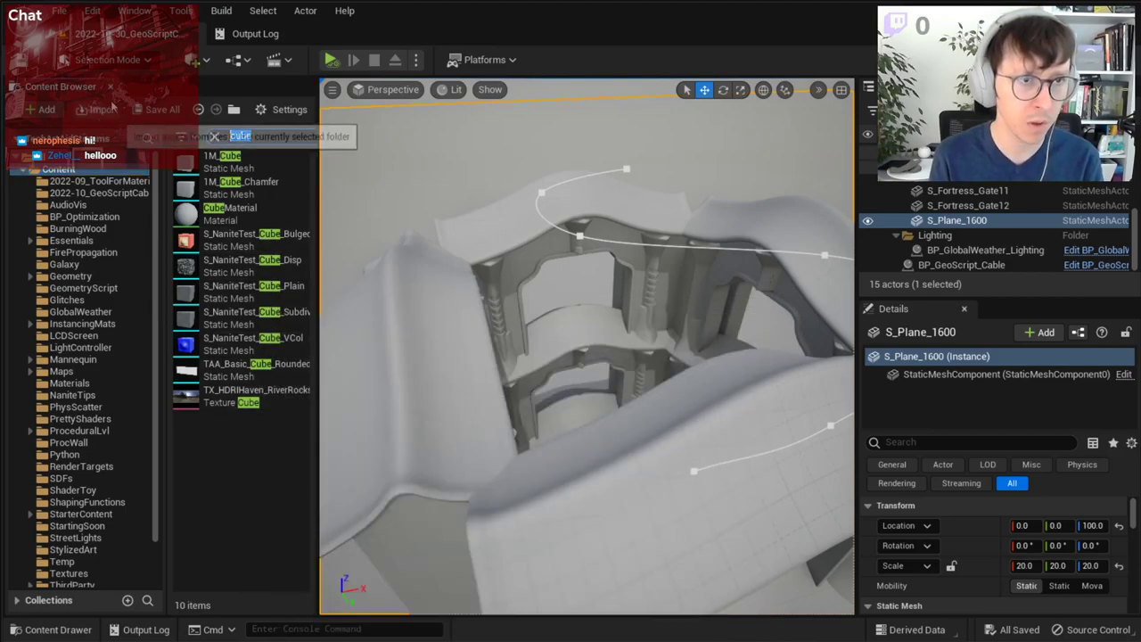
pyautogui.write('box')
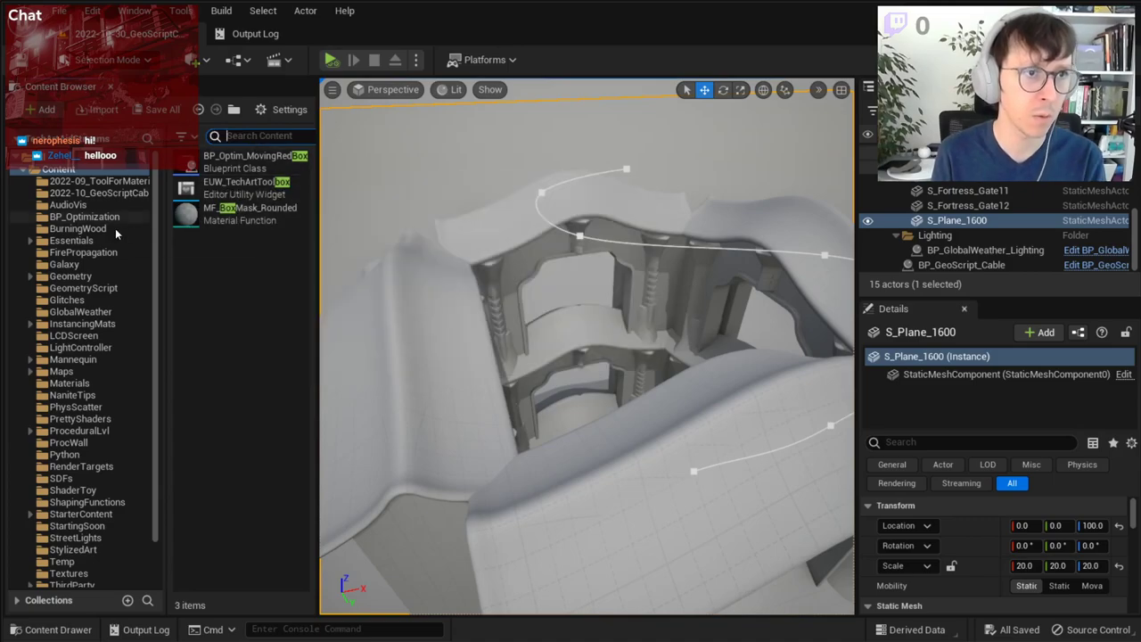
pyautogui.scroll(-2, 67, 392)
pyautogui.scroll(-1, 74, 533)
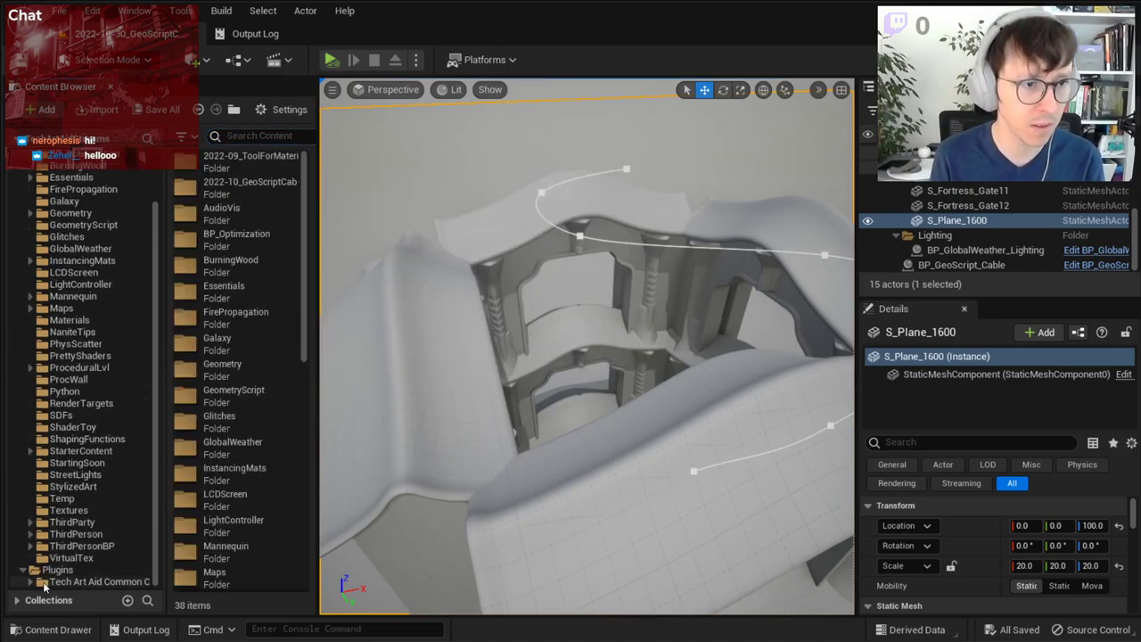
# - Browse to the Tech Art Aid plugin's Assets > Meshes folder
pyautogui.click(32, 582)
pyautogui.click(39, 583)
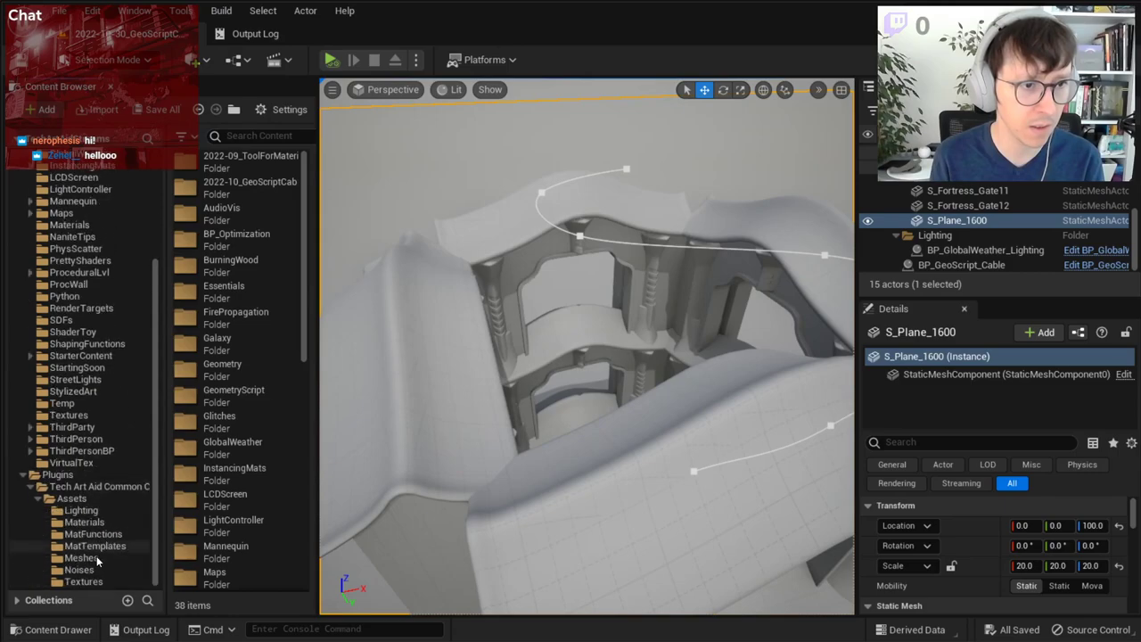
pyautogui.click(82, 557)
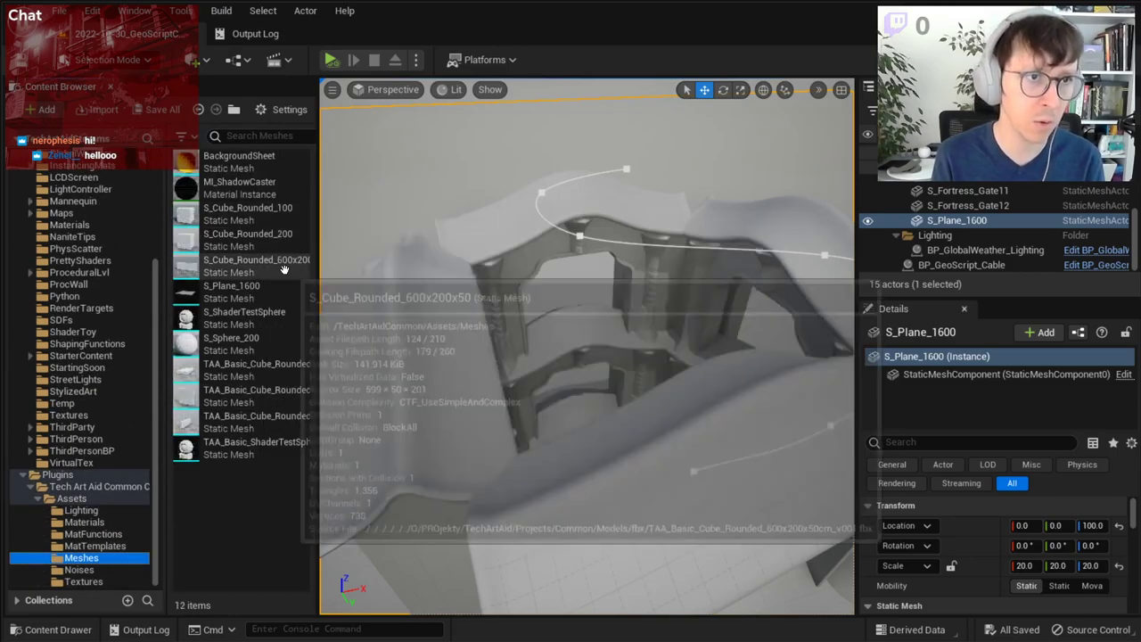
# - Place S_Cube_Rounded_200 in the level under the spline inside the tower
pyautogui.moveTo(246, 242)
pyautogui.moveTo(245, 242); pyautogui.dragTo(593, 412)
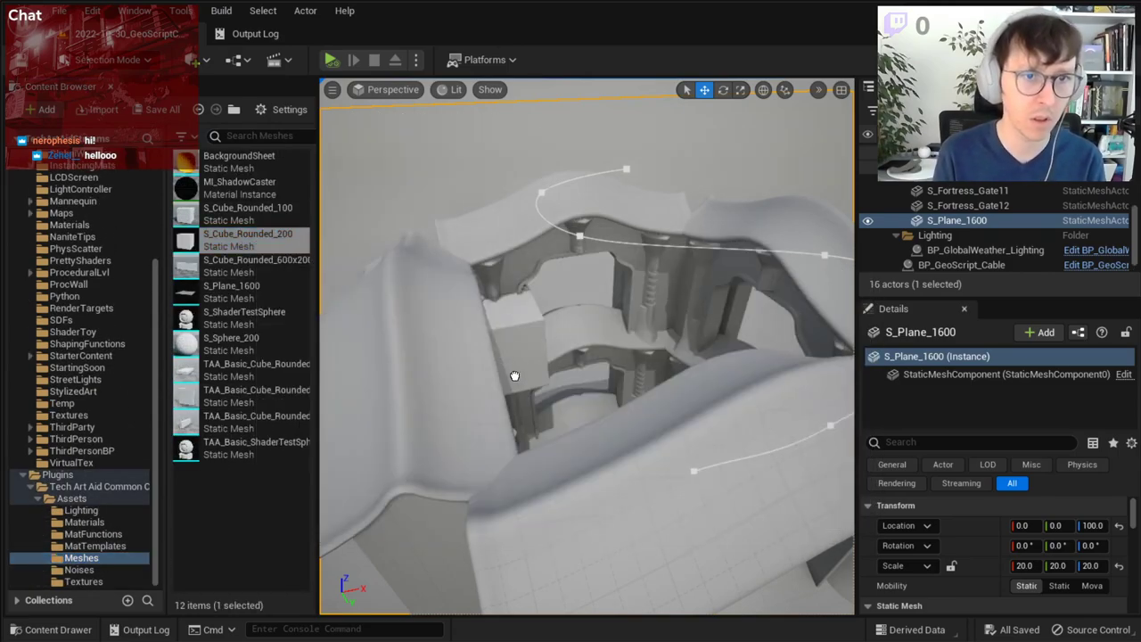
pyautogui.moveTo(593, 412); pyautogui.dragTo(495, 299, button='right')
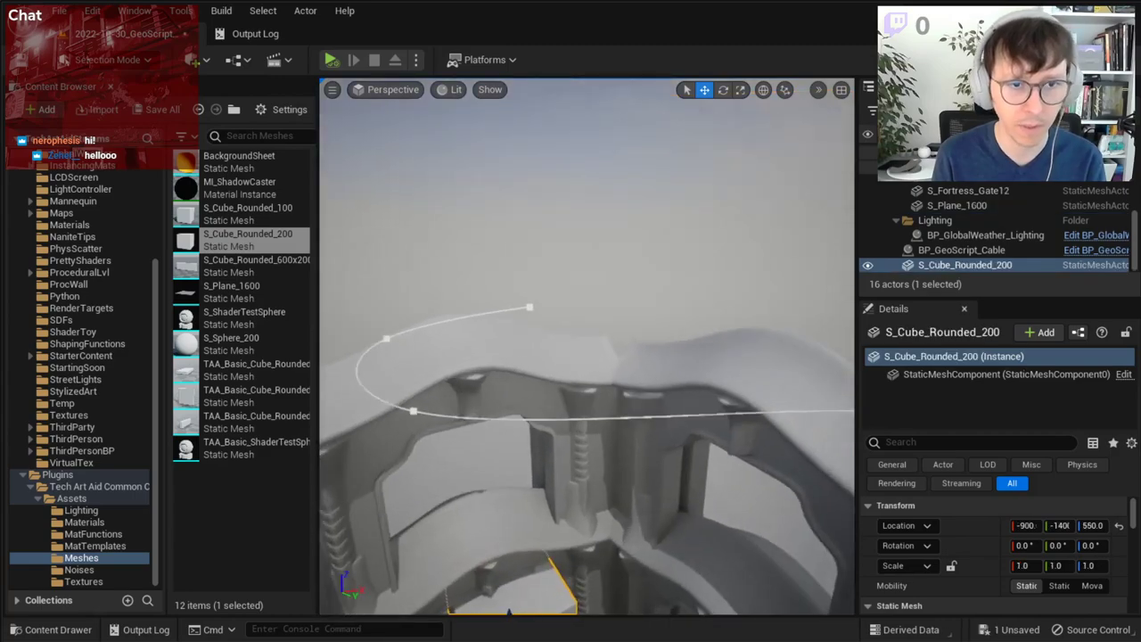
pyautogui.moveTo(495, 299); pyautogui.dragTo(581, 317)
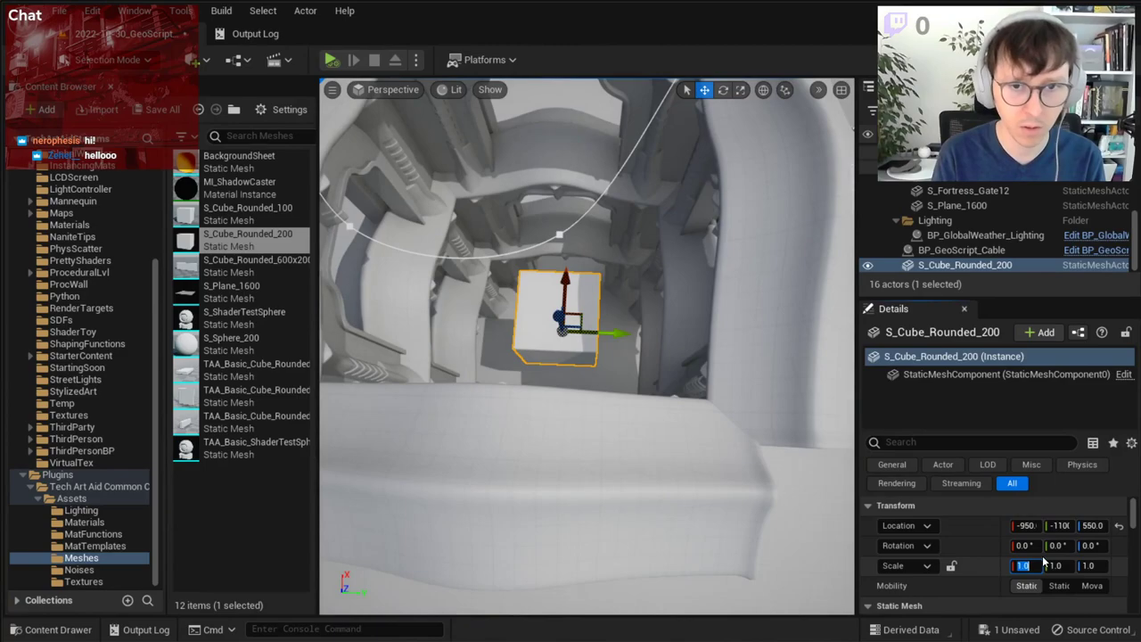
# - Scale the cube uniformly to 3 on X, Y and Z
pyautogui.write('3')
pyautogui.press('Tab')
pyautogui.write('3')
pyautogui.press('Tab')
pyautogui.write('3')
pyautogui.press('Return')
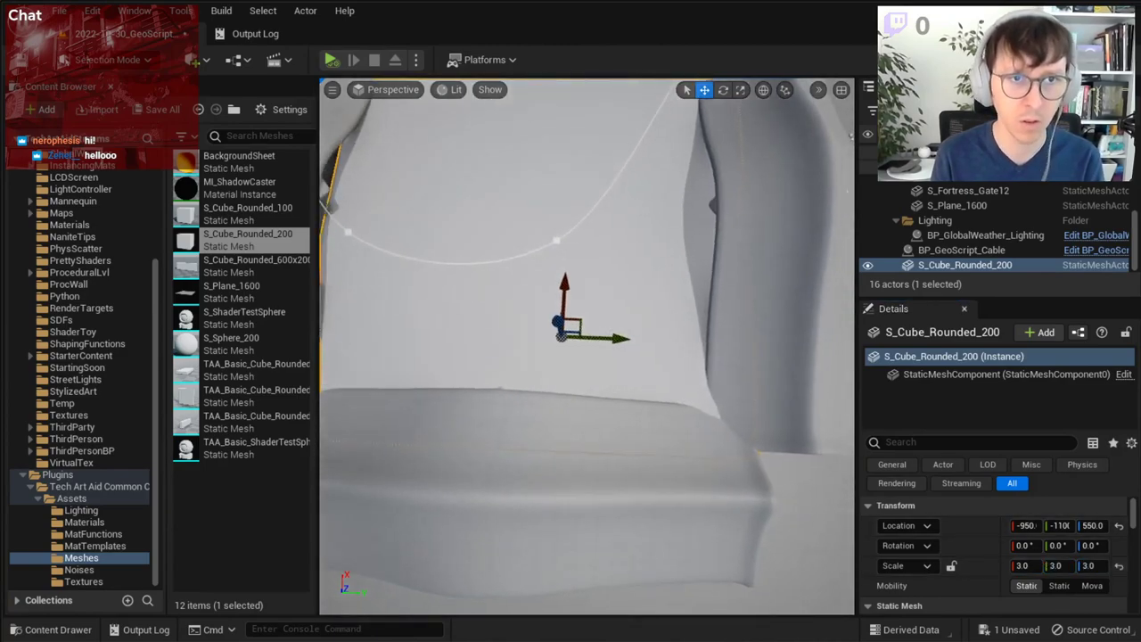
# - View the whole tower and shift the cube along Y to centre it
pyautogui.moveTo(621, 386)
pyautogui.mouseDown(button='right')
pyautogui.moveTo(624, 419)
pyautogui.moveTo(624, 339)
pyautogui.mouseUp(button='right')
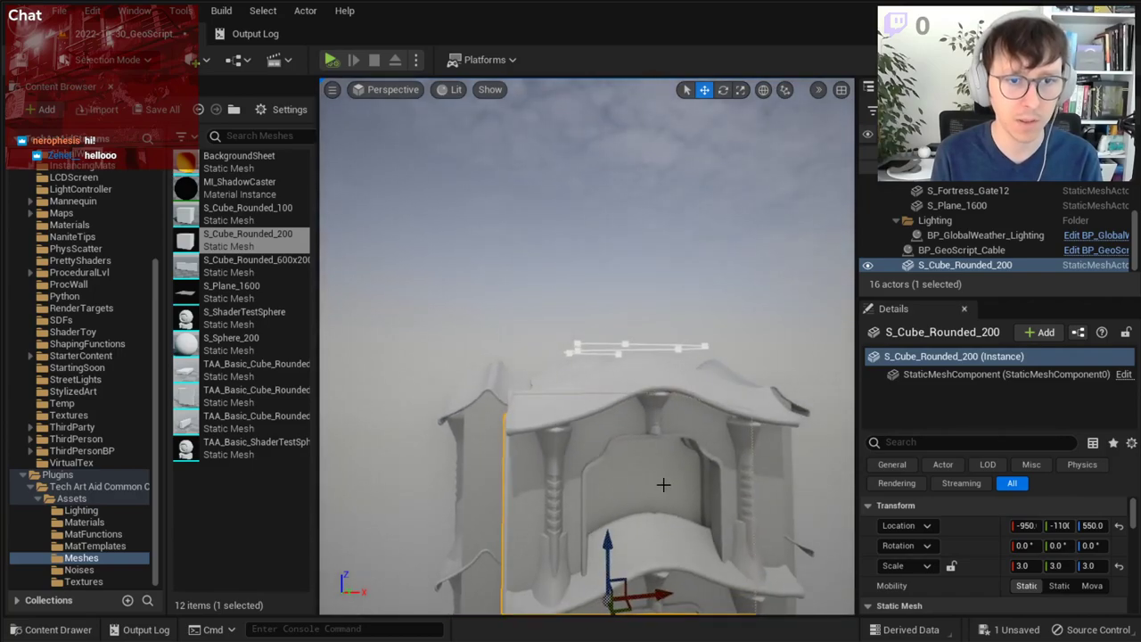
pyautogui.moveTo(620, 386); pyautogui.dragTo(614, 547, button='right')
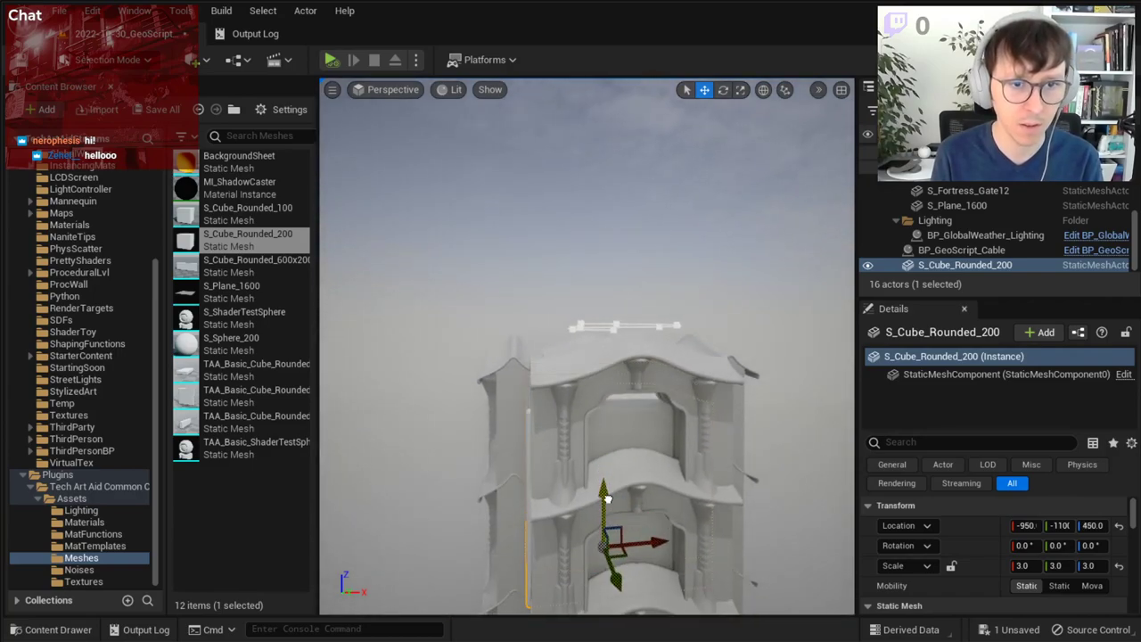
pyautogui.click(726, 301)
pyautogui.moveTo(629, 347); pyautogui.dragTo(630, 321, button='right')
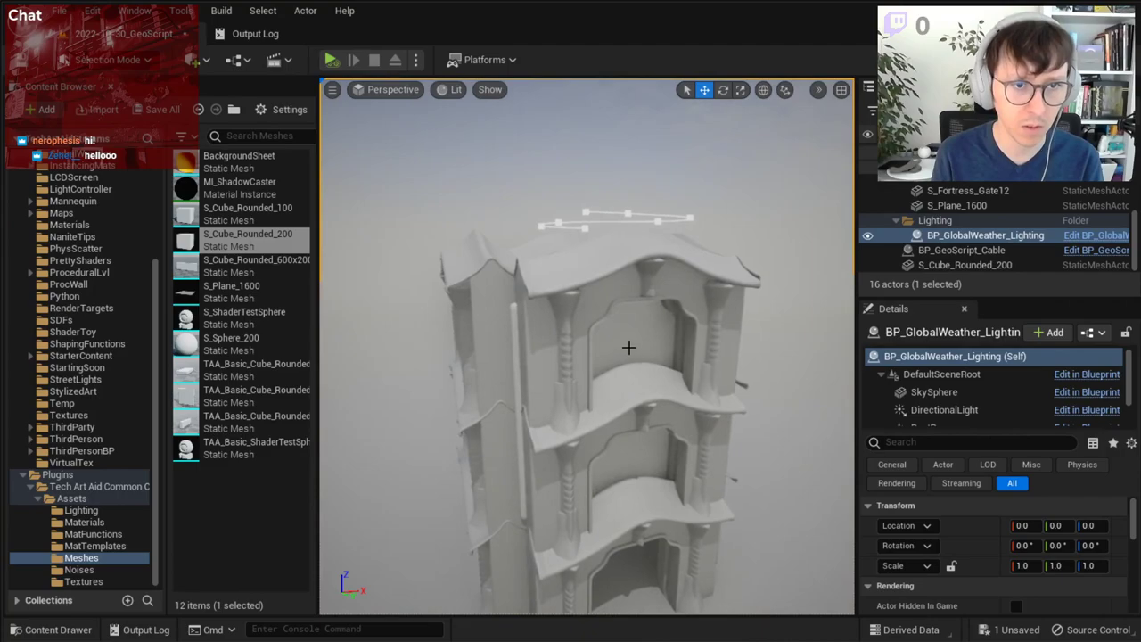
pyautogui.click(629, 347)
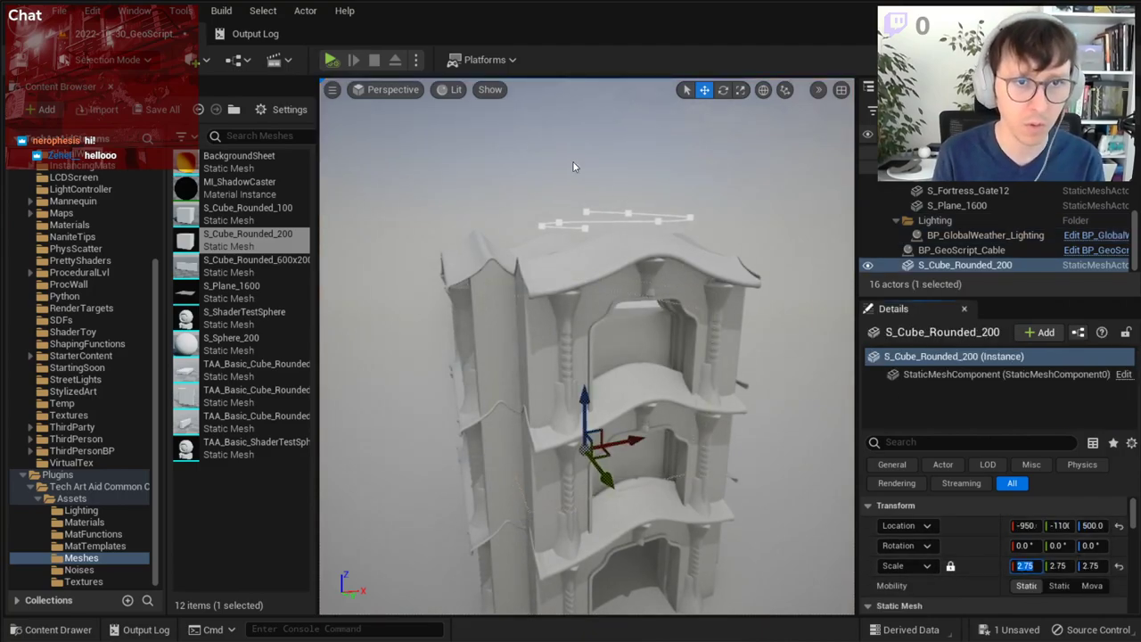
pyautogui.moveTo(575, 166)
pyautogui.mouseDown(button='right')
pyautogui.moveTo(575, 232)
pyautogui.moveTo(695, 247)
pyautogui.mouseUp(button='right')
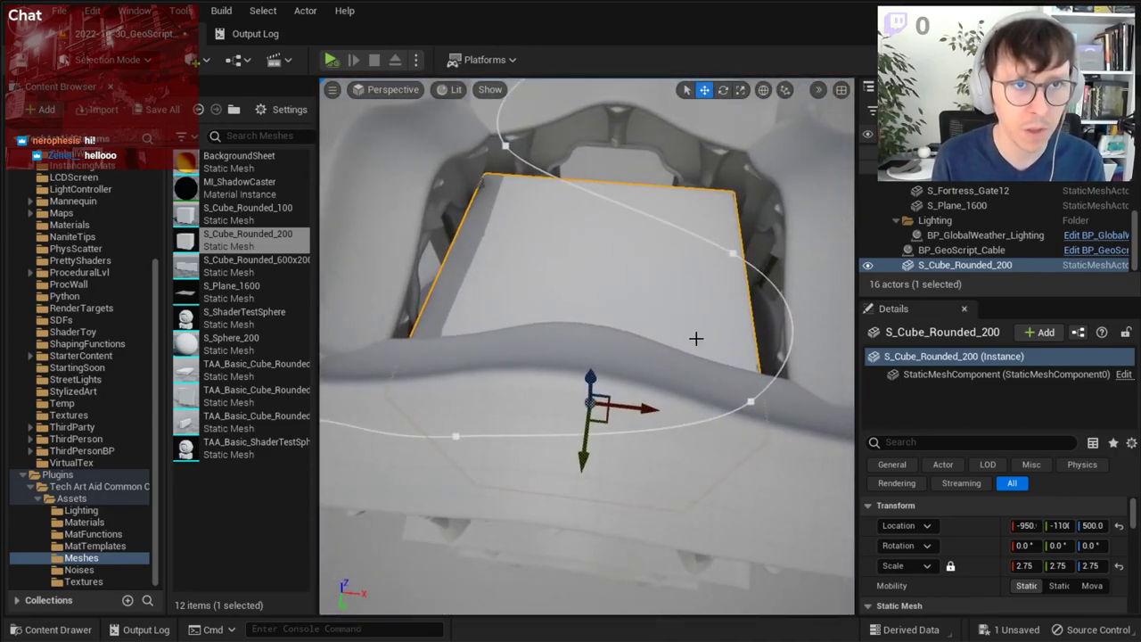
pyautogui.moveTo(582, 455); pyautogui.dragTo(584, 443)
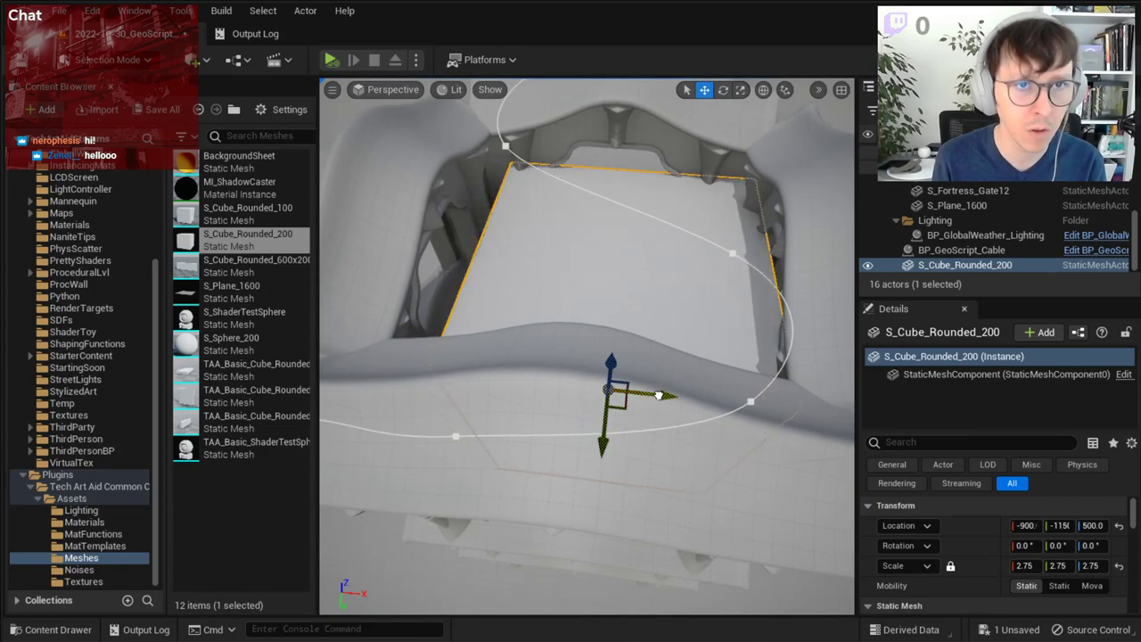
# - Set grid snapping to 10 and confirm the cube's 3.0 scale
pyautogui.click(818, 90)
pyautogui.moveTo(874, 158)
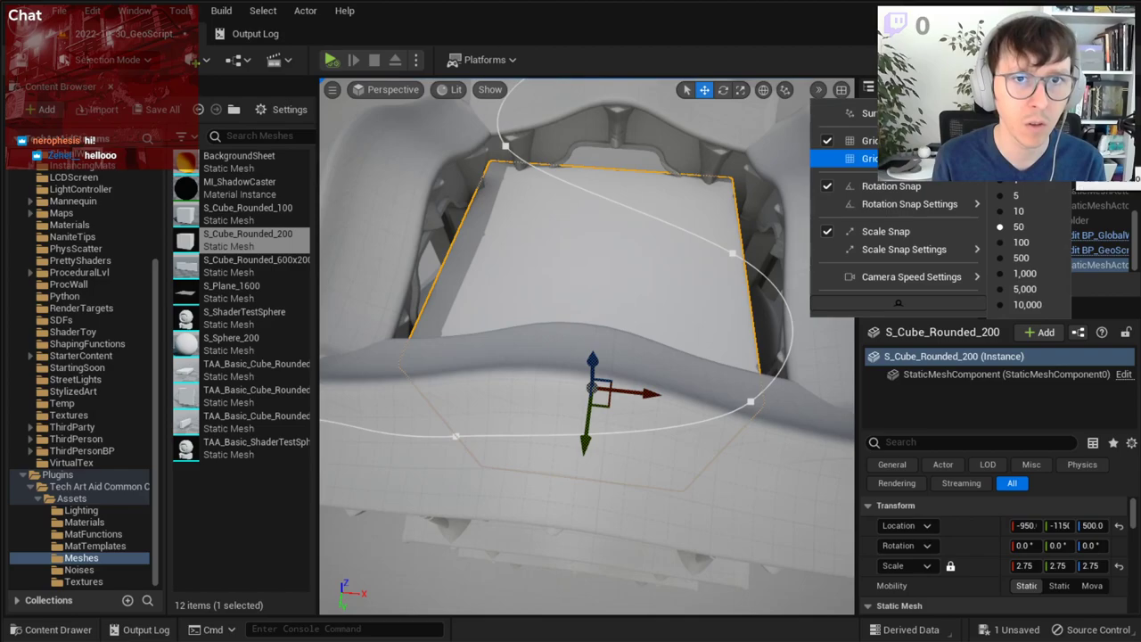
pyautogui.click(1031, 210)
pyautogui.moveTo(674, 291)
pyautogui.keyDown('alt'); pyautogui.mouseDown()
pyautogui.moveTo(624, 321)
pyautogui.moveTo(588, 366)
pyautogui.moveTo(582, 339)
pyautogui.moveTo(535, 356)
pyautogui.moveTo(719, 419)
pyautogui.moveTo(645, 252)
pyautogui.mouseUp(); pyautogui.keyUp('alt')
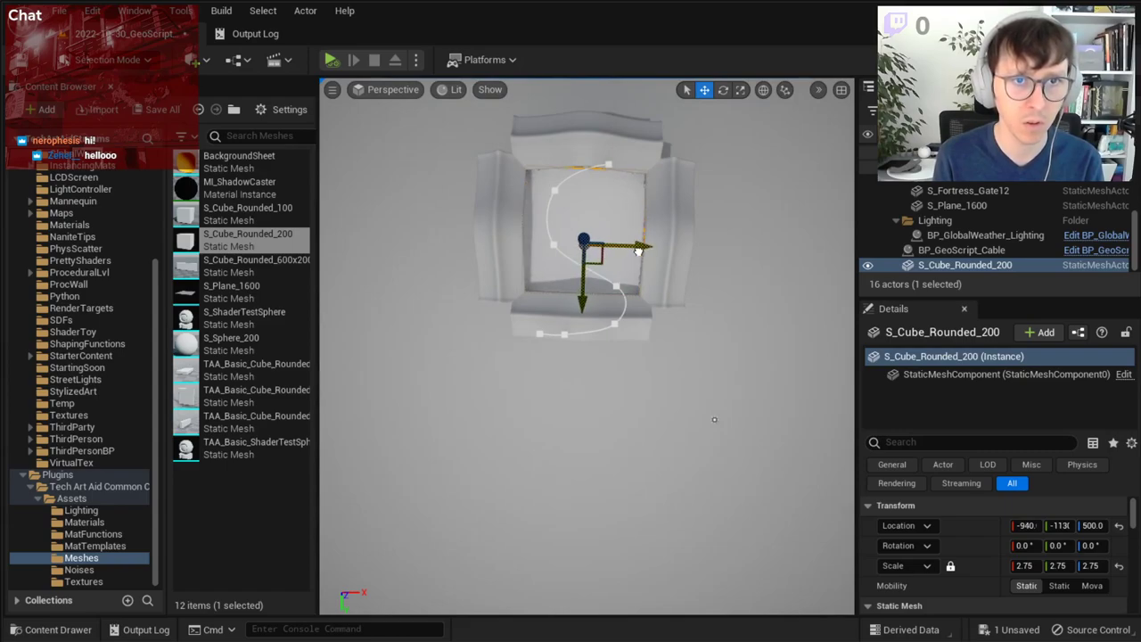
pyautogui.click(629, 395)
pyautogui.keyDown('alt'); pyautogui.moveTo(629, 395); pyautogui.dragTo(629, 338); pyautogui.keyUp('alt')
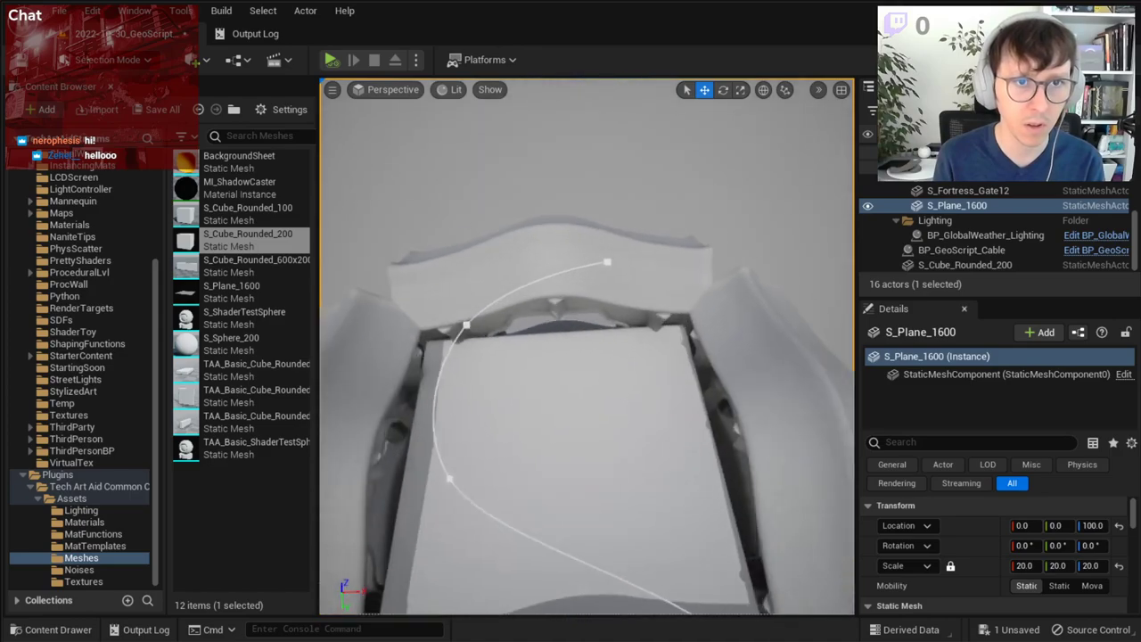
pyautogui.click(609, 404)
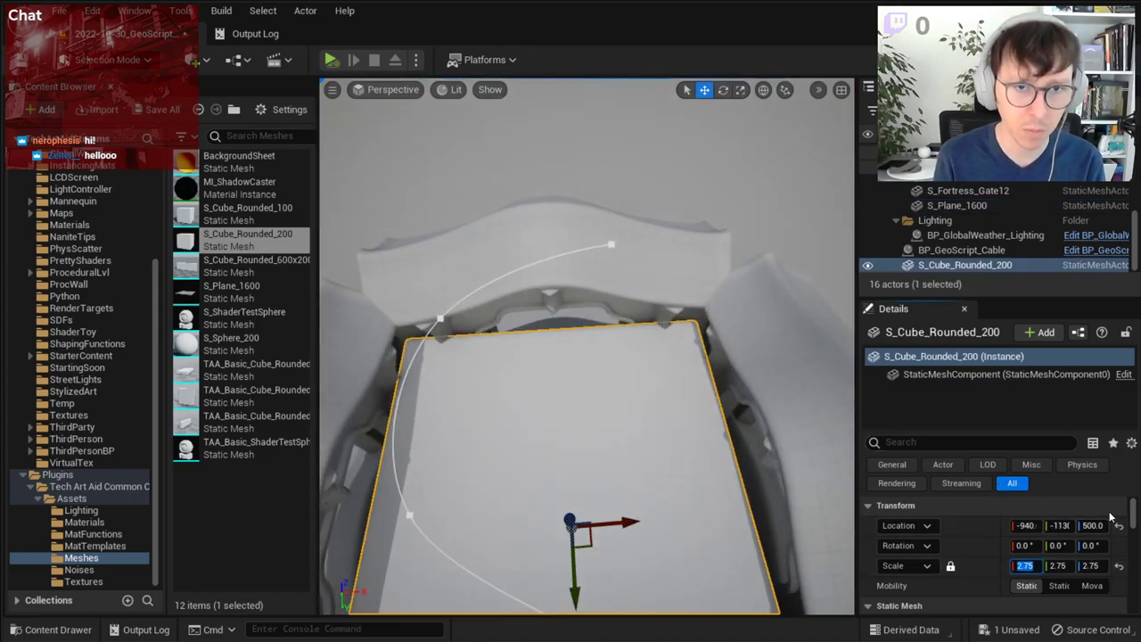
pyautogui.press('Return')
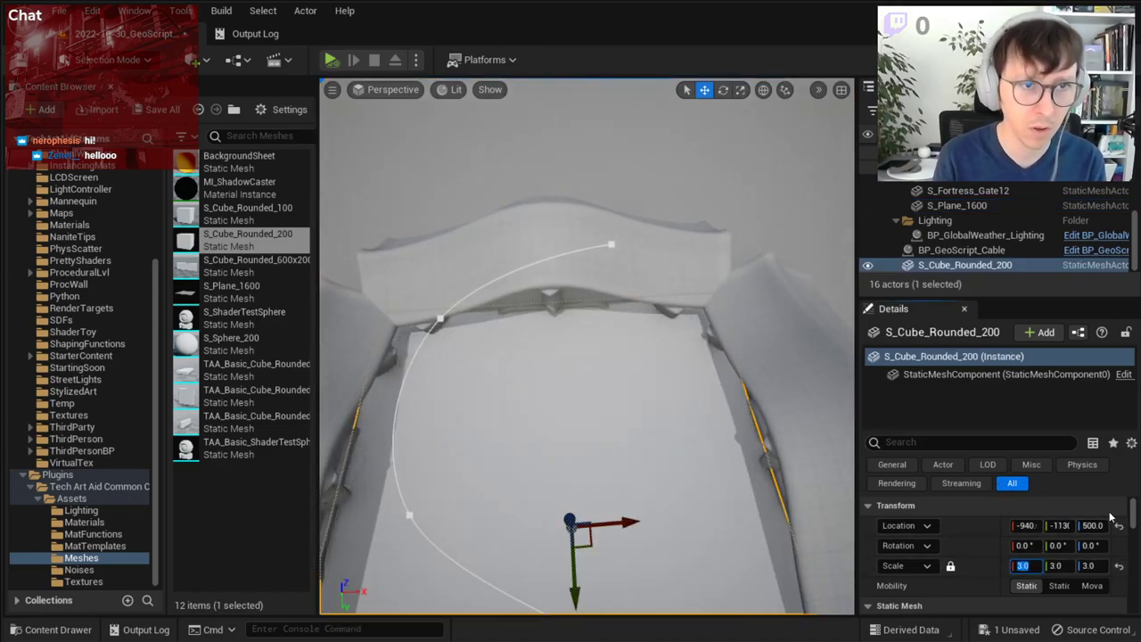
pyautogui.keyDown('alt'); pyautogui.moveTo(571, 357); pyautogui.dragTo(565, 227); pyautogui.keyUp('alt')
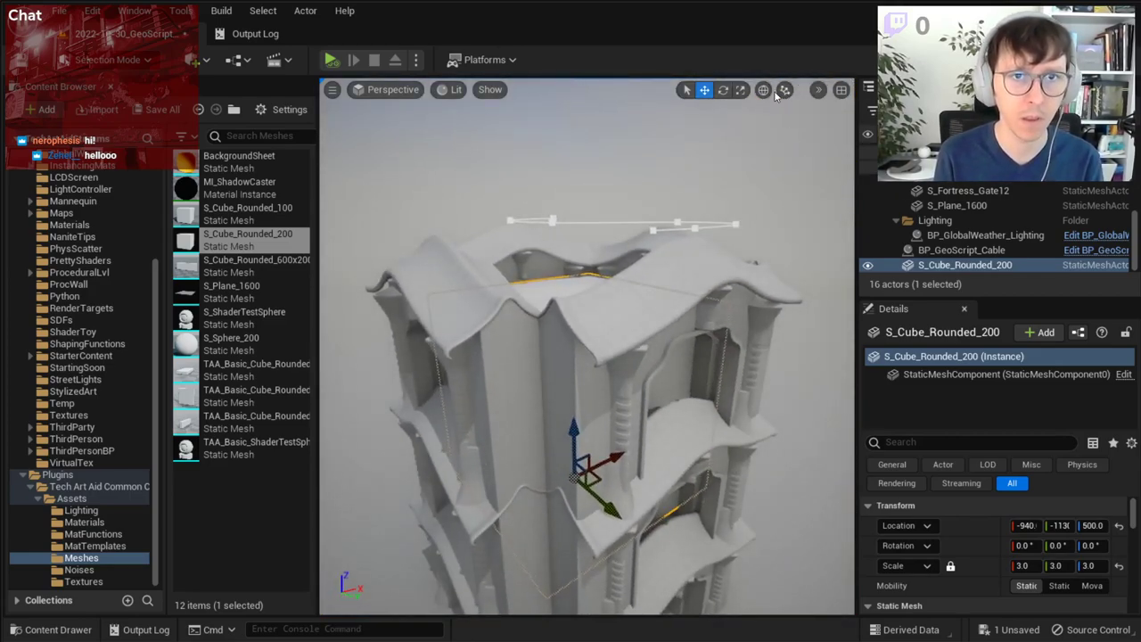
# - Change the snapping value again, frame the cube, and select the cable Blueprint actor
pyautogui.click(819, 90)
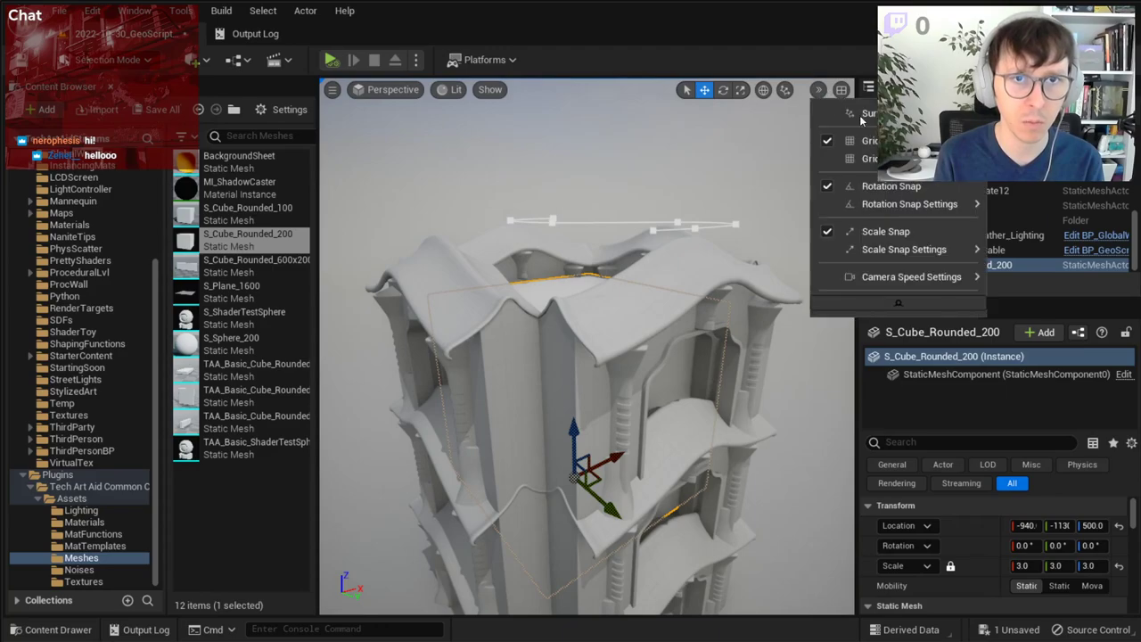
pyautogui.doubleClick(980, 234)
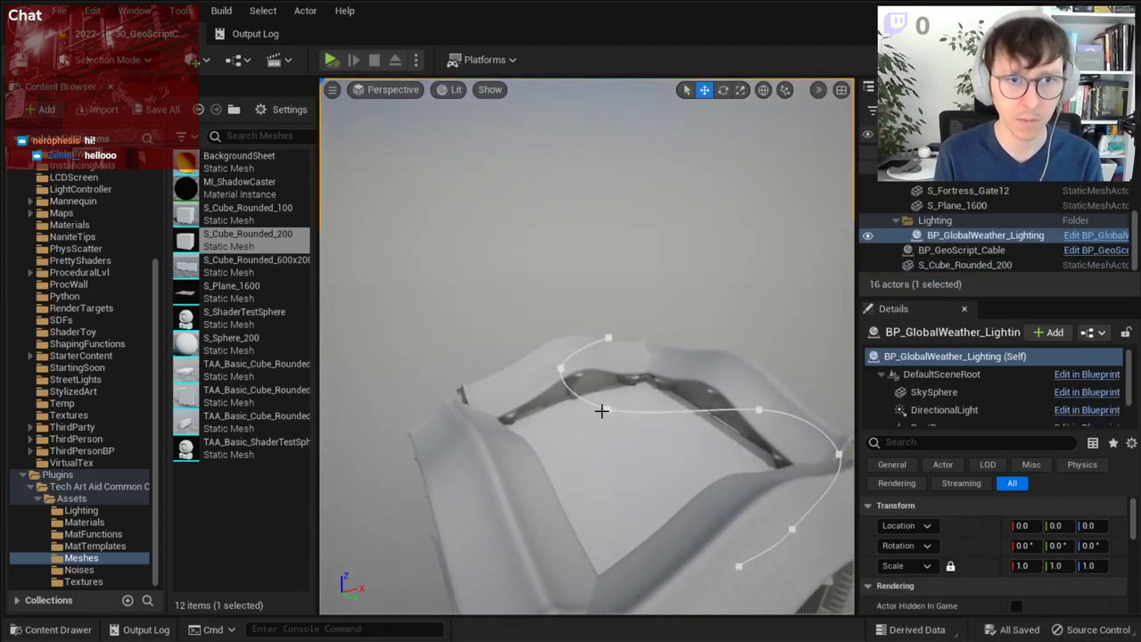
pyautogui.click(601, 410)
pyautogui.press('f')
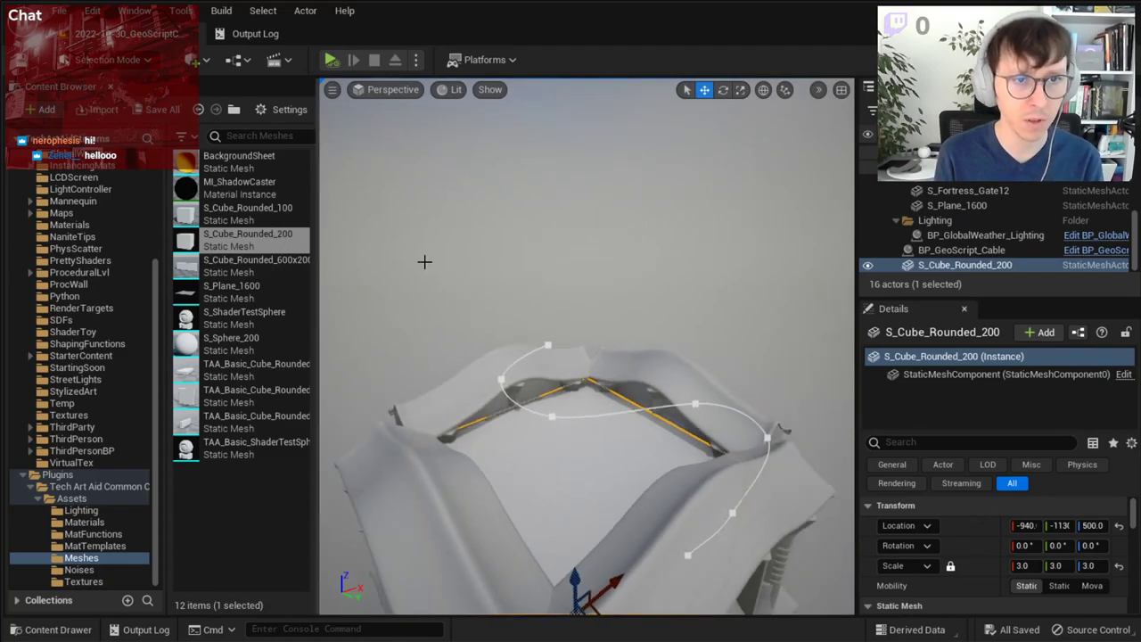
pyautogui.click(552, 416)
# - Frame the cable spline, open its Blueprint, then compile and save it
pyautogui.press('f')
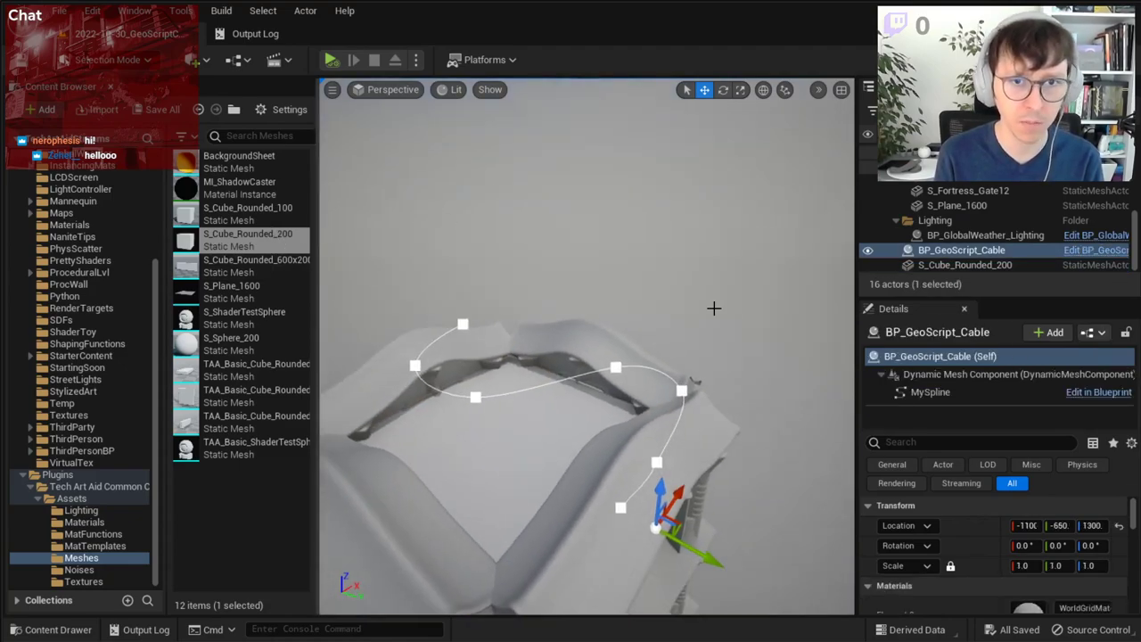
pyautogui.click(1079, 394)
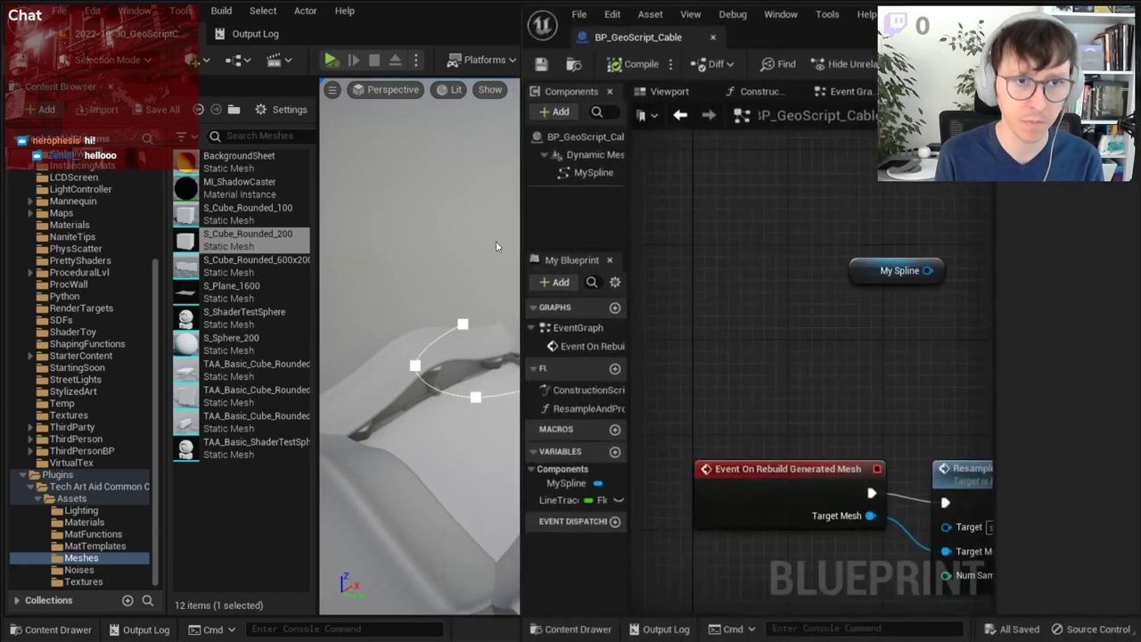
pyautogui.click(443, 211)
pyautogui.moveTo(443, 211); pyautogui.dragTo(392, 268, button='right')
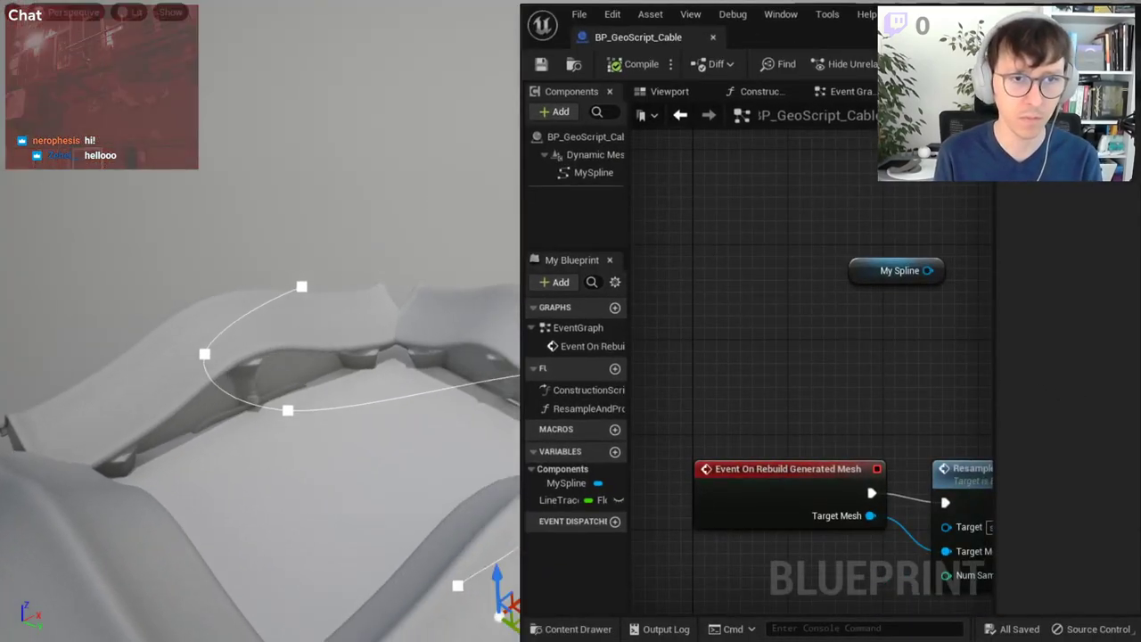
pyautogui.click(635, 64)
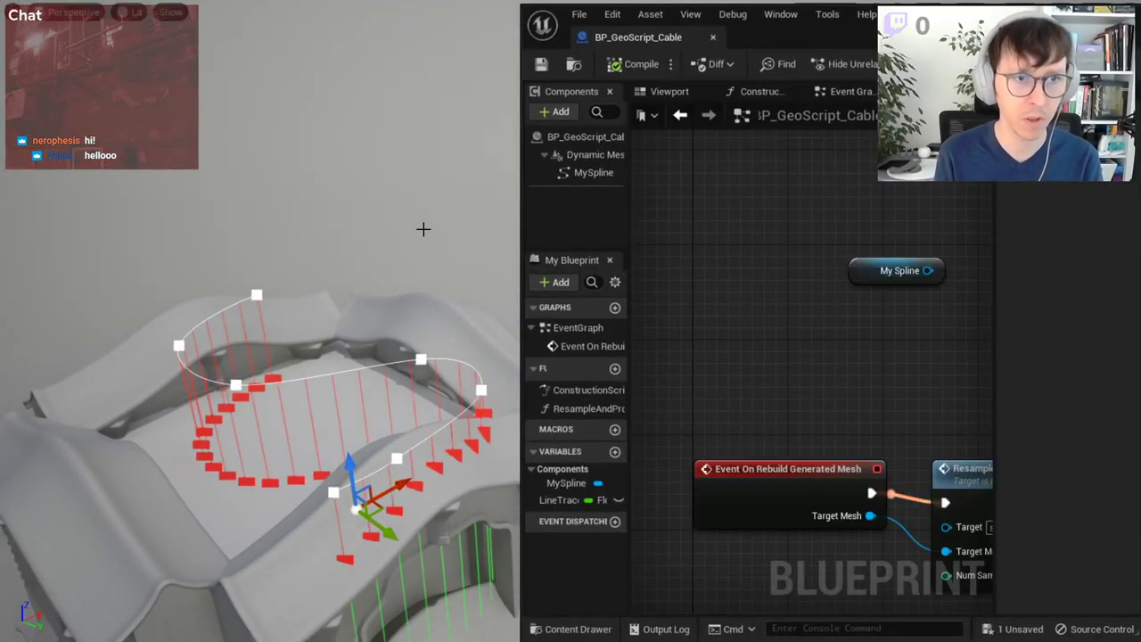
pyautogui.moveTo(423, 229); pyautogui.dragTo(423, 267, button='right')
pyautogui.click(635, 64)
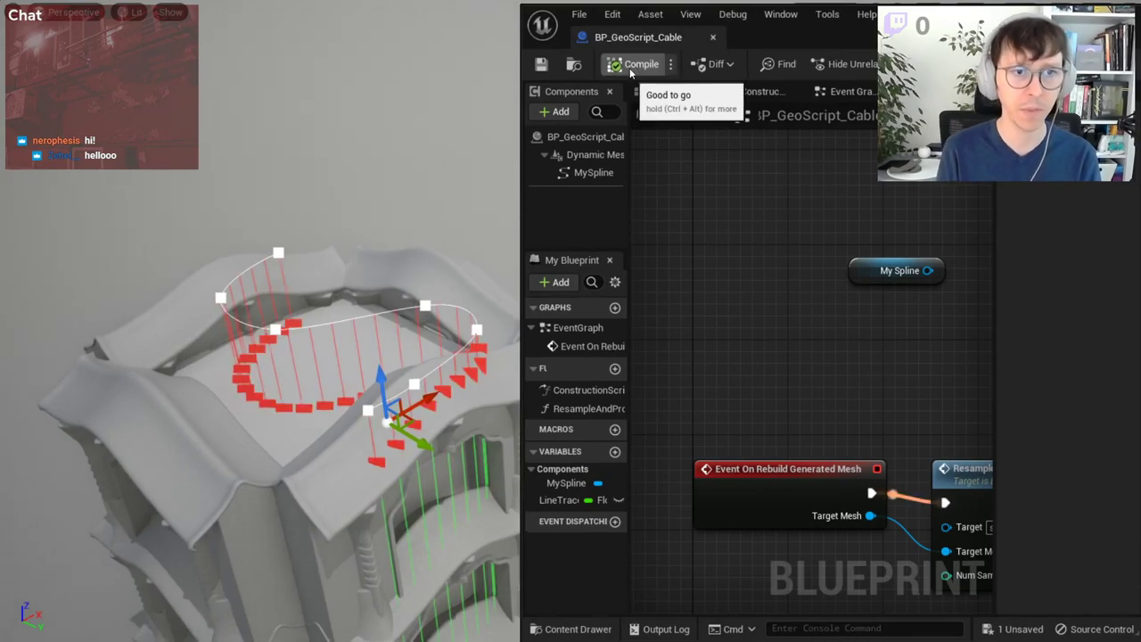
pyautogui.hotkey('ctrl', 's')
# - Zoom out and open the ResampleAndProjectSpline function graph
pyautogui.scroll(-4, 784, 312)
pyautogui.scroll(-2, 795, 321)
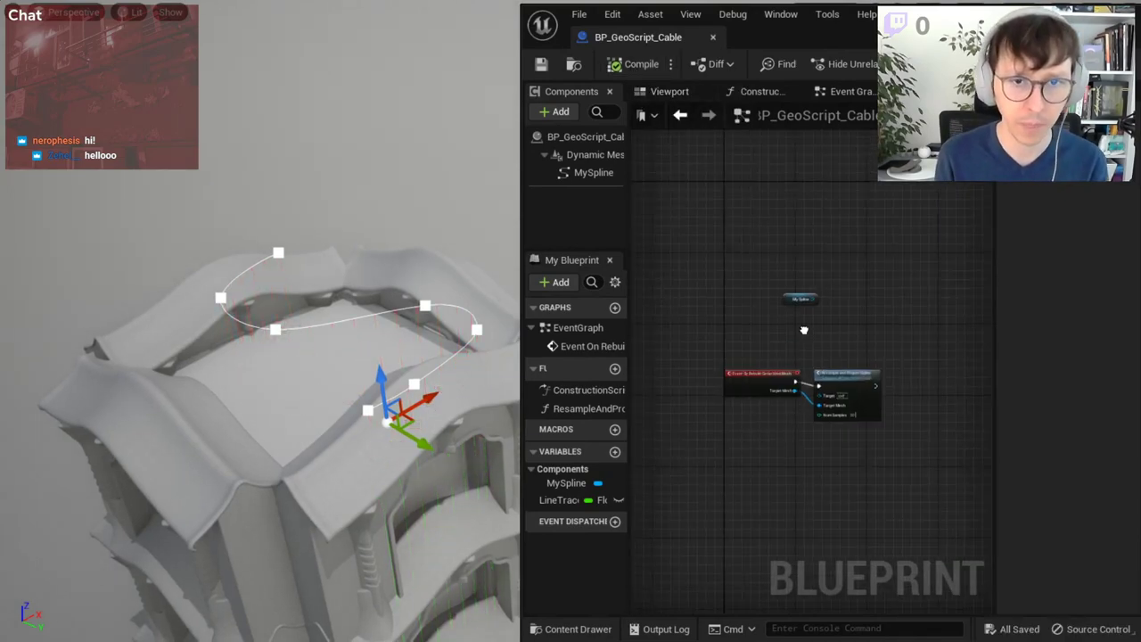
pyautogui.doubleClick(740, 392)
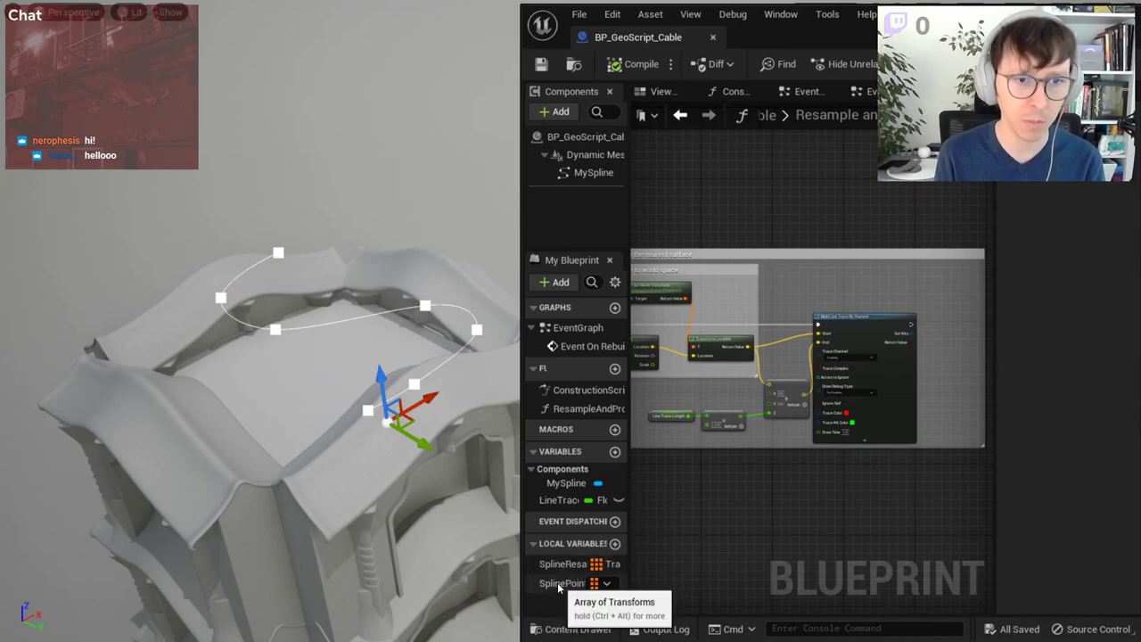
# - Place a Spline Points Projected getter and add a Line Trace By Channel node
pyautogui.moveTo(559, 586); pyautogui.dragTo(936, 299)
pyautogui.click(941, 303)
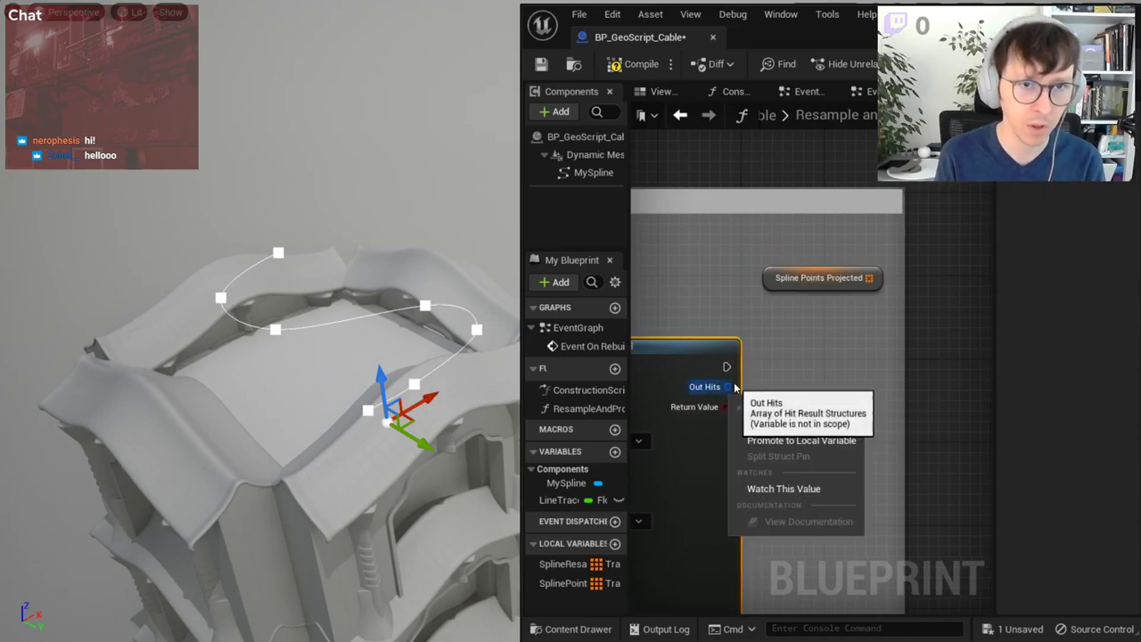
pyautogui.moveTo(728, 392); pyautogui.dragTo(967, 355, button='right')
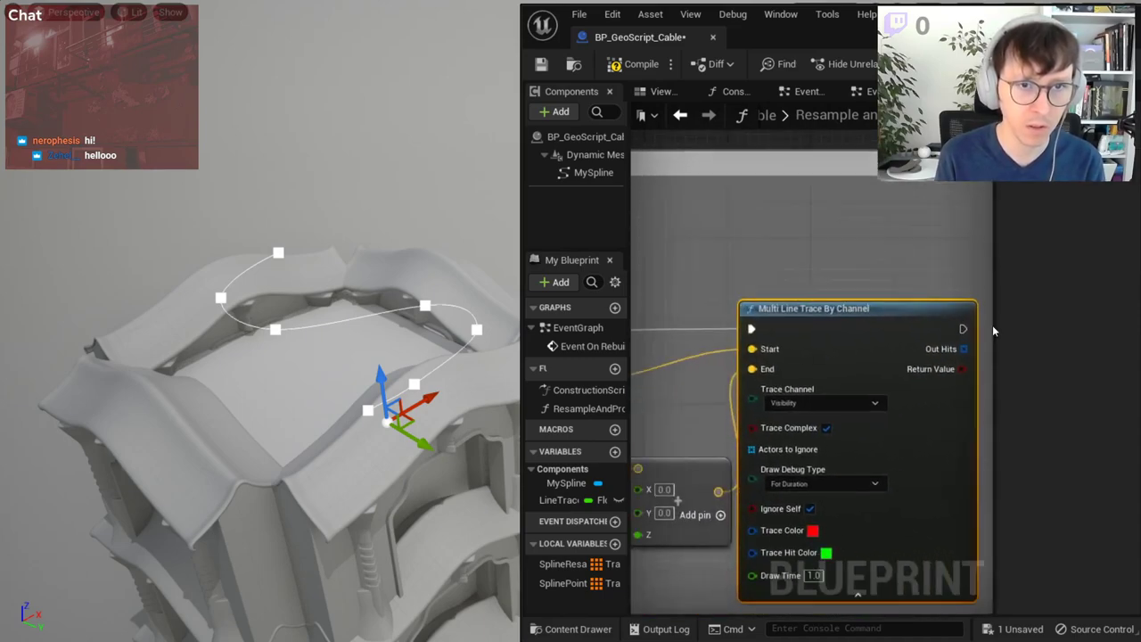
pyautogui.rightClick(821, 248)
pyautogui.write('li')
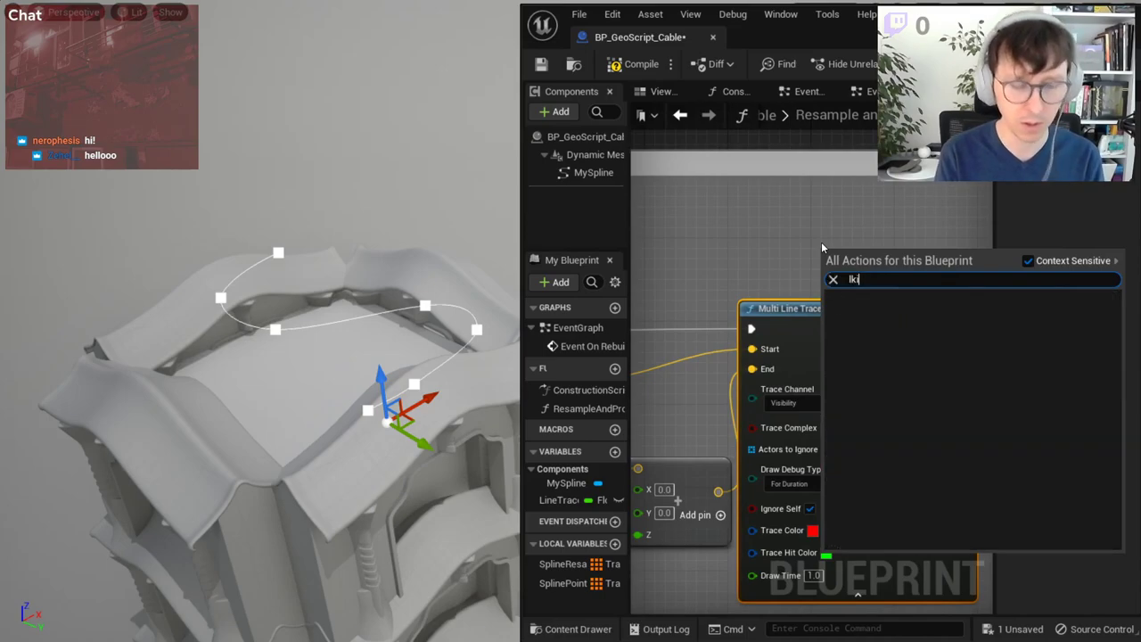
pyautogui.write('ne trace')
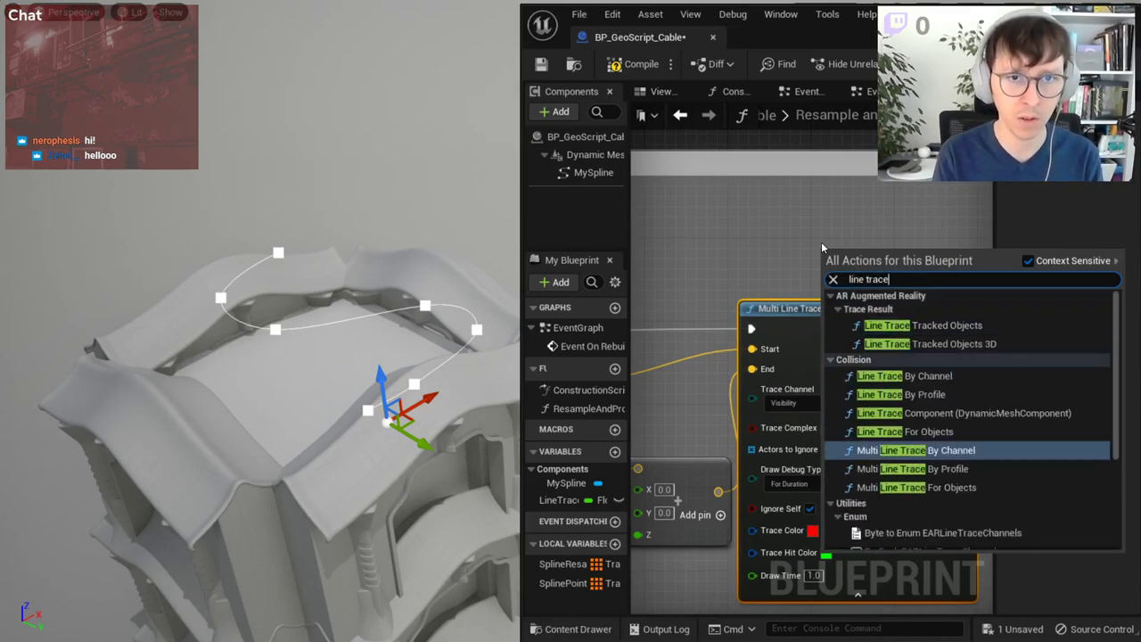
pyautogui.write(' cha')
pyautogui.press('Up')
pyautogui.press('Return')
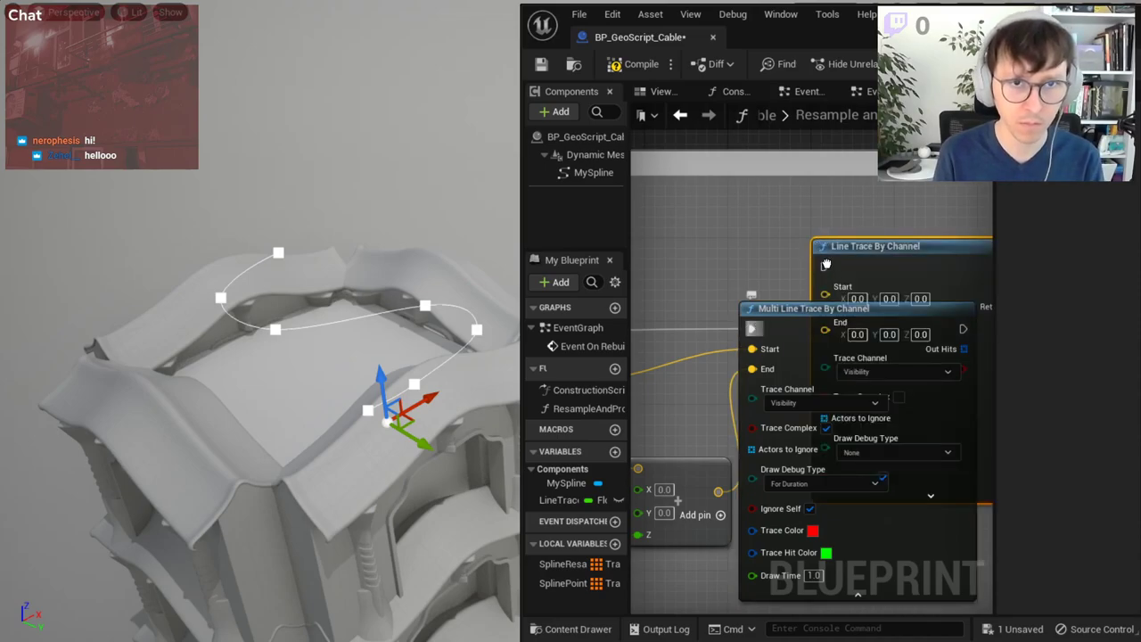
# - Move the Start wire to the new trace, delete Multi Line Trace, and set Draw Debug Type to For Duration
pyautogui.moveTo(827, 267); pyautogui.dragTo(811, 243)
pyautogui.click(751, 326)
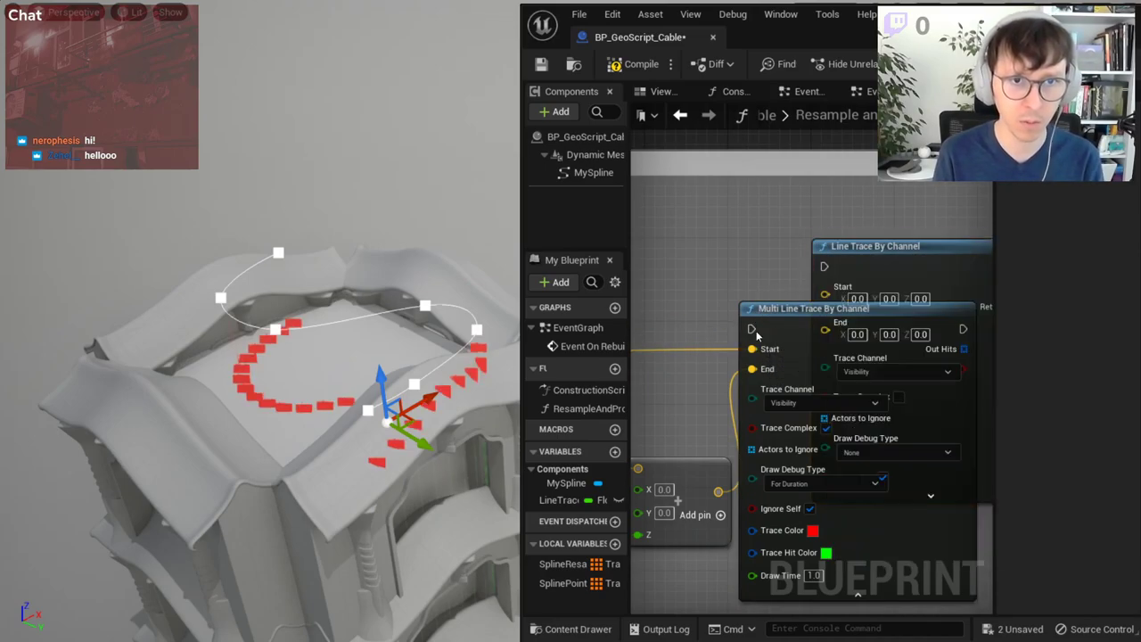
pyautogui.moveTo(751, 348)
pyautogui.keyDown('ctrl'); pyautogui.mouseDown()
pyautogui.moveTo(826, 296)
pyautogui.moveTo(805, 349)
pyautogui.mouseUp(); pyautogui.keyUp('ctrl')
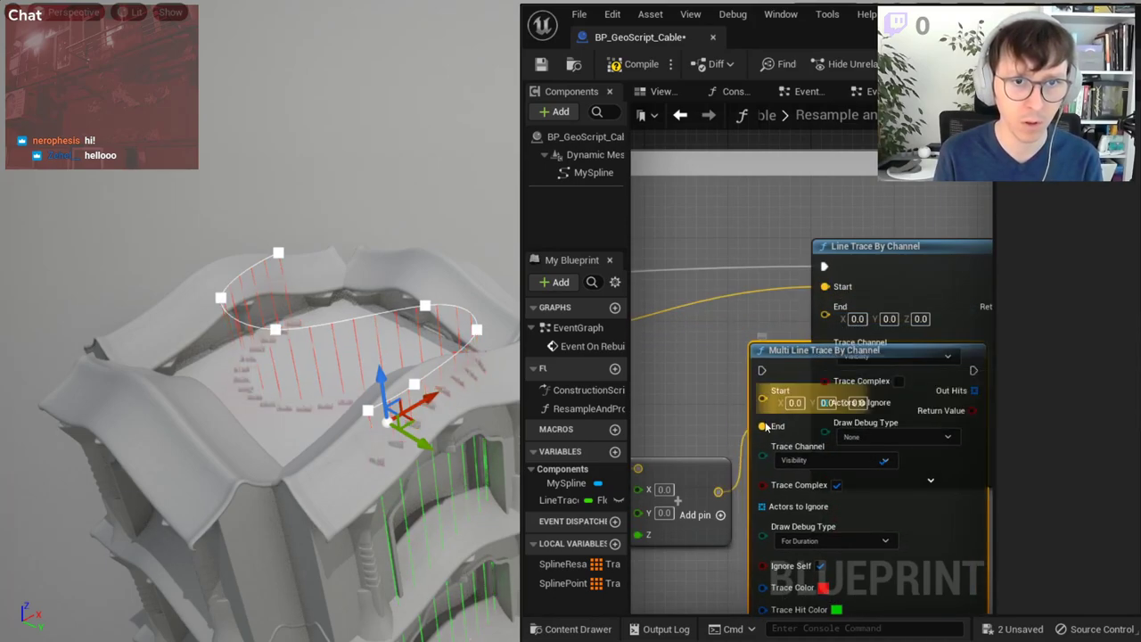
pyautogui.press('Delete')
pyautogui.moveTo(843, 246); pyautogui.dragTo(801, 267)
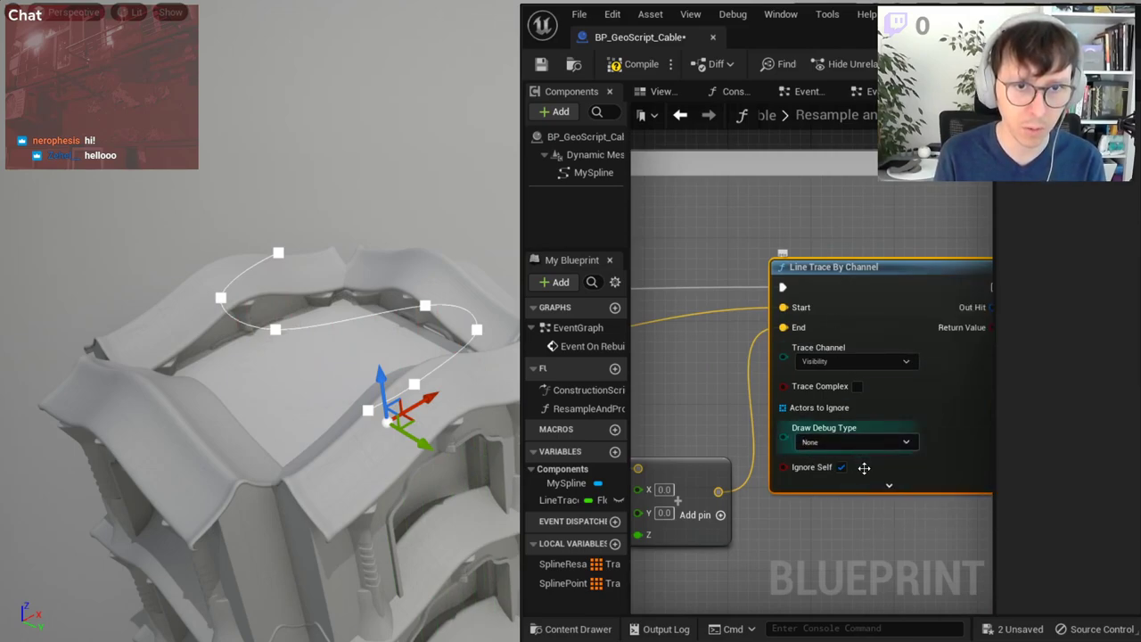
pyautogui.click(846, 442)
pyautogui.click(889, 484)
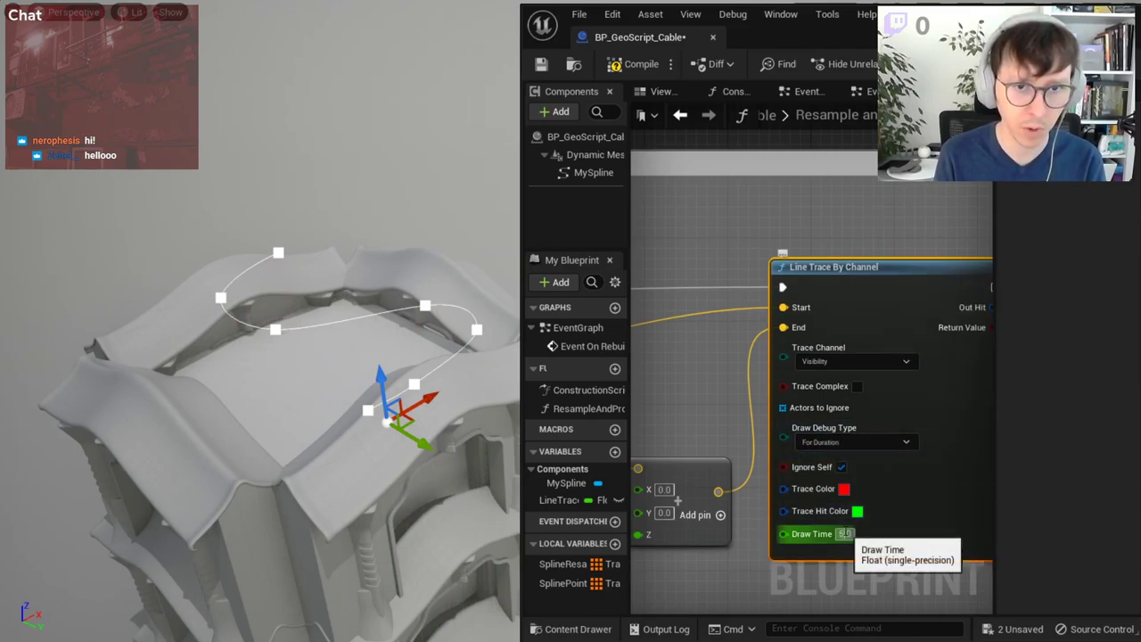
pyautogui.moveTo(910, 395); pyautogui.dragTo(583, 494, button='right')
# - Split the Out Hit pin into its fields, then undo the split
pyautogui.rightClick(716, 414)
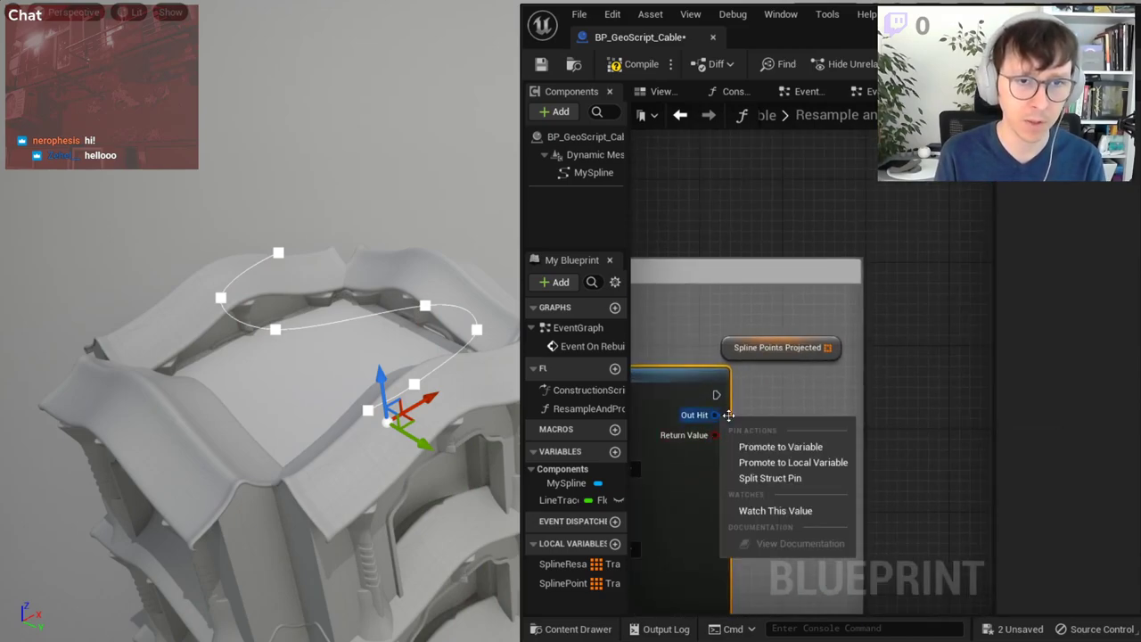
pyautogui.click(757, 476)
pyautogui.moveTo(764, 442); pyautogui.dragTo(746, 324, button='right')
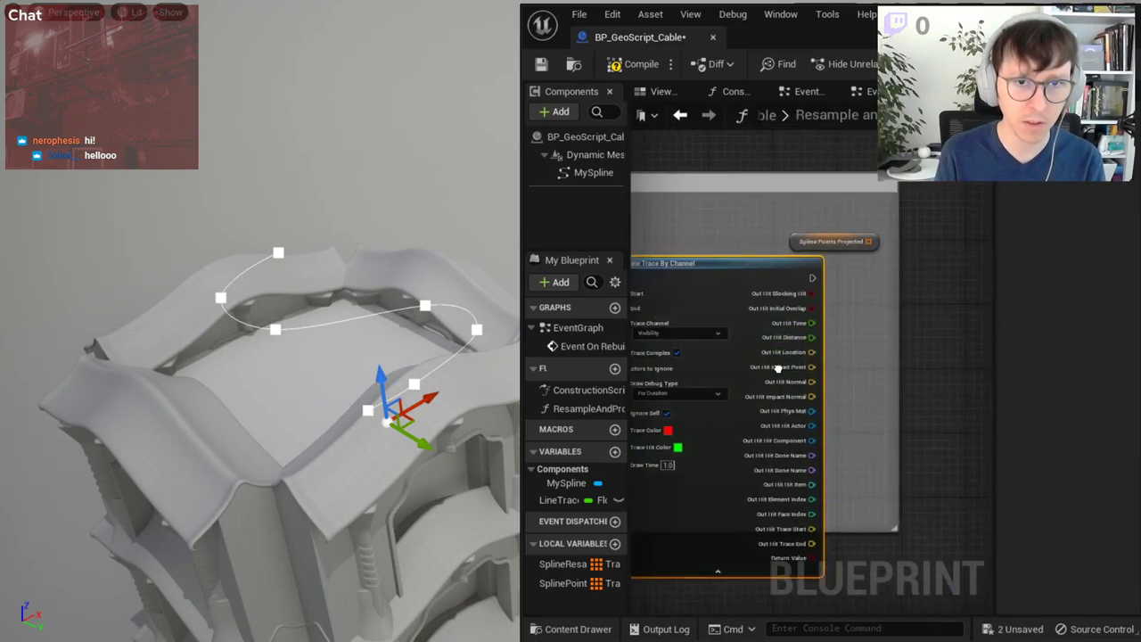
pyautogui.hotkey('ctrl', 'z')
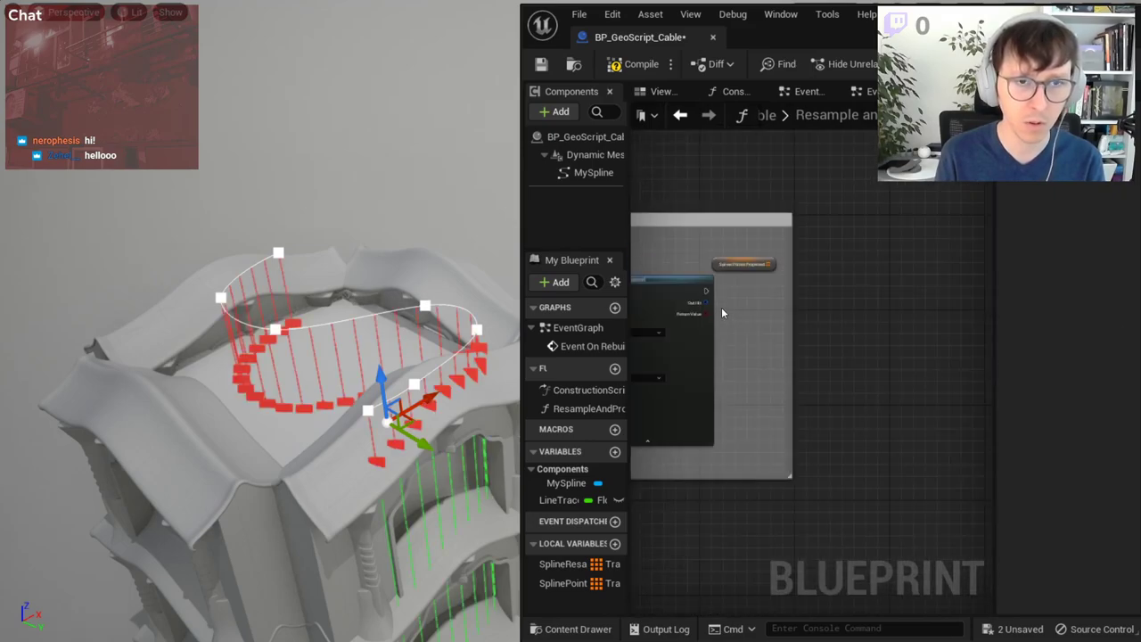
# - Wire Out Hit into an expanded Break Hit Result node exposing Location
pyautogui.moveTo(702, 300); pyautogui.dragTo(736, 310)
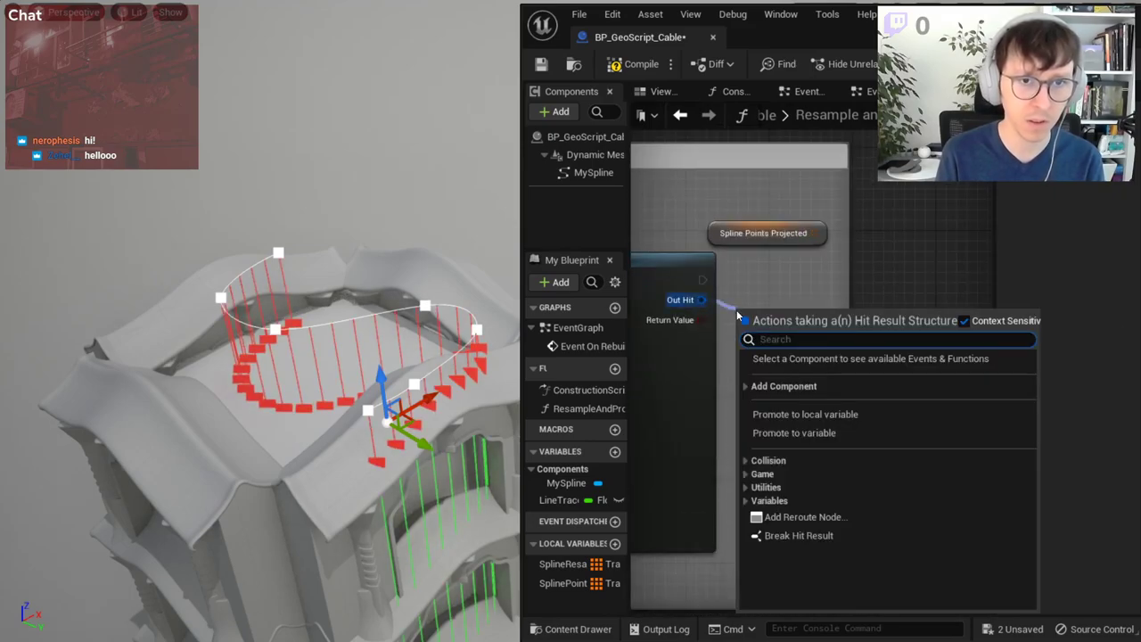
pyautogui.click(809, 533)
pyautogui.click(790, 368)
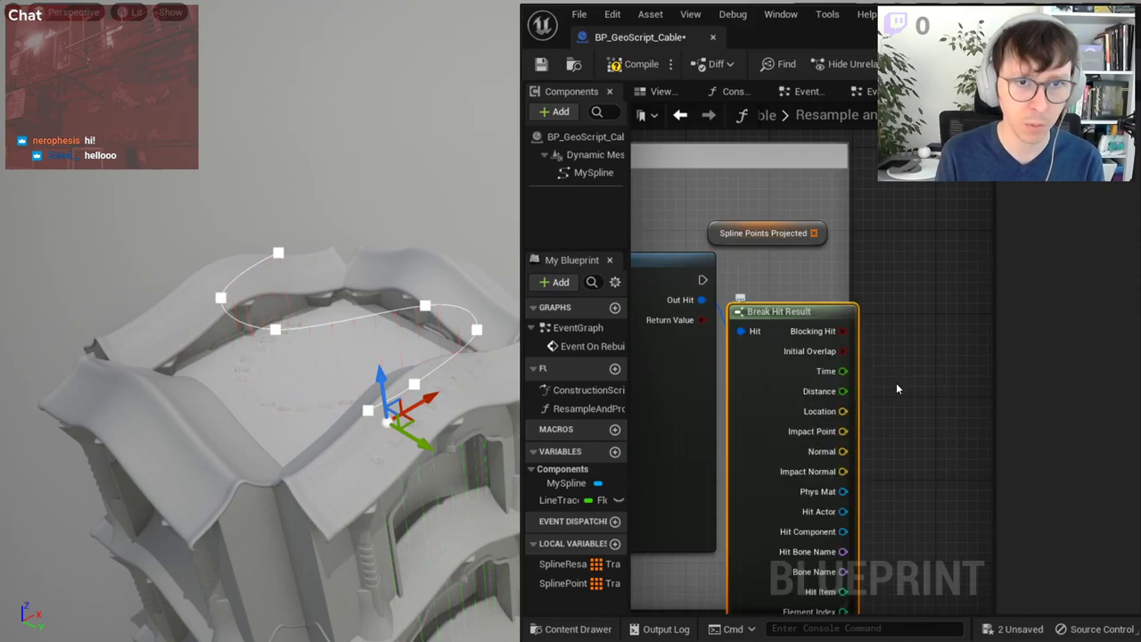
pyautogui.moveTo(885, 407); pyautogui.dragTo(738, 383, button='right')
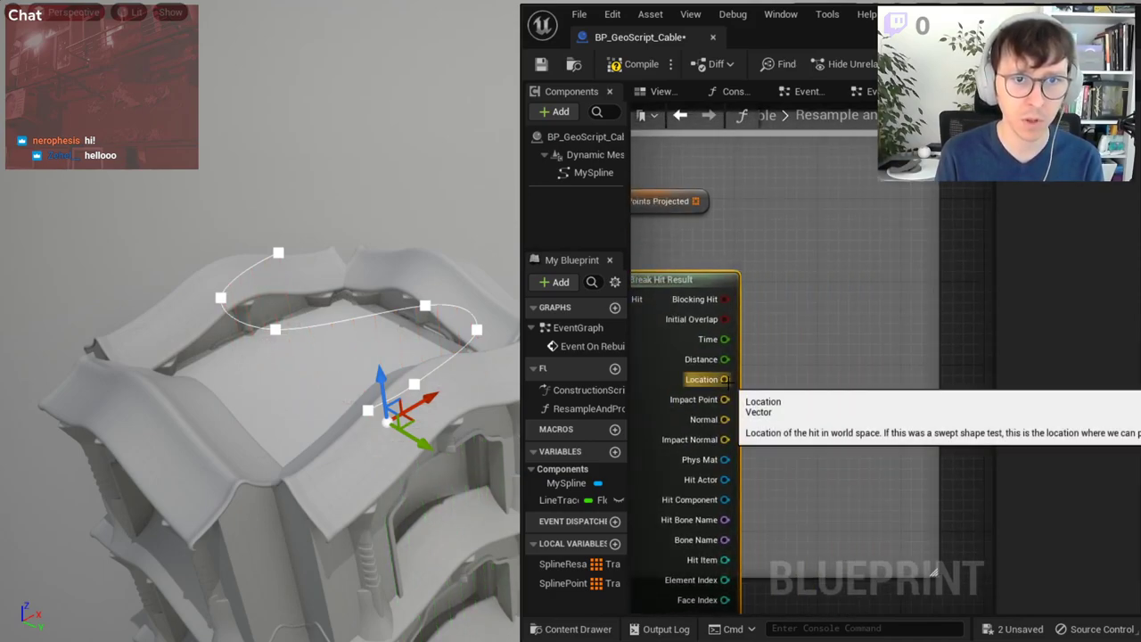
pyautogui.moveTo(727, 379); pyautogui.dragTo(788, 184)
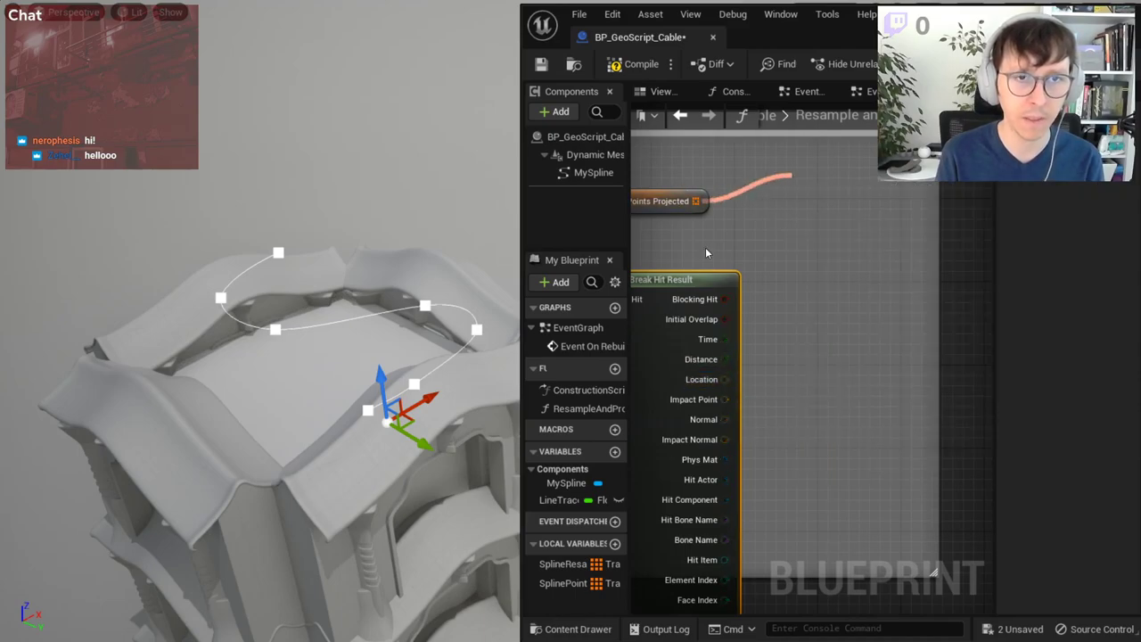
pyautogui.scroll(5, 772, 258)
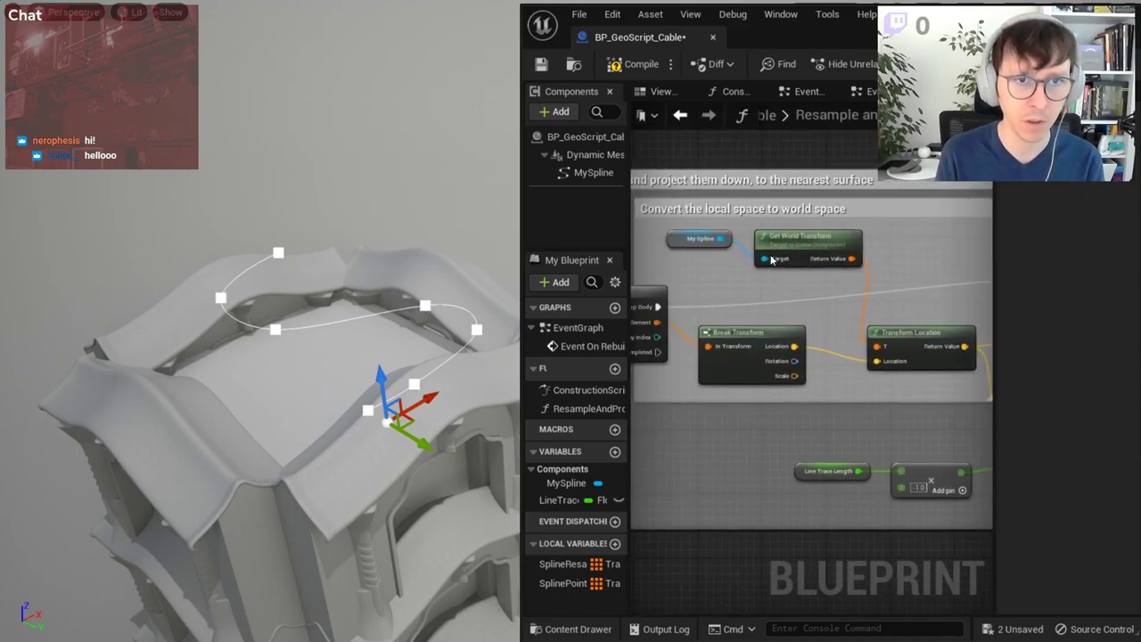
pyautogui.scroll(-4, 675, 303)
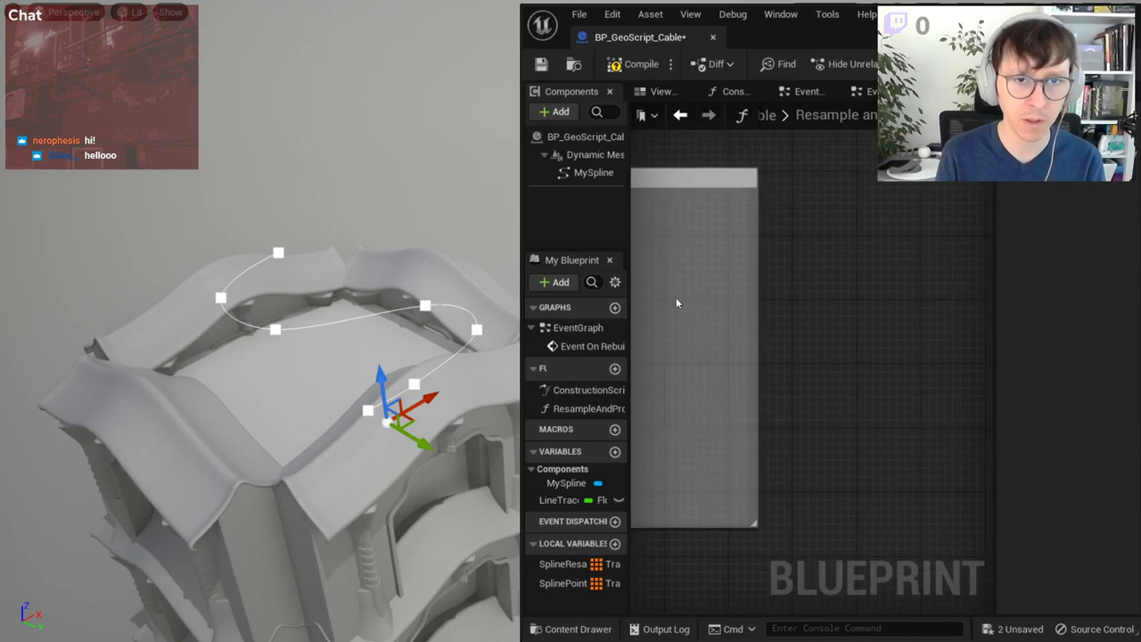
pyautogui.scroll(5, 977, 257)
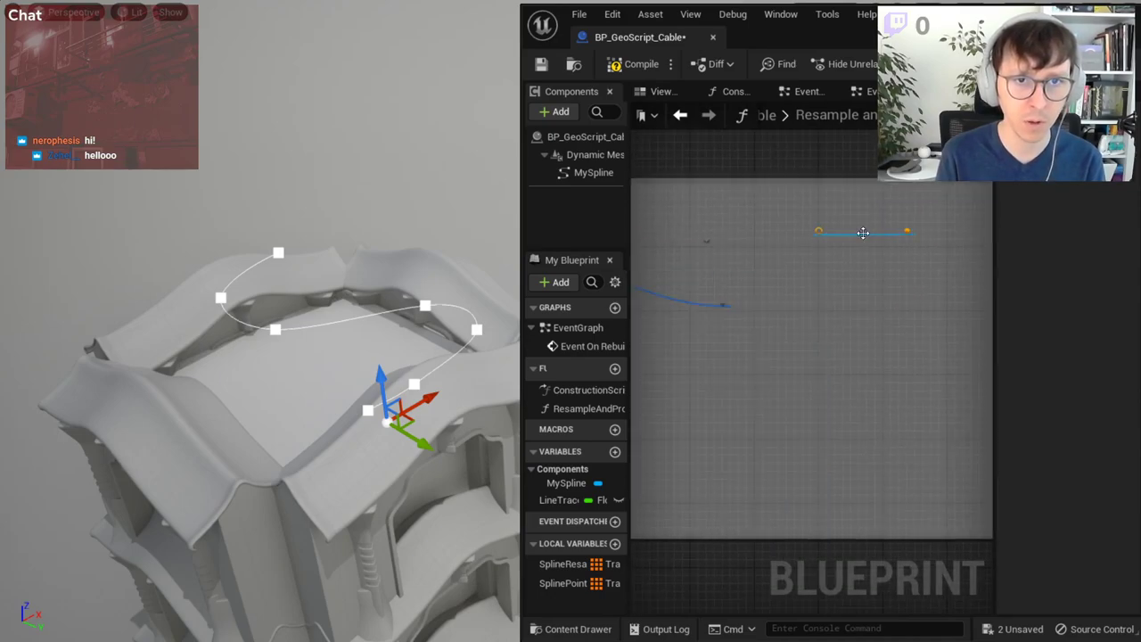
# - Add an Inverse Transform Location node on the spline's world transform, fed by the hit Location
pyautogui.moveTo(947, 241); pyautogui.dragTo(759, 220)
pyautogui.moveTo(685, 259); pyautogui.dragTo(665, 290)
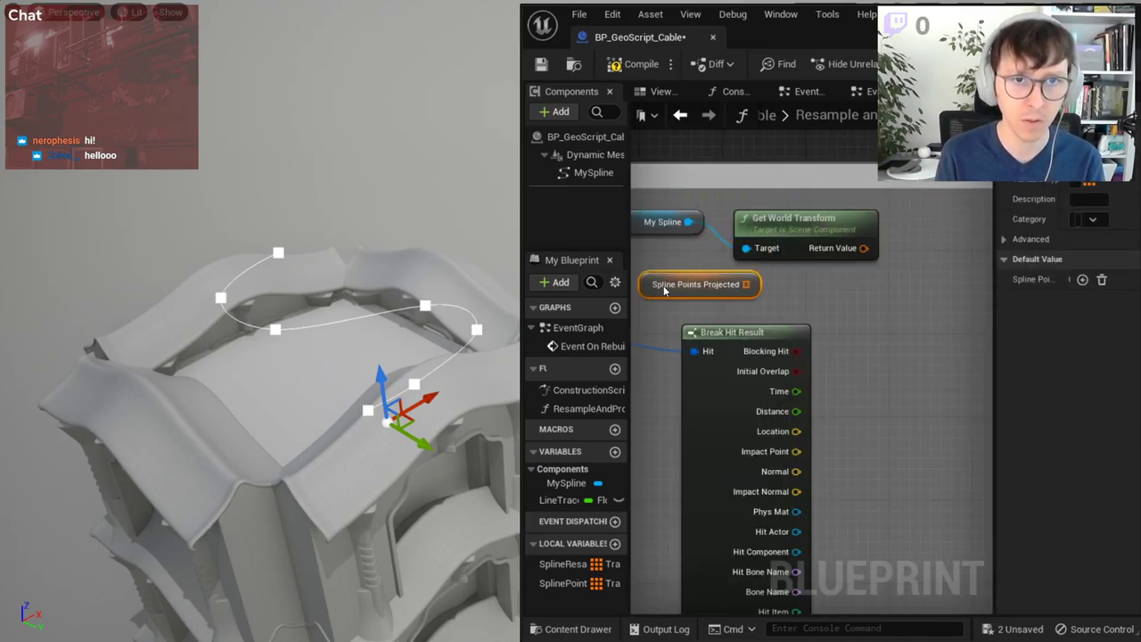
pyautogui.moveTo(863, 248); pyautogui.dragTo(891, 323)
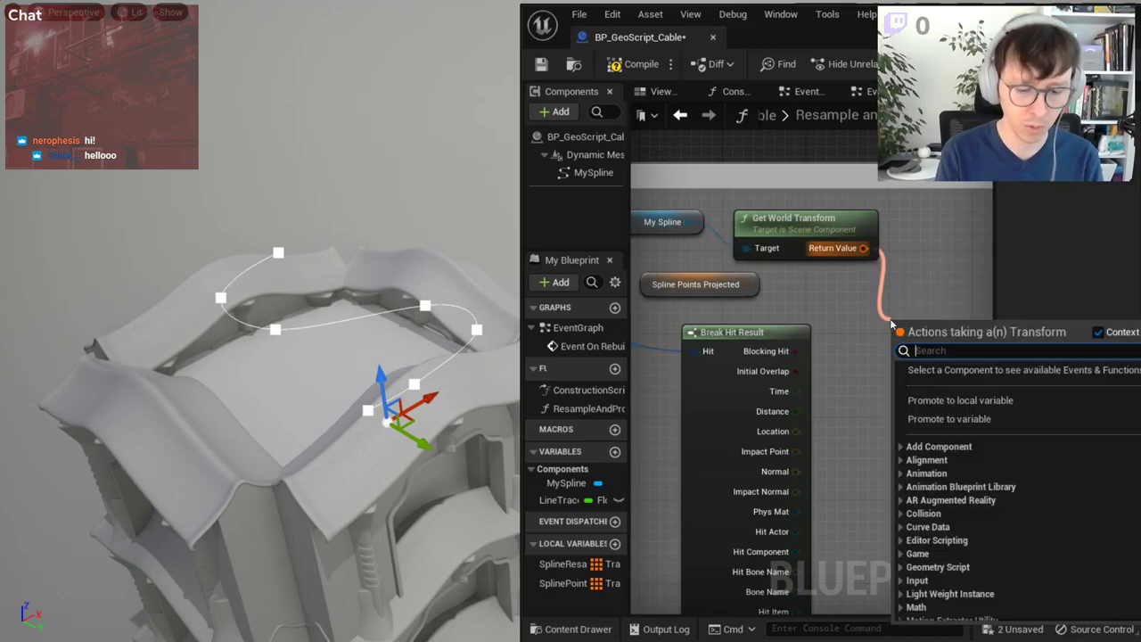
pyautogui.write('inver')
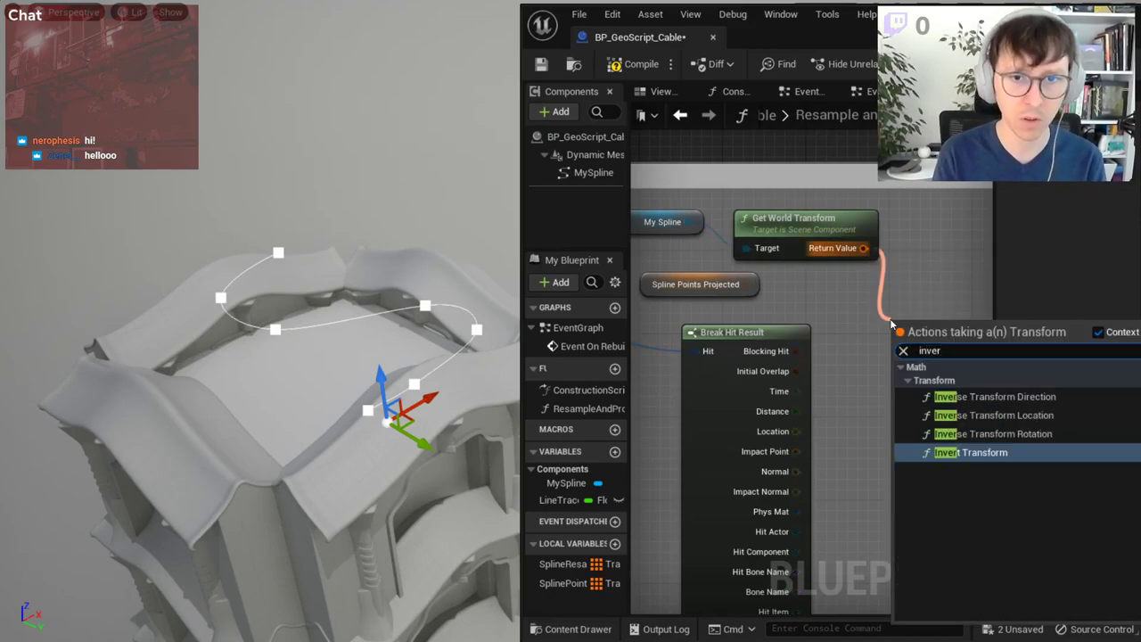
pyautogui.press('Up')
pyautogui.press('Up')
pyautogui.press('Return')
pyautogui.moveTo(838, 367); pyautogui.dragTo(735, 355, button='right')
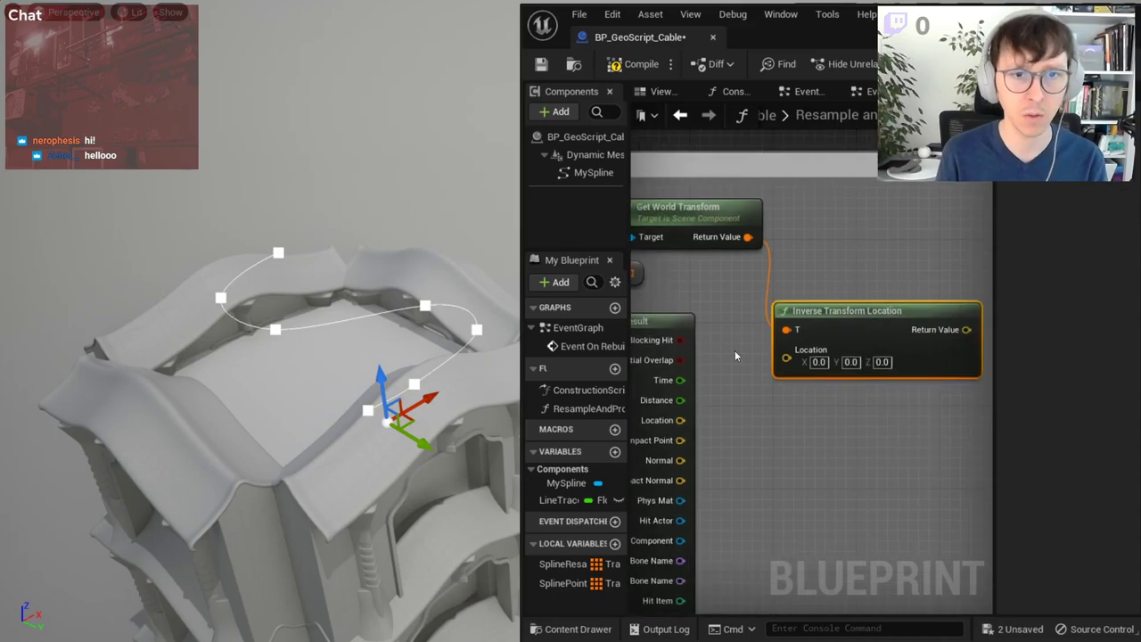
pyautogui.moveTo(680, 420); pyautogui.dragTo(786, 358)
pyautogui.moveTo(786, 358); pyautogui.dragTo(819, 352, button='right')
pyautogui.moveTo(816, 306); pyautogui.dragTo(847, 284)
# - Add an array Add node for Spline Points Projected, executed after Line Trace By Channel
pyautogui.moveTo(663, 268); pyautogui.dragTo(889, 382)
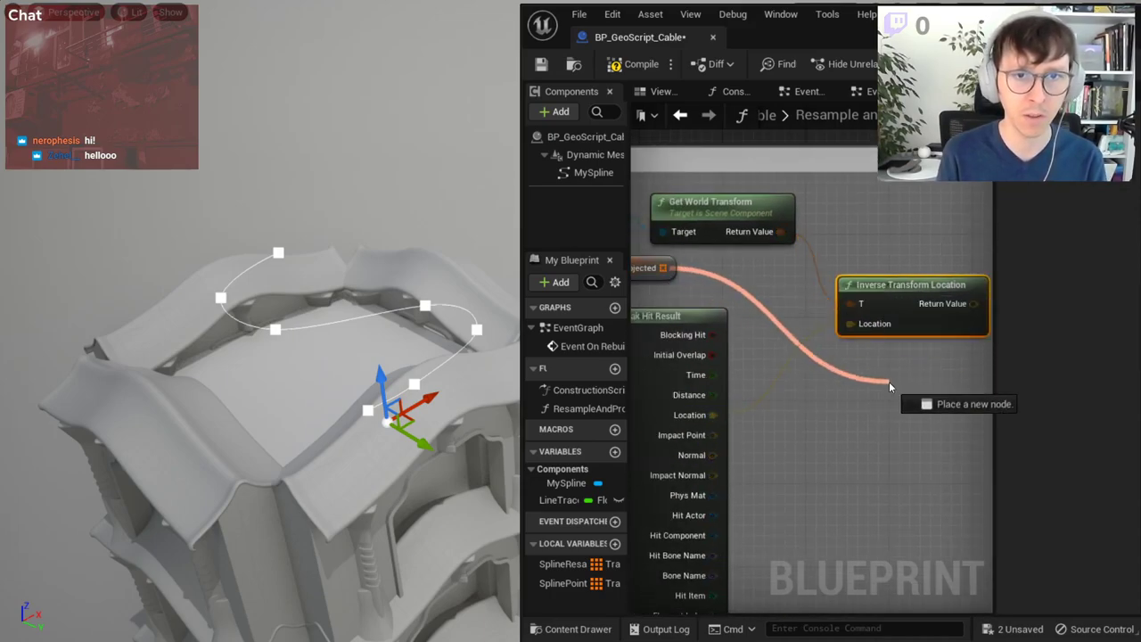
pyautogui.press('Escape')
pyautogui.moveTo(651, 268); pyautogui.dragTo(914, 379)
pyautogui.moveTo(913, 378); pyautogui.dragTo(665, 403, button='right')
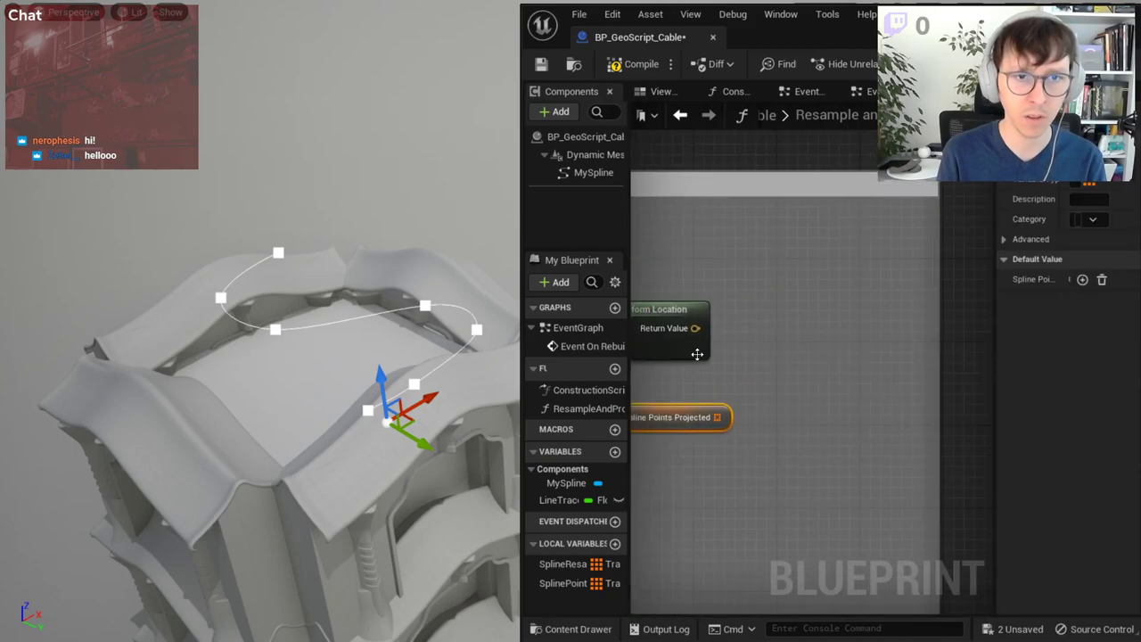
pyautogui.moveTo(719, 417)
pyautogui.mouseDown()
pyautogui.moveTo(694, 416)
pyautogui.moveTo(766, 338)
pyautogui.mouseUp()
pyautogui.write('add')
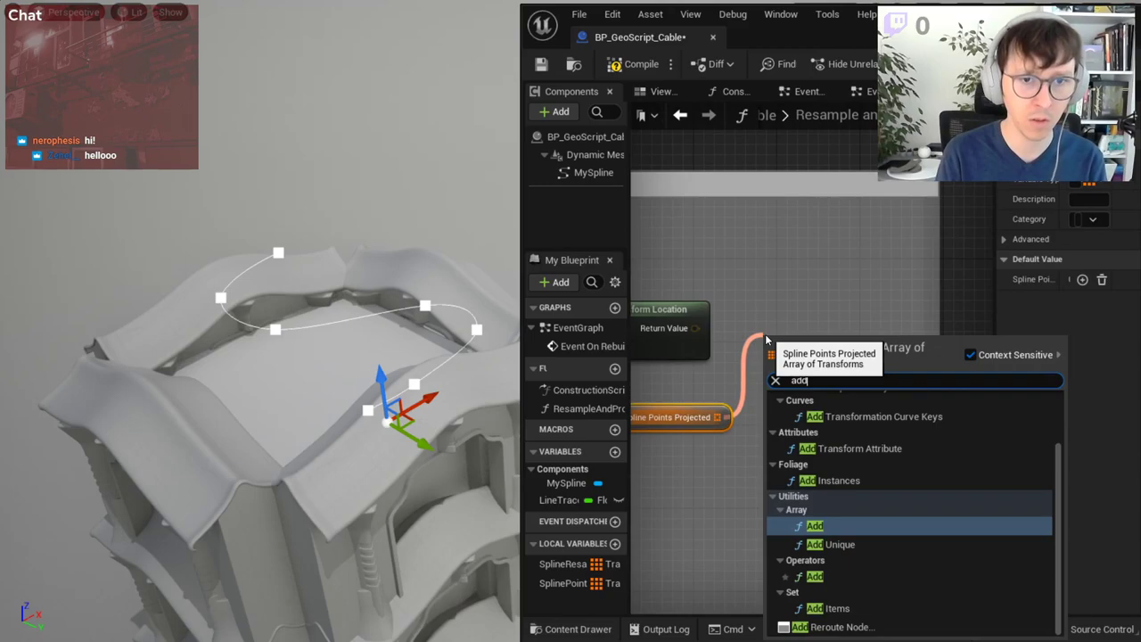
pyautogui.press('Return')
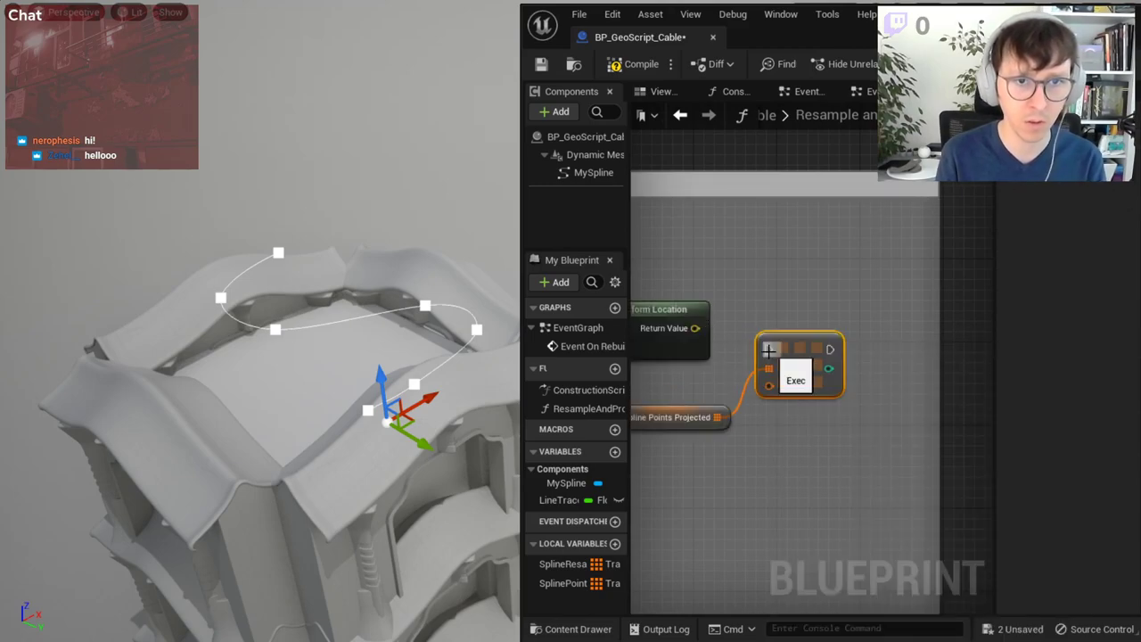
pyautogui.moveTo(769, 351); pyautogui.dragTo(771, 356)
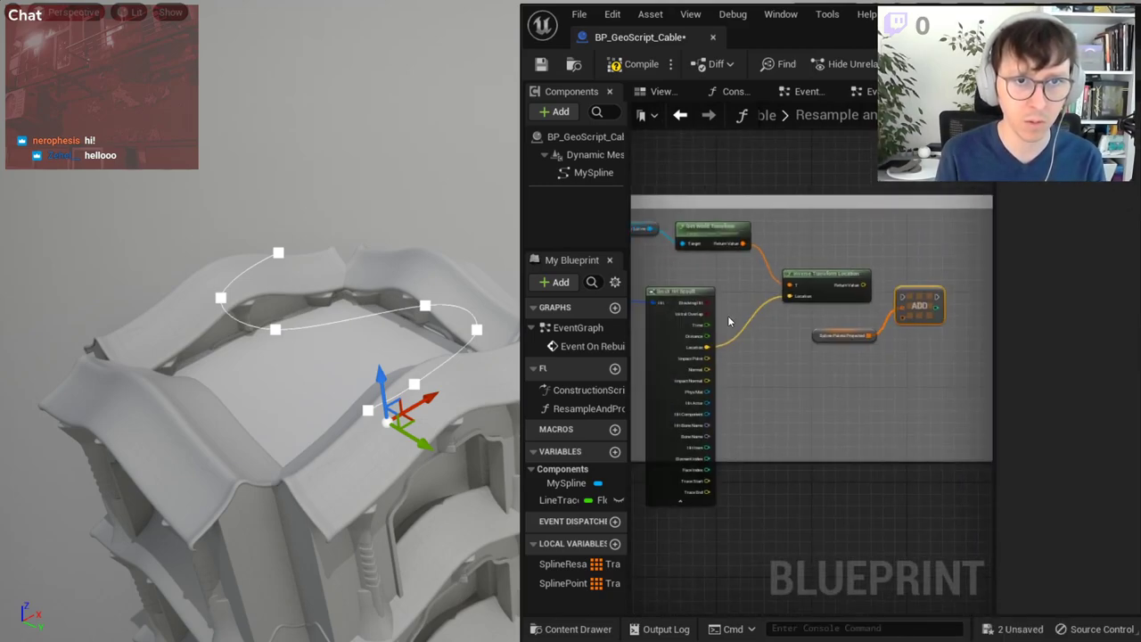
pyautogui.moveTo(731, 283); pyautogui.dragTo(902, 302)
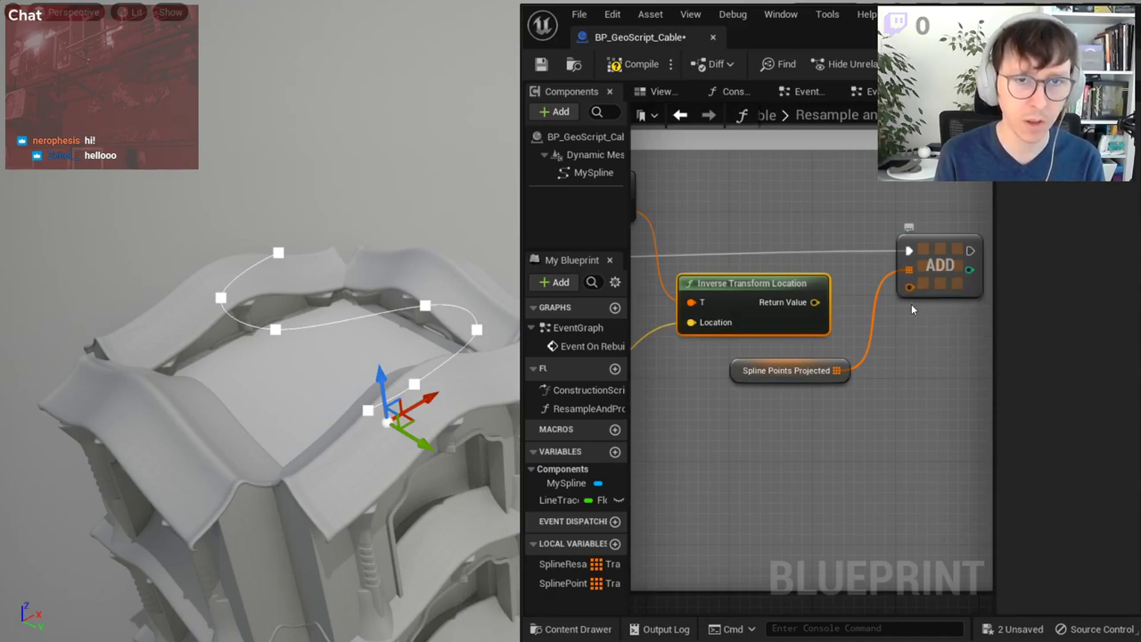
# - Add a Break Transform node on the For Each Loop's Array Element
pyautogui.scroll(-8, 791, 323)
pyautogui.moveTo(708, 381); pyautogui.dragTo(864, 394, button='right')
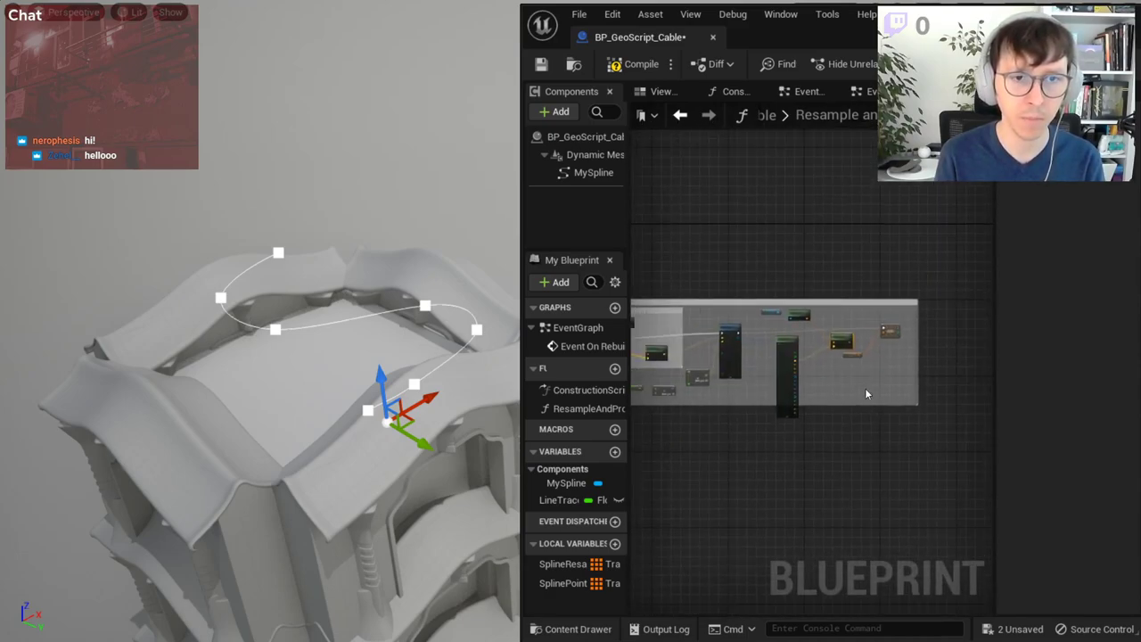
pyautogui.scroll(2, 856, 385)
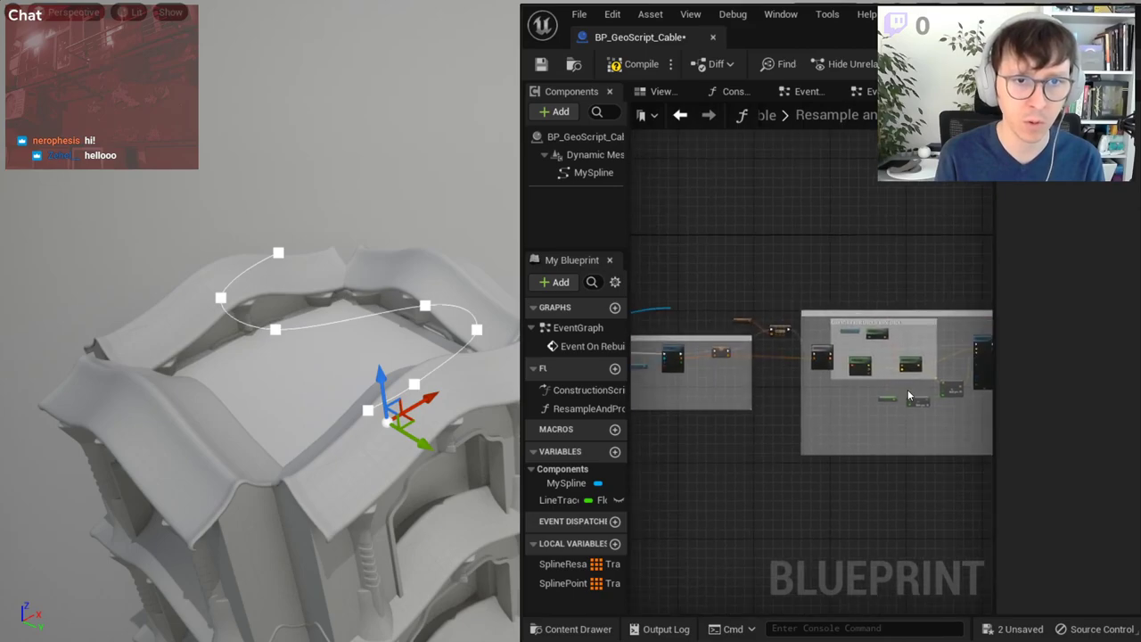
pyautogui.scroll(2, 814, 370)
pyautogui.scroll(2, 814, 371)
pyautogui.moveTo(794, 319); pyautogui.dragTo(744, 331, button='right')
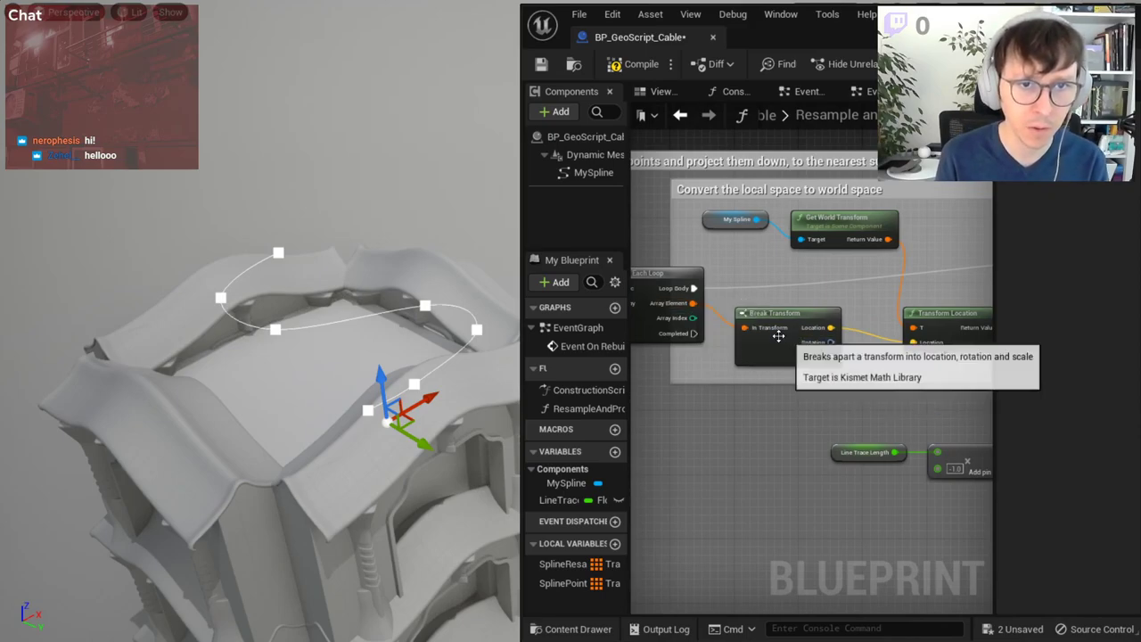
pyautogui.moveTo(691, 308)
pyautogui.mouseDown()
pyautogui.moveTo(1014, 359)
pyautogui.moveTo(800, 401)
pyautogui.mouseUp()
pyautogui.write('brea')
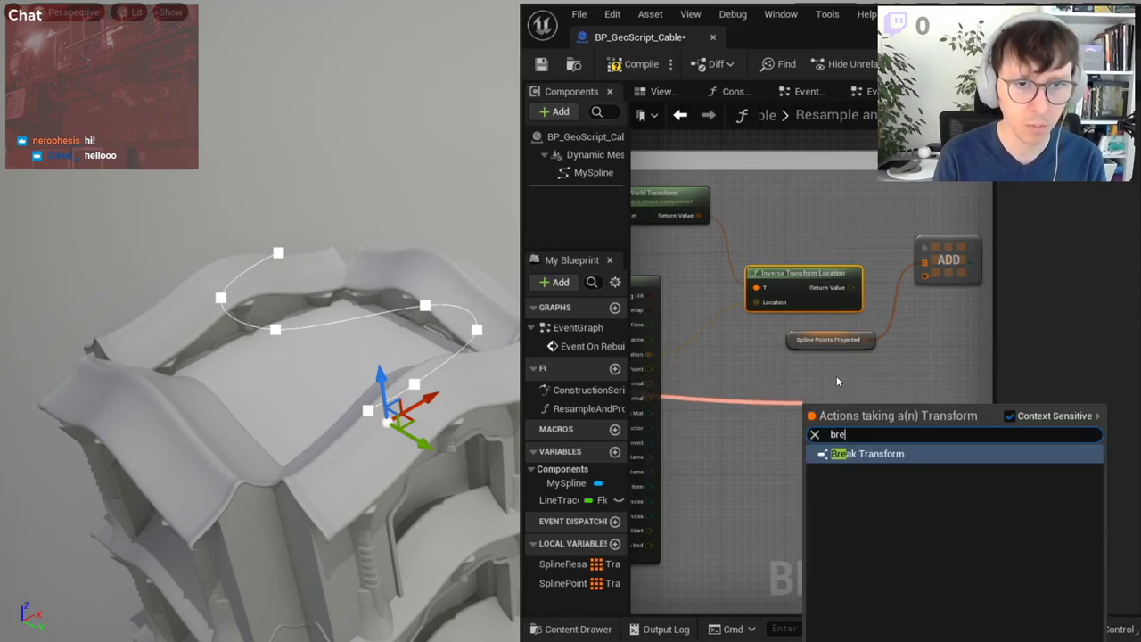
pyautogui.press('Return')
pyautogui.moveTo(836, 375); pyautogui.dragTo(641, 375, button='right')
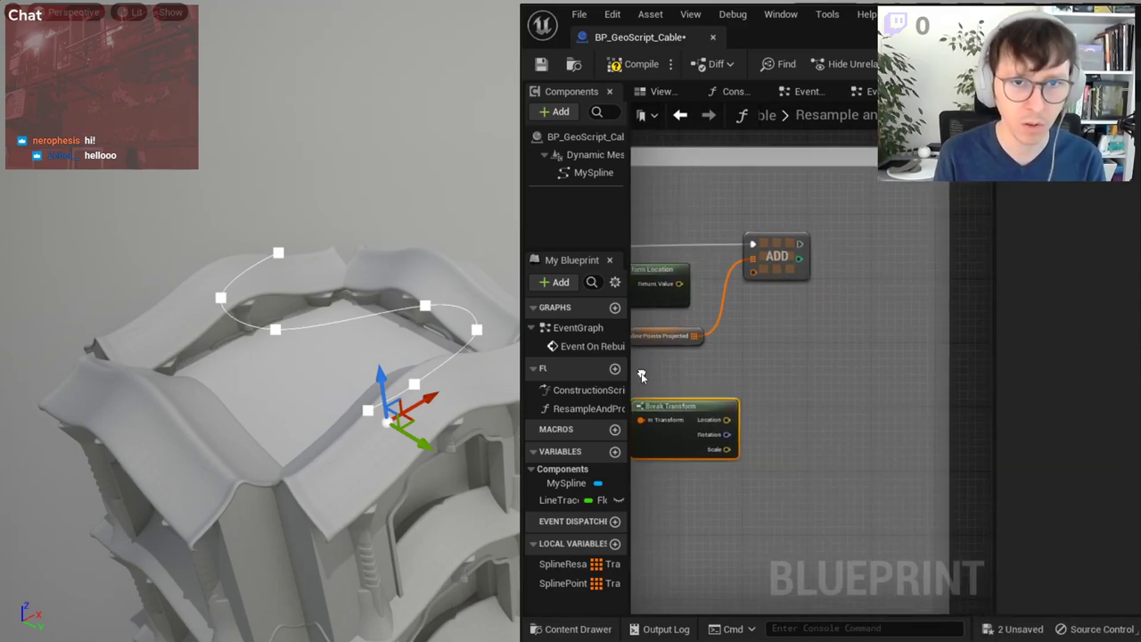
# - Add a Make Transform taking original rotation and scale plus the inverse-transformed hit location
pyautogui.rightClick(781, 405)
pyautogui.write('make trans')
pyautogui.press('Return')
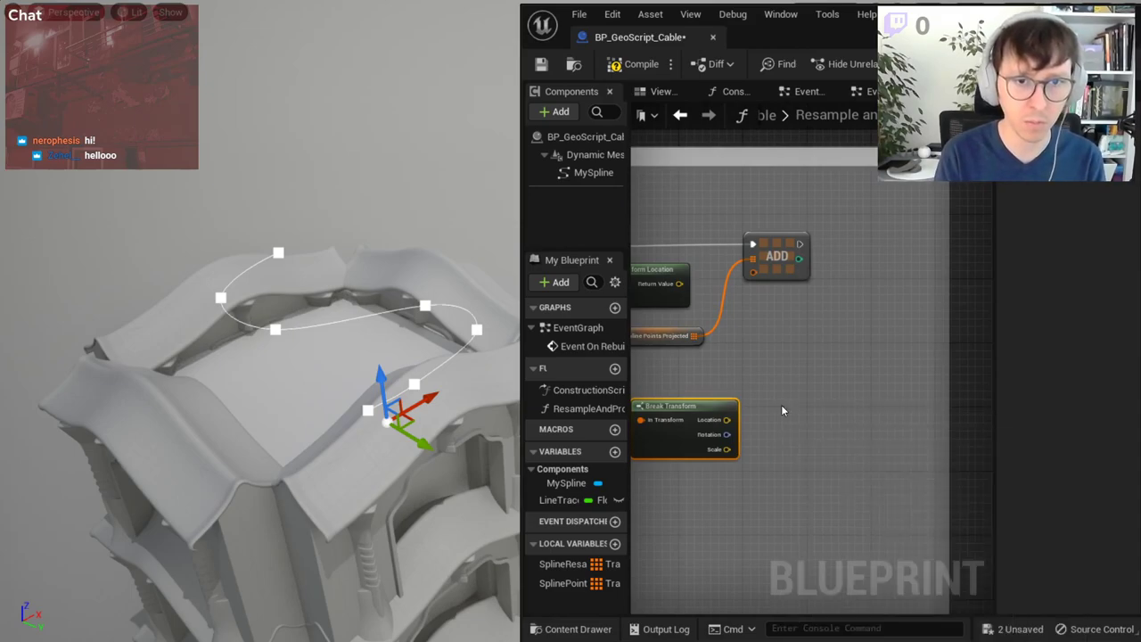
pyautogui.scroll(2, 776, 384)
pyautogui.moveTo(704, 461); pyautogui.dragTo(789, 478)
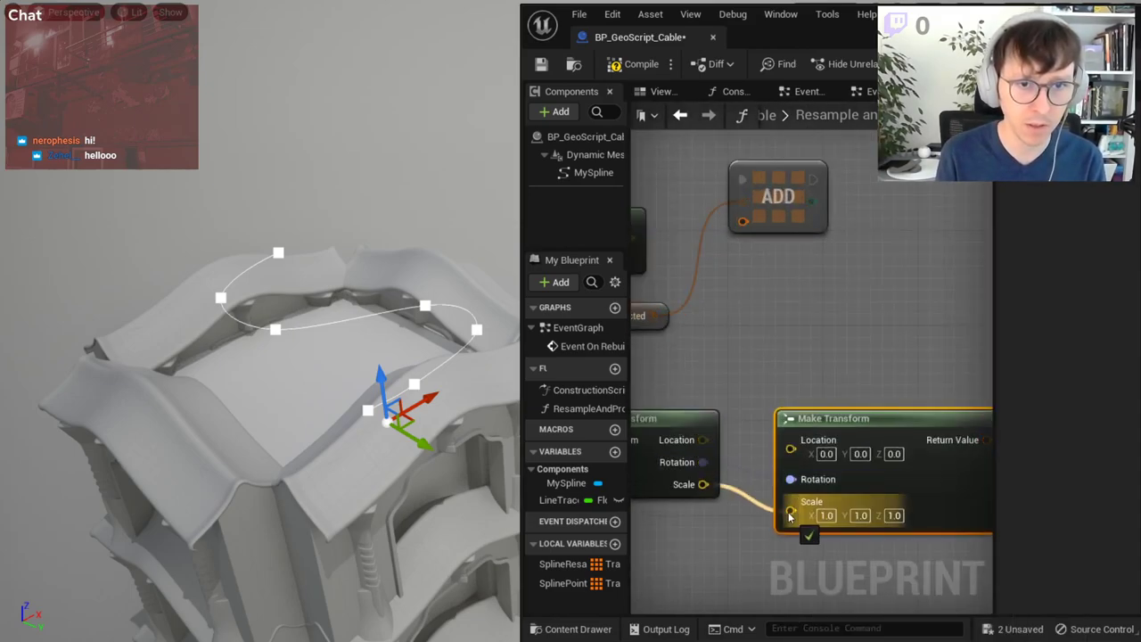
pyautogui.moveTo(705, 484); pyautogui.dragTo(790, 510)
pyautogui.moveTo(784, 273); pyautogui.dragTo(860, 274, button='right')
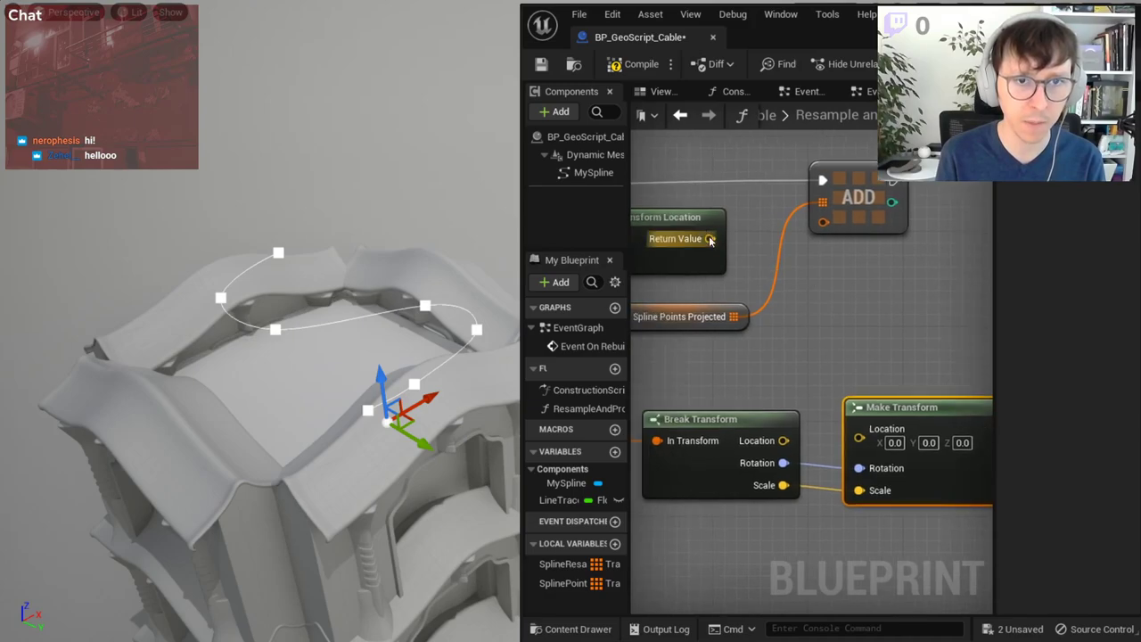
pyautogui.moveTo(711, 239); pyautogui.dragTo(859, 437)
# - Move the ADD node right and plug the new transform in as its item
pyautogui.scroll(-2, 892, 331)
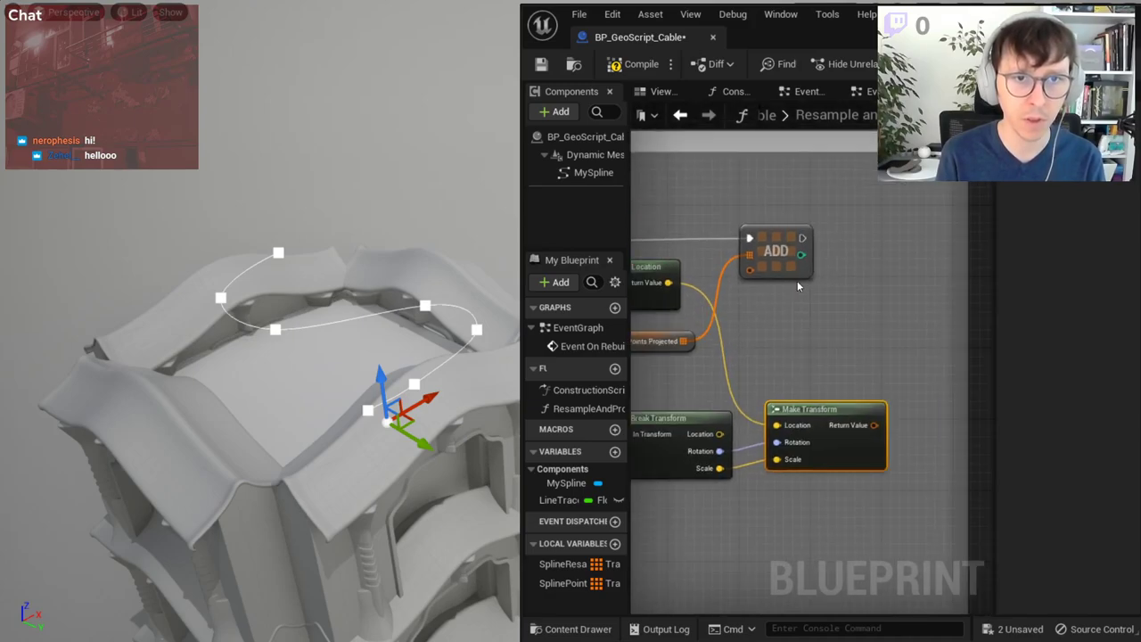
pyautogui.moveTo(789, 268); pyautogui.dragTo(949, 276)
pyautogui.moveTo(874, 425); pyautogui.dragTo(910, 279)
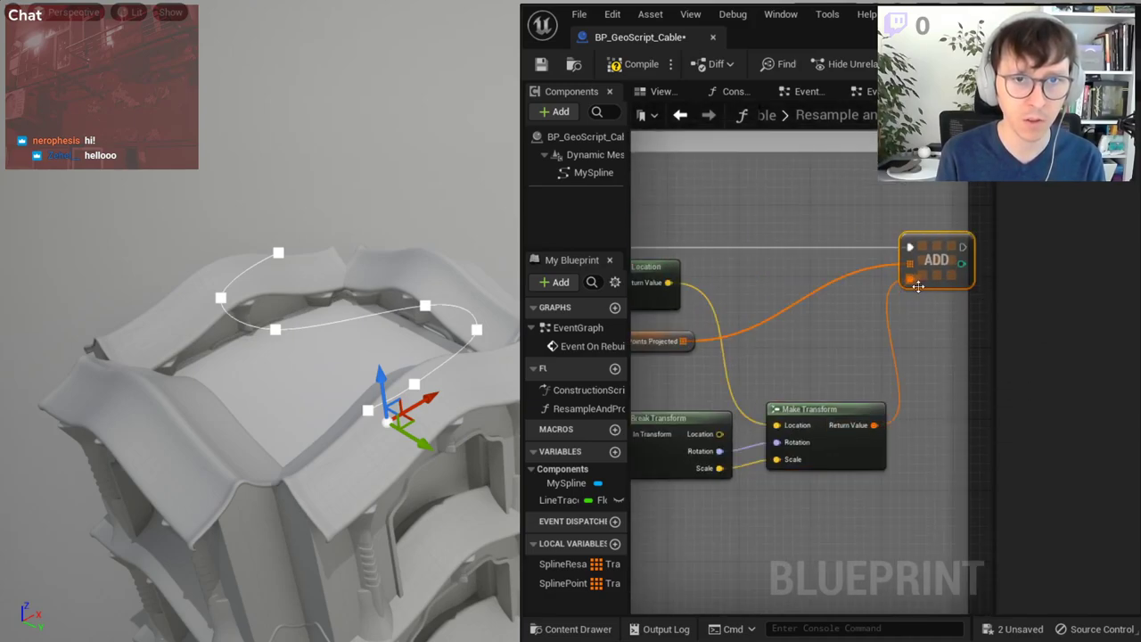
pyautogui.moveTo(966, 320); pyautogui.dragTo(988, 321)
pyautogui.moveTo(637, 346)
pyautogui.mouseDown(button='right')
pyautogui.moveTo(847, 359)
pyautogui.moveTo(795, 393)
pyautogui.moveTo(916, 400)
pyautogui.moveTo(796, 439)
pyautogui.mouseUp(button='right')
pyautogui.scroll(-3, 907, 396)
pyautogui.scroll(-1, 901, 412)
pyautogui.moveTo(847, 475); pyautogui.dragTo(746, 382, button='right')
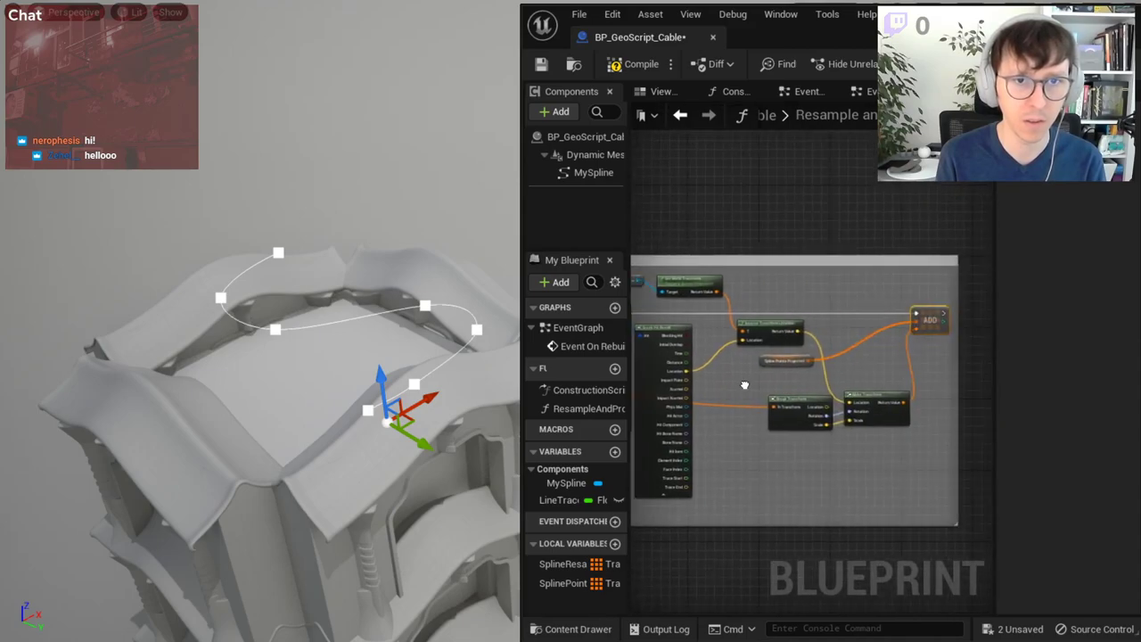
pyautogui.moveTo(930, 286); pyautogui.dragTo(978, 286)
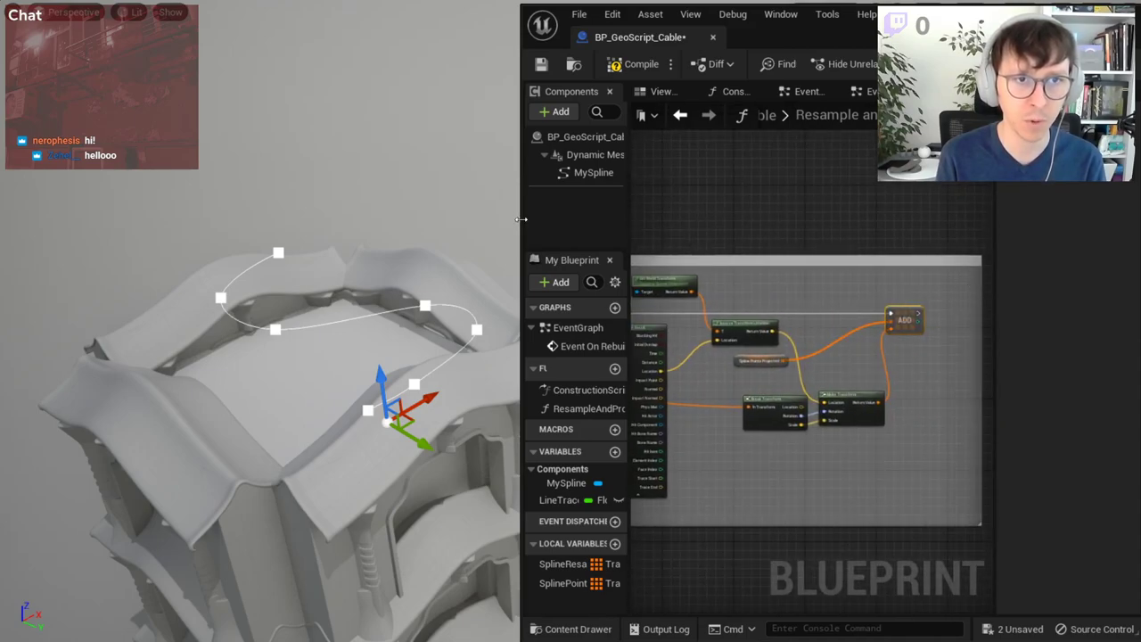
# - Enlarge the Blueprint editor and place the MySpline getter beside Get World Transform
pyautogui.moveTo(521, 219); pyautogui.dragTo(247, 219)
pyautogui.scroll(2, 727, 489)
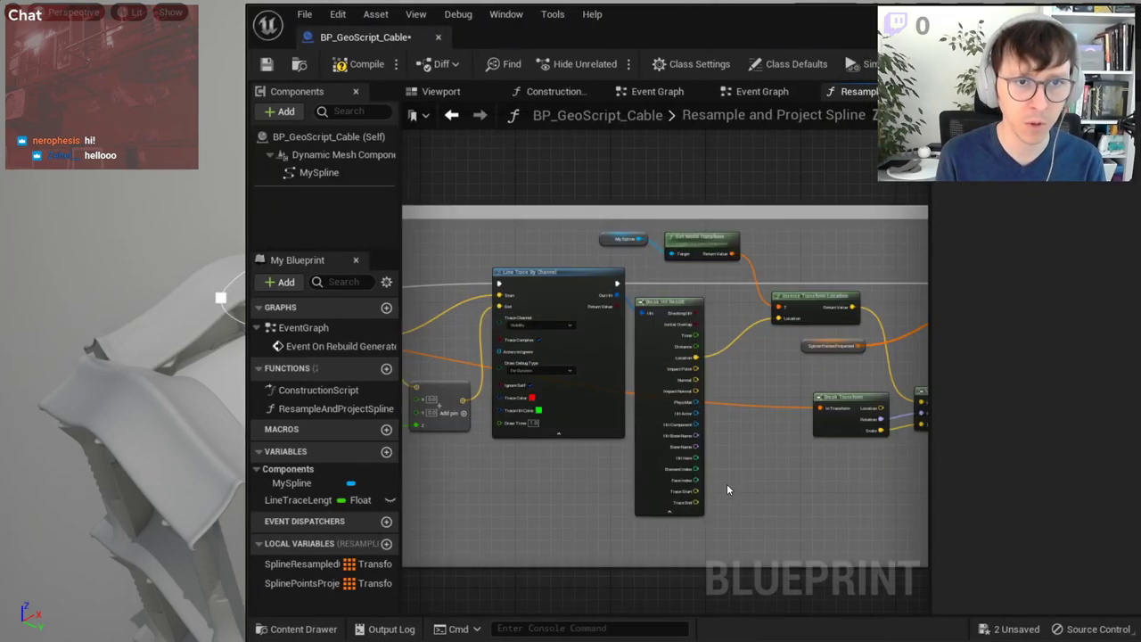
pyautogui.moveTo(818, 206); pyautogui.dragTo(824, 150)
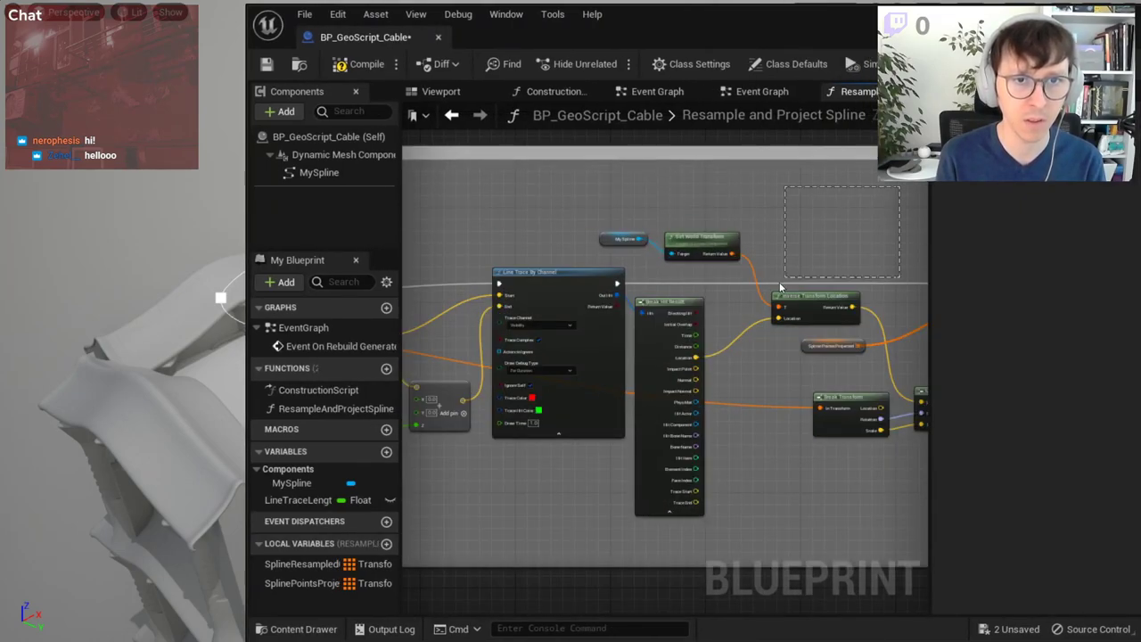
pyautogui.moveTo(700, 238); pyautogui.dragTo(818, 248)
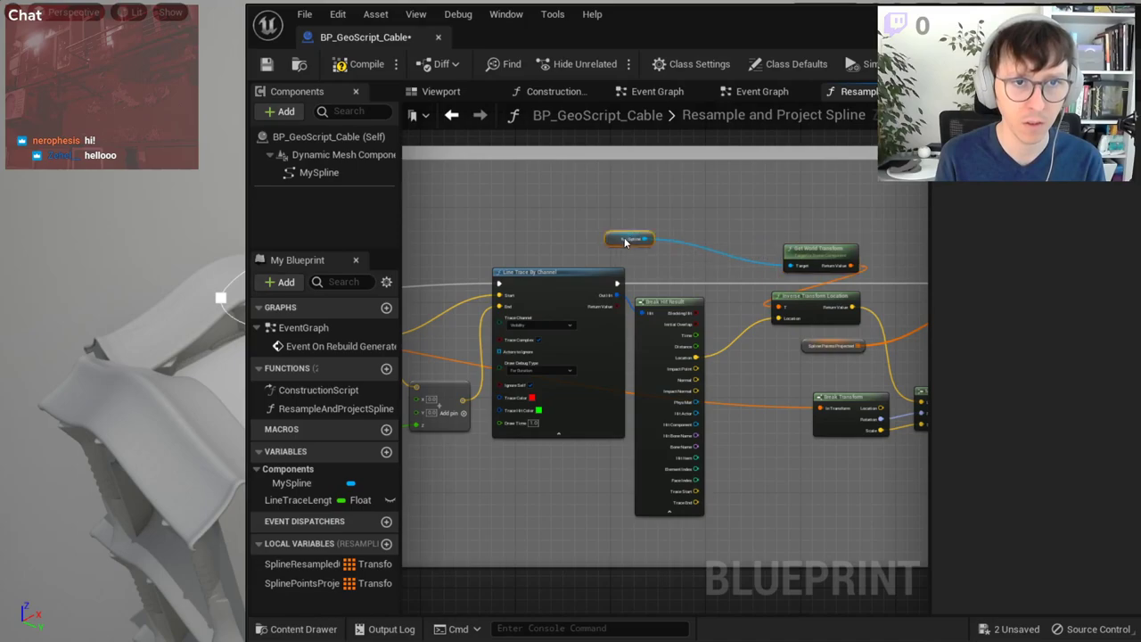
pyautogui.moveTo(626, 240); pyautogui.dragTo(739, 259)
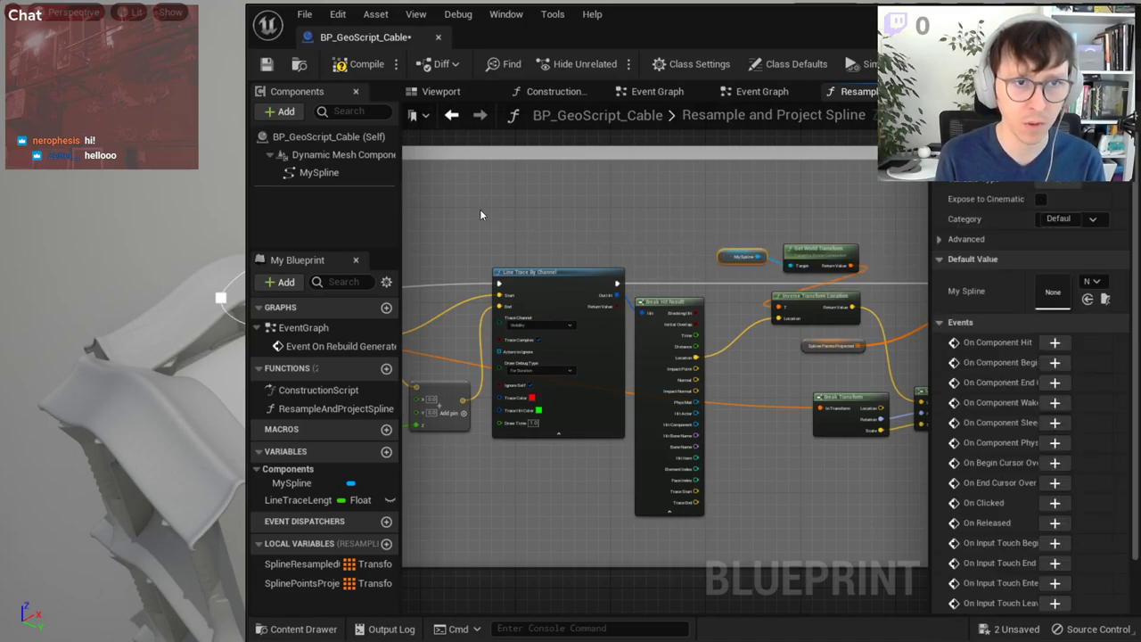
pyautogui.moveTo(481, 215); pyautogui.dragTo(736, 275, button='right')
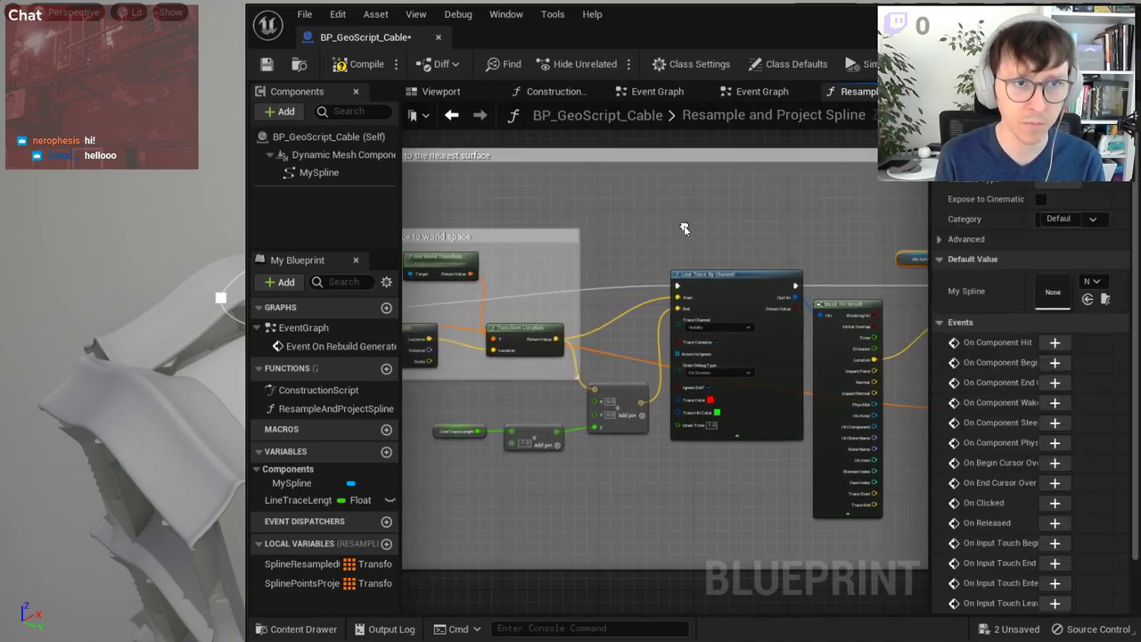
pyautogui.scroll(-5, 736, 276)
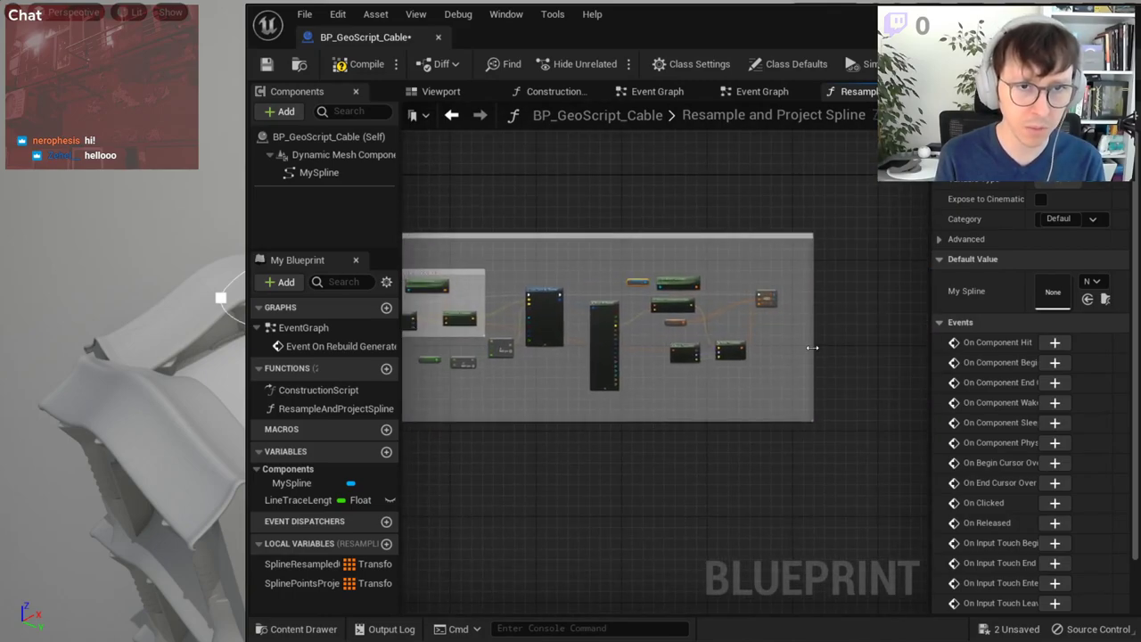
# - Widen the comment box, hide unused Break Hit Result pins, and select the line trace nodes
pyautogui.moveTo(811, 353); pyautogui.dragTo(869, 353)
pyautogui.moveTo(479, 327); pyautogui.dragTo(630, 342, button='right')
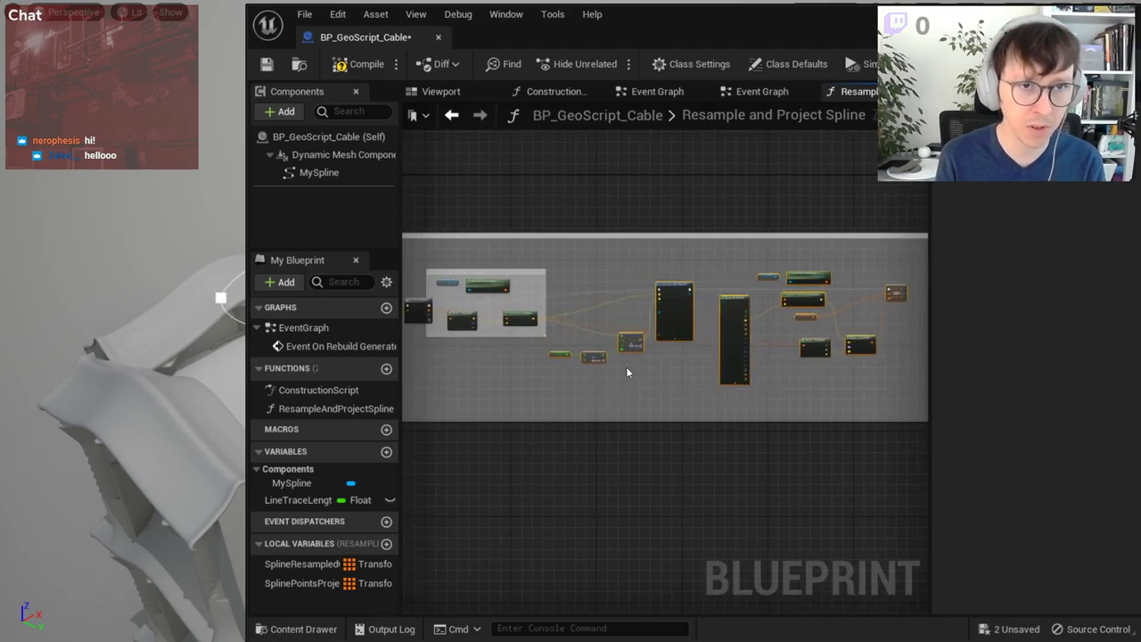
pyautogui.scroll(5, 630, 343)
pyautogui.scroll(-4, 740, 356)
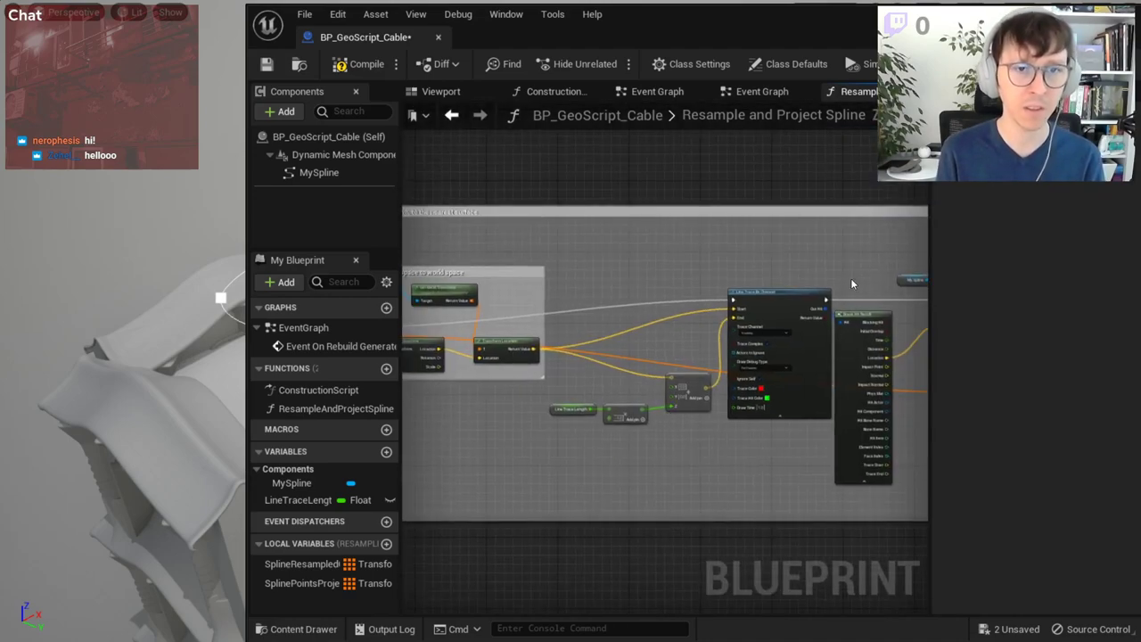
pyautogui.moveTo(854, 315); pyautogui.dragTo(868, 315)
pyautogui.moveTo(842, 274); pyautogui.dragTo(563, 444)
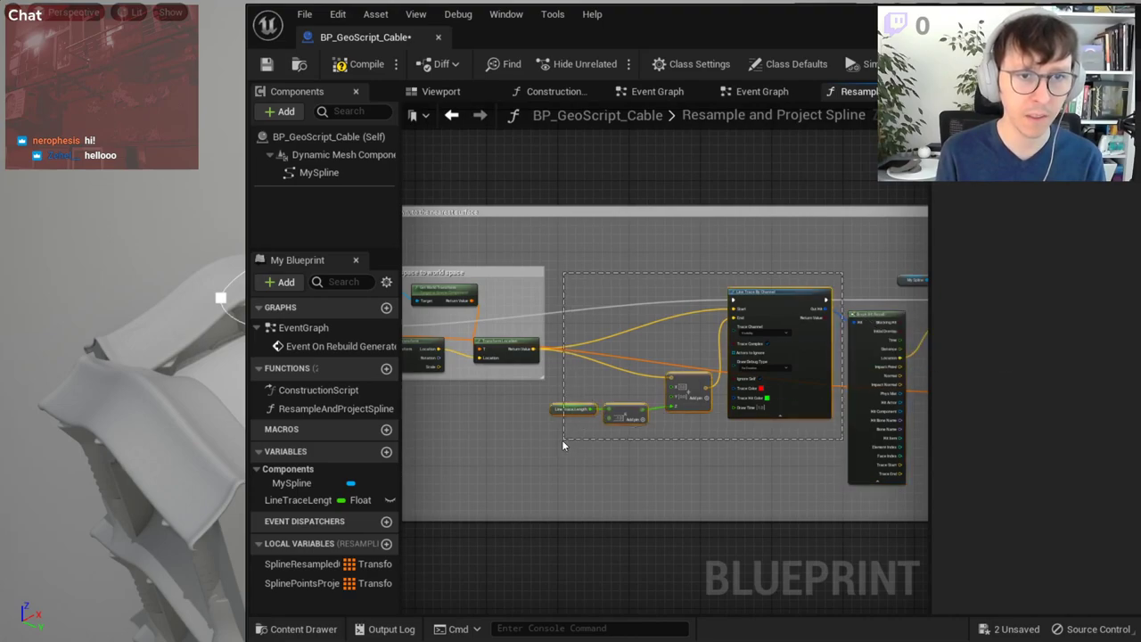
pyautogui.click(877, 479)
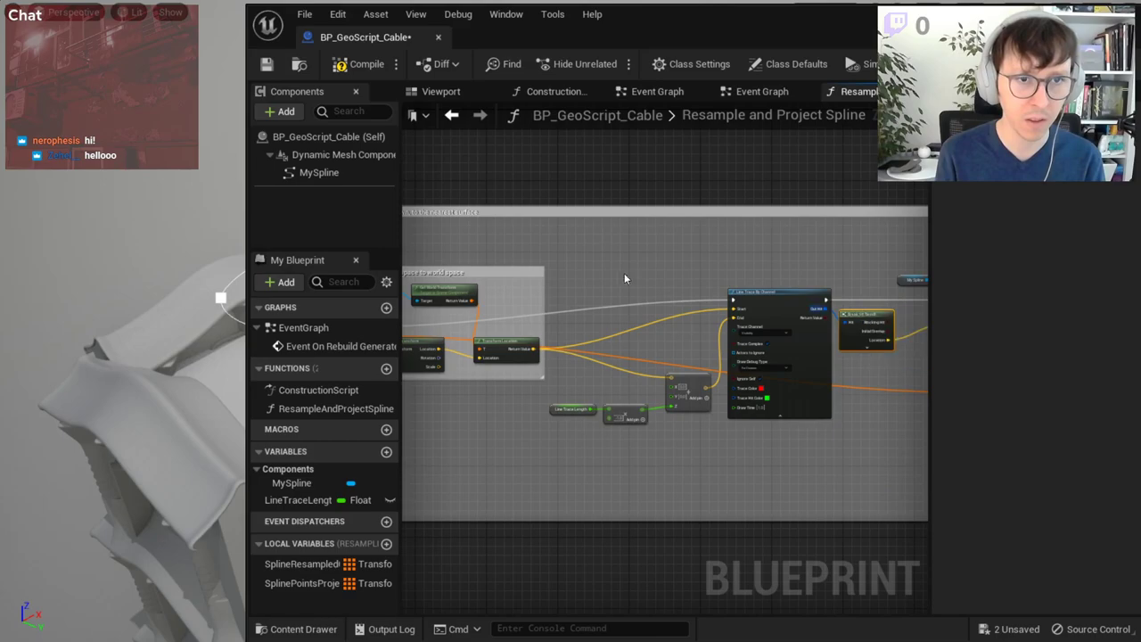
pyautogui.moveTo(624, 272); pyautogui.dragTo(856, 506)
# - Wrap the trace nodes in a comment titled 'Trace against scene geometry. Return the hit point in spline's local space'
pyautogui.rightClick(848, 318)
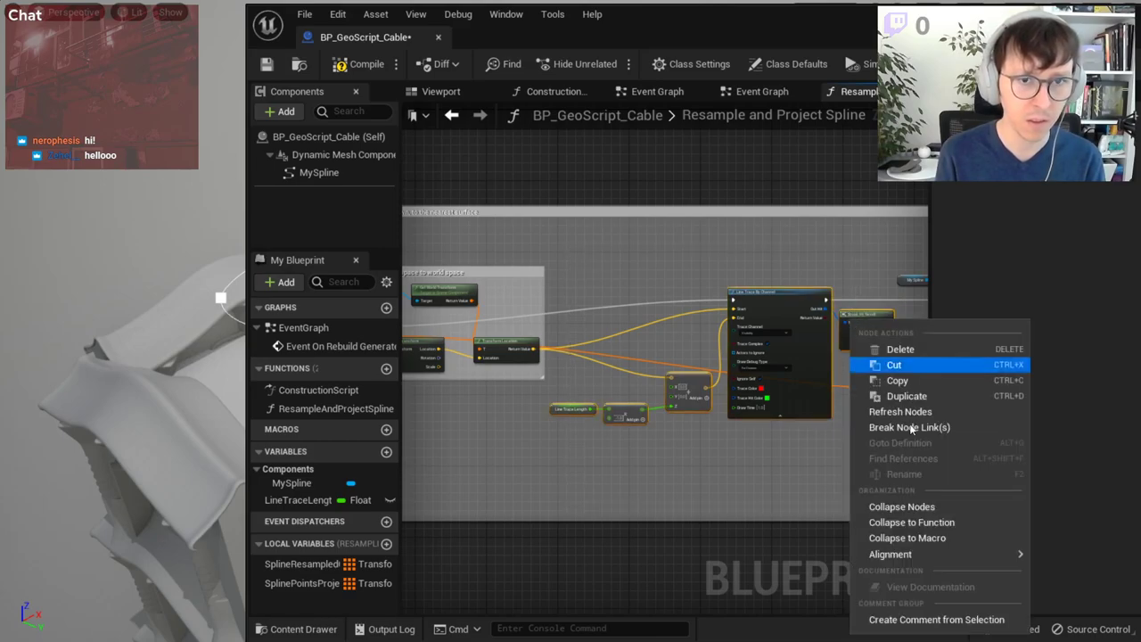
pyautogui.click(943, 614)
pyautogui.scroll(2, 583, 293)
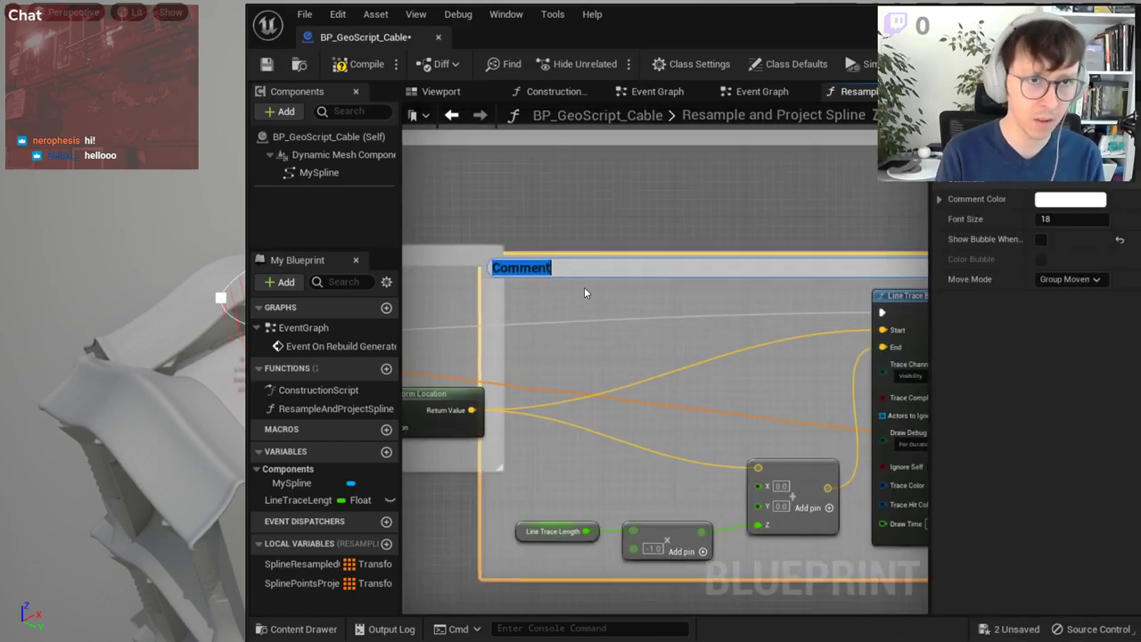
pyautogui.write('Trace ag')
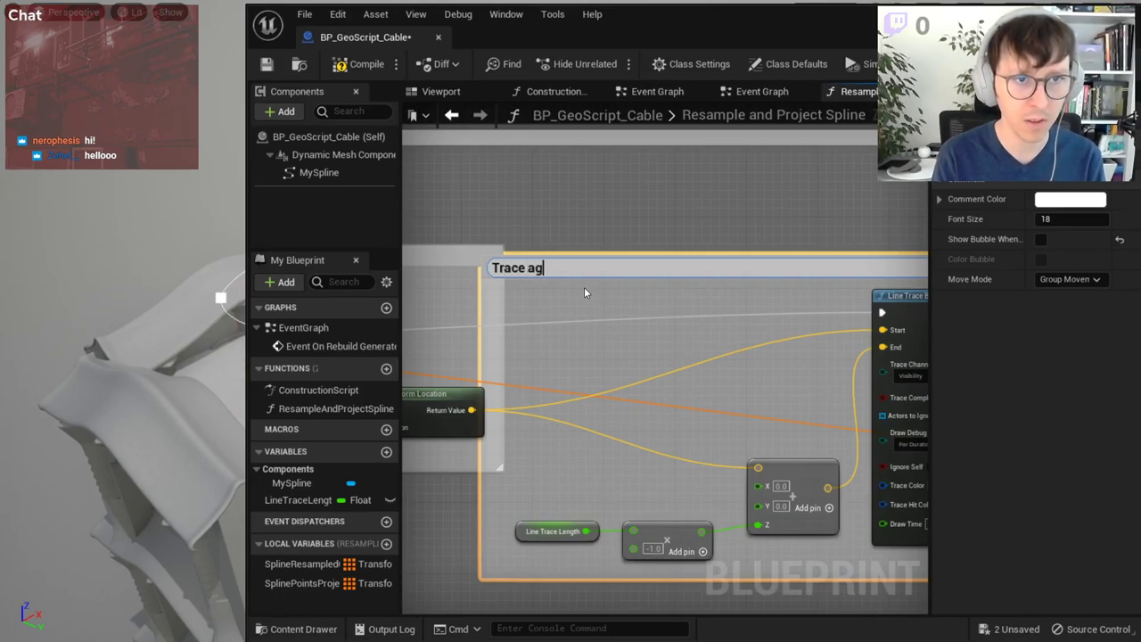
pyautogui.write('ainst scene')
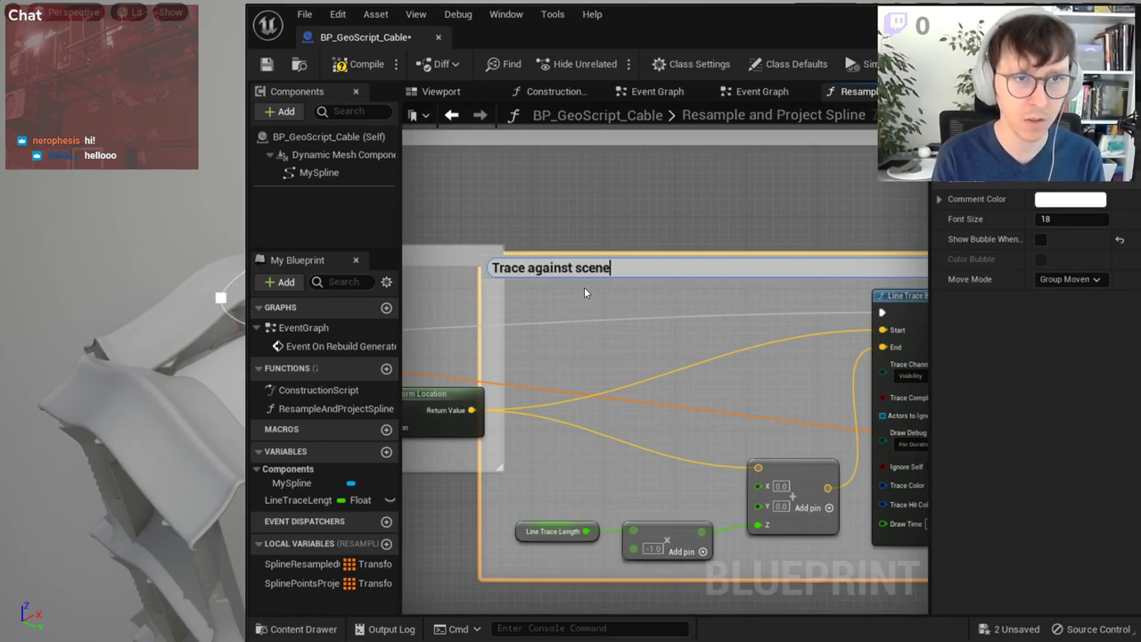
pyautogui.write(' geometry and')
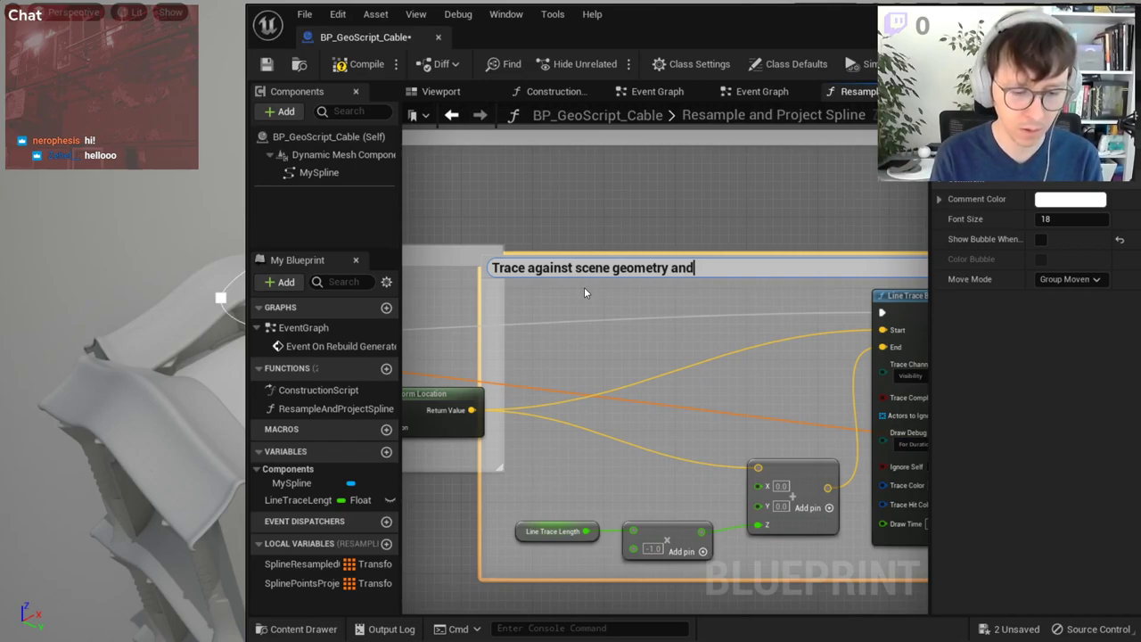
pyautogui.press('BackSpace')
pyautogui.press('BackSpace')
pyautogui.press('BackSpace')
pyautogui.press('BackSpace')
pyautogui.press('BackSpace')
pyautogui.write('y. R')
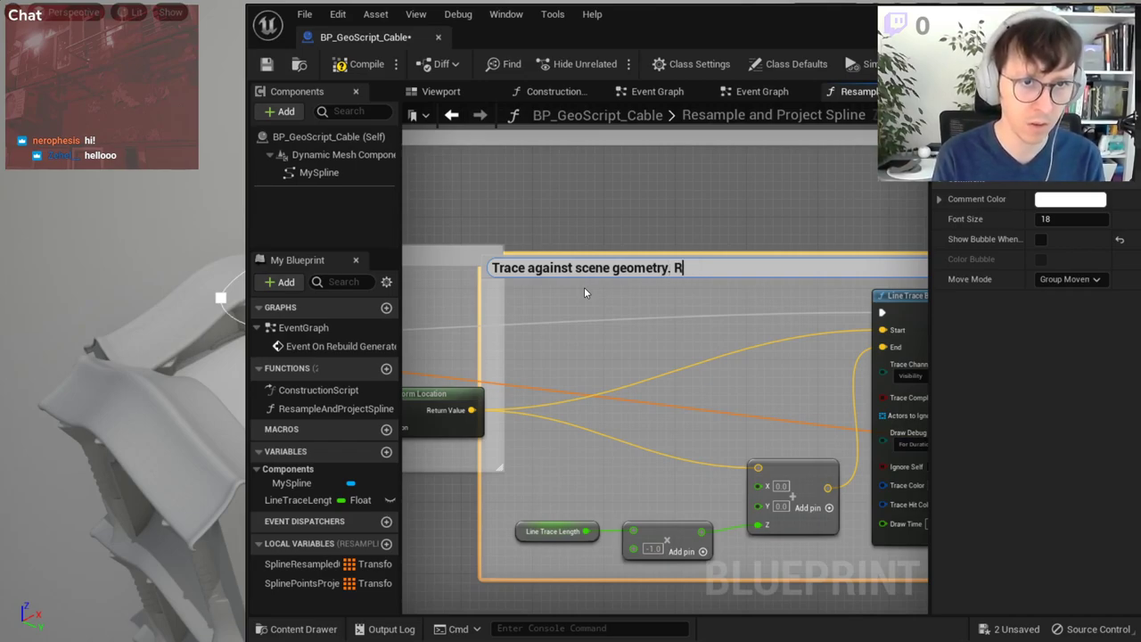
pyautogui.write('eturn the local')
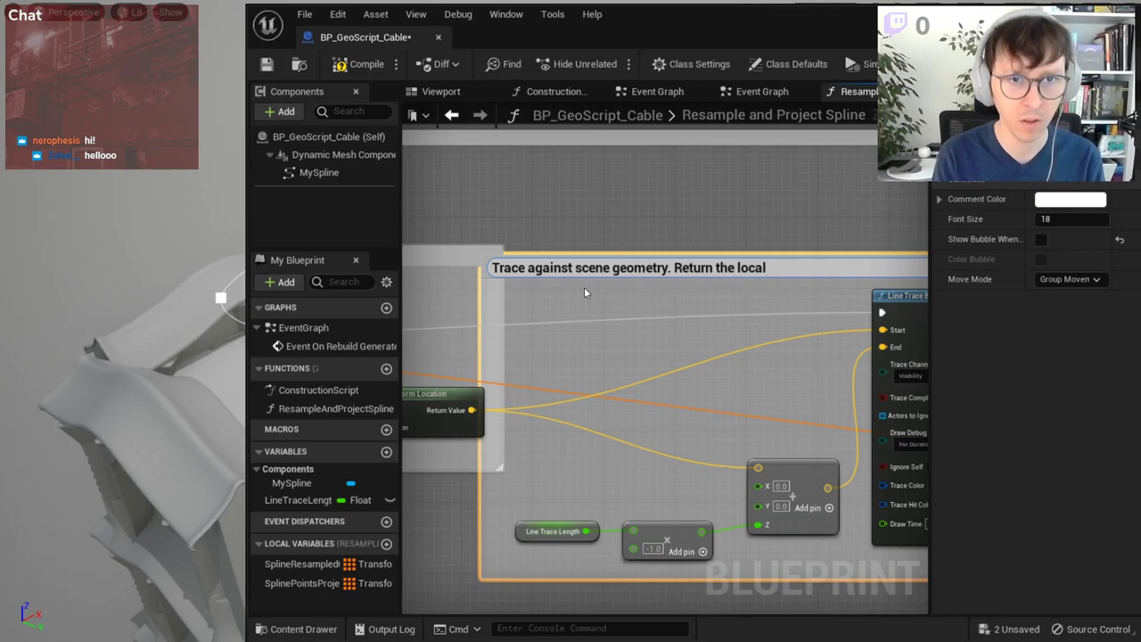
pyautogui.press('BackSpace')
pyautogui.press('BackSpace')
pyautogui.press('BackSpace')
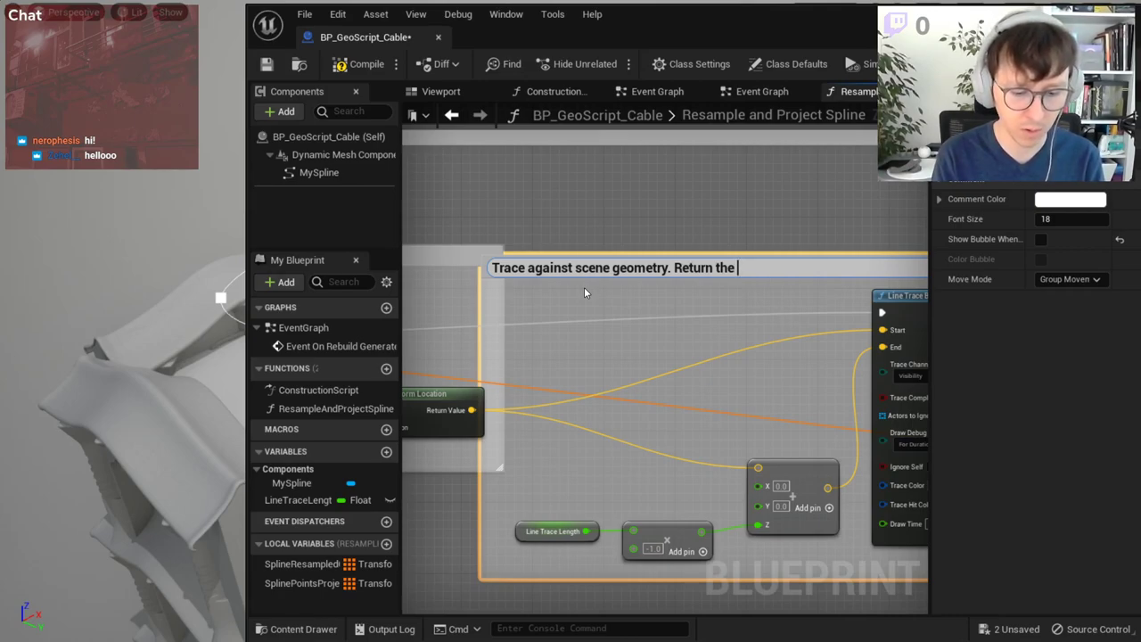
pyautogui.write("hit point in spline's local s")
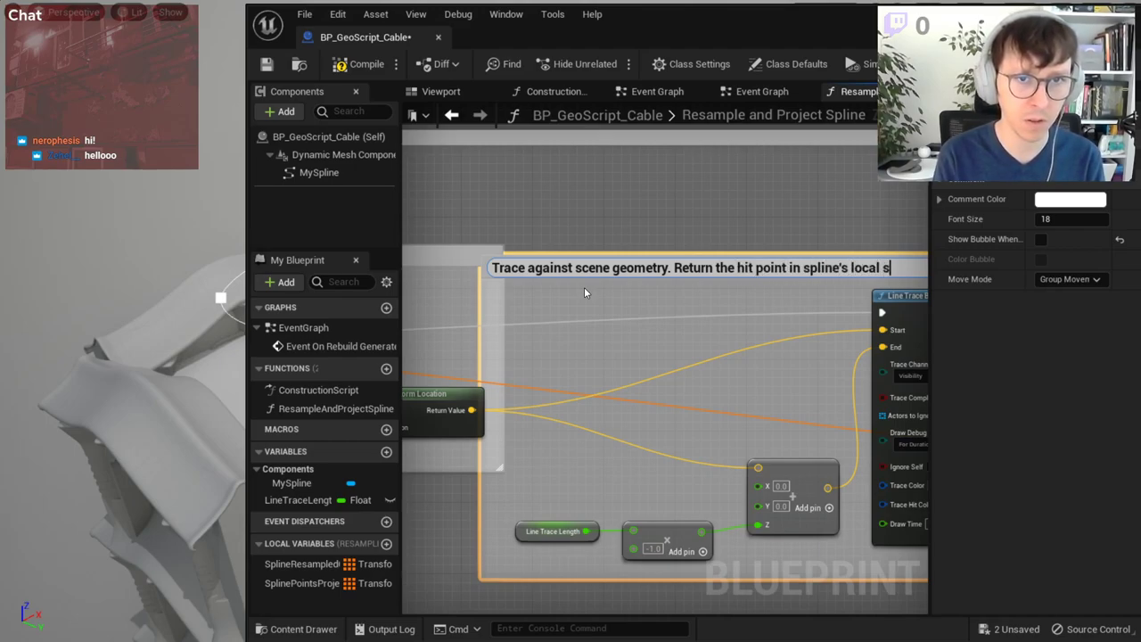
pyautogui.write('pace')
pyautogui.press('Return')
pyautogui.scroll(-3, 611, 287)
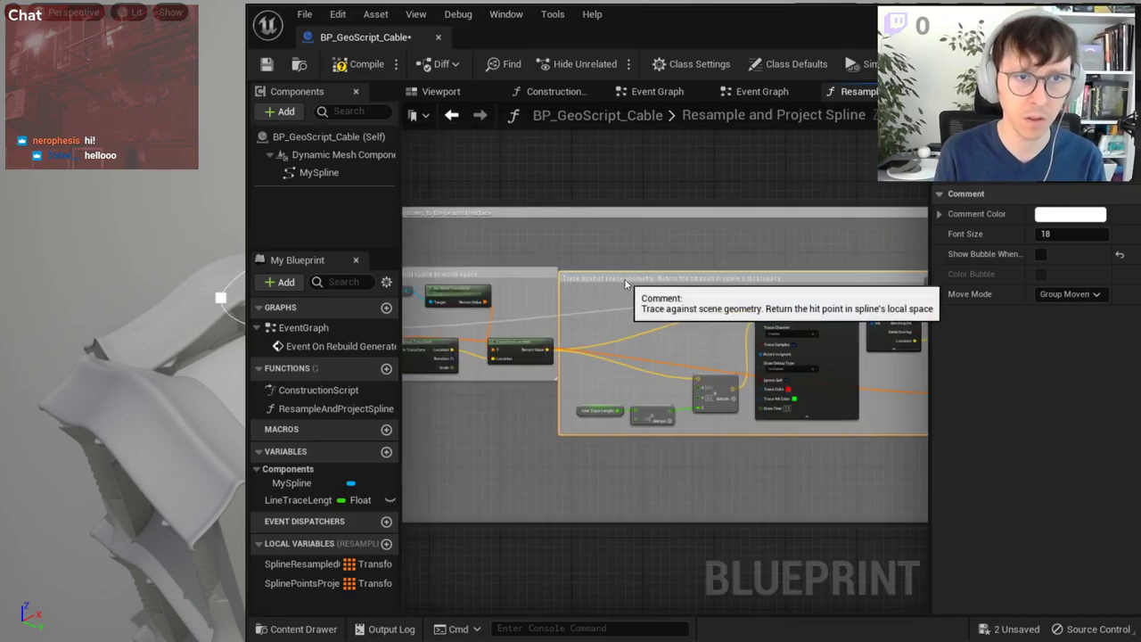
# - Move Get World Transform aside to uncover My Spline, then compile and save the blueprint
pyautogui.moveTo(640, 259); pyautogui.dragTo(473, 255, button='right')
pyautogui.scroll(-2, 612, 285)
pyautogui.scroll(2, 692, 321)
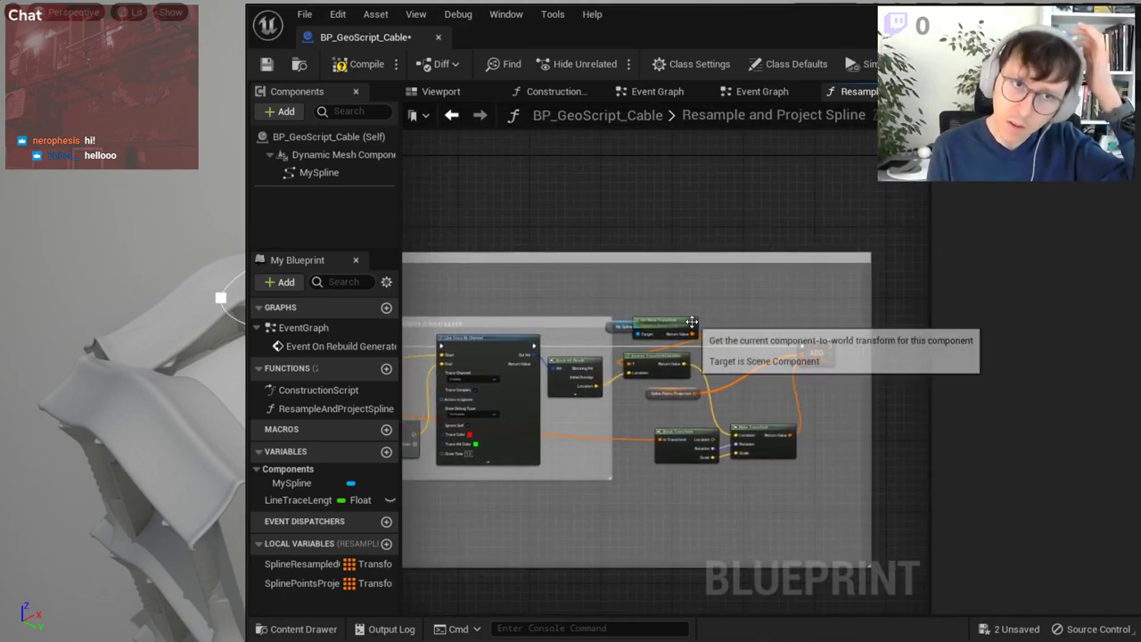
pyautogui.moveTo(692, 321); pyautogui.dragTo(723, 323)
pyautogui.click(636, 323)
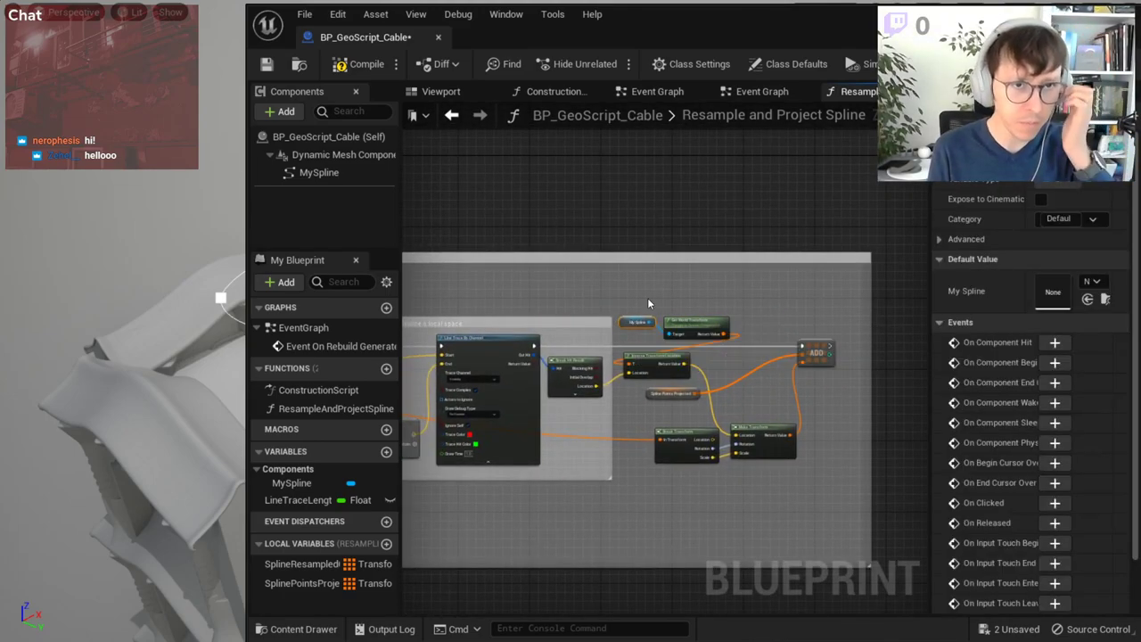
pyautogui.click(649, 303)
pyautogui.scroll(2, 785, 307)
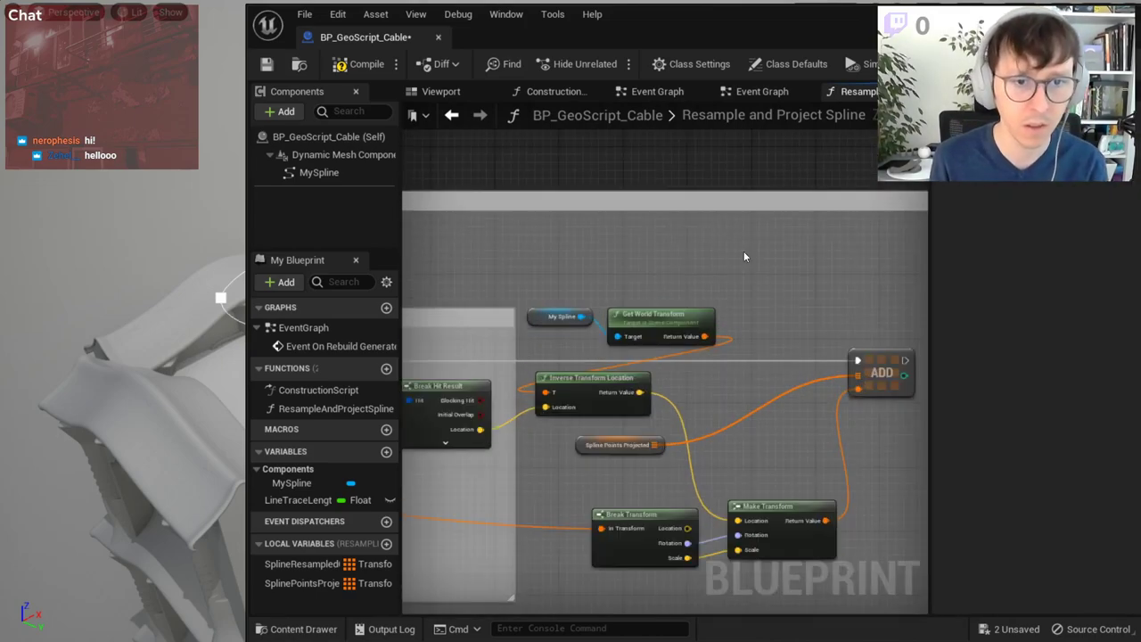
pyautogui.click(350, 70)
pyautogui.click(266, 64)
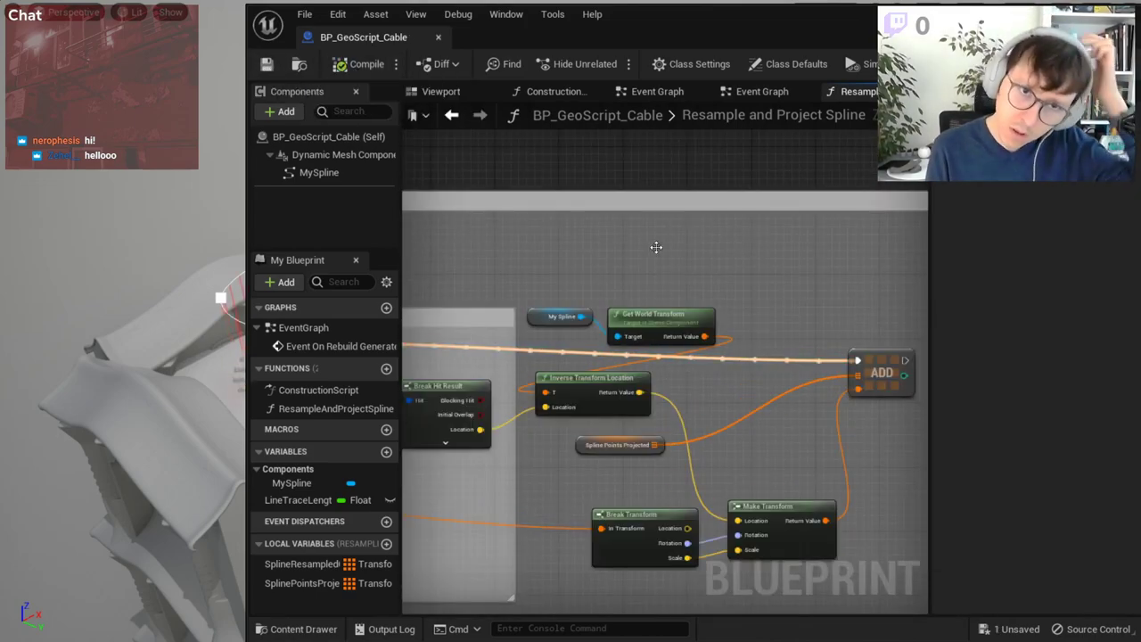
# - Shrink the local-to-world comment box from its left edge
pyautogui.moveTo(856, 300); pyautogui.dragTo(797, 279, button='right')
pyautogui.scroll(-1, 797, 280)
pyautogui.scroll(-1, 665, 257)
pyautogui.scroll(-1, 764, 286)
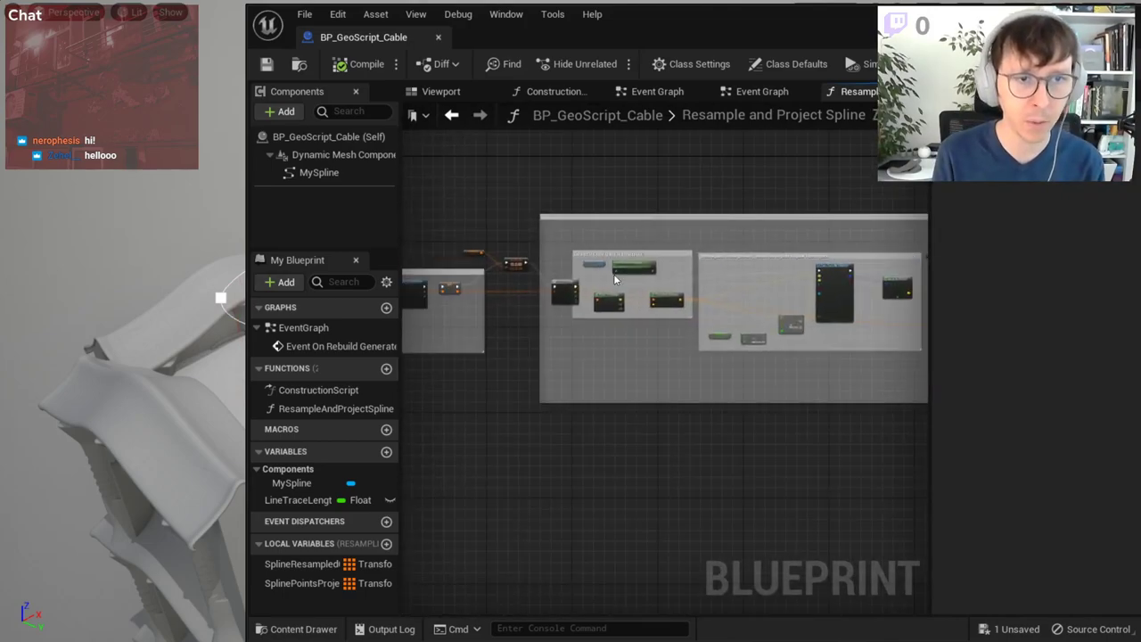
pyautogui.scroll(-1, 763, 286)
pyautogui.scroll(2, 798, 287)
pyautogui.scroll(1, 798, 287)
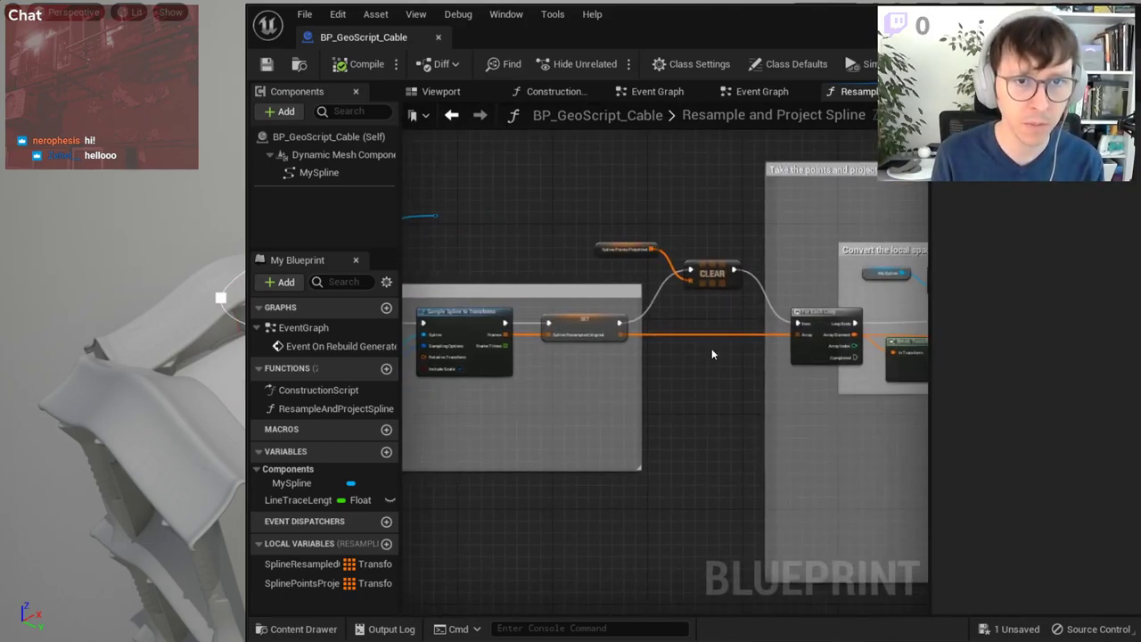
pyautogui.scroll(1, 712, 348)
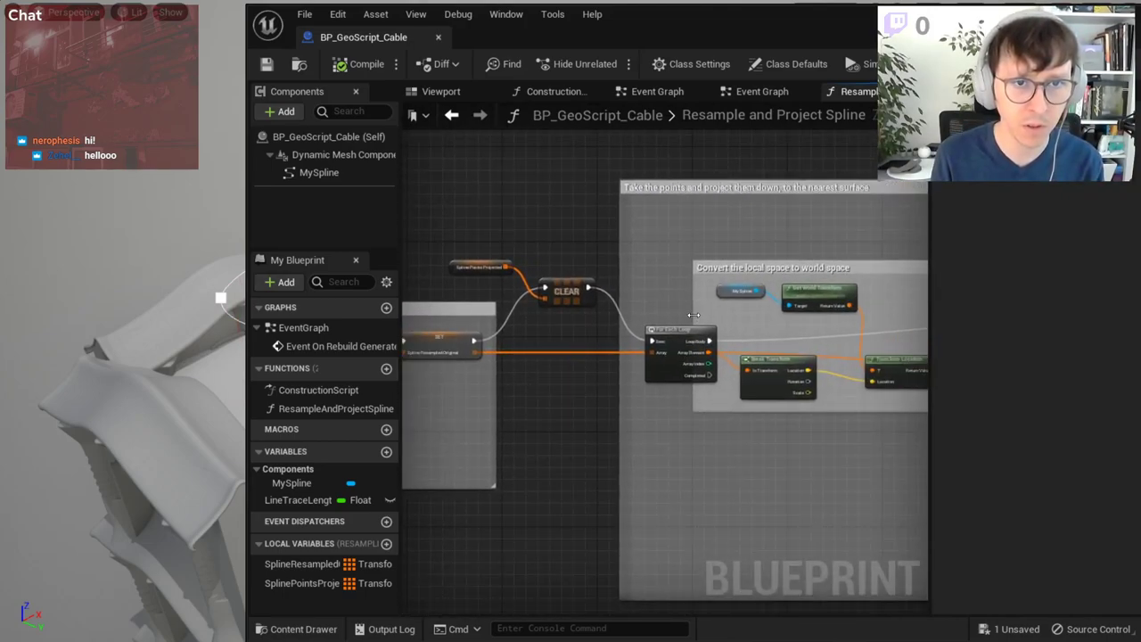
pyautogui.moveTo(694, 314)
pyautogui.mouseDown()
pyautogui.moveTo(723, 315)
pyautogui.moveTo(735, 290)
pyautogui.mouseUp()
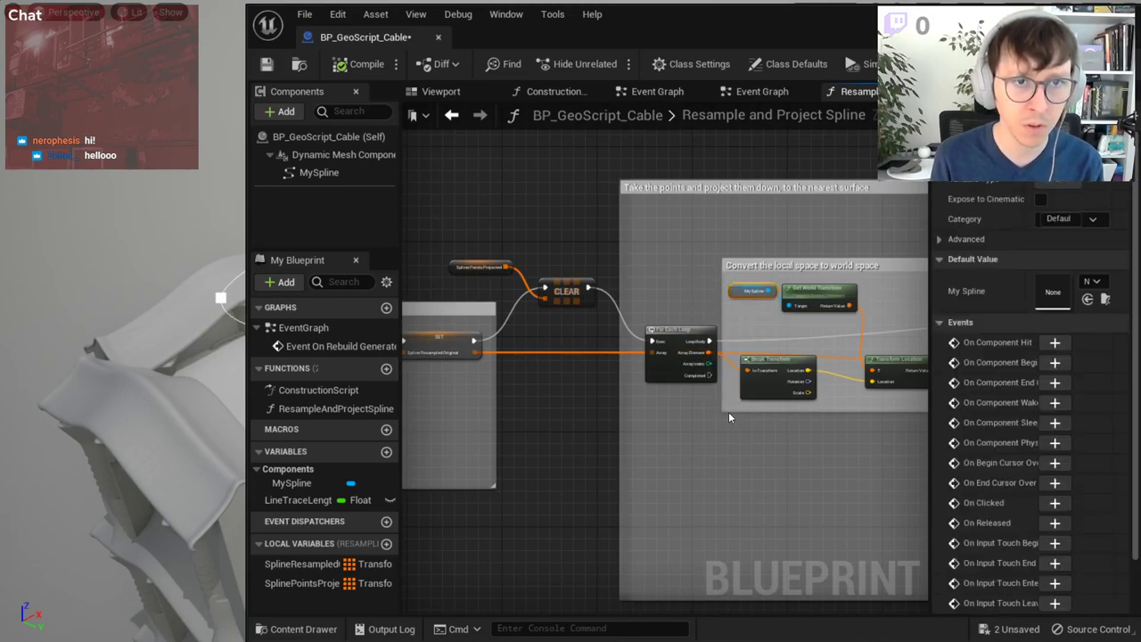
# - Select the first comment group and shift the function entry node further left
pyautogui.moveTo(563, 386); pyautogui.dragTo(628, 351, button='right')
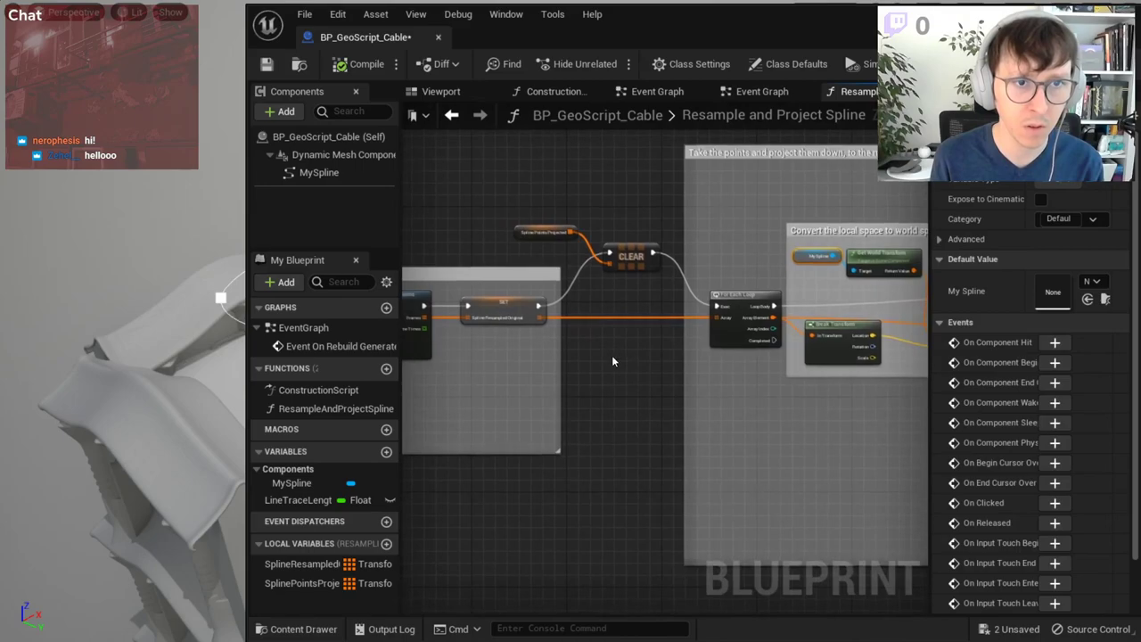
pyautogui.scroll(-5, 572, 222)
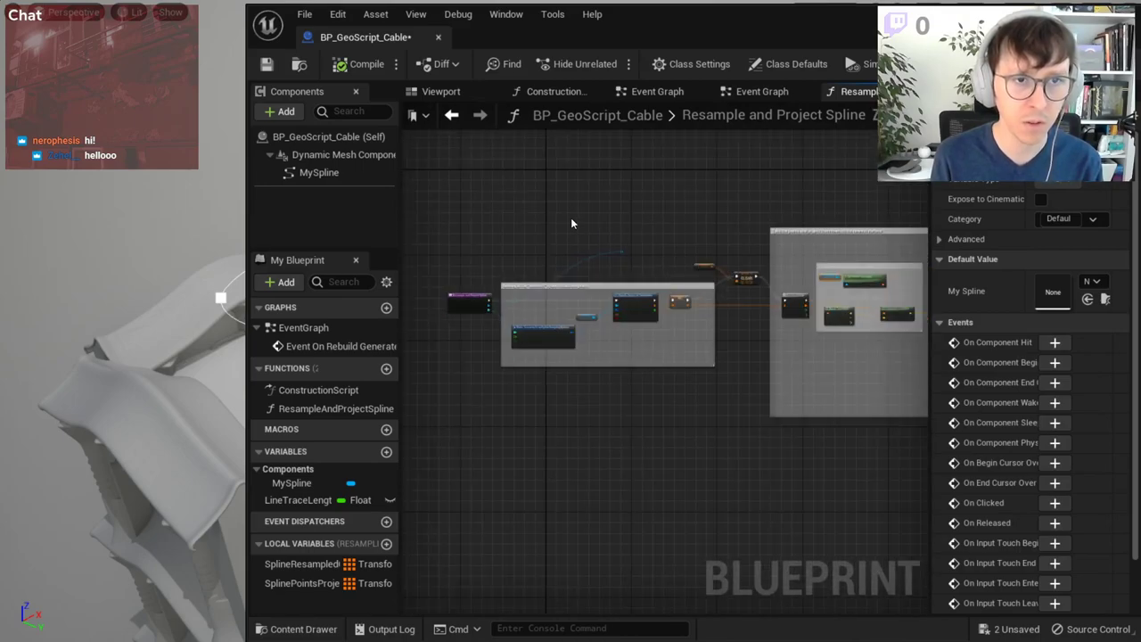
pyautogui.click(542, 260)
pyautogui.moveTo(446, 255); pyautogui.dragTo(718, 396)
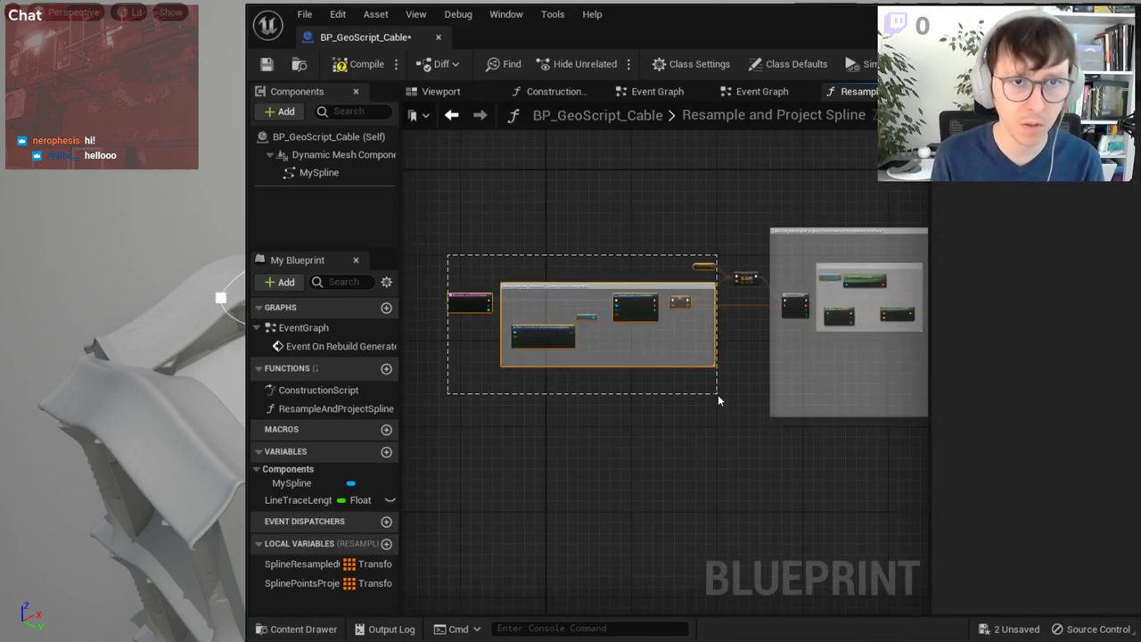
pyautogui.scroll(4, 531, 251)
pyautogui.moveTo(514, 276); pyautogui.dragTo(681, 260, button='right')
pyautogui.moveTo(584, 331)
pyautogui.mouseDown()
pyautogui.moveTo(443, 334)
pyautogui.moveTo(554, 285)
pyautogui.mouseUp()
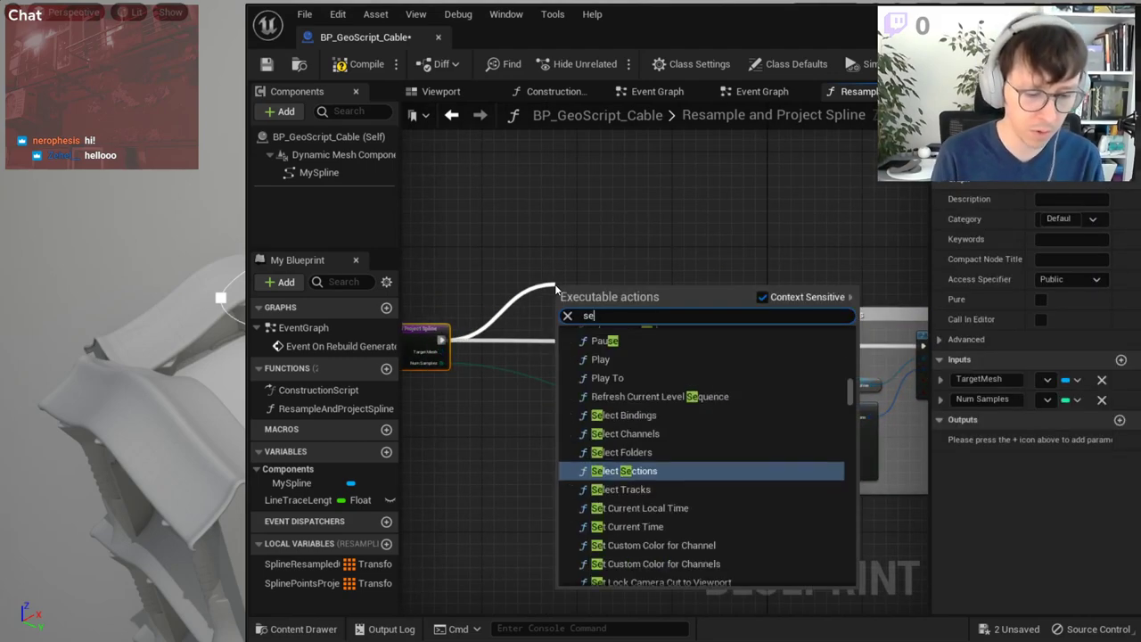
# - Insert a Sequence node after the function entry, wire Then 1 to Clear, and move Clear below it
pyautogui.write('sequence')
pyautogui.press('Return')
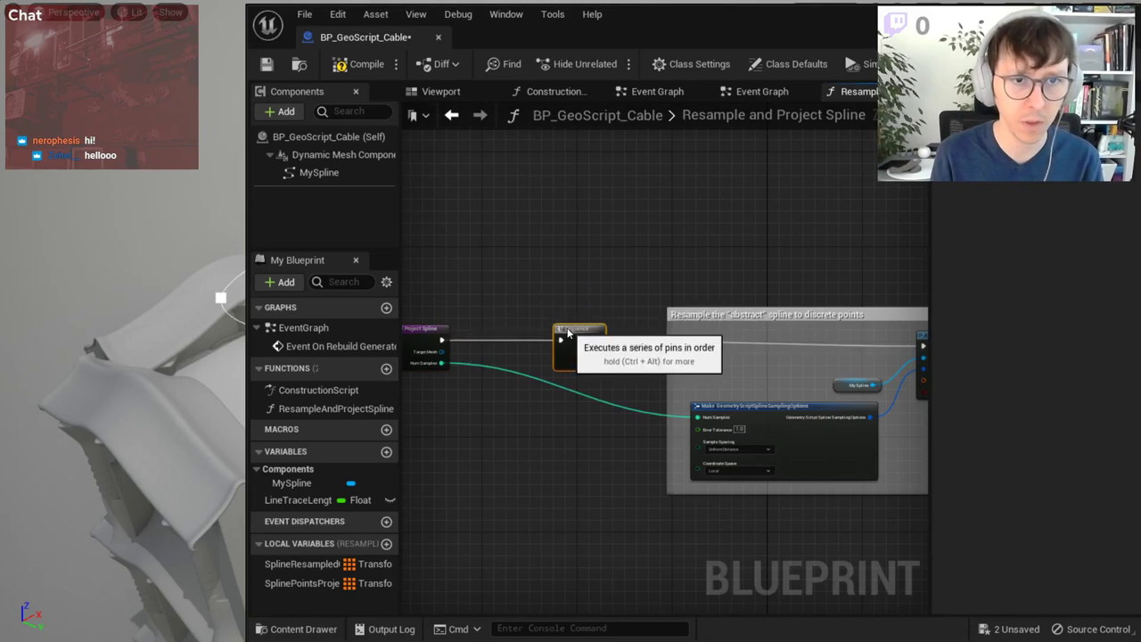
pyautogui.scroll(-1, 663, 293)
pyautogui.moveTo(662, 293); pyautogui.dragTo(452, 290, button='right')
pyautogui.scroll(-2, 452, 290)
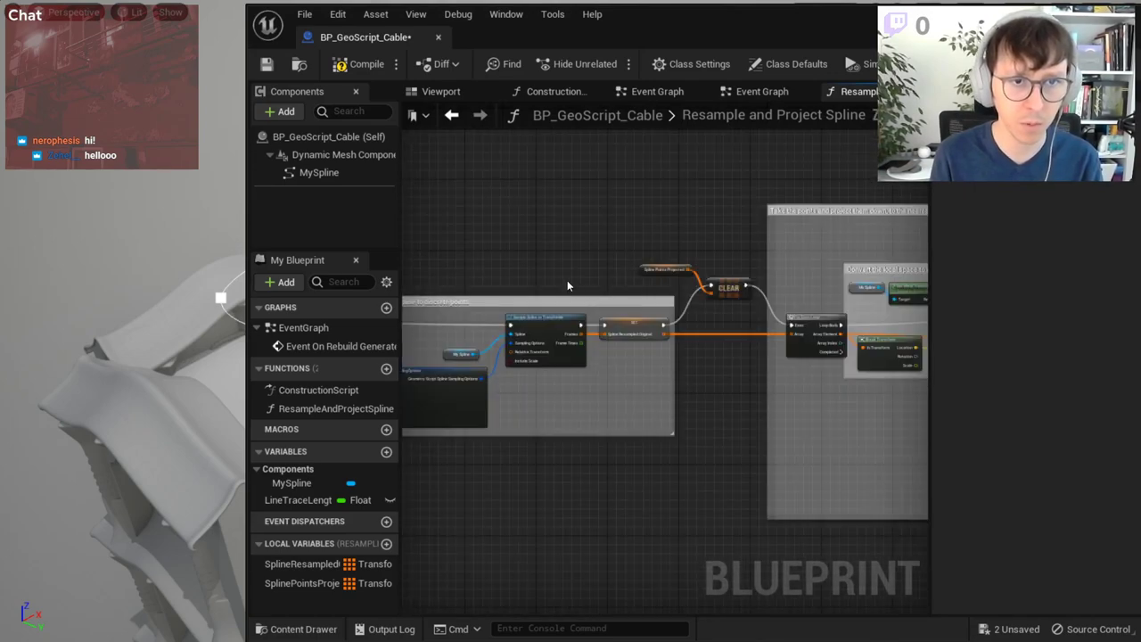
pyautogui.scroll(2, 582, 284)
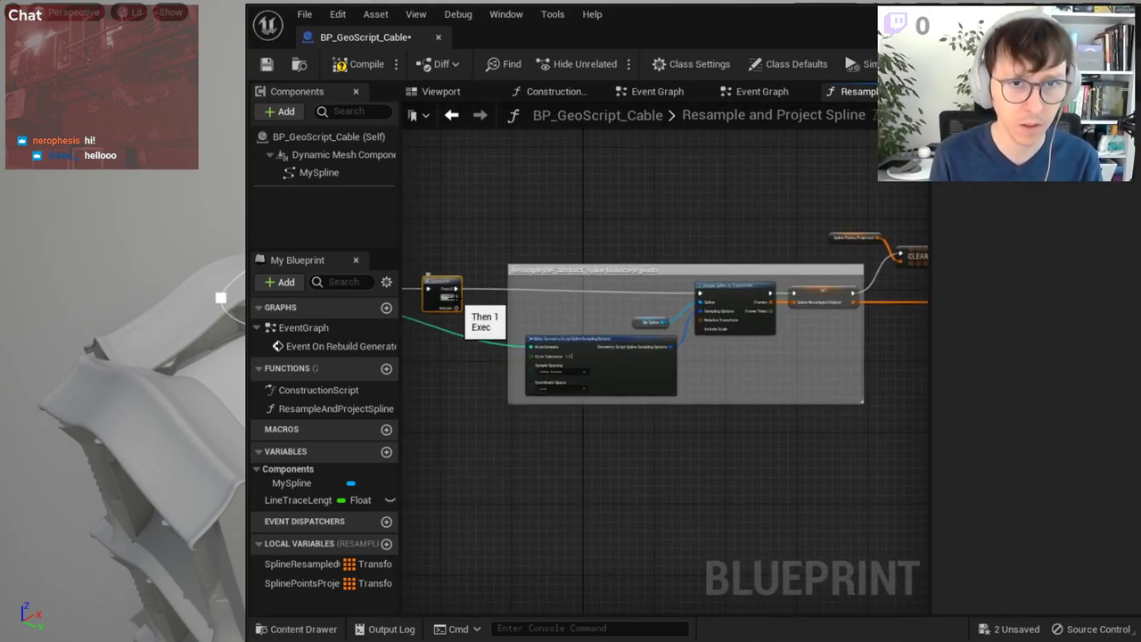
pyautogui.moveTo(902, 253); pyautogui.dragTo(664, 304)
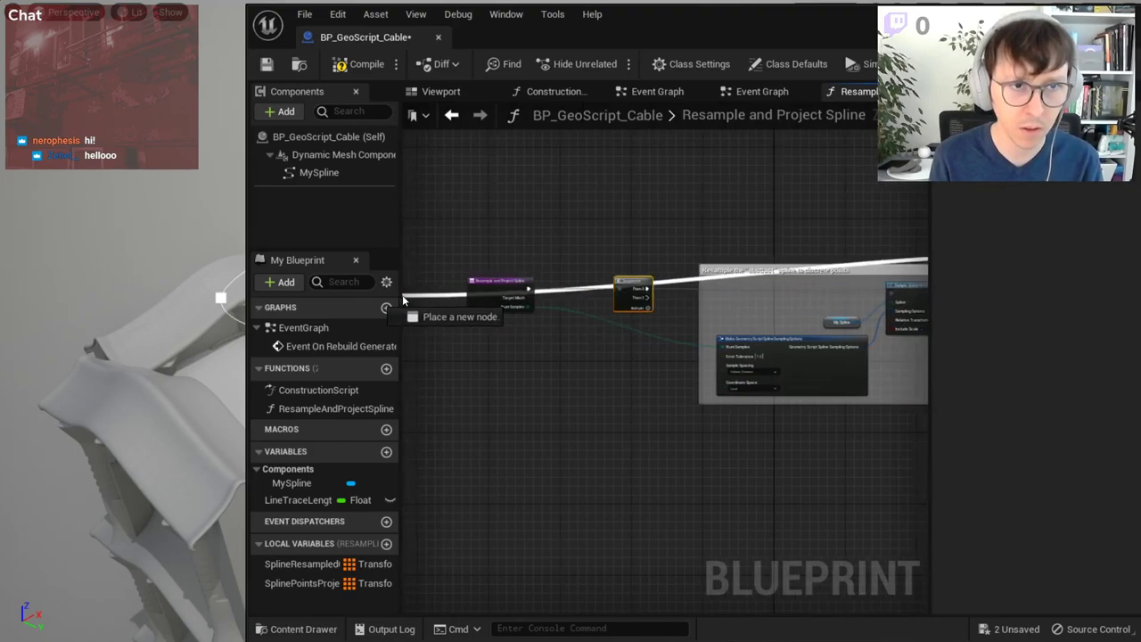
pyautogui.scroll(-2, 878, 216)
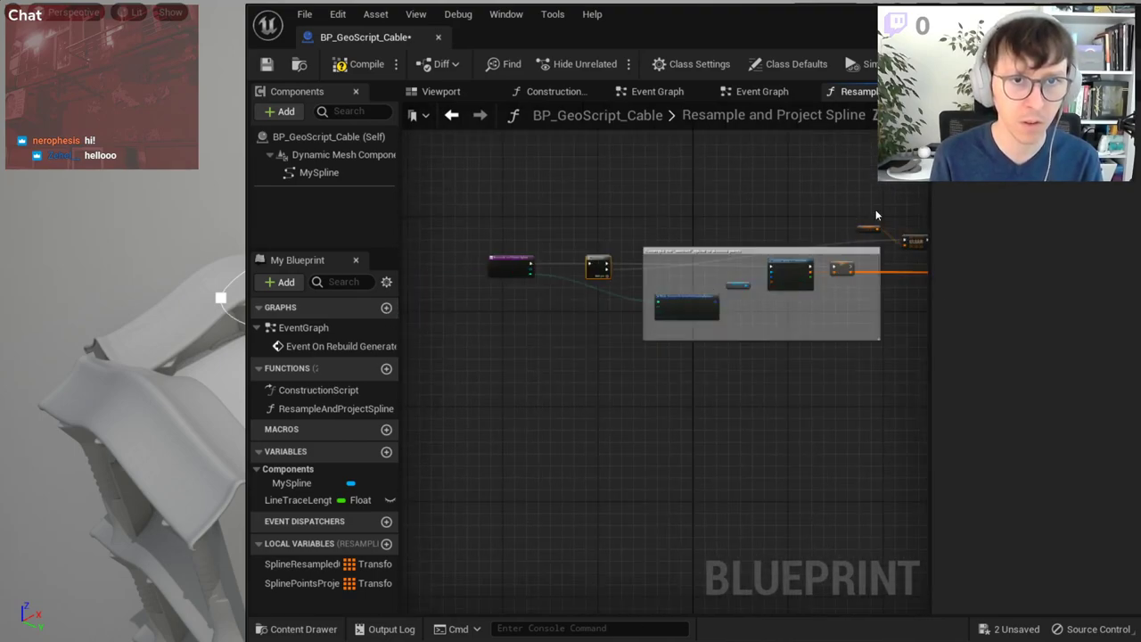
pyautogui.moveTo(878, 215); pyautogui.dragTo(782, 206, button='right')
pyautogui.moveTo(844, 241); pyautogui.dragTo(609, 373)
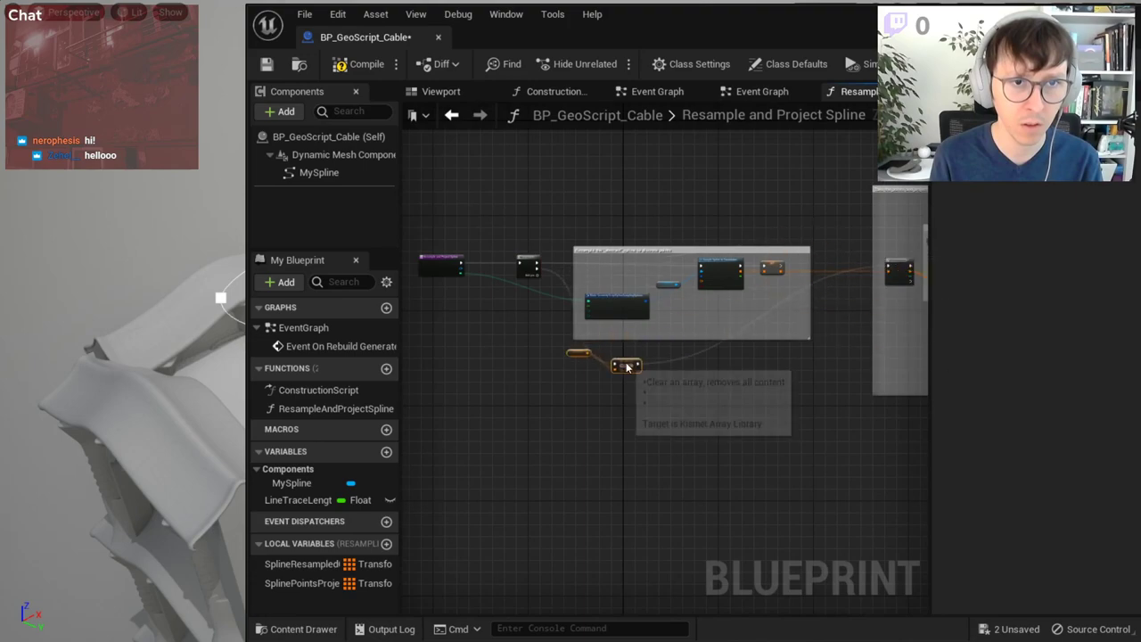
# - Move the projection comment box under the resampling group
pyautogui.scroll(3, 557, 294)
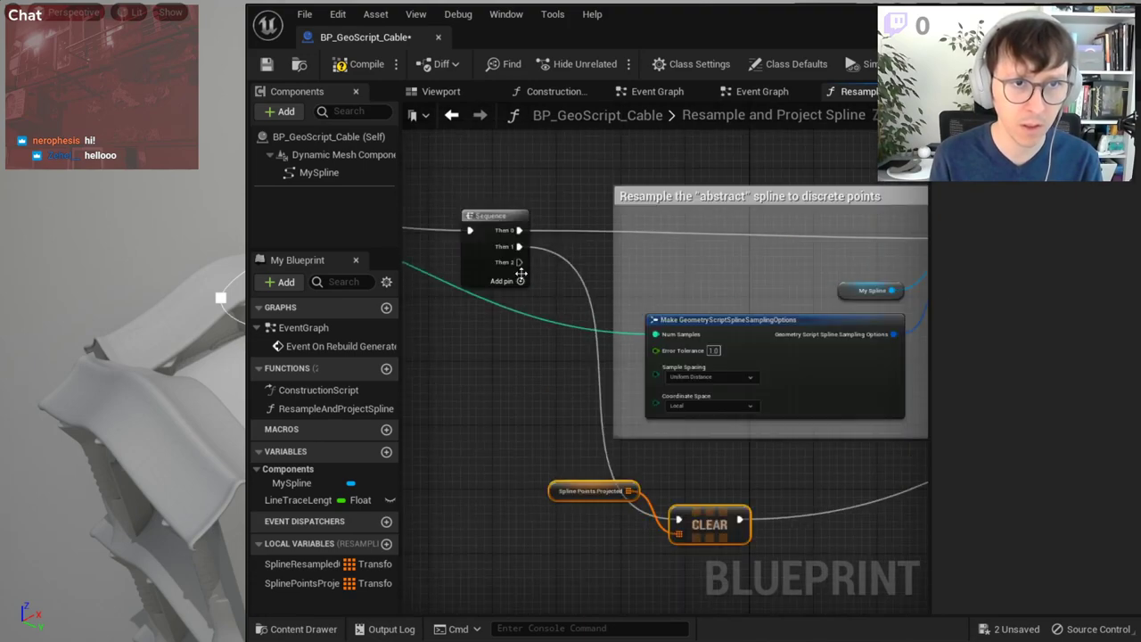
pyautogui.scroll(-3, 848, 287)
pyautogui.scroll(3, 848, 287)
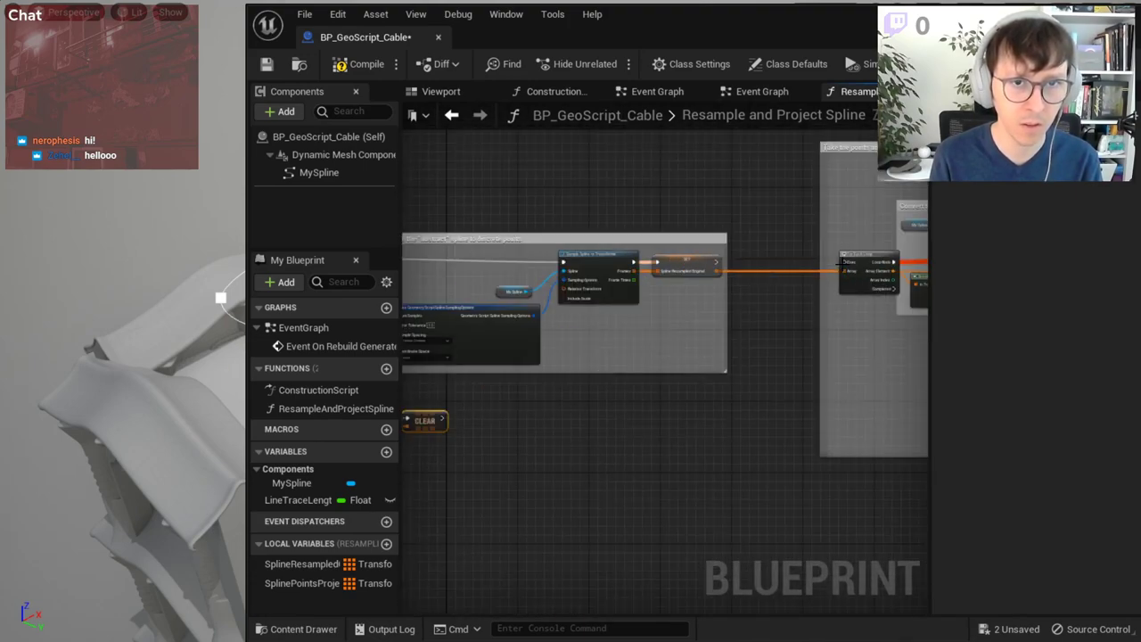
pyautogui.scroll(-2, 781, 255)
pyautogui.scroll(-3, 527, 247)
pyautogui.scroll(-2, 527, 239)
pyautogui.scroll(-1, 405, 279)
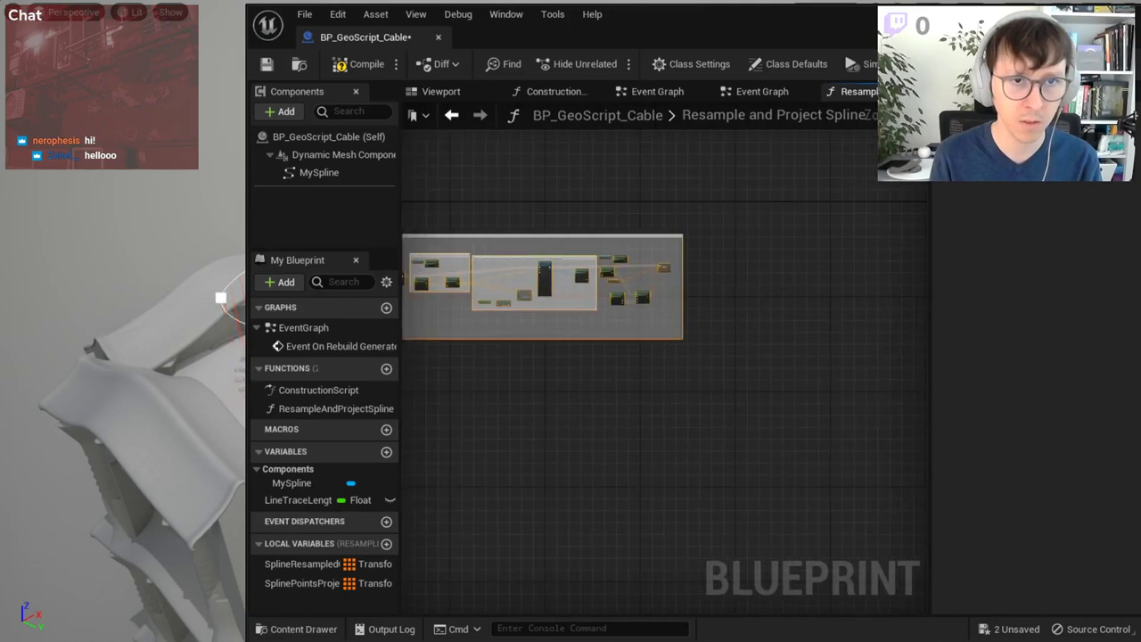
pyautogui.moveTo(420, 253); pyautogui.dragTo(873, 280, button='right')
pyautogui.moveTo(880, 269); pyautogui.dragTo(733, 369)
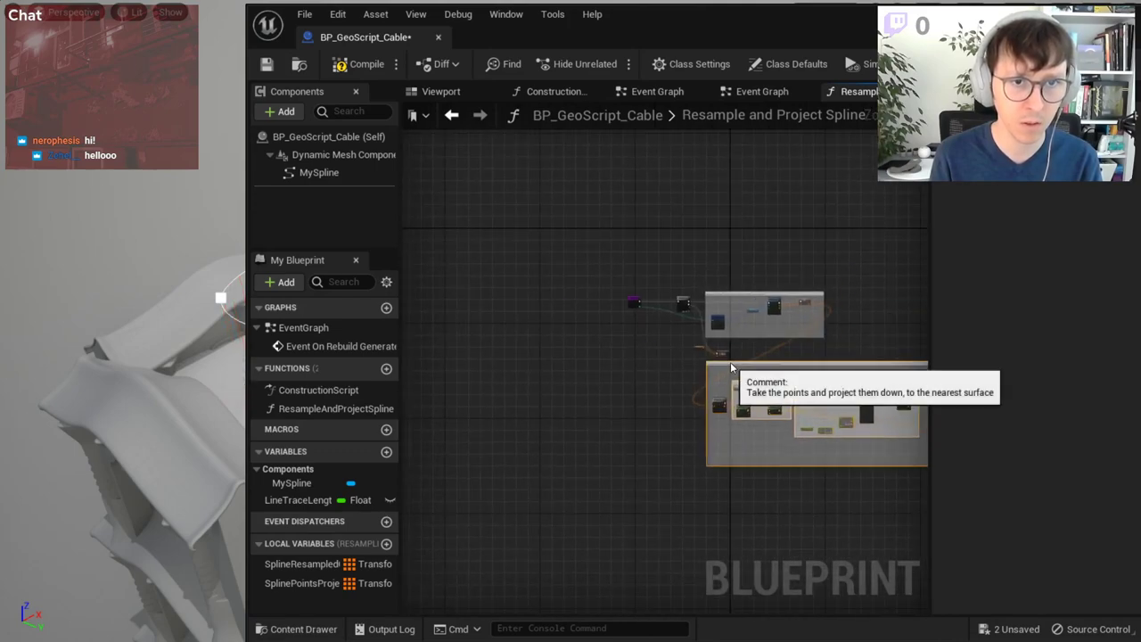
# - Add a SplineResampledOriginal getter beside the For Each Loop
pyautogui.scroll(2, 839, 319)
pyautogui.scroll(2, 776, 299)
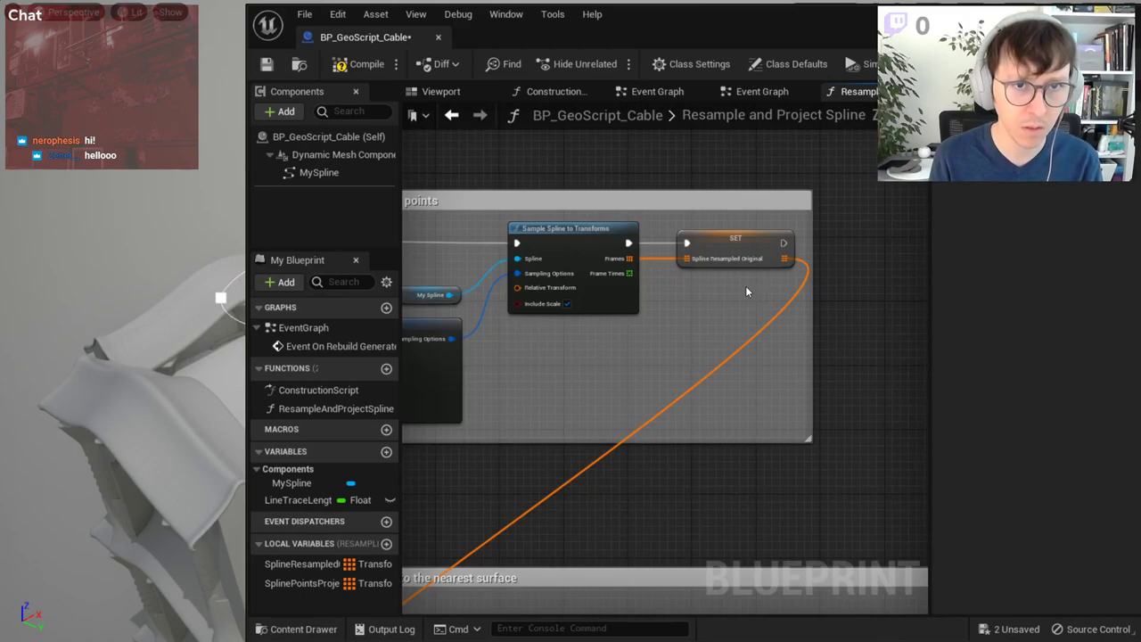
pyautogui.scroll(1, 753, 284)
pyautogui.scroll(-3, 756, 298)
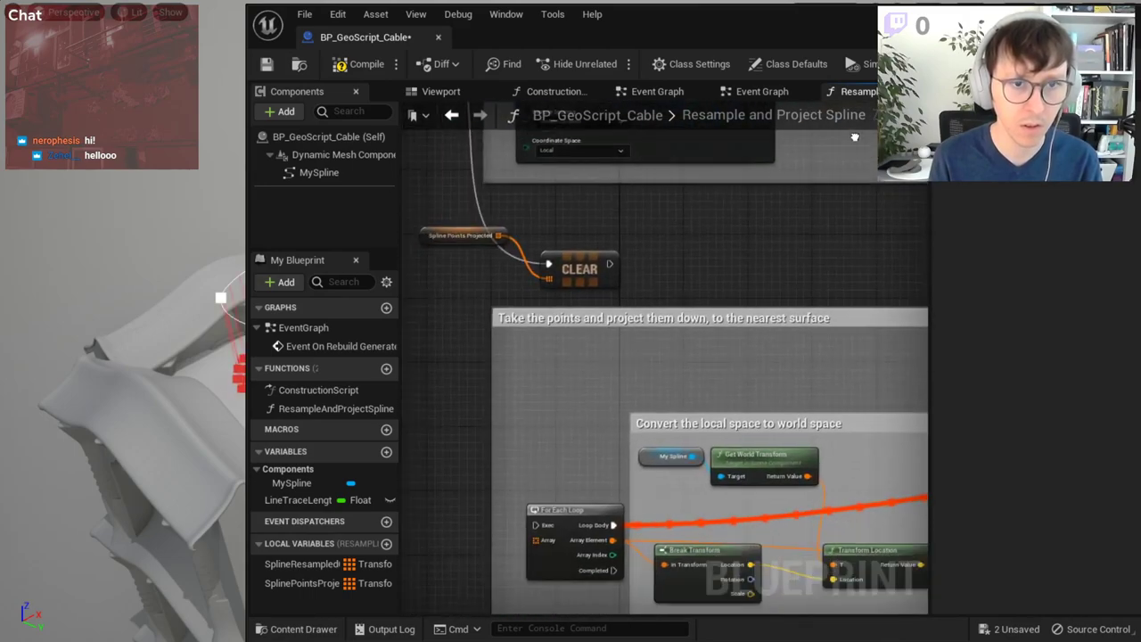
pyautogui.moveTo(624, 401); pyautogui.dragTo(834, 254, button='right')
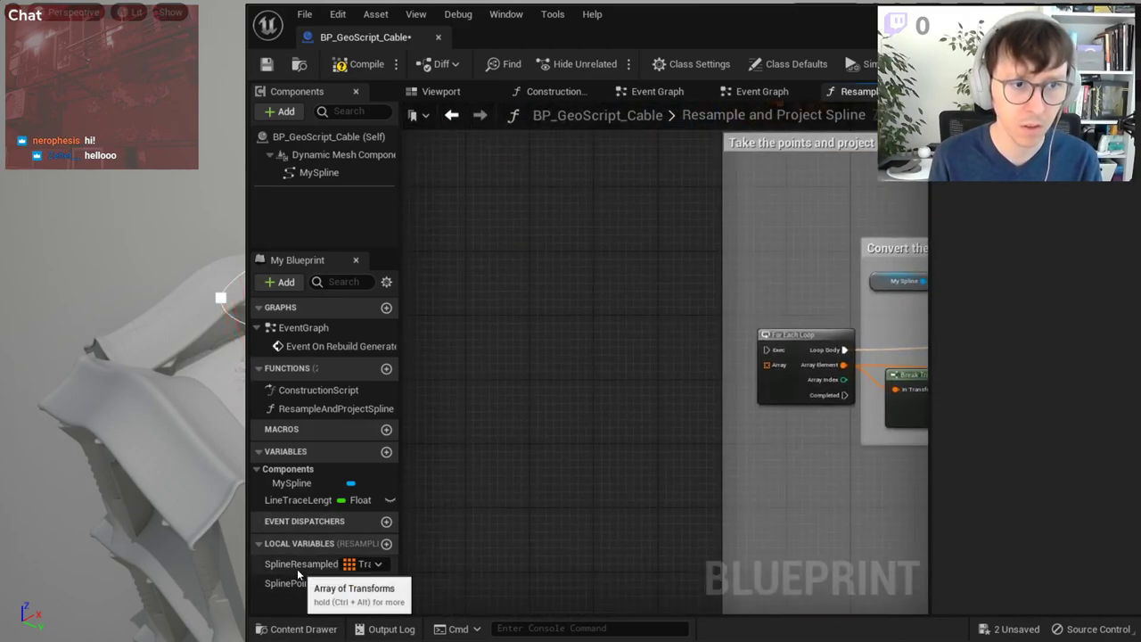
pyautogui.moveTo(298, 575); pyautogui.dragTo(619, 356)
pyautogui.click(677, 383)
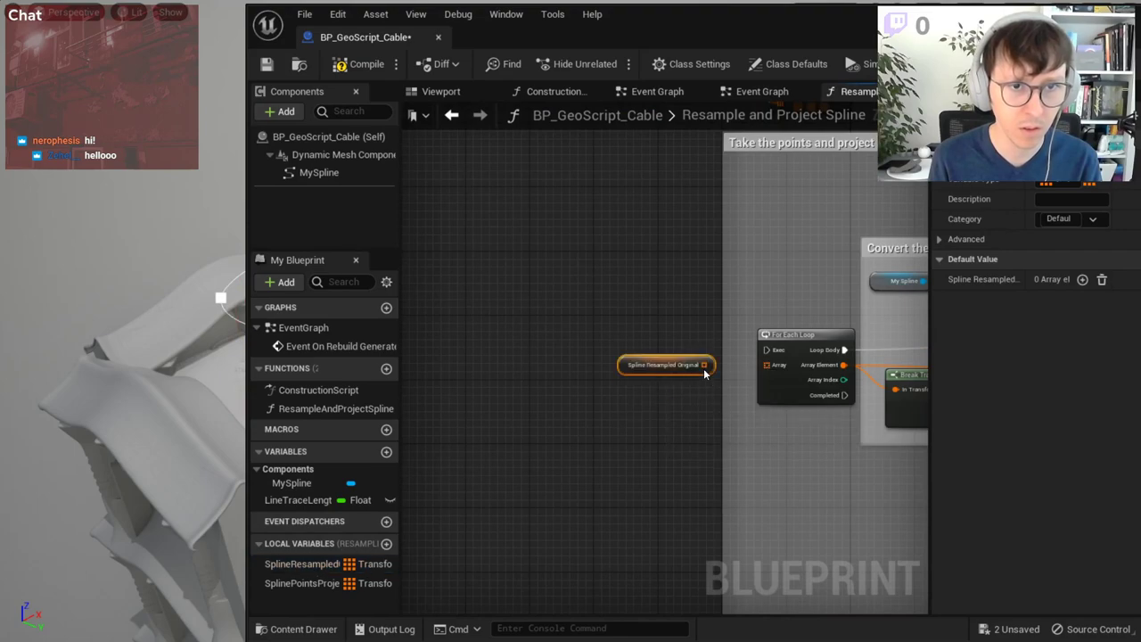
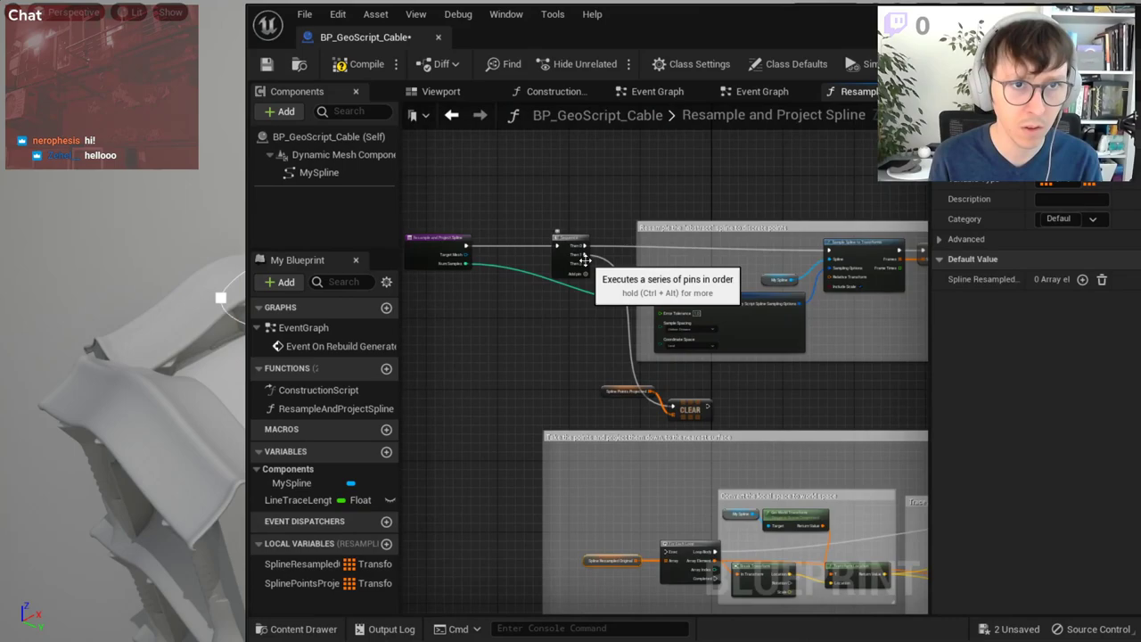
# - Add reroute points on the Sequence's exec wires, including Then 0, to tidy the wiring
pyautogui.moveTo(585, 260)
pyautogui.mouseDown()
pyautogui.moveTo(654, 457)
pyautogui.moveTo(711, 435)
pyautogui.mouseUp()
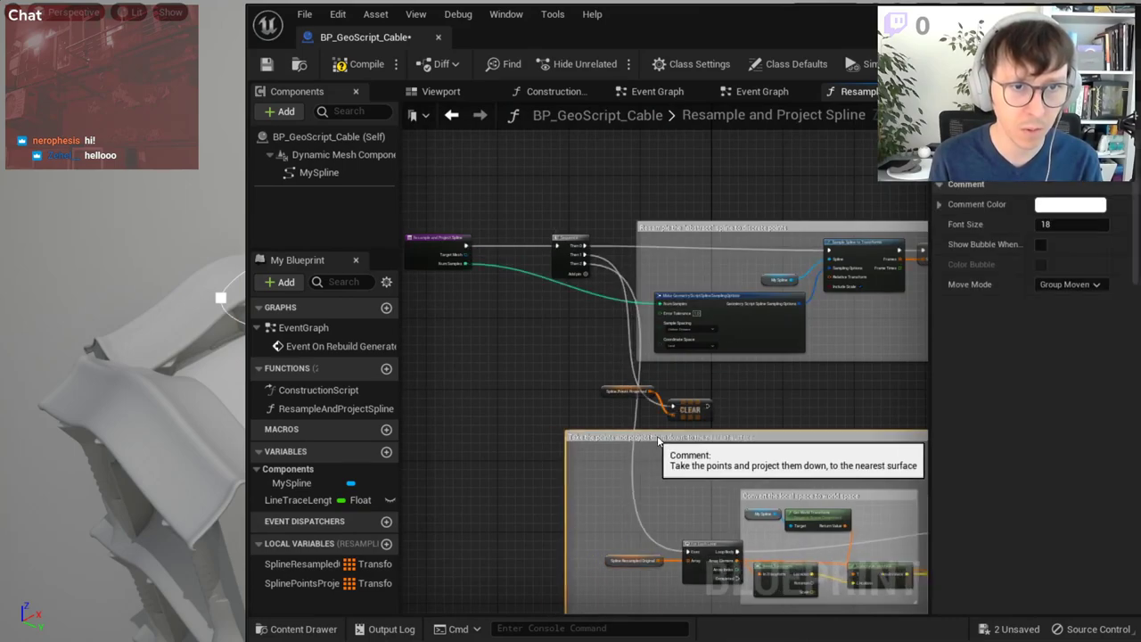
pyautogui.scroll(1, 670, 511)
pyautogui.scroll(2, 671, 510)
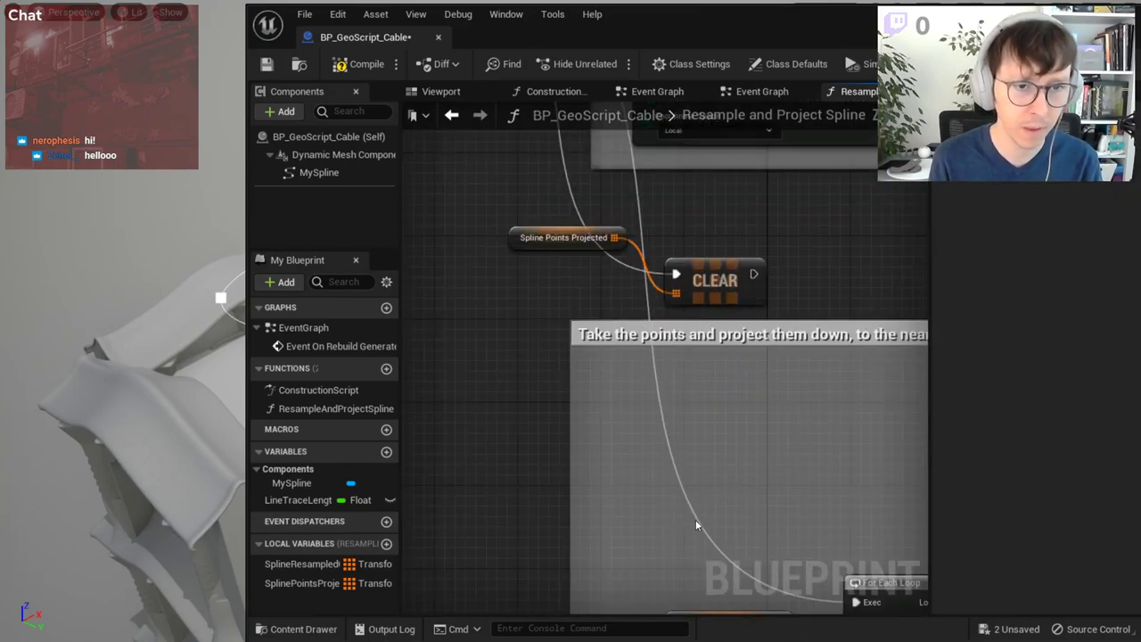
pyautogui.doubleClick(699, 519)
pyautogui.moveTo(698, 519); pyautogui.dragTo(711, 352, button='right')
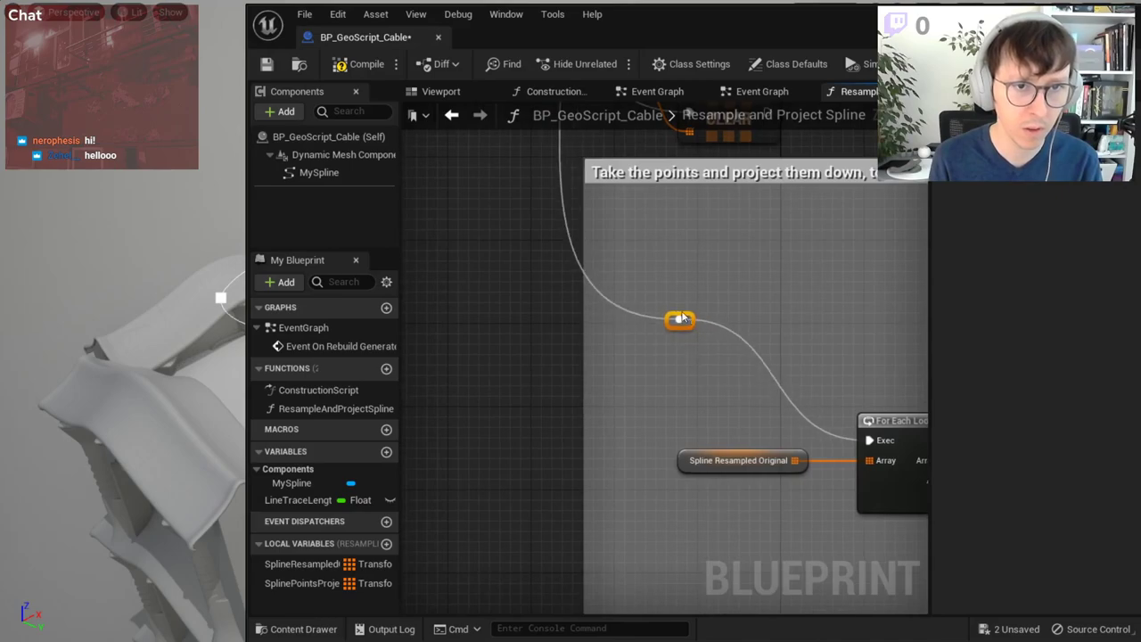
pyautogui.moveTo(622, 213); pyautogui.dragTo(646, 404, button='right')
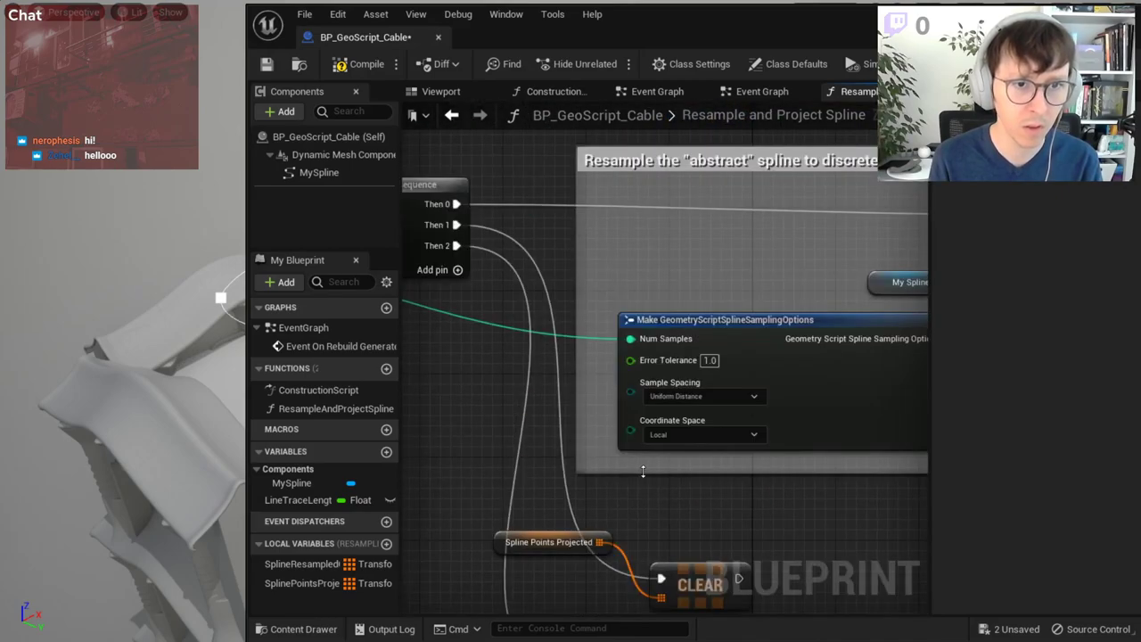
pyautogui.scroll(-1, 645, 404)
pyautogui.doubleClick(631, 265)
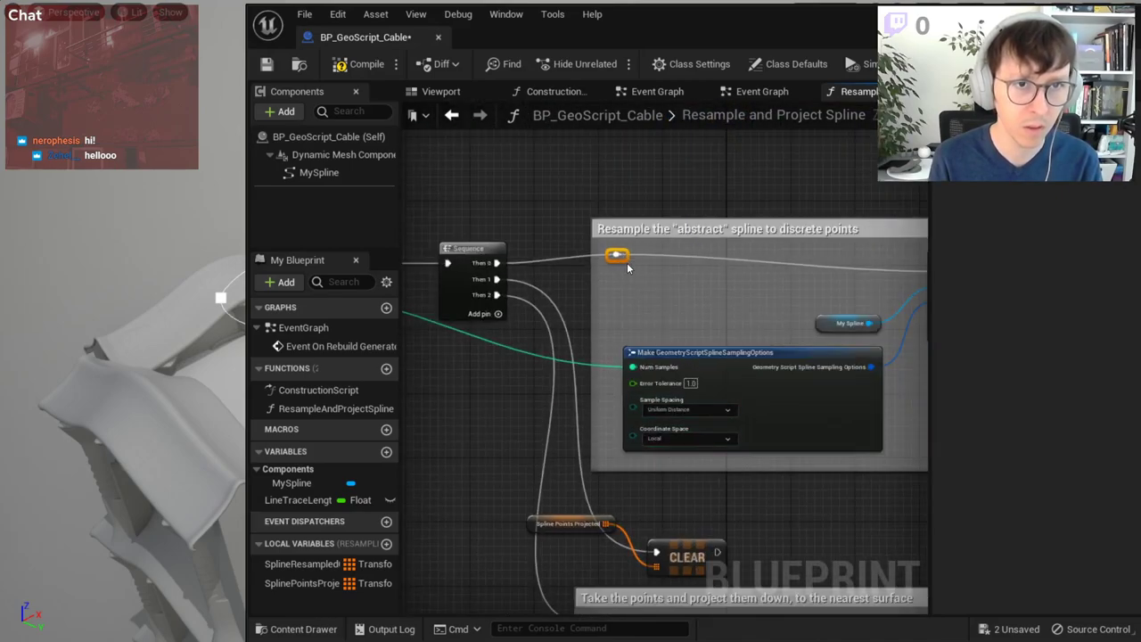
# - Shift the Spline Points Projected and CLEAR nodes to the right
pyautogui.moveTo(681, 507); pyautogui.dragTo(677, 371, button='right')
pyautogui.moveTo(499, 366)
pyautogui.mouseDown()
pyautogui.moveTo(739, 438)
pyautogui.moveTo(752, 419)
pyautogui.mouseUp()
pyautogui.click(638, 416)
pyautogui.scroll(-4, 638, 416)
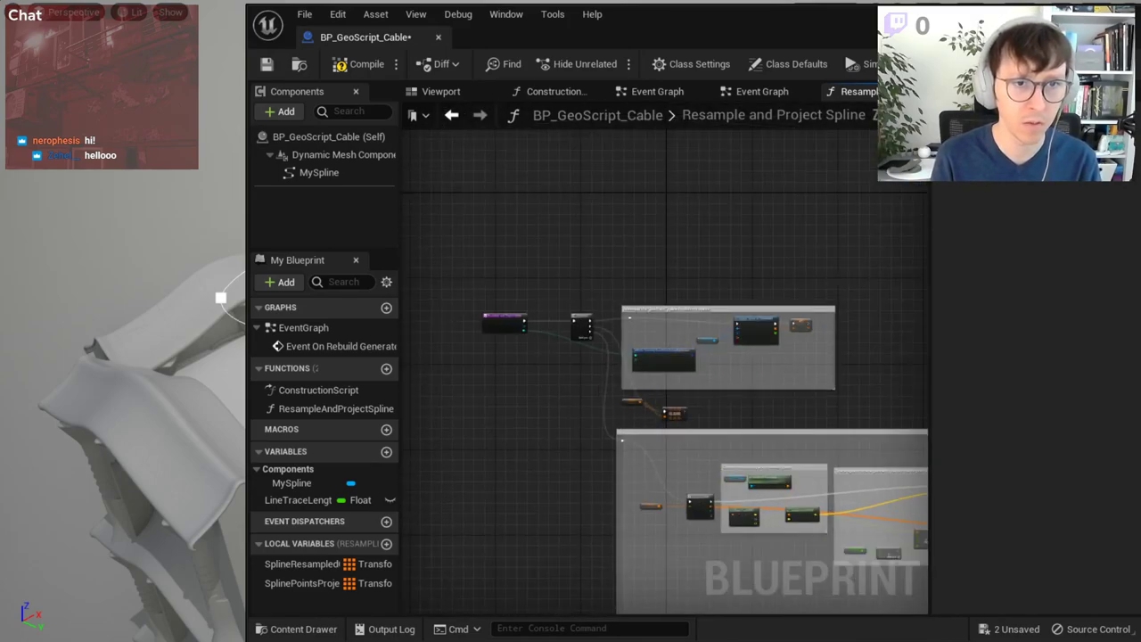
pyautogui.scroll(1, 541, 322)
pyautogui.scroll(2, 552, 244)
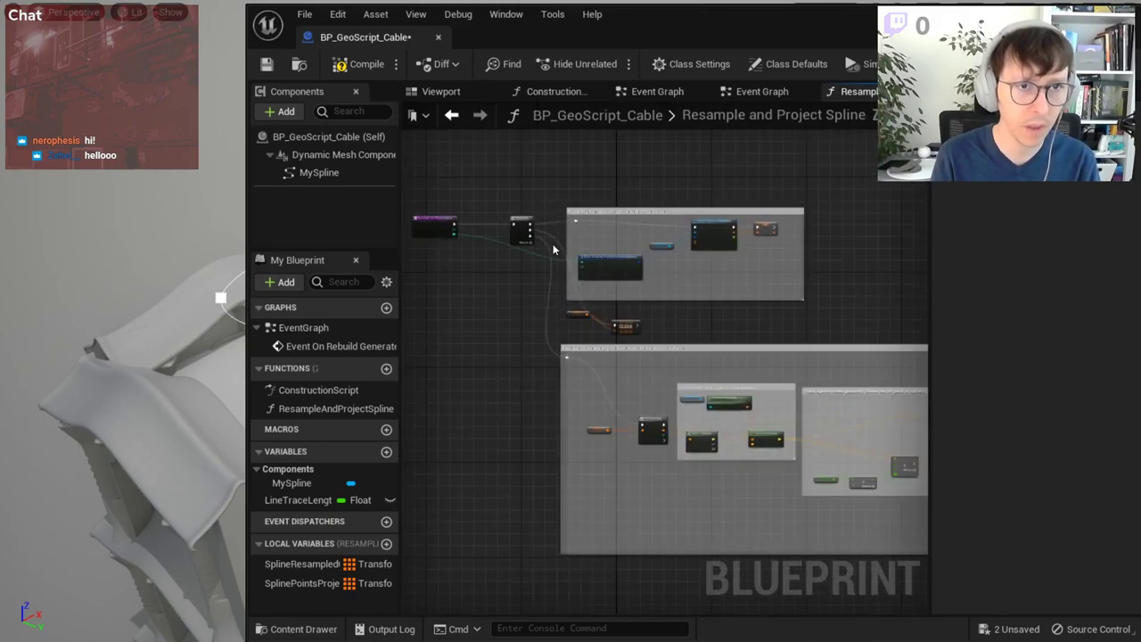
pyautogui.scroll(2, 511, 239)
pyautogui.scroll(-2, 515, 353)
# - Pan and zoom around the graph to review the comment boxes and Sequence node
pyautogui.moveTo(514, 354); pyautogui.dragTo(649, 230, button='right')
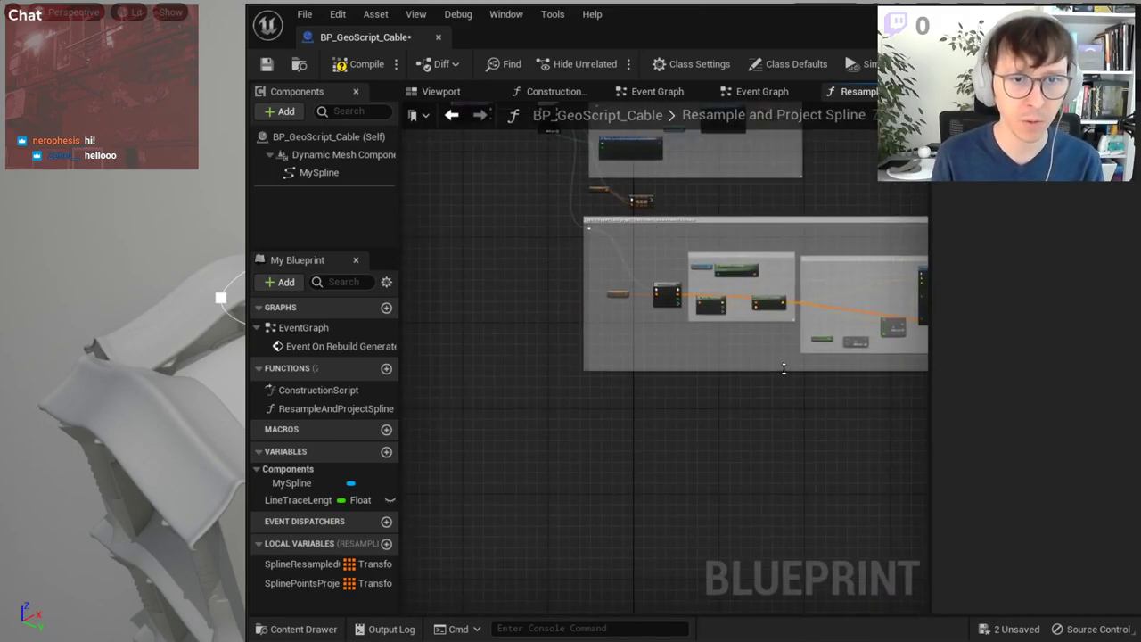
pyautogui.moveTo(782, 372); pyautogui.dragTo(627, 407, button='right')
pyautogui.moveTo(601, 318); pyautogui.dragTo(692, 365, button='right')
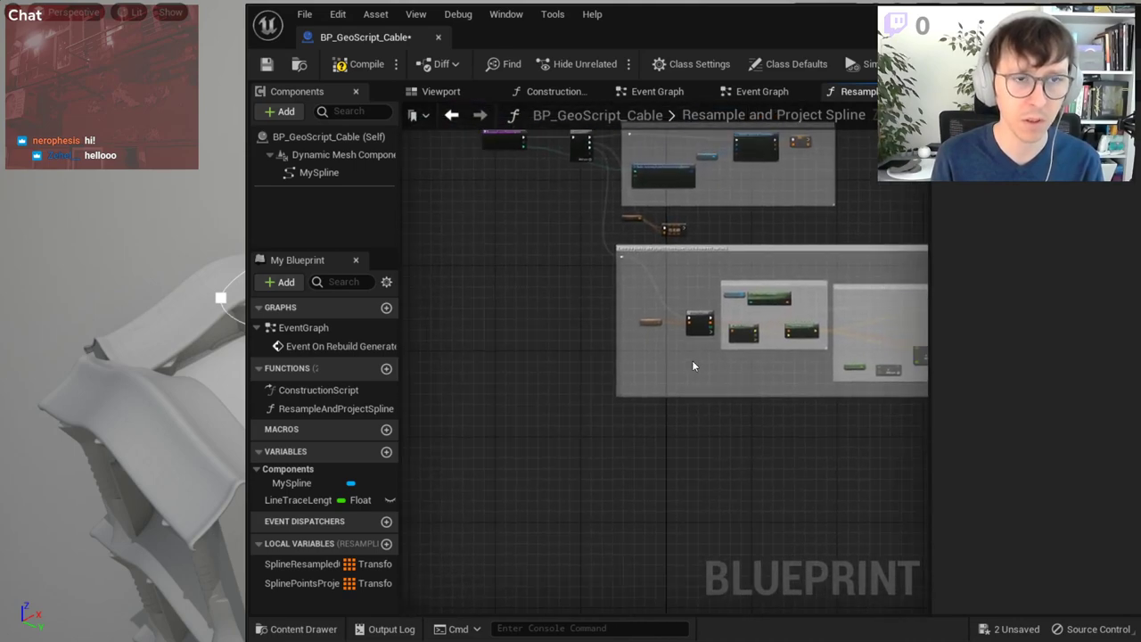
pyautogui.scroll(5, 433, 402)
pyautogui.scroll(-2, 564, 290)
pyautogui.scroll(-3, 559, 288)
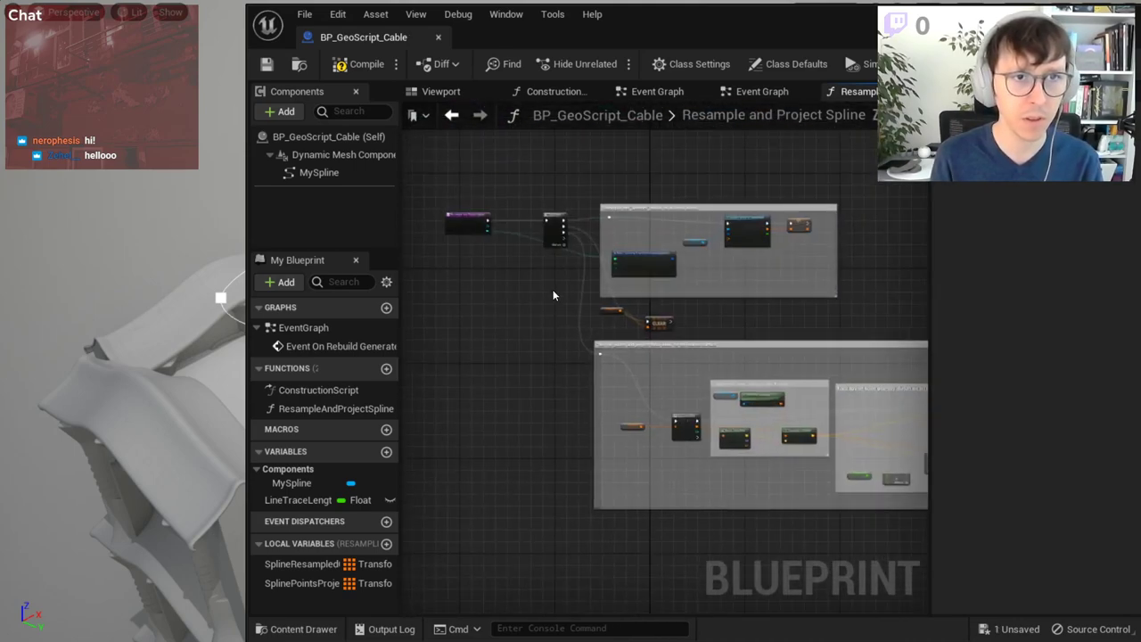
pyautogui.scroll(3, 473, 200)
pyautogui.moveTo(473, 201); pyautogui.dragTo(566, 278, button='right')
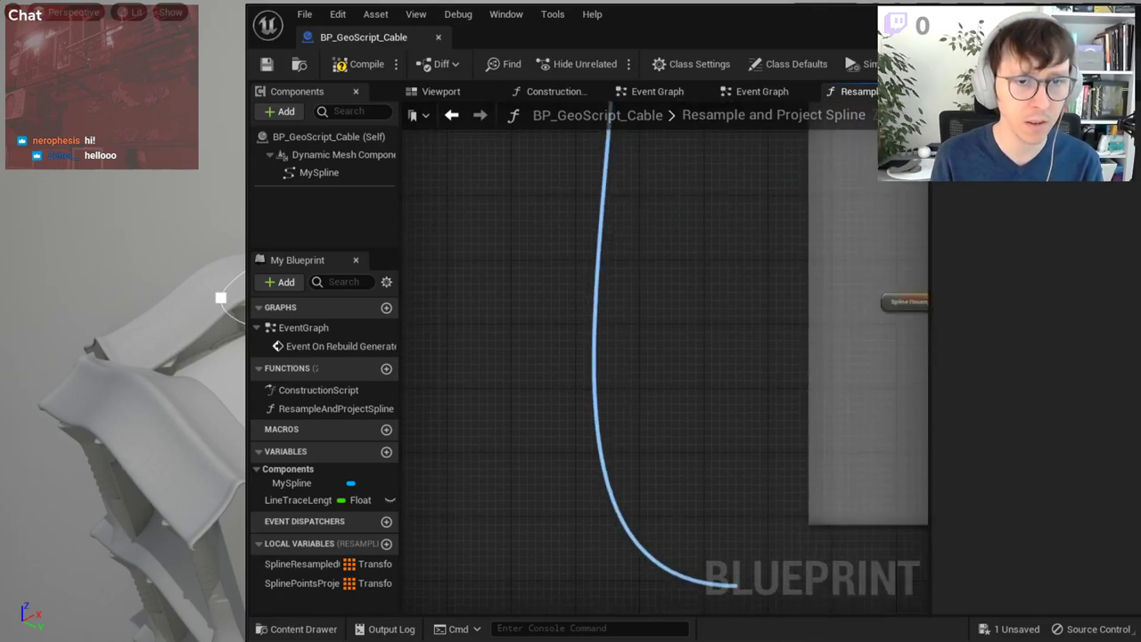
# - Create an Append Box node from the Target Mesh output
pyautogui.moveTo(514, 252); pyautogui.dragTo(825, 328)
pyautogui.write('a')
pyautogui.press('BackSpace')
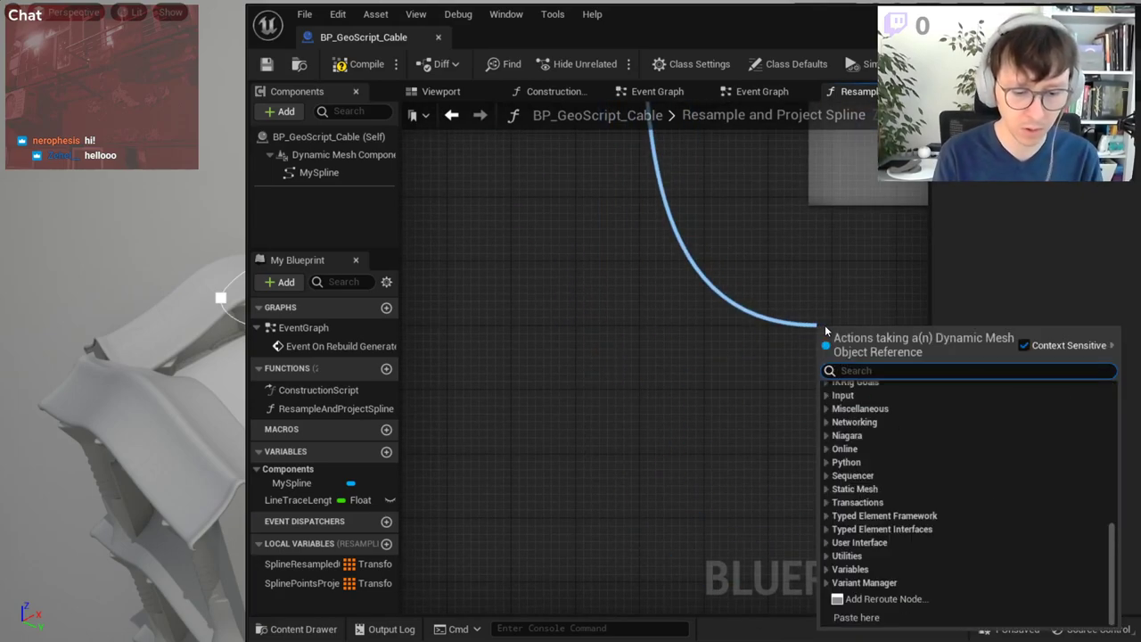
pyautogui.write('append')
pyautogui.press('Return')
pyautogui.moveTo(825, 324); pyautogui.dragTo(671, 430, button='right')
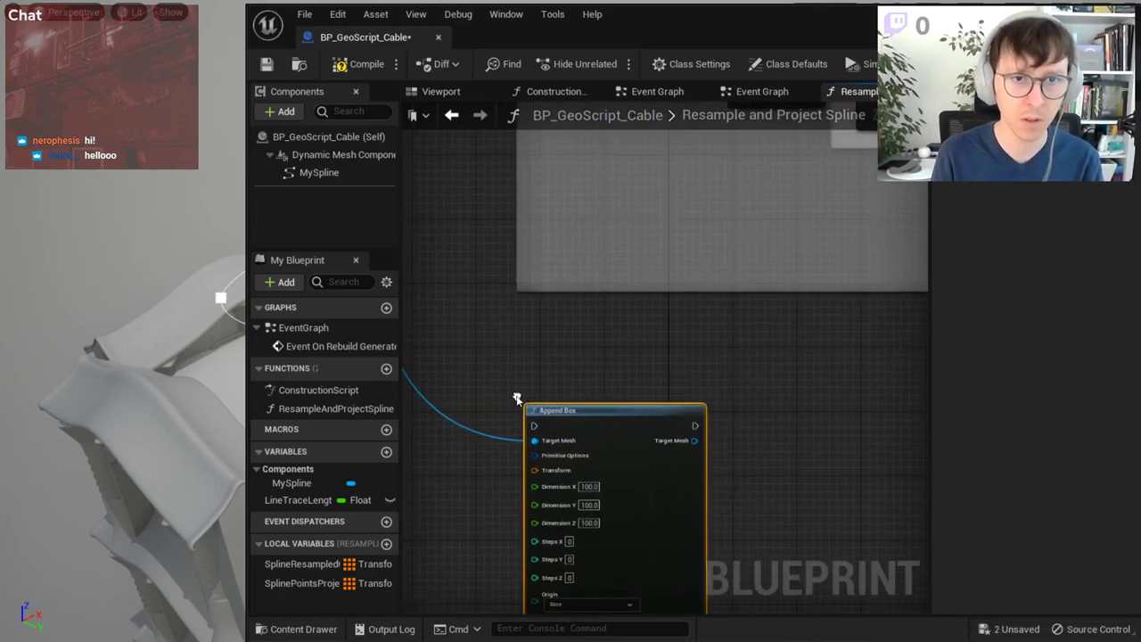
# - Add a For Each Loop over Spline Points Projected, driven by the Sequence's Then 3
pyautogui.moveTo(286, 592)
pyautogui.mouseDown()
pyautogui.moveTo(562, 519)
pyautogui.moveTo(671, 460)
pyautogui.mouseUp()
pyautogui.scroll(2, 570, 529)
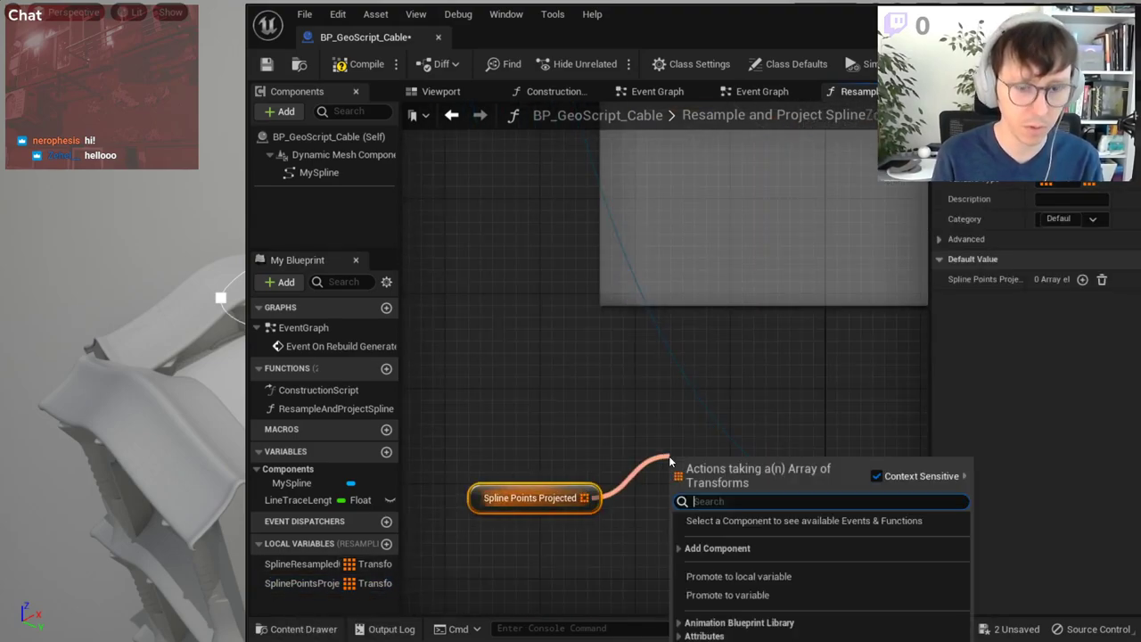
pyautogui.write('for eac')
pyautogui.press('Return')
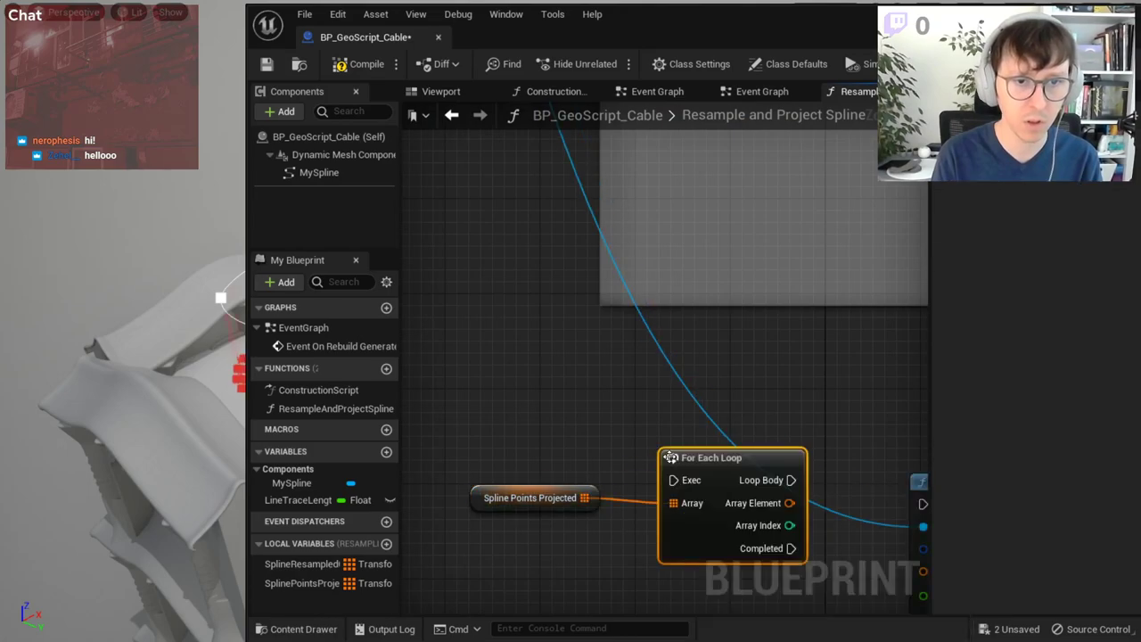
pyautogui.scroll(-2, 702, 442)
pyautogui.moveTo(607, 538); pyautogui.dragTo(577, 618, button='right')
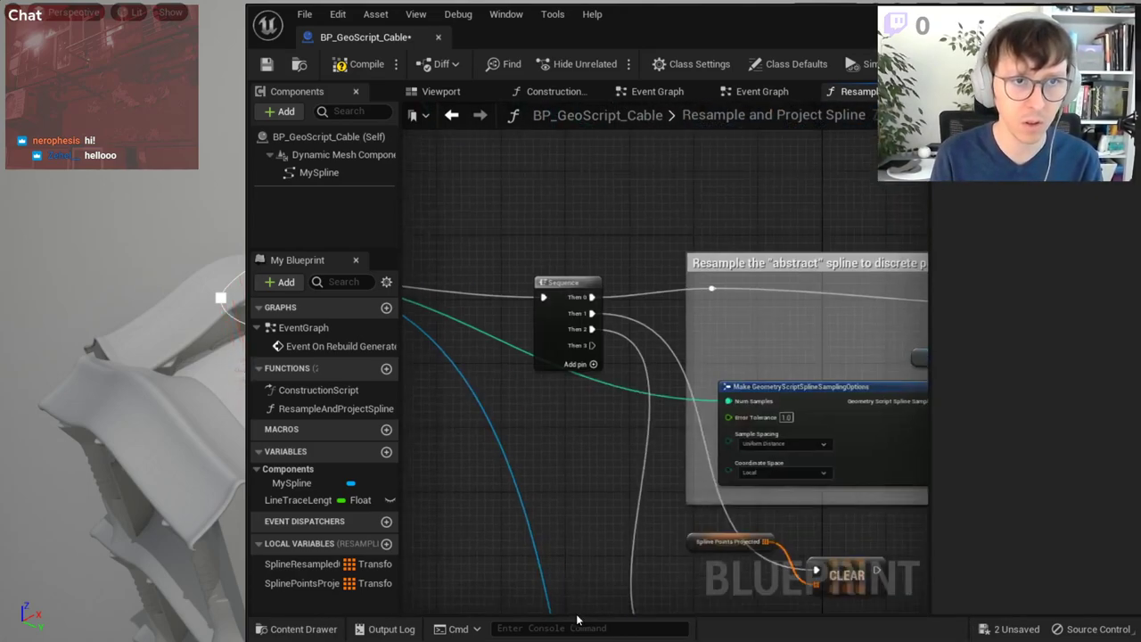
pyautogui.moveTo(591, 345); pyautogui.dragTo(722, 366)
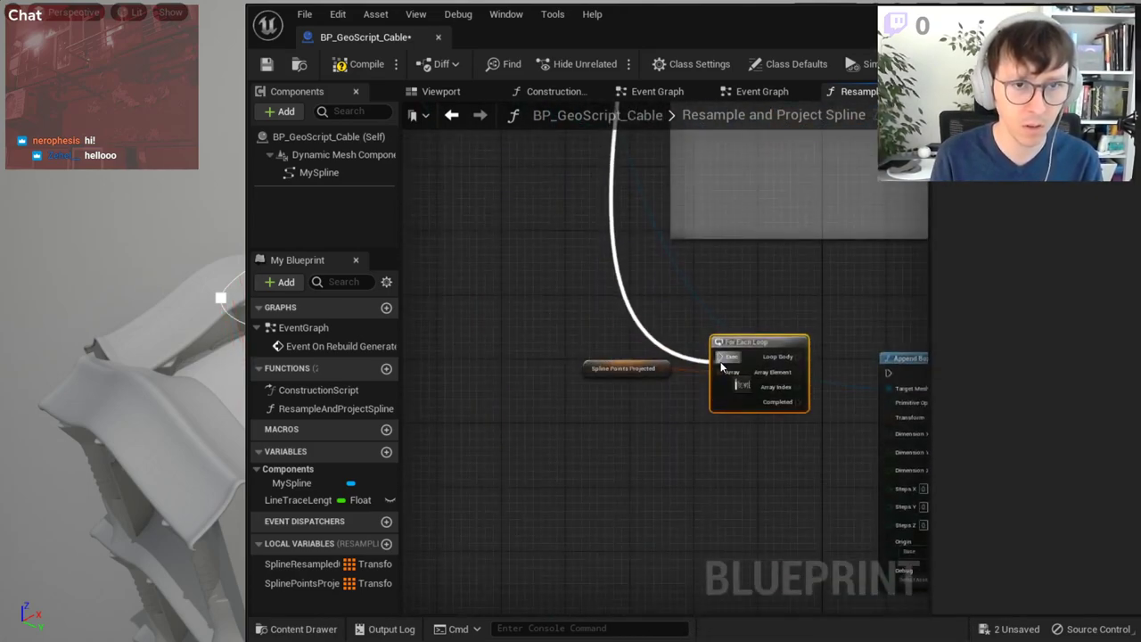
# - Place Append Box beside the loop and set its box dimensions to 30
pyautogui.scroll(2, 609, 407)
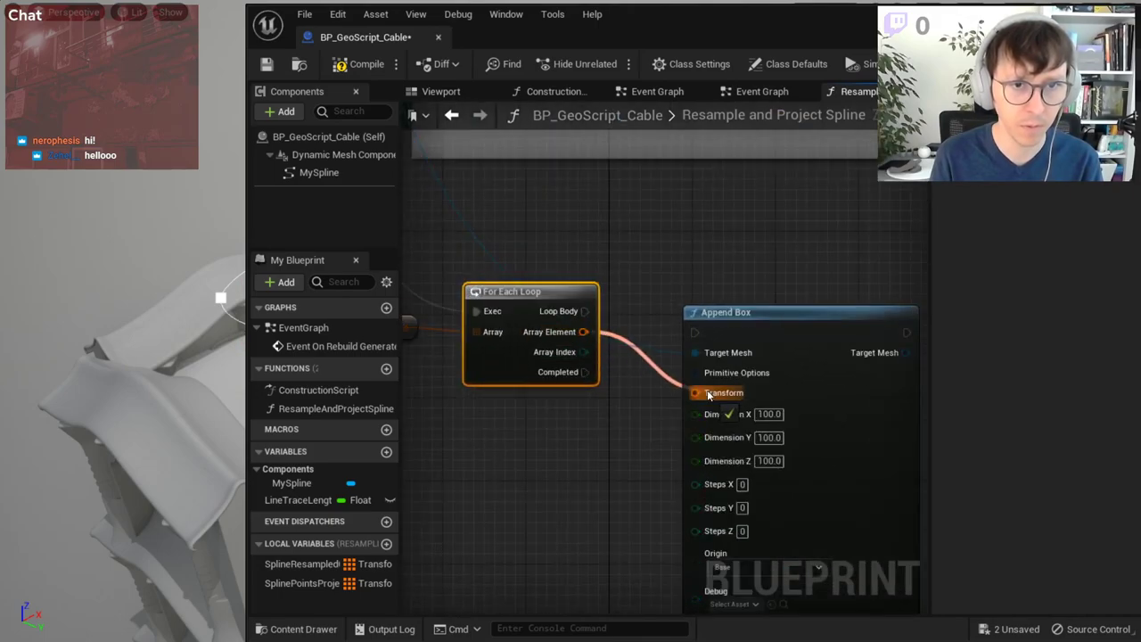
pyautogui.moveTo(758, 331)
pyautogui.mouseDown()
pyautogui.moveTo(757, 288)
pyautogui.moveTo(697, 290)
pyautogui.mouseUp()
pyautogui.click(769, 372)
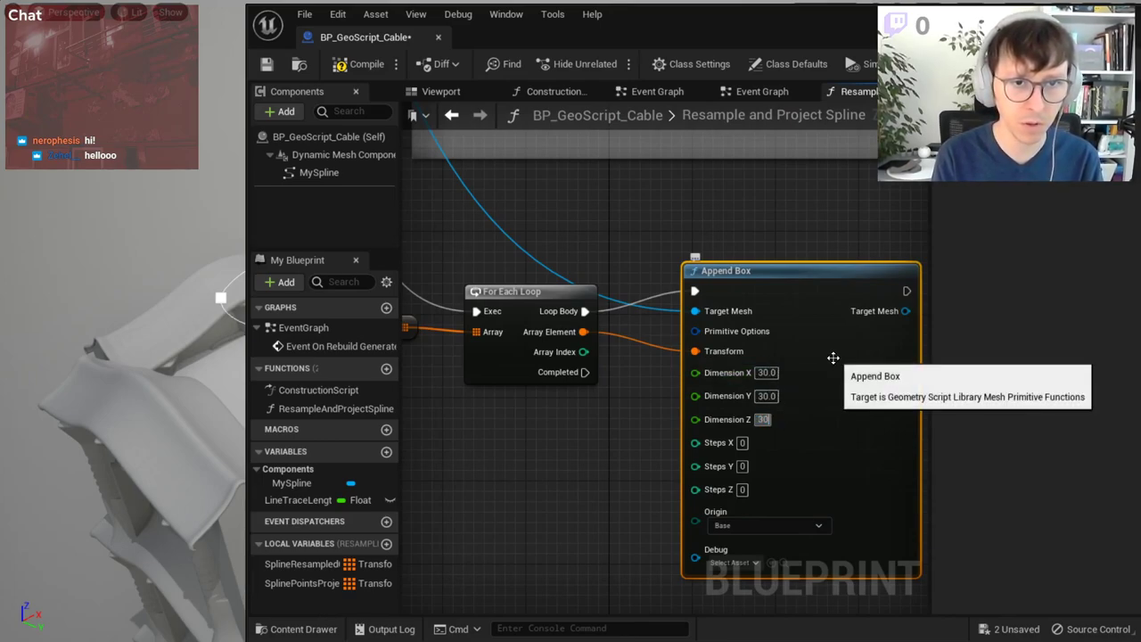
pyautogui.moveTo(785, 418); pyautogui.dragTo(814, 413, button='right')
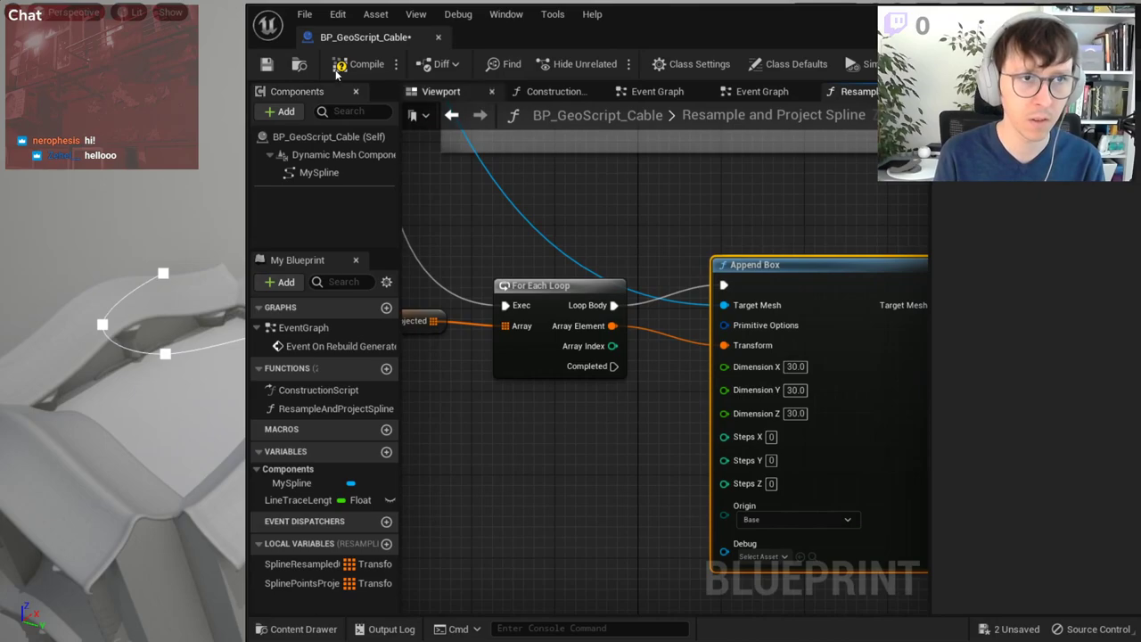
# - Narrow the editor, compile, and view the boxes appearing along the spline
pyautogui.moveTo(248, 55); pyautogui.dragTo(482, 59)
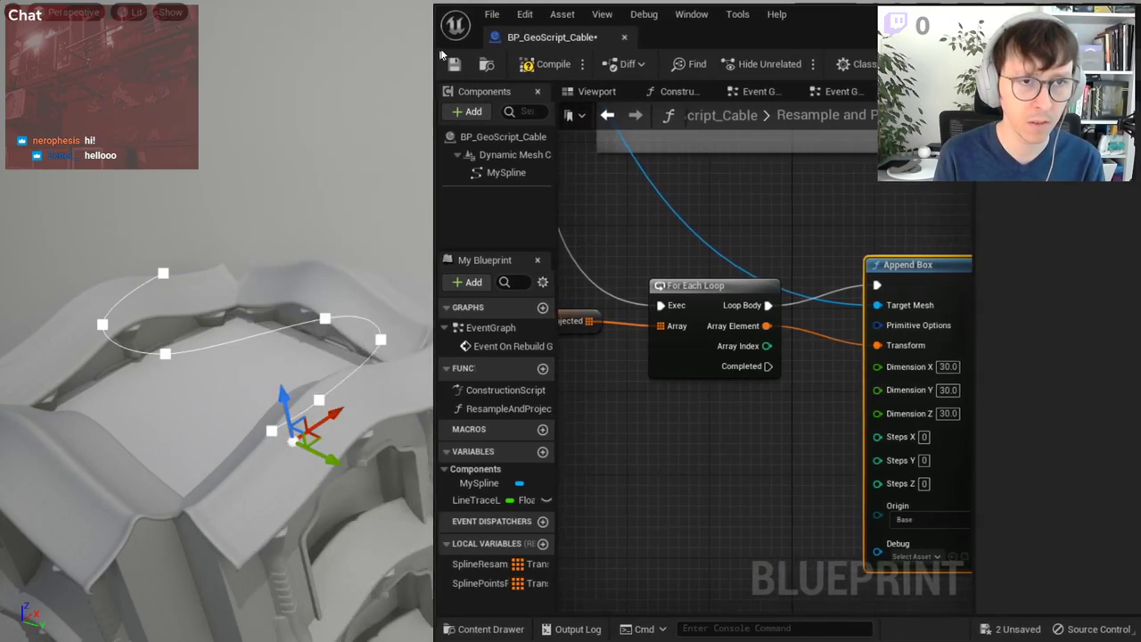
pyautogui.click(591, 67)
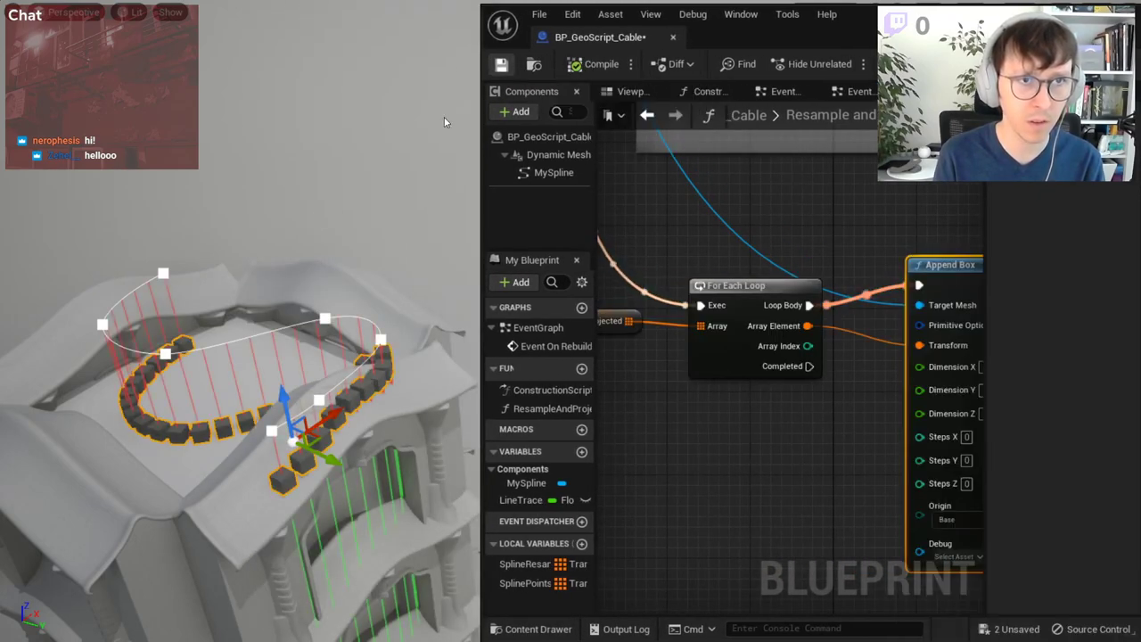
pyautogui.moveTo(445, 123); pyautogui.dragTo(419, 142, button='right')
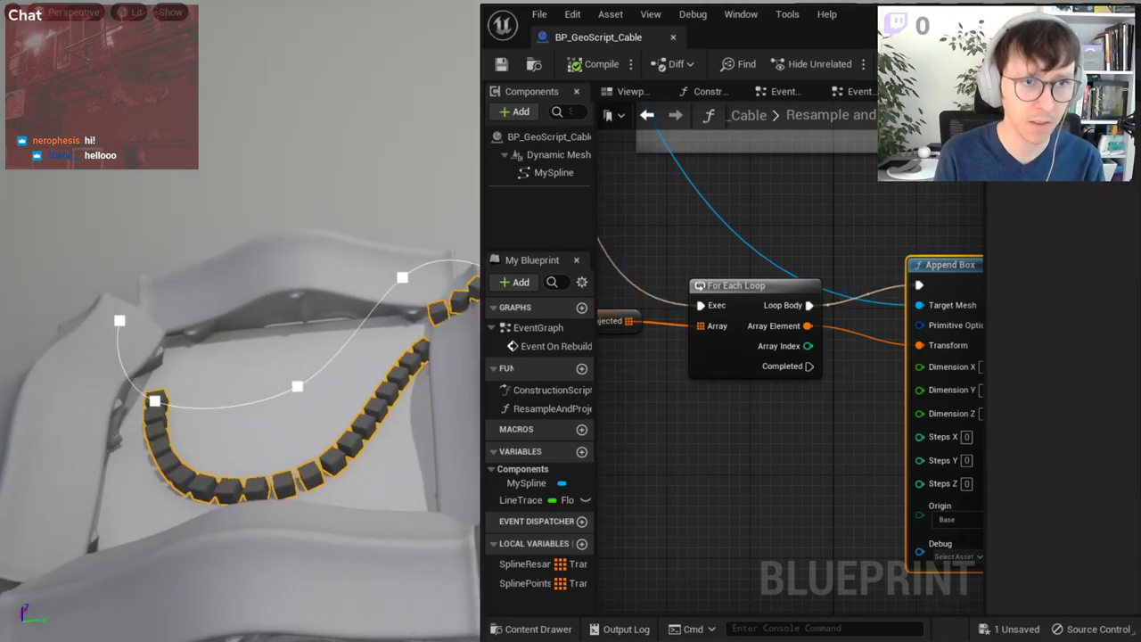
# - Compare by looping over Spline Resampled Original, then restore Spline Points Projected and recompile
pyautogui.moveTo(525, 564)
pyautogui.mouseDown()
pyautogui.moveTo(625, 434)
pyautogui.moveTo(623, 387)
pyautogui.mouseUp()
pyautogui.click(721, 415)
pyautogui.moveTo(721, 415); pyautogui.dragTo(832, 484, button='right')
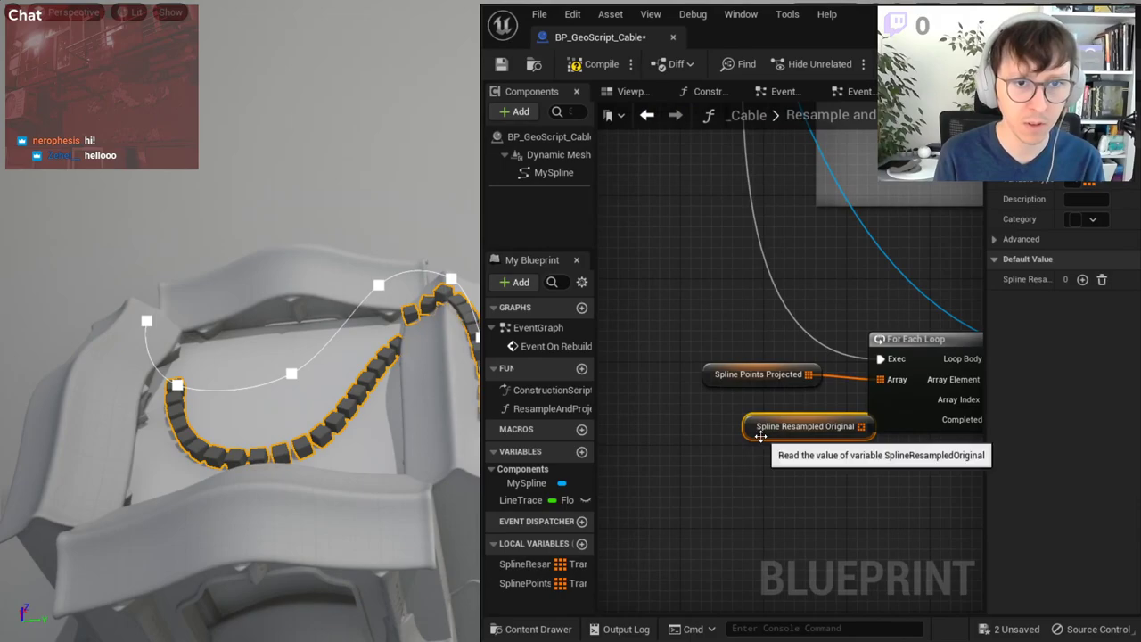
pyautogui.moveTo(761, 435); pyautogui.dragTo(723, 432)
pyautogui.moveTo(818, 419); pyautogui.dragTo(881, 386)
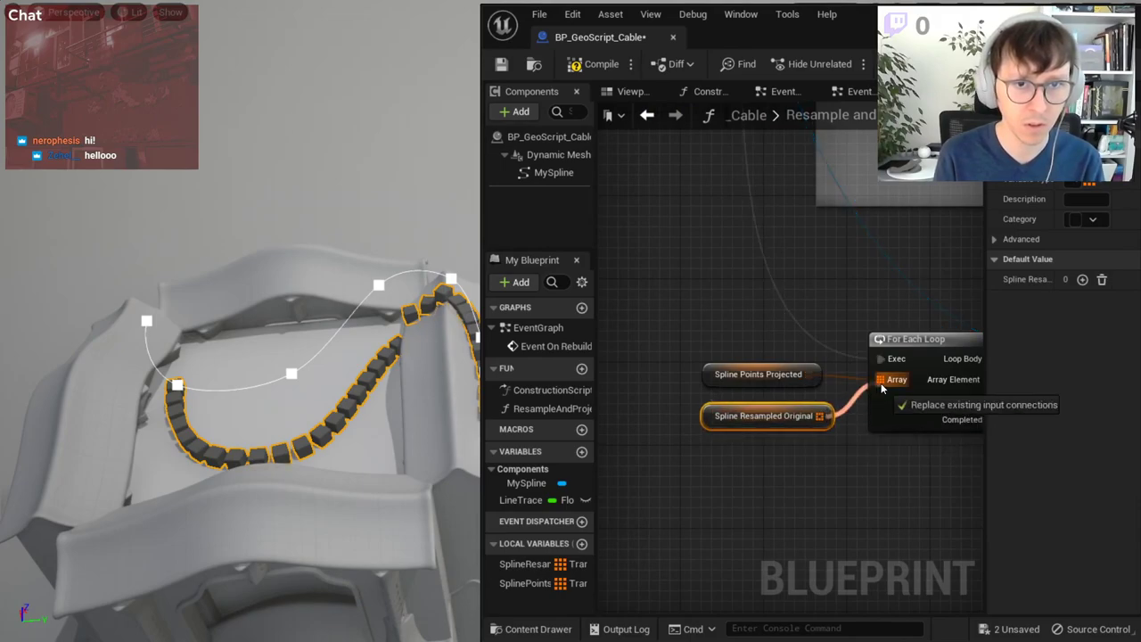
pyautogui.click(598, 70)
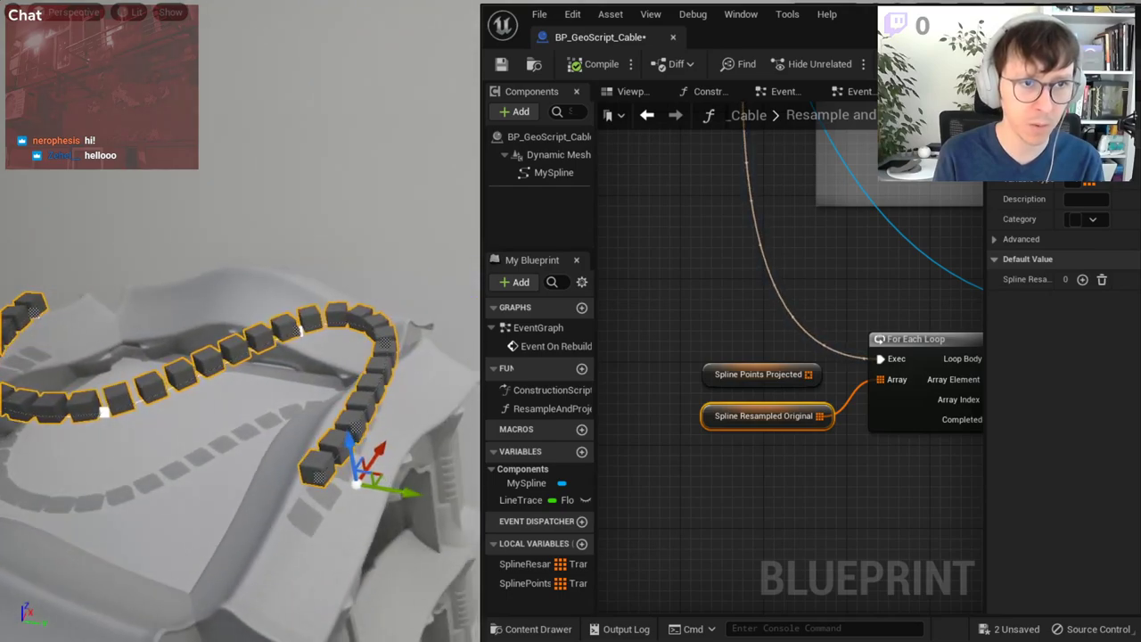
pyautogui.moveTo(808, 374); pyautogui.dragTo(871, 381)
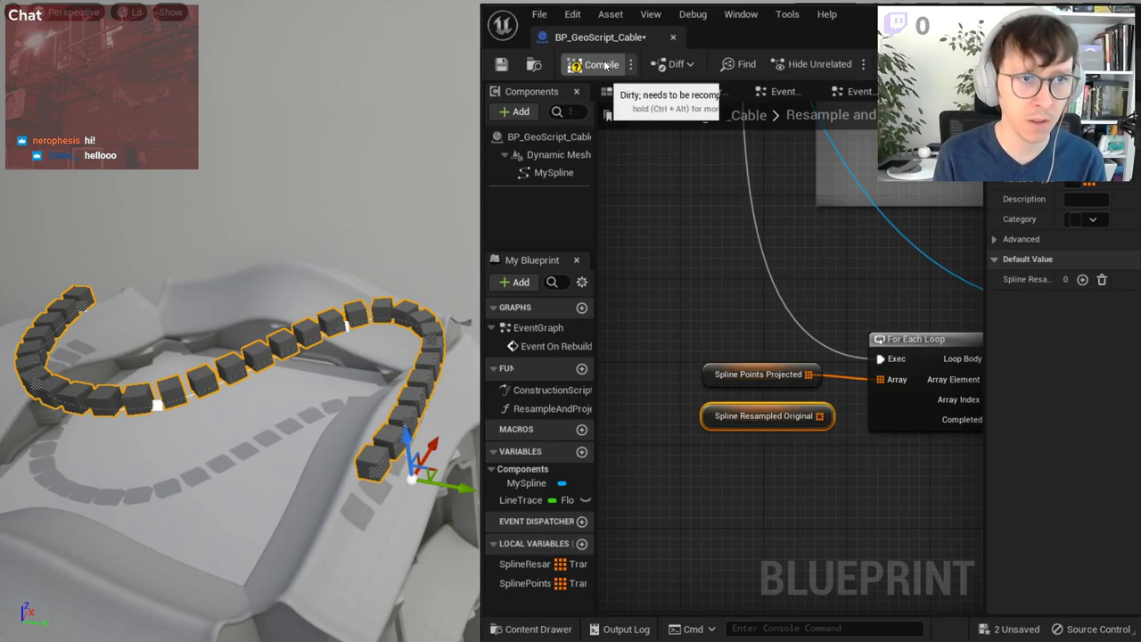
pyautogui.click(606, 65)
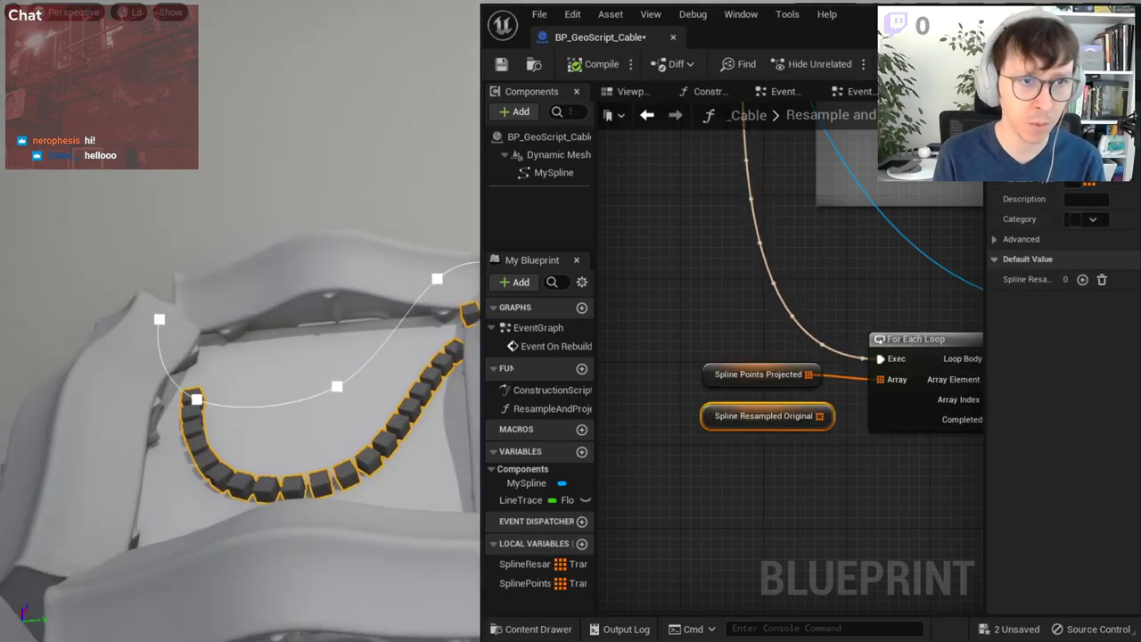
# - Frame the box cable with F, orbit around the building, and lower the Blueprint window
pyautogui.moveTo(298, 253)
pyautogui.keyDown('alt'); pyautogui.mouseDown()
pyautogui.moveTo(398, 370)
pyautogui.moveTo(191, 408)
pyautogui.mouseUp(); pyautogui.keyUp('alt')
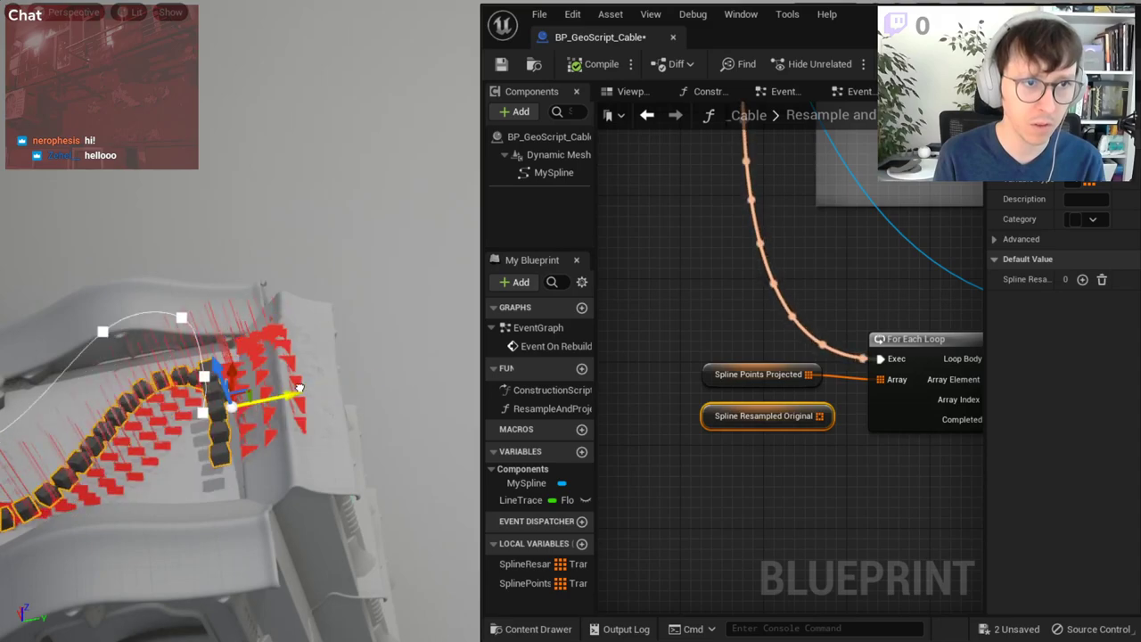
pyautogui.press('f')
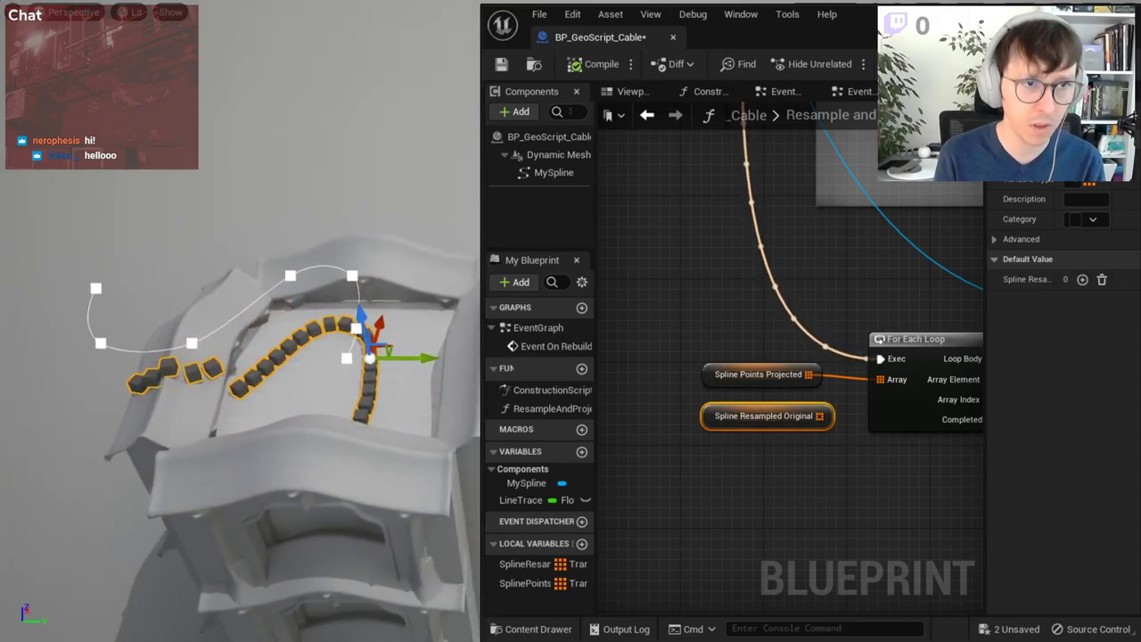
pyautogui.keyDown('alt'); pyautogui.moveTo(331, 402); pyautogui.dragTo(326, 337); pyautogui.keyUp('alt')
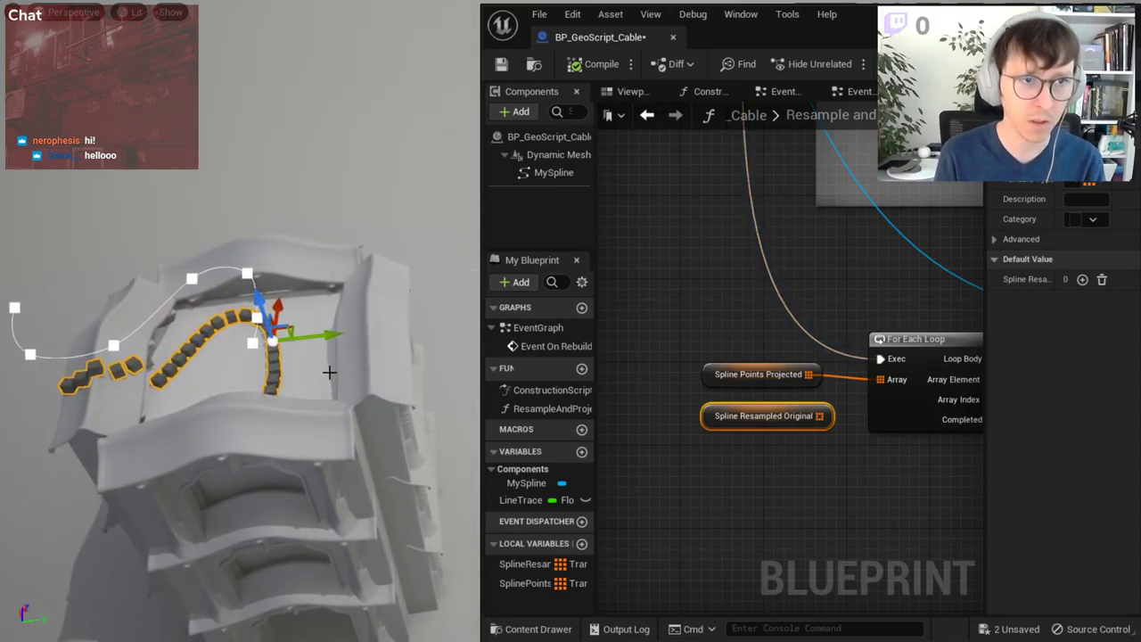
pyautogui.moveTo(856, 14)
pyautogui.mouseDown()
pyautogui.moveTo(838, 124)
pyautogui.moveTo(853, 403)
pyautogui.mouseUp()
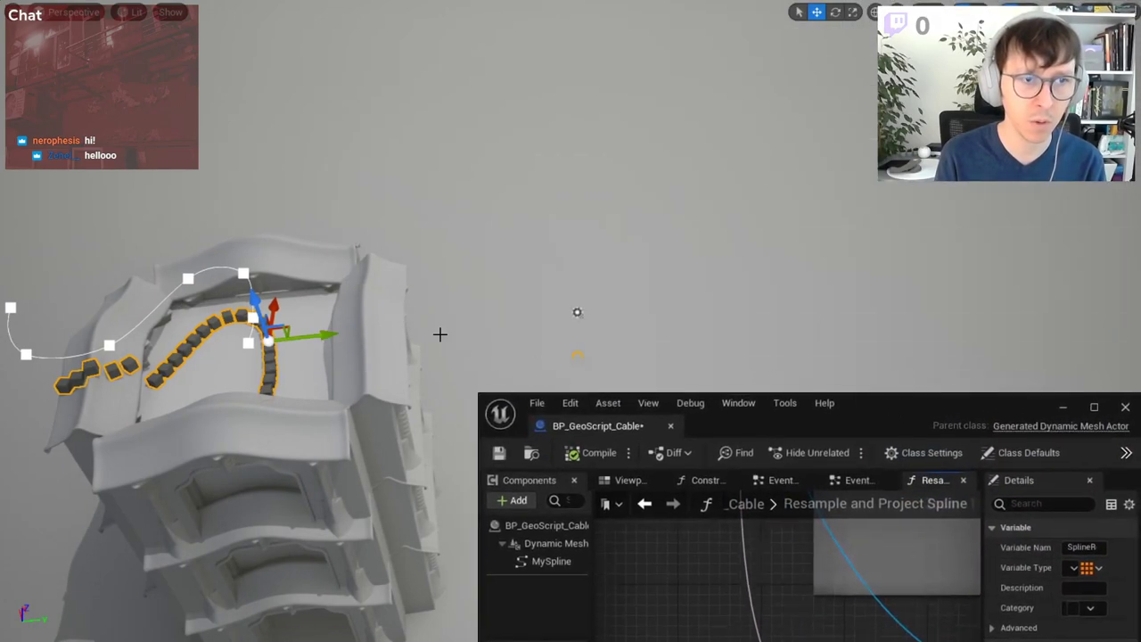
# - Drag the spline end point sideways along Y and view the re-projected cable from above
pyautogui.moveTo(300, 330); pyautogui.dragTo(441, 329)
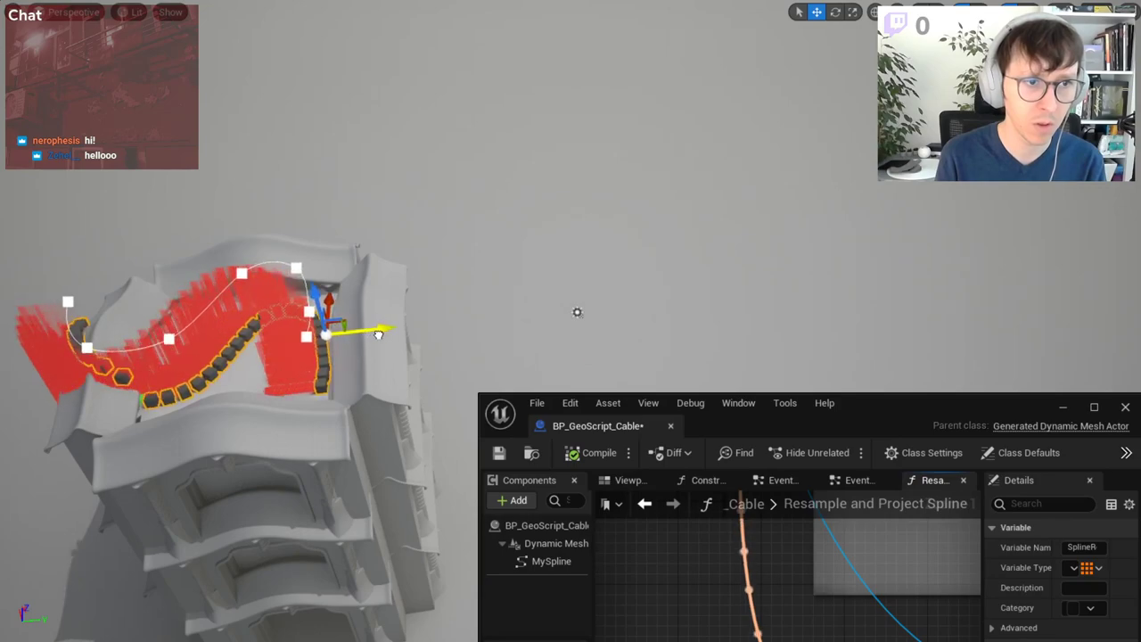
pyautogui.moveTo(440, 329); pyautogui.dragTo(375, 303, button='right')
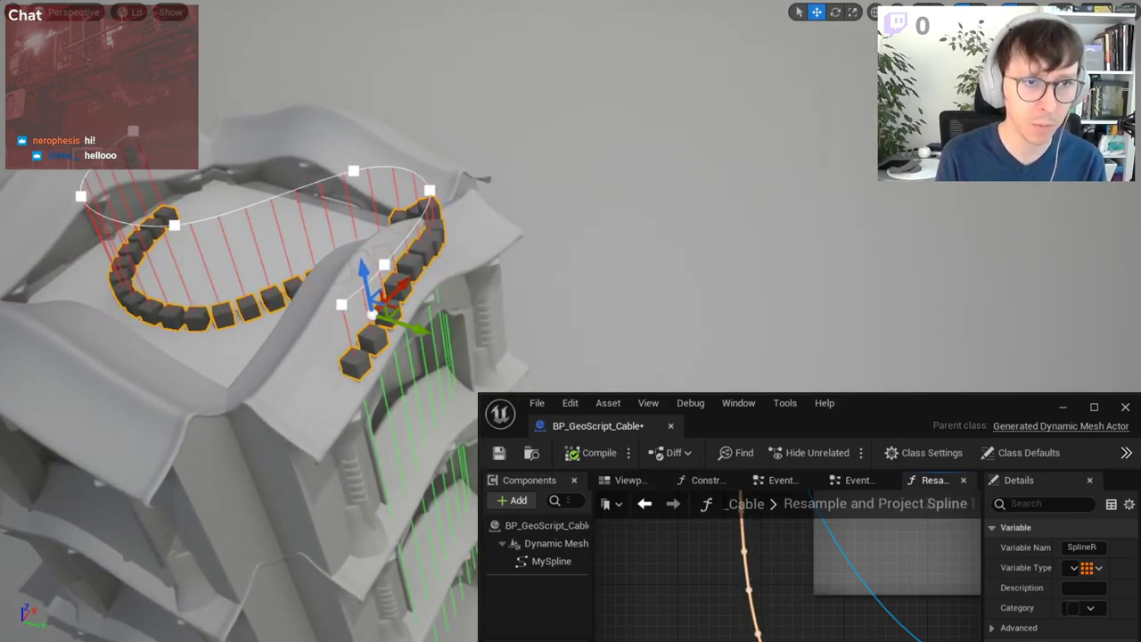
pyautogui.scroll(-5, 785, 571)
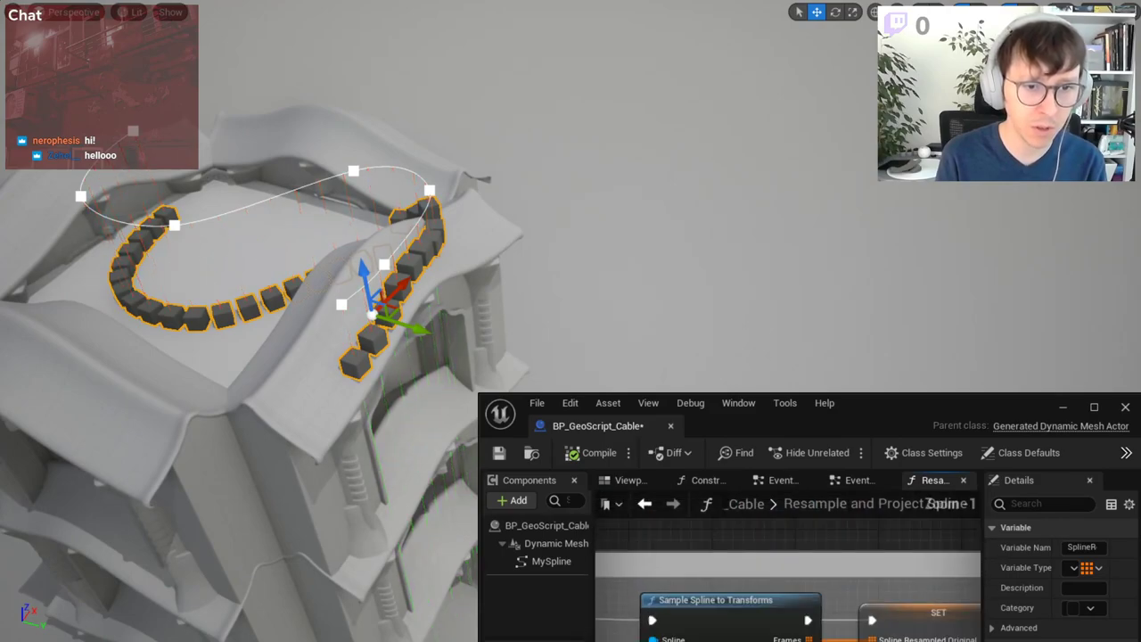
pyautogui.scroll(1, 596, 604)
# - Inspect the Line Trace By Channel node and move the Blueprint editor to the upper right
pyautogui.moveTo(802, 570); pyautogui.dragTo(596, 604, button='right')
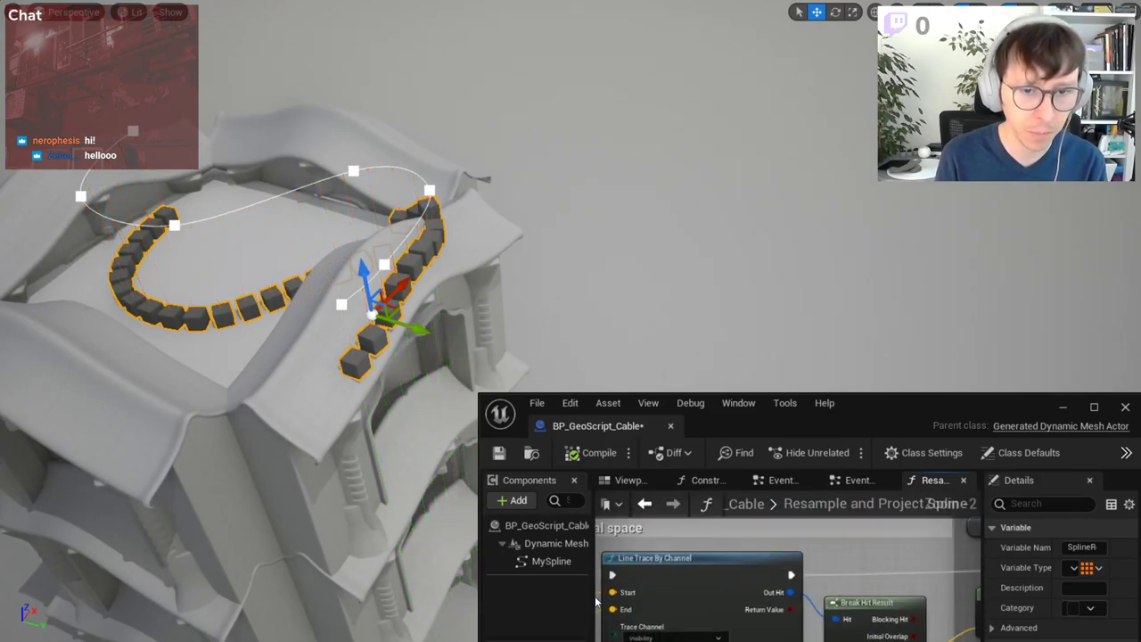
pyautogui.scroll(1, 596, 604)
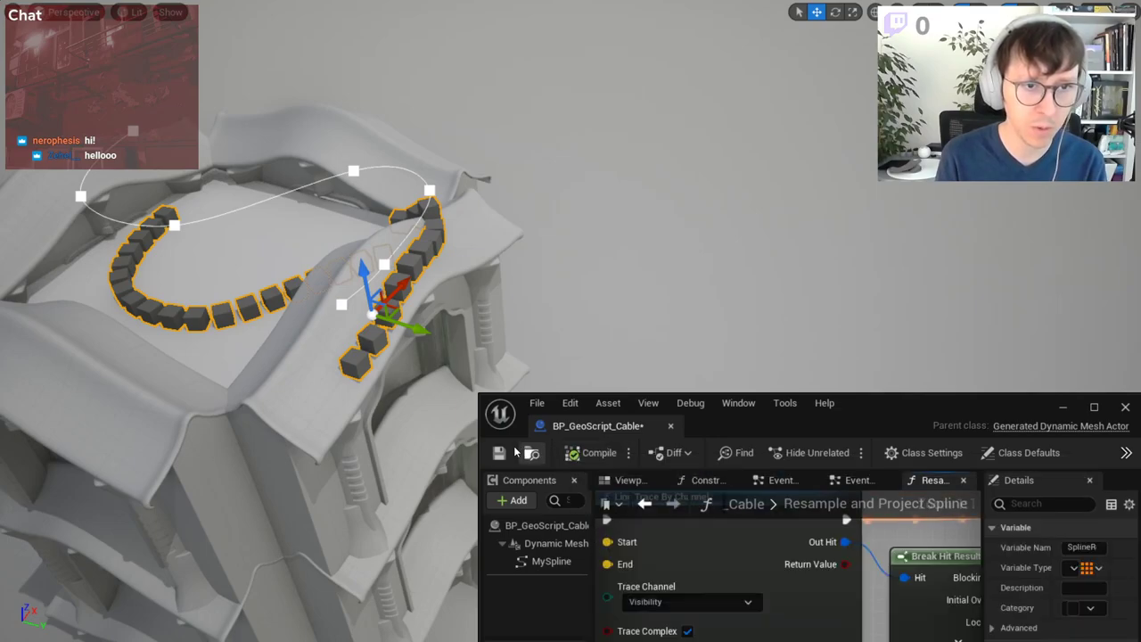
pyautogui.moveTo(850, 404); pyautogui.dragTo(906, 53)
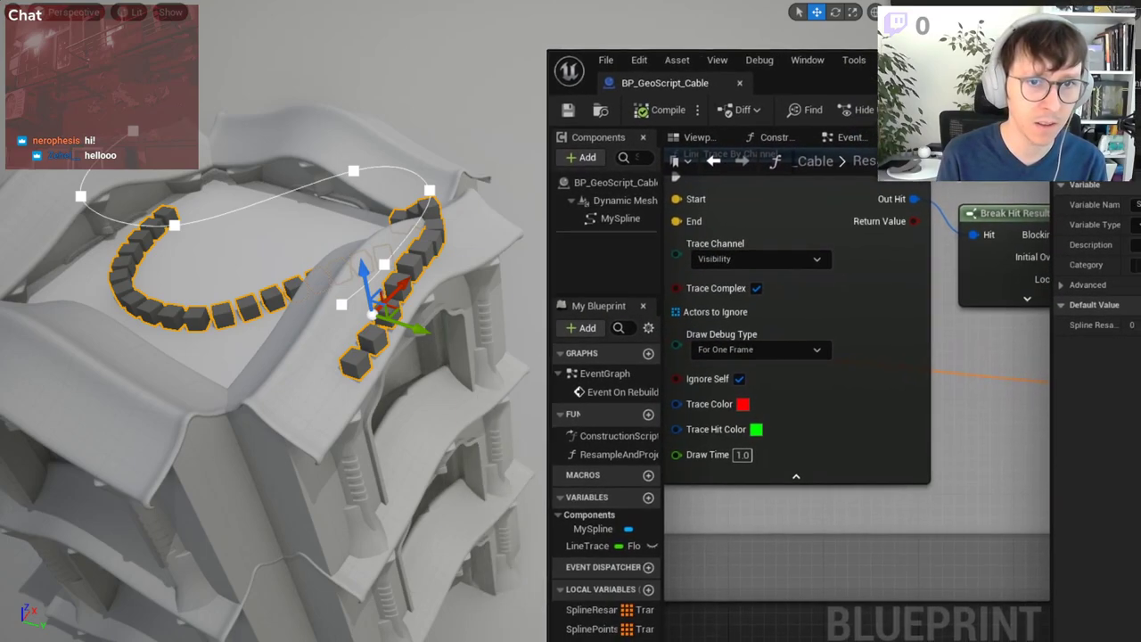
pyautogui.scroll(-5, 846, 510)
pyautogui.scroll(2, 811, 463)
pyautogui.scroll(2, 803, 392)
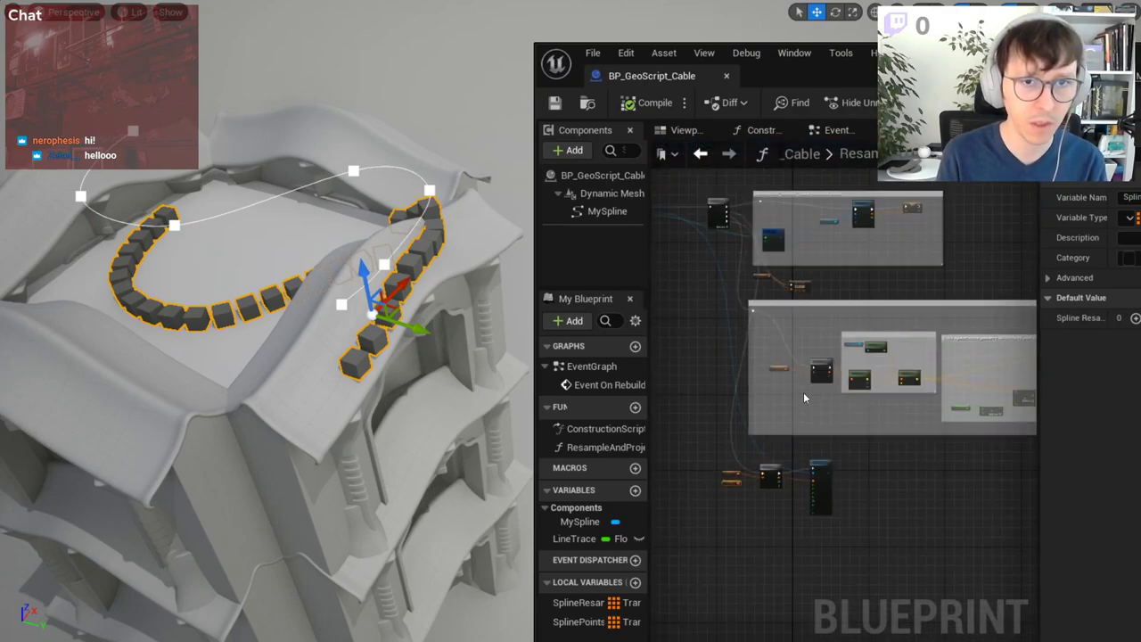
pyautogui.scroll(1, 803, 391)
pyautogui.scroll(2, 811, 485)
pyautogui.scroll(1, 811, 486)
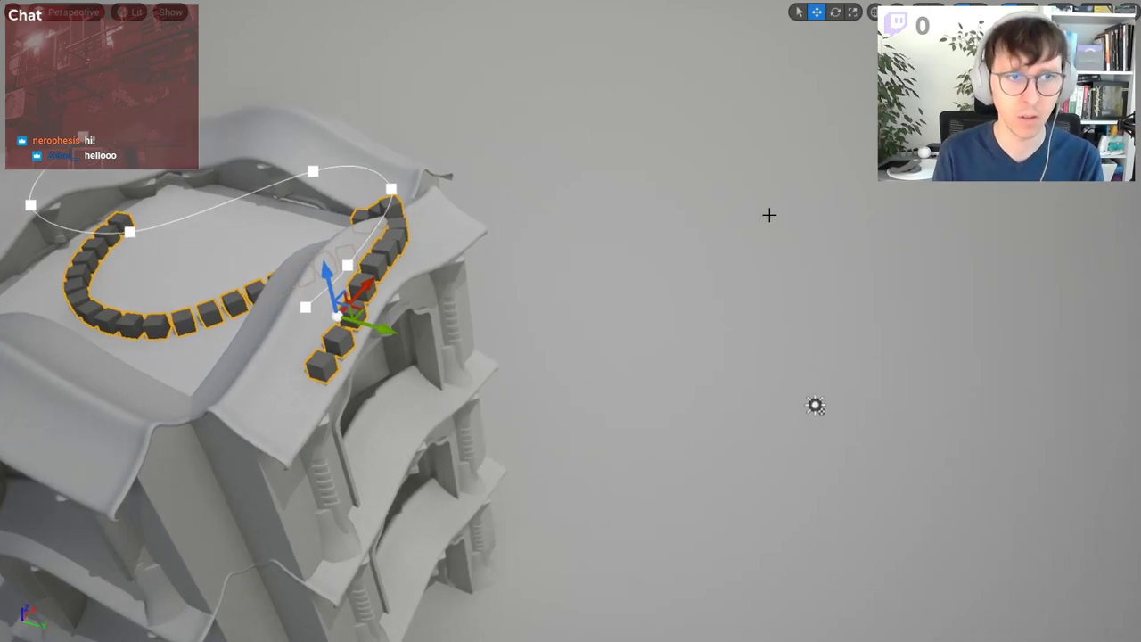
# - Frame the spline and slide it along X and Y so the cubes drape over the roof
pyautogui.press('f')
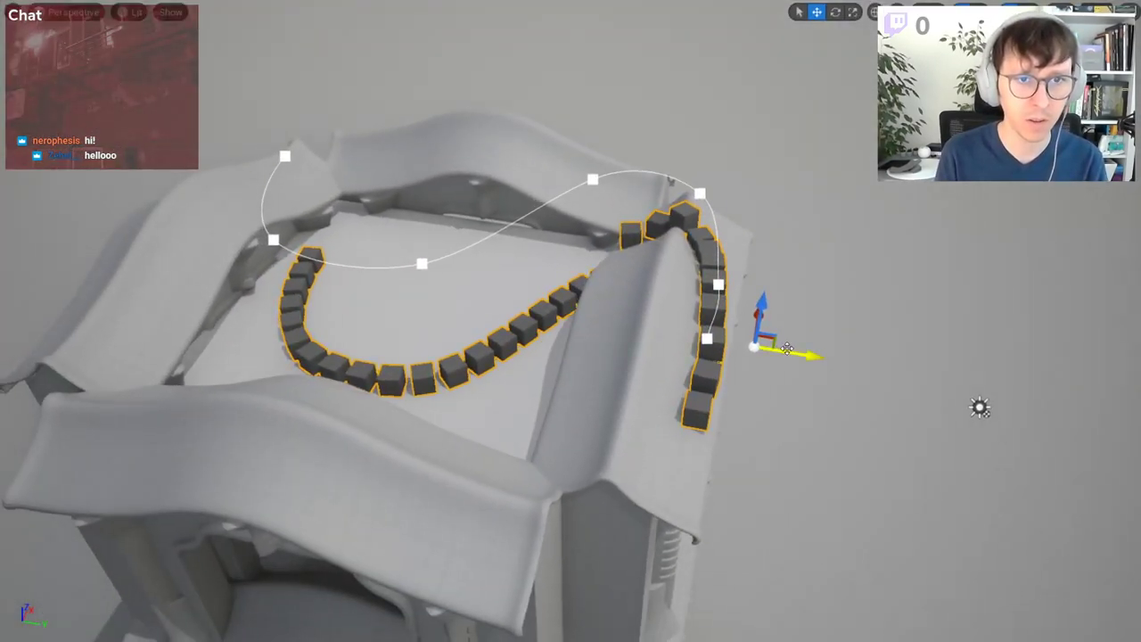
pyautogui.moveTo(787, 348)
pyautogui.mouseDown()
pyautogui.moveTo(926, 390)
pyautogui.moveTo(721, 339)
pyautogui.moveTo(396, 329)
pyautogui.moveTo(736, 369)
pyautogui.mouseUp()
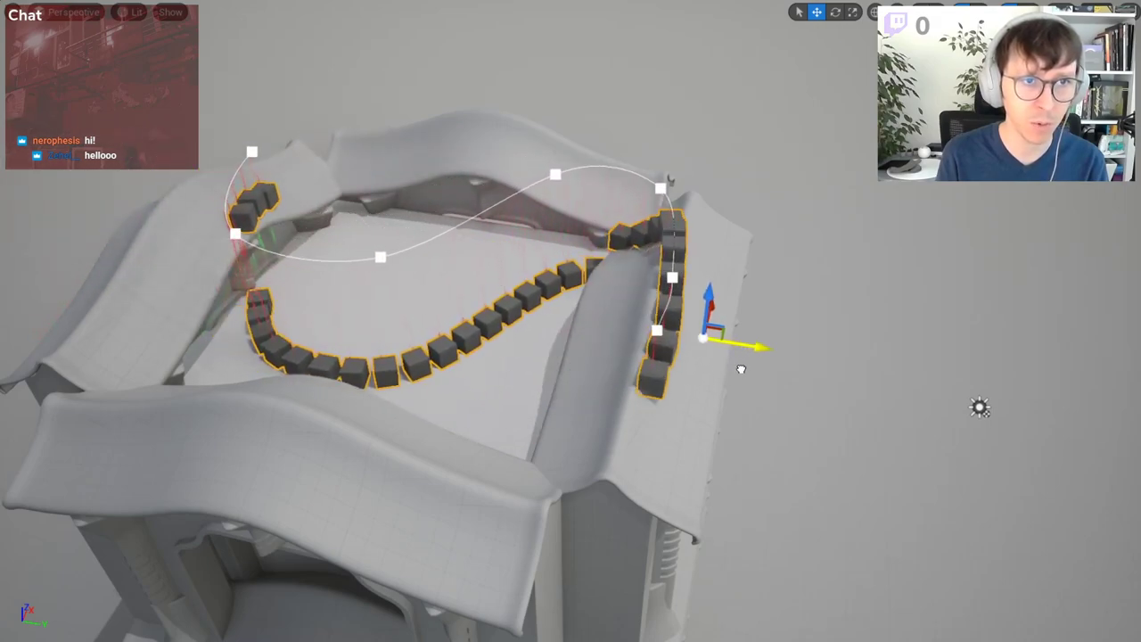
pyautogui.moveTo(741, 370)
pyautogui.mouseDown(button='right')
pyautogui.moveTo(695, 393)
pyautogui.moveTo(624, 384)
pyautogui.moveTo(571, 357)
pyautogui.moveTo(644, 360)
pyautogui.mouseUp(button='right')
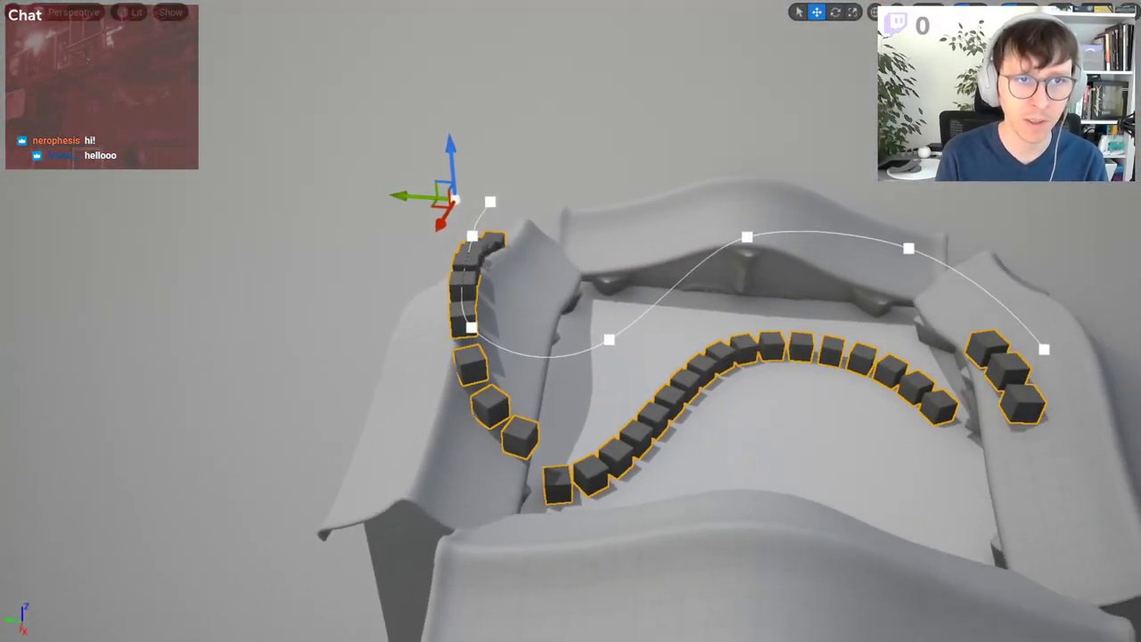
pyautogui.moveTo(643, 361); pyautogui.dragTo(291, 146, button='middle')
pyautogui.moveTo(273, 118)
pyautogui.mouseDown()
pyautogui.moveTo(510, 159)
pyautogui.moveTo(280, 178)
pyautogui.moveTo(333, 180)
pyautogui.moveTo(262, 173)
pyautogui.moveTo(310, 179)
pyautogui.mouseUp()
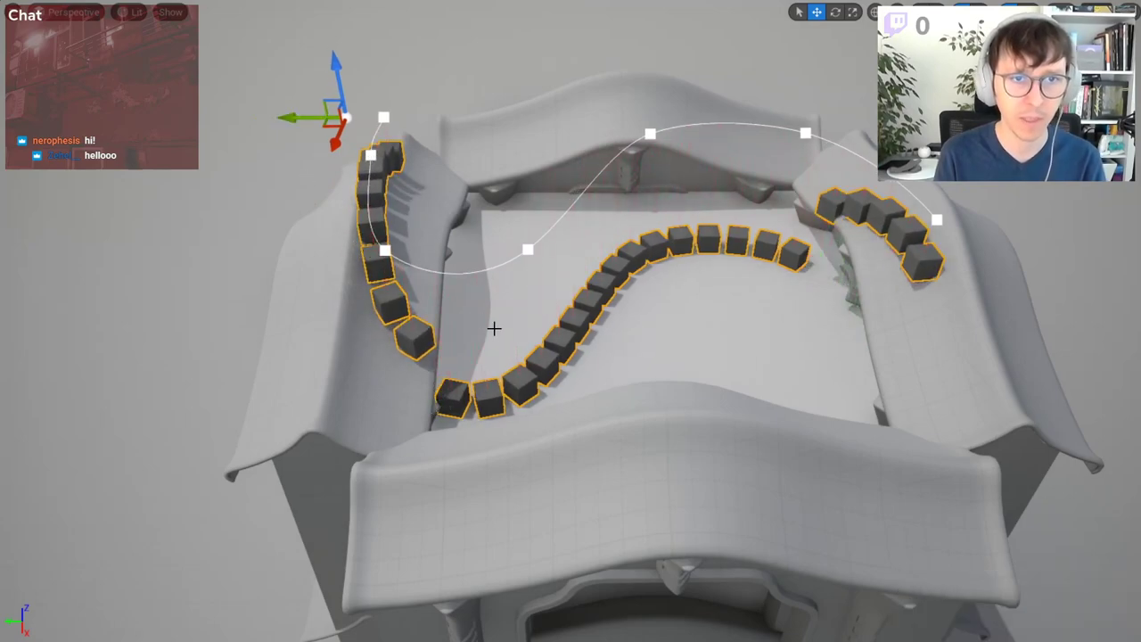
# - Open Task Manager at the top right, sized to show the Performance CPU graph
pyautogui.hotkey('ctrl', 'shift', 'Escape')
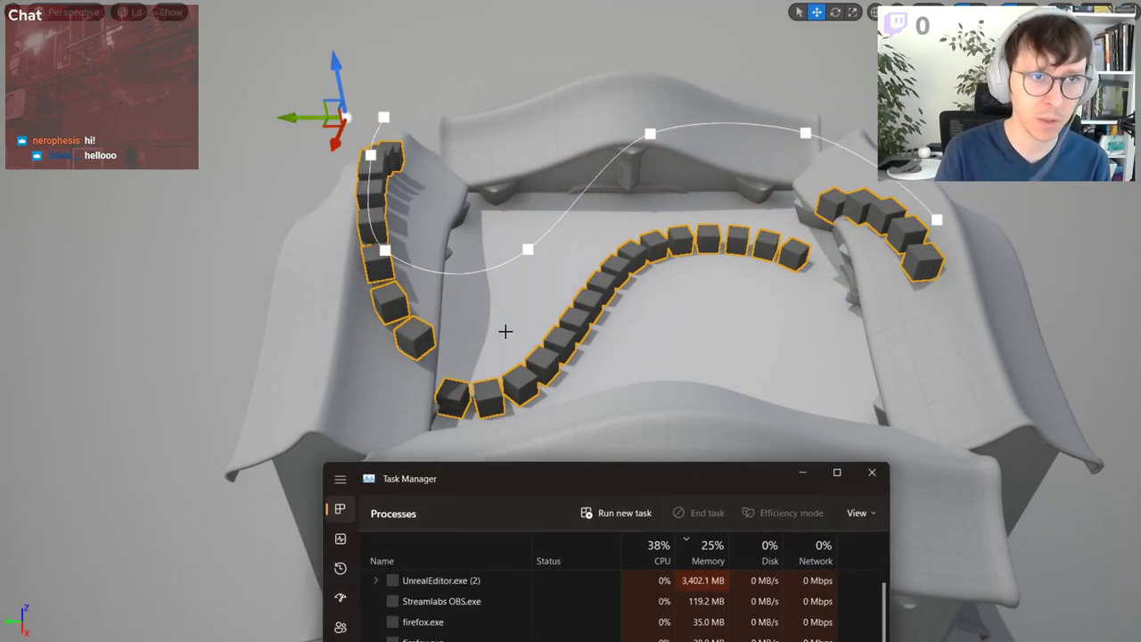
pyautogui.hotkey('ctrl', 'Tab')
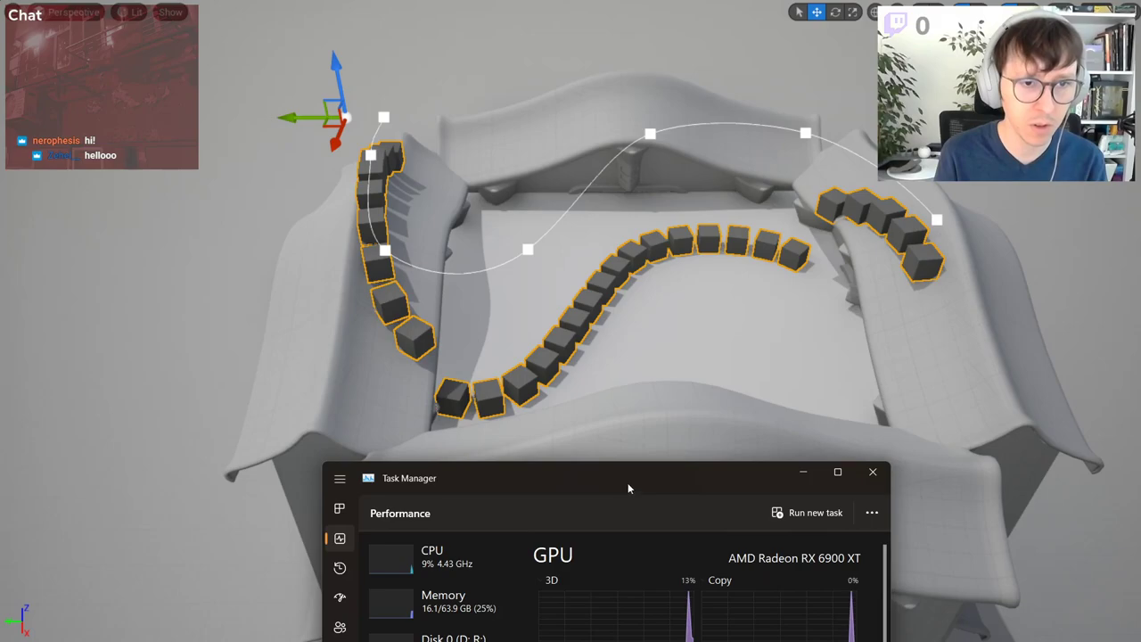
pyautogui.moveTo(616, 478); pyautogui.dragTo(872, 63)
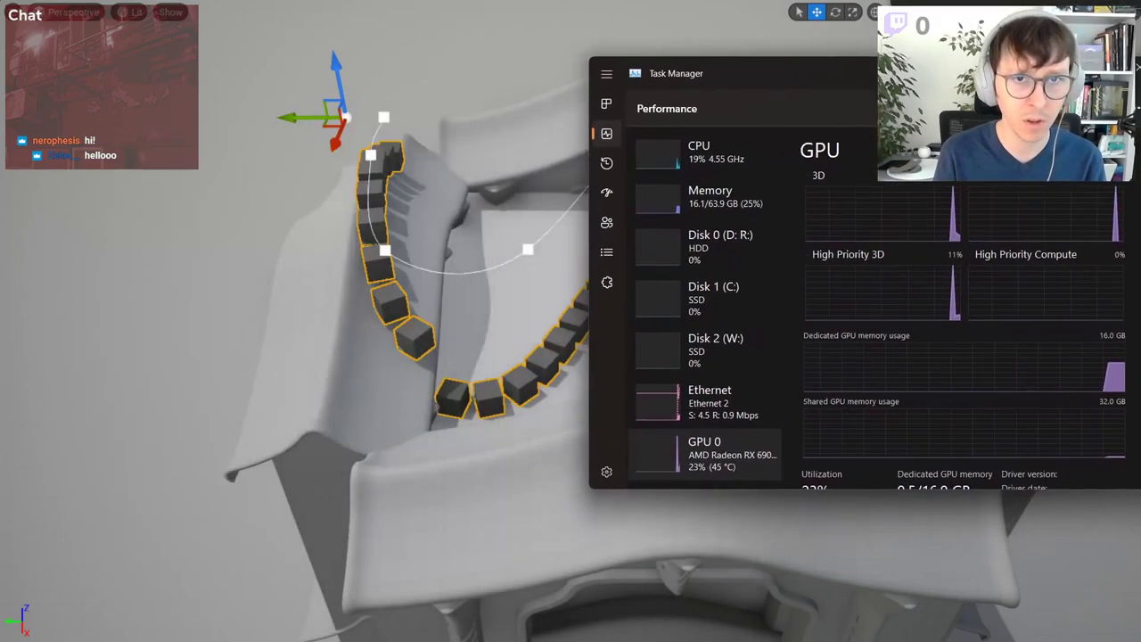
pyautogui.moveTo(568, 482)
pyautogui.mouseDown()
pyautogui.moveTo(755, 576)
pyautogui.moveTo(740, 572)
pyautogui.mouseUp()
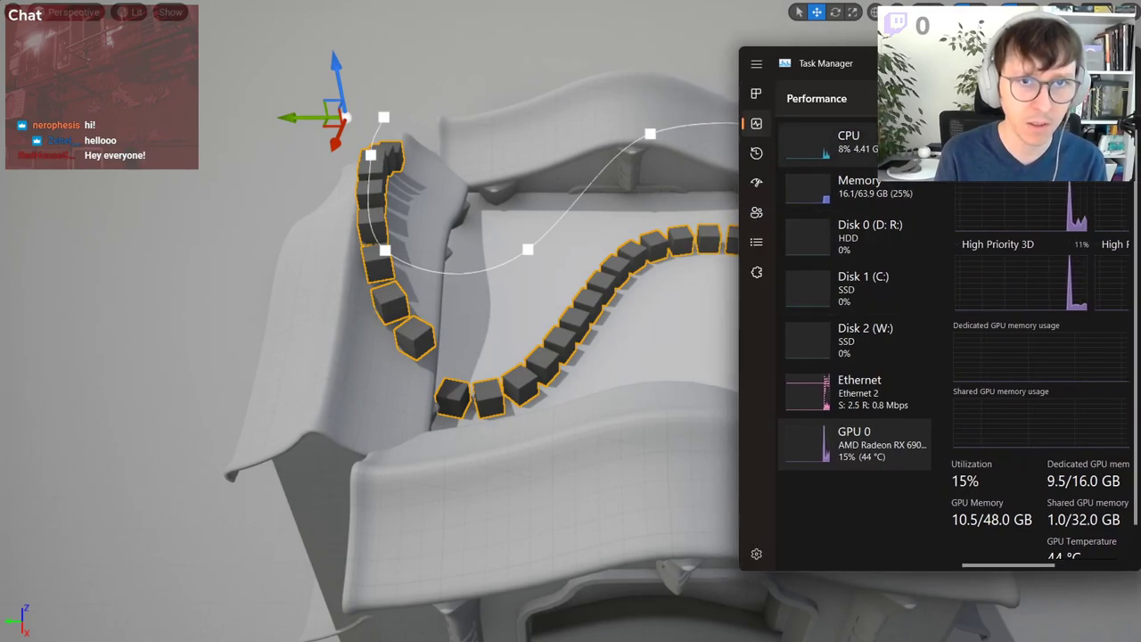
pyautogui.click(851, 143)
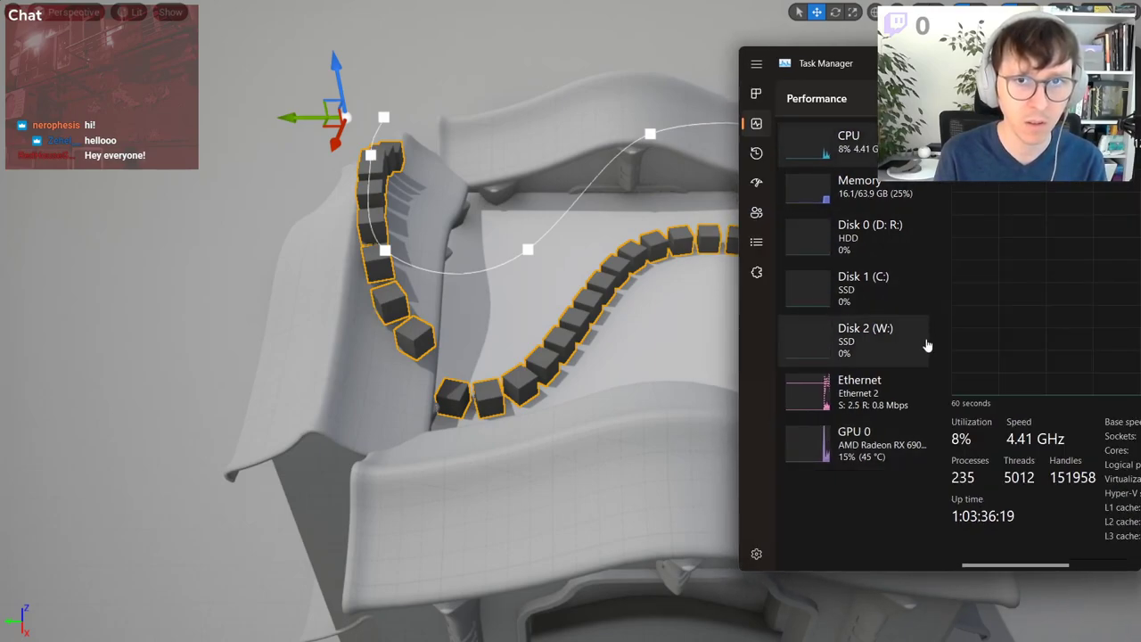
pyautogui.moveTo(736, 286); pyautogui.dragTo(618, 287)
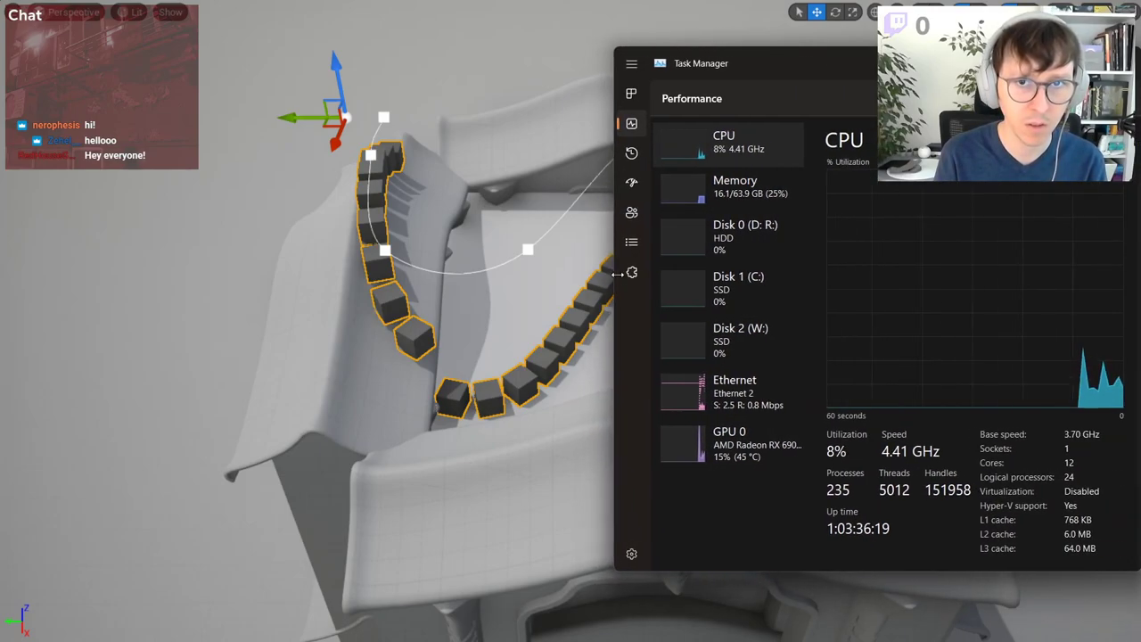
# - Set Task Manager to Always on top and return to the Performance page
pyautogui.keyDown('alt'); pyautogui.moveTo(535, 294); pyautogui.dragTo(535, 357); pyautogui.keyUp('alt')
pyautogui.keyDown('alt'); pyautogui.moveTo(529, 278); pyautogui.dragTo(530, 321); pyautogui.keyUp('alt')
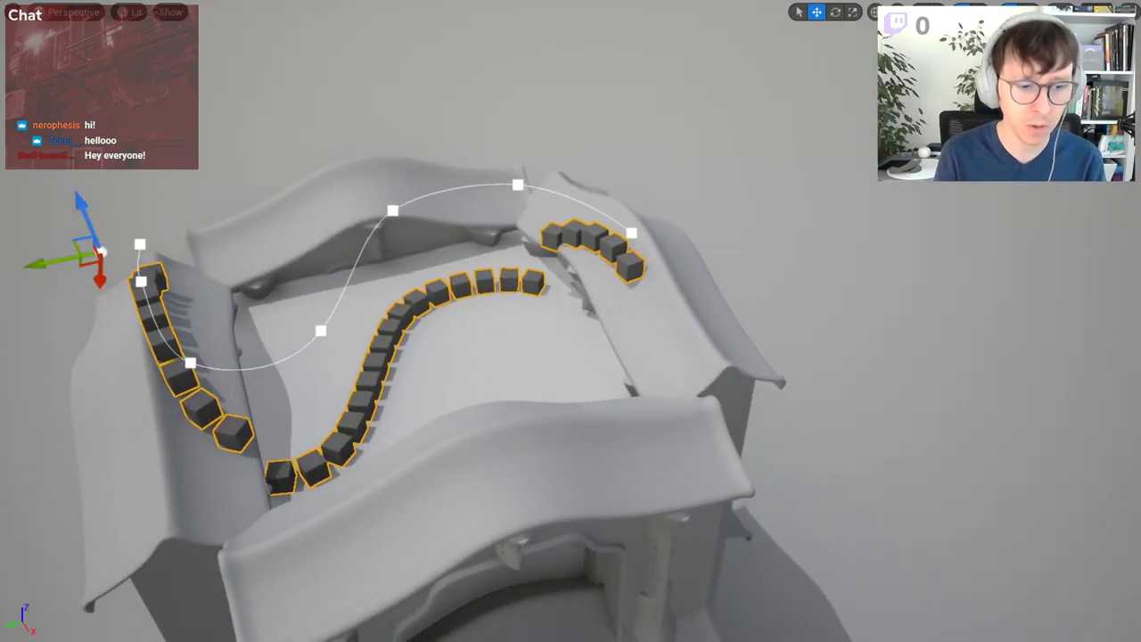
pyautogui.hotkey('alt', 'Tab')
pyautogui.click(667, 65)
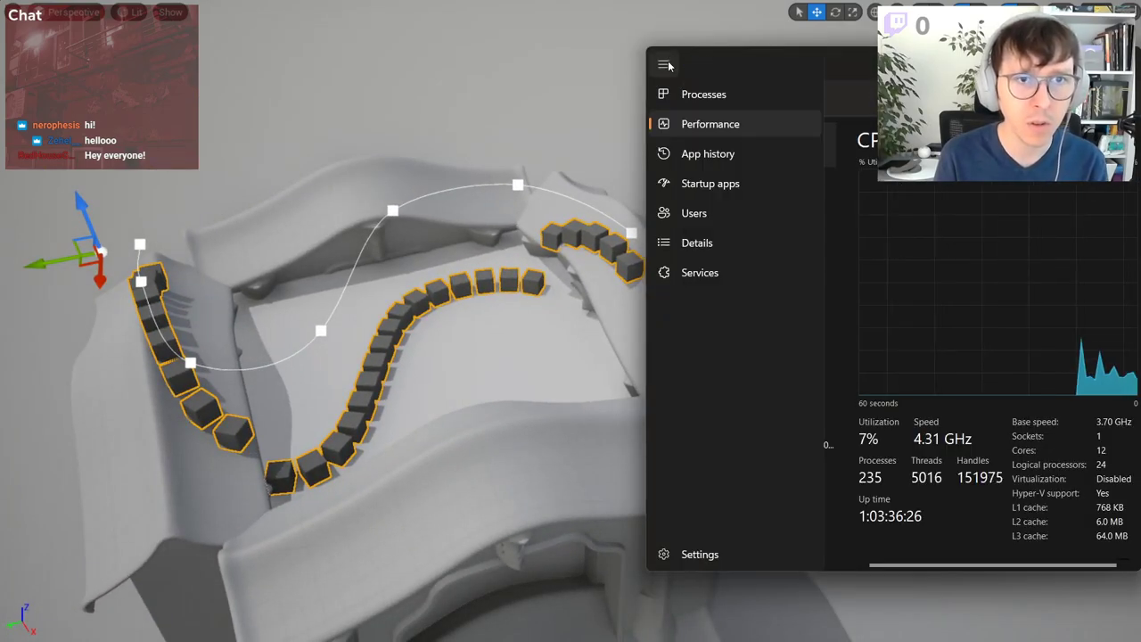
pyautogui.click(670, 66)
pyautogui.rightClick(765, 65)
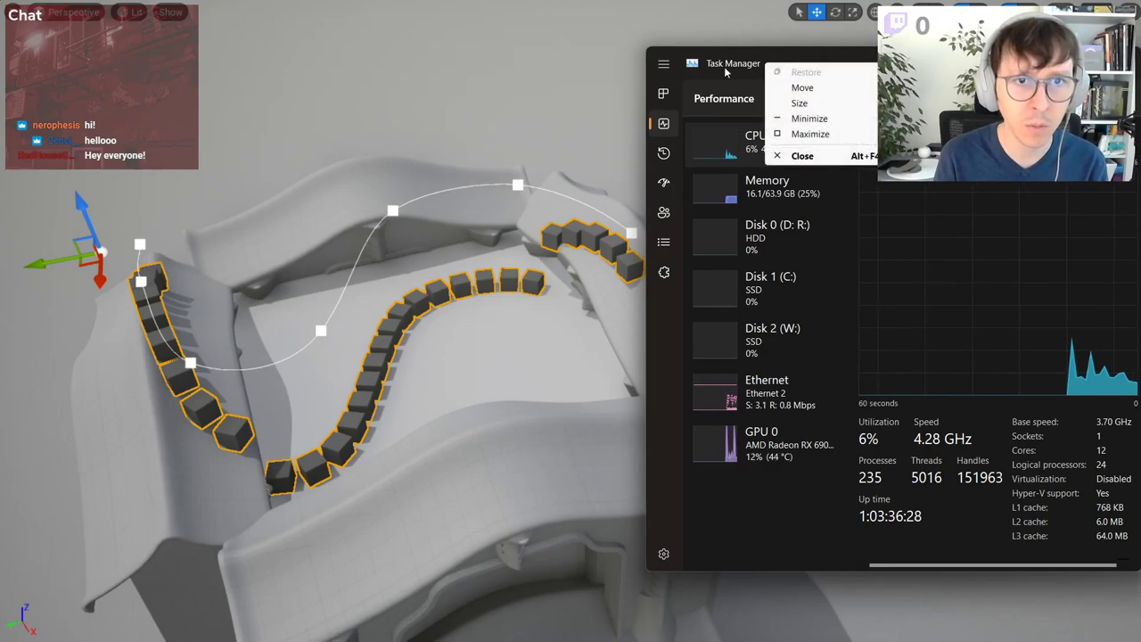
pyautogui.click(663, 555)
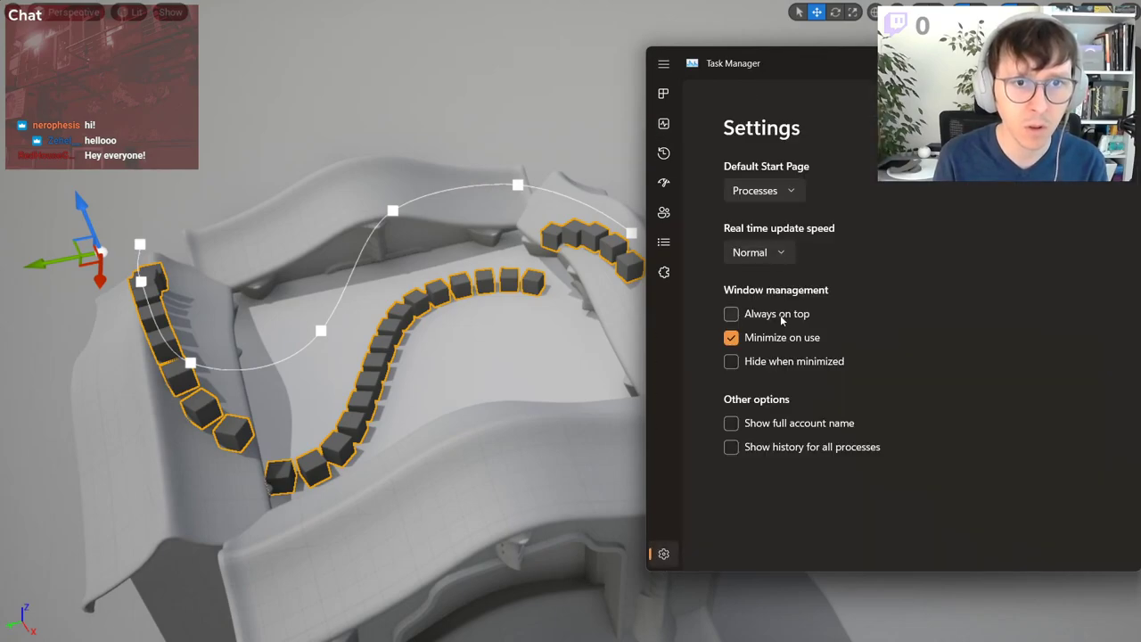
pyautogui.click(782, 317)
pyautogui.click(663, 93)
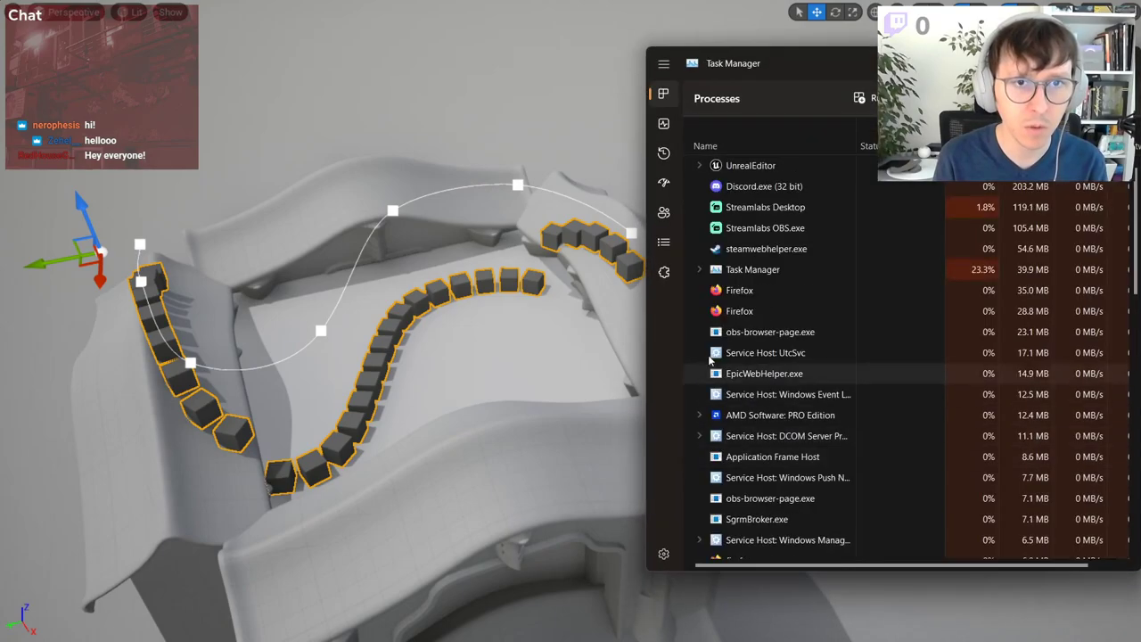
pyautogui.click(664, 123)
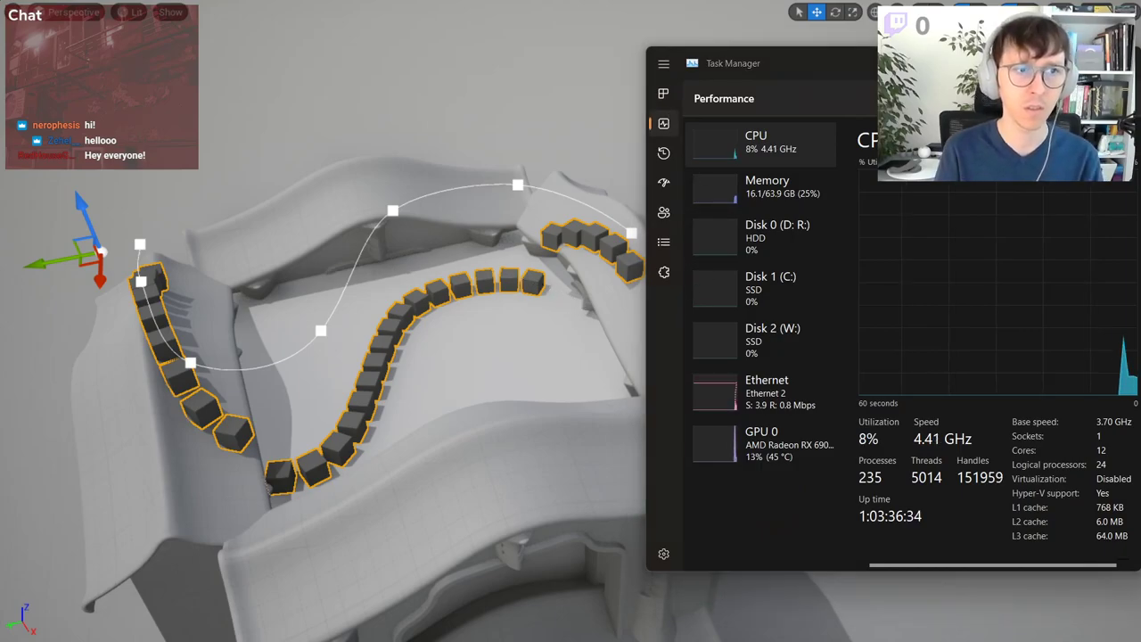
# - Slide the cable spline so its cubes re-project across the roof
pyautogui.moveTo(464, 267); pyautogui.dragTo(428, 241, button='middle')
pyautogui.moveTo(33, 222); pyautogui.dragTo(149, 258, button='middle')
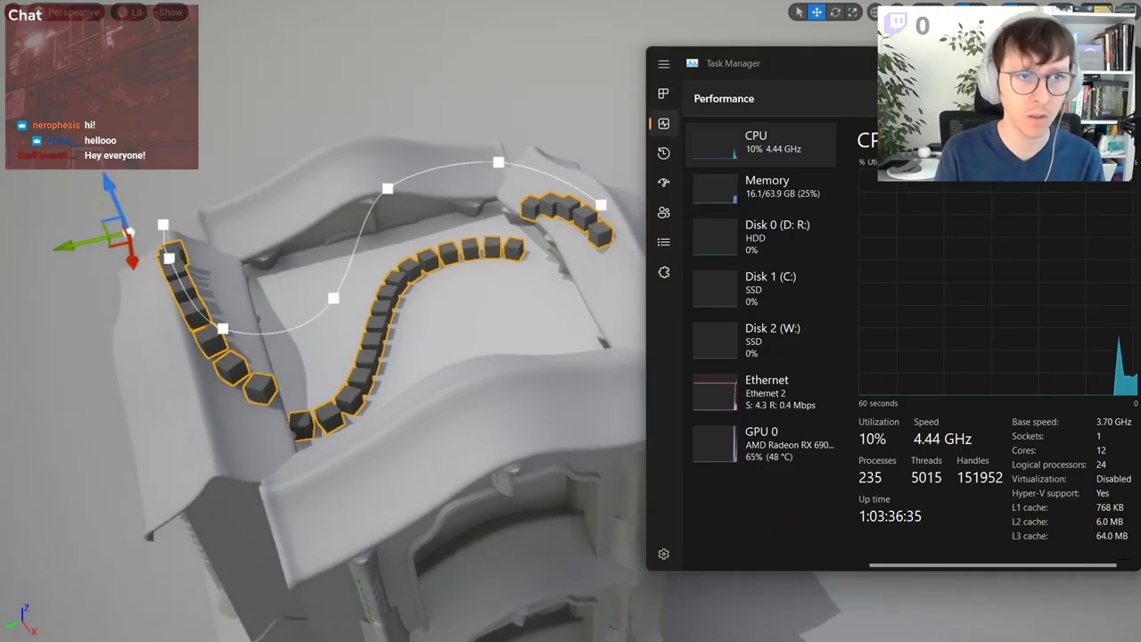
pyautogui.moveTo(149, 257)
pyautogui.mouseDown()
pyautogui.moveTo(216, 221)
pyautogui.moveTo(172, 253)
pyautogui.moveTo(107, 332)
pyautogui.moveTo(5, 348)
pyautogui.moveTo(97, 338)
pyautogui.mouseUp()
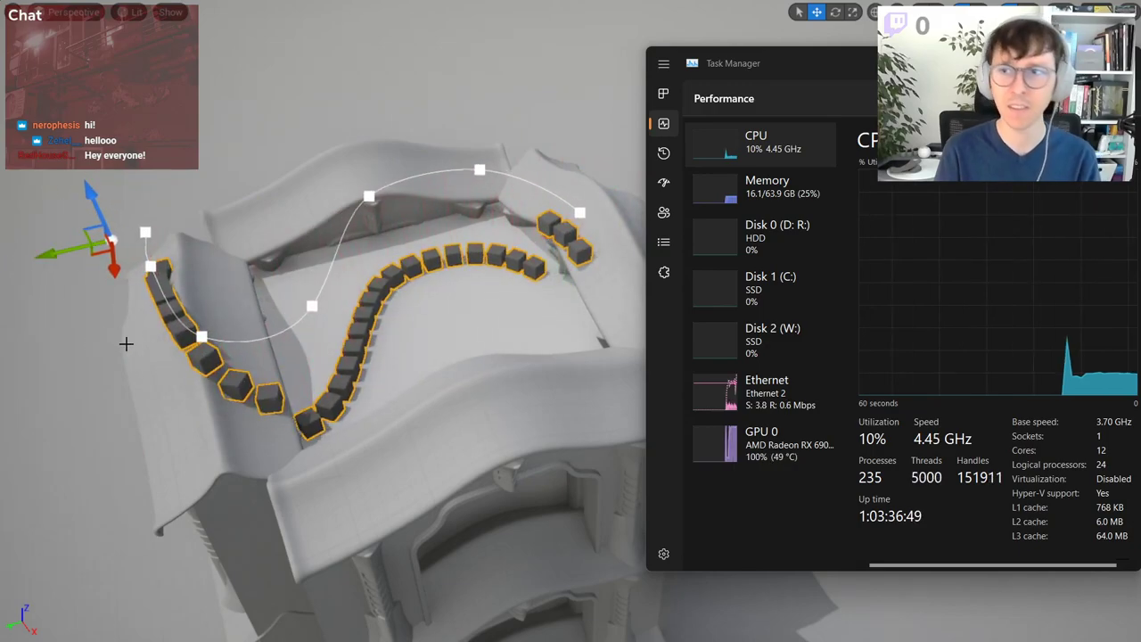
pyautogui.moveTo(437, 347); pyautogui.dragTo(312, 294, button='right')
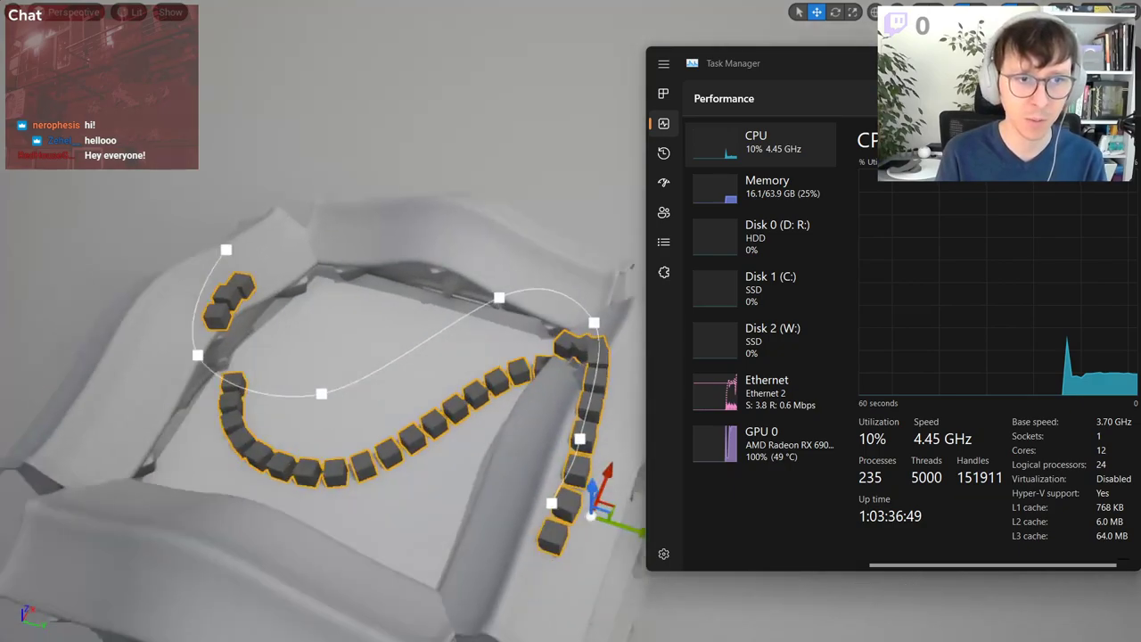
pyautogui.moveTo(312, 294); pyautogui.dragTo(451, 354, button='right')
# - Nudge the spline actor along Y, then bring Unreal forward and frame the selection
pyautogui.moveTo(470, 391); pyautogui.dragTo(455, 390)
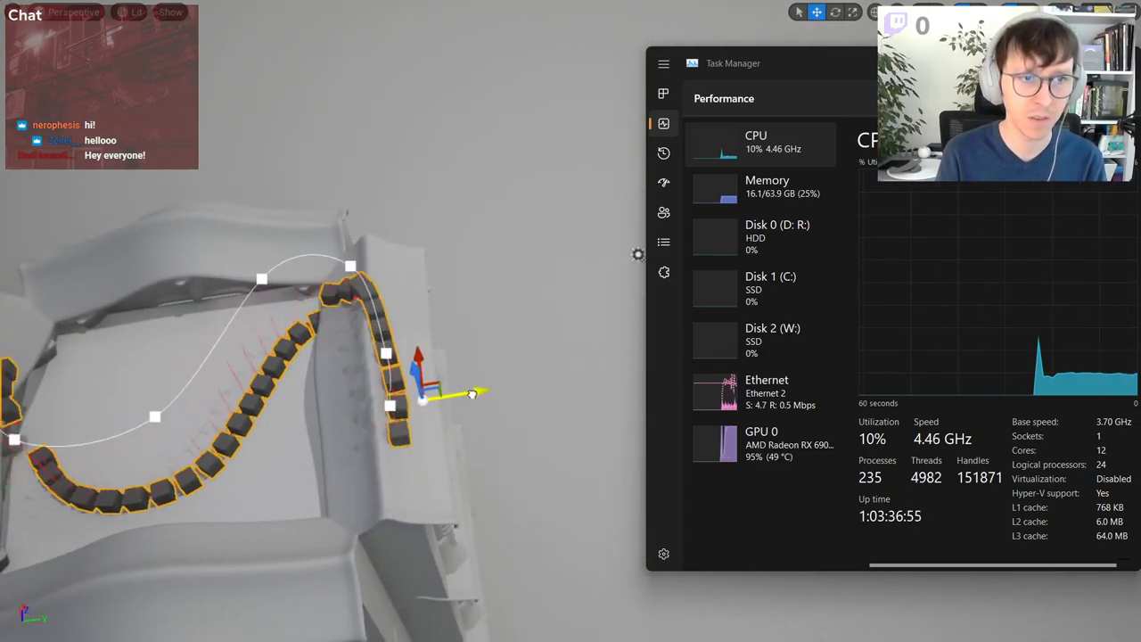
pyautogui.moveTo(456, 390); pyautogui.dragTo(460, 380, button='right')
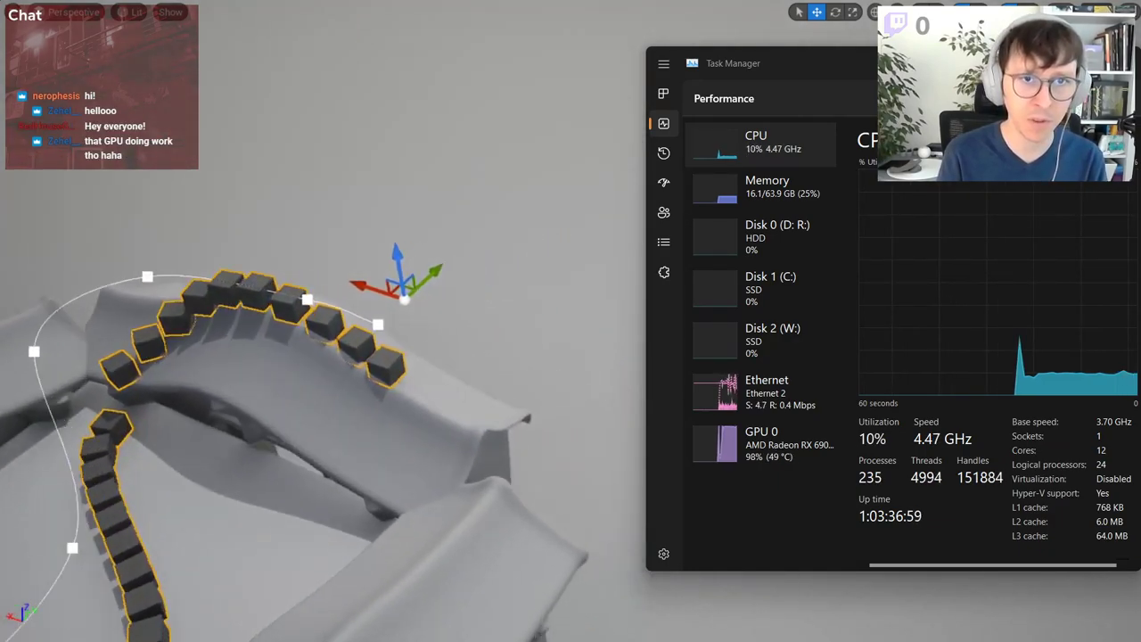
pyautogui.moveTo(285, 343); pyautogui.dragTo(286, 343, button='right')
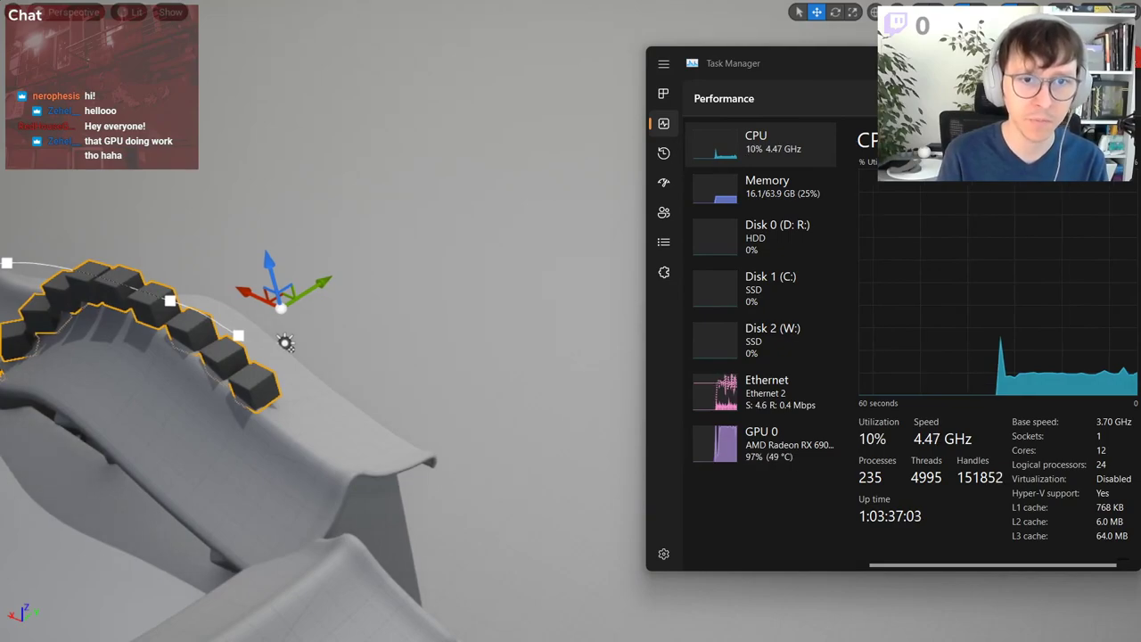
pyautogui.hotkey('alt', 'Tab')
pyautogui.press('f')
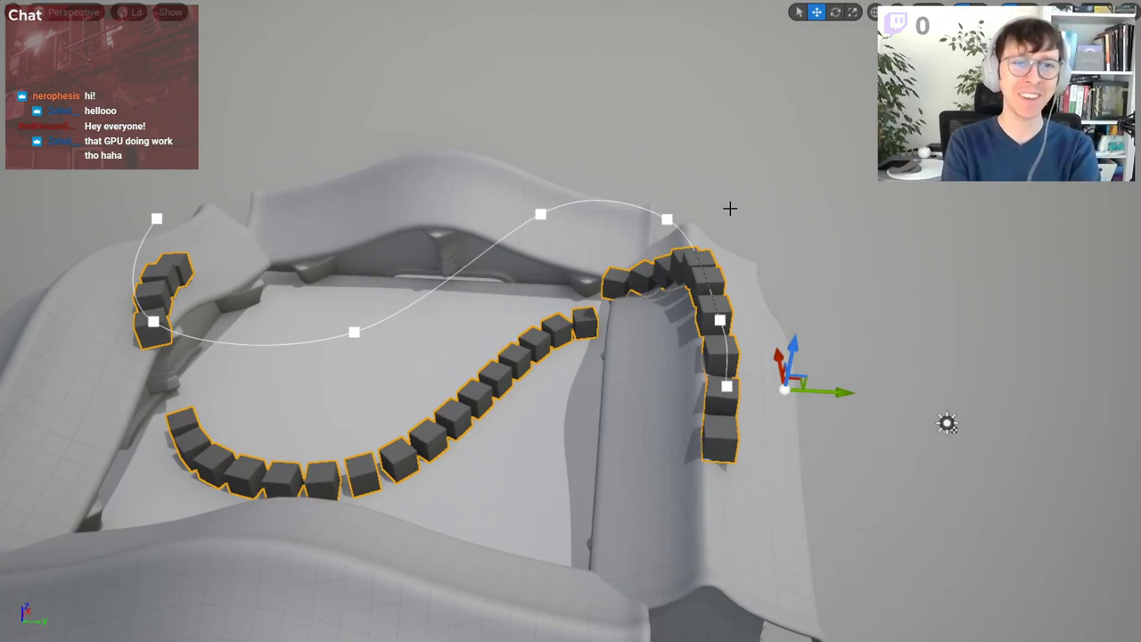
# - Run 'stat fps' in the console and test moving the spline along Y
pyautogui.press('`')
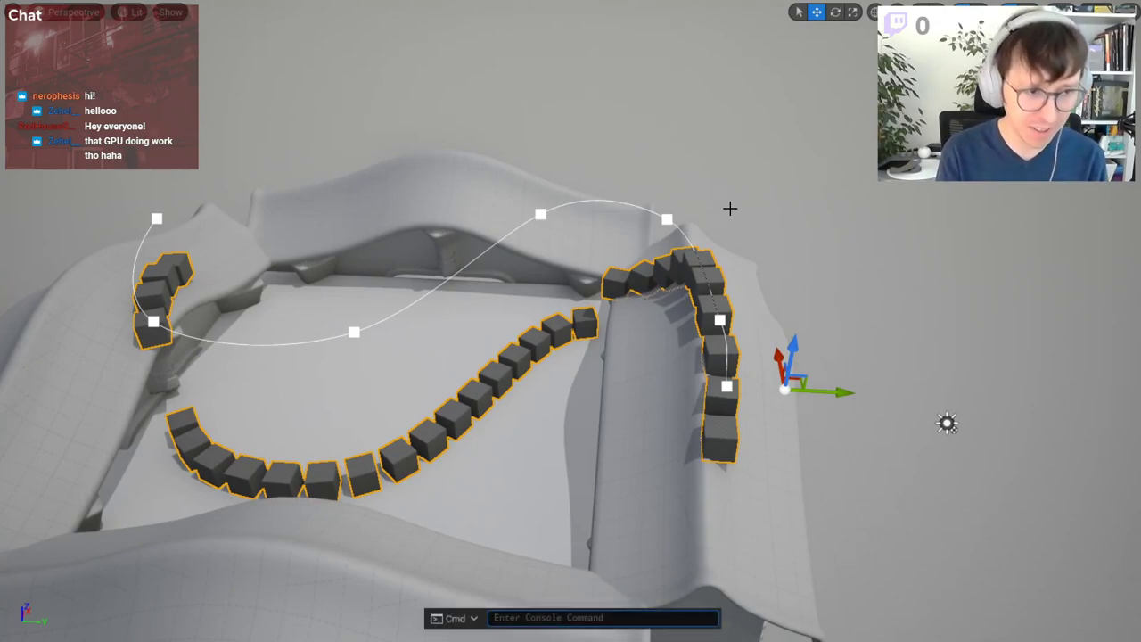
pyautogui.write('stat fps')
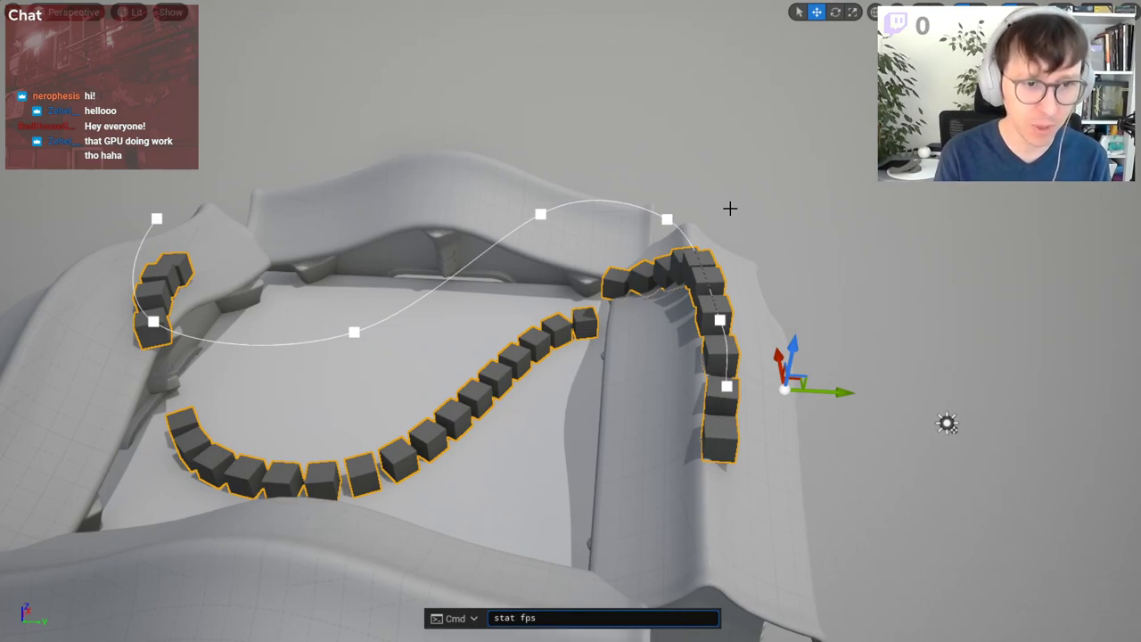
pyautogui.press('Return')
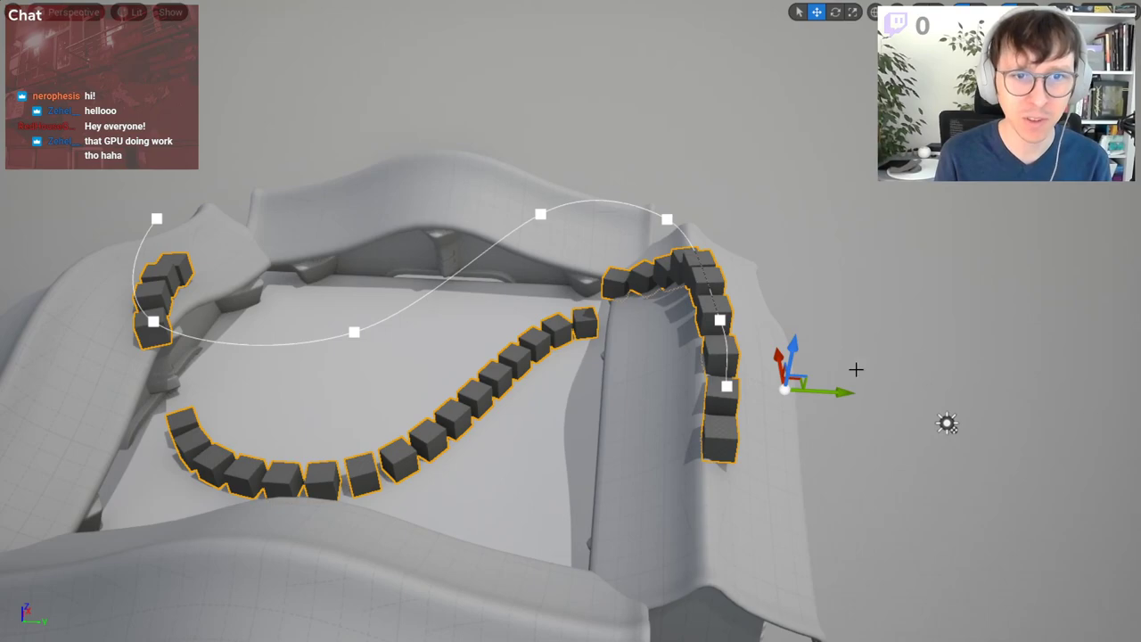
pyautogui.moveTo(842, 391); pyautogui.dragTo(821, 396)
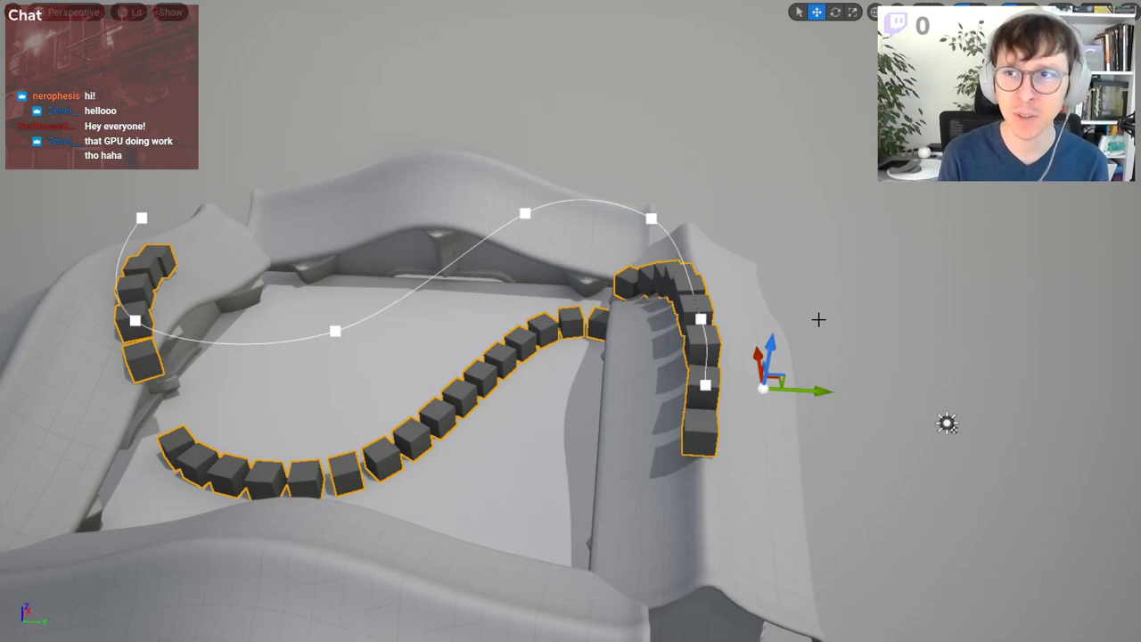
pyautogui.moveTo(821, 396); pyautogui.dragTo(852, 391, button='right')
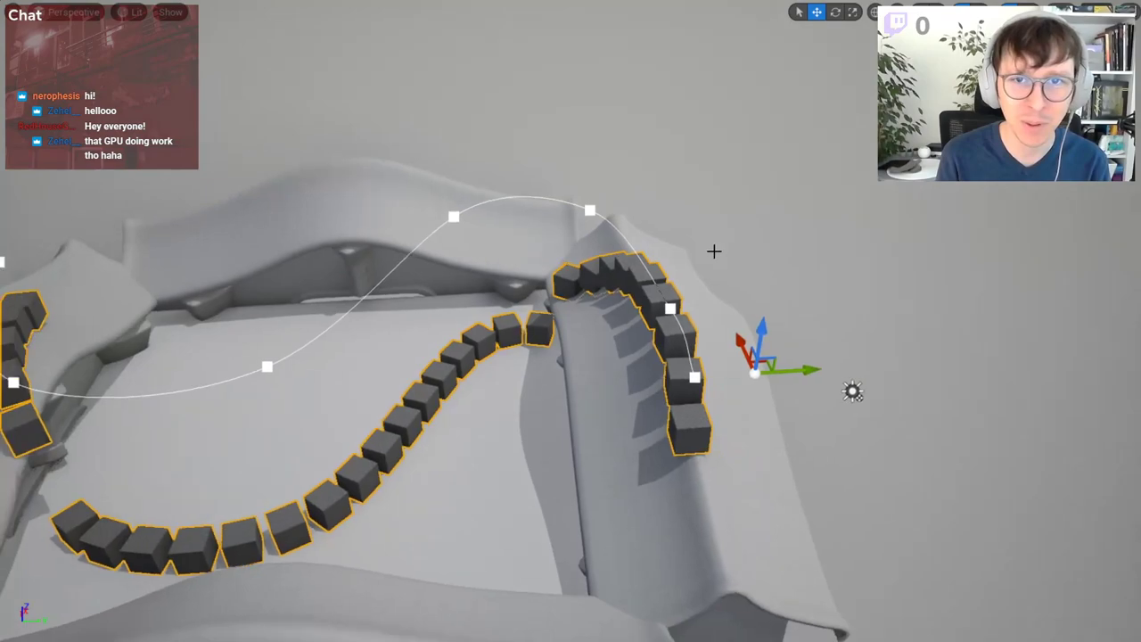
pyautogui.moveTo(797, 373); pyautogui.dragTo(805, 381)
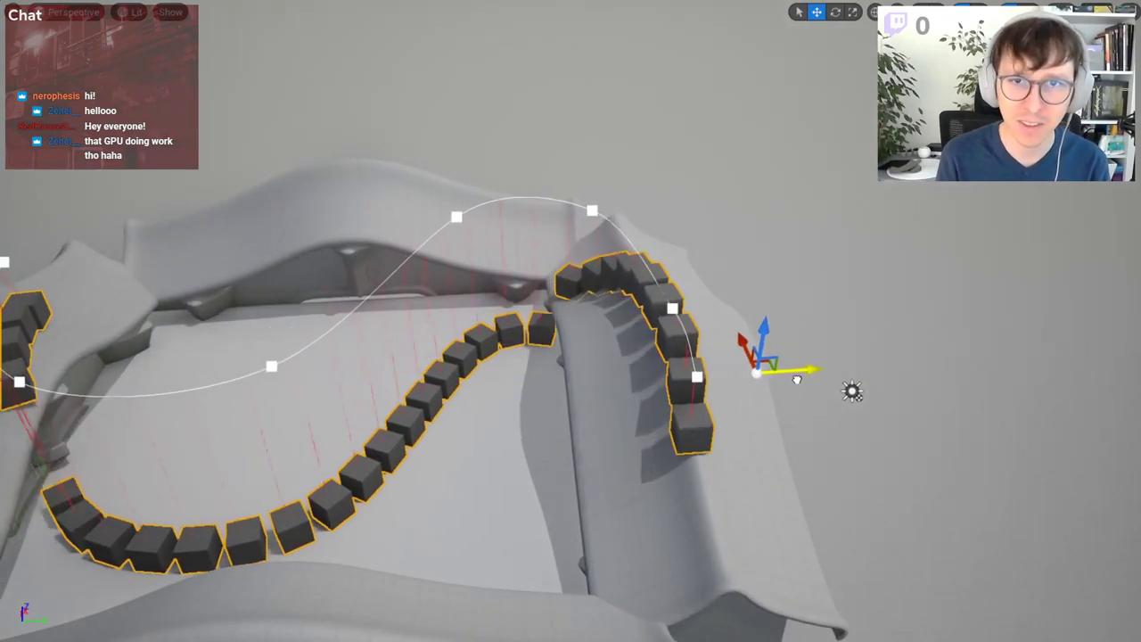
# - Run 'stat unit' to show frame timing and nudge the spline along Y again
pyautogui.press('`')
pyautogui.write('stat')
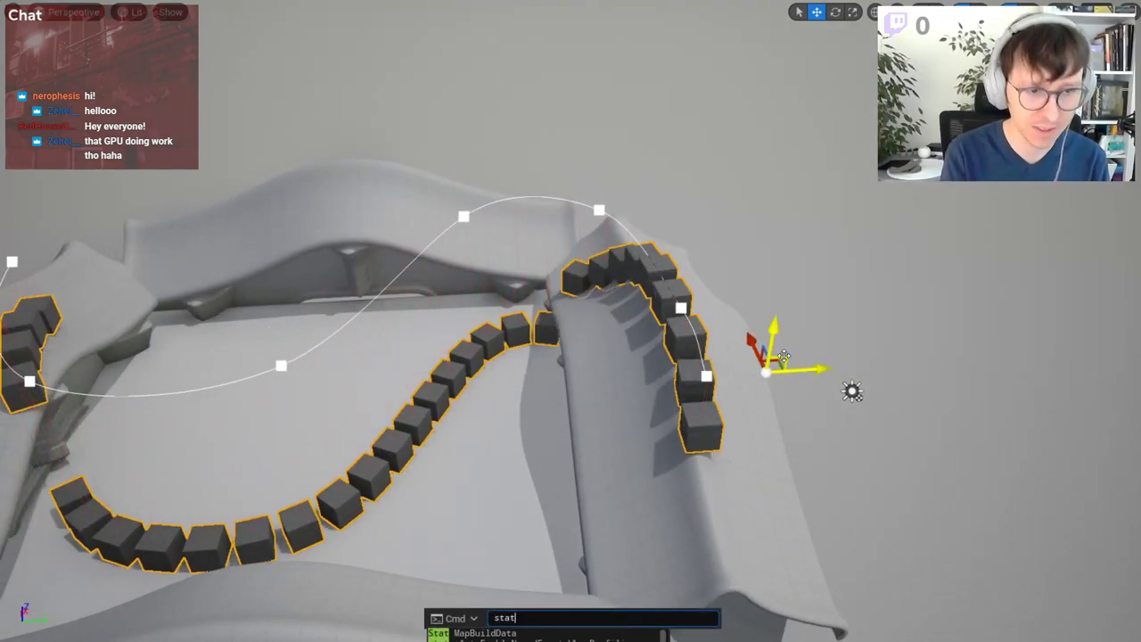
pyautogui.write(' unit')
pyautogui.press('Return')
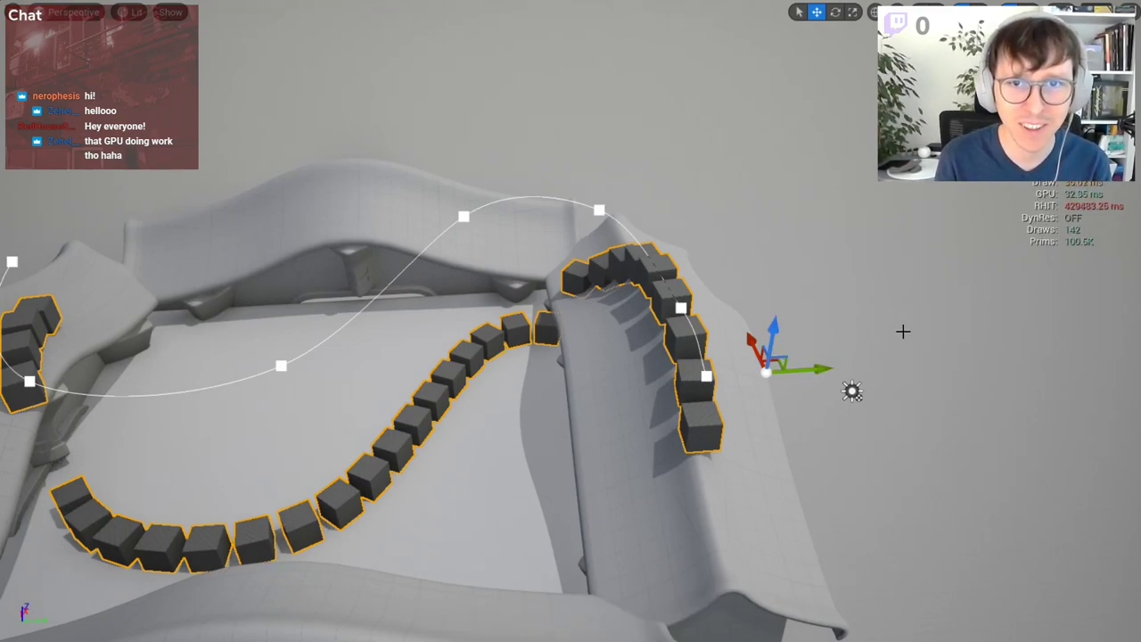
pyautogui.moveTo(824, 365)
pyautogui.mouseDown()
pyautogui.moveTo(847, 357)
pyautogui.moveTo(814, 353)
pyautogui.mouseUp()
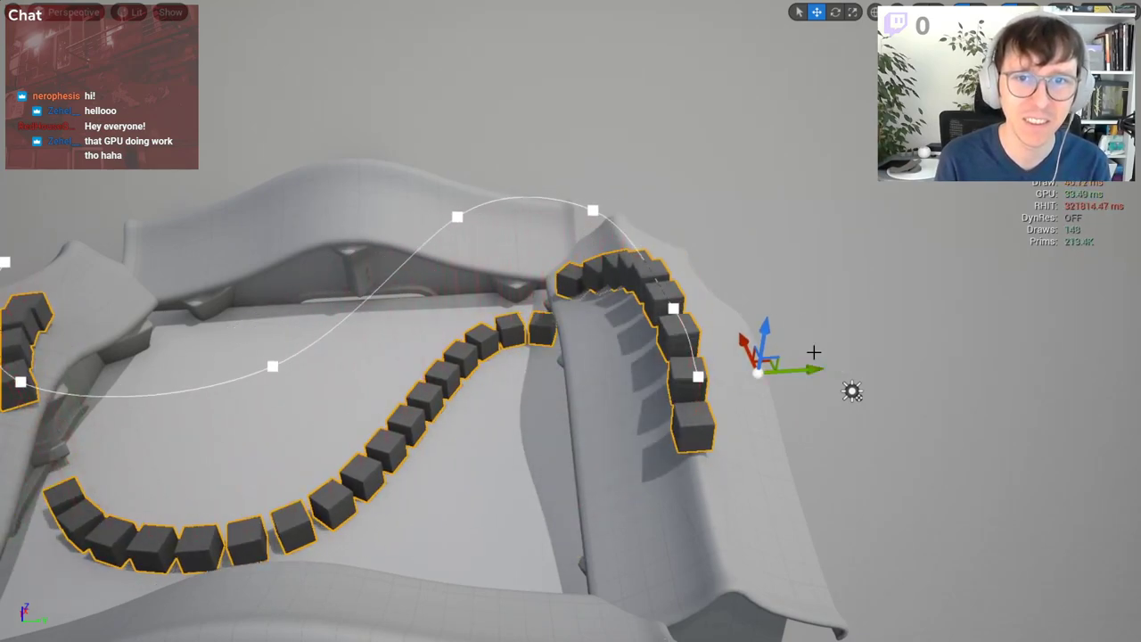
pyautogui.moveTo(814, 353)
pyautogui.mouseDown(button='right')
pyautogui.moveTo(814, 222)
pyautogui.moveTo(814, 428)
pyautogui.mouseUp(button='right')
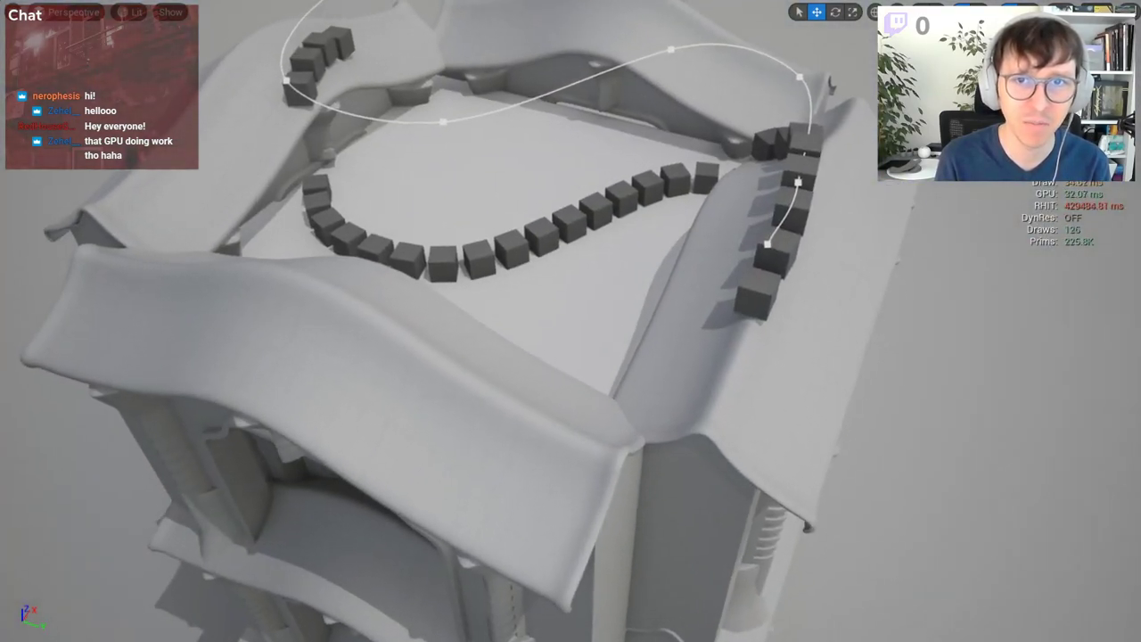
pyautogui.moveTo(814, 428); pyautogui.dragTo(814, 383, button='right')
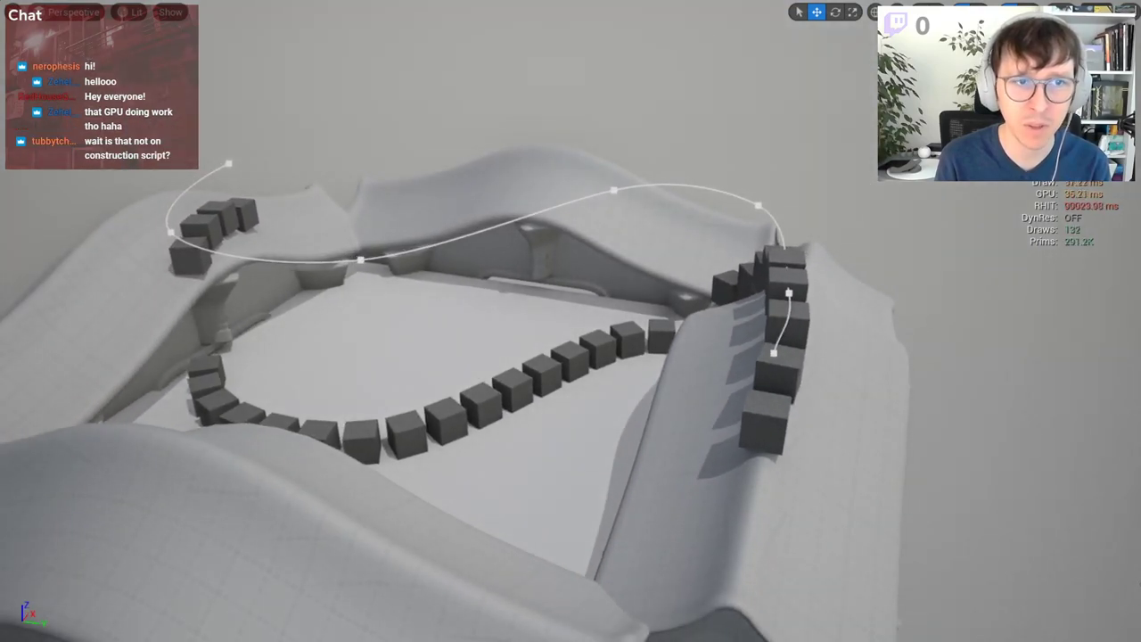
pyautogui.moveTo(759, 273); pyautogui.dragTo(759, 286, button='right')
# - Select and slide the spline actor left, frame it, then exit immersive mode with F11
pyautogui.click(758, 273)
pyautogui.click(685, 291)
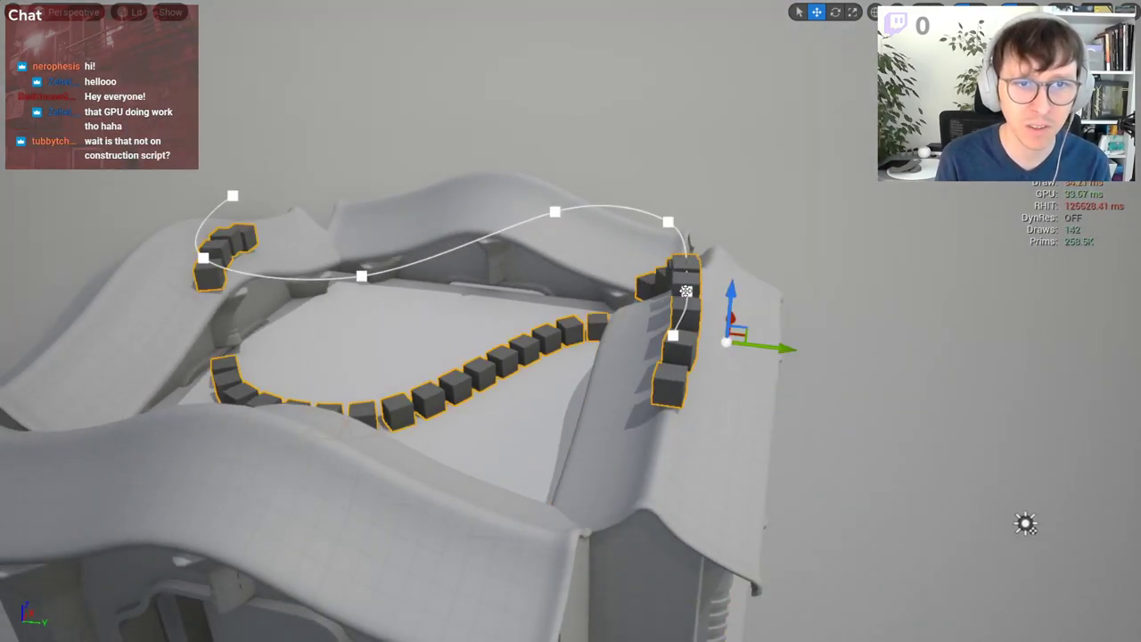
pyautogui.moveTo(781, 349)
pyautogui.mouseDown()
pyautogui.moveTo(613, 350)
pyautogui.moveTo(993, 413)
pyautogui.moveTo(655, 369)
pyautogui.moveTo(809, 413)
pyautogui.moveTo(669, 397)
pyautogui.moveTo(883, 420)
pyautogui.moveTo(703, 384)
pyautogui.moveTo(760, 395)
pyautogui.moveTo(758, 385)
pyautogui.mouseUp()
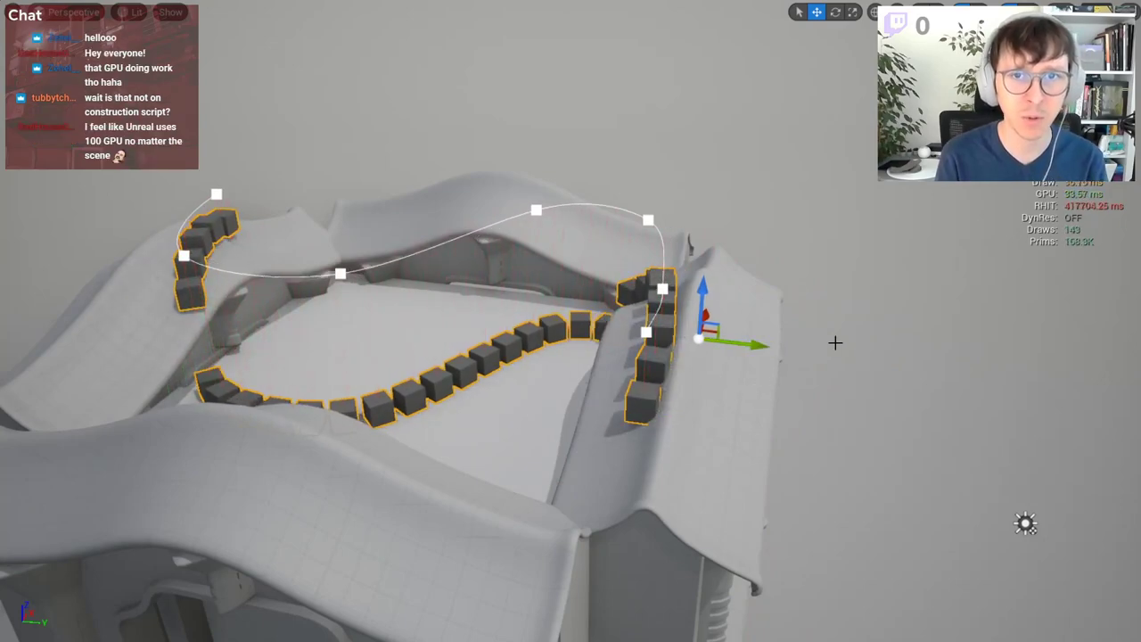
pyautogui.press('f')
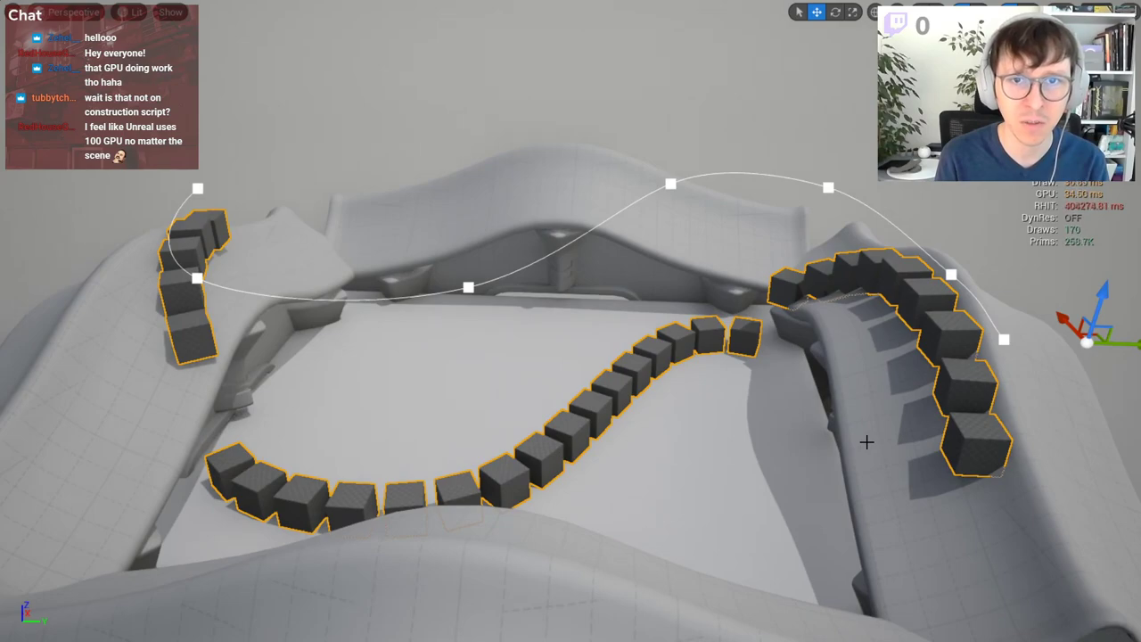
pyautogui.press('Right')
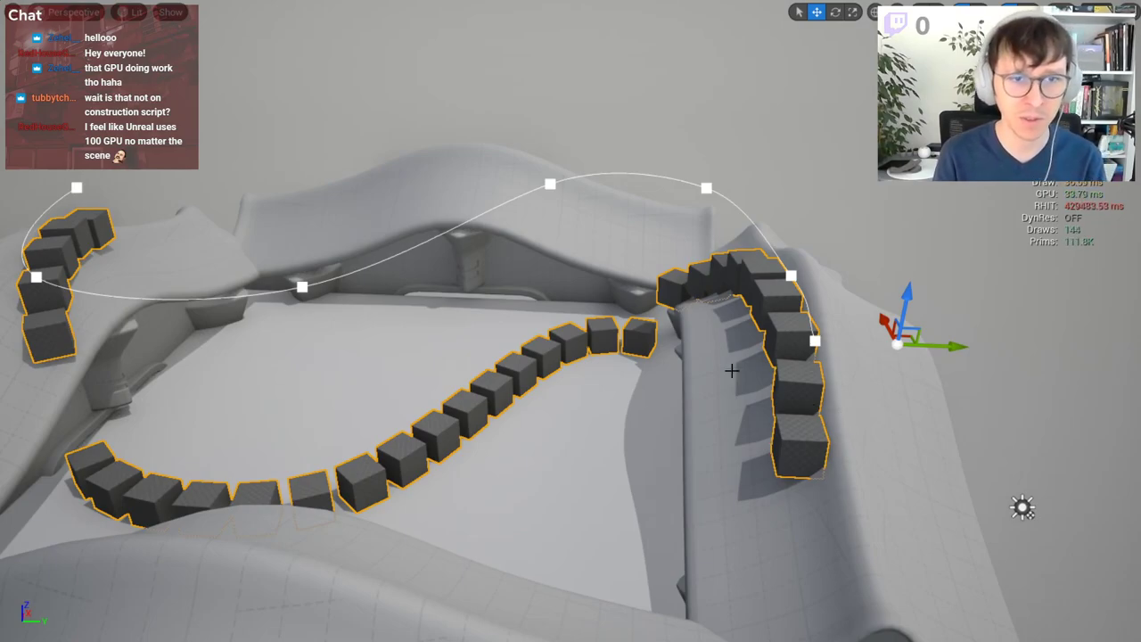
pyautogui.press('F11')
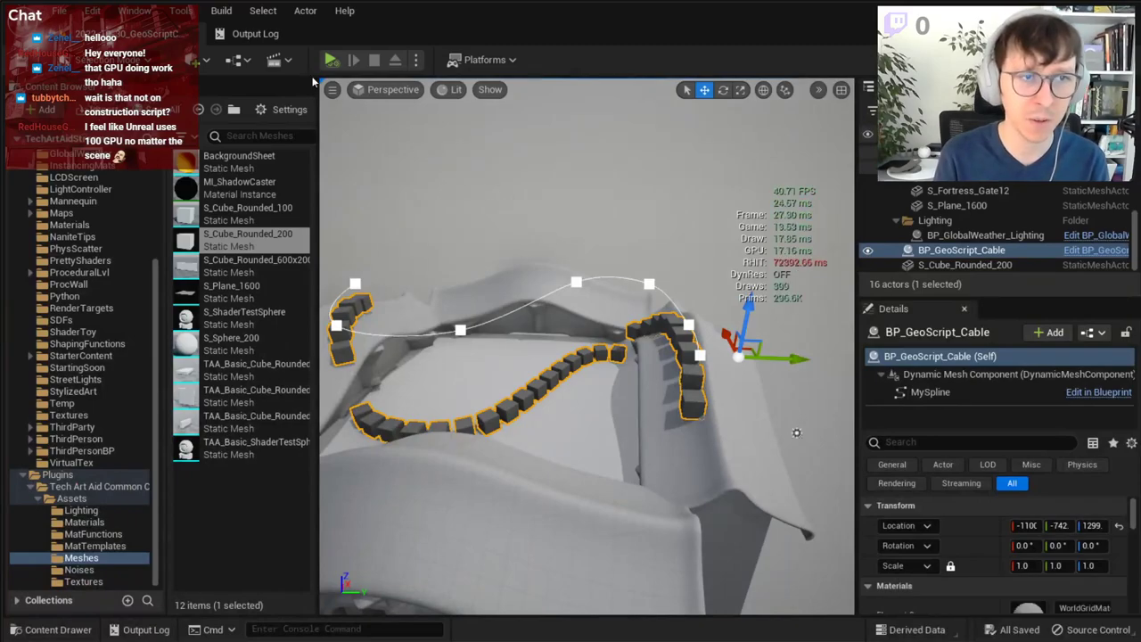
# - Check in Plugins that 'geometry script' is enabled, then close the Plugins tab
pyautogui.click(92, 11)
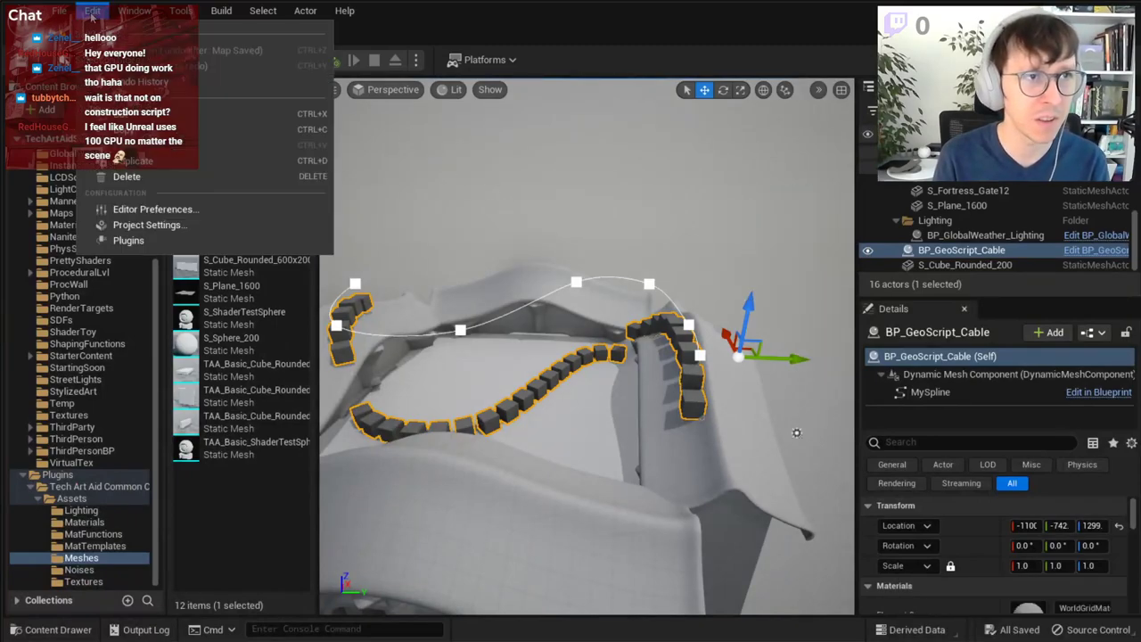
pyautogui.click(162, 233)
pyautogui.write('geometry ')
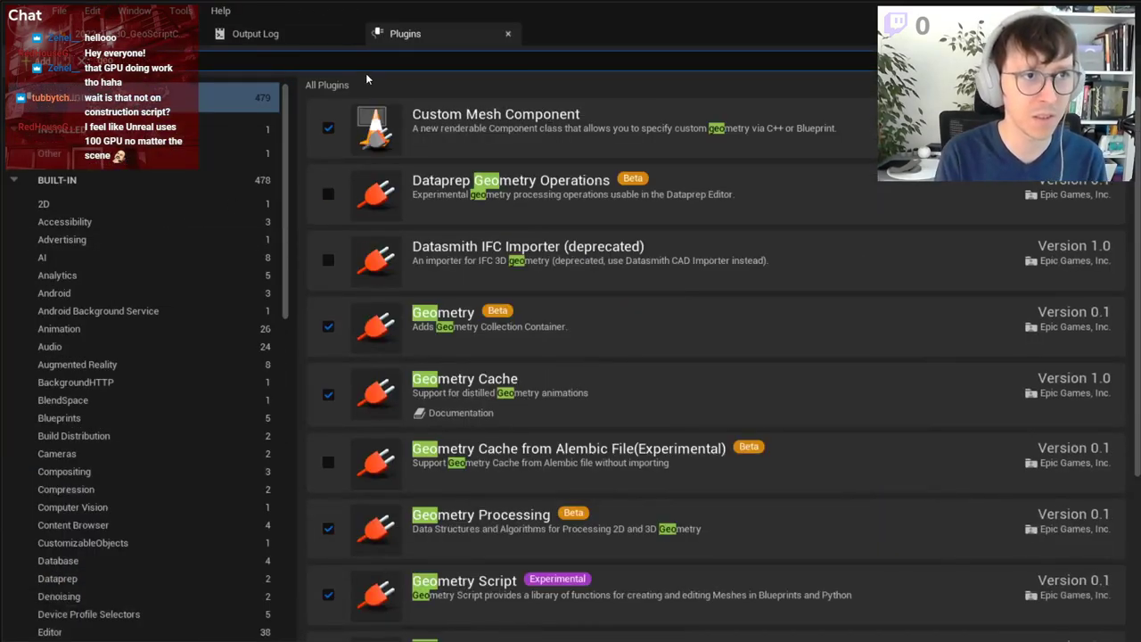
pyautogui.write('s')
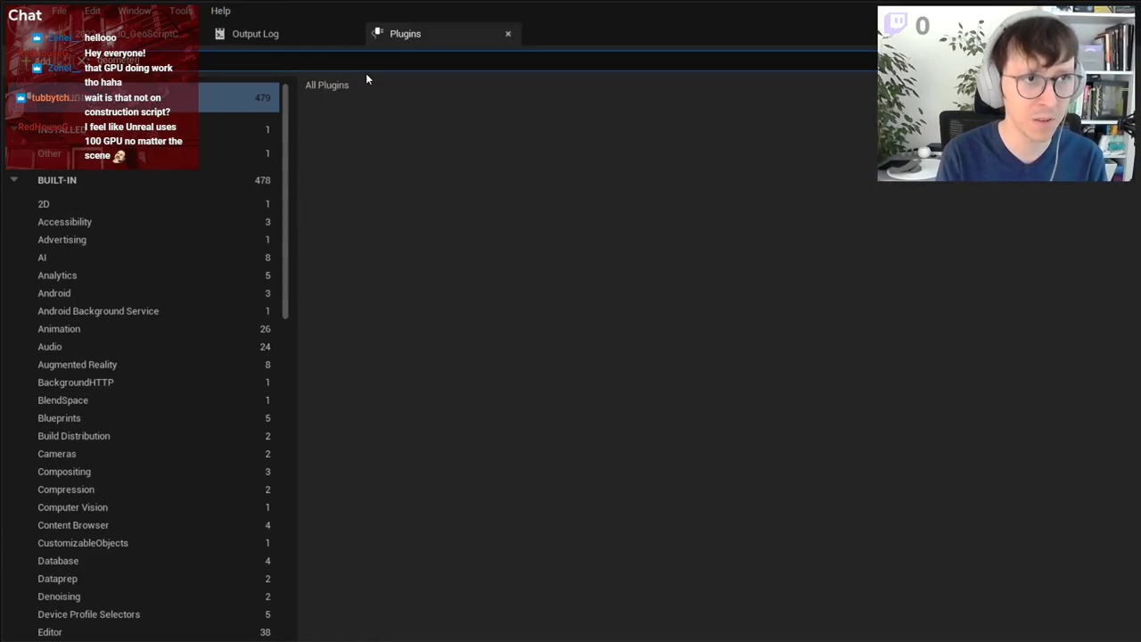
pyautogui.write('cri')
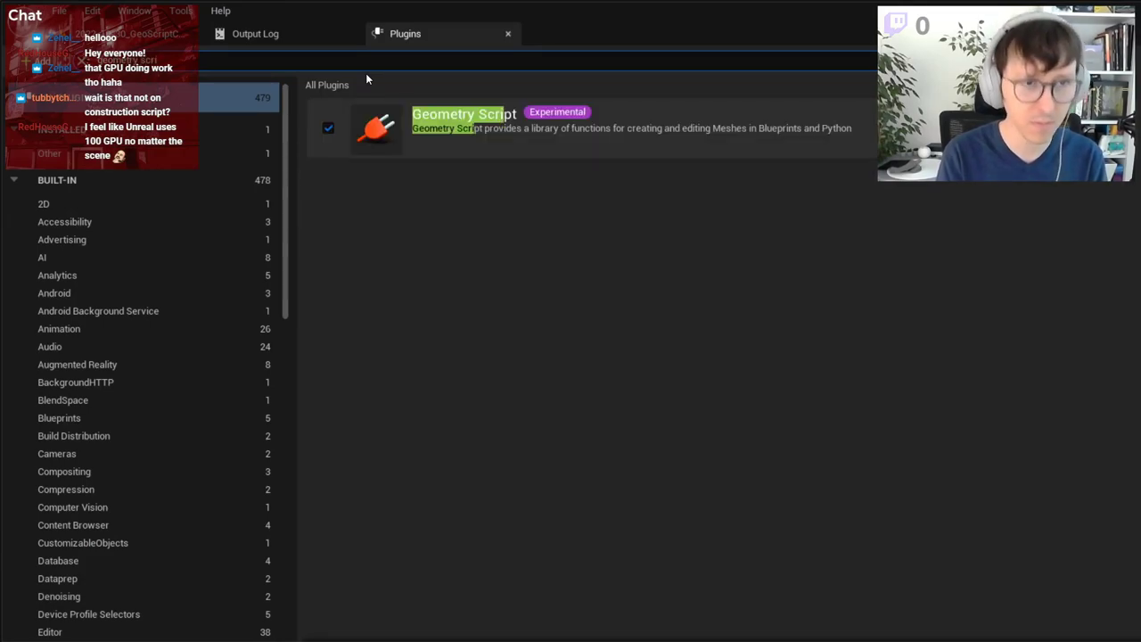
pyautogui.middleClick(426, 36)
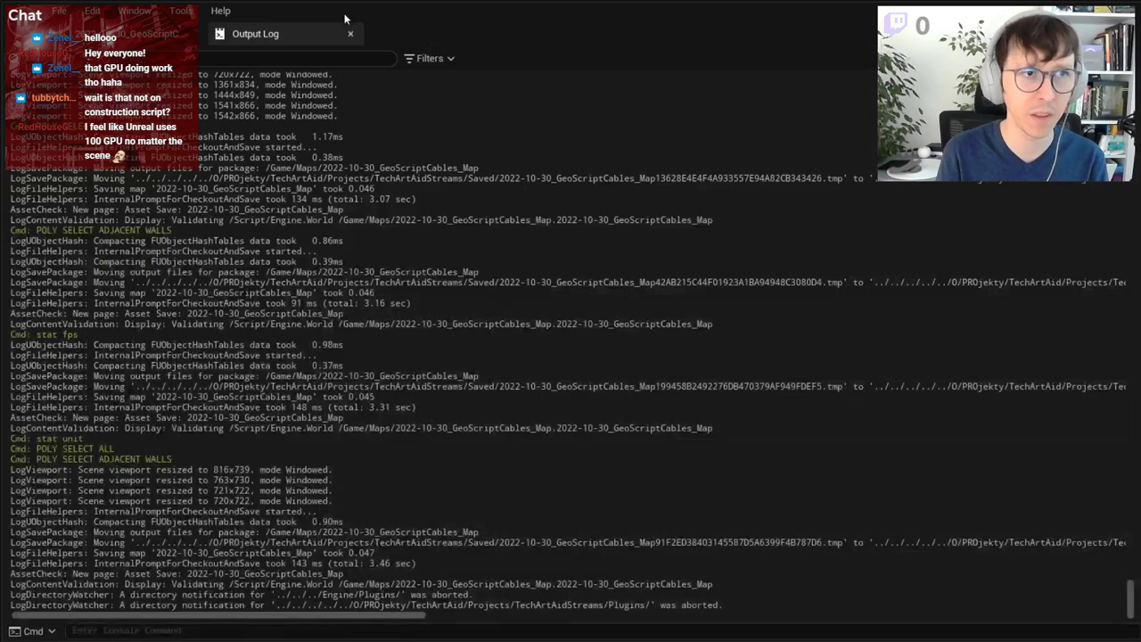
pyautogui.click(143, 33)
# - Open the GeoScriptCables content folder and bring up its new-asset menu
pyautogui.scroll(3, 105, 241)
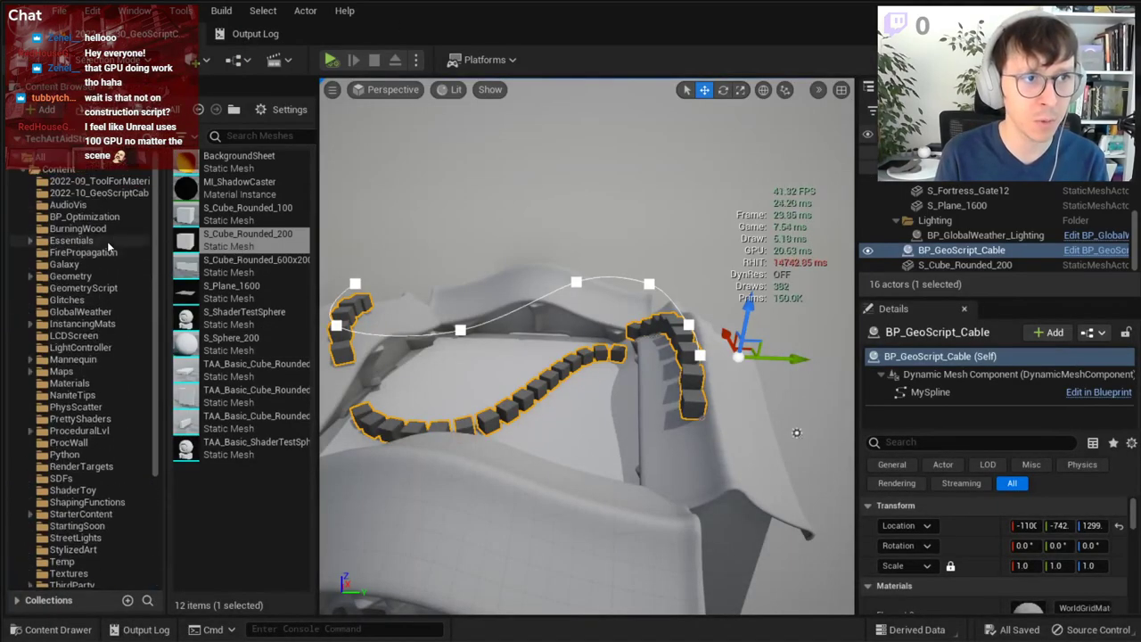
pyautogui.click(107, 193)
pyautogui.rightClick(264, 285)
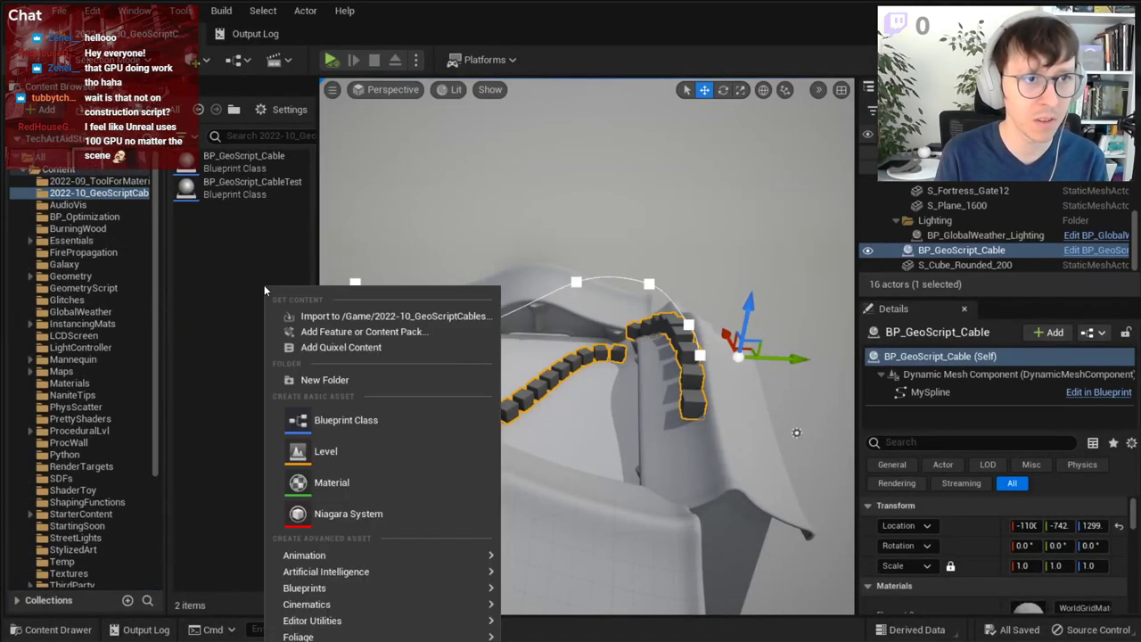
# - Browse Blueprint parent classes for GeneratedDynamicMeshActor, then open BP_GeoScript_Cable
pyautogui.click(330, 416)
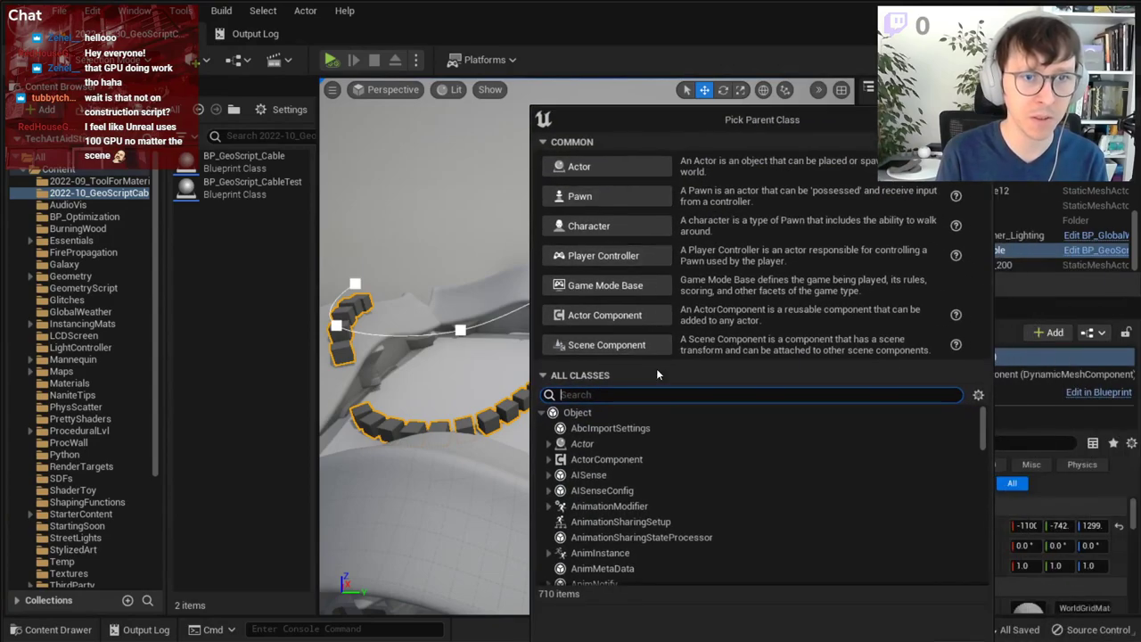
pyautogui.write('dynamic generate')
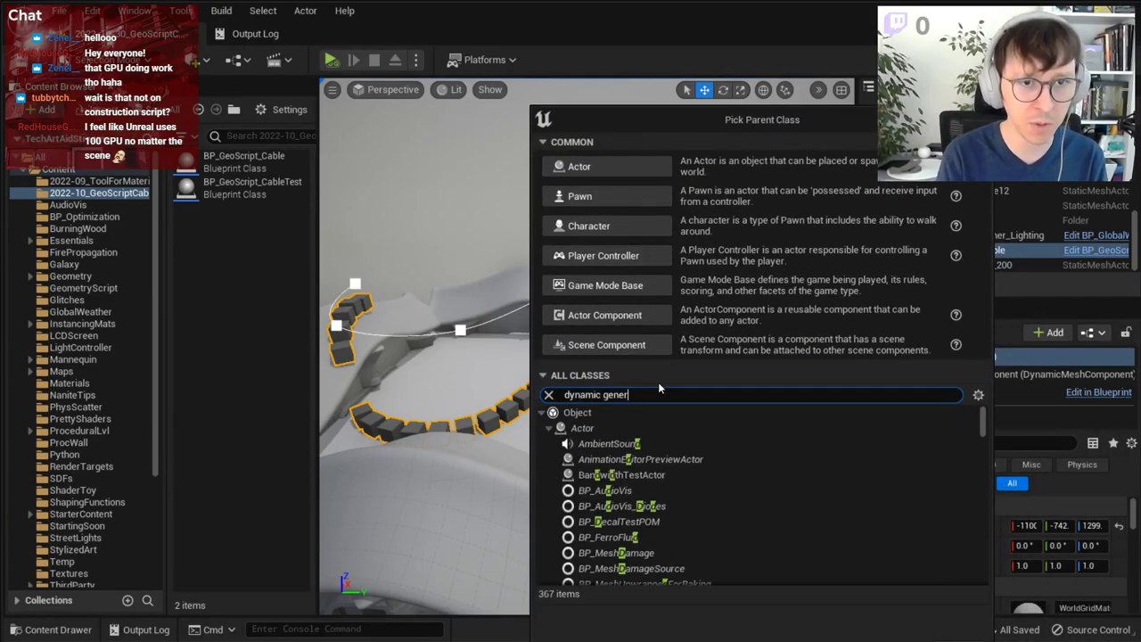
pyautogui.write('d')
pyautogui.click(658, 460)
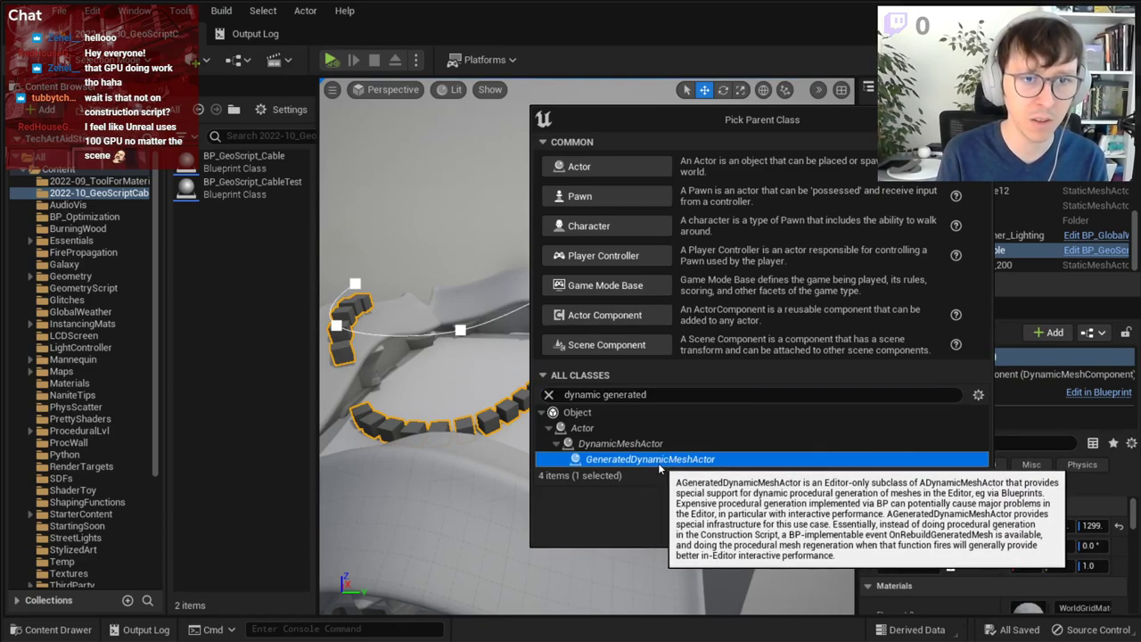
pyautogui.click(900, 529)
pyautogui.doubleClick(254, 165)
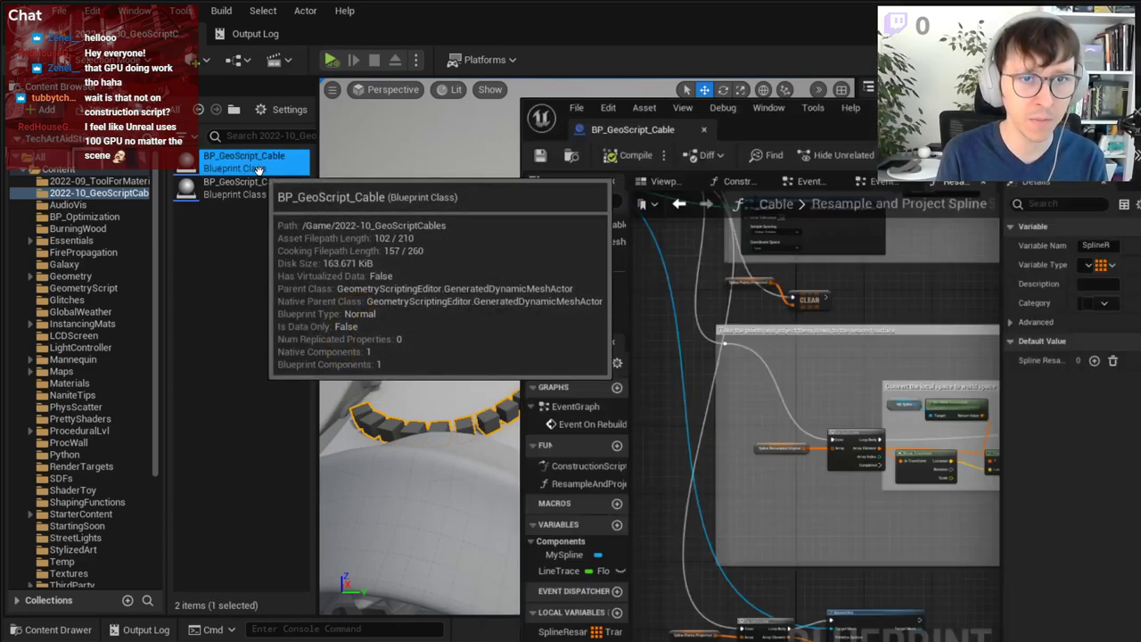
# - View the Construction Script and enlarge the Blueprint editor to fill the screen
pyautogui.click(765, 132)
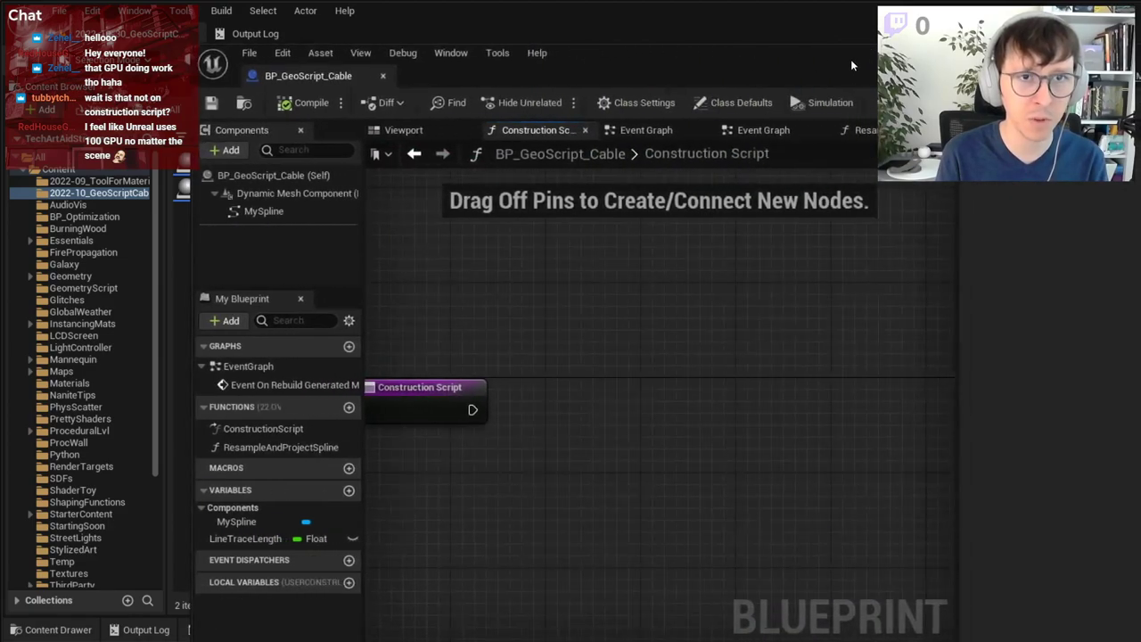
pyautogui.moveTo(851, 59); pyautogui.dragTo(669, 20)
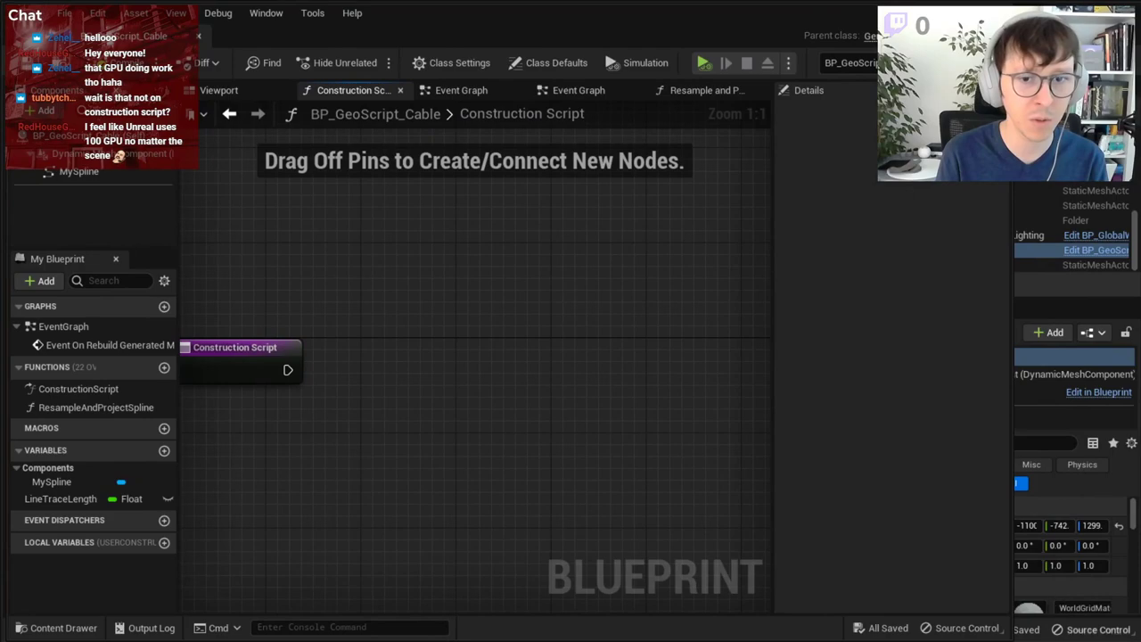
pyautogui.moveTo(1007, 637); pyautogui.dragTo(1139, 639)
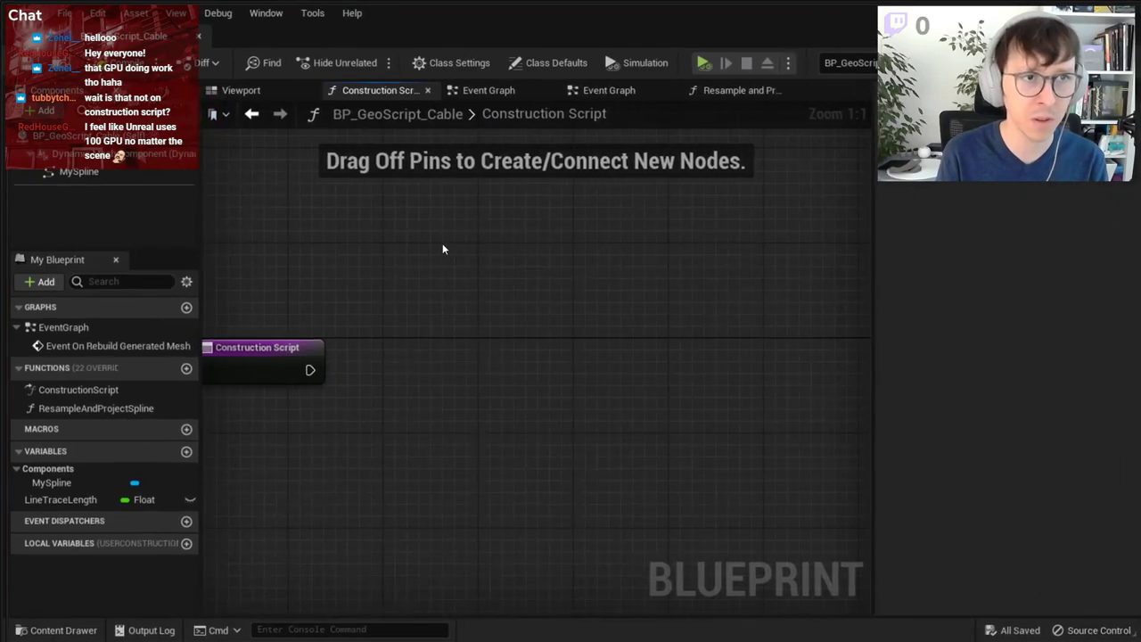
pyautogui.moveTo(443, 249); pyautogui.dragTo(571, 284, button='right')
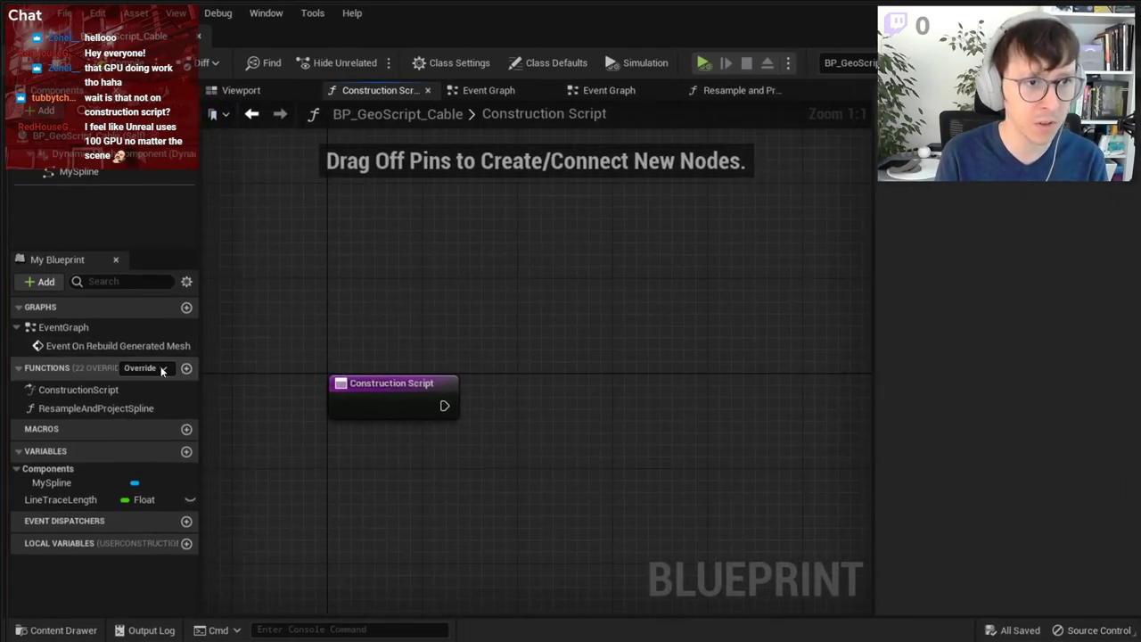
# - Check the overridable functions, then centre Event On Rebuild Generated Mesh in the Event Graph
pyautogui.click(145, 368)
pyautogui.click(413, 466)
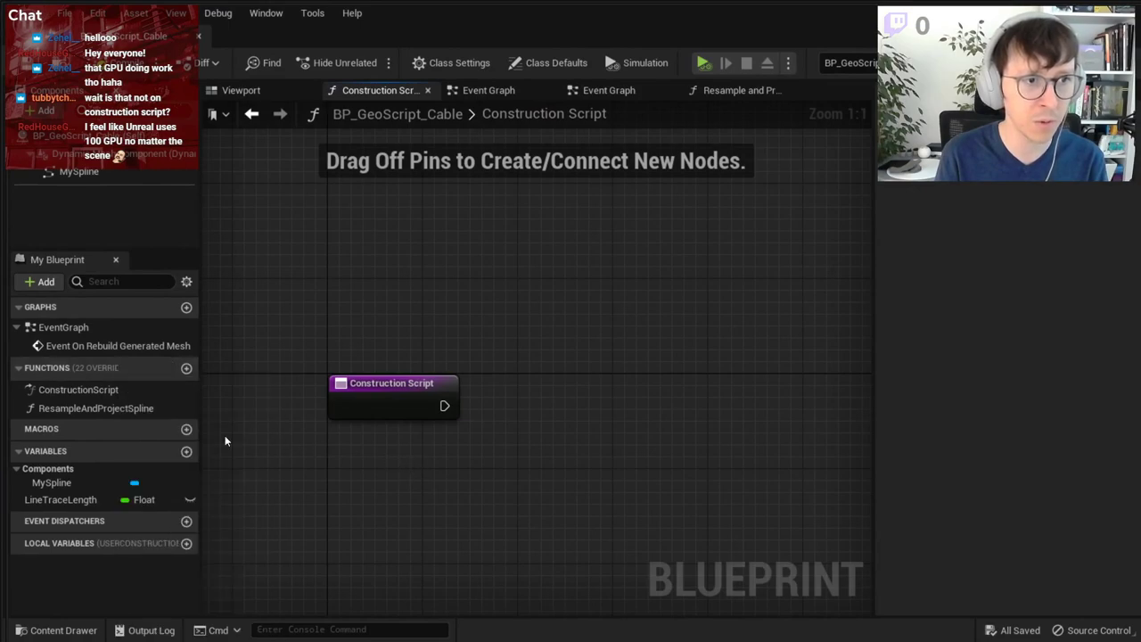
pyautogui.click(488, 90)
pyautogui.moveTo(267, 266); pyautogui.dragTo(441, 301, button='right')
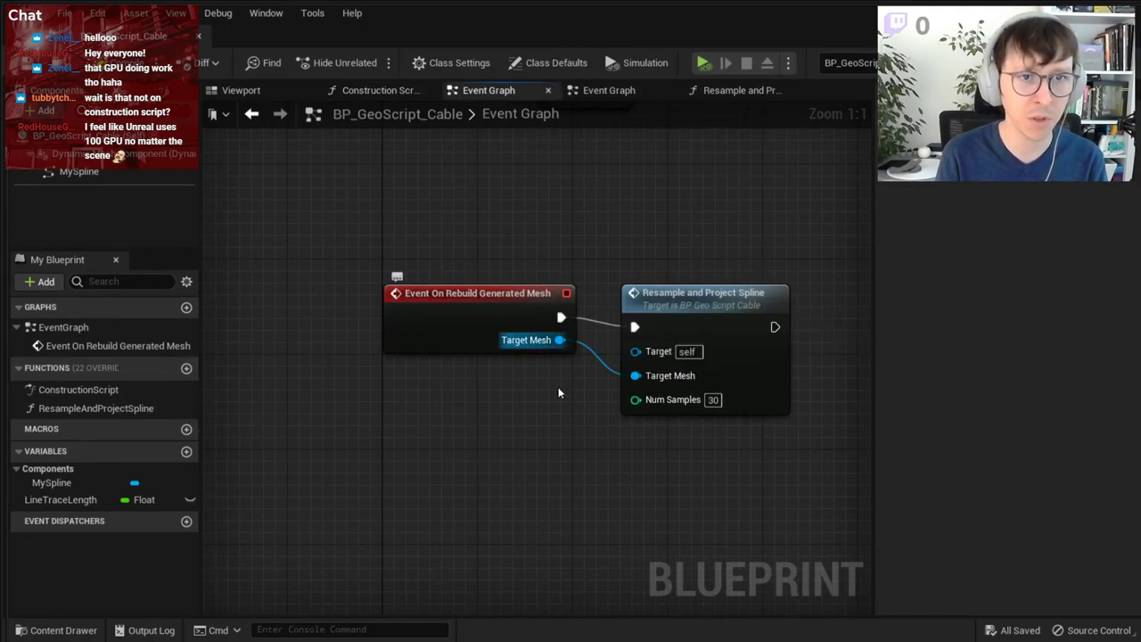
# - Open the Resample and Project Spline function and look over its sampling and line-trace sections
pyautogui.doubleClick(737, 316)
pyautogui.scroll(-5, 694, 410)
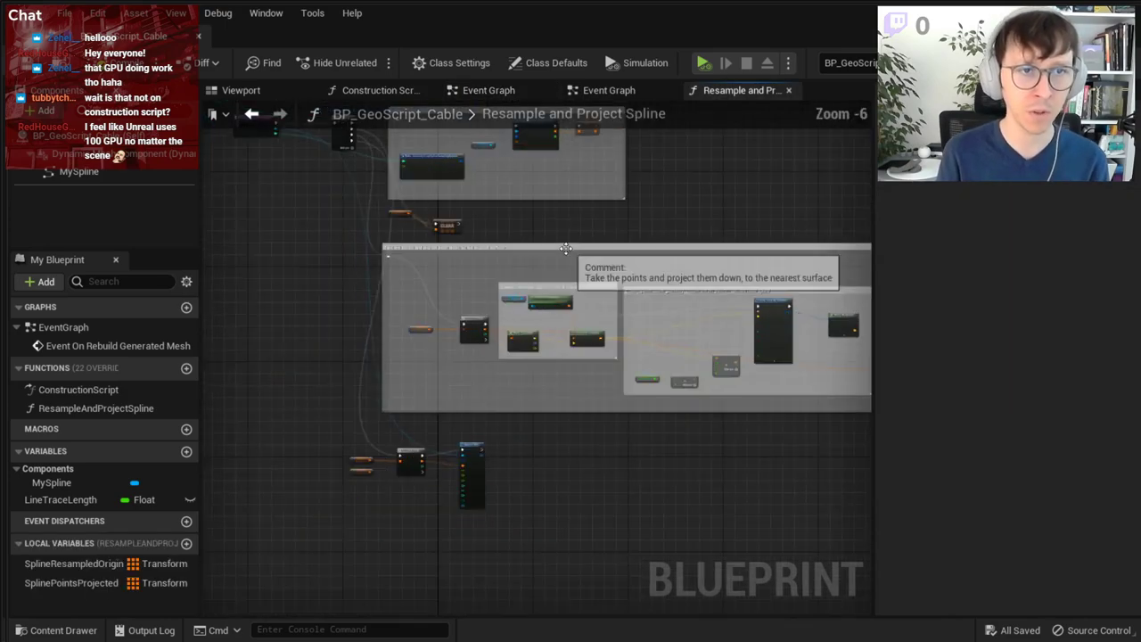
pyautogui.scroll(4, 693, 410)
pyautogui.scroll(2, 693, 410)
pyautogui.scroll(2, 616, 285)
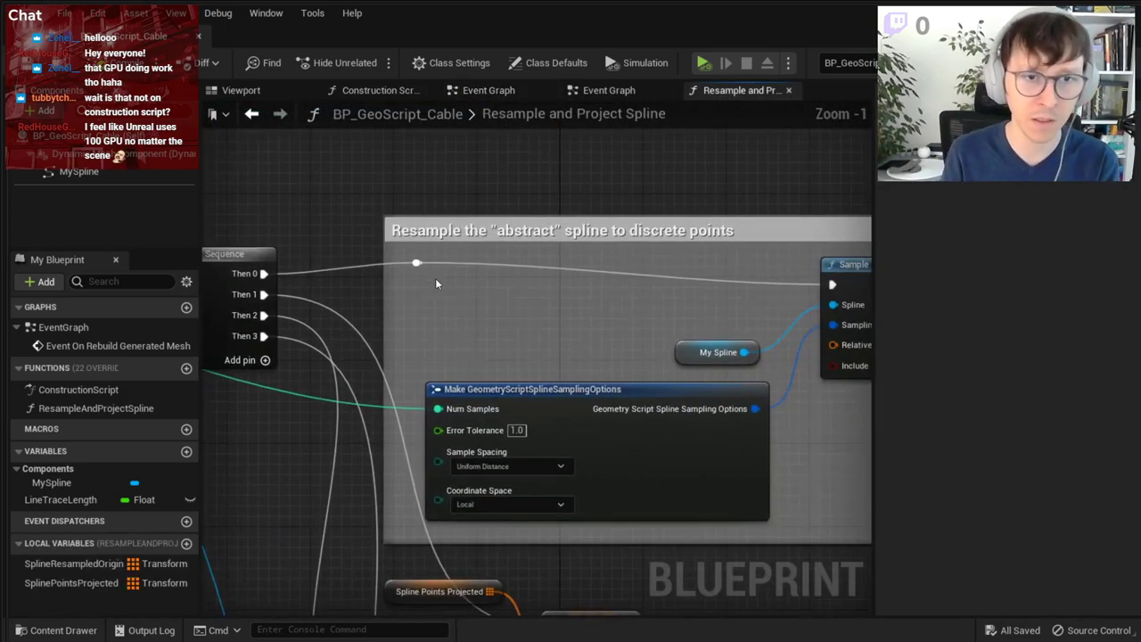
pyautogui.scroll(-3, 615, 286)
pyautogui.moveTo(615, 285); pyautogui.dragTo(491, 289, button='right')
pyautogui.scroll(1, 735, 365)
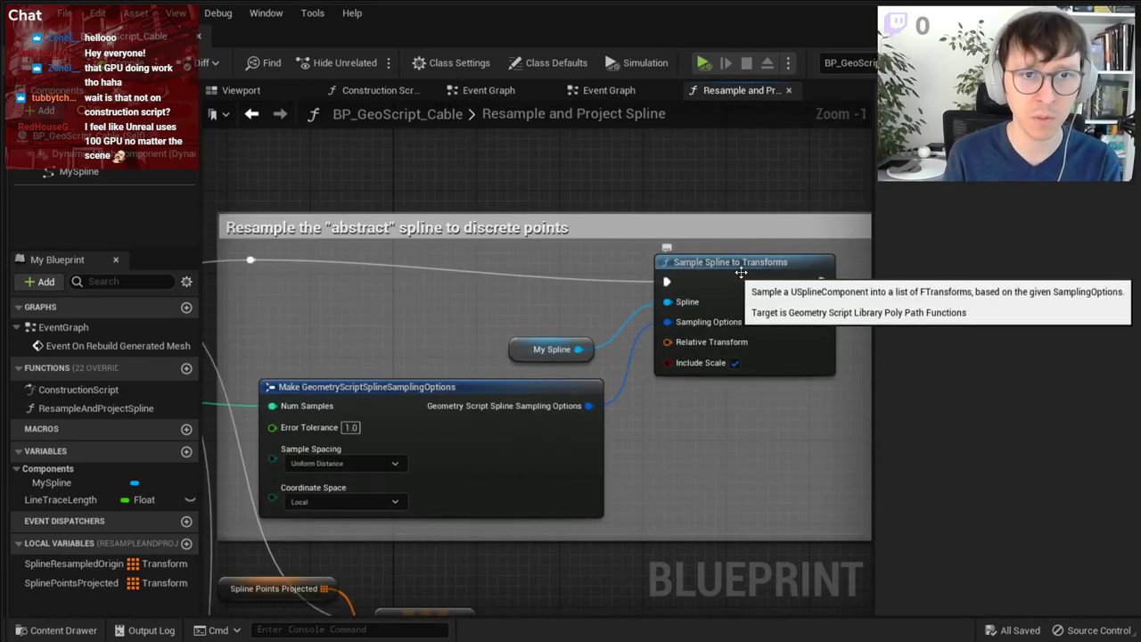
pyautogui.scroll(-5, 700, 464)
pyautogui.moveTo(695, 464); pyautogui.dragTo(615, 217, button='right')
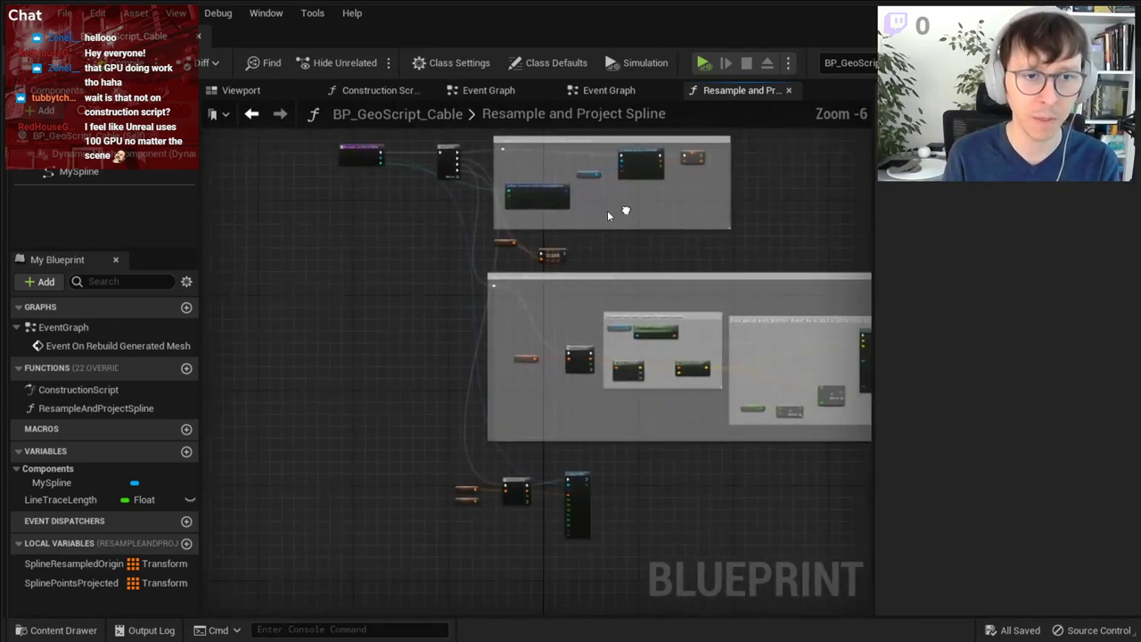
pyautogui.scroll(3, 614, 216)
pyautogui.moveTo(662, 354); pyautogui.dragTo(377, 176, button='right')
pyautogui.moveTo(624, 214); pyautogui.dragTo(433, 211, button='right')
pyautogui.scroll(2, 459, 241)
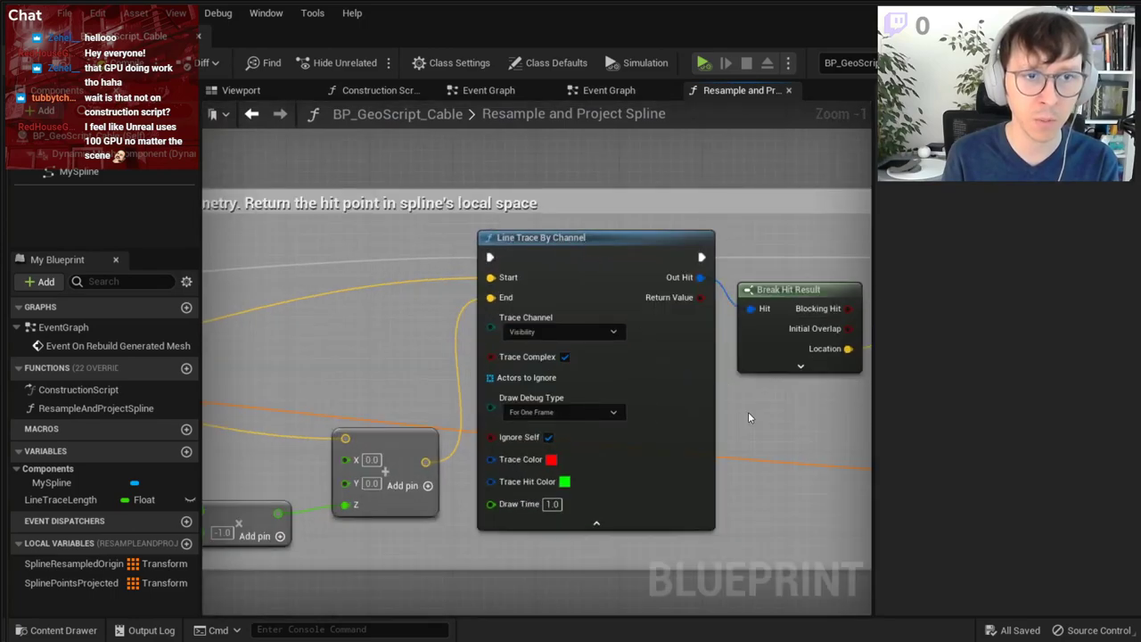
# - Wire Spline Resampled Original into the For Each Loop's Array input
pyautogui.moveTo(749, 416)
pyautogui.mouseDown(button='right')
pyautogui.moveTo(479, 371)
pyautogui.moveTo(401, 382)
pyautogui.mouseUp(button='right')
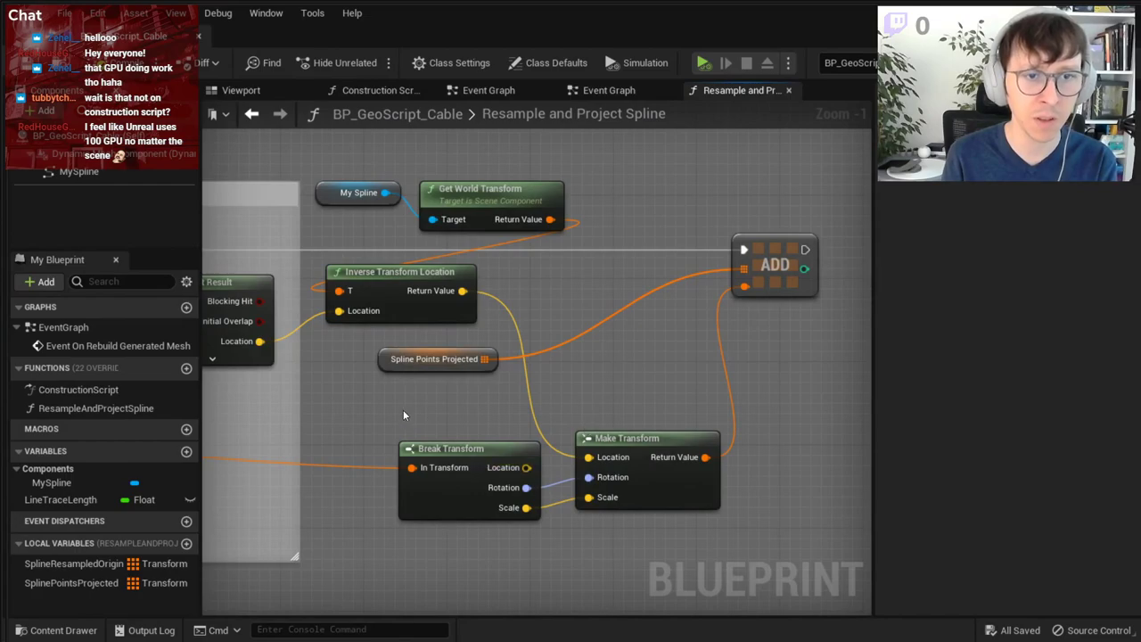
pyautogui.scroll(-5, 403, 414)
pyautogui.moveTo(403, 414); pyautogui.dragTo(639, 410, button='right')
pyautogui.scroll(3, 338, 257)
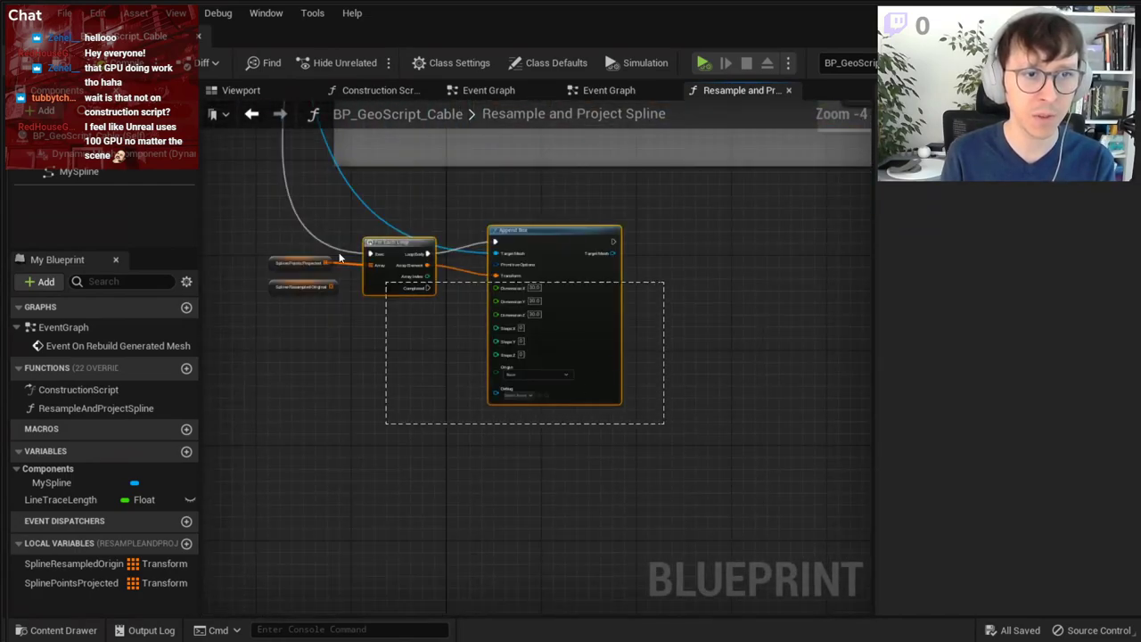
pyautogui.moveTo(281, 205); pyautogui.dragTo(416, 260, button='right')
pyautogui.scroll(2, 415, 260)
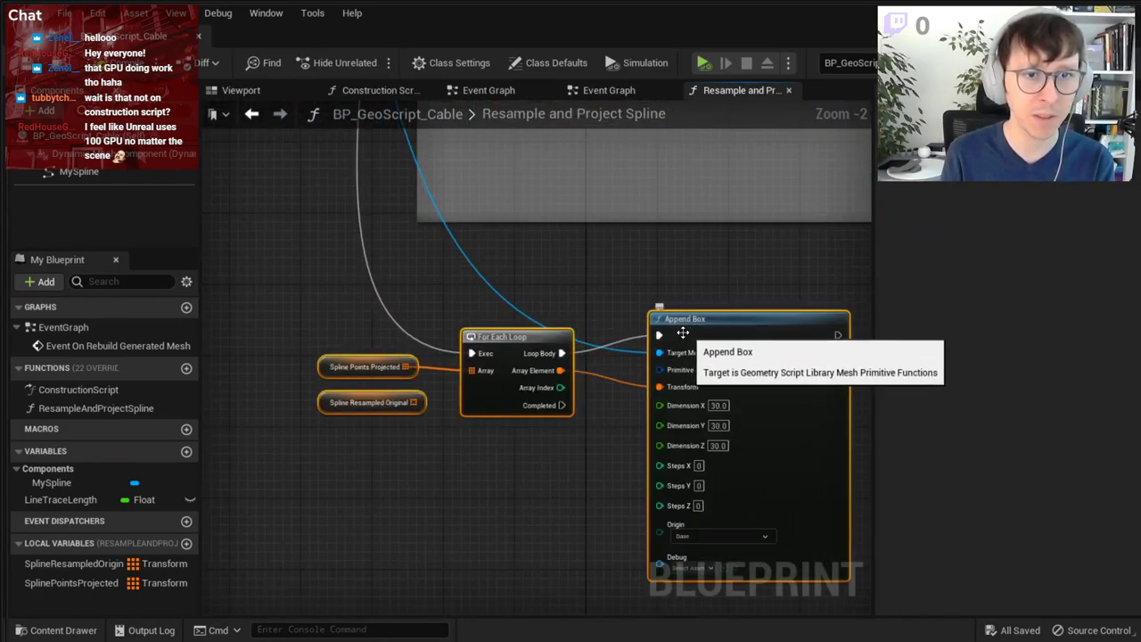
pyautogui.scroll(2, 415, 366)
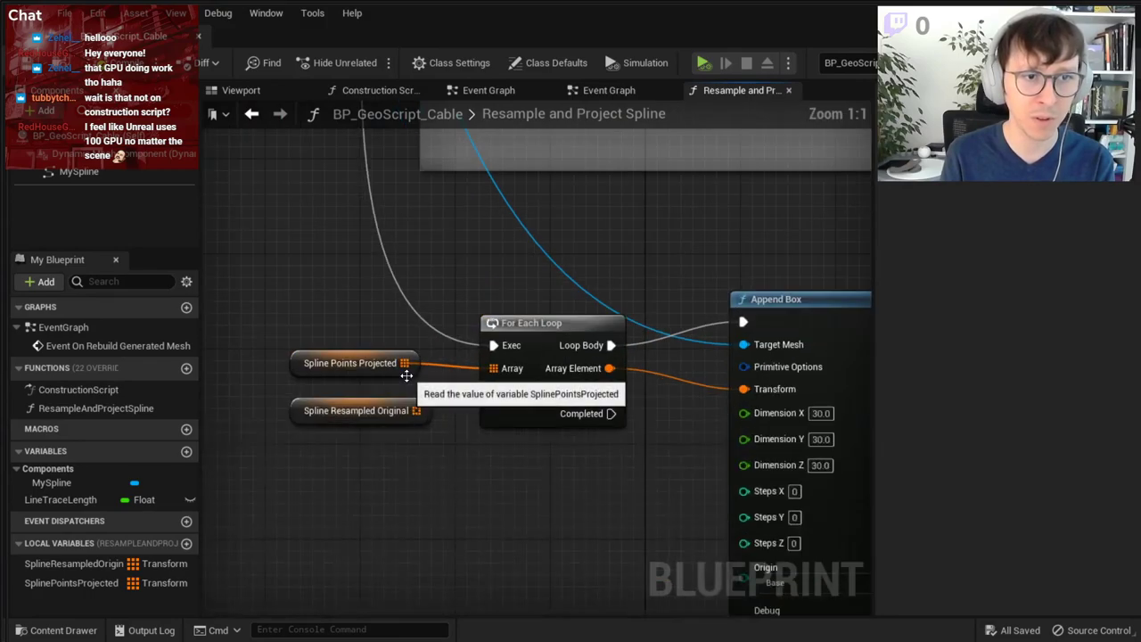
pyautogui.moveTo(416, 410); pyautogui.dragTo(493, 368)
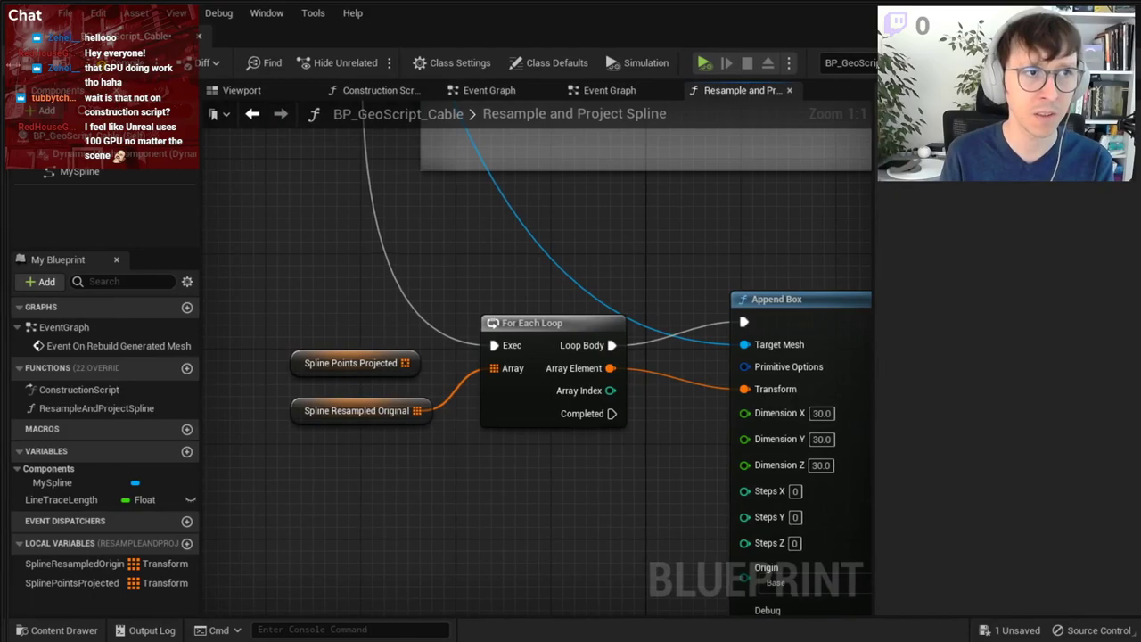
# - Show the level beside the editor, compile, and move the spline's end point to the right
pyautogui.press('super+Right')
pyautogui.press('F11')
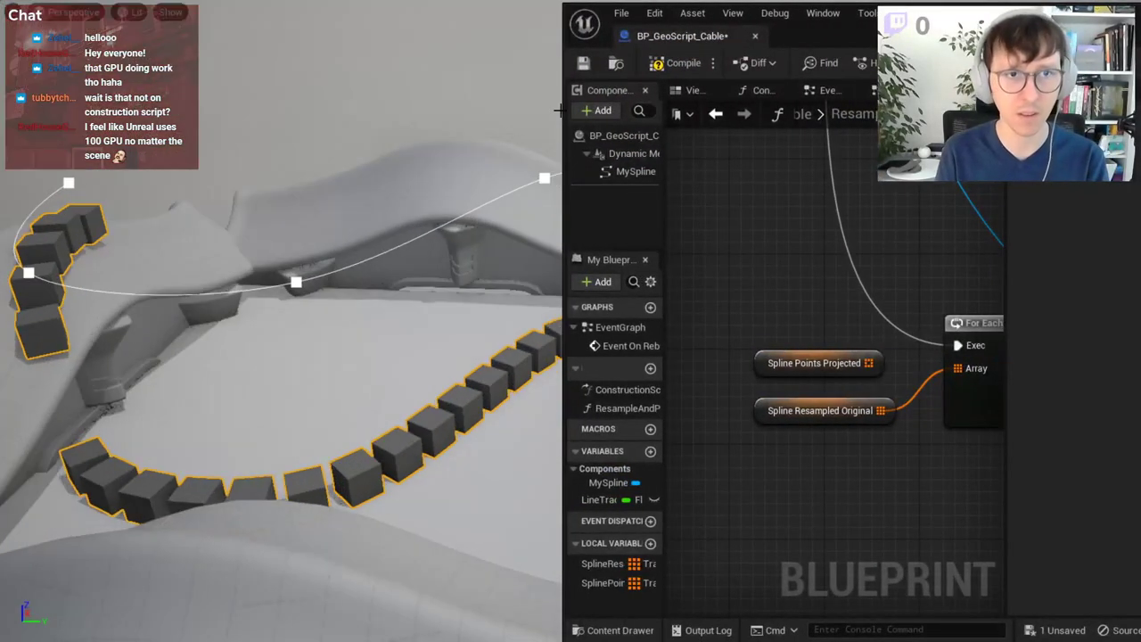
pyautogui.press('F7')
pyautogui.keyDown('alt'); pyautogui.moveTo(103, 337); pyautogui.dragTo(267, 294); pyautogui.keyUp('alt')
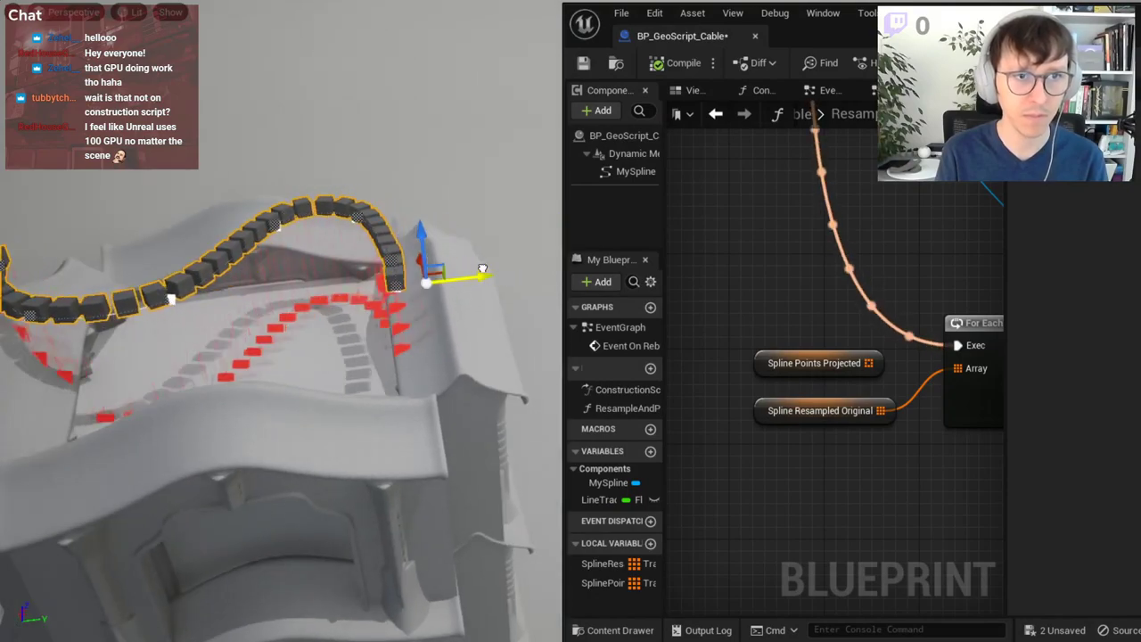
pyautogui.moveTo(473, 272); pyautogui.dragTo(513, 270)
# - Reconnect Spline Points Projected to the For Each Loop's Array and inspect the cable close up
pyautogui.moveTo(868, 363); pyautogui.dragTo(957, 368)
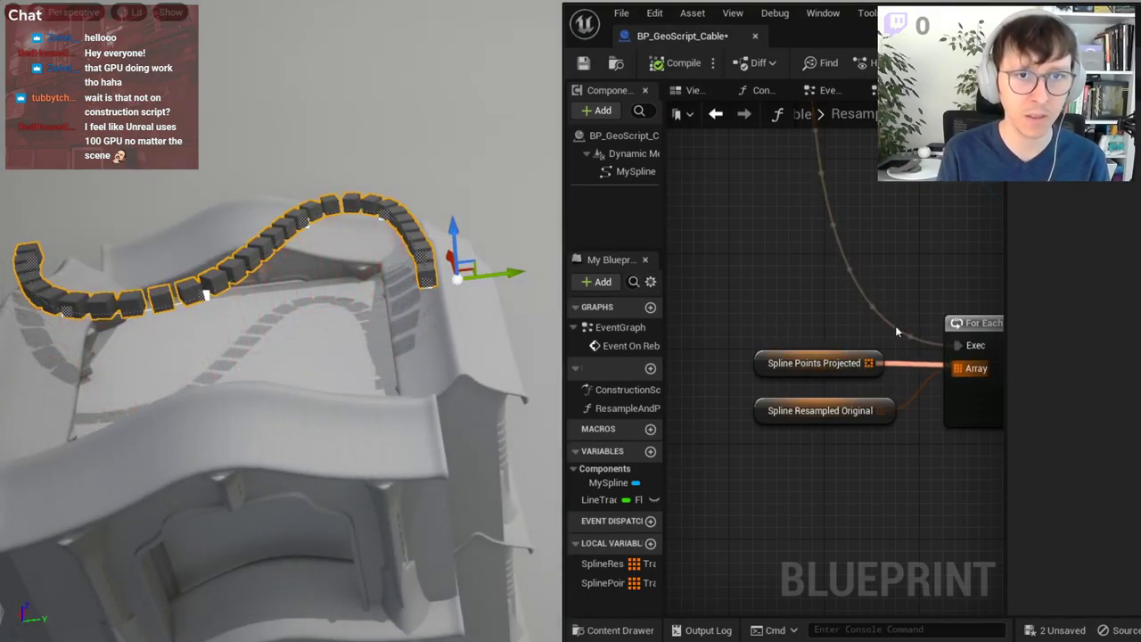
pyautogui.click(660, 62)
pyautogui.keyDown('alt'); pyautogui.moveTo(401, 357); pyautogui.dragTo(523, 331); pyautogui.keyUp('alt')
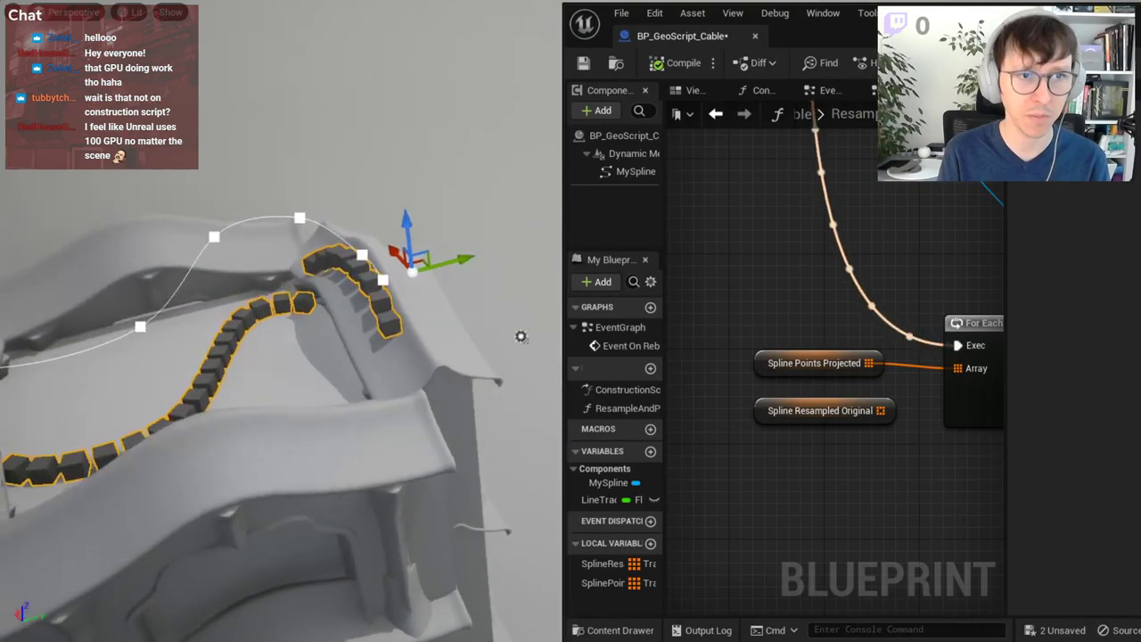
pyautogui.keyDown('alt'); pyautogui.moveTo(535, 96); pyautogui.dragTo(406, 192); pyautogui.keyUp('alt')
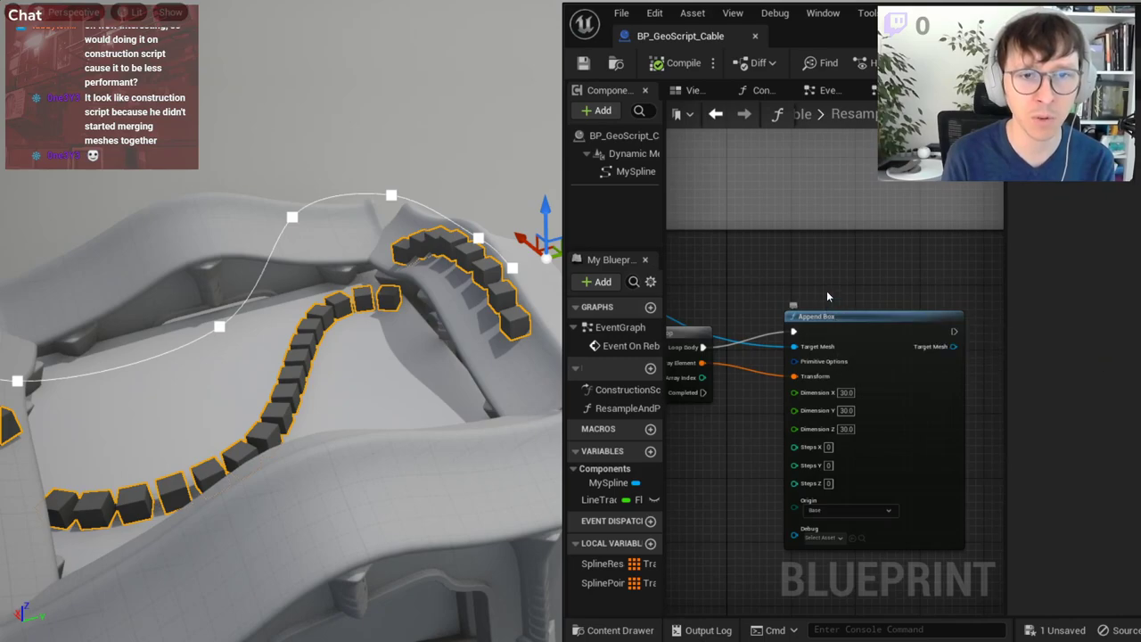
pyautogui.scroll(-6, 867, 428)
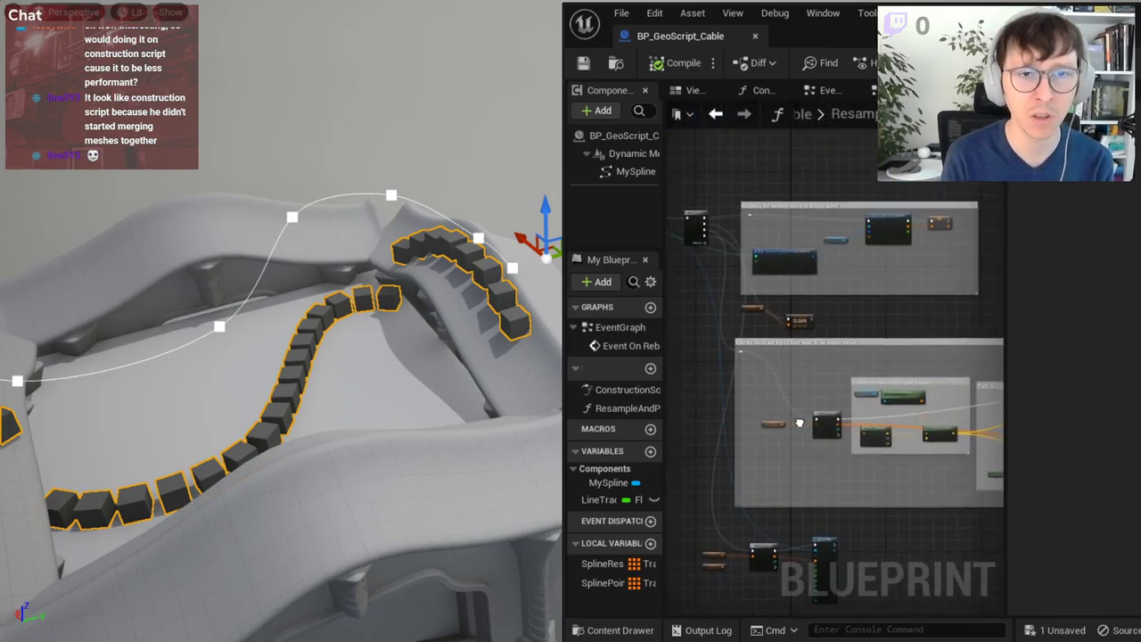
pyautogui.moveTo(867, 428); pyautogui.dragTo(800, 523, button='right')
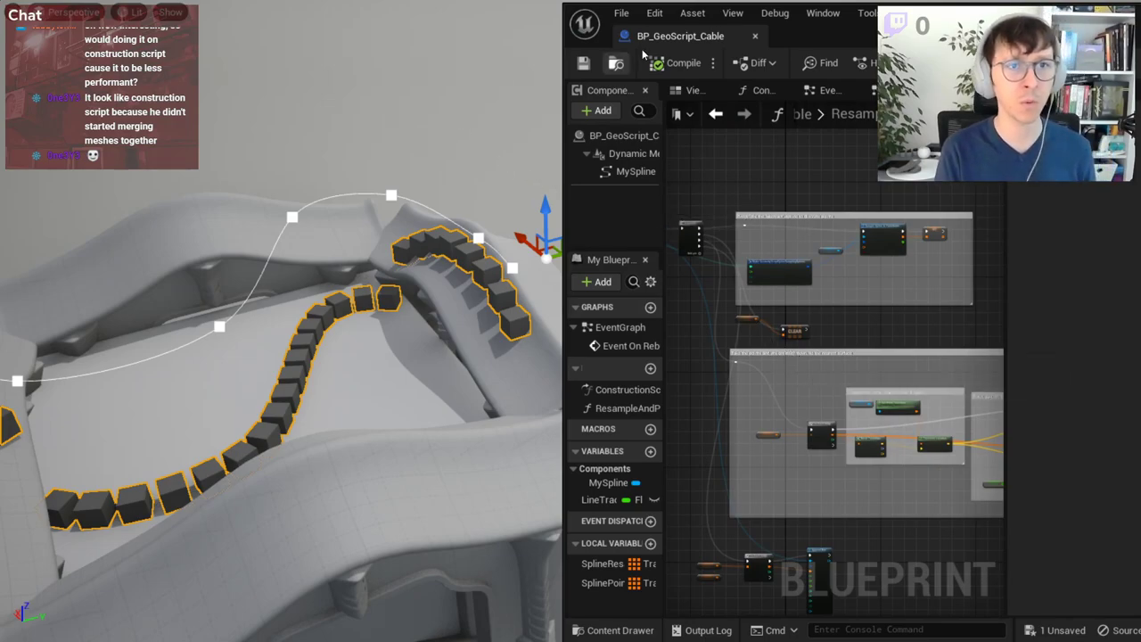
pyautogui.click(583, 63)
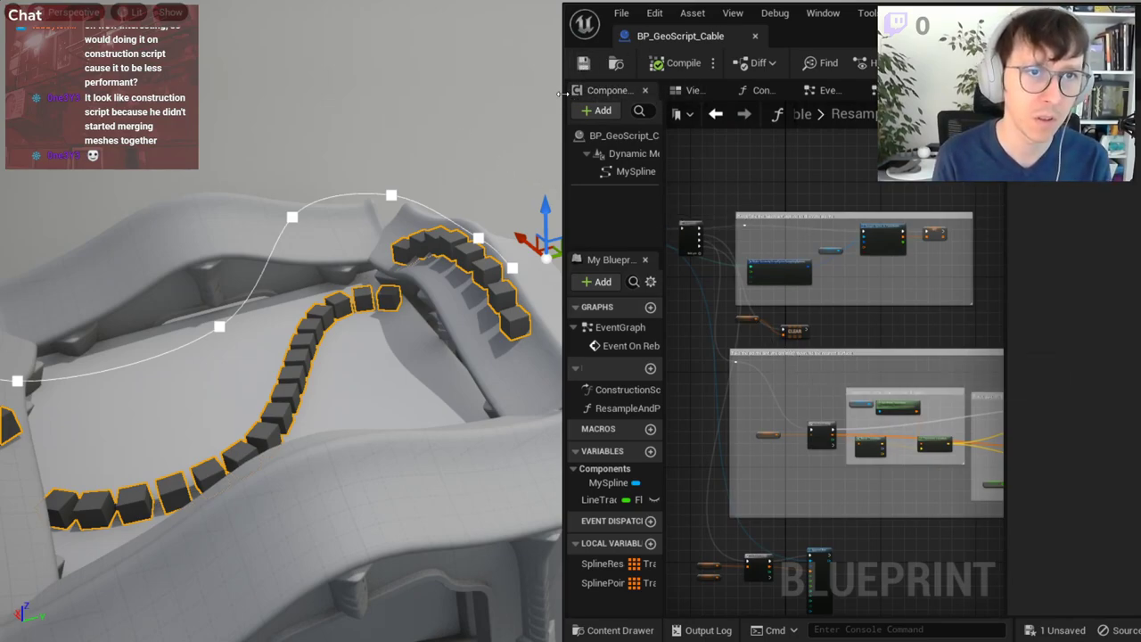
pyautogui.moveTo(561, 94); pyautogui.dragTo(484, 94)
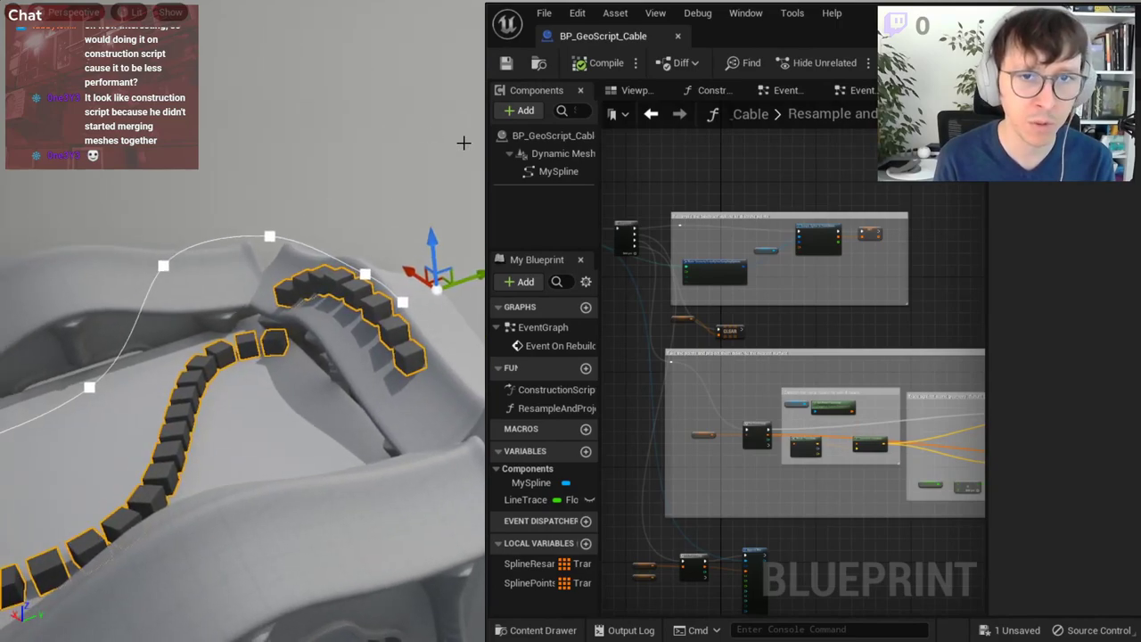
pyautogui.moveTo(486, 103); pyautogui.dragTo(439, 100)
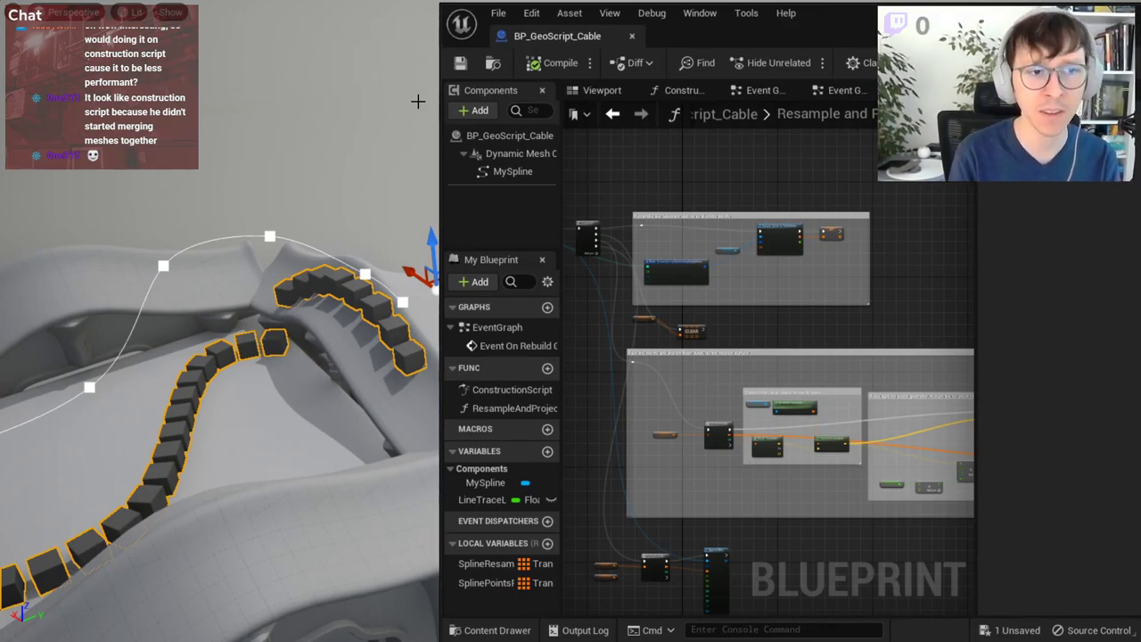
pyautogui.moveTo(418, 102)
pyautogui.mouseDown(button='right')
pyautogui.moveTo(339, 109)
pyautogui.moveTo(289, 197)
pyautogui.mouseUp(button='right')
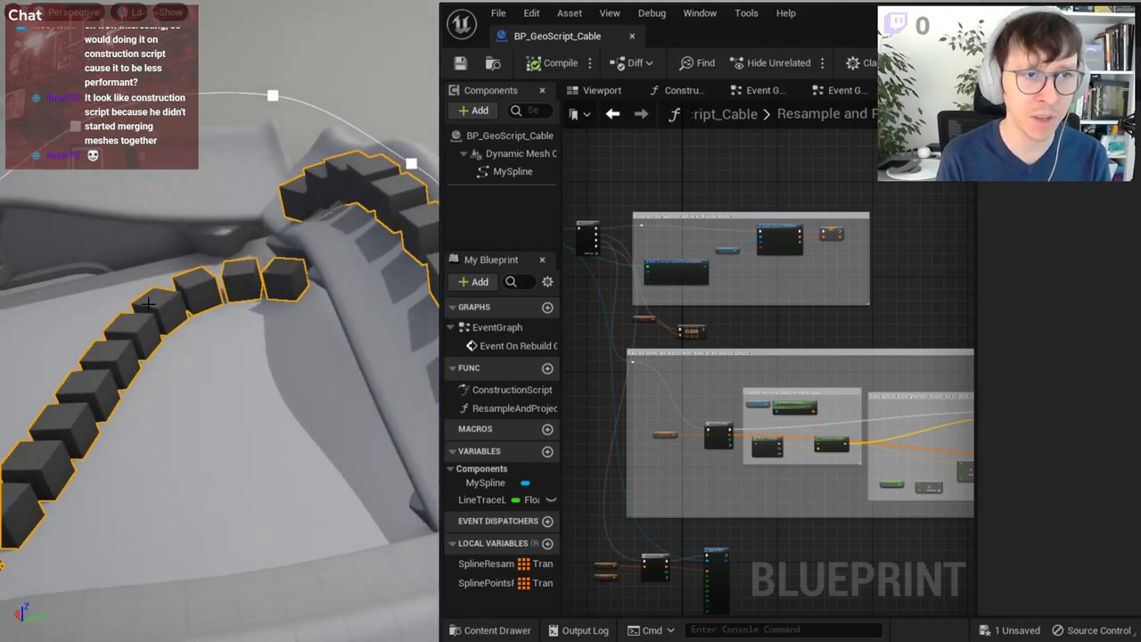
pyautogui.moveTo(257, 318); pyautogui.dragTo(232, 294, button='right')
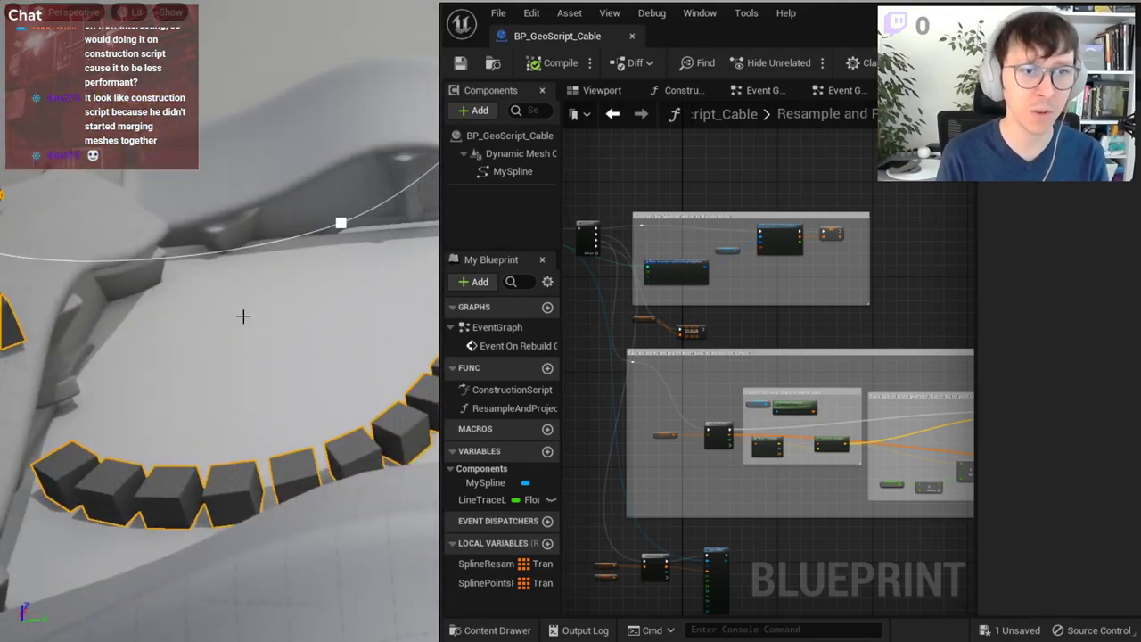
pyautogui.hotkey('ctrl', 's')
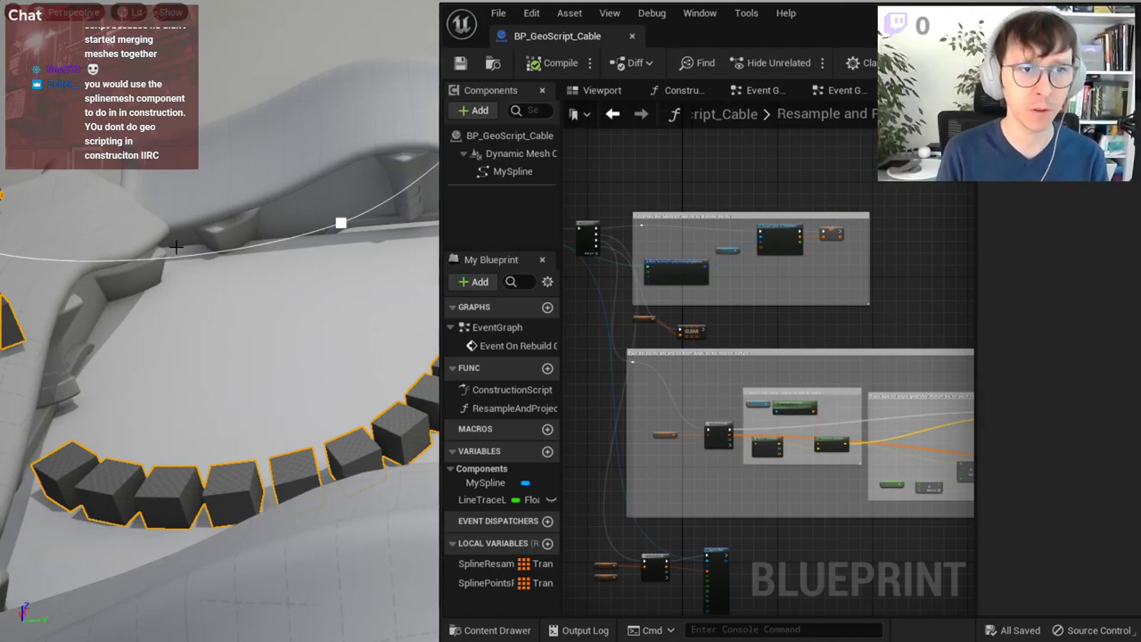
pyautogui.moveTo(175, 247); pyautogui.dragTo(232, 250, button='right')
pyautogui.moveTo(440, 229); pyautogui.dragTo(488, 223)
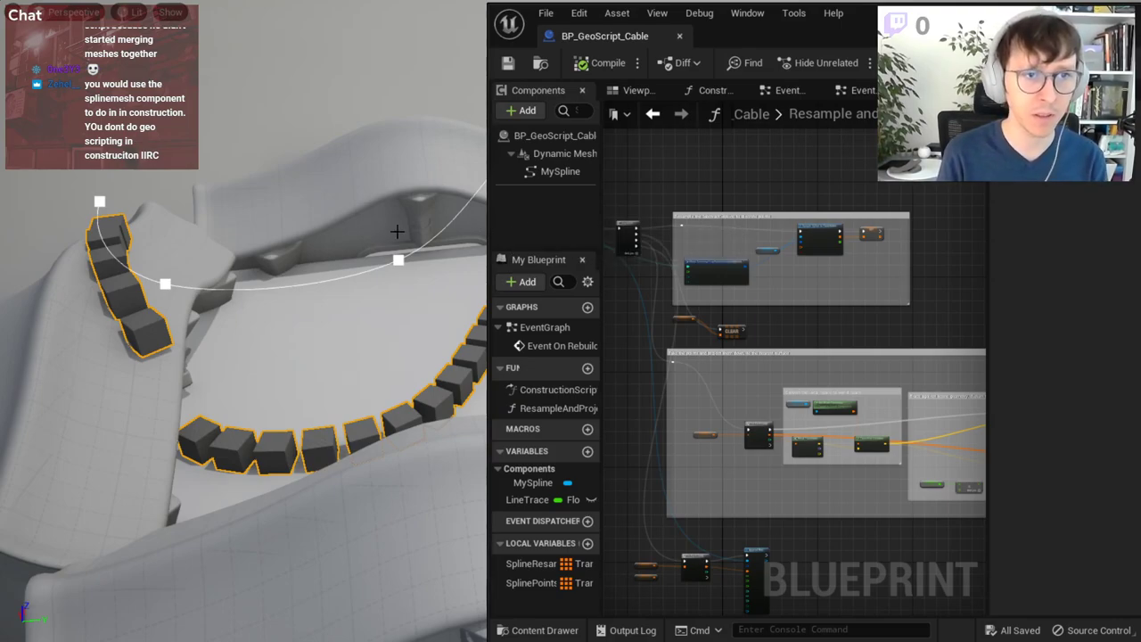
pyautogui.moveTo(314, 260); pyautogui.dragTo(238, 314, button='right')
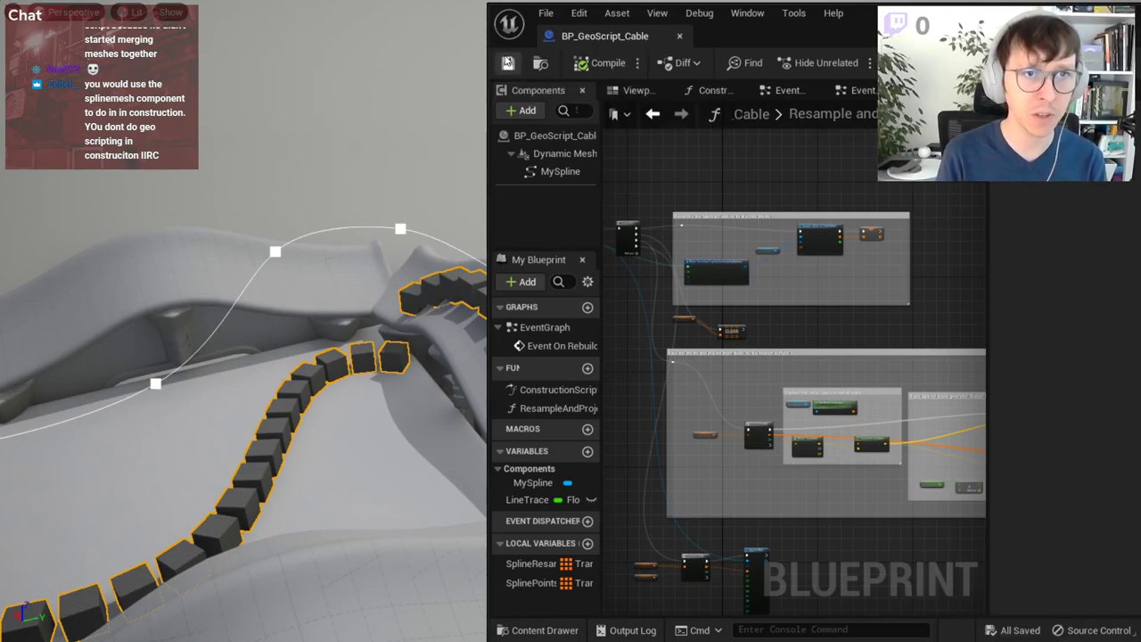
# - Search the node list for 'remove du' and 'redu', then close it without adding anything
pyautogui.scroll(2, 739, 434)
pyautogui.moveTo(739, 434); pyautogui.dragTo(655, 341, button='right')
pyautogui.rightClick(700, 443)
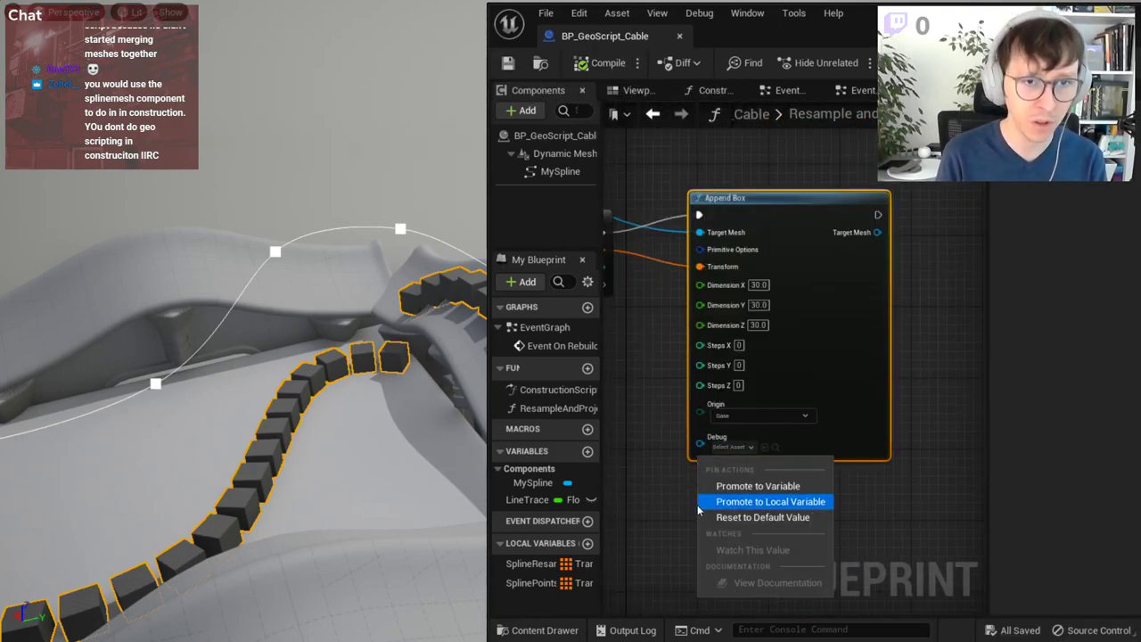
pyautogui.click(667, 497)
pyautogui.rightClick(666, 498)
pyautogui.write('remove du')
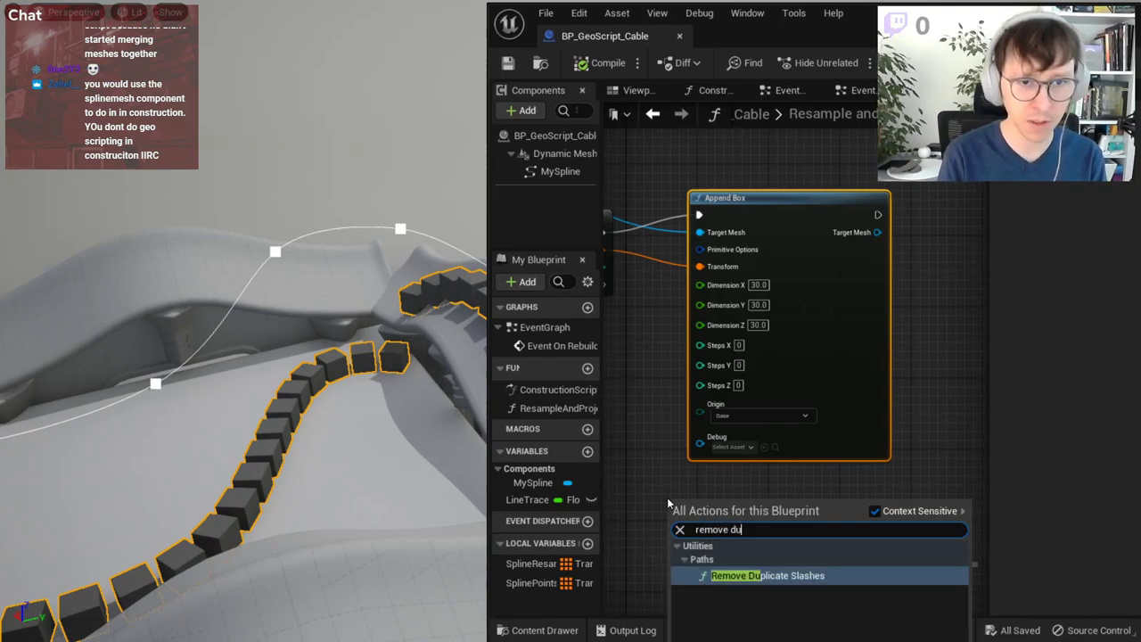
pyautogui.press('BackSpace')
pyautogui.press('BackSpace')
pyautogui.press('BackSpace')
pyautogui.write('redu')
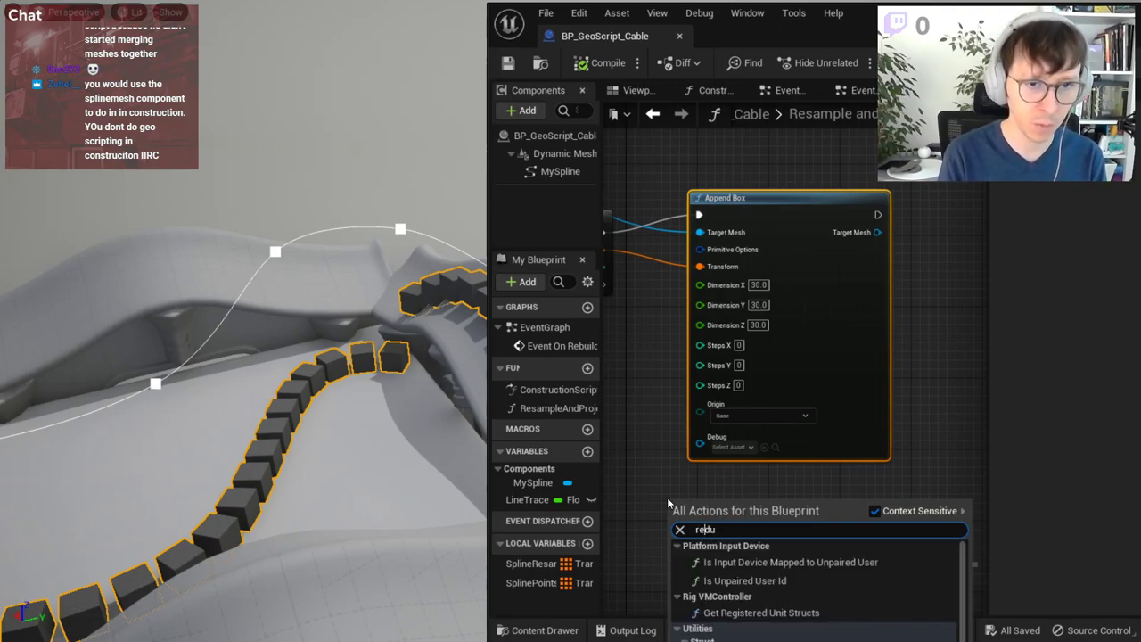
pyautogui.press('BackSpace')
pyautogui.press('BackSpace')
pyautogui.press('BackSpace')
pyautogui.press('BackSpace')
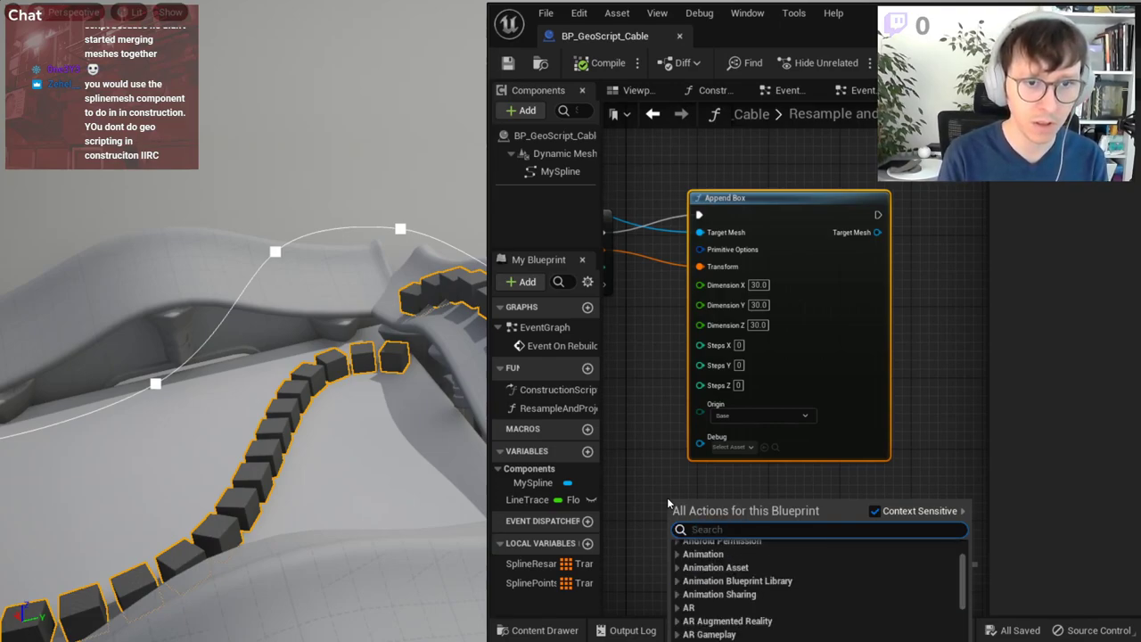
pyautogui.scroll(-3, 772, 615)
pyautogui.click(811, 477)
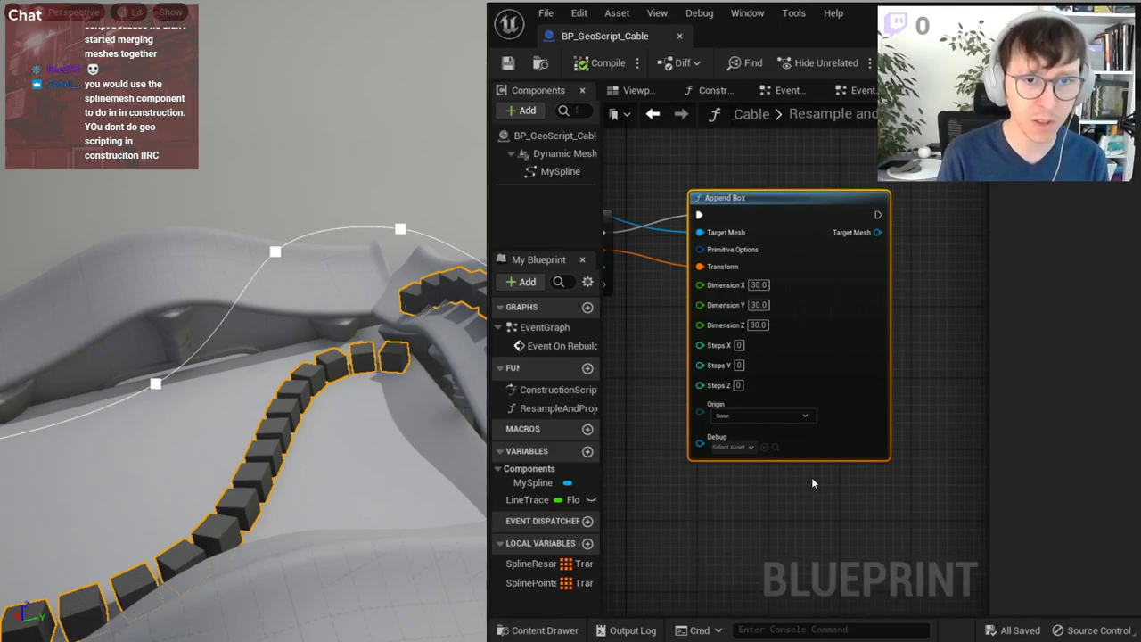
# - Bring the For Each Loop fully into view and compile the blueprint
pyautogui.moveTo(811, 477); pyautogui.dragTo(919, 322, button='right')
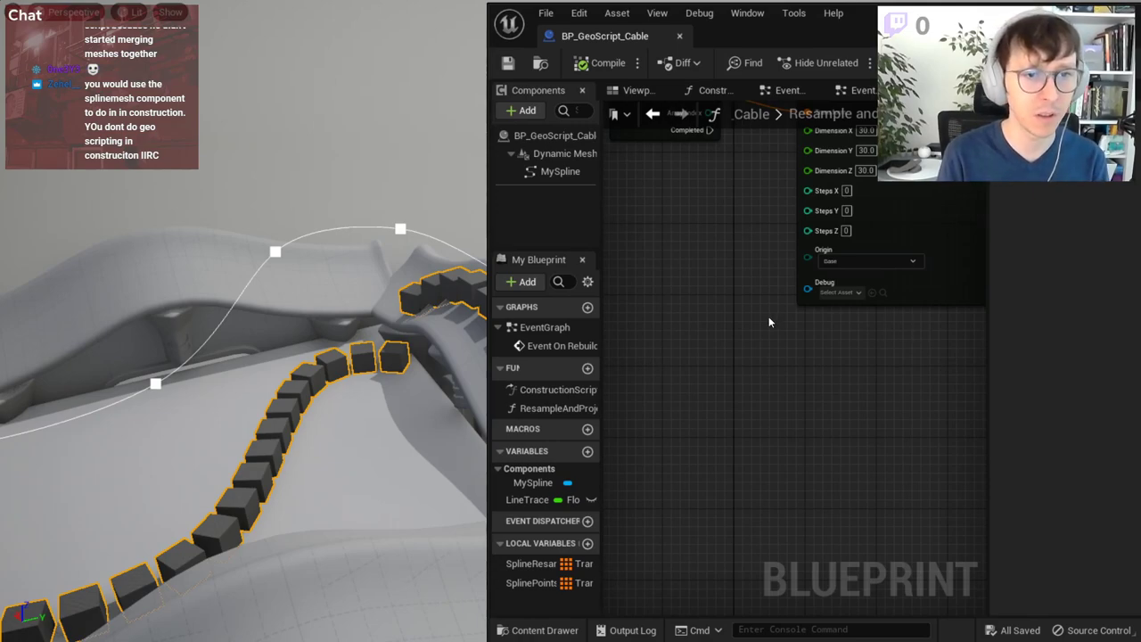
pyautogui.scroll(-2, 739, 357)
pyautogui.scroll(-3, 755, 479)
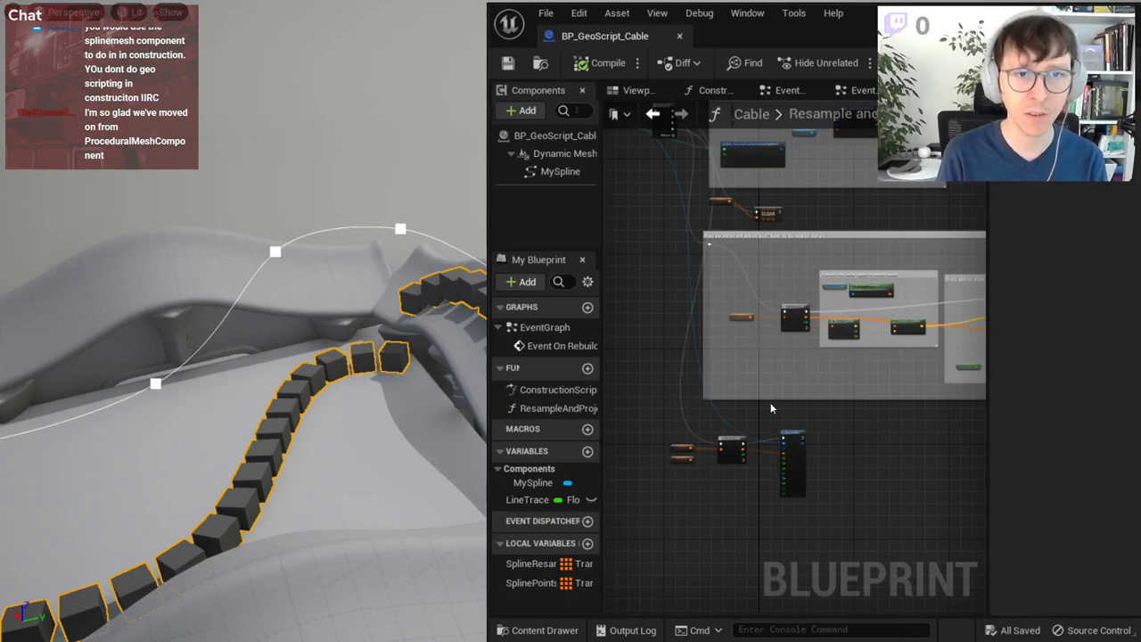
pyautogui.scroll(3, 888, 531)
pyautogui.scroll(3, 901, 452)
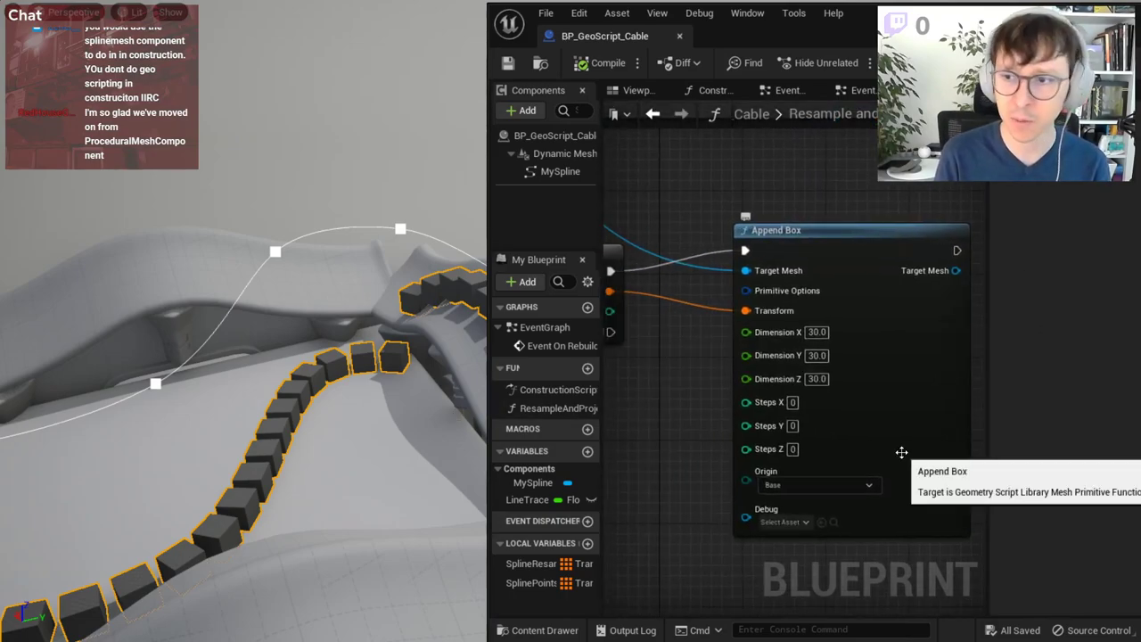
pyautogui.scroll(-1, 901, 451)
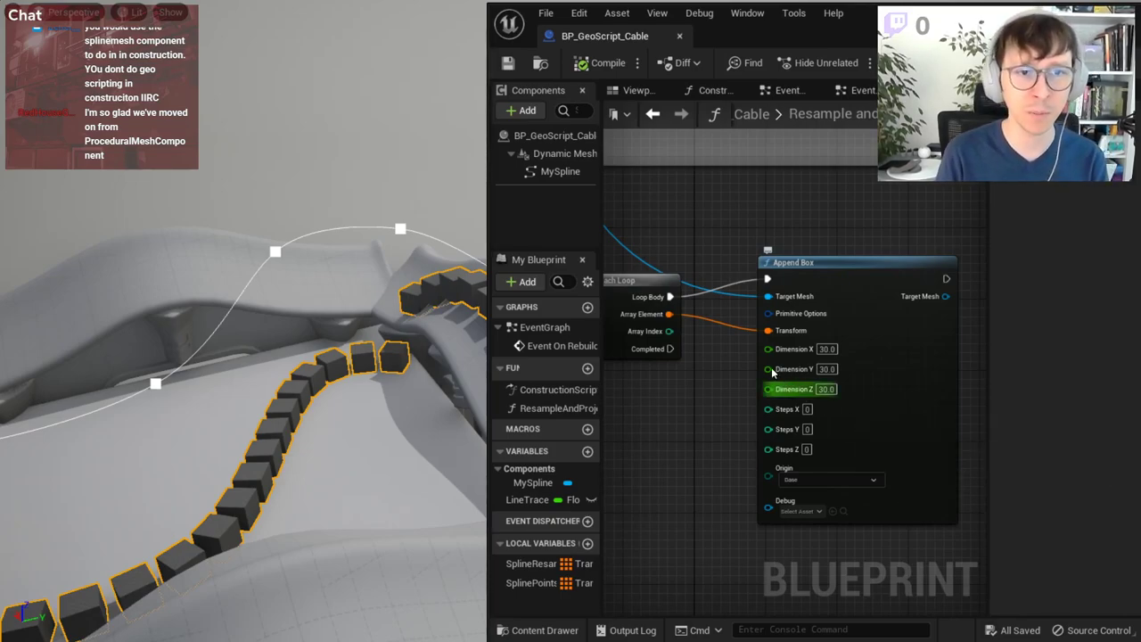
pyautogui.moveTo(701, 347); pyautogui.dragTo(813, 353, button='right')
pyautogui.scroll(-2, 813, 353)
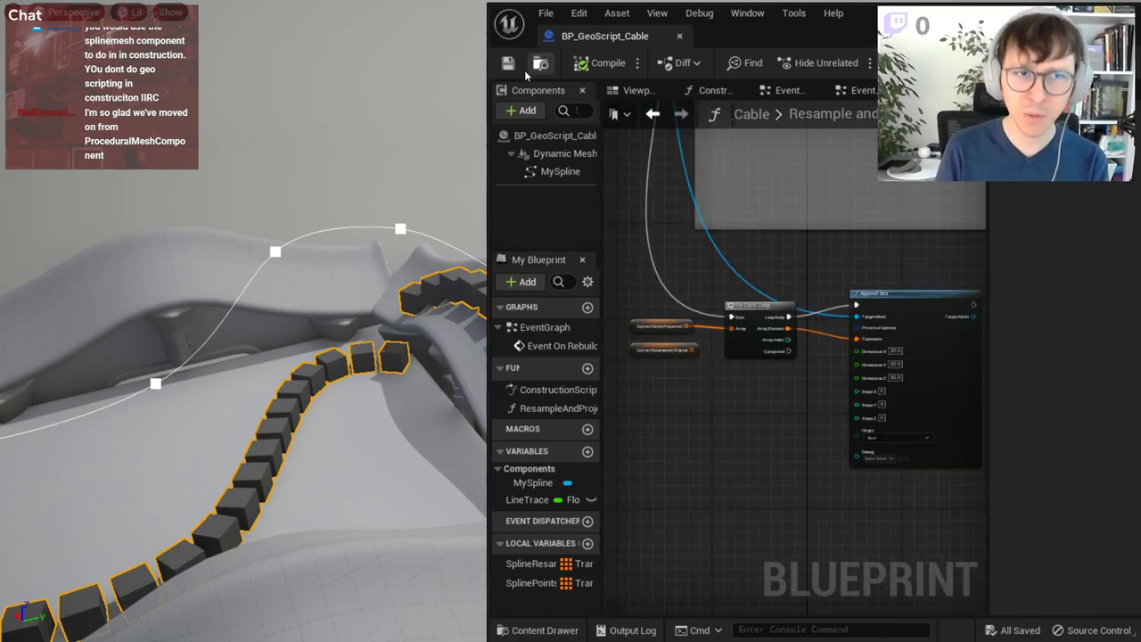
pyautogui.click(575, 66)
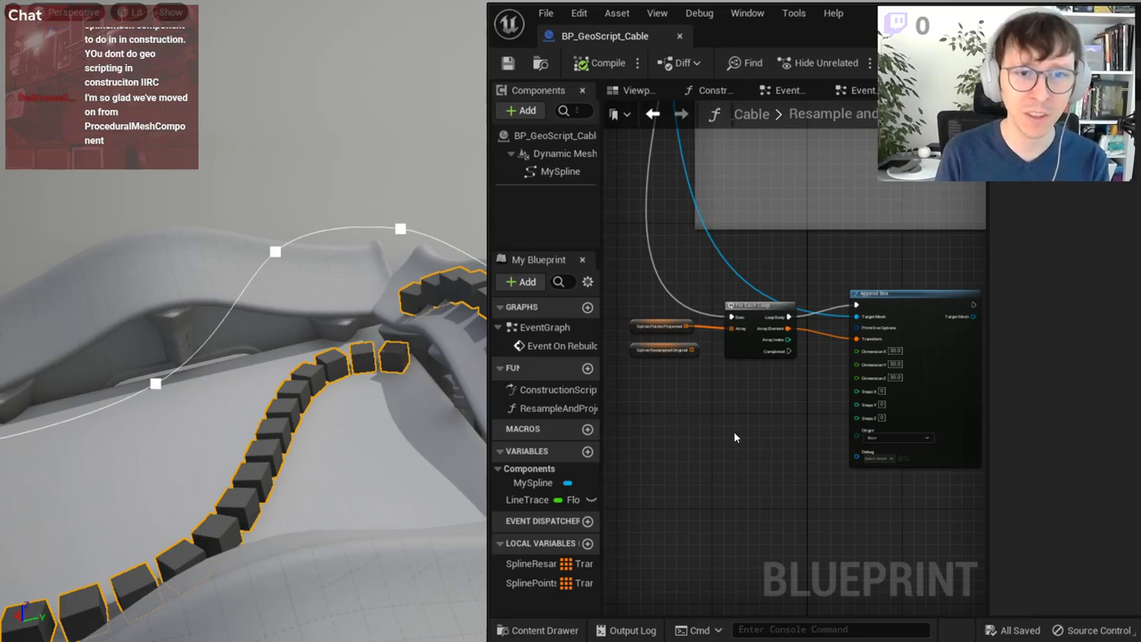
# - Delete the unused SplineResampledOriginal getter node
pyautogui.scroll(1, 734, 437)
pyautogui.scroll(1, 705, 420)
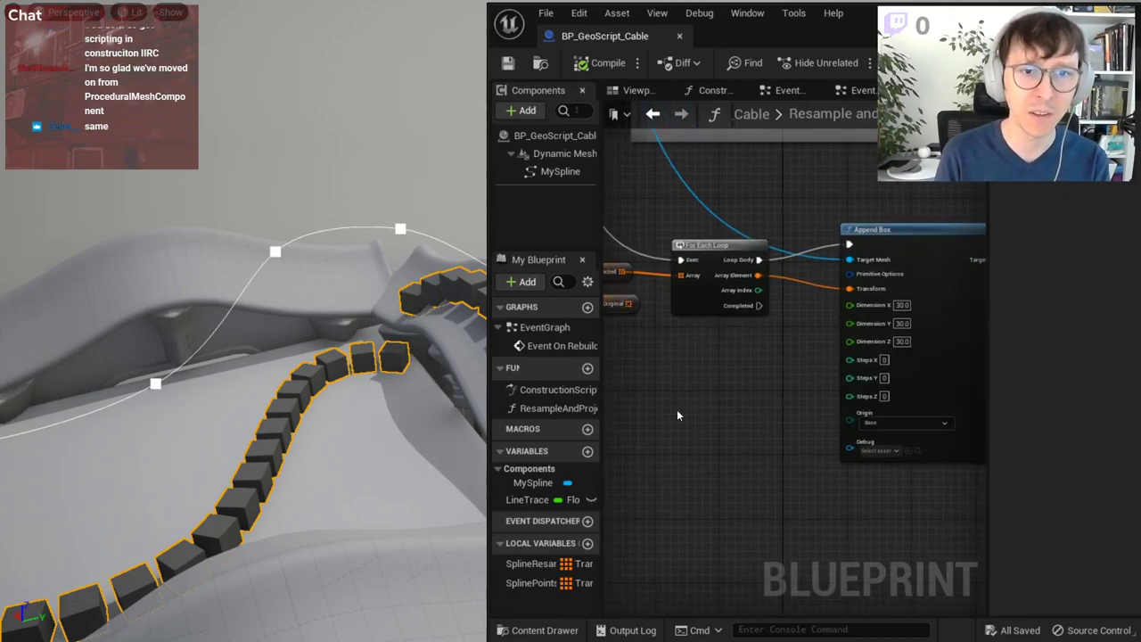
pyautogui.scroll(-4, 794, 343)
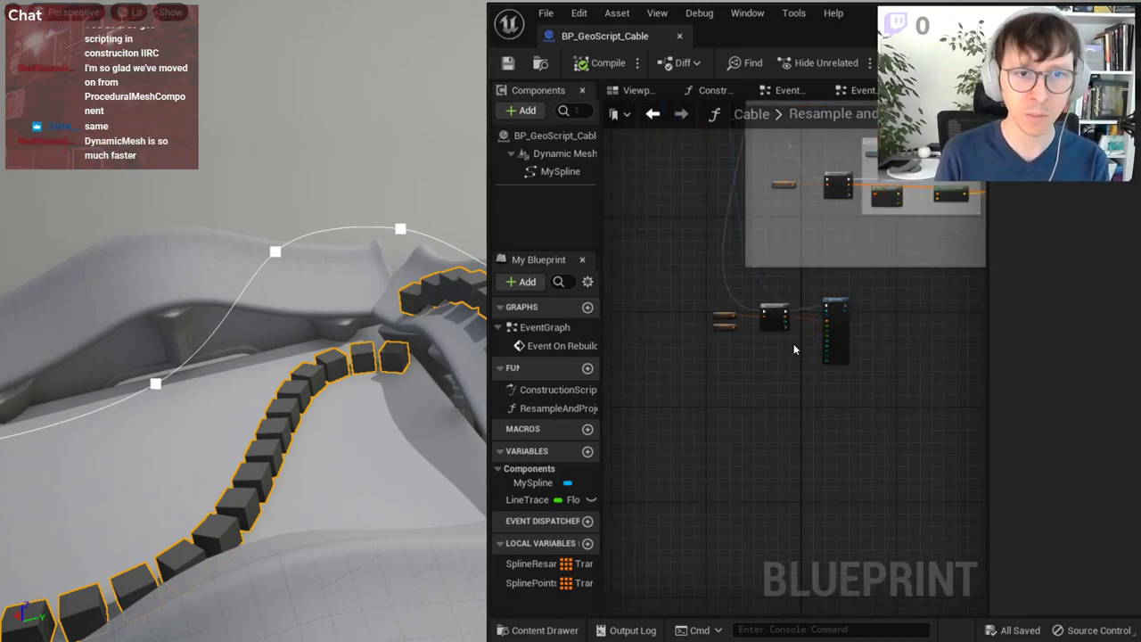
pyautogui.scroll(3, 774, 347)
pyautogui.moveTo(737, 344); pyautogui.dragTo(686, 318)
pyautogui.press('Delete')
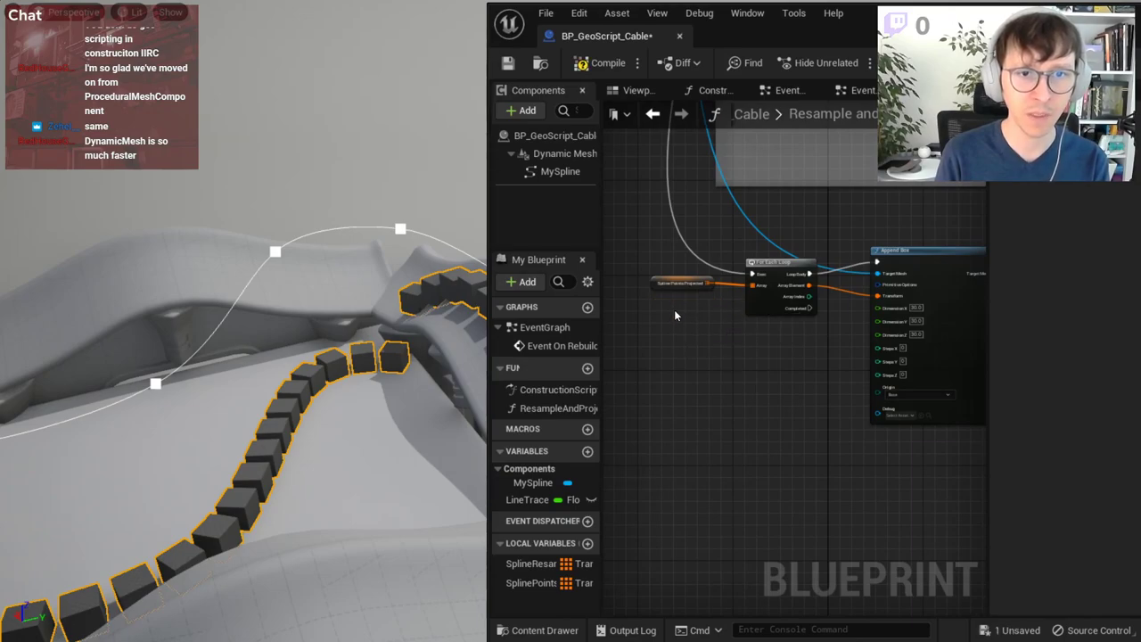
# - Select the For Each Loop, SplinePoints and Append Box nodes and shift them right
pyautogui.moveTo(674, 309); pyautogui.dragTo(652, 382, button='right')
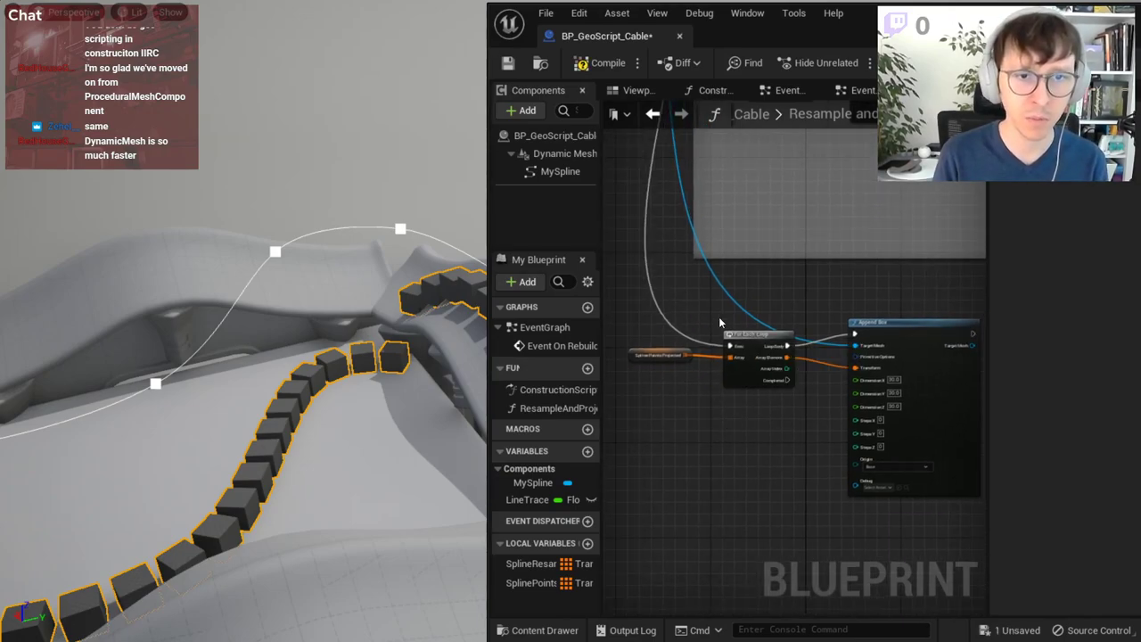
pyautogui.moveTo(657, 331); pyautogui.dragTo(937, 477)
pyautogui.moveTo(881, 327); pyautogui.dragTo(944, 332)
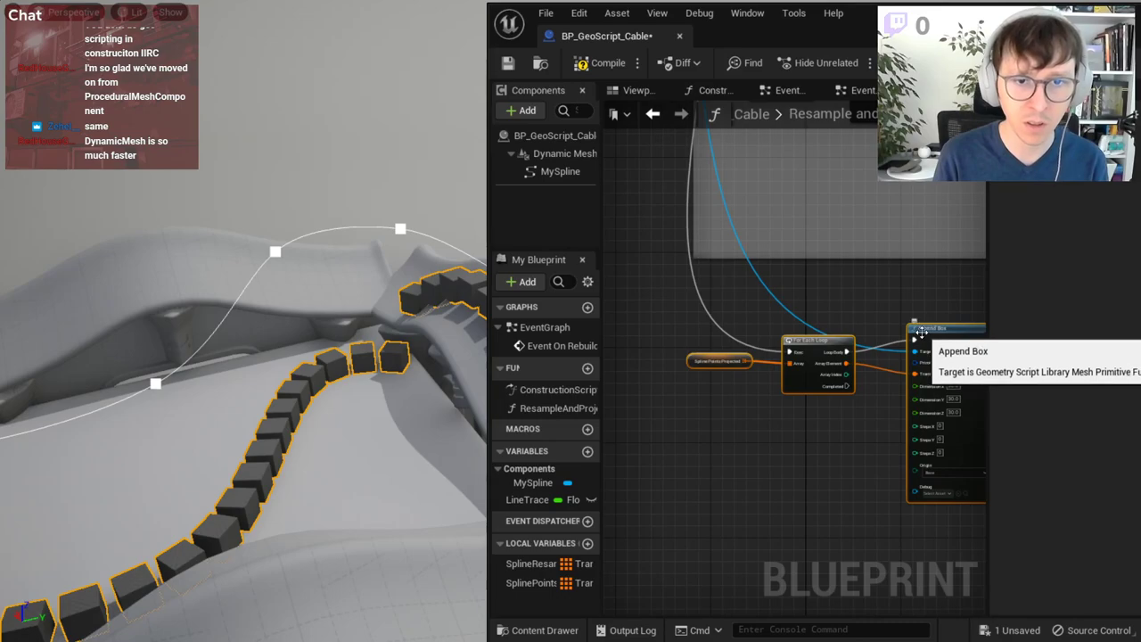
# - Wrap the selected nodes in a comment titled 'Visualize final spline points'
pyautogui.rightClick(944, 333)
pyautogui.press('Escape')
pyautogui.write('c')
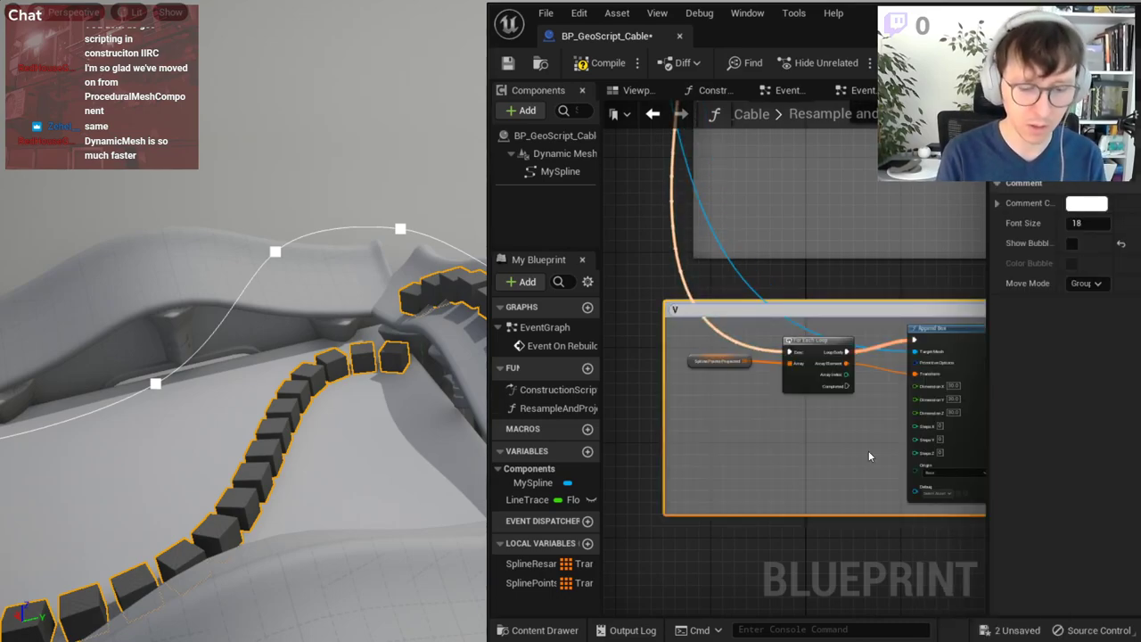
pyautogui.write('Visualize')
pyautogui.press('Return')
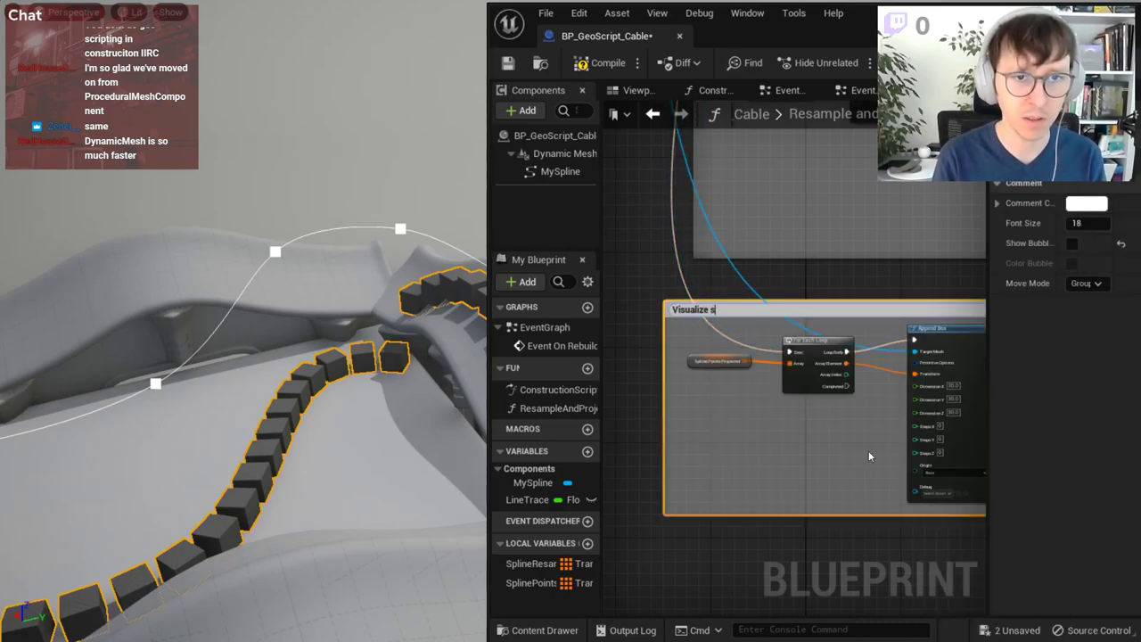
pyautogui.write('points')
pyautogui.hotkey('ctrl', 'Left')
pyautogui.hotkey('ctrl', 'Left')
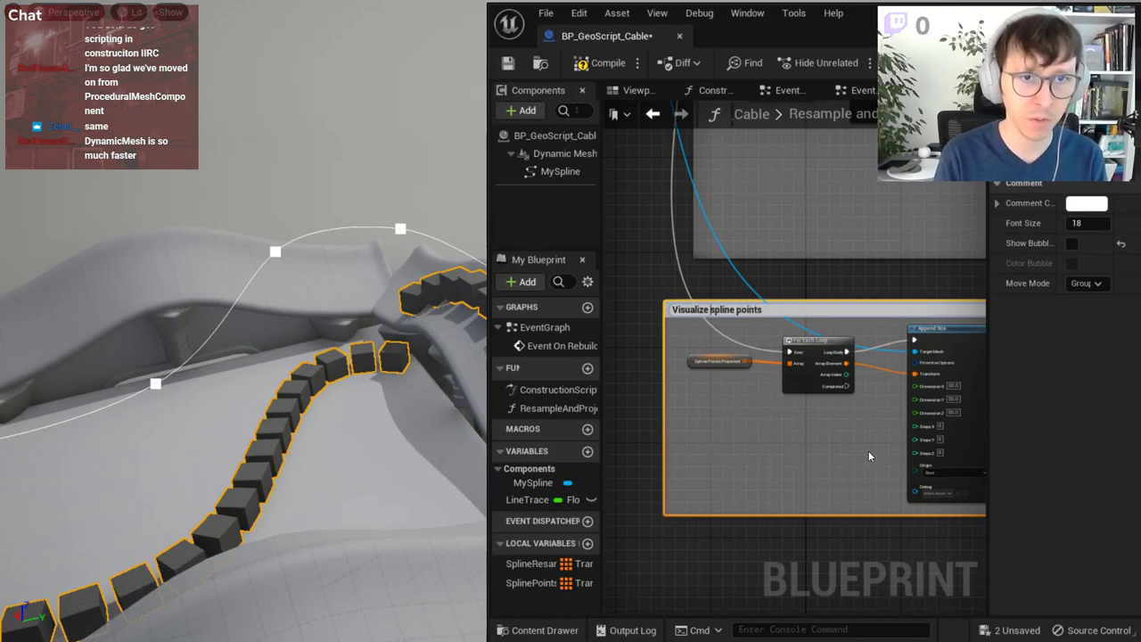
pyautogui.write('final')
pyautogui.press('Return')
pyautogui.moveTo(831, 308); pyautogui.dragTo(862, 308)
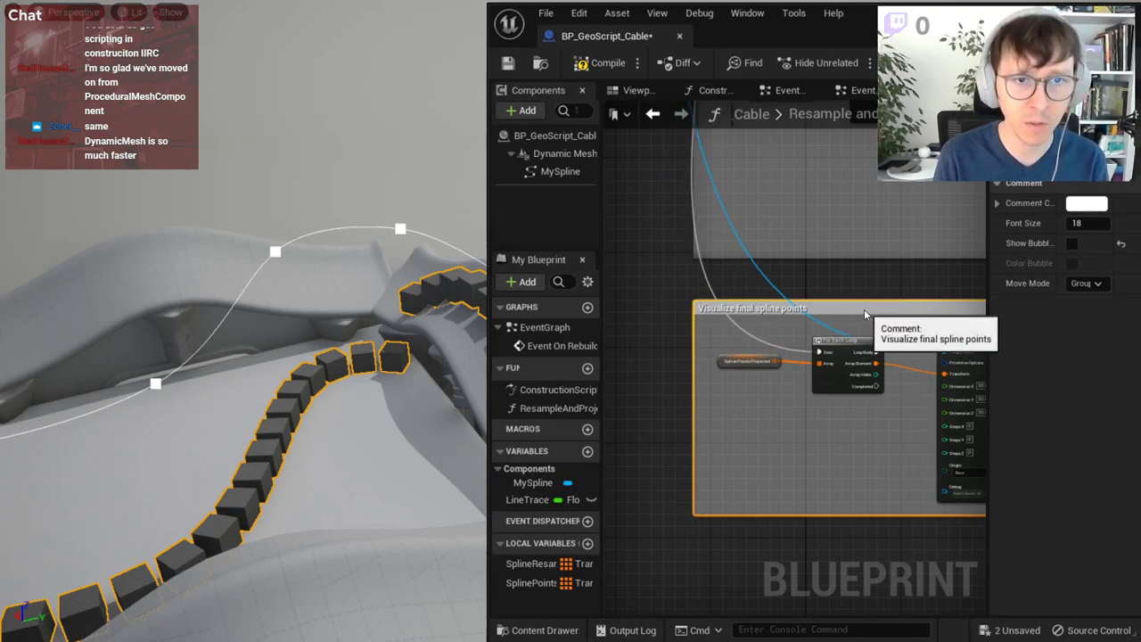
# - Make the comment bright yellow and prefix its title with 'DEBUG:'
pyautogui.click(897, 310)
pyautogui.click(1086, 203)
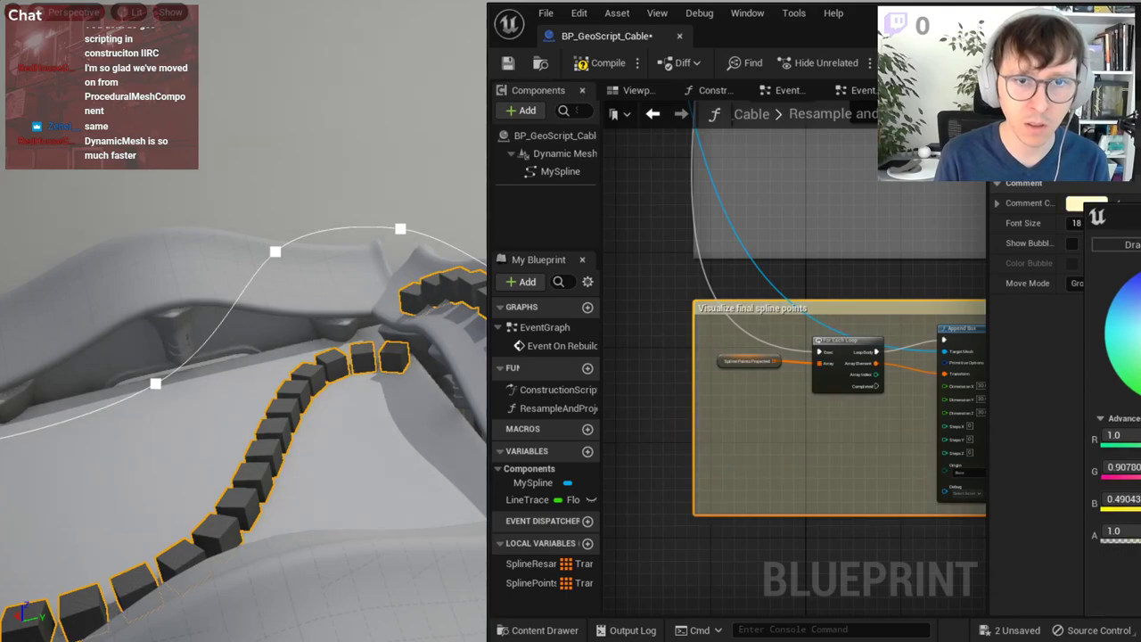
pyautogui.moveTo(1125, 339); pyautogui.dragTo(1127, 343)
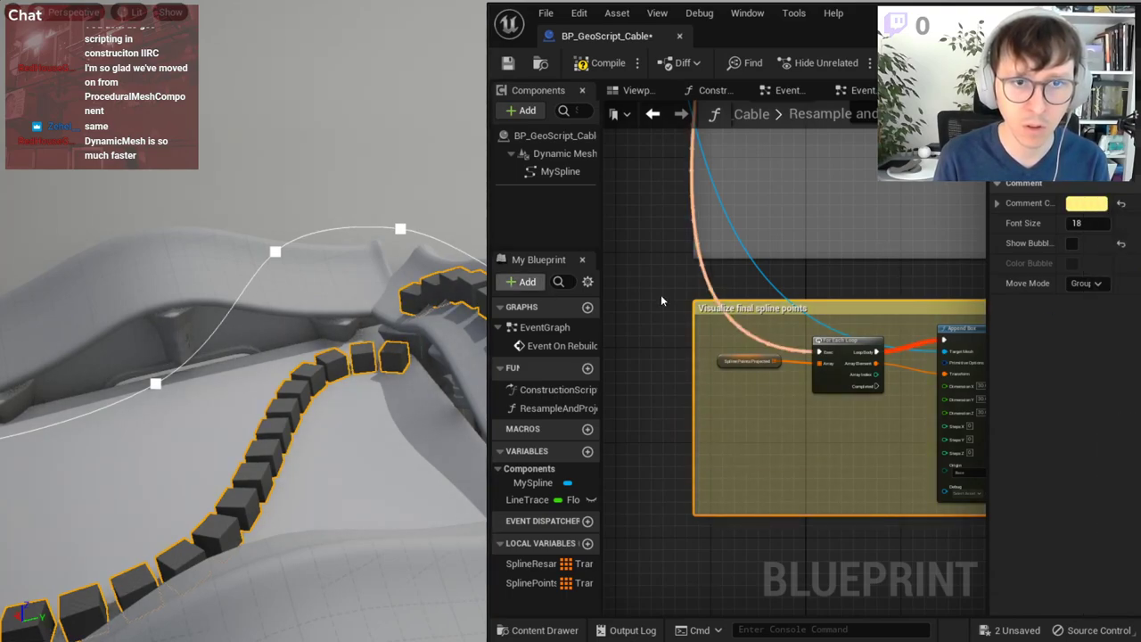
pyautogui.doubleClick(758, 308)
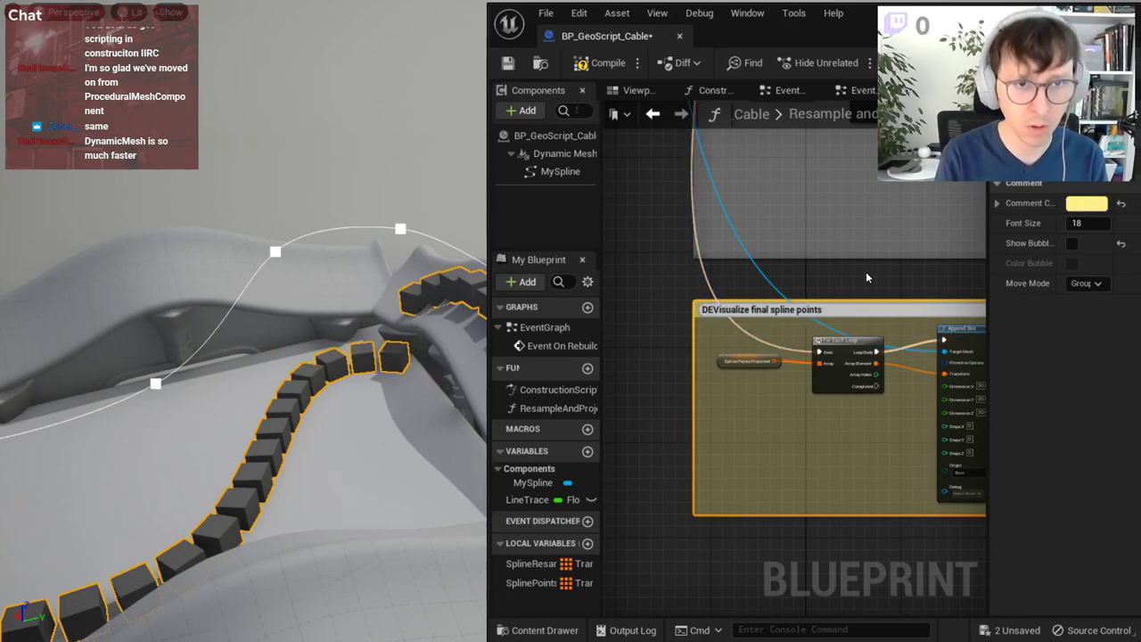
pyautogui.write('DEBUG')
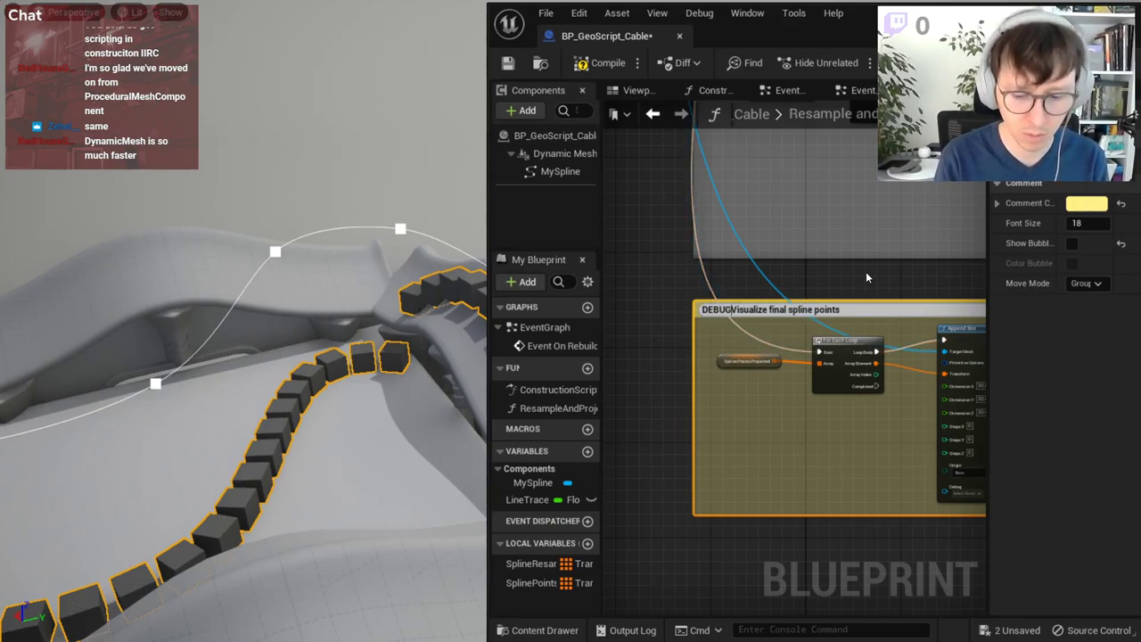
pyautogui.write(':')
pyautogui.press('Return')
# - Deselect the comment and compile the blueprint
pyautogui.click(865, 271)
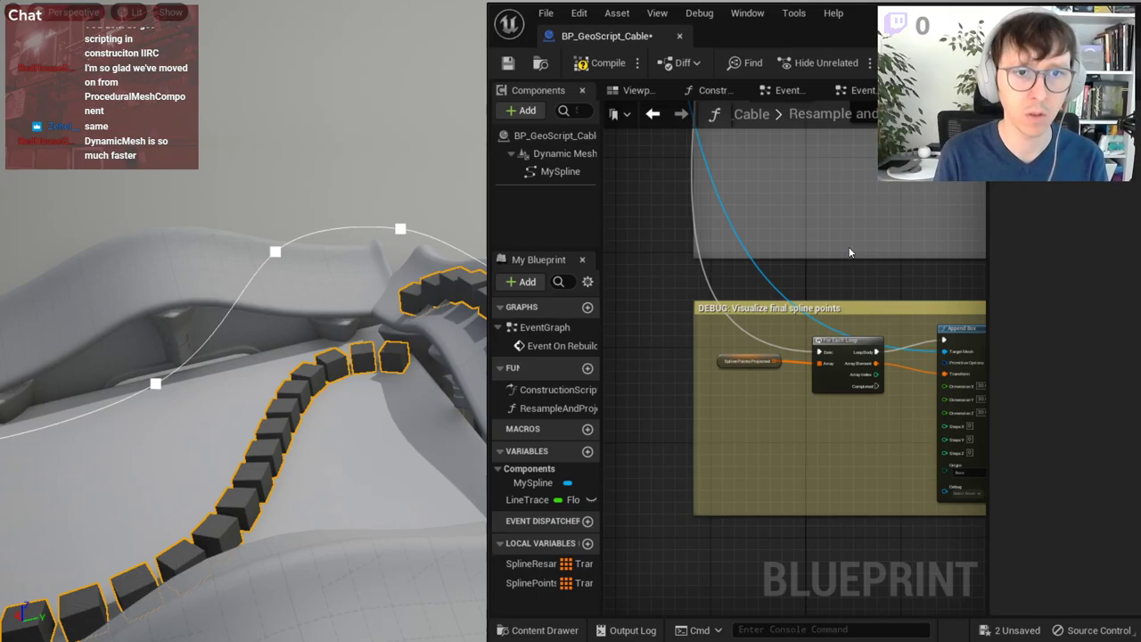
pyautogui.scroll(-4, 850, 253)
pyautogui.scroll(-2, 849, 252)
pyautogui.click(599, 62)
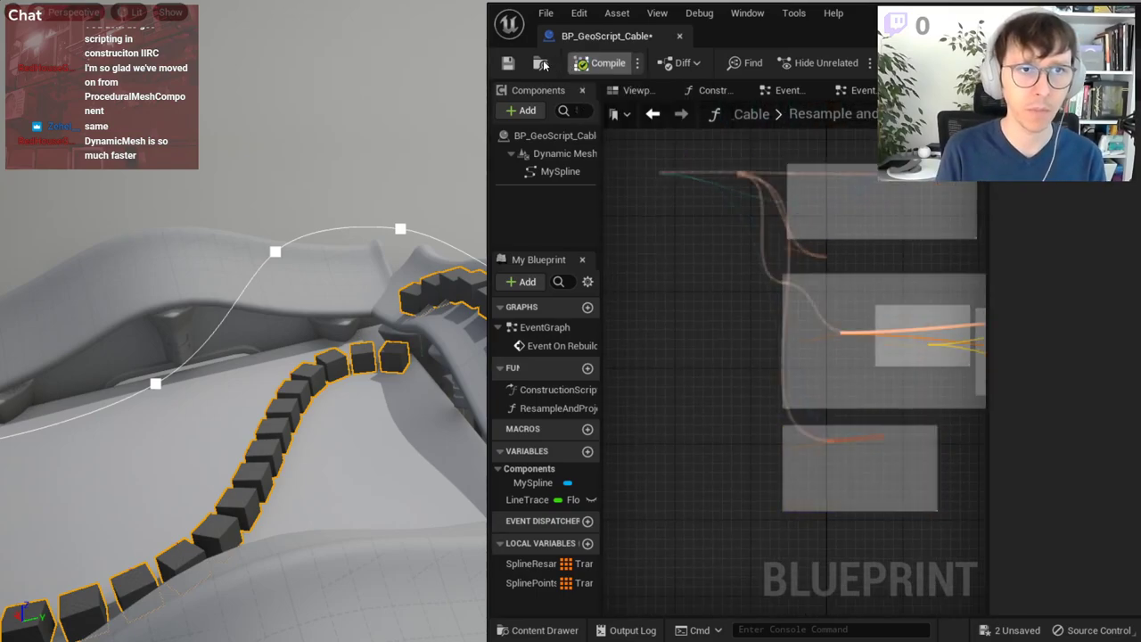
# - Save the blueprint and bring the yellow DEBUG comment into view
pyautogui.click(507, 63)
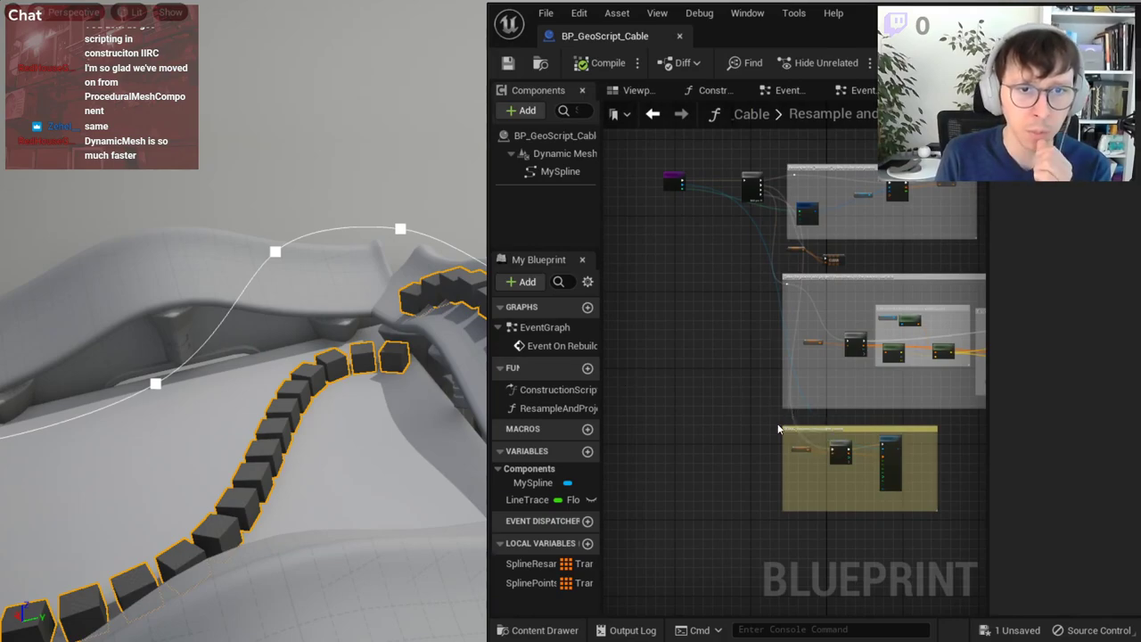
pyautogui.moveTo(795, 416)
pyautogui.mouseDown(button='right')
pyautogui.moveTo(703, 266)
pyautogui.moveTo(721, 335)
pyautogui.mouseUp(button='right')
pyautogui.scroll(2, 704, 271)
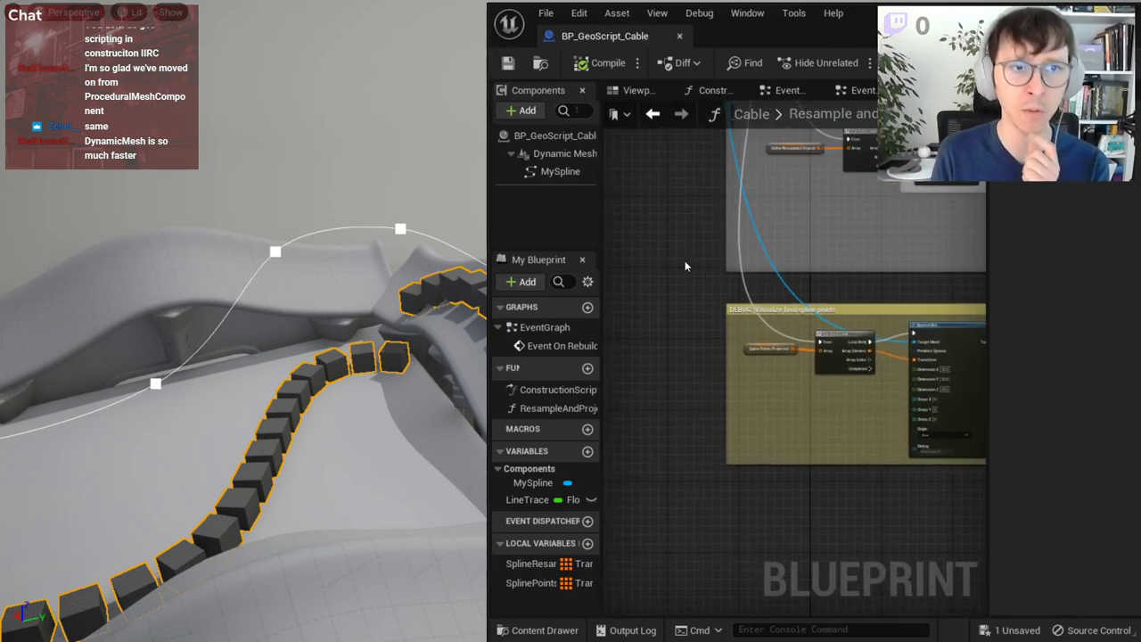
pyautogui.scroll(2, 685, 260)
pyautogui.scroll(2, 715, 351)
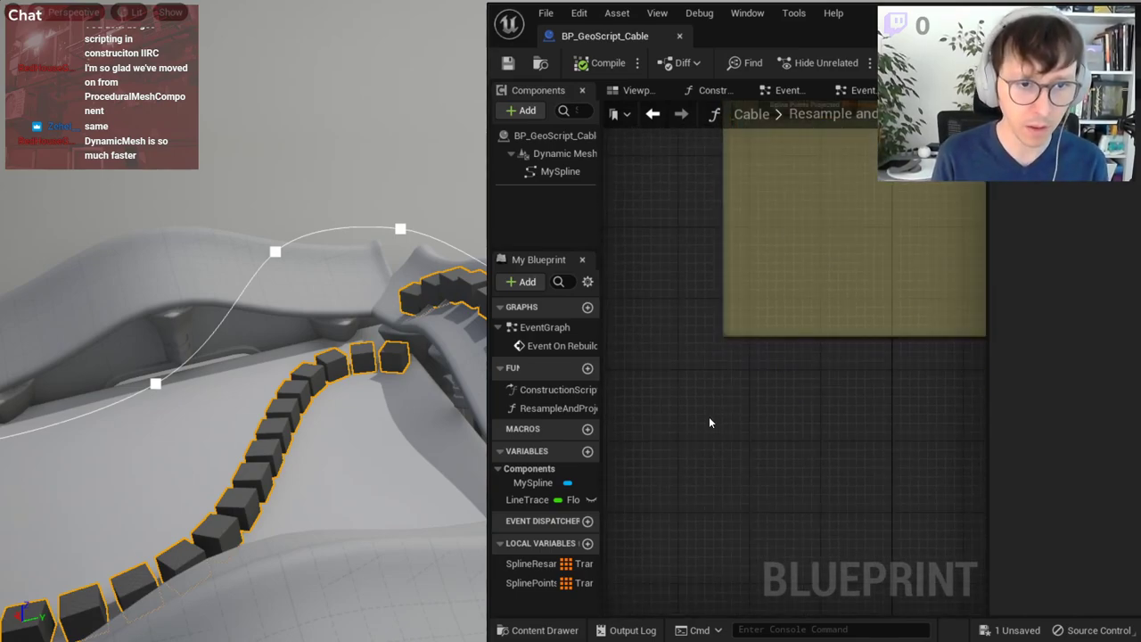
# - Place an Add Spline Component node found by searching 'spline comp'
pyautogui.rightClick(709, 418)
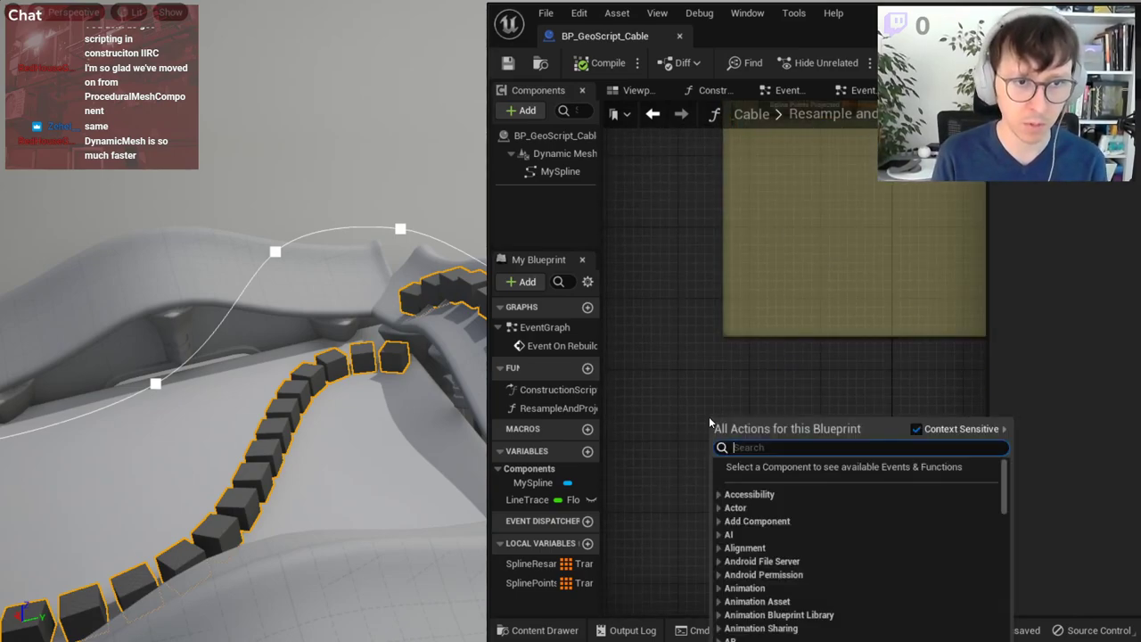
pyautogui.write('a')
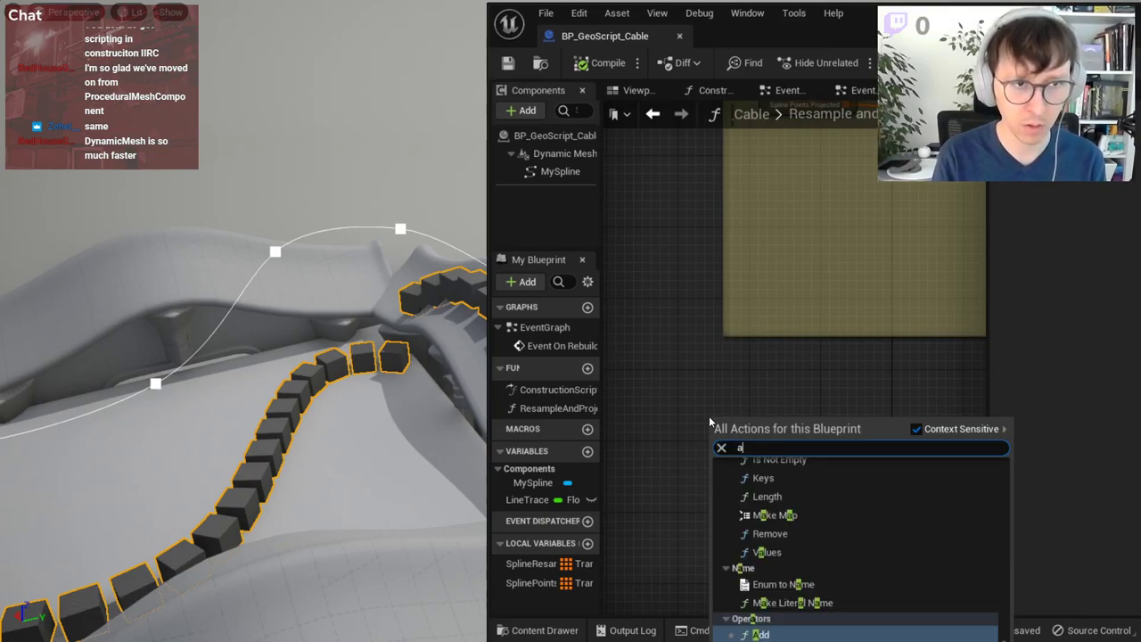
pyautogui.write('dd componen')
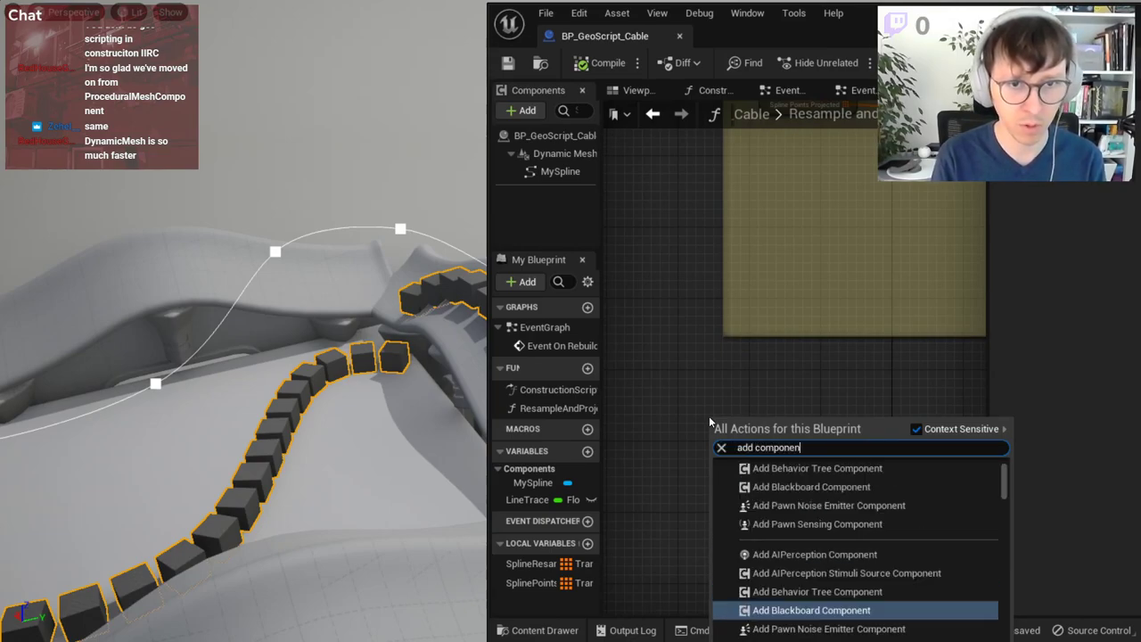
pyautogui.write('t')
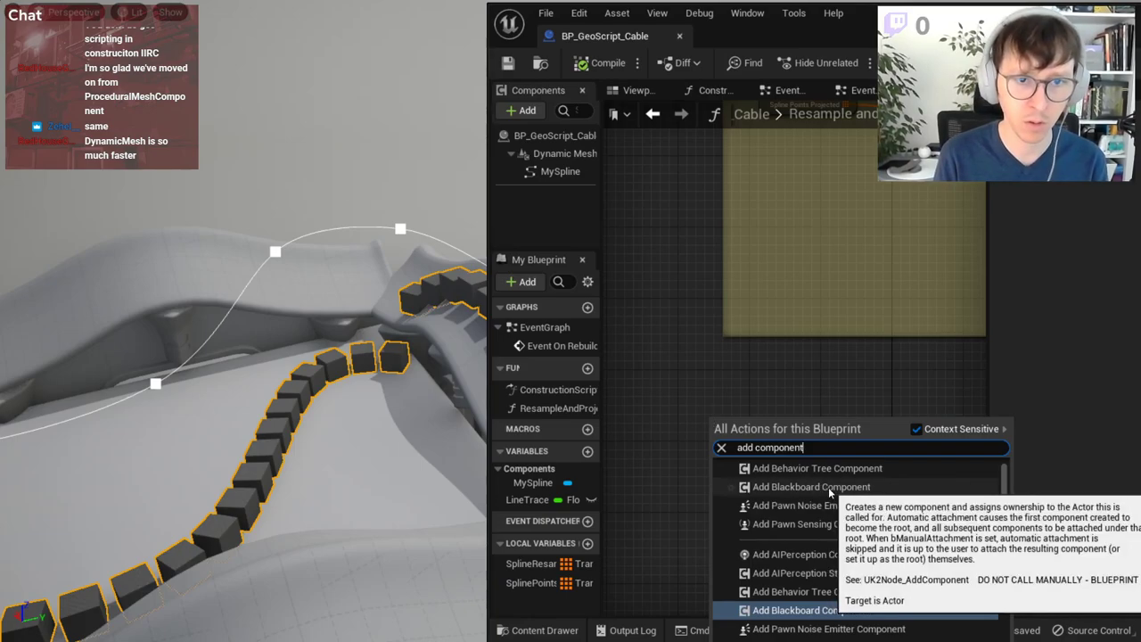
pyautogui.press('BackSpace')
pyautogui.press('BackSpace')
pyautogui.press('BackSpace')
pyautogui.write('spl')
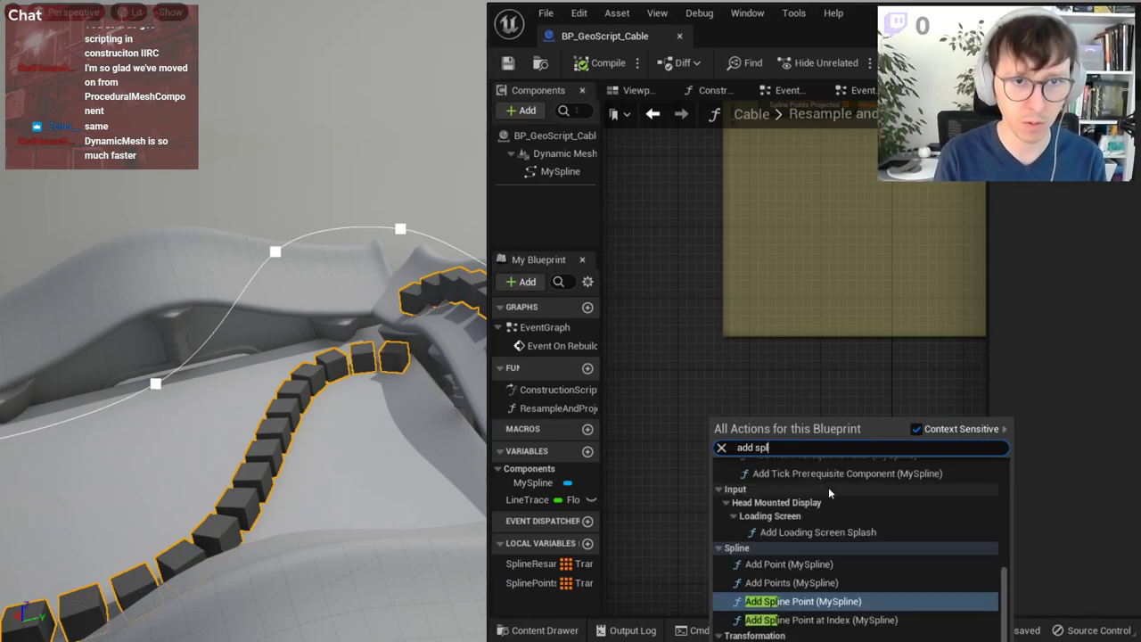
pyautogui.write('ine comp')
pyautogui.press('Return')
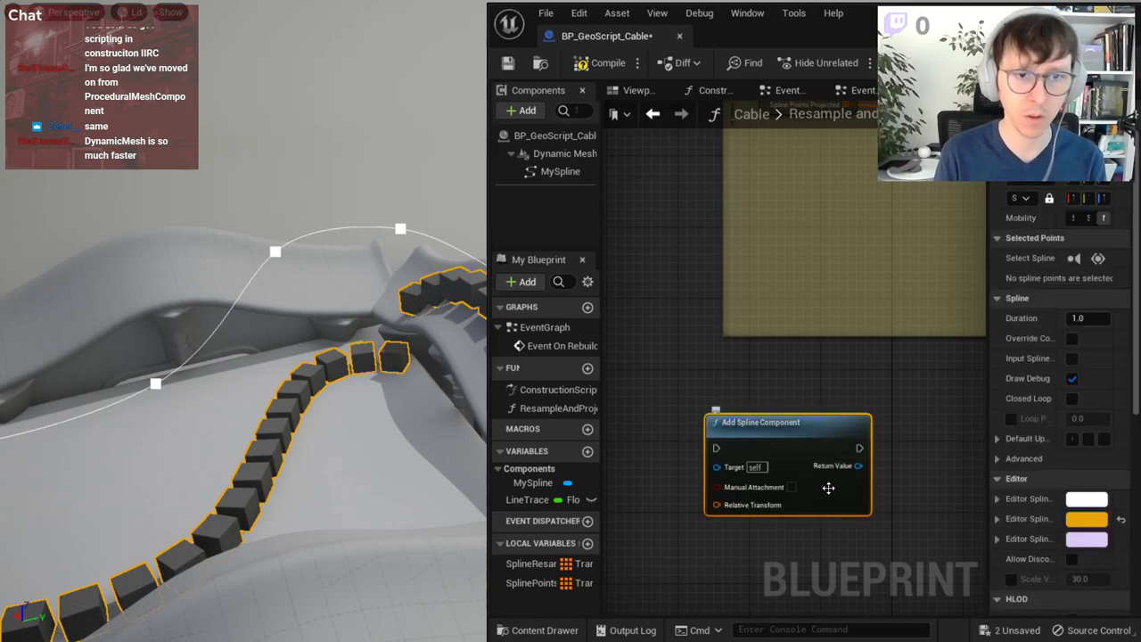
pyautogui.scroll(1, 828, 487)
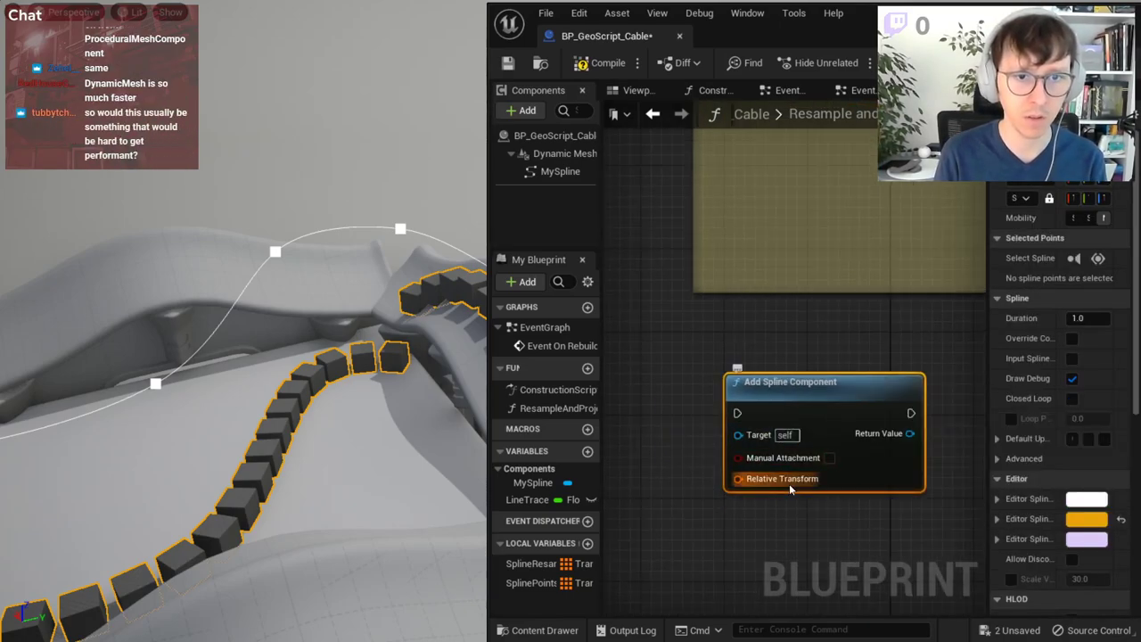
pyautogui.scroll(-1, 763, 333)
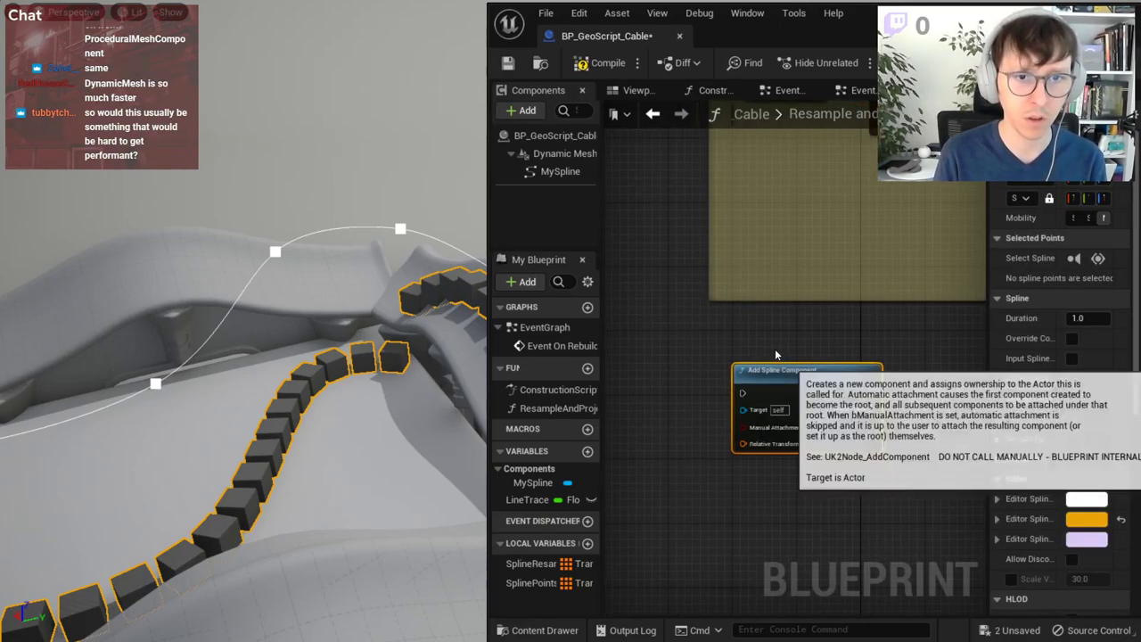
pyautogui.moveTo(776, 355)
pyautogui.mouseDown(button='right')
pyautogui.moveTo(750, 411)
pyautogui.moveTo(719, 279)
pyautogui.moveTo(799, 268)
pyautogui.mouseUp(button='right')
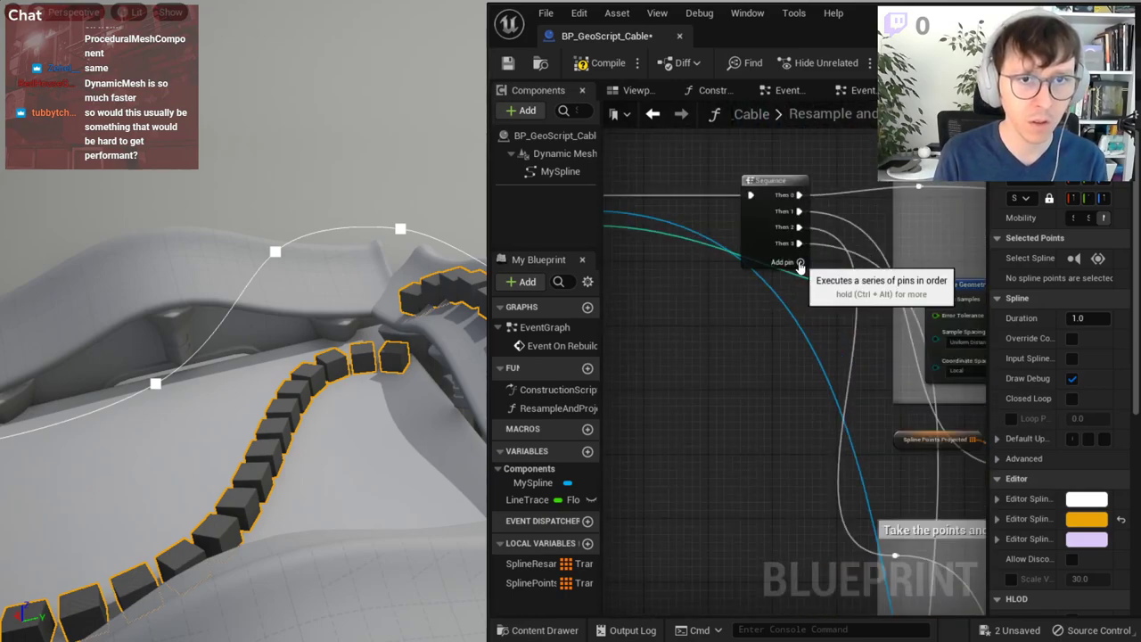
# - Wire the Sequence into Add Spline Component and add an Add Points node from its Return Value
pyautogui.moveTo(799, 244); pyautogui.dragTo(915, 278)
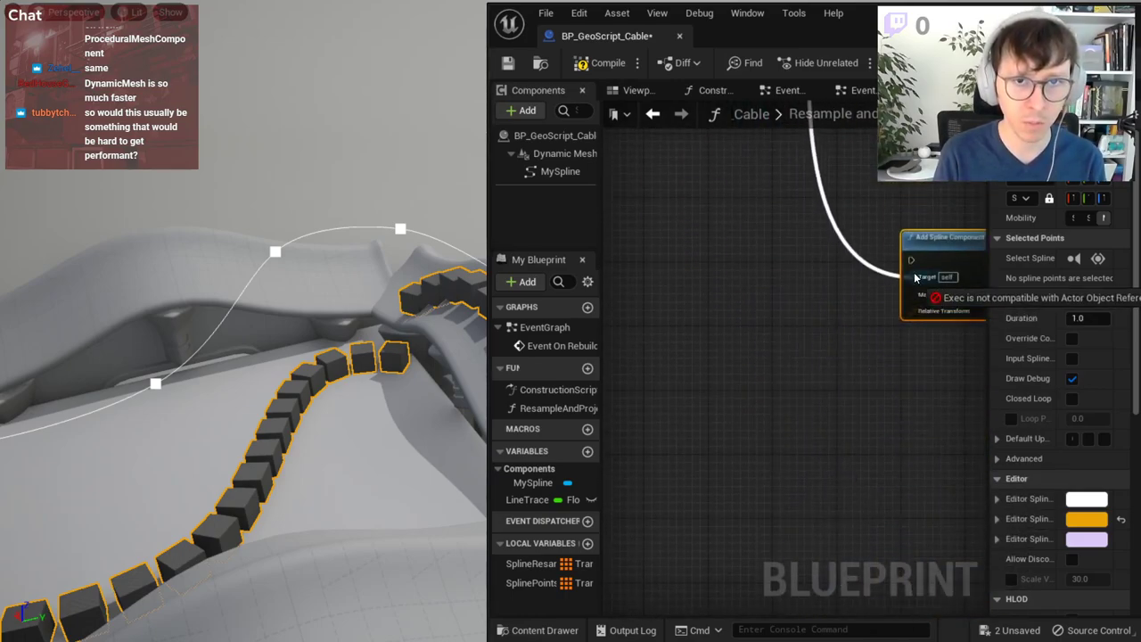
pyautogui.scroll(2, 766, 374)
pyautogui.moveTo(767, 374); pyautogui.dragTo(726, 431, button='right')
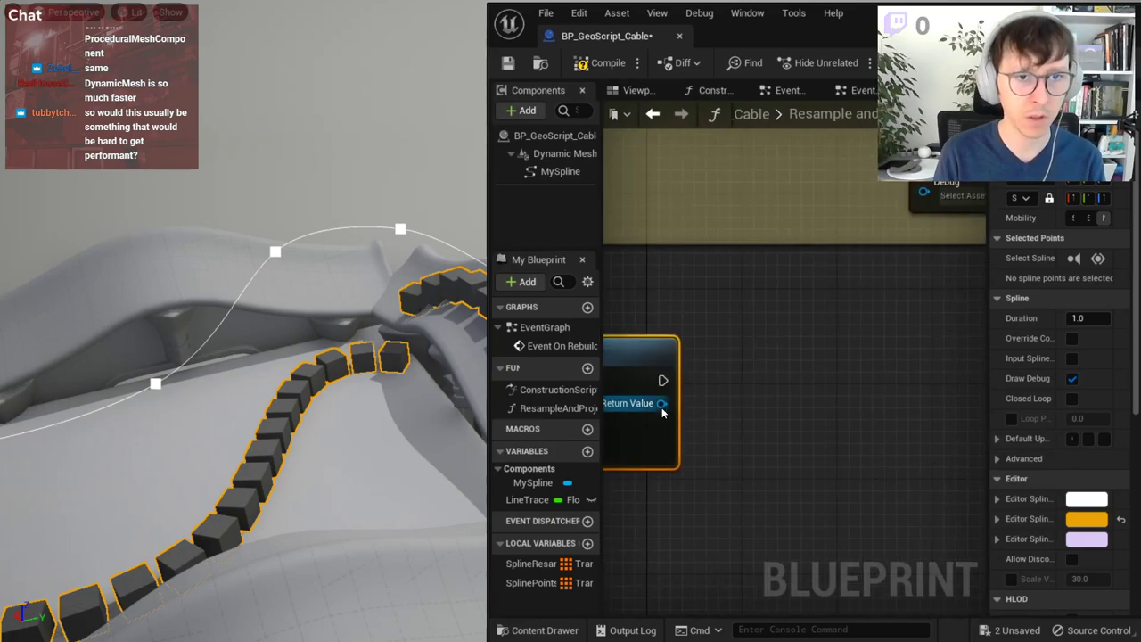
pyautogui.moveTo(661, 410); pyautogui.dragTo(791, 418)
pyautogui.write('add spline')
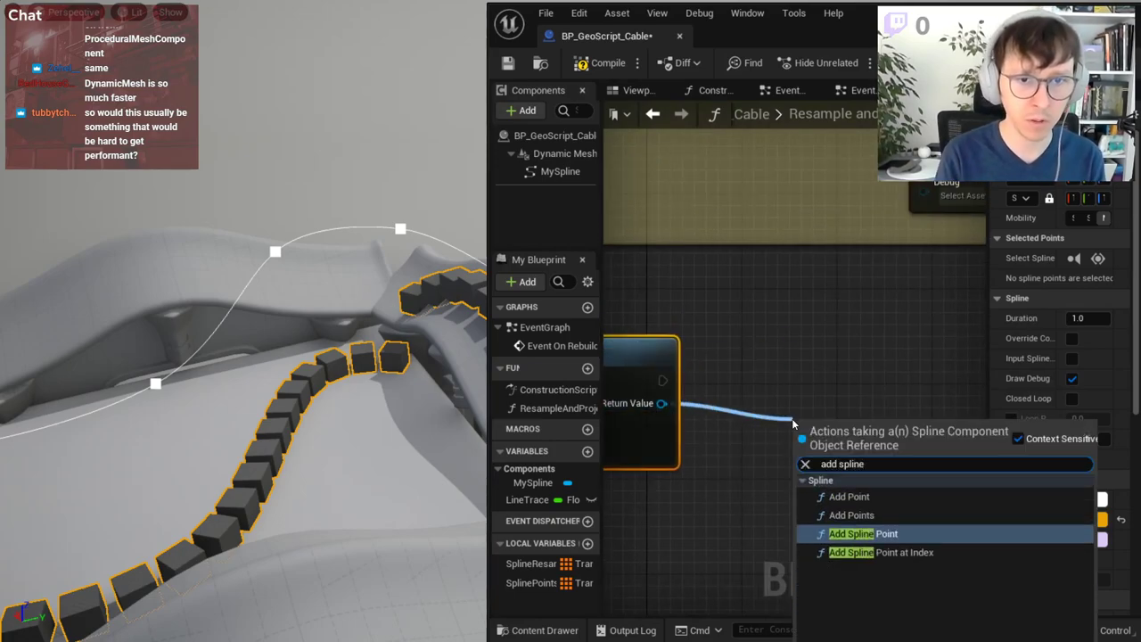
pyautogui.press('Up')
pyautogui.press('Return')
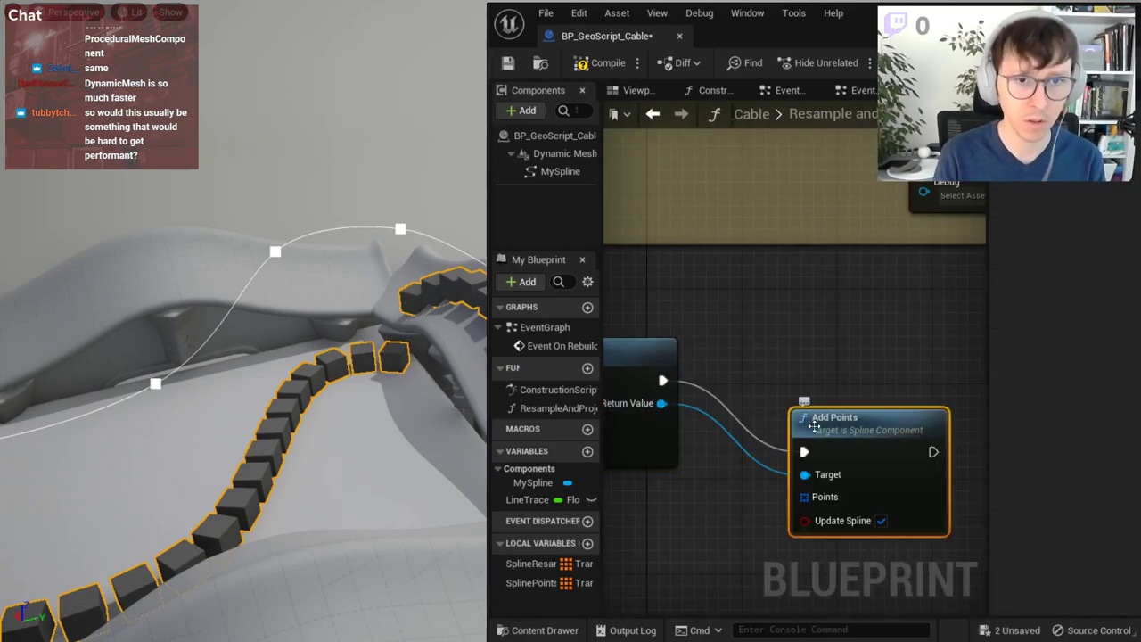
pyautogui.moveTo(814, 426); pyautogui.dragTo(837, 355)
pyautogui.moveTo(892, 347); pyautogui.dragTo(848, 358)
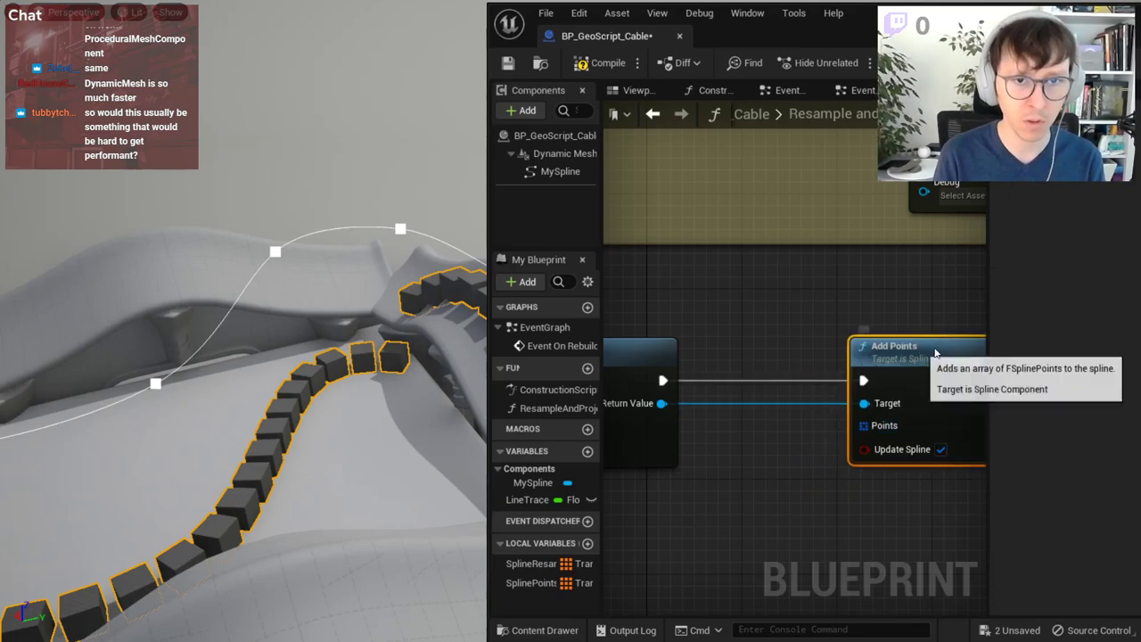
pyautogui.scroll(-1, 796, 366)
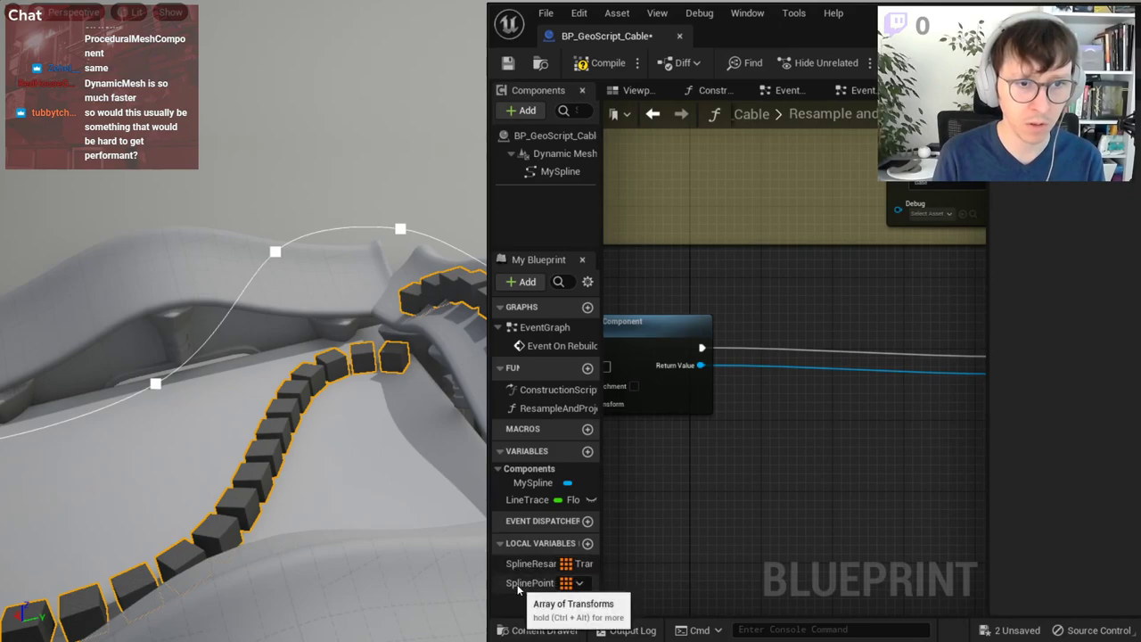
# - Add a SplinePointsProjected getter feeding a For Each Loop run after Add Spline Component
pyautogui.moveTo(530, 582); pyautogui.dragTo(678, 462)
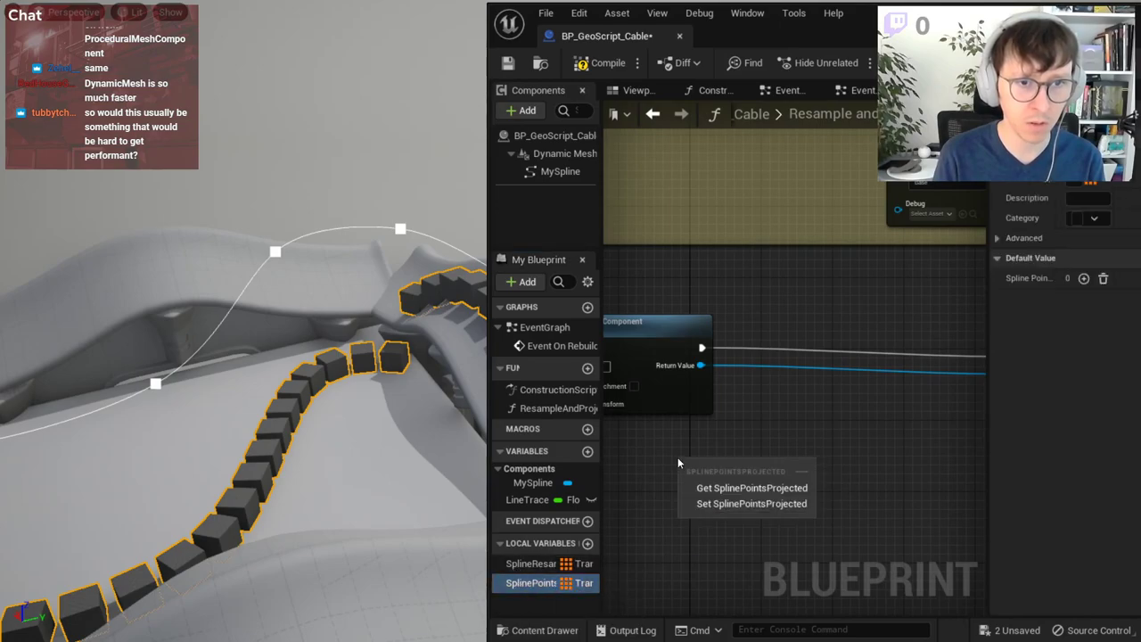
pyautogui.click(727, 487)
pyautogui.moveTo(759, 467); pyautogui.dragTo(830, 425)
pyautogui.write('for loop')
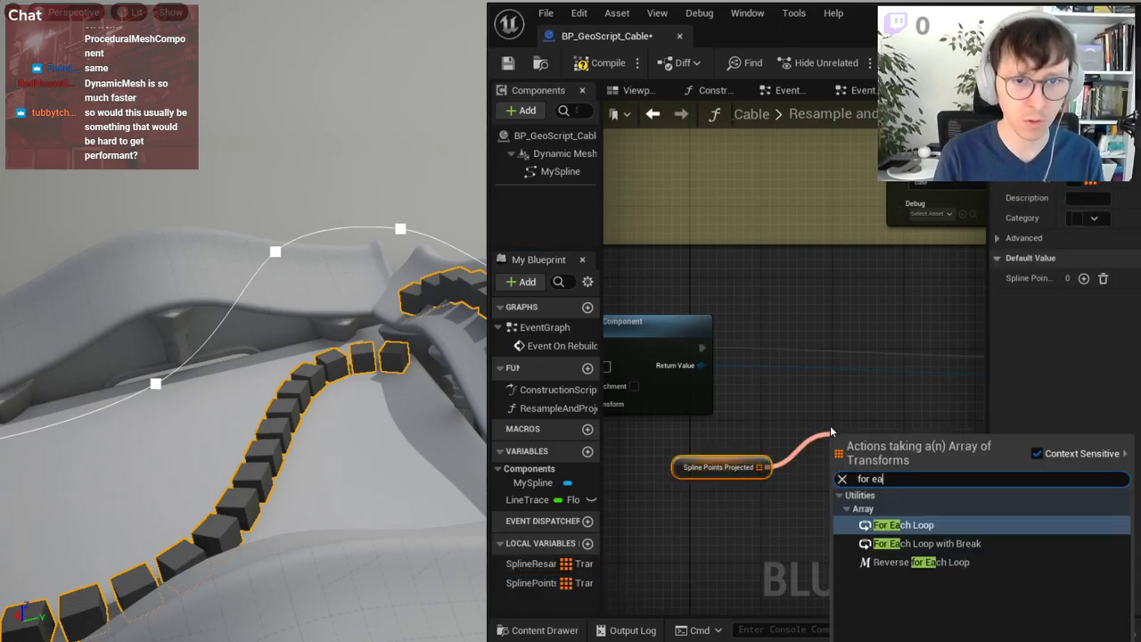
pyautogui.press('Return')
pyautogui.scroll(2, 830, 425)
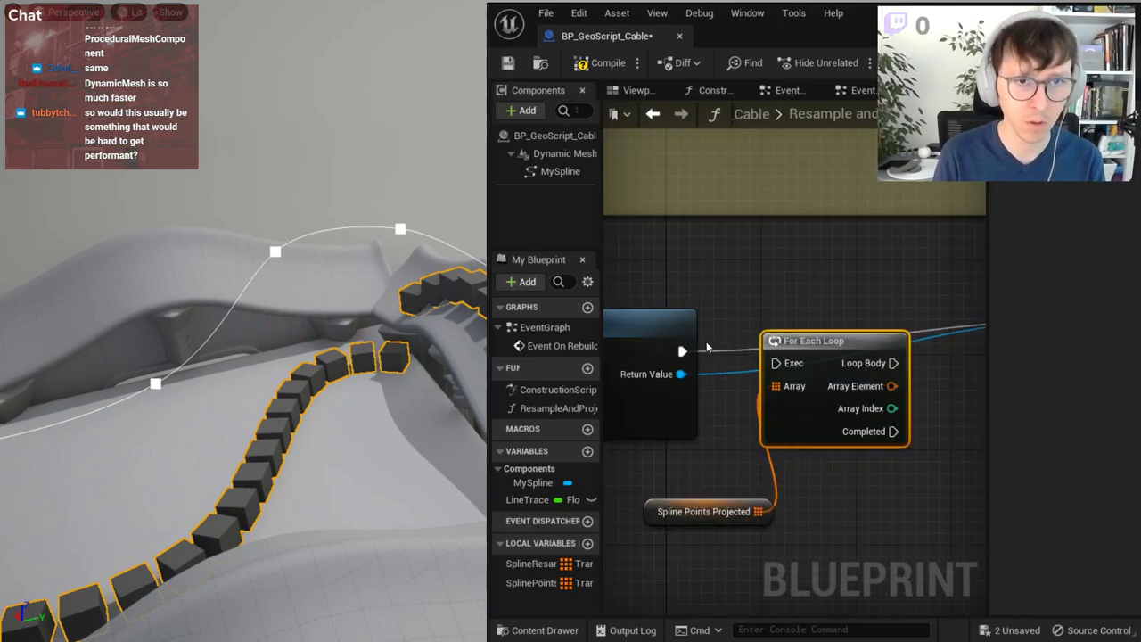
pyautogui.moveTo(682, 351); pyautogui.dragTo(774, 364)
pyautogui.moveTo(704, 511); pyautogui.dragTo(673, 510)
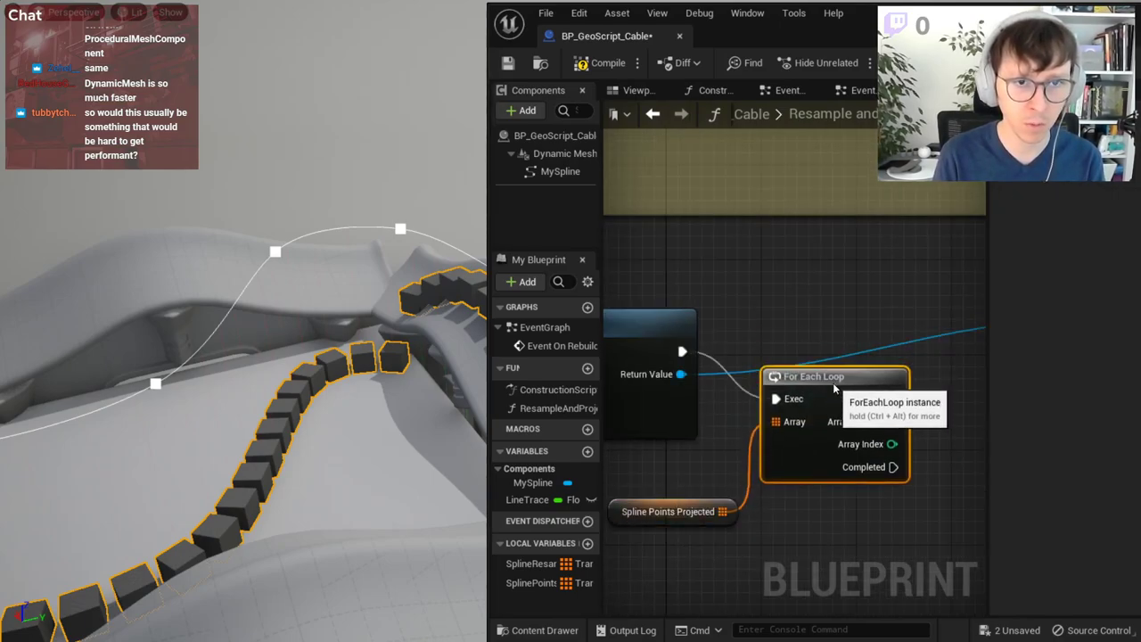
pyautogui.moveTo(833, 384); pyautogui.dragTo(833, 443)
pyautogui.moveTo(863, 341); pyautogui.dragTo(589, 360, button='right')
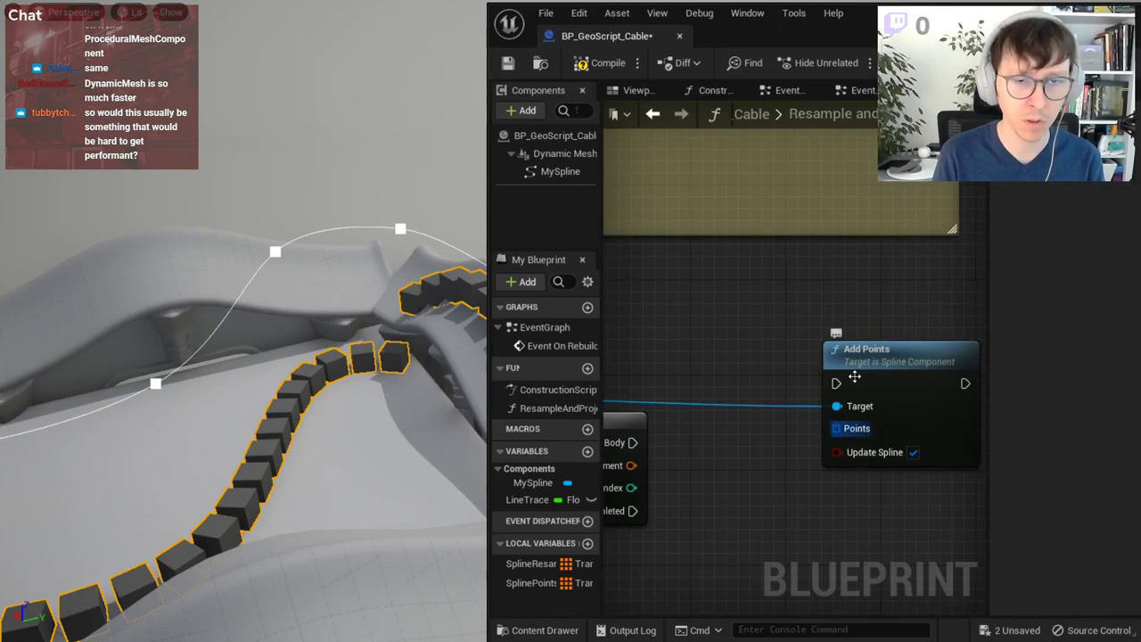
# - Replace the Add Points node with an Add Spline Point node, then delete that one too
pyautogui.moveTo(854, 377); pyautogui.dragTo(885, 348)
pyautogui.press('Delete')
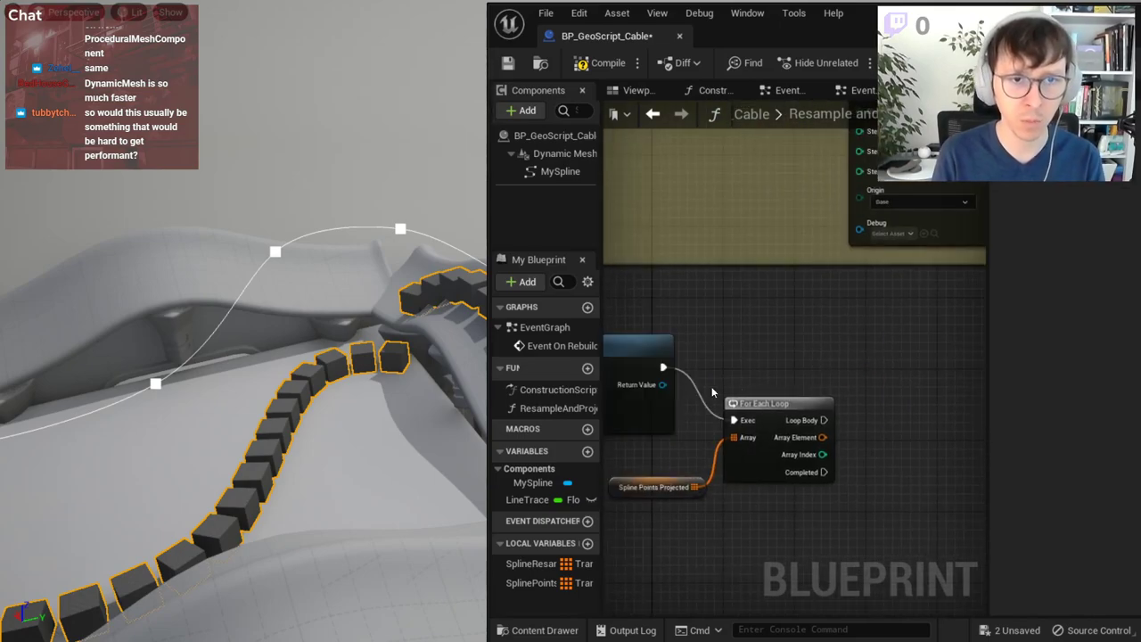
pyautogui.moveTo(662, 384); pyautogui.dragTo(911, 347)
pyautogui.write('add point')
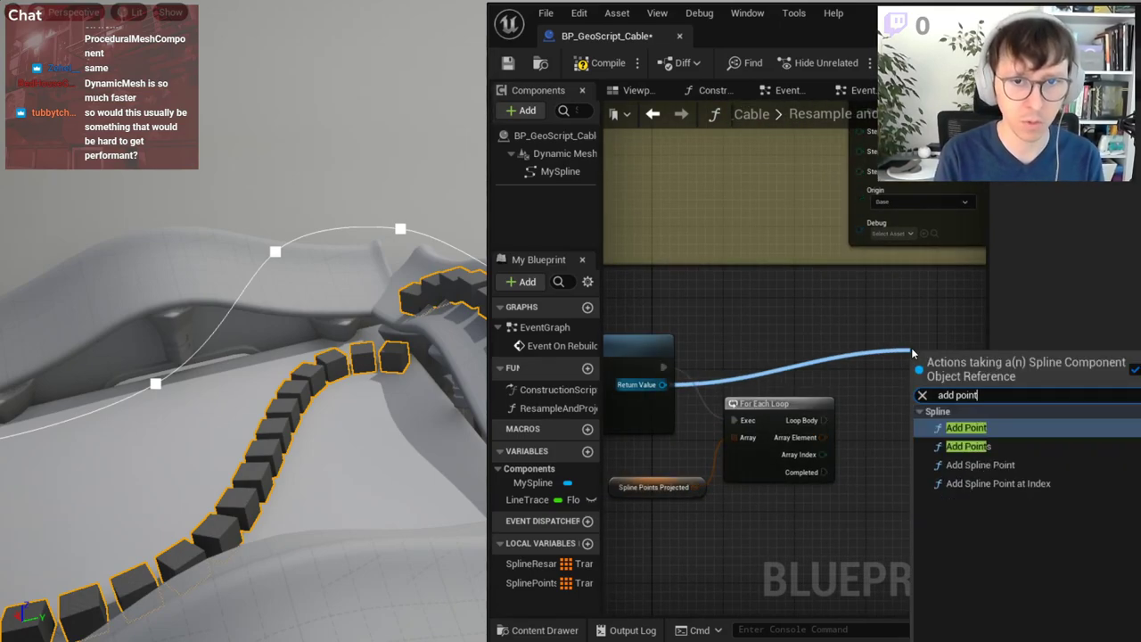
pyautogui.press('Down')
pyautogui.press('Return')
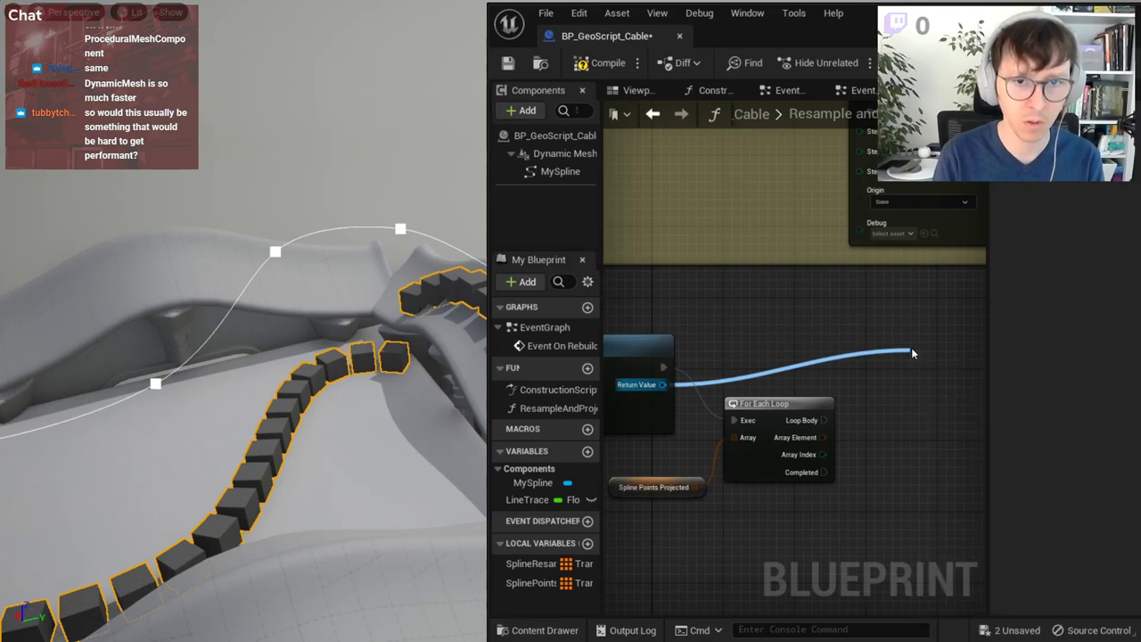
pyautogui.moveTo(911, 348); pyautogui.dragTo(777, 336, button='right')
pyautogui.moveTo(816, 347); pyautogui.dragTo(845, 339)
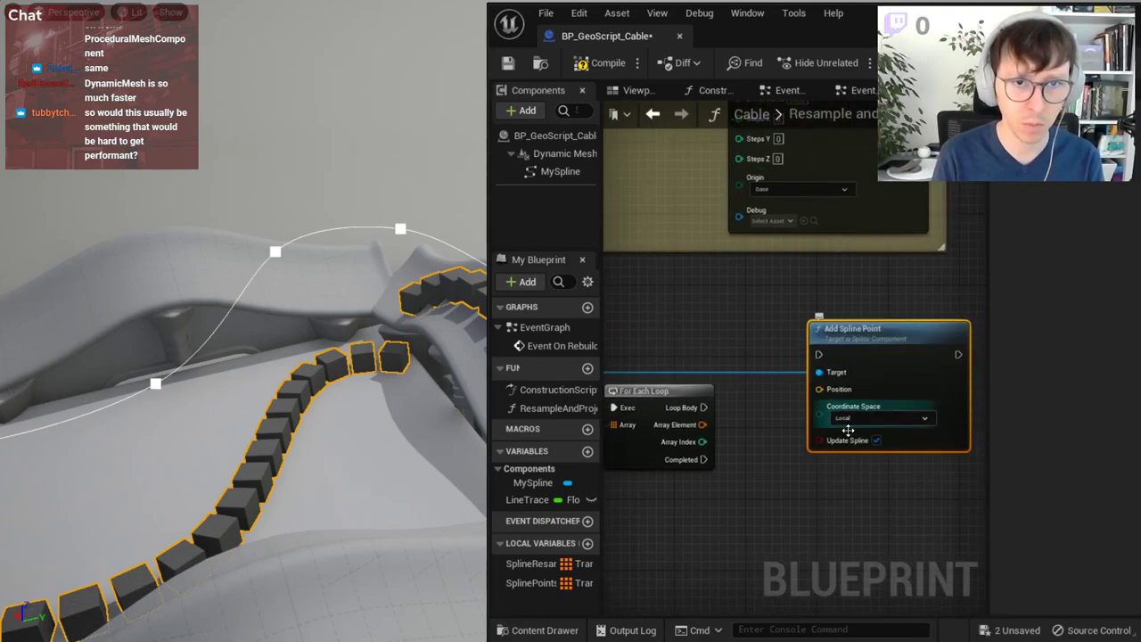
pyautogui.moveTo(628, 350); pyautogui.dragTo(699, 349, button='right')
pyautogui.press('Delete')
# - Create an Add Point node targeting the new spline and start wiring its Point input
pyautogui.moveTo(614, 371); pyautogui.dragTo(803, 341)
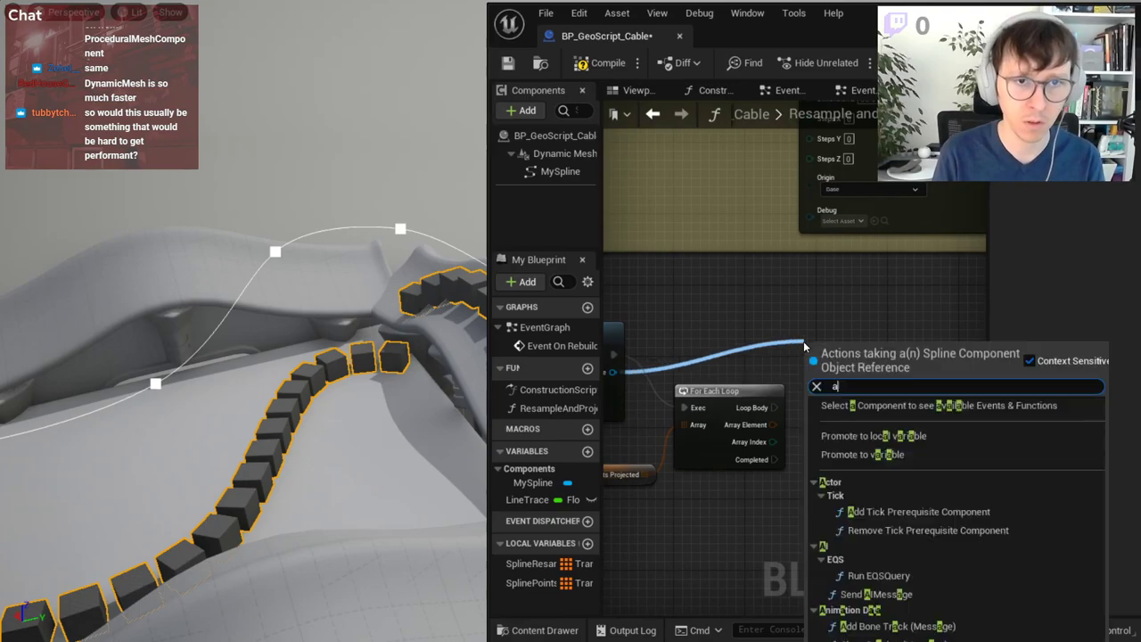
pyautogui.write('add o')
pyautogui.press('BackSpace')
pyautogui.write('poi')
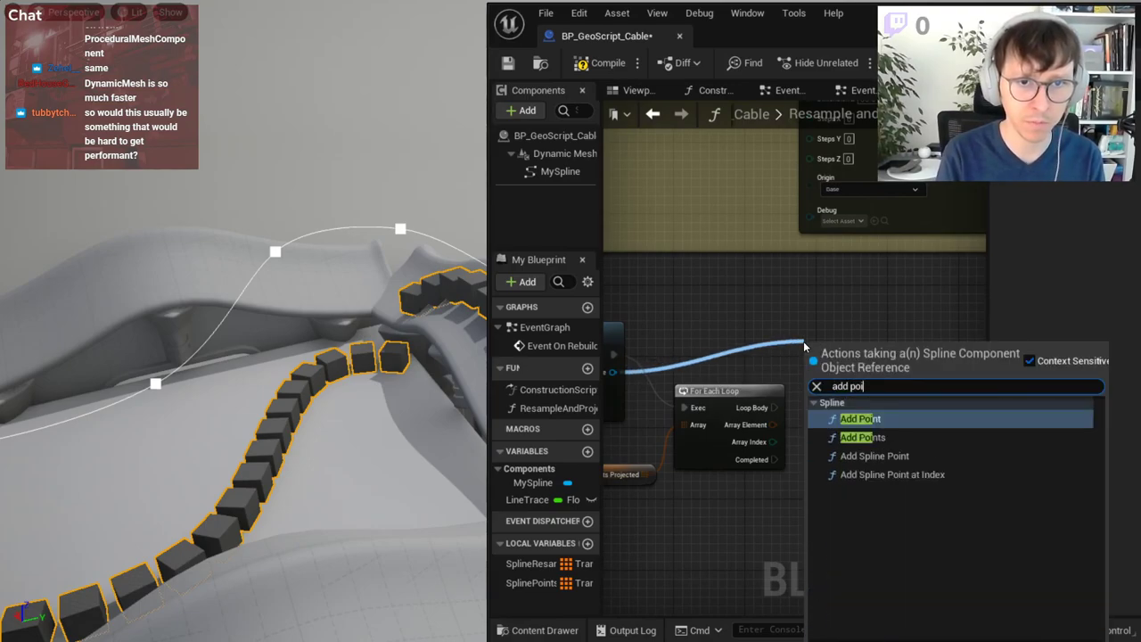
pyautogui.write('nt')
pyautogui.press('Return')
pyautogui.moveTo(804, 340); pyautogui.dragTo(934, 314)
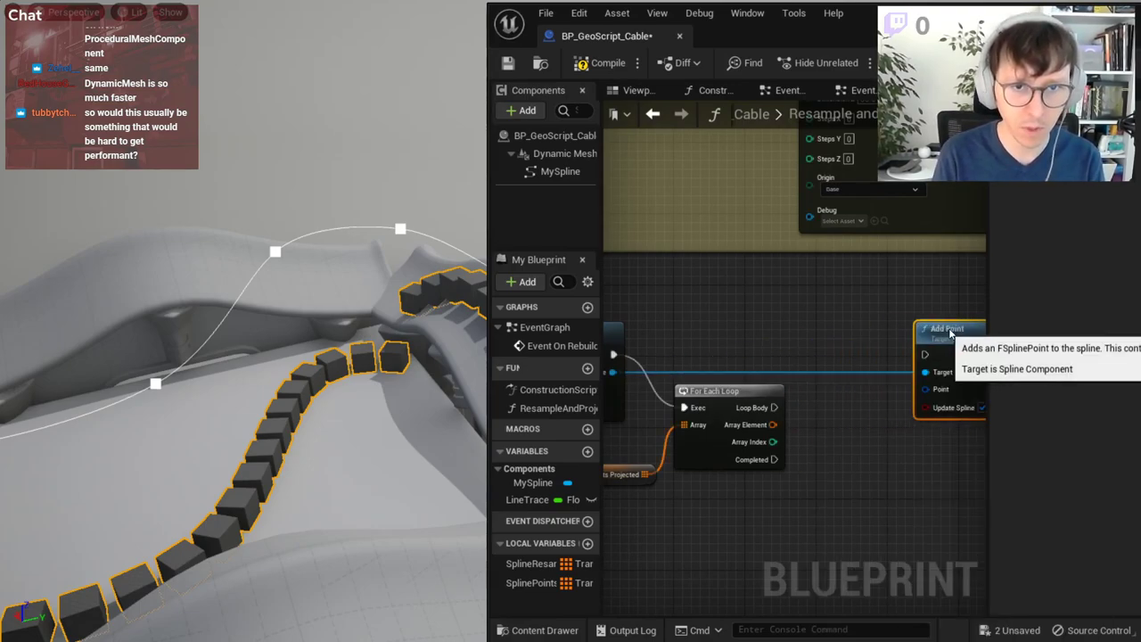
pyautogui.moveTo(943, 379); pyautogui.dragTo(880, 416)
# - Add a Make SplinePoint node and shift the Add Point node further right
pyautogui.write('make')
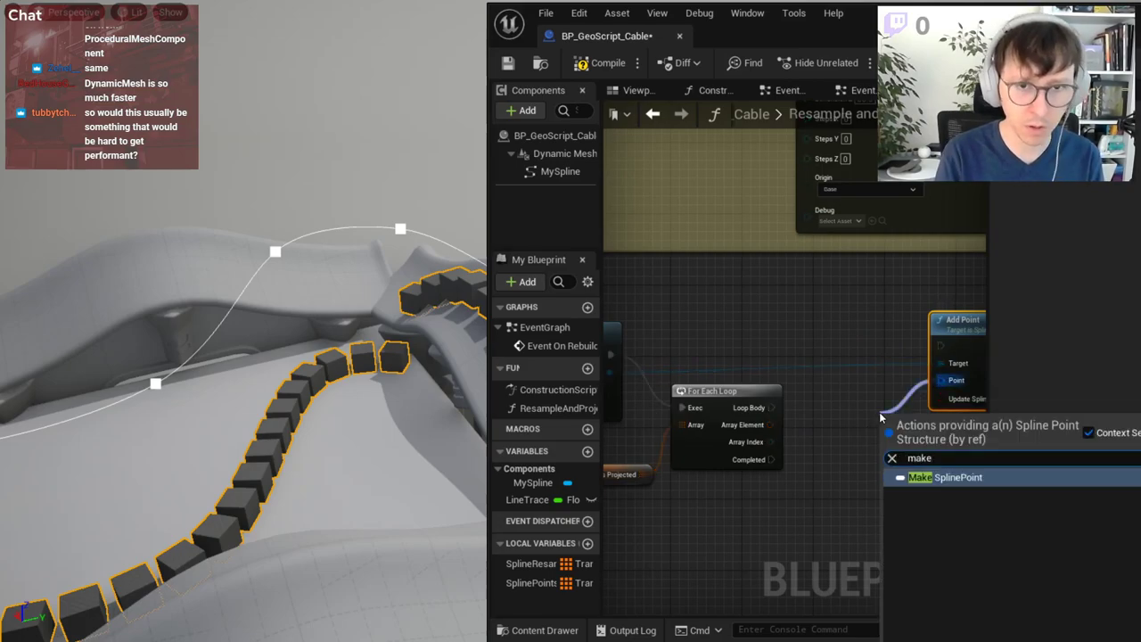
pyautogui.press('Return')
pyautogui.moveTo(904, 355); pyautogui.dragTo(751, 384, button='right')
pyautogui.moveTo(878, 361); pyautogui.dragTo(1010, 361)
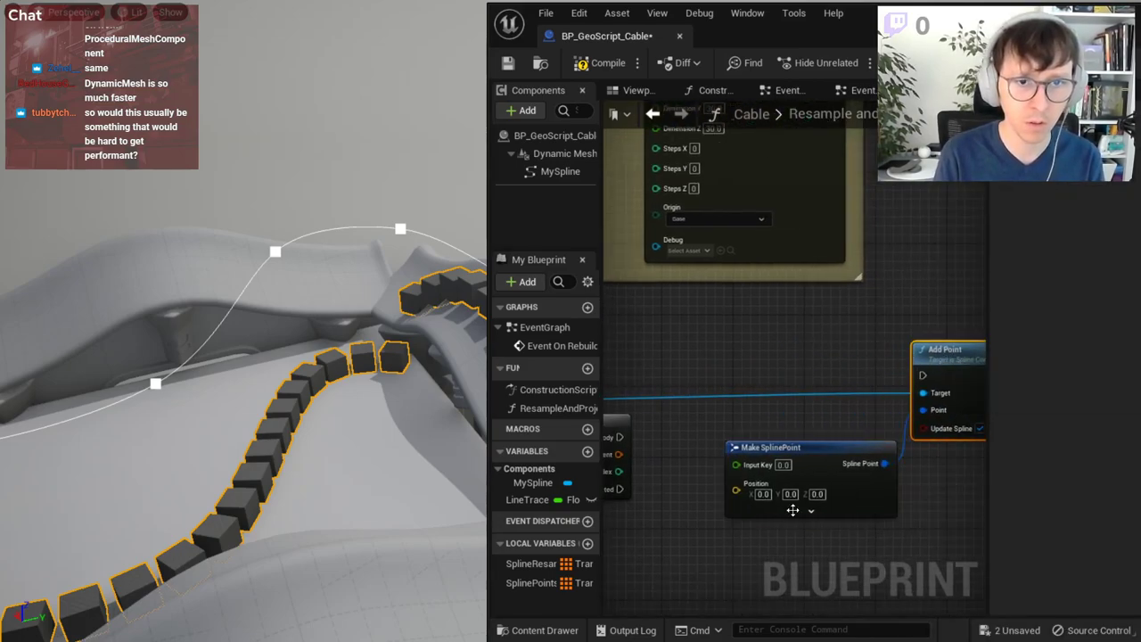
pyautogui.click(810, 511)
pyautogui.moveTo(809, 482); pyautogui.dragTo(804, 409, button='right')
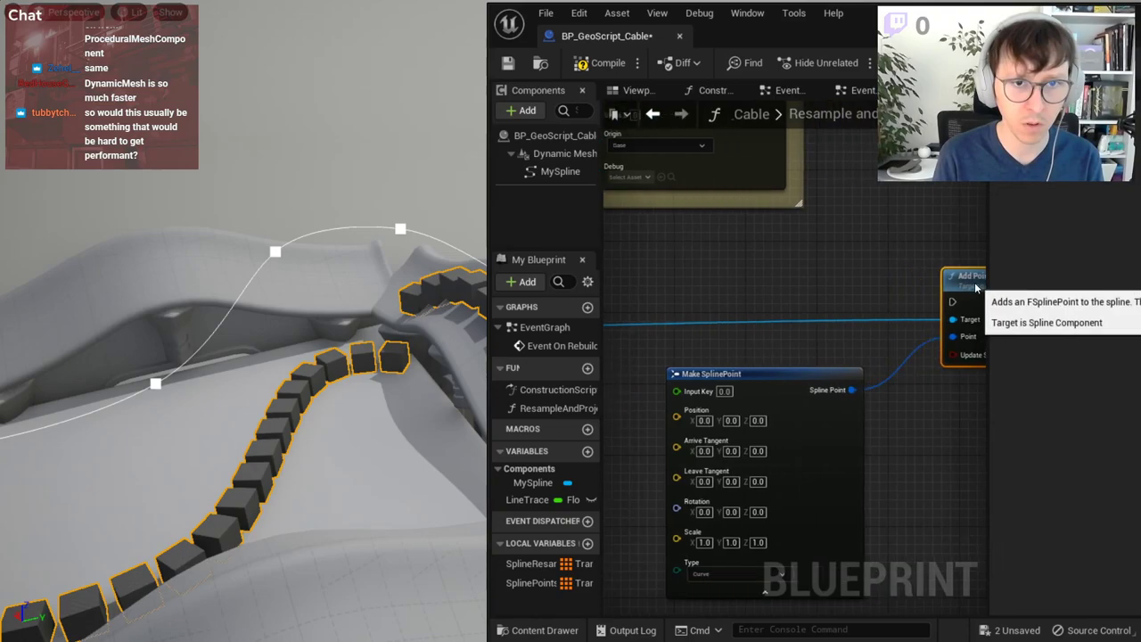
pyautogui.moveTo(571, 457); pyautogui.dragTo(769, 409, button='right')
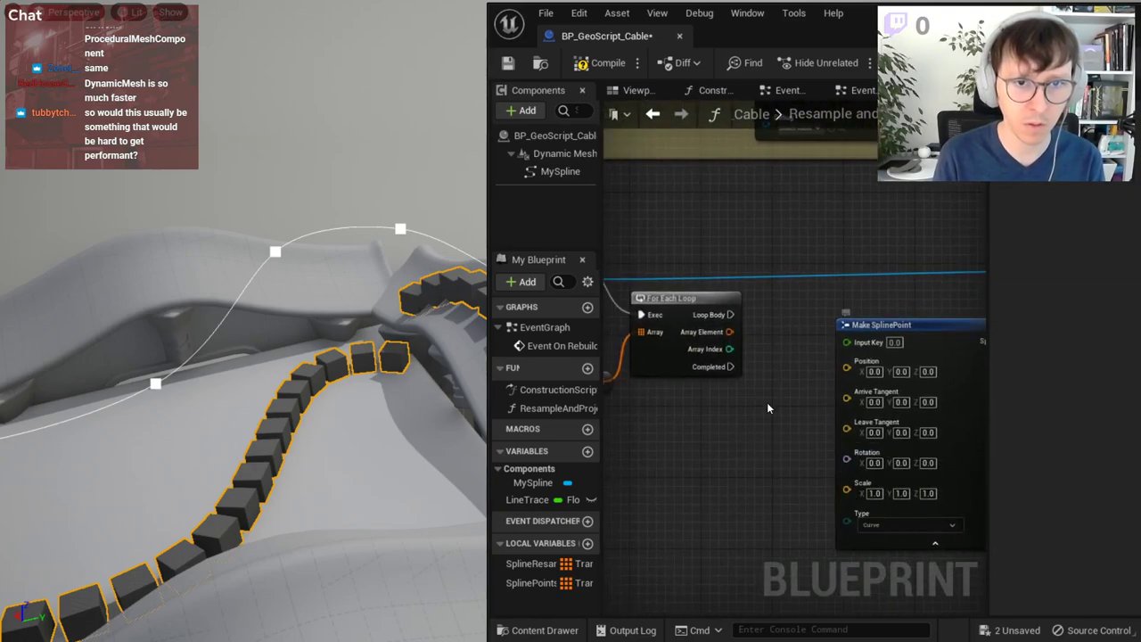
# - Split the loop's Array Element and wire Location, Rotation, Scale into Make SplinePoint
pyautogui.moveTo(729, 332); pyautogui.dragTo(770, 371)
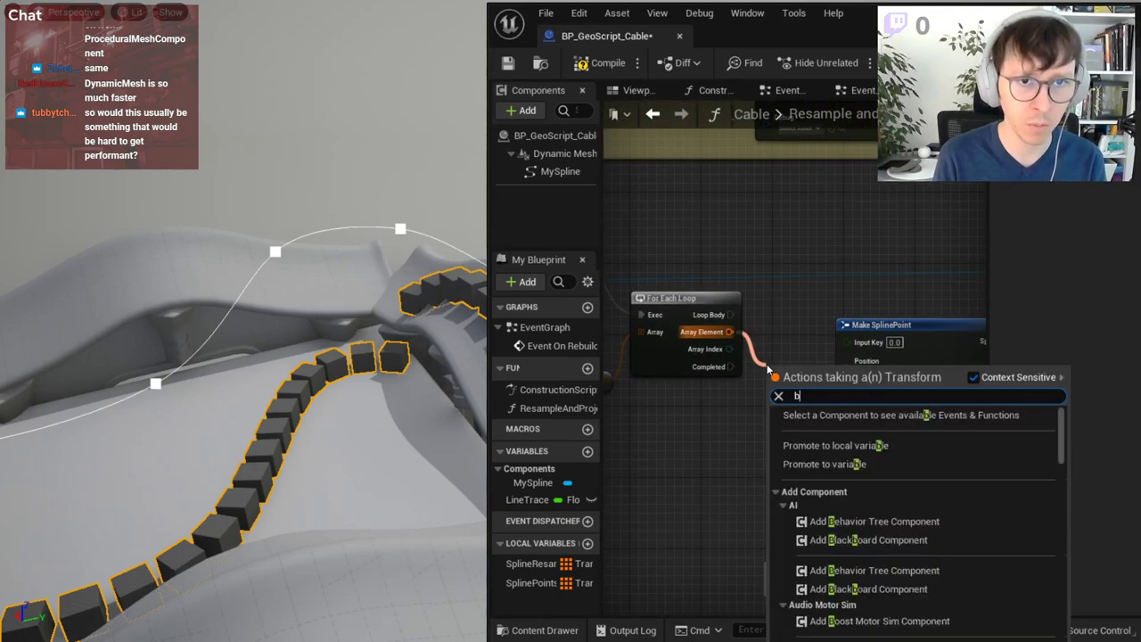
pyautogui.write('bre')
pyautogui.press('Escape')
pyautogui.rightClick(729, 332)
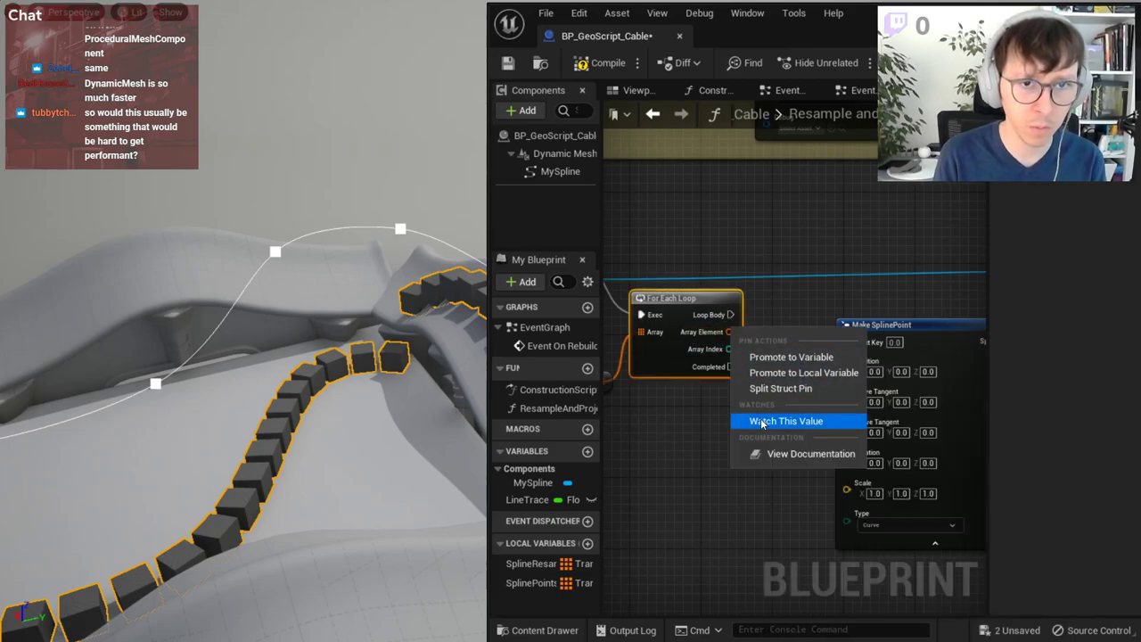
pyautogui.click(781, 389)
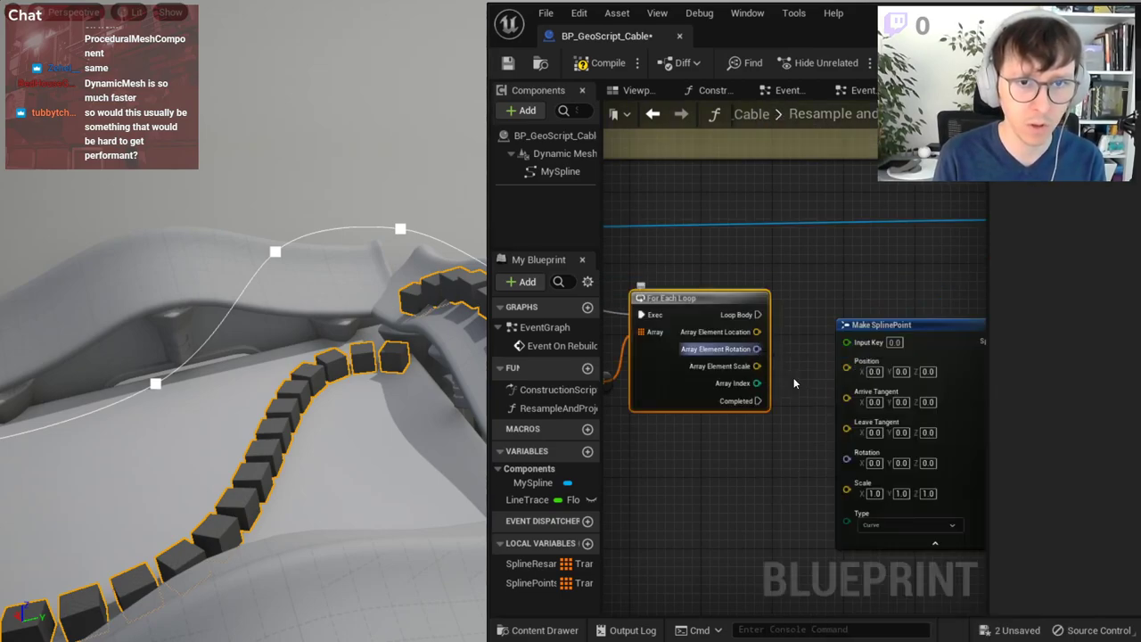
pyautogui.moveTo(757, 348)
pyautogui.mouseDown()
pyautogui.moveTo(847, 459)
pyautogui.moveTo(846, 477)
pyautogui.mouseUp()
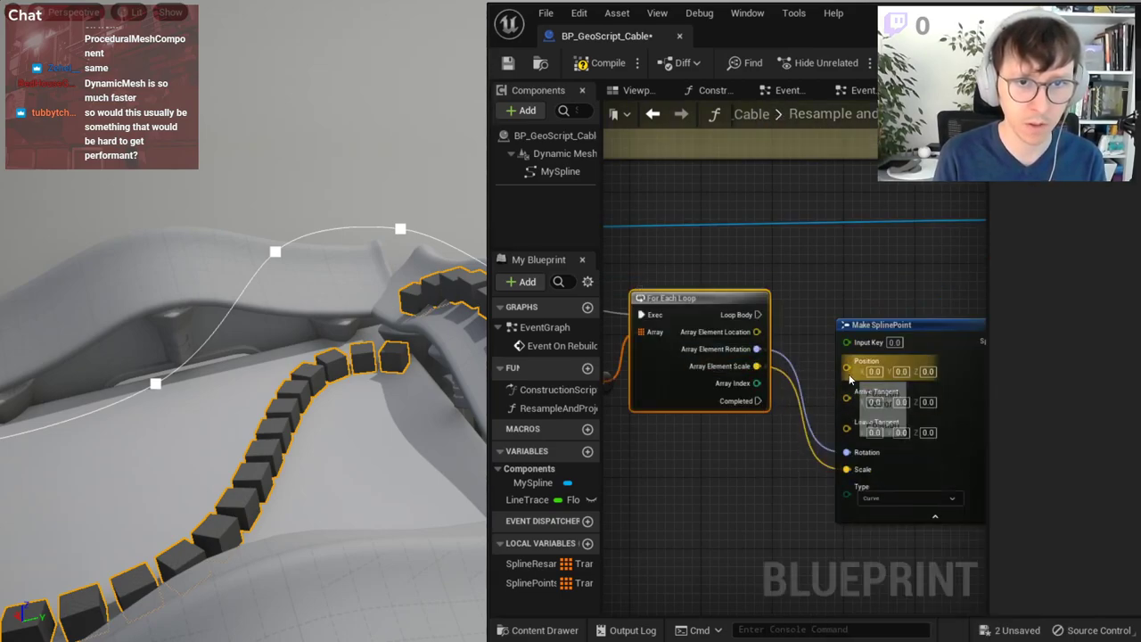
pyautogui.moveTo(757, 332); pyautogui.dragTo(847, 367)
pyautogui.moveTo(869, 324)
pyautogui.mouseDown()
pyautogui.moveTo(865, 271)
pyautogui.moveTo(856, 306)
pyautogui.mouseUp()
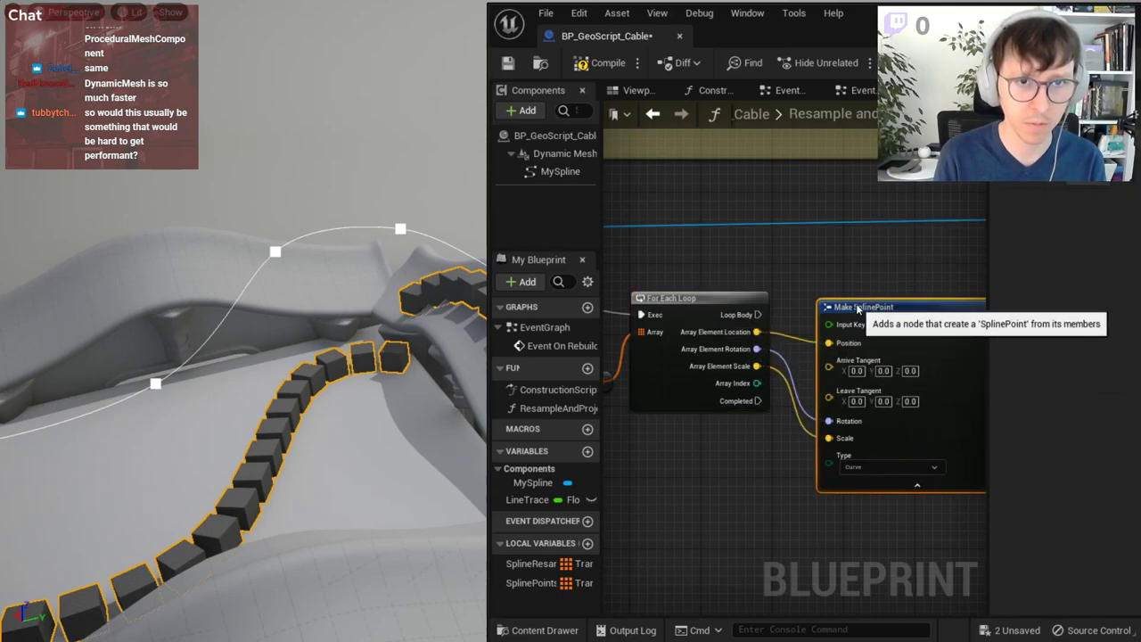
# - Keep the spline point type as Curve and reposition the Make SplinePoint node
pyautogui.moveTo(860, 323)
pyautogui.mouseDown(button='right')
pyautogui.moveTo(732, 371)
pyautogui.moveTo(756, 368)
pyautogui.mouseUp(button='right')
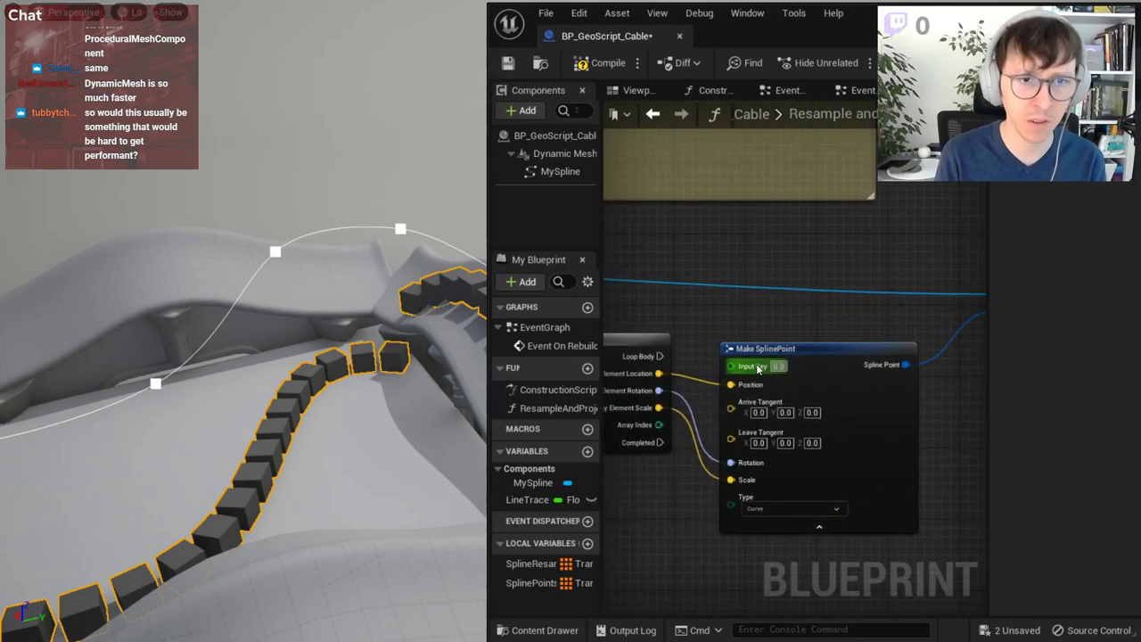
pyautogui.scroll(2, 755, 369)
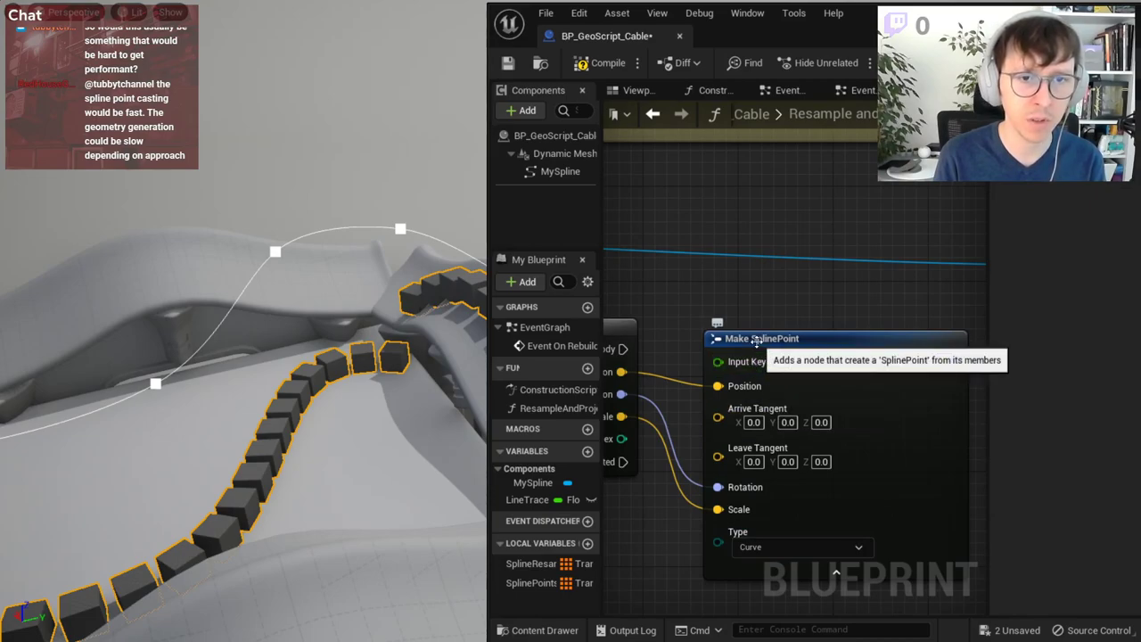
pyautogui.click(754, 549)
pyautogui.click(743, 571)
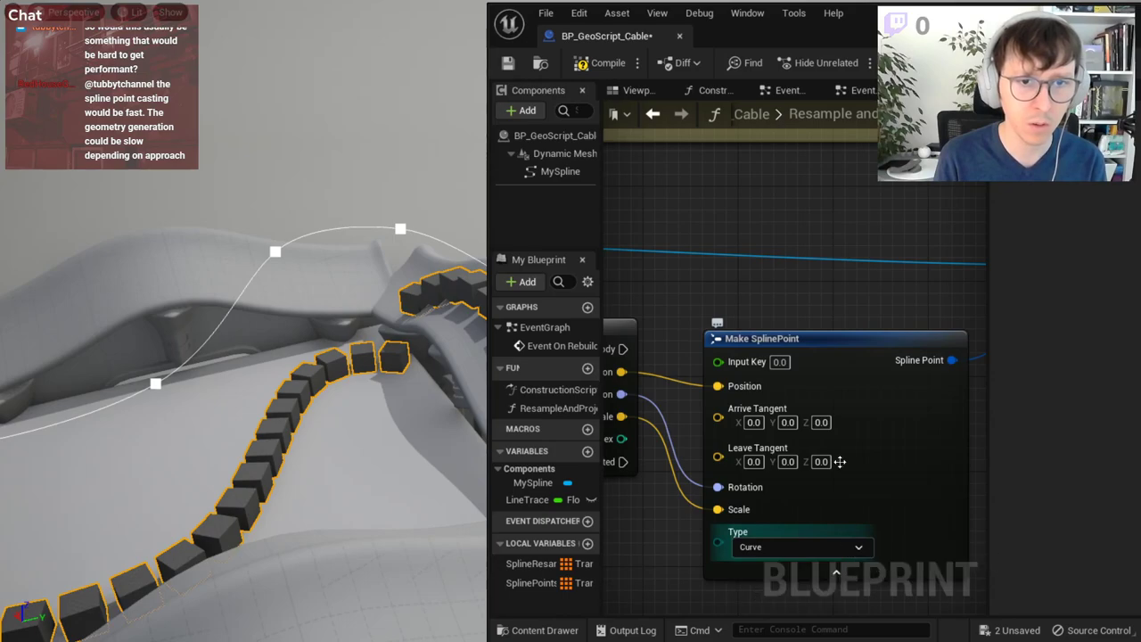
pyautogui.scroll(-2, 752, 360)
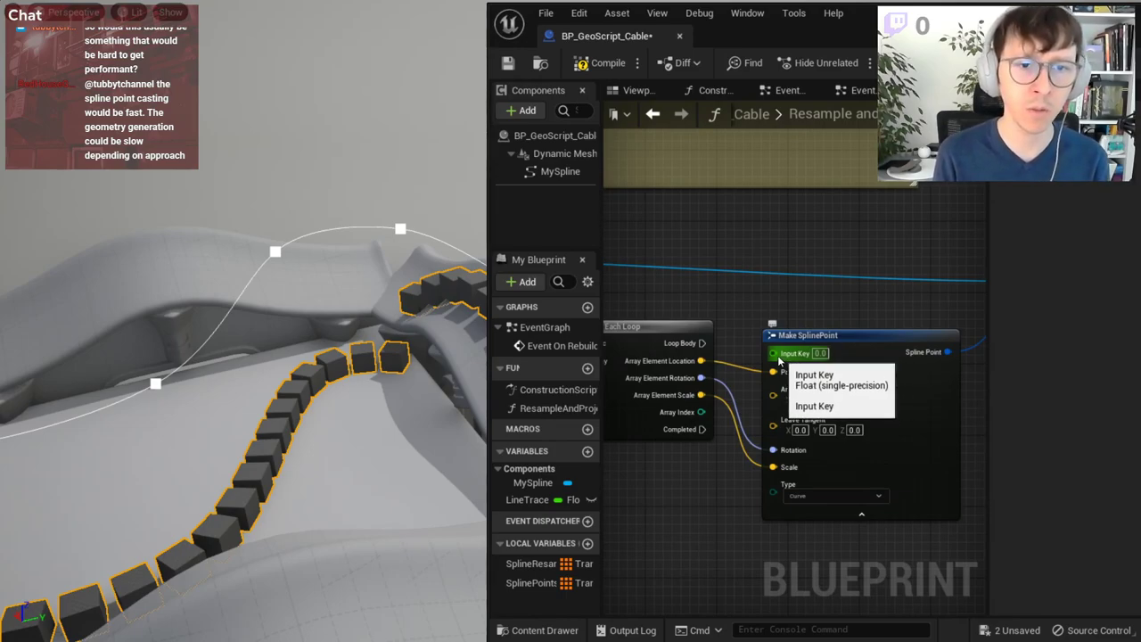
pyautogui.moveTo(793, 335); pyautogui.dragTo(805, 428)
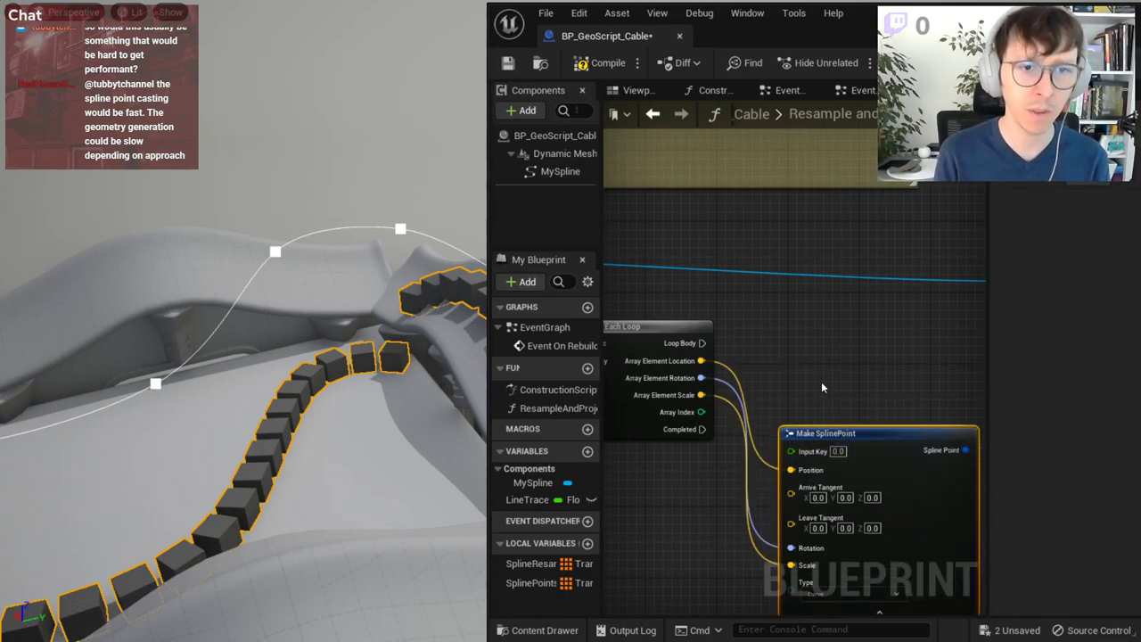
pyautogui.moveTo(781, 329)
pyautogui.mouseDown(button='right')
pyautogui.moveTo(832, 325)
pyautogui.moveTo(695, 330)
pyautogui.mouseUp(button='right')
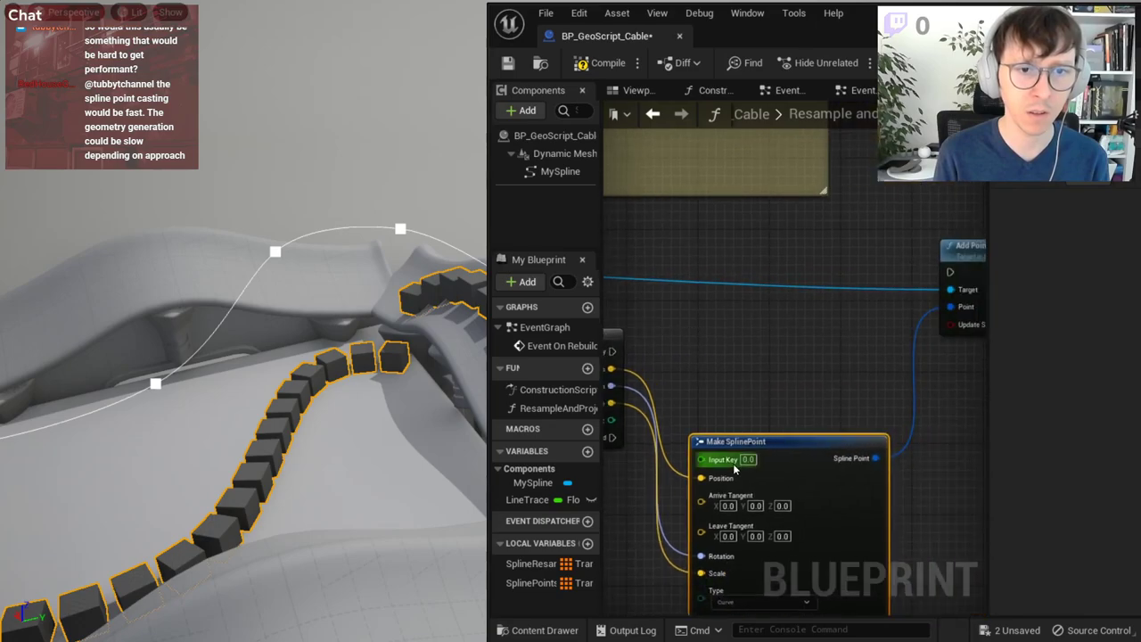
pyautogui.moveTo(736, 447); pyautogui.dragTo(707, 366)
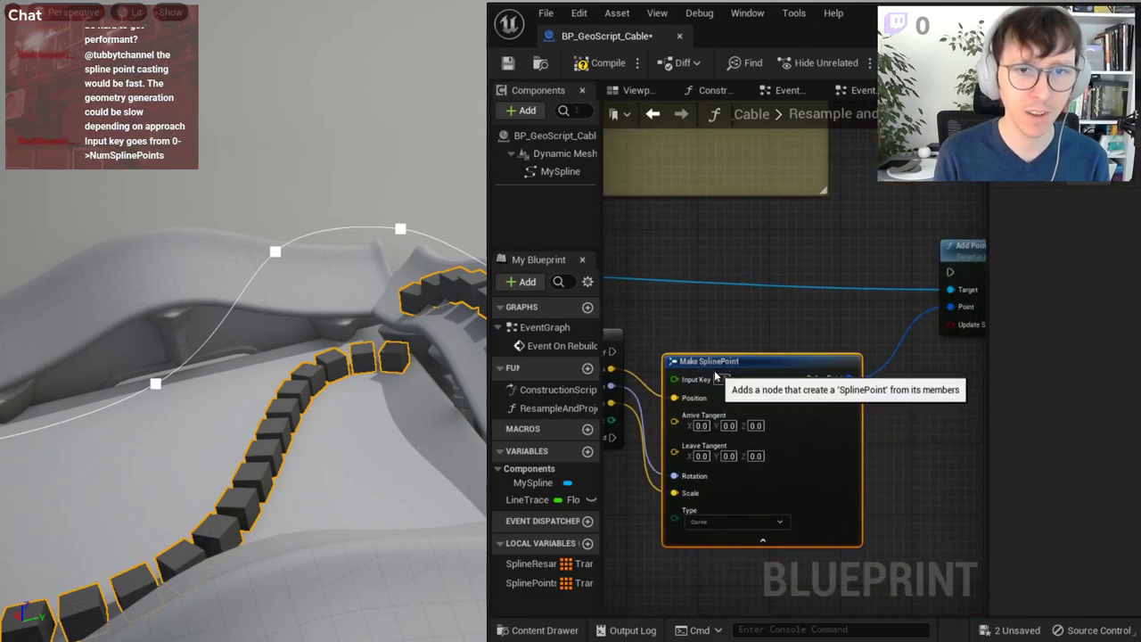
# - Run Add Point on every Loop Body iteration, feeding it the built Spline Point
pyautogui.rightClick(704, 321)
pyautogui.moveTo(611, 367)
pyautogui.mouseDown()
pyautogui.moveTo(909, 276)
pyautogui.moveTo(898, 272)
pyautogui.mouseUp()
pyautogui.moveTo(800, 377); pyautogui.dragTo(897, 306)
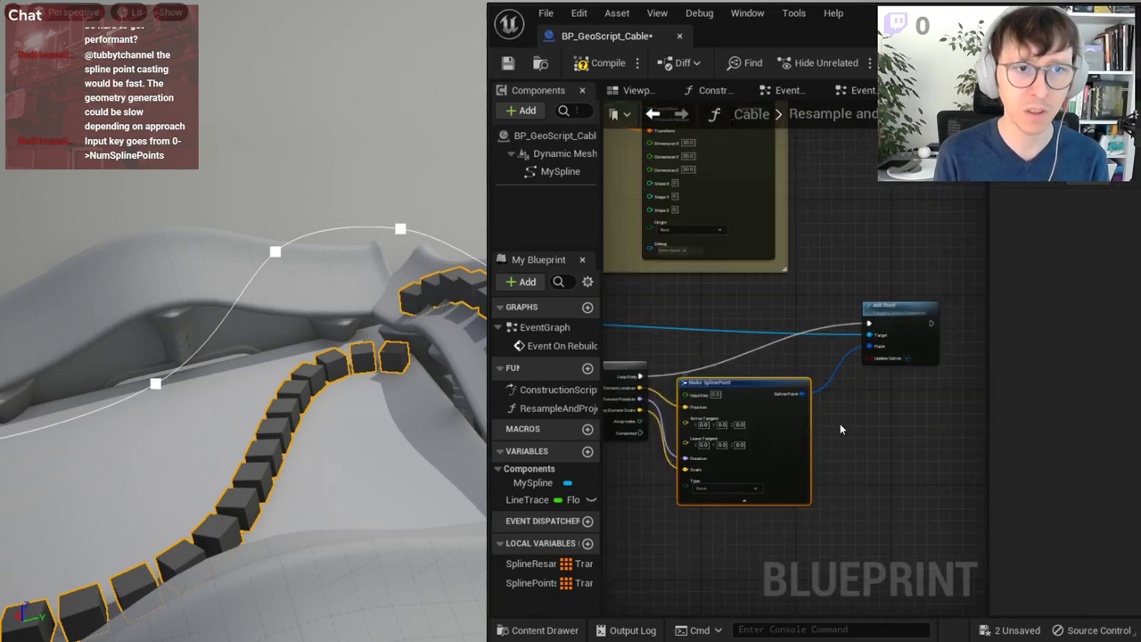
pyautogui.moveTo(927, 278); pyautogui.dragTo(783, 323, button='right')
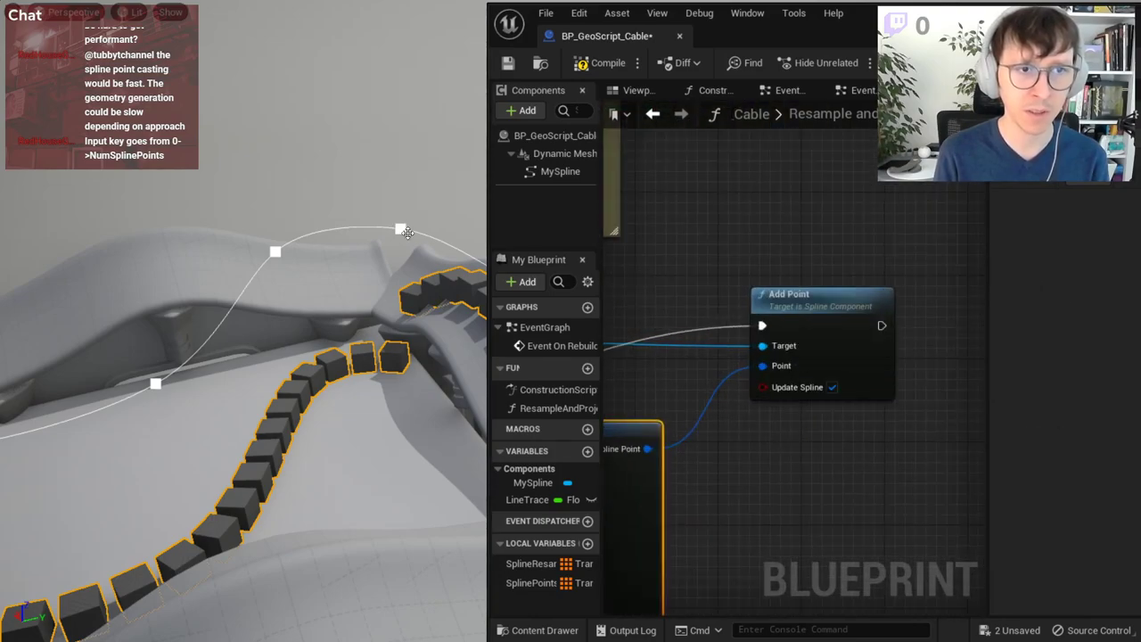
pyautogui.scroll(-2, 820, 453)
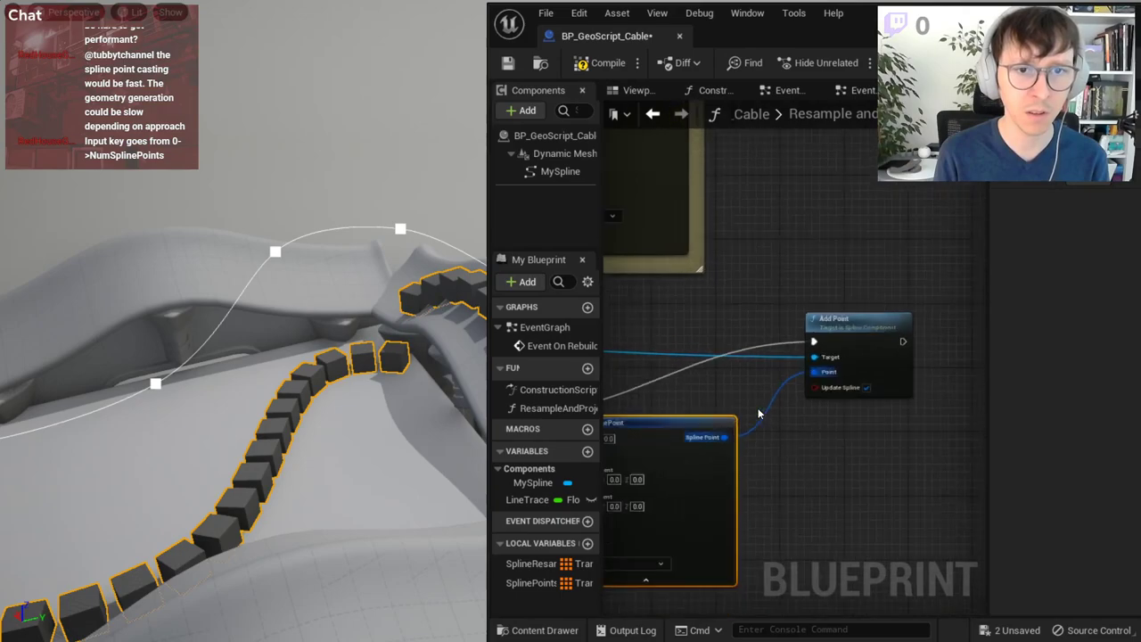
pyautogui.moveTo(758, 414); pyautogui.dragTo(1060, 392, button='right')
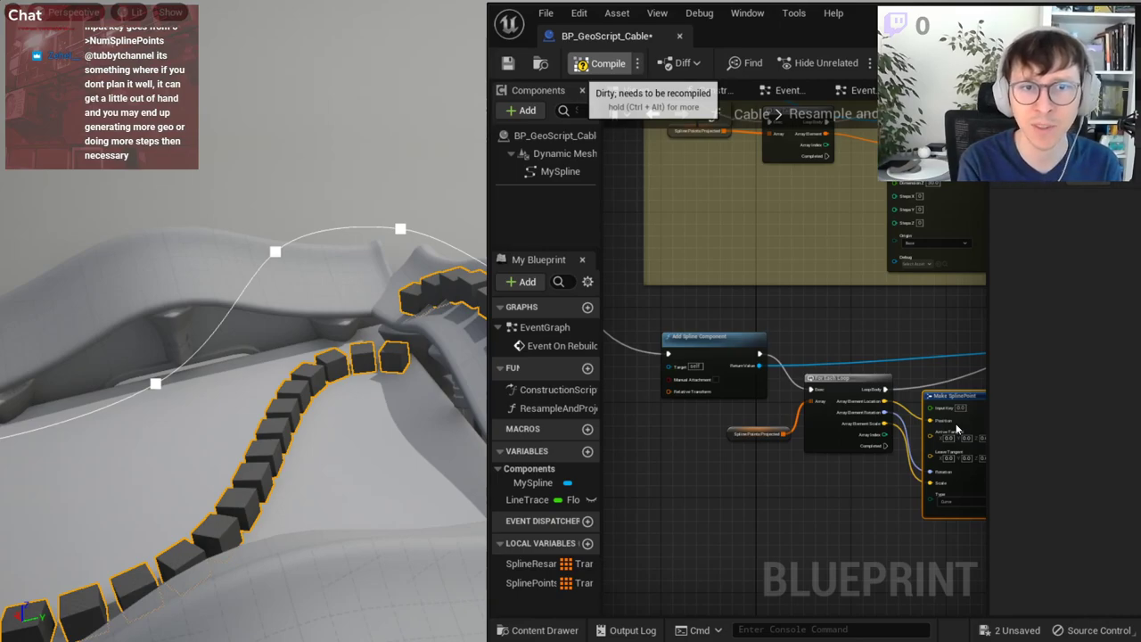
# - Compile the Blueprint and orbit the viewport to check the cable
pyautogui.scroll(1, 956, 429)
pyautogui.press('F7')
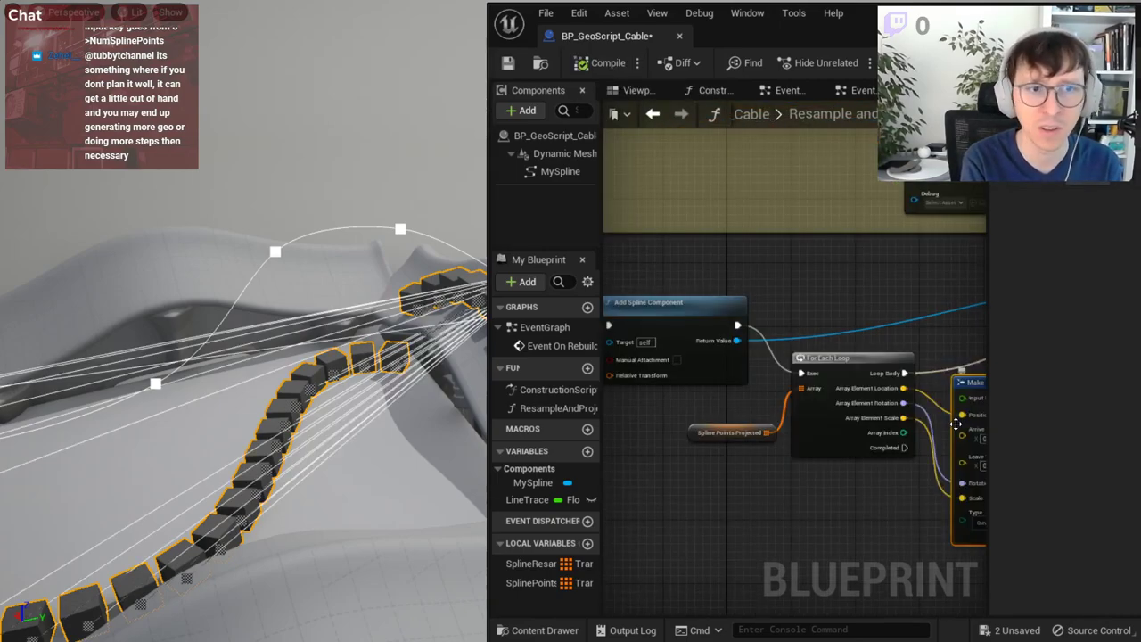
pyautogui.moveTo(457, 345); pyautogui.dragTo(458, 345, button='right')
pyautogui.moveTo(709, 348)
pyautogui.mouseDown(button='right')
pyautogui.moveTo(886, 431)
pyautogui.moveTo(612, 345)
pyautogui.mouseUp(button='right')
# - Bring the Add Point node into view and move it lower in the graph
pyautogui.moveTo(981, 469); pyautogui.dragTo(767, 446, button='right')
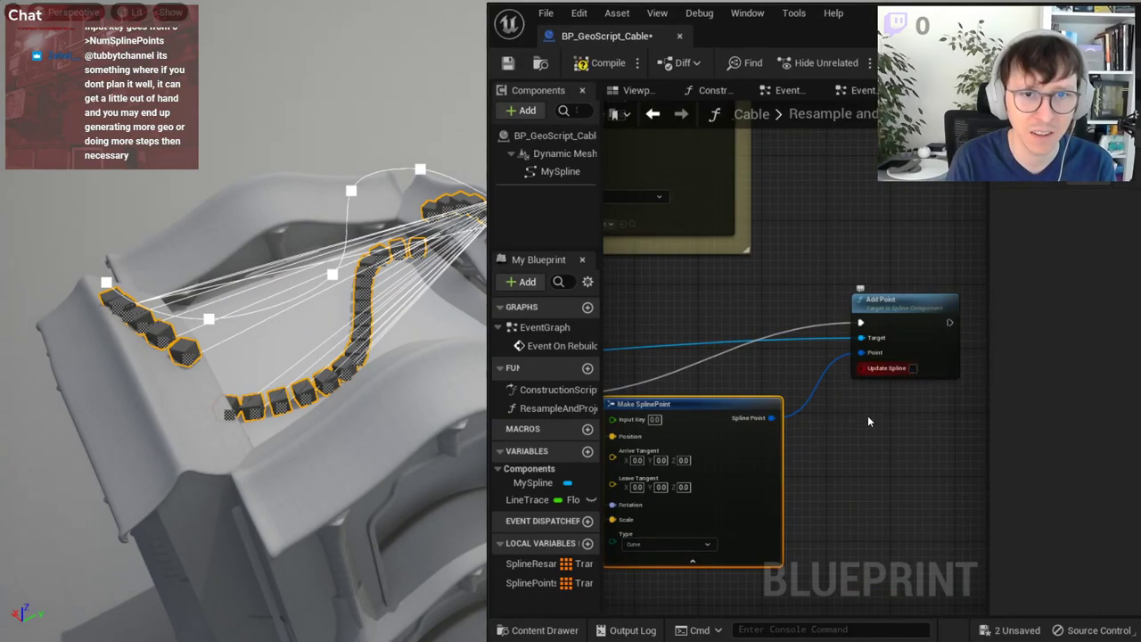
pyautogui.moveTo(893, 390); pyautogui.dragTo(698, 470, button='right')
pyautogui.scroll(2, 772, 390)
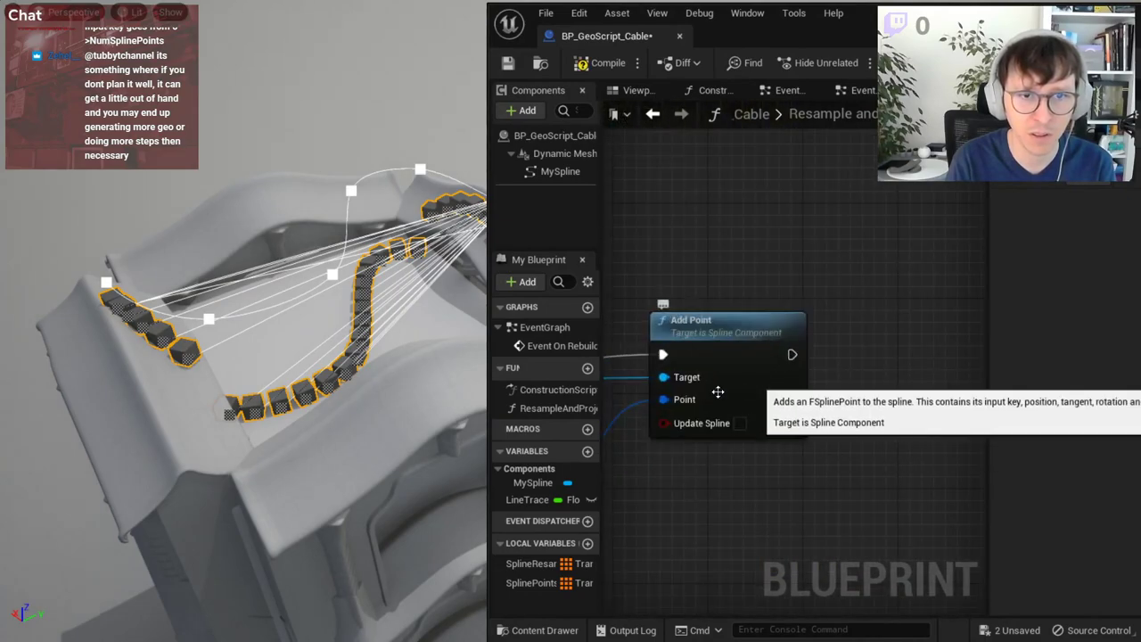
pyautogui.moveTo(708, 295); pyautogui.dragTo(821, 346, button='right')
pyautogui.scroll(-1, 822, 346)
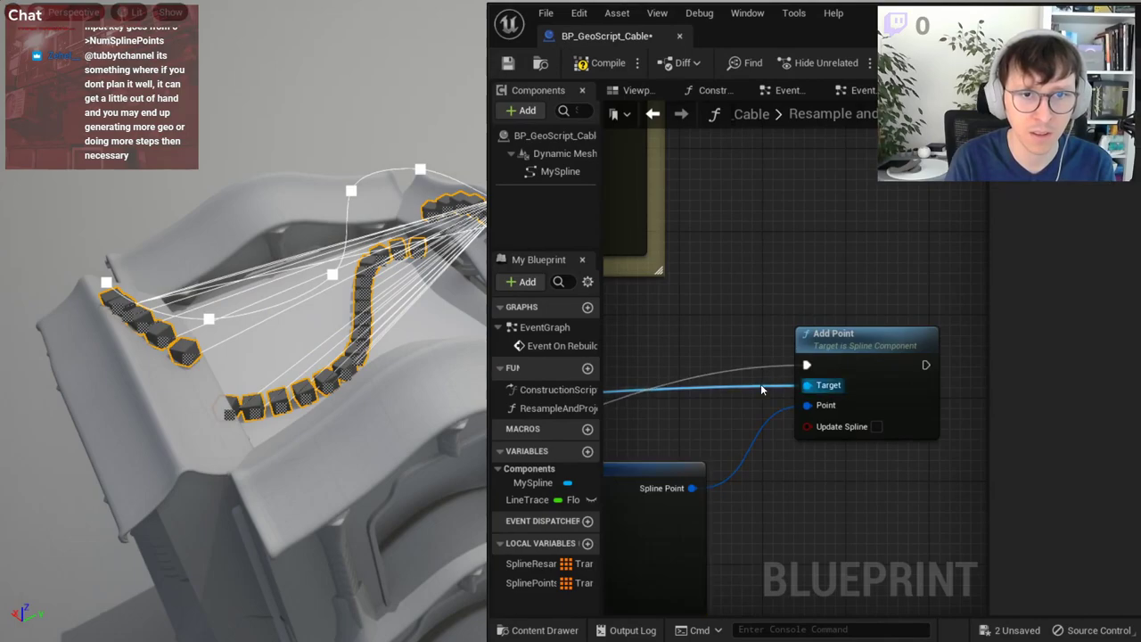
pyautogui.moveTo(822, 346); pyautogui.dragTo(820, 407)
# - Add an Update Spline node from the new spline component
pyautogui.moveTo(755, 374); pyautogui.dragTo(925, 374)
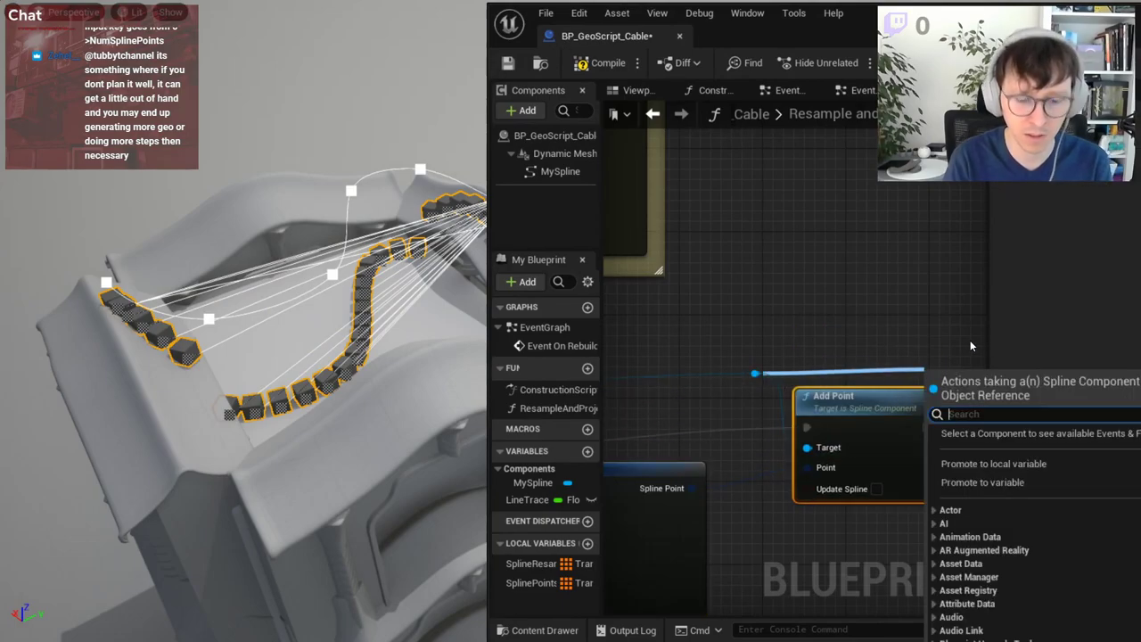
pyautogui.write('IUO')
pyautogui.press('BackSpace')
pyautogui.press('BackSpace')
pyautogui.press('BackSpace')
pyautogui.write('UPDA')
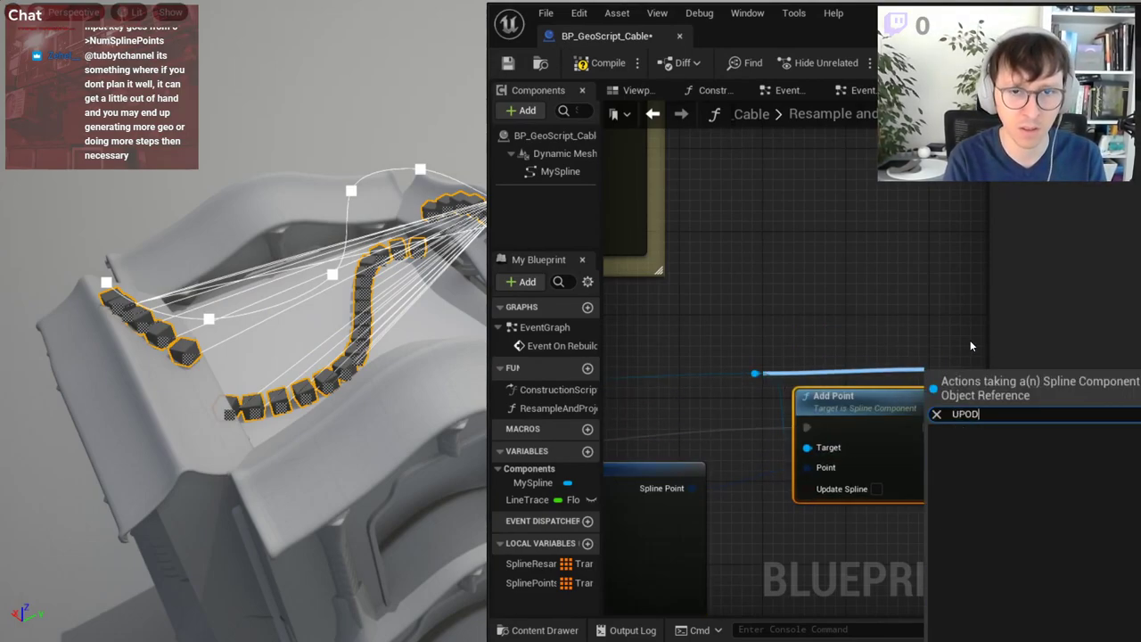
pyautogui.press('Return')
# - Target the new spline with Update Spline and run it once the loop completes
pyautogui.scroll(-2, 899, 349)
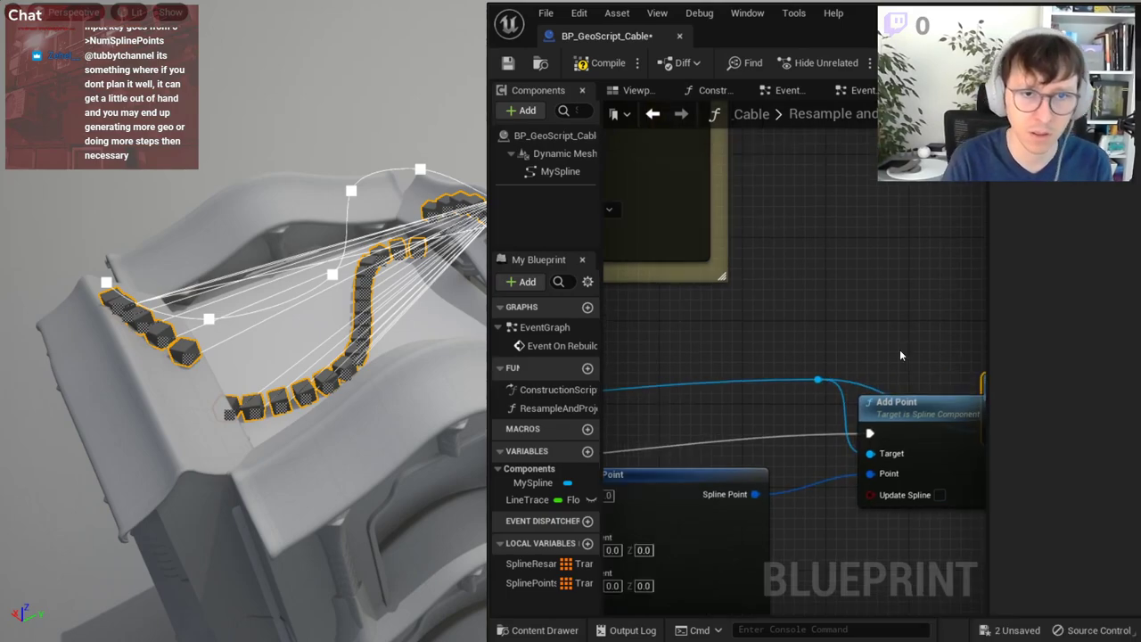
pyautogui.moveTo(906, 348); pyautogui.dragTo(889, 318, button='right')
pyautogui.moveTo(626, 438); pyautogui.dragTo(715, 393, button='right')
pyautogui.moveTo(615, 410); pyautogui.dragTo(718, 370, button='right')
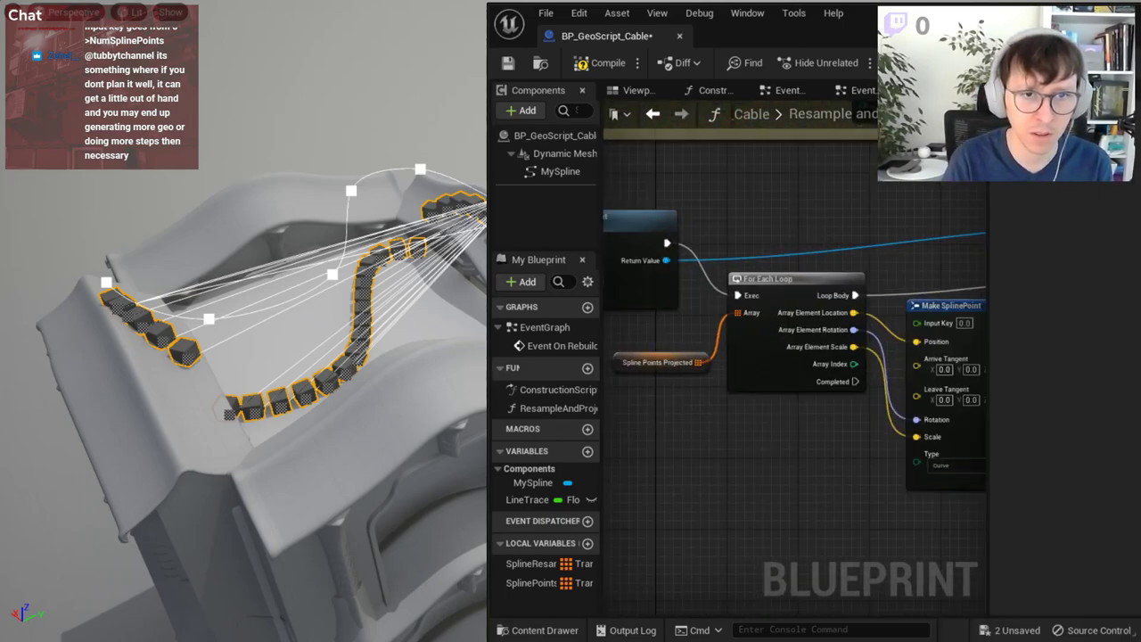
pyautogui.moveTo(701, 443)
pyautogui.mouseDown(button='right')
pyautogui.moveTo(843, 450)
pyautogui.moveTo(650, 459)
pyautogui.mouseUp(button='right')
pyautogui.moveTo(813, 606); pyautogui.dragTo(778, 517, button='right')
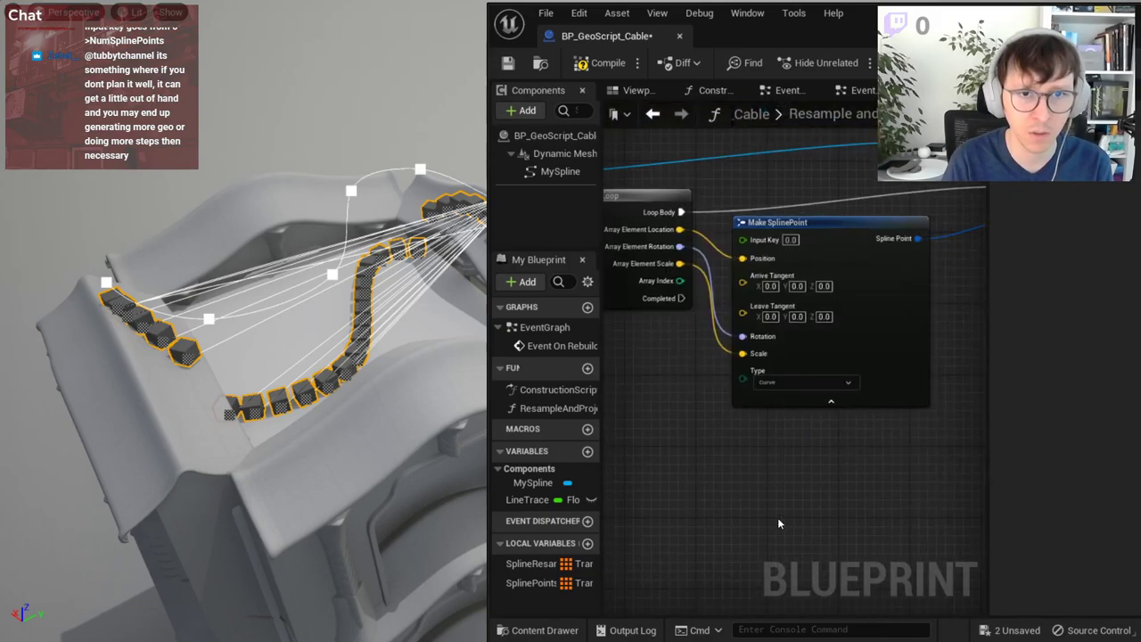
pyautogui.moveTo(705, 425); pyautogui.dragTo(889, 481, button='right')
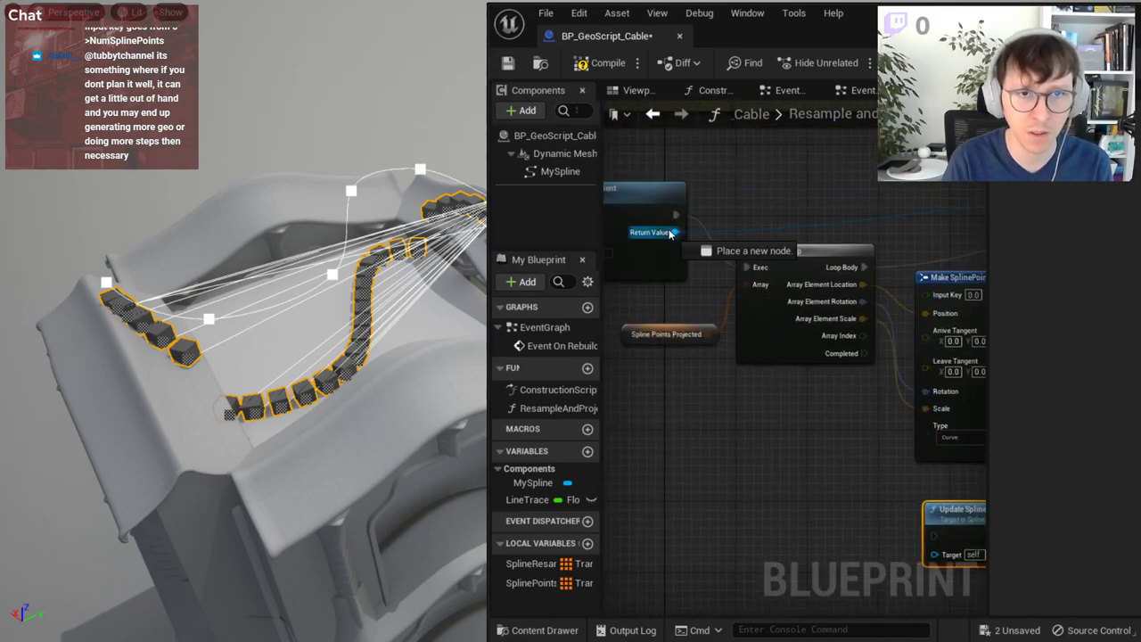
pyautogui.moveTo(675, 232); pyautogui.dragTo(933, 555)
pyautogui.moveTo(863, 353); pyautogui.dragTo(933, 535)
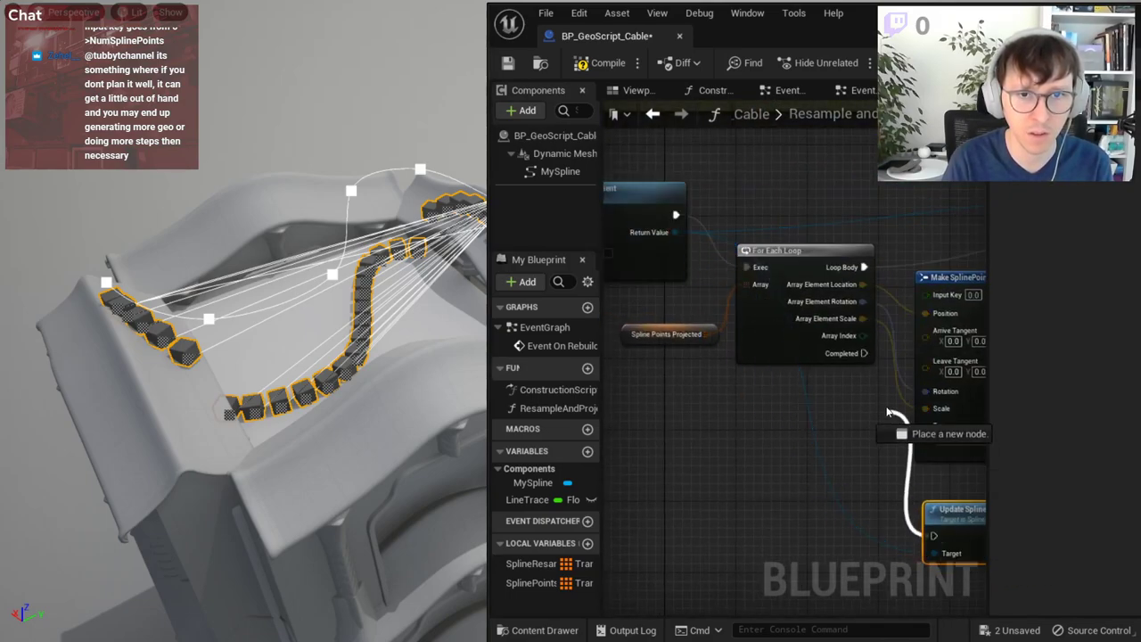
# - Connect the loop's Array Index to Make SplinePoint's Input Key via an int-to-float conversion
pyautogui.moveTo(876, 443); pyautogui.dragTo(623, 443, button='right')
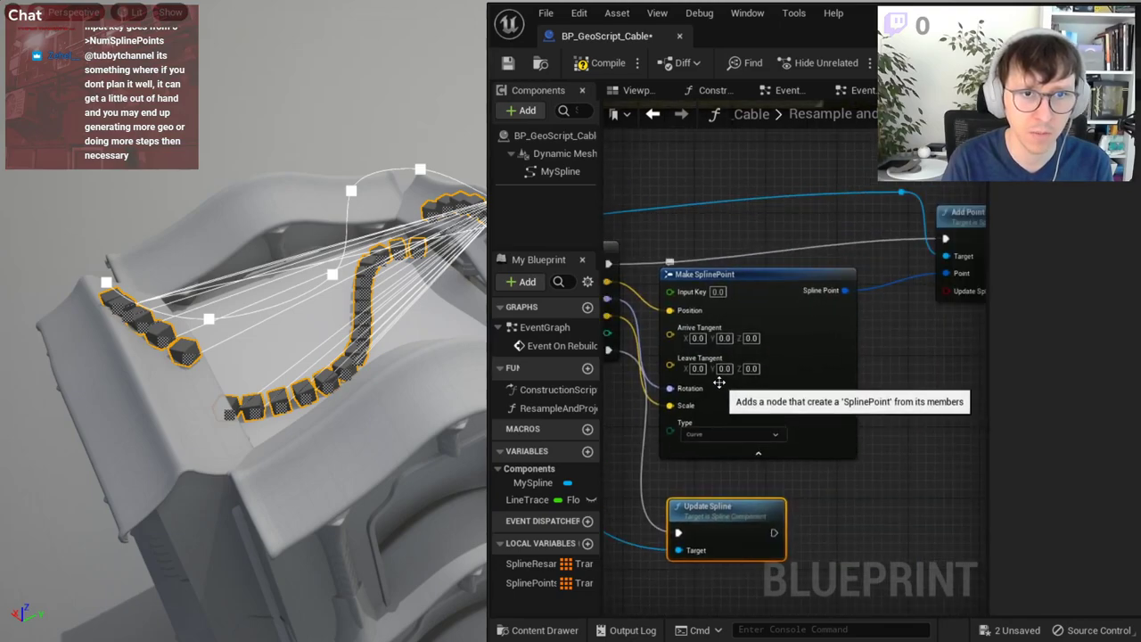
pyautogui.scroll(2, 717, 381)
pyautogui.moveTo(590, 346); pyautogui.dragTo(728, 414, button='right')
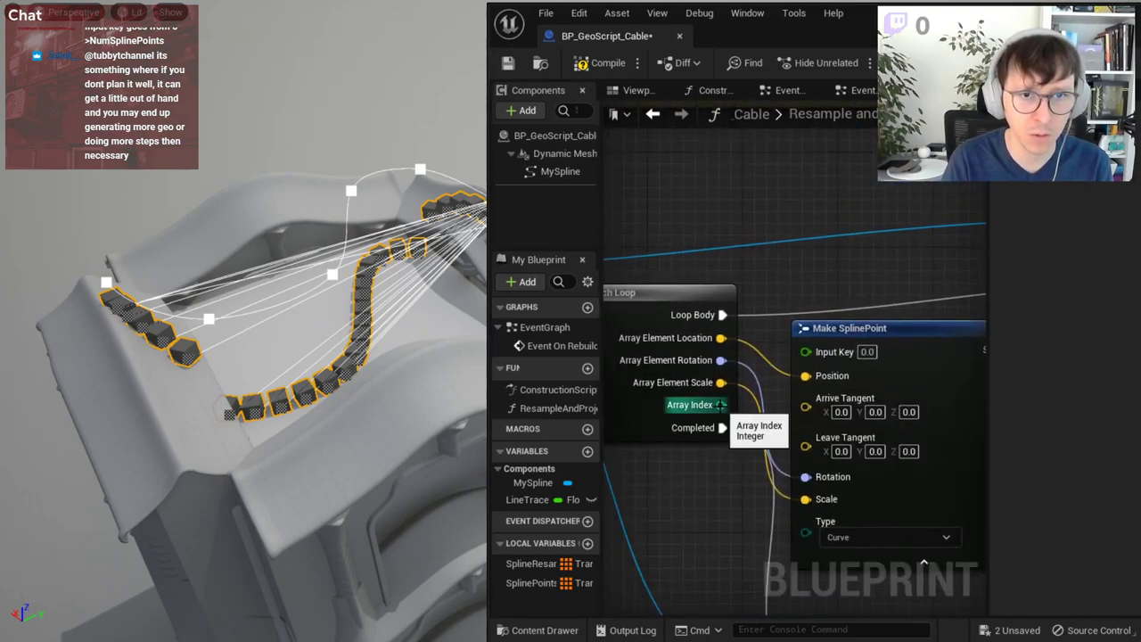
pyautogui.moveTo(722, 405); pyautogui.dragTo(805, 352)
pyautogui.moveTo(806, 353); pyautogui.dragTo(619, 364, button='right')
pyautogui.moveTo(697, 342); pyautogui.dragTo(738, 348)
# - Place the conversion node between Array Index and Input Key, and add a reroute on Location→Position
pyautogui.moveTo(738, 347); pyautogui.dragTo(927, 357, button='right')
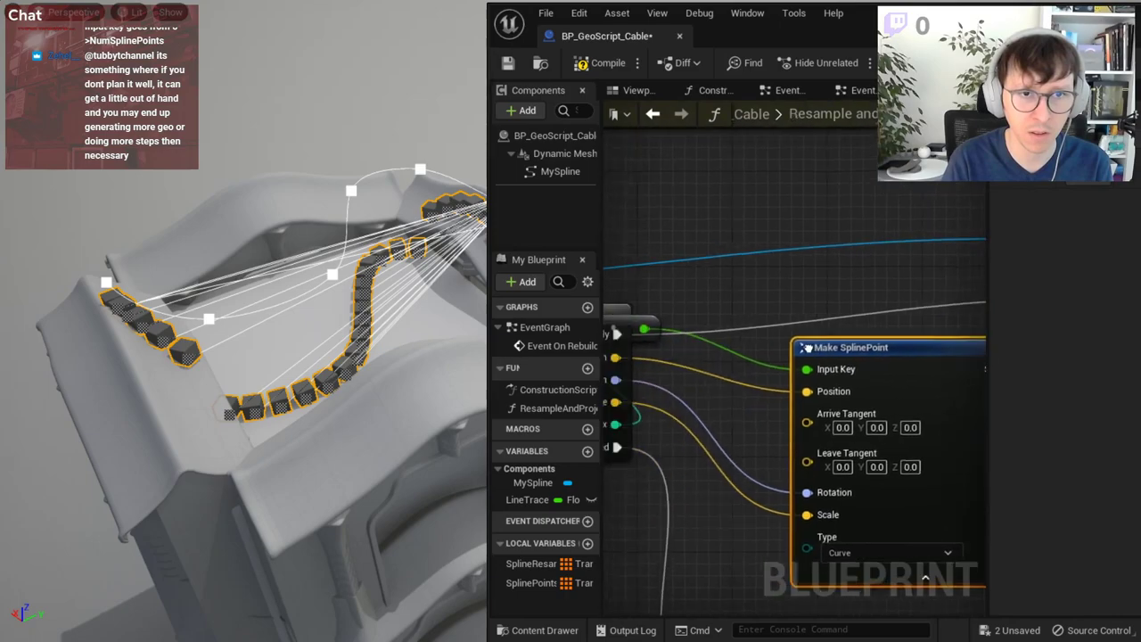
pyautogui.moveTo(695, 327); pyautogui.dragTo(790, 390)
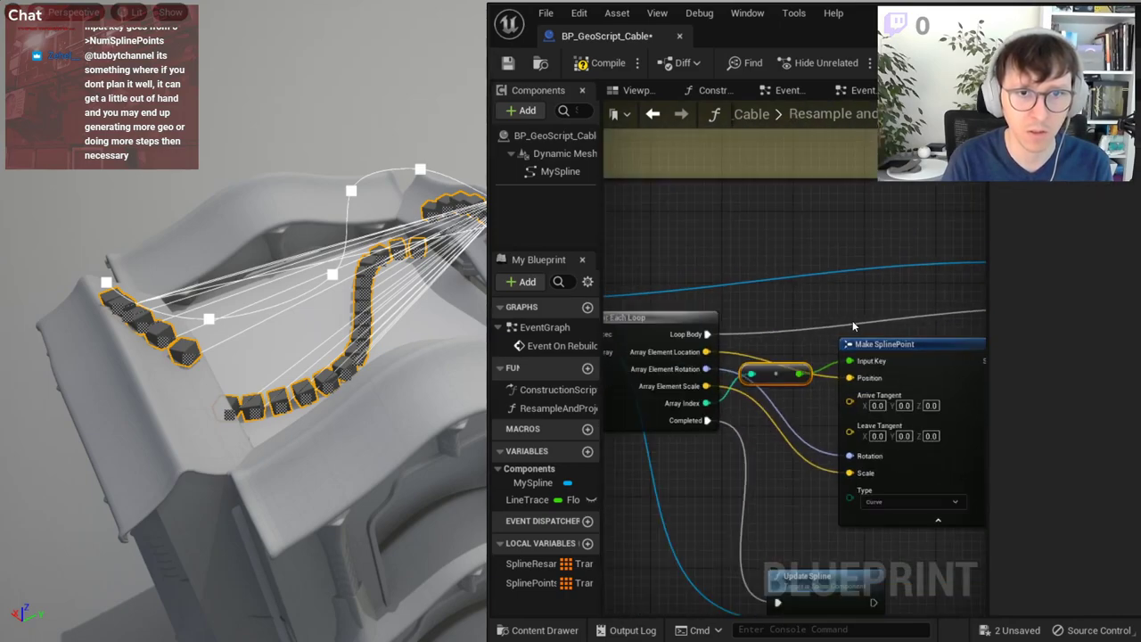
pyautogui.scroll(-2, 860, 322)
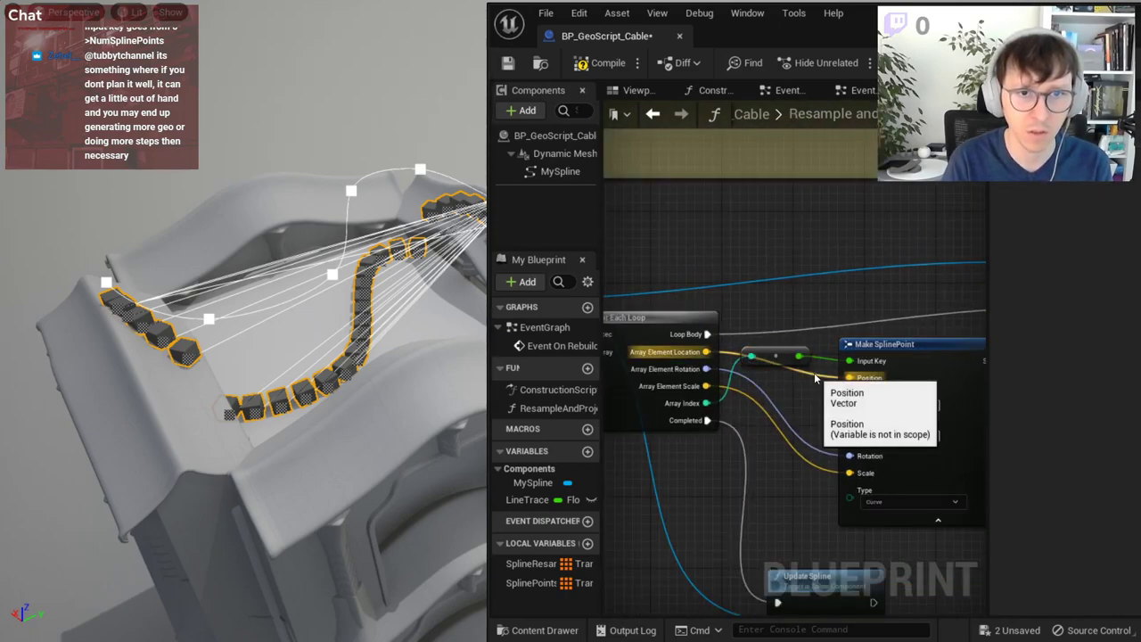
pyautogui.doubleClick(771, 380)
pyautogui.moveTo(765, 387); pyautogui.dragTo(801, 387)
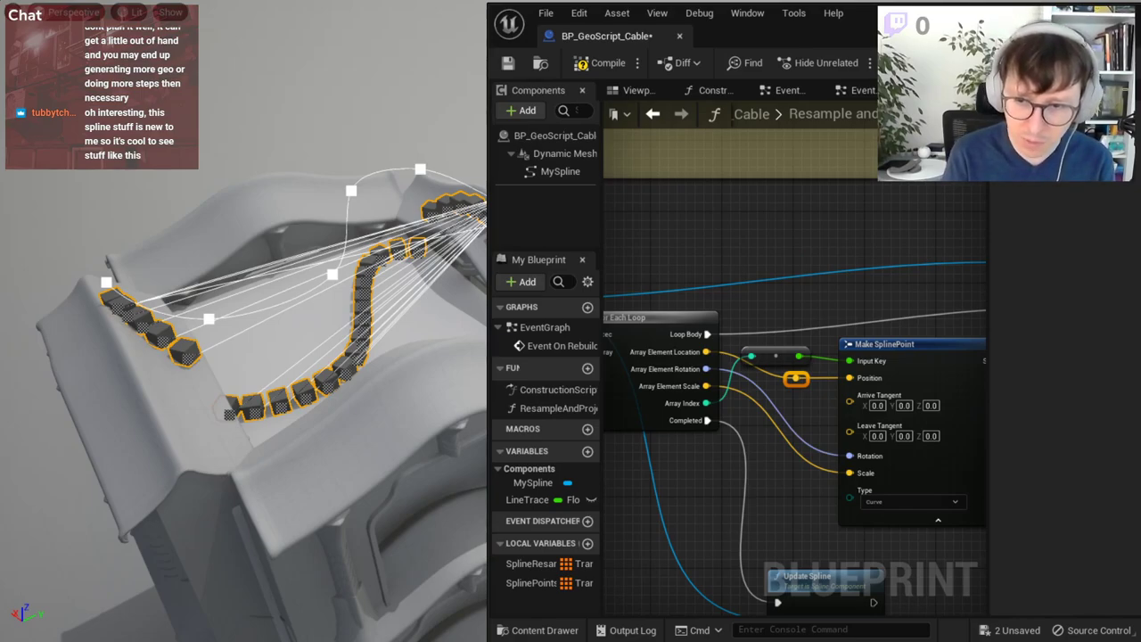
# - Save the BP_GeoScript_Cable Blueprint
pyautogui.scroll(2, 817, 388)
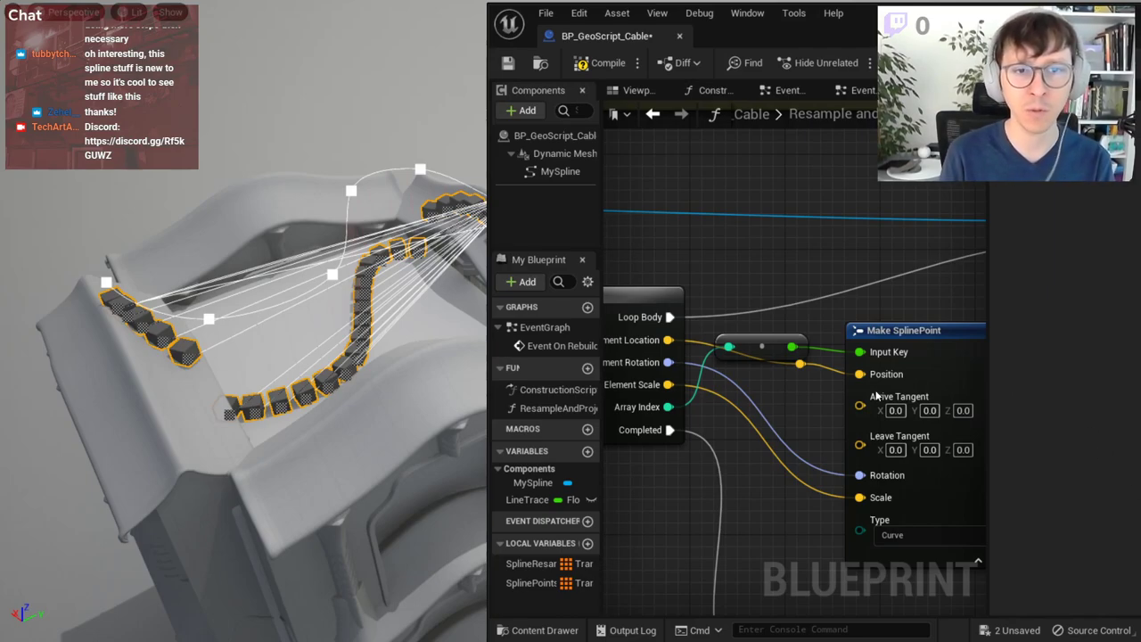
pyautogui.scroll(-2, 795, 398)
pyautogui.click(512, 64)
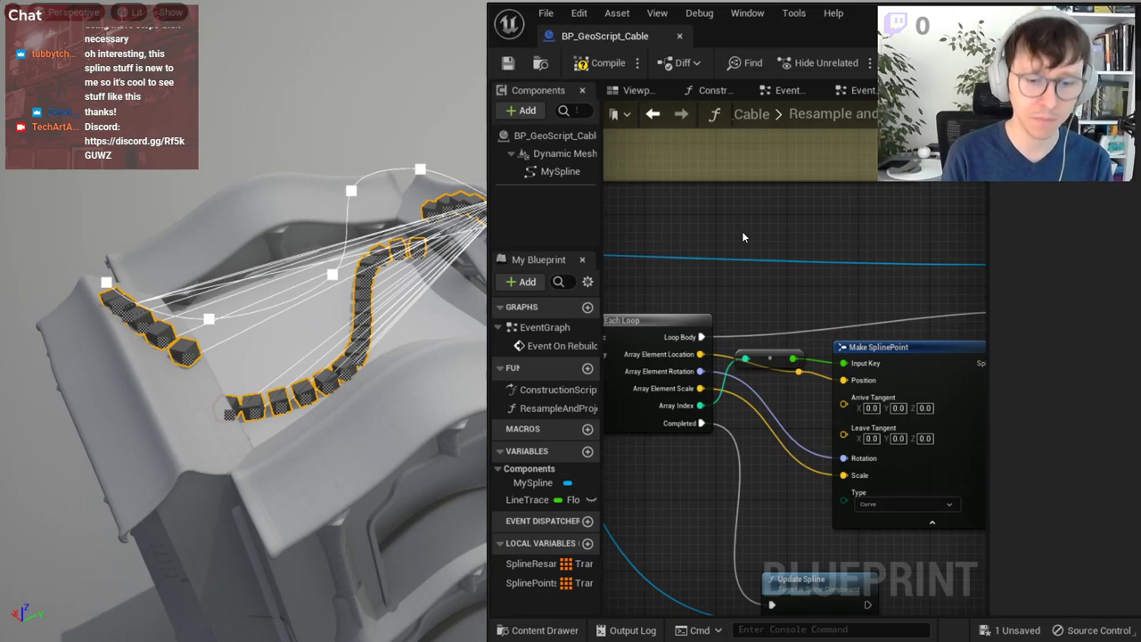
# - Reveal the Add Point node and focus the viewport on a spline point to inspect the cable
pyautogui.rightClick(867, 342)
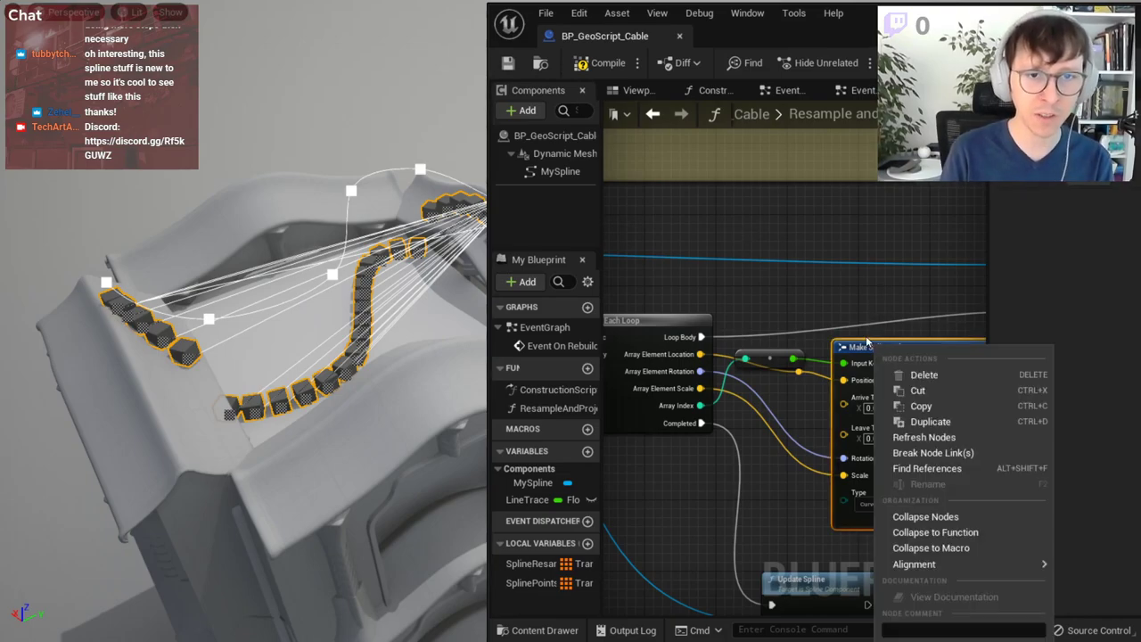
pyautogui.click(879, 312)
pyautogui.moveTo(878, 312); pyautogui.dragTo(773, 303, button='right')
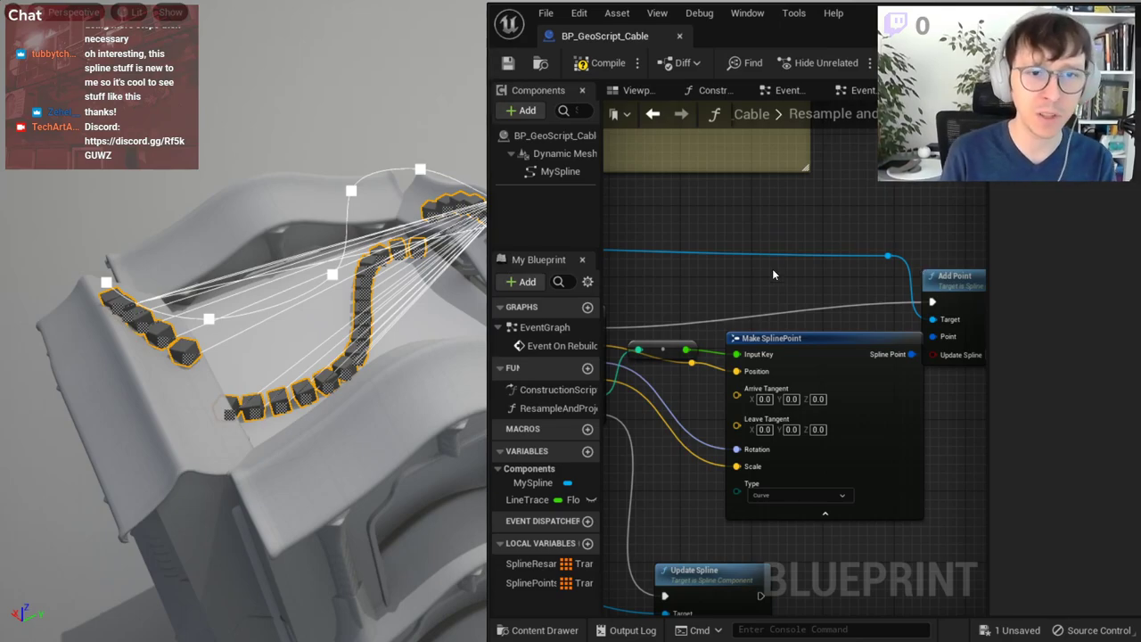
pyautogui.press('f')
pyautogui.moveTo(453, 297)
pyautogui.keyDown('alt'); pyautogui.mouseDown()
pyautogui.moveTo(383, 303)
pyautogui.moveTo(250, 344)
pyautogui.mouseUp(); pyautogui.keyUp('alt')
pyautogui.keyDown('alt'); pyautogui.moveTo(390, 258); pyautogui.dragTo(366, 285); pyautogui.keyUp('alt')
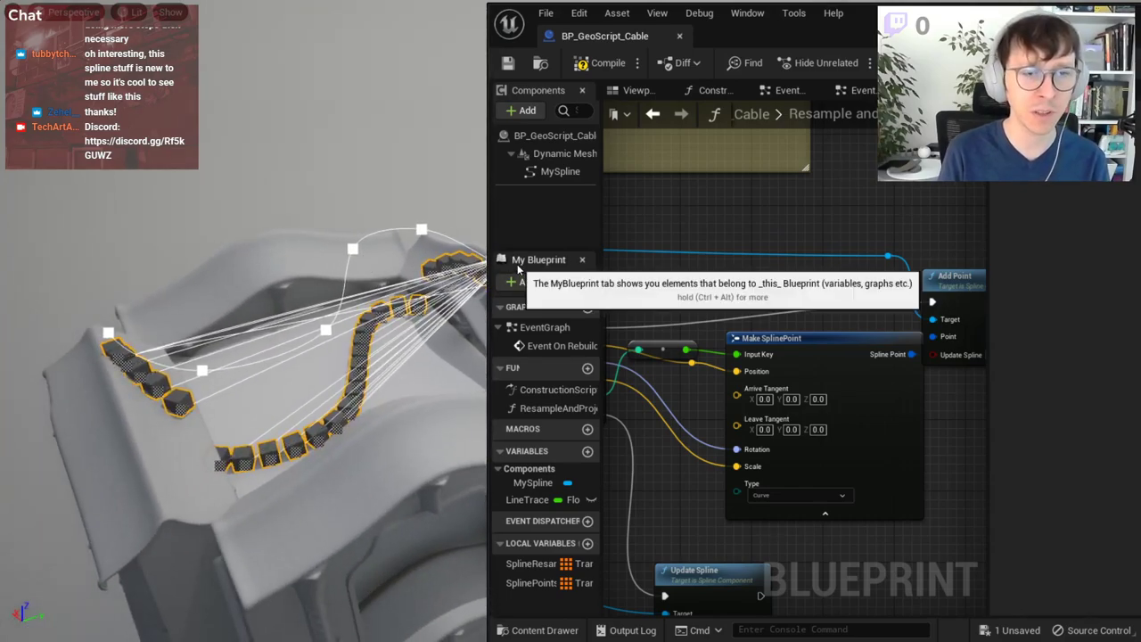
pyautogui.scroll(-1, 806, 324)
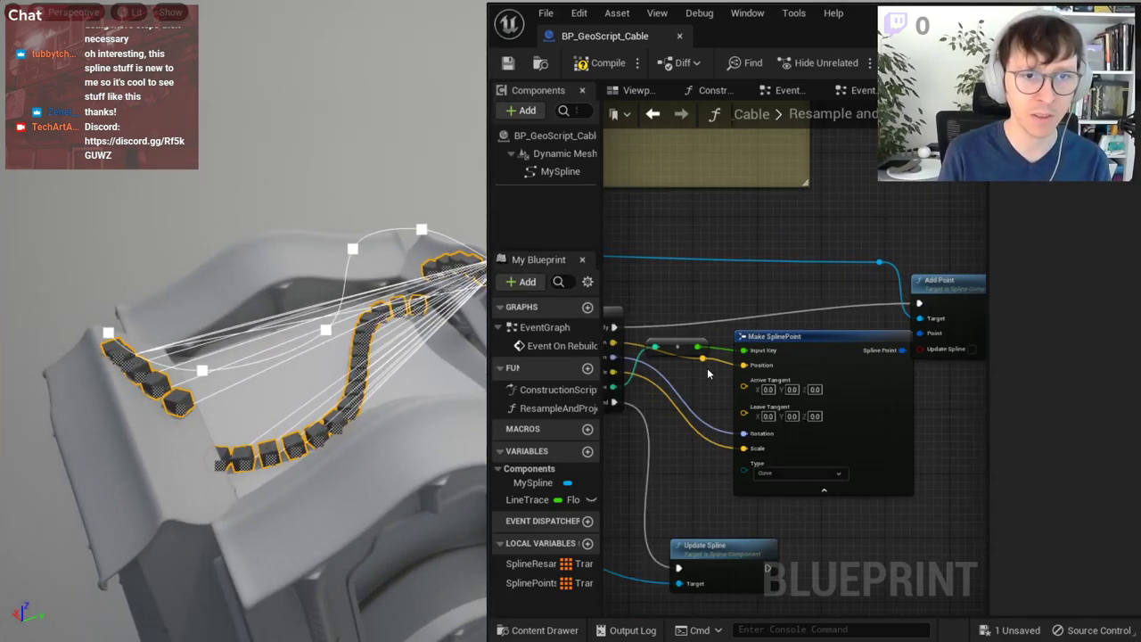
# - Nudge the reroute point on the Position wire slightly down
pyautogui.moveTo(708, 373); pyautogui.dragTo(709, 379)
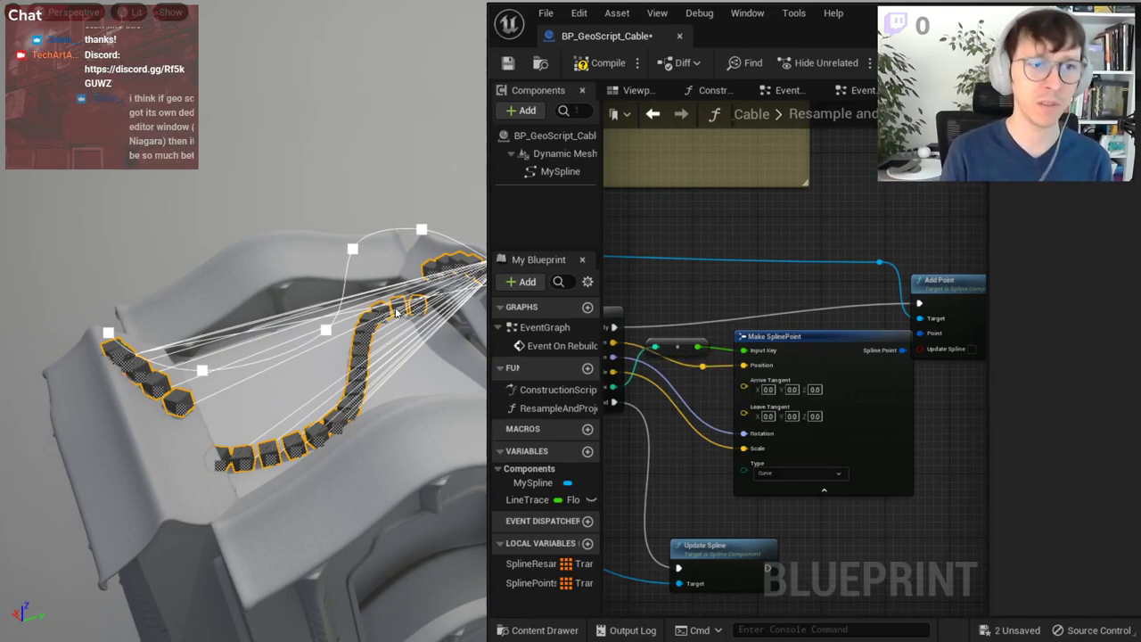
pyautogui.moveTo(267, 356); pyautogui.dragTo(294, 392, button='right')
pyautogui.moveTo(162, 437); pyautogui.dragTo(161, 437, button='right')
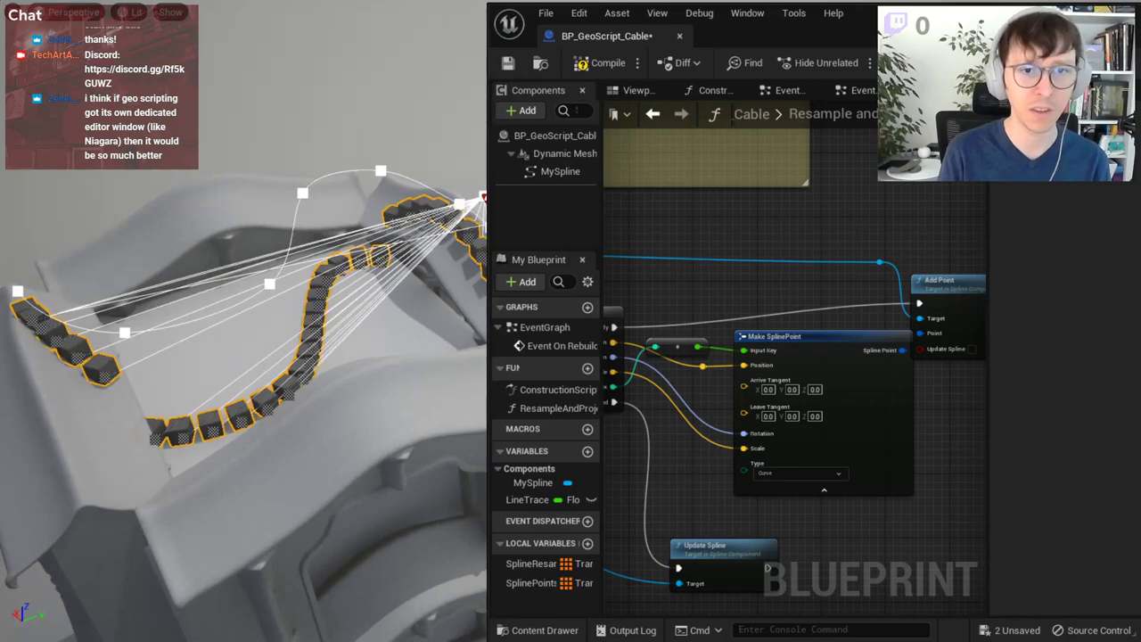
pyautogui.moveTo(659, 401); pyautogui.dragTo(695, 339, button='right')
# - Compile and save the Blueprint, then orbit to view the rebuilt cable
pyautogui.click(599, 63)
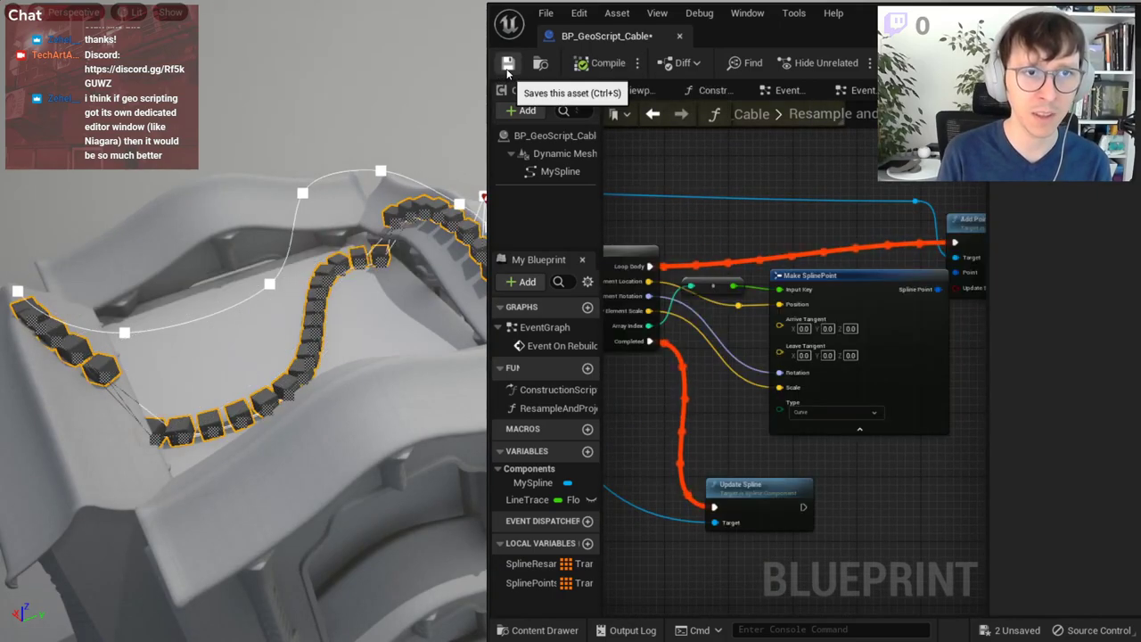
pyautogui.click(507, 66)
pyautogui.moveTo(418, 399); pyautogui.dragTo(418, 399, button='right')
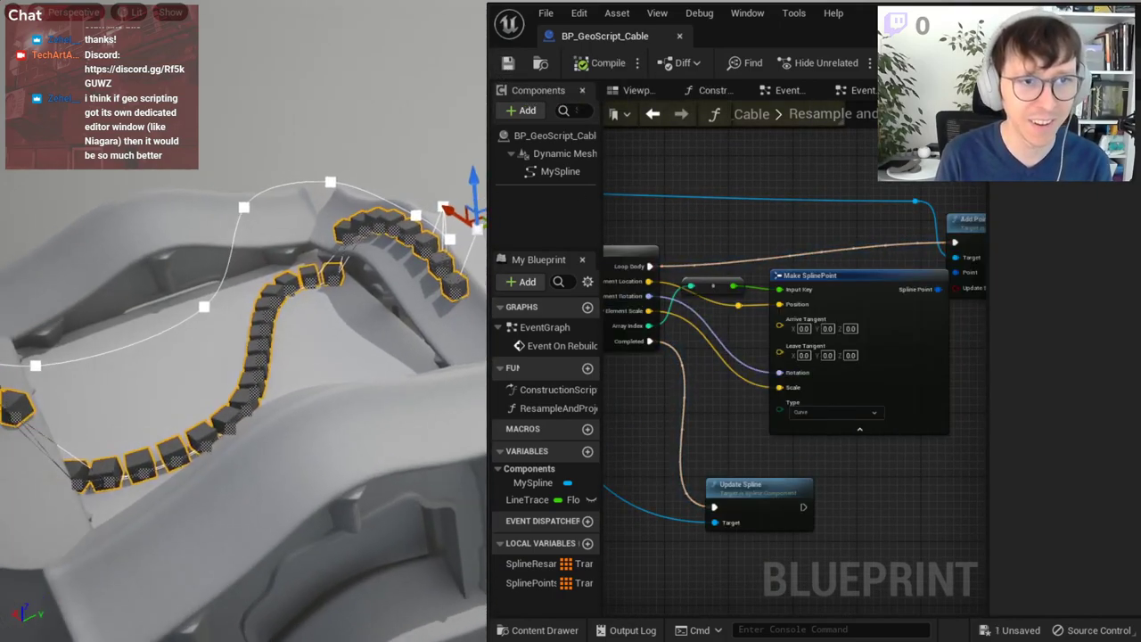
pyautogui.moveTo(802, 471)
pyautogui.mouseDown(button='right')
pyautogui.moveTo(813, 479)
pyautogui.moveTo(758, 491)
pyautogui.mouseUp(button='right')
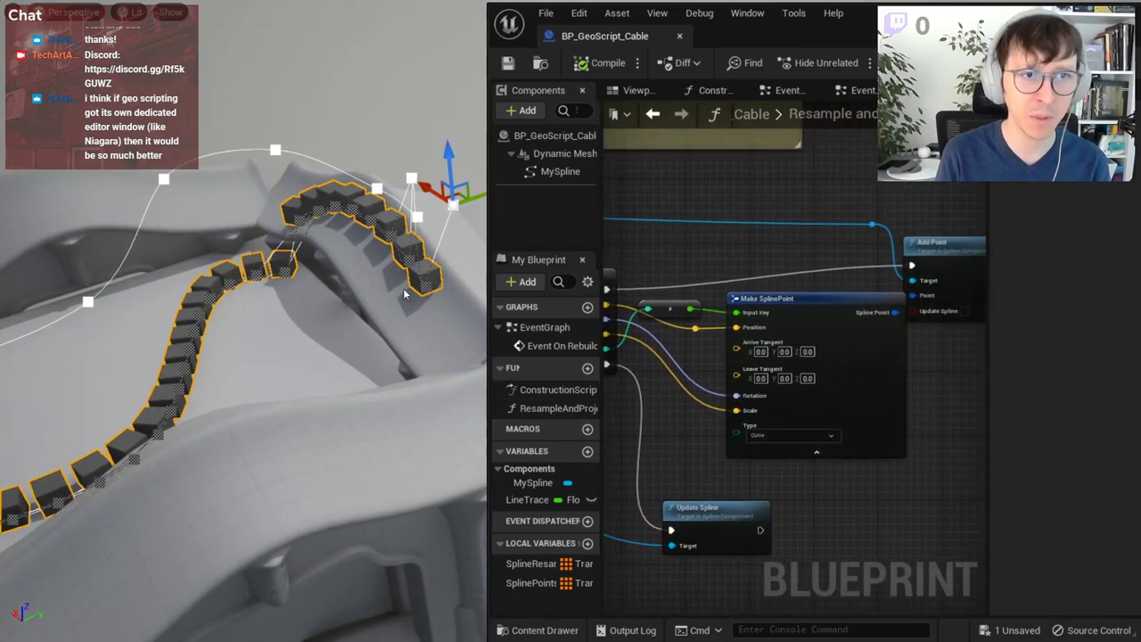
pyautogui.moveTo(403, 288); pyautogui.dragTo(403, 288, button='right')
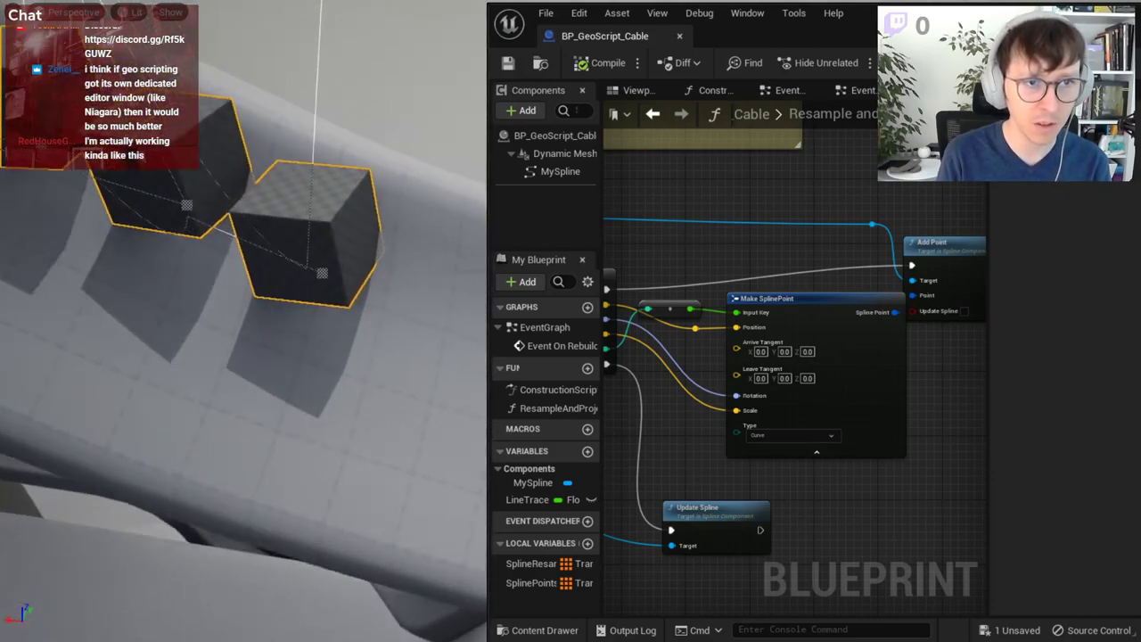
pyautogui.scroll(-5, 797, 252)
# - Restore the exec wire into Add Spline Component and recompile the Blueprint
pyautogui.scroll(3, 797, 252)
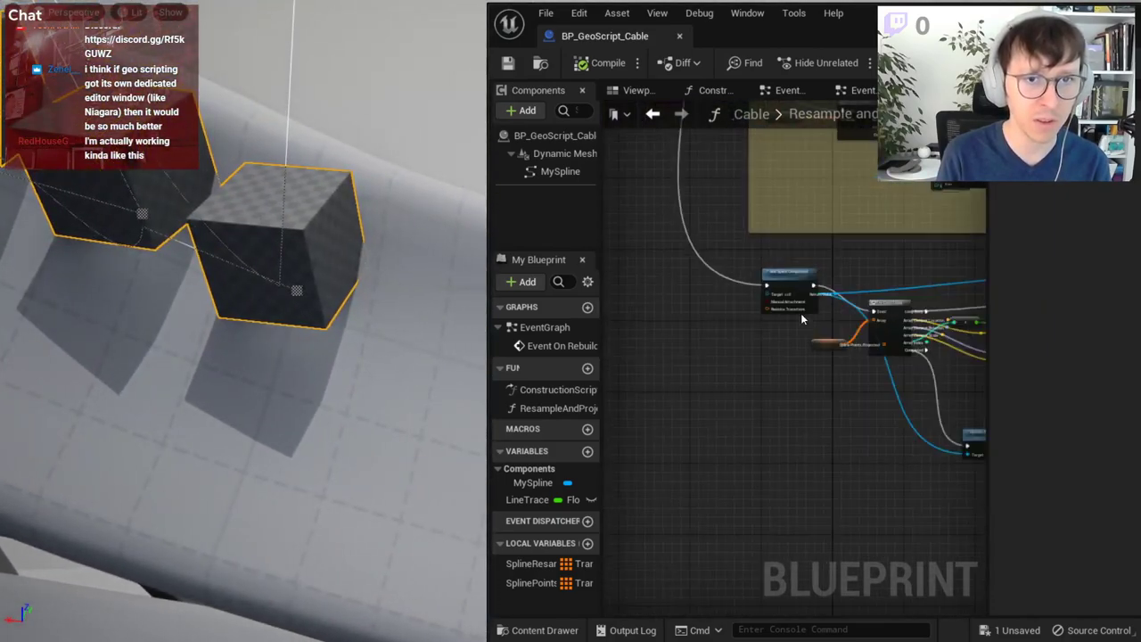
pyautogui.scroll(3, 801, 313)
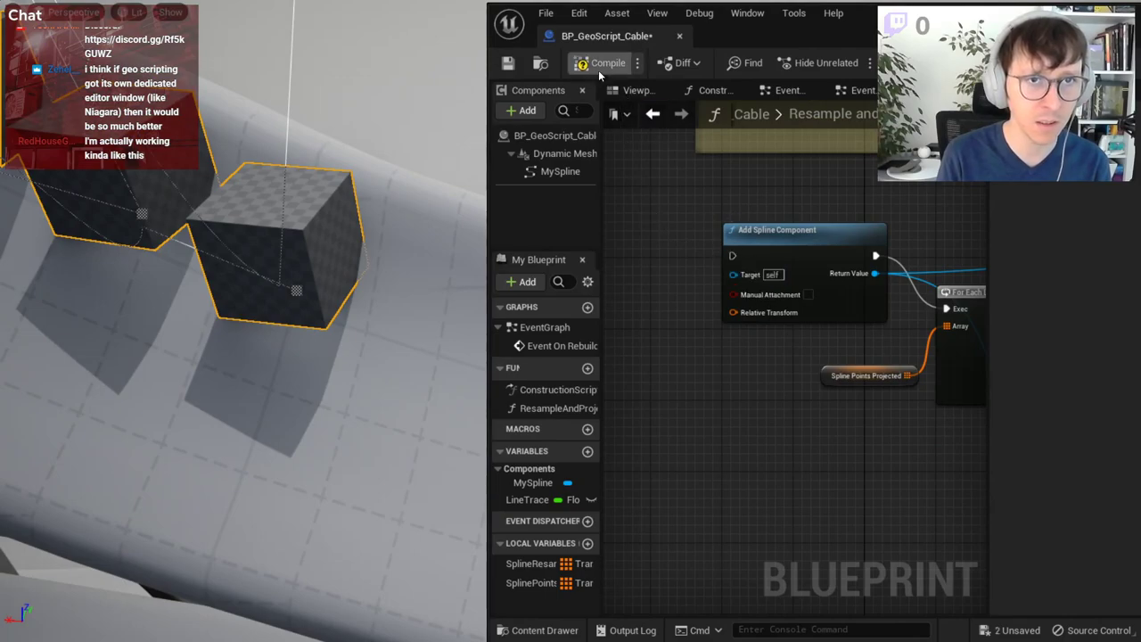
pyautogui.click(598, 68)
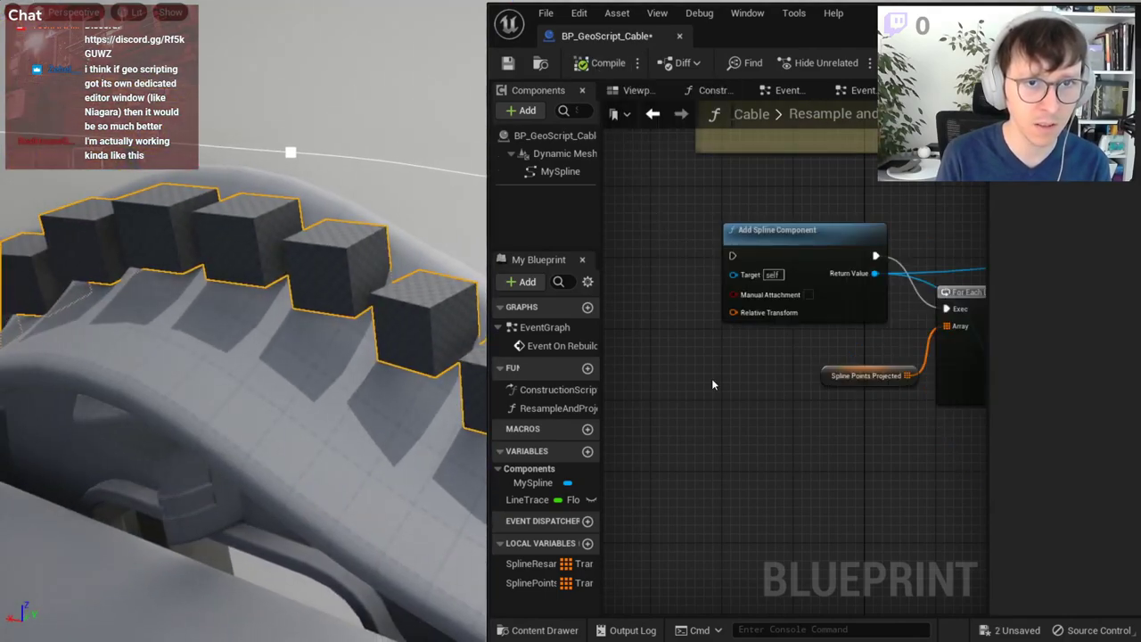
pyautogui.hotkey('ctrl', 'z')
pyautogui.click(606, 68)
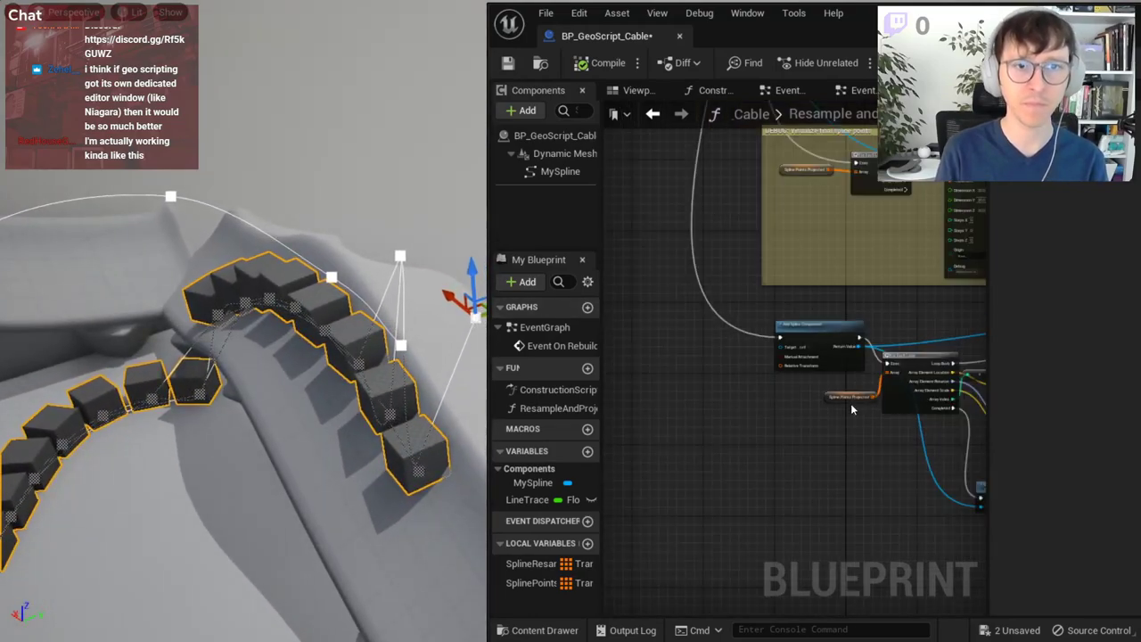
pyautogui.scroll(-3, 797, 421)
pyautogui.scroll(3, 823, 335)
pyautogui.moveTo(824, 334); pyautogui.dragTo(665, 323, button='right')
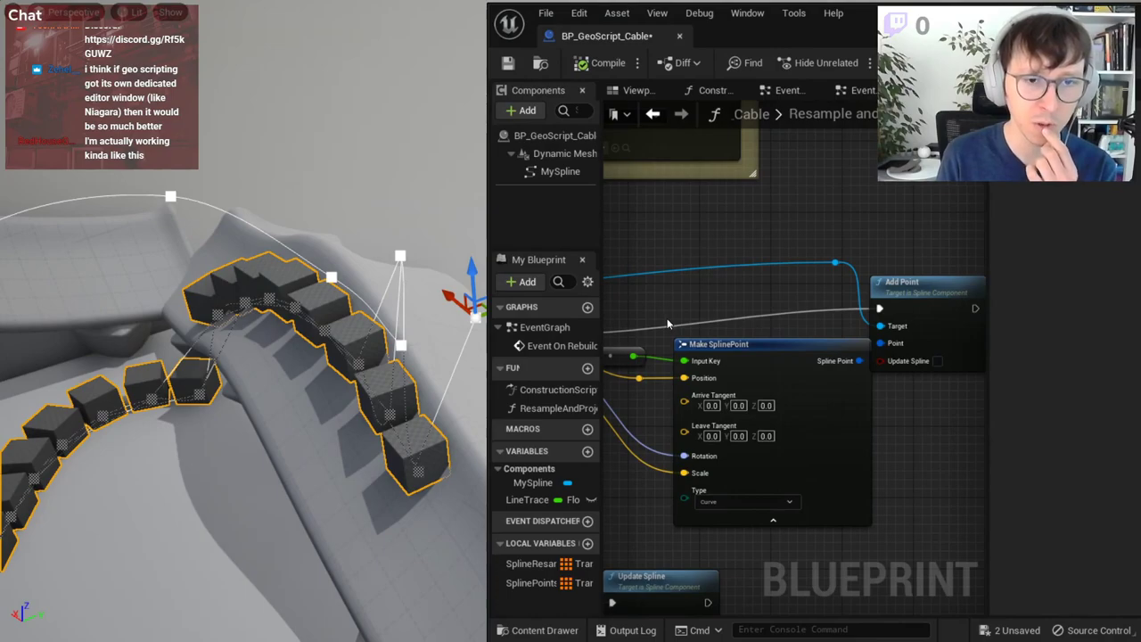
# - Set Make SplinePoint's Type to Linear and recompile
pyautogui.click(558, 171)
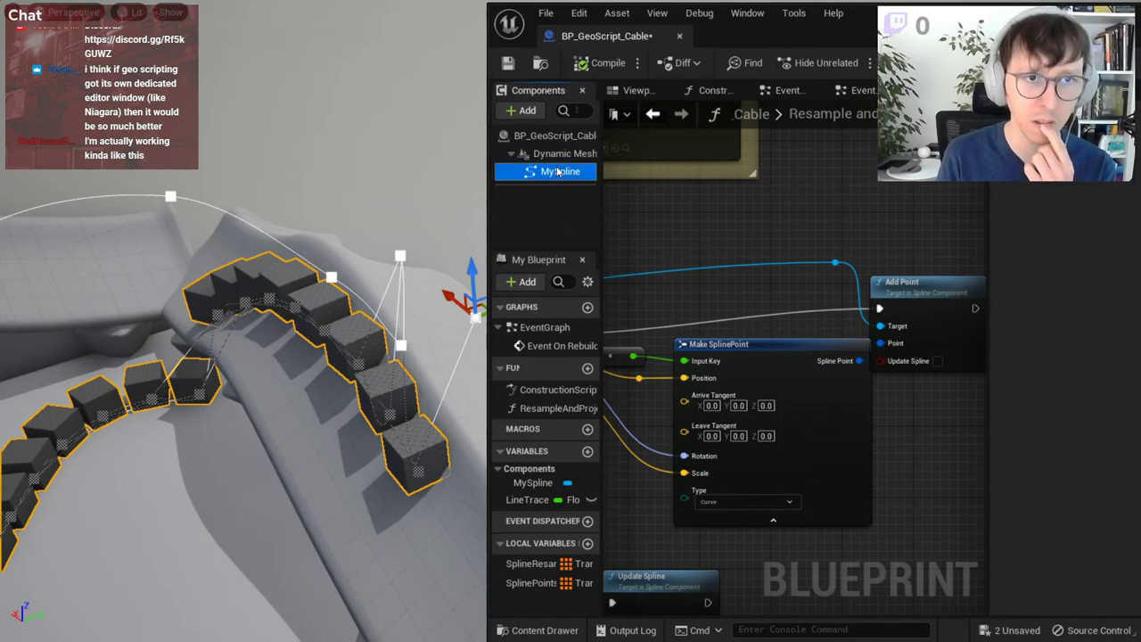
pyautogui.moveTo(987, 274); pyautogui.dragTo(992, 401)
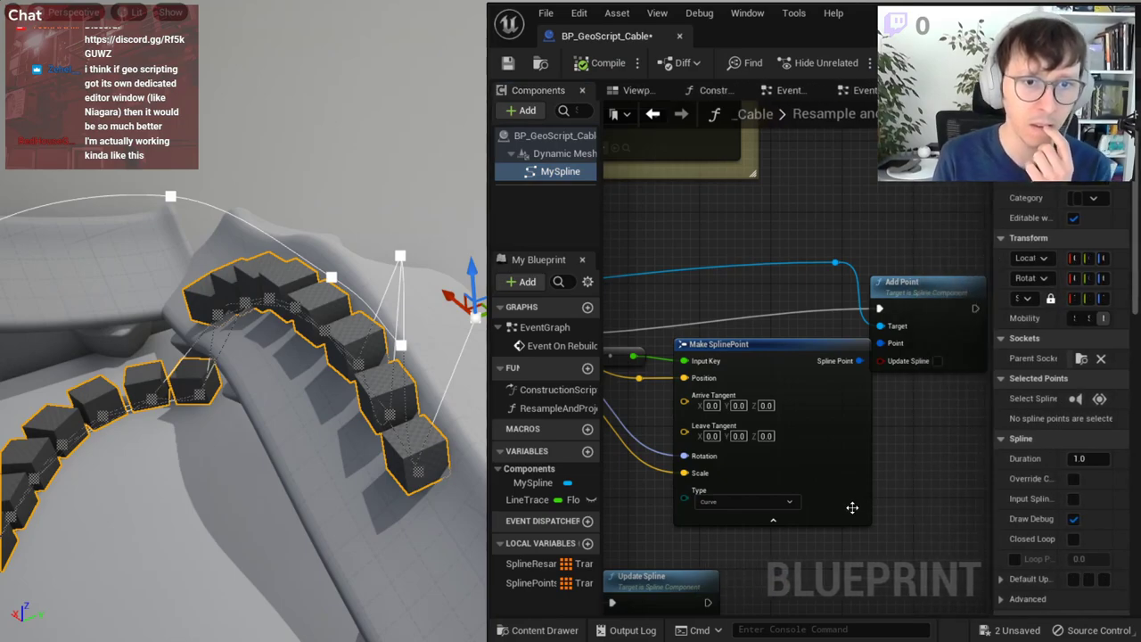
pyautogui.click(749, 501)
pyautogui.click(733, 513)
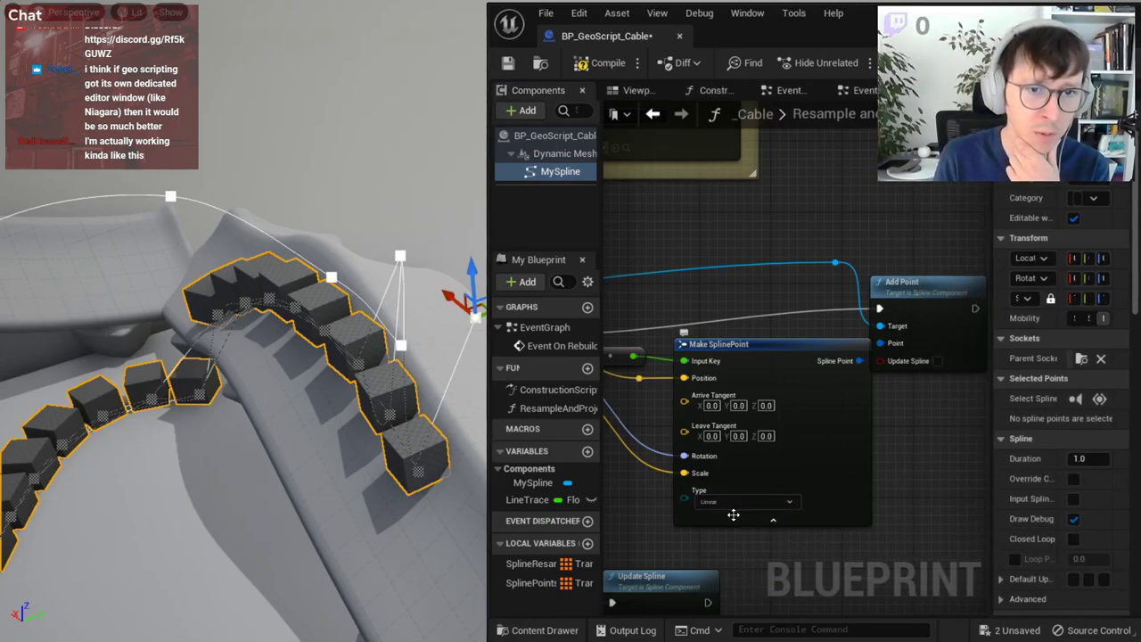
pyautogui.click(595, 67)
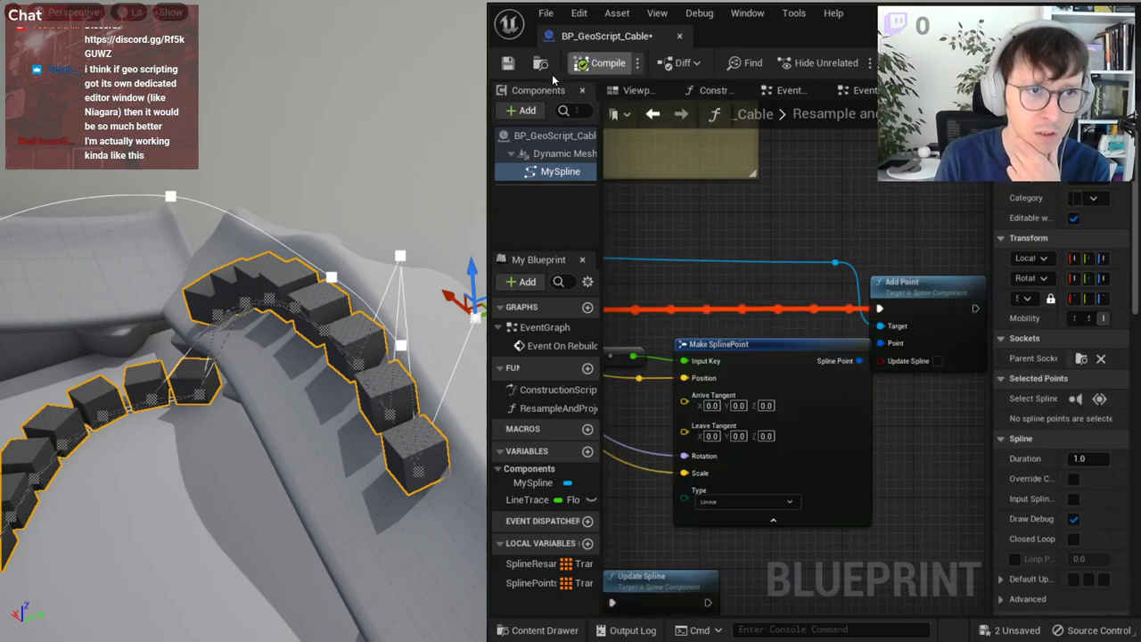
# - Inspect the regenerated cable and shift the Add Point node slightly right
pyautogui.moveTo(339, 191); pyautogui.dragTo(330, 151)
pyautogui.moveTo(320, 239); pyautogui.dragTo(304, 214)
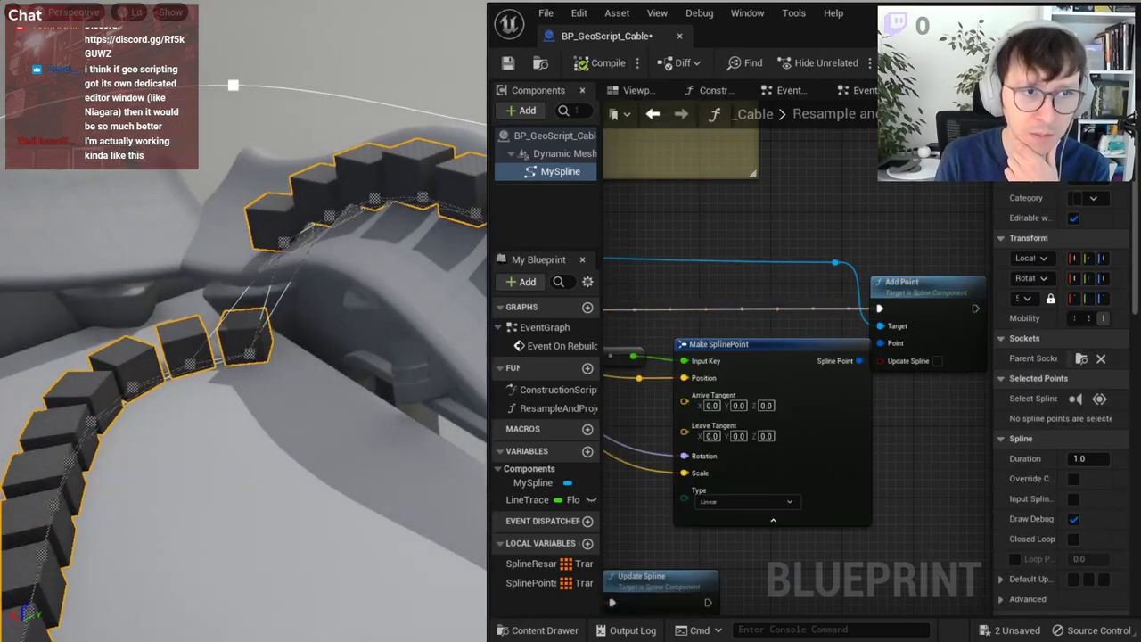
pyautogui.moveTo(901, 283); pyautogui.dragTo(927, 283)
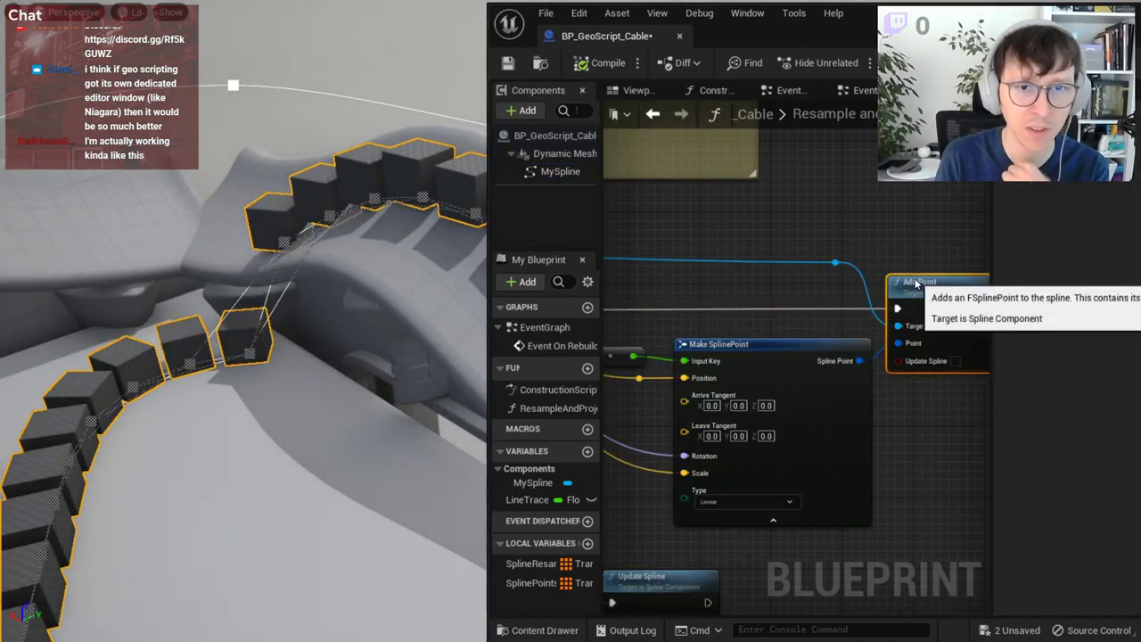
pyautogui.click(862, 216)
pyautogui.moveTo(819, 214); pyautogui.dragTo(786, 247, button='right')
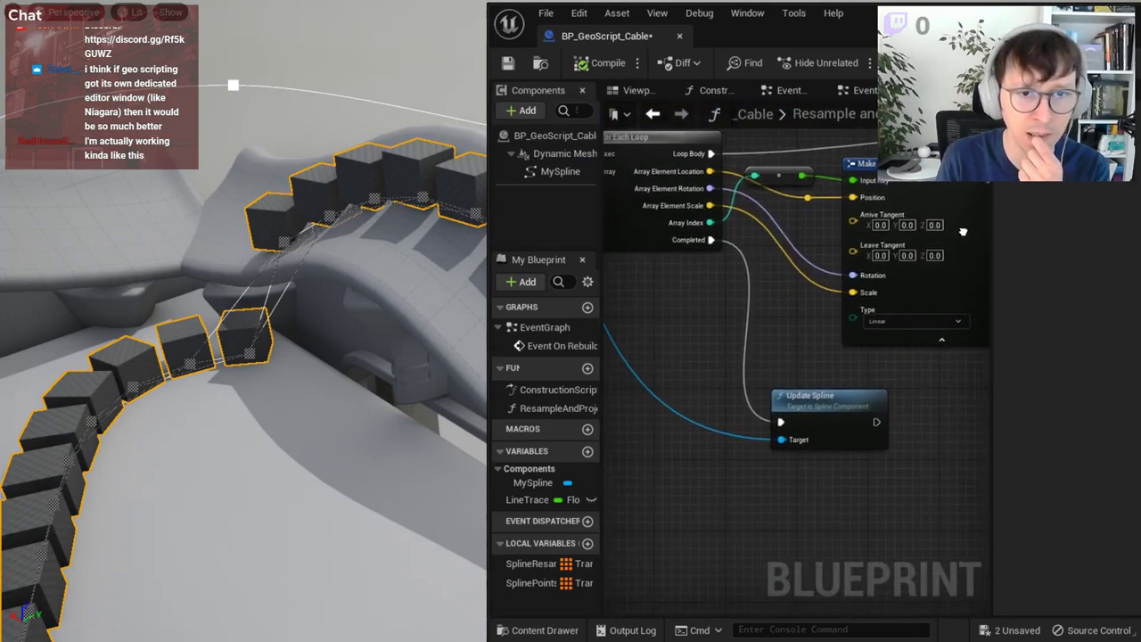
pyautogui.moveTo(898, 390); pyautogui.dragTo(1010, 219, button='right')
pyautogui.moveTo(797, 265); pyautogui.dragTo(801, 381, button='right')
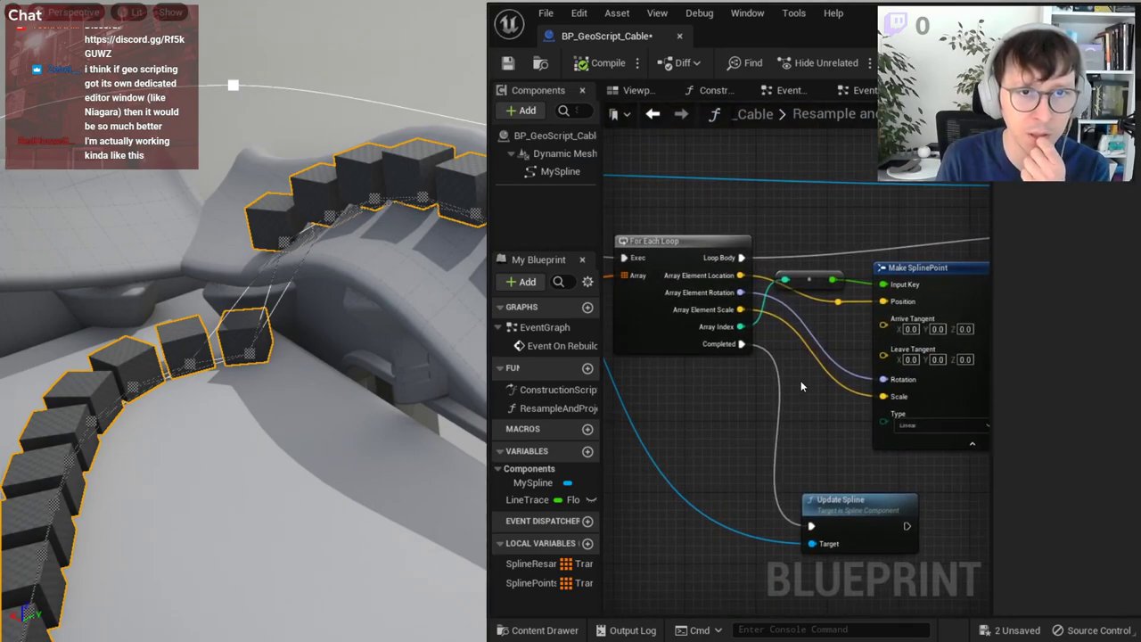
pyautogui.press('f')
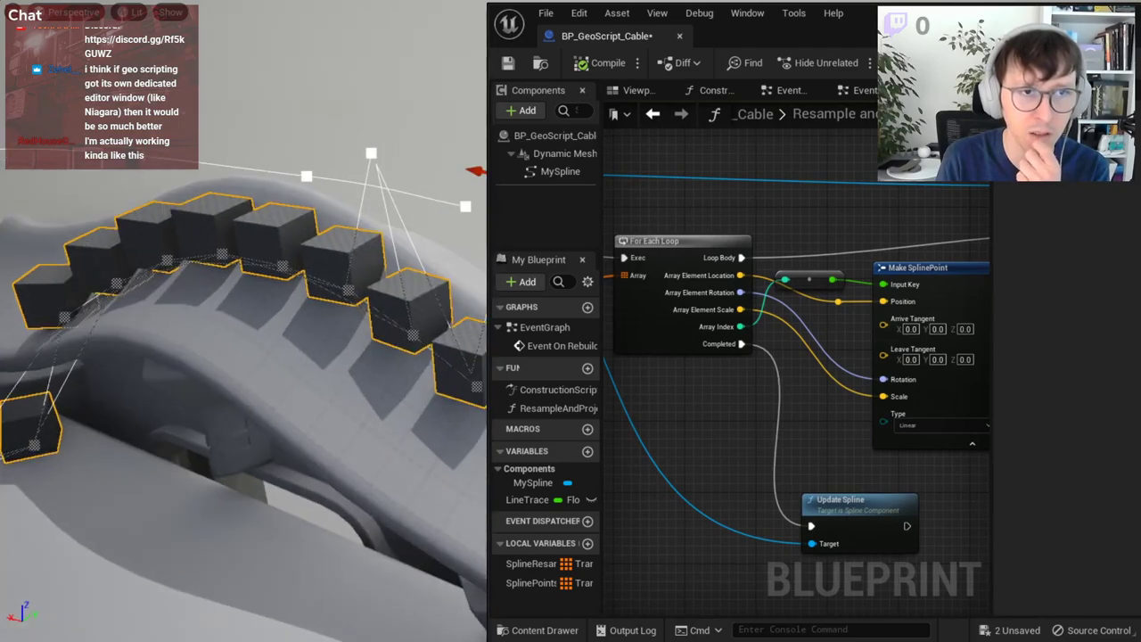
pyautogui.click(133, 11)
pyautogui.click(183, 89)
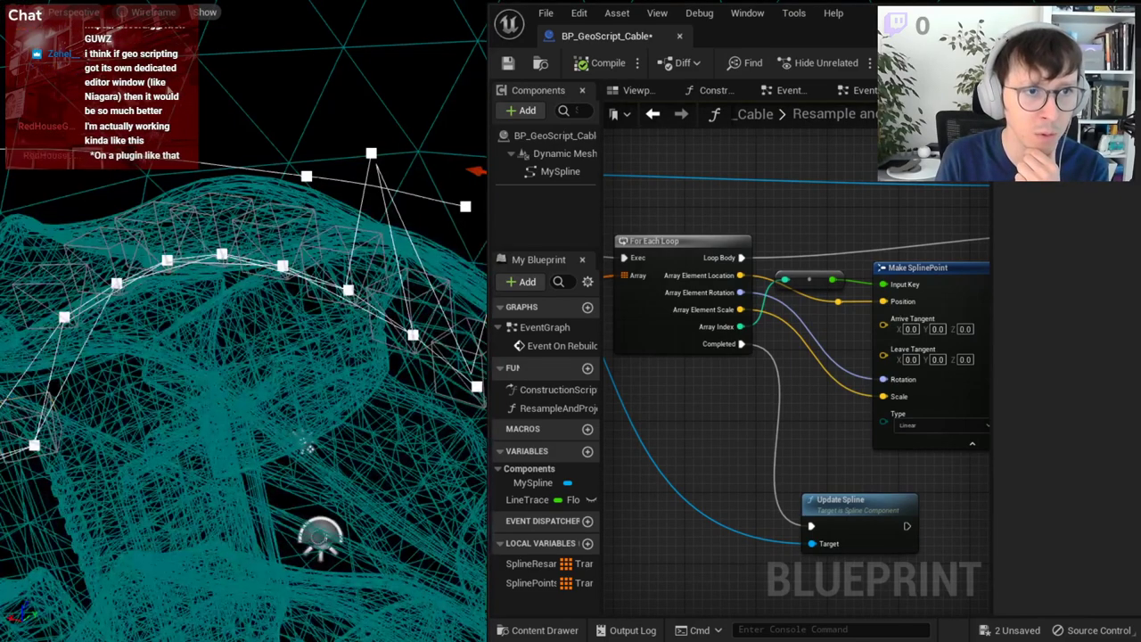
pyautogui.moveTo(356, 401)
pyautogui.mouseDown(button='right')
pyautogui.moveTo(407, 446)
pyautogui.moveTo(395, 427)
pyautogui.moveTo(372, 432)
pyautogui.mouseUp(button='right')
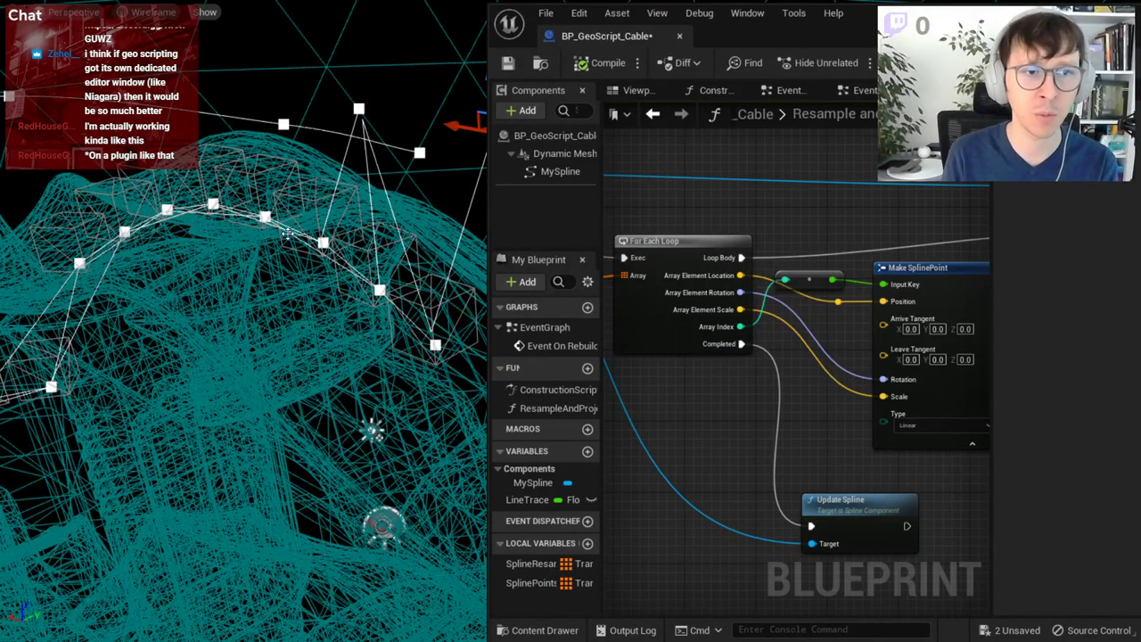
pyautogui.click(359, 109)
pyautogui.moveTo(359, 109)
pyautogui.mouseDown(button='right')
pyautogui.moveTo(259, 138)
pyautogui.moveTo(179, 99)
pyautogui.moveTo(268, 143)
pyautogui.moveTo(268, 98)
pyautogui.moveTo(232, 152)
pyautogui.moveTo(205, 152)
pyautogui.mouseUp(button='right')
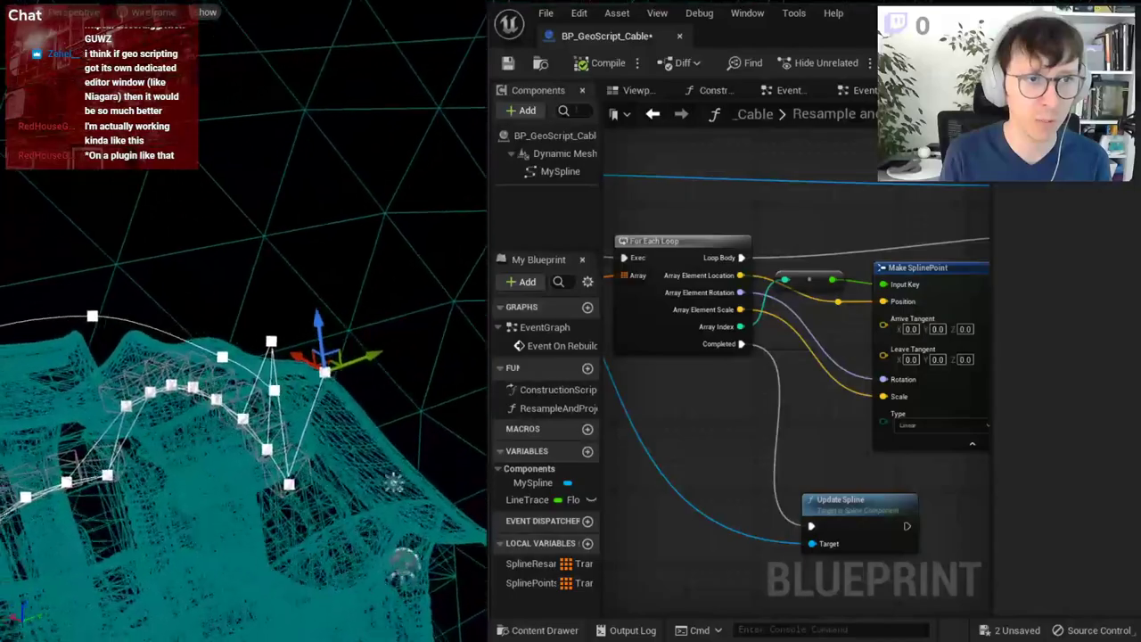
pyautogui.moveTo(205, 152)
pyautogui.mouseDown(button='right')
pyautogui.moveTo(477, 374)
pyautogui.moveTo(428, 339)
pyautogui.moveTo(459, 318)
pyautogui.mouseUp(button='right')
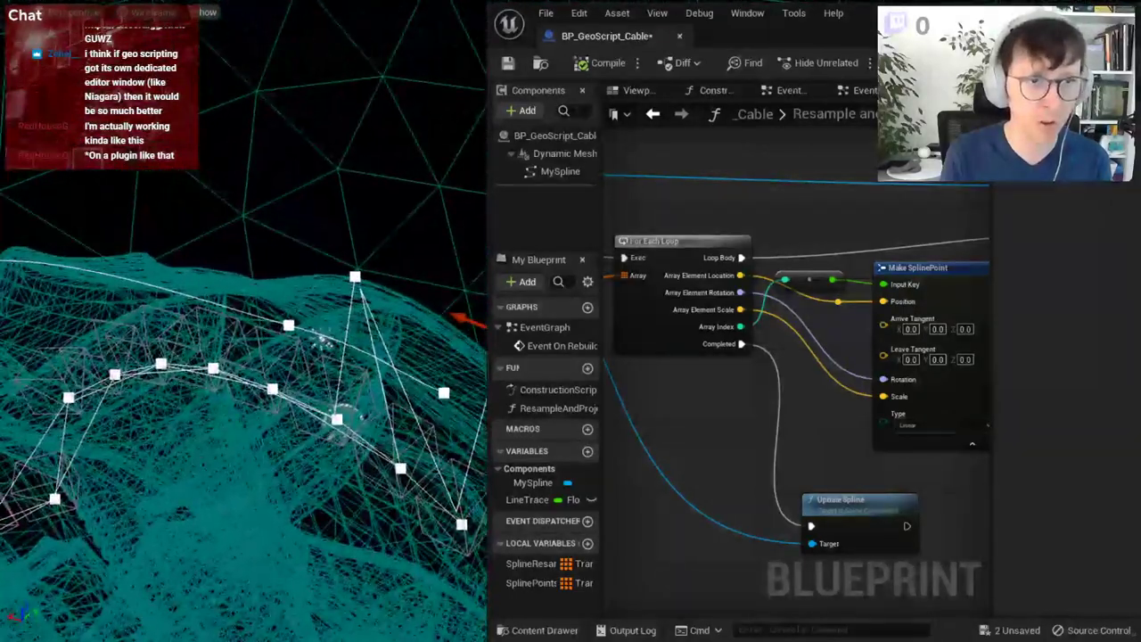
pyautogui.click(154, 12)
pyautogui.click(152, 40)
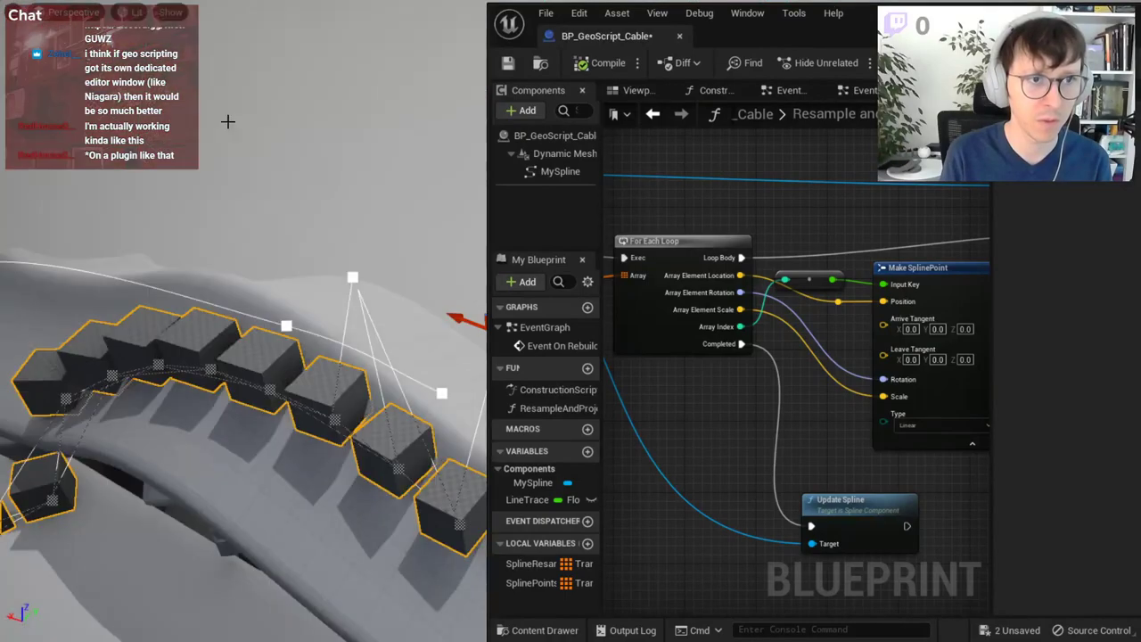
pyautogui.click(353, 279)
pyautogui.moveTo(408, 271); pyautogui.dragTo(407, 272, button='right')
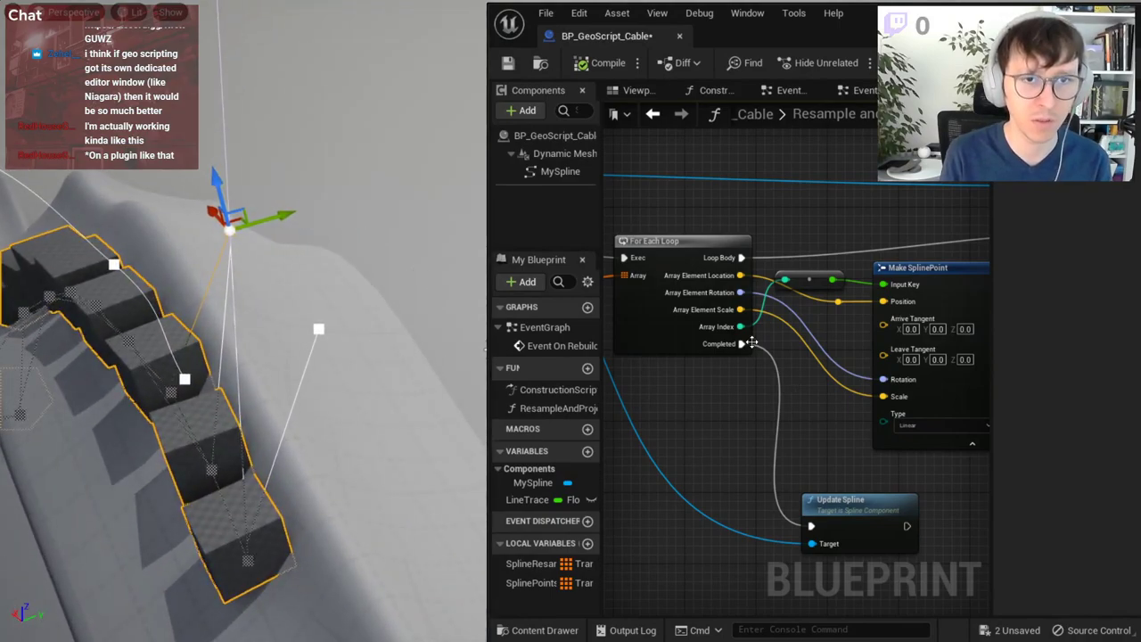
pyautogui.moveTo(753, 342); pyautogui.dragTo(833, 345, button='right')
# - Review the wiring into Make SplinePoint, selecting it and the int-to-float conversion node
pyautogui.scroll(1, 833, 345)
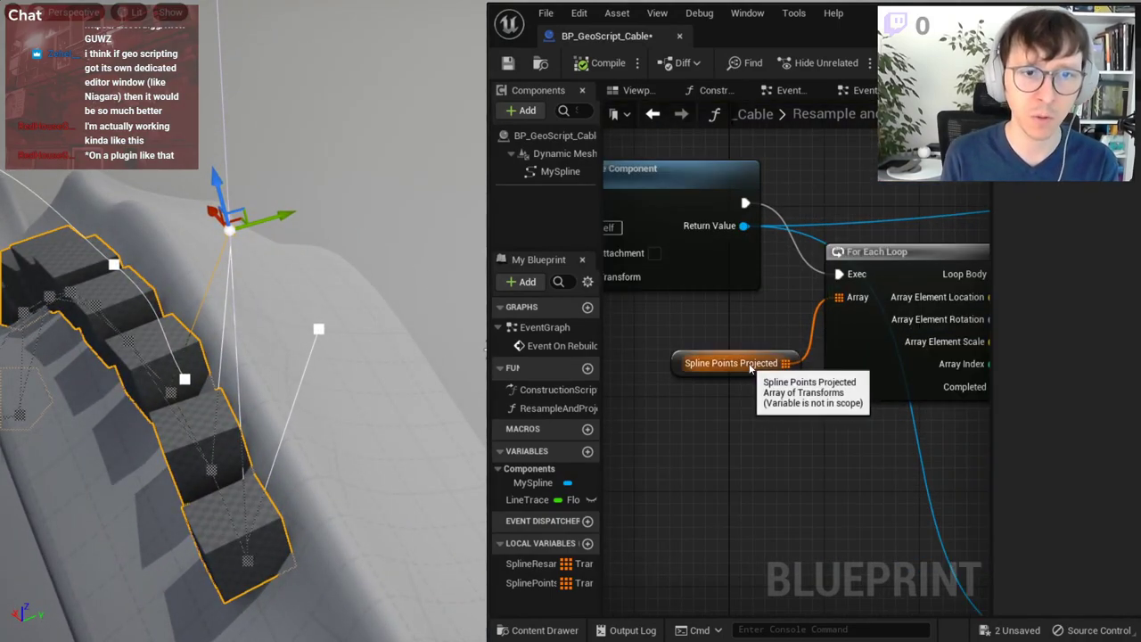
pyautogui.moveTo(927, 321); pyautogui.dragTo(768, 345, button='right')
pyautogui.moveTo(742, 321); pyautogui.dragTo(721, 356, button='right')
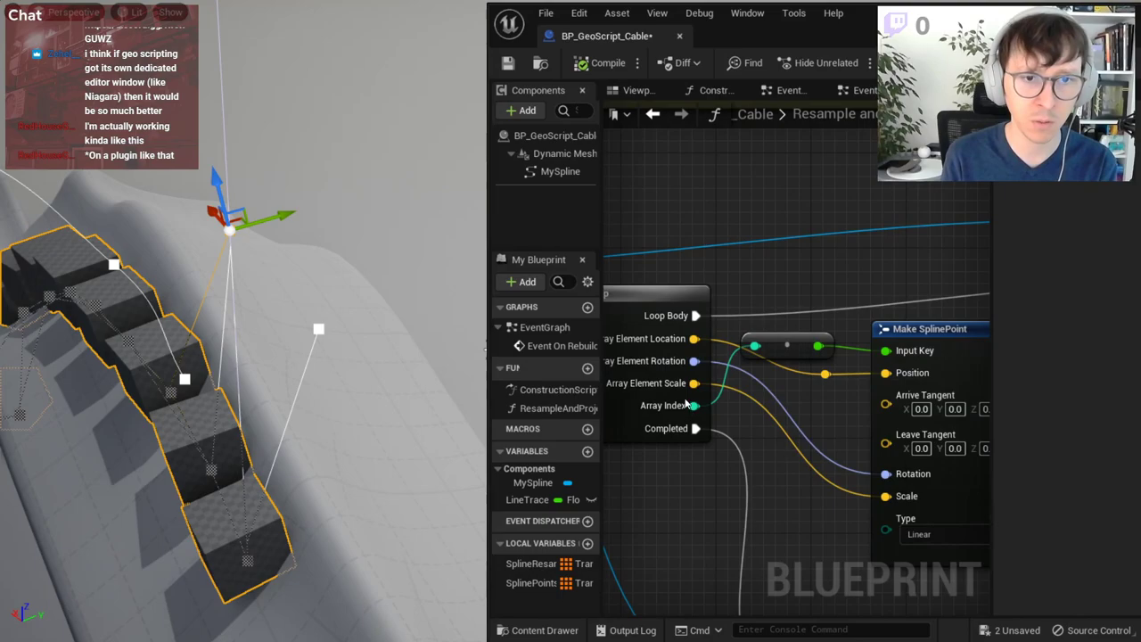
pyautogui.moveTo(872, 502); pyautogui.dragTo(684, 500, button='right')
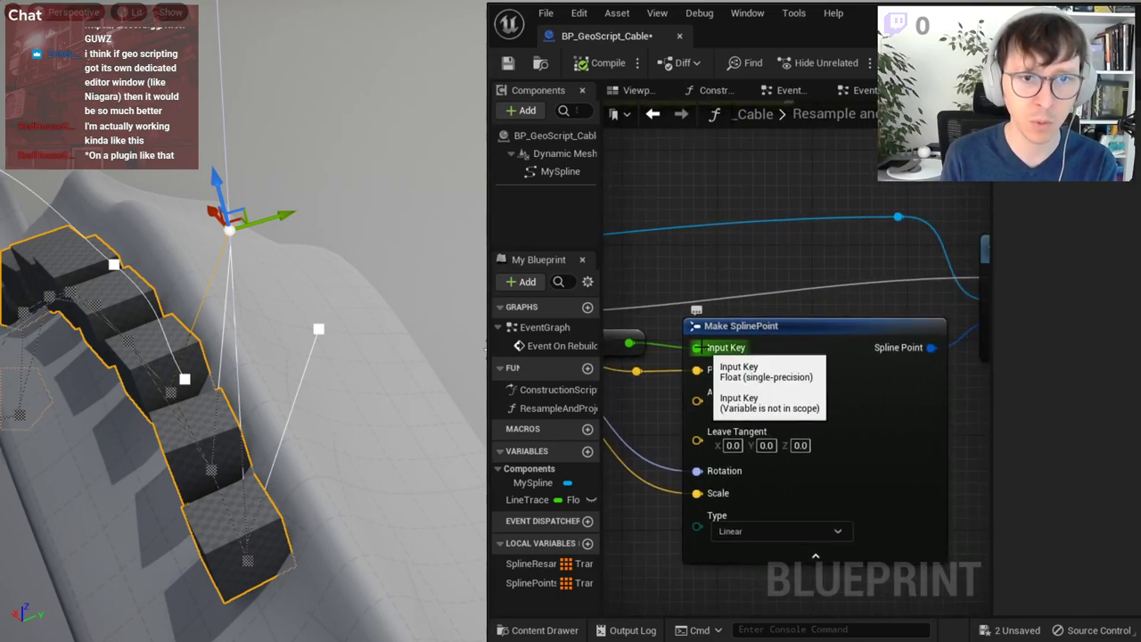
pyautogui.moveTo(700, 347); pyautogui.dragTo(780, 347, button='right')
pyautogui.moveTo(625, 406)
pyautogui.mouseDown(button='right')
pyautogui.moveTo(731, 426)
pyautogui.moveTo(337, 439)
pyautogui.mouseUp(button='right')
pyautogui.scroll(-1, 719, 402)
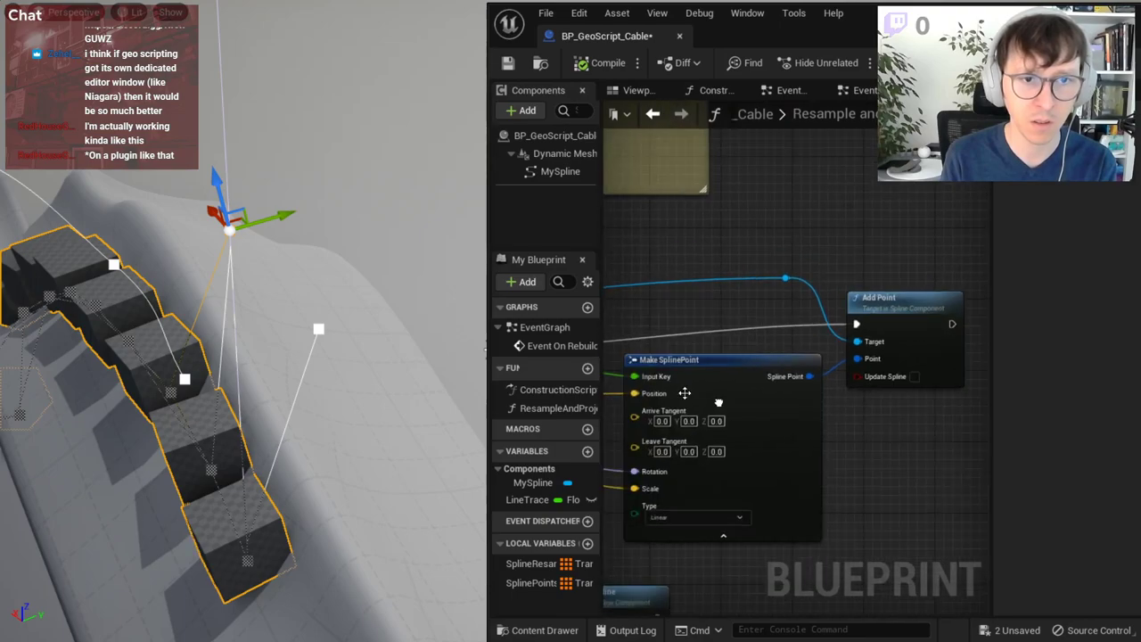
pyautogui.moveTo(633, 348); pyautogui.dragTo(773, 346, button='right')
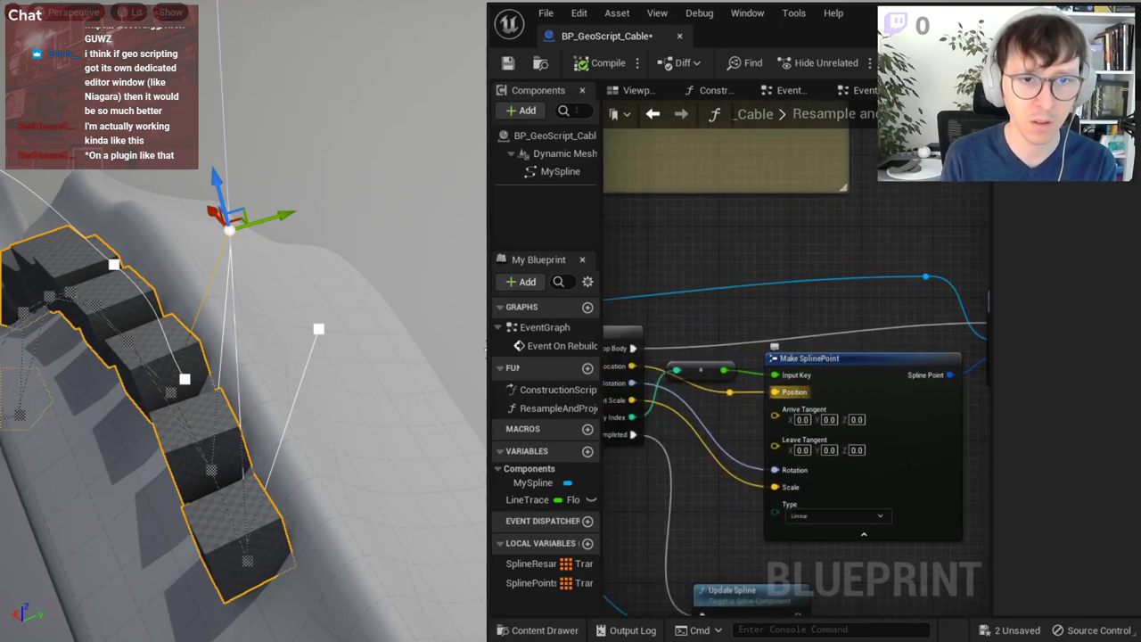
pyautogui.click(829, 358)
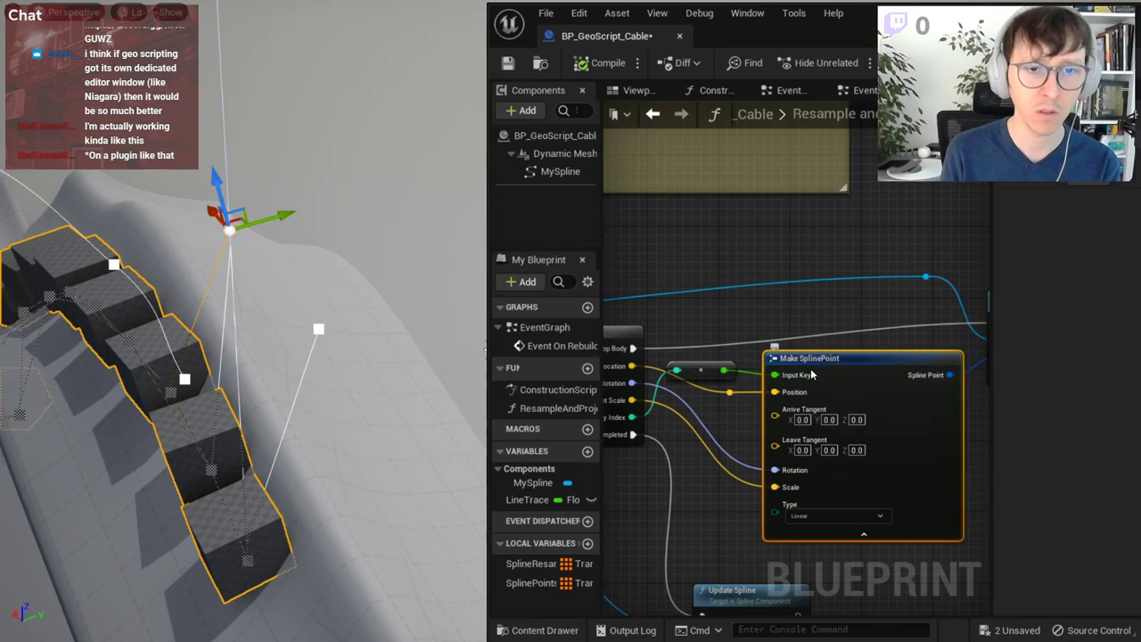
pyautogui.click(701, 370)
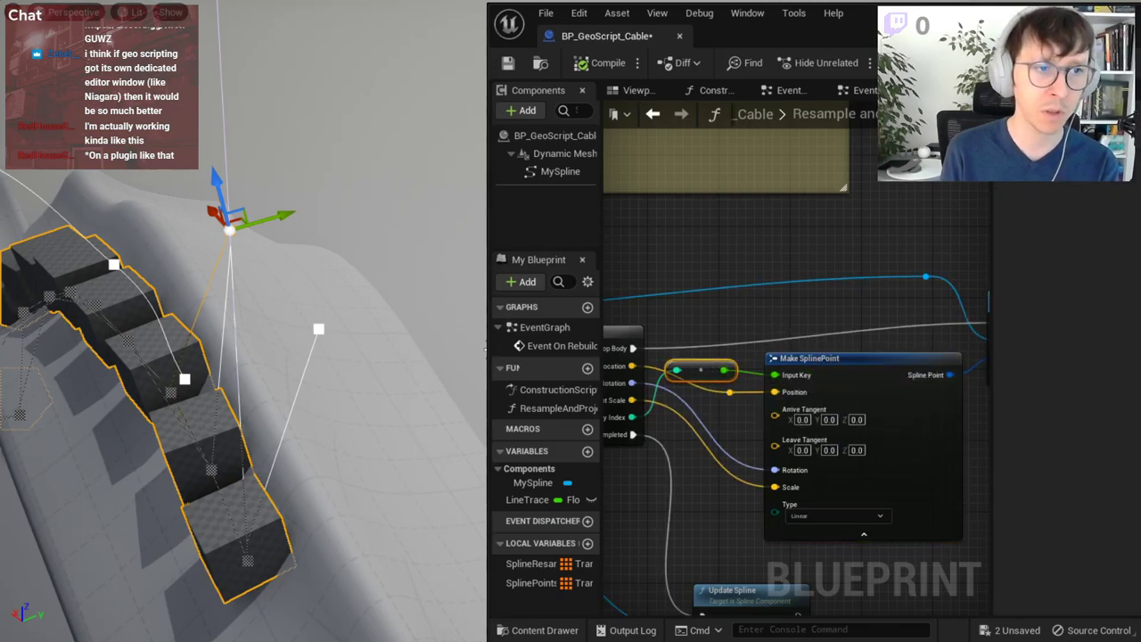
# - Create Add Spline Point at Index from the spline reference and route the loop execution into it
pyautogui.moveTo(267, 357); pyautogui.dragTo(294, 338, button='right')
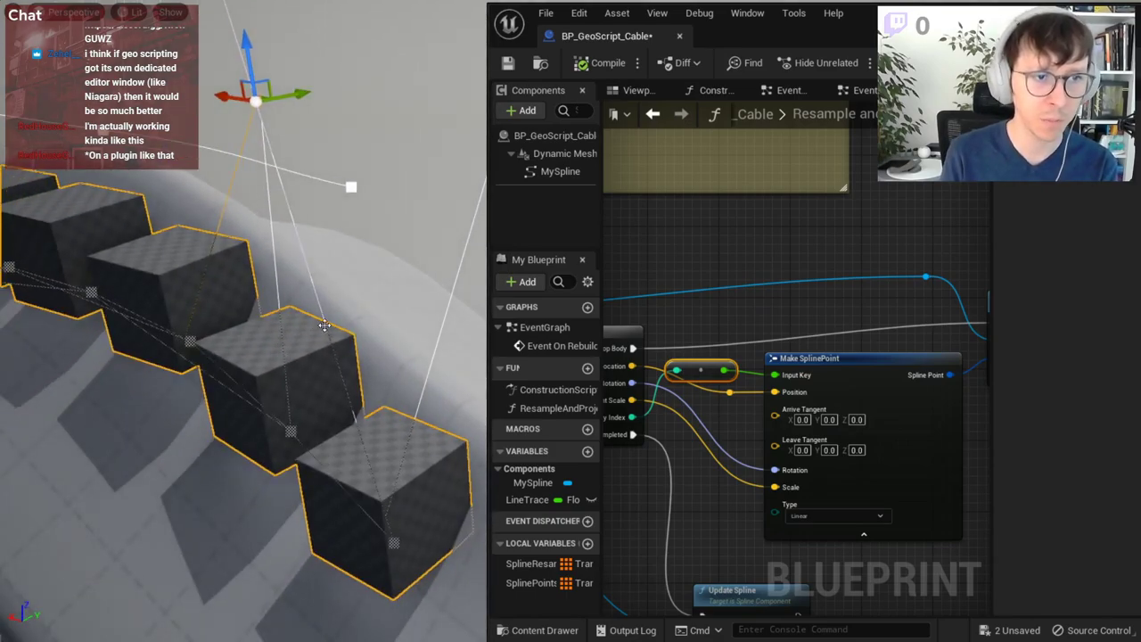
pyautogui.moveTo(722, 327); pyautogui.dragTo(805, 456, button='right')
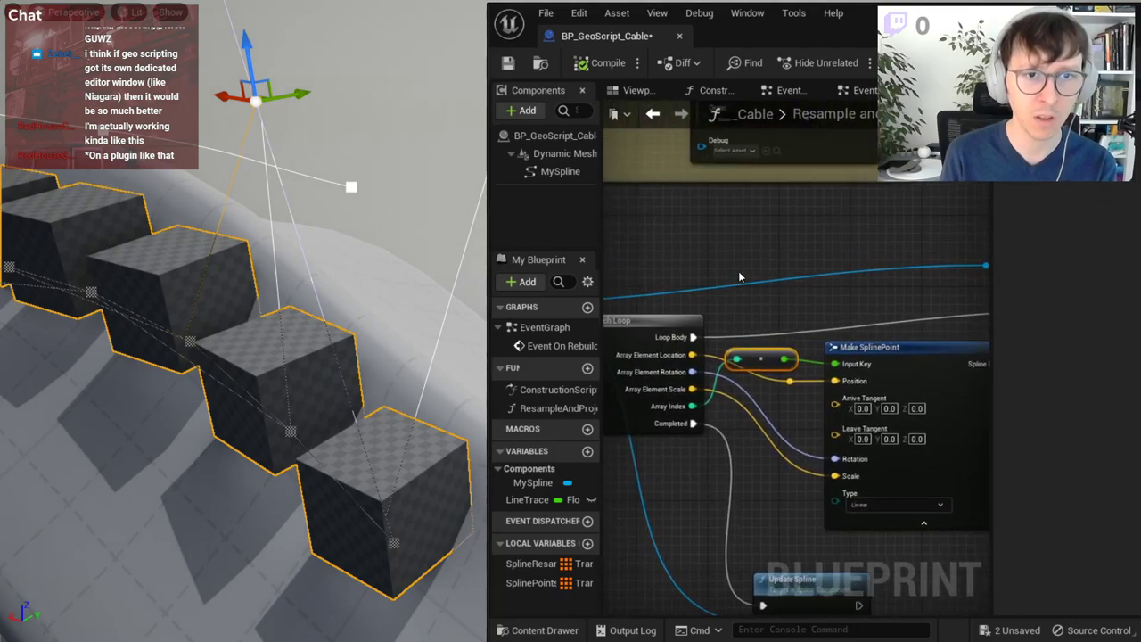
pyautogui.moveTo(738, 271); pyautogui.dragTo(784, 280, button='right')
pyautogui.moveTo(814, 278); pyautogui.dragTo(854, 236)
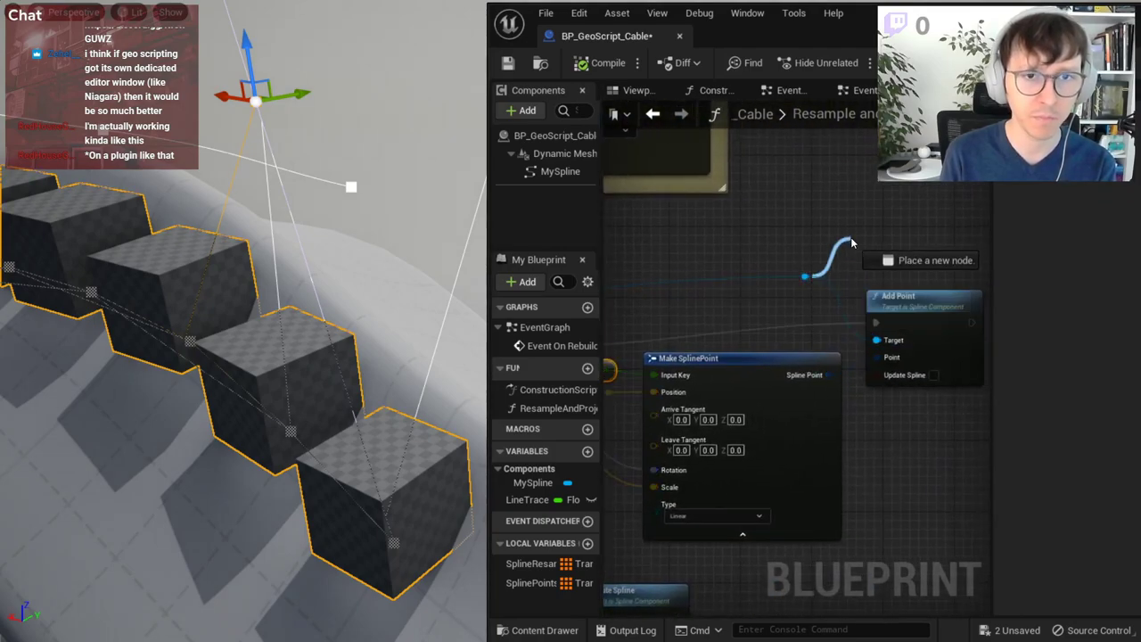
pyautogui.write('add')
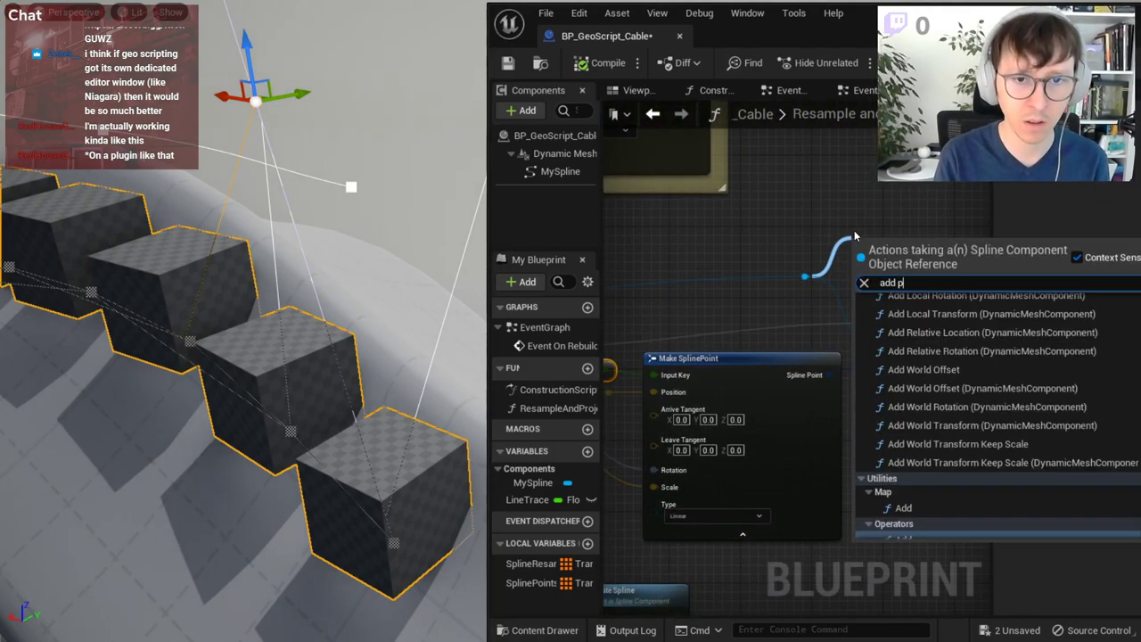
pyautogui.write(' poi')
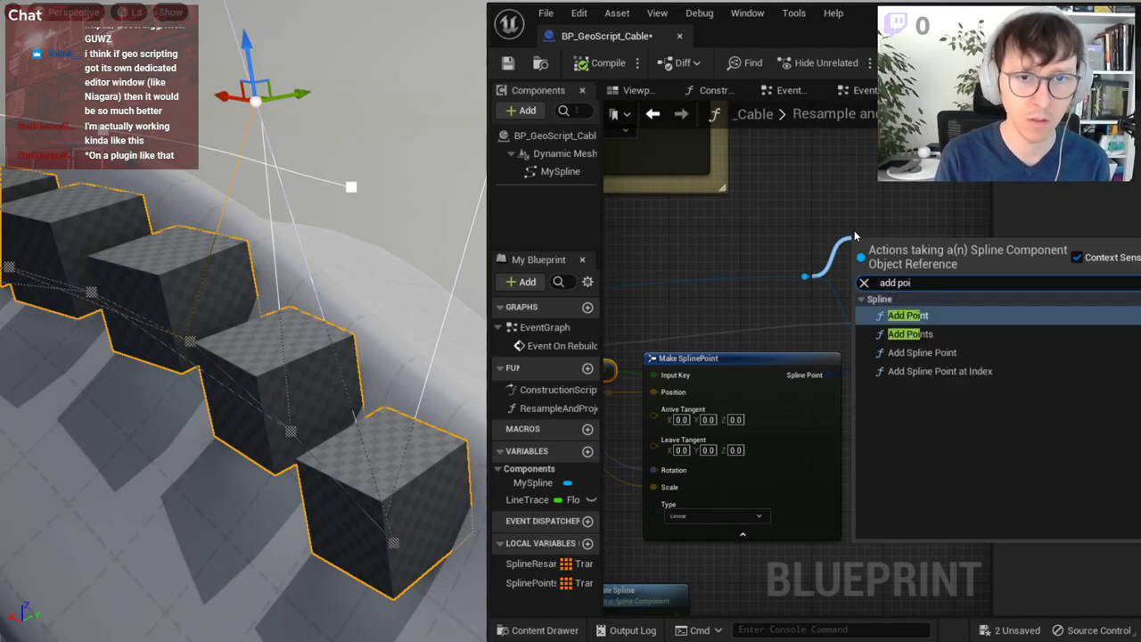
pyautogui.press('Down')
pyautogui.press('Down')
pyautogui.press('Down')
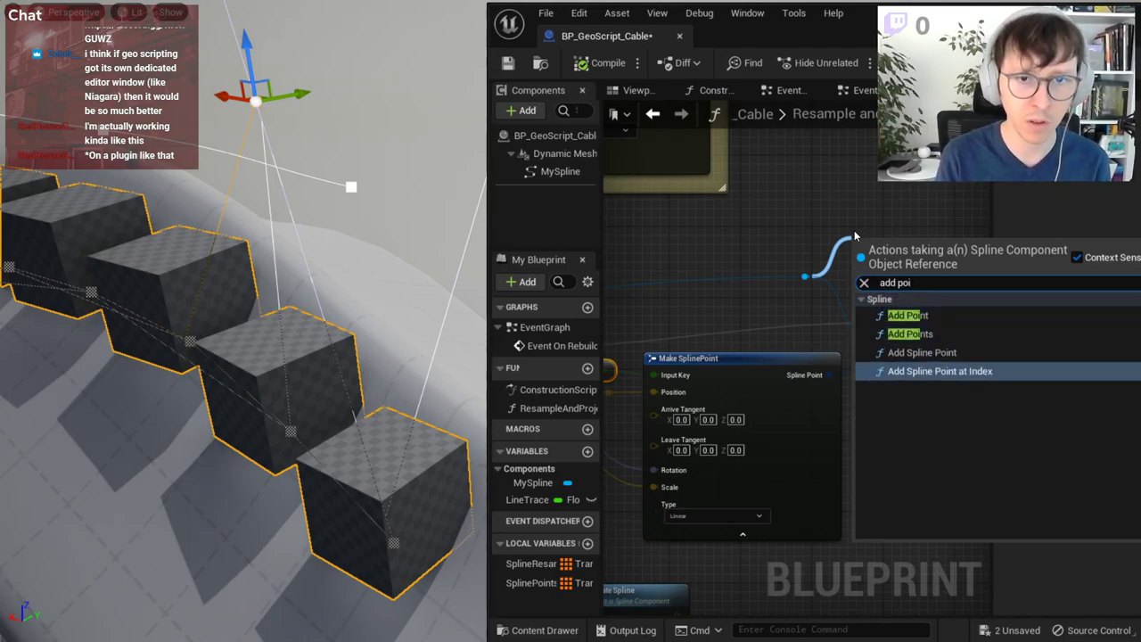
pyautogui.press('Return')
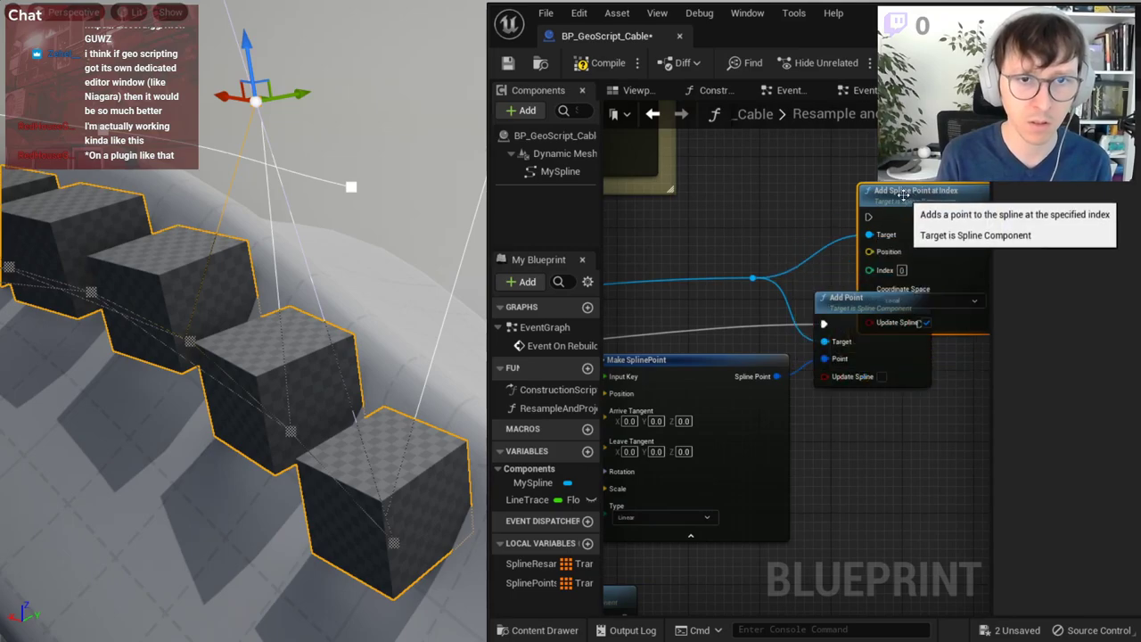
pyautogui.keyDown('ctrl'); pyautogui.moveTo(852, 385); pyautogui.dragTo(869, 216); pyautogui.keyUp('ctrl')
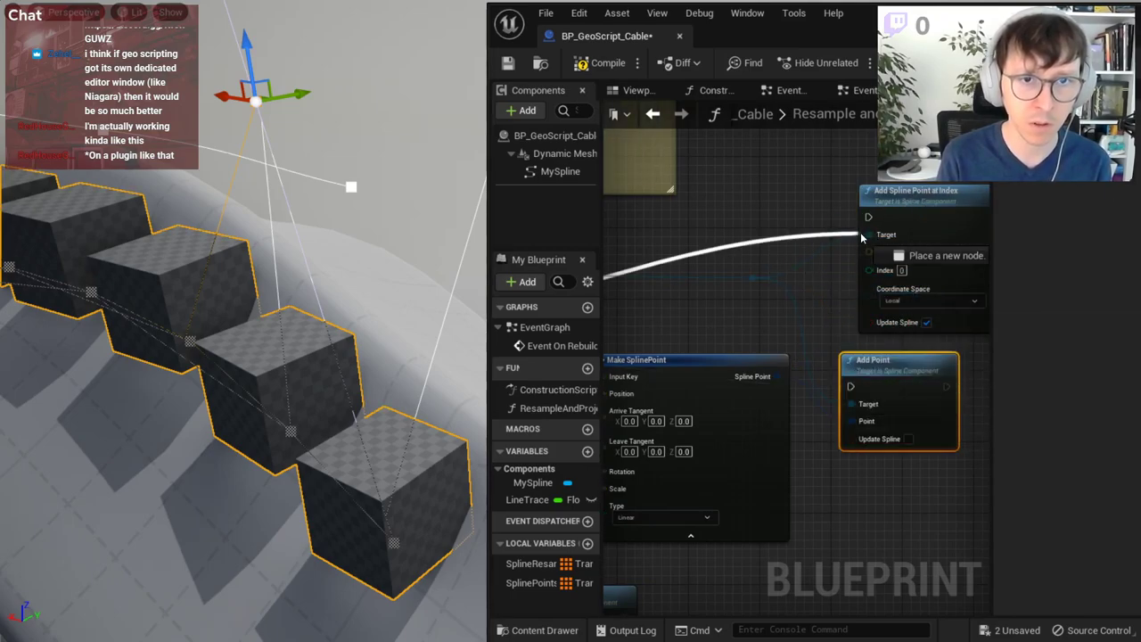
# - Wire the point Position and Array Index into the new node and turn off Update Spline
pyautogui.moveTo(795, 338); pyautogui.dragTo(880, 339, button='right')
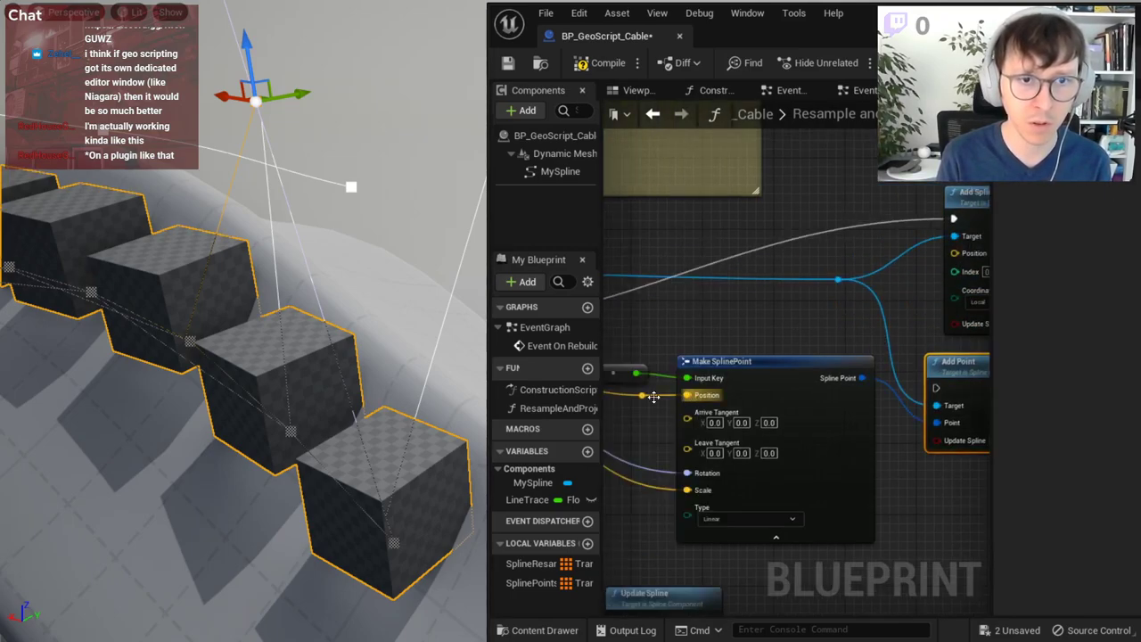
pyautogui.keyDown('ctrl'); pyautogui.moveTo(654, 397); pyautogui.dragTo(813, 254); pyautogui.keyUp('ctrl')
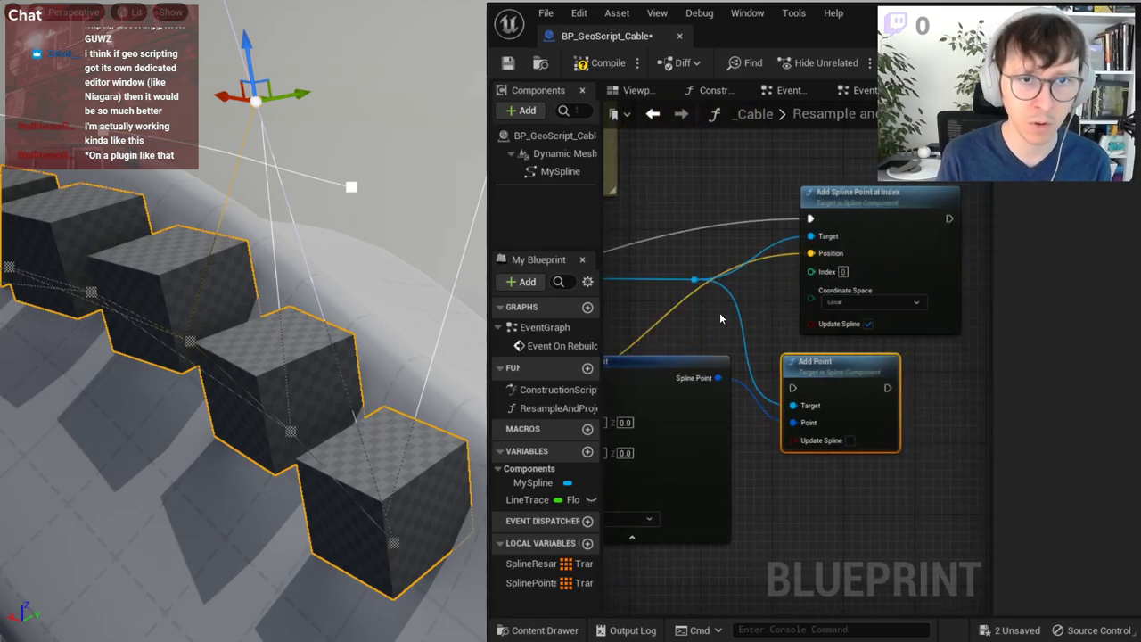
pyautogui.moveTo(720, 318); pyautogui.dragTo(1065, 304, button='right')
pyautogui.moveTo(746, 404); pyautogui.dragTo(925, 268)
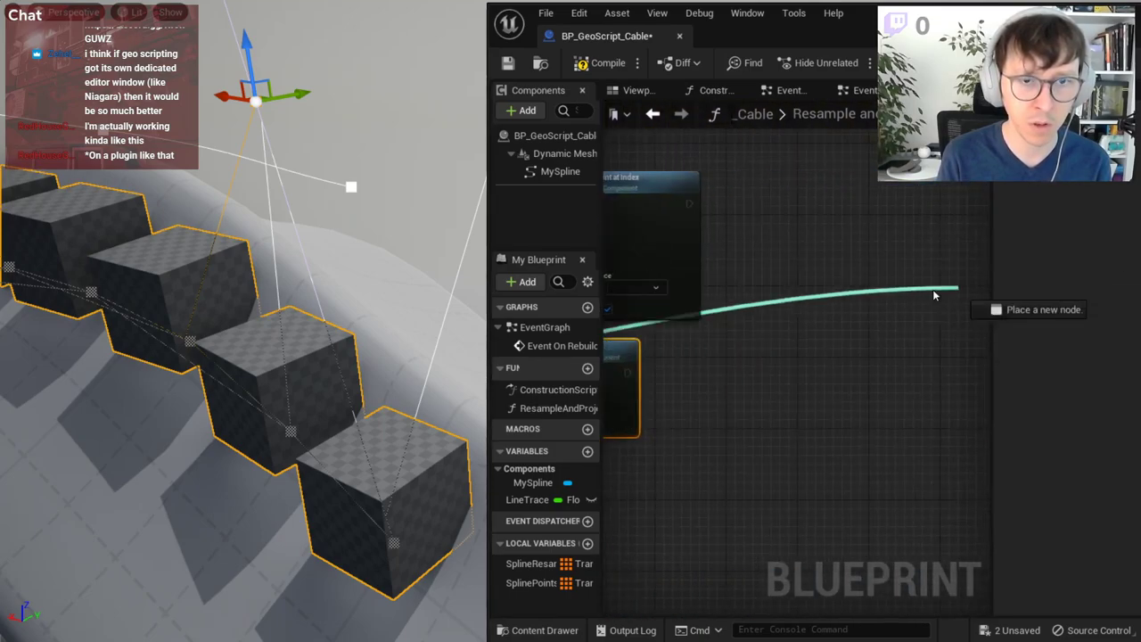
pyautogui.press('Escape')
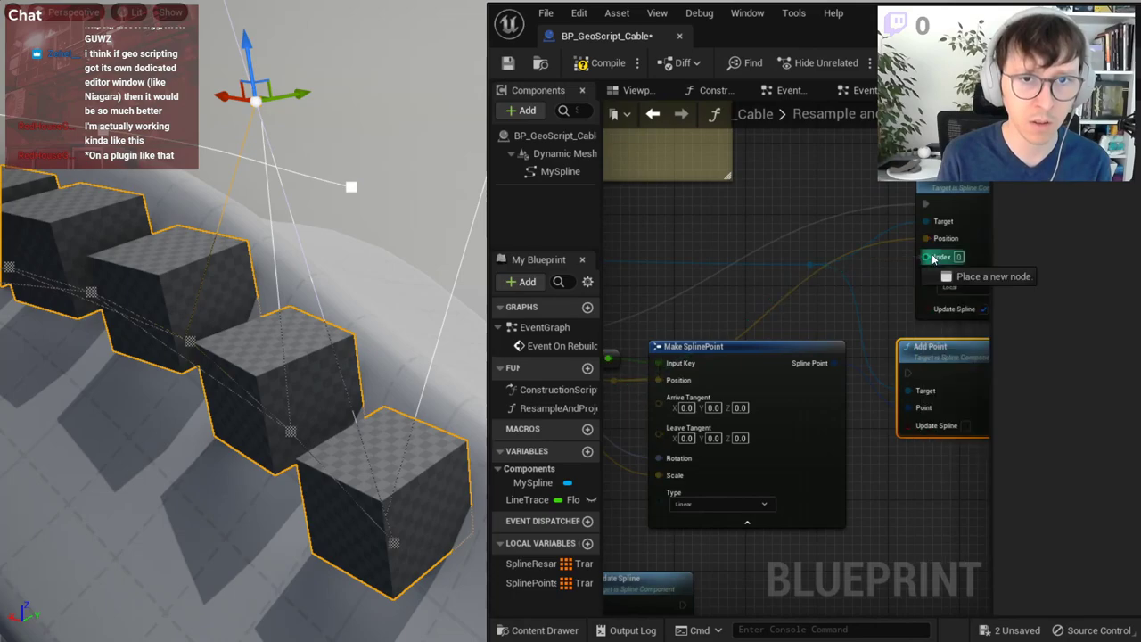
pyautogui.moveTo(658, 363); pyautogui.dragTo(733, 405)
pyautogui.moveTo(945, 294); pyautogui.dragTo(694, 359, button='right')
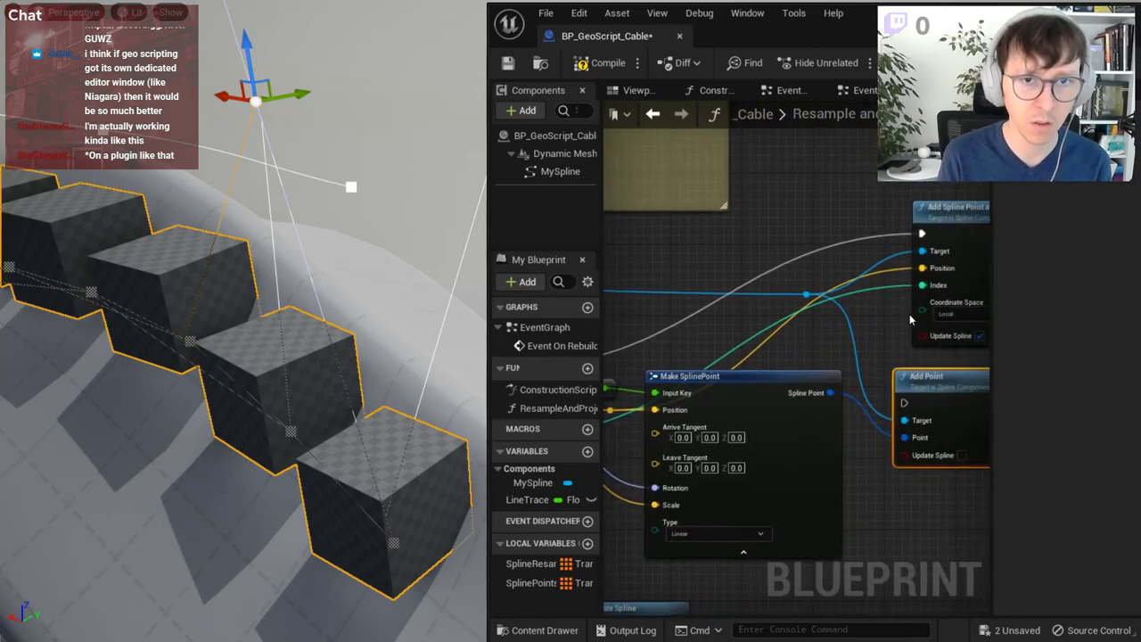
pyautogui.click(874, 370)
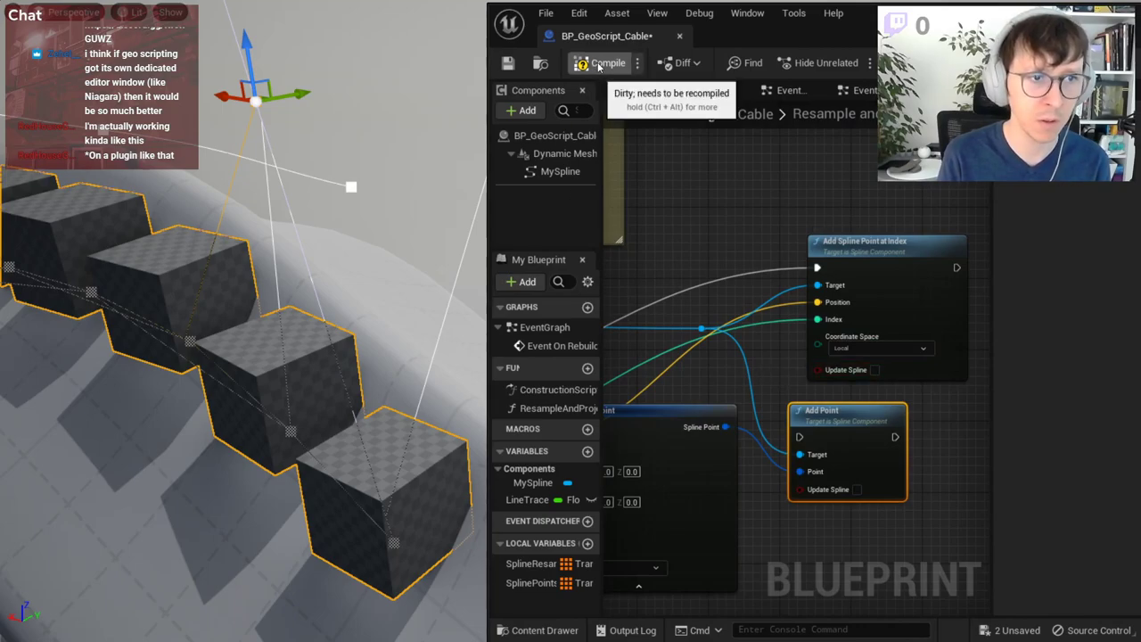
# - Recompile and switch the viewport to wireframe to see the spline over the mesh
pyautogui.click(599, 63)
pyautogui.click(145, 18)
pyautogui.click(205, 88)
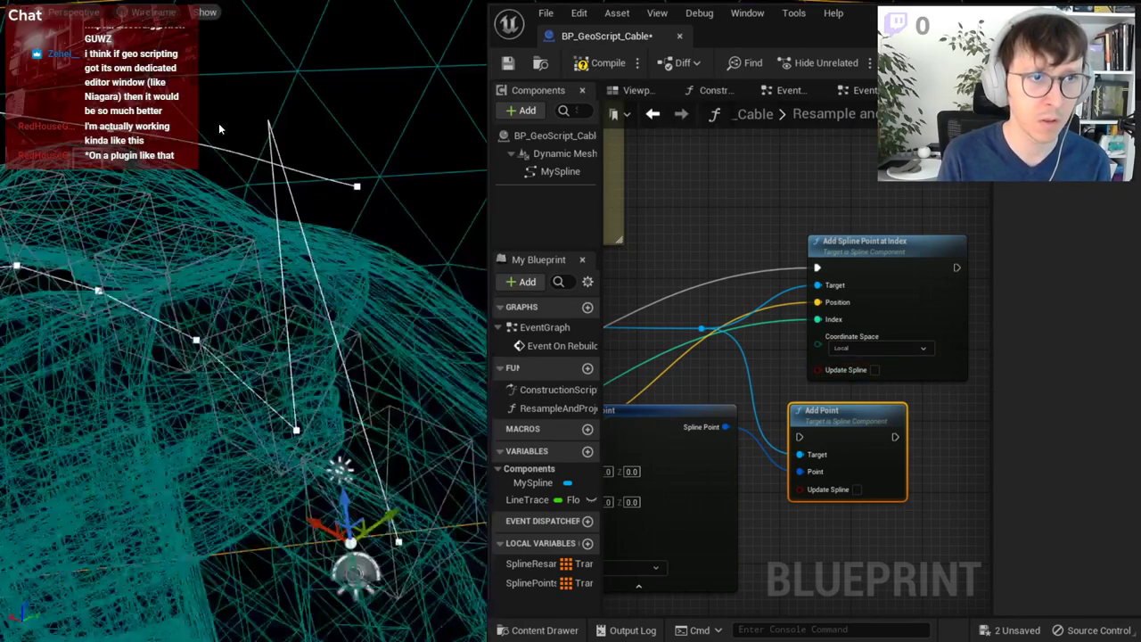
pyautogui.moveTo(308, 107); pyautogui.dragTo(312, 101, button='right')
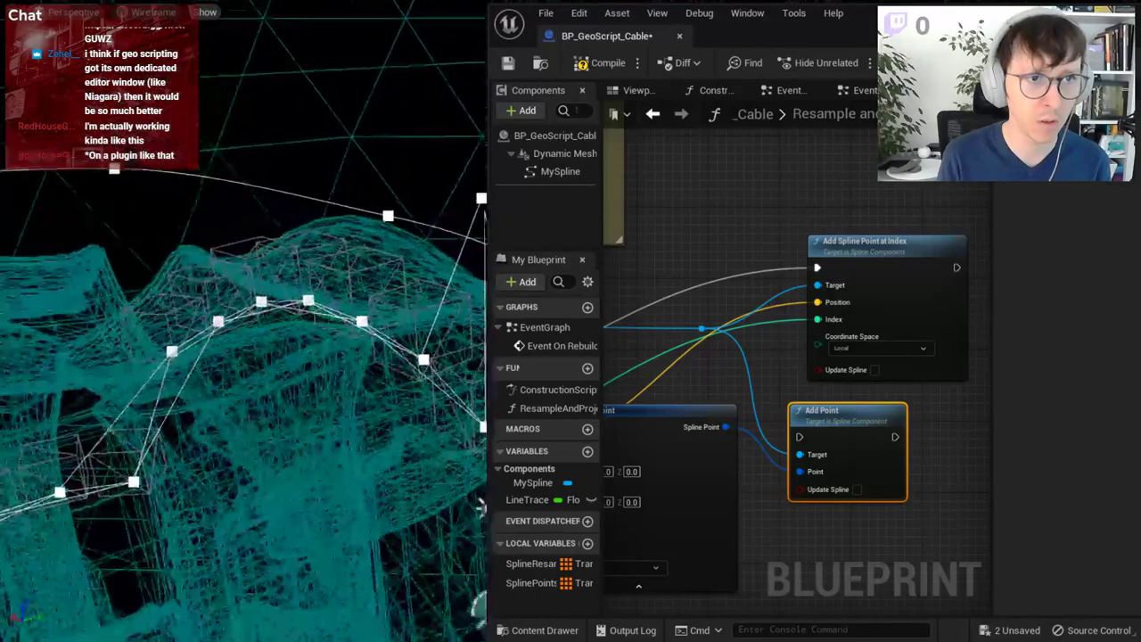
pyautogui.moveTo(481, 601); pyautogui.dragTo(477, 389, button='right')
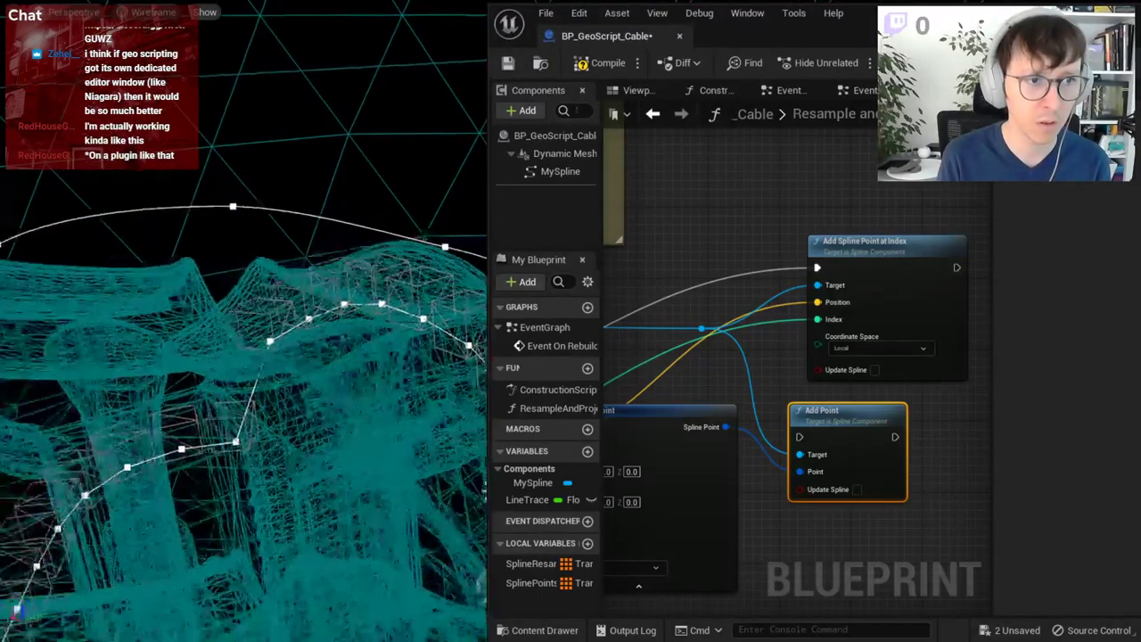
# - Select a spline point, recompile, and orbit to inspect the regenerated spline
pyautogui.click(285, 264)
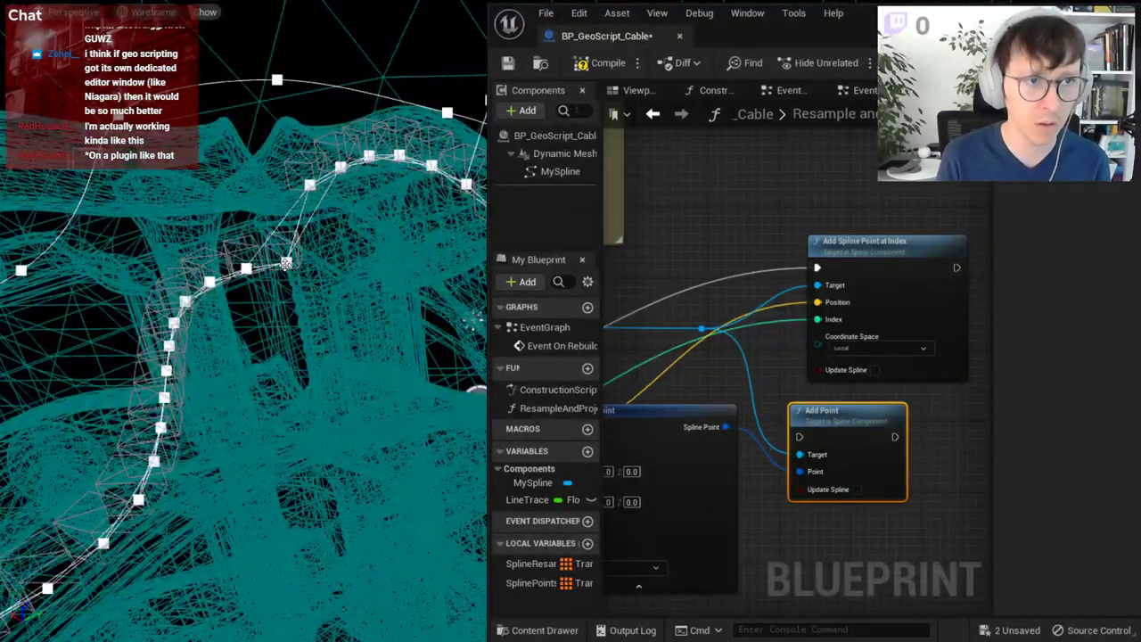
pyautogui.moveTo(337, 209); pyautogui.dragTo(339, 211, button='right')
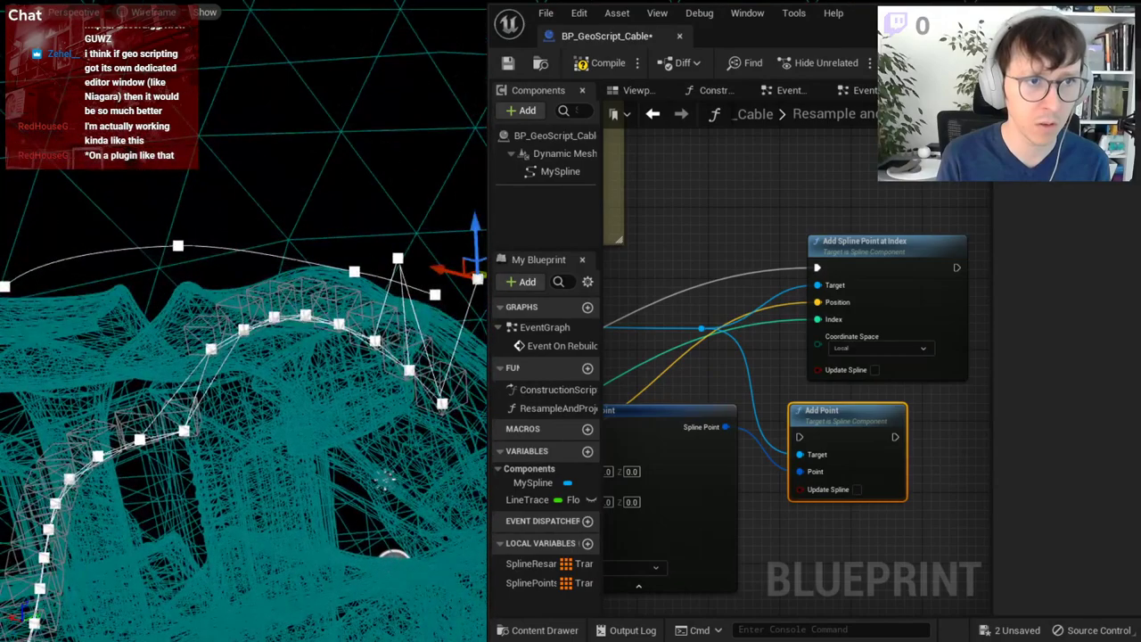
pyautogui.click(581, 62)
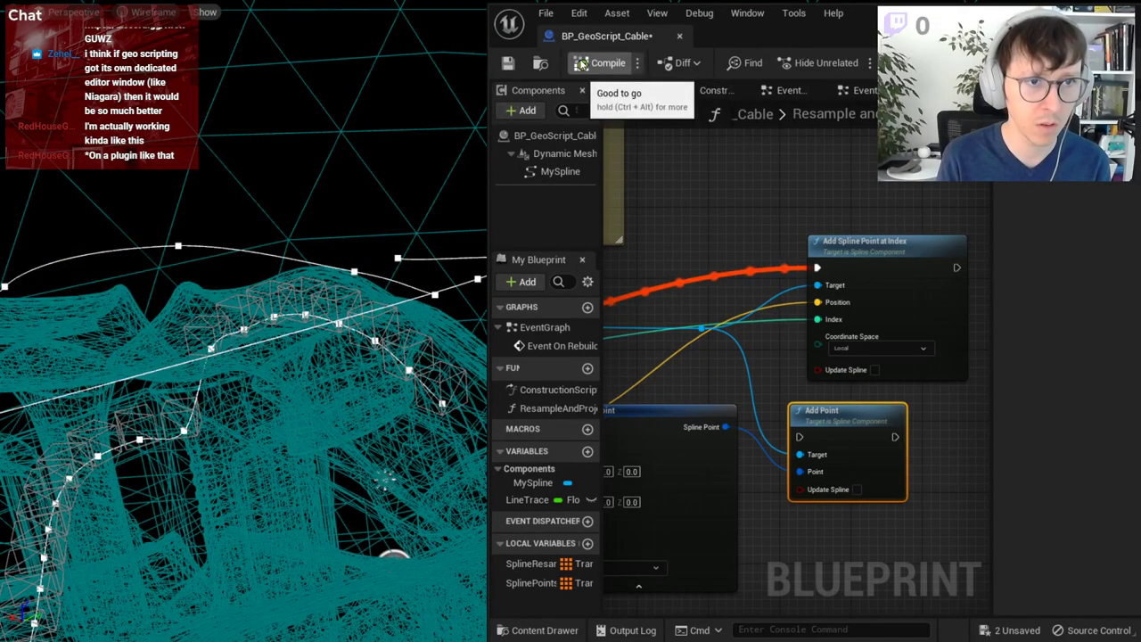
pyautogui.moveTo(337, 209); pyautogui.dragTo(339, 210, button='right')
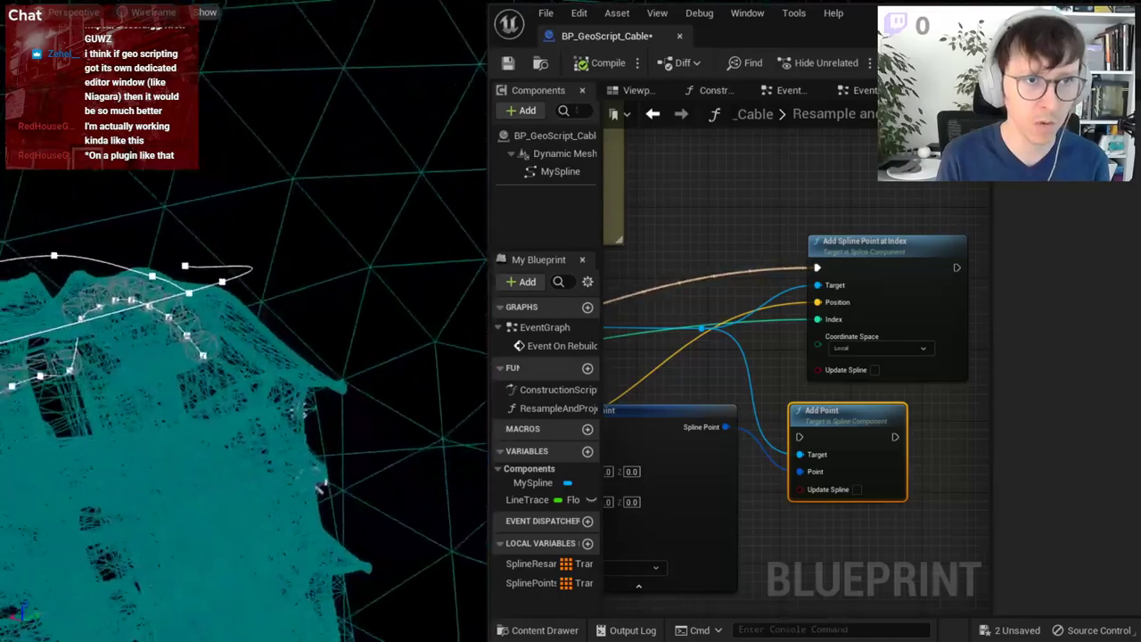
pyautogui.moveTo(285, 261); pyautogui.dragTo(299, 624, button='right')
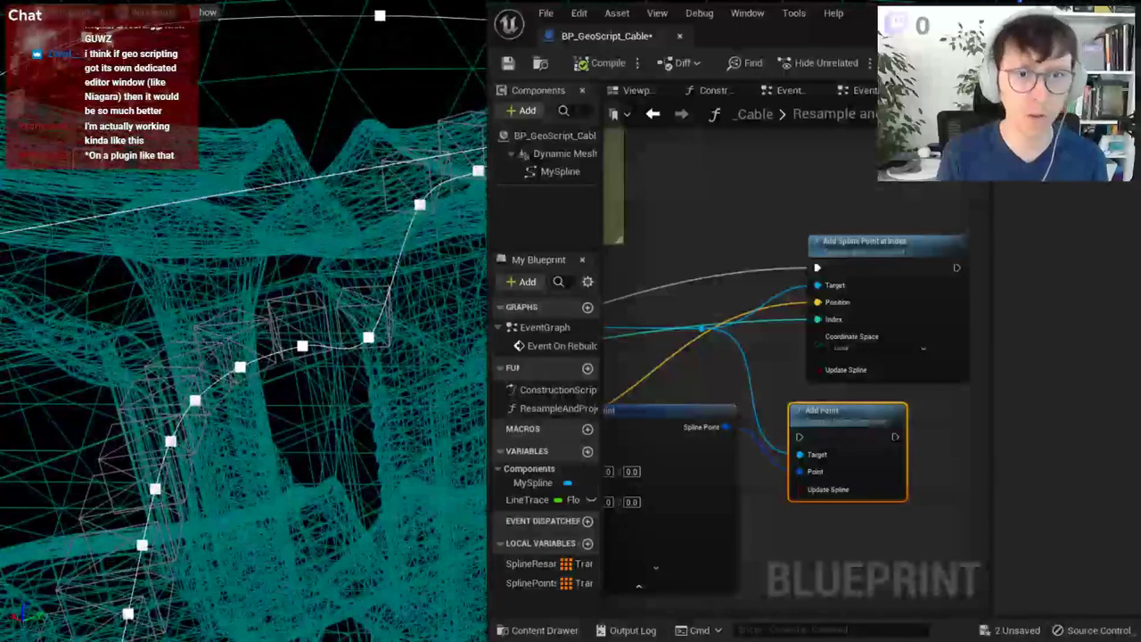
# - Delete the leftover Add Point and Make SplinePoint nodes
pyautogui.press('Delete')
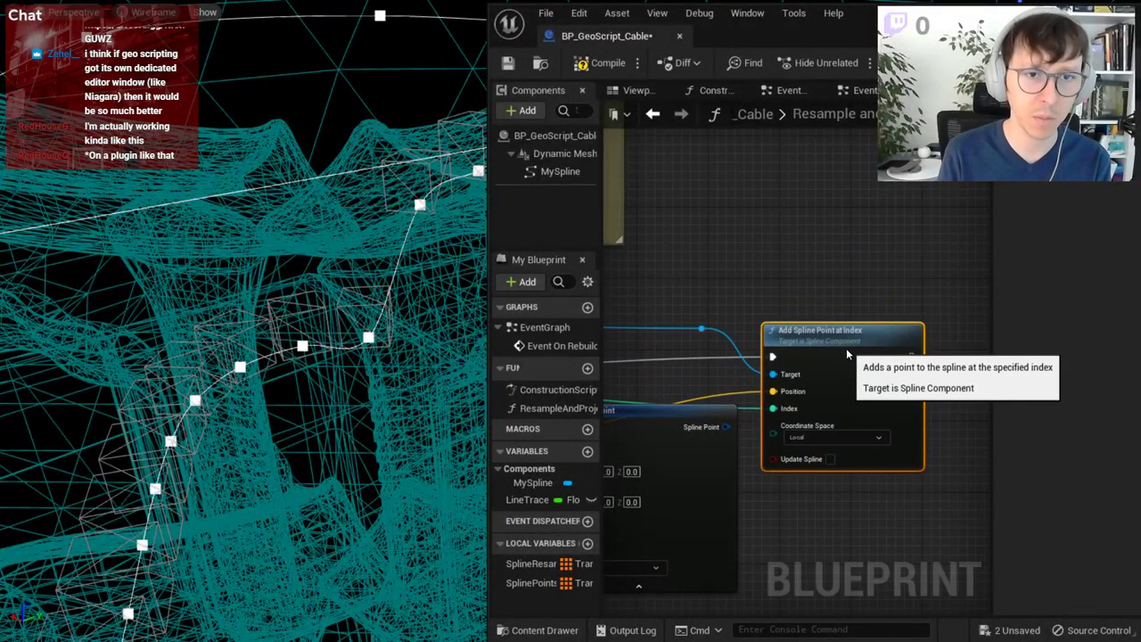
pyautogui.moveTo(890, 275); pyautogui.dragTo(936, 258, button='right')
pyautogui.moveTo(707, 393); pyautogui.dragTo(753, 305)
pyautogui.press('Delete')
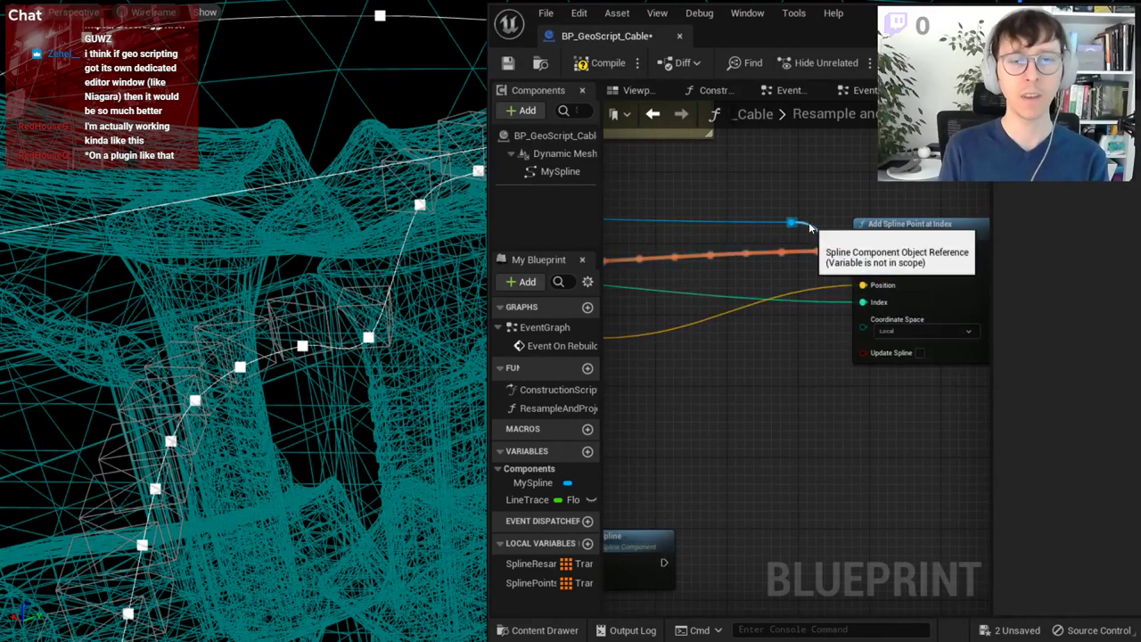
# - Wire Array Element Location straight into Position and move Add Spline Point at Index beside the loop
pyautogui.moveTo(793, 231); pyautogui.dragTo(802, 275)
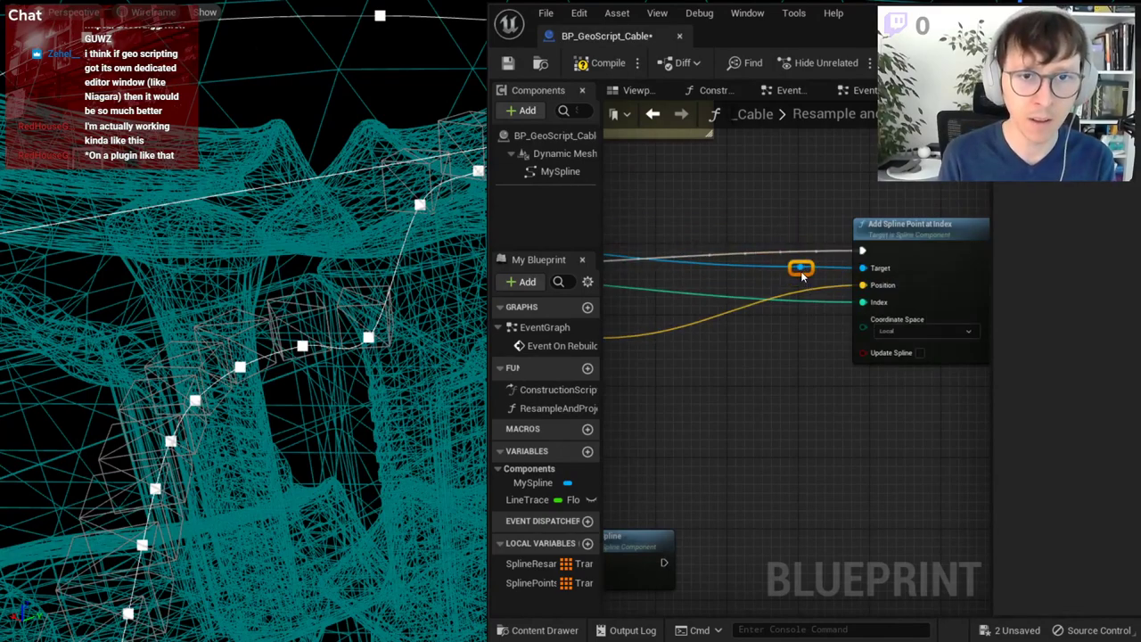
pyautogui.scroll(-2, 980, 356)
pyautogui.scroll(-2, 981, 356)
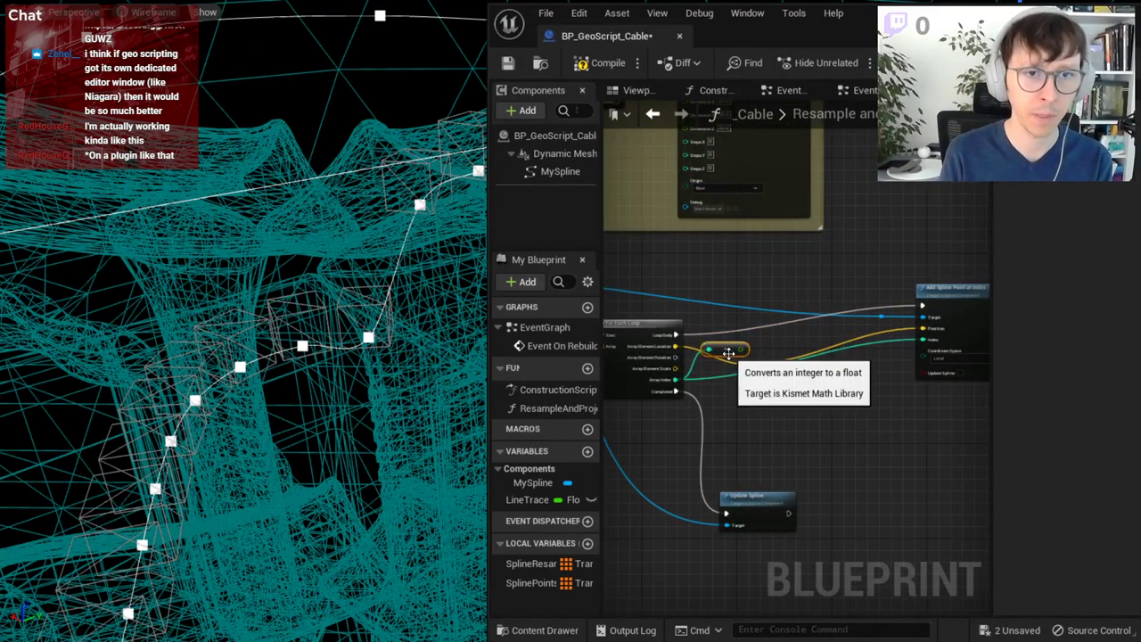
pyautogui.moveTo(675, 346); pyautogui.dragTo(923, 328)
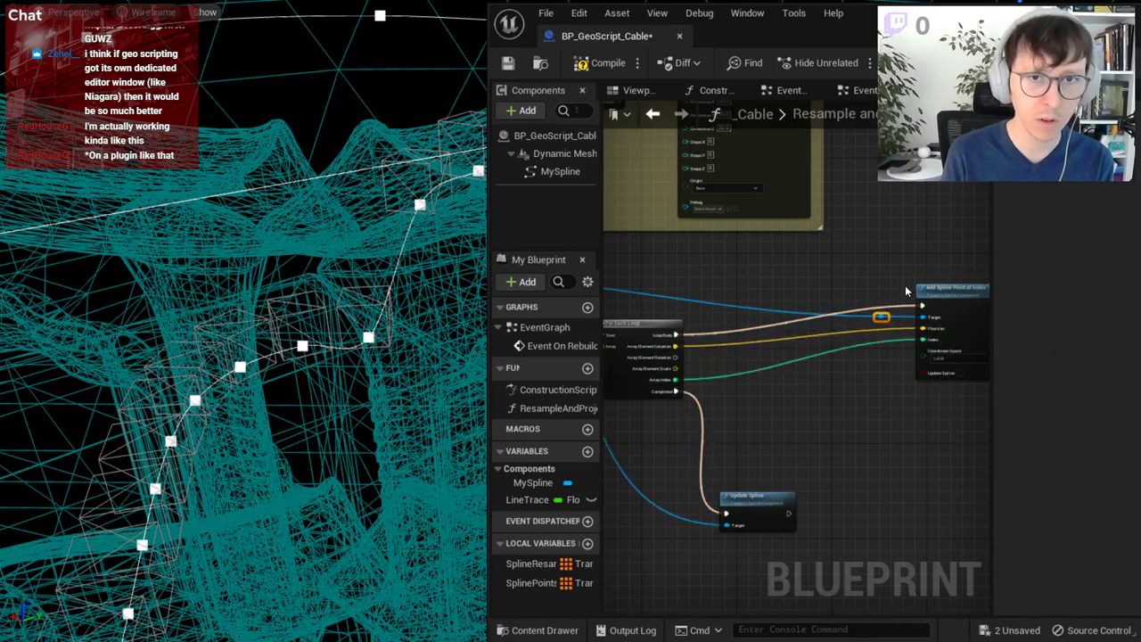
pyautogui.moveTo(898, 317); pyautogui.dragTo(846, 319, button='right')
pyautogui.moveTo(892, 289); pyautogui.dragTo(749, 323)
# - Raise the Target reroute knot and bring the Update Spline node up beside the loop
pyautogui.scroll(3, 813, 292)
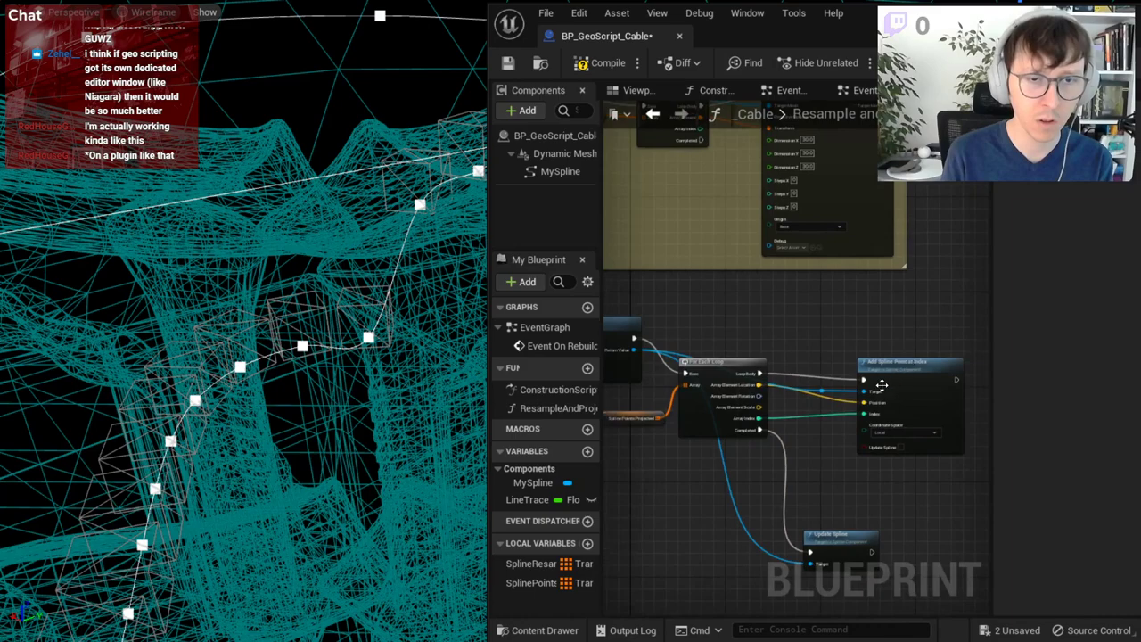
pyautogui.moveTo(613, 374); pyautogui.dragTo(786, 400, button='right')
pyautogui.moveTo(786, 400); pyautogui.dragTo(777, 314)
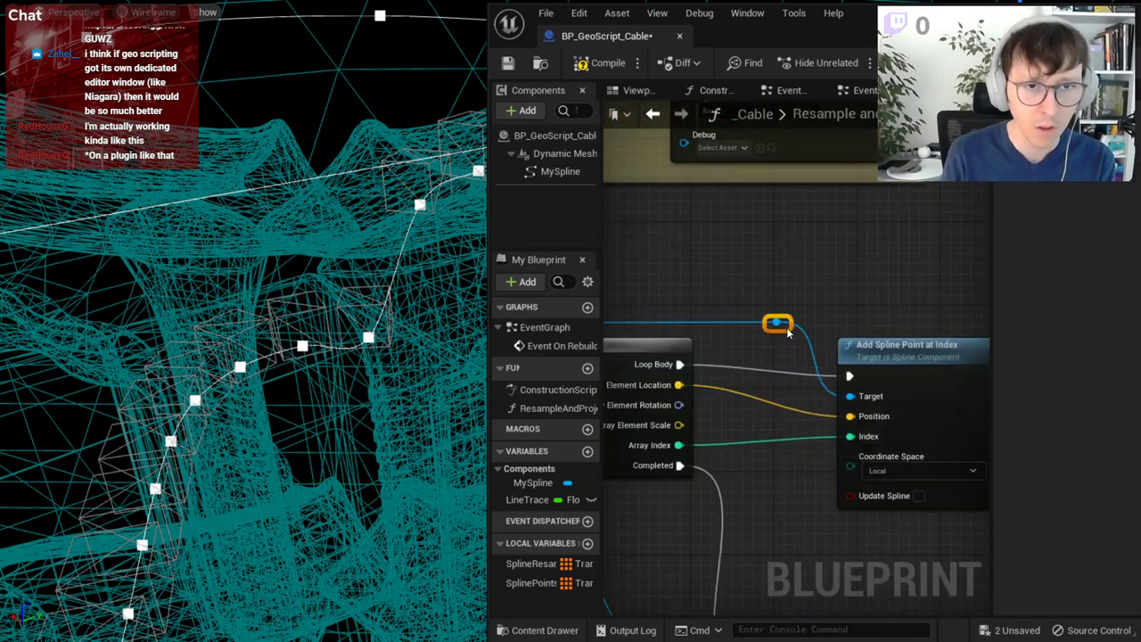
pyautogui.scroll(-2, 801, 399)
pyautogui.moveTo(785, 401); pyautogui.dragTo(785, 433, button='right')
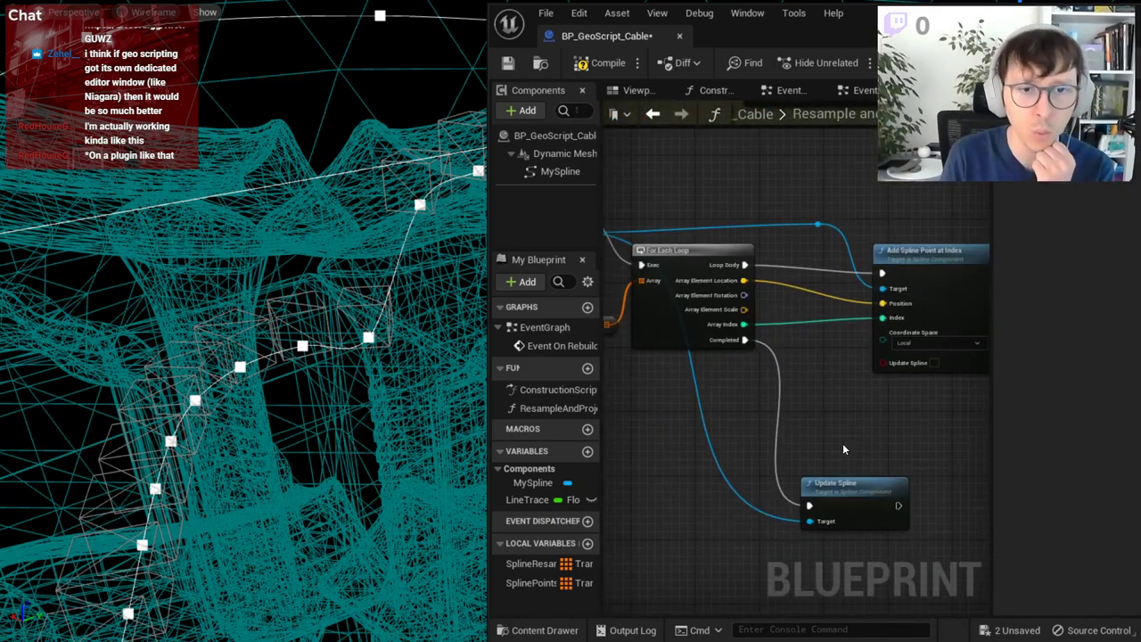
pyautogui.moveTo(816, 477); pyautogui.dragTo(857, 403)
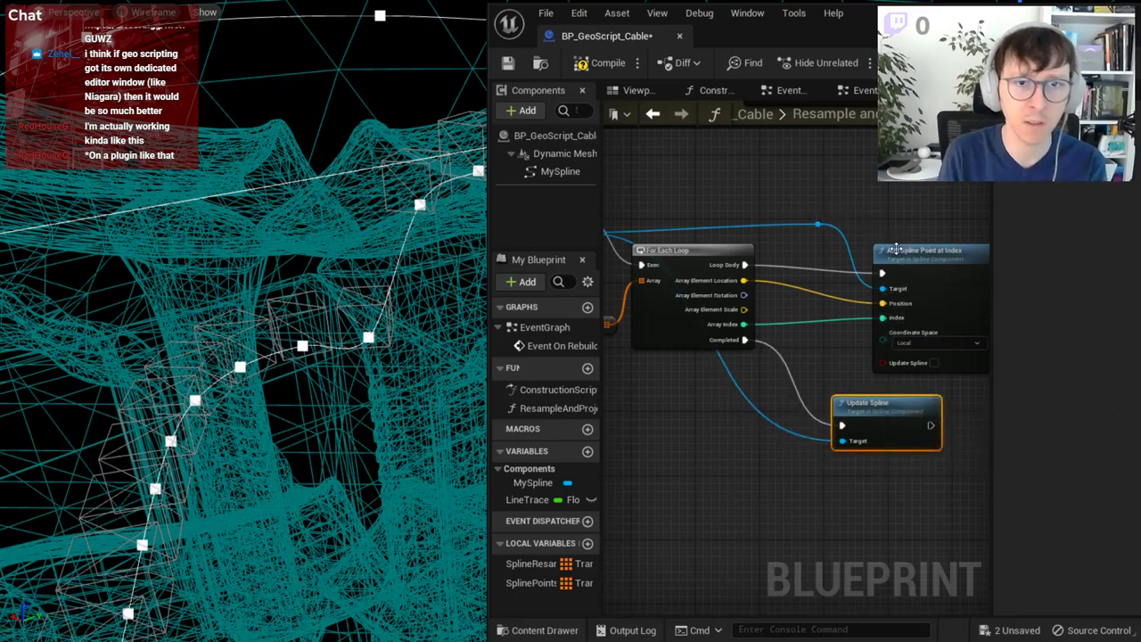
# - Shift the reroute knot and Add Spline Point left and nudge the Return Value knot down
pyautogui.moveTo(810, 200); pyautogui.dragTo(993, 357)
pyautogui.moveTo(932, 270); pyautogui.dragTo(899, 270)
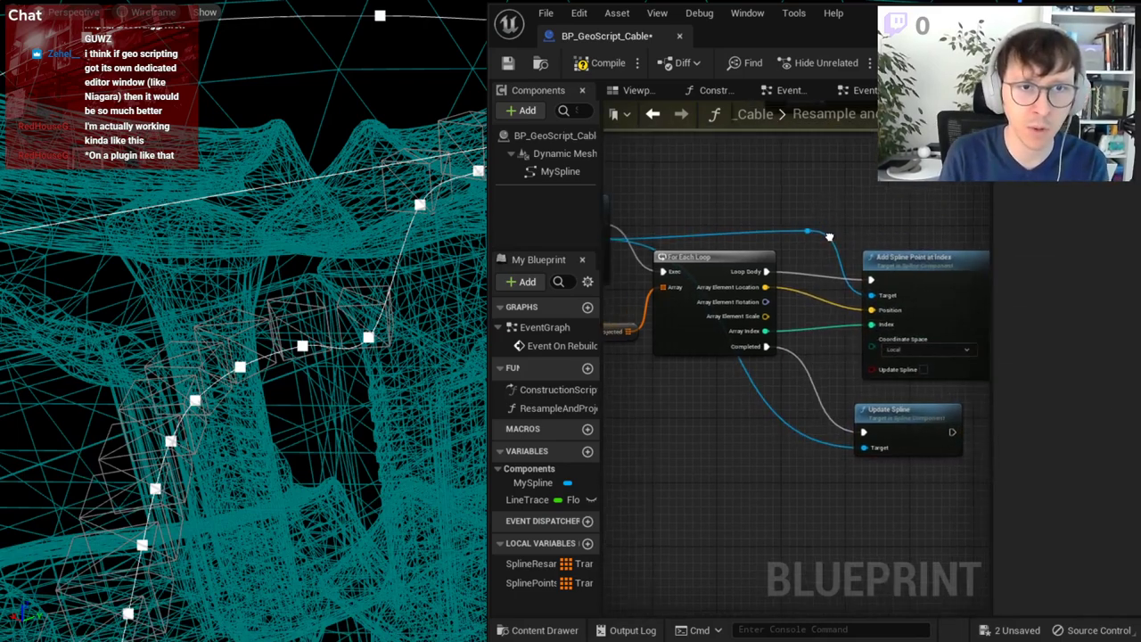
pyautogui.moveTo(713, 317); pyautogui.dragTo(784, 337, button='right')
pyautogui.moveTo(860, 252); pyautogui.dragTo(863, 262)
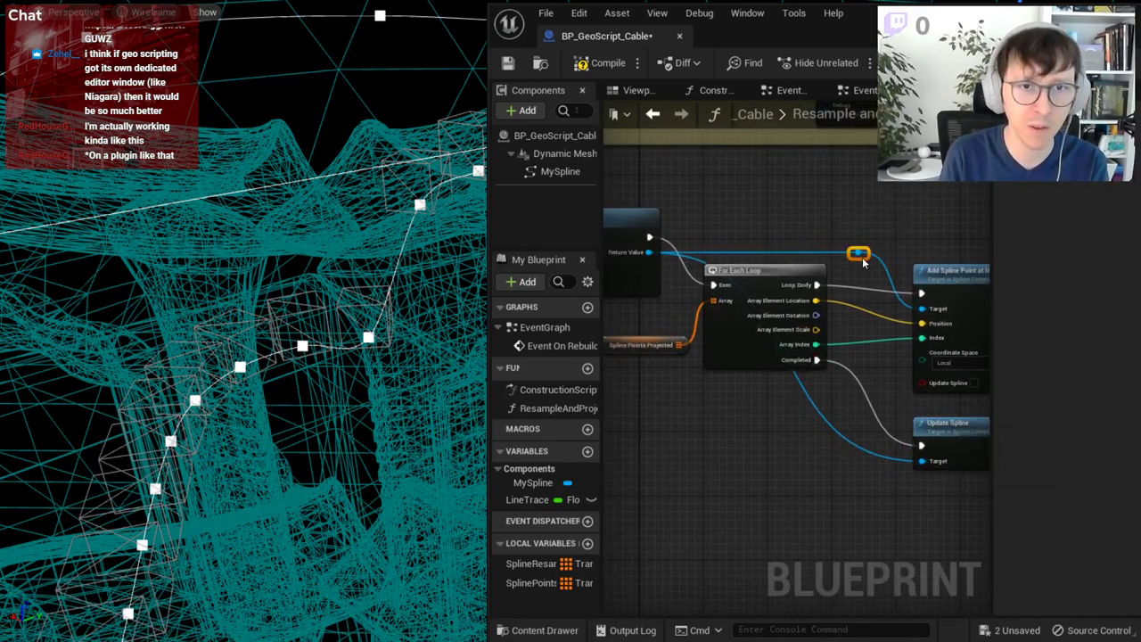
pyautogui.scroll(-1, 918, 304)
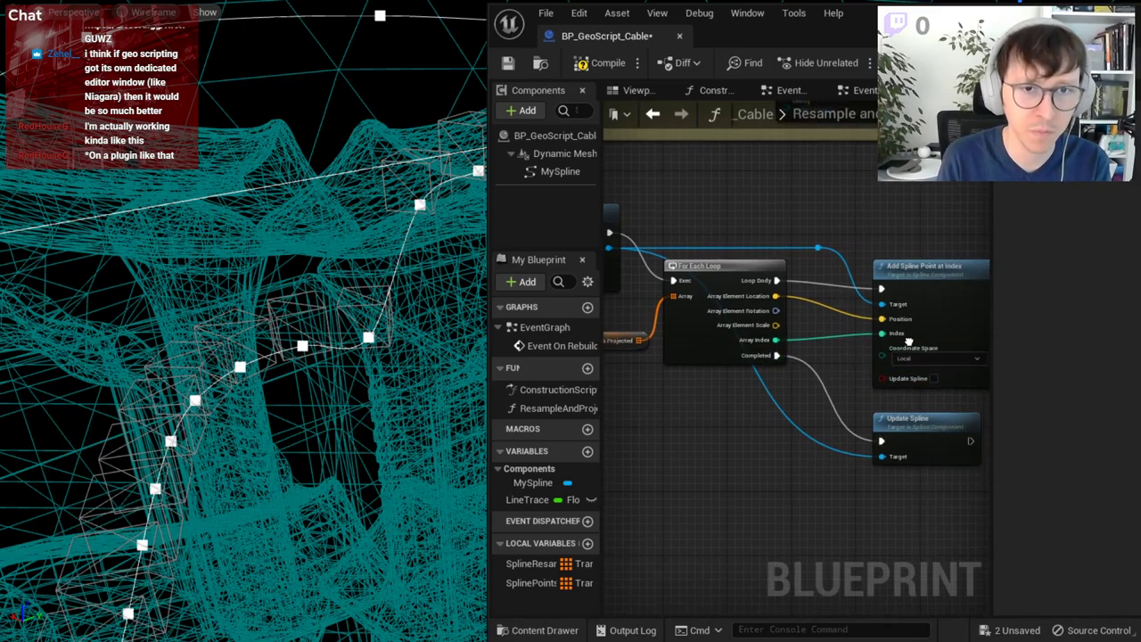
pyautogui.scroll(-1, 945, 383)
pyautogui.scroll(-1, 972, 486)
# - Marquee-select the spline-building nodes, undoing an accidental collapse into a function
pyautogui.moveTo(972, 485); pyautogui.dragTo(716, 301)
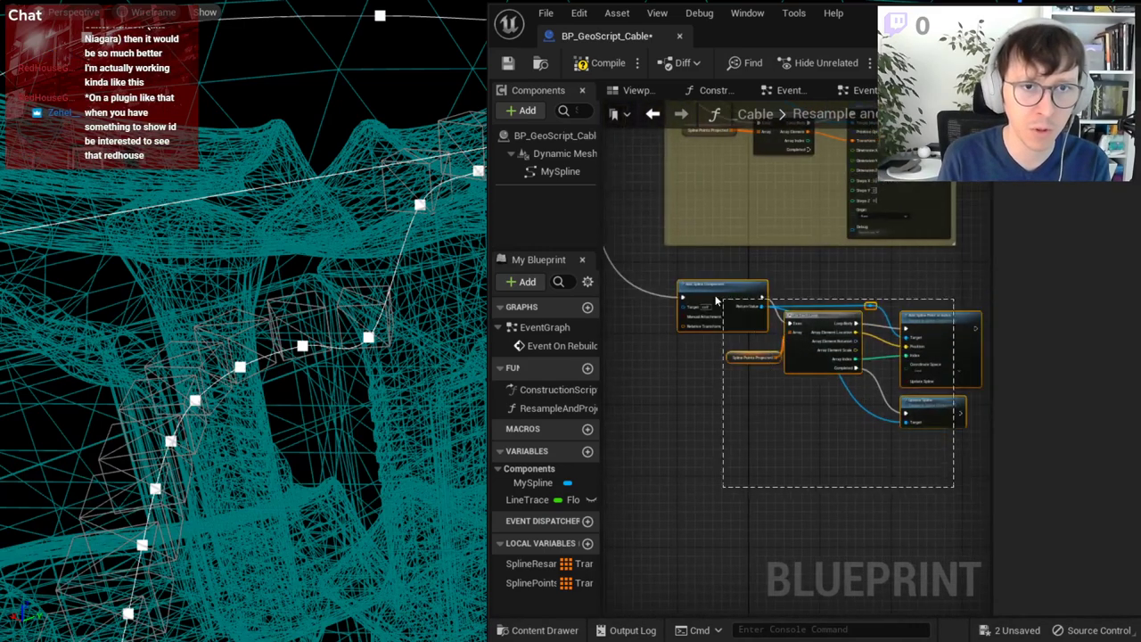
pyautogui.rightClick(710, 295)
pyautogui.click(829, 501)
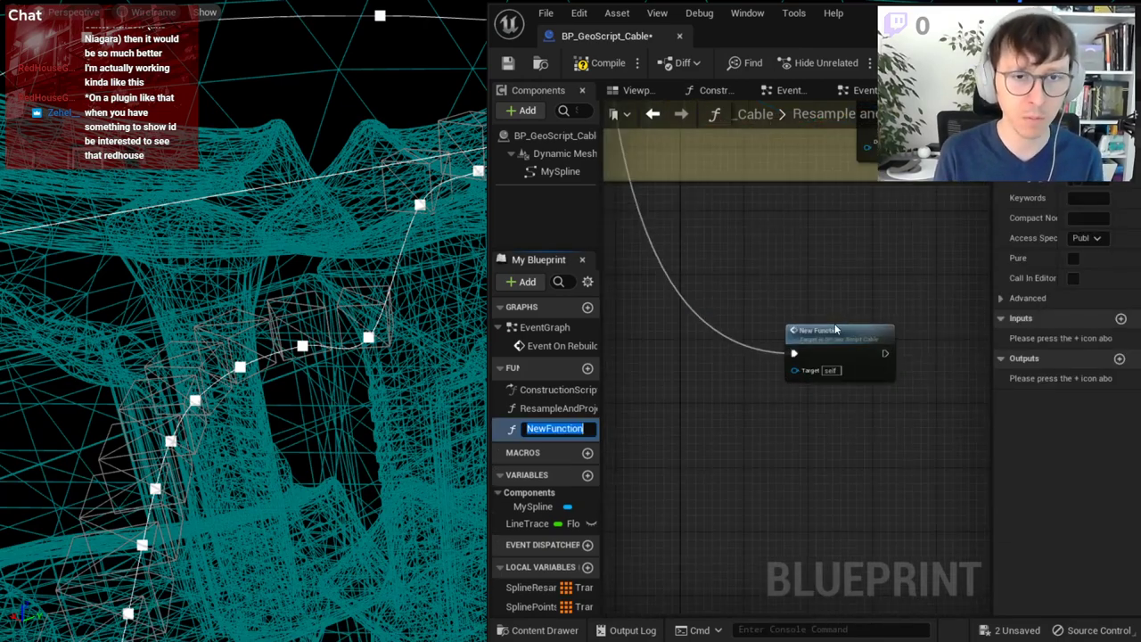
pyautogui.scroll(2, 838, 347)
pyautogui.hotkey('ctrl', 'z')
pyautogui.scroll(-3, 841, 354)
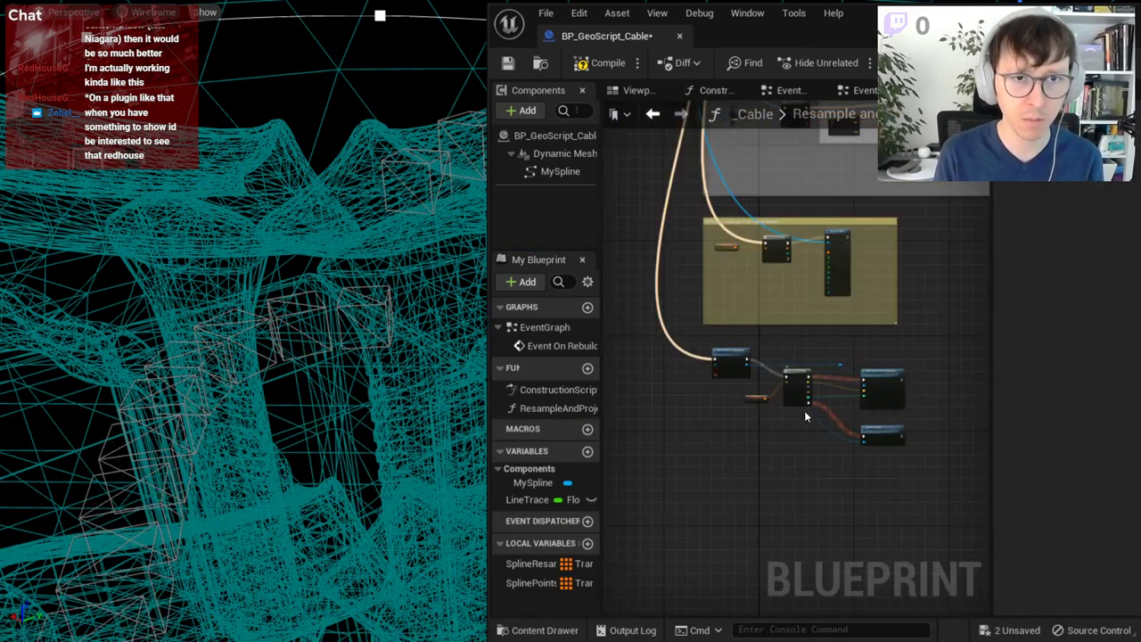
pyautogui.scroll(3, 731, 363)
# - Wrap the nodes in a comment titled 'Make a new spline out of the projected points', then compile and save
pyautogui.rightClick(693, 331)
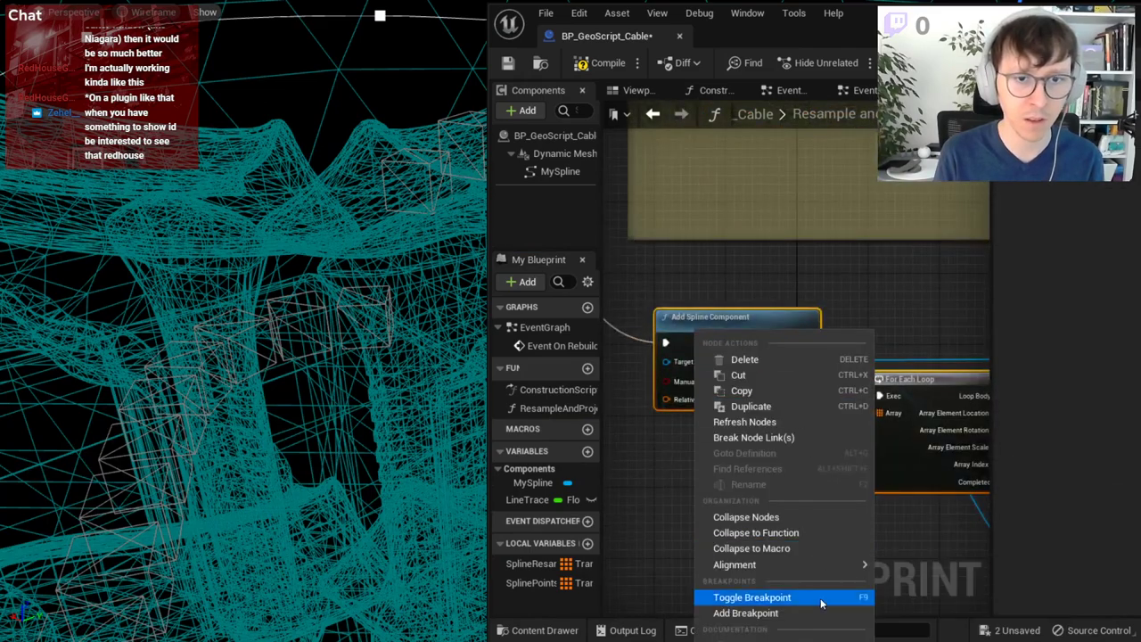
pyautogui.click(766, 509)
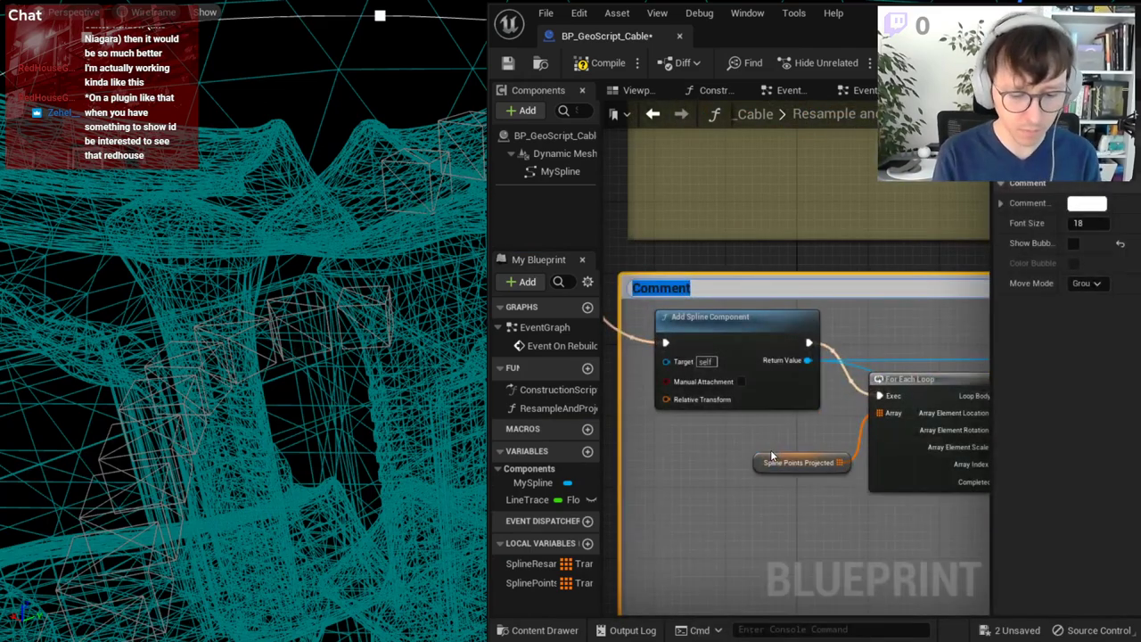
pyautogui.write('Make a new spl')
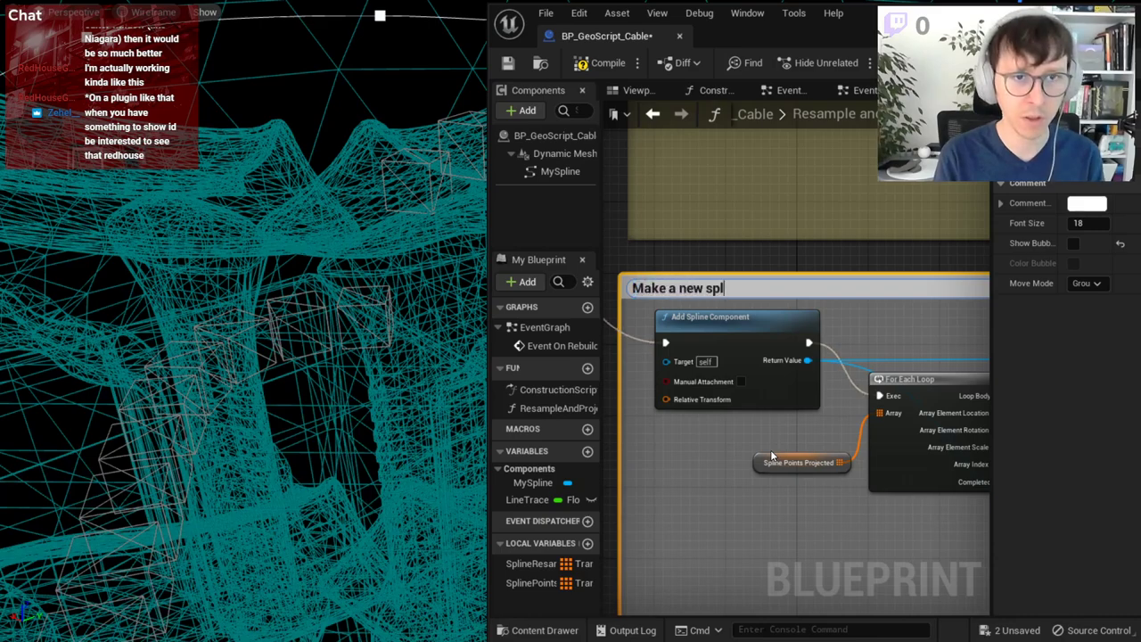
pyautogui.write('ine from the project')
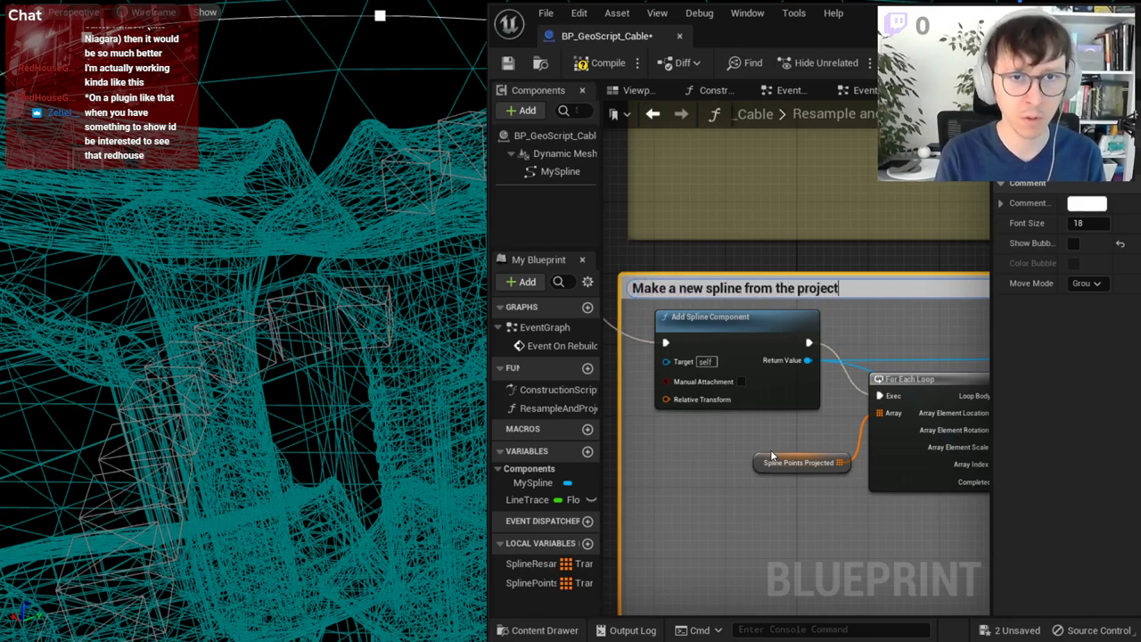
pyautogui.write('ed points')
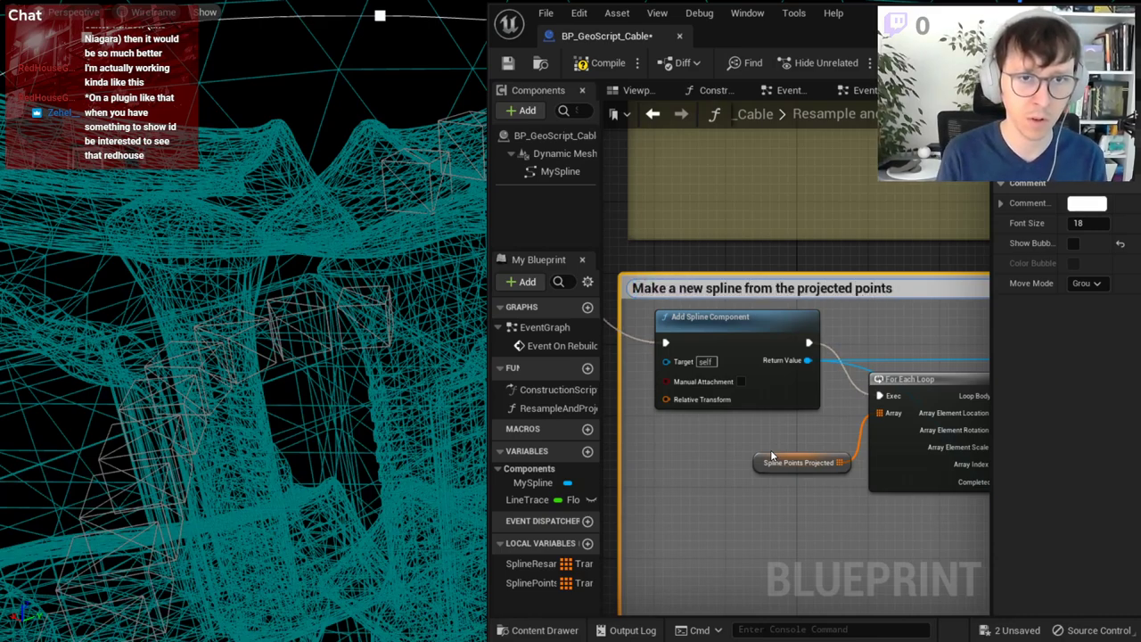
pyautogui.hotkey('ctrl', 'Left')
pyautogui.hotkey('ctrl', 'Left')
pyautogui.press('BackSpace')
pyautogui.press('BackSpace')
pyautogui.press('BackSpace')
pyautogui.write('out of')
pyautogui.press('Return')
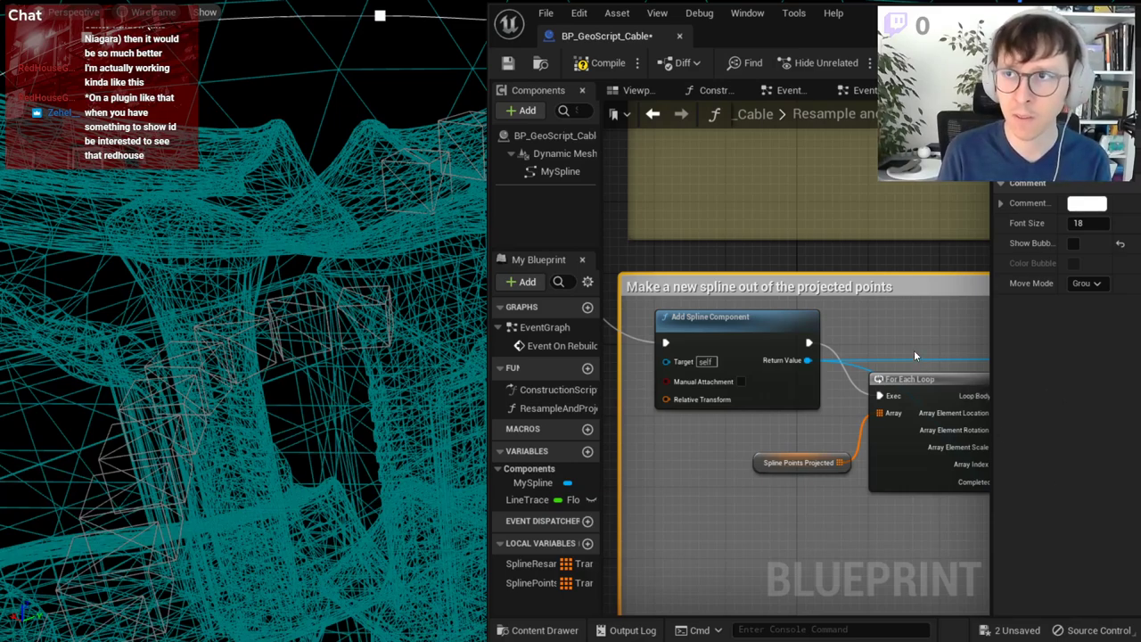
pyautogui.click(599, 64)
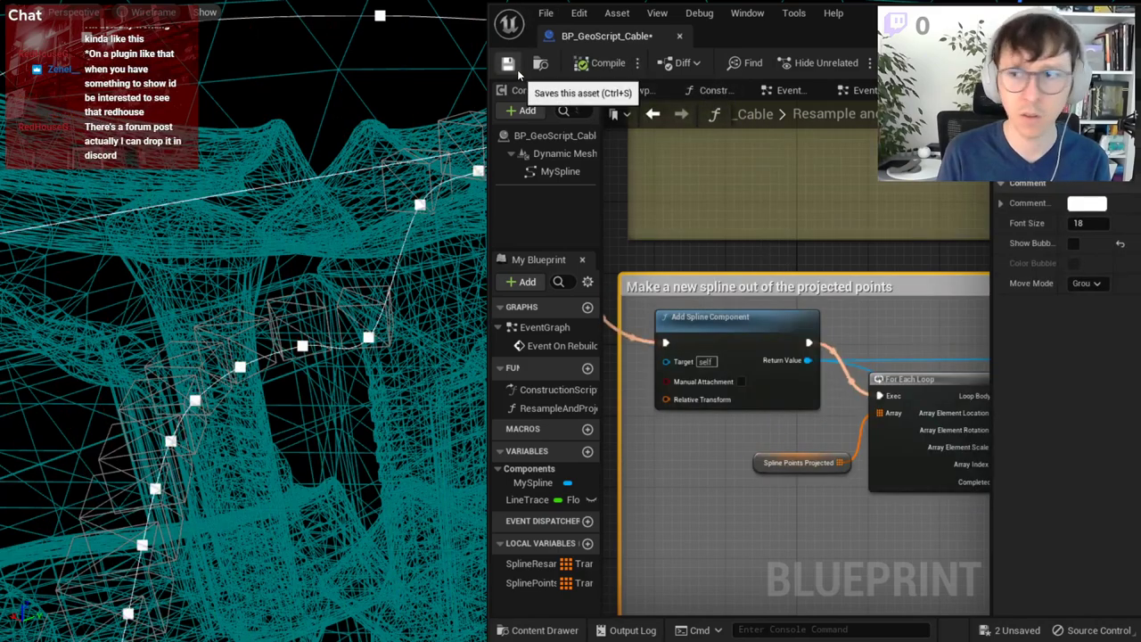
pyautogui.click(517, 70)
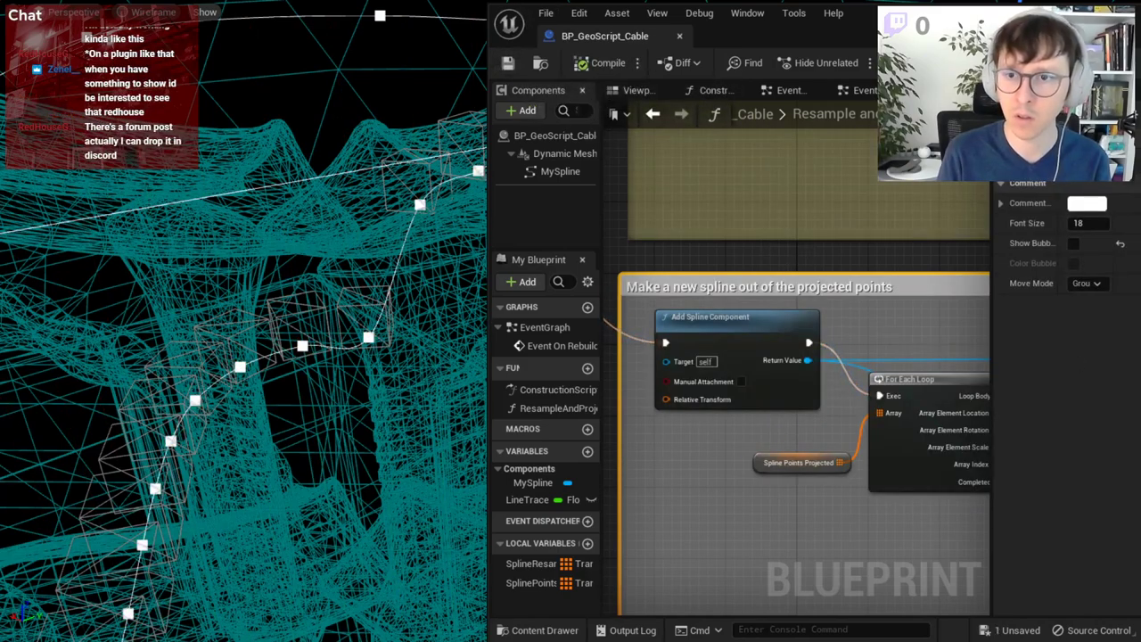
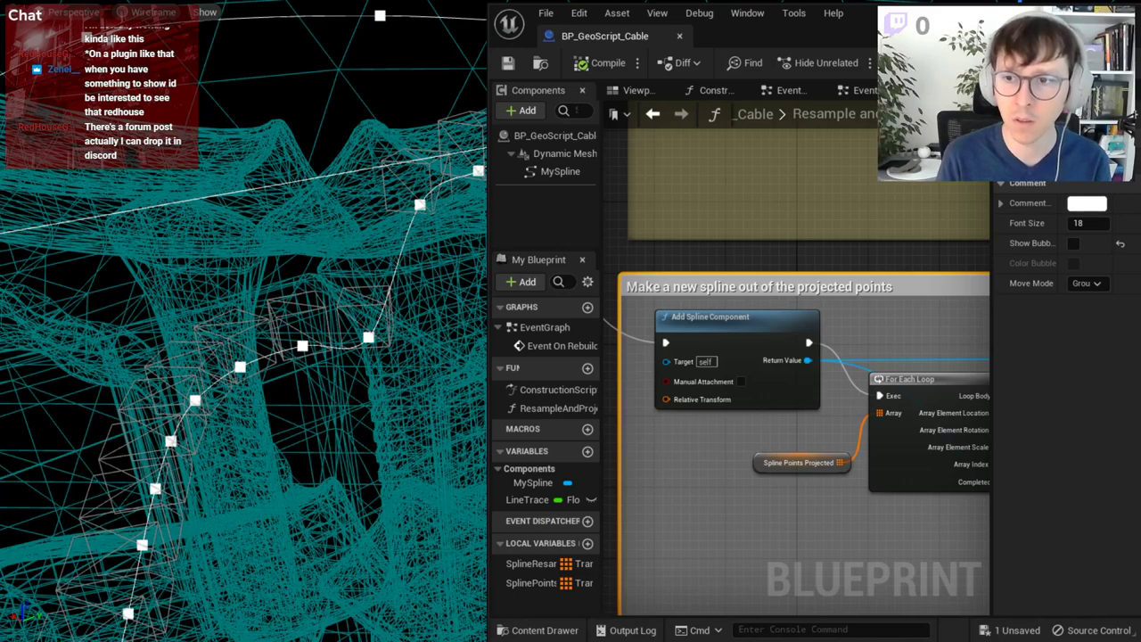
# - From the new spline's return pin, add a Set Closed Loop node and place it above the point adder
pyautogui.scroll(-3, 771, 262)
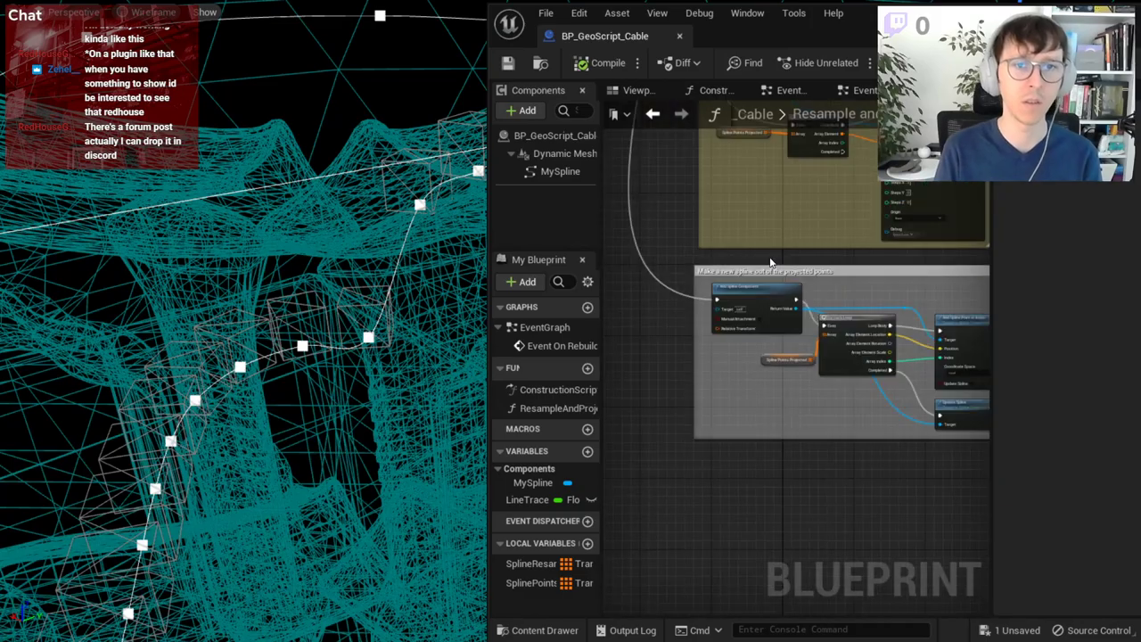
pyautogui.moveTo(245, 357); pyautogui.dragTo(245, 357, button='right')
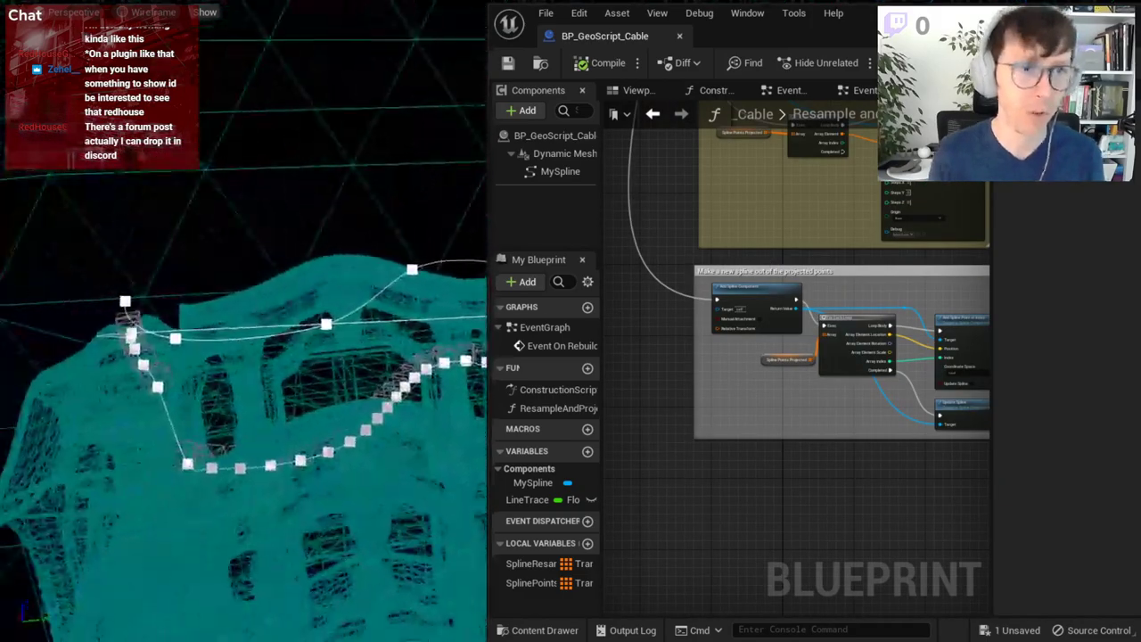
pyautogui.scroll(3, 772, 427)
pyautogui.scroll(2, 772, 427)
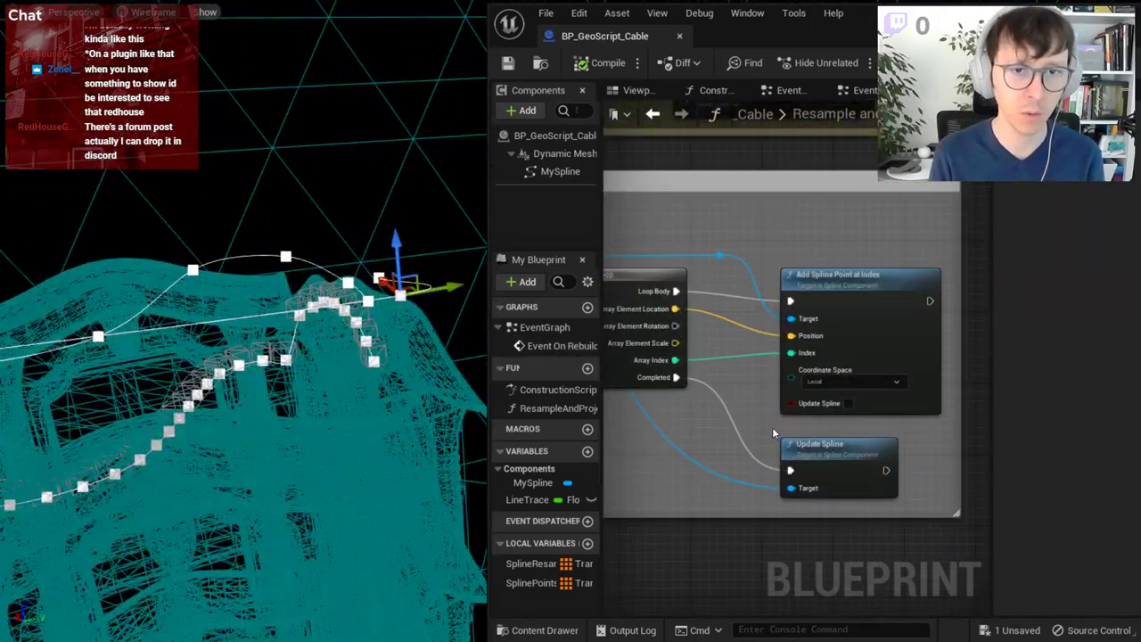
pyautogui.scroll(1, 877, 415)
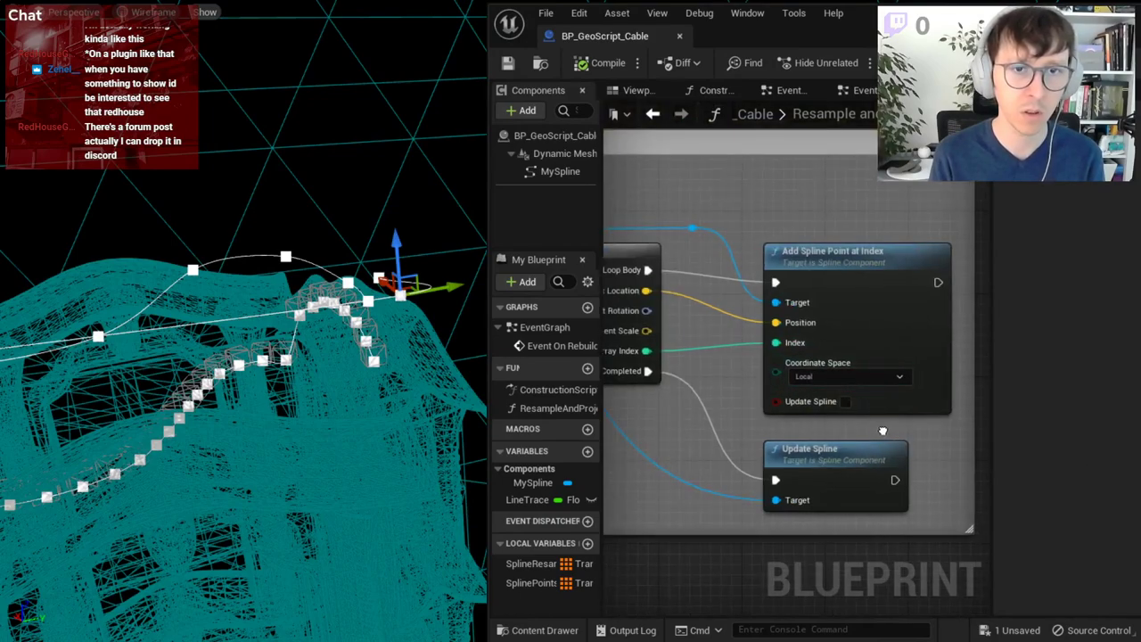
pyautogui.scroll(-1, 856, 410)
pyautogui.scroll(-1, 844, 392)
pyautogui.moveTo(696, 243); pyautogui.dragTo(782, 218)
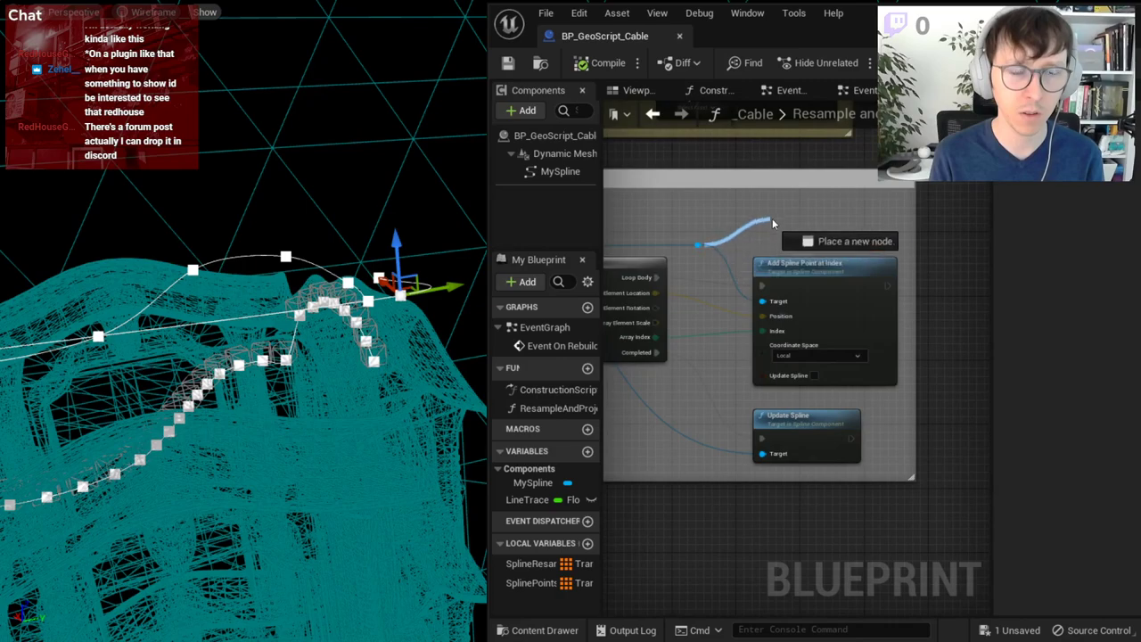
pyautogui.write('closed')
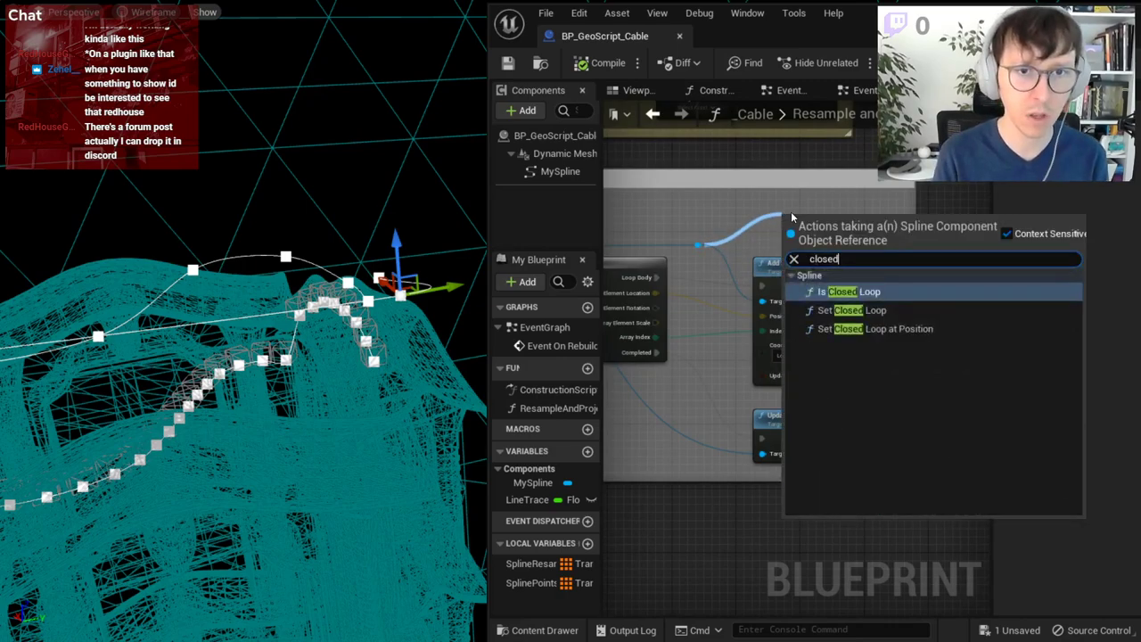
pyautogui.click(890, 310)
pyautogui.scroll(1, 841, 231)
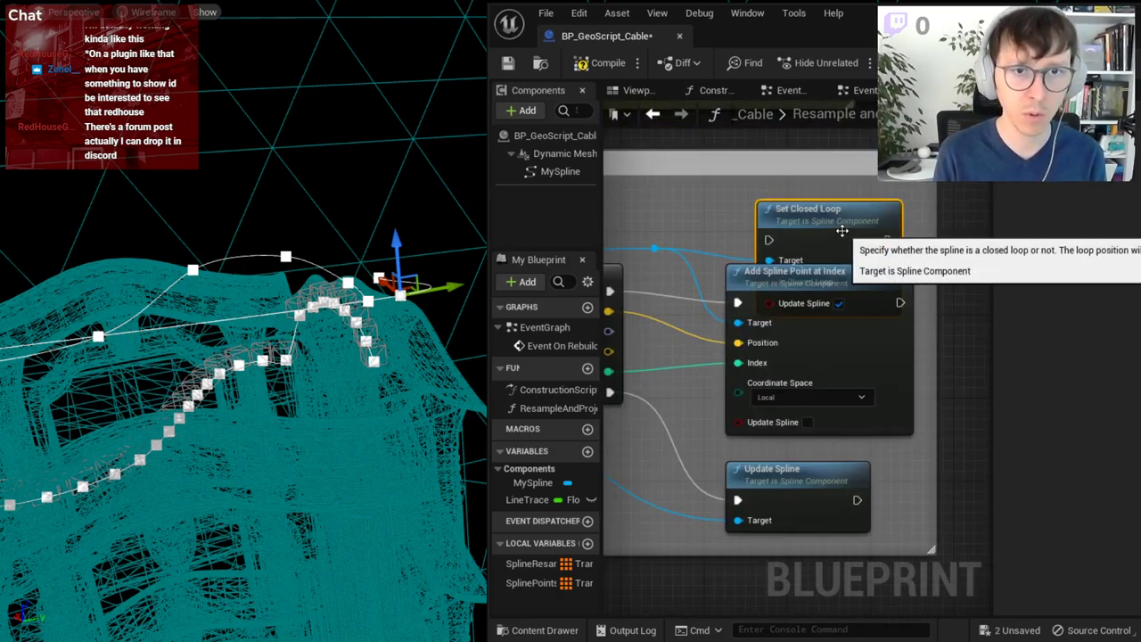
pyautogui.moveTo(842, 231); pyautogui.dragTo(830, 190)
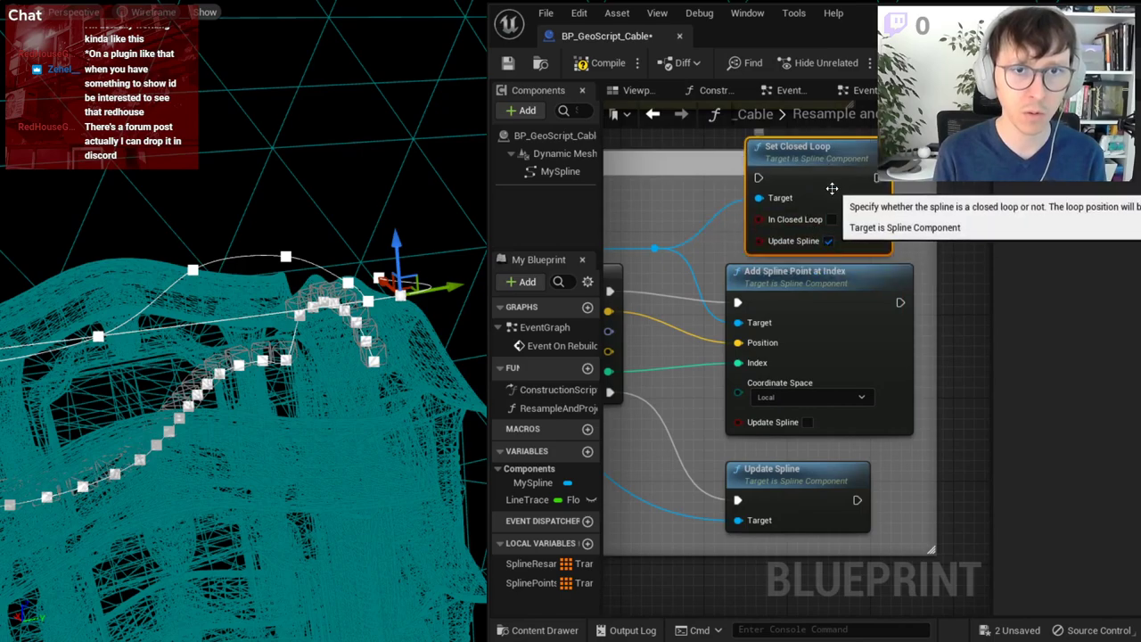
# - Make the comment box taller and move Update Spline further down to make room
pyautogui.scroll(-4, 769, 214)
pyautogui.scroll(-2, 762, 253)
pyautogui.scroll(1, 763, 253)
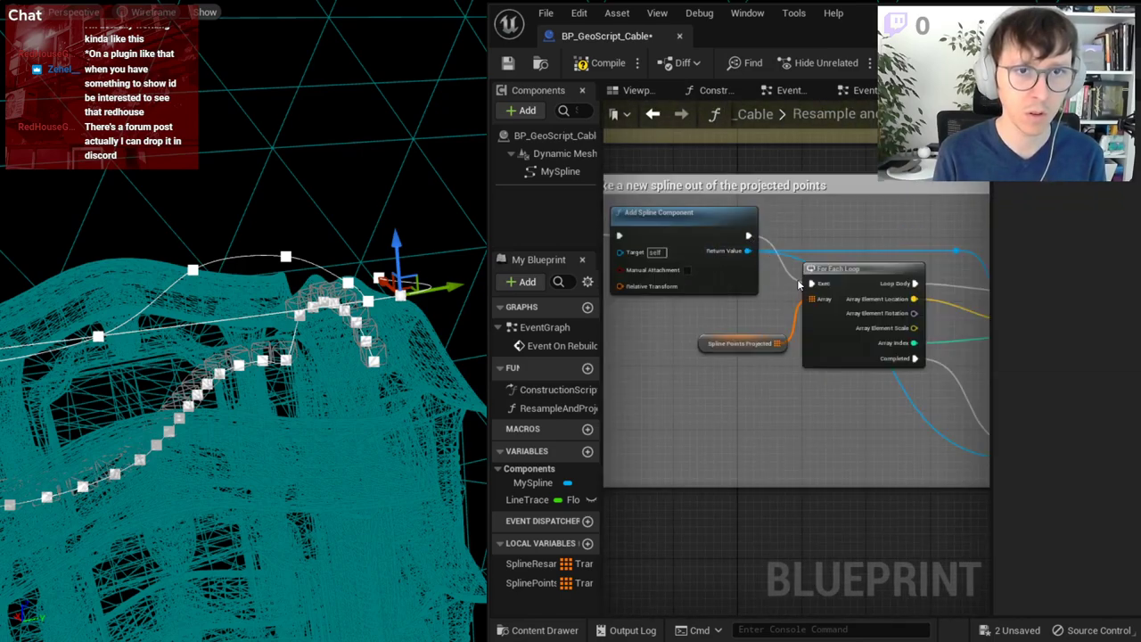
pyautogui.scroll(-3, 705, 268)
pyautogui.scroll(3, 786, 340)
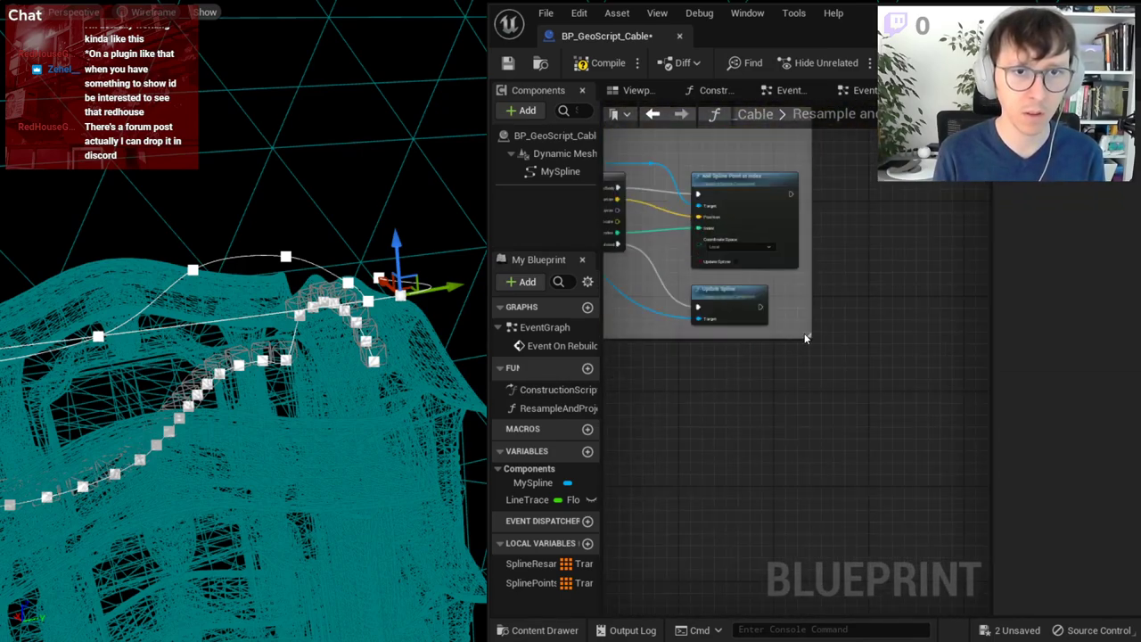
pyautogui.moveTo(800, 340); pyautogui.dragTo(806, 412)
pyautogui.moveTo(724, 292); pyautogui.dragTo(724, 346)
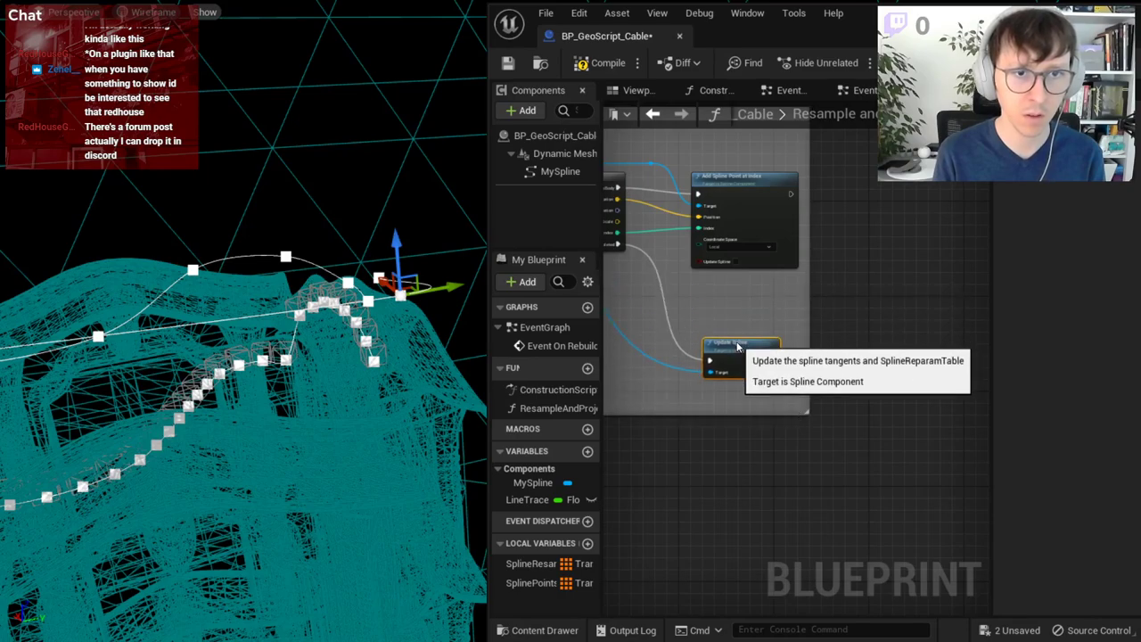
# - Chain Set Closed Loop after the loop's Completed pin and before Update Spline
pyautogui.scroll(2, 707, 304)
pyautogui.hotkey('ctrl', 'v')
pyautogui.moveTo(705, 308); pyautogui.dragTo(698, 274)
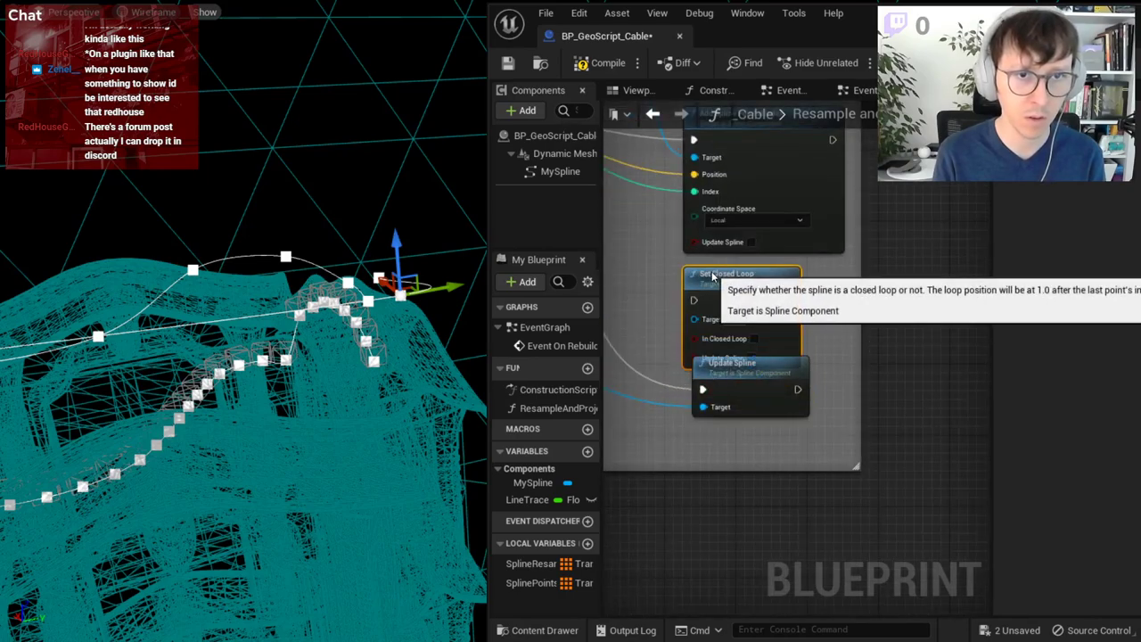
pyautogui.keyDown('ctrl'); pyautogui.moveTo(702, 388); pyautogui.dragTo(694, 318); pyautogui.keyUp('ctrl')
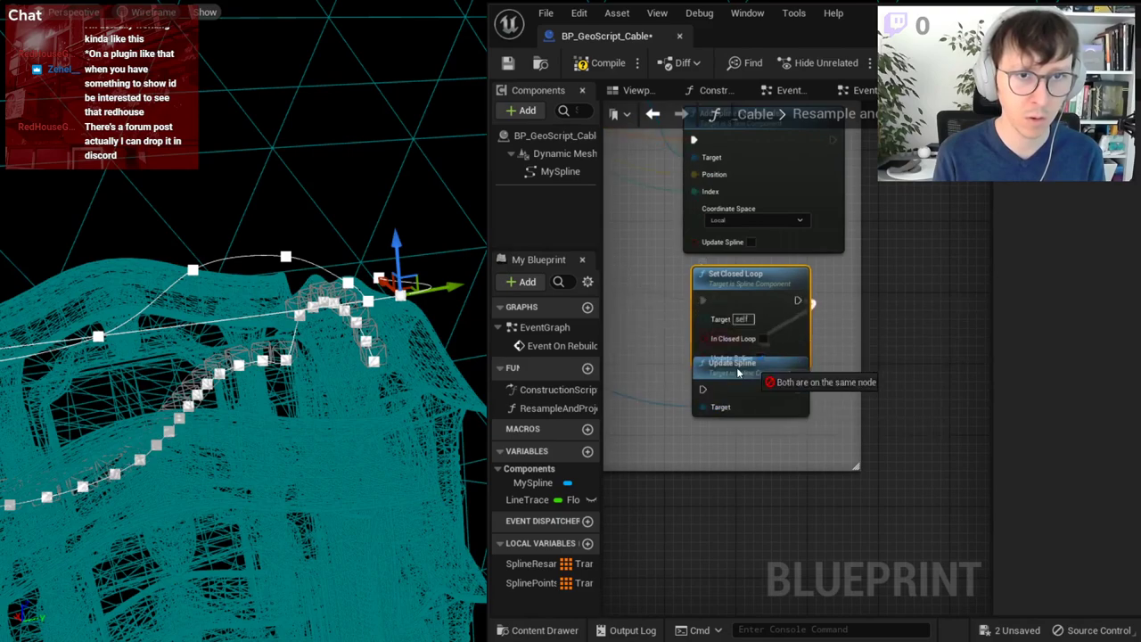
pyautogui.moveTo(798, 300); pyautogui.dragTo(703, 389)
pyautogui.moveTo(774, 362)
pyautogui.mouseDown()
pyautogui.moveTo(764, 388)
pyautogui.moveTo(784, 426)
pyautogui.mouseUp()
pyautogui.moveTo(710, 301); pyautogui.dragTo(778, 304, button='right')
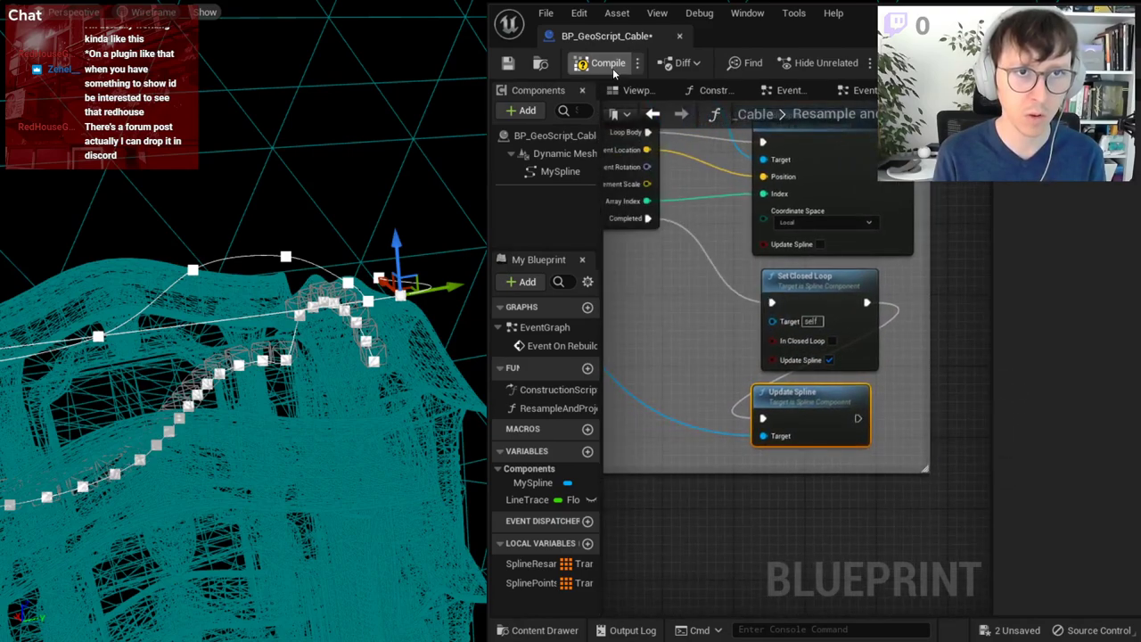
# - Compile the Blueprint to test Set Closed Loop and locate the new spline's wire
pyautogui.click(607, 64)
pyautogui.scroll(2, 846, 370)
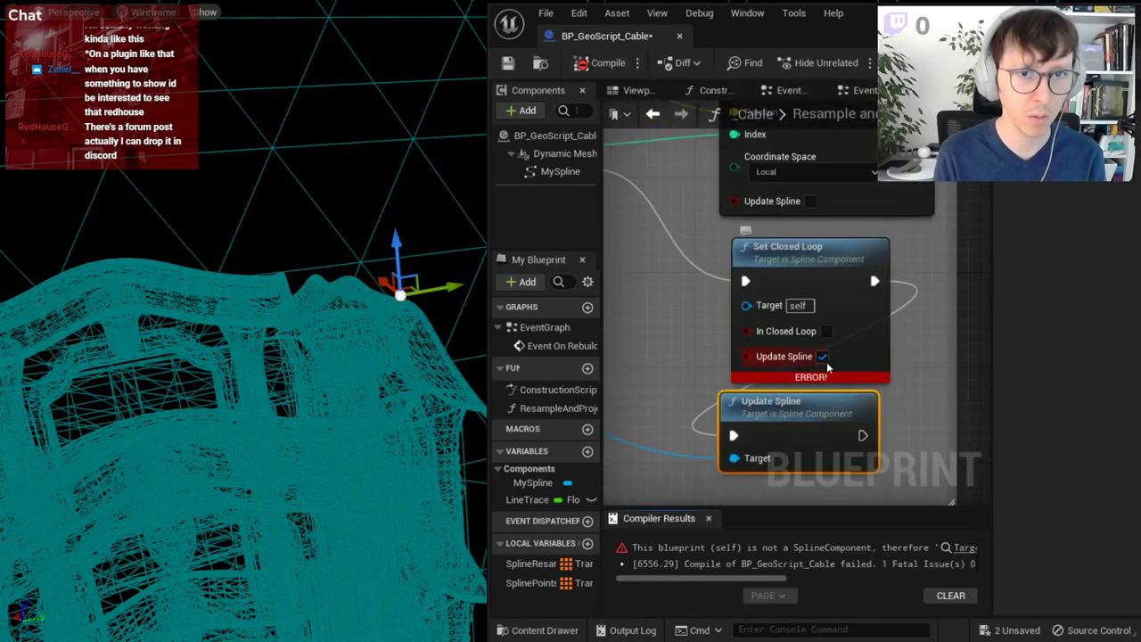
pyautogui.moveTo(783, 335); pyautogui.dragTo(861, 344, button='right')
pyautogui.moveTo(713, 329); pyautogui.dragTo(796, 363, button='right')
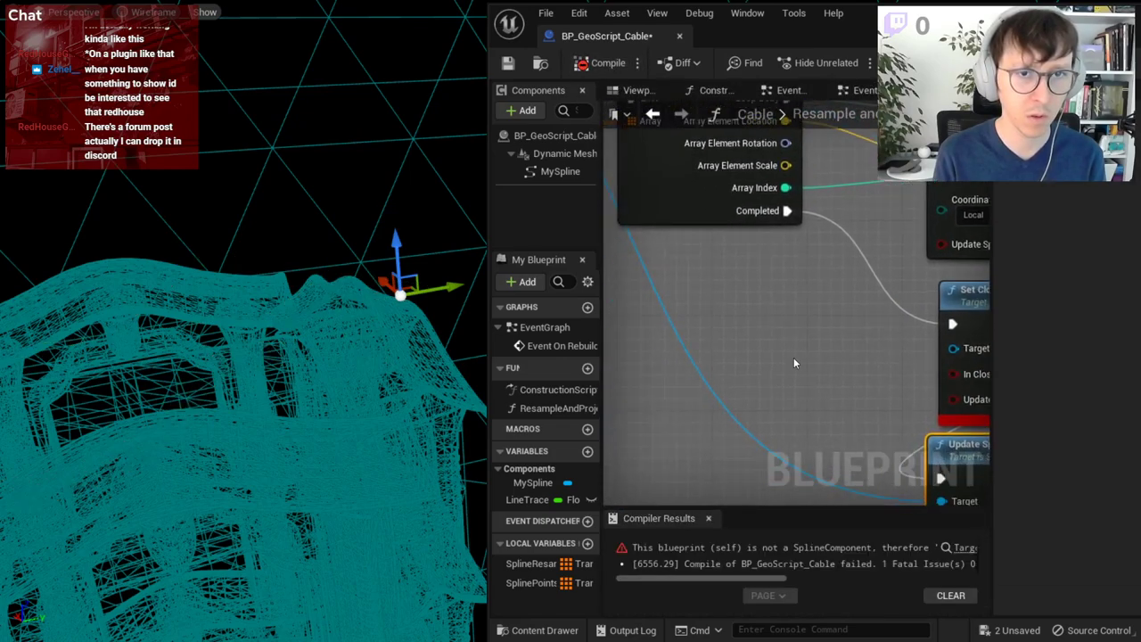
# - Reroute the new spline into Set Closed Loop's Target and recompile successfully
pyautogui.doubleClick(700, 373)
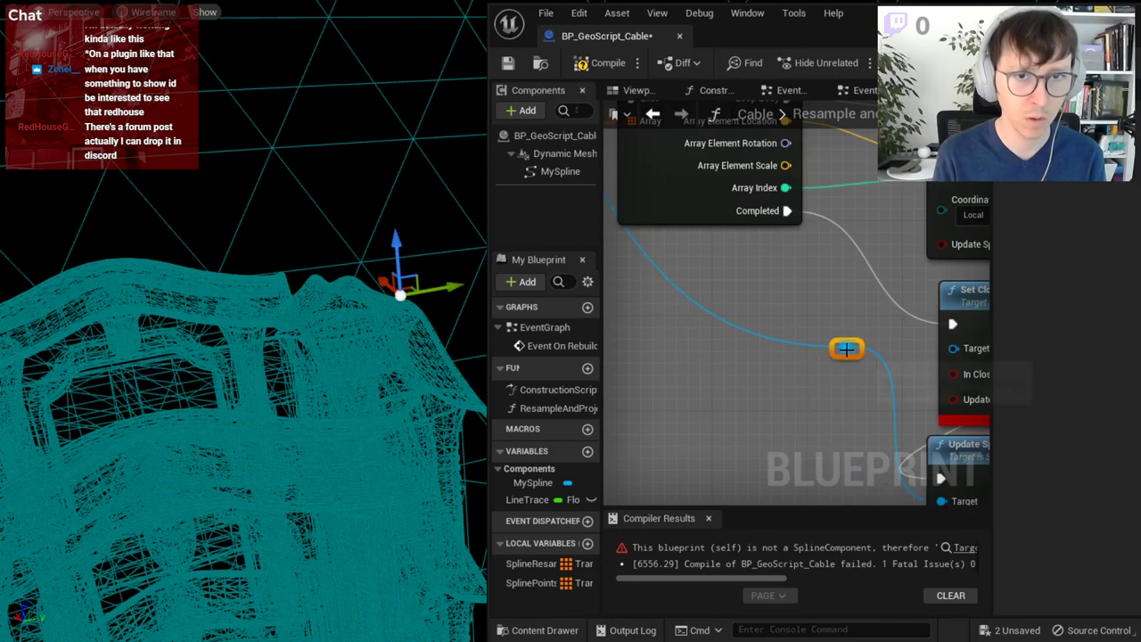
pyautogui.moveTo(846, 348); pyautogui.dragTo(621, 339, button='right')
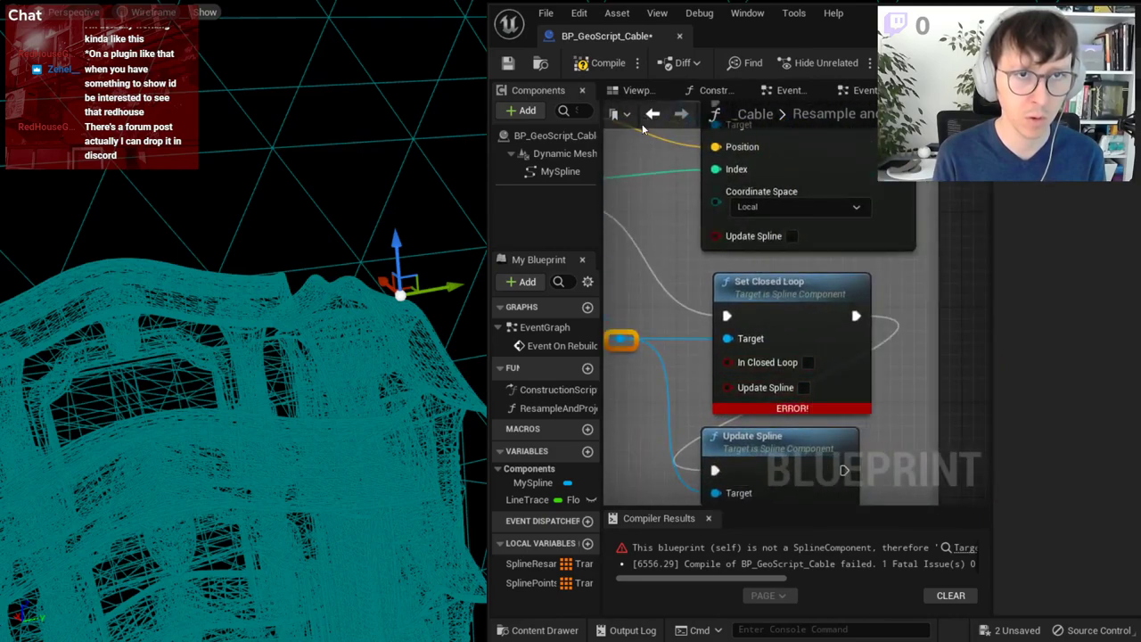
pyautogui.click(604, 67)
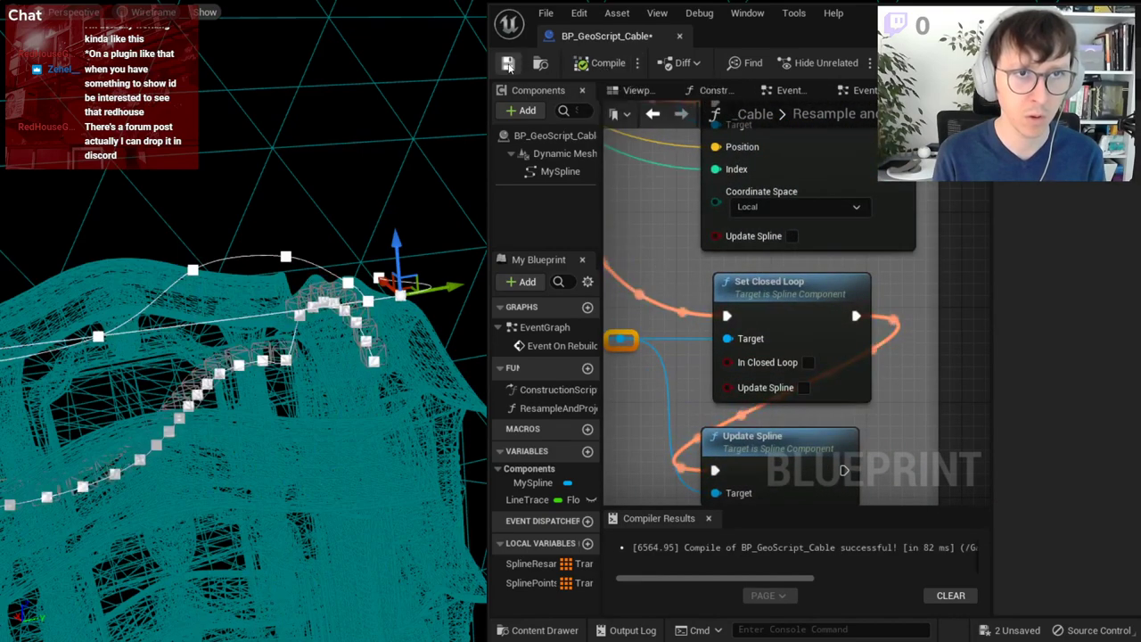
pyautogui.moveTo(244, 357); pyautogui.dragTo(244, 356, button='right')
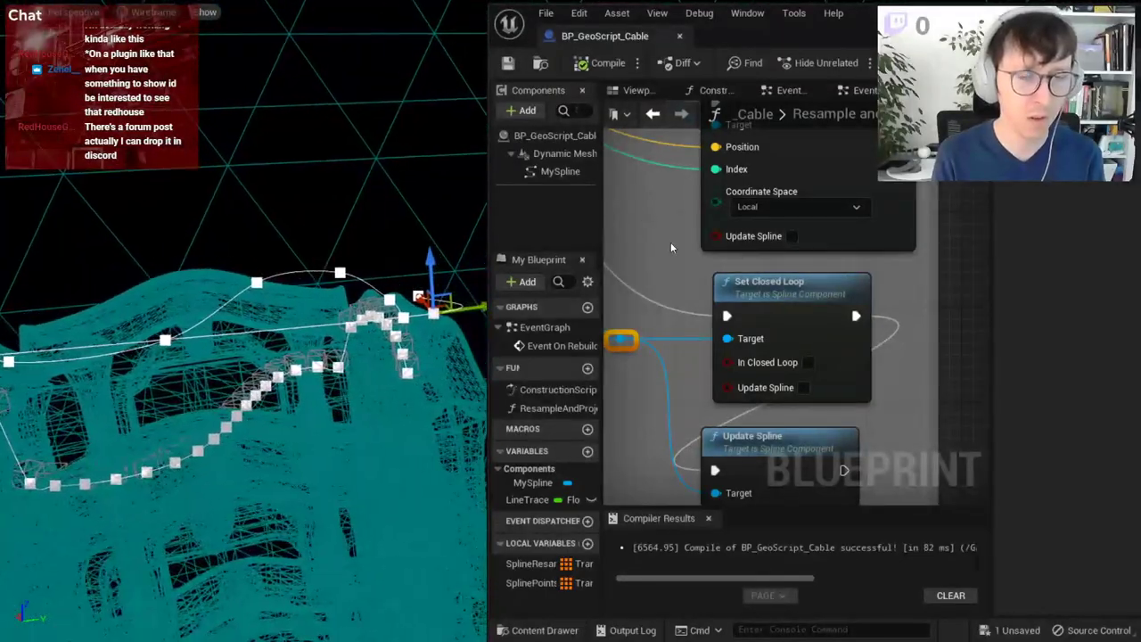
# - Widen the comment box and add a reroute on Add Spline Component's incoming execution wire
pyautogui.scroll(-2, 730, 294)
pyautogui.moveTo(730, 294); pyautogui.dragTo(629, 325, button='right')
pyautogui.scroll(2, 629, 324)
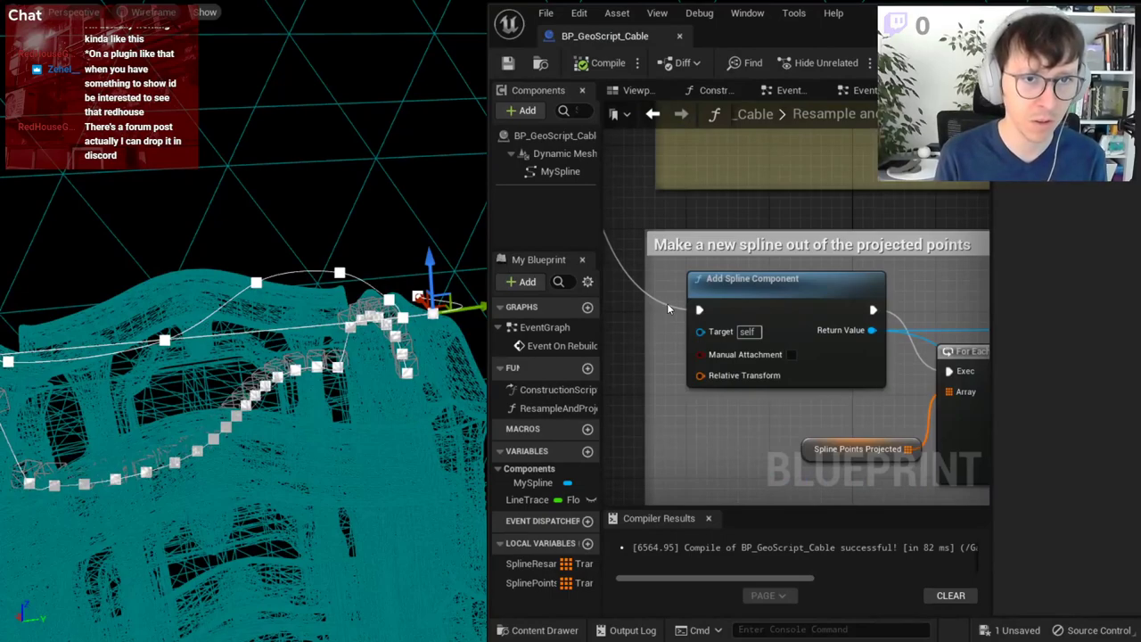
pyautogui.click(722, 287)
pyautogui.click(666, 298)
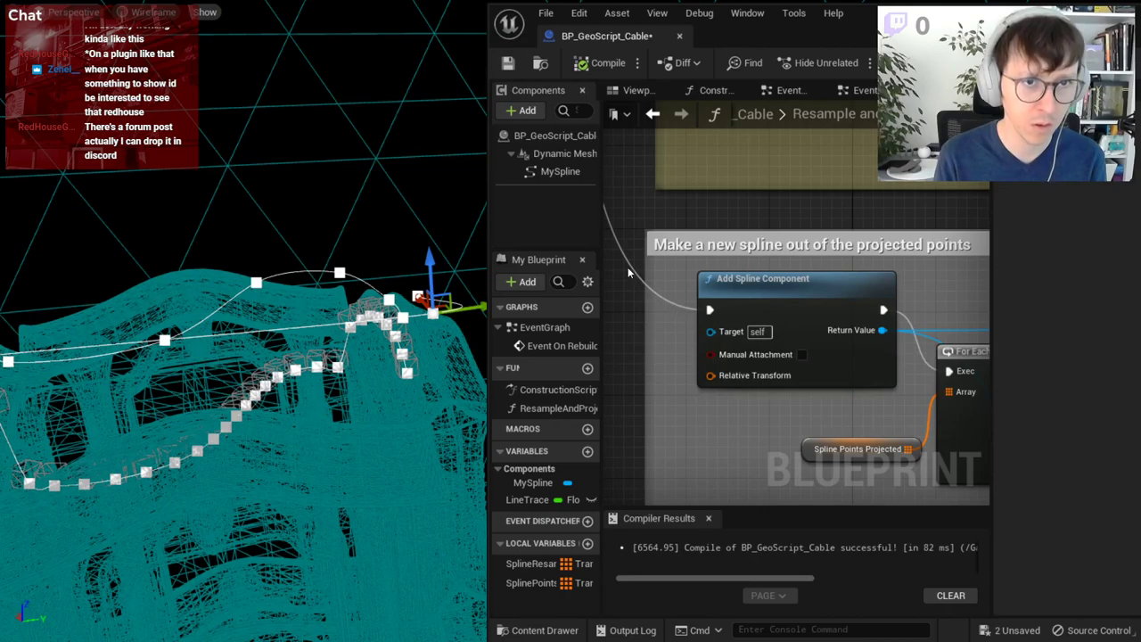
pyautogui.moveTo(687, 274); pyautogui.dragTo(806, 305, button='right')
pyautogui.moveTo(767, 290); pyautogui.dragTo(715, 291)
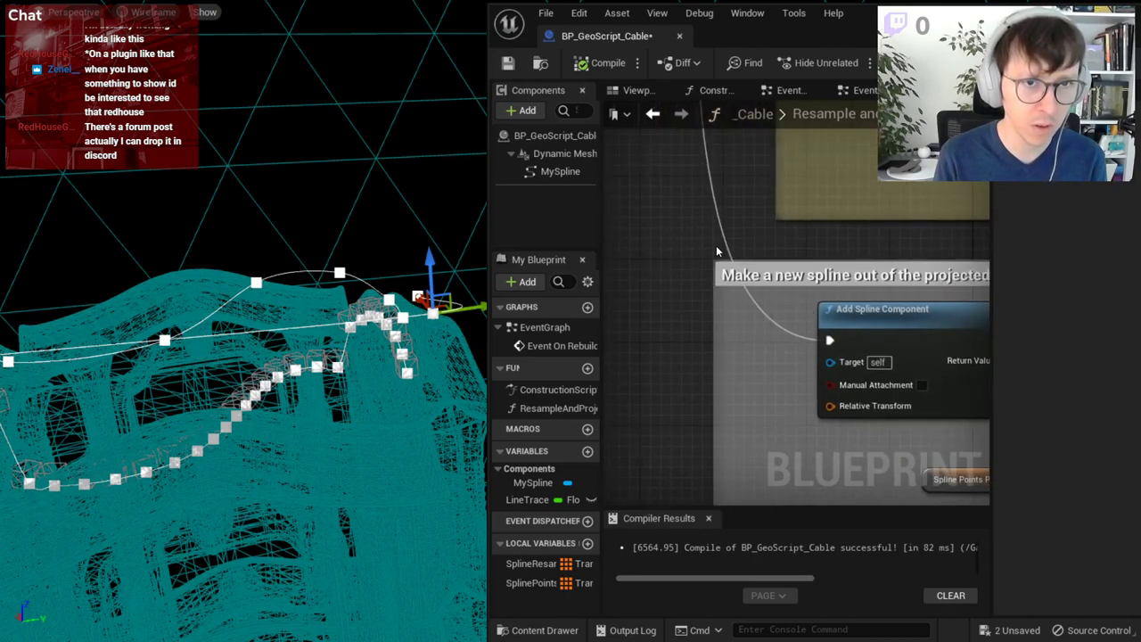
pyautogui.doubleClick(719, 224)
pyautogui.moveTo(719, 224); pyautogui.dragTo(772, 346)
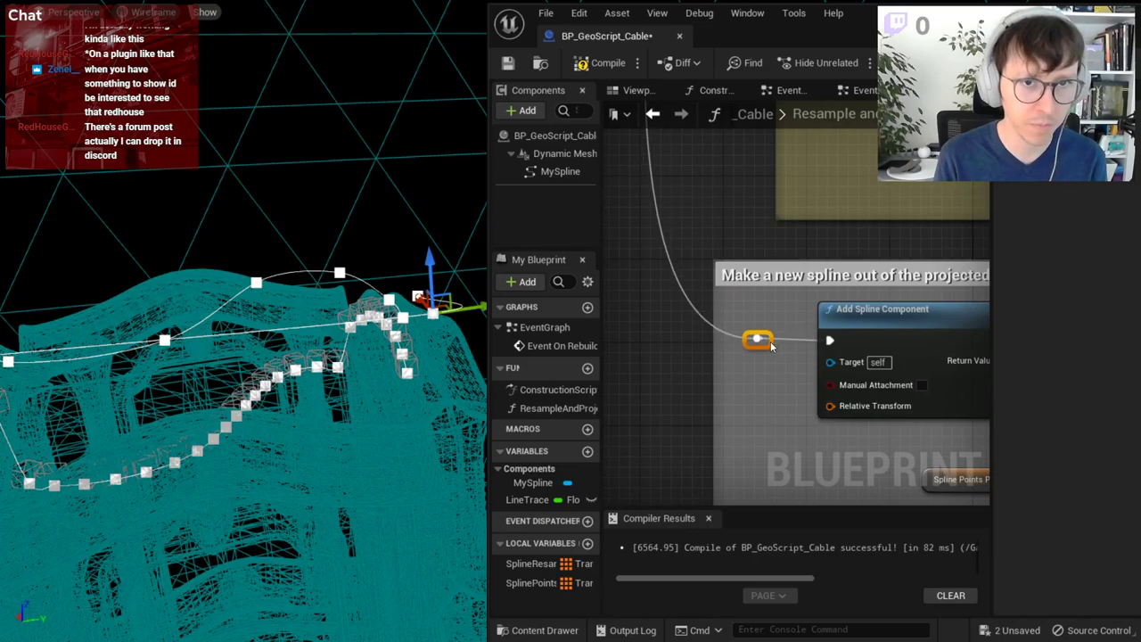
# - Compile twice and orbit the viewport around the regenerated spline
pyautogui.click(606, 65)
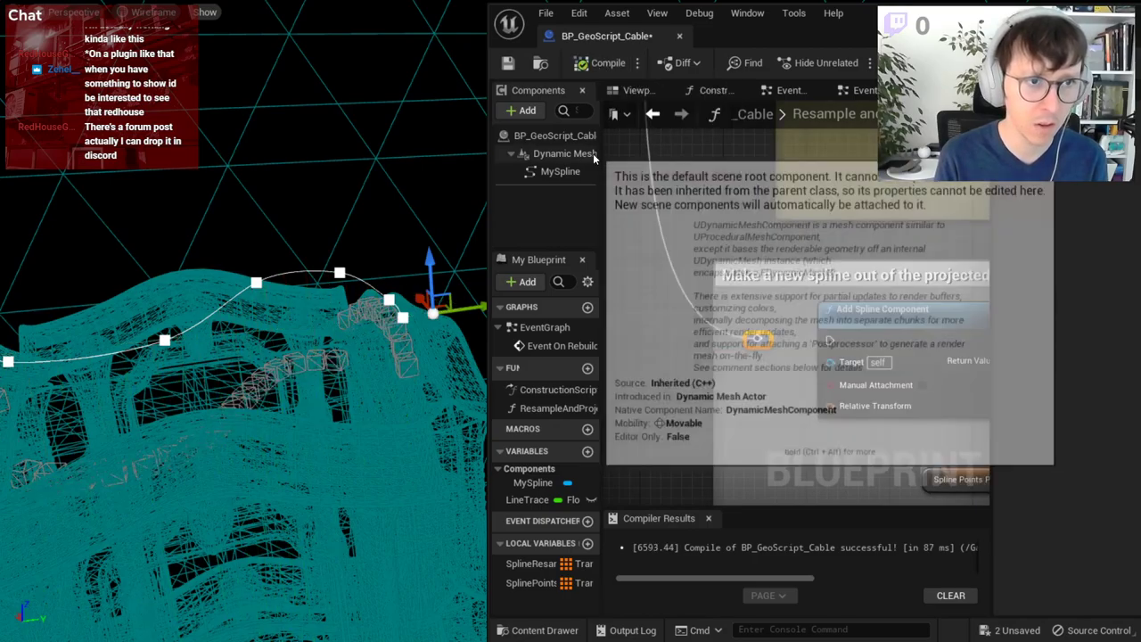
pyautogui.moveTo(241, 321); pyautogui.dragTo(240, 410, button='right')
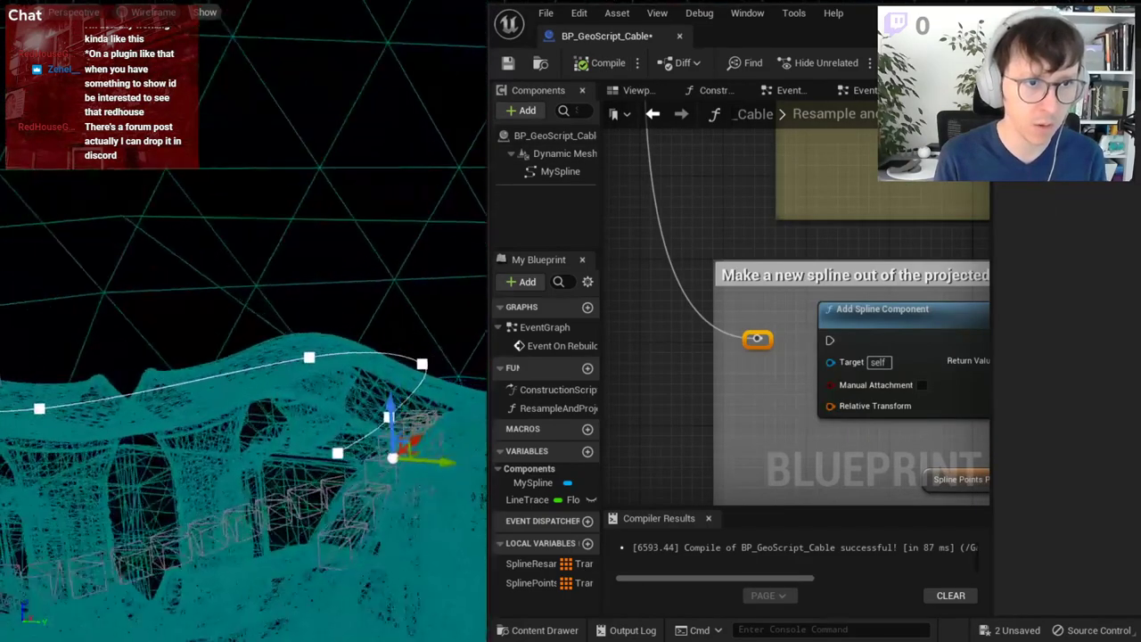
pyautogui.moveTo(241, 357); pyautogui.dragTo(294, 339, button='right')
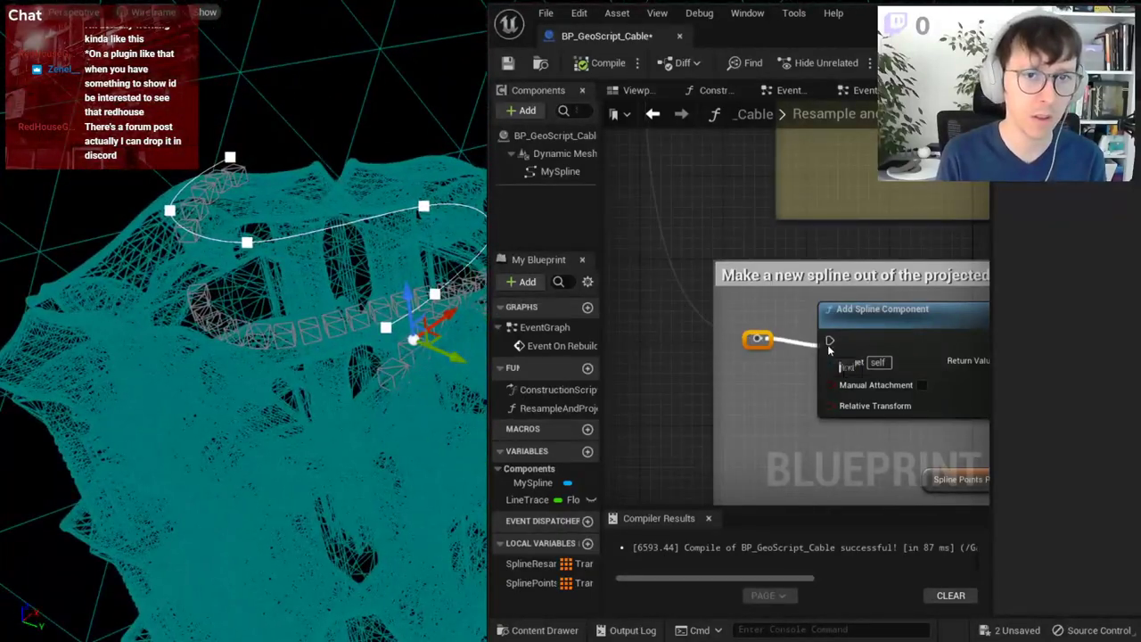
pyautogui.click(588, 67)
pyautogui.moveTo(267, 357); pyautogui.dragTo(321, 339, button='right')
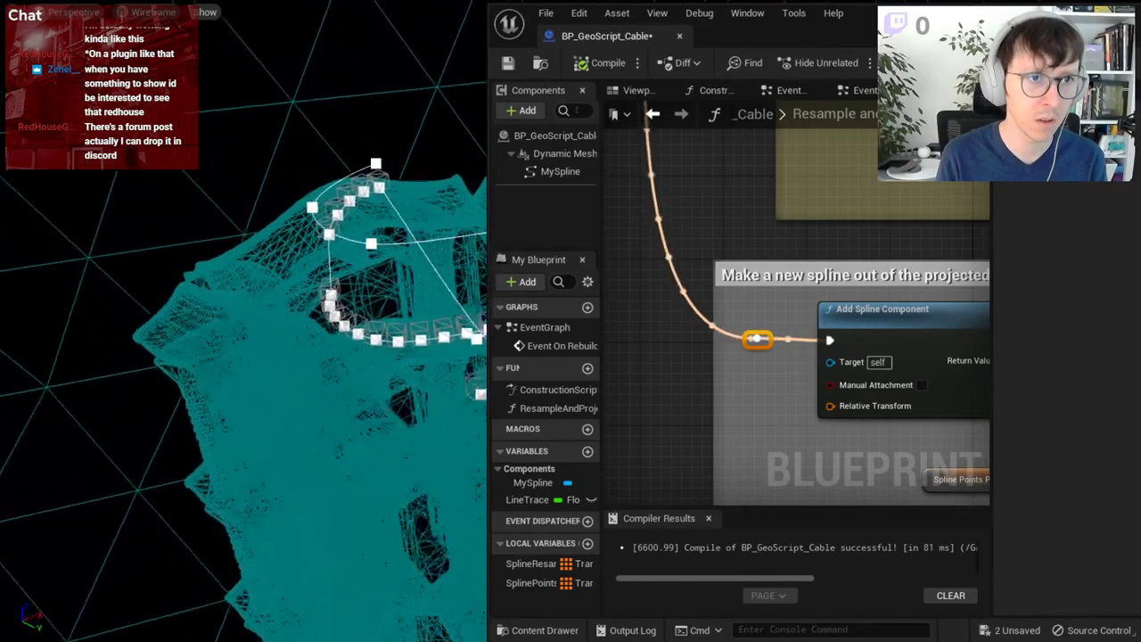
pyautogui.moveTo(241, 356); pyautogui.dragTo(295, 321, button='right')
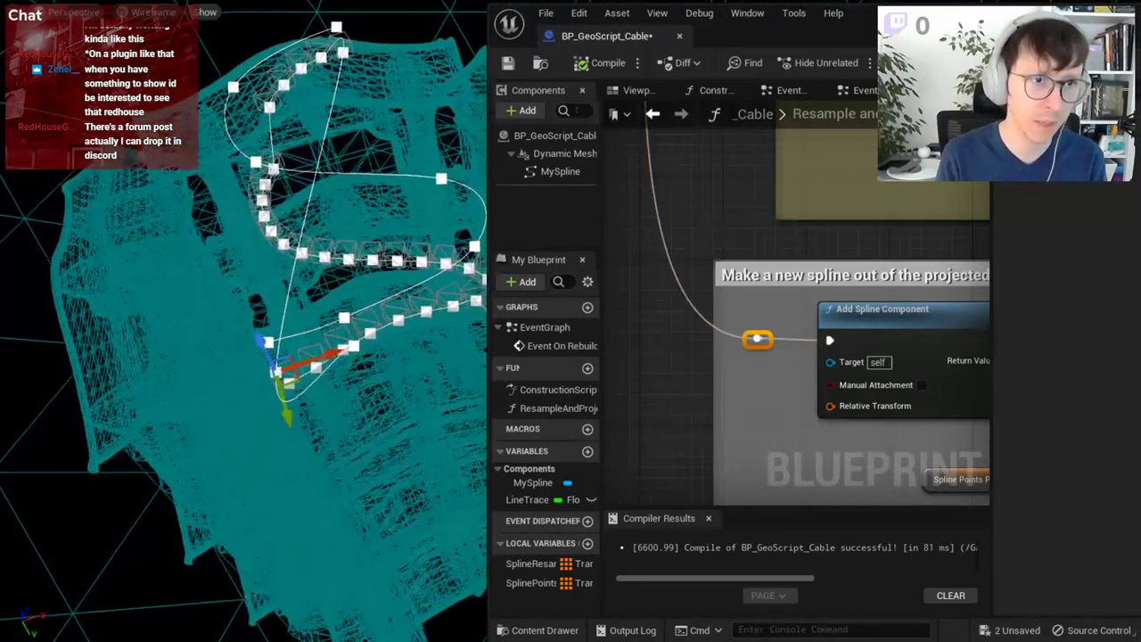
pyautogui.moveTo(422, 378); pyautogui.dragTo(335, 364, button='right')
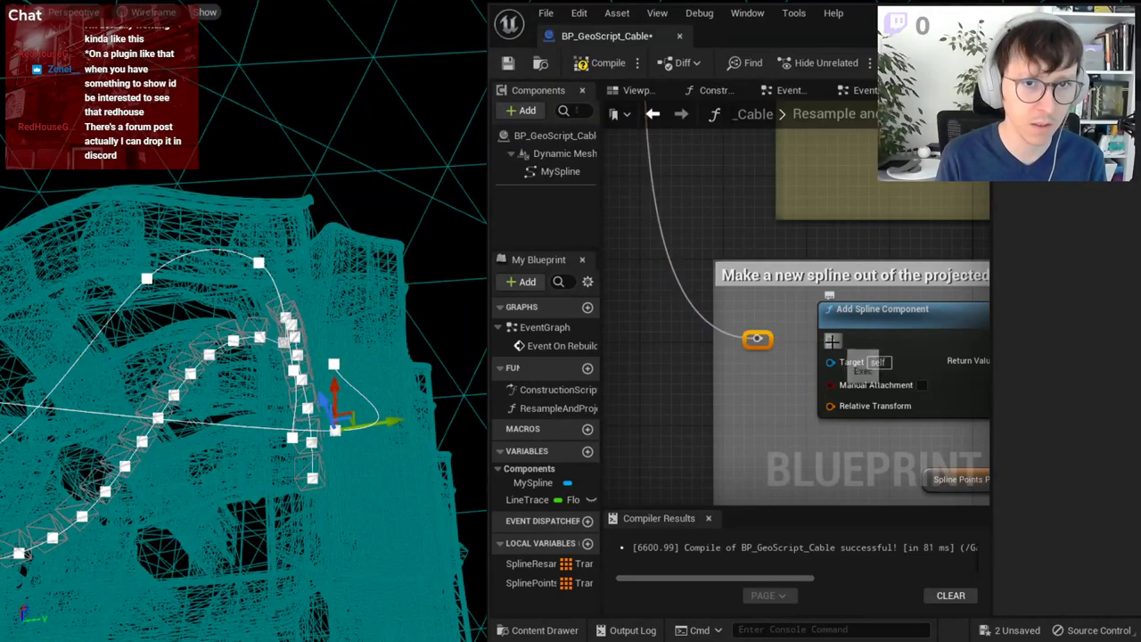
# - Recompile twice more and zoom in on the spline draped over the terrain
pyautogui.click(593, 70)
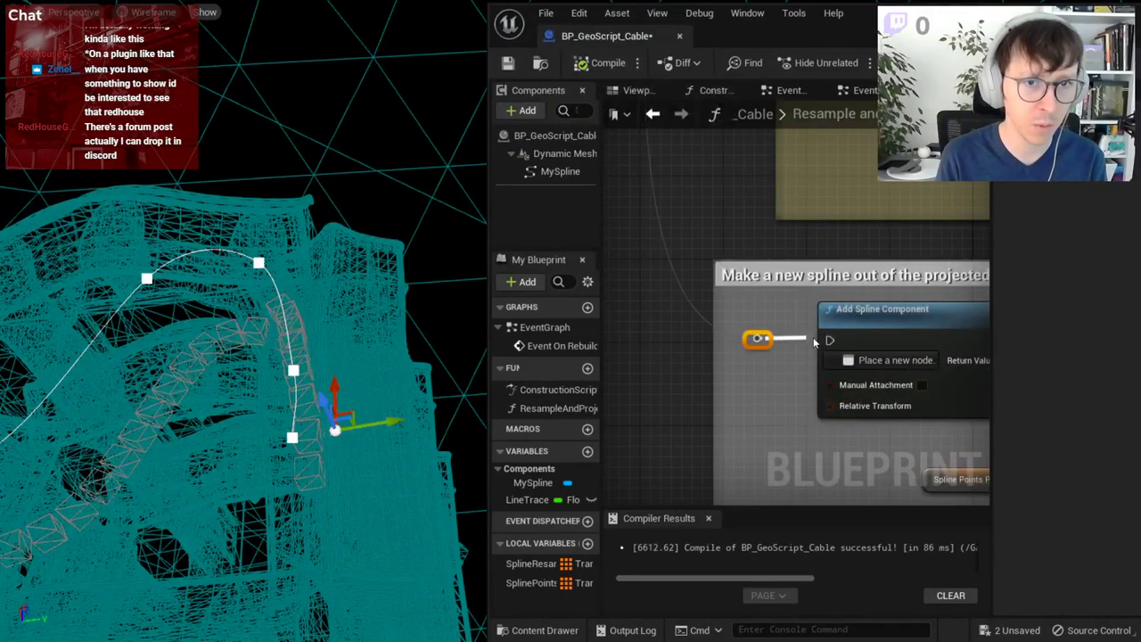
pyautogui.click(599, 63)
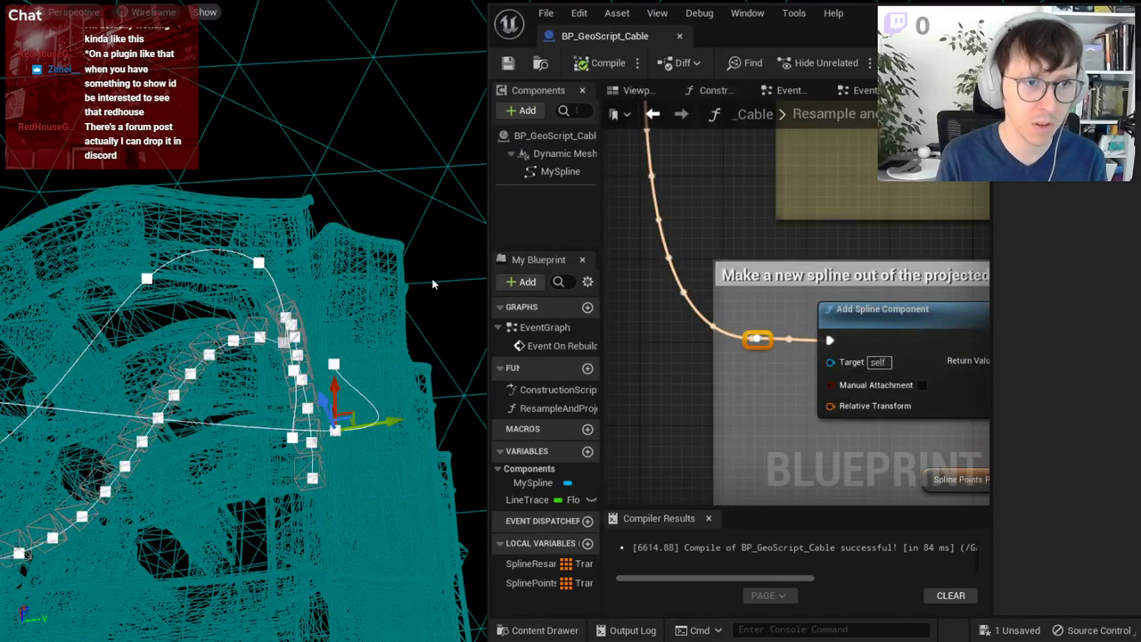
pyautogui.moveTo(432, 283); pyautogui.dragTo(473, 303, button='right')
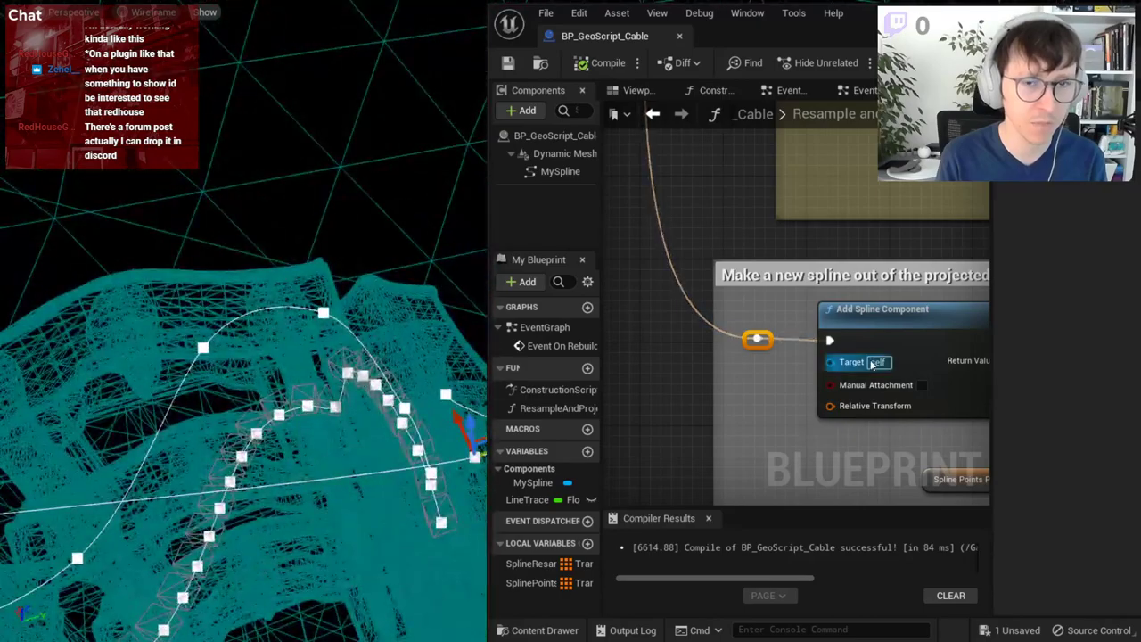
pyautogui.scroll(-2, 872, 365)
pyautogui.scroll(-1, 803, 401)
pyautogui.scroll(-2, 733, 438)
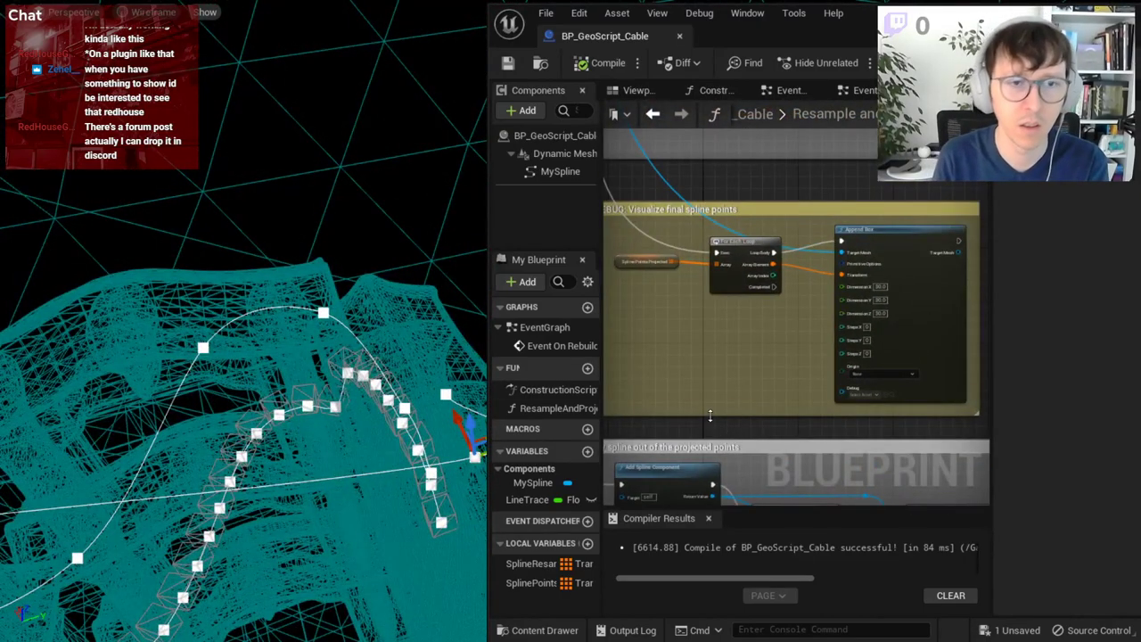
# - Widen the line trace comment box to the right and shift its nodes over to make room
pyautogui.moveTo(424, 375); pyautogui.dragTo(414, 379, button='right')
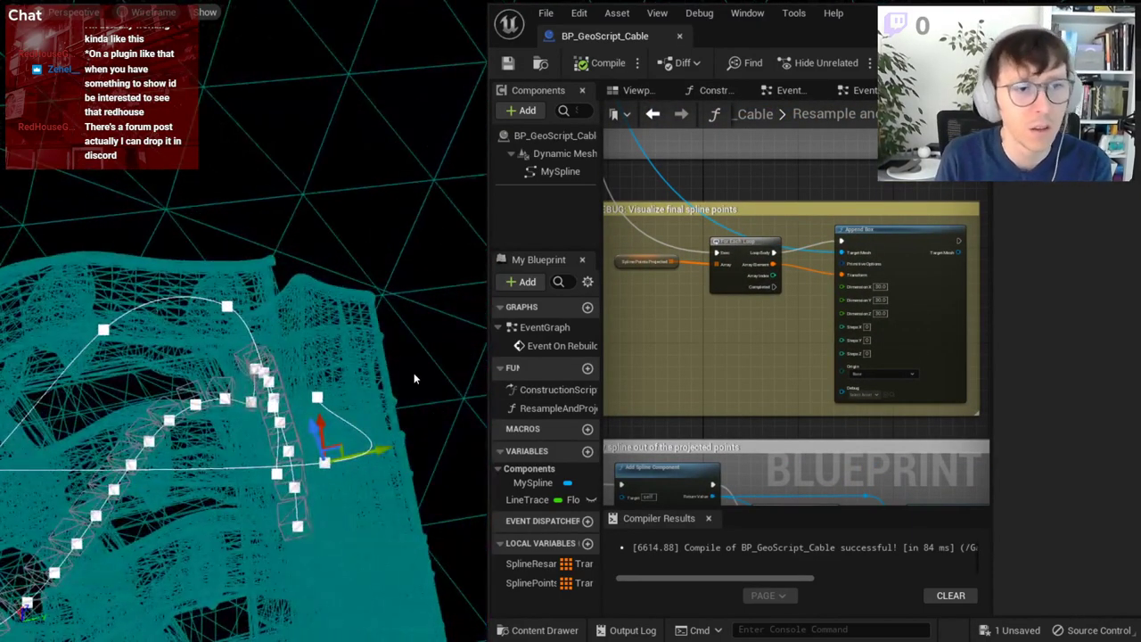
pyautogui.scroll(-2, 886, 295)
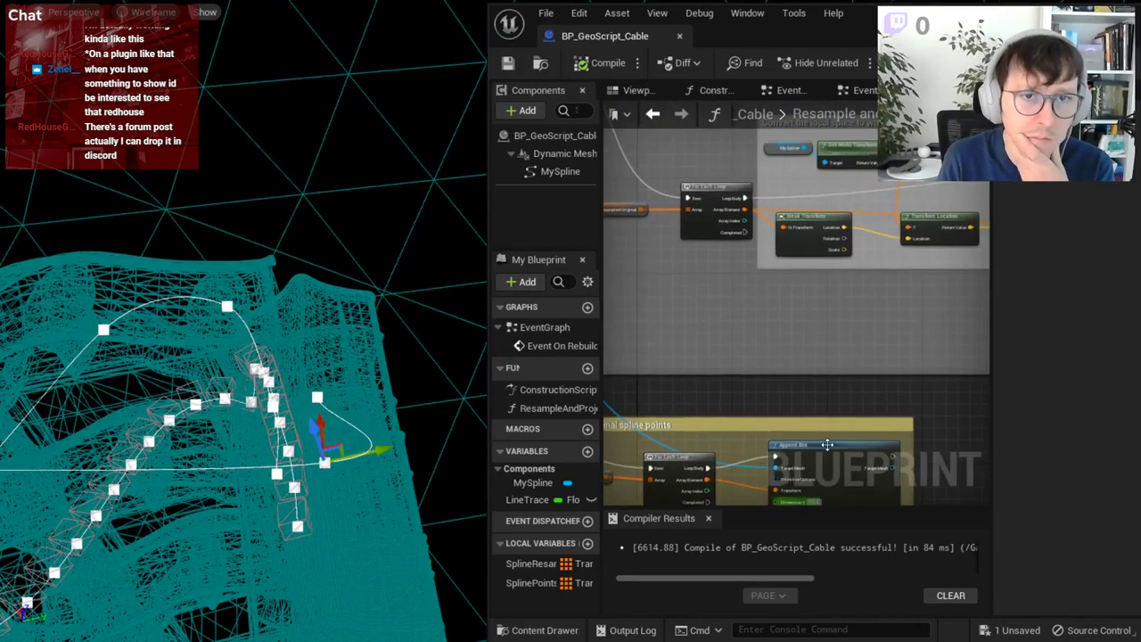
pyautogui.scroll(-2, 803, 298)
pyautogui.scroll(-2, 731, 303)
pyautogui.scroll(-1, 676, 305)
pyautogui.scroll(3, 677, 305)
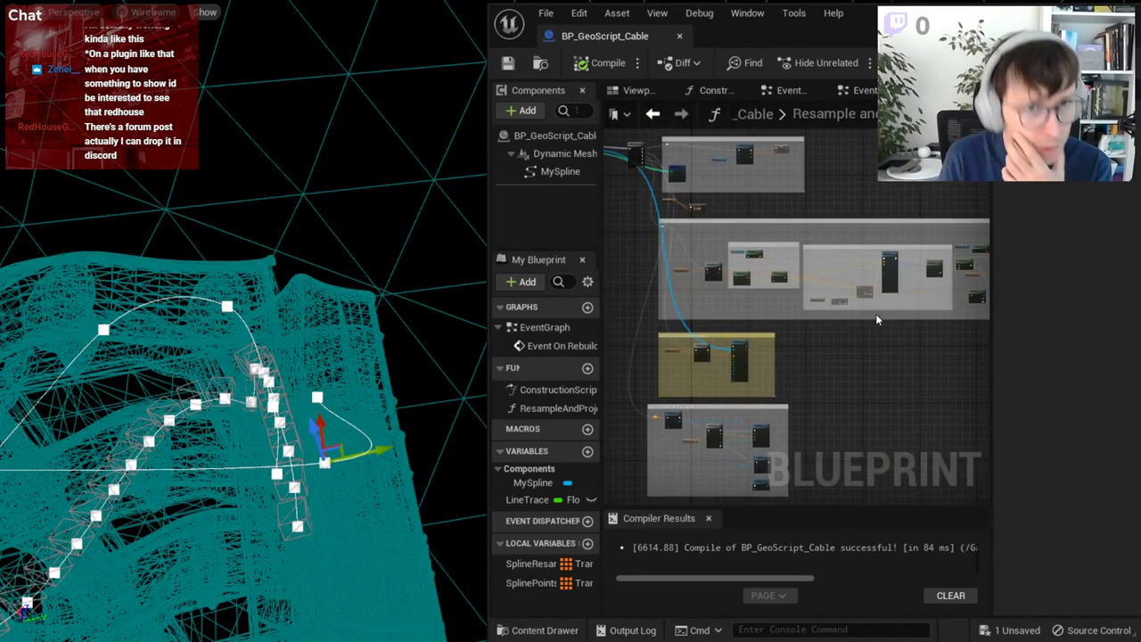
pyautogui.scroll(2, 705, 321)
pyautogui.scroll(2, 739, 348)
pyautogui.scroll(-3, 797, 312)
pyautogui.scroll(2, 797, 312)
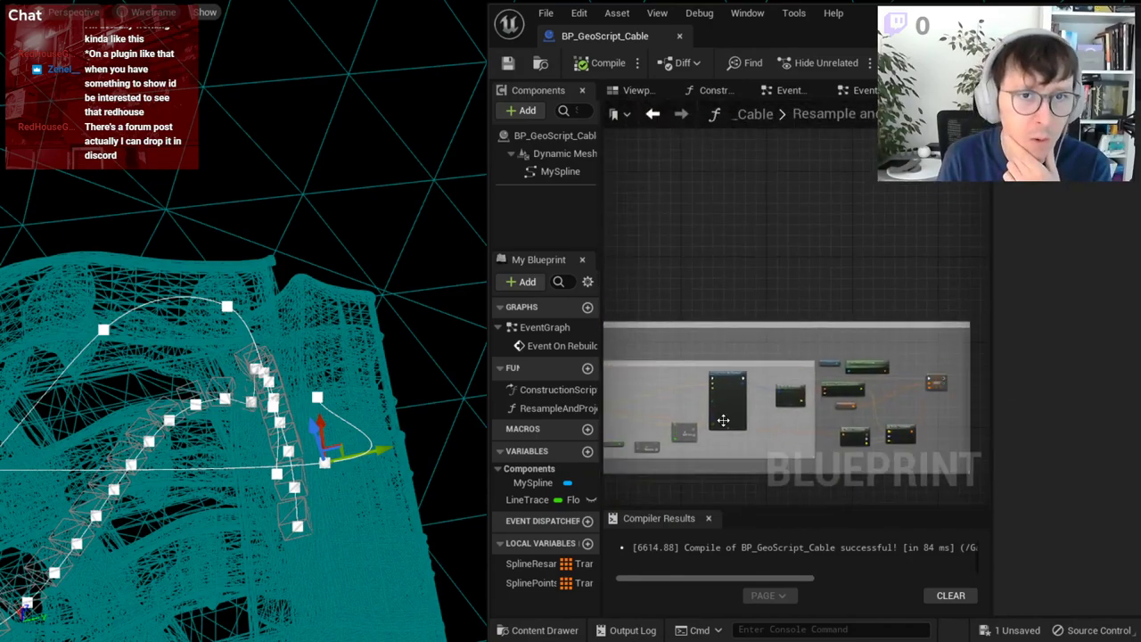
pyautogui.scroll(2, 838, 330)
pyautogui.scroll(2, 883, 349)
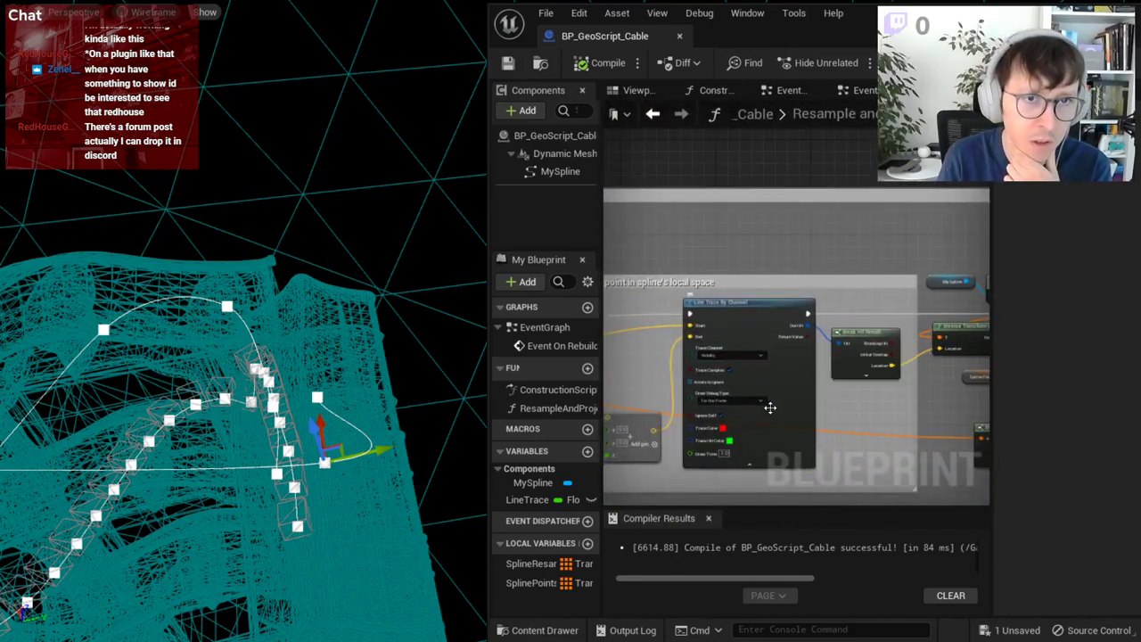
pyautogui.moveTo(770, 407); pyautogui.dragTo(862, 333, button='right')
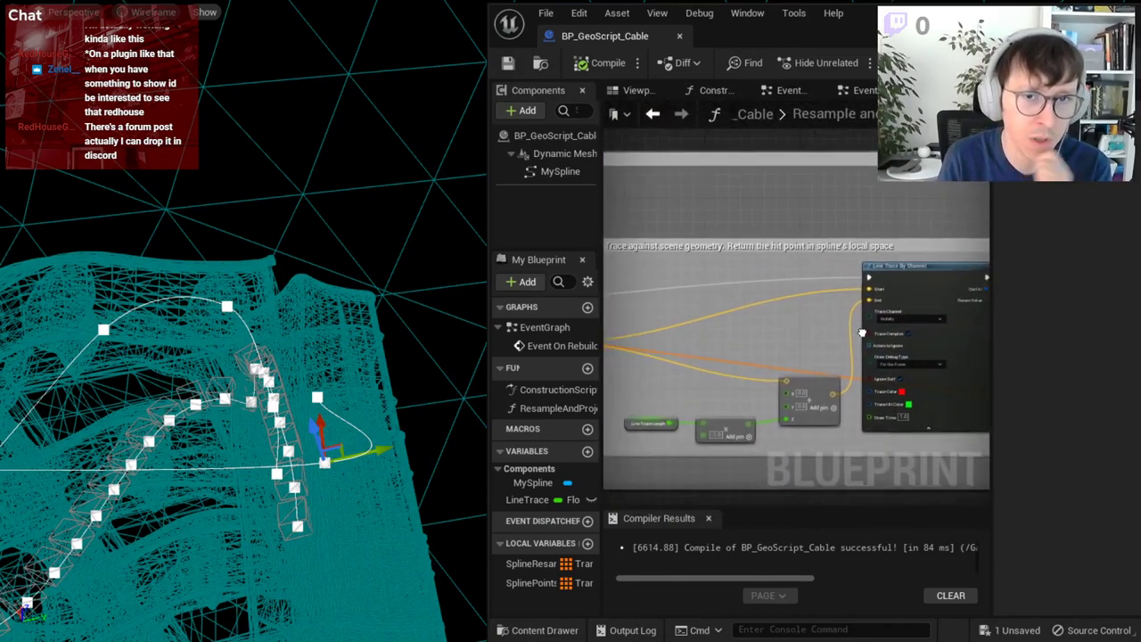
pyautogui.scroll(4, 862, 333)
pyautogui.moveTo(862, 333); pyautogui.dragTo(714, 308, button='right')
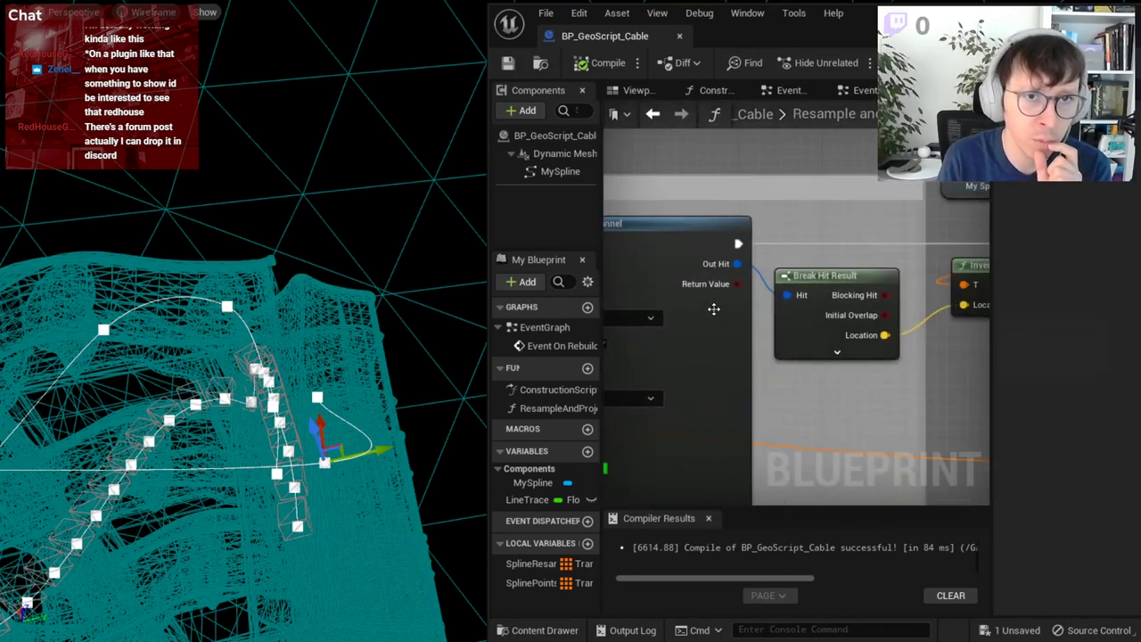
pyautogui.moveTo(930, 328); pyautogui.dragTo(765, 364, button='right')
pyautogui.scroll(-3, 765, 363)
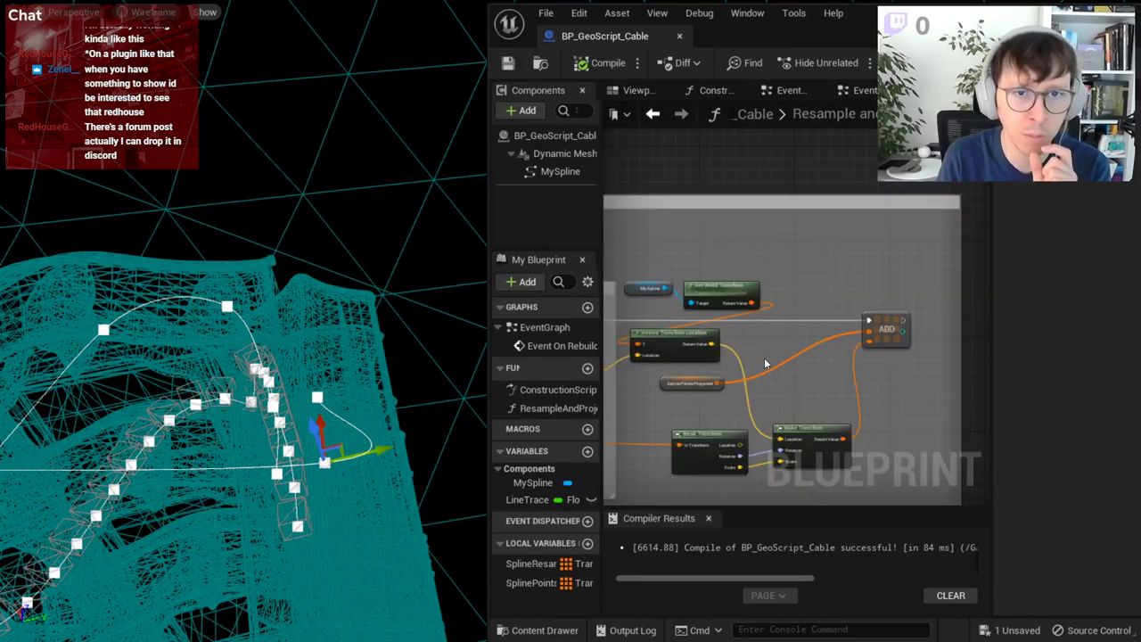
pyautogui.scroll(-2, 840, 379)
pyautogui.moveTo(930, 382); pyautogui.dragTo(984, 381)
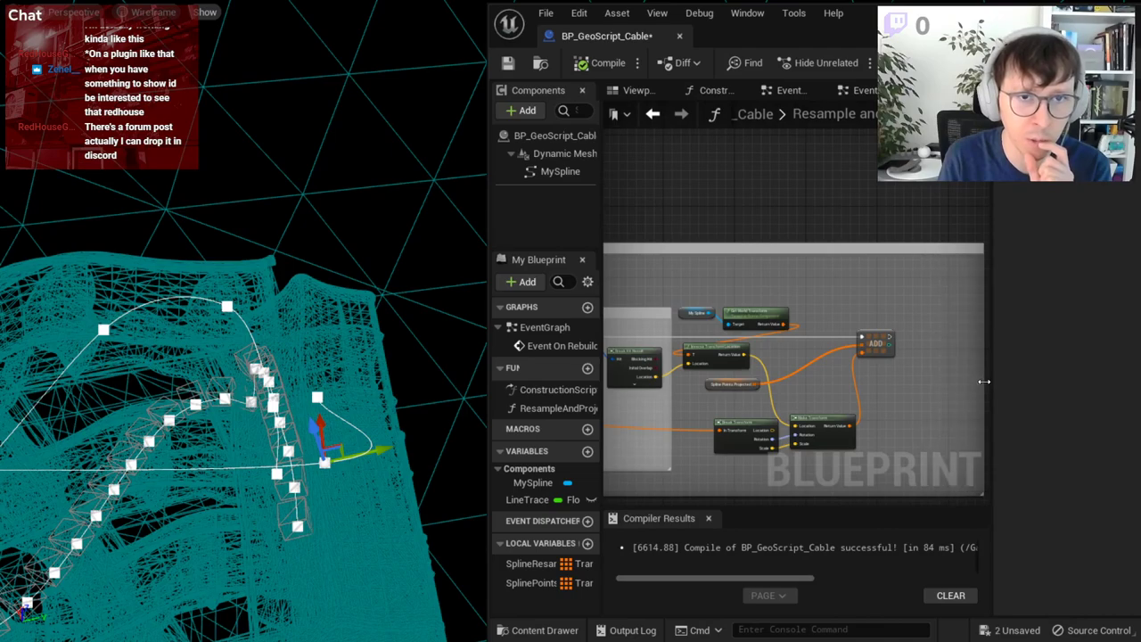
pyautogui.moveTo(694, 309); pyautogui.dragTo(727, 310)
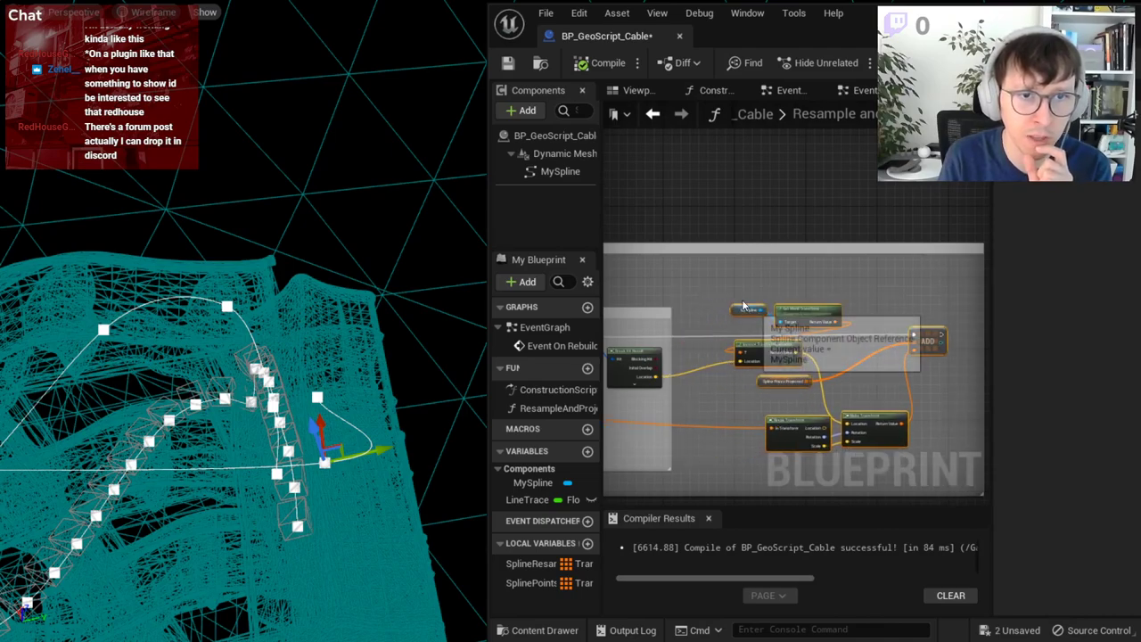
pyautogui.scroll(3, 677, 361)
# - Add a Branch driven by Break Hit Result's Blocking Hit and route the execution wire into it
pyautogui.moveTo(676, 367); pyautogui.dragTo(743, 343)
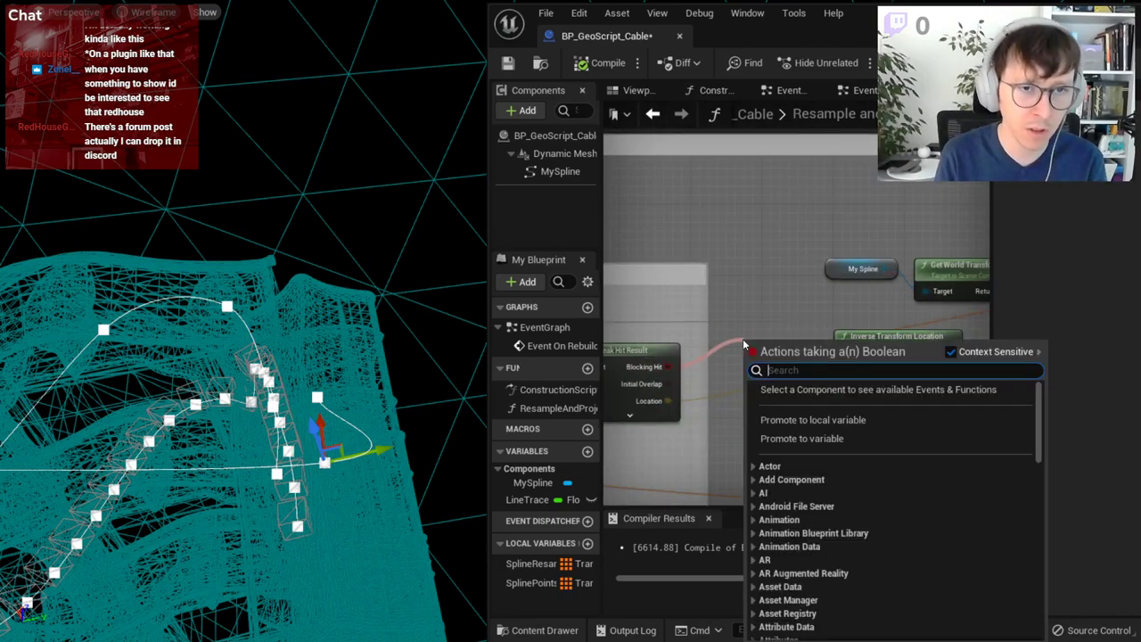
pyautogui.write('brea')
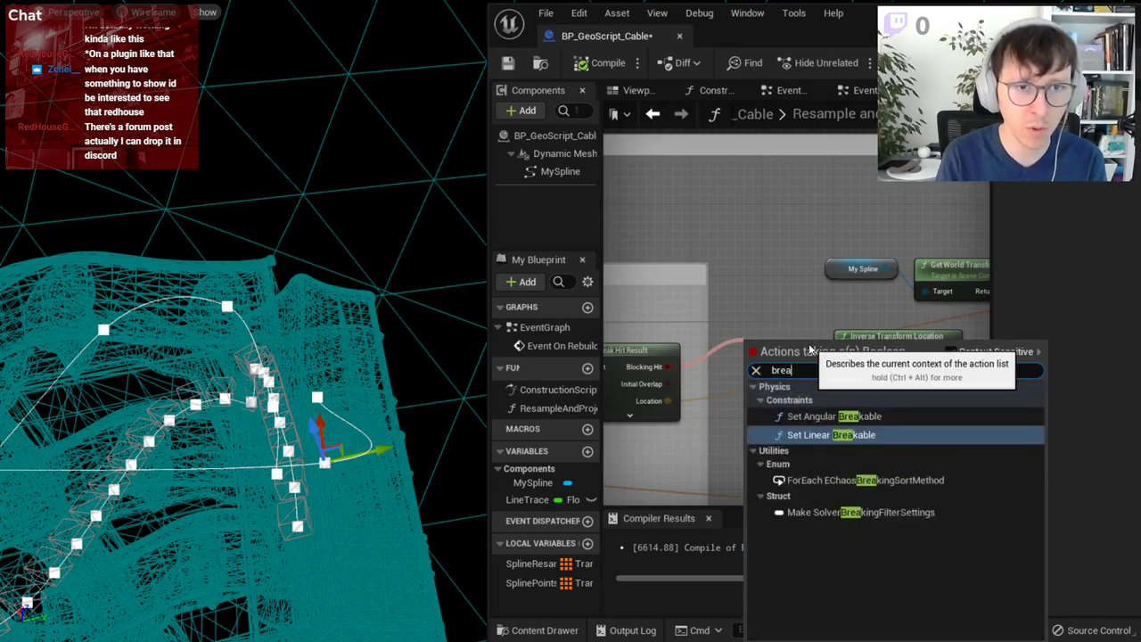
pyautogui.press('BackSpace')
pyautogui.press('BackSpace')
pyautogui.press('BackSpace')
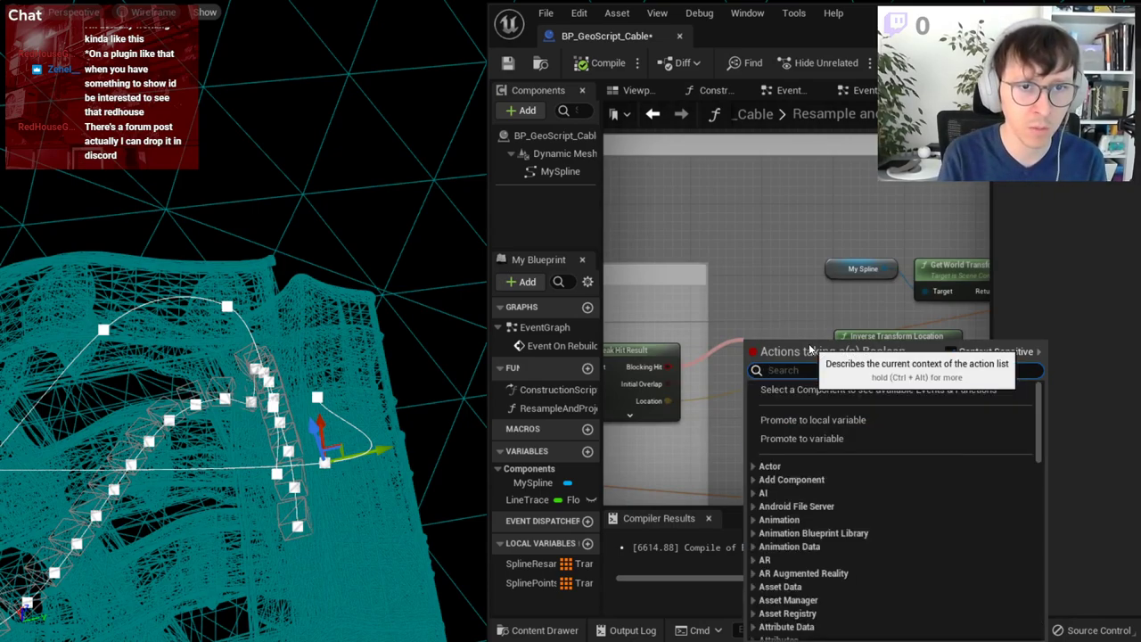
pyautogui.write('bran')
pyautogui.press('Return')
pyautogui.moveTo(788, 339); pyautogui.dragTo(788, 227)
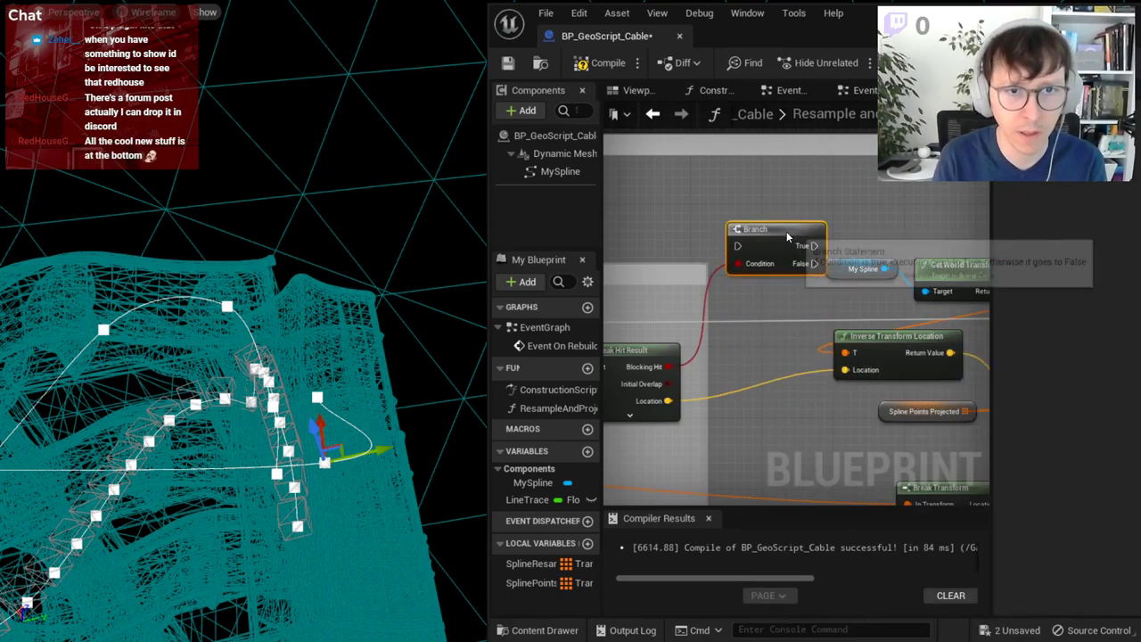
pyautogui.moveTo(824, 316); pyautogui.dragTo(646, 318, button='right')
pyautogui.scroll(-2, 644, 316)
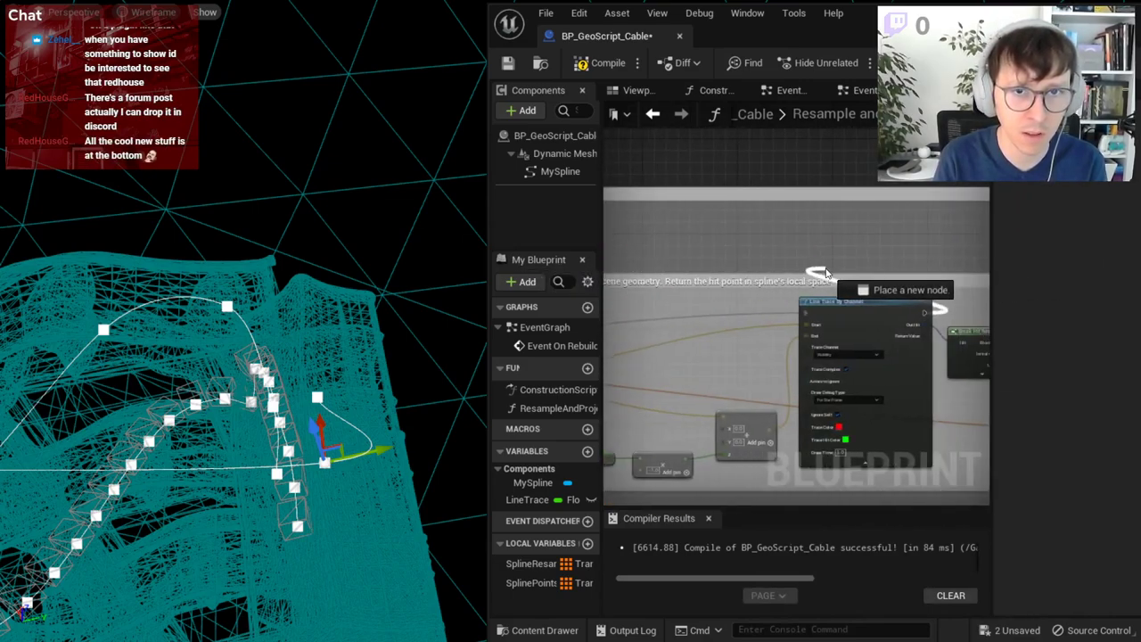
pyautogui.moveTo(827, 306); pyautogui.dragTo(822, 265)
# - Rearrange the Inverse Transform Location, ADD and SplinePointsProjected nodes around the Branch
pyautogui.rightClick(938, 290)
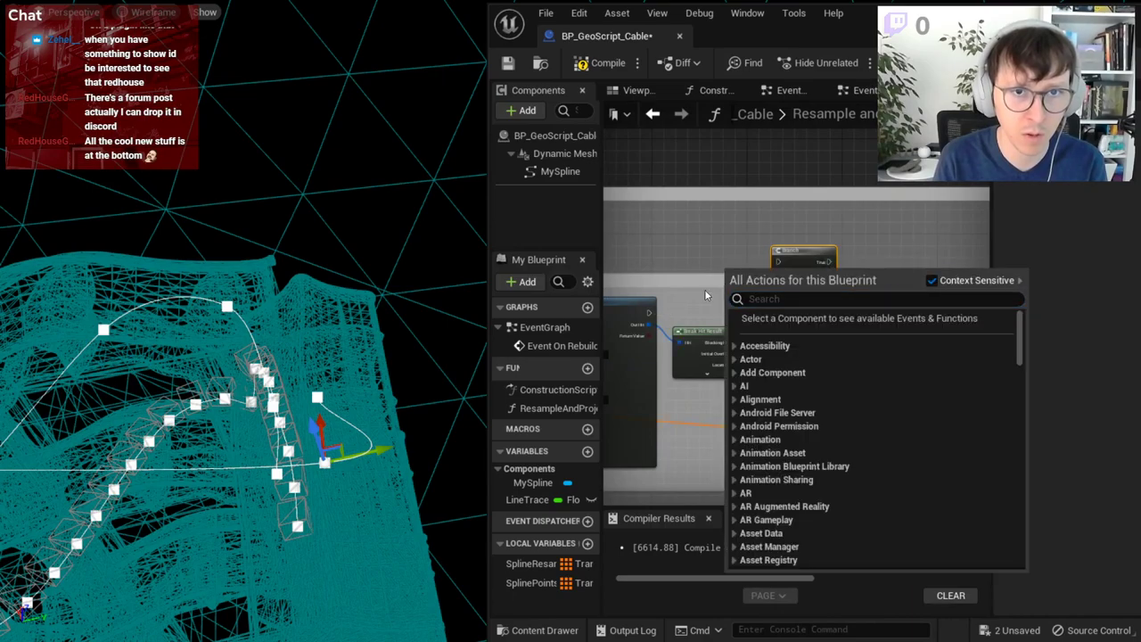
pyautogui.moveTo(652, 323); pyautogui.dragTo(734, 346, button='right')
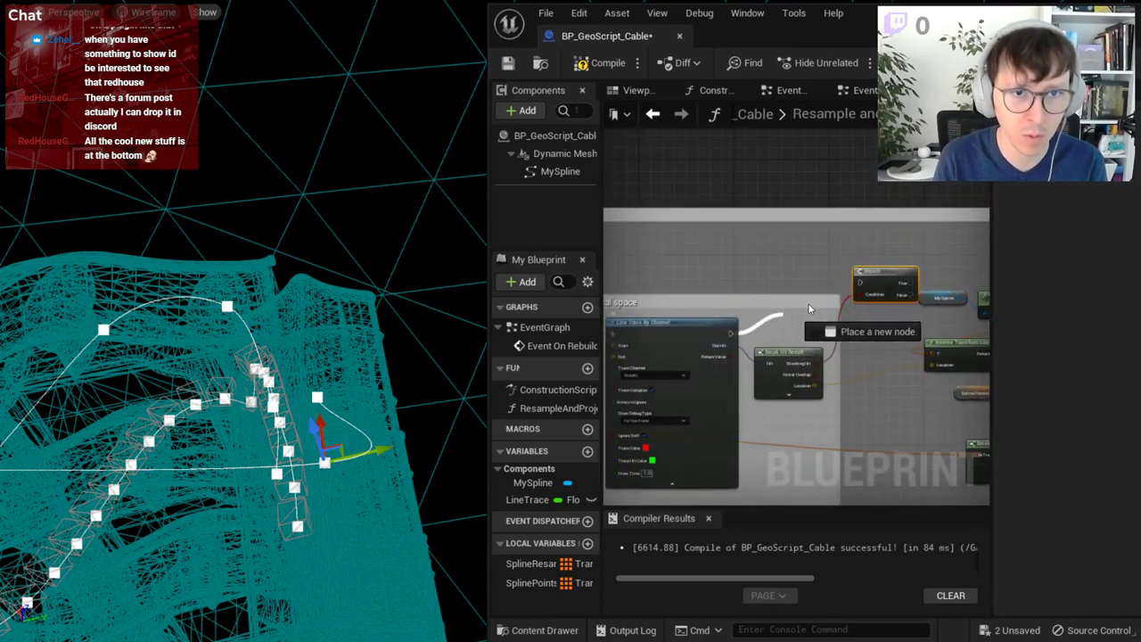
pyautogui.moveTo(864, 287); pyautogui.dragTo(696, 319, button='right')
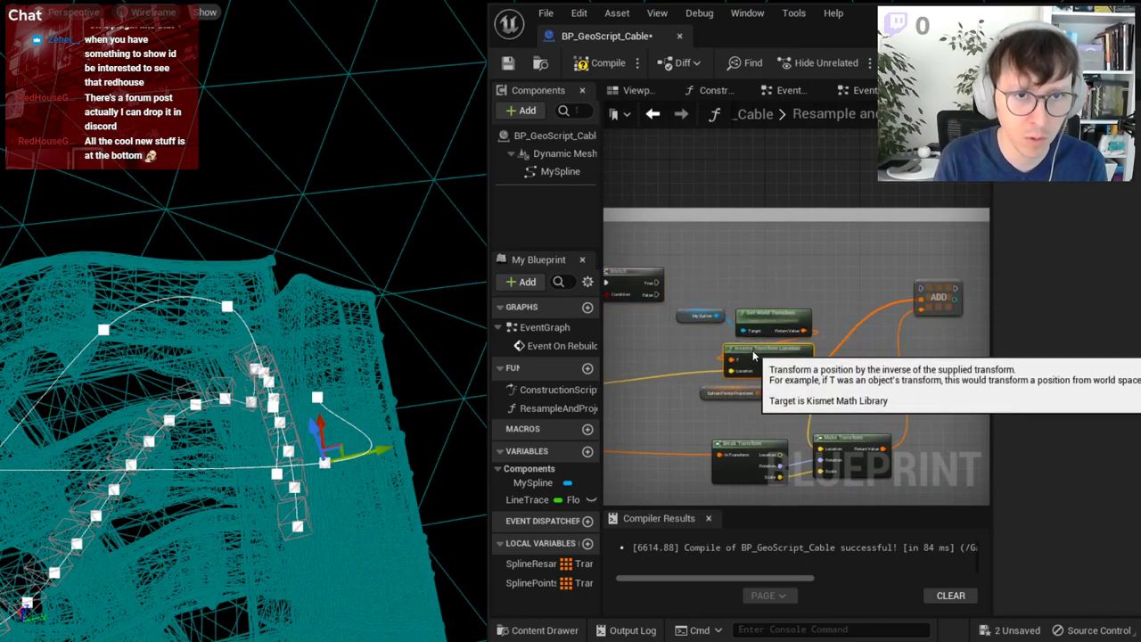
pyautogui.moveTo(705, 347); pyautogui.dragTo(758, 353)
pyautogui.moveTo(937, 298)
pyautogui.mouseDown()
pyautogui.moveTo(954, 303)
pyautogui.moveTo(938, 284)
pyautogui.mouseUp()
pyautogui.click(842, 339)
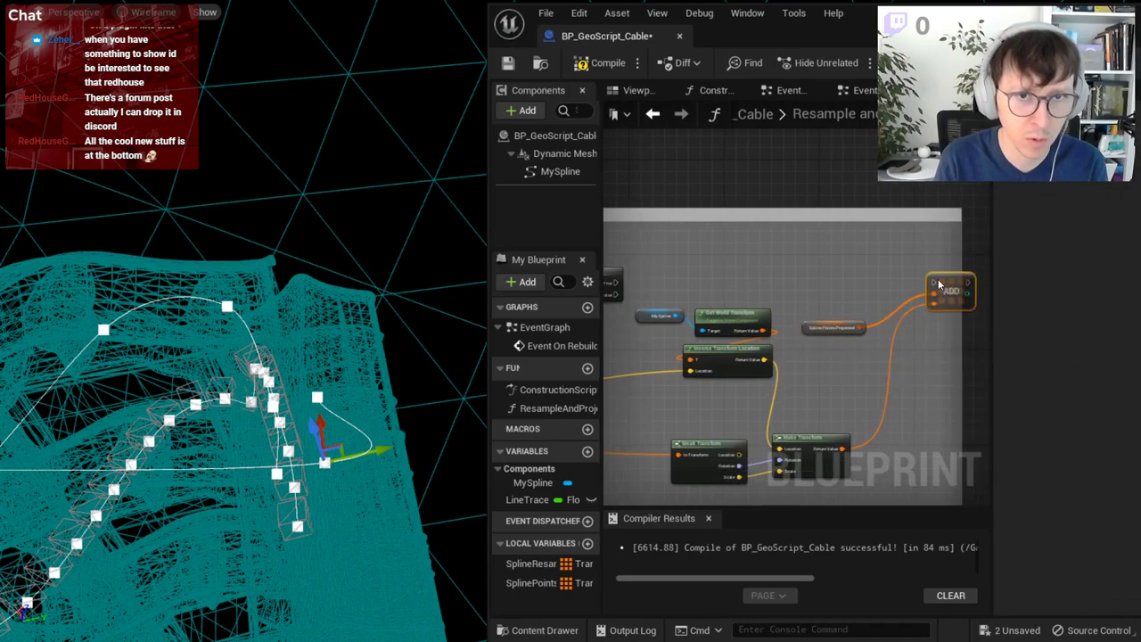
pyautogui.moveTo(808, 328); pyautogui.dragTo(808, 316)
pyautogui.moveTo(794, 277); pyautogui.dragTo(623, 303)
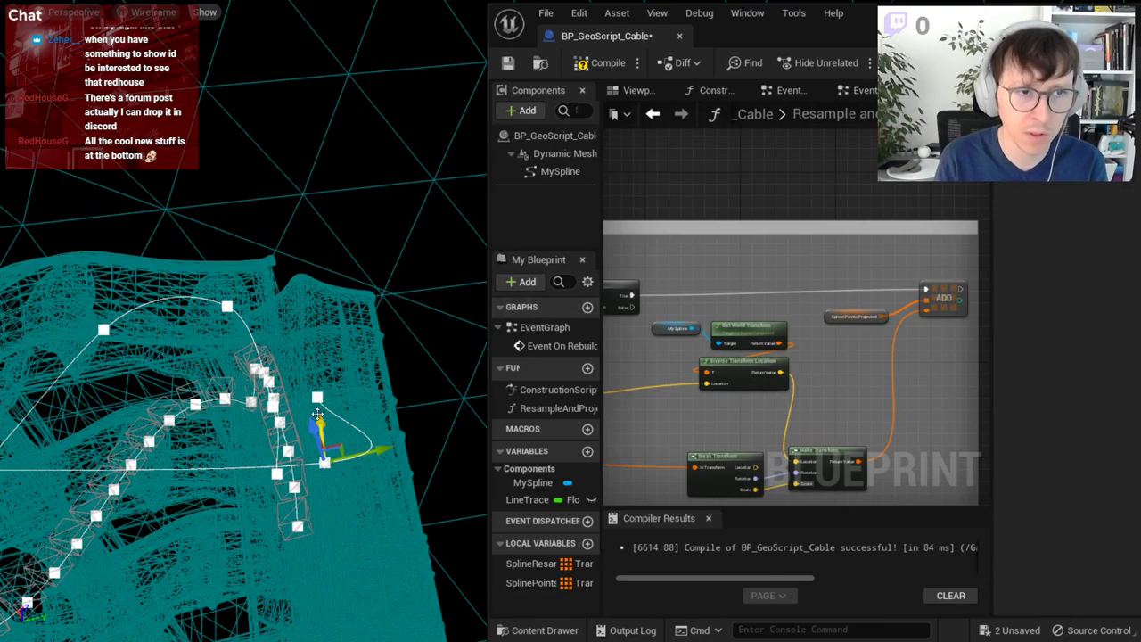
pyautogui.scroll(2, 681, 259)
pyautogui.moveTo(687, 330); pyautogui.dragTo(738, 392, button='right')
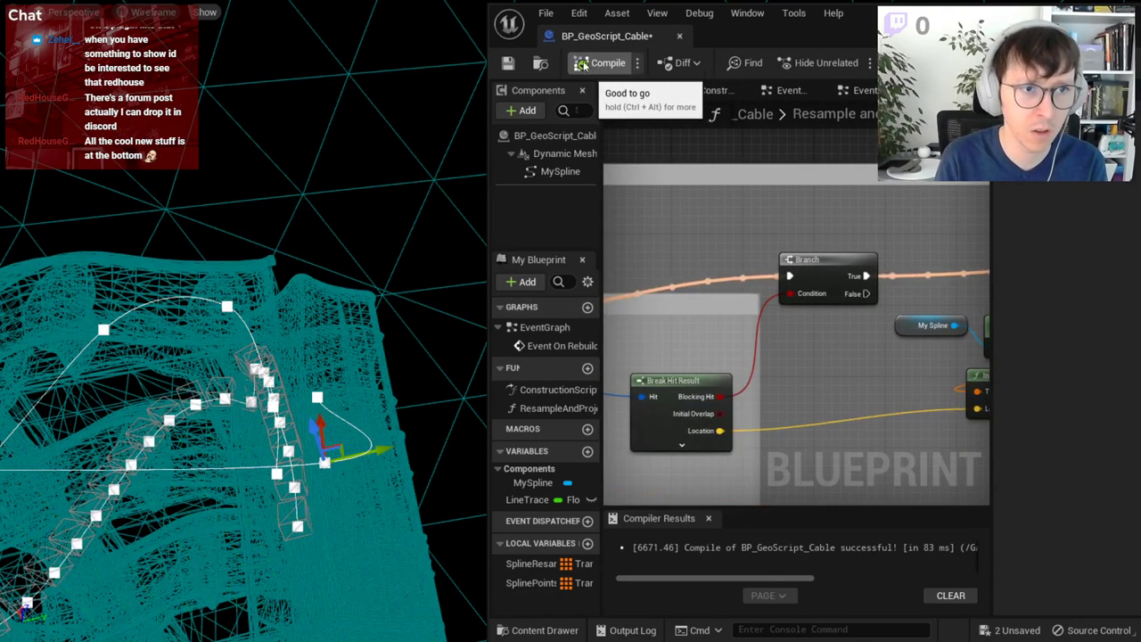
# - Save the Blueprint and orbit the viewport to view the spline on the terrain
pyautogui.hotkey('ctrl', 's')
pyautogui.scroll(-3, 727, 287)
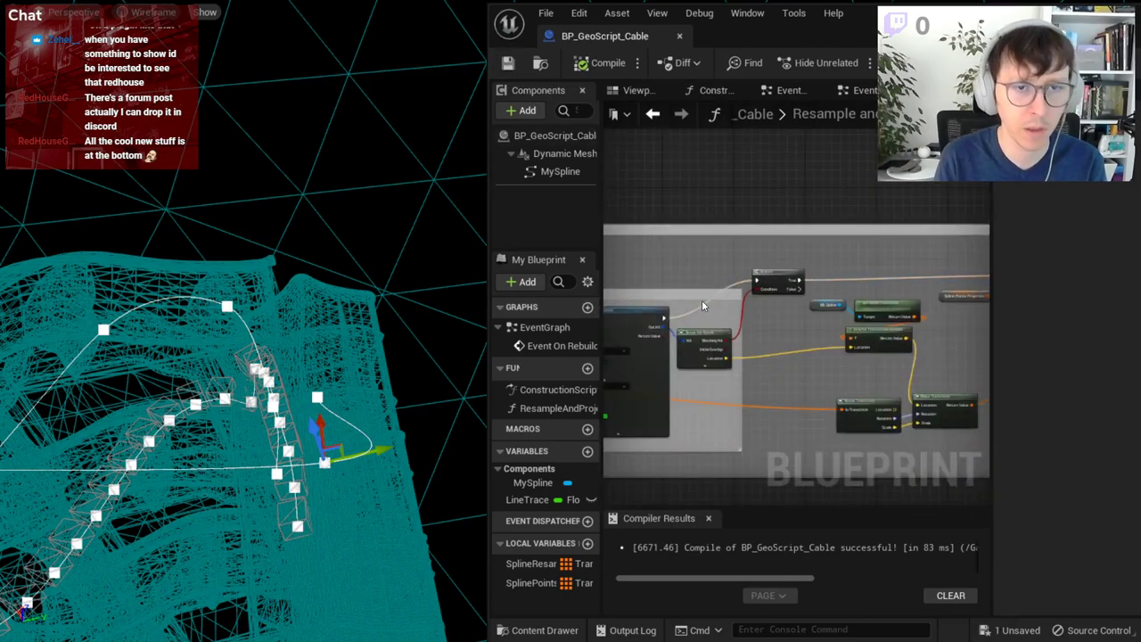
pyautogui.scroll(3, 703, 306)
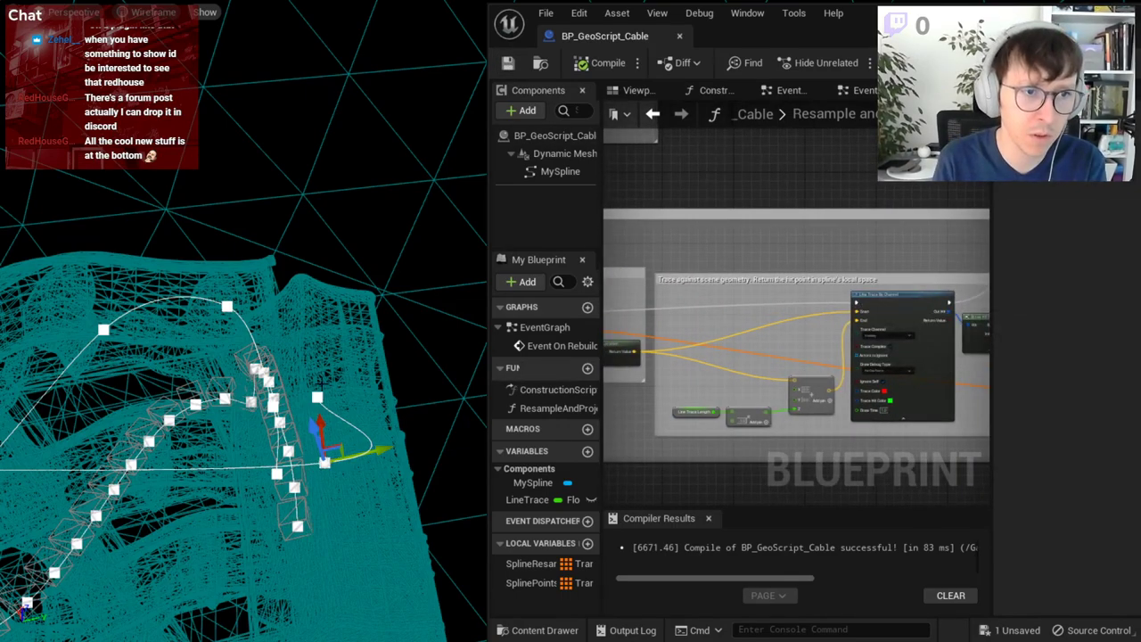
pyautogui.keyDown('alt'); pyautogui.moveTo(280, 481); pyautogui.dragTo(280, 481); pyautogui.keyUp('alt')
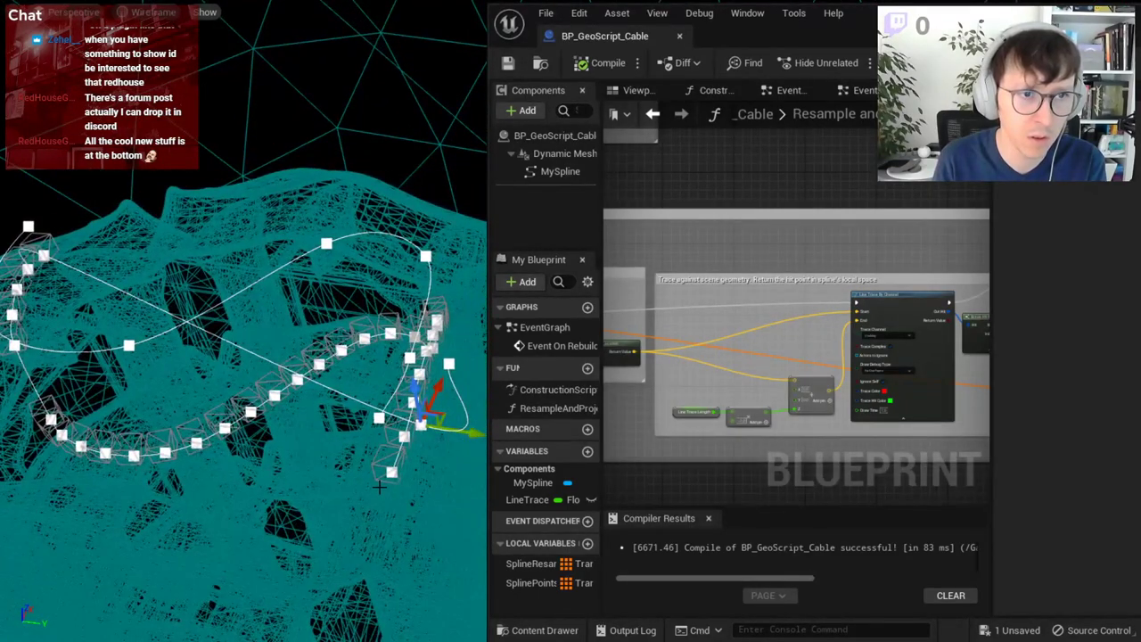
pyautogui.scroll(3, 887, 382)
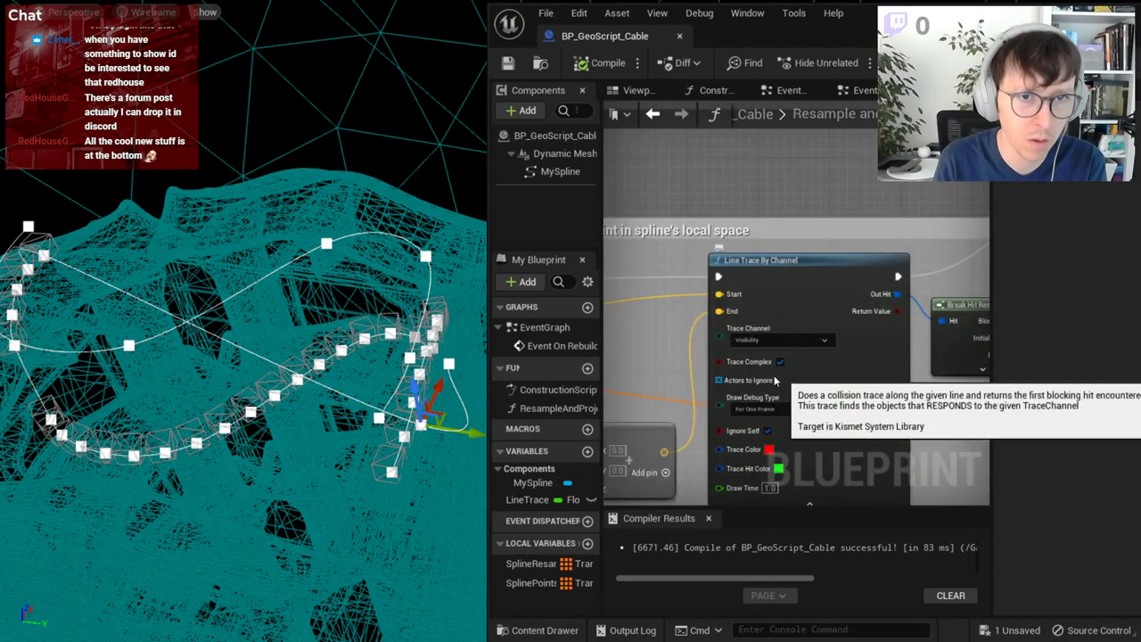
# - Compile with Trace Complex off, then re-enable it, recompile and save
pyautogui.click(780, 362)
pyautogui.click(574, 67)
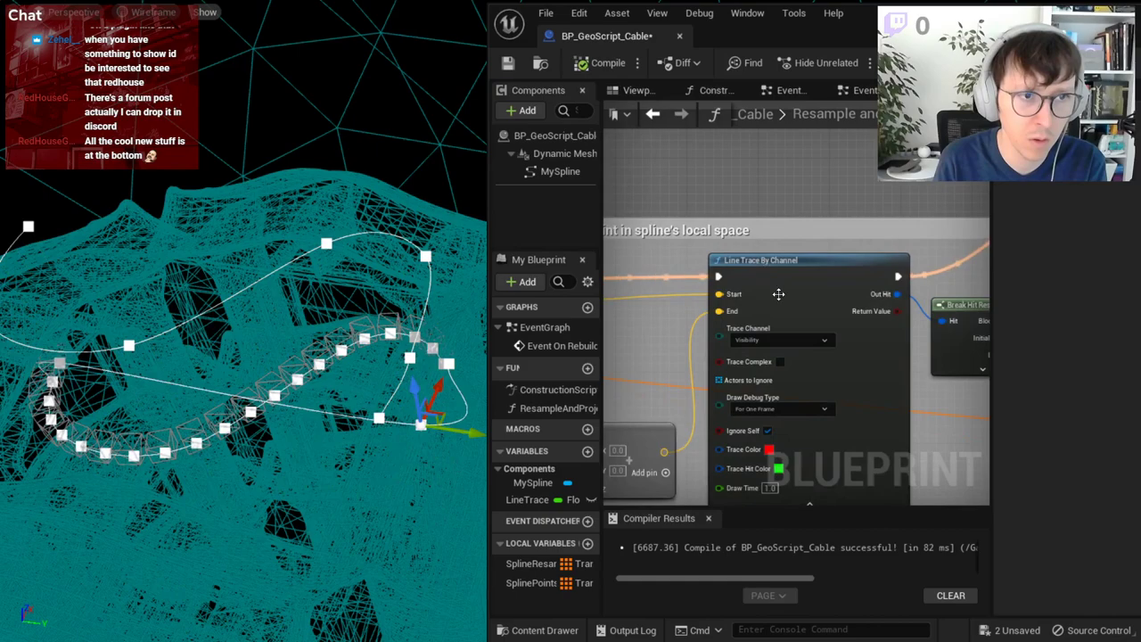
pyautogui.click(780, 362)
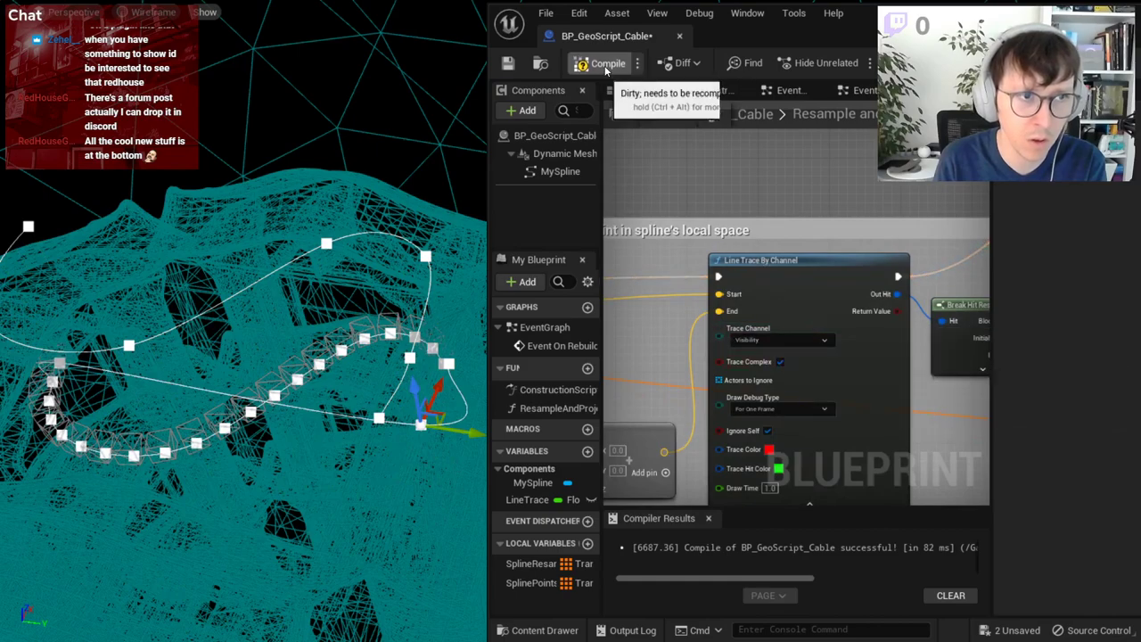
pyautogui.click(605, 67)
pyautogui.click(507, 62)
pyautogui.scroll(-2, 830, 337)
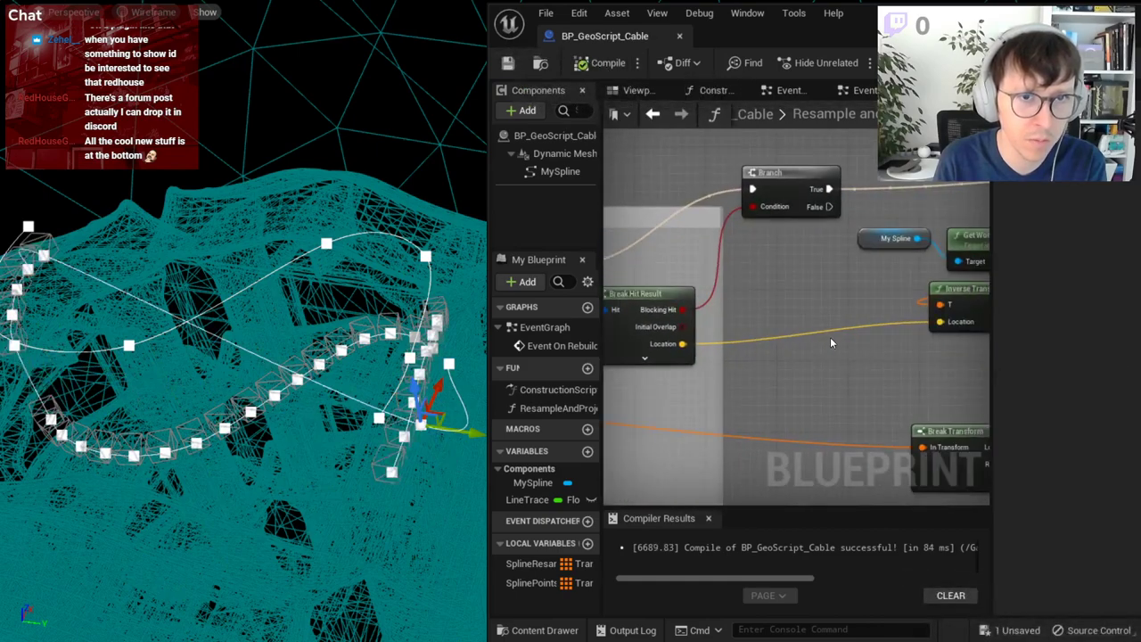
# - Pan and zoom the graph across the transform conversion and spline-building nodes
pyautogui.scroll(-1, 830, 337)
pyautogui.scroll(-1, 871, 357)
pyautogui.moveTo(813, 375); pyautogui.dragTo(857, 392, button='right')
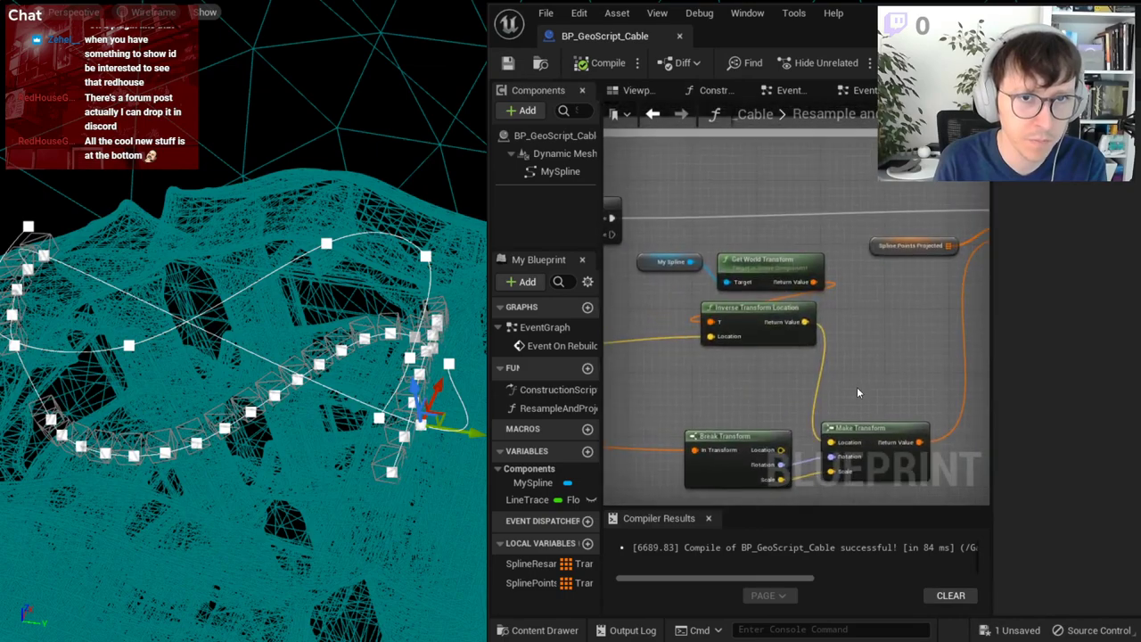
pyautogui.moveTo(805, 286); pyautogui.dragTo(622, 303, button='right')
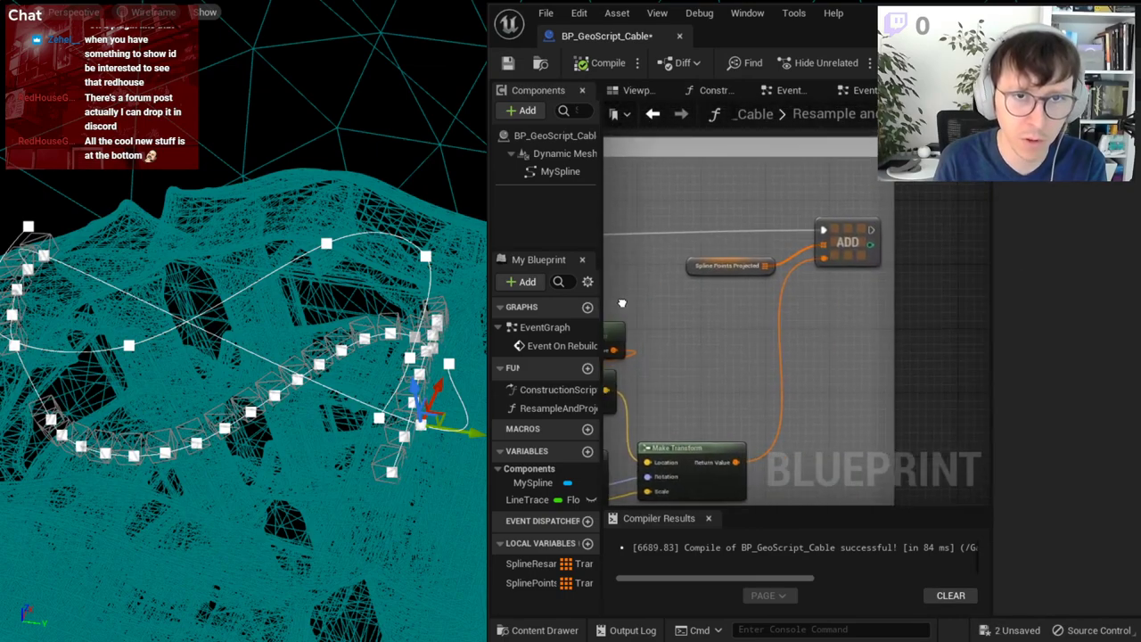
pyautogui.scroll(-3, 635, 311)
pyautogui.scroll(3, 836, 298)
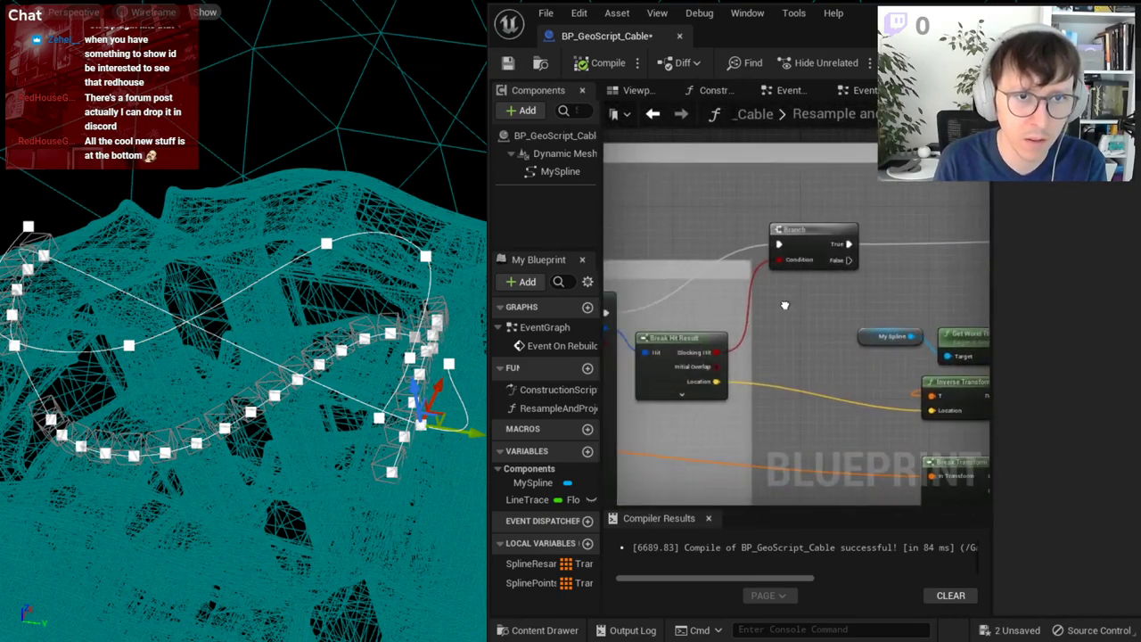
pyautogui.scroll(1, 789, 375)
pyautogui.scroll(1, 792, 365)
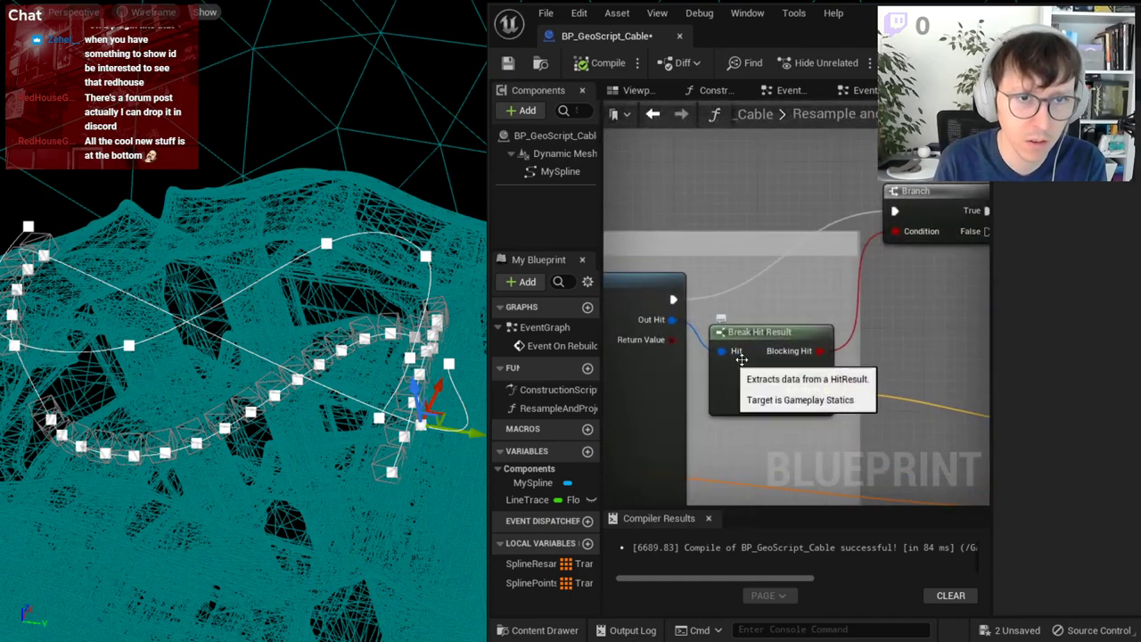
pyautogui.scroll(-3, 796, 357)
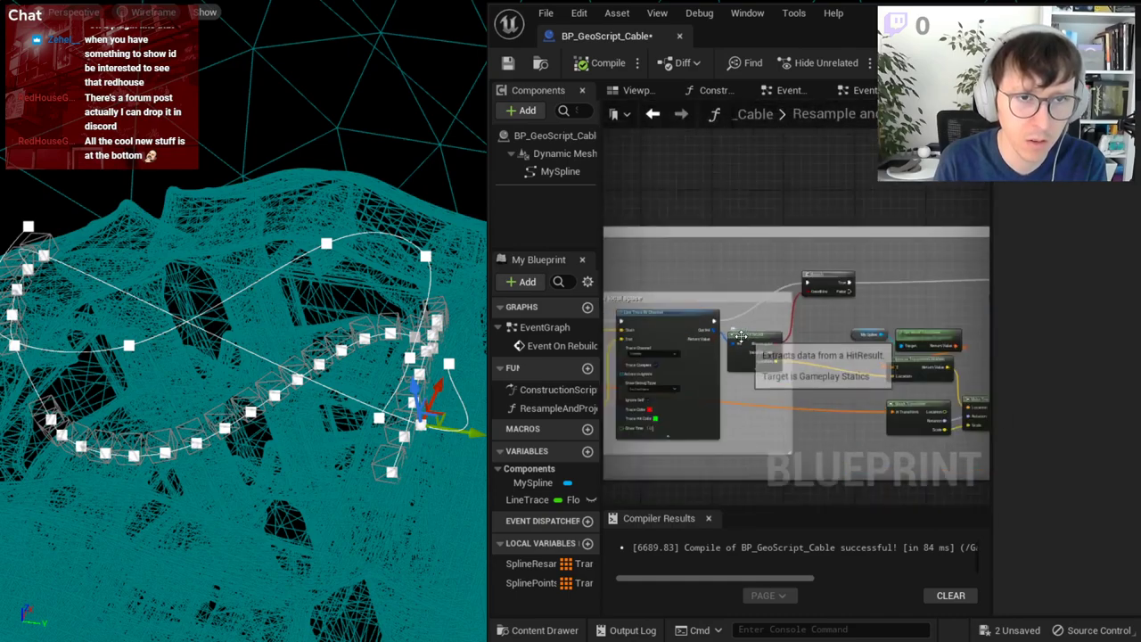
pyautogui.scroll(3, 763, 334)
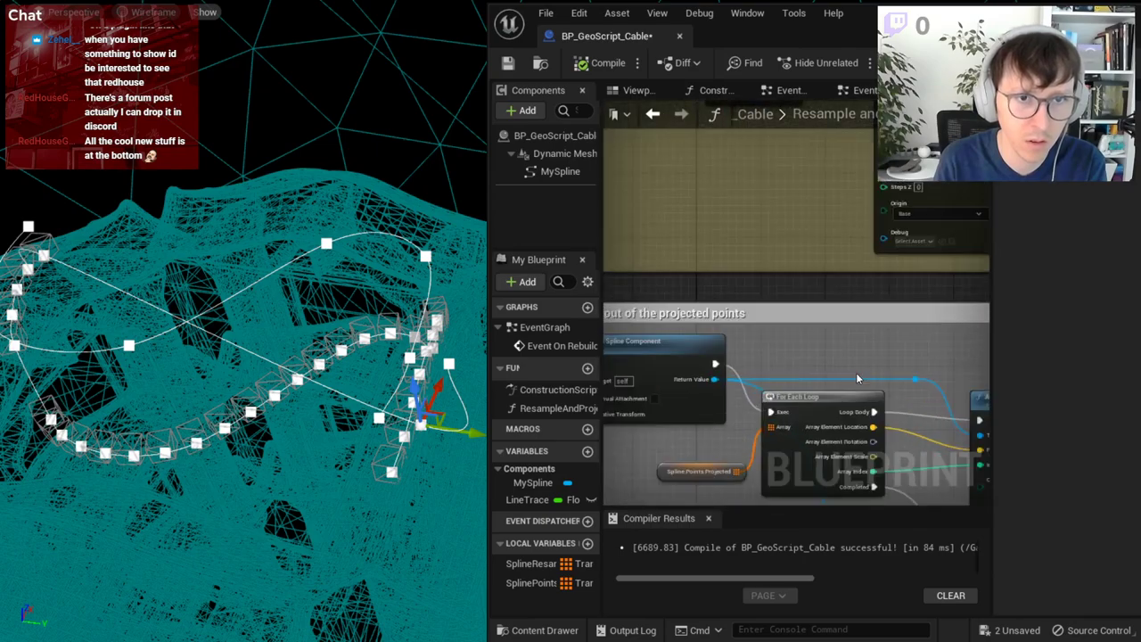
pyautogui.scroll(2, 763, 336)
pyautogui.scroll(1, 758, 320)
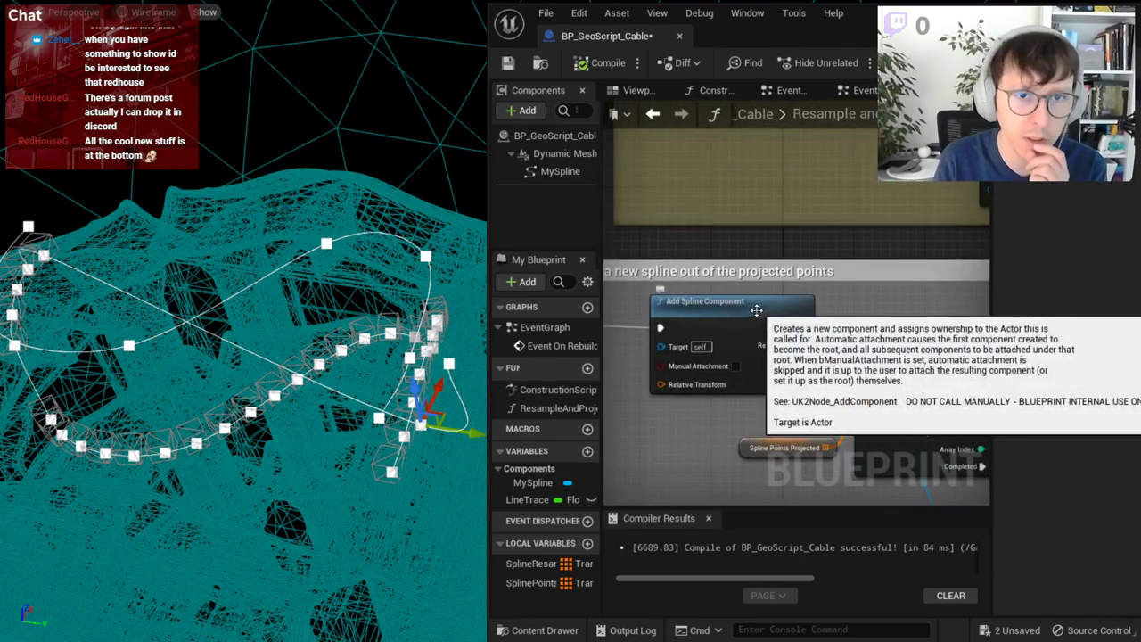
pyautogui.scroll(-2, 758, 312)
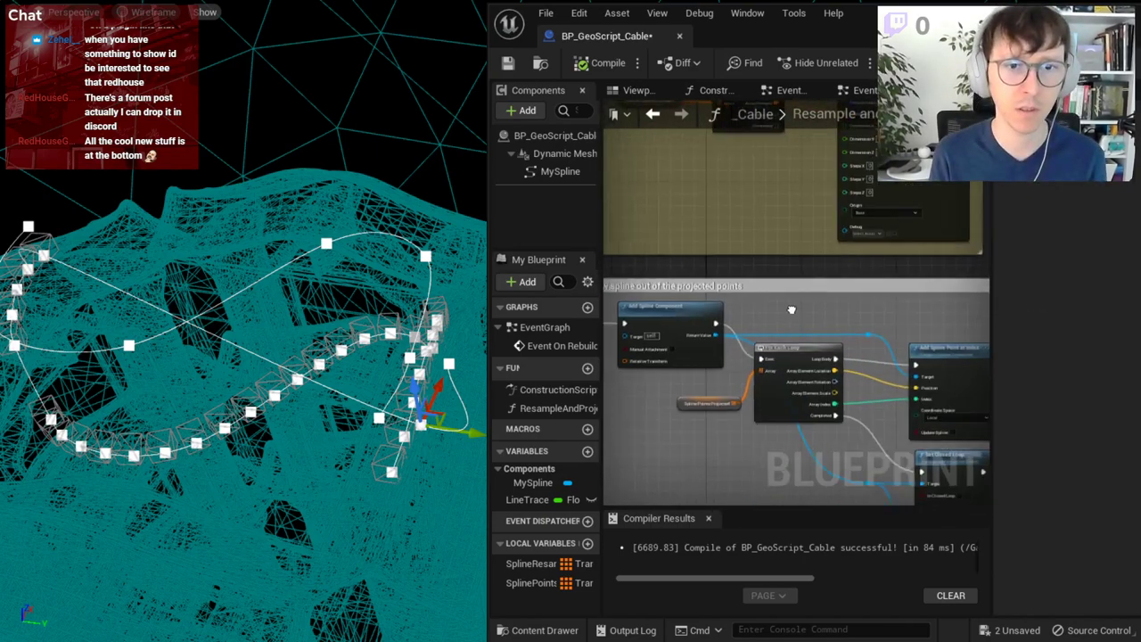
# - Centre the graph on the spline-building comment box and the Add Spline Component node
pyautogui.moveTo(791, 310); pyautogui.dragTo(617, 227, button='right')
pyautogui.scroll(-2, 873, 324)
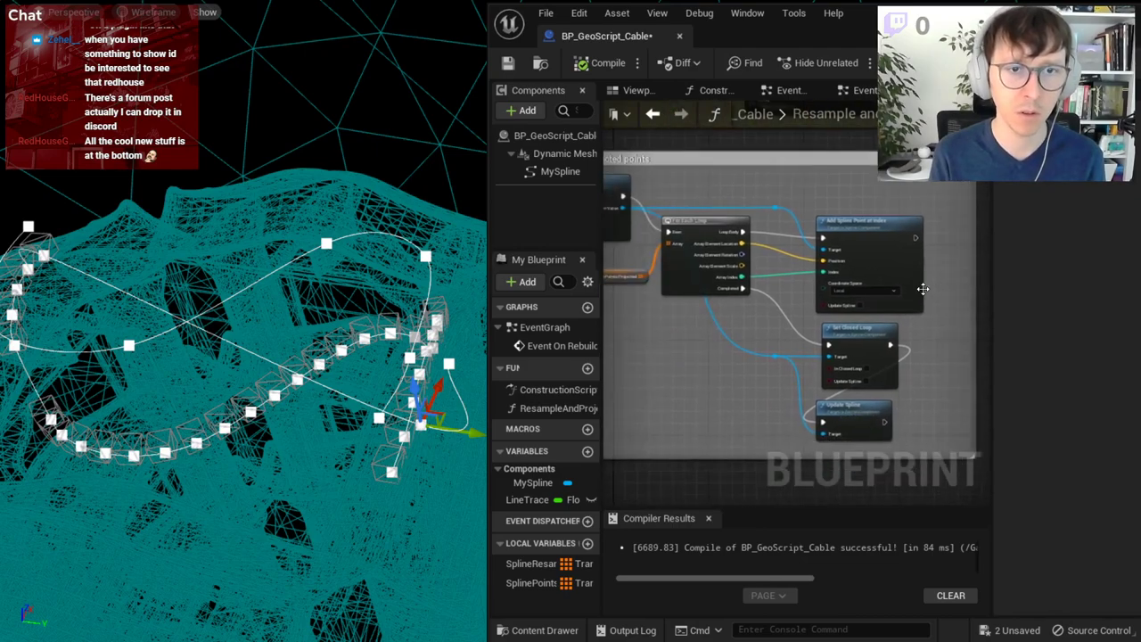
pyautogui.scroll(-2, 940, 367)
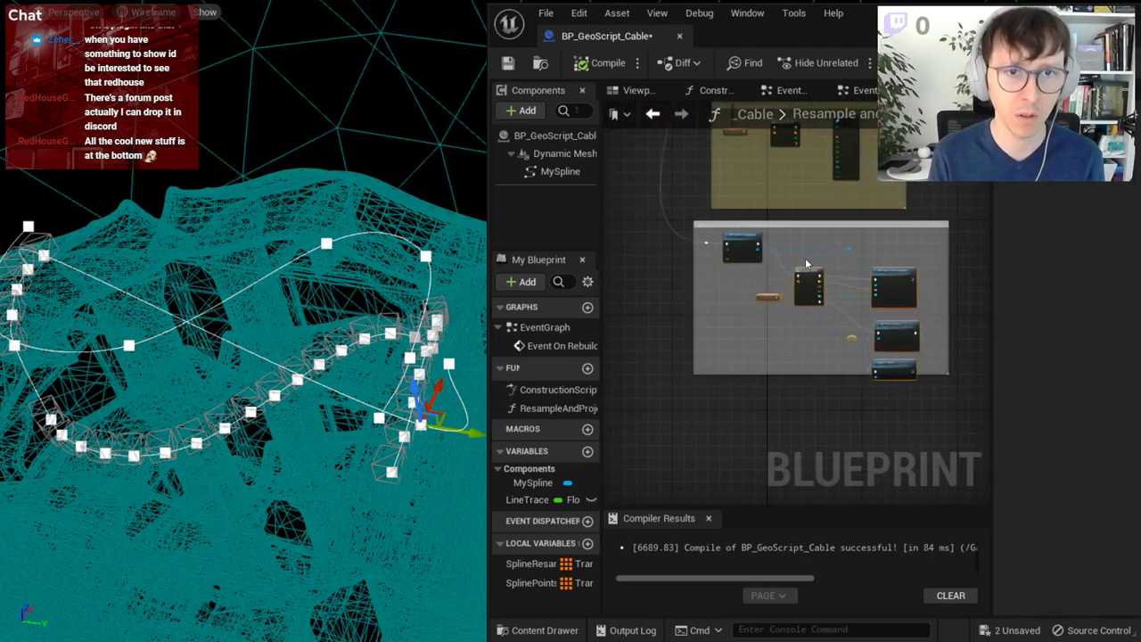
pyautogui.scroll(3, 915, 407)
pyautogui.scroll(-1, 831, 447)
pyautogui.moveTo(812, 499); pyautogui.dragTo(772, 415, button='right')
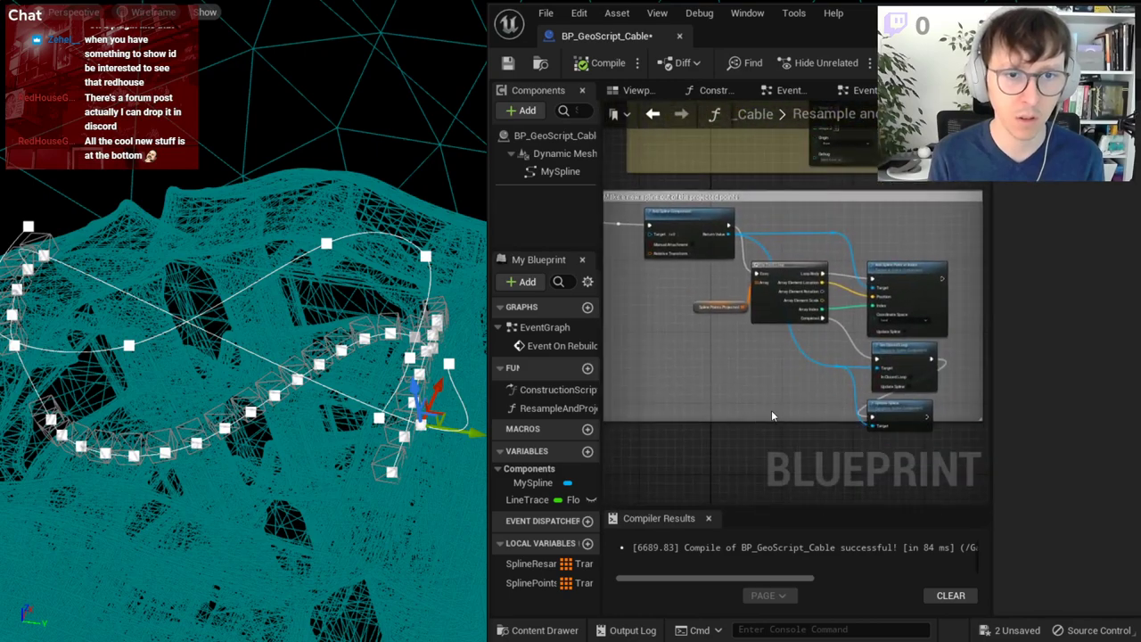
pyautogui.scroll(3, 810, 256)
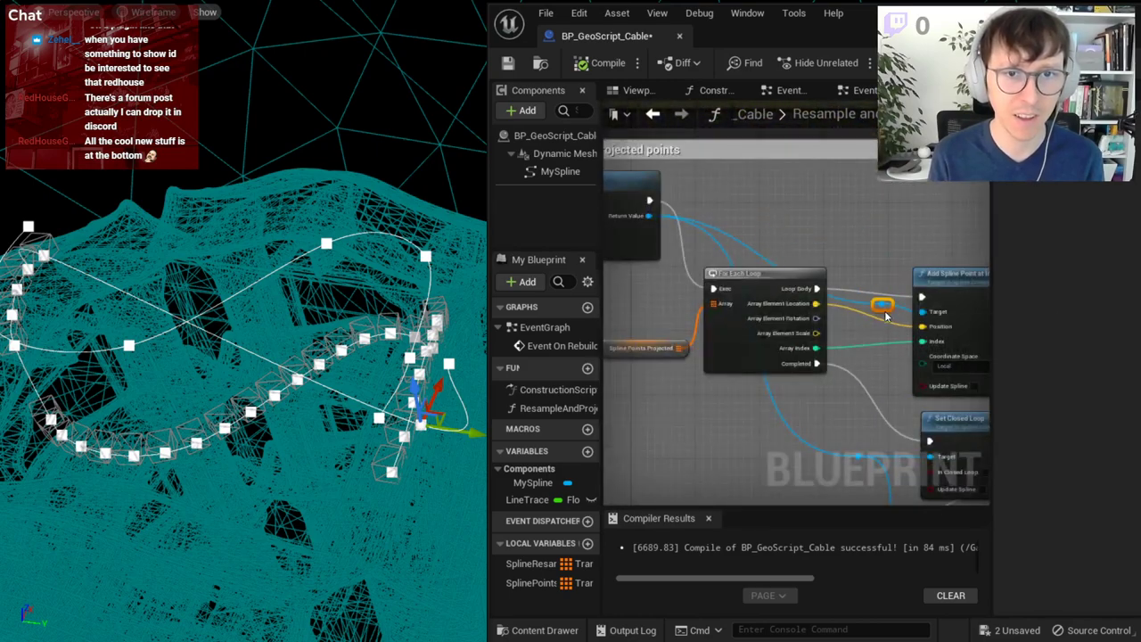
pyautogui.moveTo(711, 189); pyautogui.dragTo(798, 278, button='right')
# - Add Clear Spline Points on the new spline, run it before the For Each Loop, and compile
pyautogui.moveTo(750, 301); pyautogui.dragTo(842, 274)
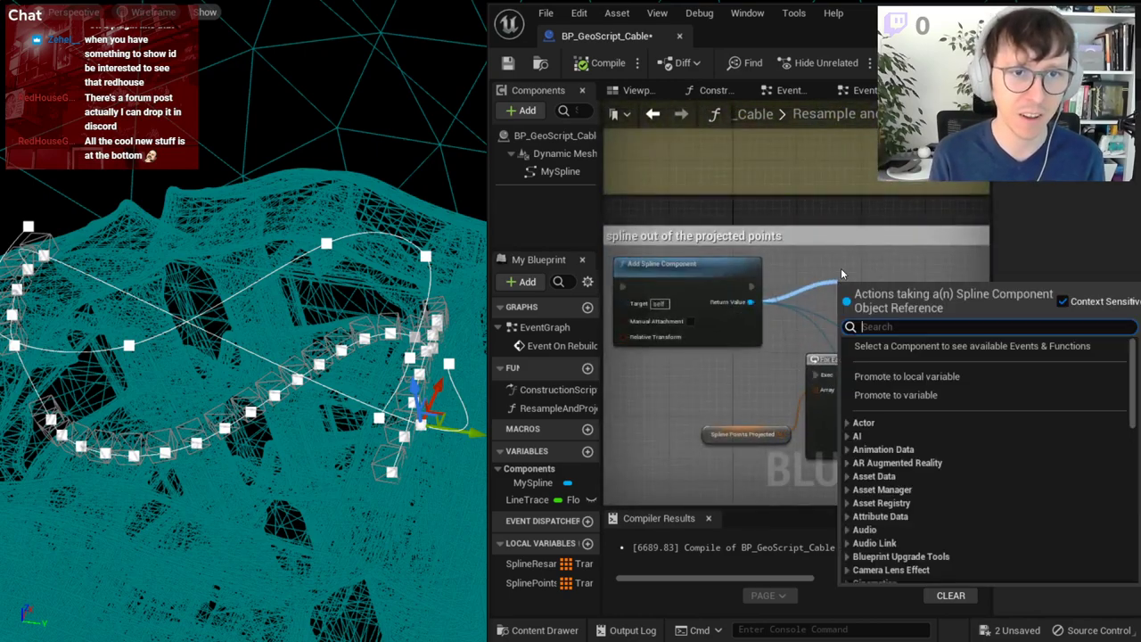
pyautogui.write('remove point')
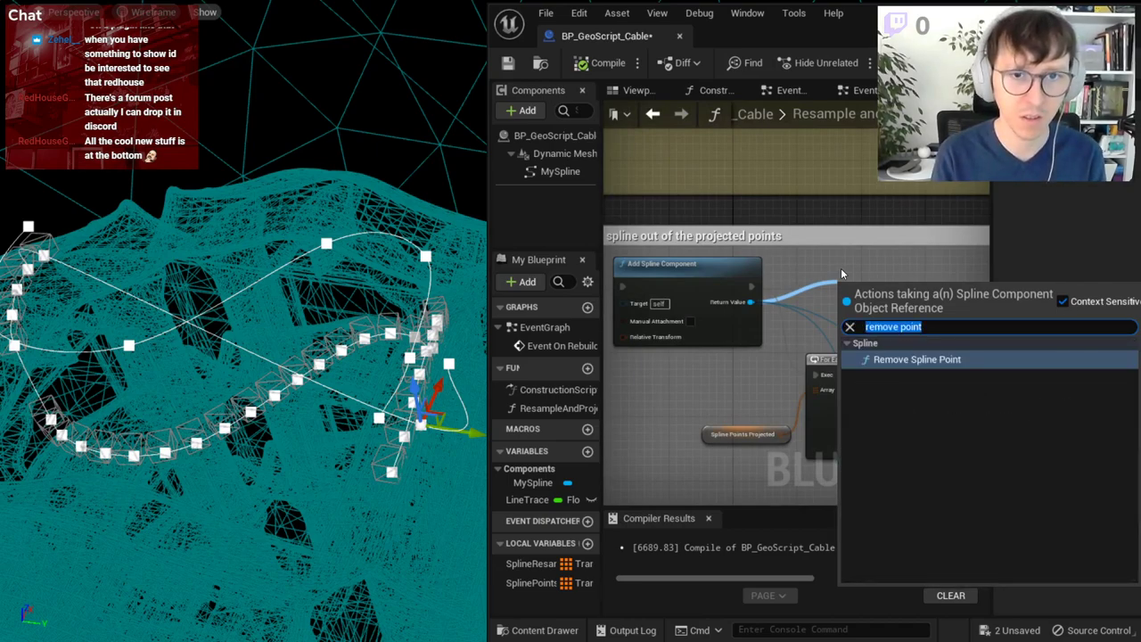
pyautogui.write('for')
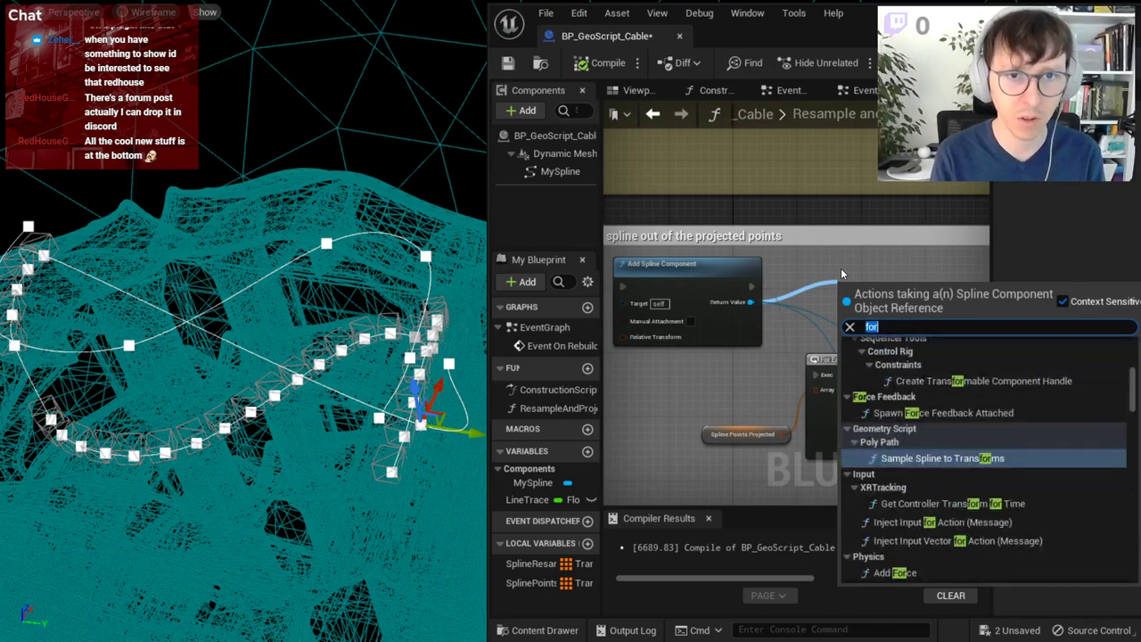
pyautogui.write('clear')
pyautogui.press('Return')
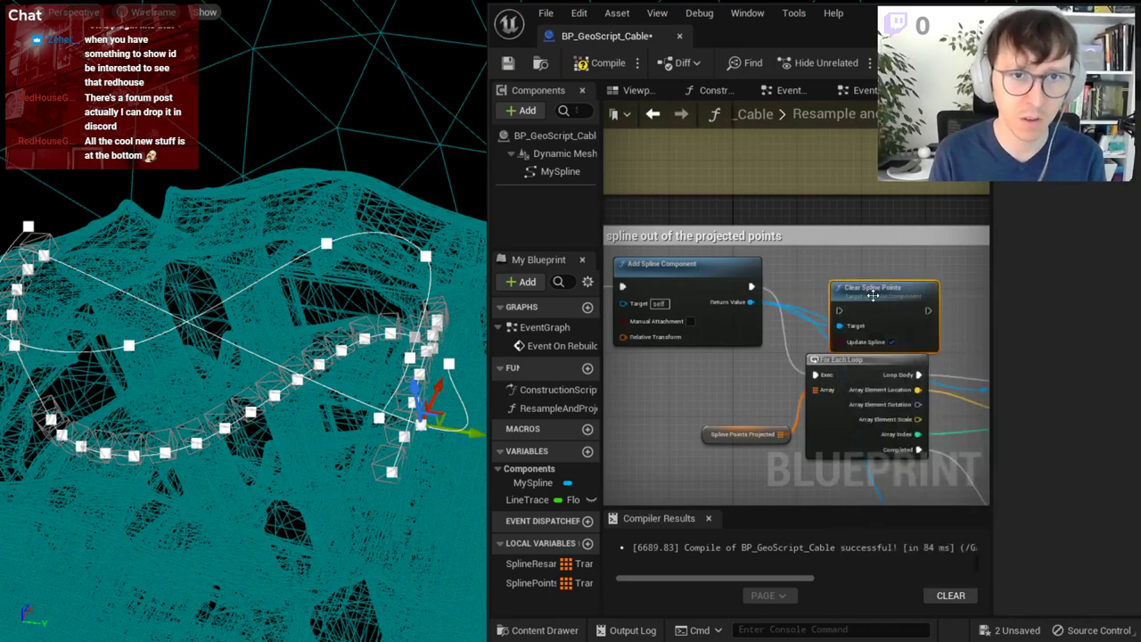
pyautogui.moveTo(873, 296); pyautogui.dragTo(889, 263)
pyautogui.moveTo(913, 296); pyautogui.dragTo(820, 282, button='right')
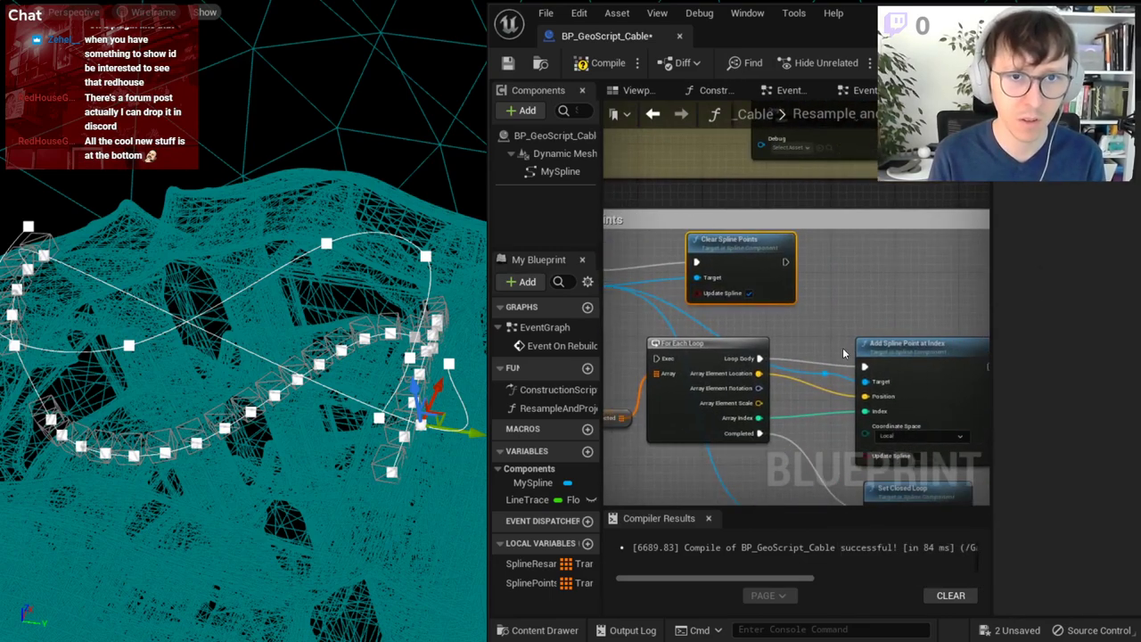
pyautogui.moveTo(720, 360)
pyautogui.mouseDown()
pyautogui.moveTo(864, 272)
pyautogui.moveTo(851, 264)
pyautogui.mouseUp()
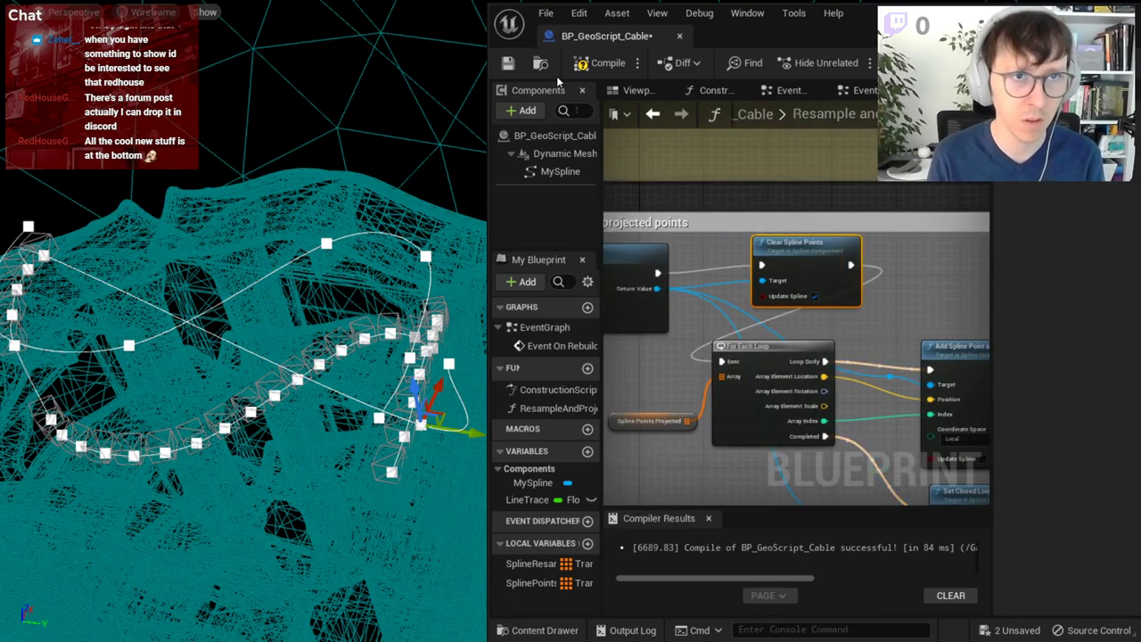
pyautogui.click(585, 66)
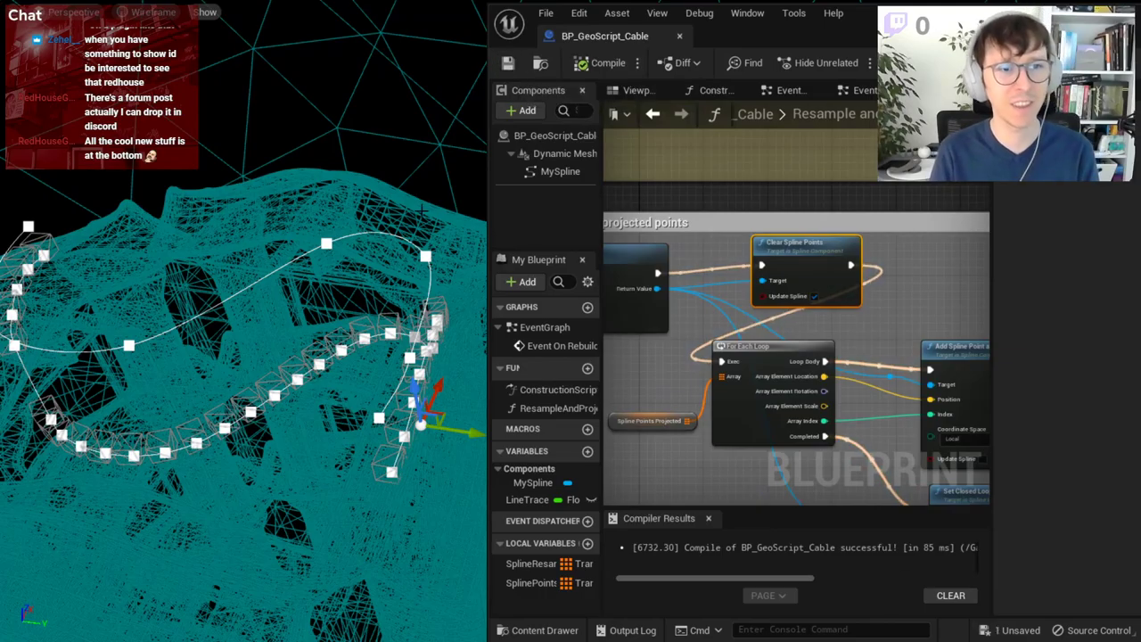
# - Orbit and zoom the viewport to see the projected spline from above
pyautogui.keyDown('alt'); pyautogui.moveTo(421, 209); pyautogui.dragTo(254, 373); pyautogui.keyUp('alt')
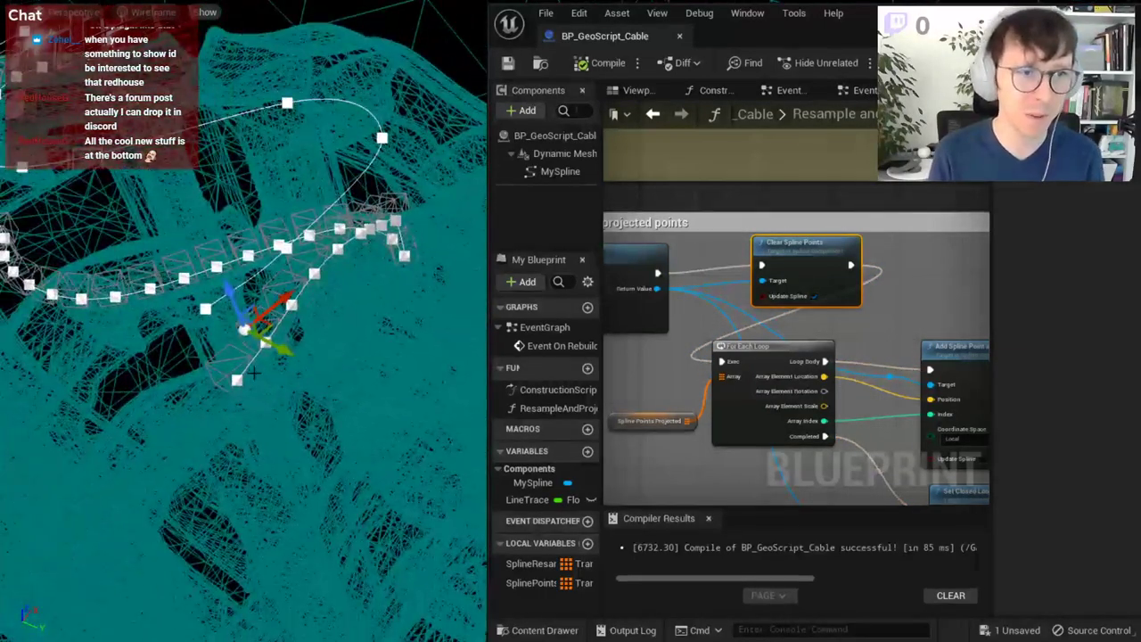
pyautogui.moveTo(324, 318)
pyautogui.keyDown('alt'); pyautogui.mouseDown()
pyautogui.moveTo(268, 375)
pyautogui.moveTo(232, 338)
pyautogui.mouseUp(); pyautogui.keyUp('alt')
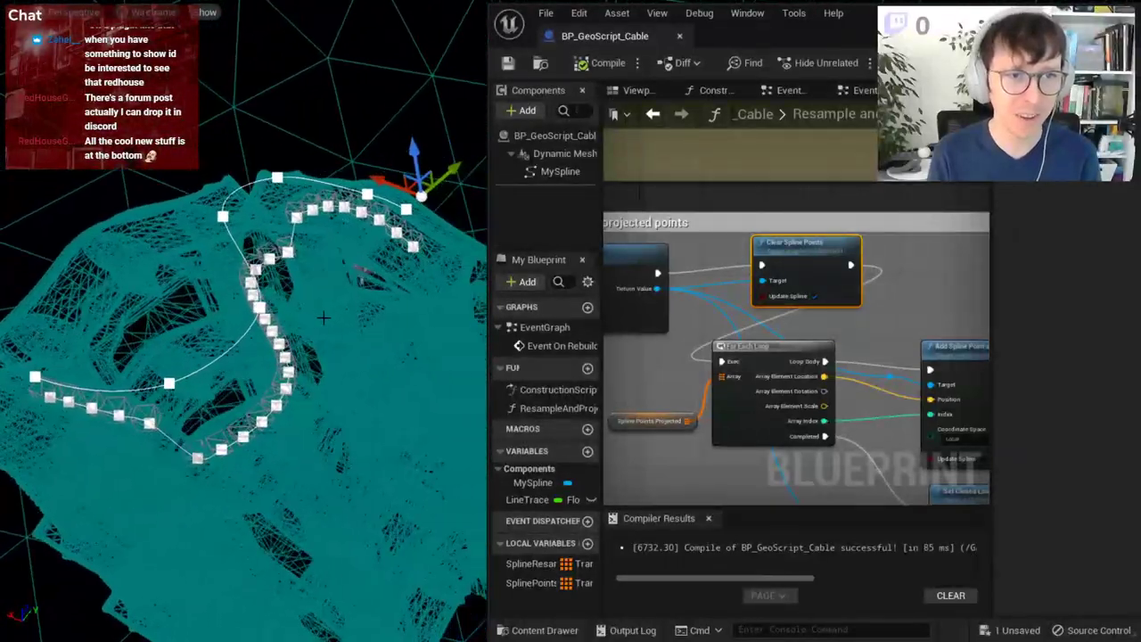
pyautogui.keyDown('alt'); pyautogui.moveTo(232, 339); pyautogui.dragTo(267, 356); pyautogui.keyUp('alt')
# - Pan the graph across Clear Spline Points, Spline Points Projected, Set Closed Loop and Update Spline nodes
pyautogui.moveTo(772, 361); pyautogui.dragTo(709, 286, button='right')
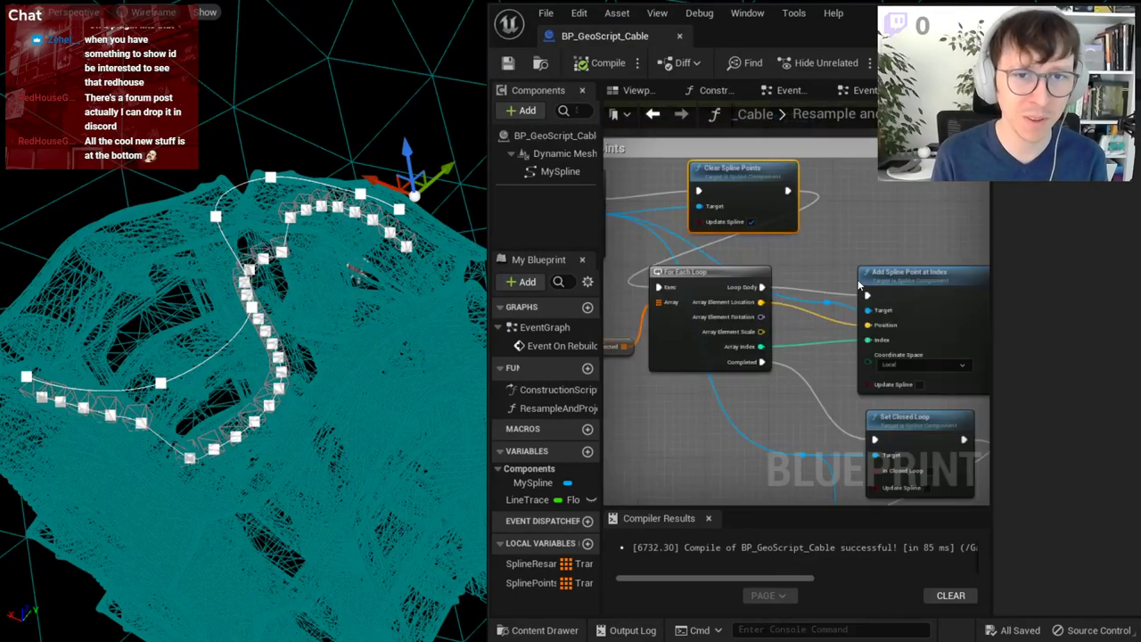
pyautogui.moveTo(675, 339); pyautogui.dragTo(687, 304)
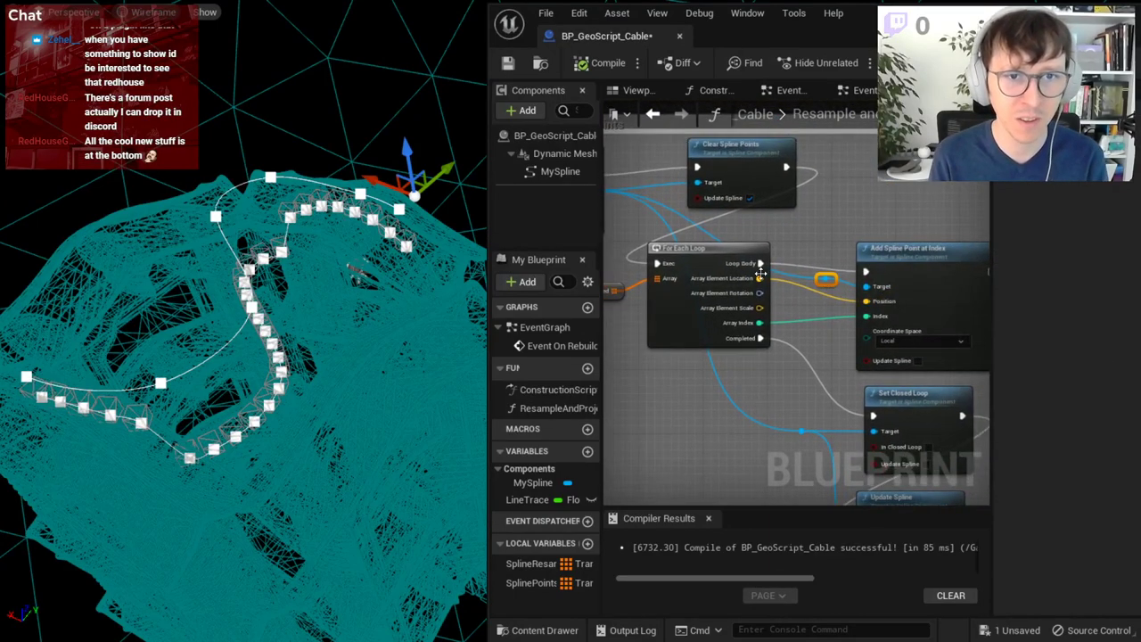
pyautogui.moveTo(761, 270); pyautogui.dragTo(832, 287, button='right')
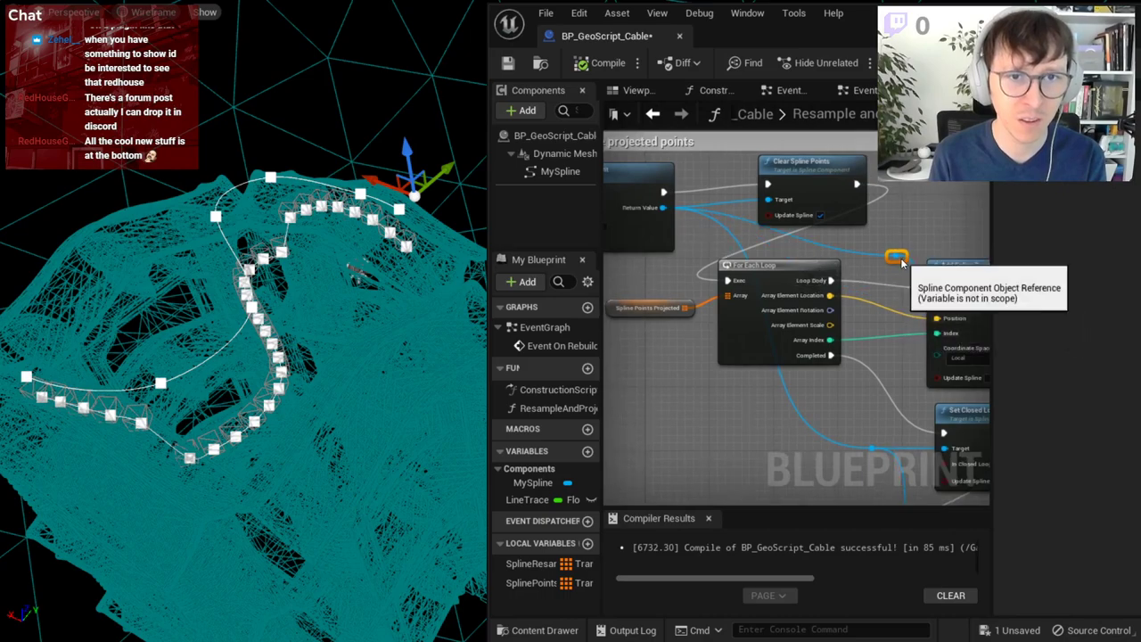
pyautogui.moveTo(939, 226); pyautogui.dragTo(800, 337, button='right')
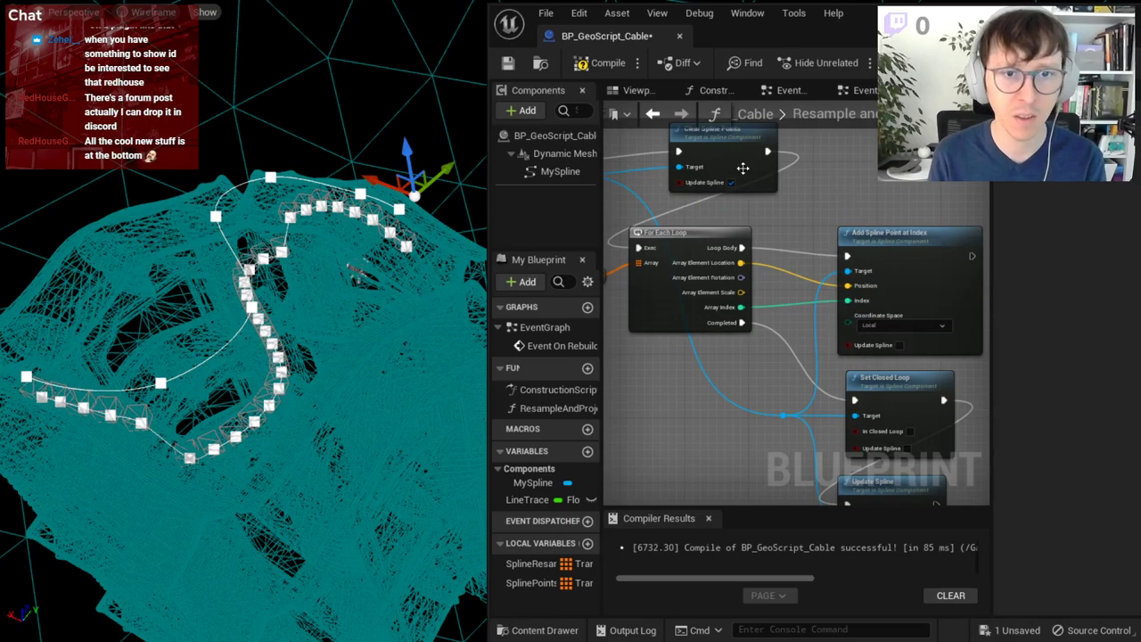
pyautogui.moveTo(743, 168); pyautogui.dragTo(734, 59, button='right')
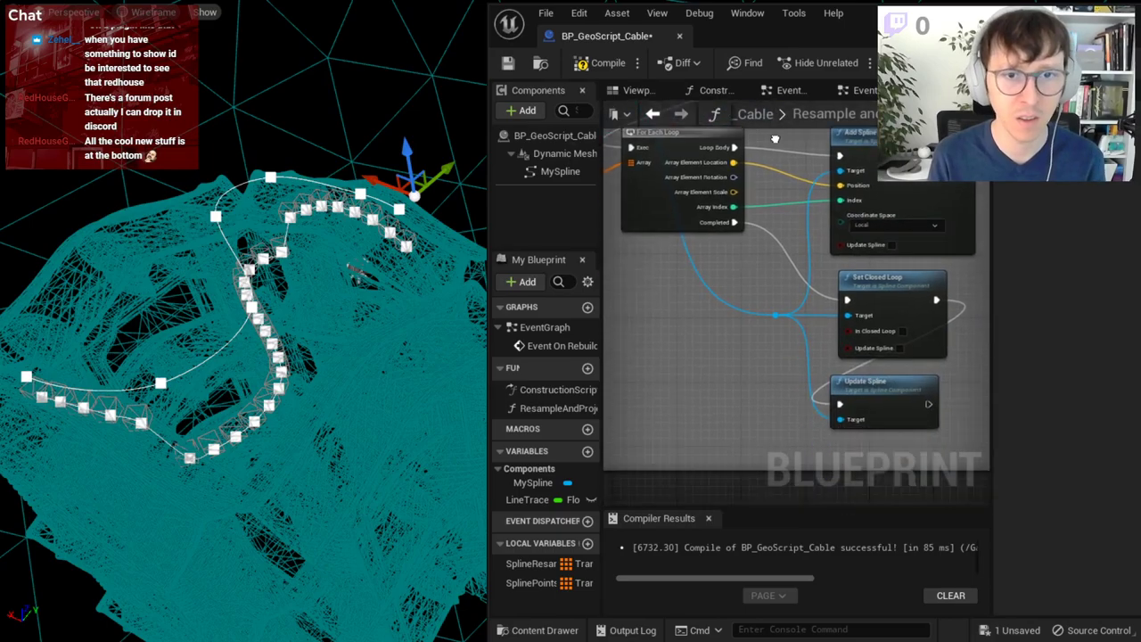
# - Save the cable Blueprint and switch the level view from Wireframe to Lit
pyautogui.click(508, 64)
pyautogui.moveTo(356, 267)
pyautogui.mouseDown(button='right')
pyautogui.moveTo(381, 234)
pyautogui.moveTo(321, 281)
pyautogui.mouseUp(button='right')
pyautogui.click(143, 12)
pyautogui.click(175, 71)
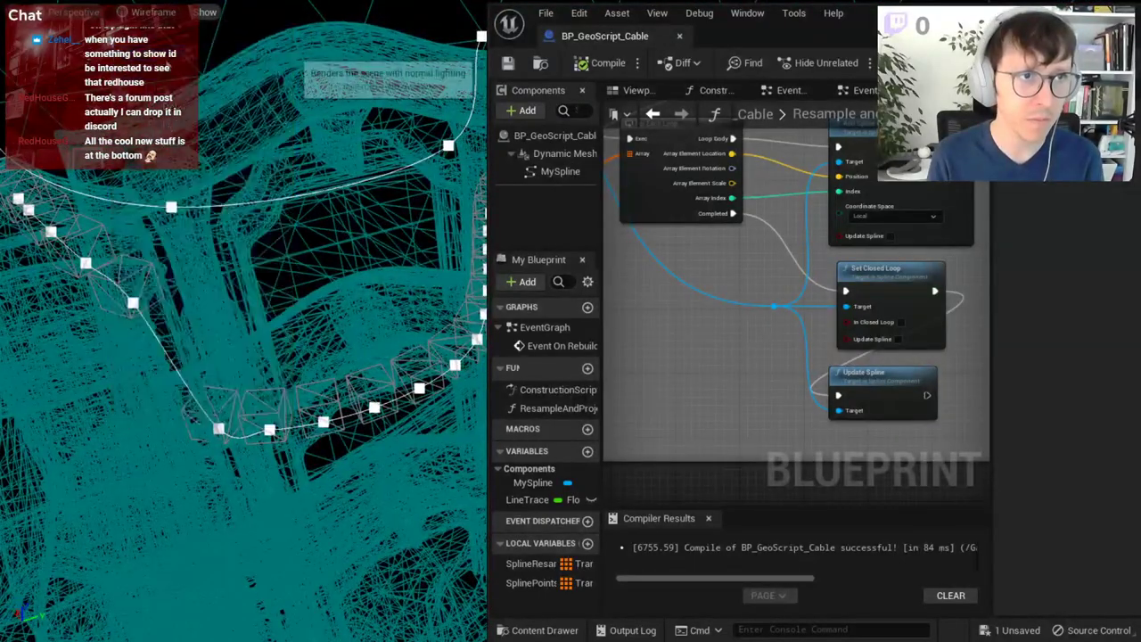
# - Orbit the camera closer around the cable and close the Compiler Results panel
pyautogui.moveTo(321, 280)
pyautogui.mouseDown(button='right')
pyautogui.moveTo(267, 108)
pyautogui.moveTo(282, 106)
pyautogui.mouseUp(button='right')
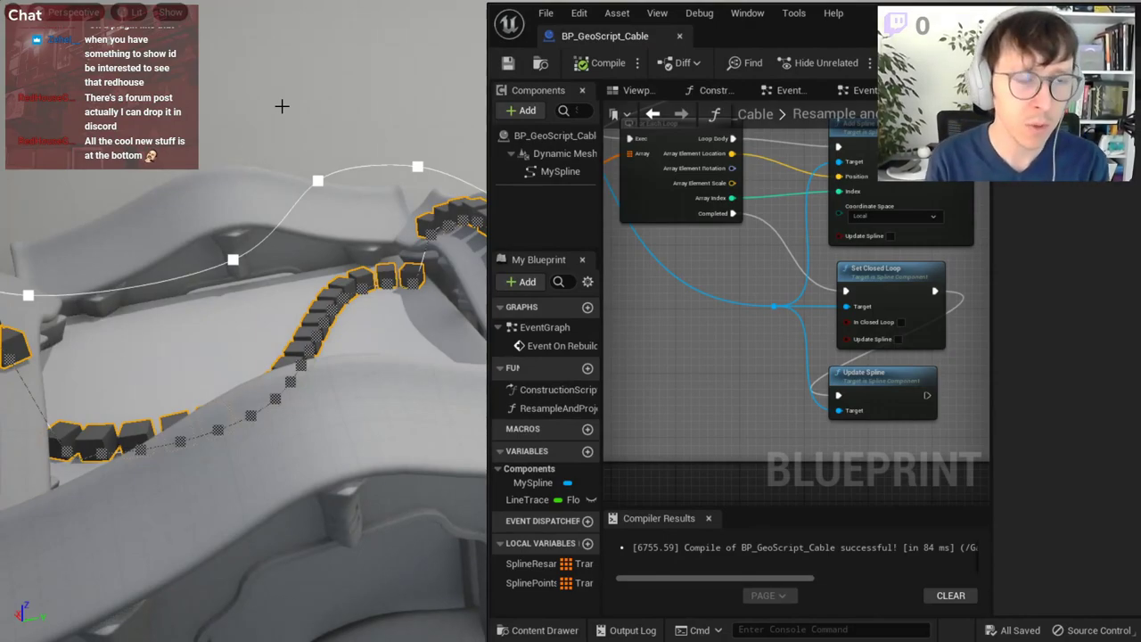
pyautogui.moveTo(282, 106); pyautogui.dragTo(258, 118, button='right')
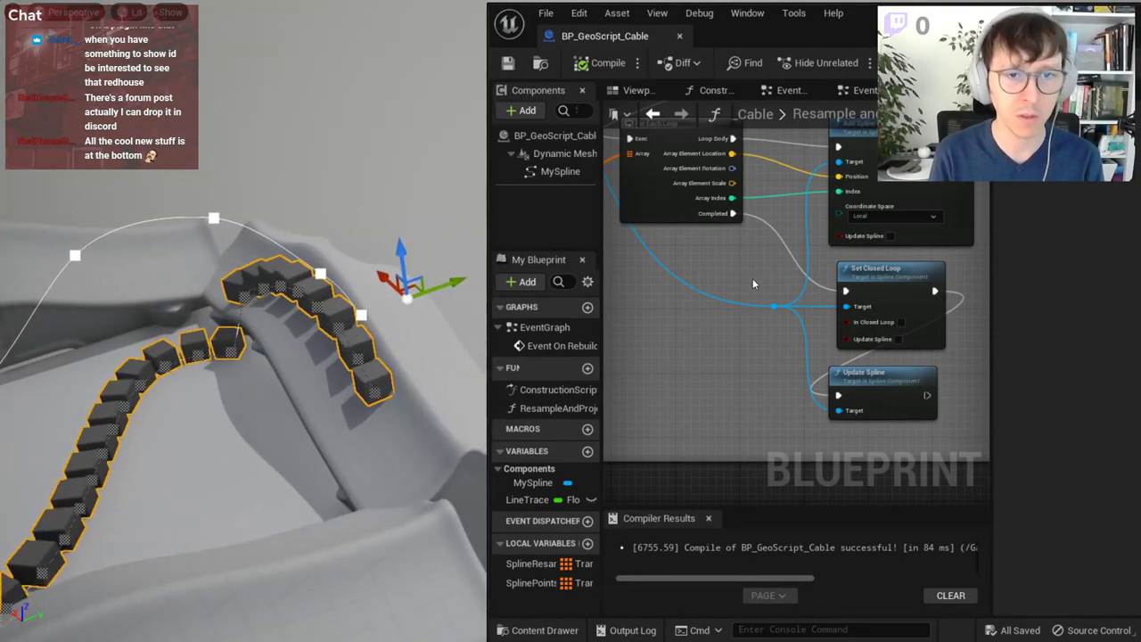
pyautogui.scroll(-5, 753, 285)
pyautogui.click(708, 518)
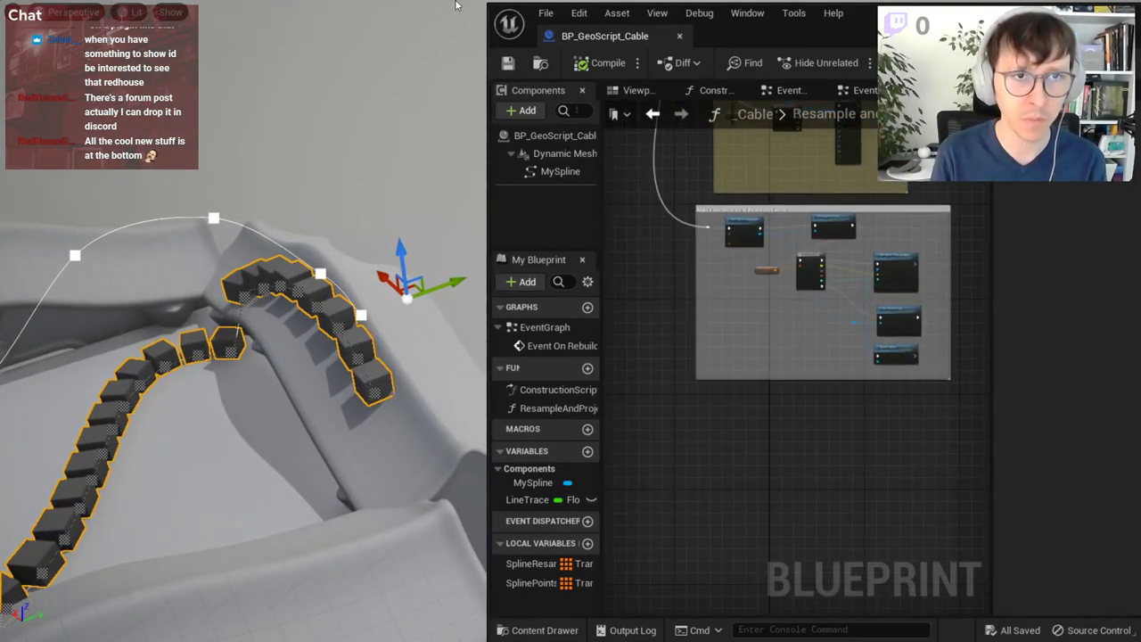
# - Recompile the Blueprint and navigate the graph to the projection comment box
pyautogui.click(622, 67)
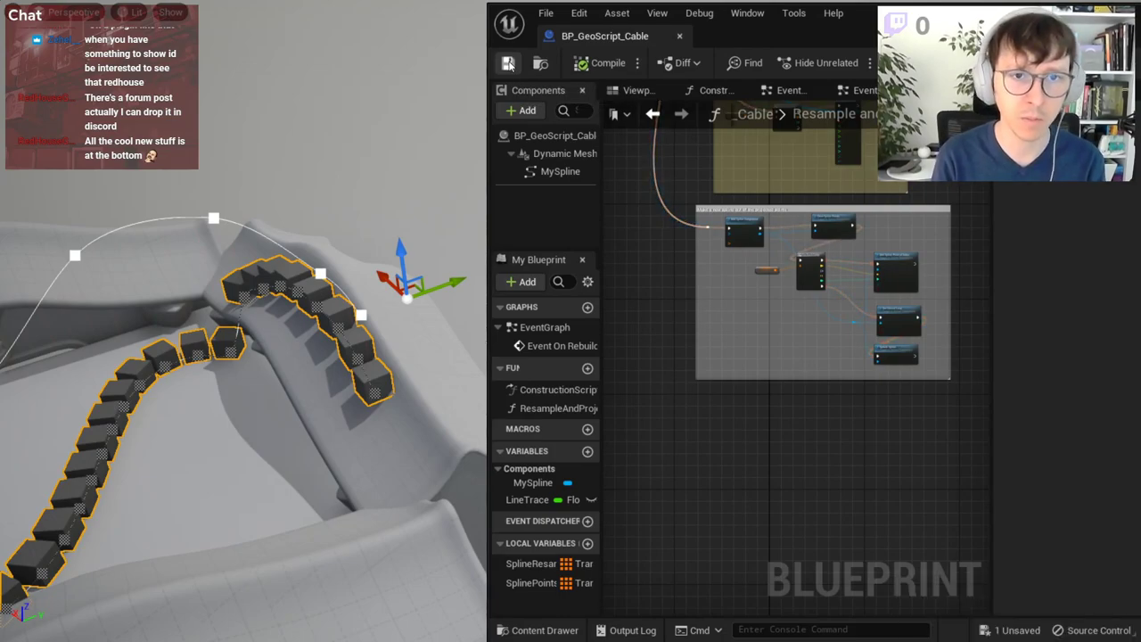
pyautogui.scroll(5, 847, 268)
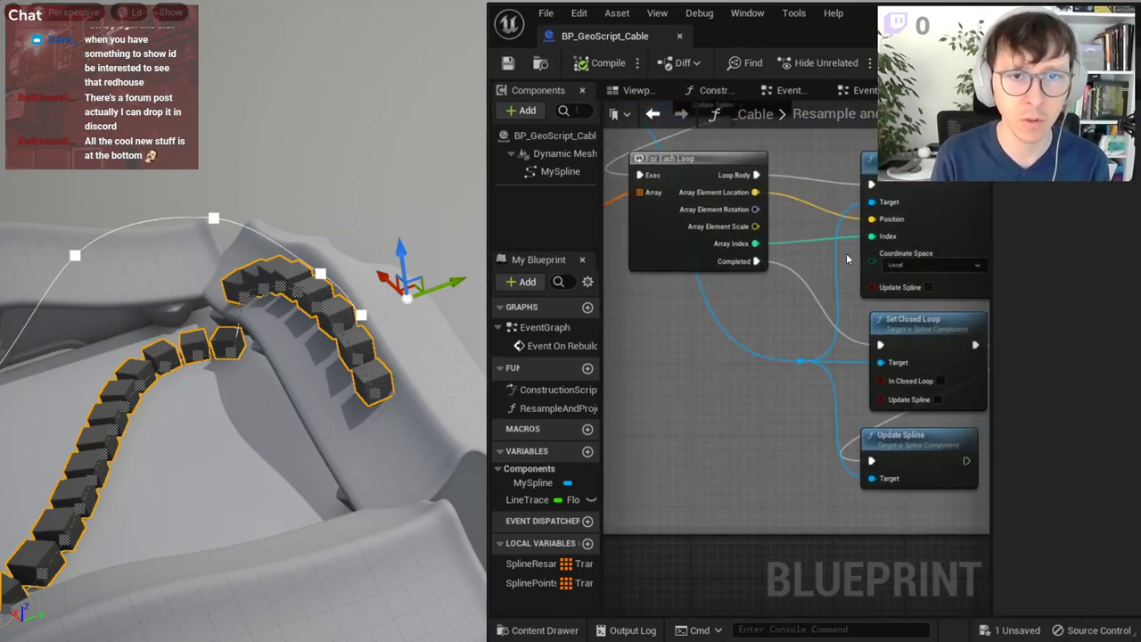
pyautogui.scroll(-1, 883, 232)
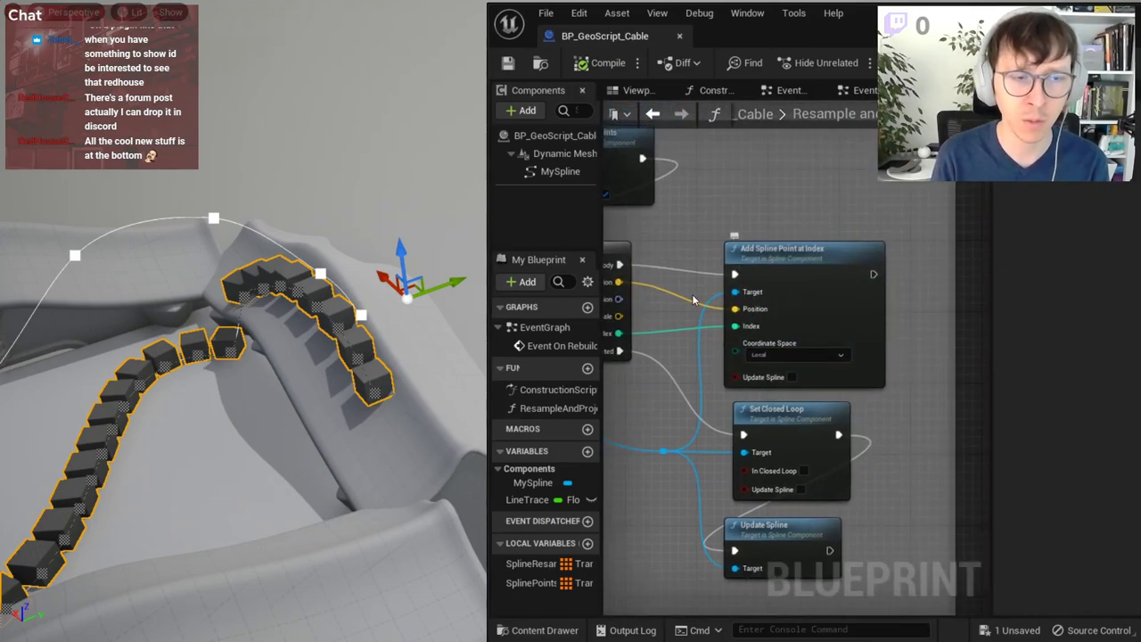
pyautogui.scroll(-2, 693, 300)
pyautogui.scroll(-3, 693, 299)
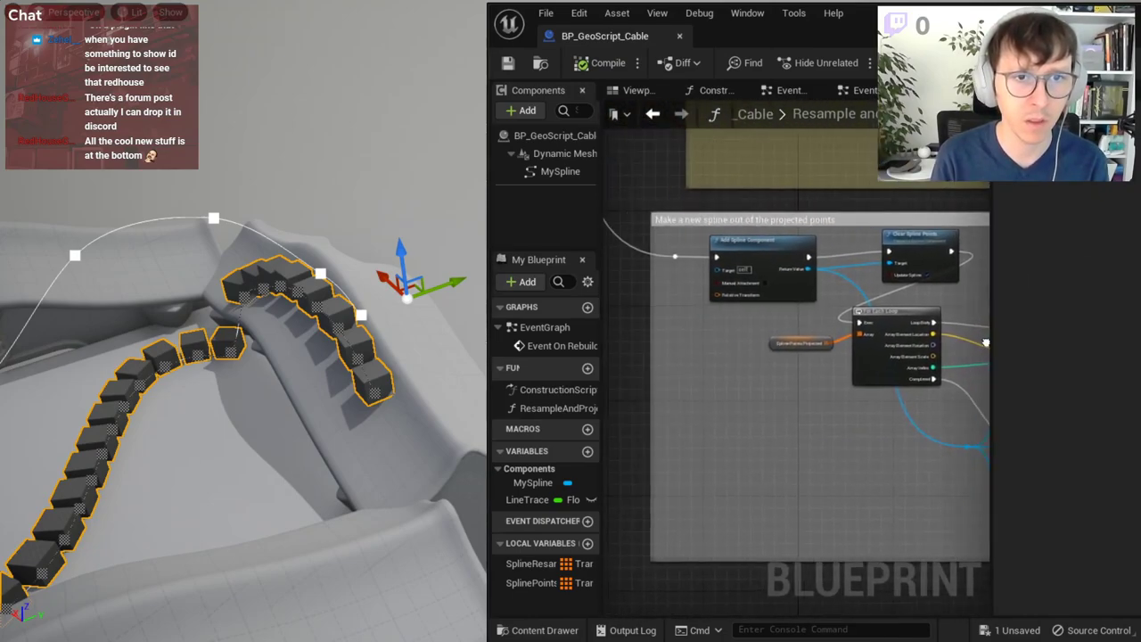
pyautogui.scroll(-1, 902, 327)
pyautogui.moveTo(902, 327); pyautogui.dragTo(810, 443, button='right')
# - Break the execution link feeding the debug For Each Loop
pyautogui.scroll(2, 692, 337)
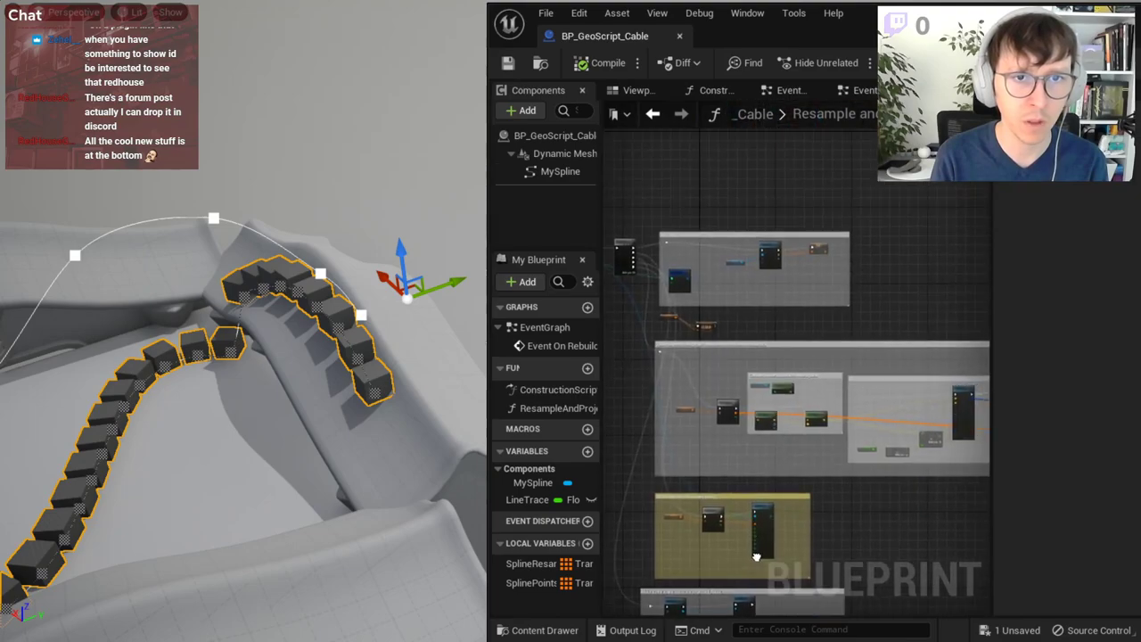
pyautogui.scroll(1, 693, 337)
pyautogui.scroll(-2, 693, 337)
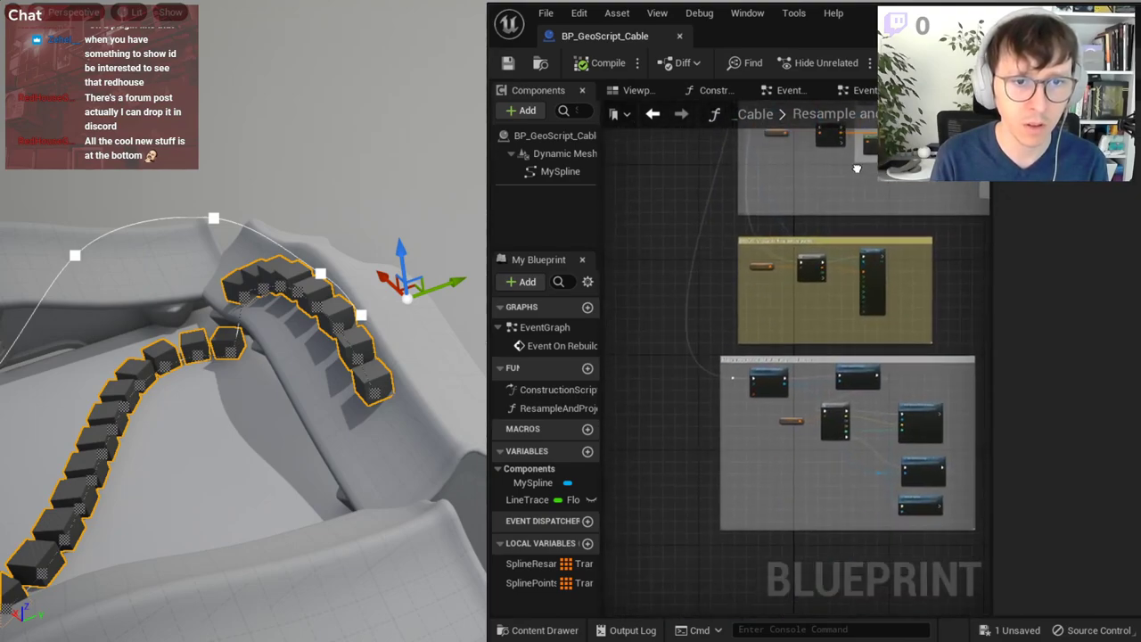
pyautogui.scroll(3, 863, 313)
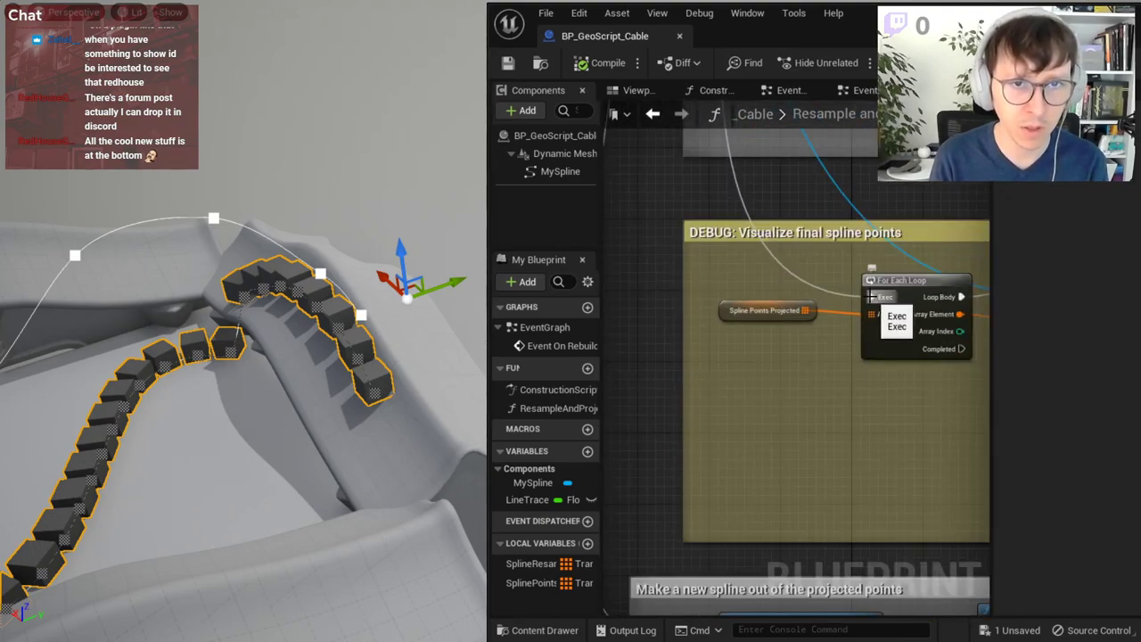
pyautogui.keyDown('alt'); pyautogui.click(871, 297); pyautogui.keyUp('alt')
pyautogui.scroll(-2, 713, 234)
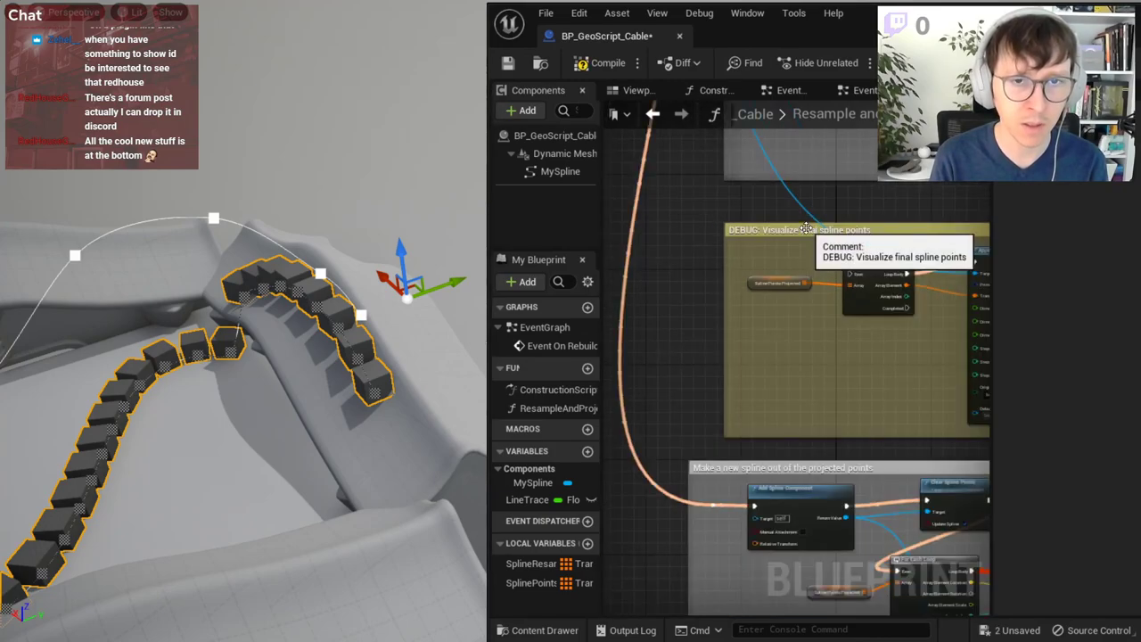
pyautogui.scroll(-1, 700, 236)
pyautogui.scroll(2, 633, 259)
# - Restore the broken exec link and add a reroute point on it inside the DEBUG comment
pyautogui.hotkey('ctrl', 'z')
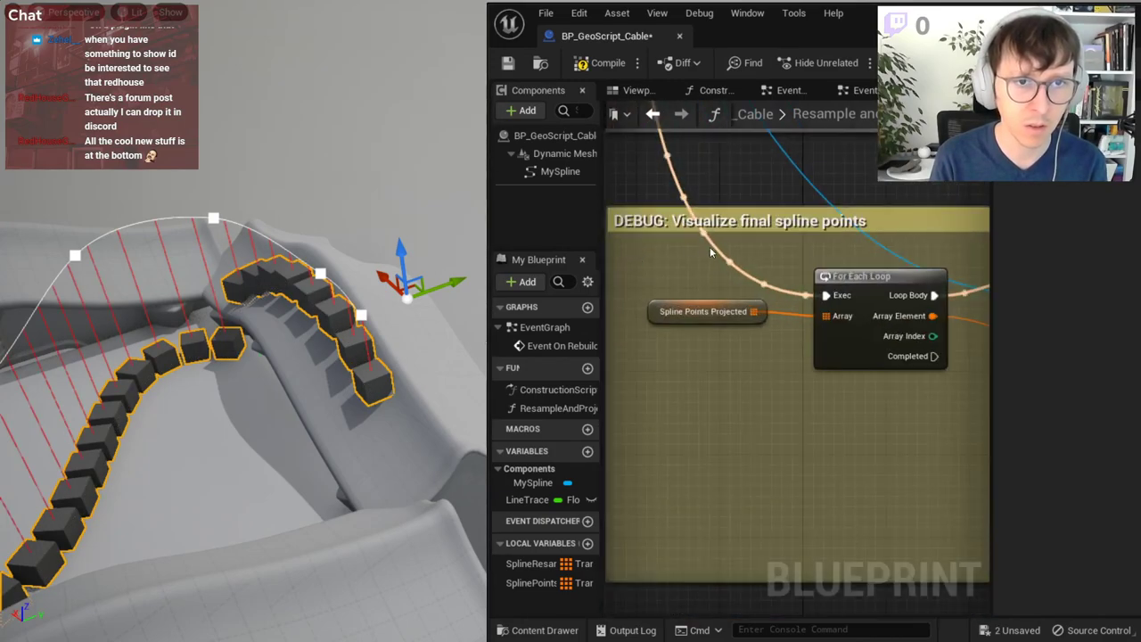
pyautogui.doubleClick(670, 254)
pyautogui.moveTo(672, 270); pyautogui.dragTo(641, 280)
pyautogui.moveTo(700, 286); pyautogui.dragTo(738, 296, button='right')
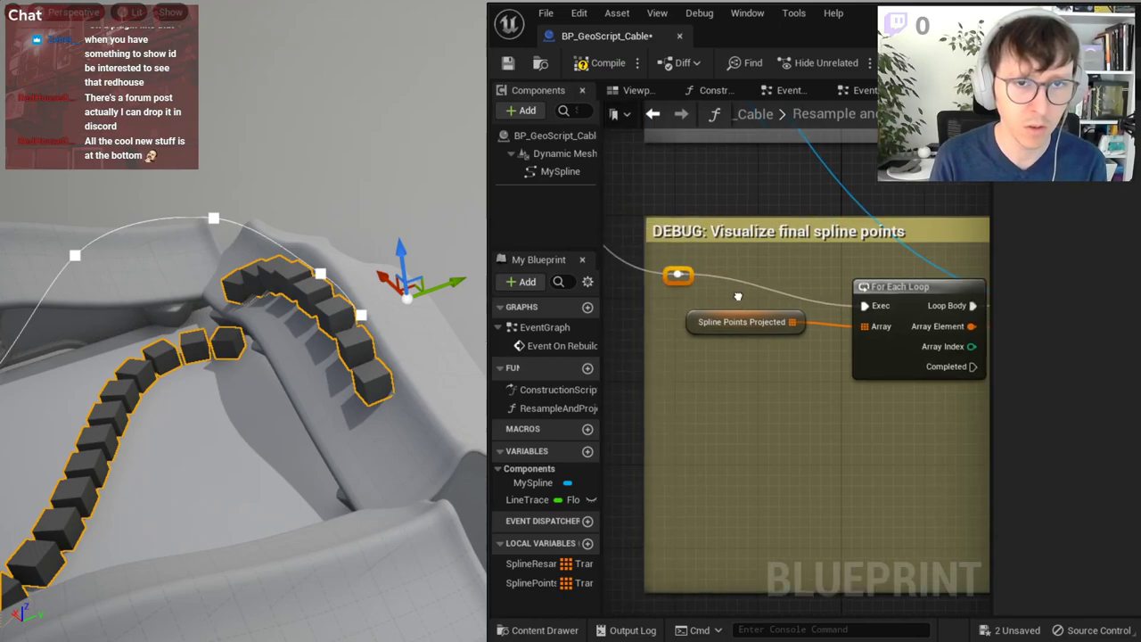
# - Collapse the For Each Loop and Append Box nodes into a NewFunction node
pyautogui.scroll(-4, 695, 279)
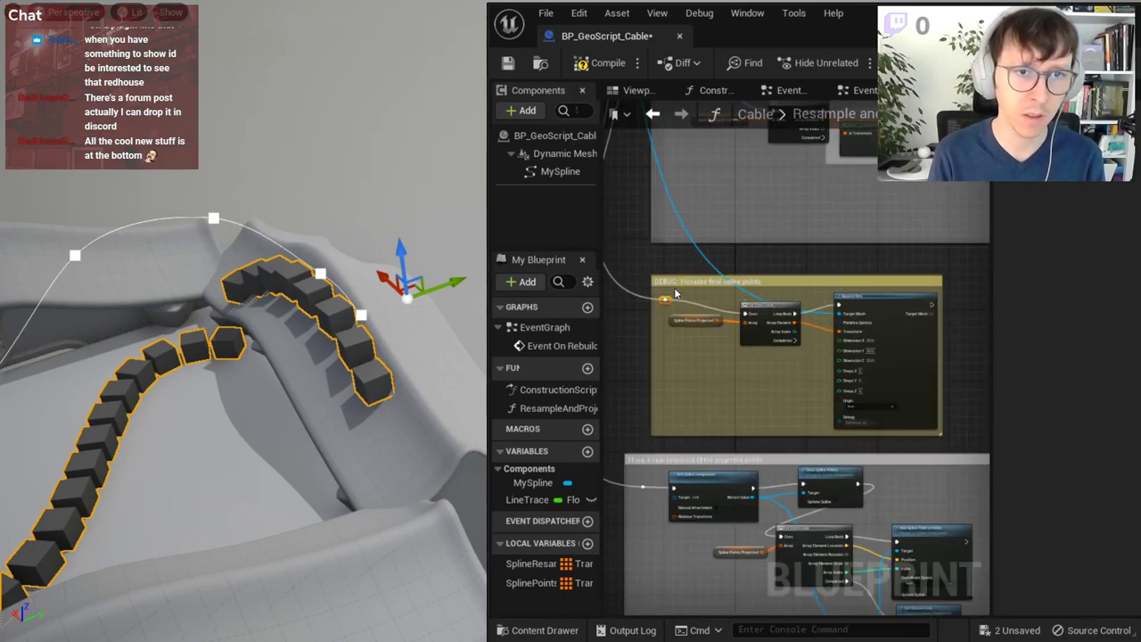
pyautogui.moveTo(705, 316); pyautogui.dragTo(882, 419)
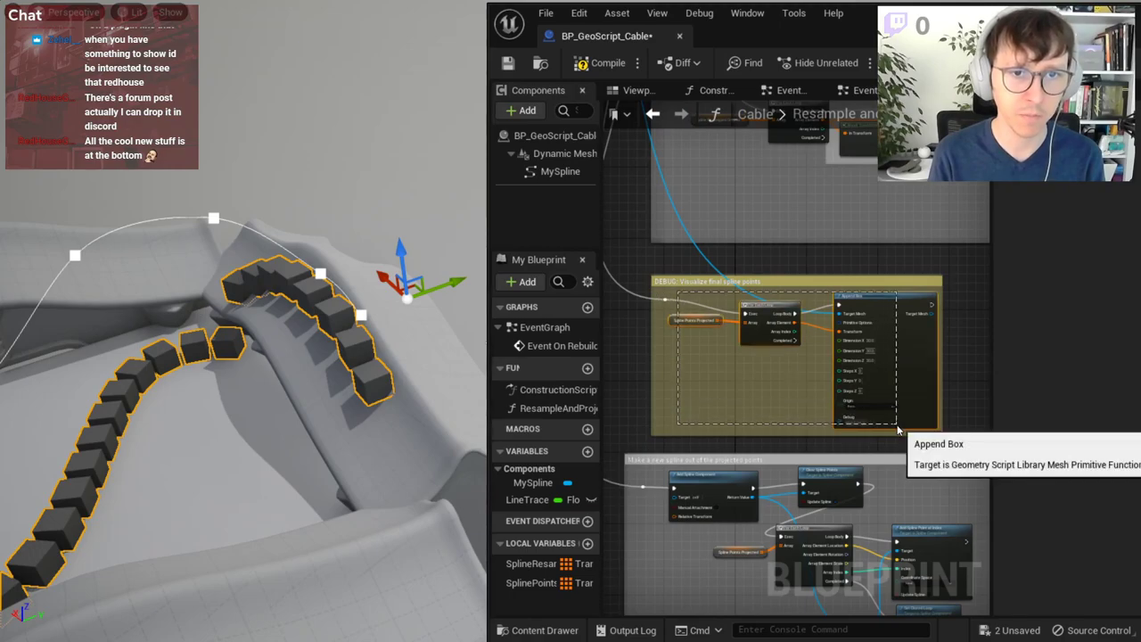
pyautogui.scroll(3, 737, 314)
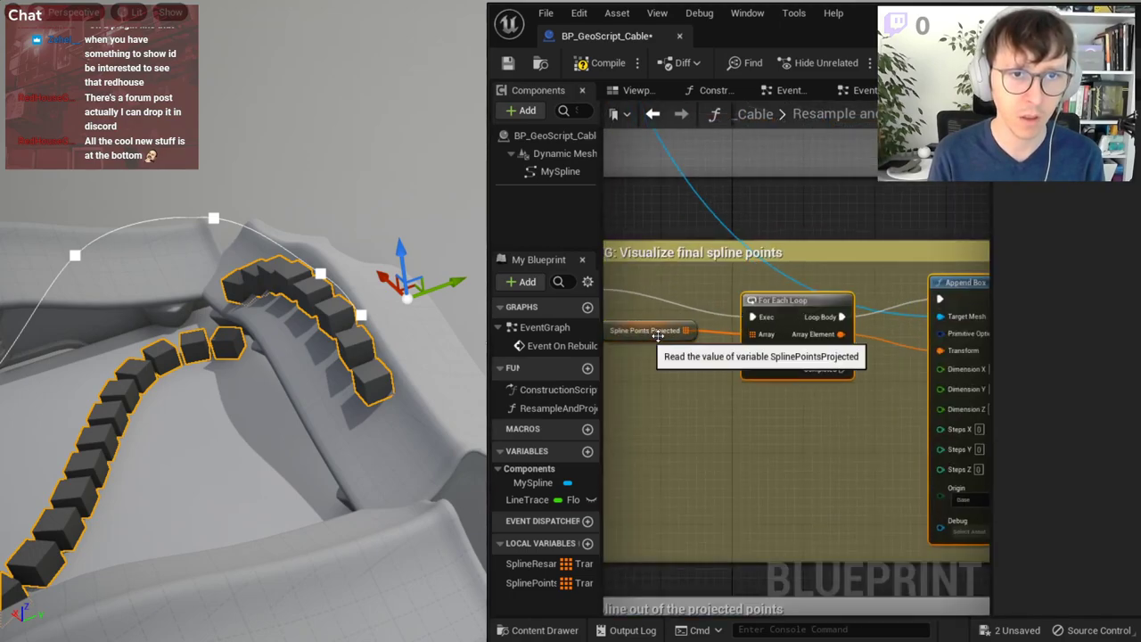
pyautogui.rightClick(865, 305)
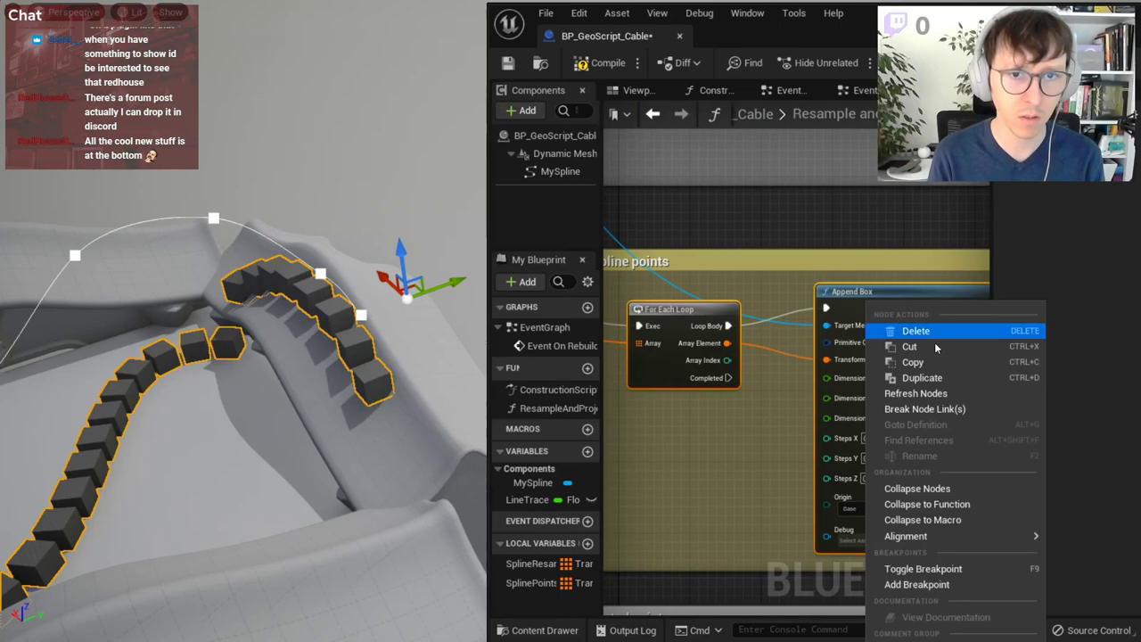
pyautogui.click(927, 504)
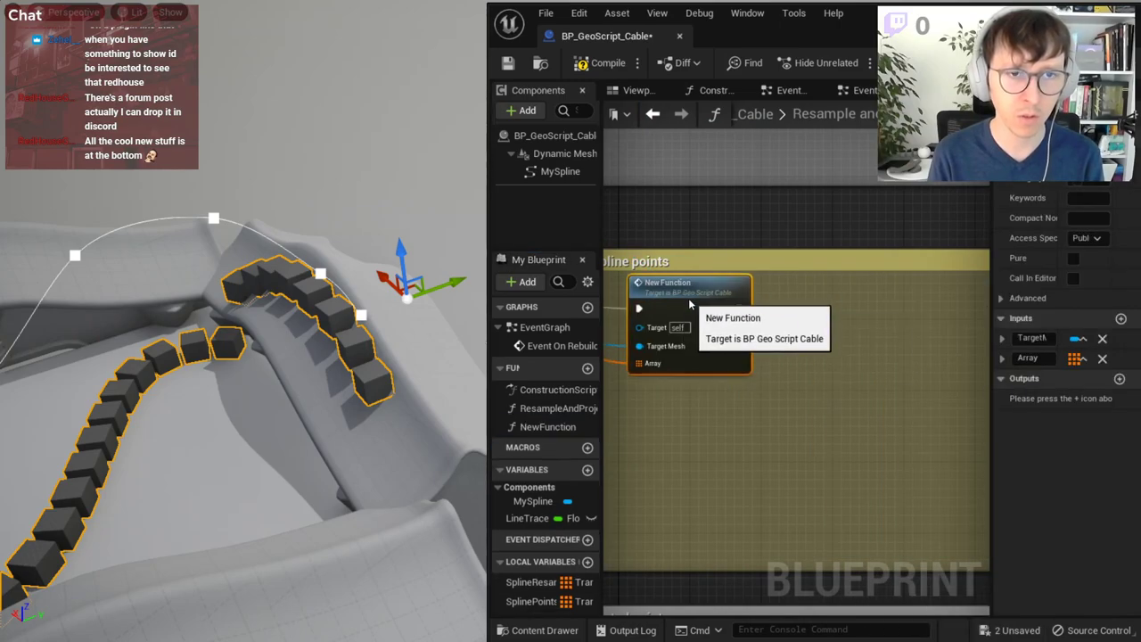
pyautogui.moveTo(784, 333); pyautogui.dragTo(914, 352)
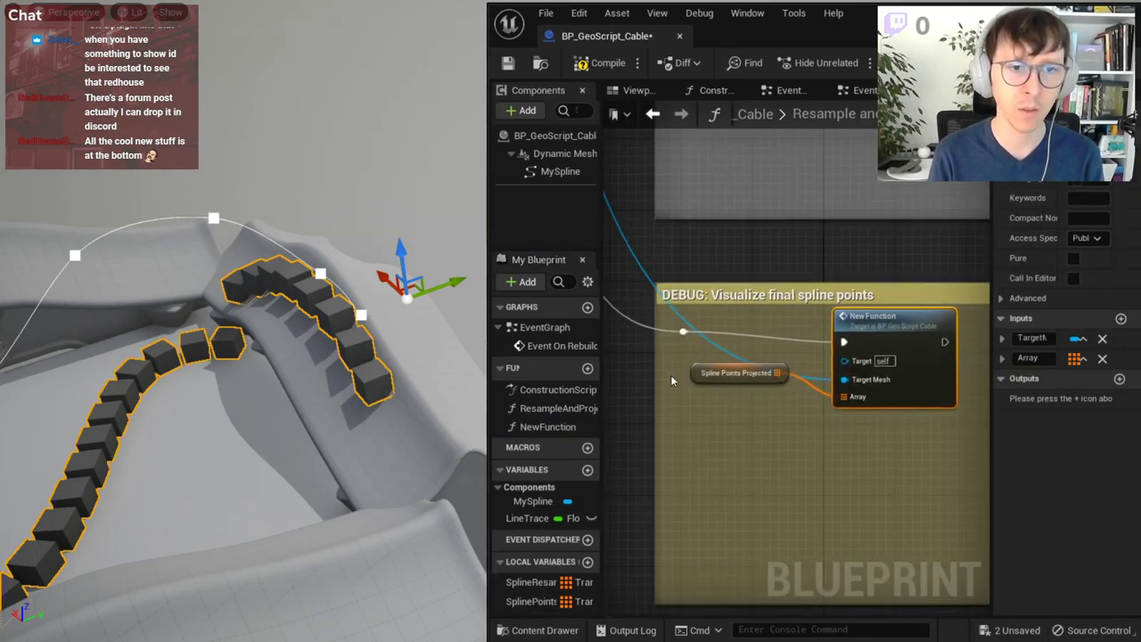
# - Rename the NewFunction function to VisualizePointsAsBoxes
pyautogui.click(547, 426)
pyautogui.press('F2')
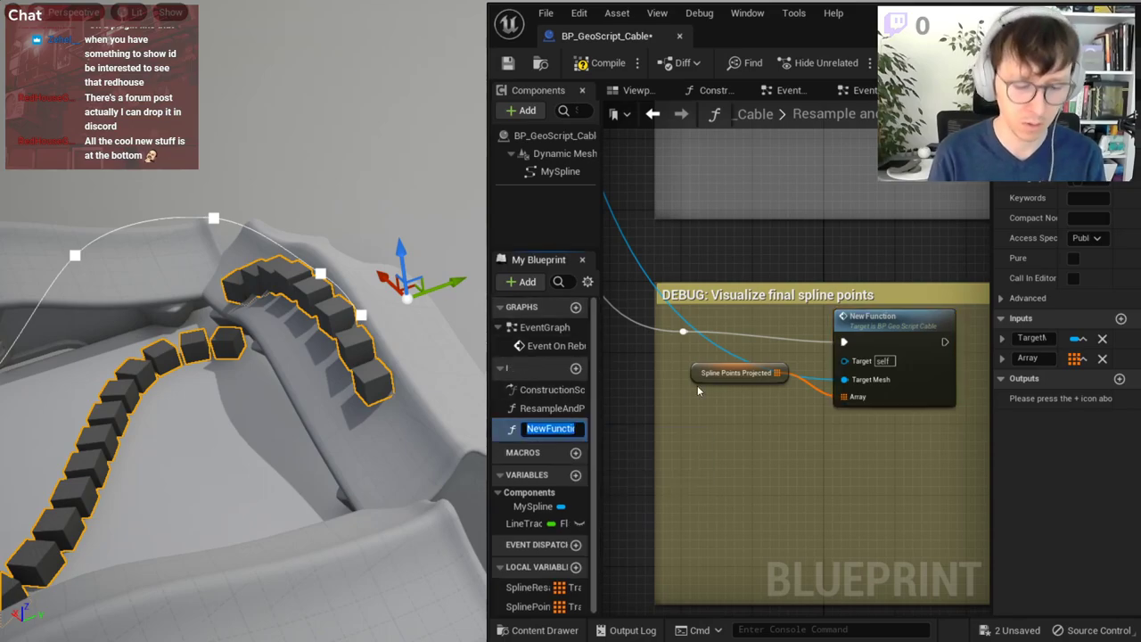
pyautogui.write('V')
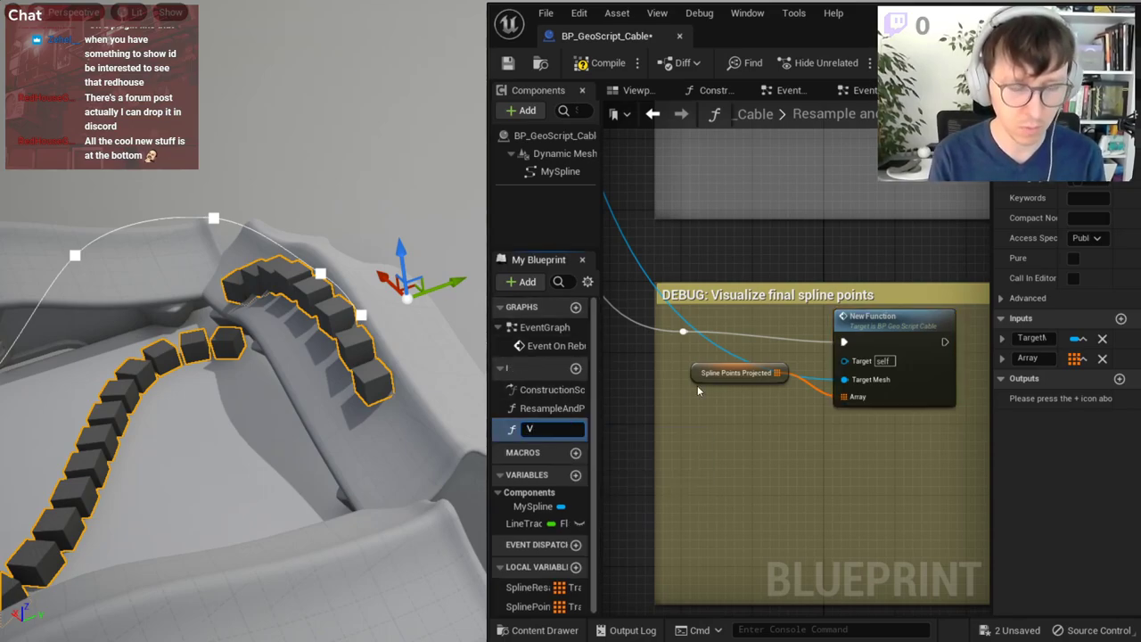
pyautogui.write('isualize')
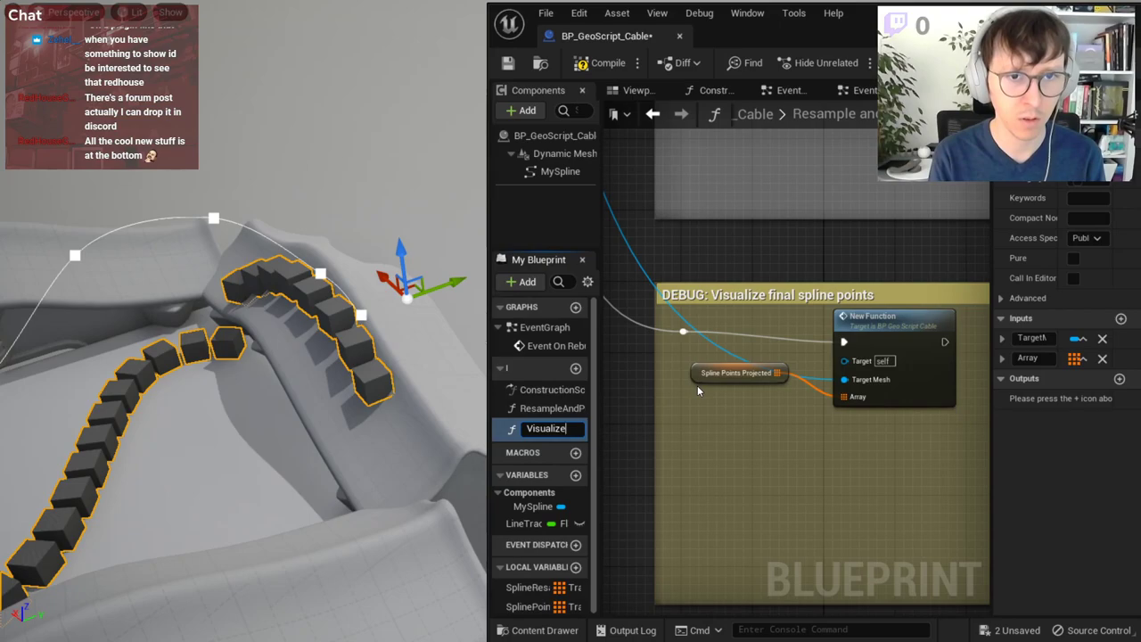
pyautogui.write('P')
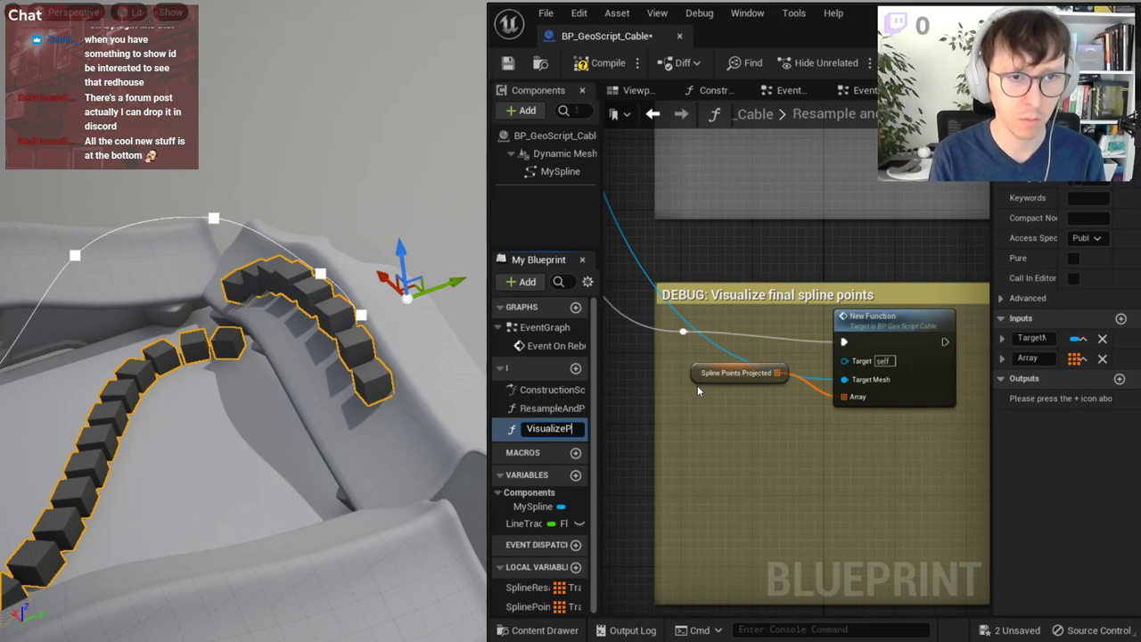
pyautogui.write('ointsAs')
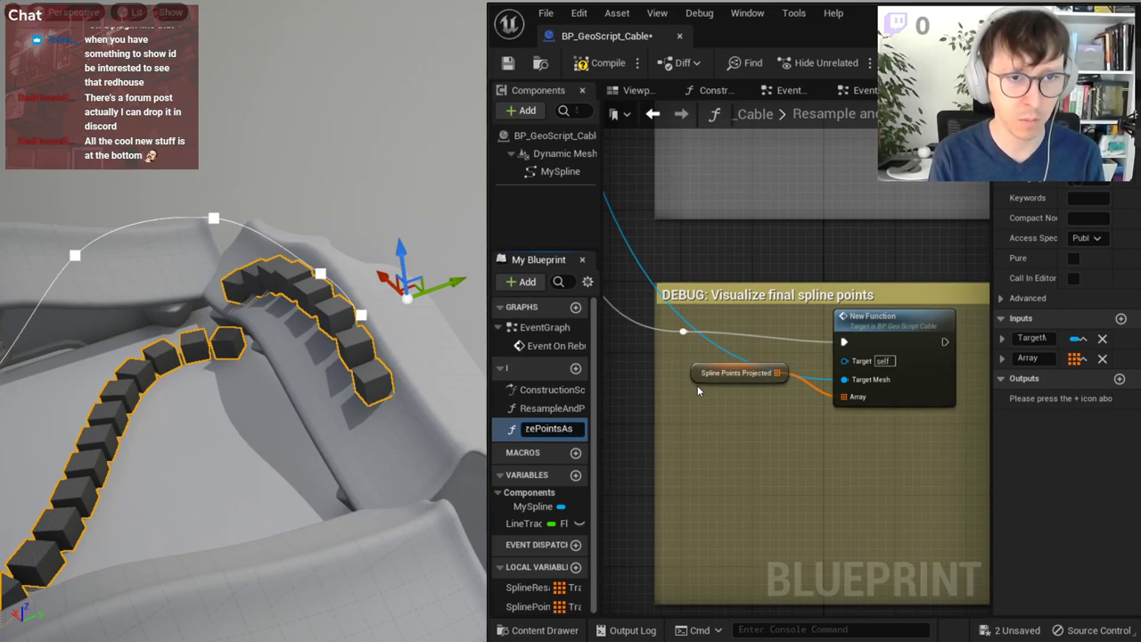
pyautogui.write('Boxes')
pyautogui.press('Return')
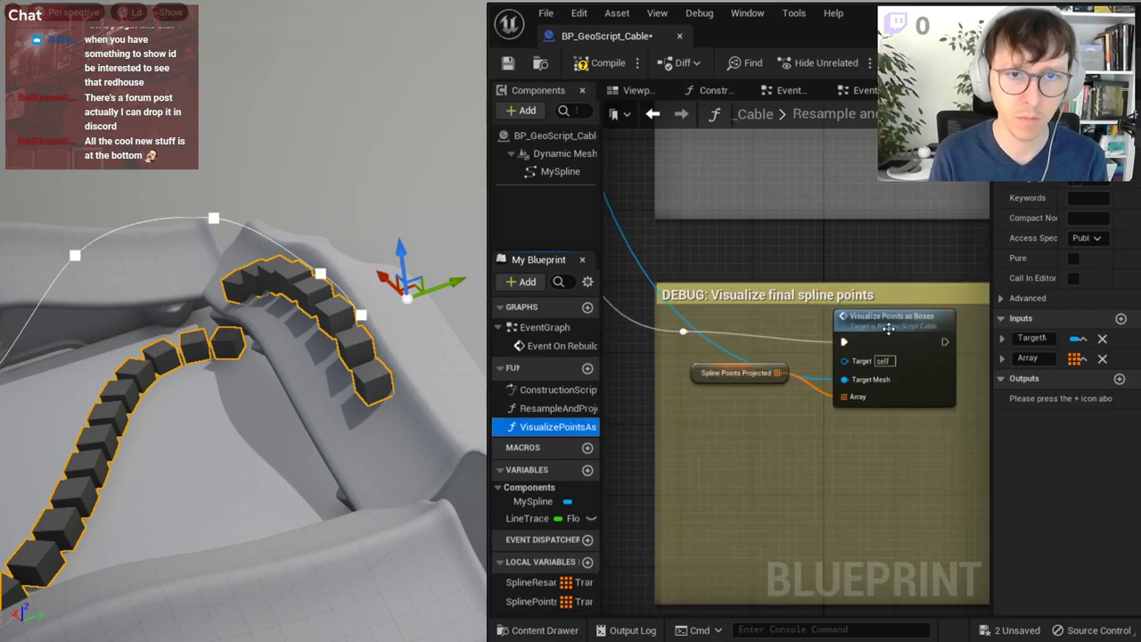
# - Rename the function's array input to Points and recompile the Blueprint
pyautogui.moveTo(716, 378); pyautogui.dragTo(726, 417)
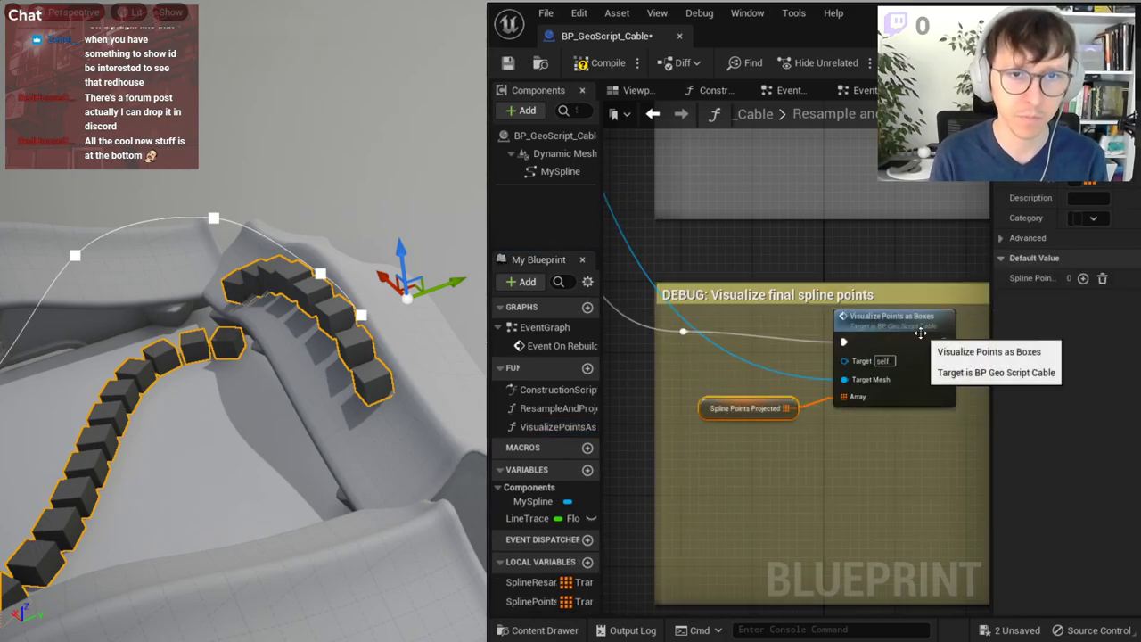
pyautogui.click(953, 360)
pyautogui.write('Poi')
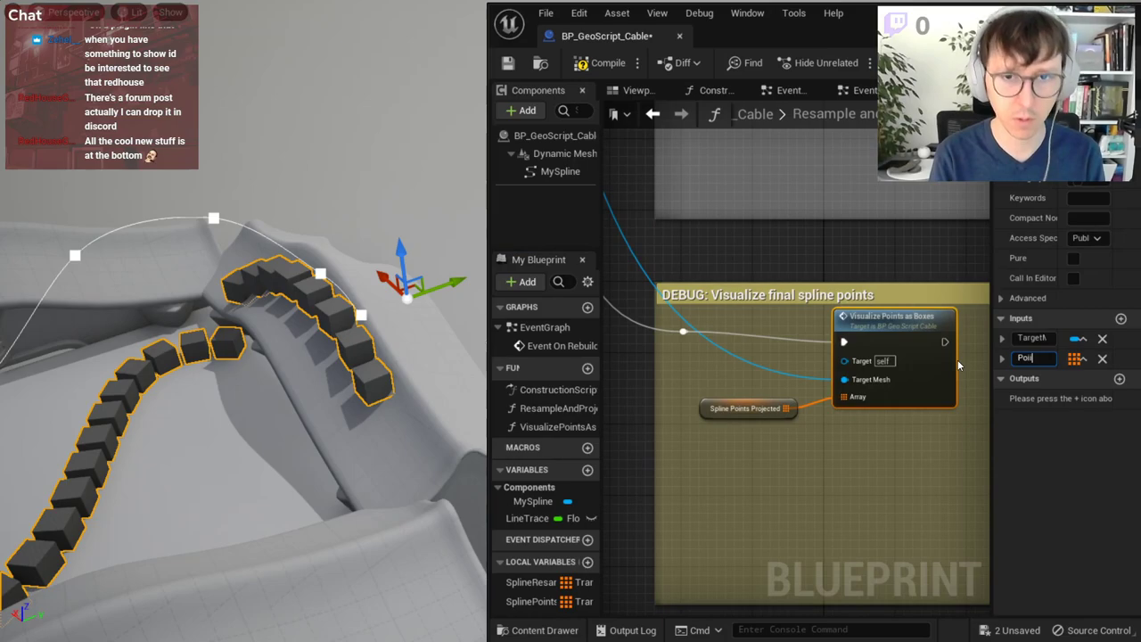
pyautogui.write('nts')
pyautogui.press('Return')
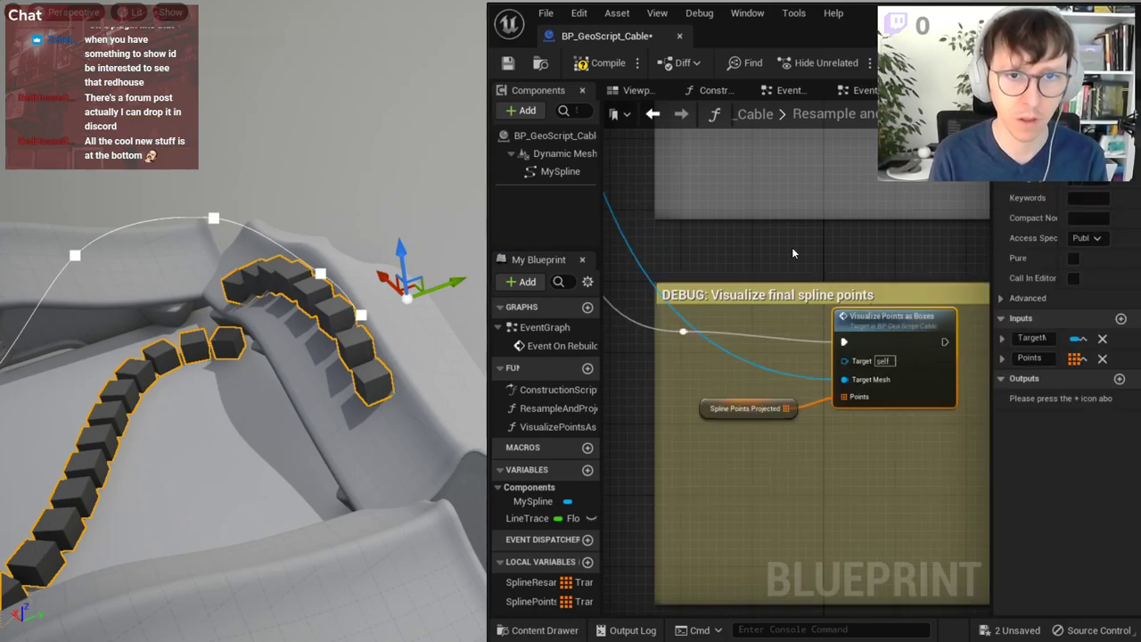
pyautogui.click(599, 62)
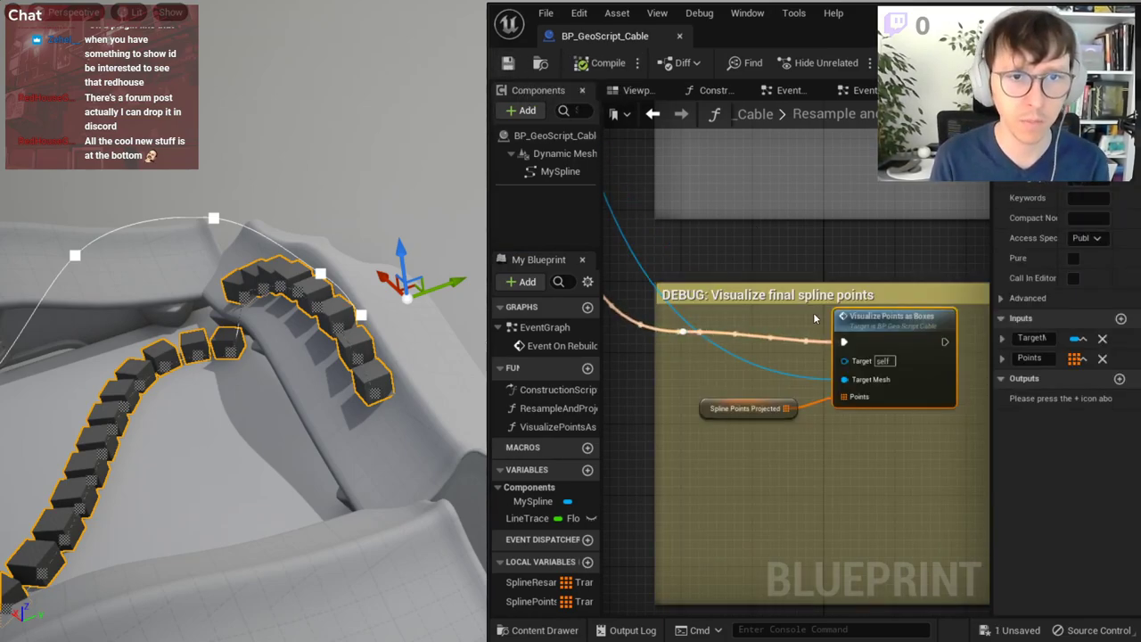
pyautogui.click(687, 345)
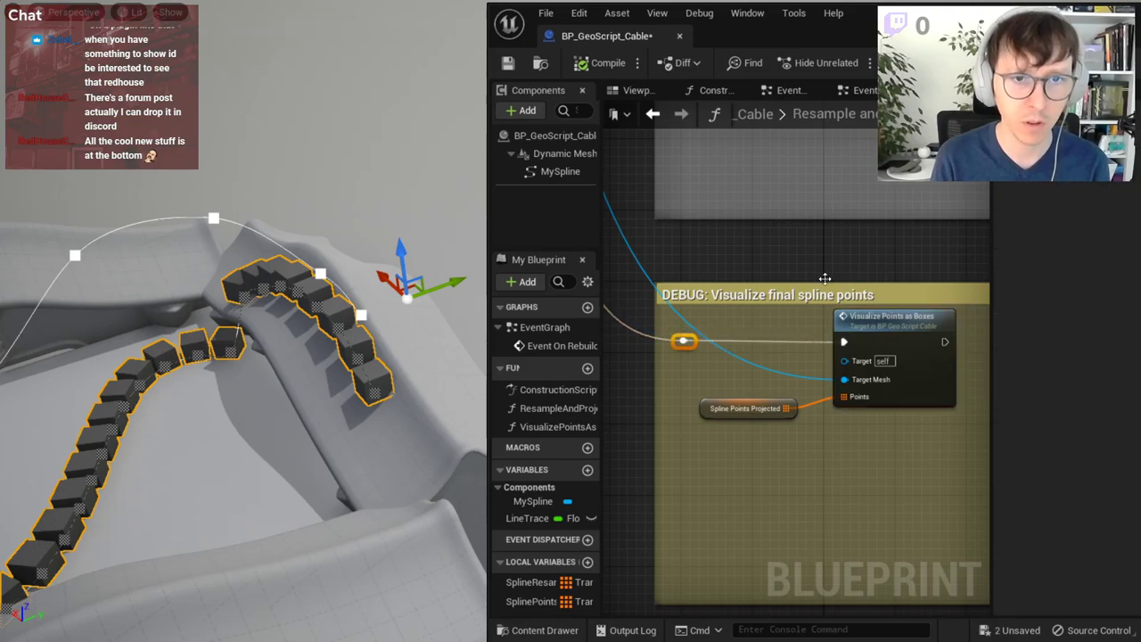
pyautogui.scroll(-3, 824, 279)
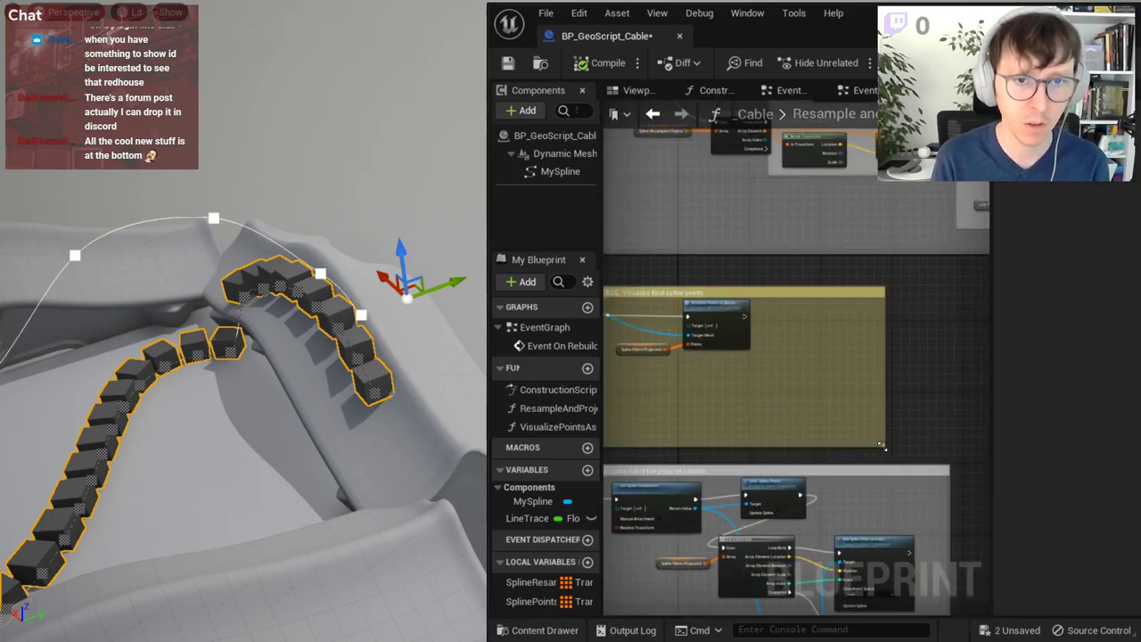
# - Shrink the DEBUG comment, disconnect exec into Visualize Points as Boxes, then compile and save
pyautogui.moveTo(882, 446)
pyautogui.mouseDown()
pyautogui.moveTo(783, 372)
pyautogui.moveTo(787, 308)
pyautogui.mouseUp()
pyautogui.scroll(-2, 854, 314)
pyautogui.scroll(2, 788, 308)
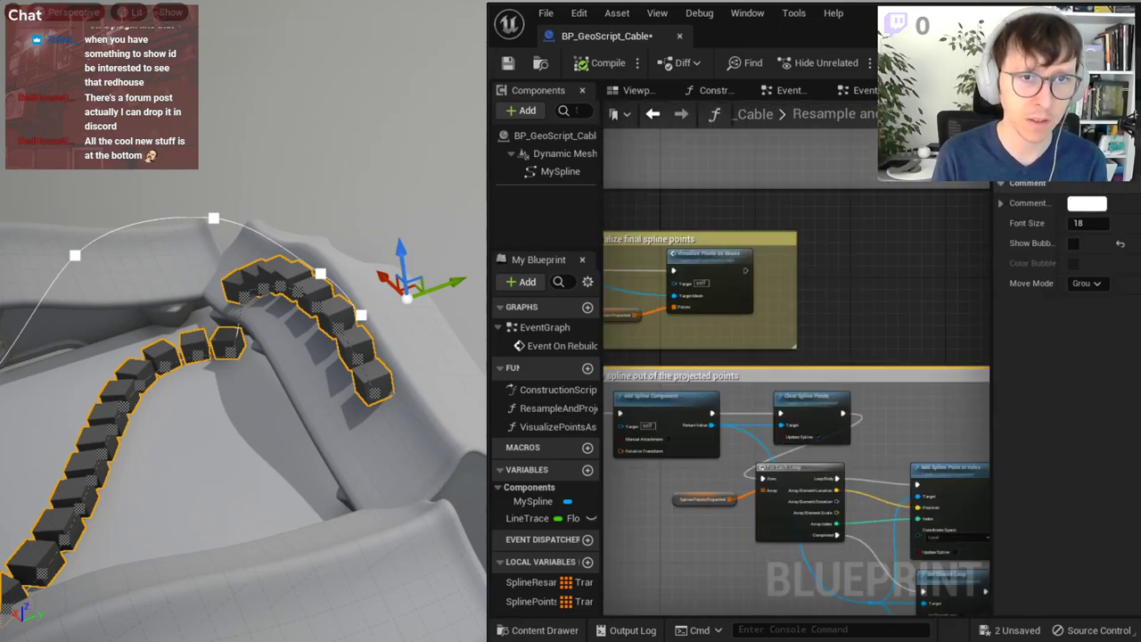
pyautogui.scroll(2, 785, 288)
pyautogui.keyDown('alt'); pyautogui.click(783, 287); pyautogui.keyUp('alt')
pyautogui.hotkey('ctrl', 's')
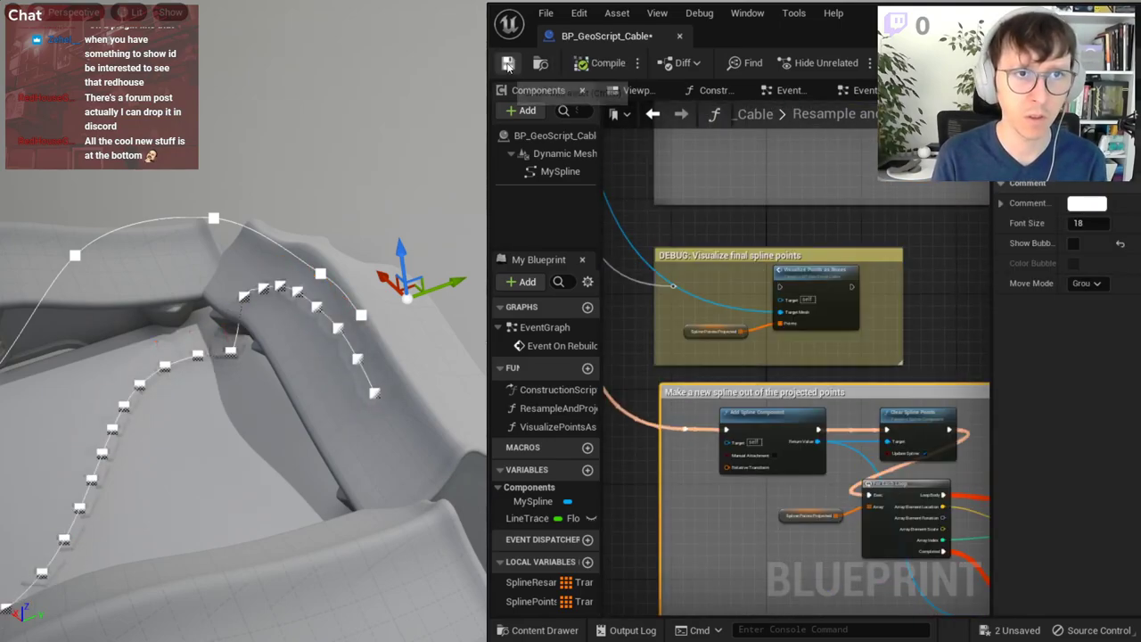
# - Paste a copy of the DEBUG comment box, move it right, and return to the spline-building nodes
pyautogui.moveTo(355, 323); pyautogui.dragTo(294, 267, button='right')
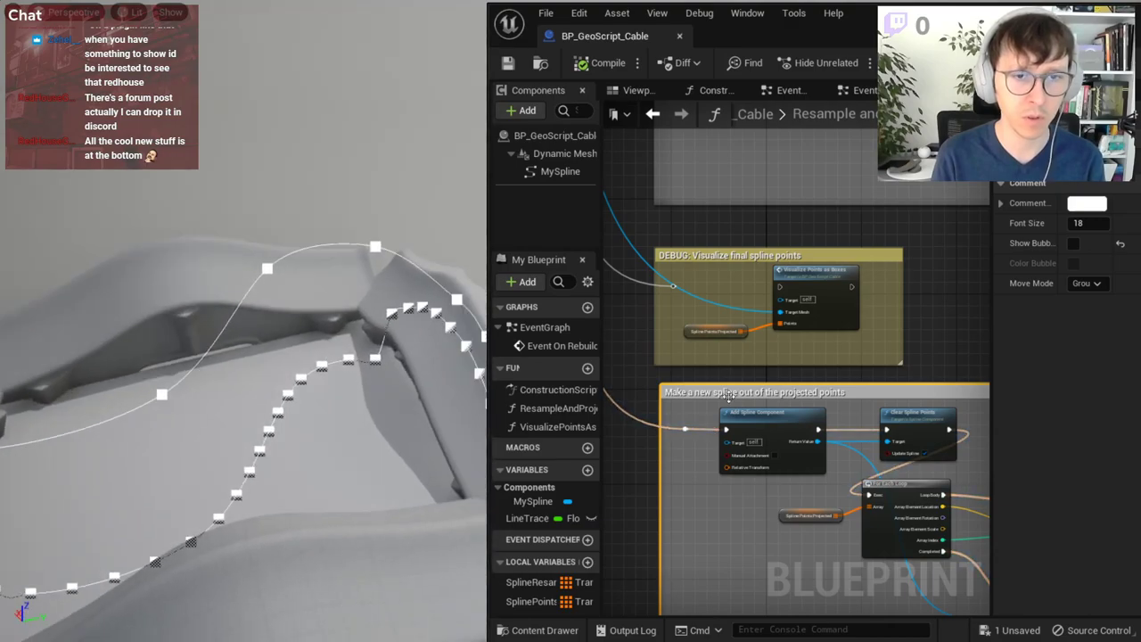
pyautogui.moveTo(838, 537); pyautogui.dragTo(838, 274, button='right')
pyautogui.scroll(-3, 719, 454)
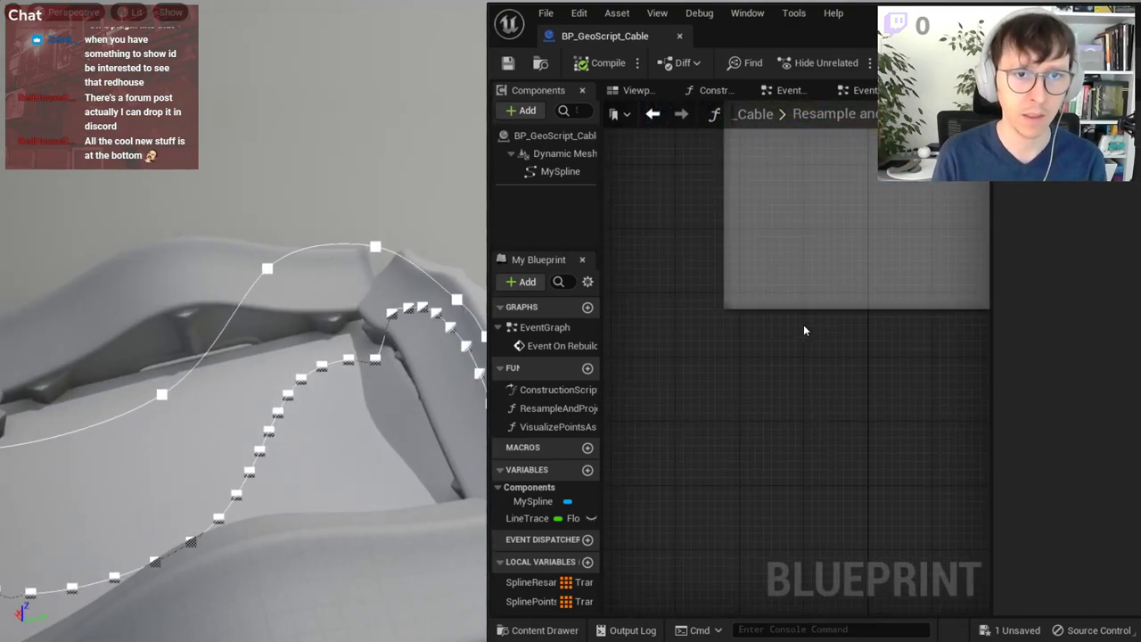
pyautogui.scroll(2, 703, 543)
pyautogui.scroll(2, 822, 454)
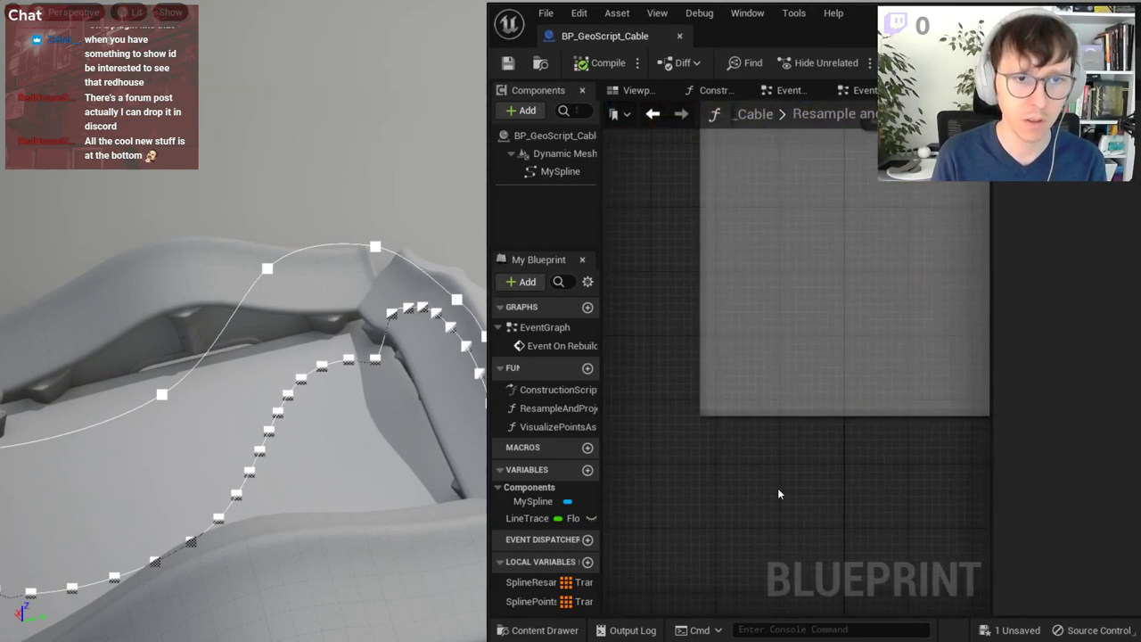
pyautogui.hotkey('ctrl', 'v')
pyautogui.moveTo(790, 471); pyautogui.dragTo(925, 488)
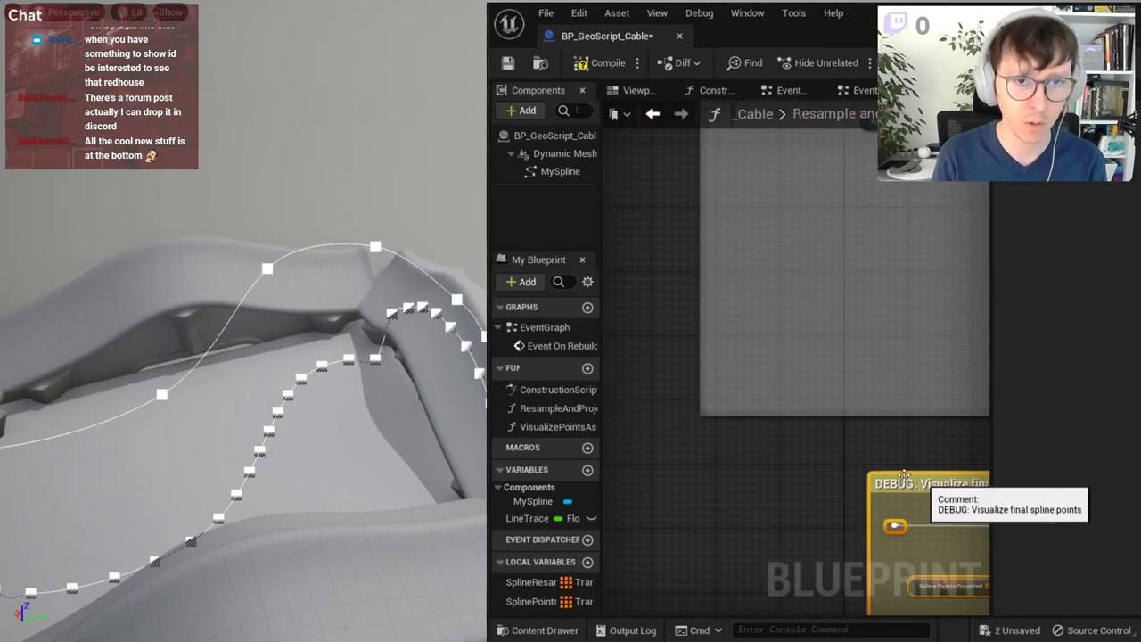
pyautogui.moveTo(927, 486); pyautogui.dragTo(878, 382, button='right')
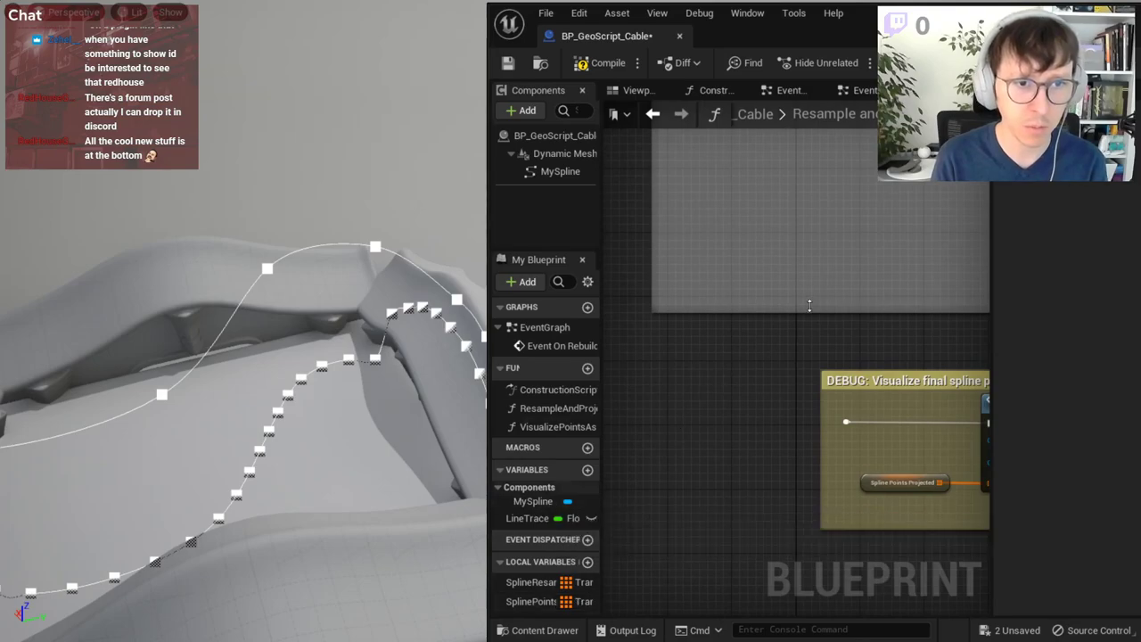
pyautogui.moveTo(809, 305); pyautogui.dragTo(721, 412, button='right')
# - Promote Add Spline Component's Return Value to a new variable and place its SET node
pyautogui.moveTo(764, 348); pyautogui.dragTo(950, 340, button='right')
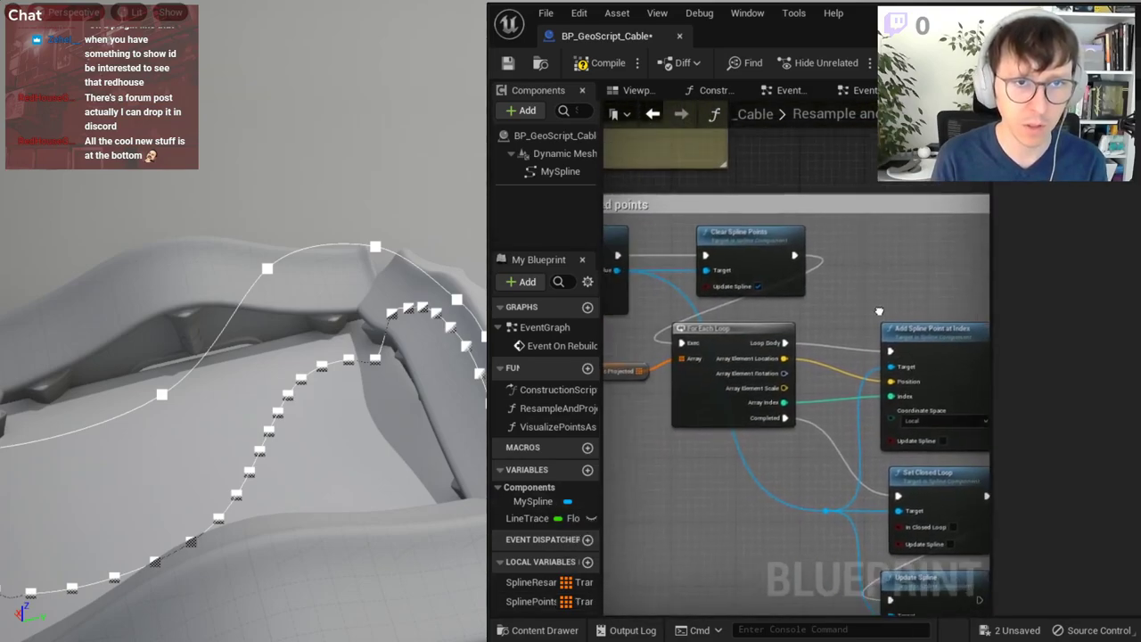
pyautogui.moveTo(827, 271); pyautogui.dragTo(889, 271)
pyautogui.scroll(2, 733, 300)
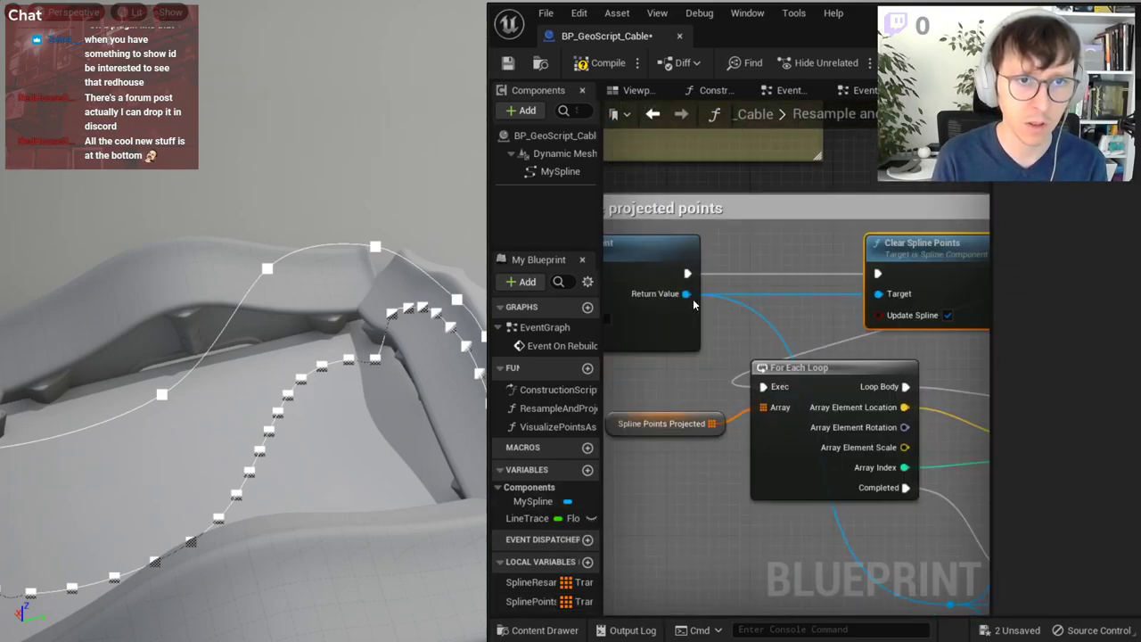
pyautogui.rightClick(687, 294)
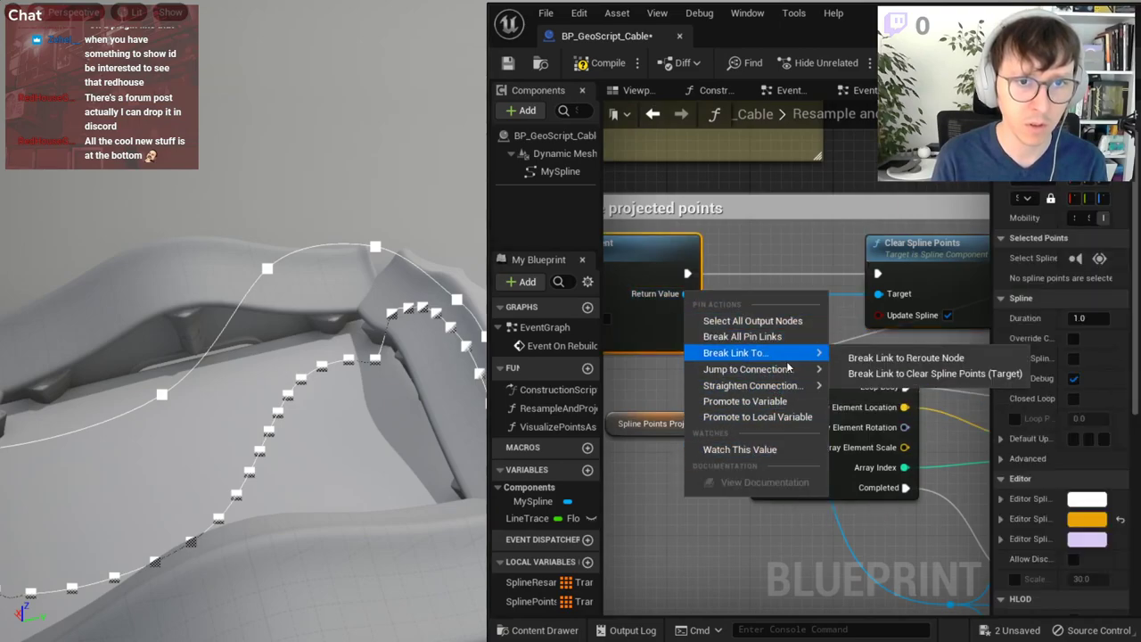
pyautogui.click(769, 401)
pyautogui.moveTo(817, 260); pyautogui.dragTo(744, 250)
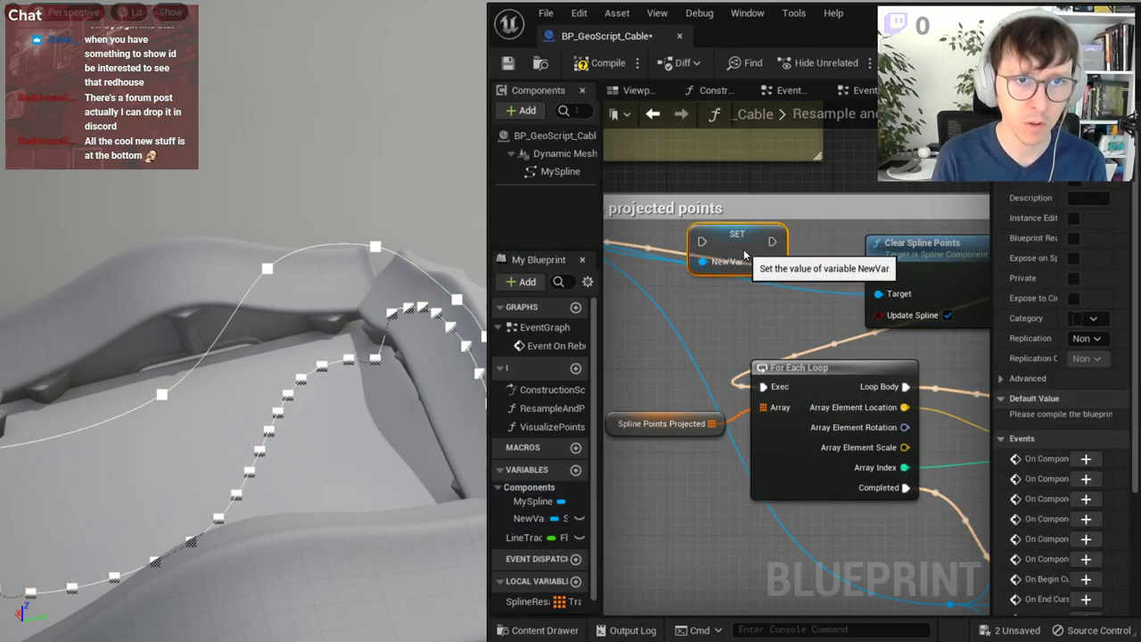
pyautogui.moveTo(743, 258)
pyautogui.mouseDown(button='right')
pyautogui.moveTo(928, 292)
pyautogui.moveTo(689, 308)
pyautogui.mouseUp(button='right')
pyautogui.moveTo(689, 307); pyautogui.dragTo(722, 307)
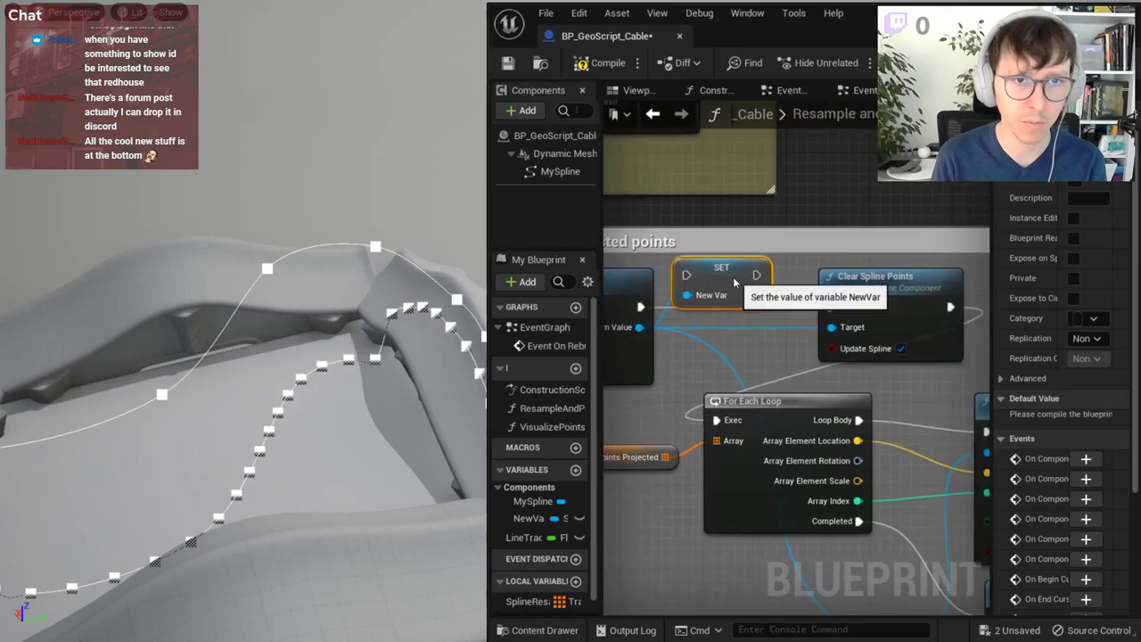
# - Rename the new variable to SplineProjected
pyautogui.doubleClick(527, 518)
pyautogui.write('oje')
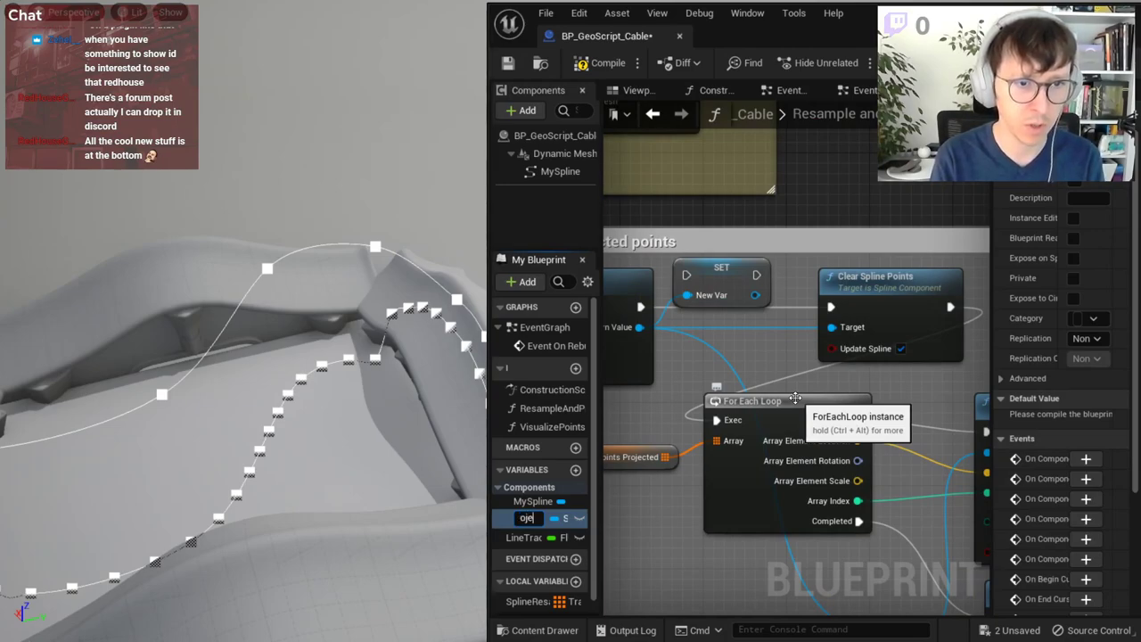
pyautogui.write('cted')
pyautogui.press('Return')
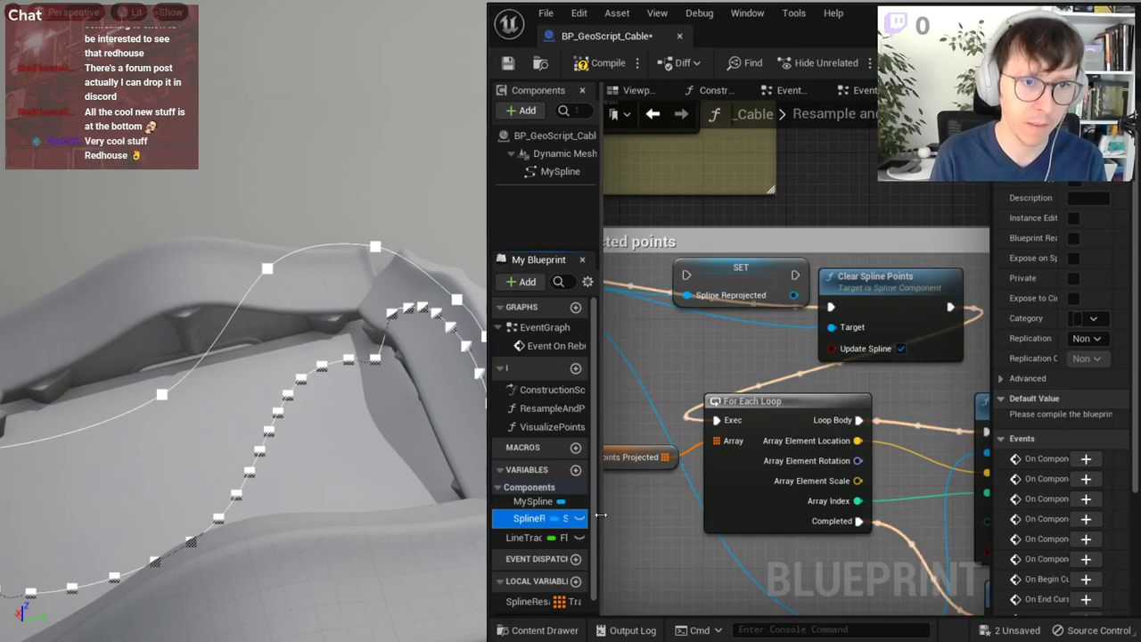
pyautogui.moveTo(601, 514); pyautogui.dragTo(663, 514)
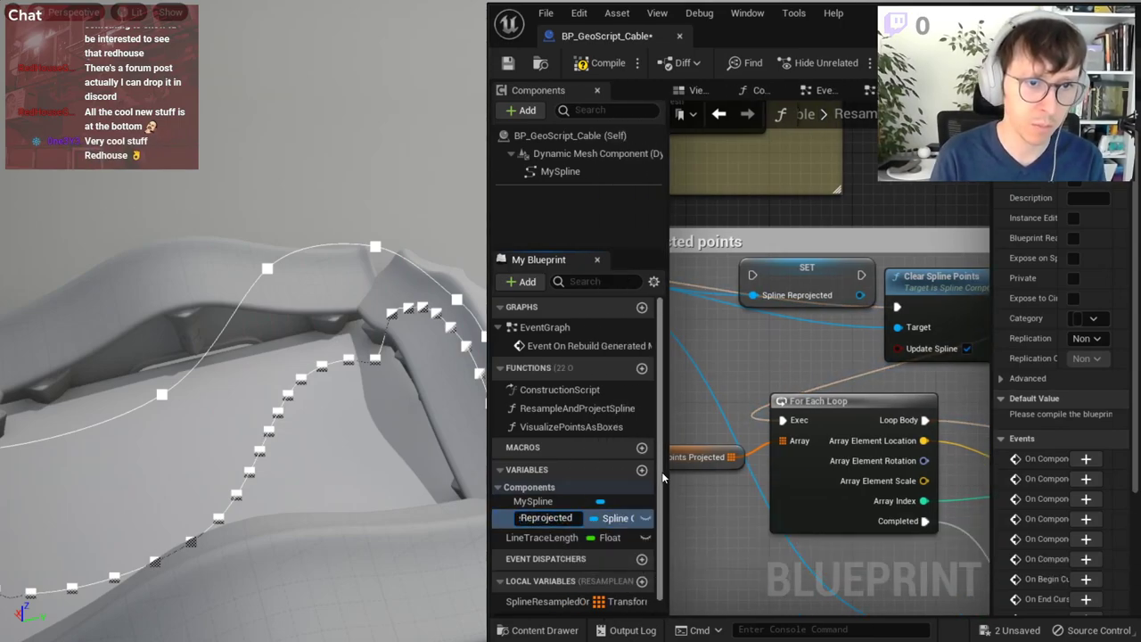
pyautogui.hotkey('shift', 'Left')
pyautogui.hotkey('shift', 'Left')
pyautogui.hotkey('shift', 'Left')
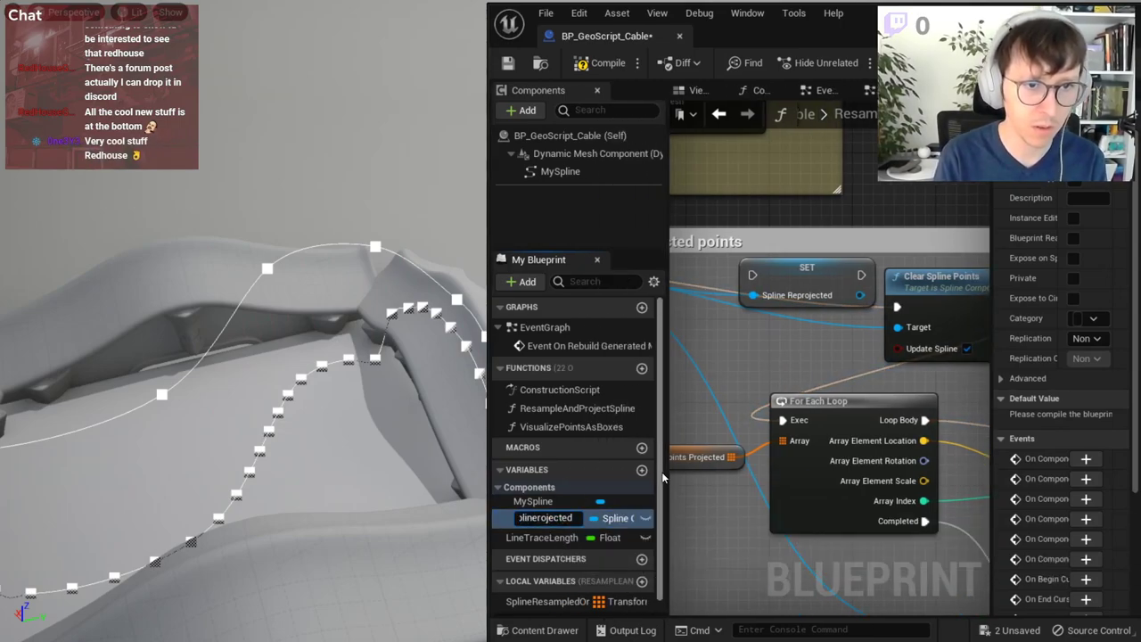
pyautogui.write('P')
pyautogui.press('Return')
# - Rename the MySpline component to SplineUserInput
pyautogui.press('Up')
pyautogui.press('F2')
pyautogui.write('S')
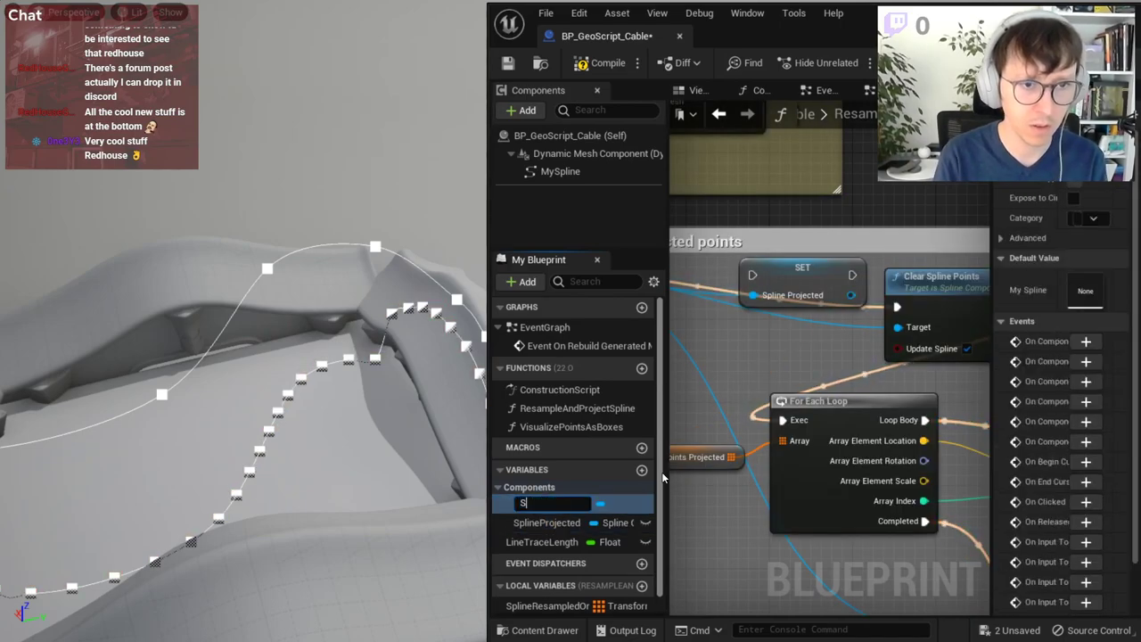
pyautogui.write('[;o')
pyautogui.press('BackSpace')
pyautogui.press('BackSpace')
pyautogui.press('BackSpace')
pyautogui.write('pl')
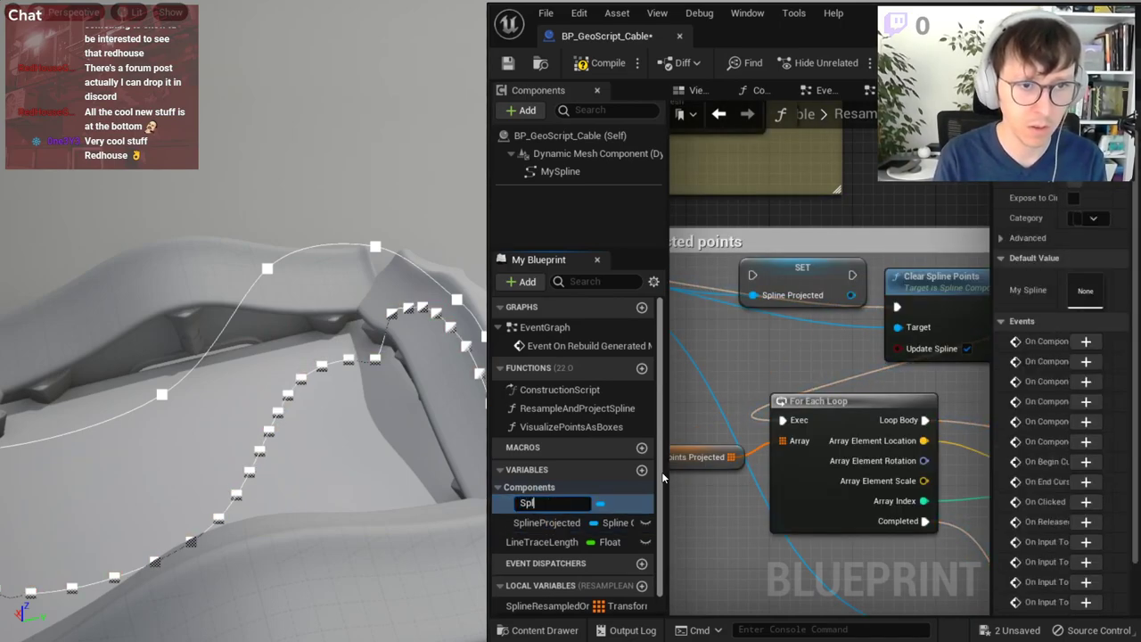
pyautogui.write('ineUserInput')
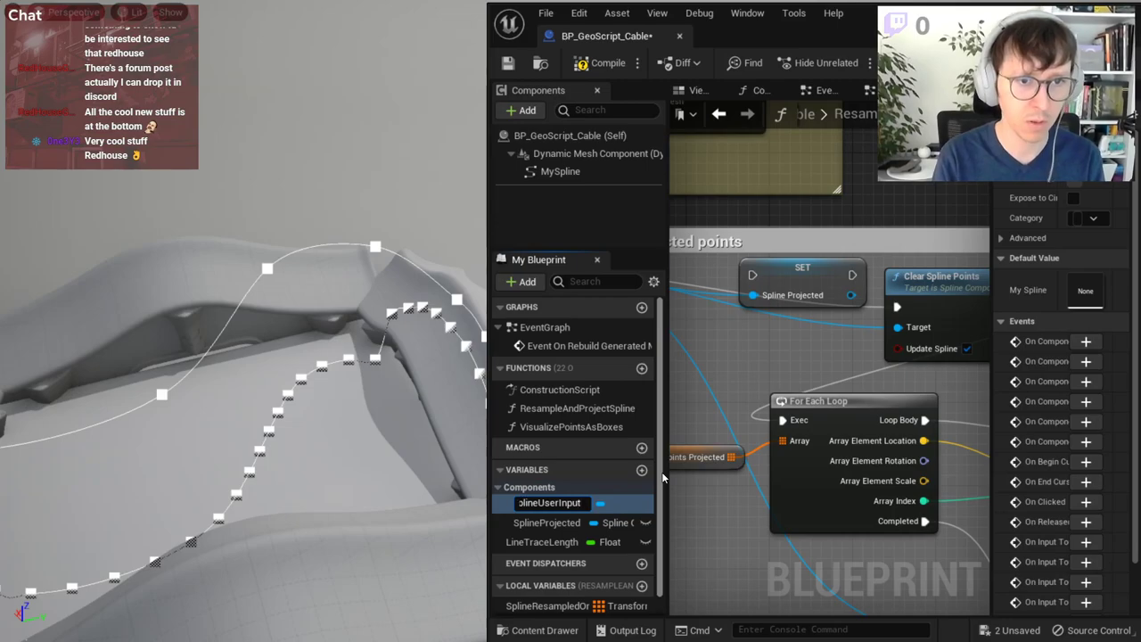
pyautogui.press('Return')
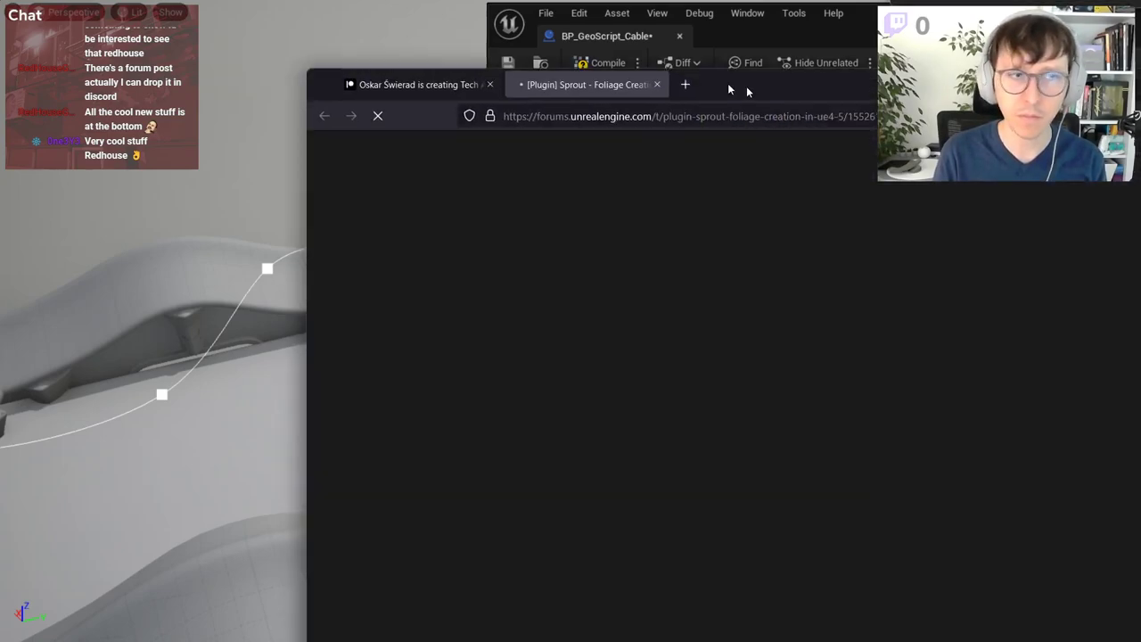
# - Scroll the Sprout forum post down to its links list and open the Artstation link in a new tab
pyautogui.moveTo(731, 86); pyautogui.dragTo(463, 14)
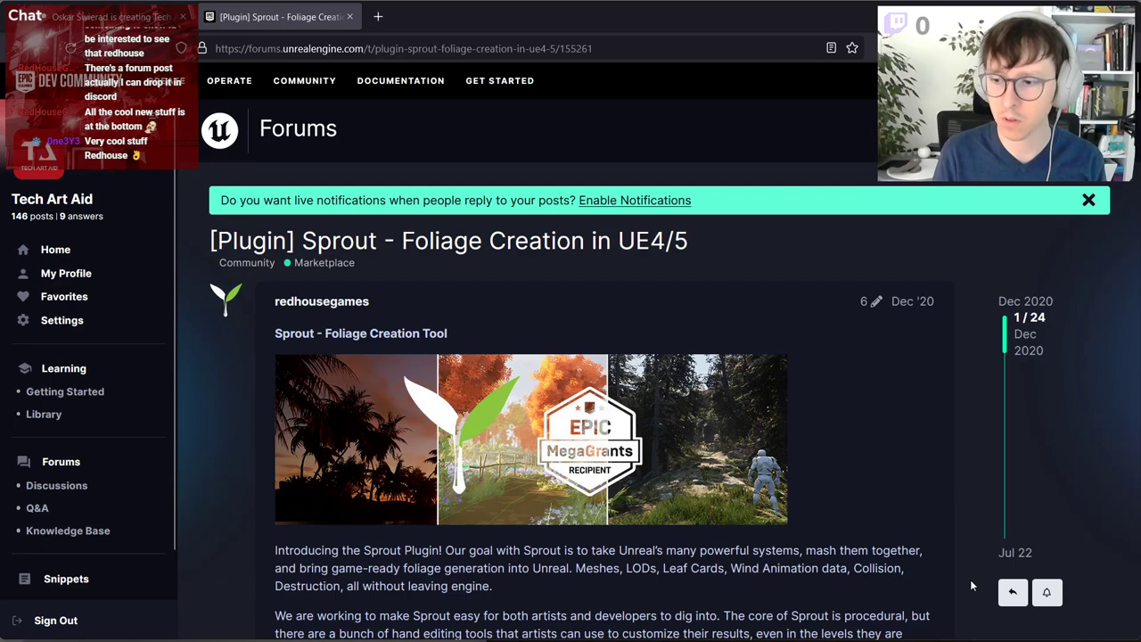
pyautogui.scroll(-2, 678, 516)
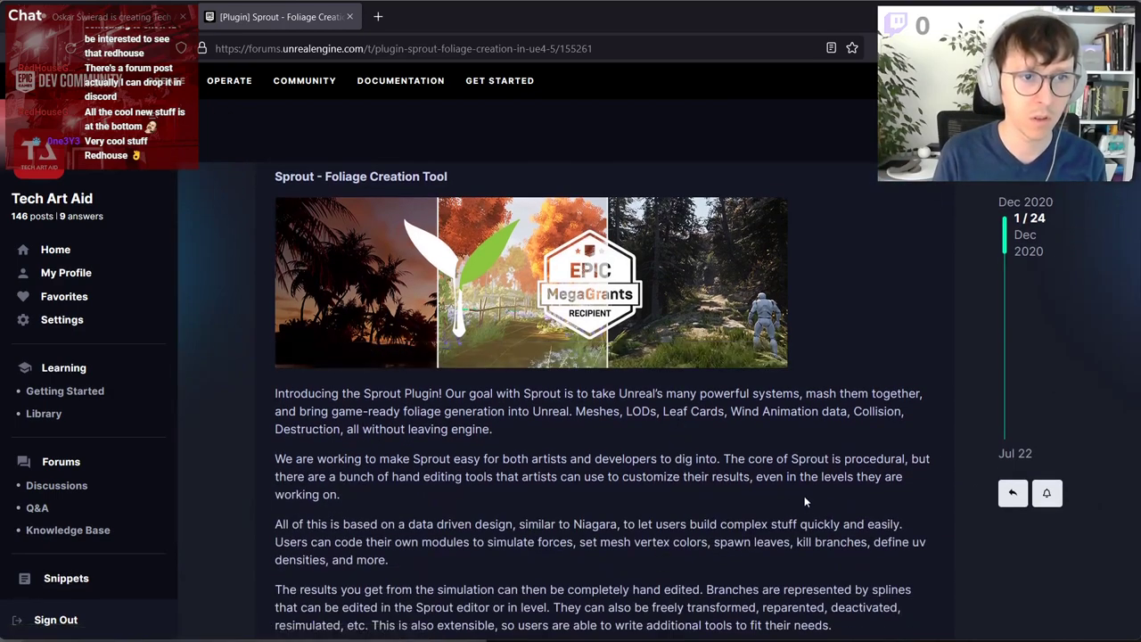
pyautogui.scroll(-1, 804, 495)
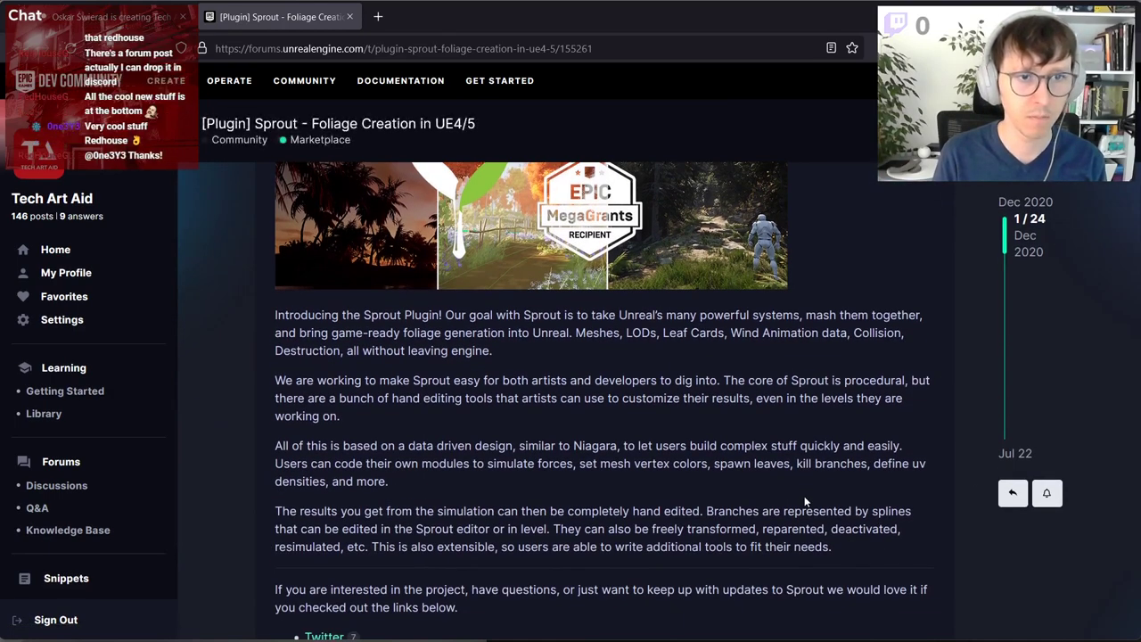
pyautogui.scroll(-1, 804, 501)
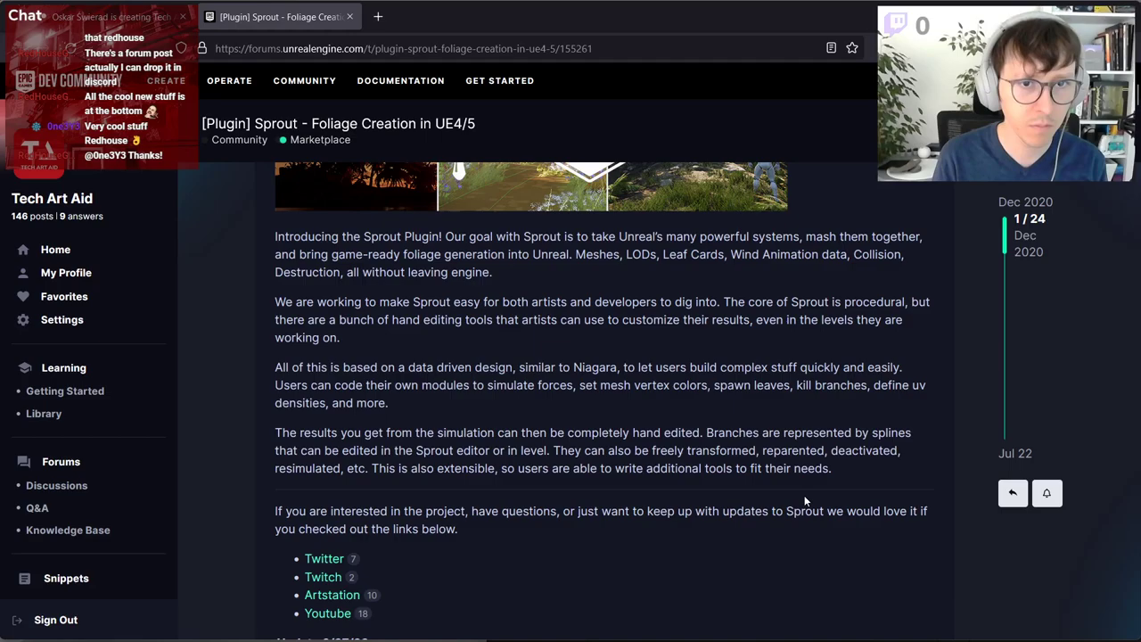
pyautogui.scroll(-4, 804, 501)
pyautogui.scroll(-5, 804, 500)
pyautogui.scroll(-4, 804, 500)
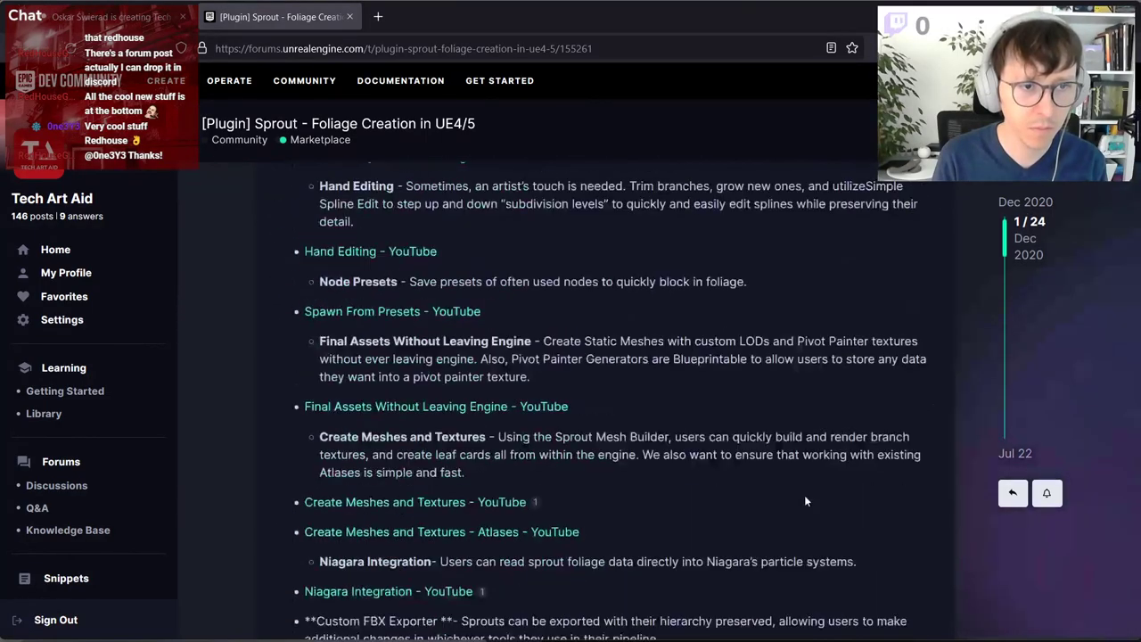
pyautogui.scroll(-4, 804, 500)
pyautogui.scroll(-4, 805, 500)
pyautogui.scroll(-3, 804, 501)
pyautogui.scroll(6, 758, 454)
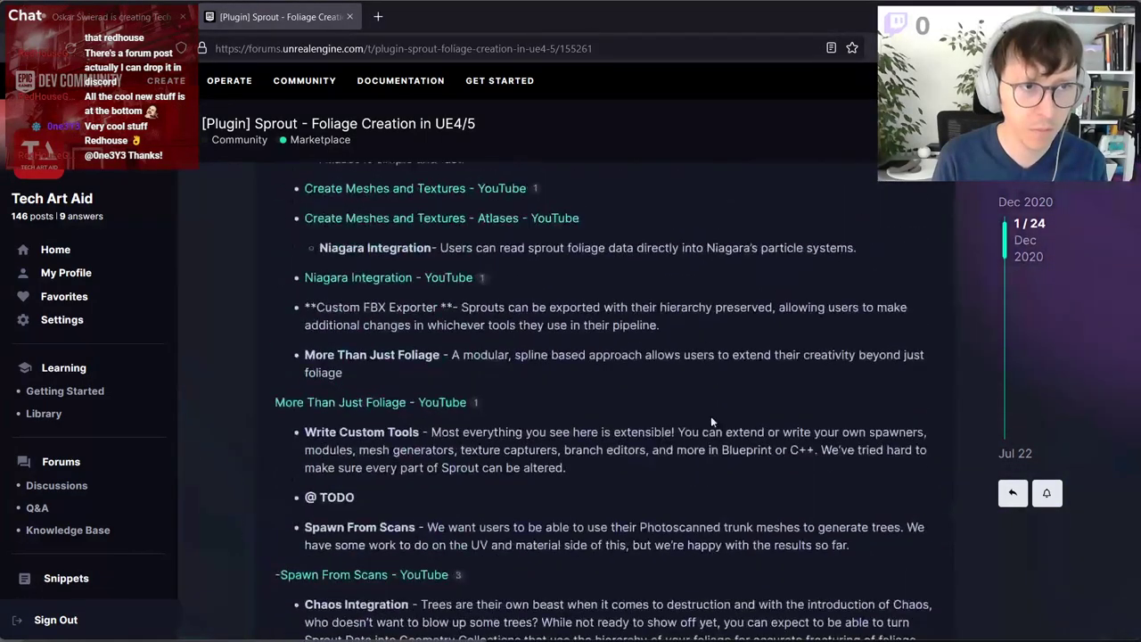
pyautogui.scroll(10, 710, 416)
pyautogui.scroll(3, 463, 379)
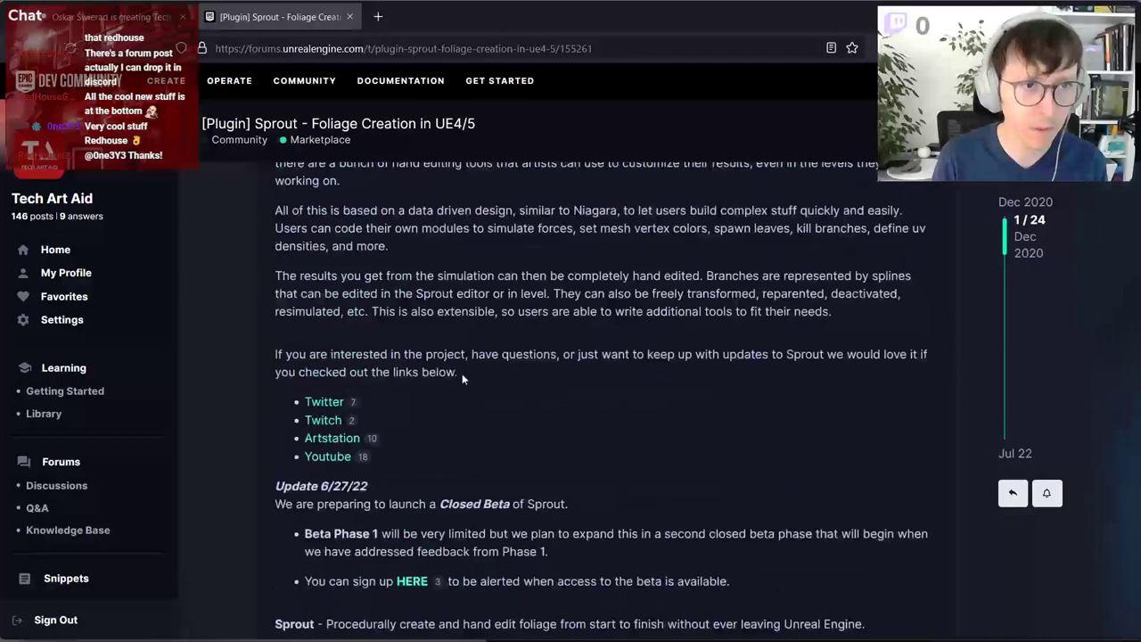
pyautogui.middleClick(341, 434)
# - Open the Island Paradise - Sprout UE4 artwork from the ArtStation profile and dismiss the Google sign-in
pyautogui.click(456, 17)
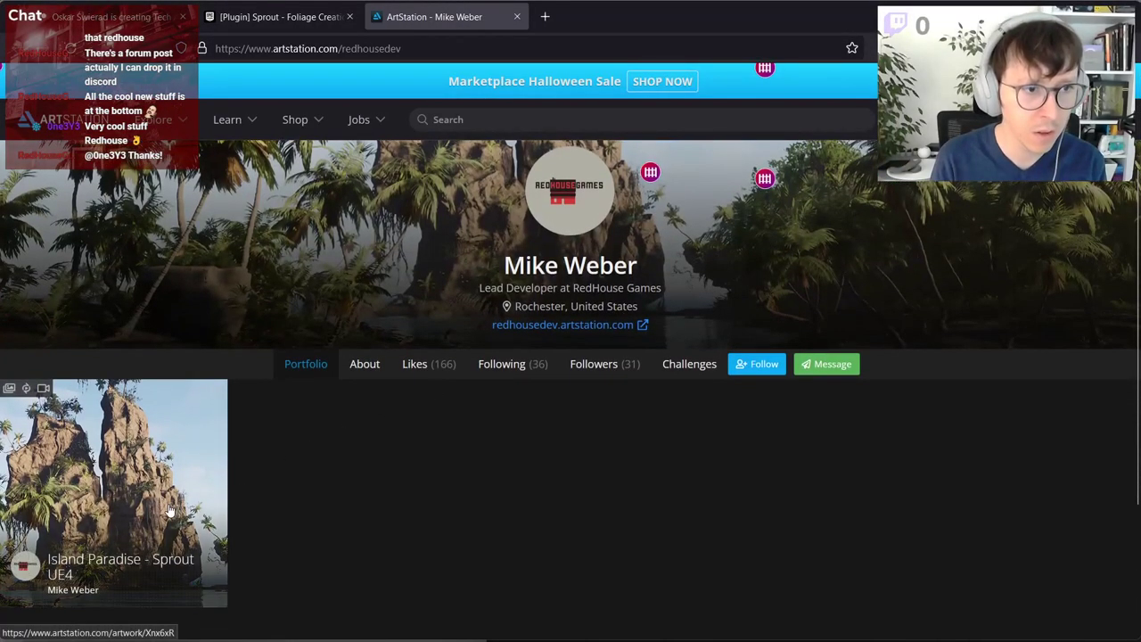
pyautogui.scroll(-2, 315, 440)
pyautogui.click(157, 364)
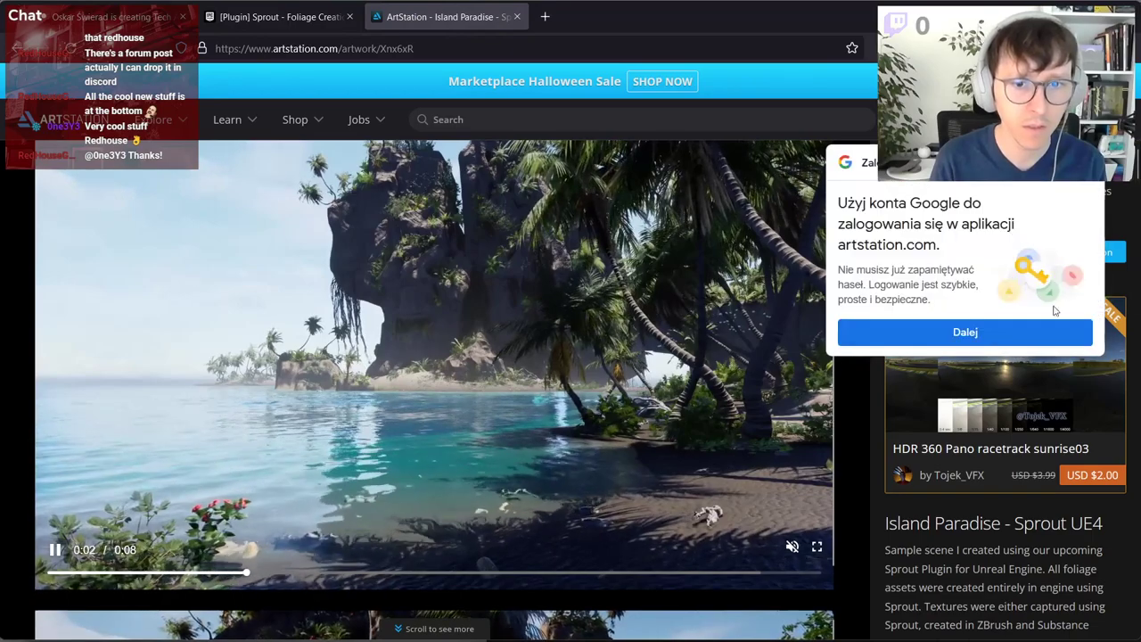
pyautogui.click(1087, 162)
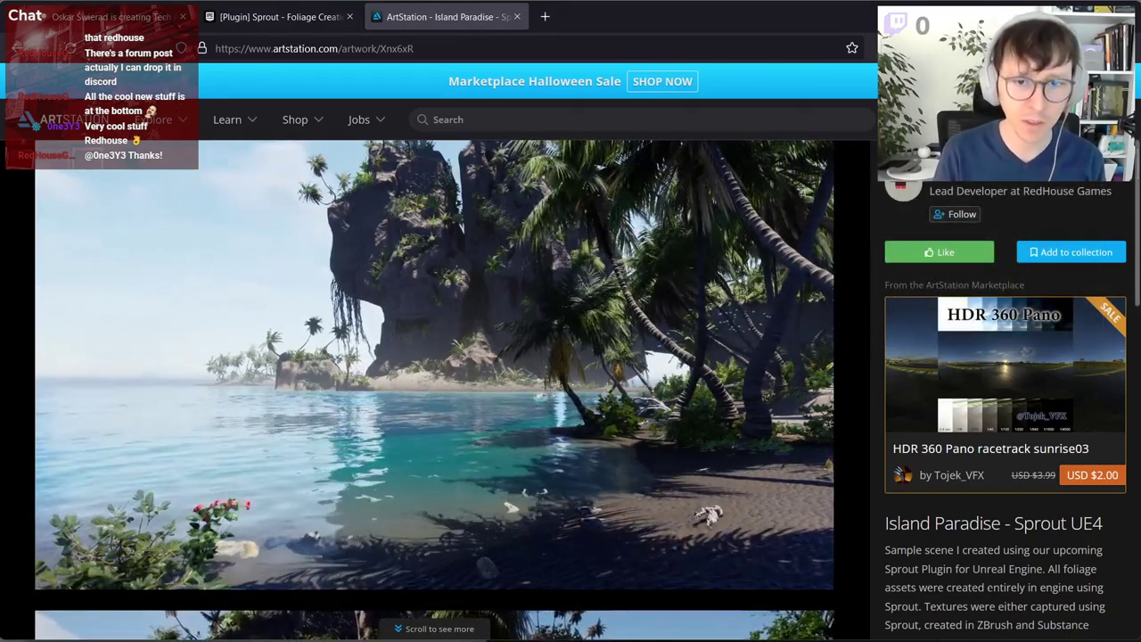
# - Scroll through the artwork page's Sprout showcase videos
pyautogui.moveTo(988, 588); pyautogui.dragTo(918, 607)
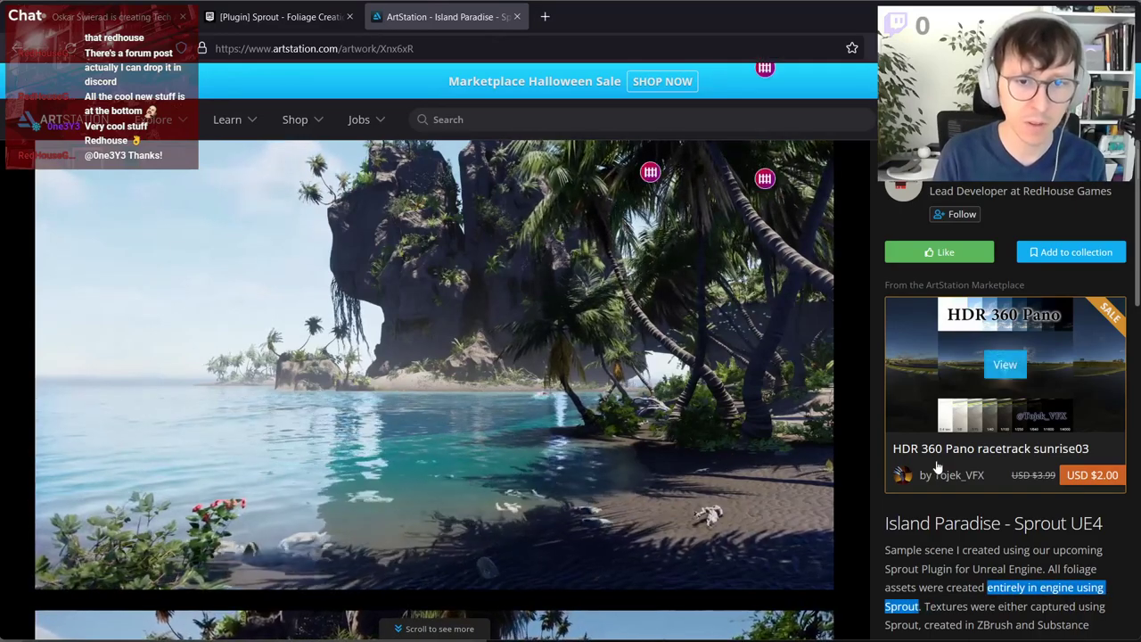
pyautogui.scroll(-2, 1005, 402)
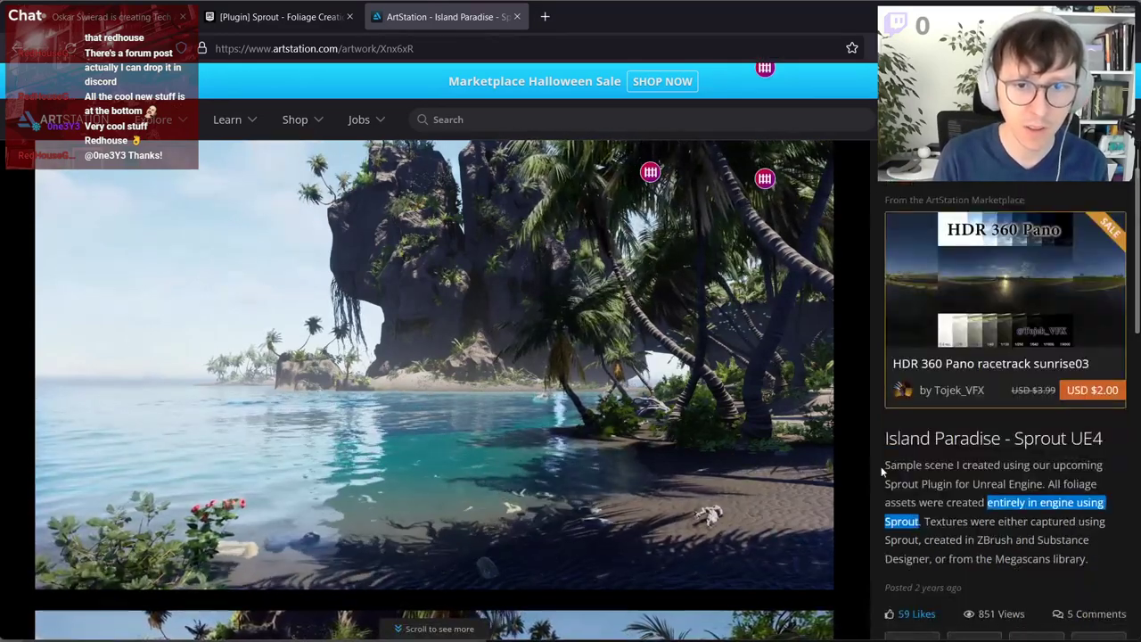
pyautogui.scroll(-5, 842, 545)
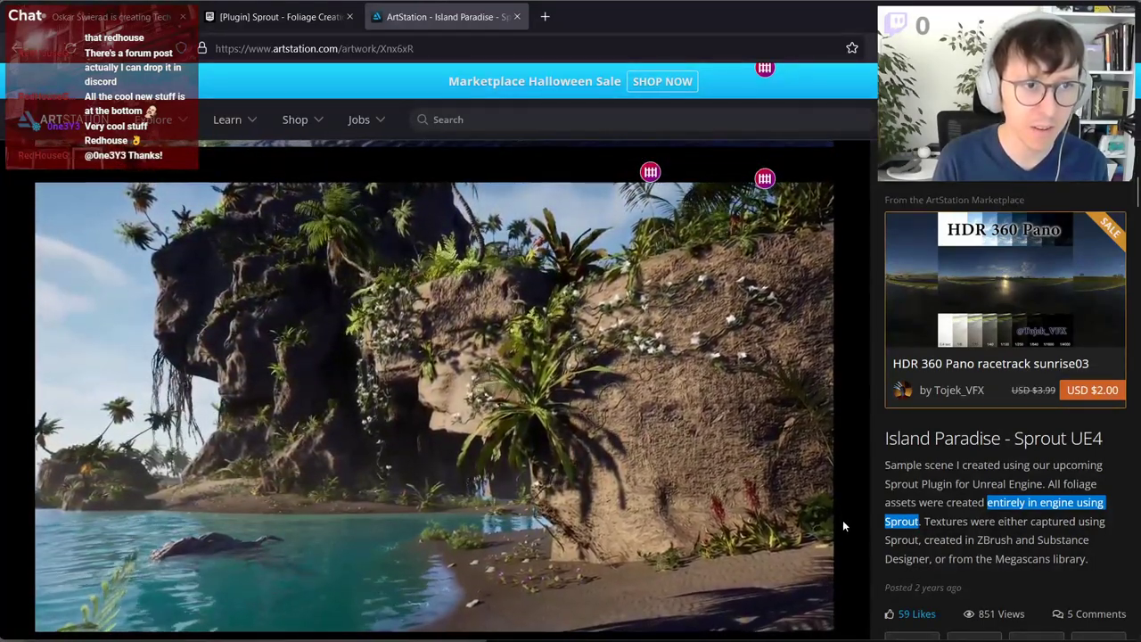
pyautogui.scroll(-5, 842, 526)
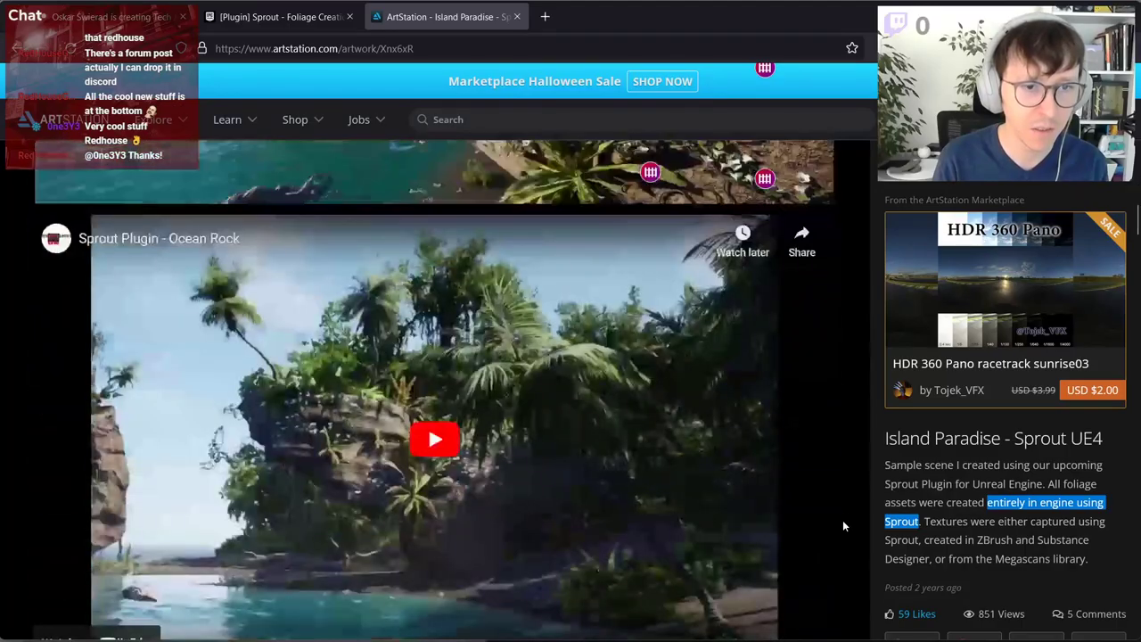
pyautogui.scroll(-3, 843, 526)
pyautogui.scroll(-4, 842, 526)
pyautogui.scroll(2, 842, 526)
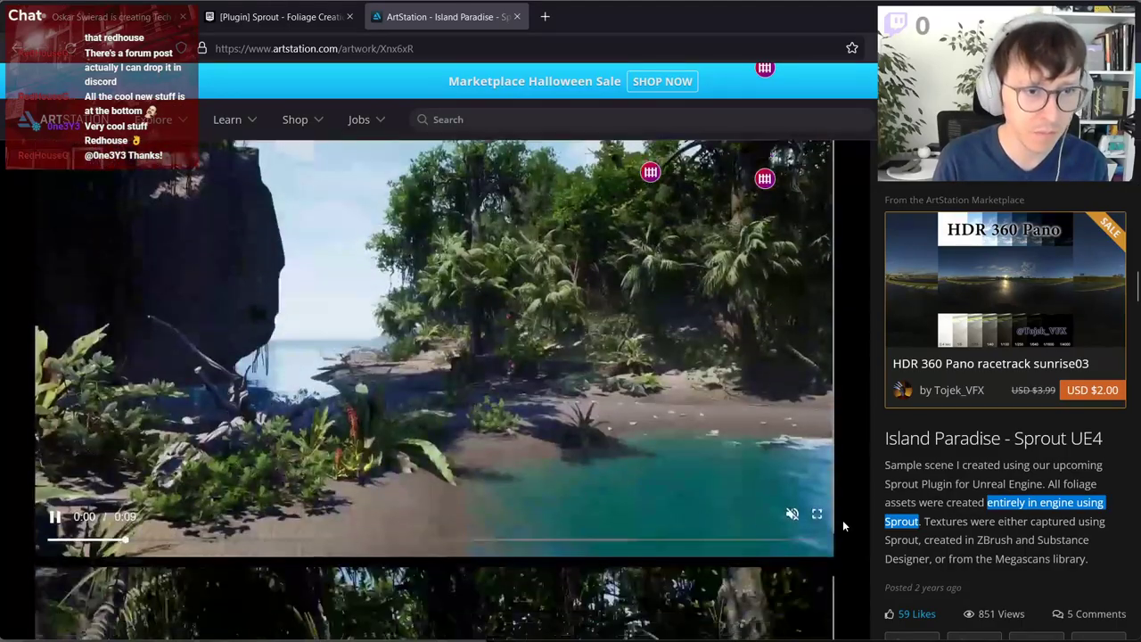
pyautogui.scroll(-2, 843, 526)
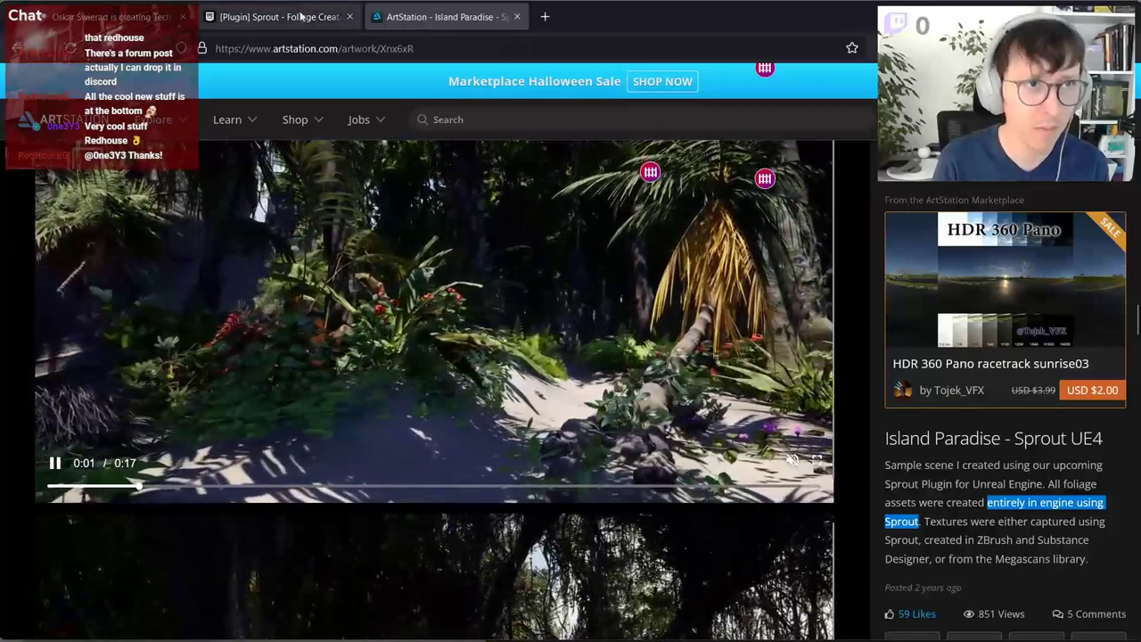
# - Open the Sprout closed beta survey form from the forum post's HERE link
pyautogui.click(276, 16)
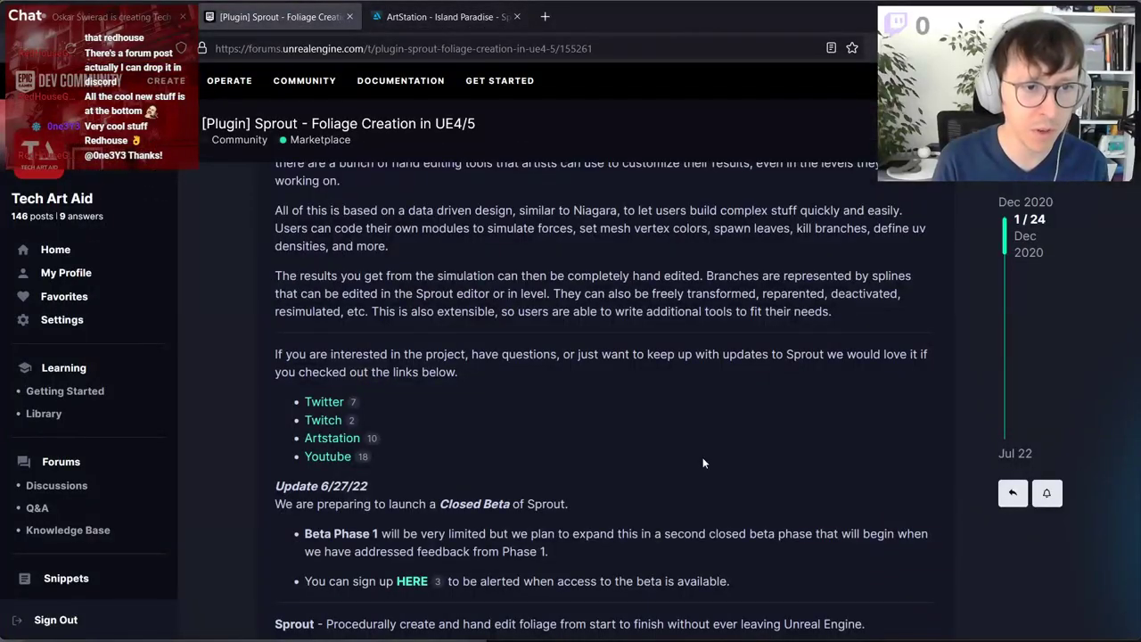
pyautogui.scroll(-1, 688, 452)
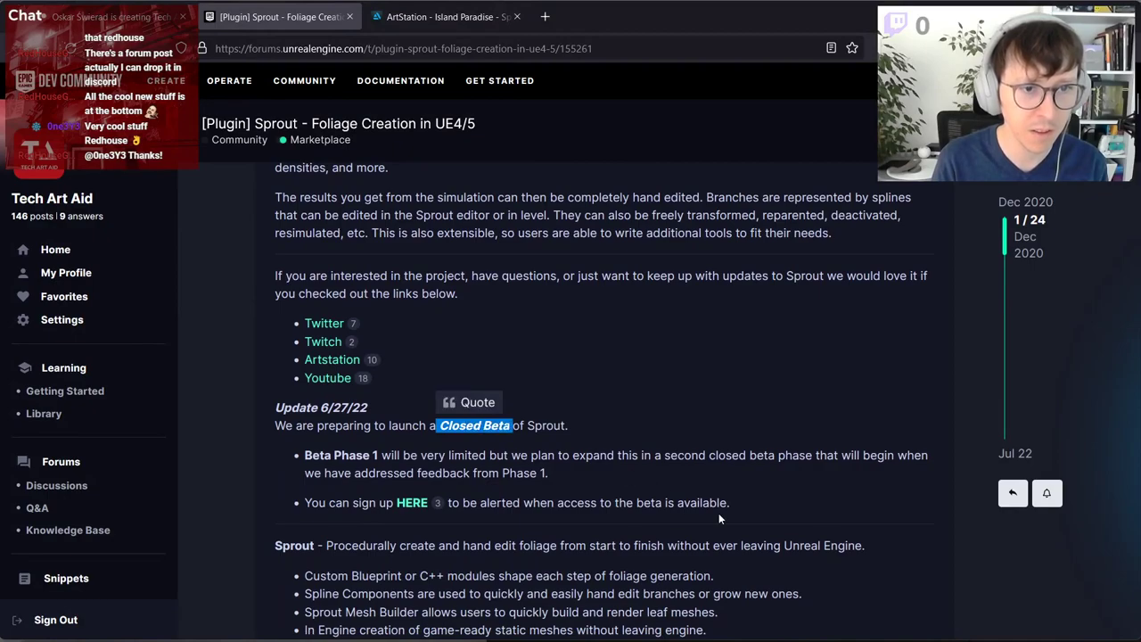
pyautogui.click(425, 506)
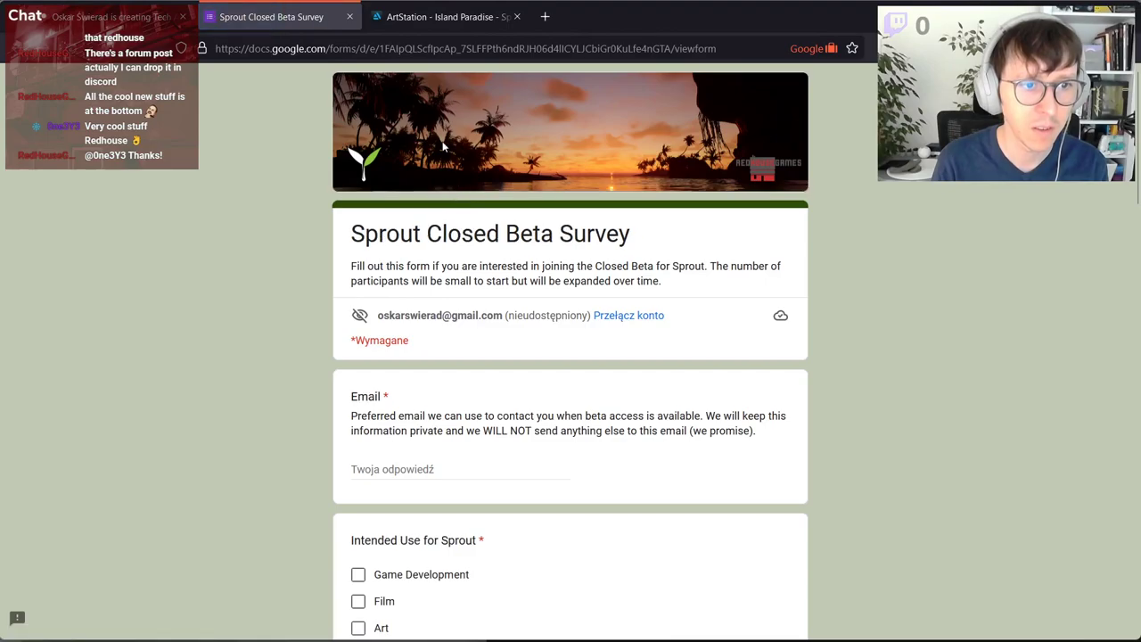
# - Pause the jungle walkthrough video on the artwork page and return to Unreal Engine
pyautogui.click(431, 21)
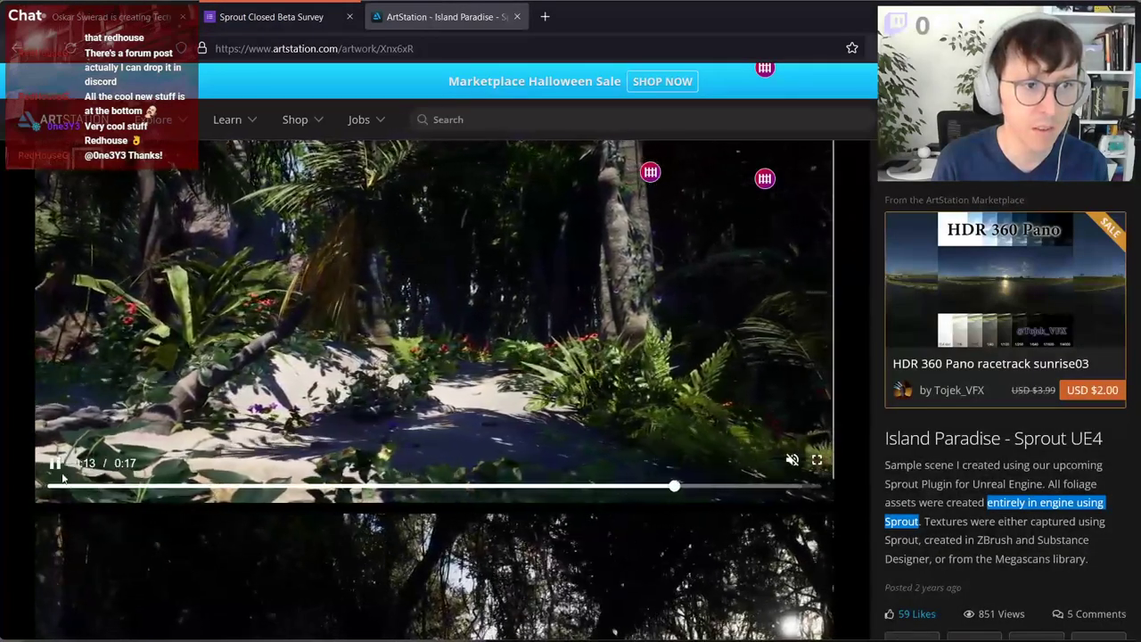
pyautogui.click(187, 359)
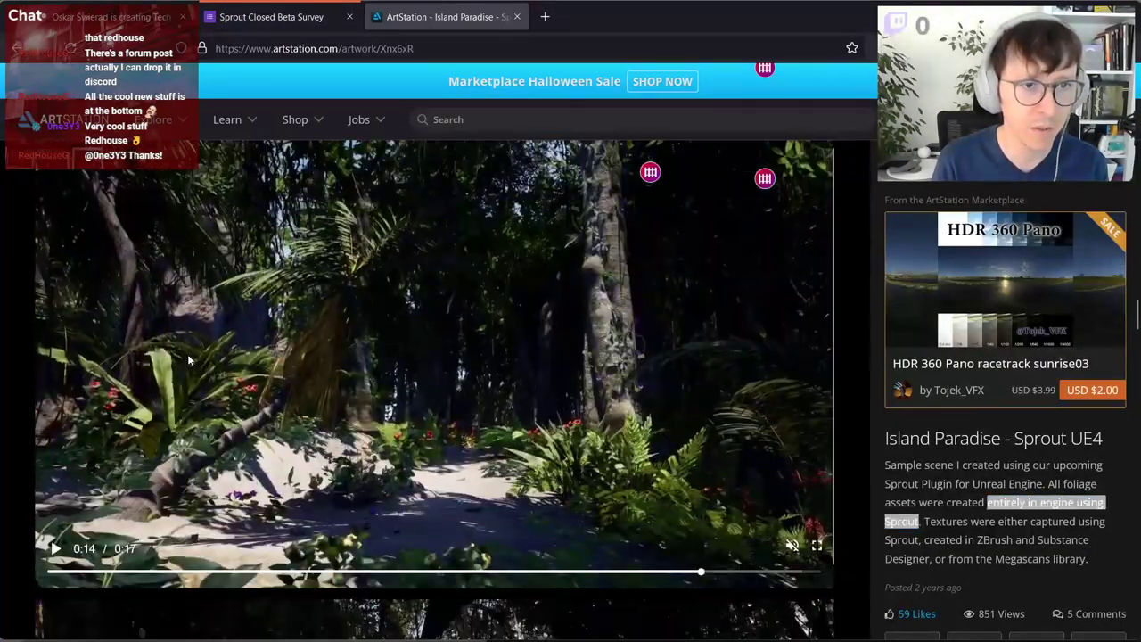
pyautogui.scroll(2, 190, 356)
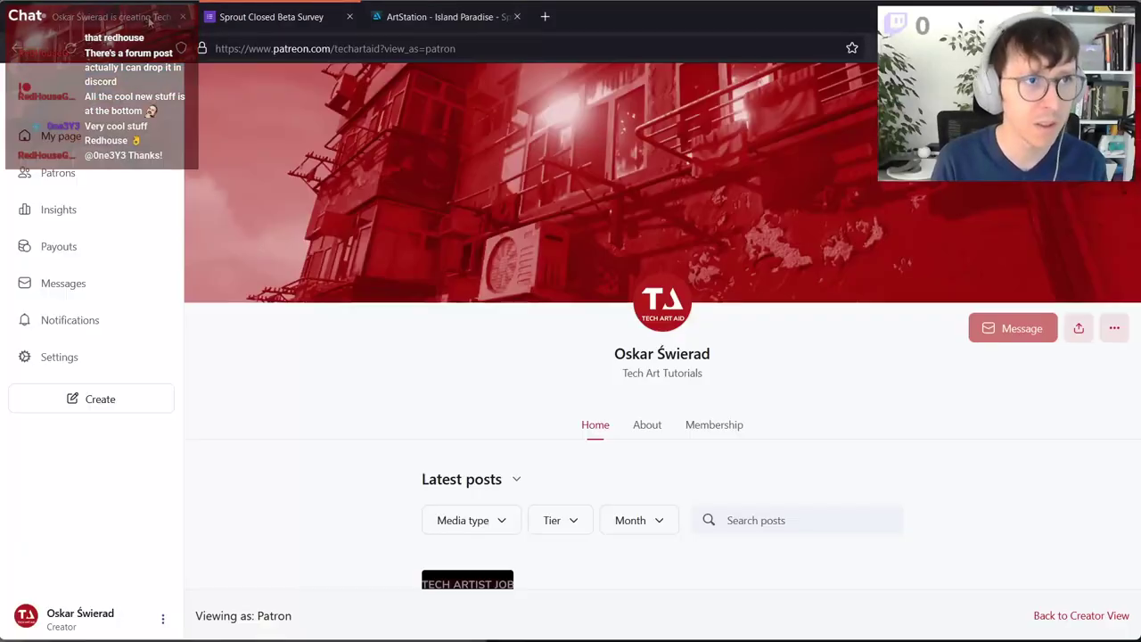
pyautogui.click(107, 16)
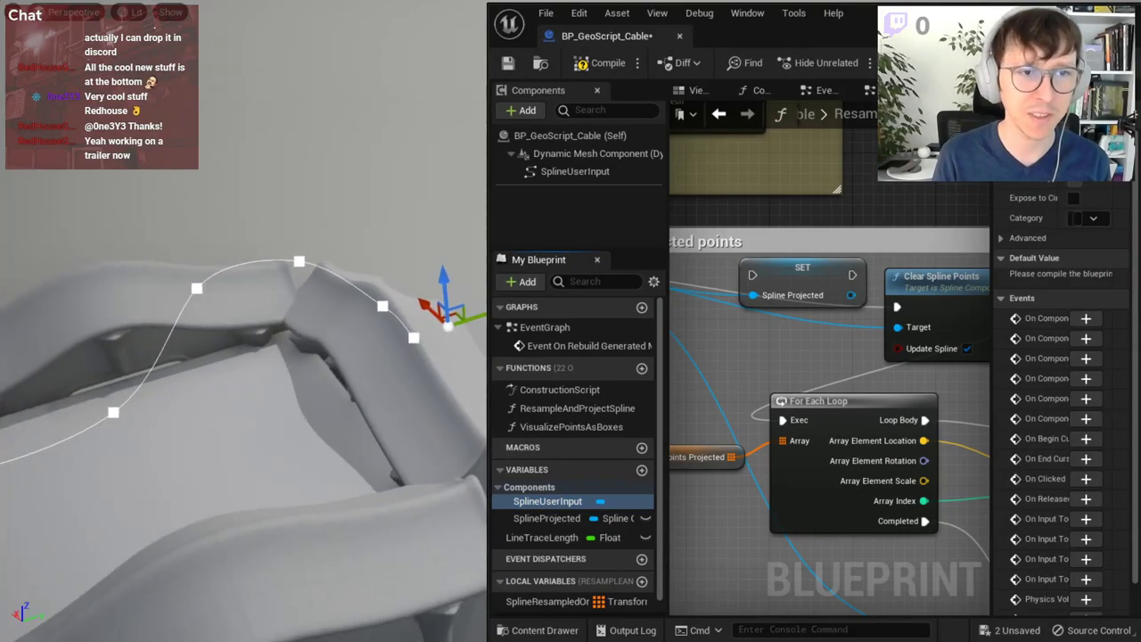
# - Inspect the cable spline in the viewport and save BP_GeoScript_Cable with Ctrl+S
pyautogui.moveTo(483, 173); pyautogui.dragTo(482, 173, button='right')
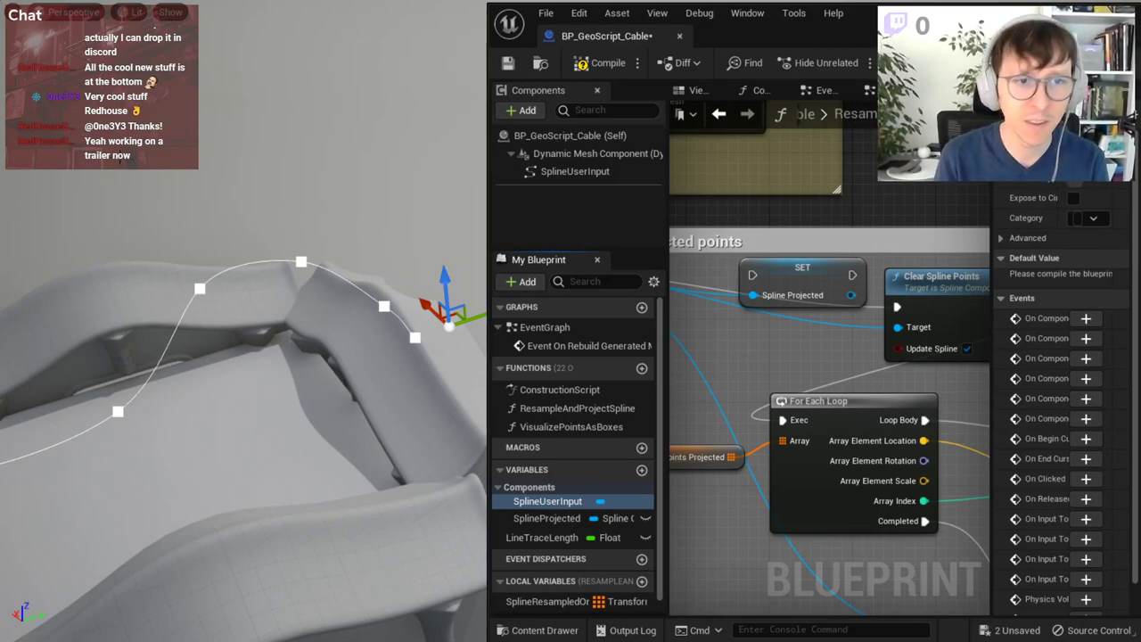
pyautogui.moveTo(483, 173); pyautogui.dragTo(482, 173, button='right')
pyautogui.hotkey('ctrl', 's')
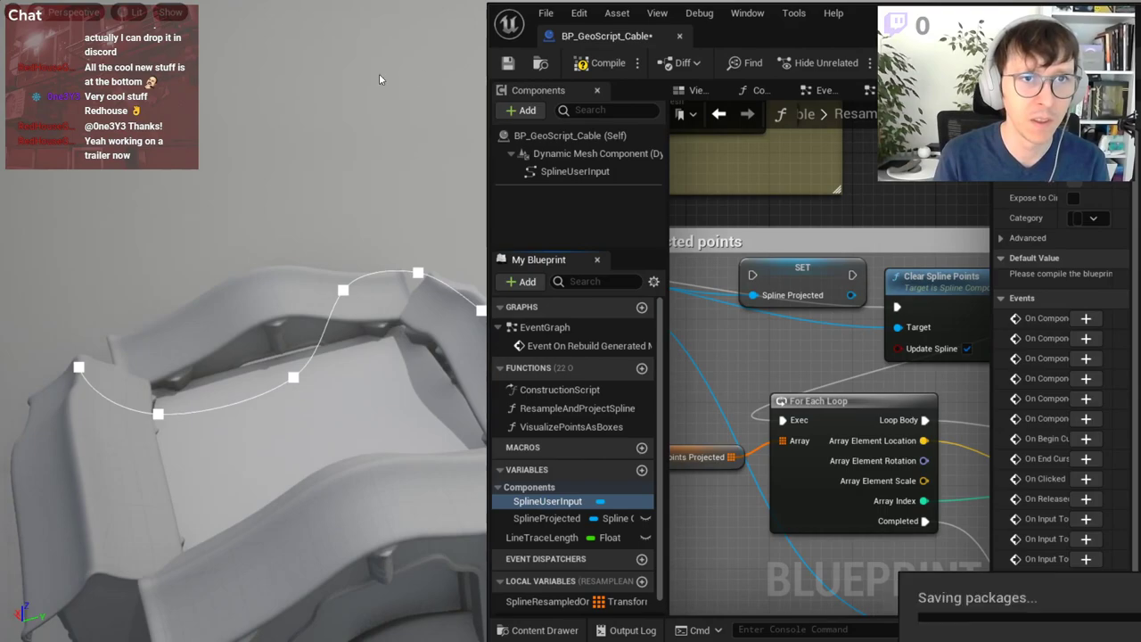
pyautogui.moveTo(379, 104); pyautogui.dragTo(379, 105, button='right')
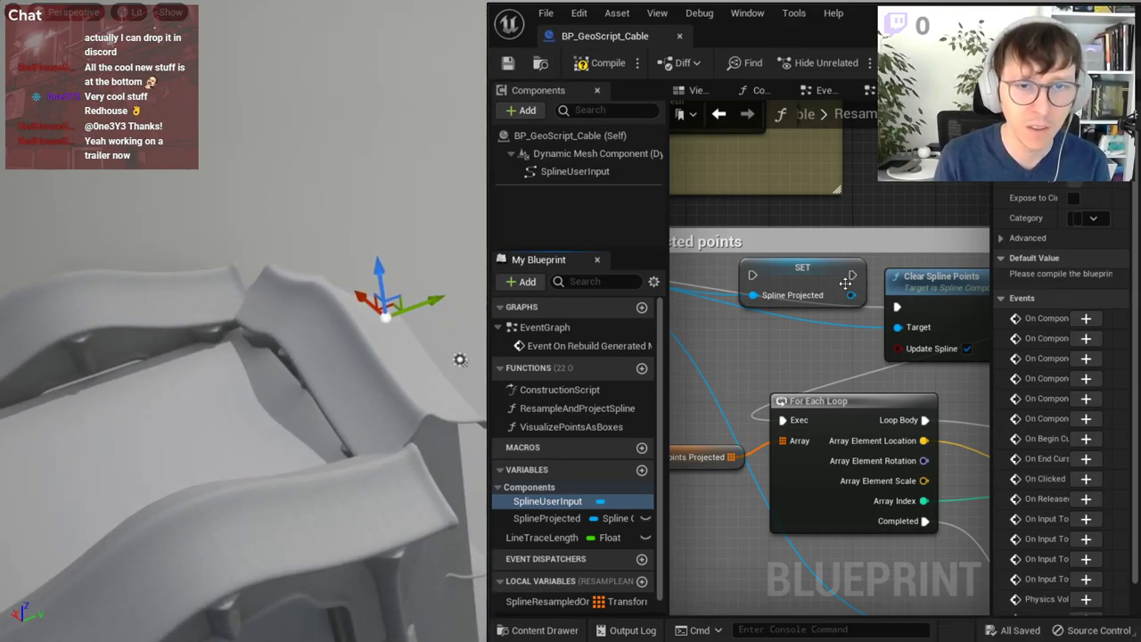
pyautogui.scroll(-4, 847, 288)
pyautogui.scroll(4, 847, 288)
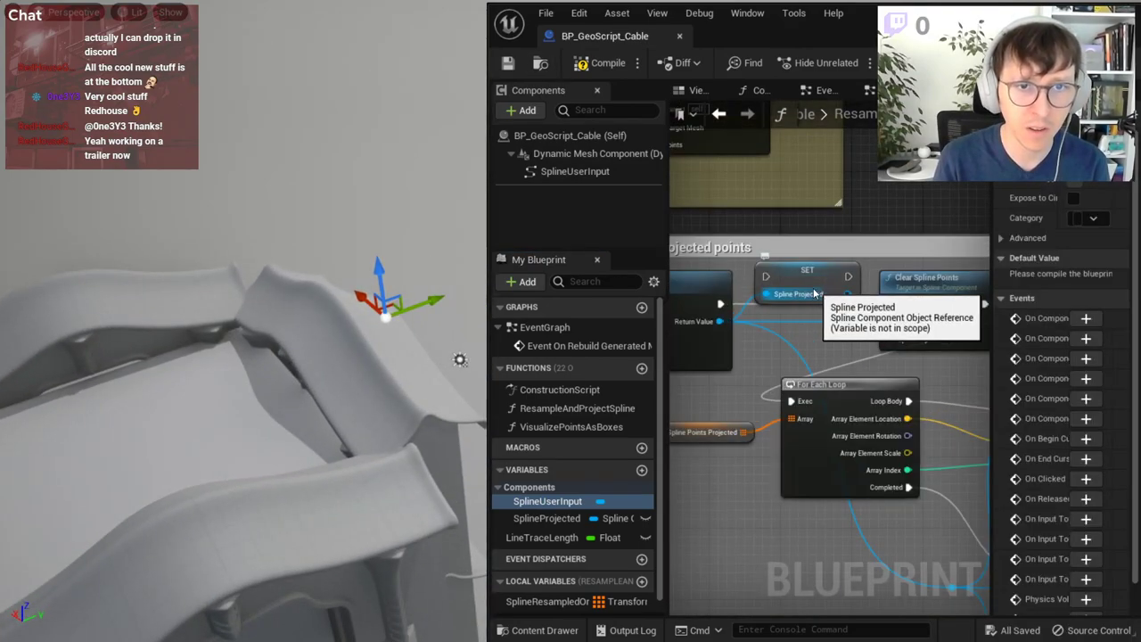
# - Select the SET Spline Projected node and disconnect its wire into Clear Spline Points' Target
pyautogui.click(807, 269)
pyautogui.scroll(1, 733, 323)
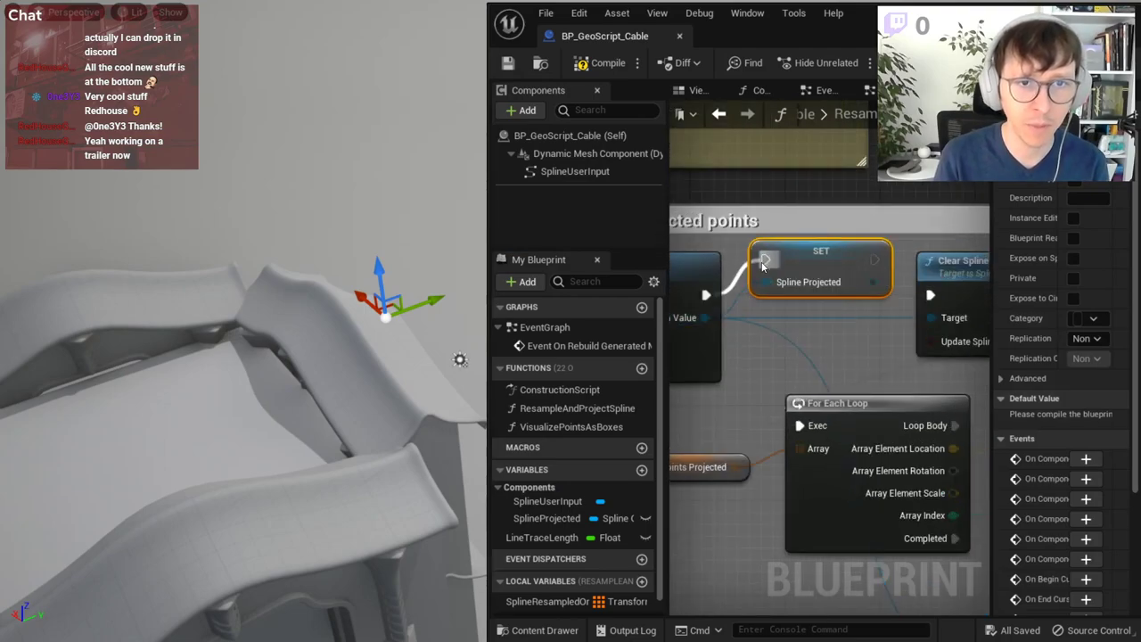
pyautogui.moveTo(872, 282); pyautogui.dragTo(891, 300)
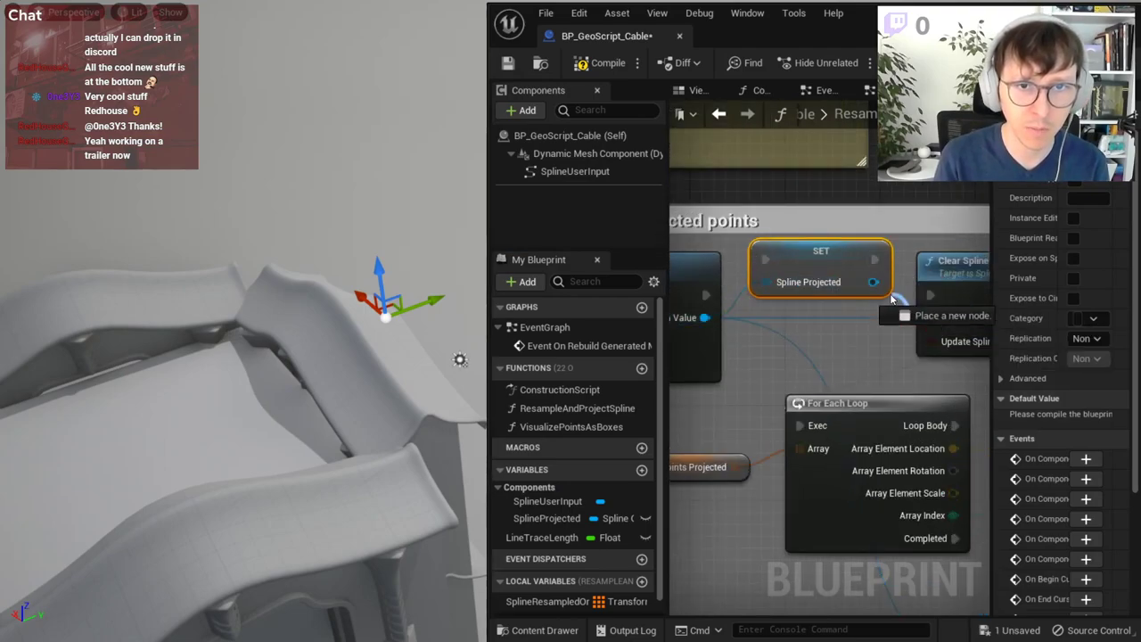
pyautogui.scroll(-1, 818, 275)
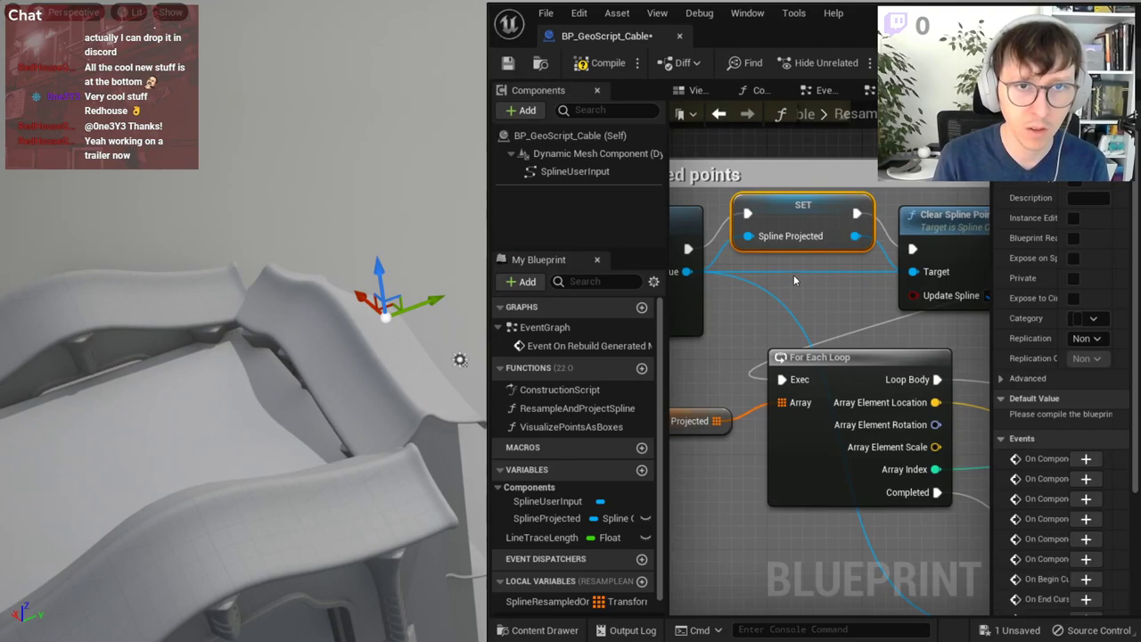
pyautogui.scroll(-1, 819, 275)
pyautogui.keyDown('ctrl'); pyautogui.moveTo(884, 276); pyautogui.dragTo(874, 275); pyautogui.keyUp('ctrl')
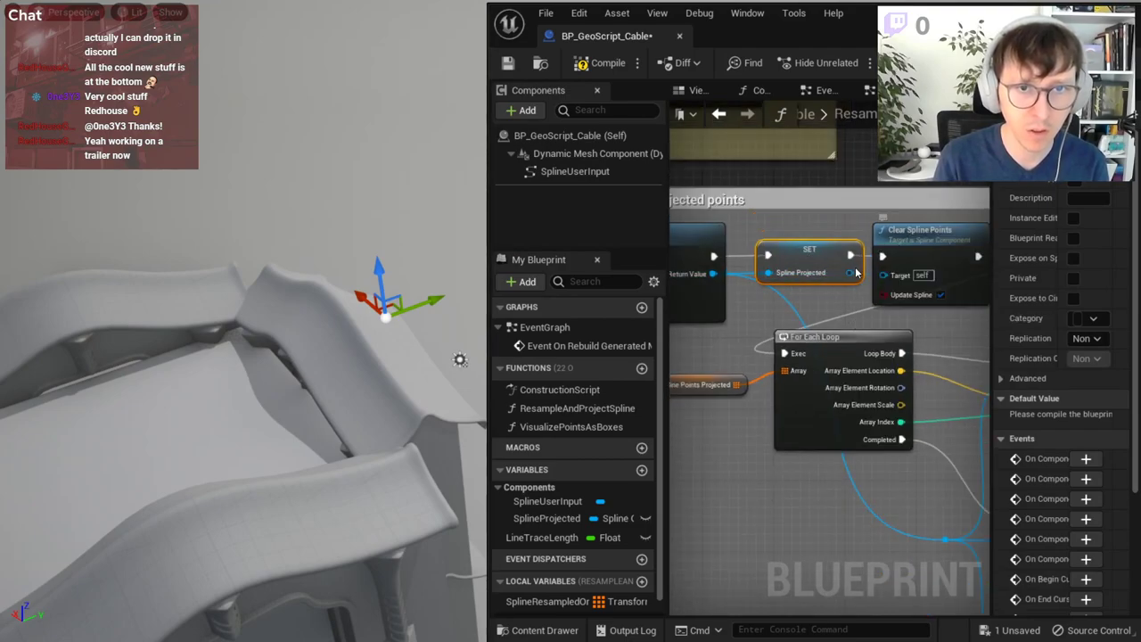
pyautogui.moveTo(856, 337); pyautogui.dragTo(760, 175, button='right')
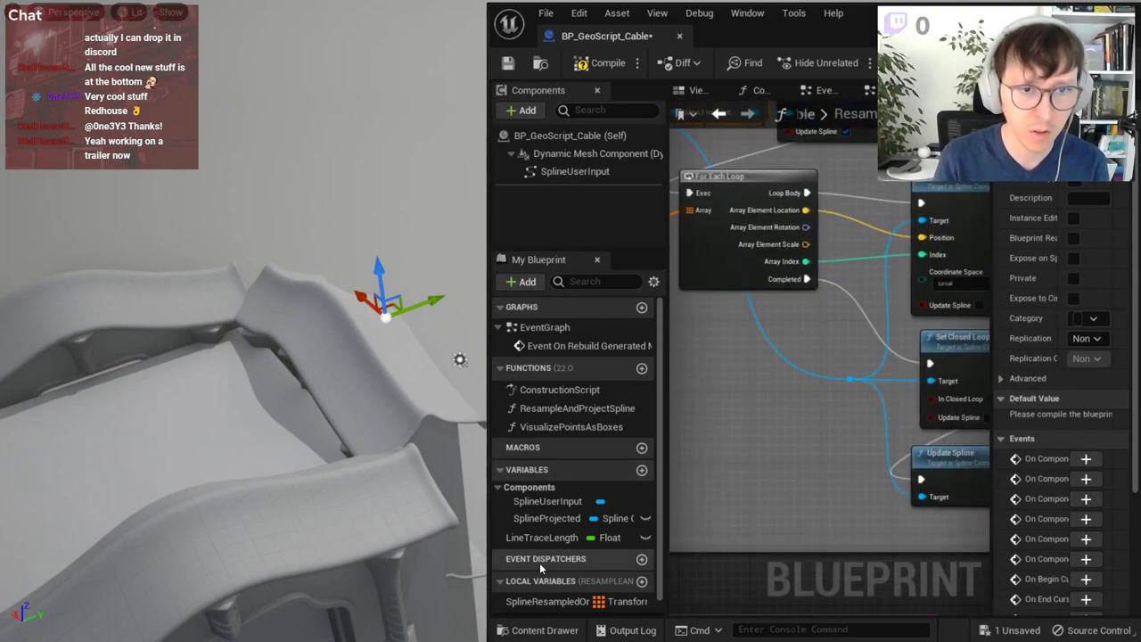
# - Add a SplineProjected getter and connect it to the Update Spline Target pin
pyautogui.moveTo(575, 518)
pyautogui.mouseDown()
pyautogui.moveTo(740, 375)
pyautogui.moveTo(931, 381)
pyautogui.mouseUp()
pyautogui.click(780, 401)
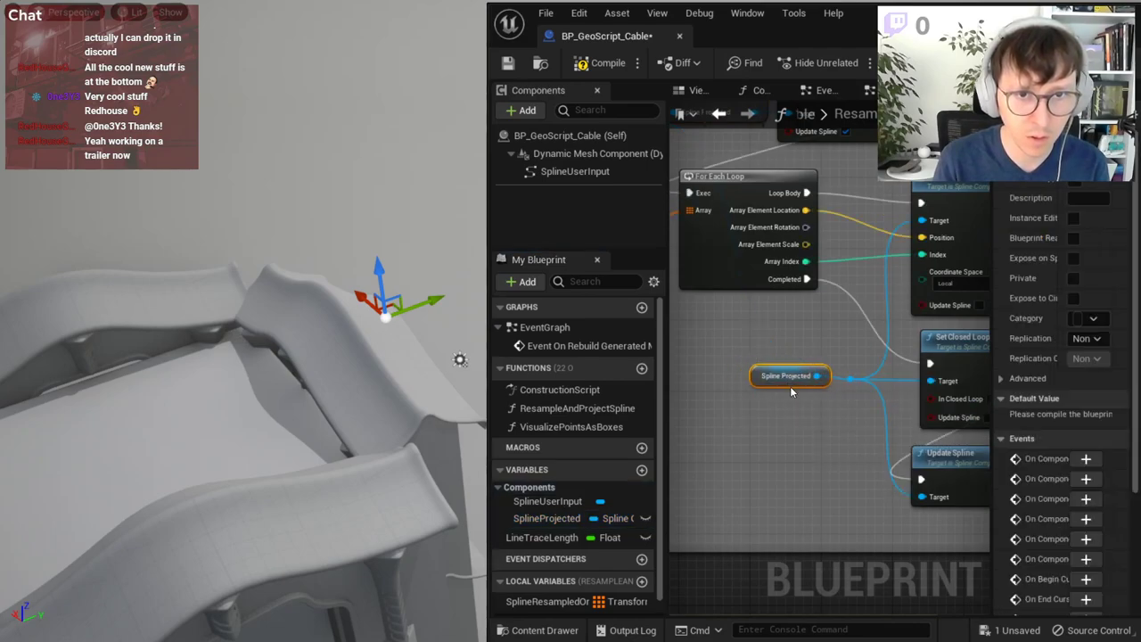
pyautogui.press('q')
pyautogui.keyDown('ctrl'); pyautogui.click(851, 383); pyautogui.keyUp('ctrl')
pyautogui.moveTo(851, 383); pyautogui.dragTo(785, 394)
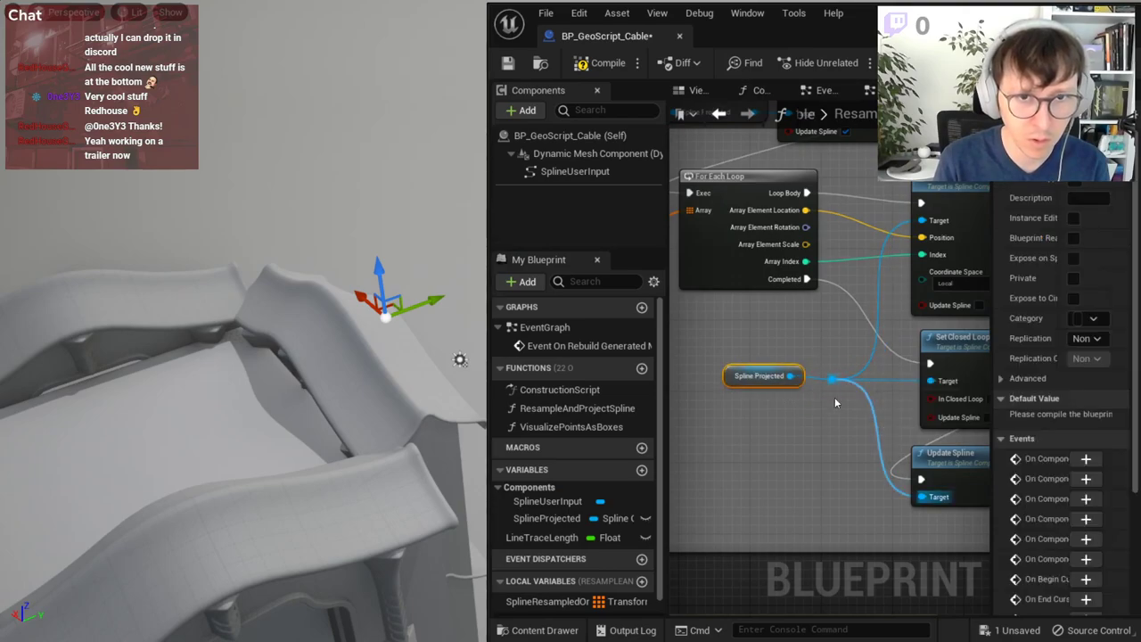
pyautogui.click(775, 411)
pyautogui.scroll(2, 771, 408)
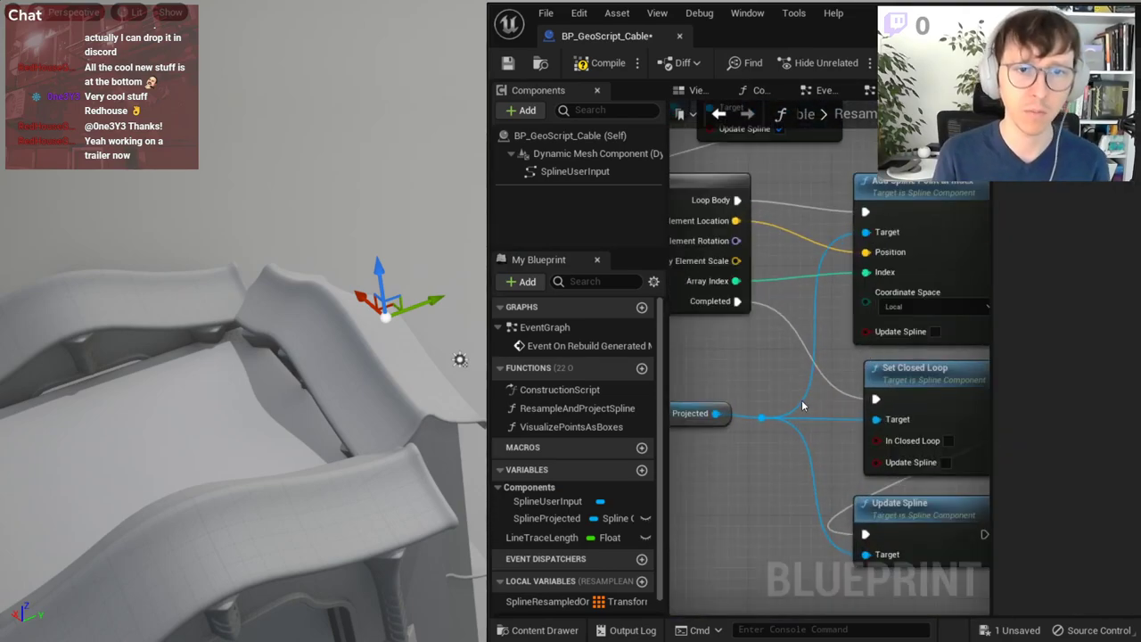
pyautogui.moveTo(824, 326)
pyautogui.mouseDown()
pyautogui.moveTo(724, 412)
pyautogui.moveTo(734, 424)
pyautogui.mouseUp()
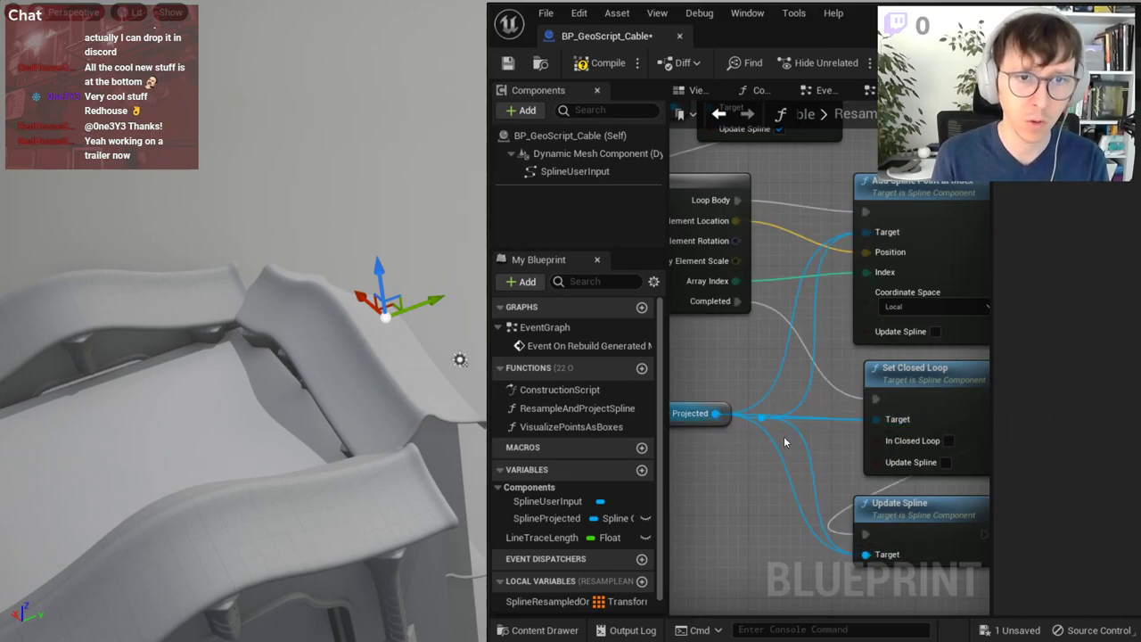
pyautogui.click(710, 424)
pyautogui.scroll(-2, 711, 425)
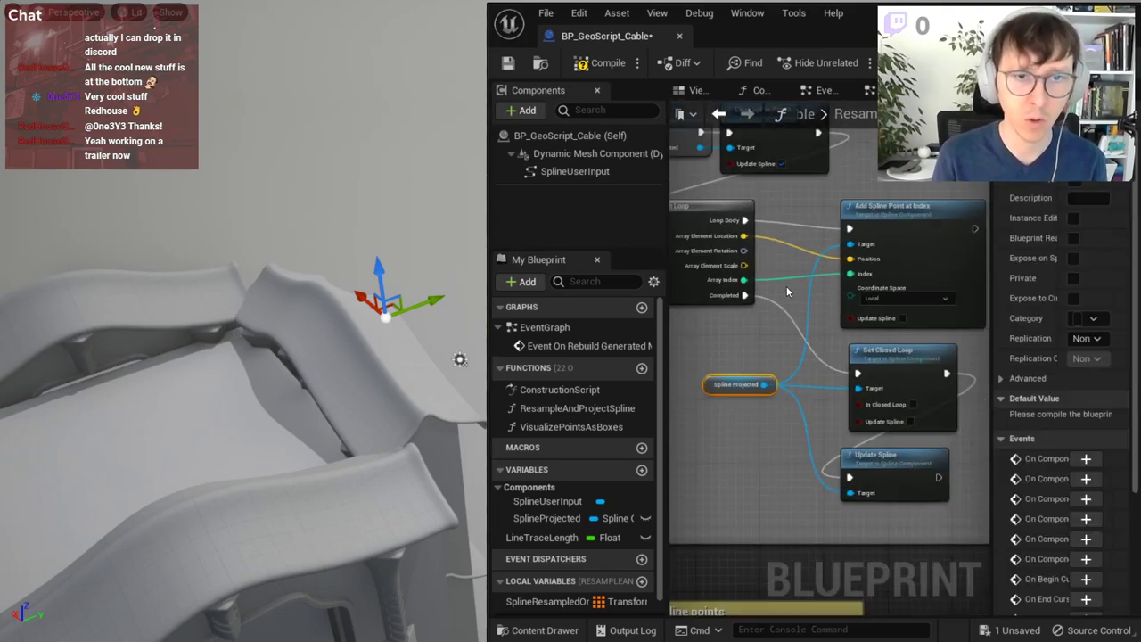
pyautogui.scroll(-4, 791, 194)
# - Compile, then feed a SplineProjected getter into a new Sample Spline to Transforms node
pyautogui.click(593, 62)
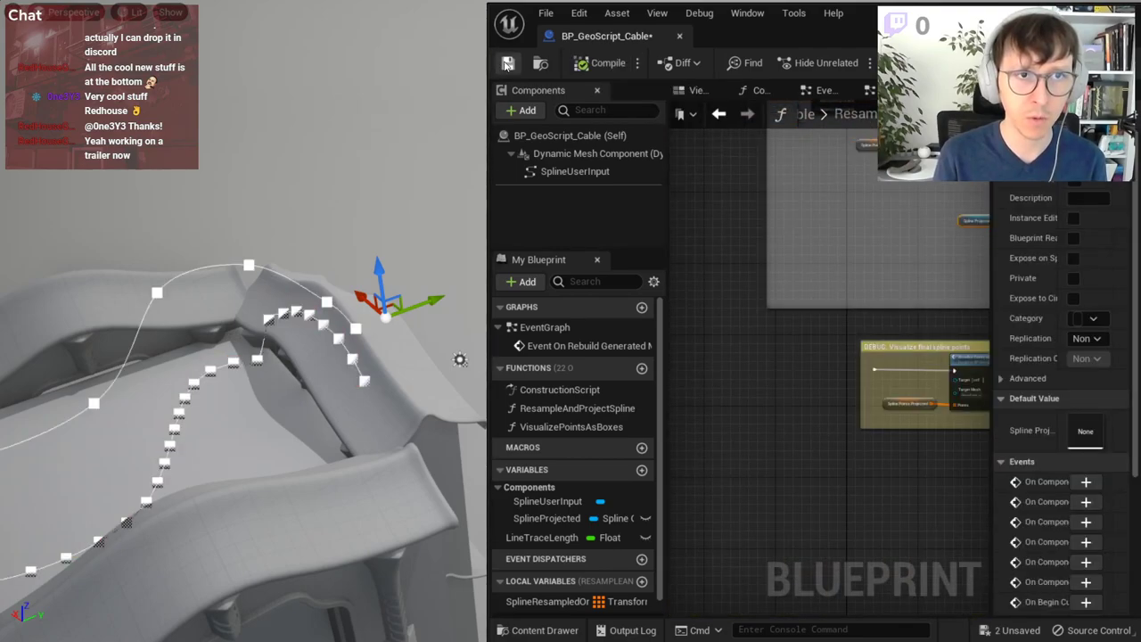
pyautogui.scroll(3, 829, 347)
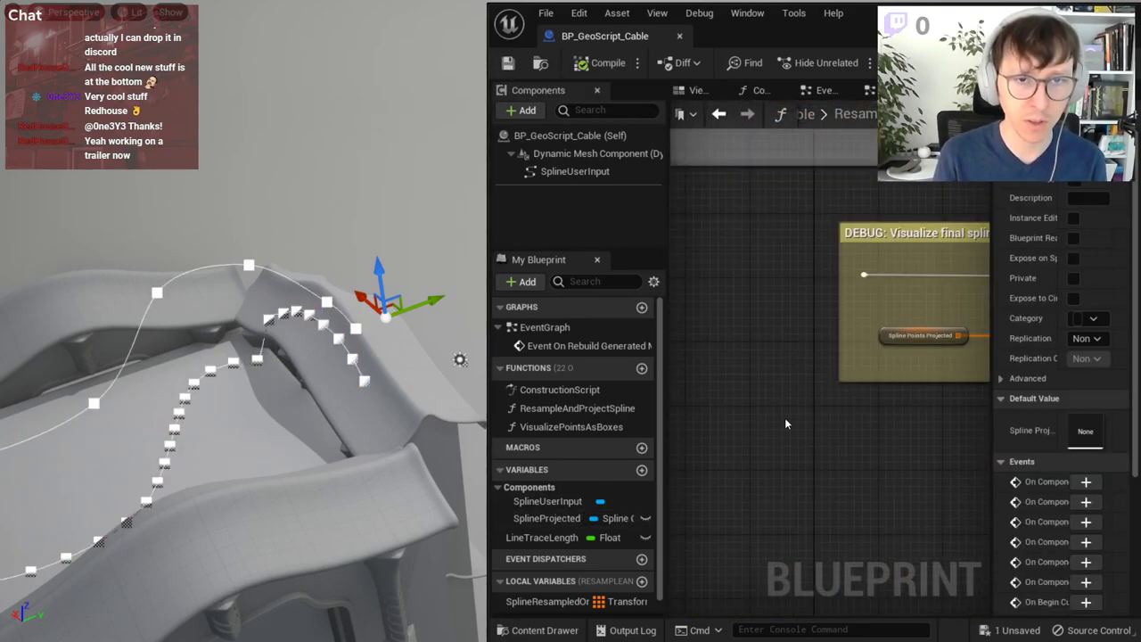
pyautogui.scroll(-3, 758, 455)
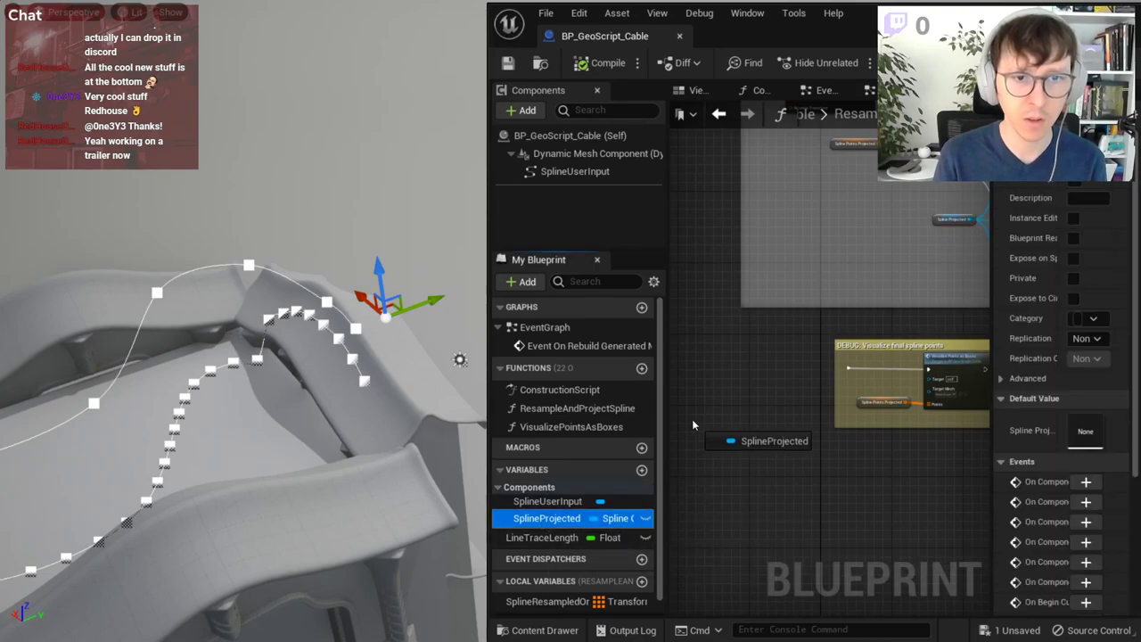
pyautogui.moveTo(693, 424); pyautogui.dragTo(724, 446)
pyautogui.click(758, 461)
pyautogui.scroll(3, 760, 464)
pyautogui.moveTo(701, 395); pyautogui.dragTo(789, 410)
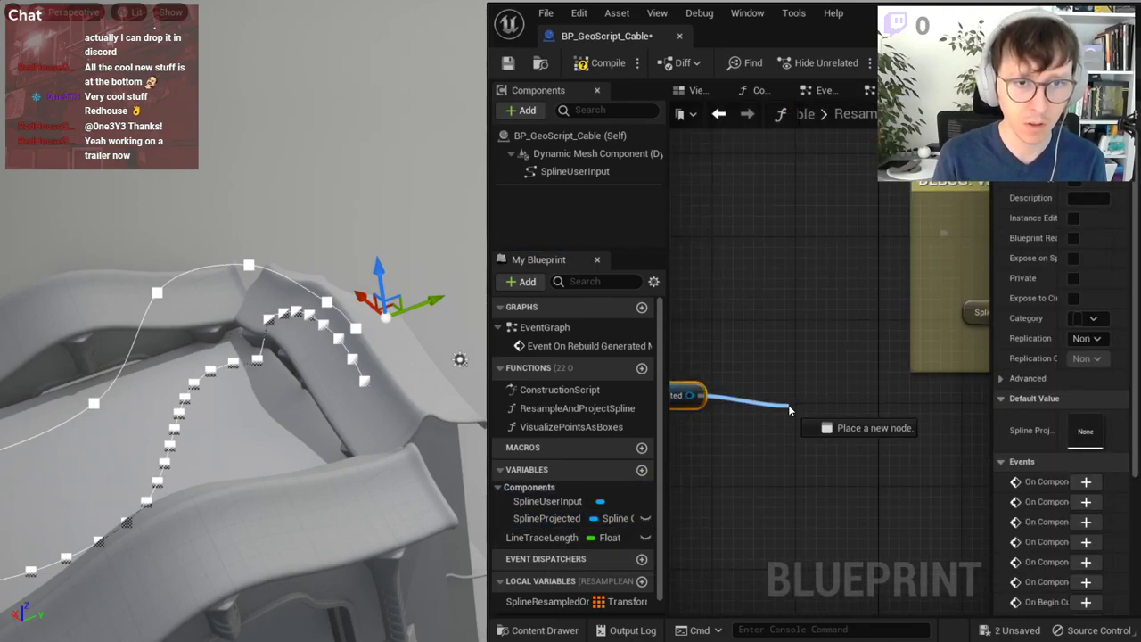
pyautogui.write('to')
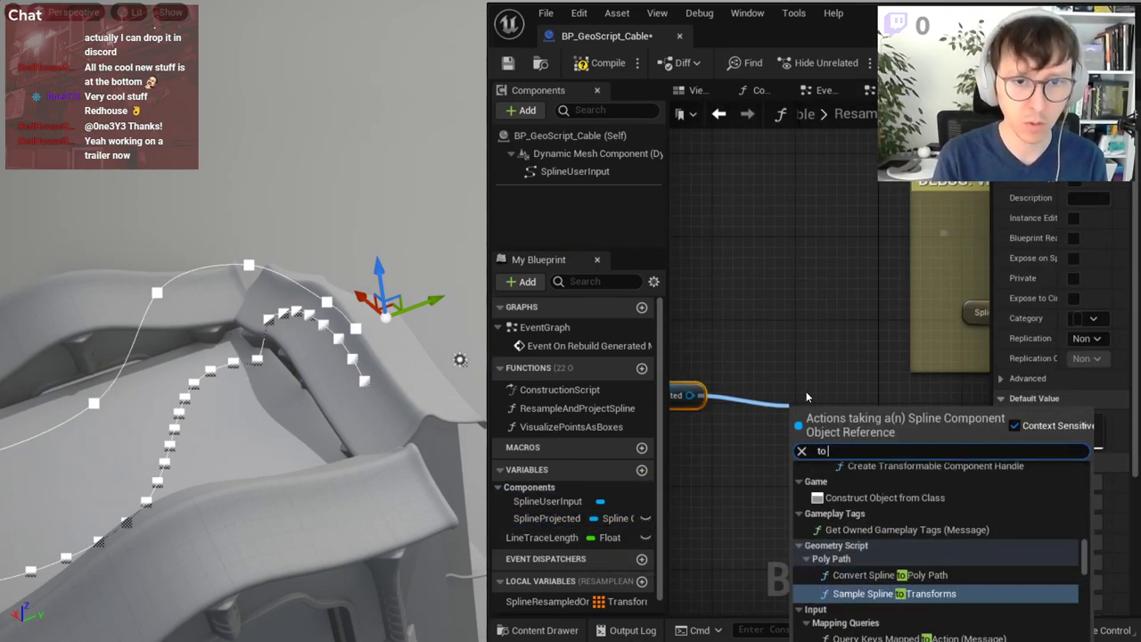
pyautogui.write(' tr')
pyautogui.press('Return')
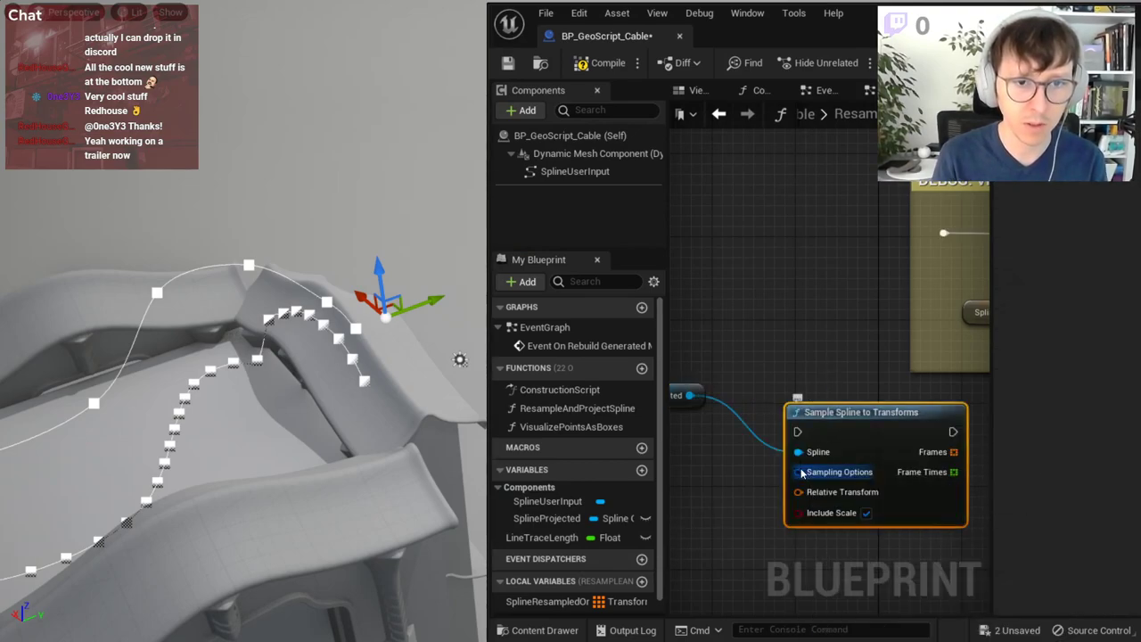
# - Split the Sampling Options pin and wire execution into Sample Spline to Transforms
pyautogui.rightClick(812, 473)
pyautogui.click(842, 530)
pyautogui.moveTo(877, 495); pyautogui.dragTo(847, 314, button='right')
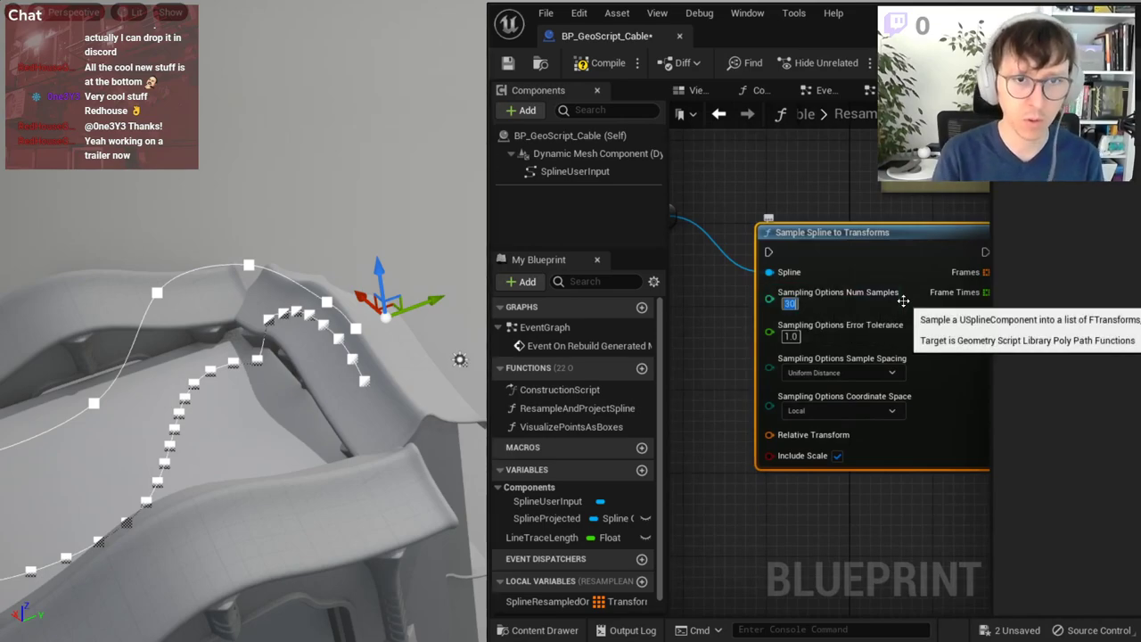
pyautogui.moveTo(903, 300); pyautogui.dragTo(806, 370, button='right')
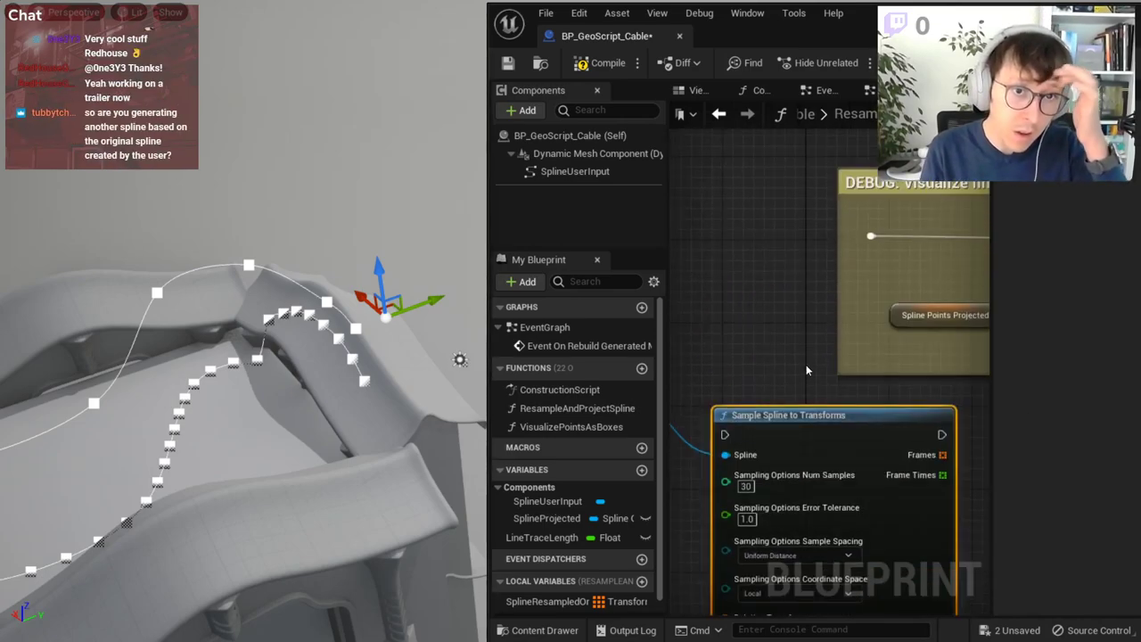
pyautogui.scroll(-2, 807, 369)
pyautogui.scroll(-2, 798, 356)
pyautogui.scroll(-3, 784, 330)
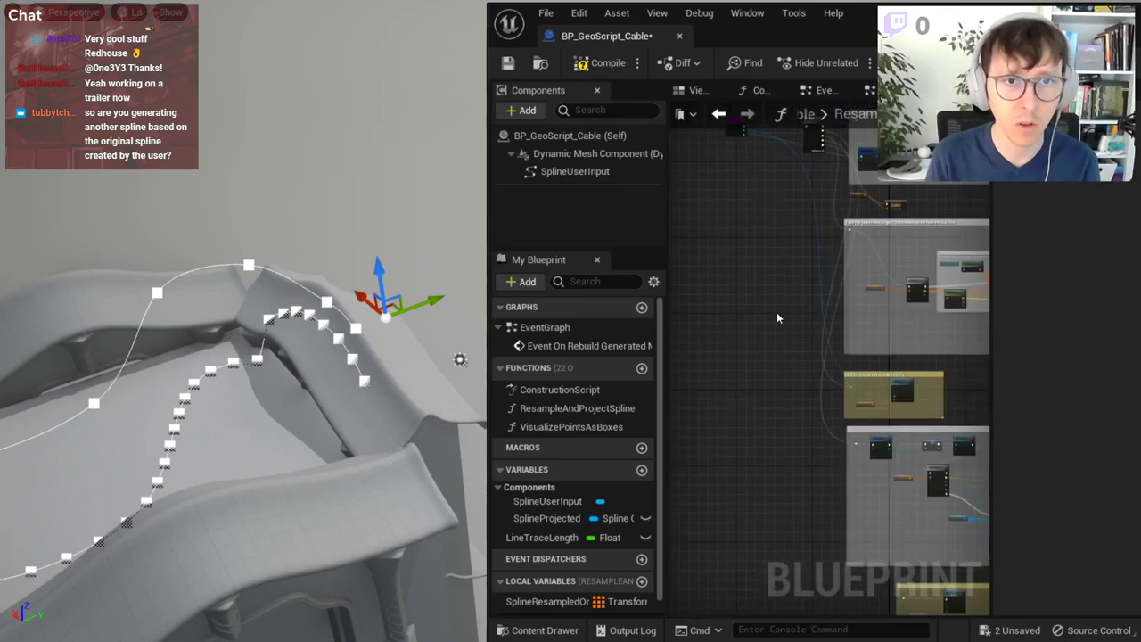
pyautogui.scroll(3, 799, 242)
pyautogui.scroll(2, 822, 239)
pyautogui.moveTo(827, 241)
pyautogui.mouseDown()
pyautogui.moveTo(871, 477)
pyautogui.moveTo(719, 332)
pyautogui.mouseUp()
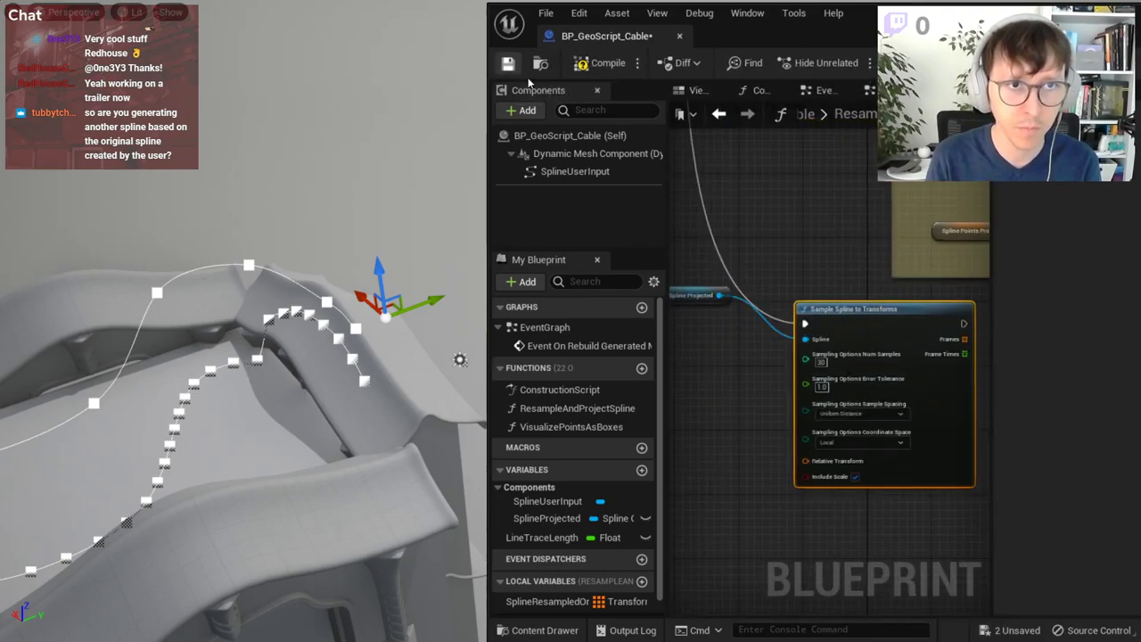
# - Move the DEBUG comment aside and connect Frames to the Visualize Points as Boxes Points input
pyautogui.moveTo(713, 310); pyautogui.dragTo(727, 353)
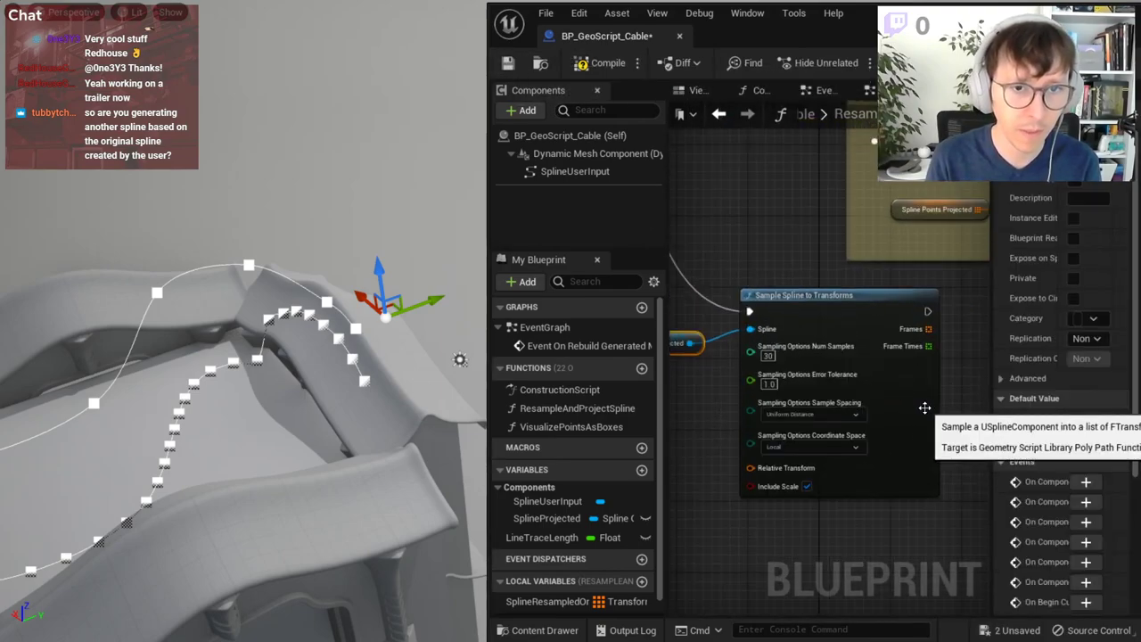
pyautogui.scroll(1, 883, 393)
pyautogui.moveTo(883, 393); pyautogui.dragTo(763, 472, button='right')
pyautogui.moveTo(774, 201); pyautogui.dragTo(904, 385)
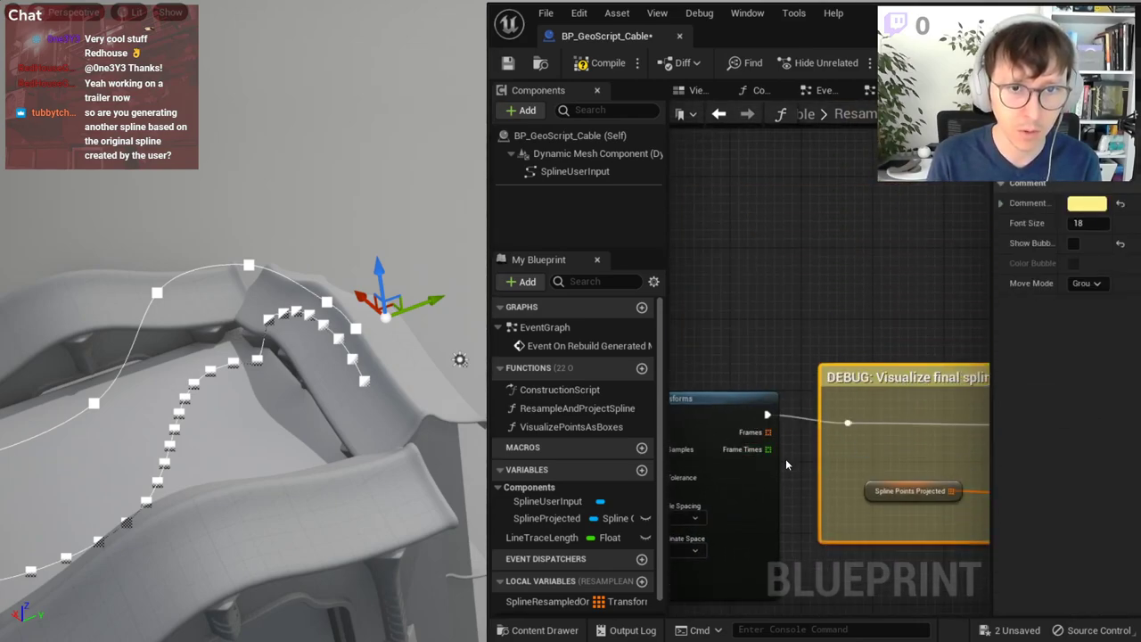
pyautogui.moveTo(786, 464); pyautogui.dragTo(738, 453, button='right')
pyautogui.moveTo(718, 421); pyautogui.dragTo(960, 483)
pyautogui.moveTo(802, 351)
pyautogui.mouseDown(button='right')
pyautogui.moveTo(701, 344)
pyautogui.moveTo(810, 336)
pyautogui.mouseUp(button='right')
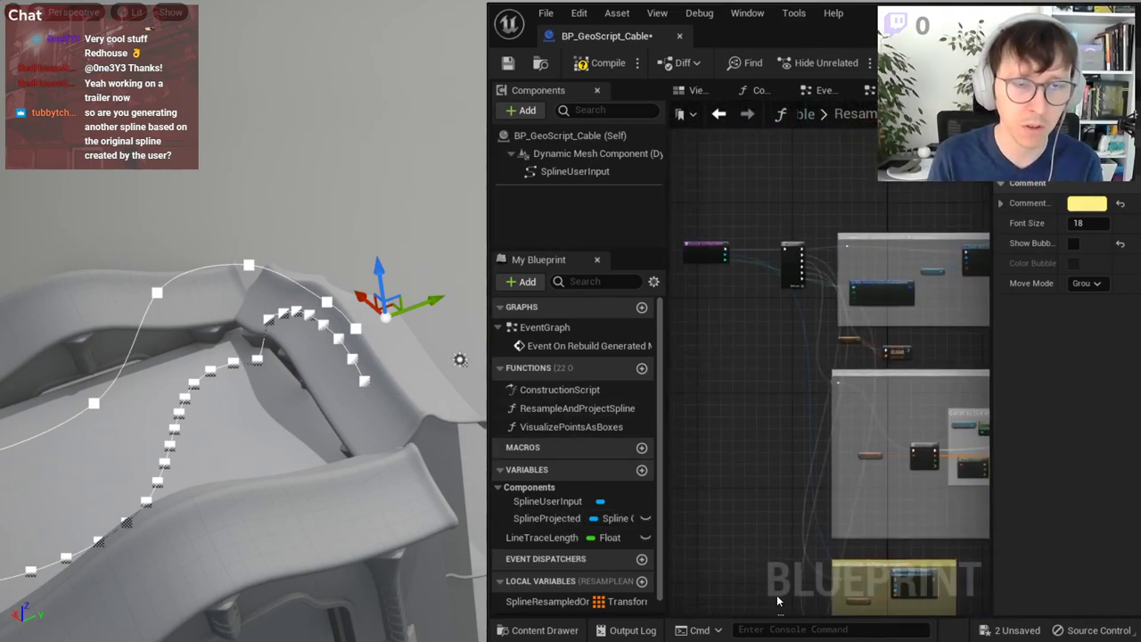
# - Link Target Mesh to its mesh source and delete the old Spline Points Projected getter
pyautogui.moveTo(793, 286); pyautogui.dragTo(778, 275, button='right')
pyautogui.moveTo(772, 242); pyautogui.dragTo(756, 568)
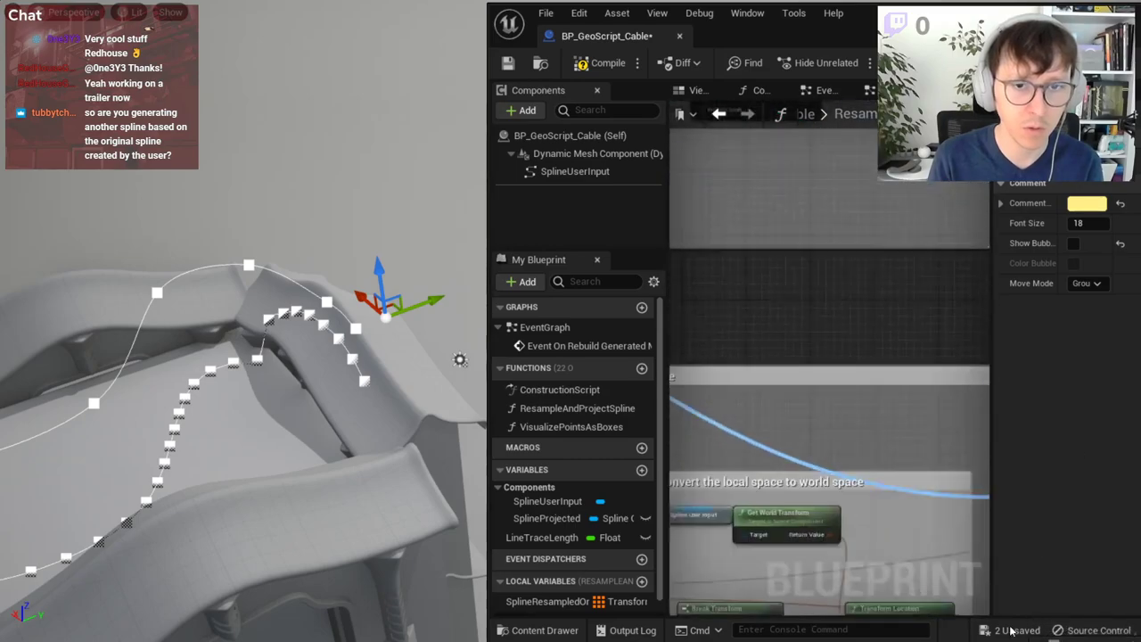
pyautogui.moveTo(752, 355); pyautogui.dragTo(760, 530)
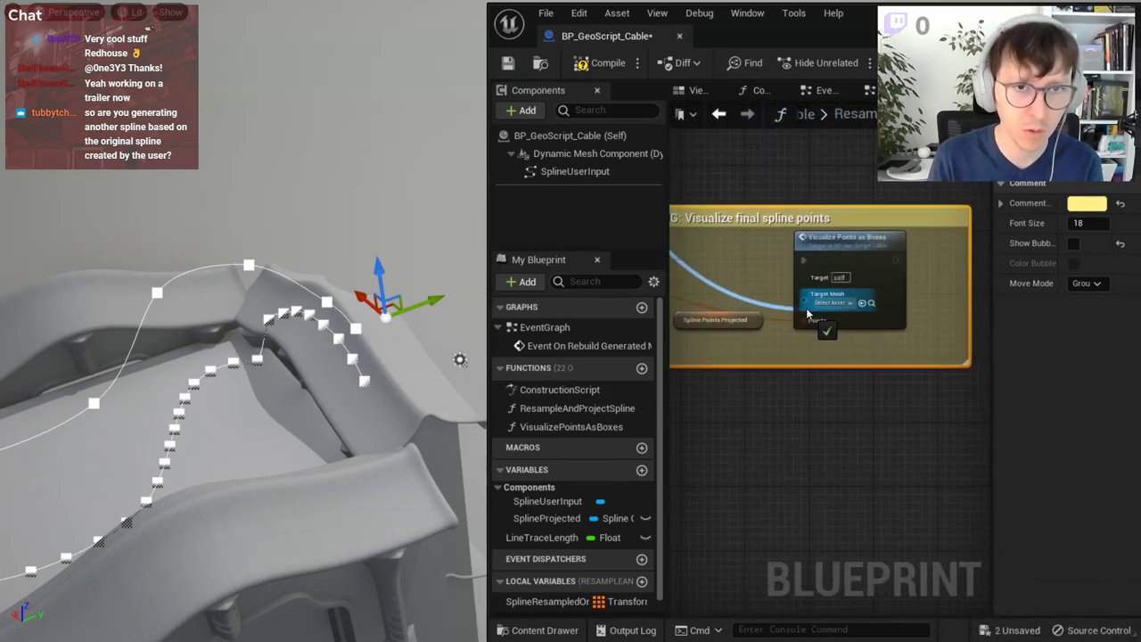
pyautogui.scroll(2, 734, 210)
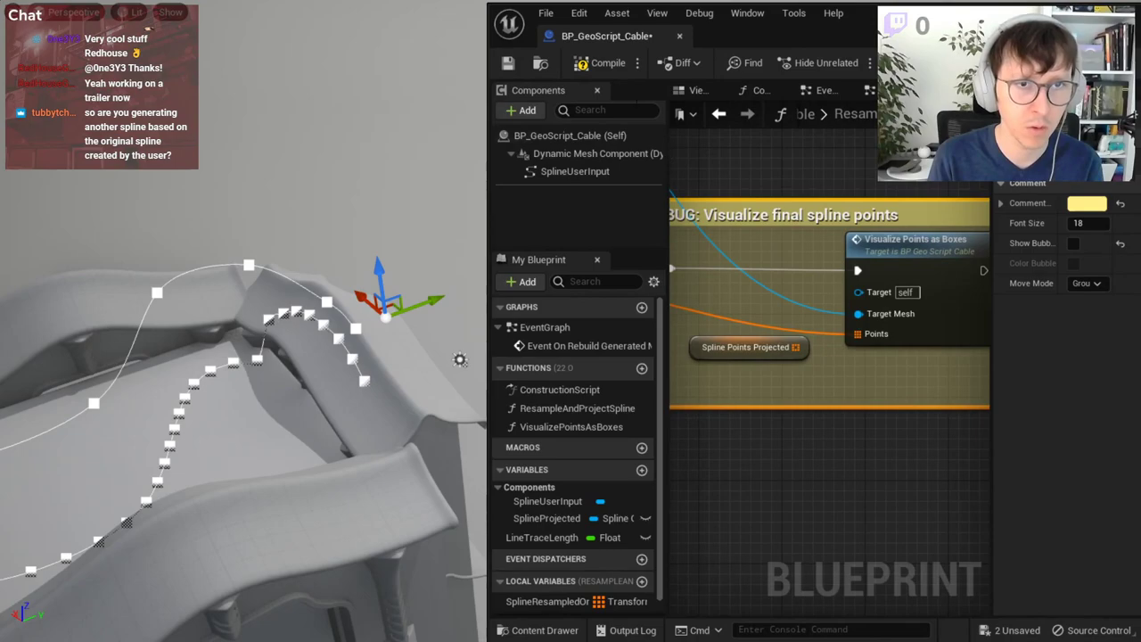
pyautogui.press('Delete')
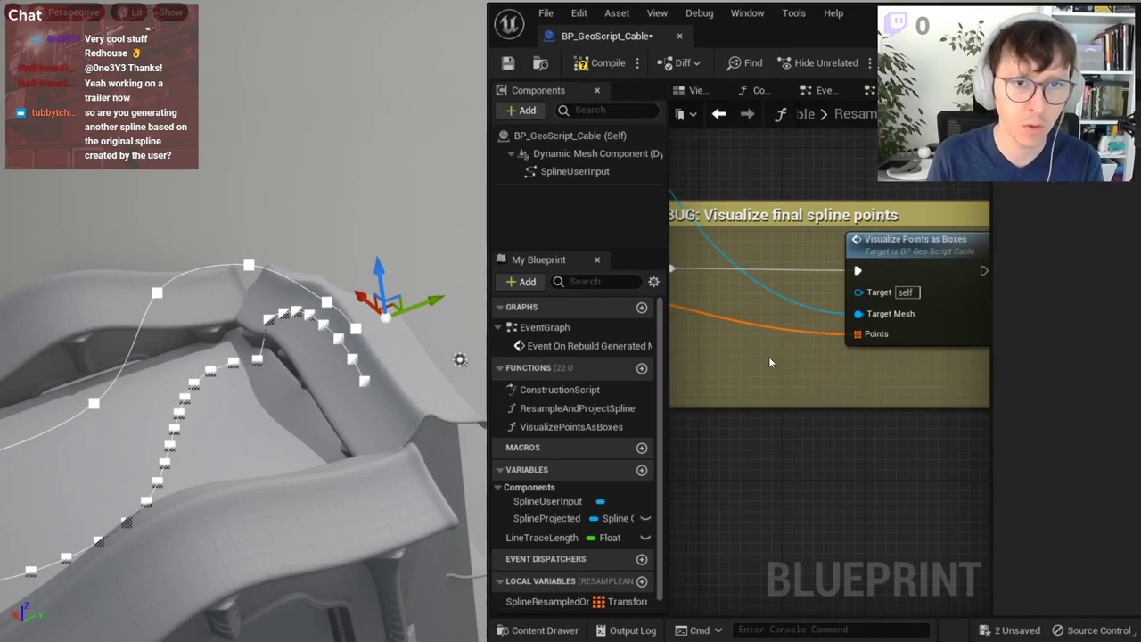
pyautogui.moveTo(747, 282); pyautogui.dragTo(833, 283, button='right')
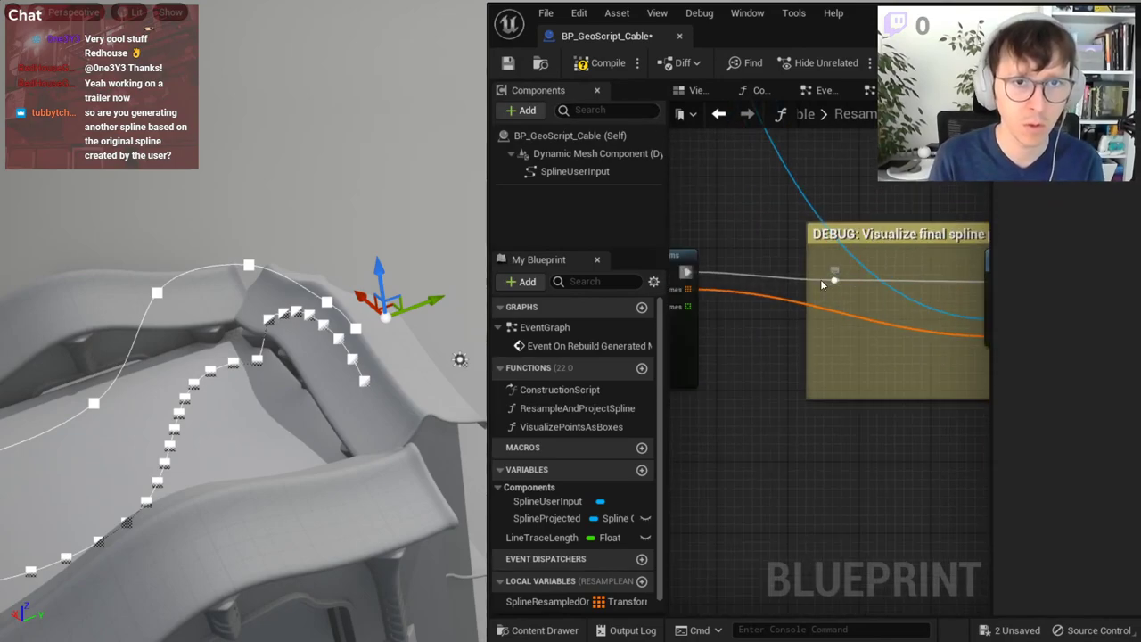
pyautogui.scroll(-1, 822, 285)
pyautogui.moveTo(809, 268)
pyautogui.mouseDown()
pyautogui.moveTo(885, 263)
pyautogui.moveTo(812, 247)
pyautogui.mouseUp()
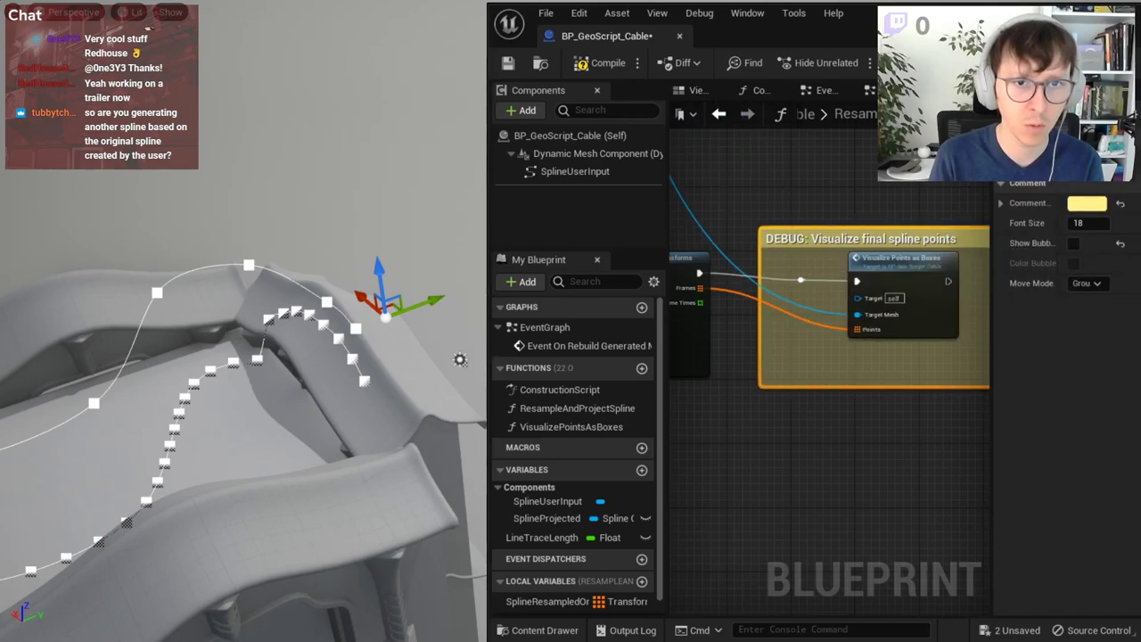
pyautogui.click(960, 284)
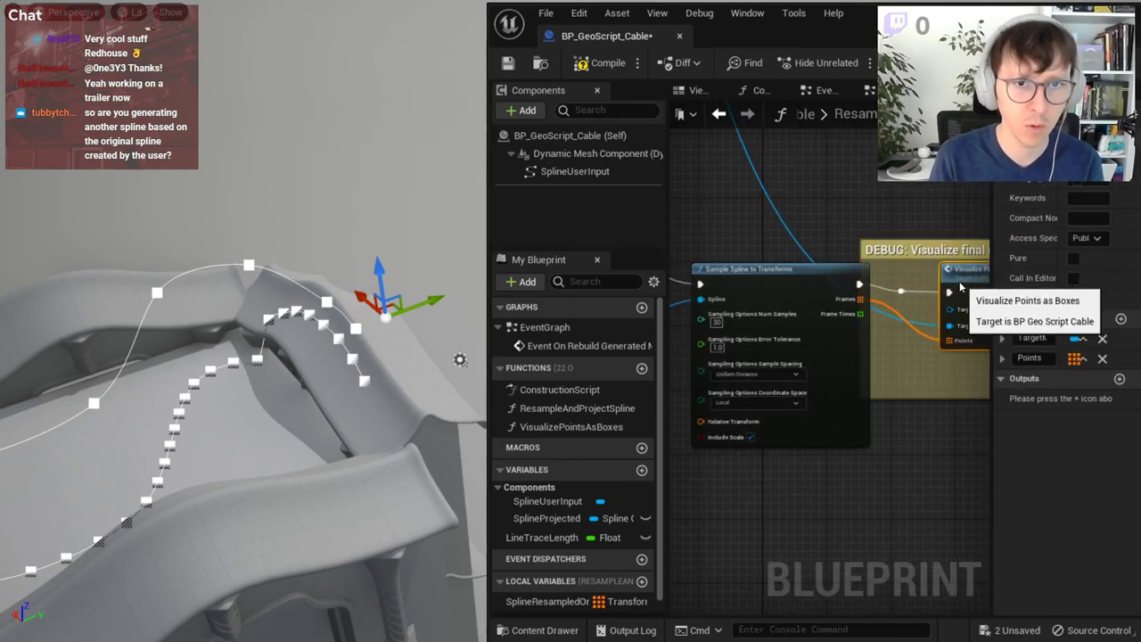
# - Compile and fly the viewport in to inspect the debug boxes along the sampled cable
pyautogui.click(596, 63)
pyautogui.moveTo(395, 277); pyautogui.dragTo(177, 334, button='right')
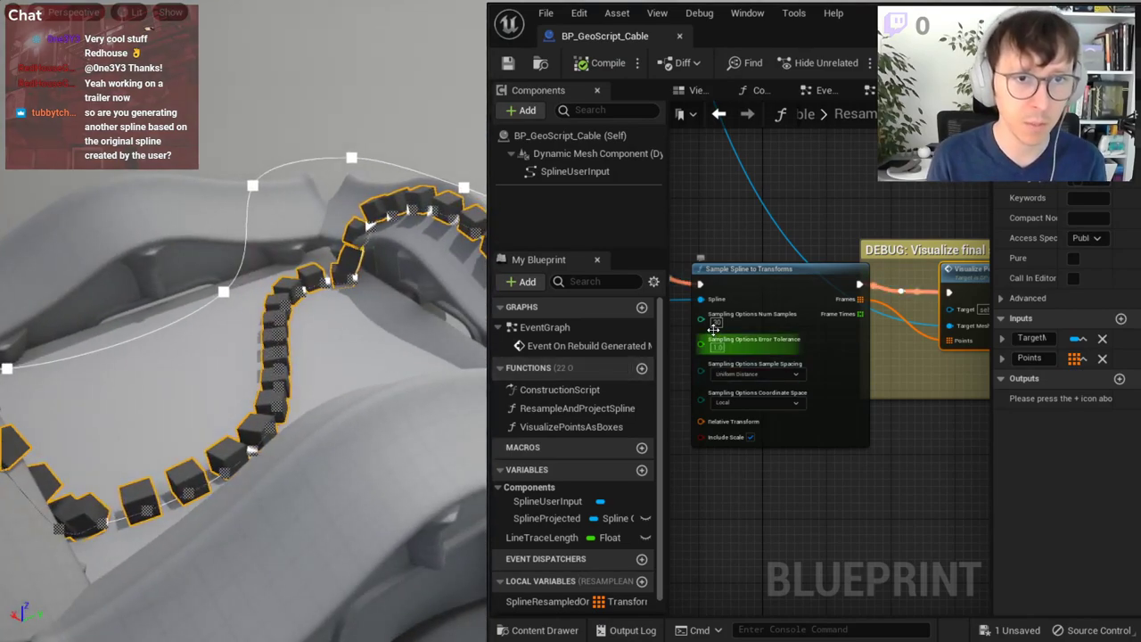
pyautogui.scroll(3, 714, 329)
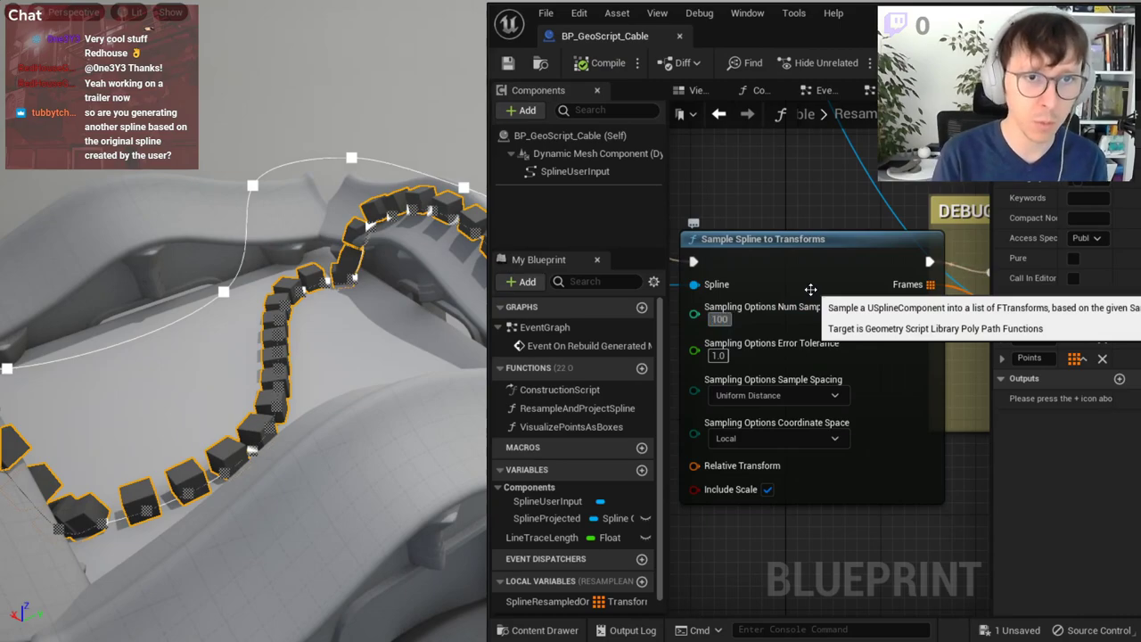
# - Recompile, then set Num Samples on Sample Spline to Transforms to 1000
pyautogui.click(581, 63)
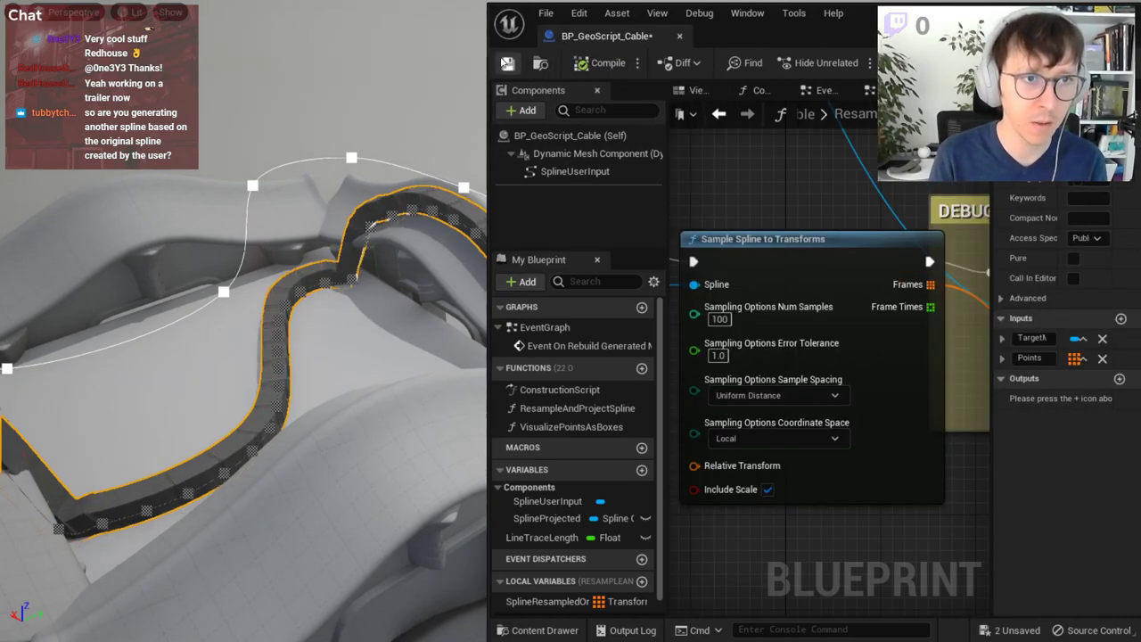
pyautogui.click(409, 216)
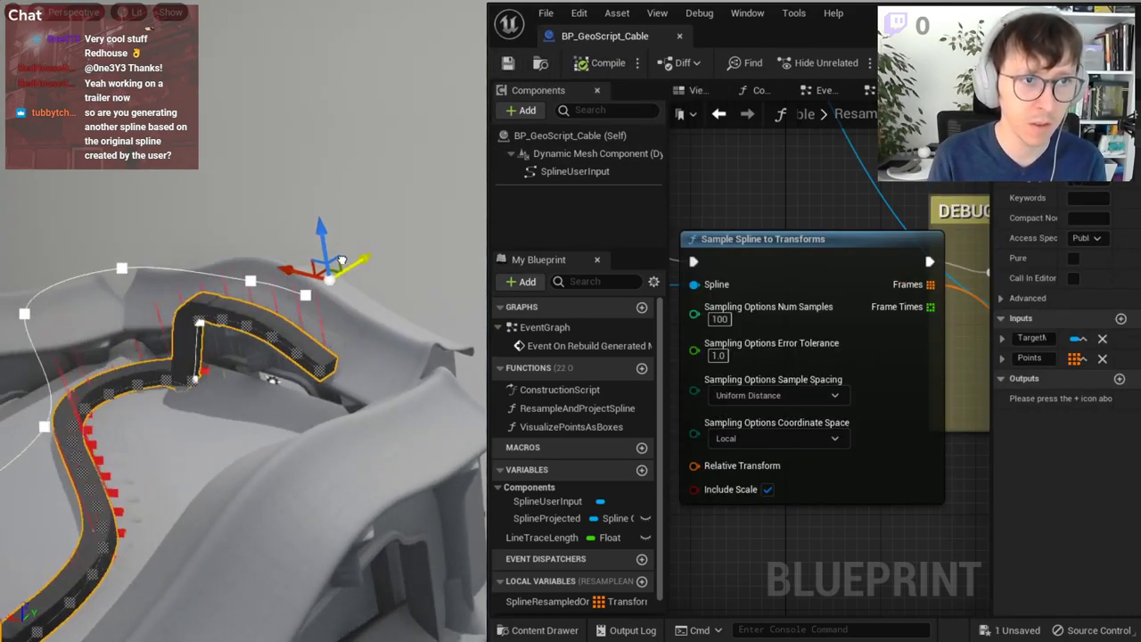
pyautogui.moveTo(409, 215)
pyautogui.mouseDown(button='right')
pyautogui.moveTo(375, 239)
pyautogui.moveTo(383, 234)
pyautogui.mouseUp(button='right')
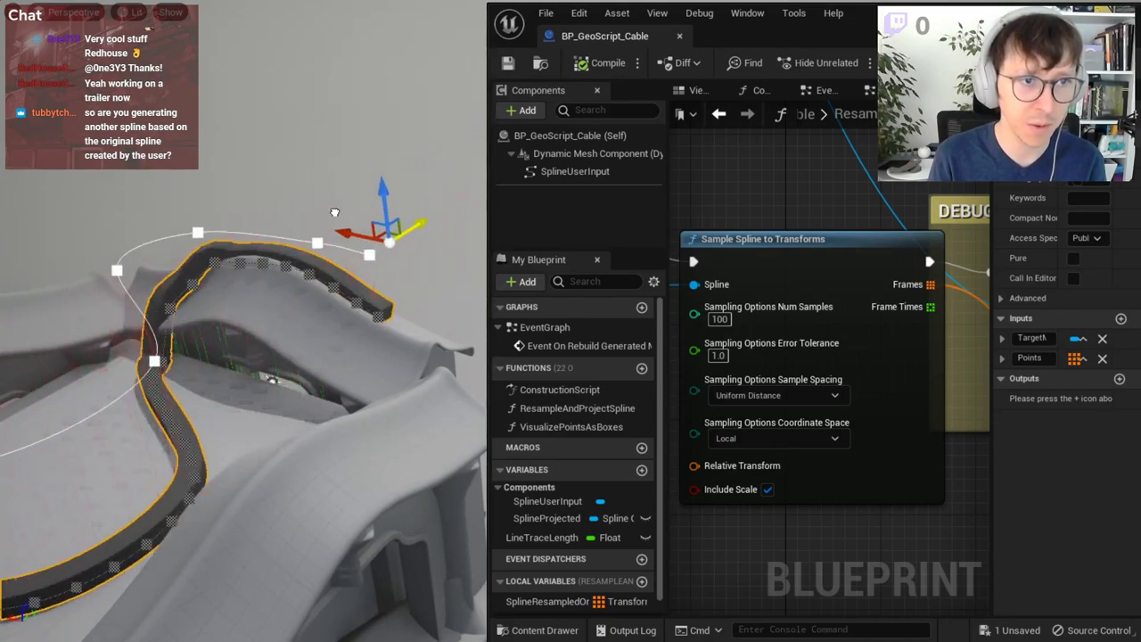
pyautogui.click(718, 318)
pyautogui.write('1')
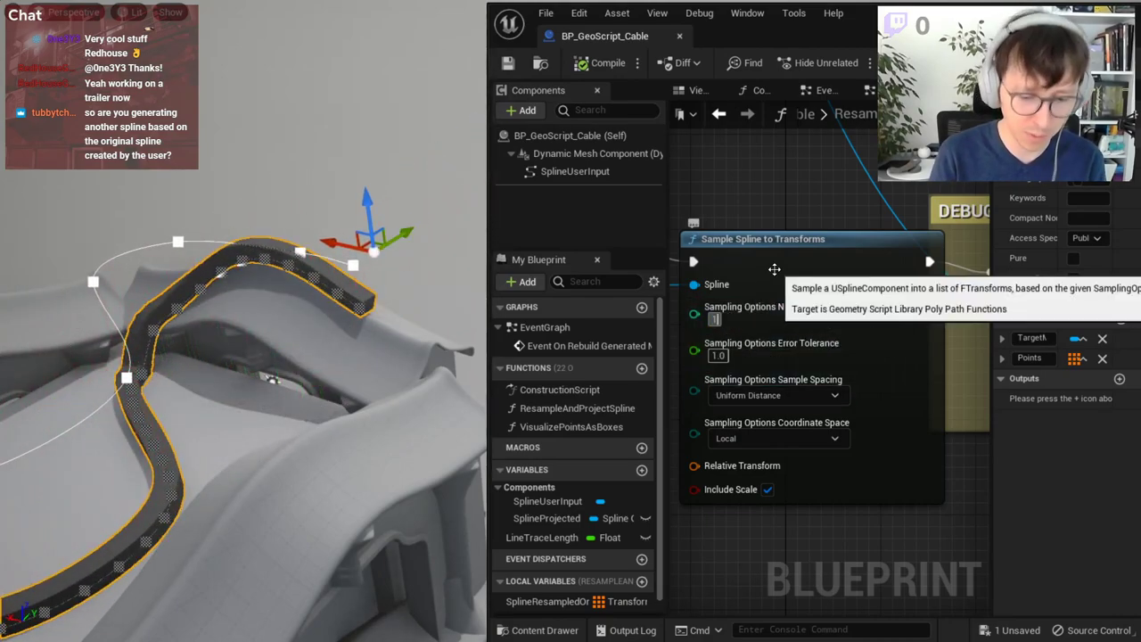
pyautogui.press('Return')
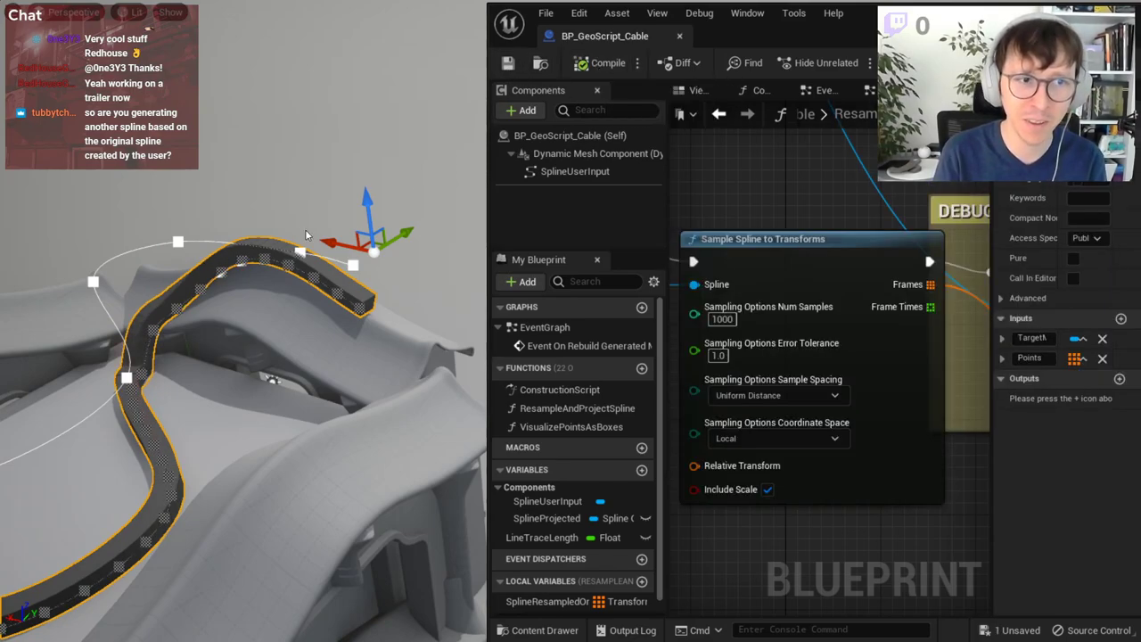
pyautogui.scroll(3, 306, 234)
pyautogui.moveTo(802, 378); pyautogui.dragTo(727, 490, button='right')
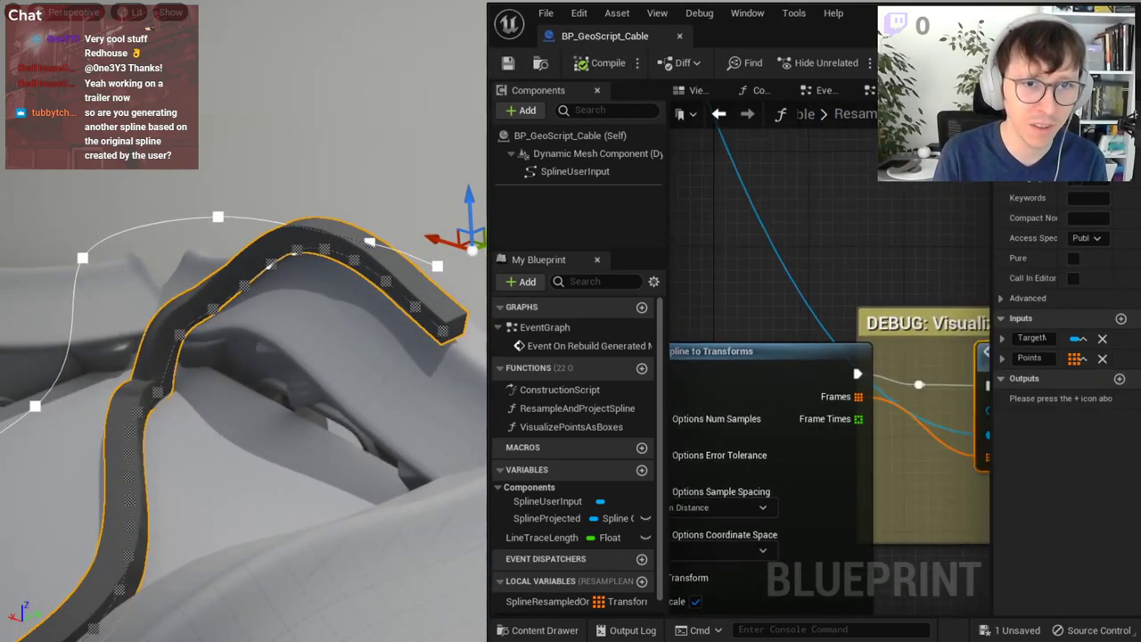
pyautogui.moveTo(821, 443)
pyautogui.mouseDown(button='right')
pyautogui.moveTo(784, 456)
pyautogui.moveTo(820, 456)
pyautogui.mouseUp(button='right')
# - Drag the user spline points up and over the ridge to reshape the projected cable
pyautogui.moveTo(446, 268)
pyautogui.mouseDown(button='right')
pyautogui.moveTo(461, 217)
pyautogui.moveTo(344, 247)
pyautogui.mouseUp(button='right')
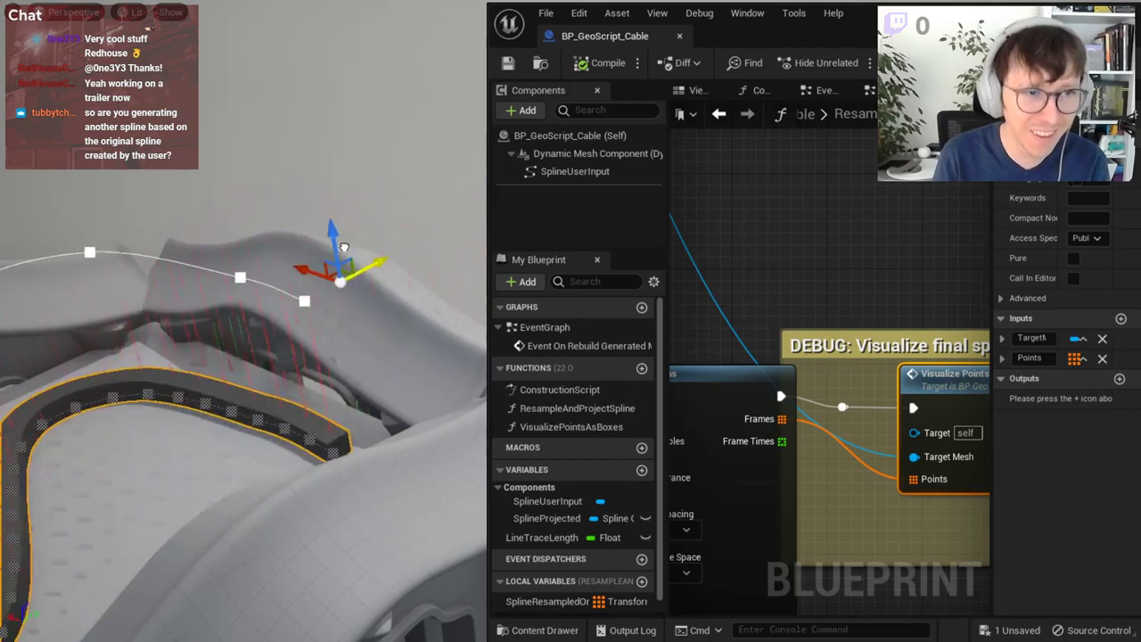
pyautogui.moveTo(344, 247); pyautogui.dragTo(448, 216)
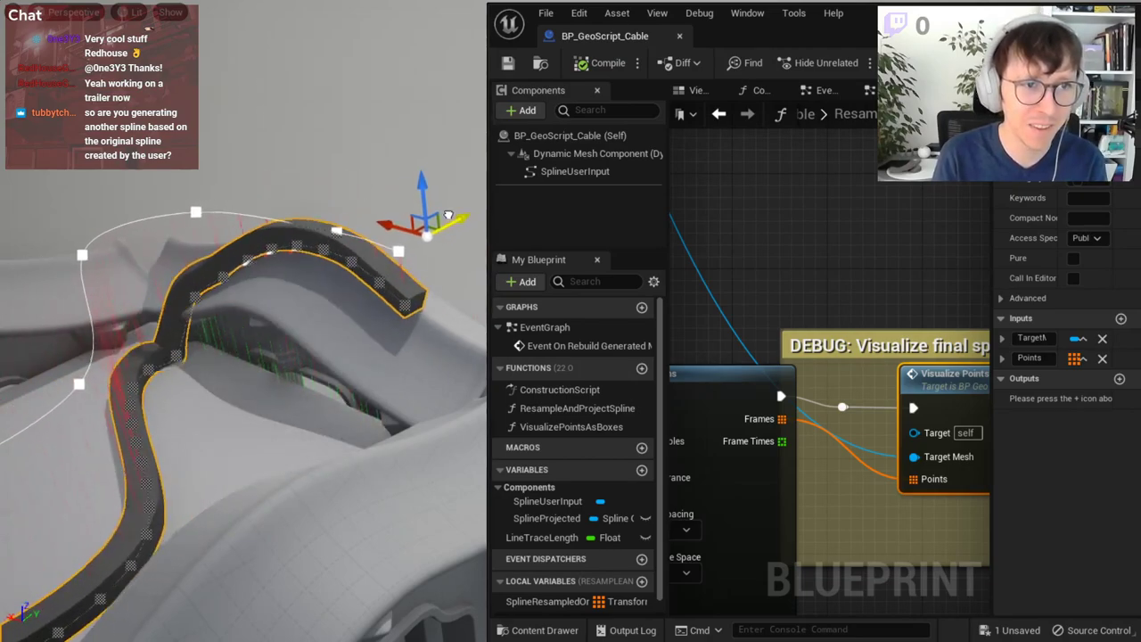
pyautogui.moveTo(449, 217); pyautogui.dragTo(439, 231, button='right')
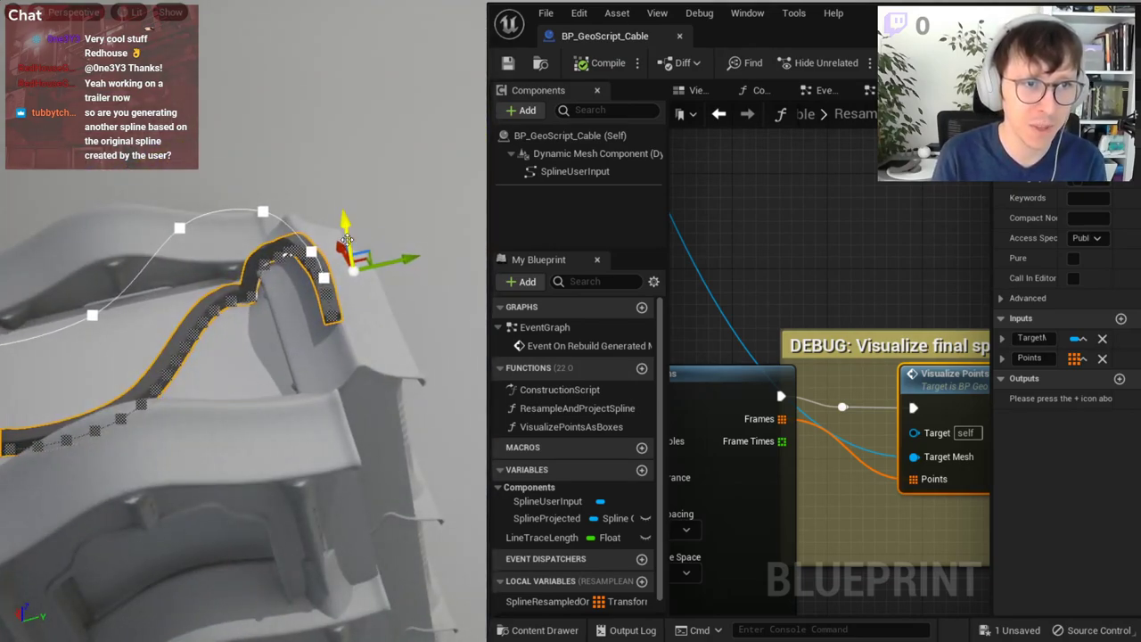
pyautogui.moveTo(364, 299); pyautogui.dragTo(336, 250)
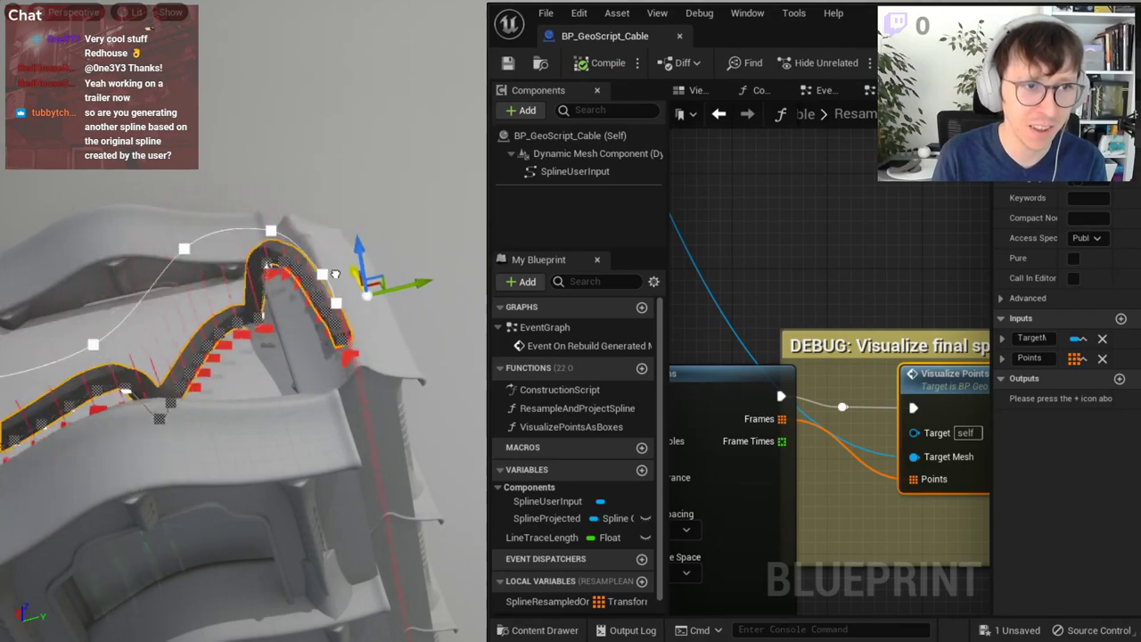
pyautogui.moveTo(336, 249); pyautogui.dragTo(374, 392, button='right')
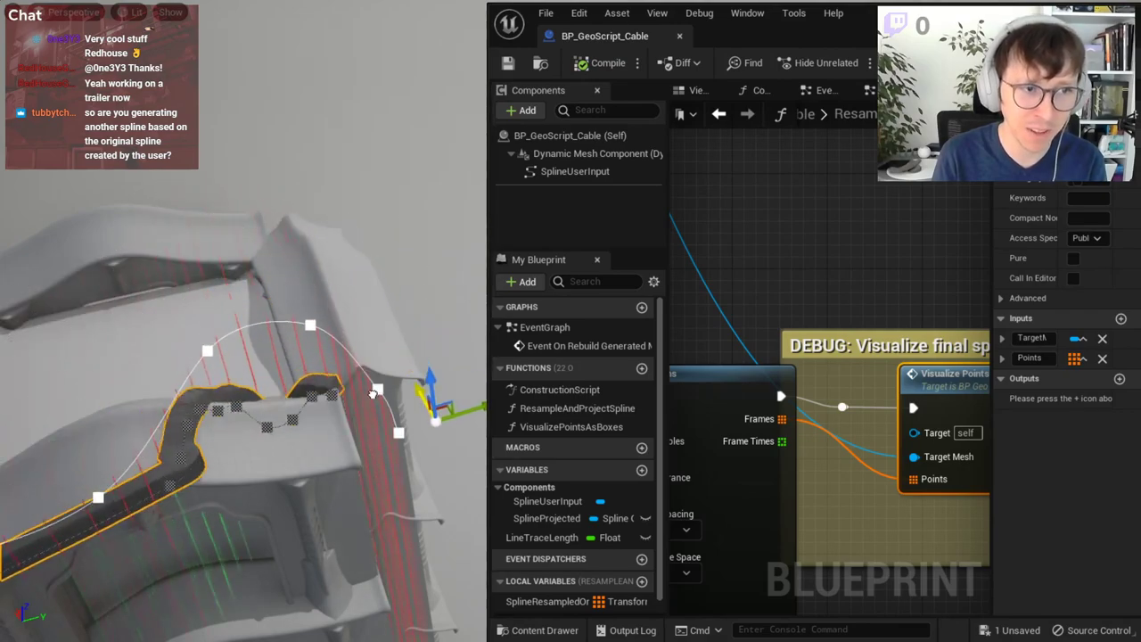
pyautogui.moveTo(455, 450); pyautogui.dragTo(369, 263)
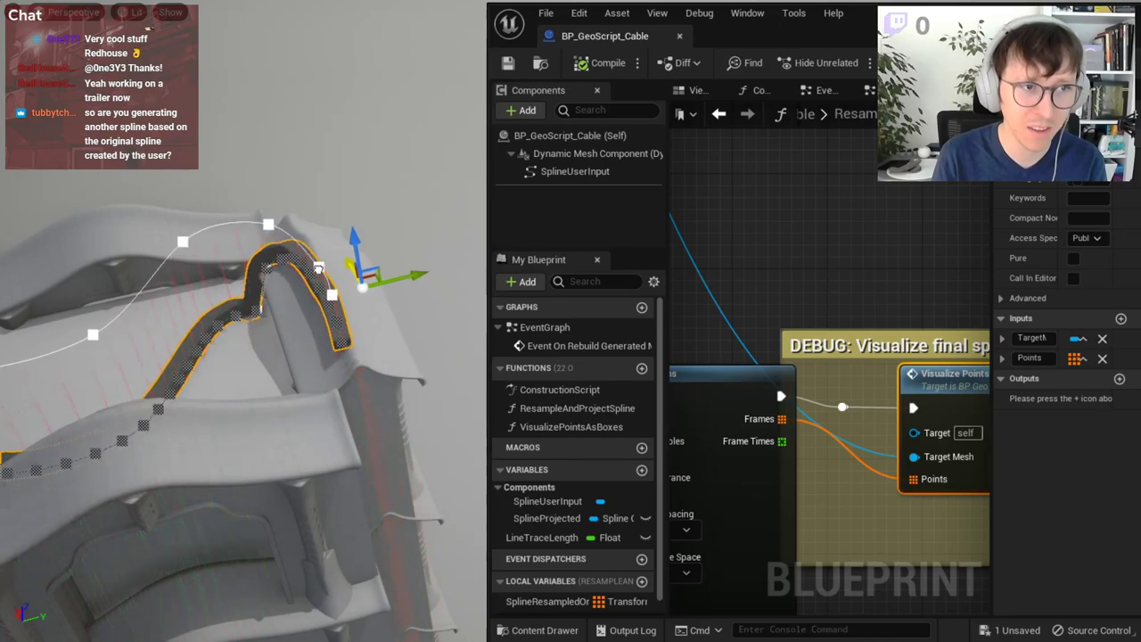
pyautogui.moveTo(369, 262)
pyautogui.mouseDown(button='right')
pyautogui.moveTo(393, 294)
pyautogui.moveTo(268, 375)
pyautogui.moveTo(285, 357)
pyautogui.moveTo(268, 374)
pyautogui.moveTo(250, 356)
pyautogui.moveTo(267, 374)
pyautogui.mouseUp(button='right')
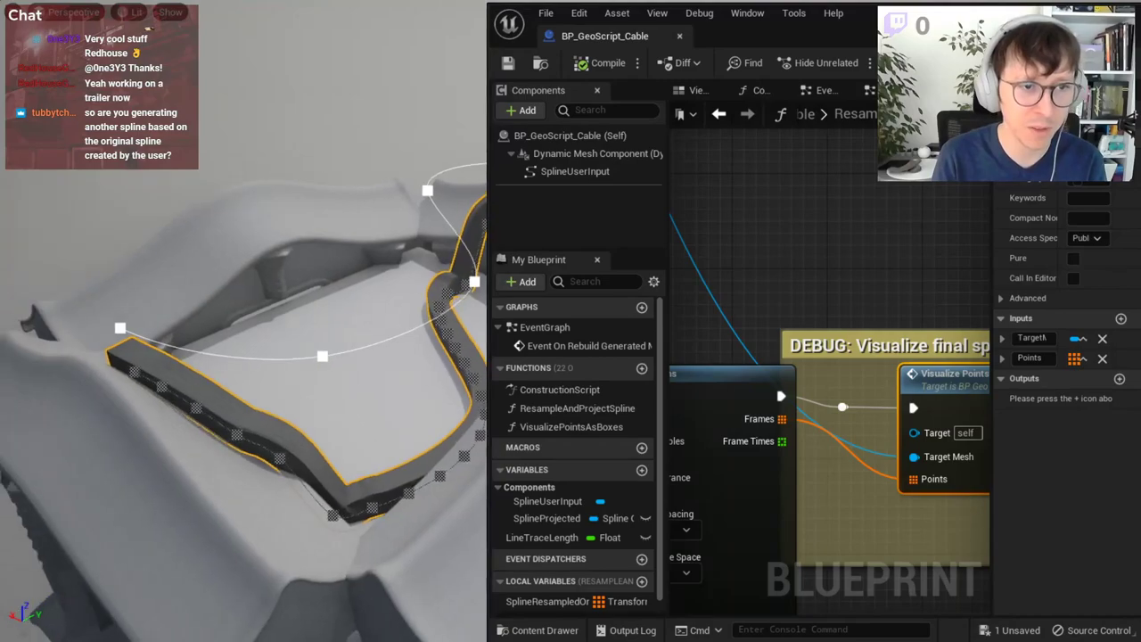
# - Save, then delete the DEBUG comment and the Visualize Points as Boxes node
pyautogui.hotkey('ctrl', 's')
pyautogui.moveTo(311, 269); pyautogui.dragTo(294, 285, button='right')
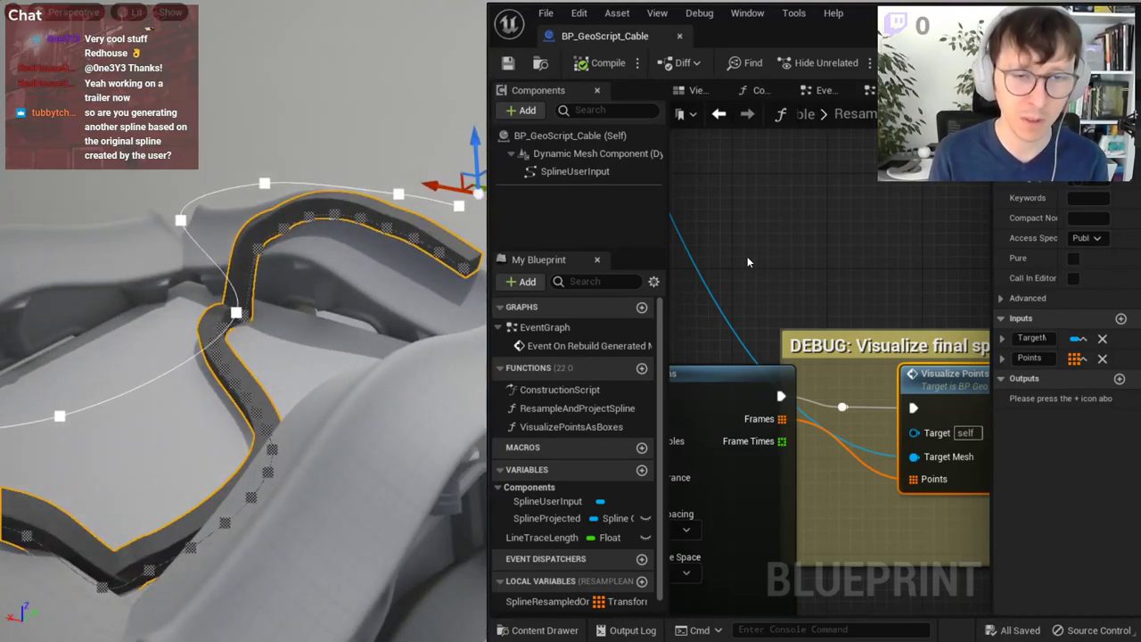
pyautogui.scroll(-2, 750, 258)
pyautogui.scroll(-1, 915, 279)
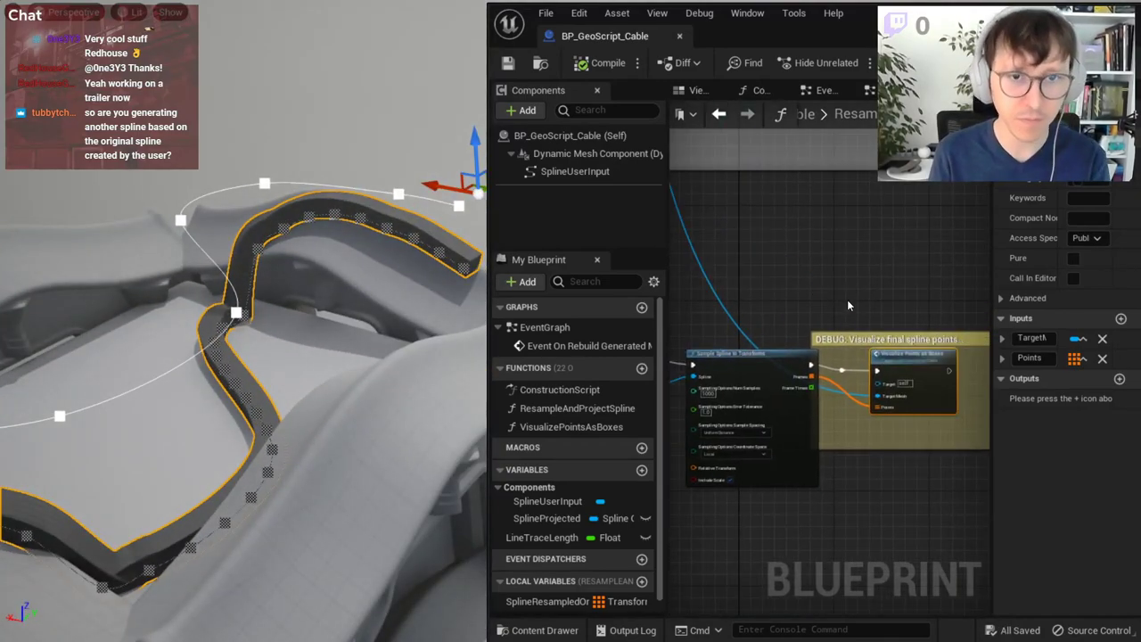
pyautogui.moveTo(926, 428); pyautogui.dragTo(925, 427)
pyautogui.press('Delete')
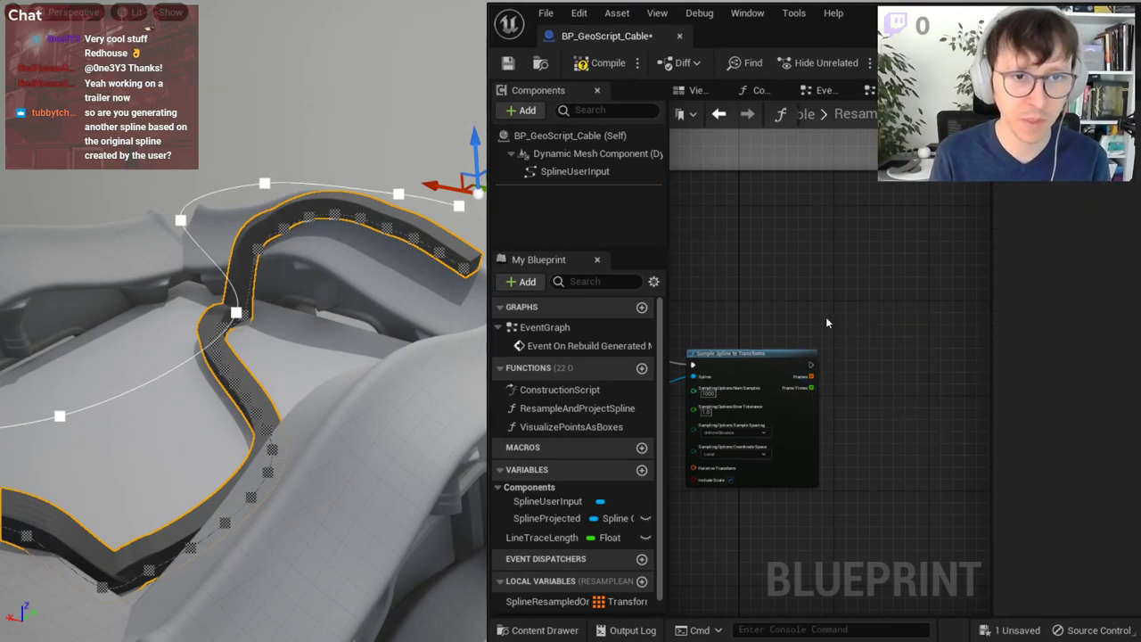
# - Add a For Each Loop driven by the Frames output of Sample Spline to Transforms
pyautogui.moveTo(826, 317); pyautogui.dragTo(877, 321, button='right')
pyautogui.scroll(2, 788, 410)
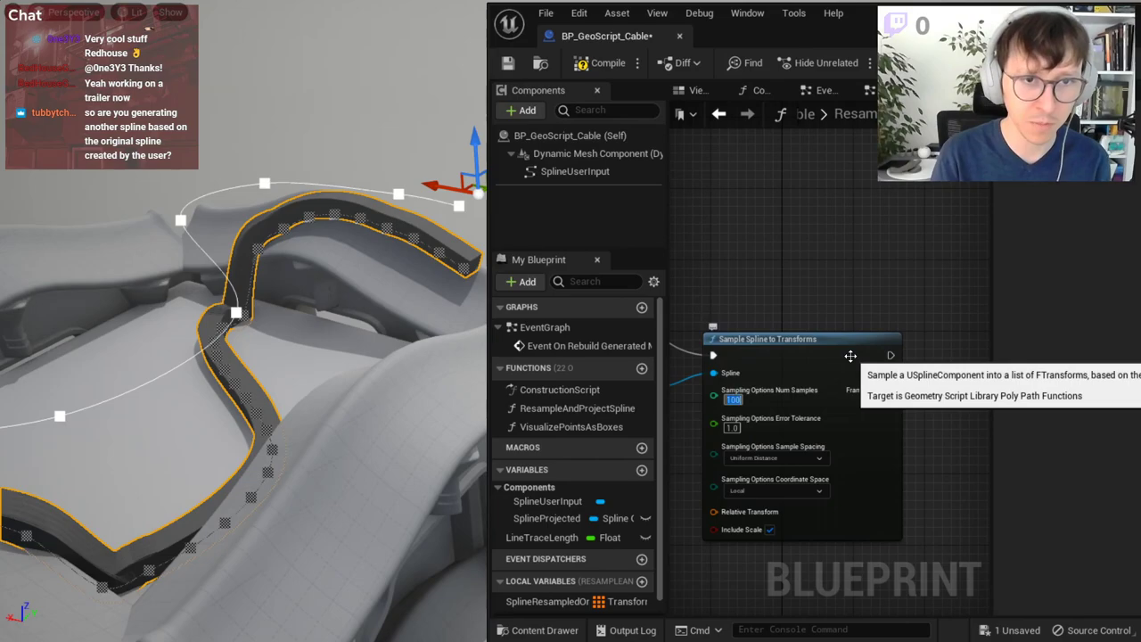
pyautogui.moveTo(734, 170); pyautogui.dragTo(716, 170, button='right')
pyautogui.moveTo(873, 372); pyautogui.dragTo(701, 395, button='right')
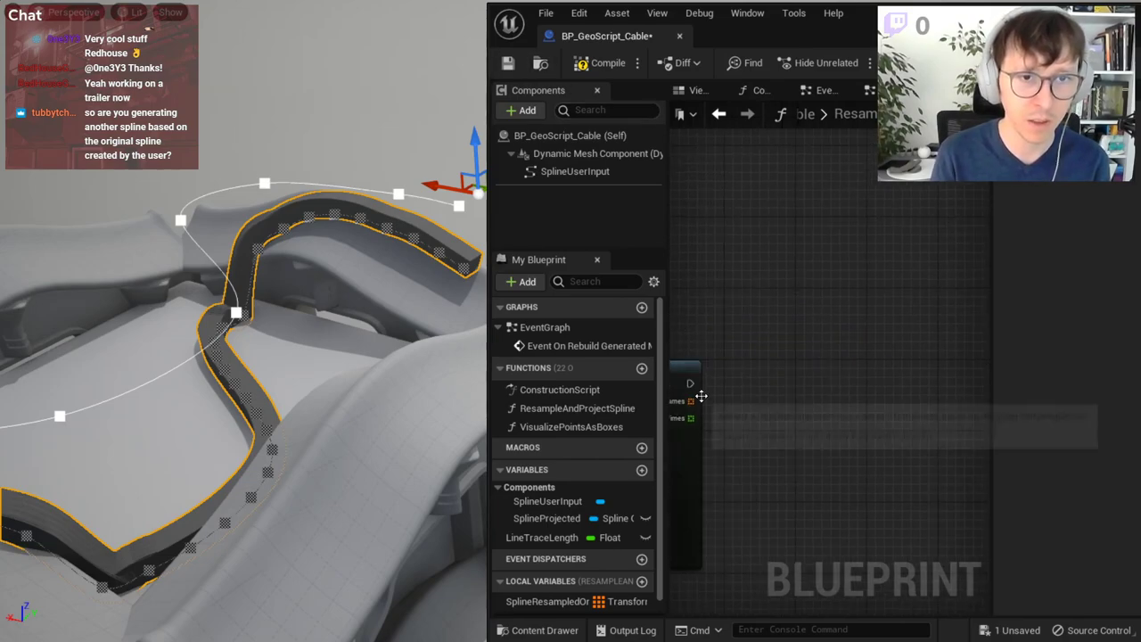
pyautogui.moveTo(691, 400); pyautogui.dragTo(776, 379)
pyautogui.write('fore')
pyautogui.press('Return')
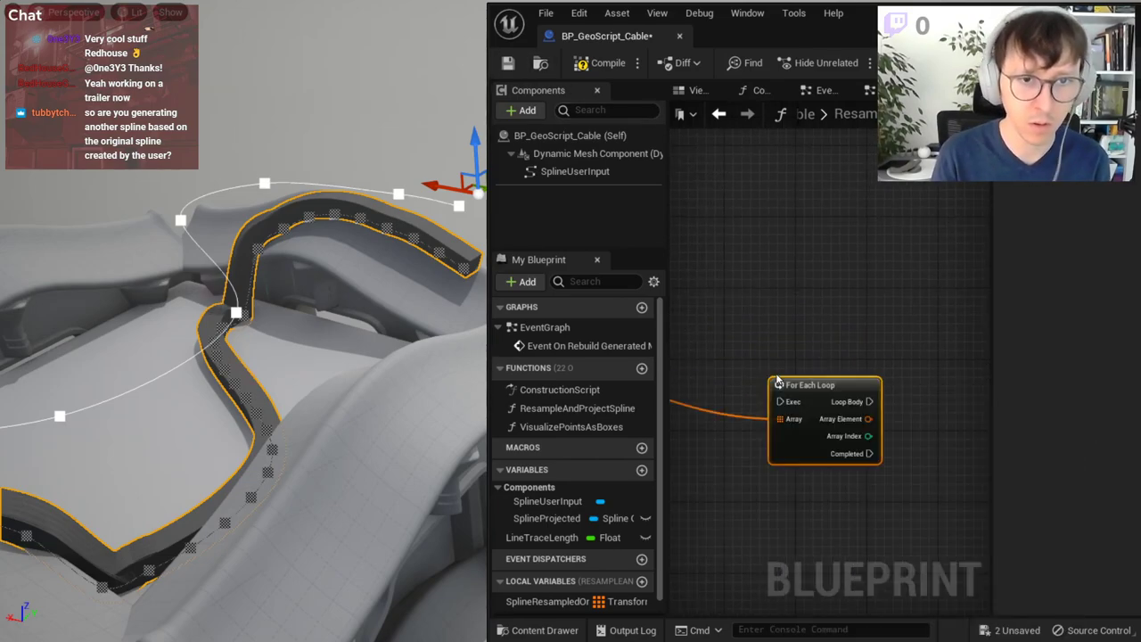
# - Compile and save the Blueprint with the new For Each Loop
pyautogui.moveTo(700, 371); pyautogui.dragTo(849, 361, button='right')
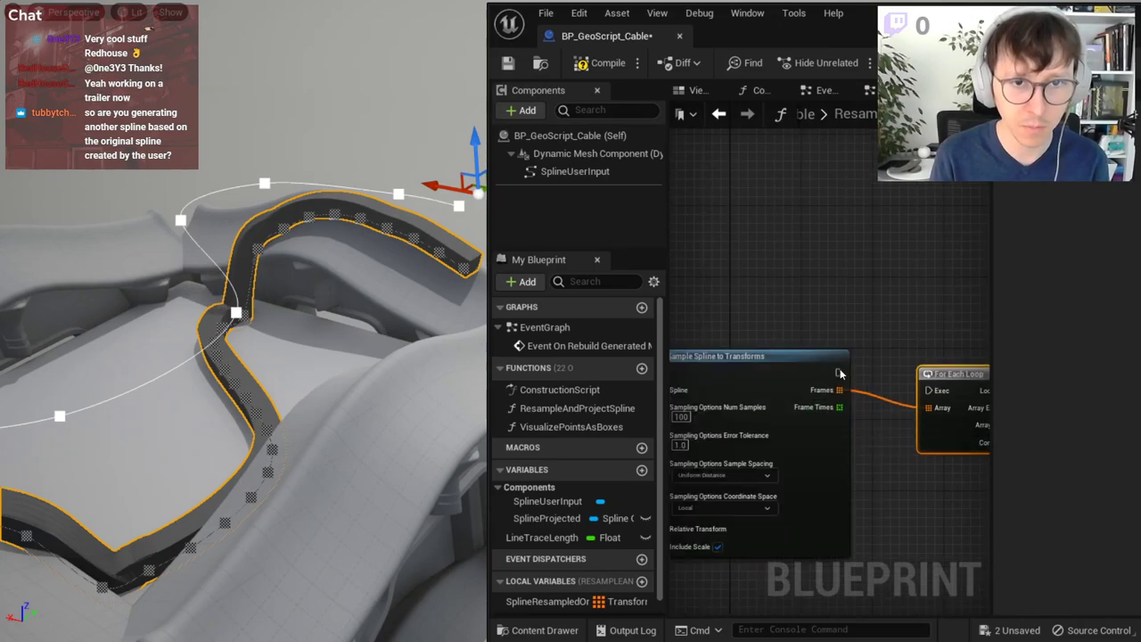
pyautogui.moveTo(930, 396); pyautogui.dragTo(713, 375, button='right')
pyautogui.scroll(2, 829, 352)
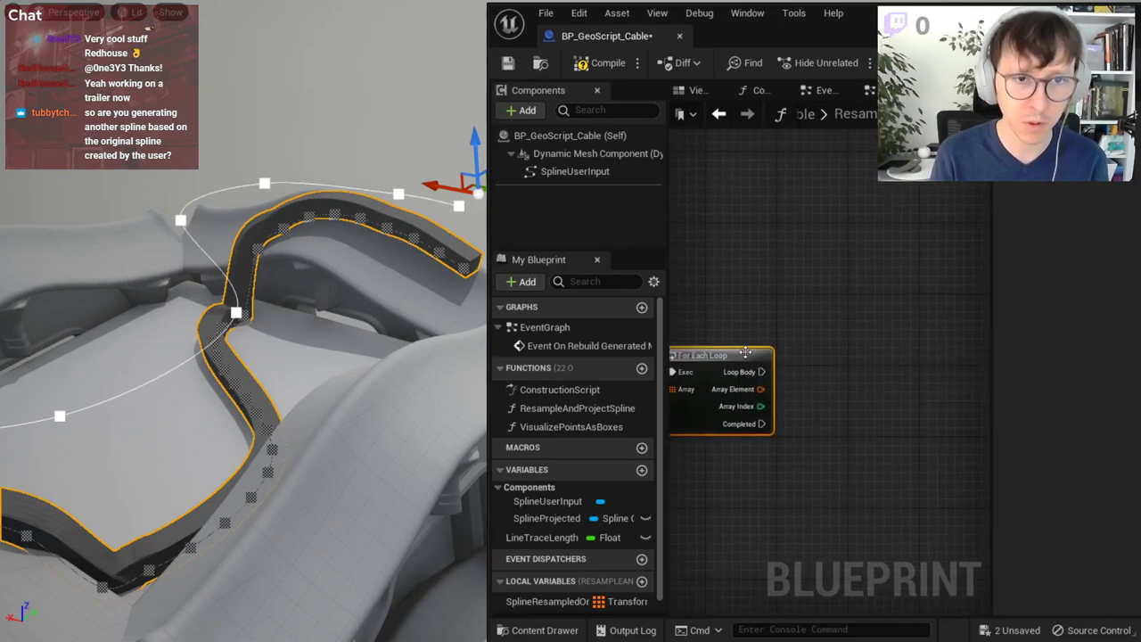
pyautogui.click(508, 63)
pyautogui.scroll(-5, 794, 297)
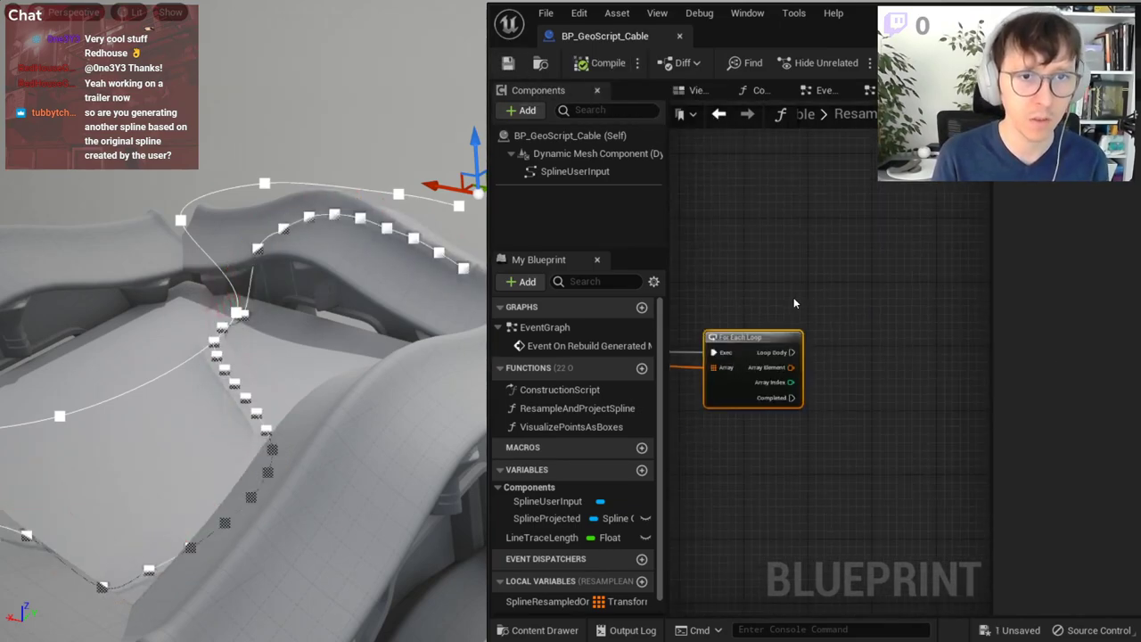
pyautogui.scroll(2, 851, 383)
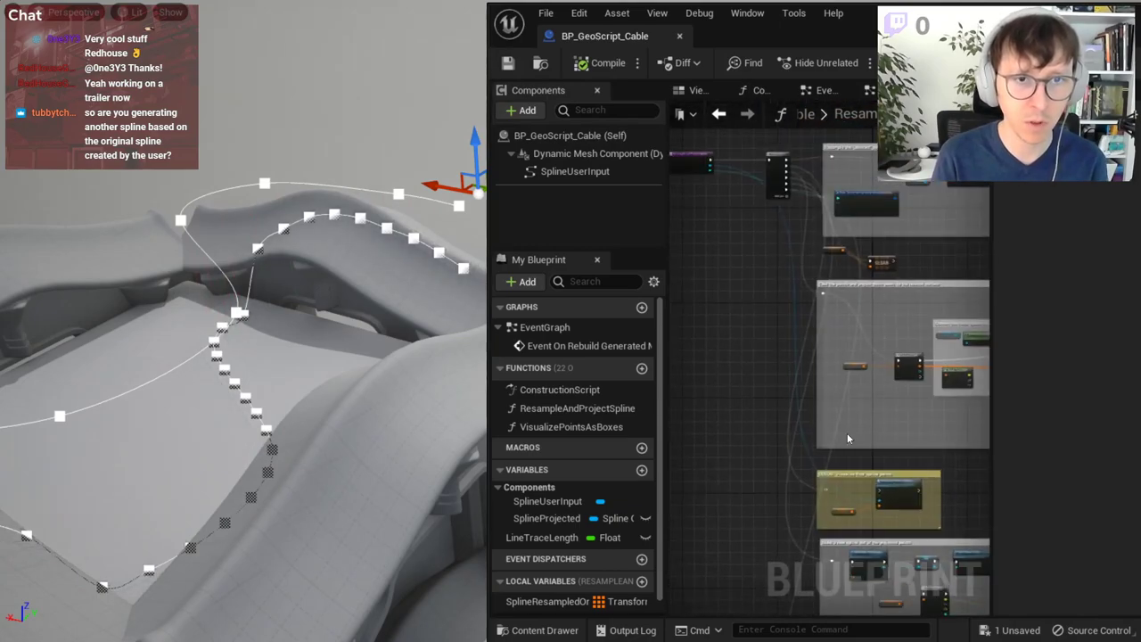
pyautogui.scroll(3, 694, 464)
pyautogui.scroll(2, 718, 357)
# - Promote the Target Mesh pin to local variable NewLocalVar and wire its SET node before the Sequence
pyautogui.moveTo(700, 308); pyautogui.dragTo(762, 328, button='right')
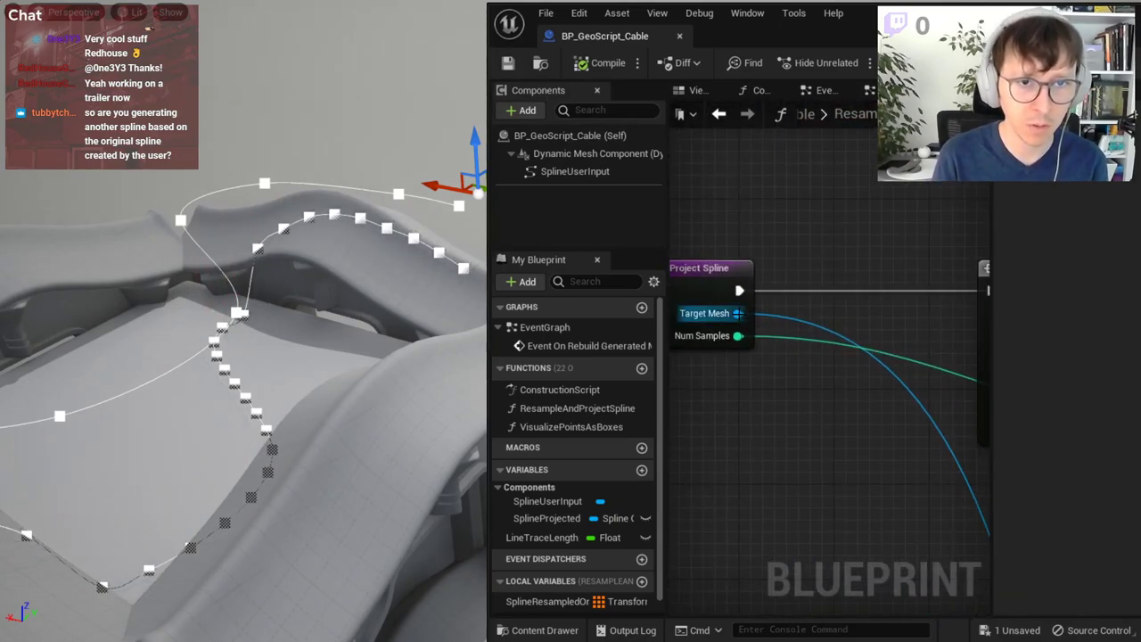
pyautogui.rightClick(739, 314)
pyautogui.click(842, 421)
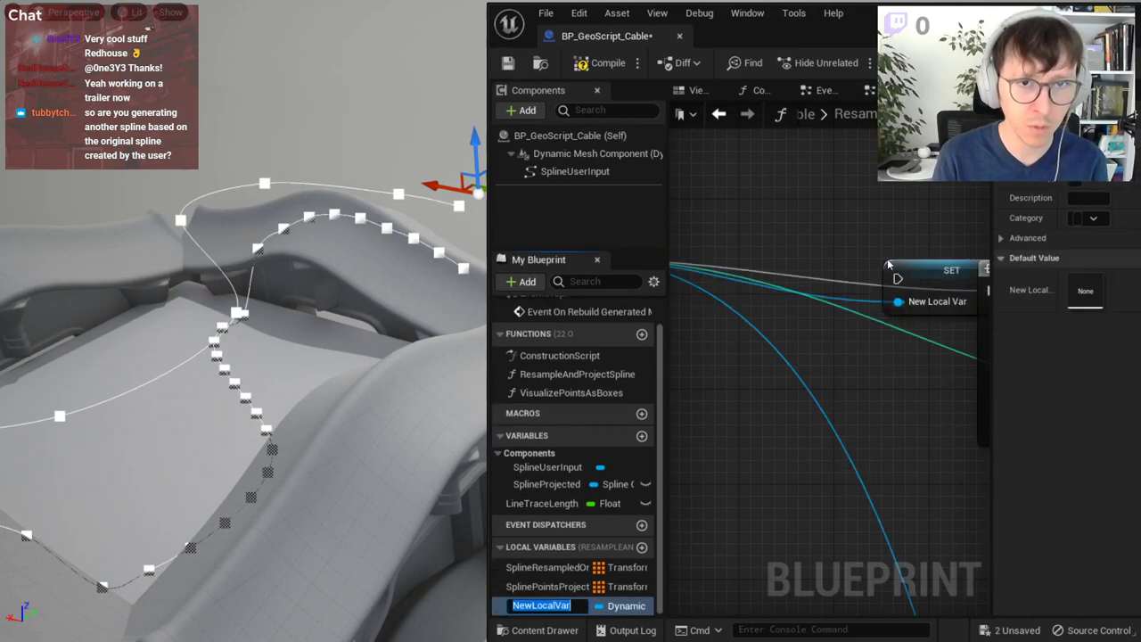
pyautogui.moveTo(888, 265); pyautogui.dragTo(784, 282)
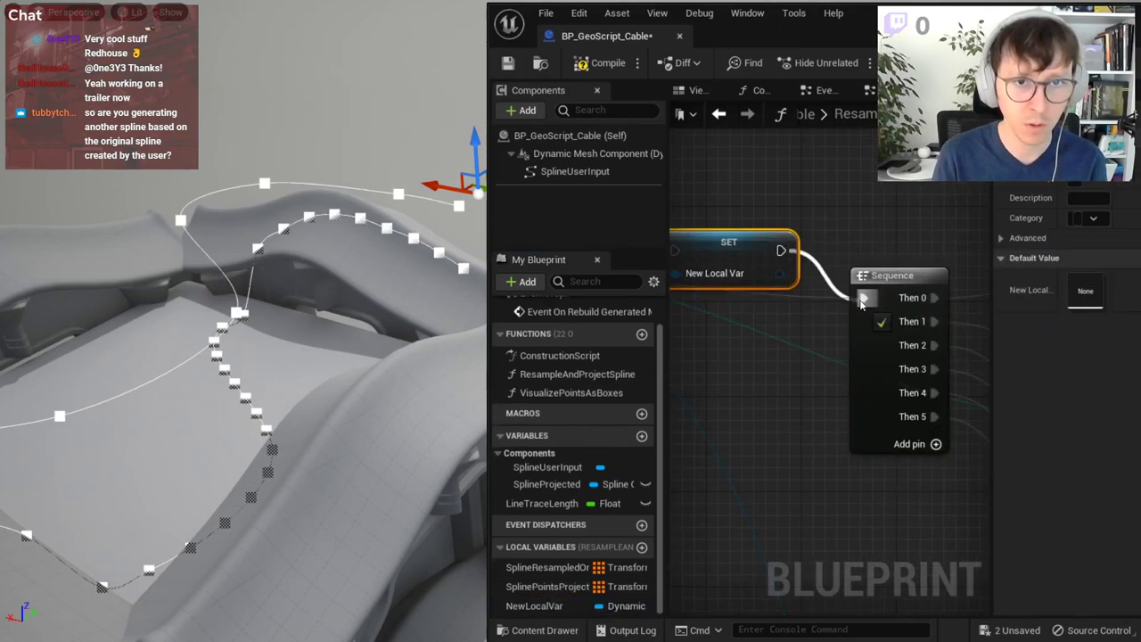
pyautogui.moveTo(861, 303); pyautogui.dragTo(816, 323)
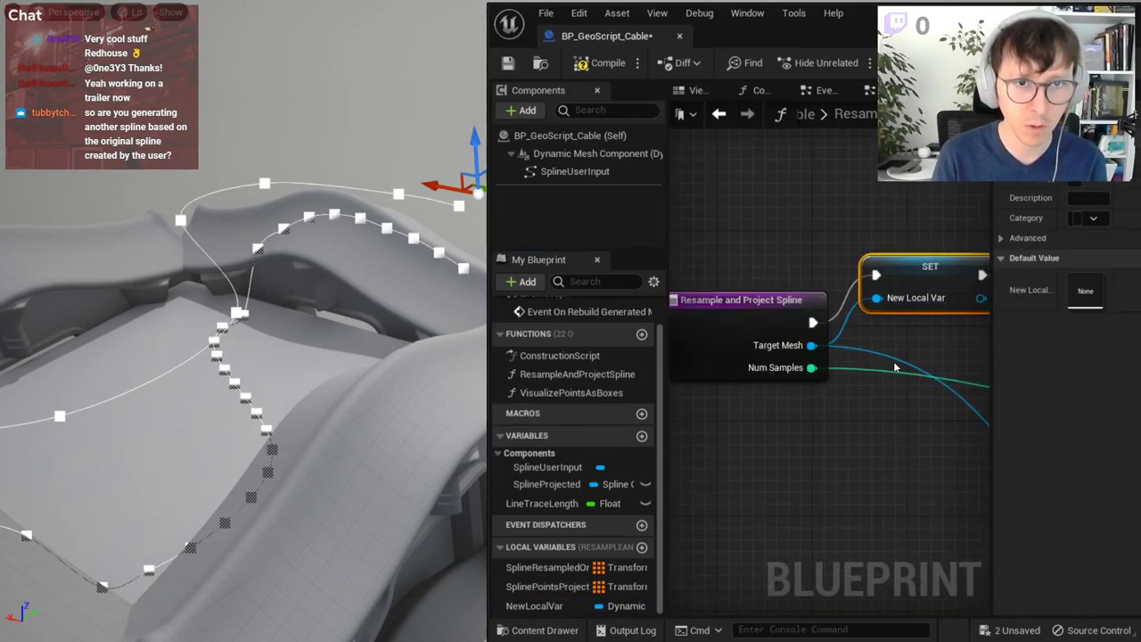
pyautogui.moveTo(895, 368); pyautogui.dragTo(752, 403, button='right')
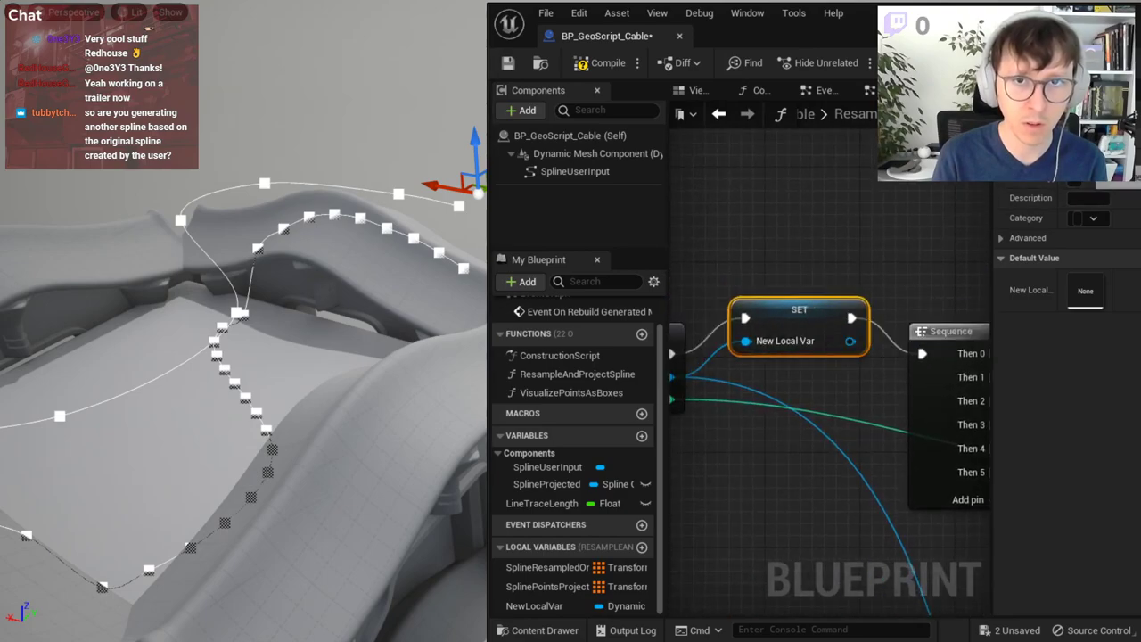
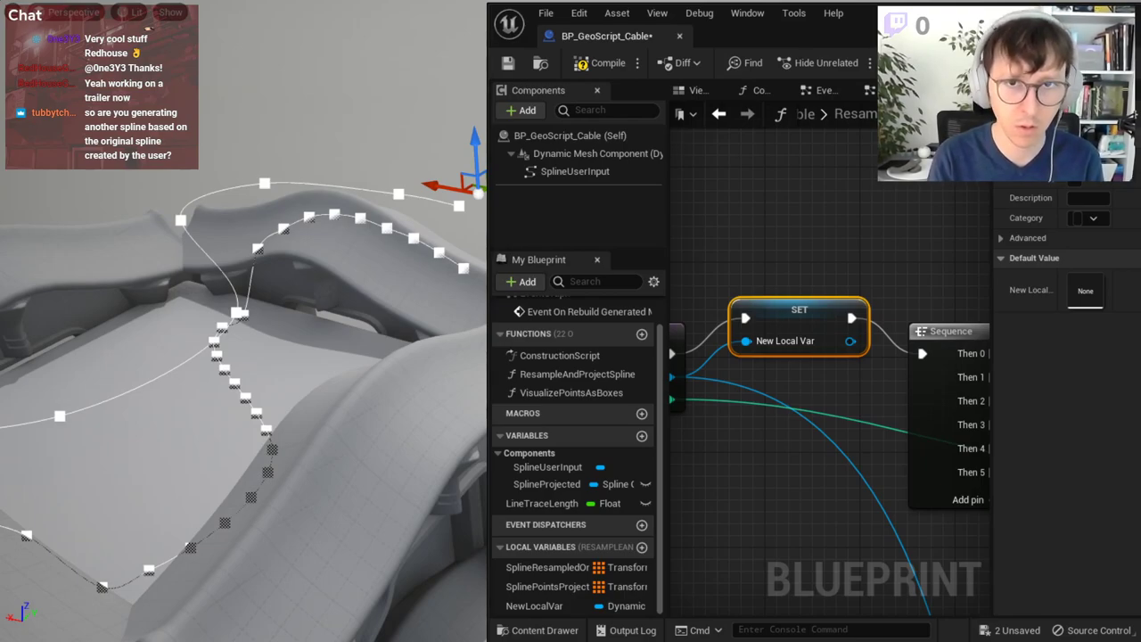
pyautogui.write('MyDynamicMesh')
# - Confirm MyDynamicMesh as the local variable's name and compile the blueprint
pyautogui.press('Return')
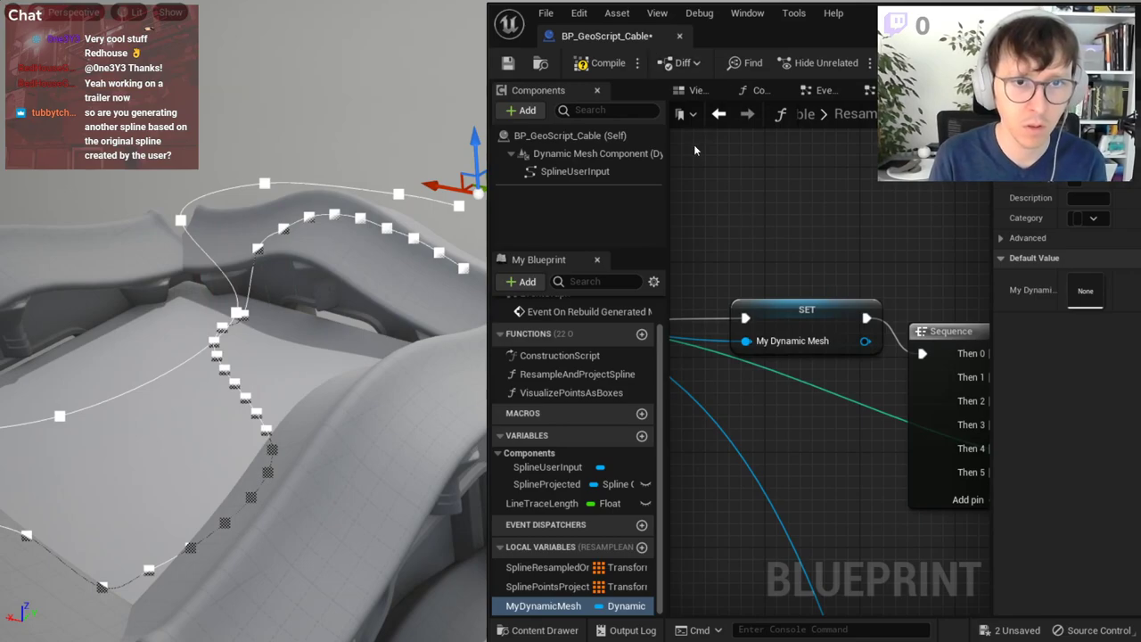
pyautogui.click(583, 67)
pyautogui.scroll(-5, 779, 308)
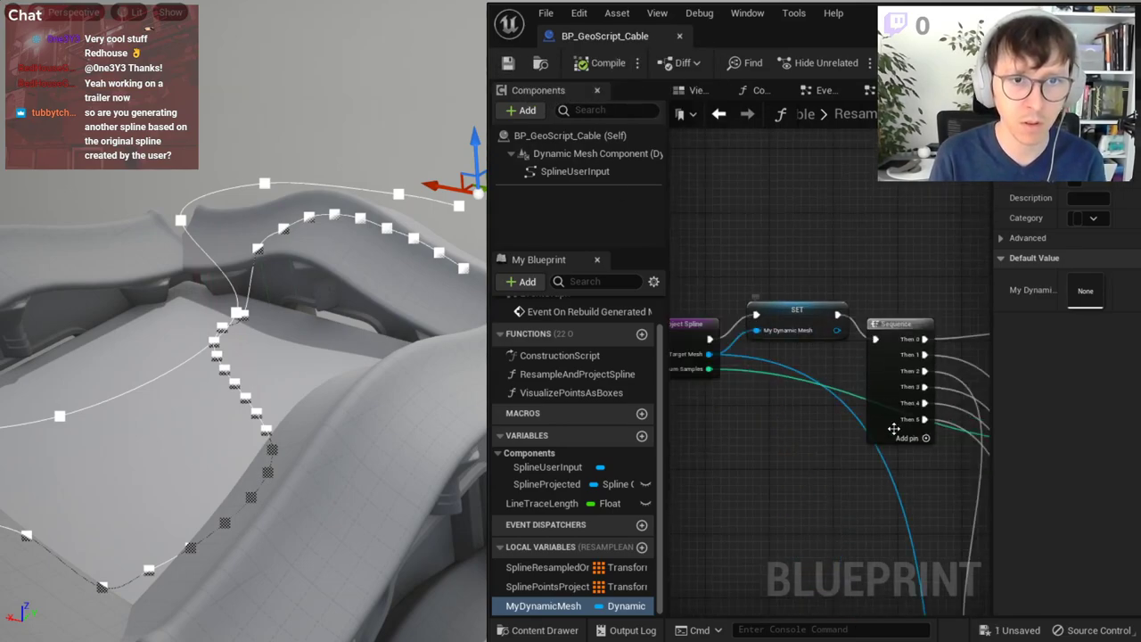
pyautogui.scroll(4, 741, 204)
pyautogui.scroll(2, 742, 205)
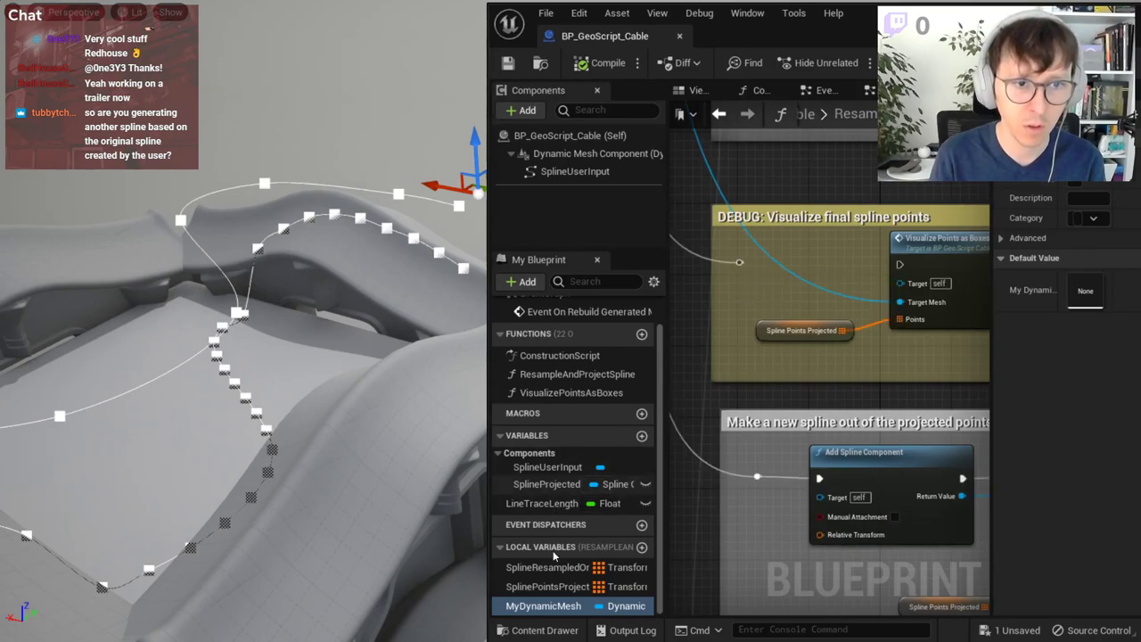
# - Wire a MyDynamicMesh getter into Visualize Points as Boxes' Target Mesh
pyautogui.moveTo(552, 609); pyautogui.dragTo(764, 292)
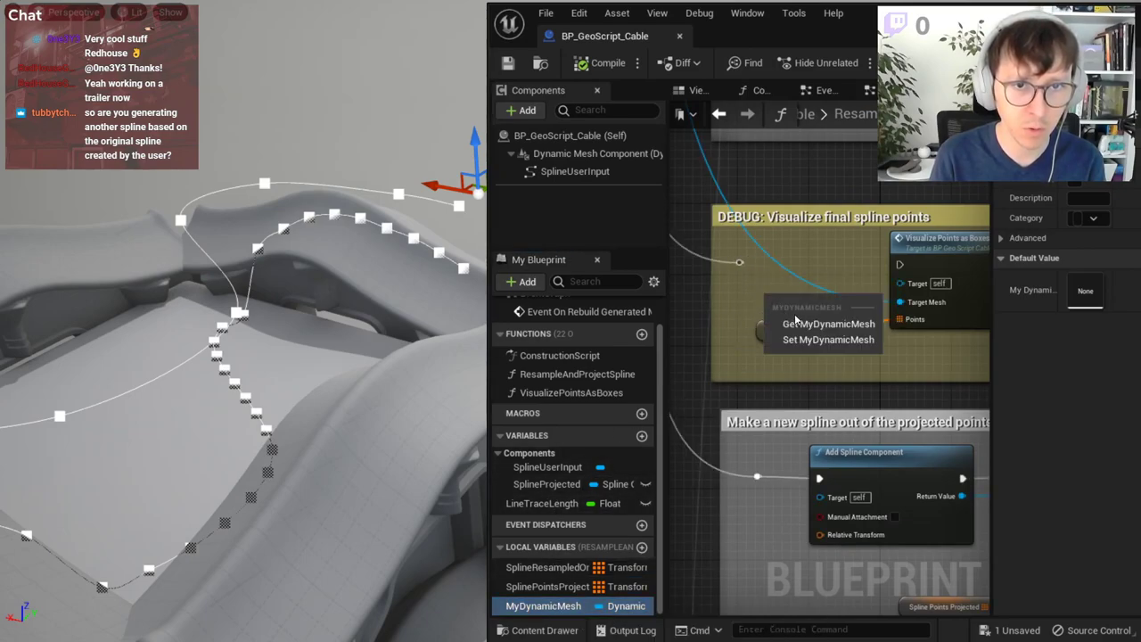
pyautogui.press('Escape')
pyautogui.moveTo(834, 288); pyautogui.dragTo(900, 301)
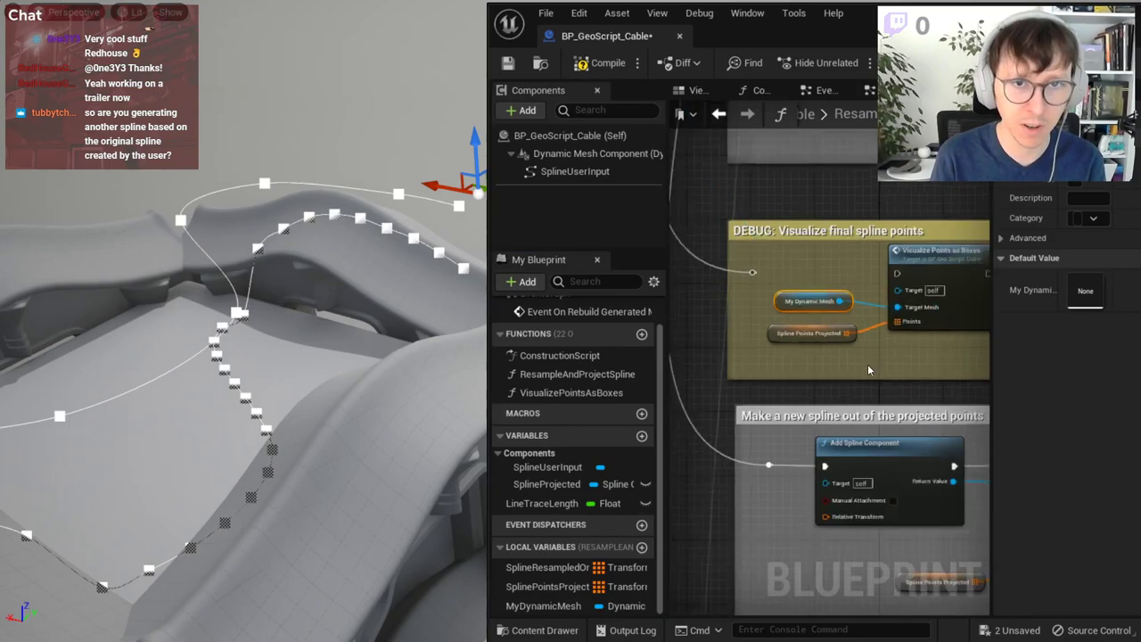
pyautogui.scroll(-5, 796, 355)
pyautogui.scroll(3, 757, 414)
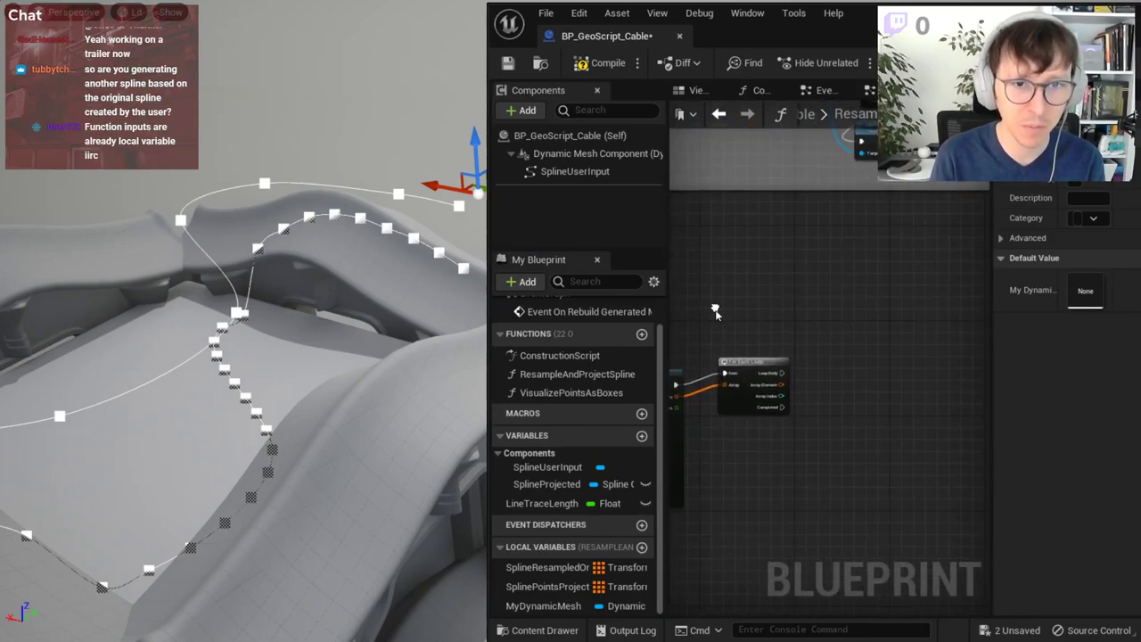
pyautogui.scroll(2, 825, 405)
pyautogui.scroll(1, 880, 452)
# - Place a MyDynamicMesh getter near the loop and add an Append Disc node from it
pyautogui.moveTo(543, 605); pyautogui.dragTo(780, 458)
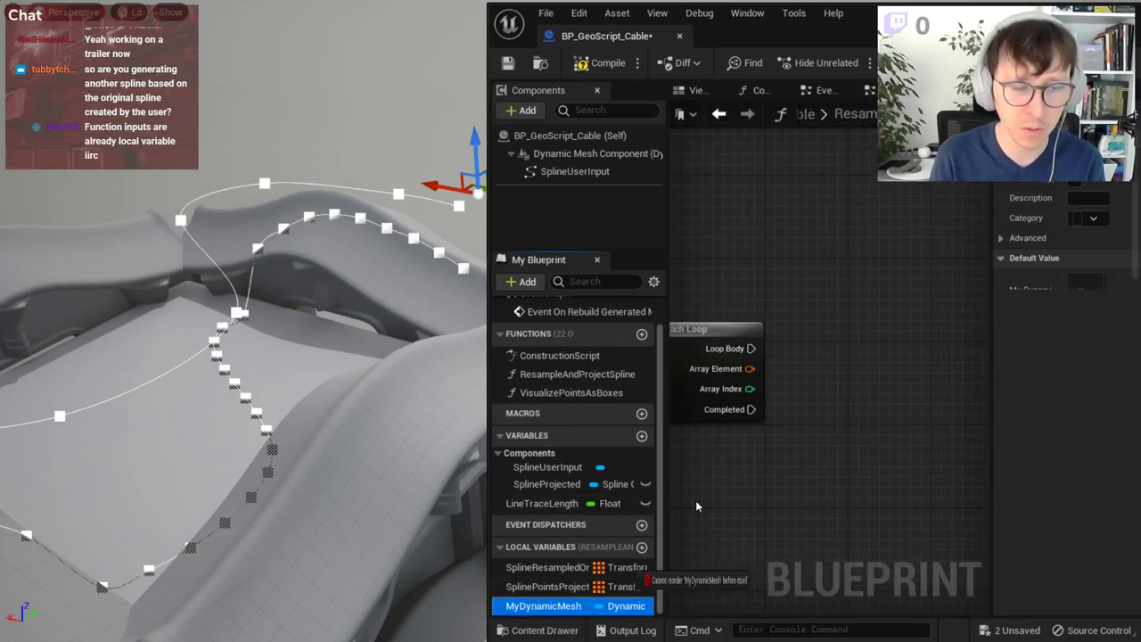
pyautogui.press('Escape')
pyautogui.moveTo(854, 457); pyautogui.dragTo(923, 366)
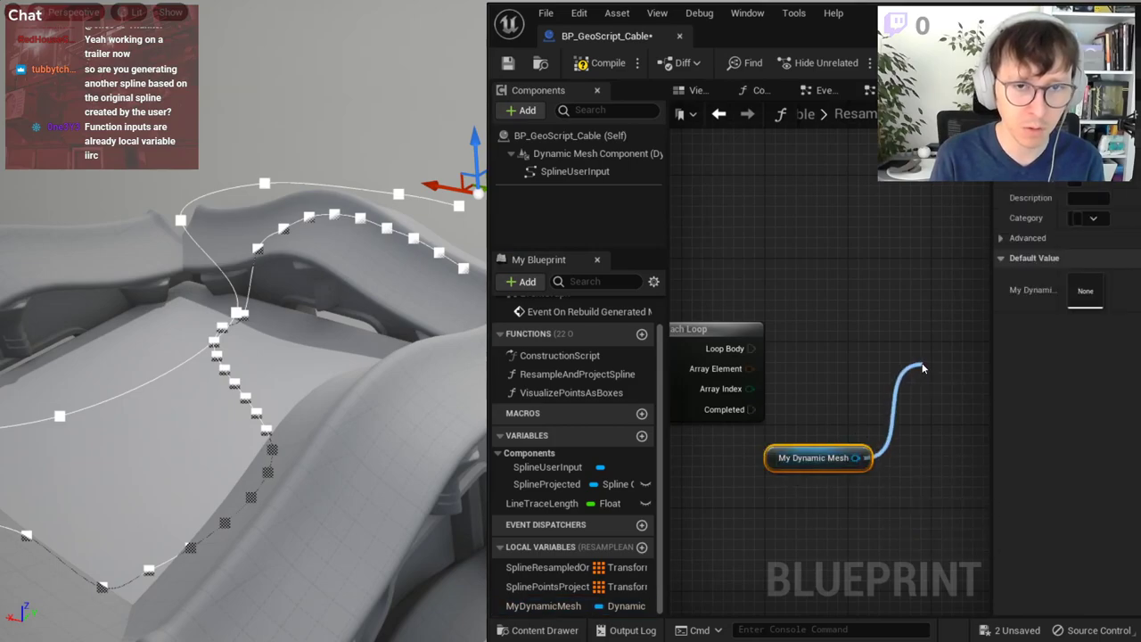
pyautogui.write('add cir')
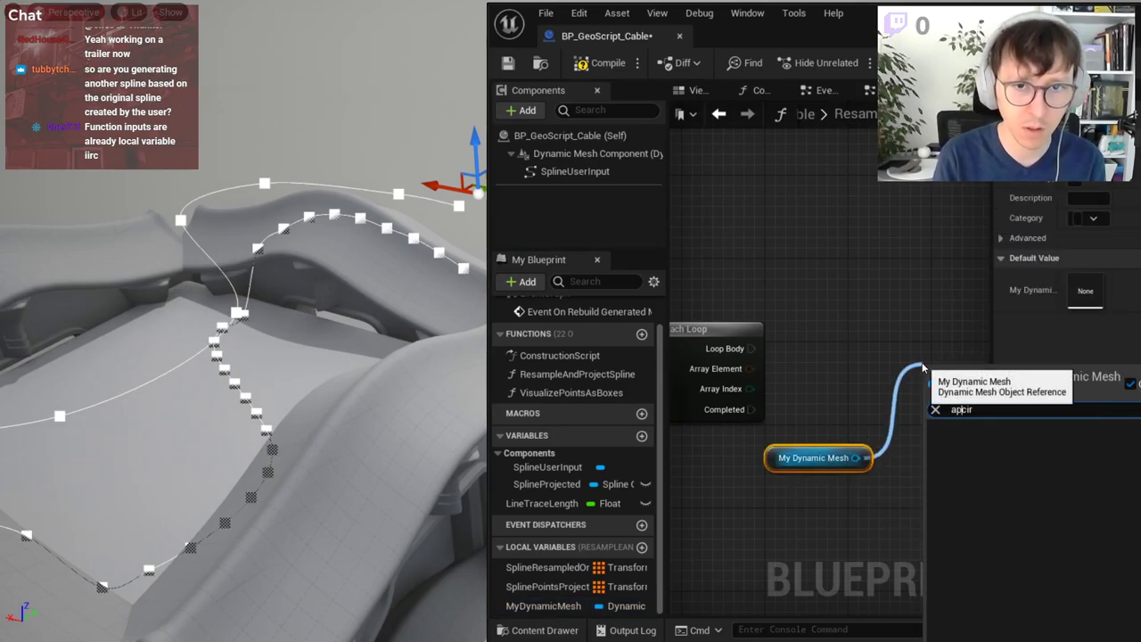
pyautogui.write('append ci')
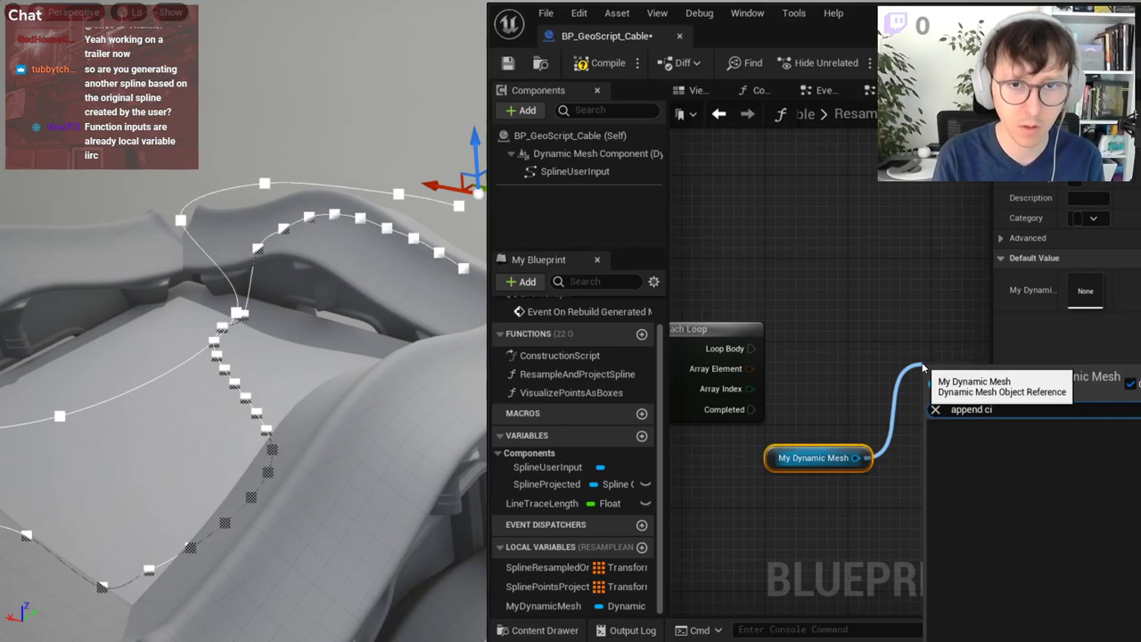
pyautogui.press('BackSpace')
pyautogui.press('BackSpace')
pyautogui.press('BackSpace')
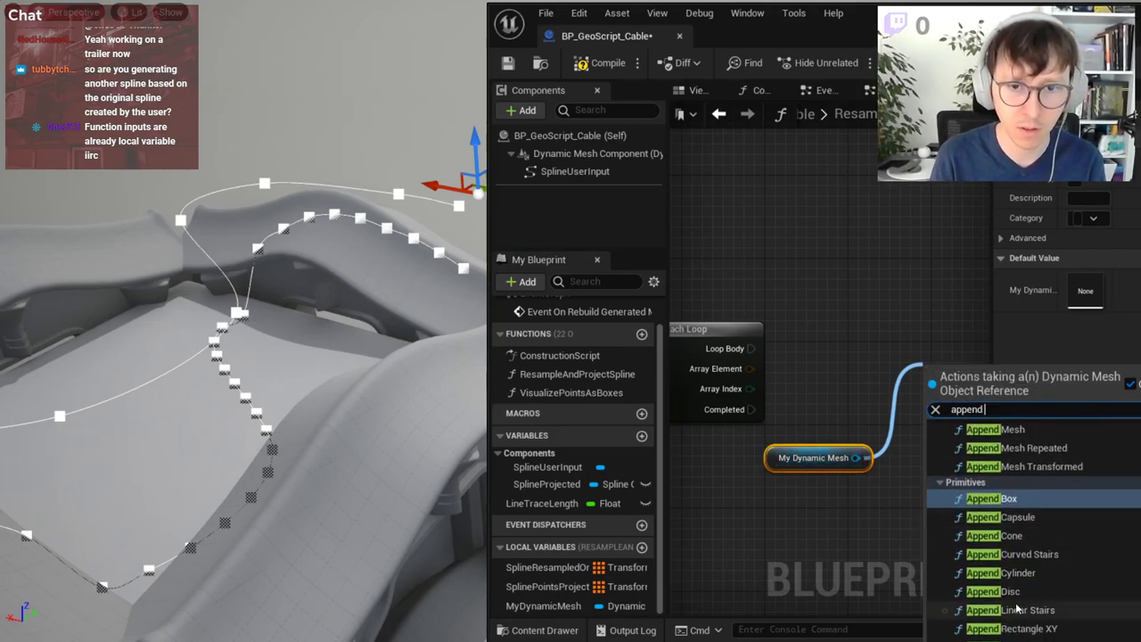
pyautogui.scroll(-3, 1073, 550)
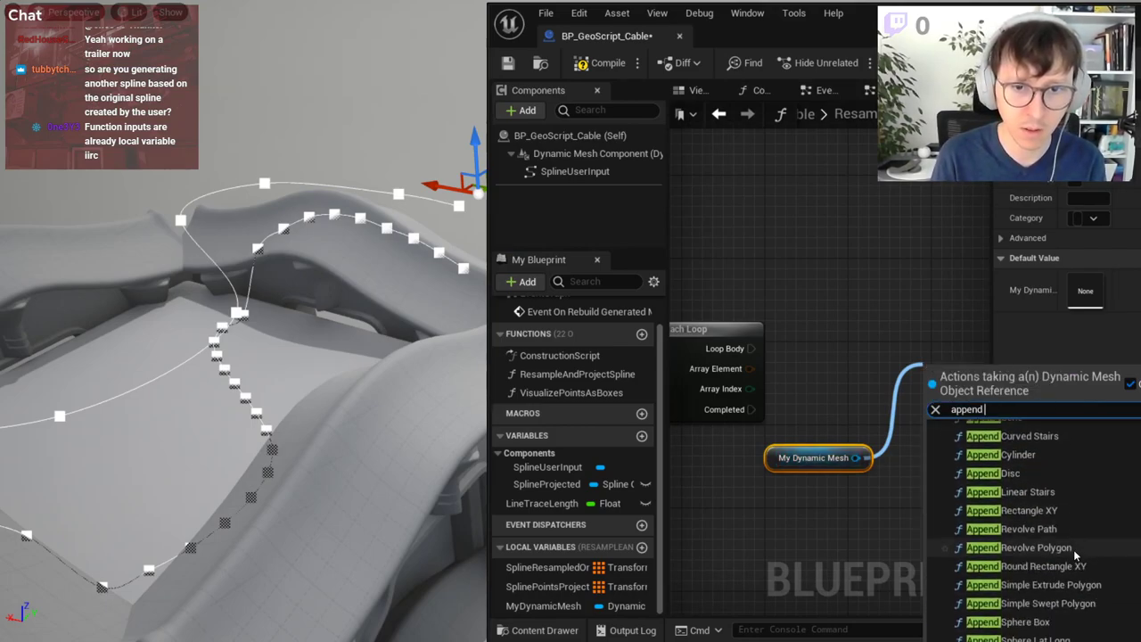
pyautogui.scroll(-1, 1073, 549)
pyautogui.scroll(-2, 1073, 549)
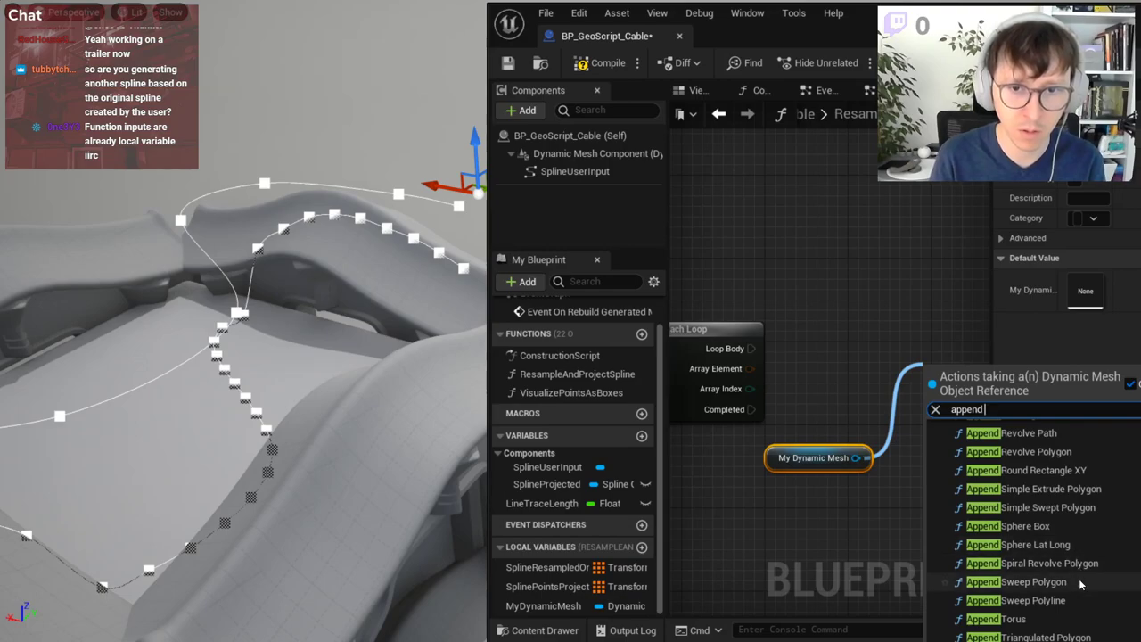
pyautogui.scroll(2, 1073, 548)
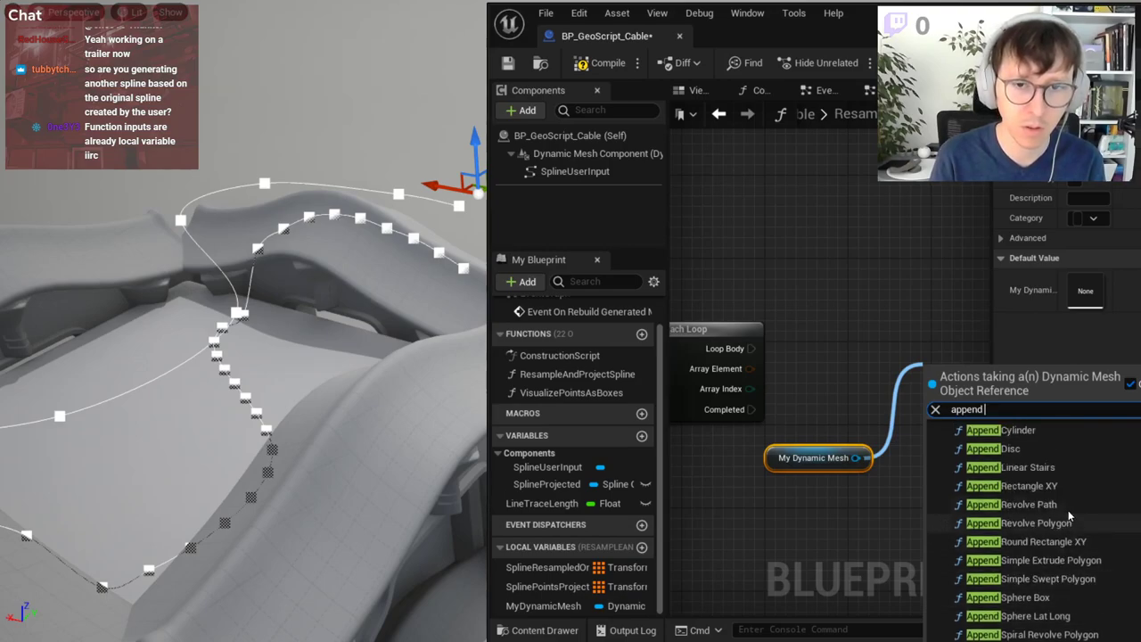
pyautogui.scroll(1, 1064, 530)
pyautogui.click(1015, 468)
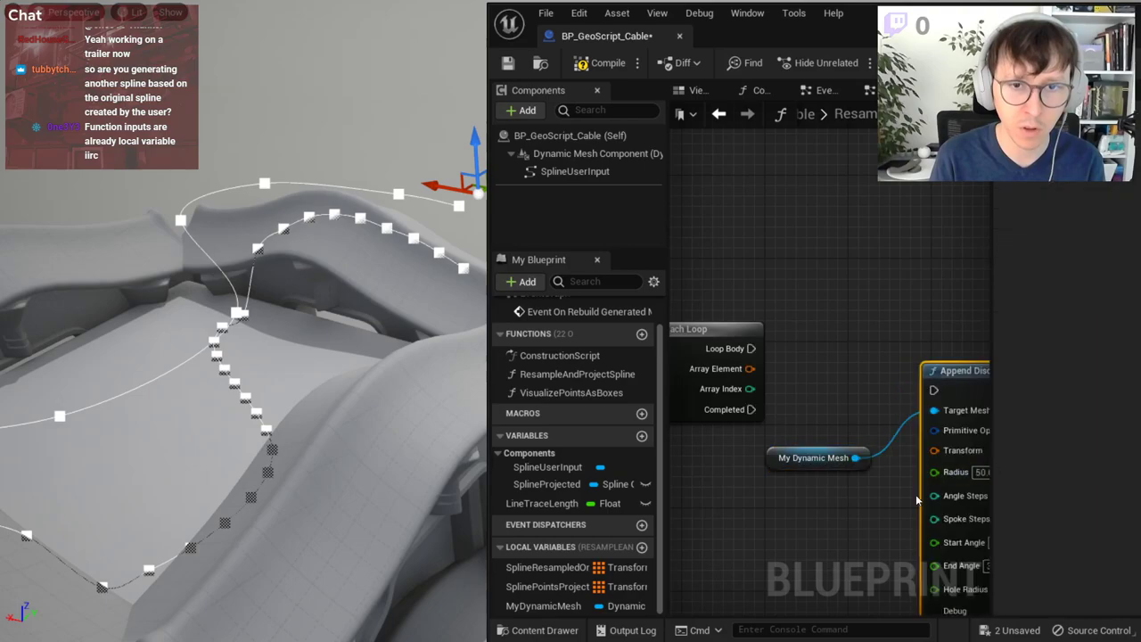
# - Attach a Make GeometryScriptPrimitiveOptions node to Append Disc, keeping Polygroup Mode Per Face
pyautogui.moveTo(916, 494); pyautogui.dragTo(719, 417, button='right')
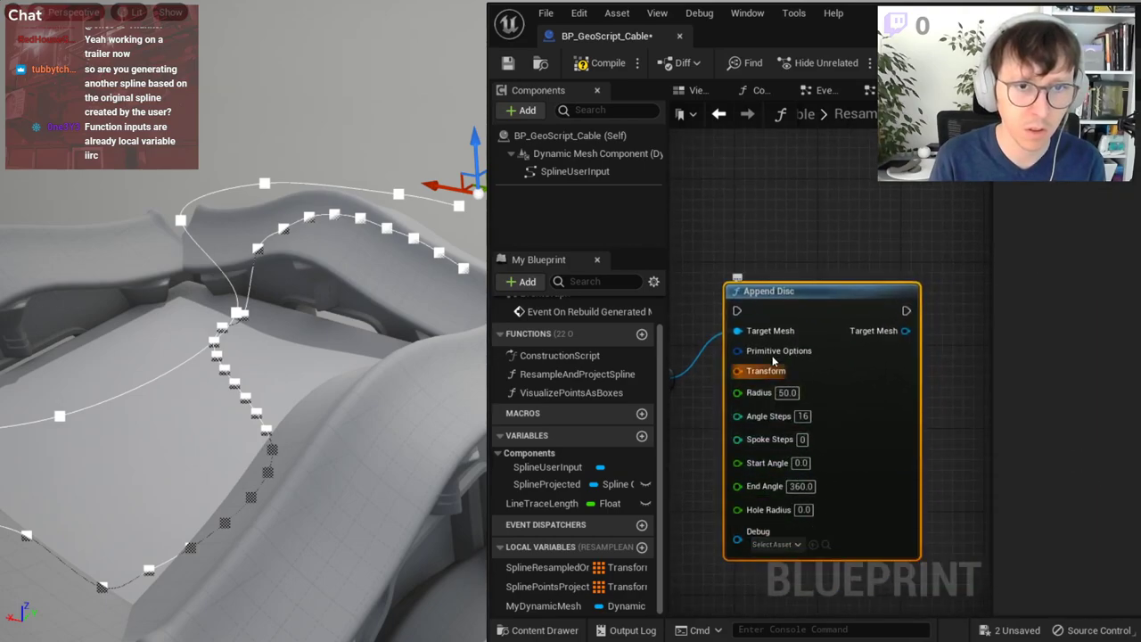
pyautogui.moveTo(748, 350); pyautogui.dragTo(889, 330, button='right')
pyautogui.moveTo(889, 331)
pyautogui.mouseDown()
pyautogui.moveTo(796, 458)
pyautogui.moveTo(758, 415)
pyautogui.mouseUp()
pyautogui.write('make')
pyautogui.press('Return')
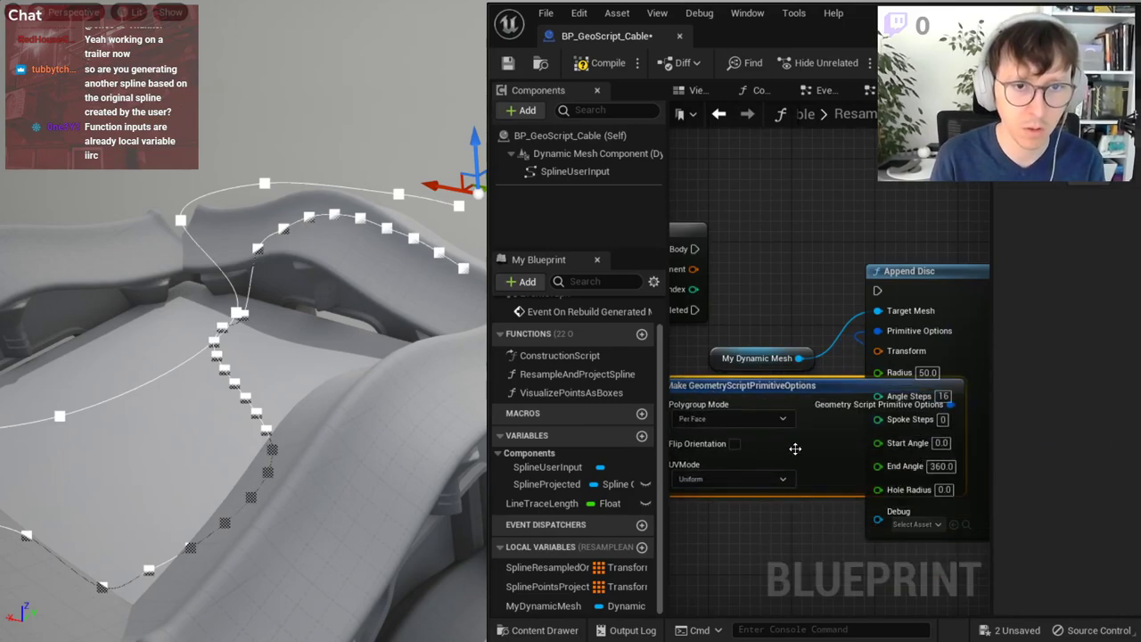
pyautogui.moveTo(794, 446); pyautogui.dragTo(880, 455, button='right')
pyautogui.moveTo(846, 399); pyautogui.dragTo(782, 409)
pyautogui.scroll(1, 802, 423)
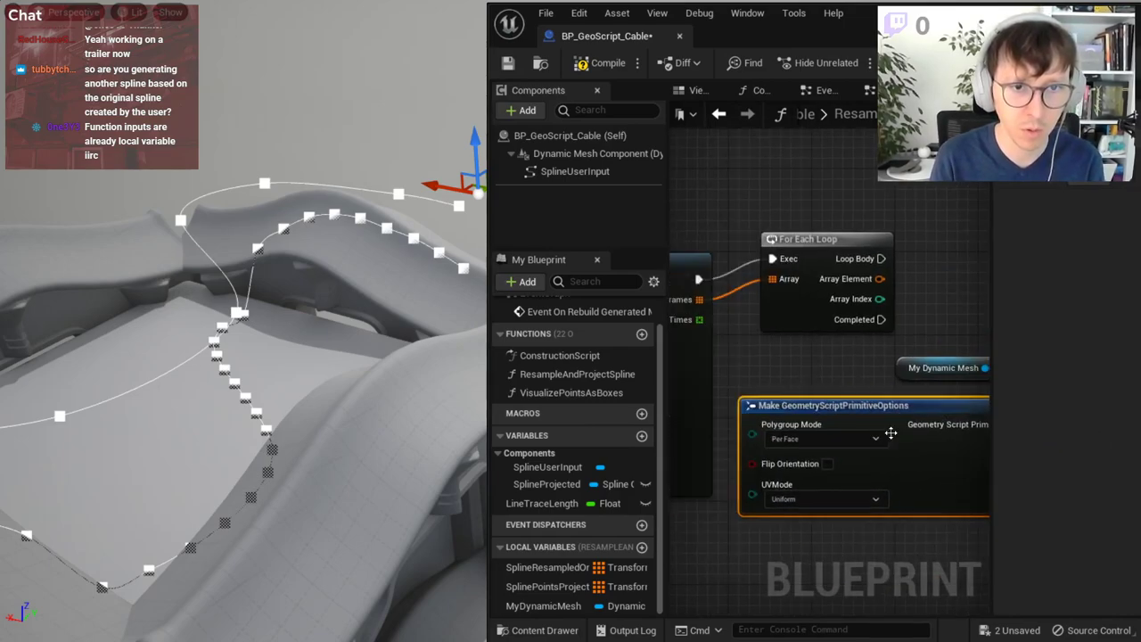
pyautogui.scroll(1, 829, 438)
pyautogui.click(829, 439)
pyautogui.click(820, 462)
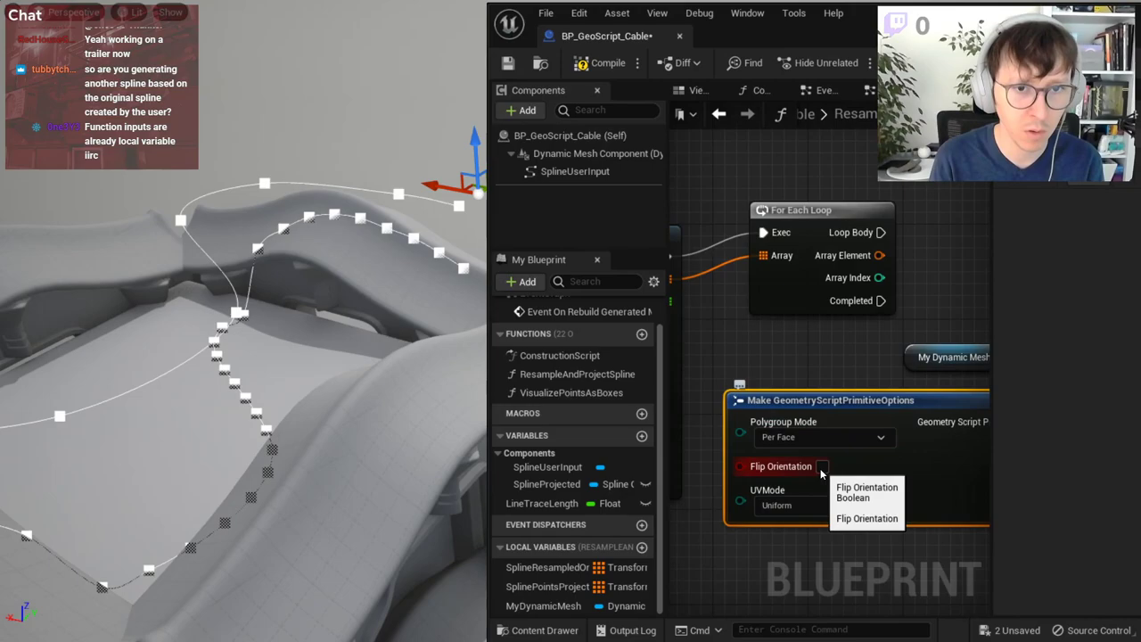
# - Delete the Append Disc and primitive options nodes, keeping the getter
pyautogui.moveTo(807, 500); pyautogui.dragTo(550, 551, button='right')
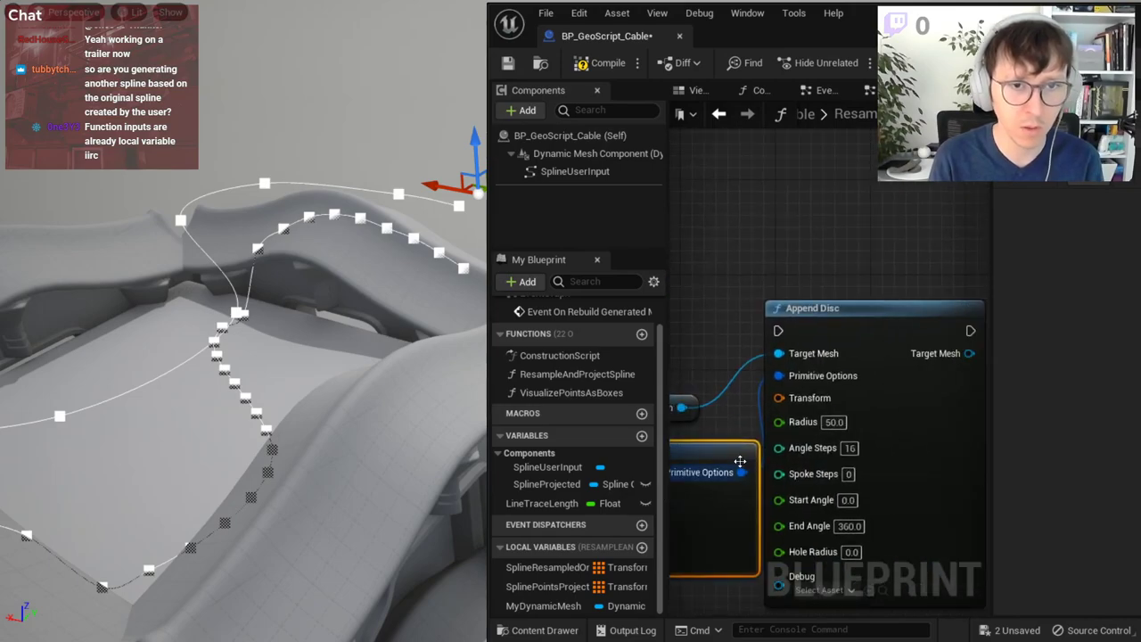
pyautogui.scroll(-1, 882, 393)
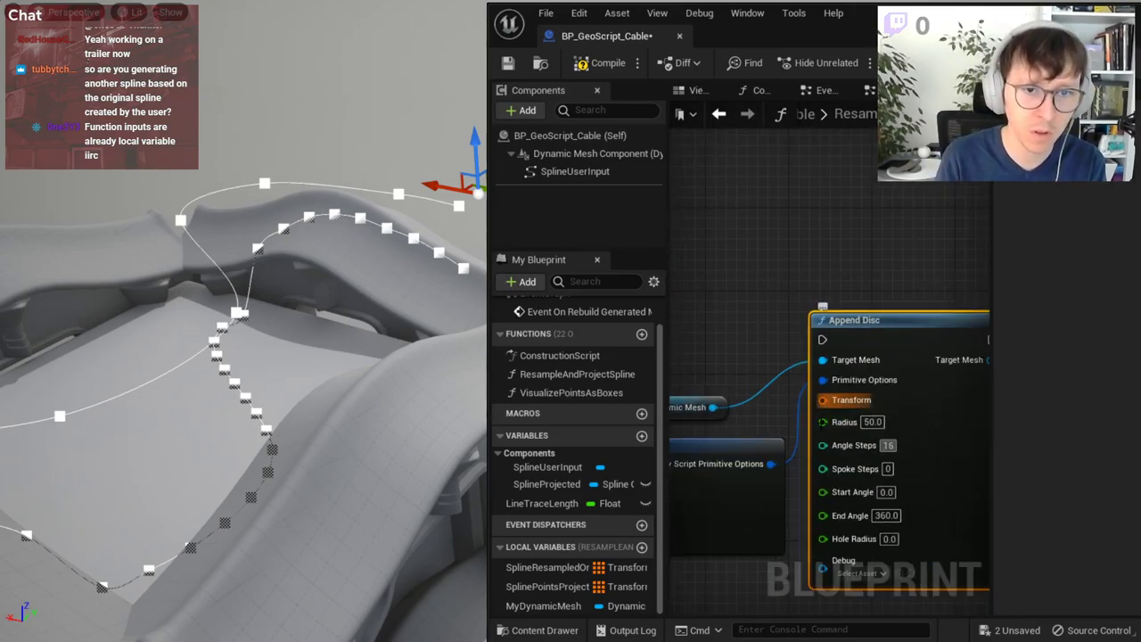
pyautogui.moveTo(793, 417); pyautogui.dragTo(726, 352, button='right')
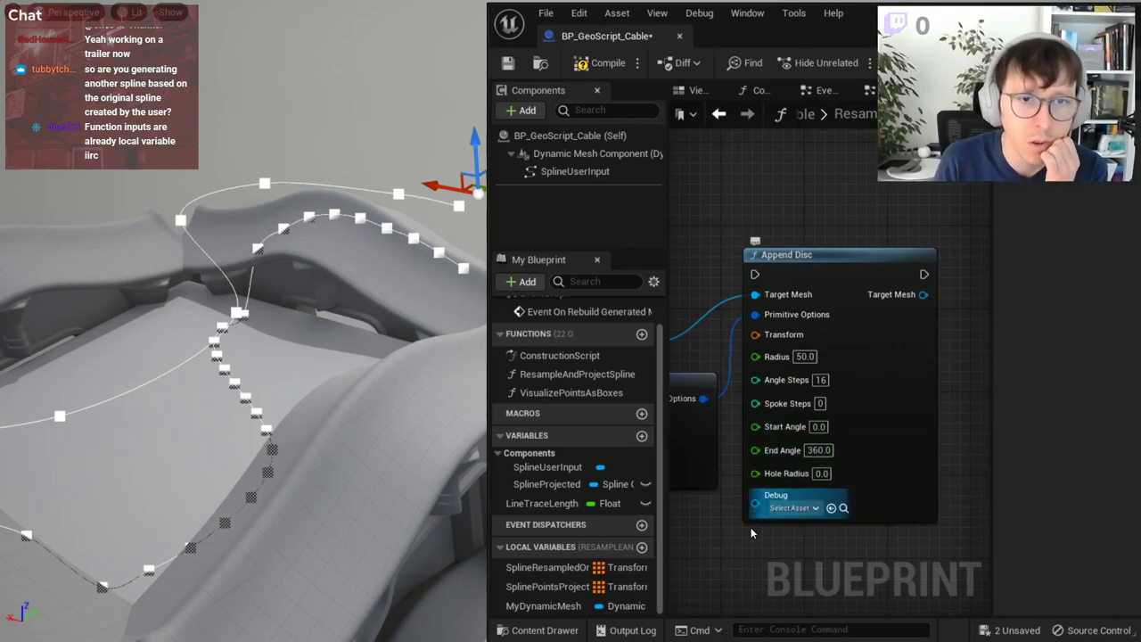
pyautogui.moveTo(793, 486); pyautogui.dragTo(860, 489, button='right')
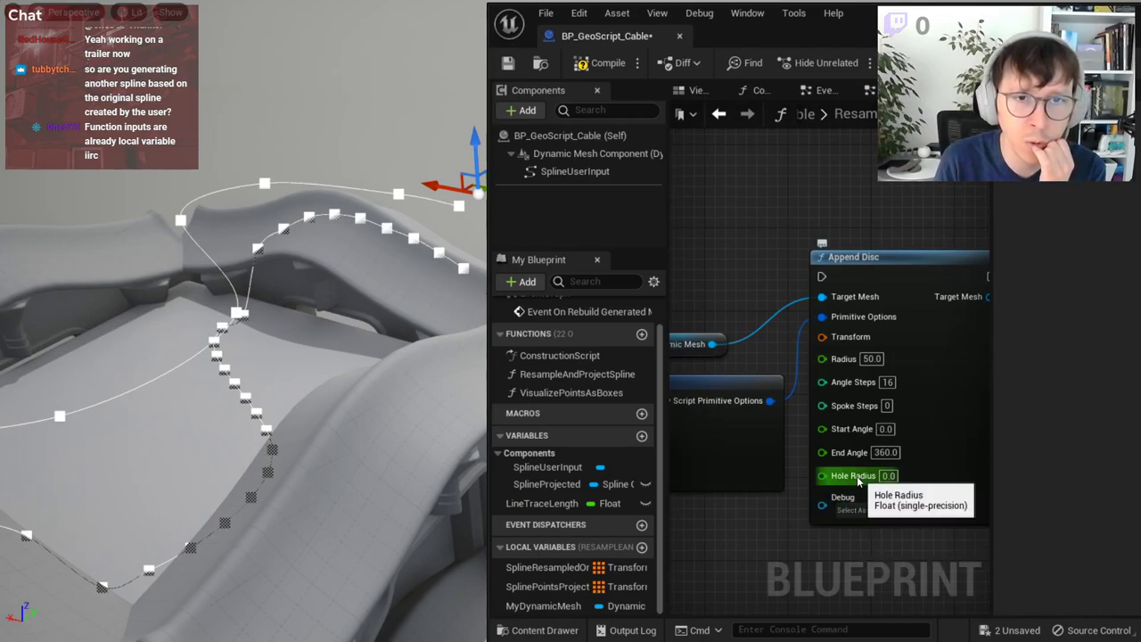
pyautogui.moveTo(879, 534); pyautogui.dragTo(761, 389)
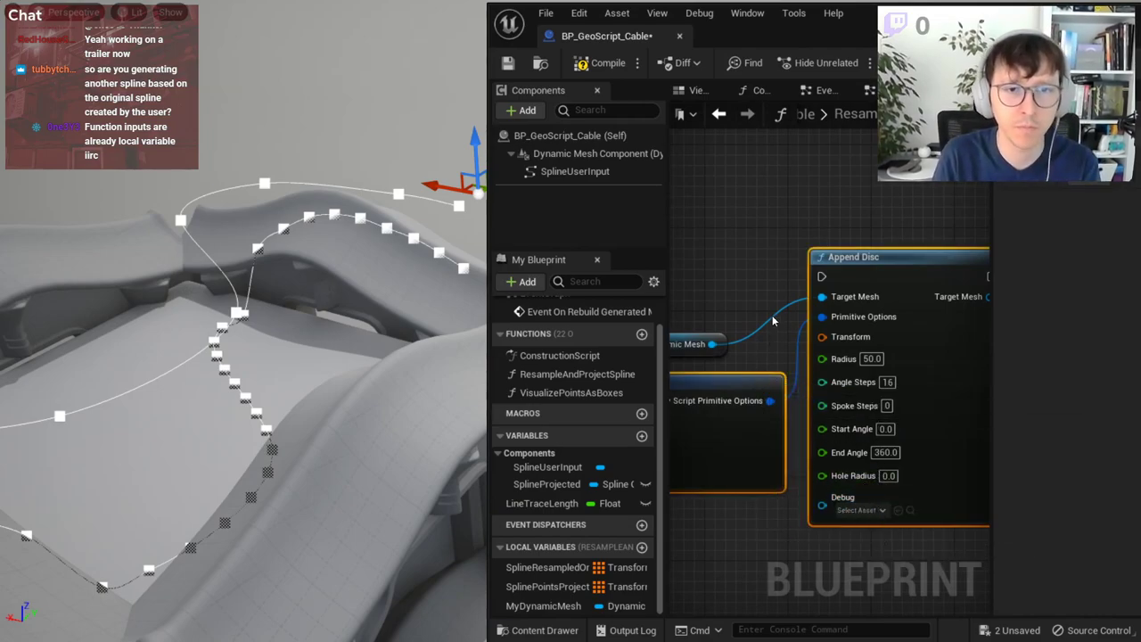
pyautogui.press('Delete')
# - Add a Create Circle Path 3D node taking the For Each Loop's Array Element as Transform
pyautogui.moveTo(771, 315); pyautogui.dragTo(879, 340, button='right')
pyautogui.rightClick(877, 322)
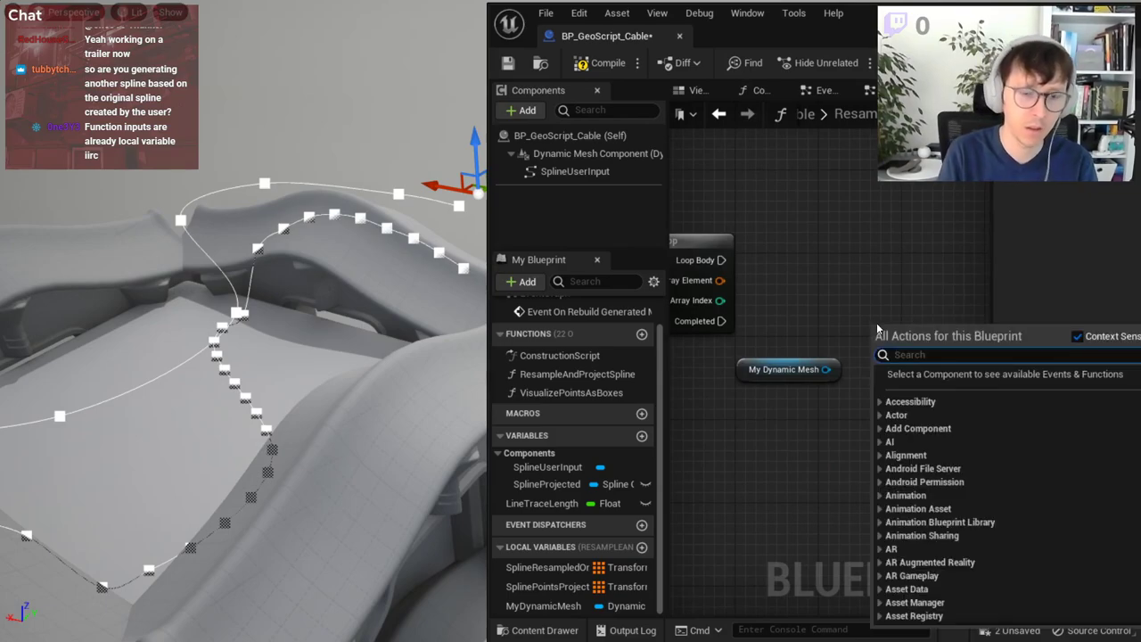
pyautogui.write('circle')
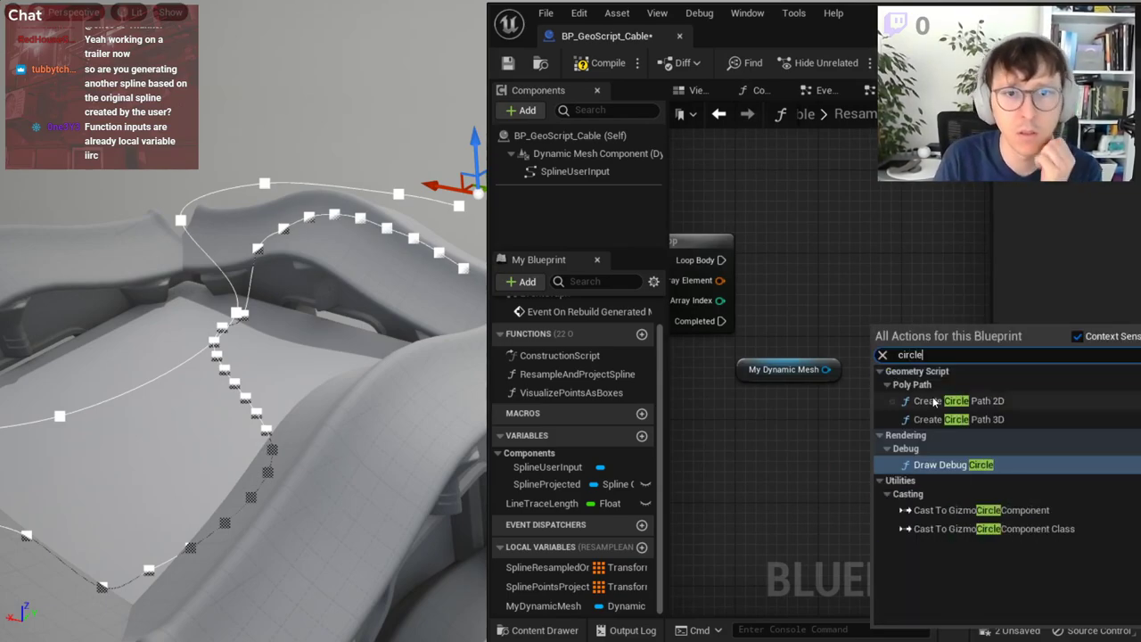
pyautogui.click(1000, 418)
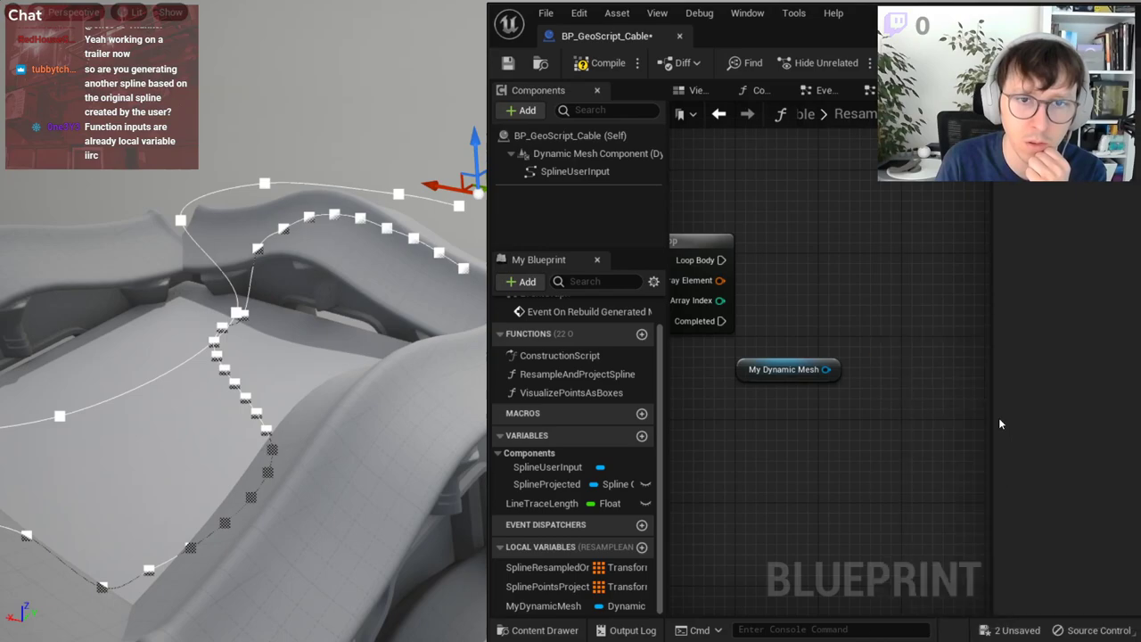
pyautogui.moveTo(927, 321); pyautogui.dragTo(842, 353, button='right')
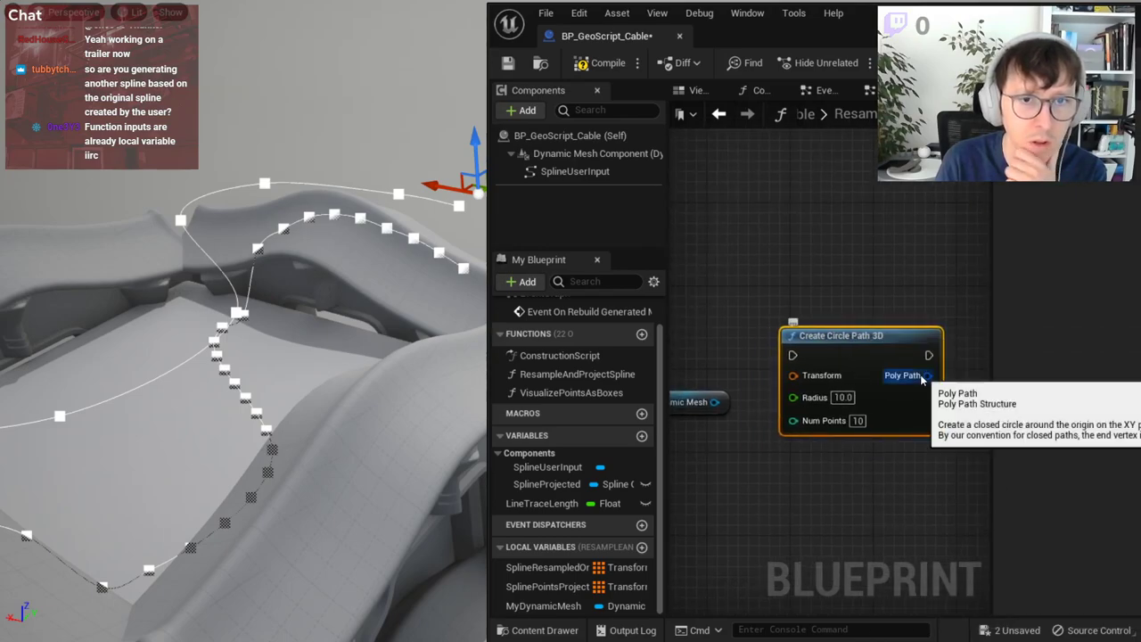
pyautogui.moveTo(859, 463); pyautogui.dragTo(919, 462, button='right')
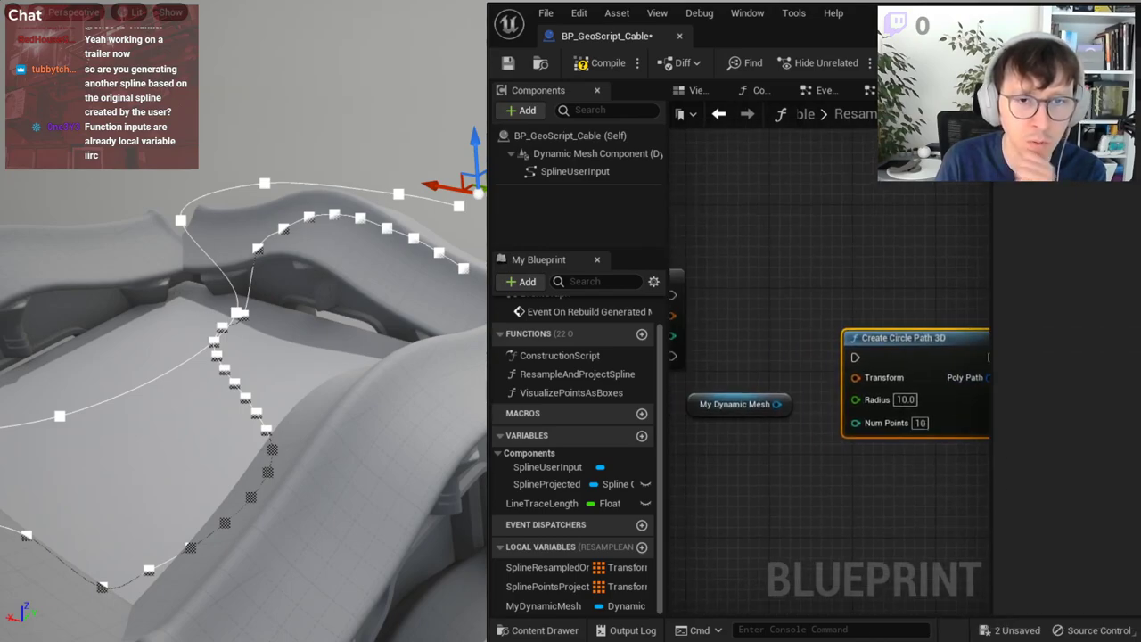
pyautogui.moveTo(838, 427); pyautogui.dragTo(943, 444, button='right')
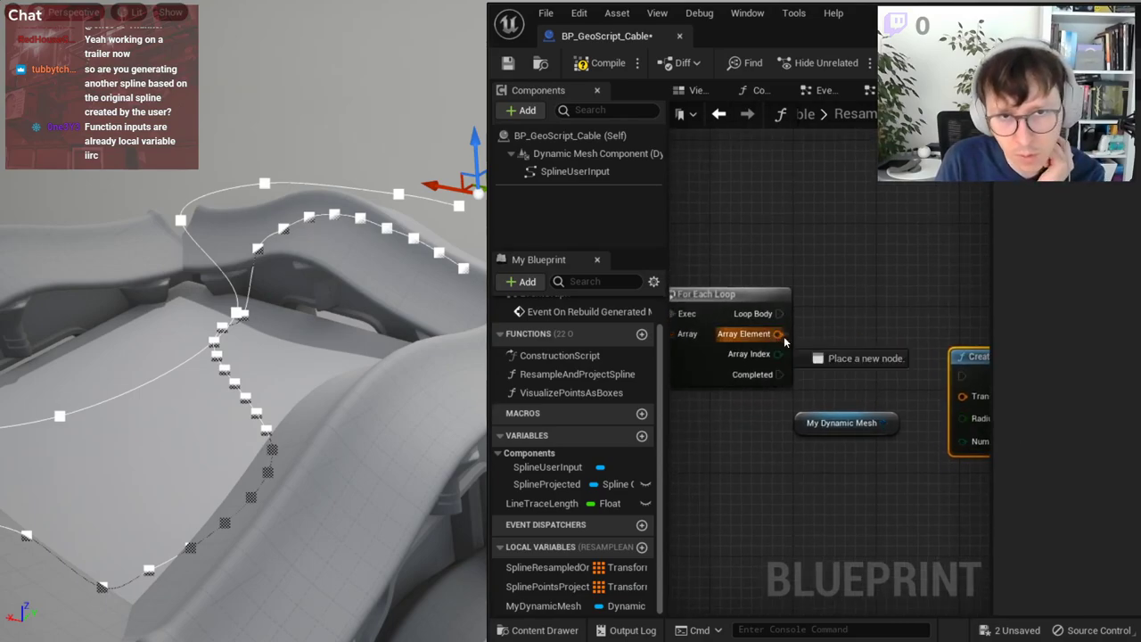
pyautogui.moveTo(778, 334); pyautogui.dragTo(962, 396)
pyautogui.moveTo(994, 376); pyautogui.dragTo(884, 387, button='right')
pyautogui.moveTo(884, 386); pyautogui.dragTo(884, 335)
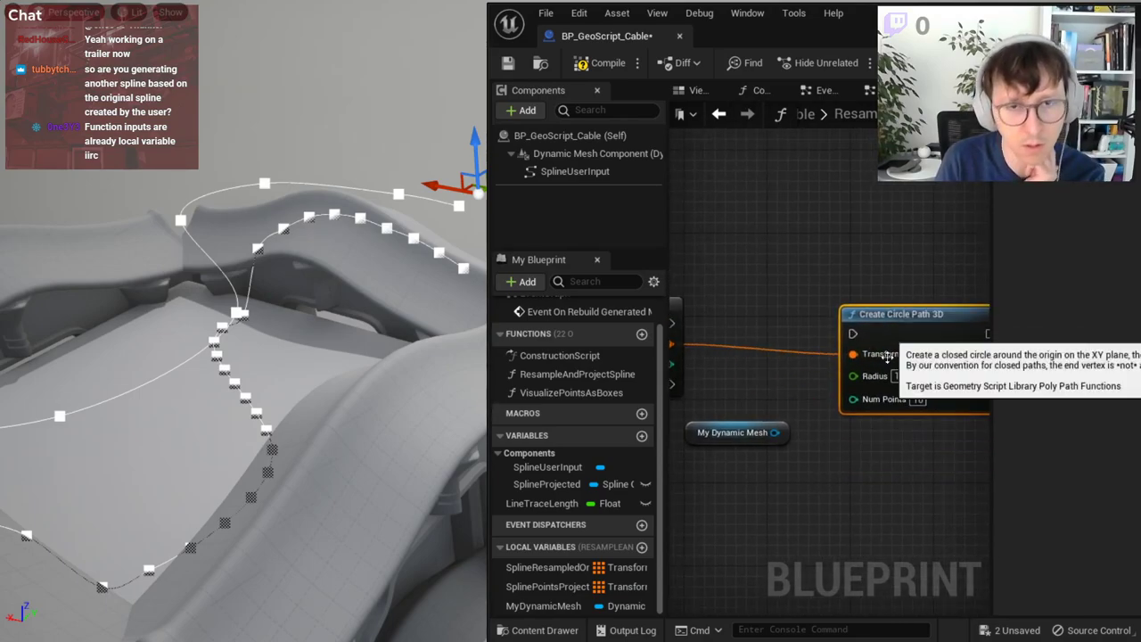
# - Set the circle's Radius to 30.0 and Num Points to 32
pyautogui.click(903, 376)
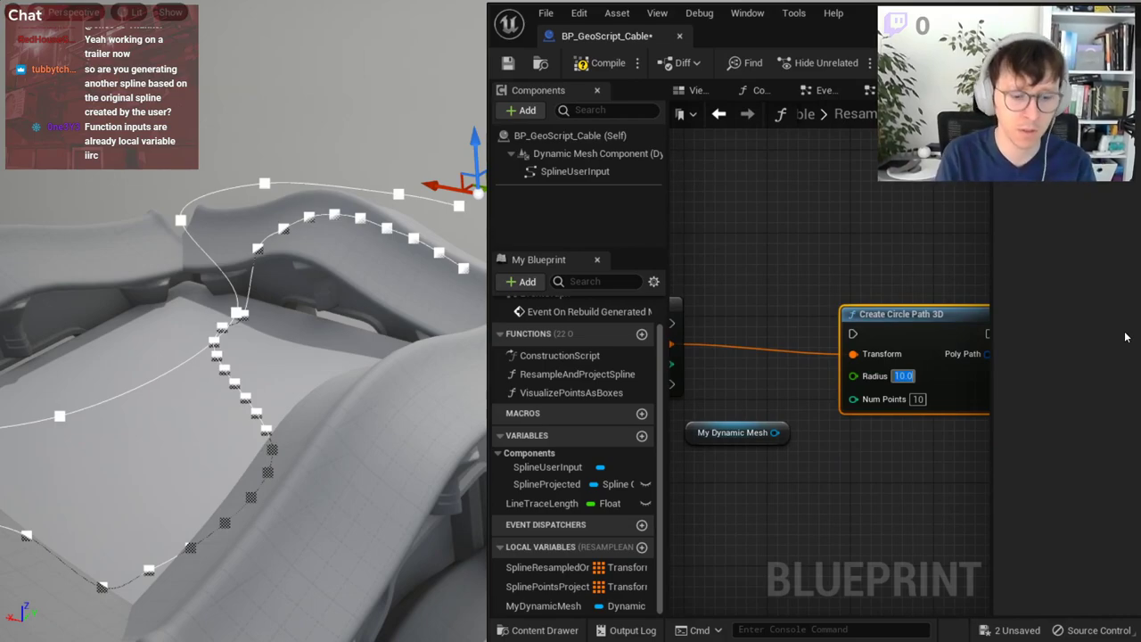
pyautogui.write('30')
pyautogui.press('Return')
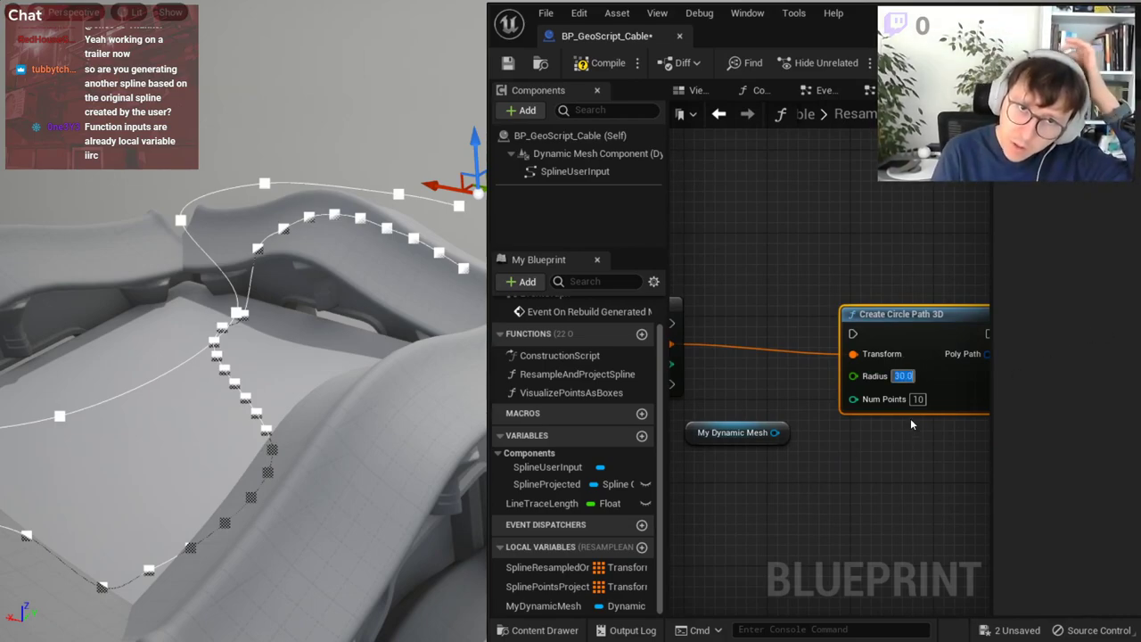
pyautogui.write('32')
pyautogui.press('Return')
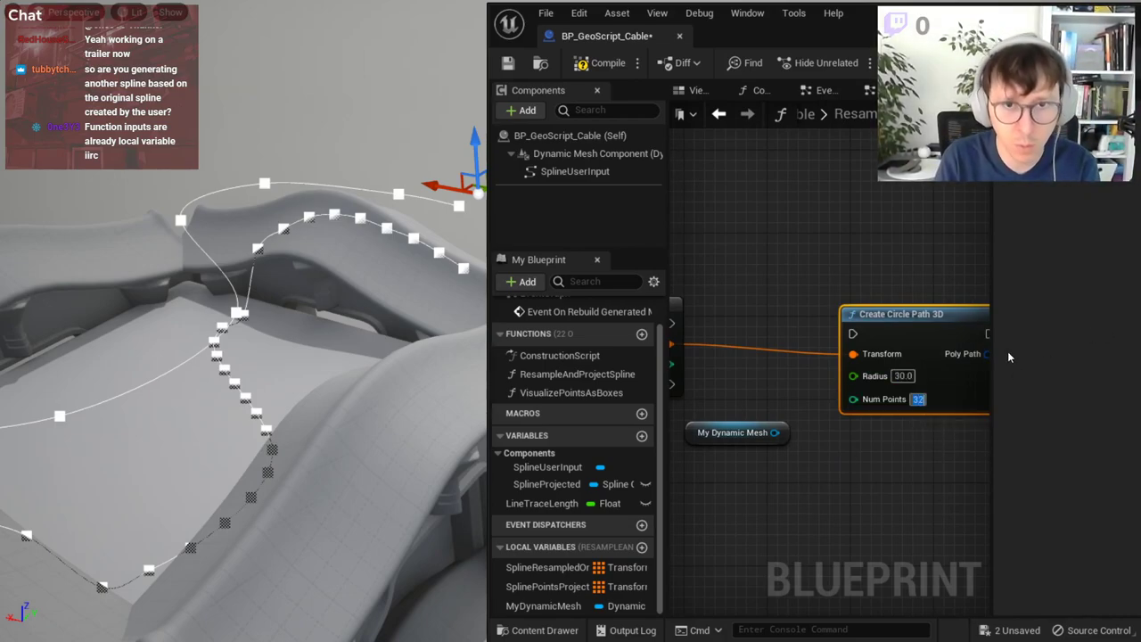
# - Run the circle node from Loop Body and arrange it above My Dynamic Mesh
pyautogui.moveTo(806, 329); pyautogui.dragTo(853, 335, button='right')
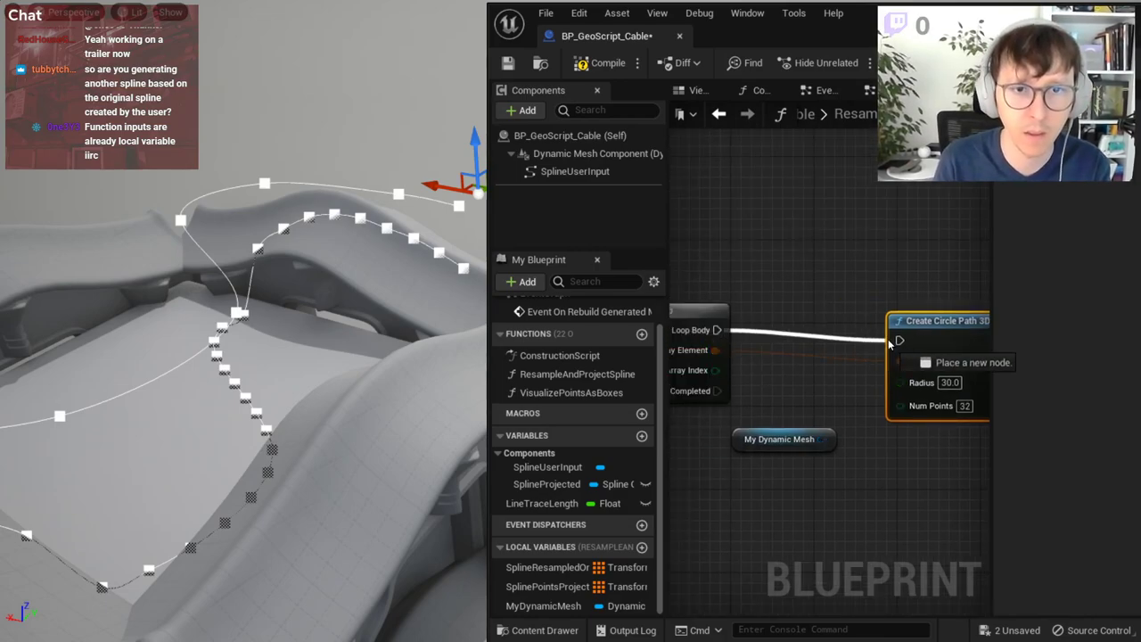
pyautogui.click(783, 439)
pyautogui.moveTo(956, 351)
pyautogui.mouseDown(button='right')
pyautogui.moveTo(757, 379)
pyautogui.moveTo(779, 360)
pyautogui.mouseUp(button='right')
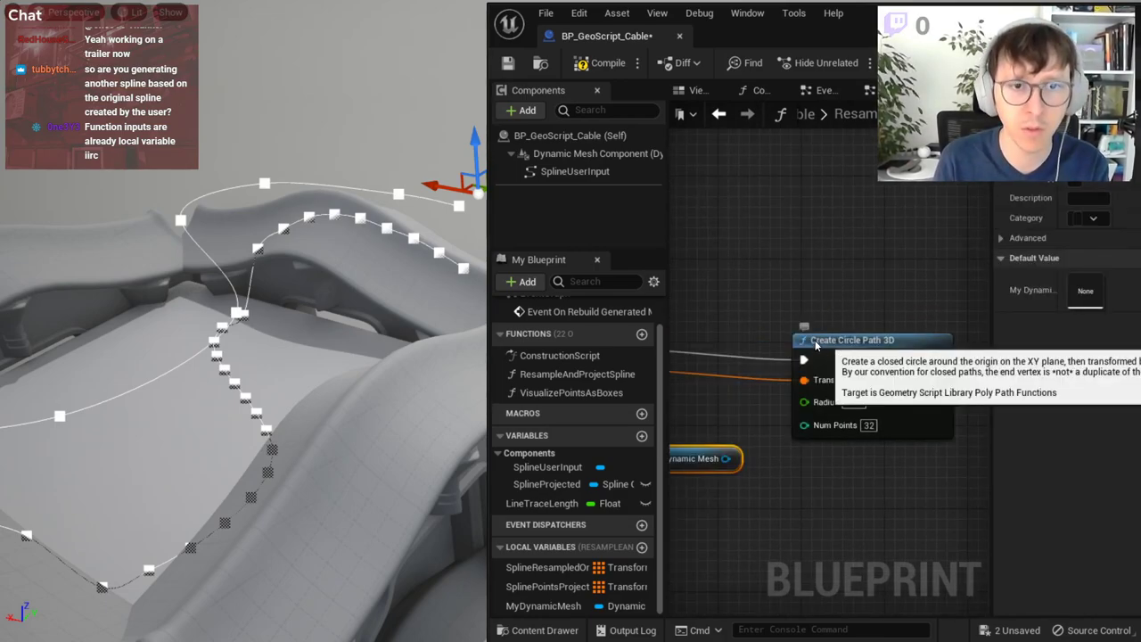
pyautogui.moveTo(700, 467); pyautogui.dragTo(885, 508)
pyautogui.moveTo(900, 390)
pyautogui.mouseDown(button='right')
pyautogui.moveTo(838, 428)
pyautogui.moveTo(890, 400)
pyautogui.moveTo(884, 410)
pyautogui.mouseUp(button='right')
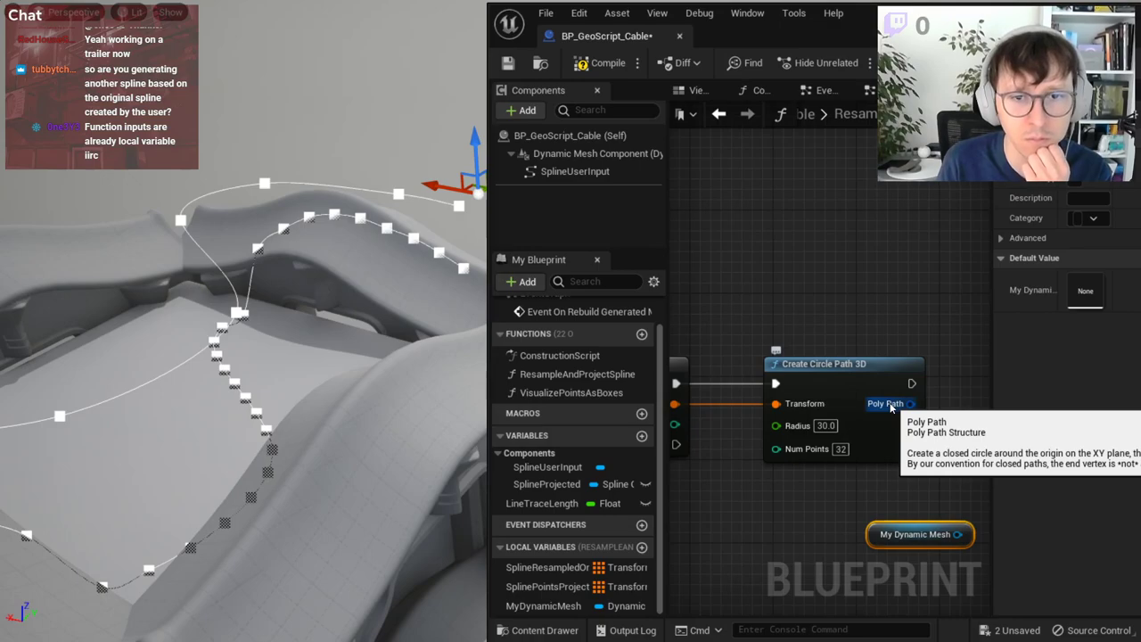
pyautogui.moveTo(860, 376); pyautogui.dragTo(846, 417)
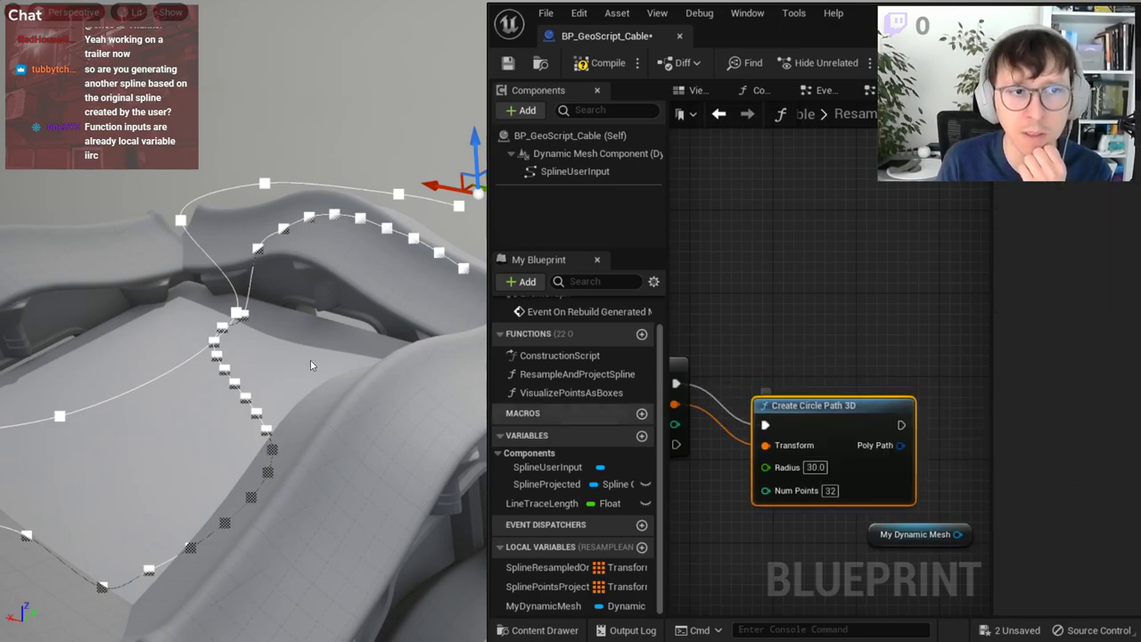
pyautogui.moveTo(769, 361); pyautogui.dragTo(660, 361, button='right')
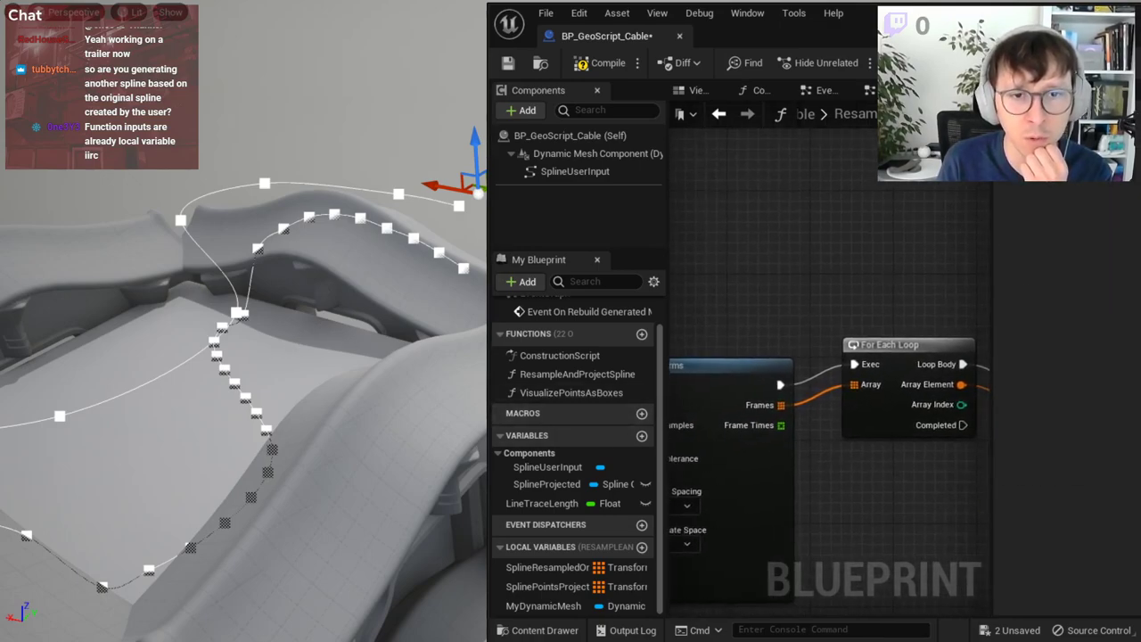
# - Feed the circle's Poly Path into a Convert Poly Path to Array node from Geometry Script > Poly Path
pyautogui.moveTo(791, 445); pyautogui.dragTo(839, 435)
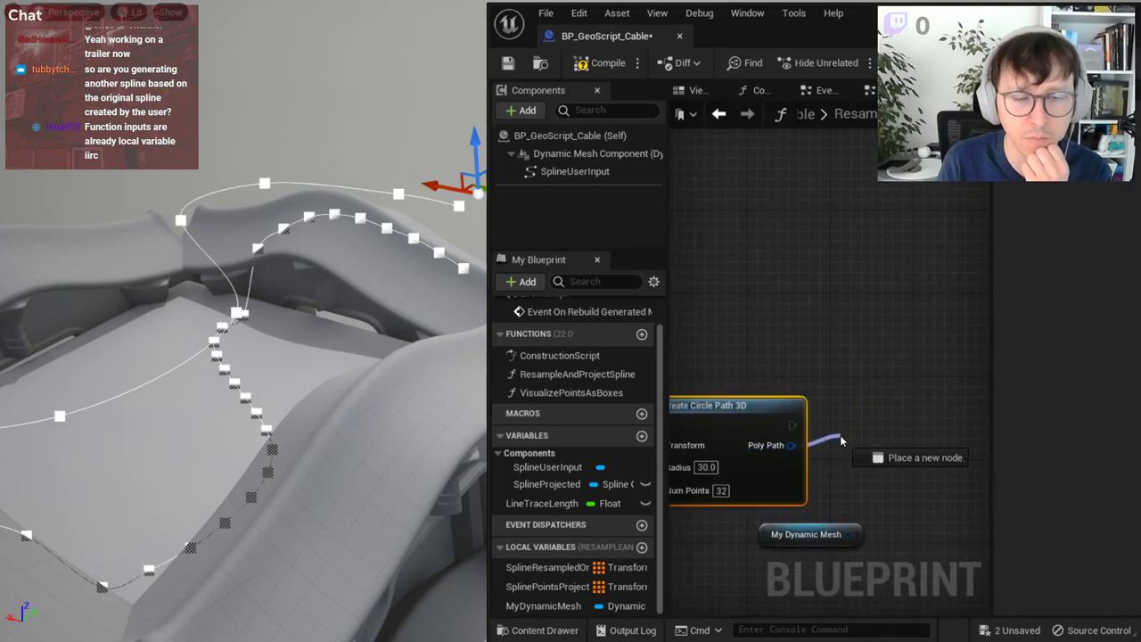
pyautogui.click(850, 563)
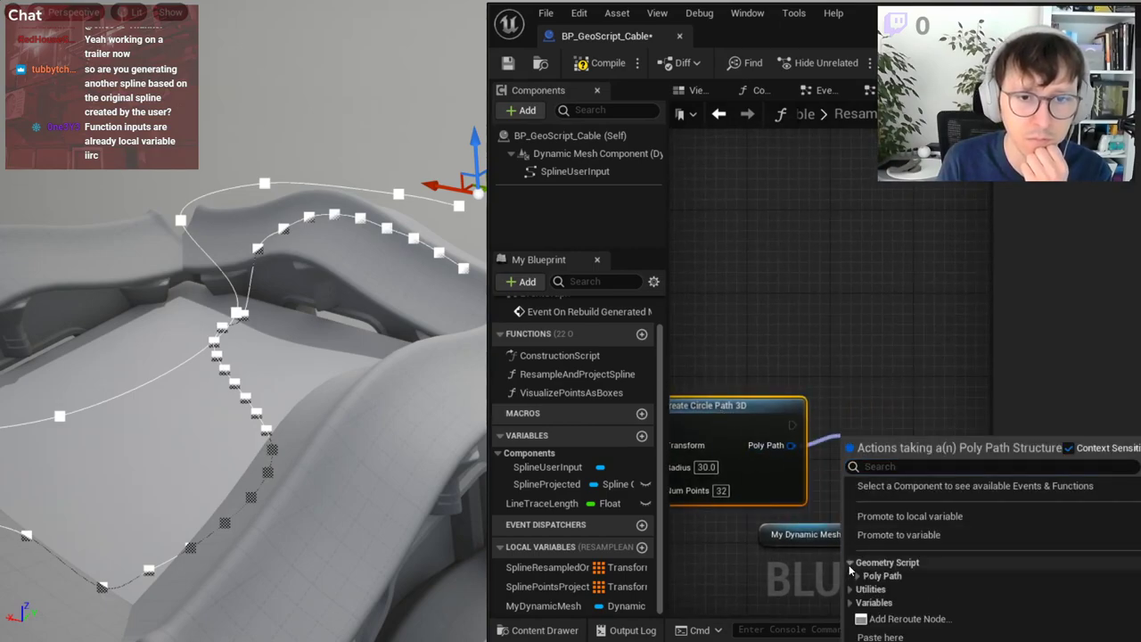
pyautogui.moveTo(838, 312); pyautogui.dragTo(783, 100, button='right')
pyautogui.moveTo(737, 233); pyautogui.dragTo(772, 231)
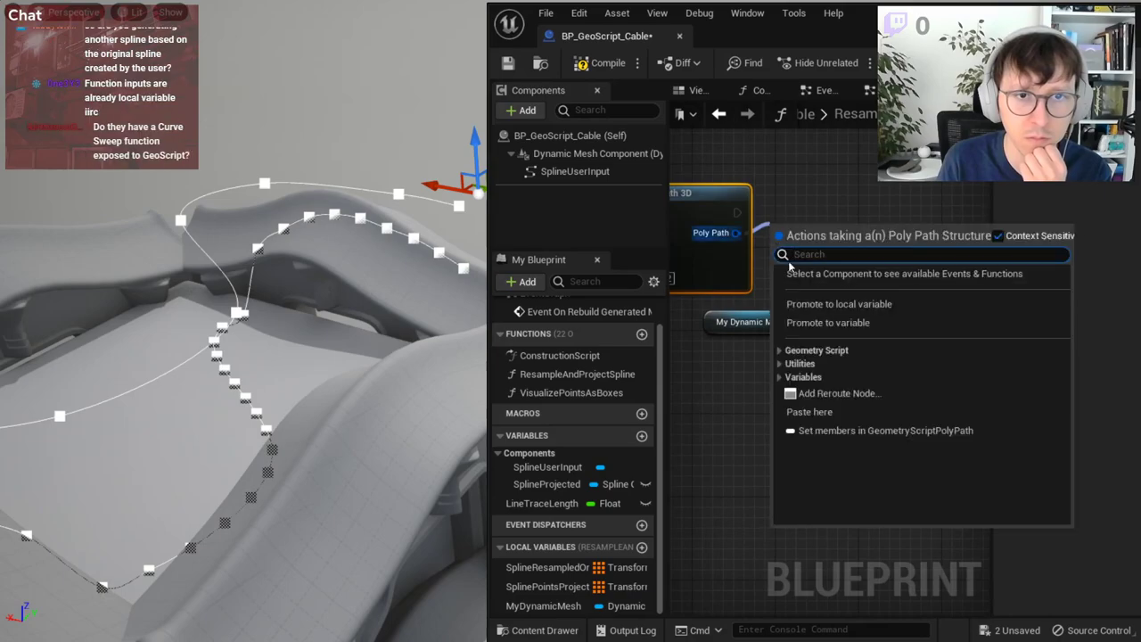
pyautogui.click(781, 350)
pyautogui.click(788, 364)
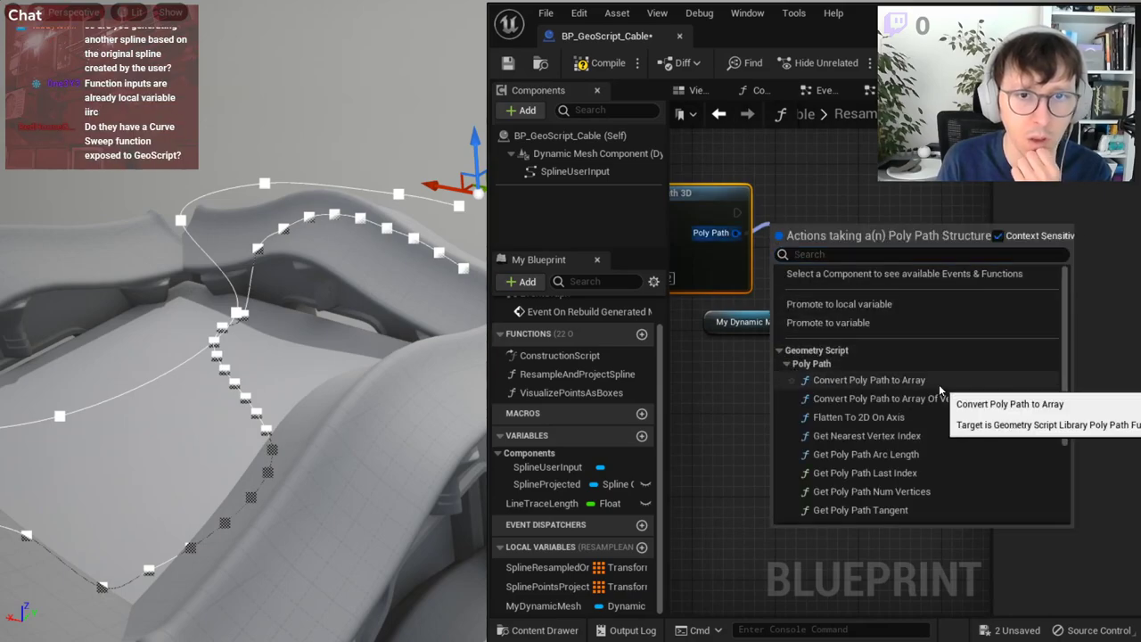
pyautogui.scroll(-2, 938, 385)
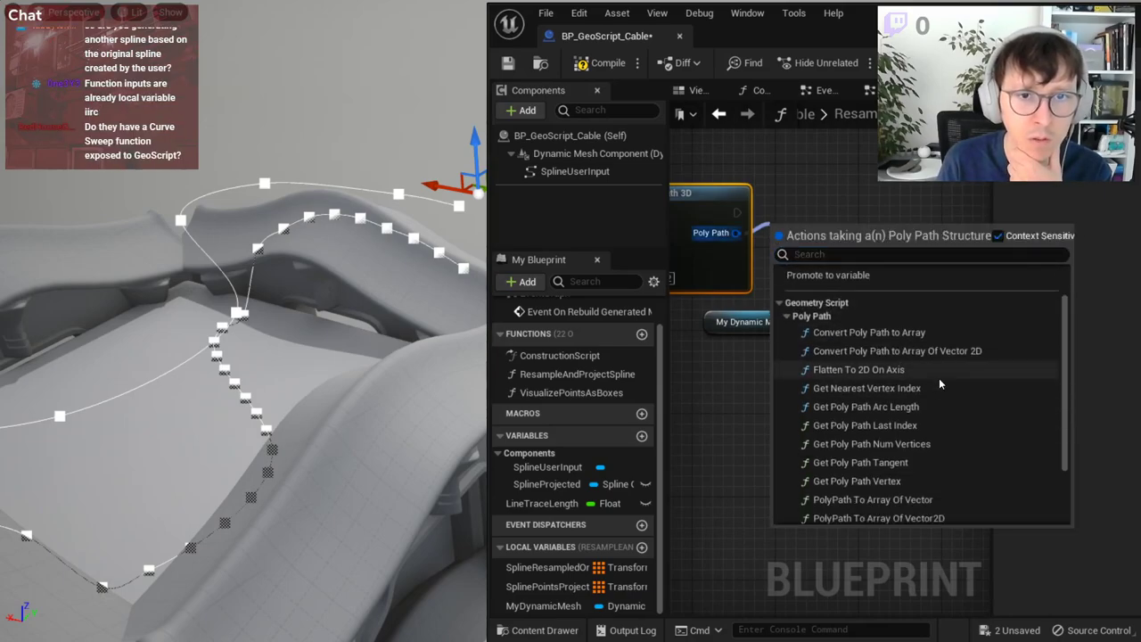
pyautogui.scroll(-2, 939, 378)
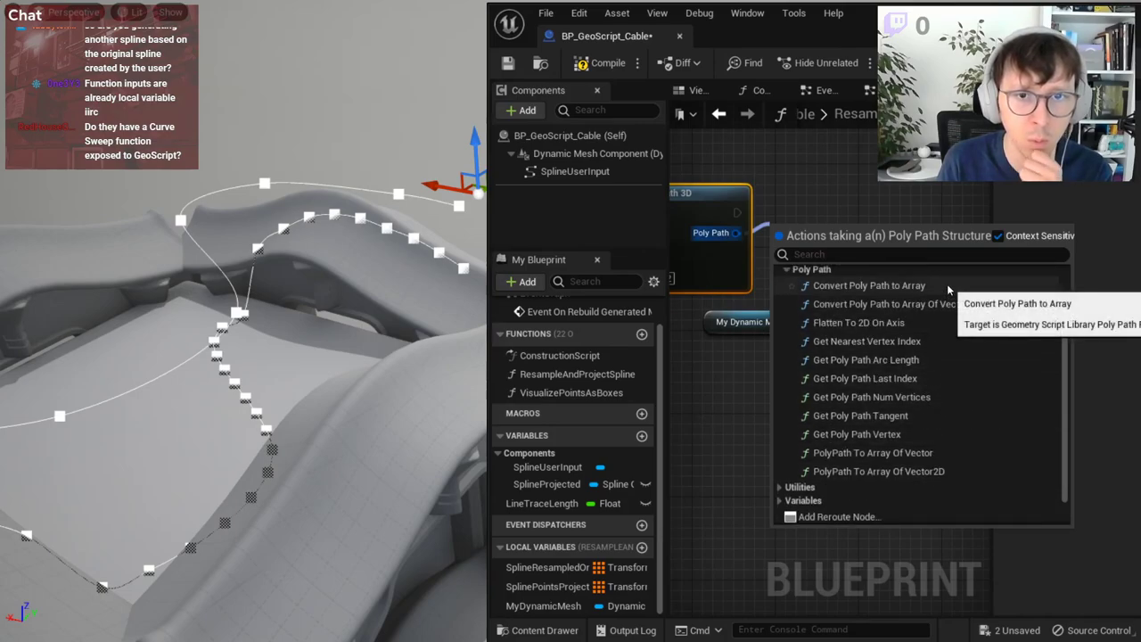
pyautogui.click(947, 283)
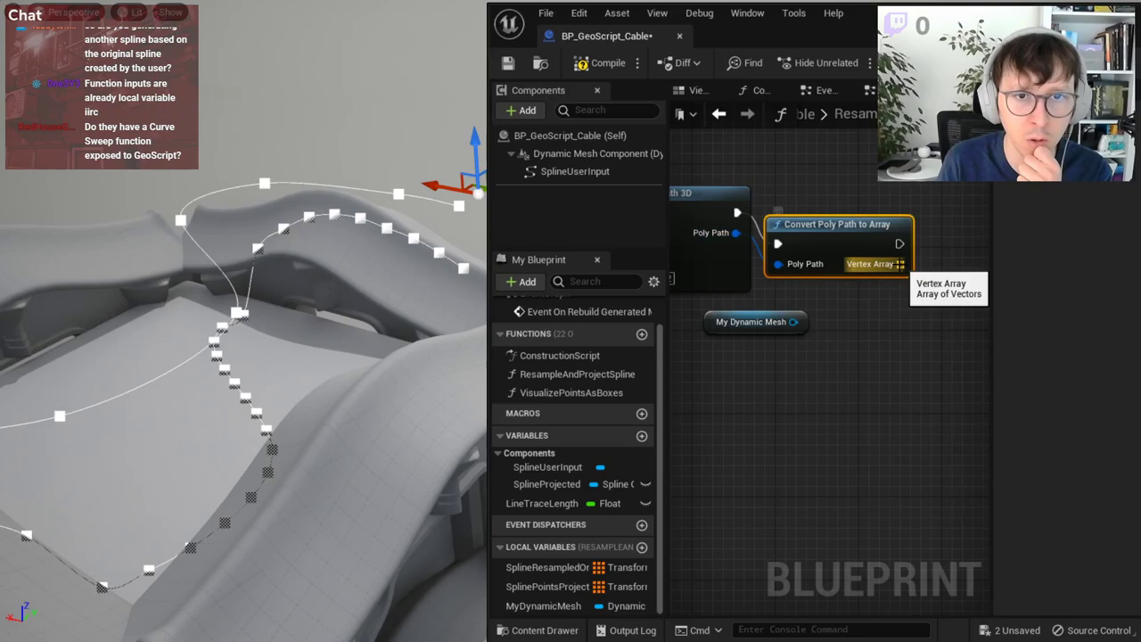
pyautogui.moveTo(867, 233); pyautogui.dragTo(873, 236)
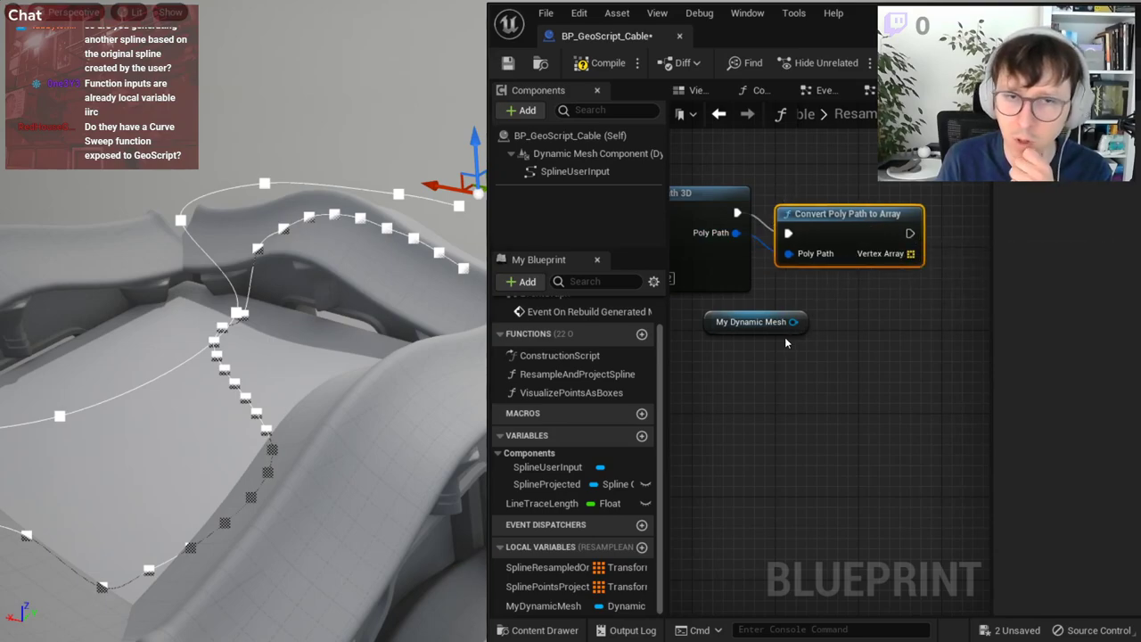
pyautogui.moveTo(754, 358); pyautogui.dragTo(838, 390, button='right')
# - Add an Append Sweep Polyline node via a 'sweep' search and move My Dynamic Mesh to the top
pyautogui.rightClick(838, 384)
pyautogui.write('sweep')
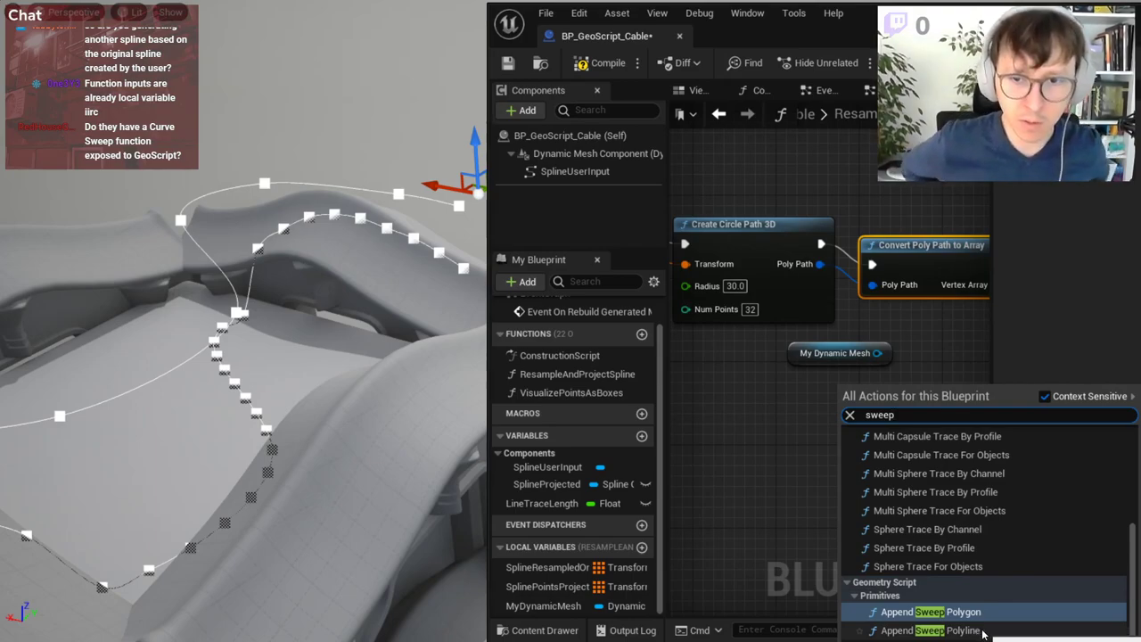
pyautogui.click(985, 633)
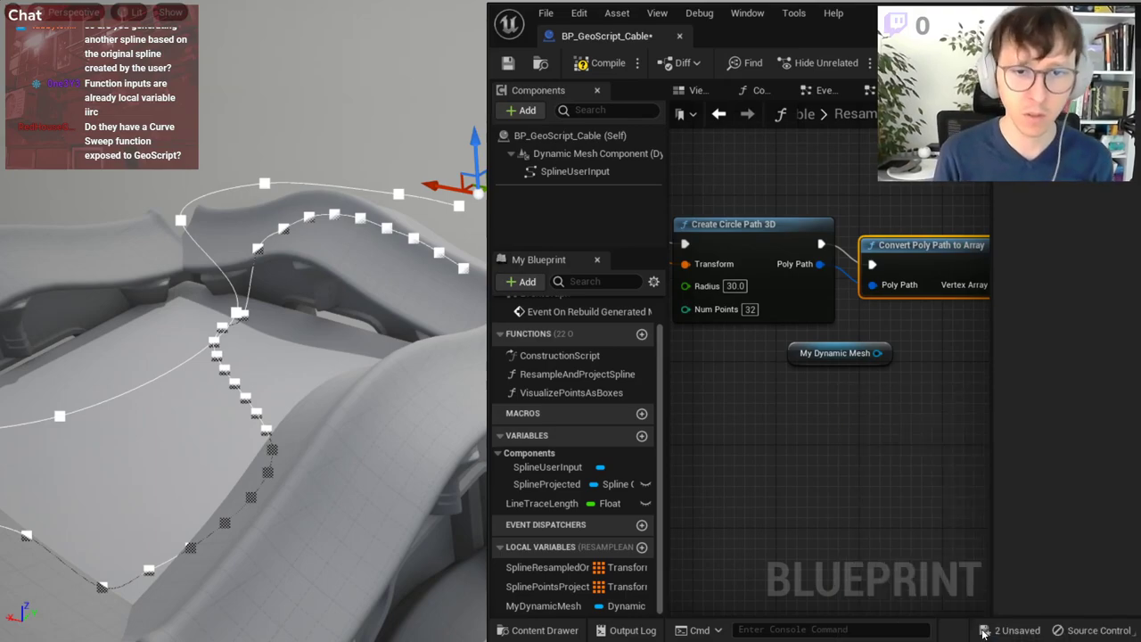
pyautogui.moveTo(894, 402)
pyautogui.mouseDown(button='right')
pyautogui.moveTo(724, 428)
pyautogui.moveTo(849, 429)
pyautogui.mouseUp(button='right')
pyautogui.moveTo(848, 428); pyautogui.dragTo(892, 356)
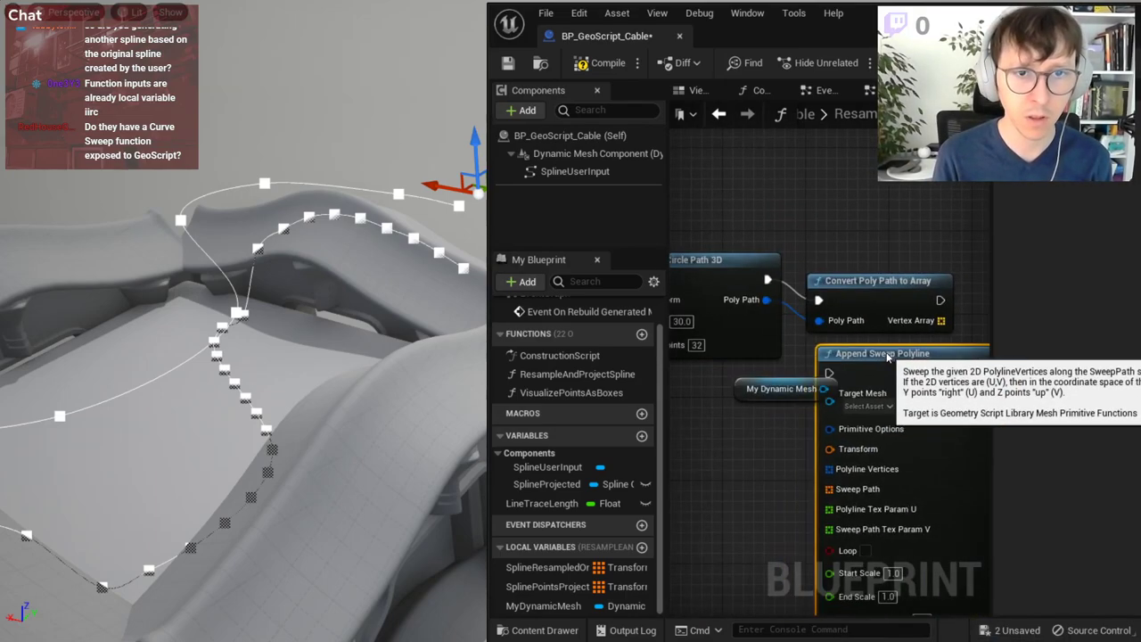
pyautogui.moveTo(776, 393); pyautogui.dragTo(744, 195)
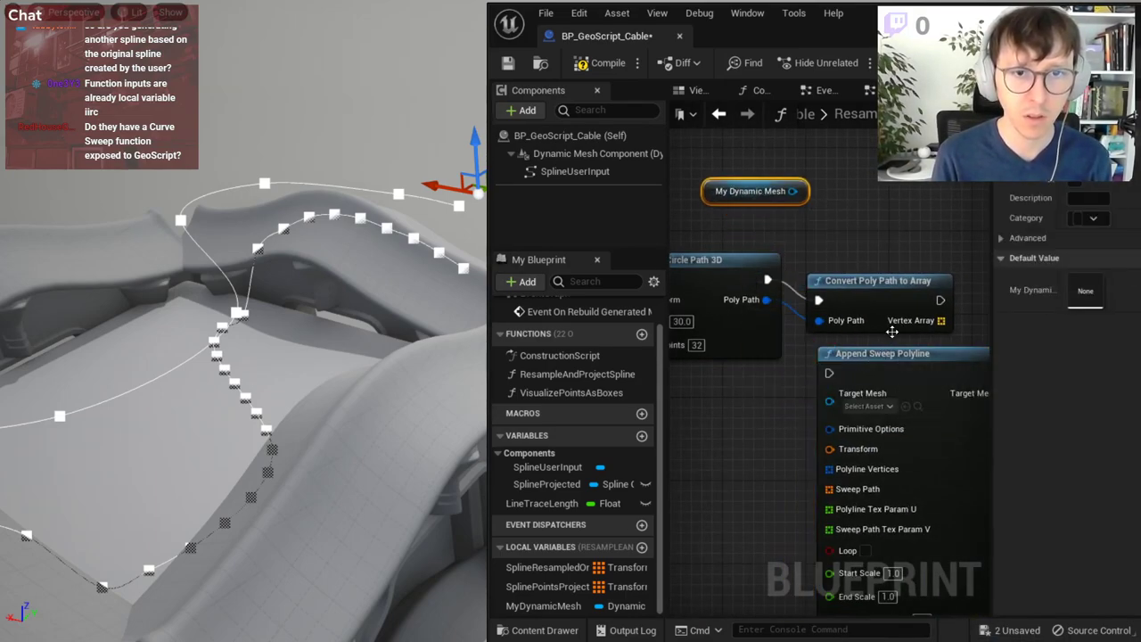
pyautogui.moveTo(893, 347); pyautogui.dragTo(878, 272, button='right')
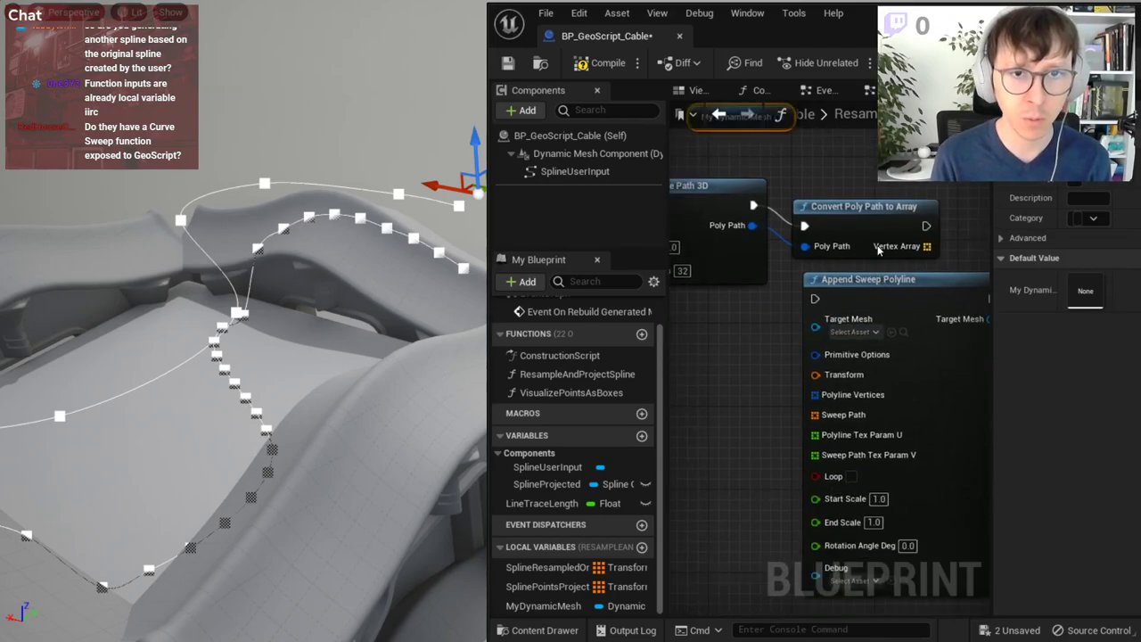
# - Delete the Convert Poly Path to Array node and reposition the sweep node
pyautogui.click(841, 230)
pyautogui.press('Delete')
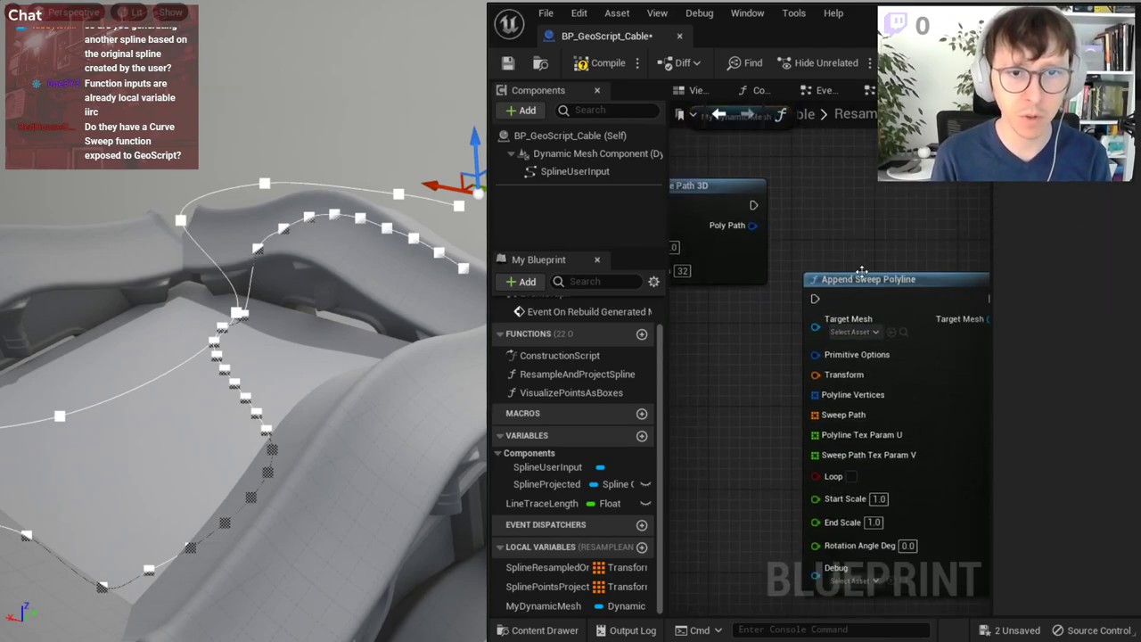
pyautogui.moveTo(862, 270); pyautogui.dragTo(934, 188)
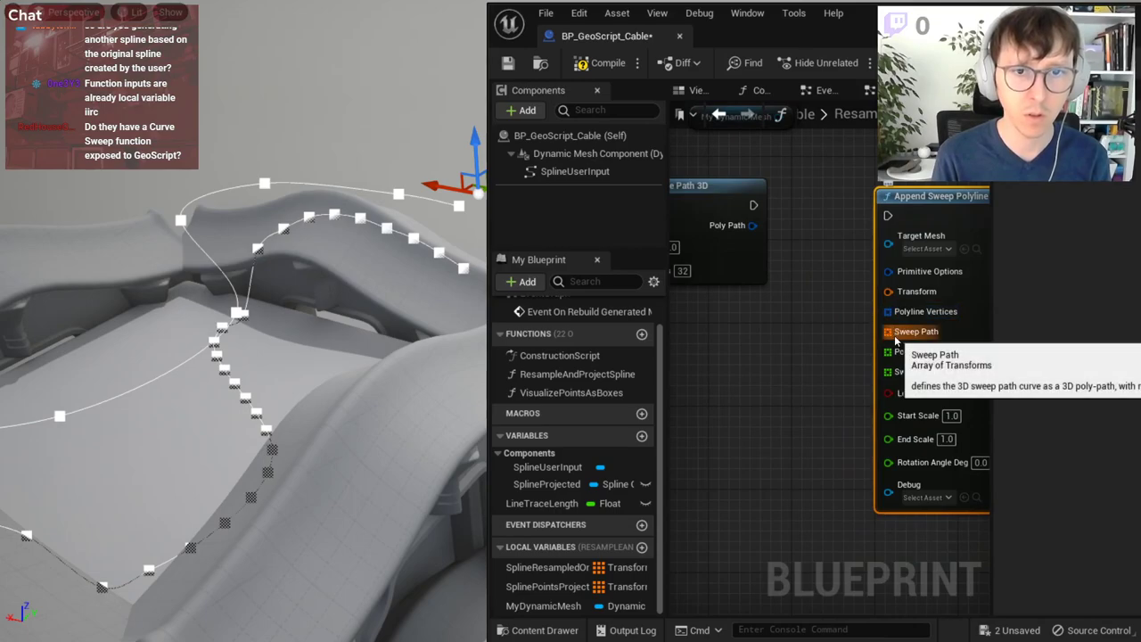
pyautogui.moveTo(896, 339); pyautogui.dragTo(819, 392, button='right')
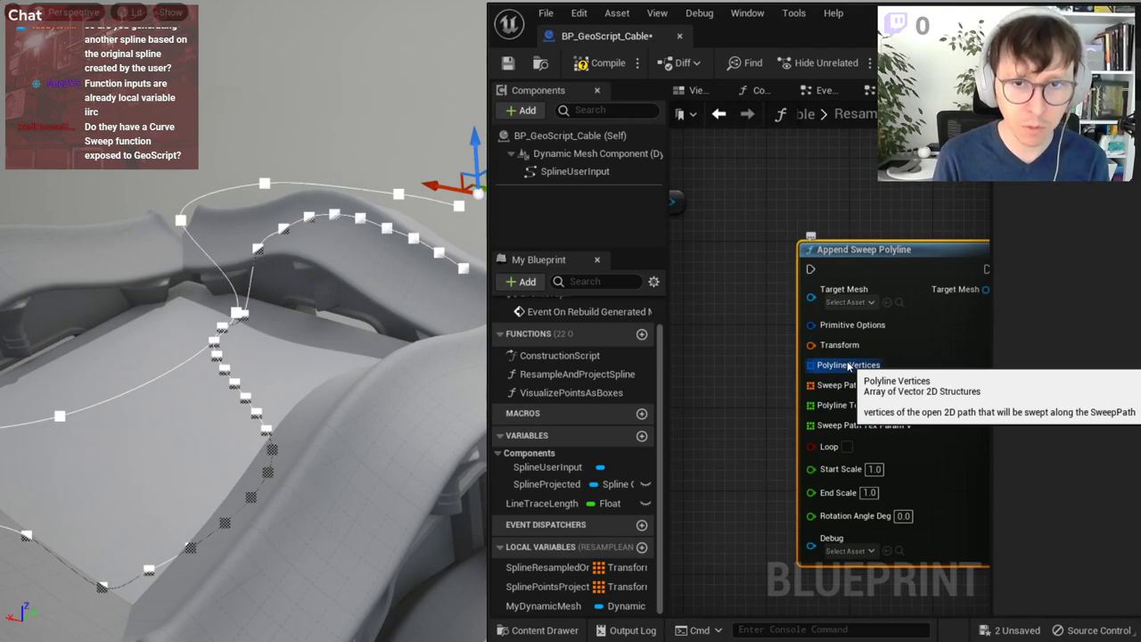
# - Wire the circle's Poly Path to Polyline Vertices and My Dynamic Mesh to Target Mesh, then save
pyautogui.moveTo(848, 367); pyautogui.dragTo(937, 376, button='right')
pyautogui.moveTo(899, 373); pyautogui.dragTo(728, 322)
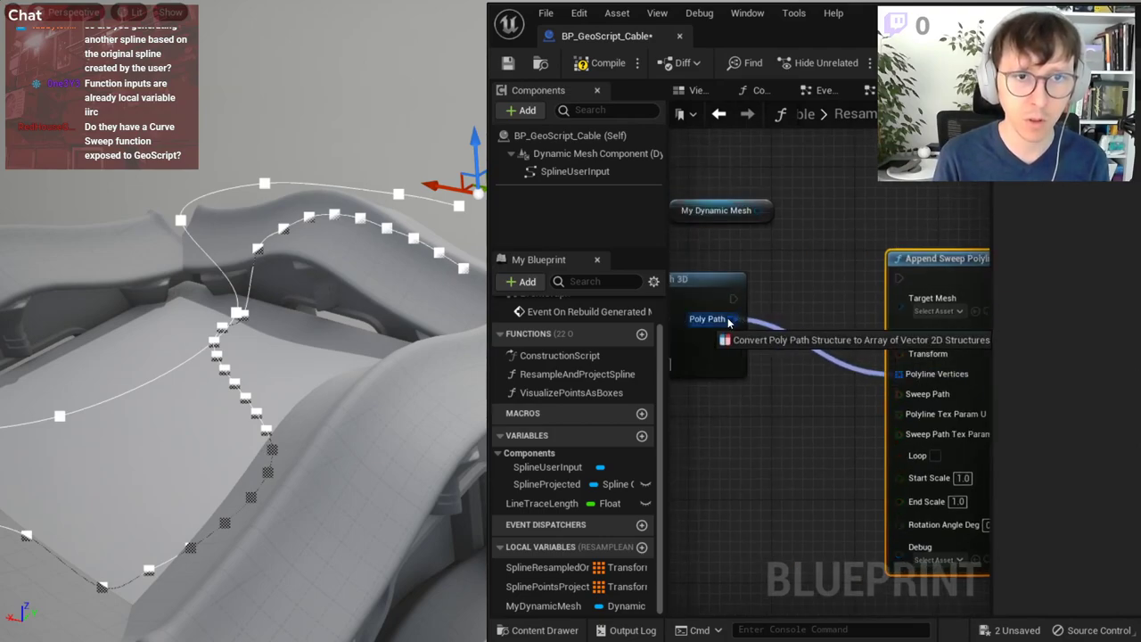
pyautogui.moveTo(784, 377); pyautogui.dragTo(965, 439, button='right')
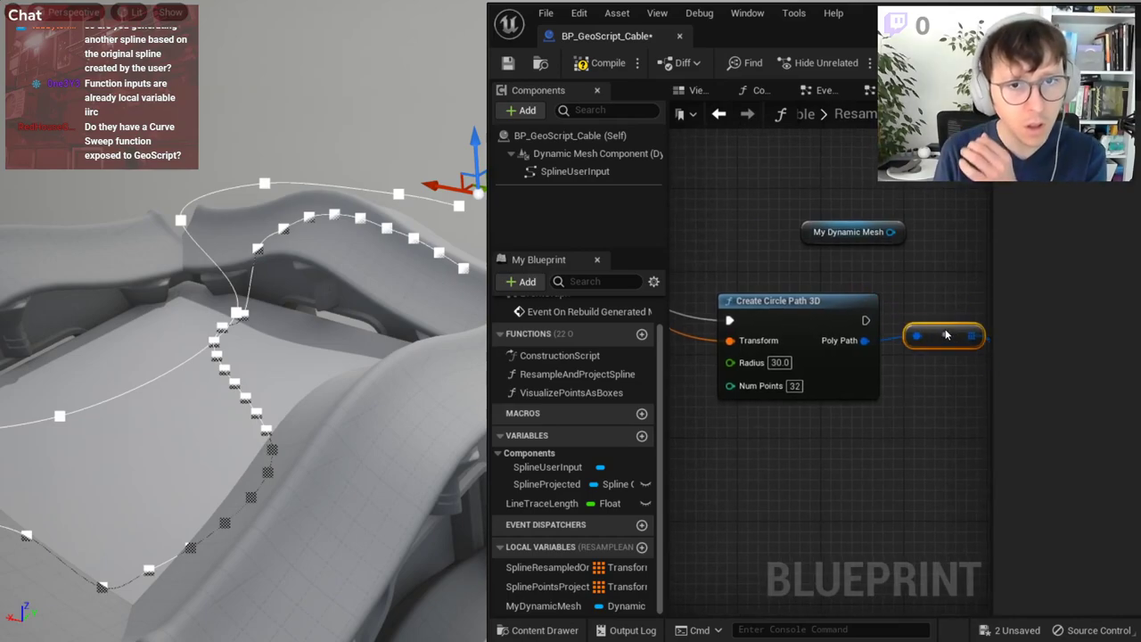
pyautogui.moveTo(903, 281); pyautogui.dragTo(748, 263, button='right')
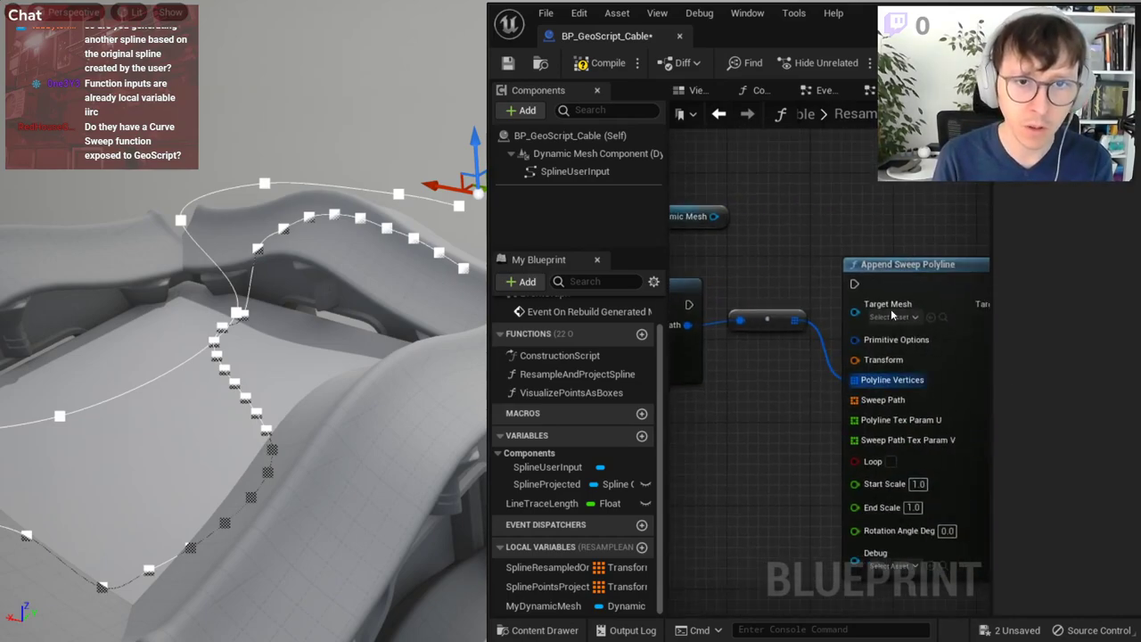
pyautogui.moveTo(793, 323); pyautogui.dragTo(833, 280, button='right')
pyautogui.moveTo(755, 216); pyautogui.dragTo(895, 267)
pyautogui.click(509, 62)
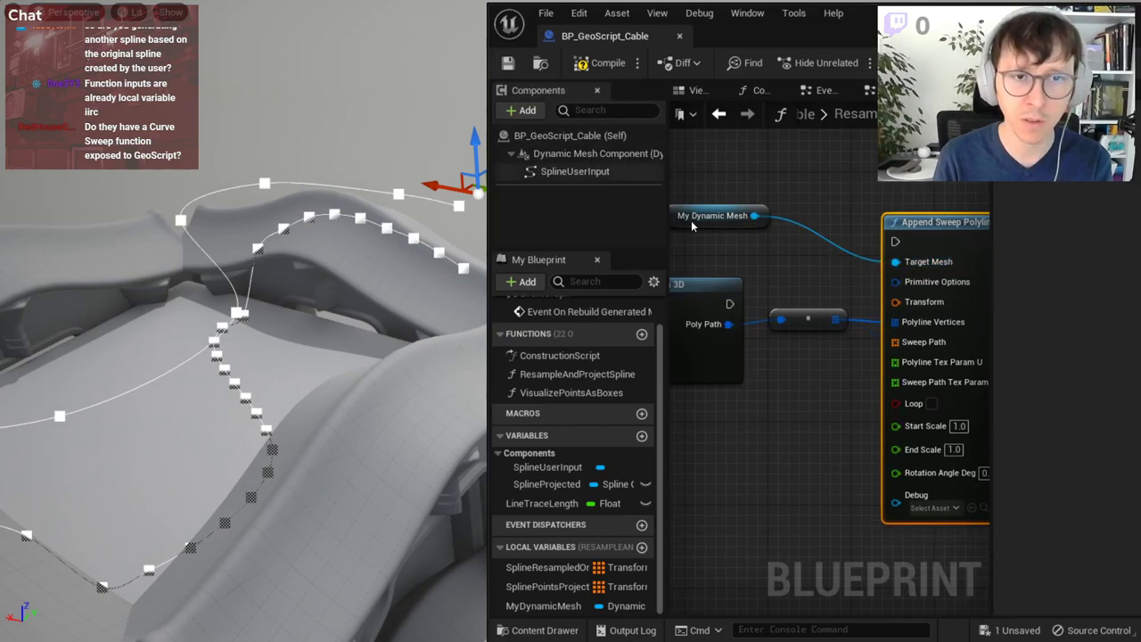
# - Chain execution from Create Circle Path 3D into Append Sweep Polyline and enable Loop
pyautogui.moveTo(729, 304); pyautogui.dragTo(895, 240)
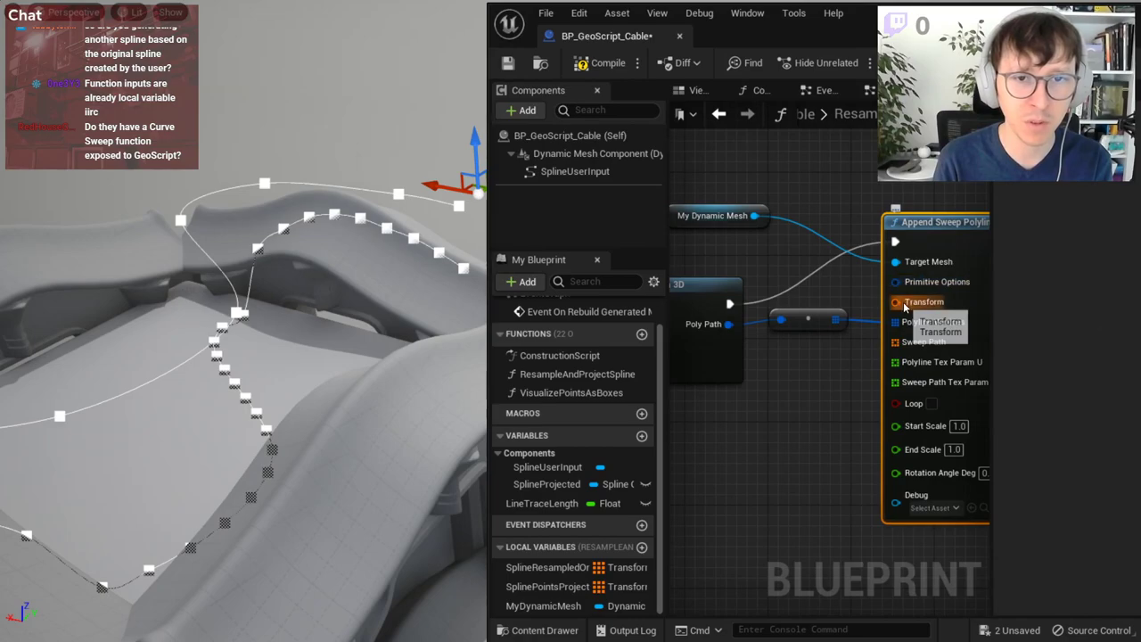
pyautogui.moveTo(829, 387); pyautogui.dragTo(807, 382, button='right')
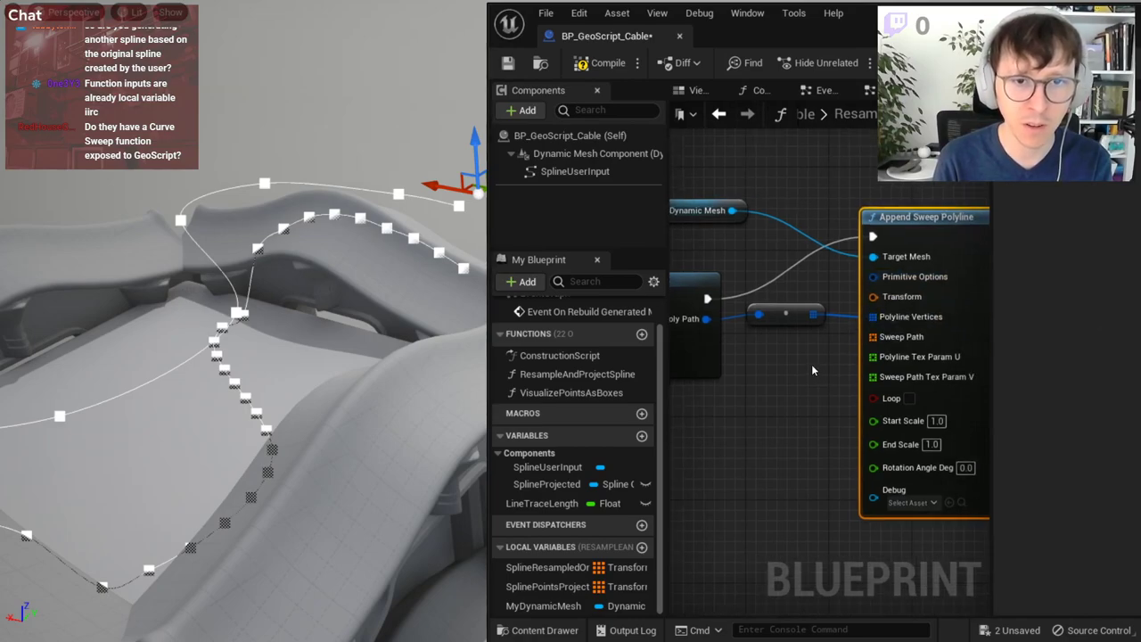
pyautogui.scroll(-1, 811, 364)
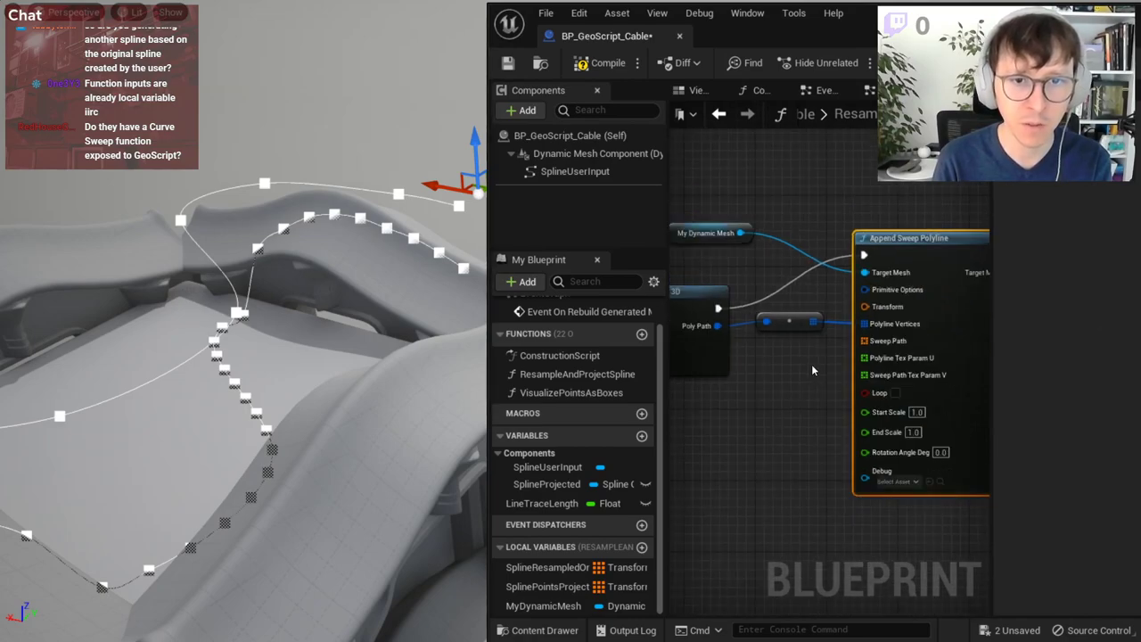
pyautogui.click(895, 393)
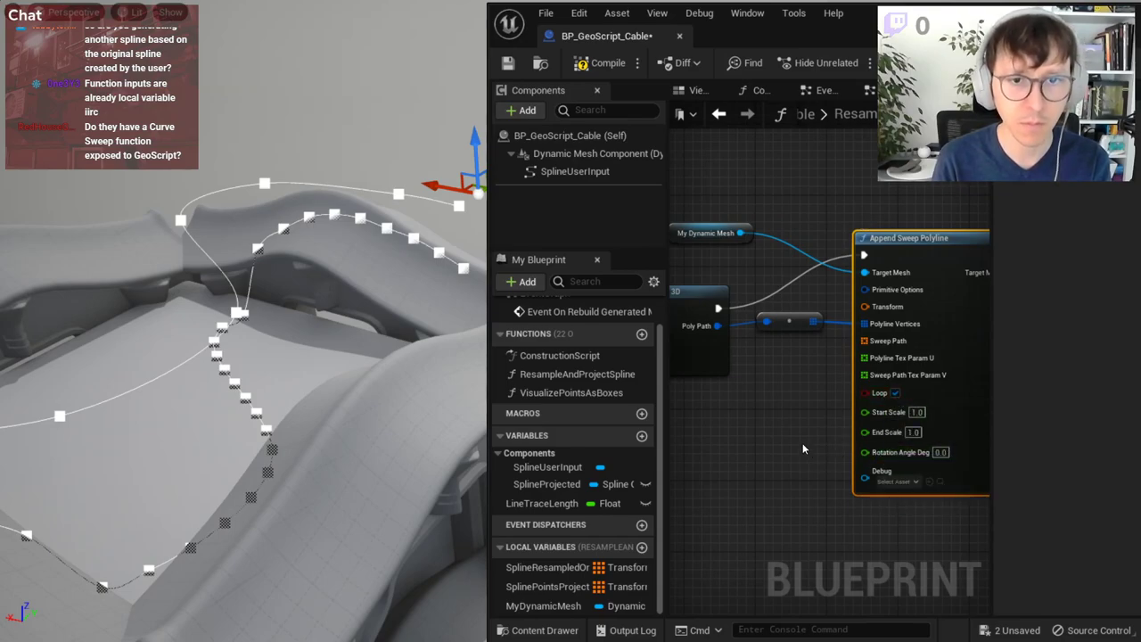
# - Connect Sample Spline to Transforms' Frames to the sweep's Sweep Path and widen the graph panel
pyautogui.moveTo(802, 443); pyautogui.dragTo(874, 371, button='right')
pyautogui.scroll(-1, 870, 366)
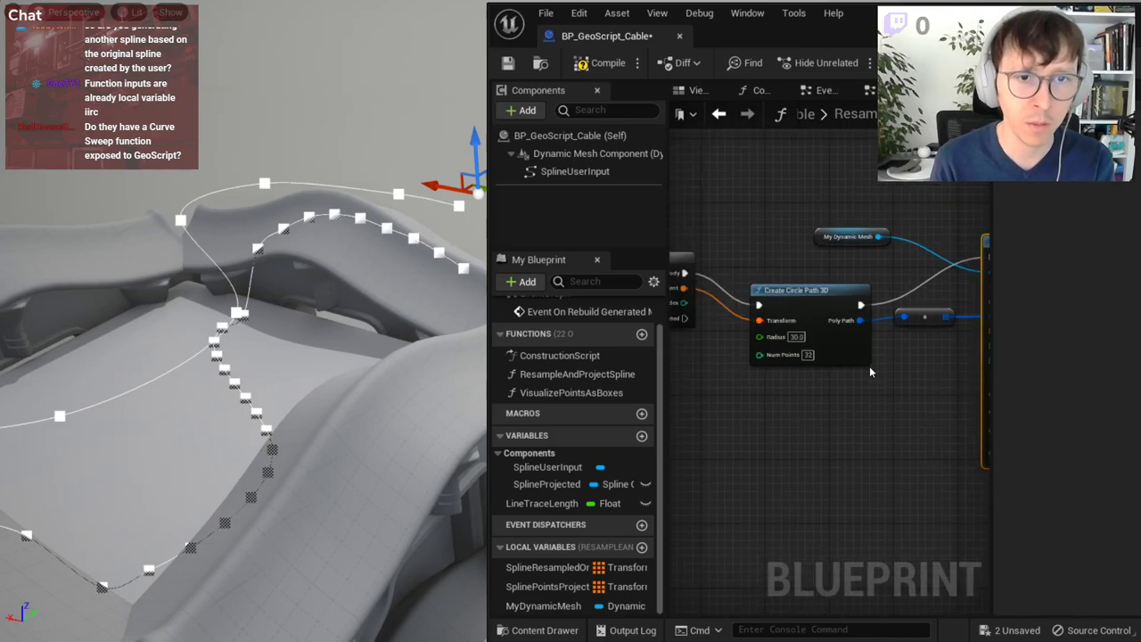
pyautogui.scroll(-1, 869, 366)
pyautogui.moveTo(823, 397); pyautogui.dragTo(924, 401, button='right')
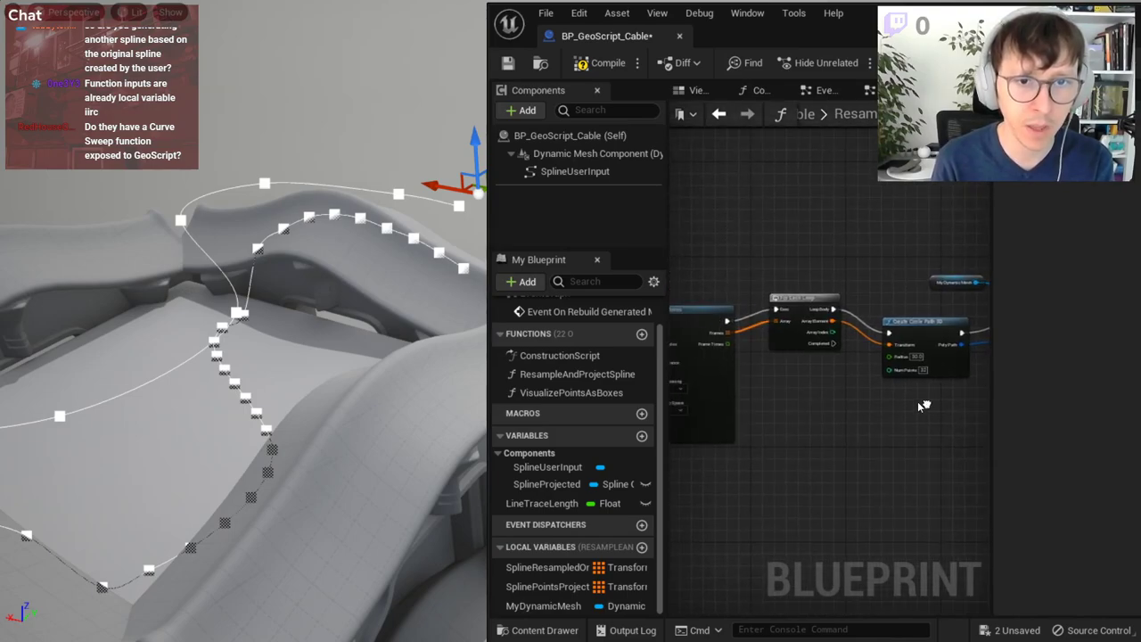
pyautogui.moveTo(802, 370)
pyautogui.mouseDown(button='right')
pyautogui.moveTo(938, 397)
pyautogui.moveTo(773, 398)
pyautogui.mouseUp(button='right')
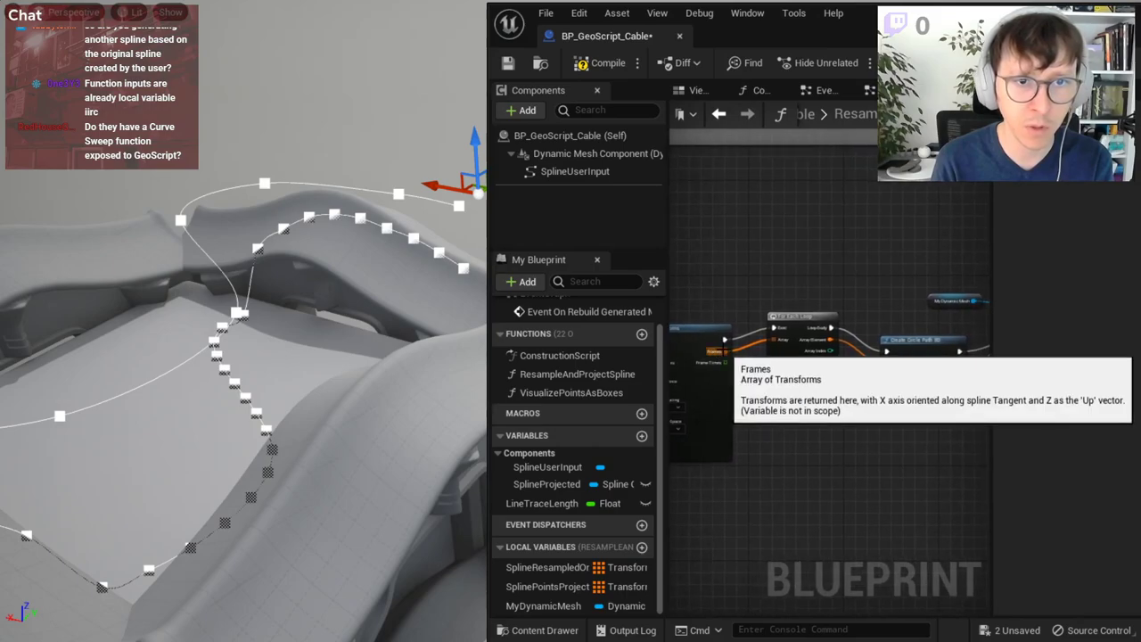
pyautogui.moveTo(714, 351); pyautogui.dragTo(742, 374)
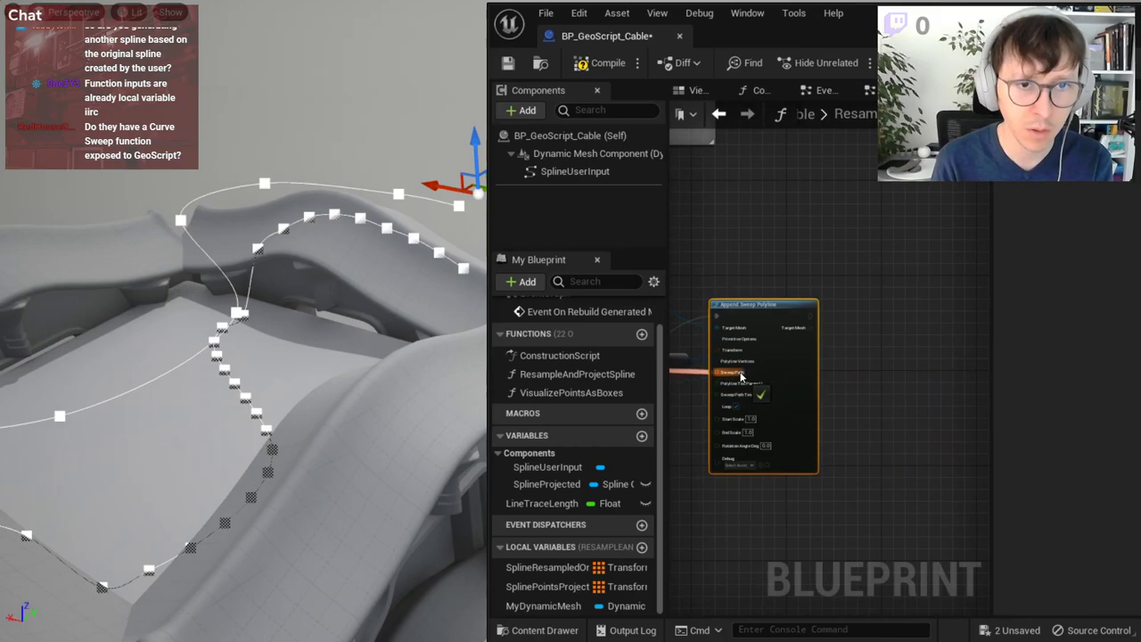
pyautogui.moveTo(742, 374); pyautogui.dragTo(745, 378)
pyautogui.moveTo(745, 378)
pyautogui.mouseDown(button='right')
pyautogui.moveTo(836, 378)
pyautogui.moveTo(886, 408)
pyautogui.mouseUp(button='right')
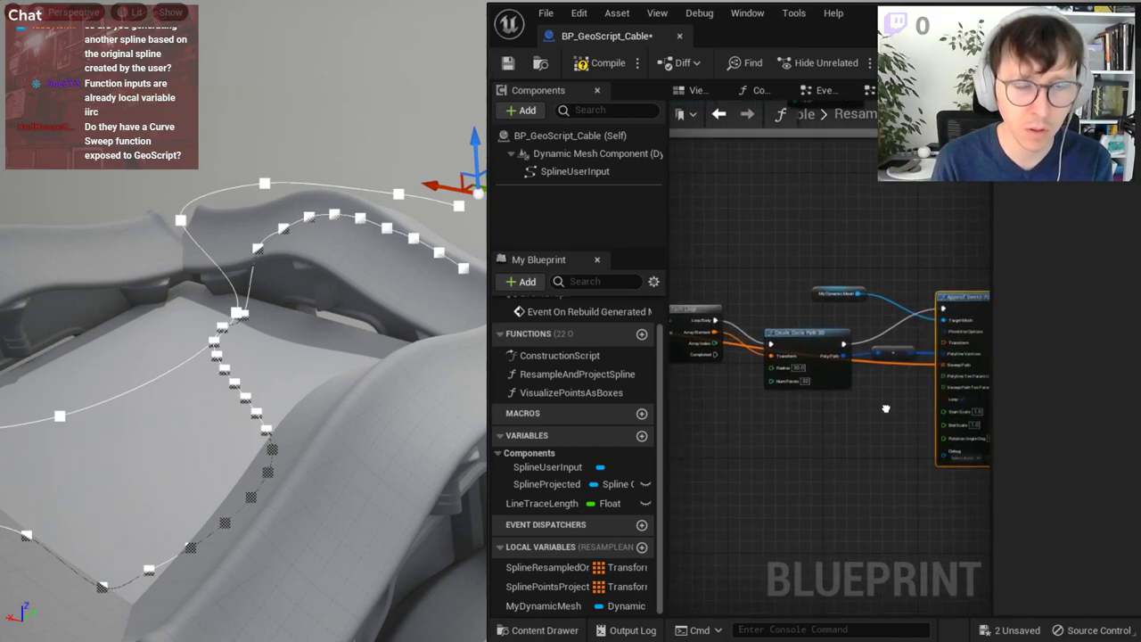
pyautogui.moveTo(960, 318); pyautogui.dragTo(969, 287, button='right')
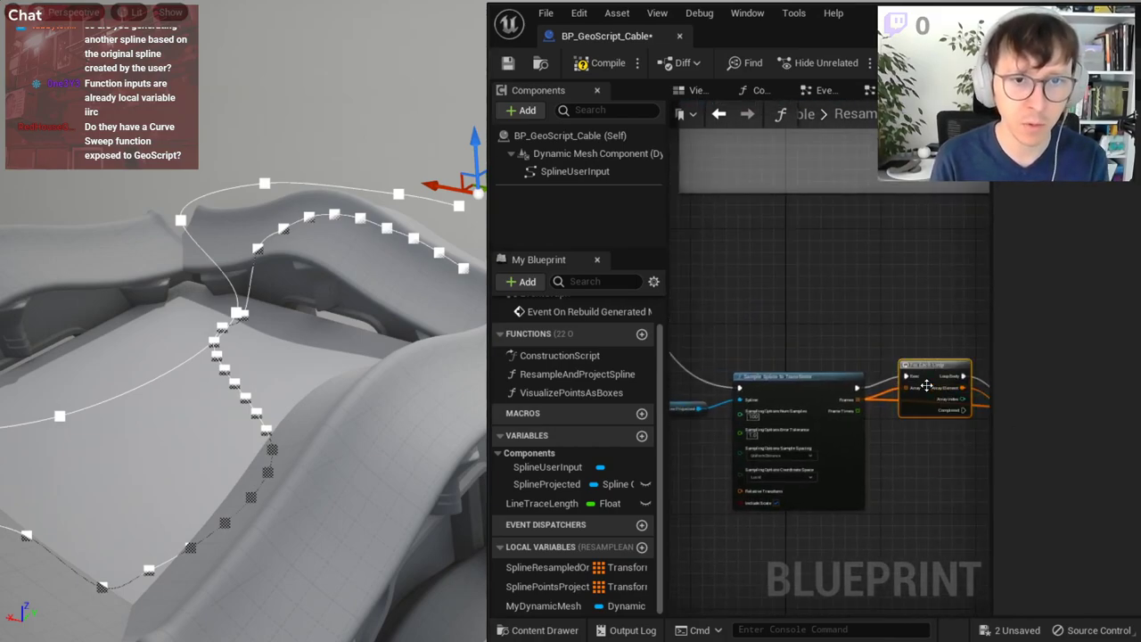
pyautogui.moveTo(928, 370); pyautogui.dragTo(859, 336, button='right')
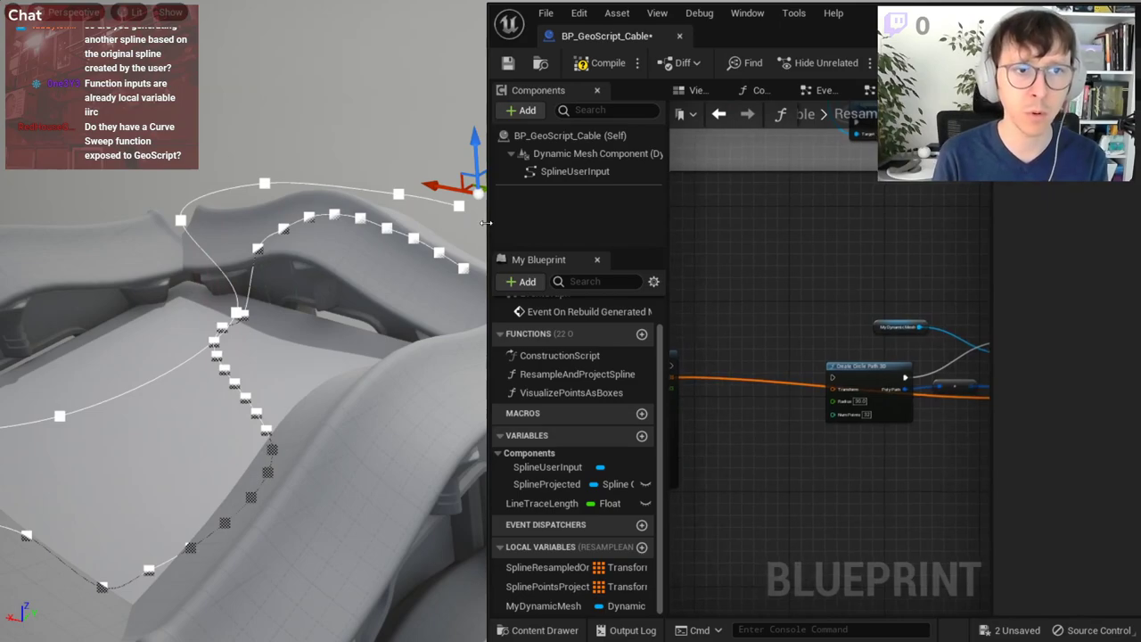
pyautogui.moveTo(487, 222); pyautogui.dragTo(98, 243)
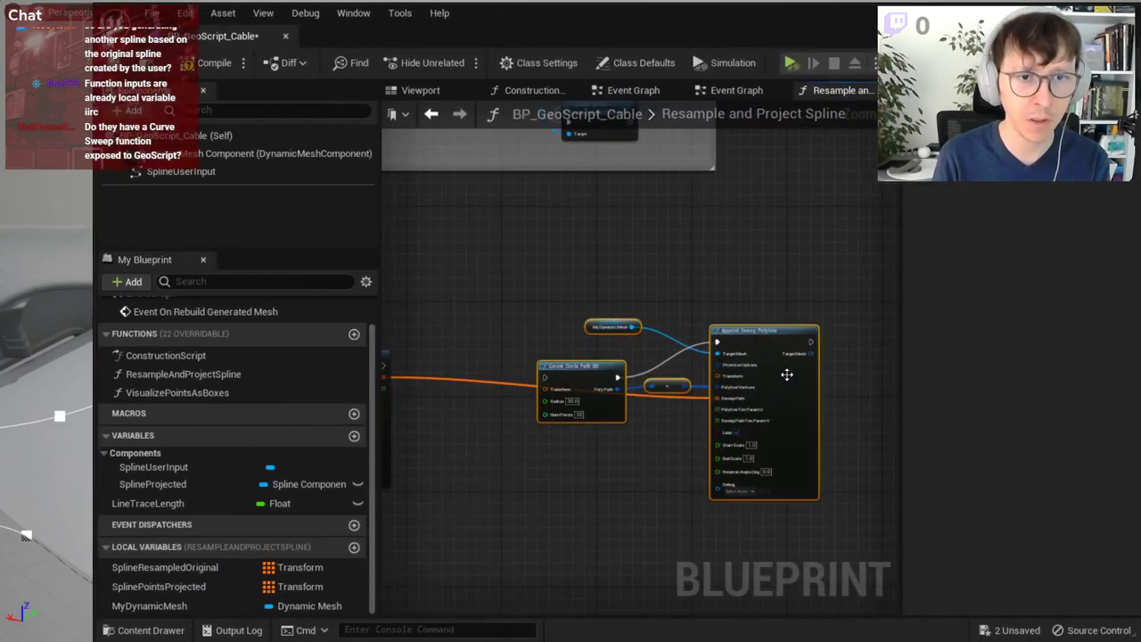
# - Reposition the circle and conversion nodes and chain Sample Spline to Transforms' execution into Create Circle Path 3D
pyautogui.moveTo(713, 337); pyautogui.dragTo(624, 356, button='right')
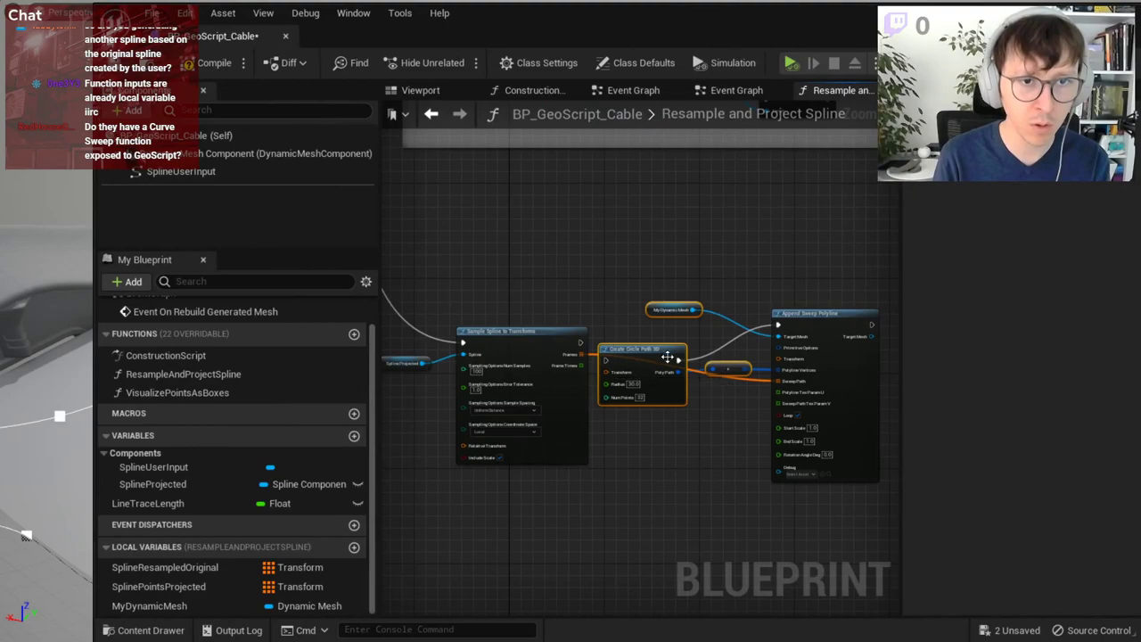
pyautogui.moveTo(666, 356)
pyautogui.mouseDown()
pyautogui.moveTo(653, 271)
pyautogui.moveTo(584, 283)
pyautogui.mouseUp()
pyautogui.scroll(2, 638, 302)
pyautogui.moveTo(659, 243); pyautogui.dragTo(576, 234)
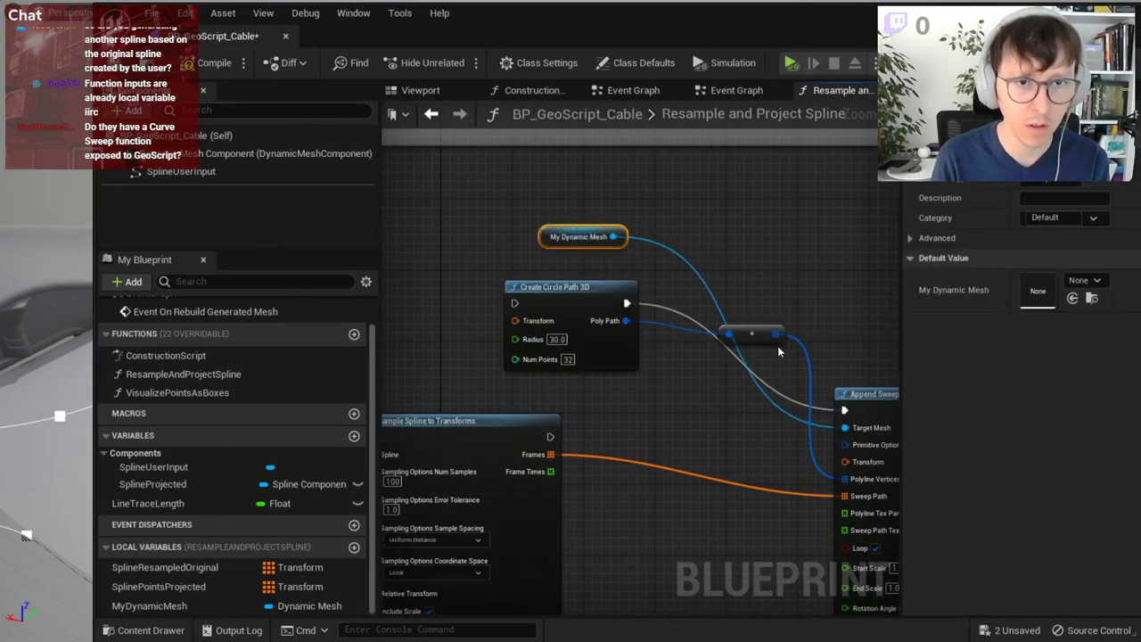
pyautogui.moveTo(753, 335); pyautogui.dragTo(707, 433)
pyautogui.moveTo(549, 463); pyautogui.dragTo(530, 412, button='right')
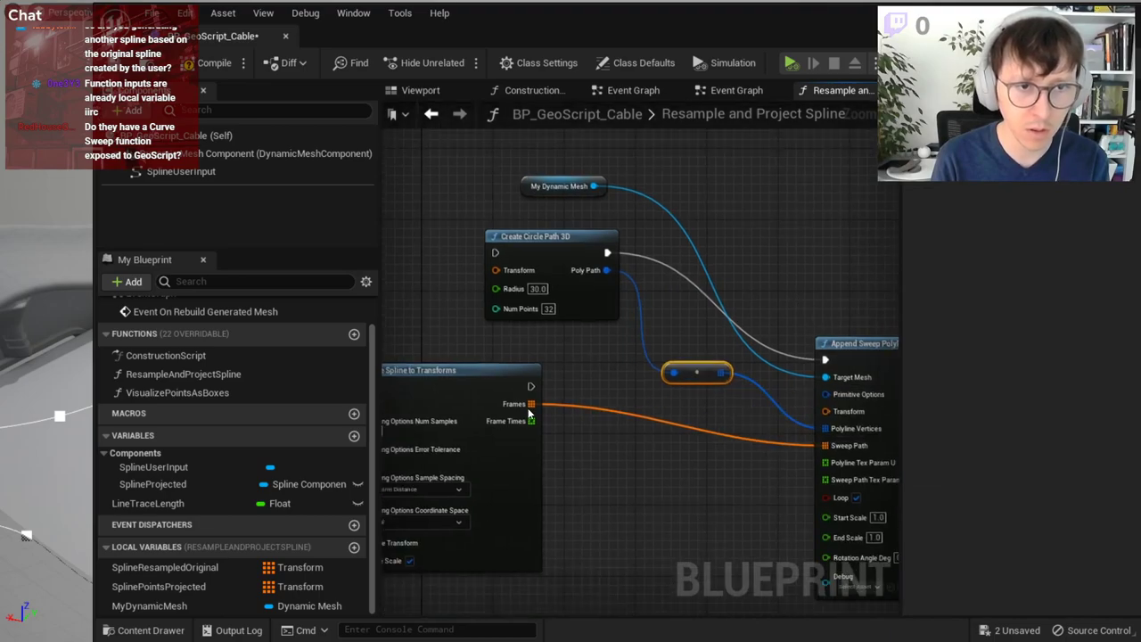
pyautogui.moveTo(533, 386)
pyautogui.mouseDown()
pyautogui.moveTo(496, 252)
pyautogui.moveTo(547, 243)
pyautogui.moveTo(636, 269)
pyautogui.mouseUp()
# - Tidy the sweep, conversion and My Dynamic Mesh nodes, then reveal the 3D view beside the graph
pyautogui.moveTo(700, 372); pyautogui.dragTo(762, 380)
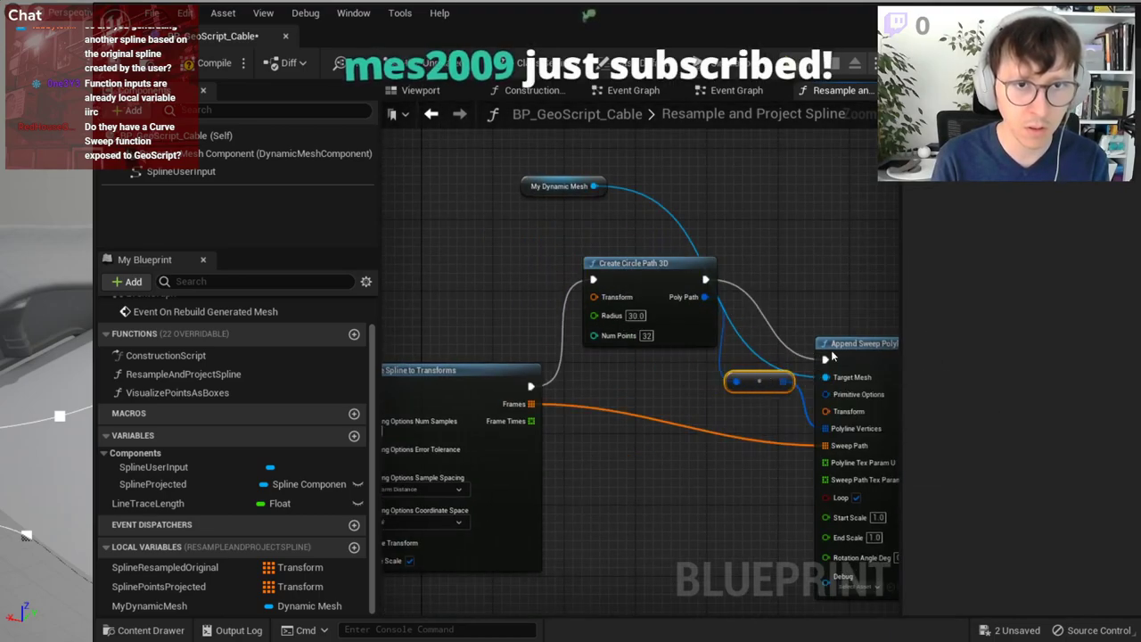
pyautogui.moveTo(817, 316); pyautogui.dragTo(758, 304, button='right')
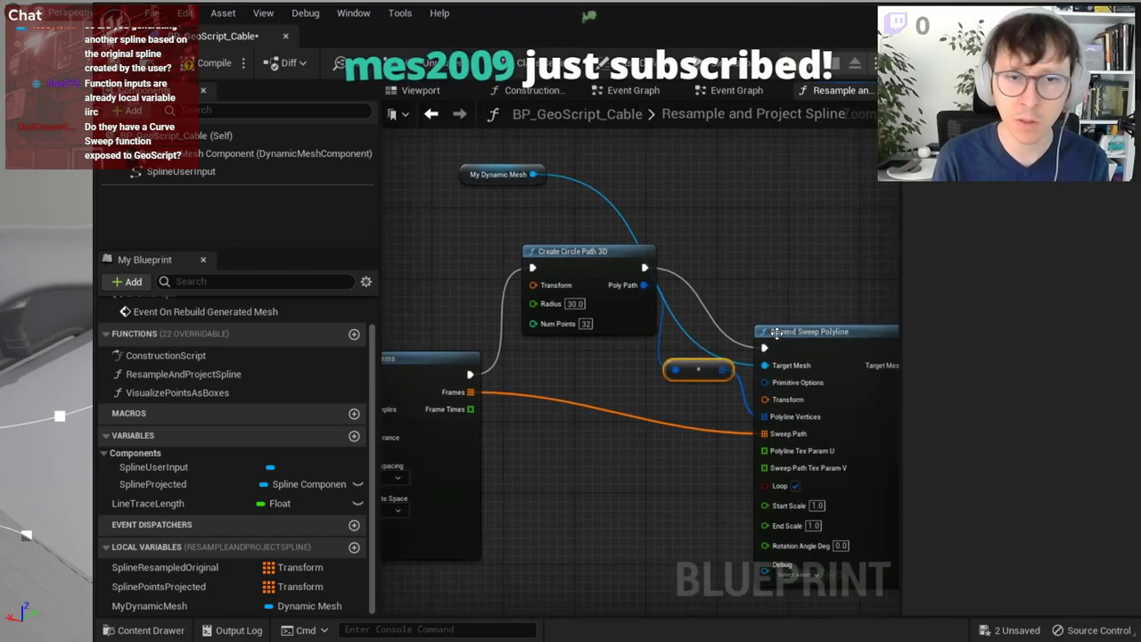
pyautogui.moveTo(784, 331); pyautogui.dragTo(856, 314)
pyautogui.moveTo(689, 370); pyautogui.dragTo(742, 355)
pyautogui.moveTo(571, 252); pyautogui.dragTo(579, 287)
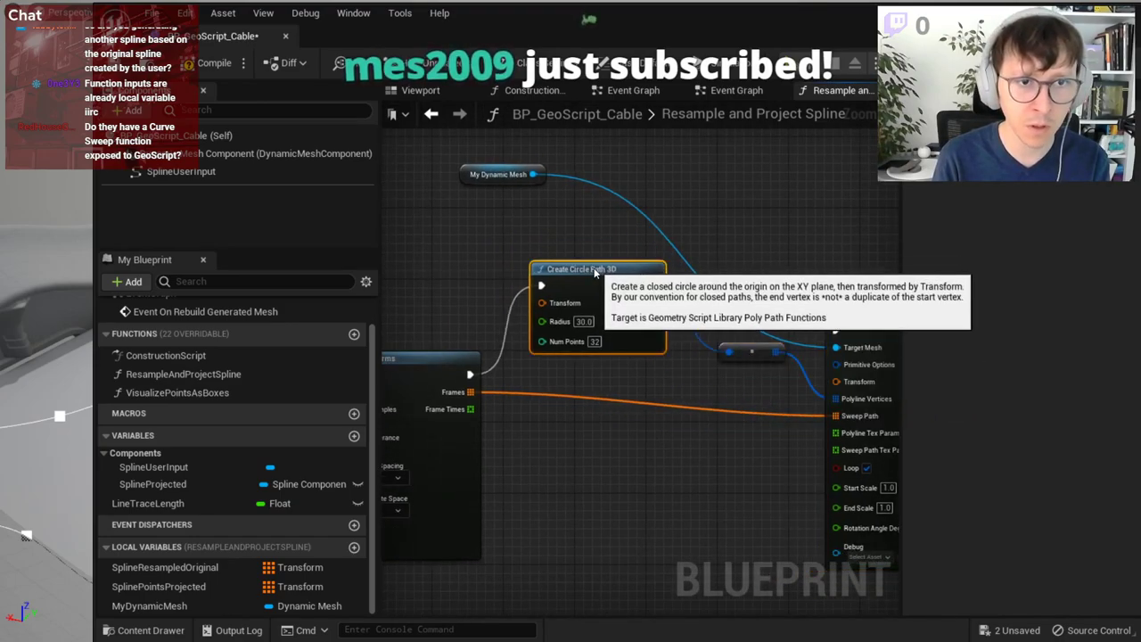
pyautogui.click(691, 221)
pyautogui.moveTo(479, 182); pyautogui.dragTo(596, 317)
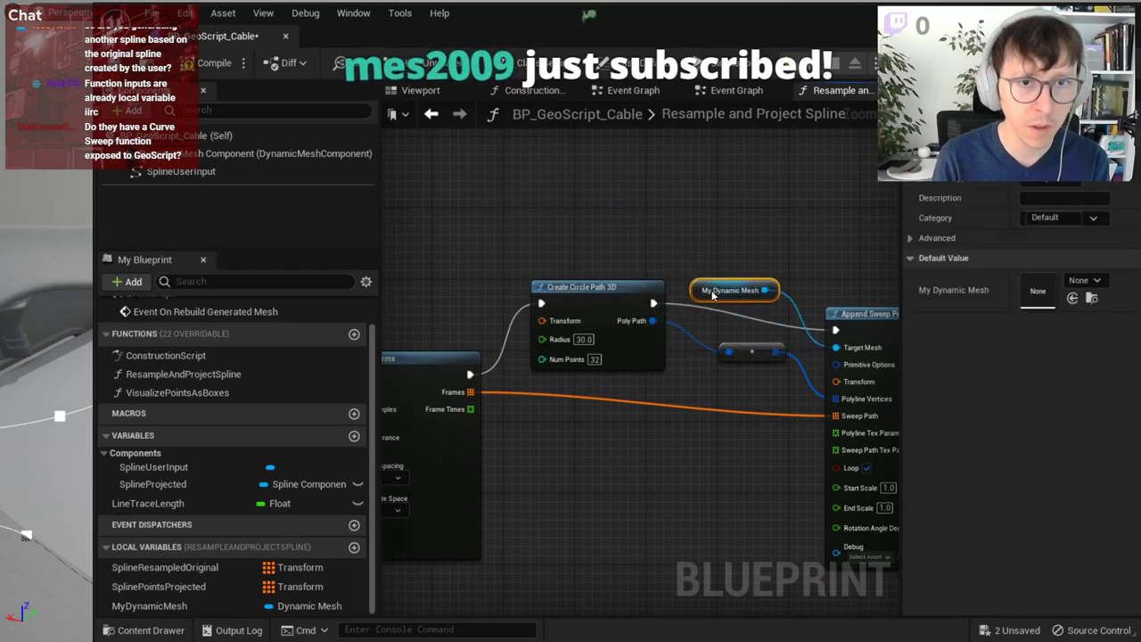
pyautogui.moveTo(827, 413); pyautogui.dragTo(754, 382, button='right')
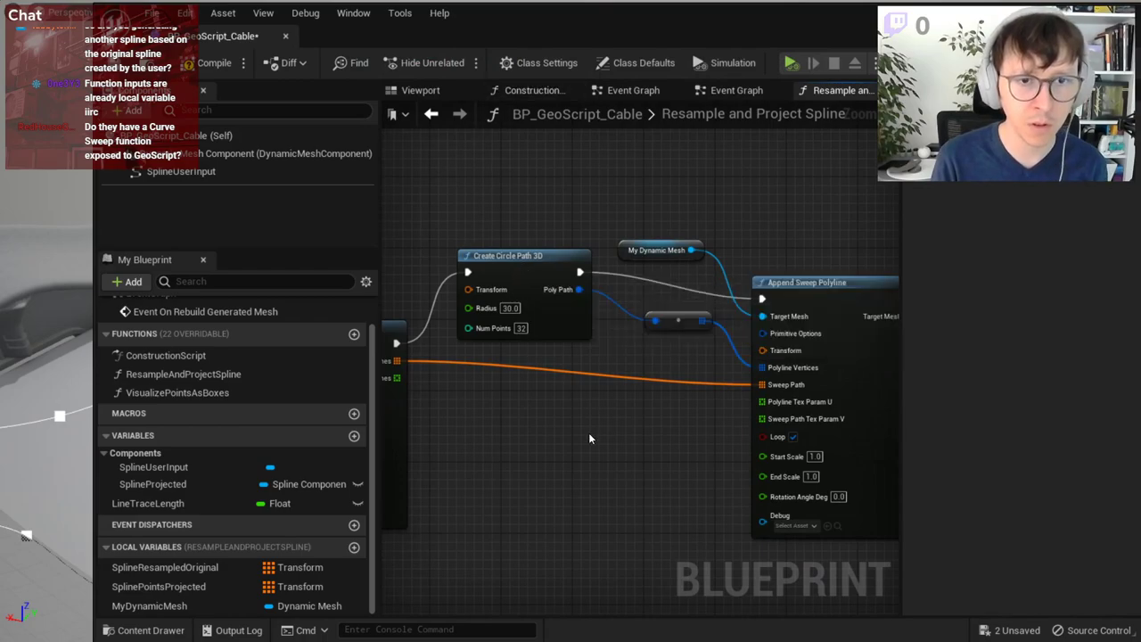
pyautogui.moveTo(653, 422); pyautogui.dragTo(729, 416, button='right')
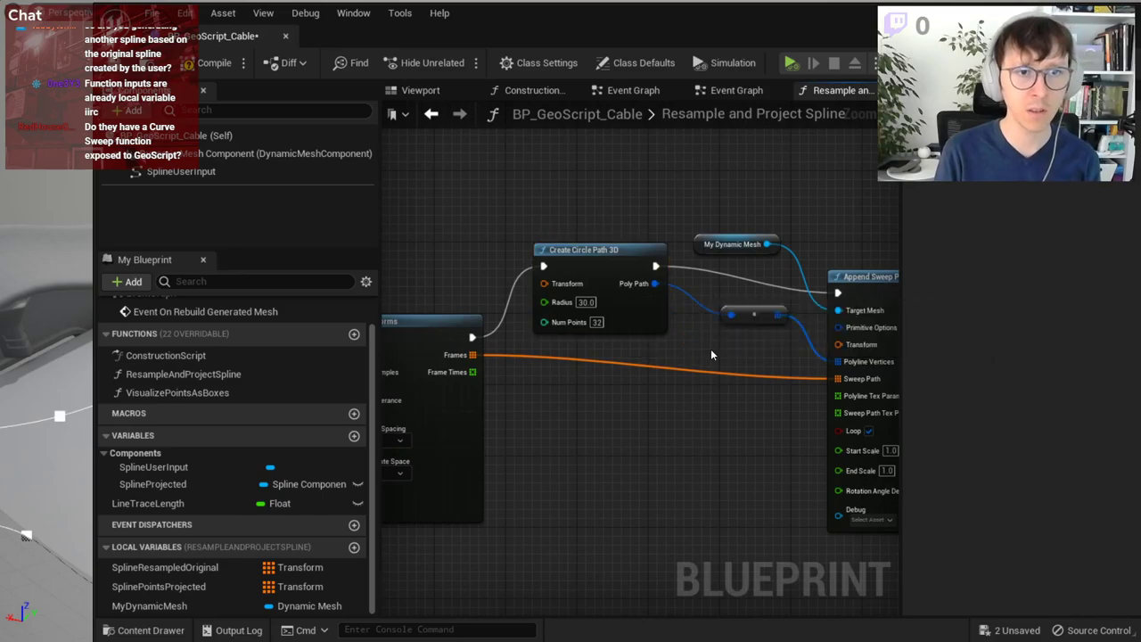
pyautogui.moveTo(801, 475); pyautogui.dragTo(763, 466, button='right')
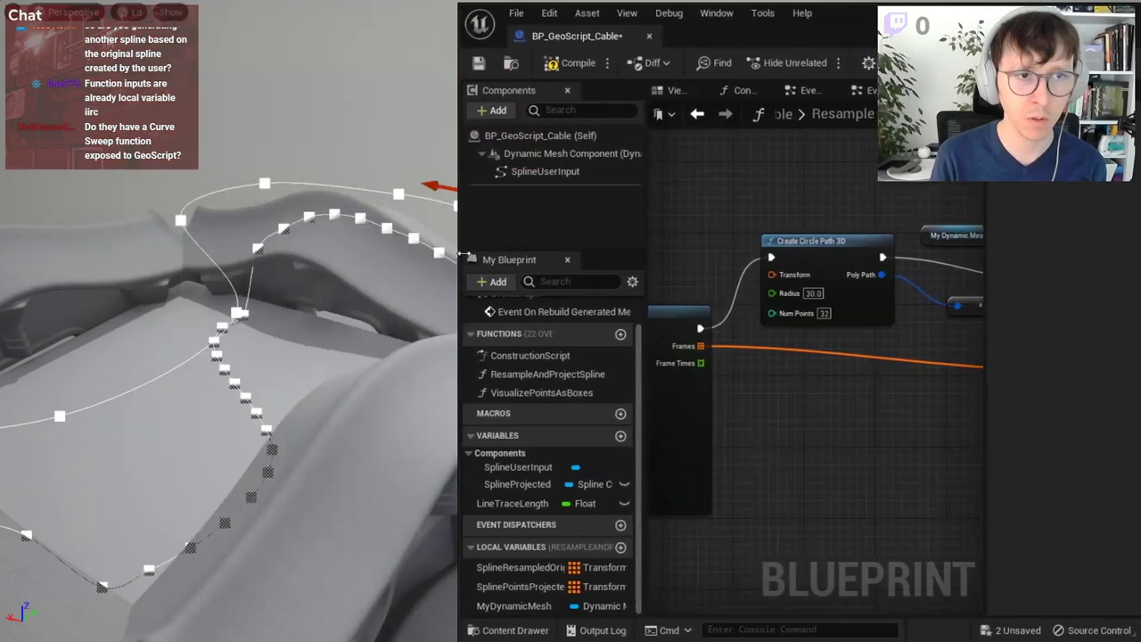
pyautogui.moveTo(94, 249); pyautogui.dragTo(524, 154)
# - Compile to inspect the looped cable, then disable Loop and recompile for an open cable
pyautogui.click(631, 70)
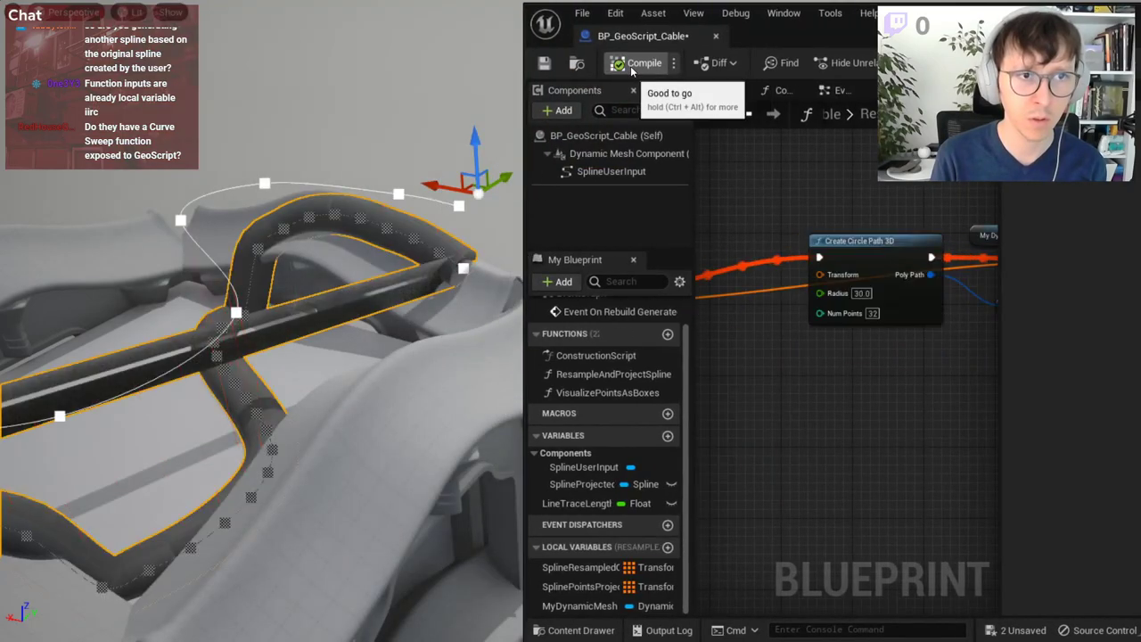
pyautogui.moveTo(513, 249)
pyautogui.mouseDown(button='right')
pyautogui.moveTo(428, 294)
pyautogui.moveTo(374, 268)
pyautogui.moveTo(321, 294)
pyautogui.mouseUp(button='right')
pyautogui.moveTo(745, 321); pyautogui.dragTo(705, 326, button='right')
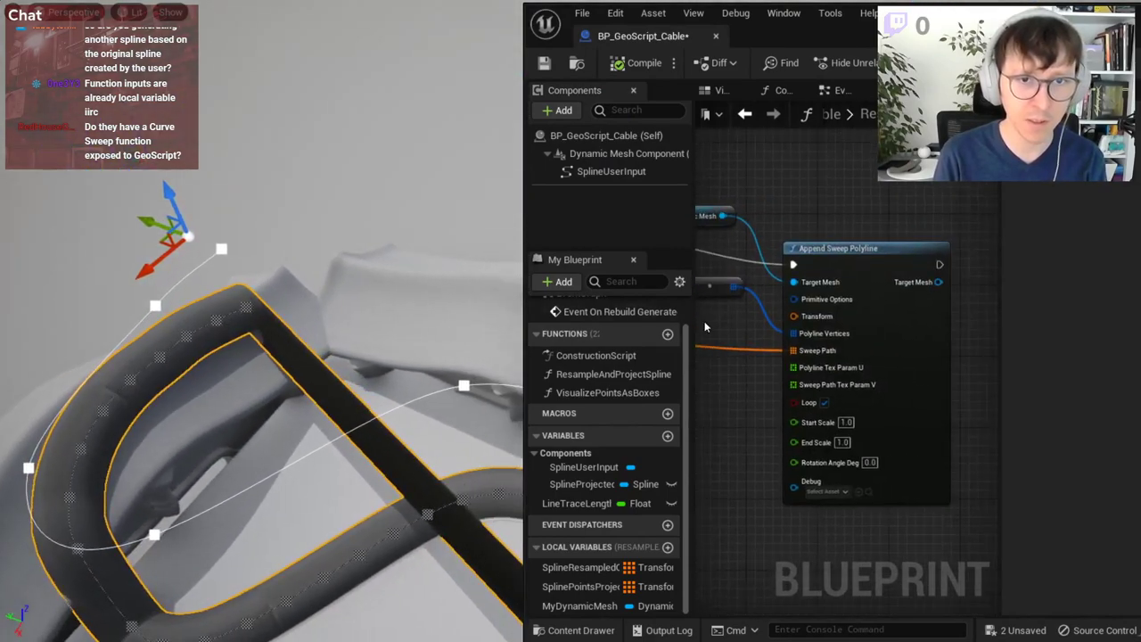
pyautogui.click(823, 403)
pyautogui.click(638, 63)
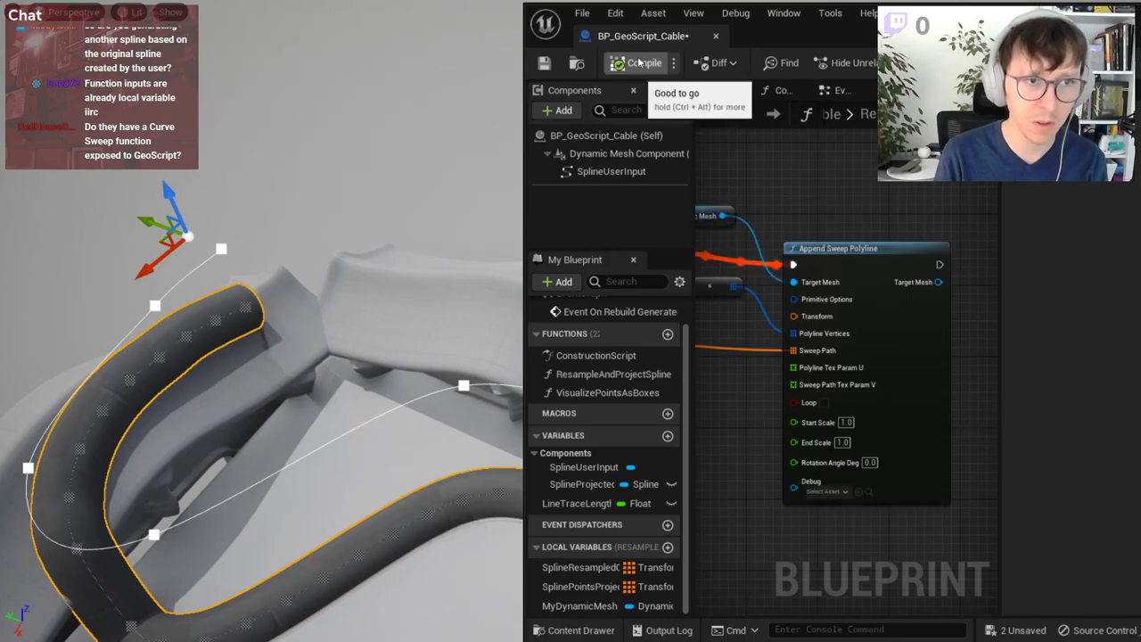
pyautogui.moveTo(419, 237)
pyautogui.mouseDown(button='right')
pyautogui.moveTo(374, 268)
pyautogui.moveTo(393, 276)
pyautogui.mouseUp(button='right')
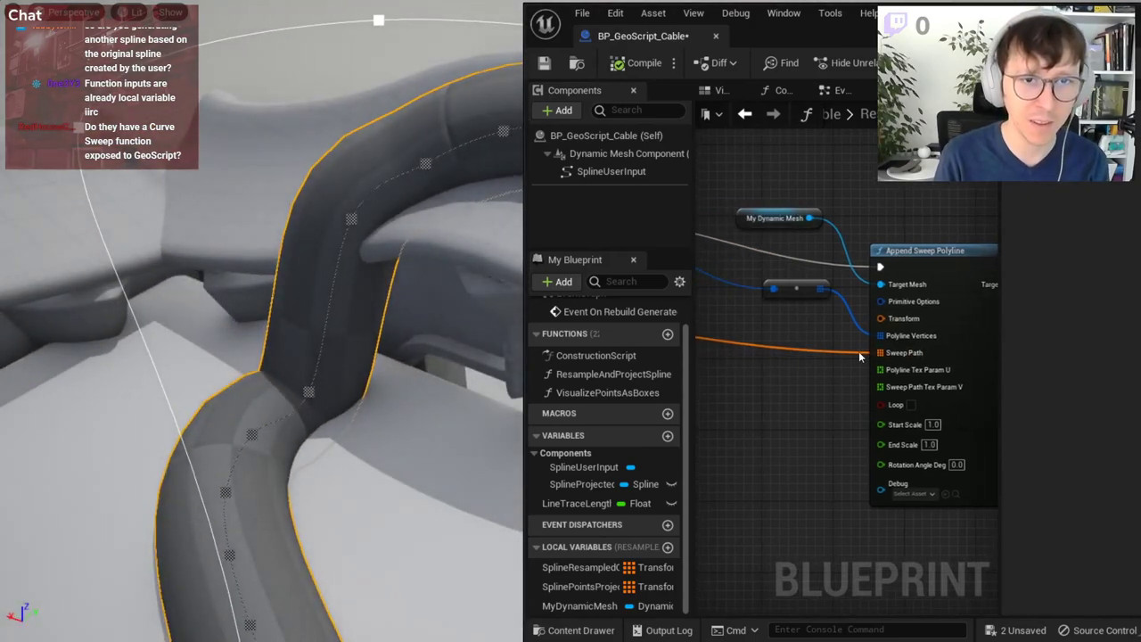
# - Set Create Circle Path 3D's radius to 15.0 and recompile for a thinner cable
pyautogui.moveTo(714, 348); pyautogui.dragTo(872, 336, button='right')
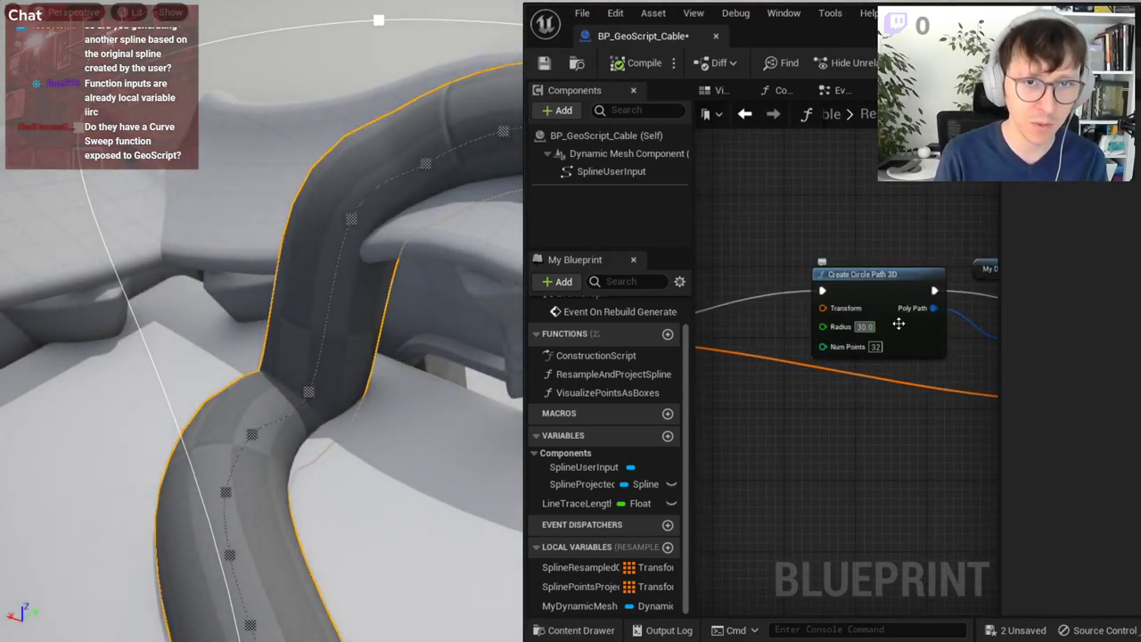
pyautogui.write('15')
pyautogui.click(862, 327)
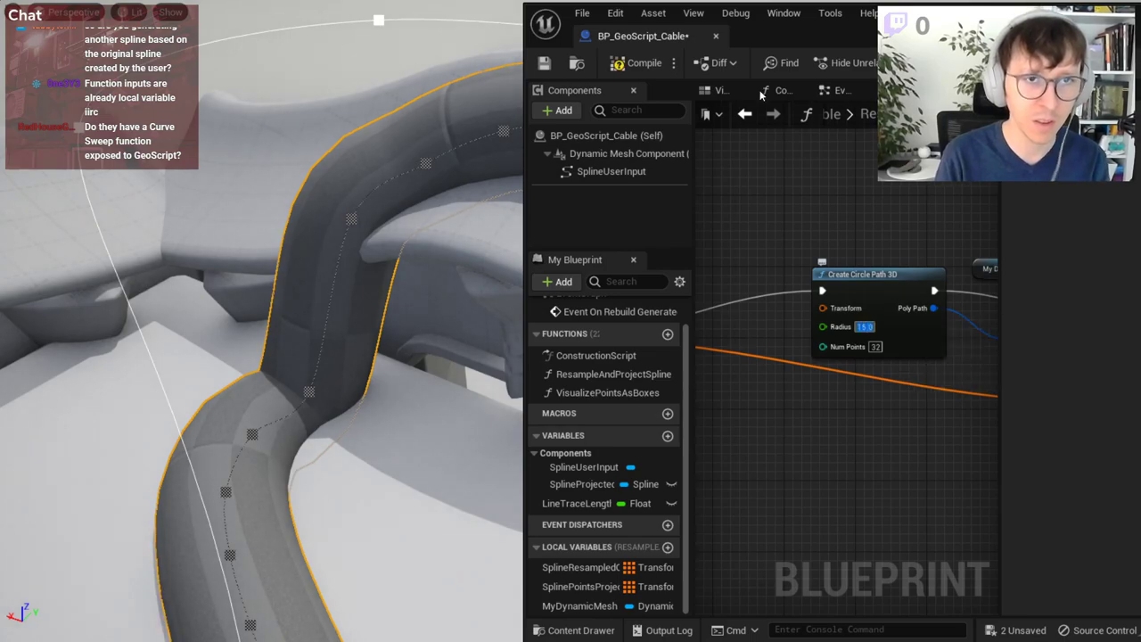
pyautogui.click(655, 64)
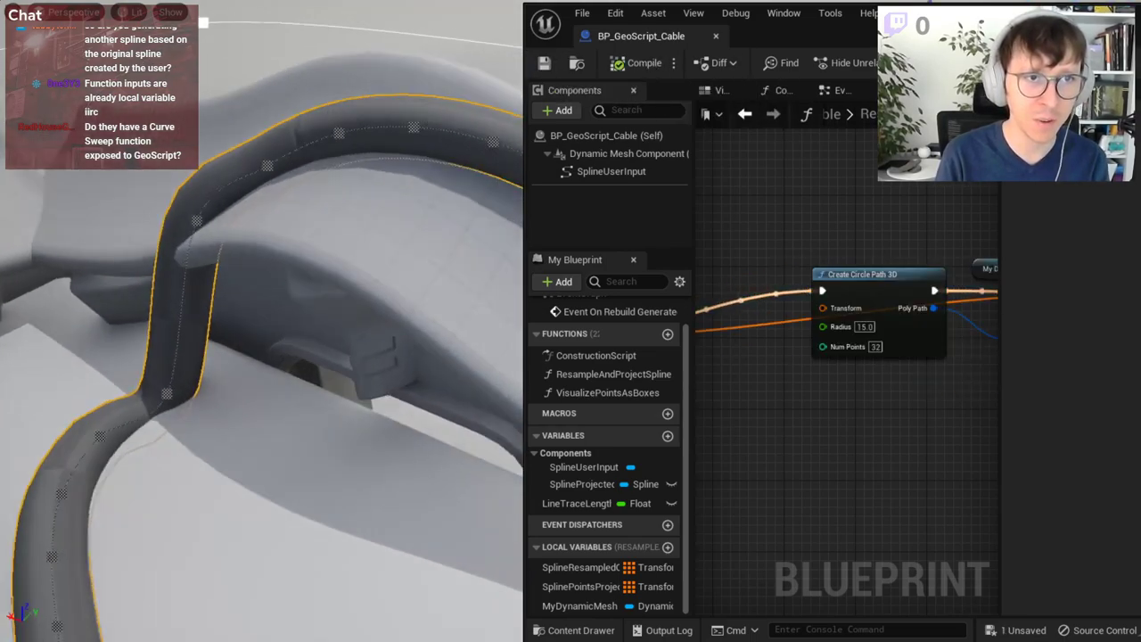
pyautogui.moveTo(496, 125); pyautogui.dragTo(497, 125, button='right')
pyautogui.moveTo(524, 194); pyautogui.dragTo(774, 197)
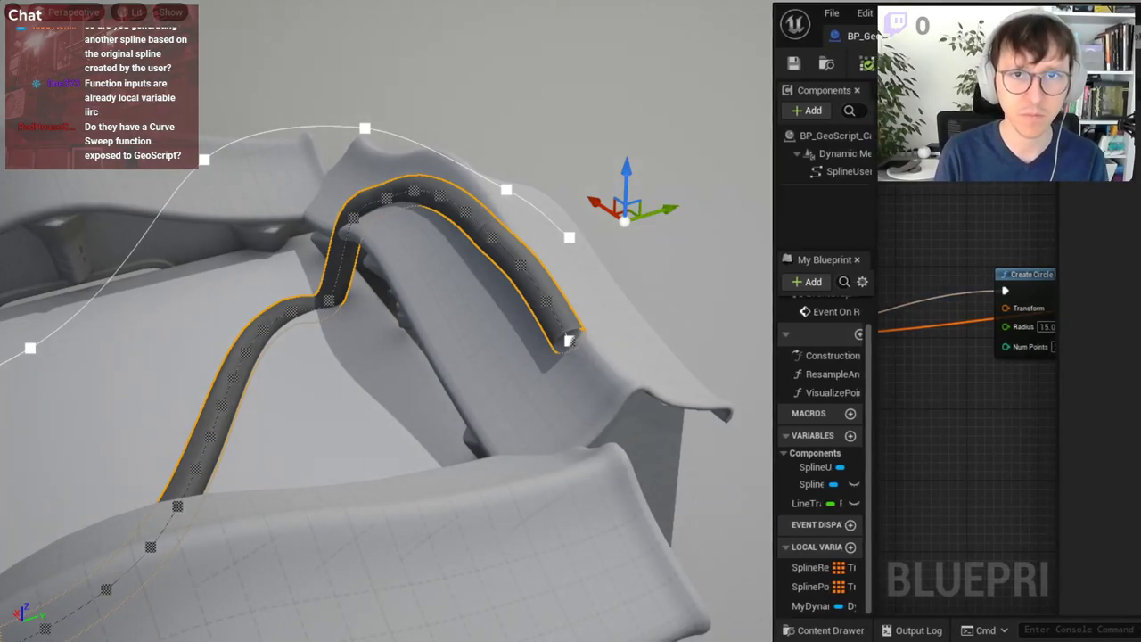
# - Drag a spline point left to lengthen the cable, then reframe the camera over the building
pyautogui.click(1067, 13)
pyautogui.click(800, 92)
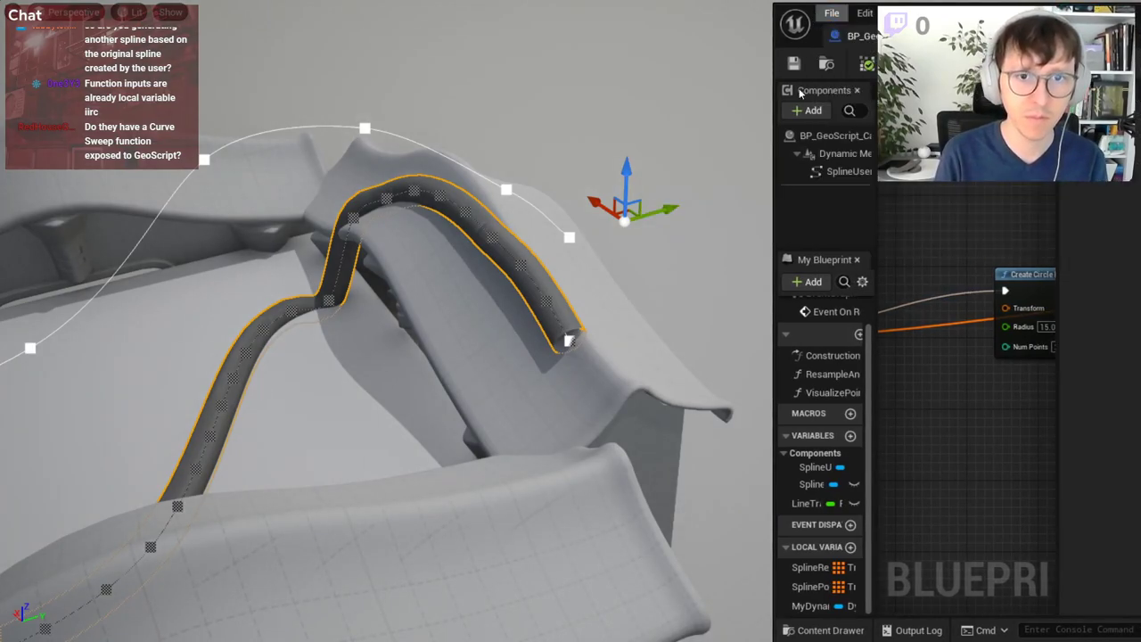
pyautogui.moveTo(974, 228); pyautogui.dragTo(779, 212, button='right')
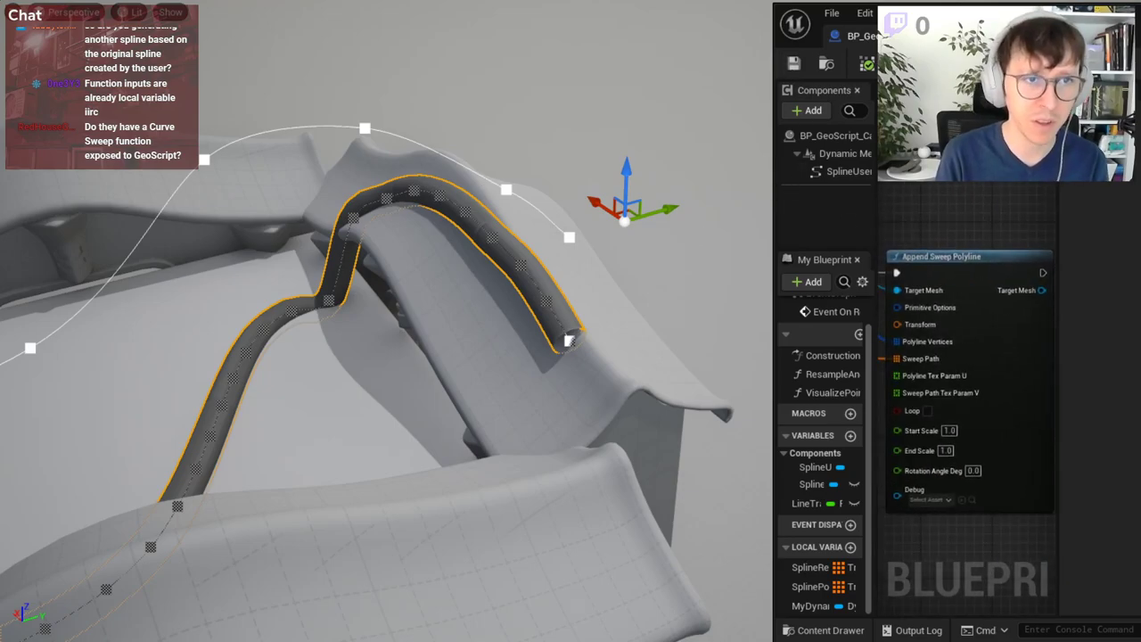
pyautogui.moveTo(383, 356)
pyautogui.mouseDown(button='right')
pyautogui.moveTo(108, 307)
pyautogui.moveTo(286, 202)
pyautogui.mouseUp(button='right')
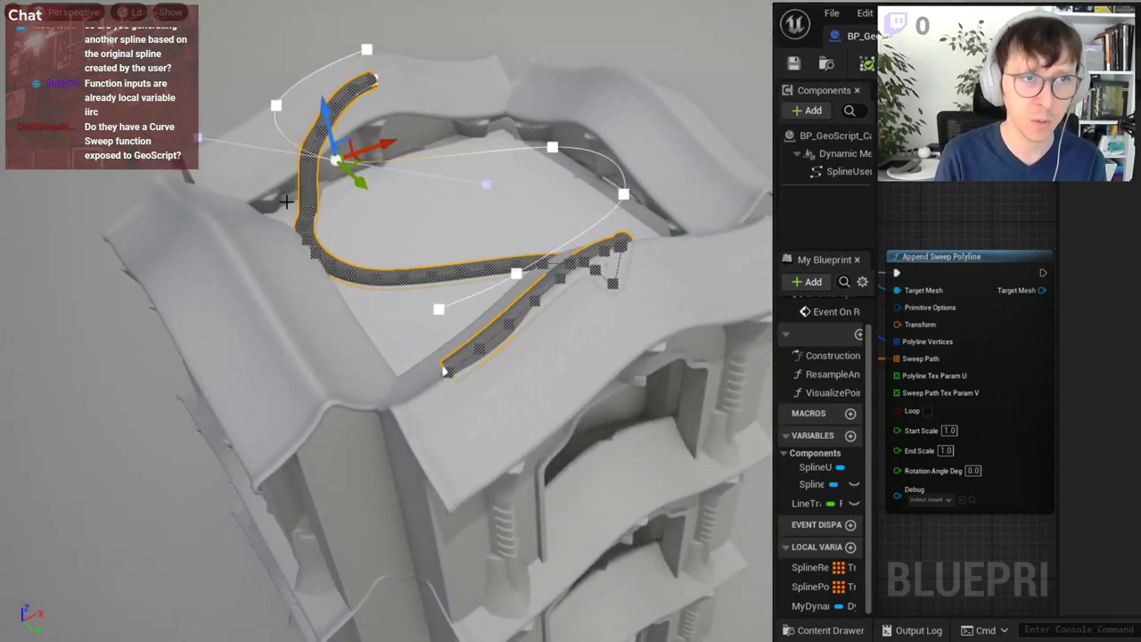
pyautogui.moveTo(386, 149); pyautogui.dragTo(126, 223)
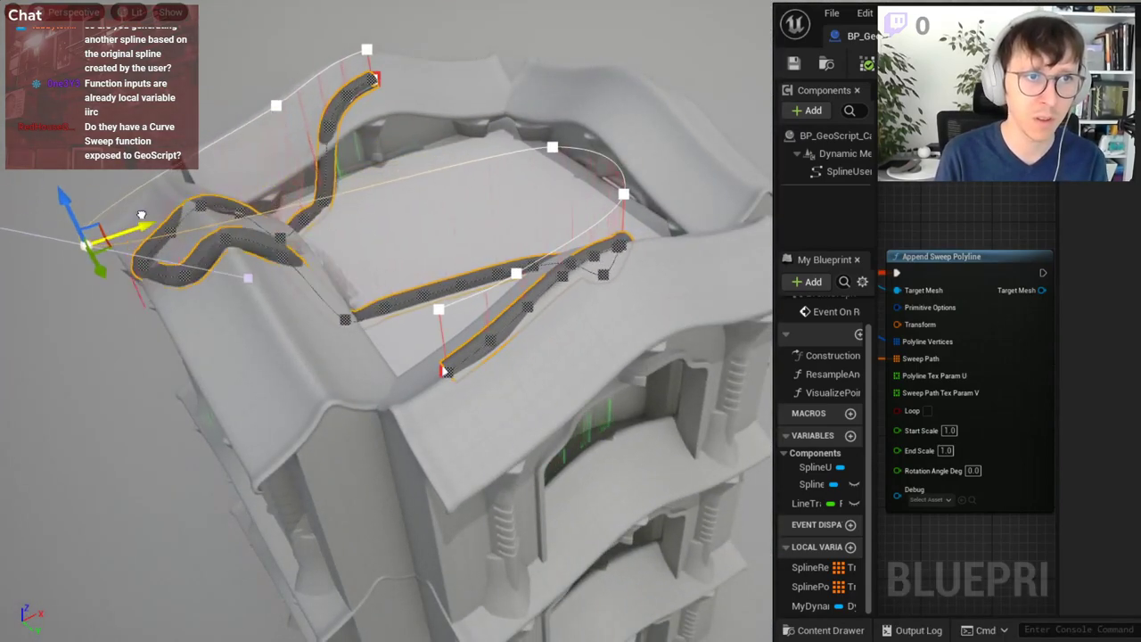
pyautogui.moveTo(125, 223); pyautogui.dragTo(133, 238, button='right')
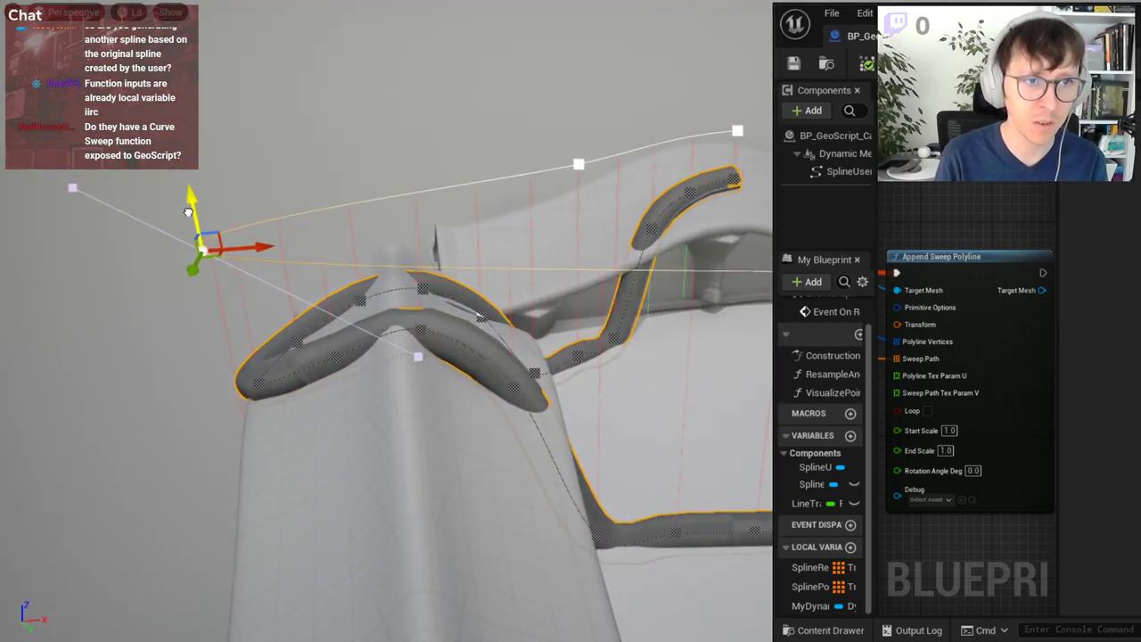
pyautogui.moveTo(328, 242); pyautogui.dragTo(328, 242, button='right')
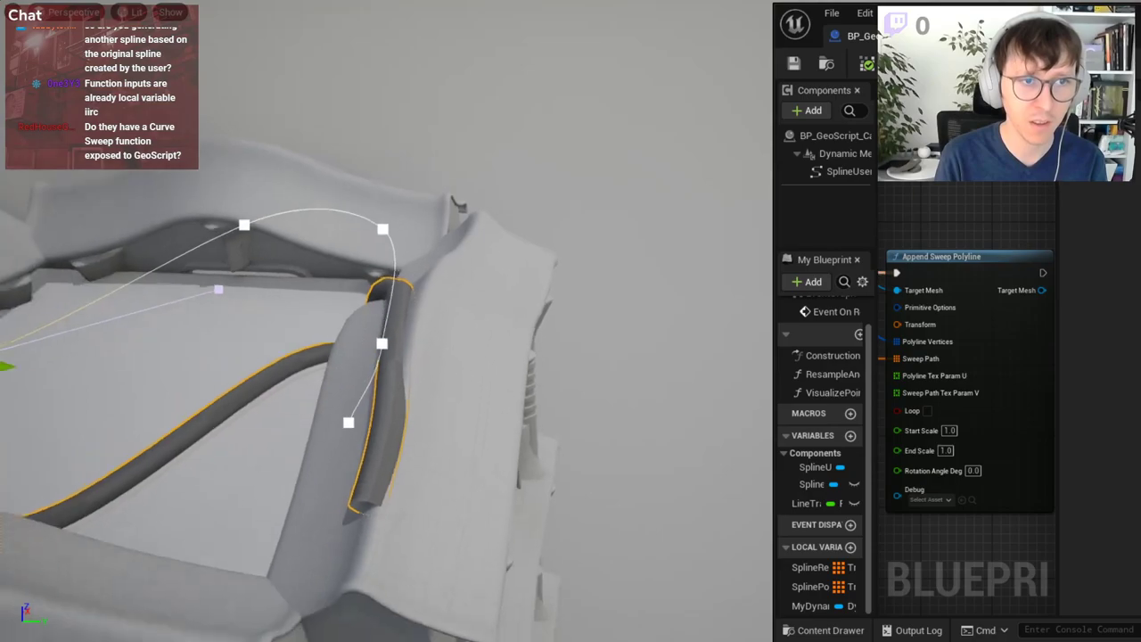
pyautogui.moveTo(570, 324); pyautogui.dragTo(571, 324, button='right')
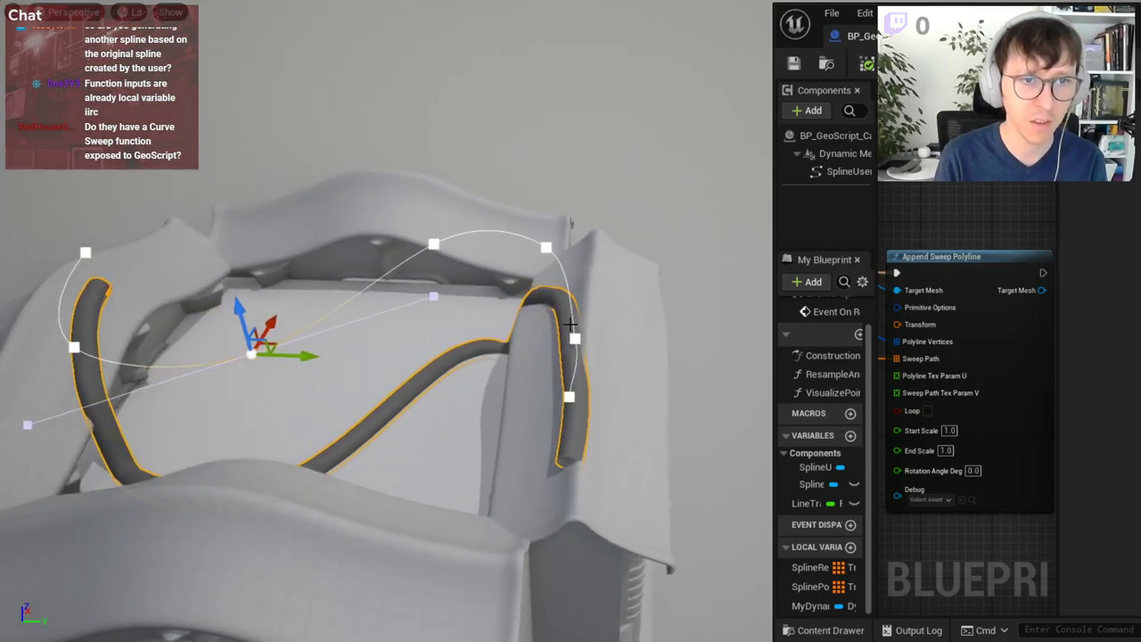
# - Select the cable and move and rotate its spline points into a new winding path
pyautogui.click(471, 355)
pyautogui.moveTo(619, 389); pyautogui.dragTo(620, 390, button='right')
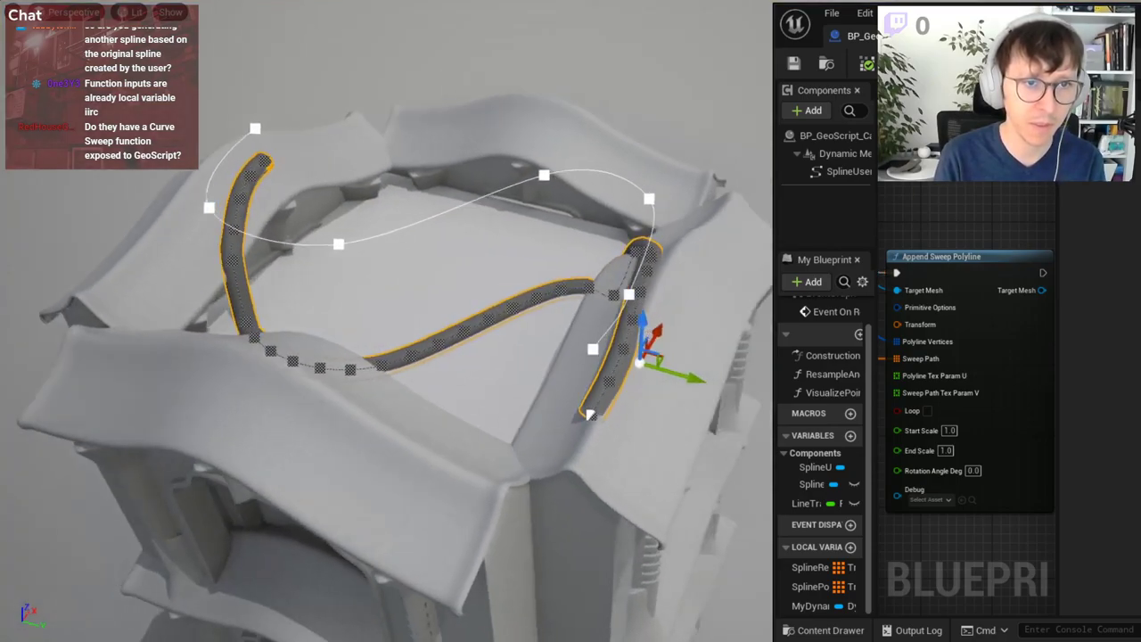
pyautogui.moveTo(613, 381)
pyautogui.mouseDown()
pyautogui.moveTo(335, 308)
pyautogui.moveTo(512, 374)
pyautogui.moveTo(644, 441)
pyautogui.mouseUp()
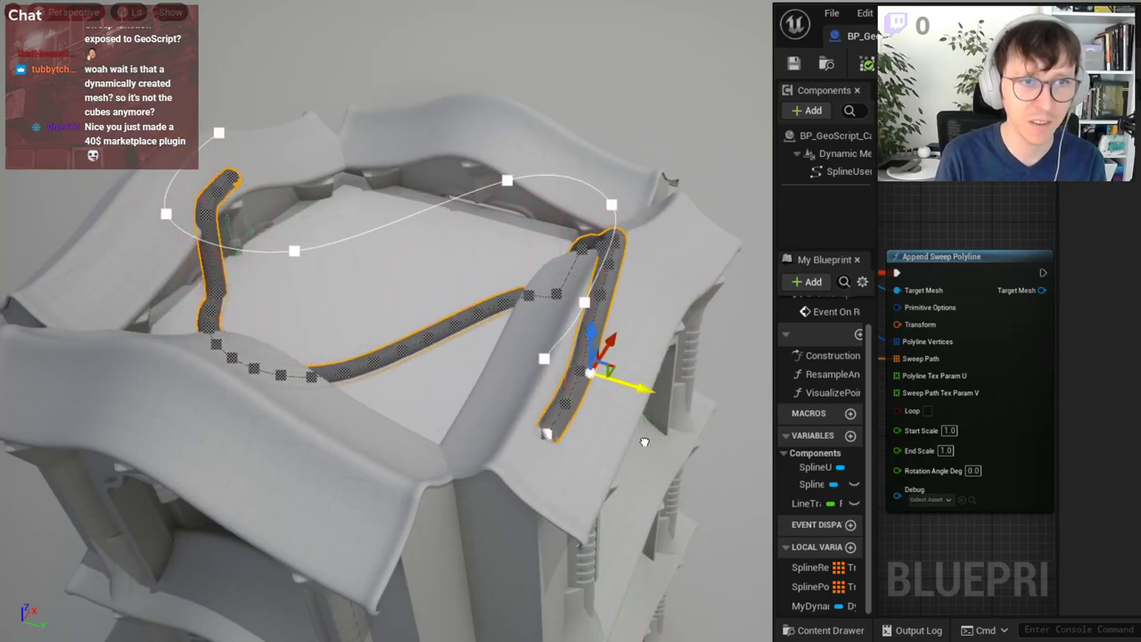
pyautogui.moveTo(645, 442); pyautogui.dragTo(485, 427, button='right')
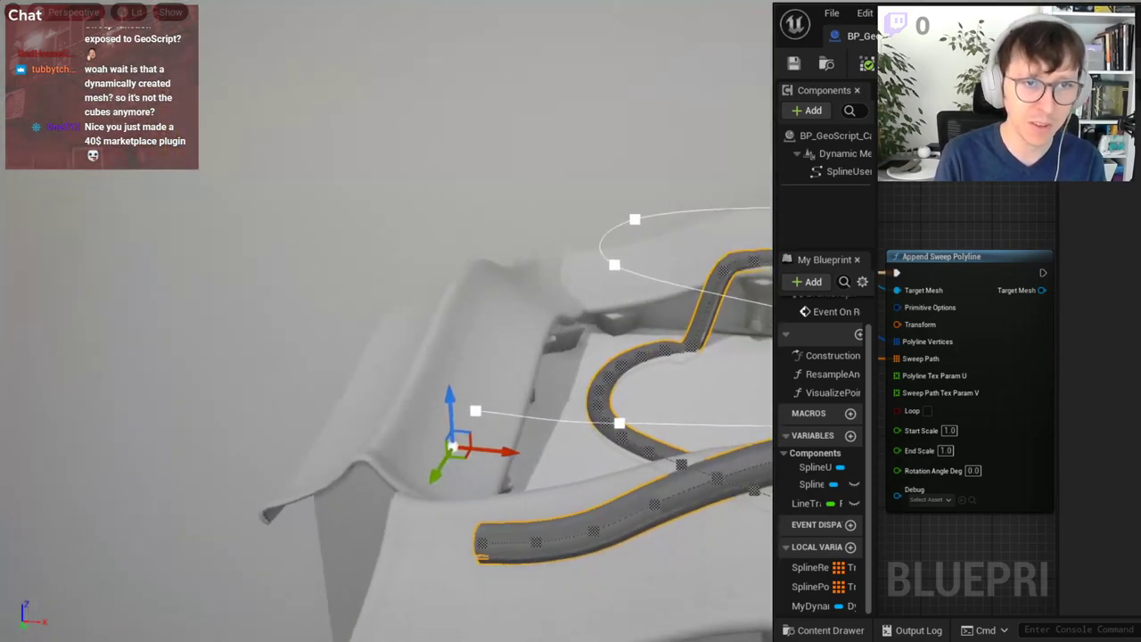
pyautogui.moveTo(257, 382)
pyautogui.mouseDown()
pyautogui.moveTo(274, 417)
pyautogui.moveTo(557, 440)
pyautogui.moveTo(308, 451)
pyautogui.moveTo(433, 456)
pyautogui.mouseUp()
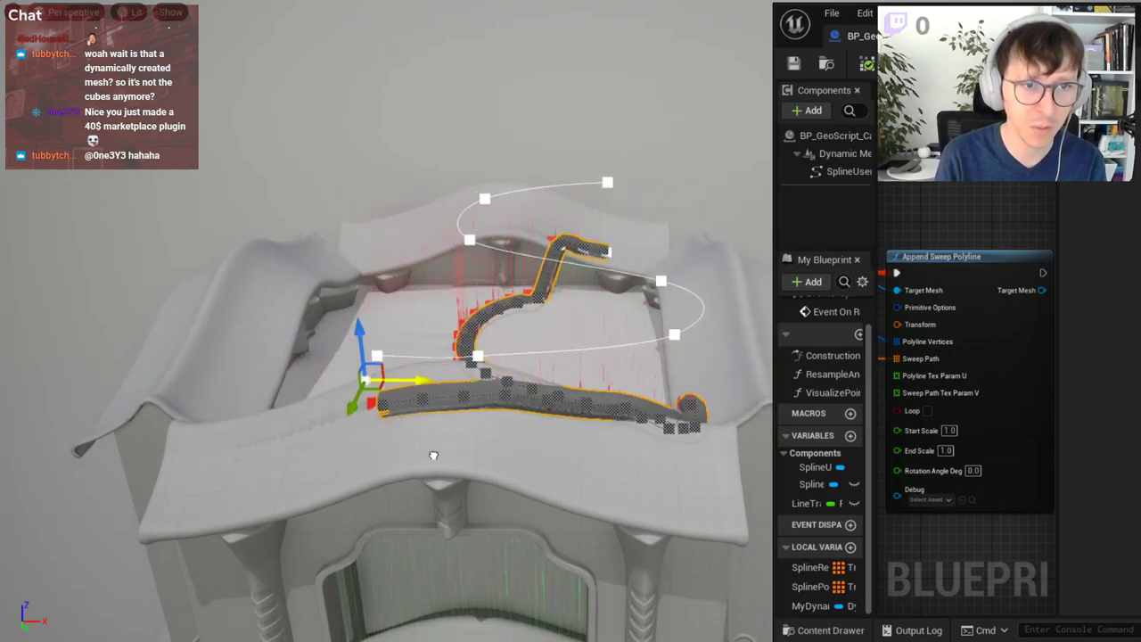
pyautogui.moveTo(350, 458)
pyautogui.keyDown('alt'); pyautogui.mouseDown()
pyautogui.moveTo(388, 421)
pyautogui.moveTo(448, 415)
pyautogui.moveTo(428, 427)
pyautogui.mouseUp(); pyautogui.keyUp('alt')
pyautogui.press('e')
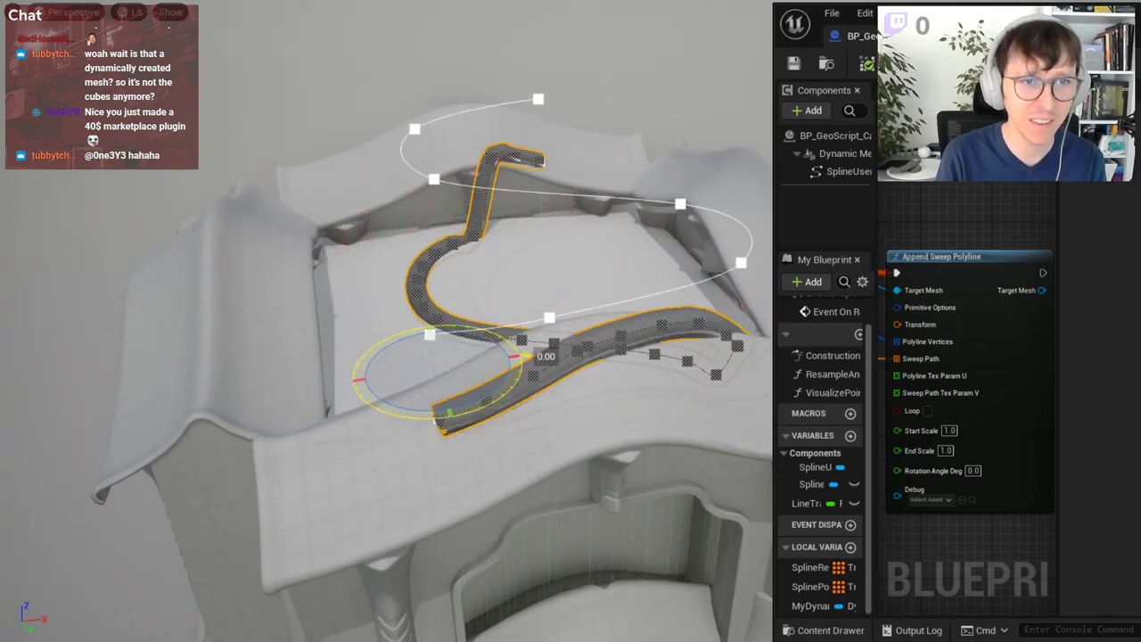
pyautogui.moveTo(466, 369)
pyautogui.mouseDown()
pyautogui.moveTo(378, 374)
pyautogui.moveTo(508, 371)
pyautogui.mouseUp()
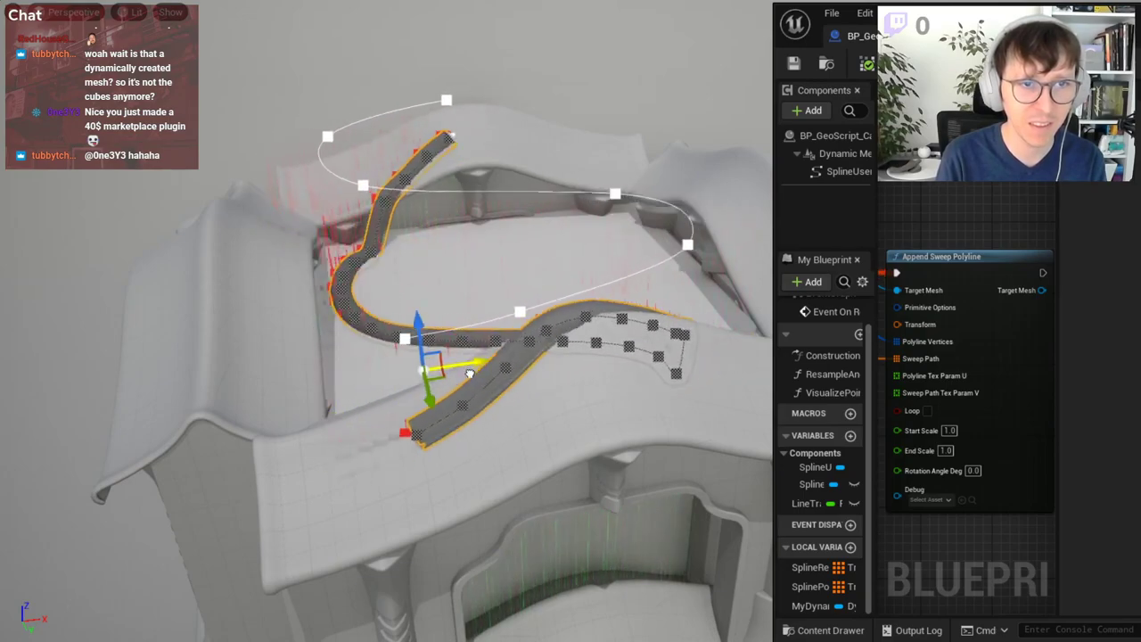
pyautogui.moveTo(599, 123)
pyautogui.mouseDown(button='right')
pyautogui.moveTo(535, 267)
pyautogui.moveTo(571, 321)
pyautogui.moveTo(553, 339)
pyautogui.mouseUp(button='right')
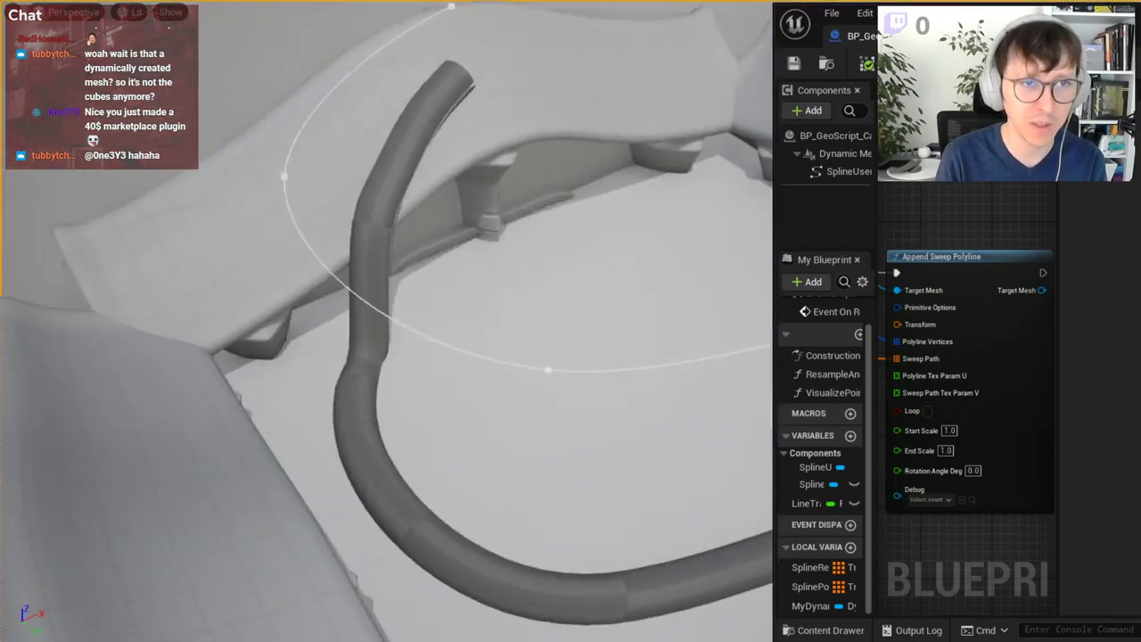
# - Set Create Circle Path 3D's number of points to 128
pyautogui.scroll(-2, 988, 356)
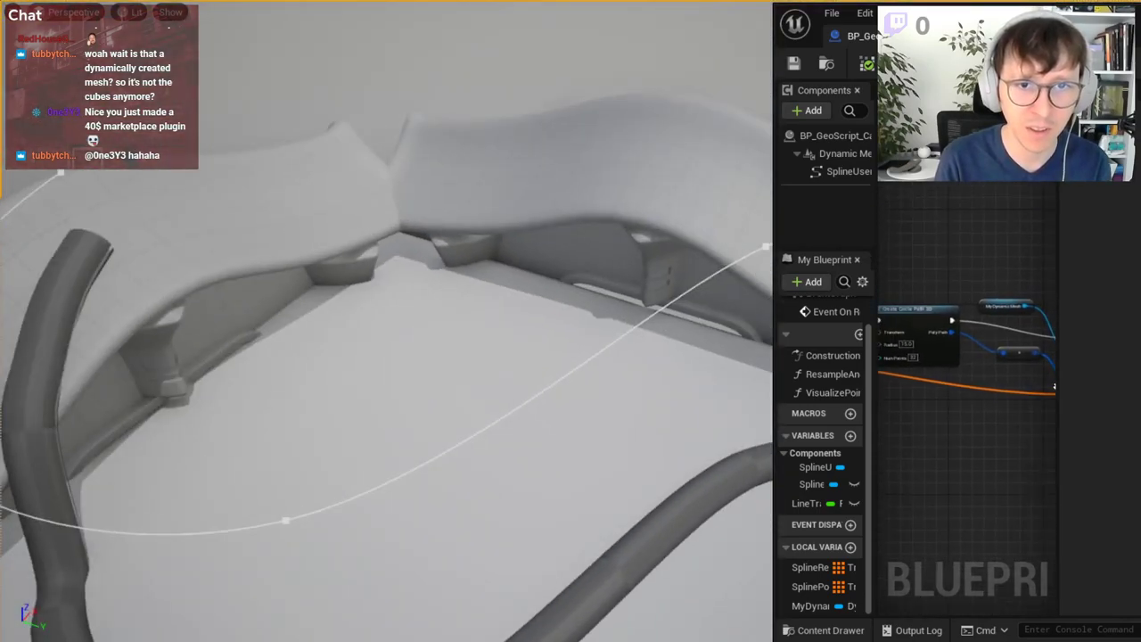
pyautogui.moveTo(981, 357); pyautogui.dragTo(990, 358, button='right')
pyautogui.scroll(3, 976, 385)
pyautogui.click(958, 358)
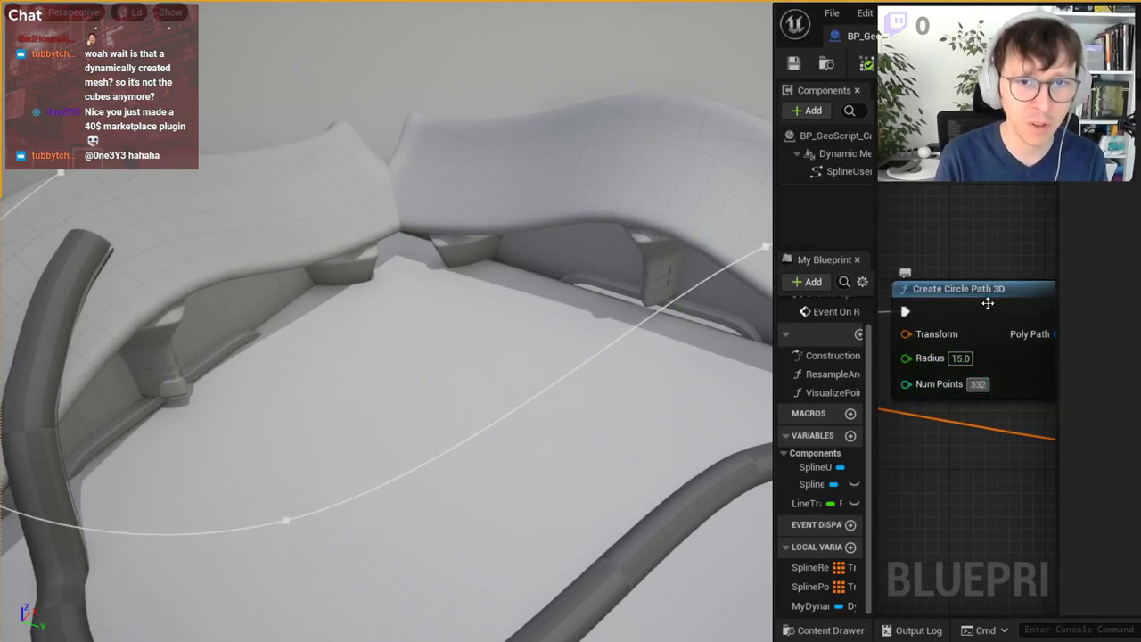
pyautogui.write('3')
pyautogui.press('Return')
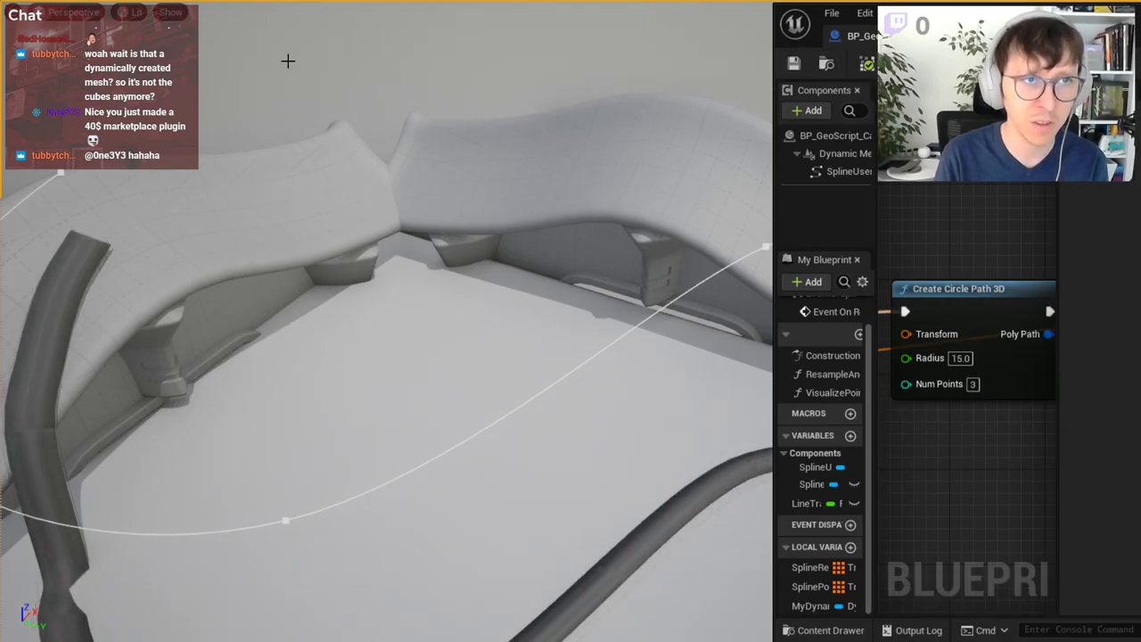
# - Switch the viewport to Wireframe and inspect the spline through the tube mesh
pyautogui.click(128, 12)
pyautogui.click(151, 71)
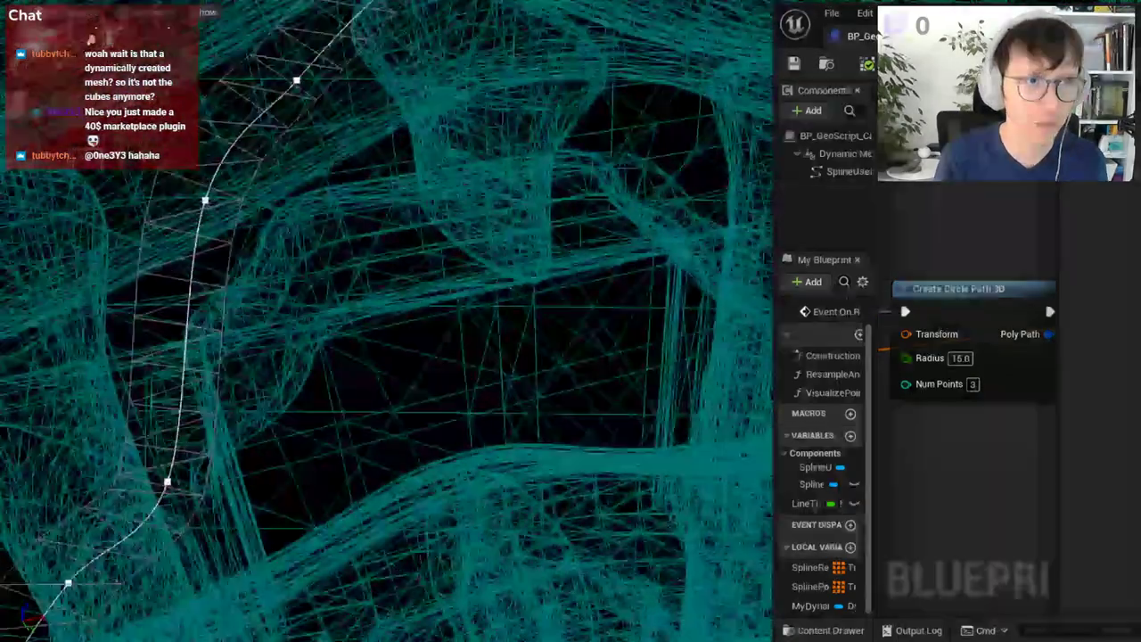
pyautogui.moveTo(383, 321); pyautogui.dragTo(356, 339, button='right')
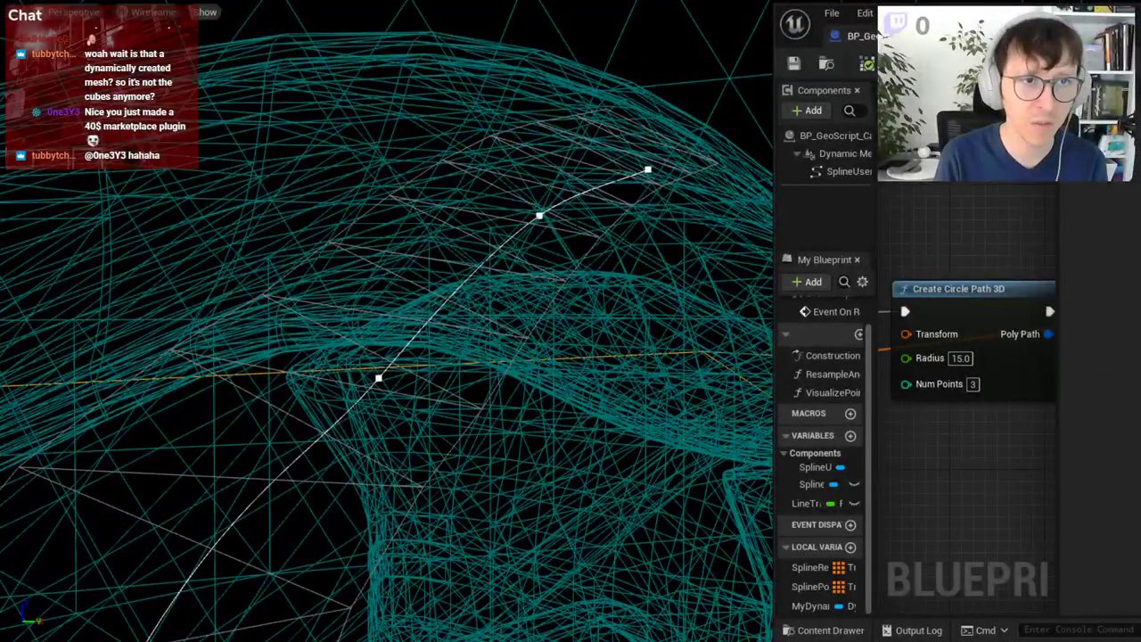
pyautogui.moveTo(384, 356); pyautogui.dragTo(384, 374, button='right')
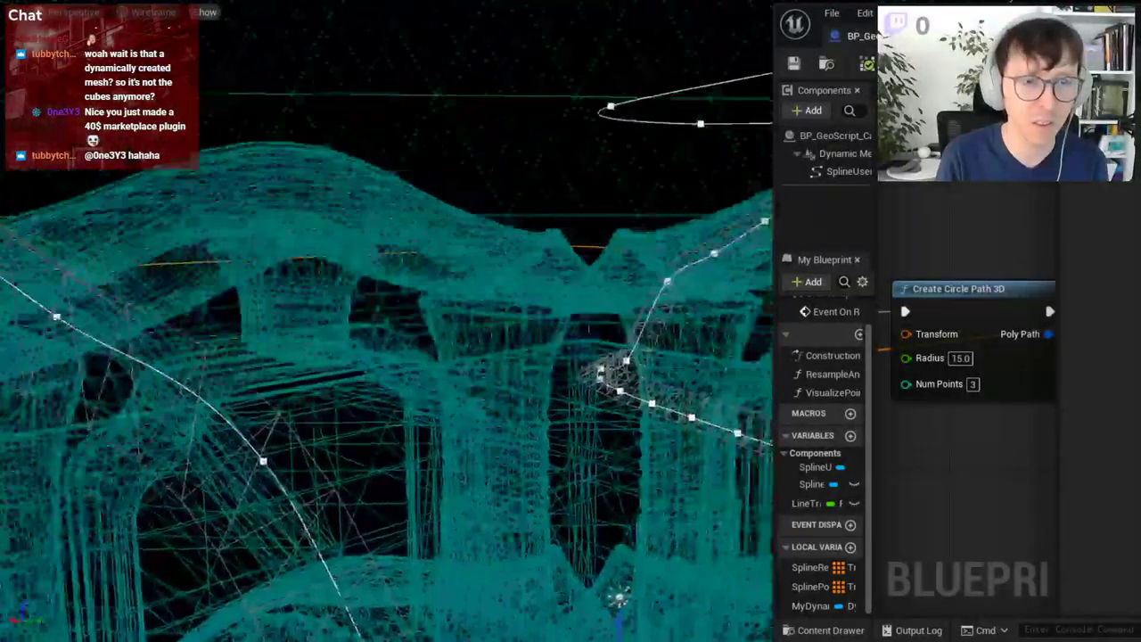
pyautogui.moveTo(383, 375); pyautogui.dragTo(383, 365, button='right')
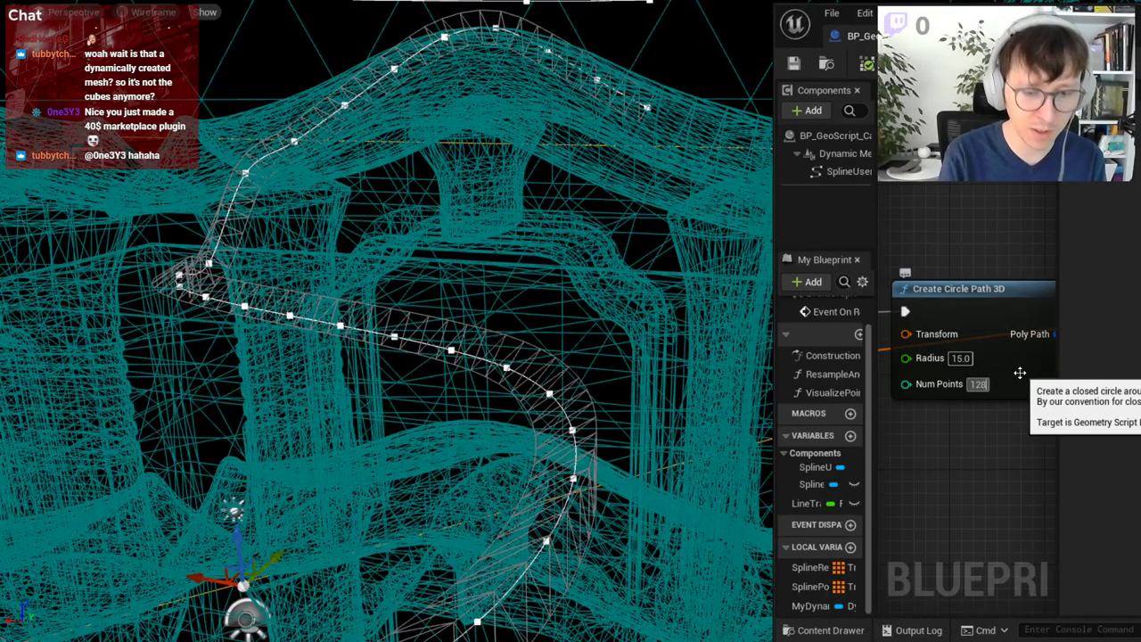
# - Compile to rebuild the smoother tube, then set the viewport to Lit shading
pyautogui.click(866, 64)
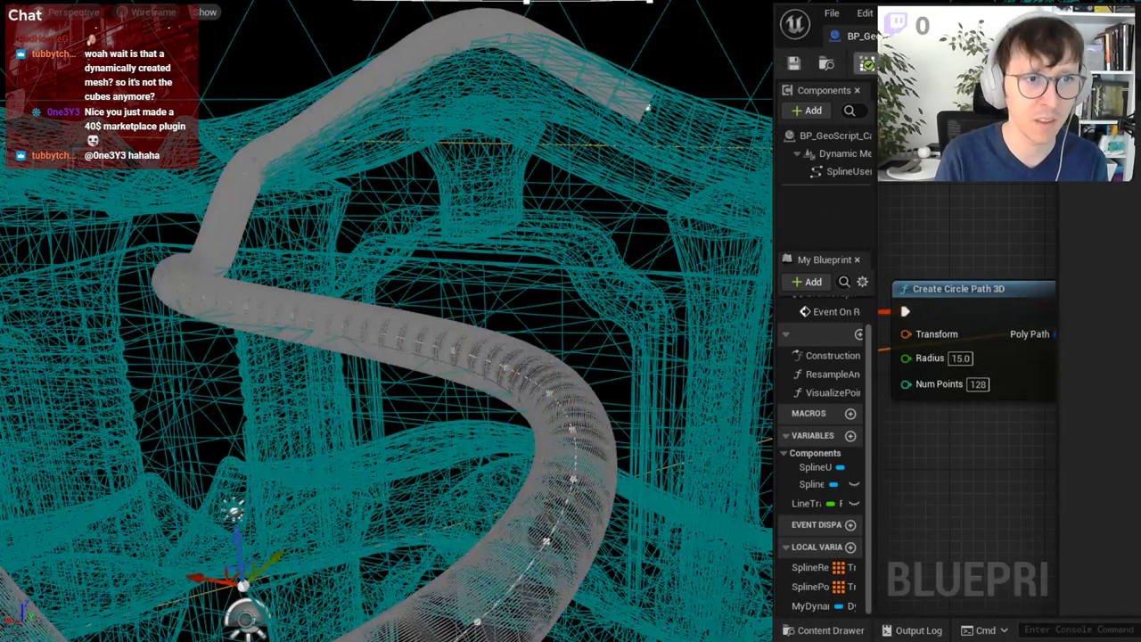
pyautogui.moveTo(384, 357); pyautogui.dragTo(383, 384, button='right')
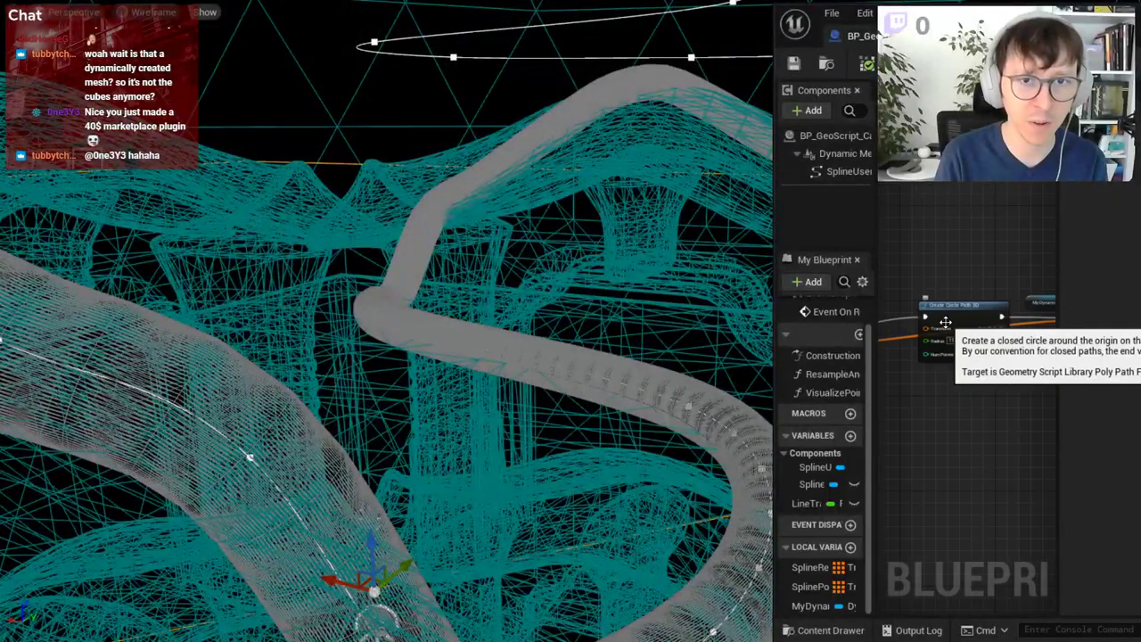
pyautogui.scroll(-3, 996, 389)
pyautogui.scroll(4, 997, 389)
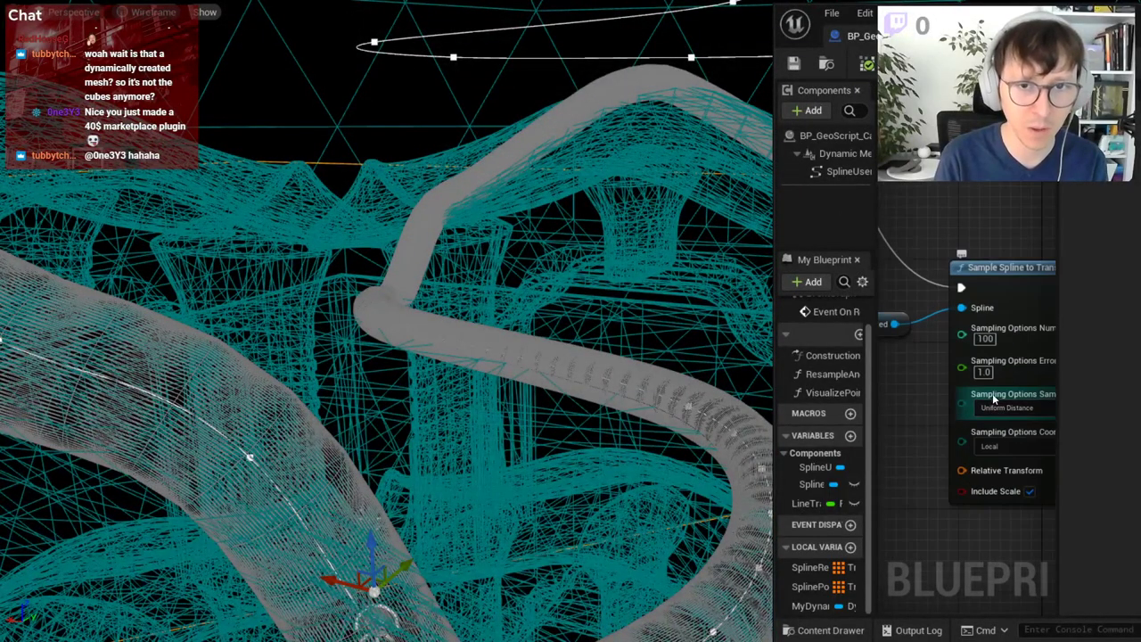
pyautogui.click(153, 11)
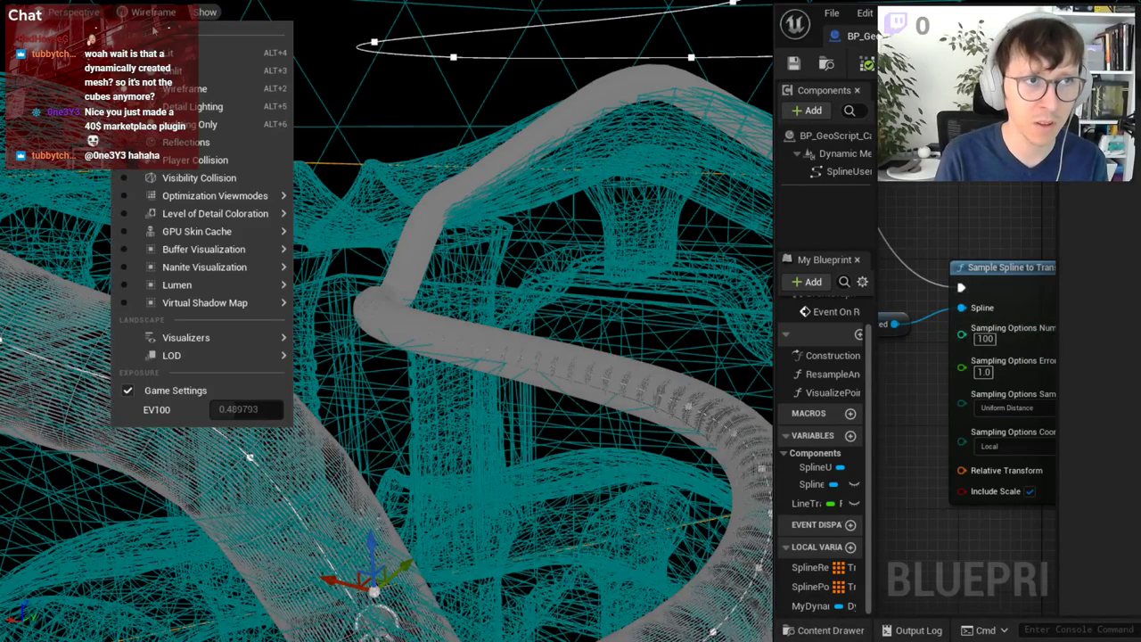
pyautogui.click(156, 40)
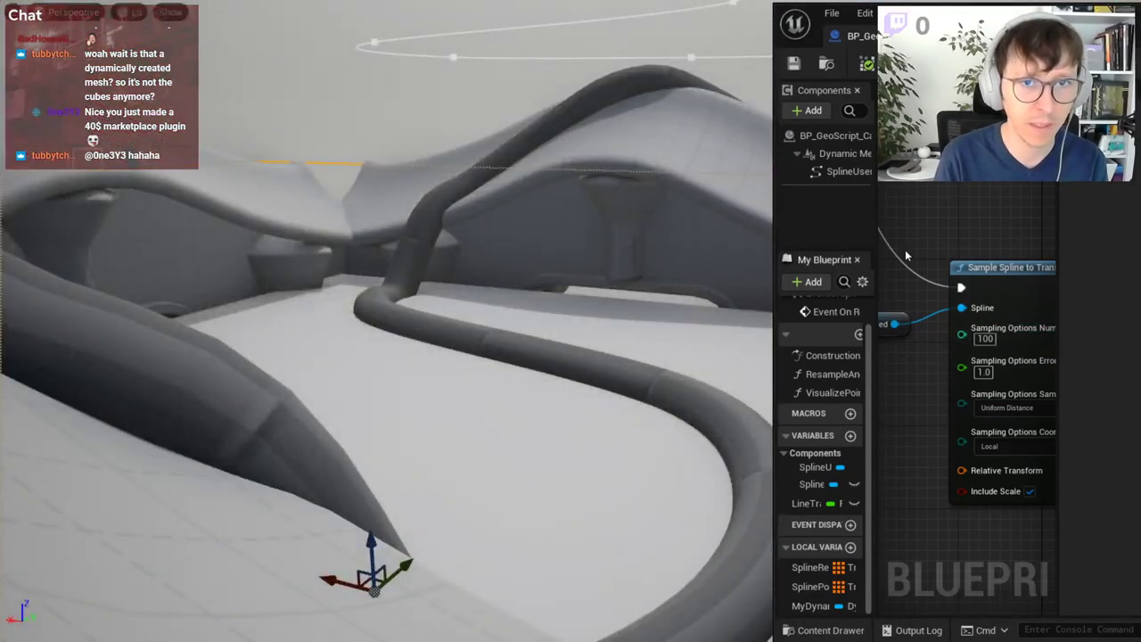
pyautogui.scroll(-4, 986, 390)
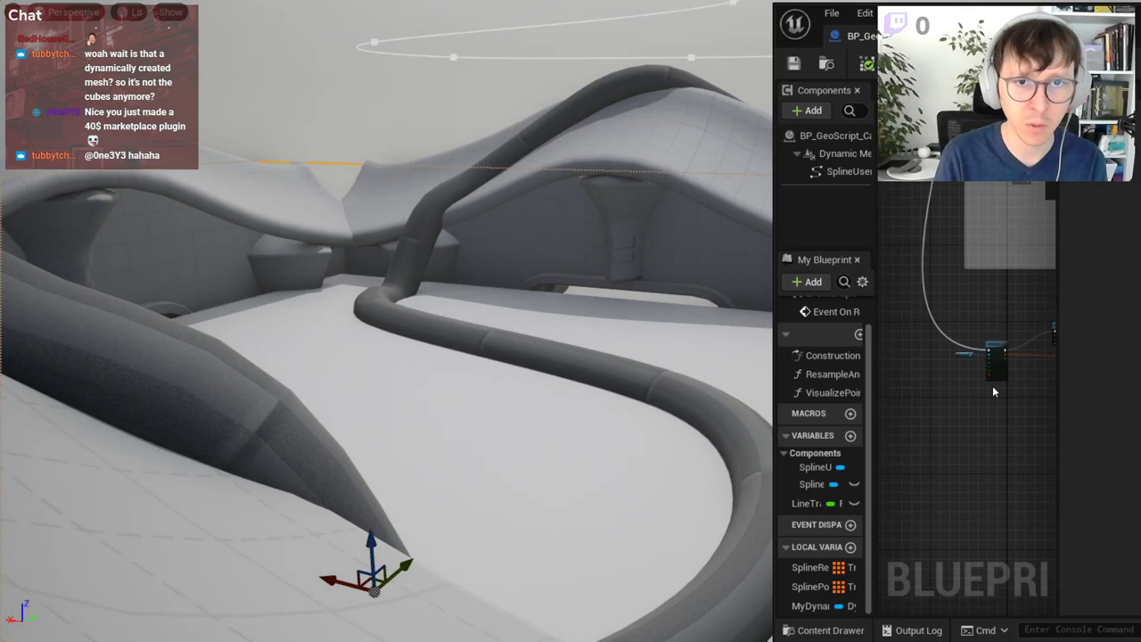
# - Search 'set material' actions from Target Mesh, then cancel without adding a node
pyautogui.moveTo(976, 266)
pyautogui.mouseDown(button='right')
pyautogui.moveTo(931, 289)
pyautogui.moveTo(1019, 344)
pyautogui.mouseUp(button='right')
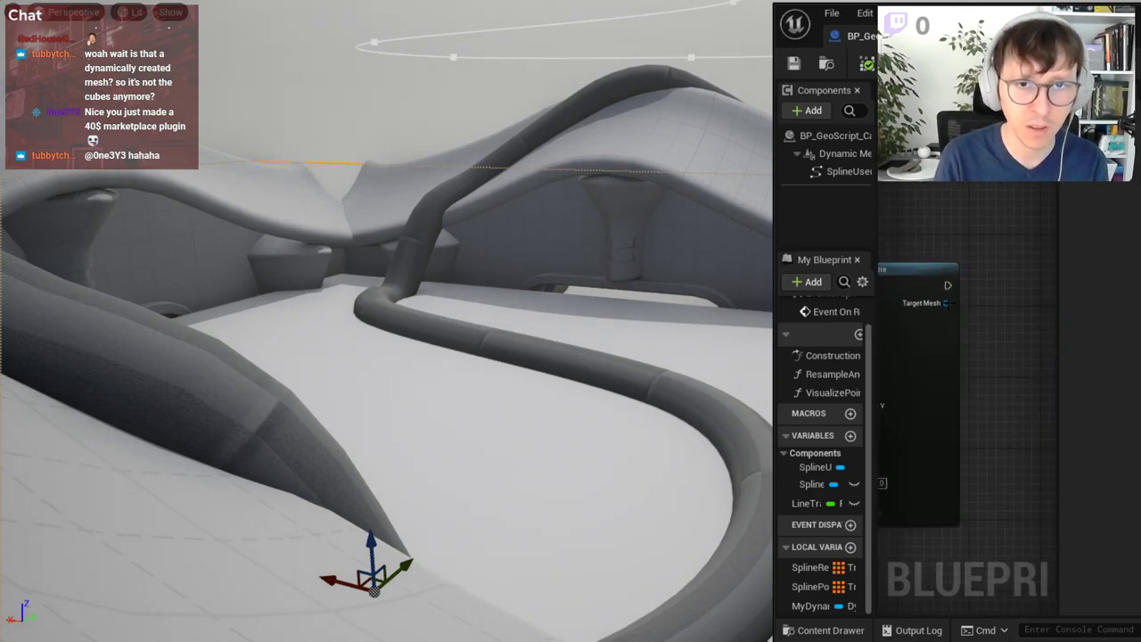
pyautogui.moveTo(947, 302); pyautogui.dragTo(1008, 307)
pyautogui.write('set material')
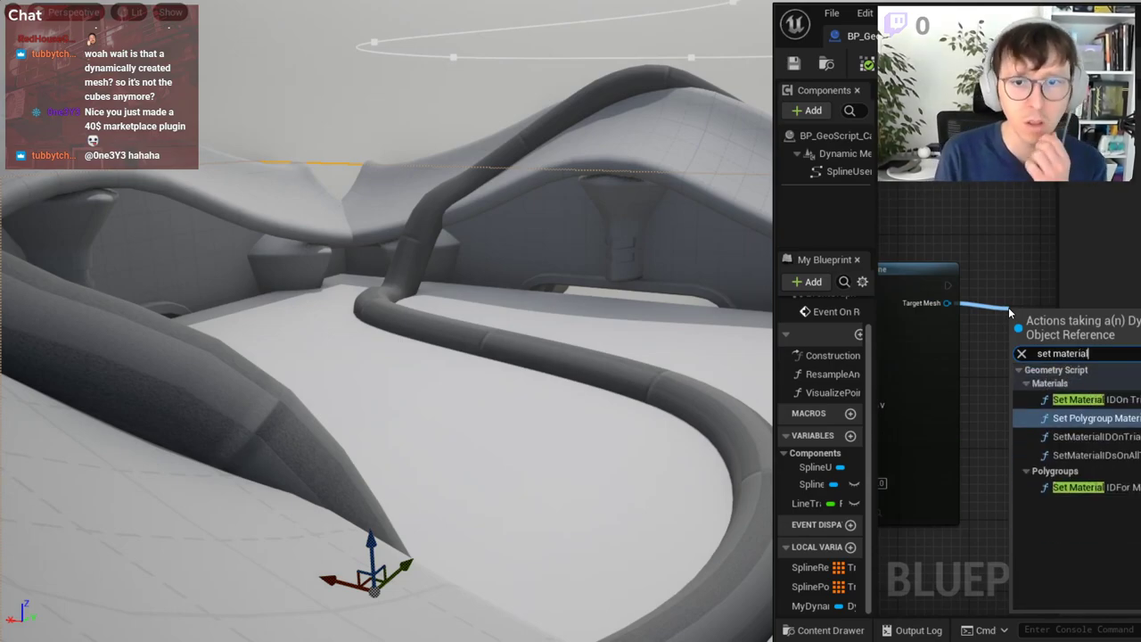
pyautogui.press('Down')
pyautogui.press('Down')
pyautogui.press('Down')
pyautogui.press('Up')
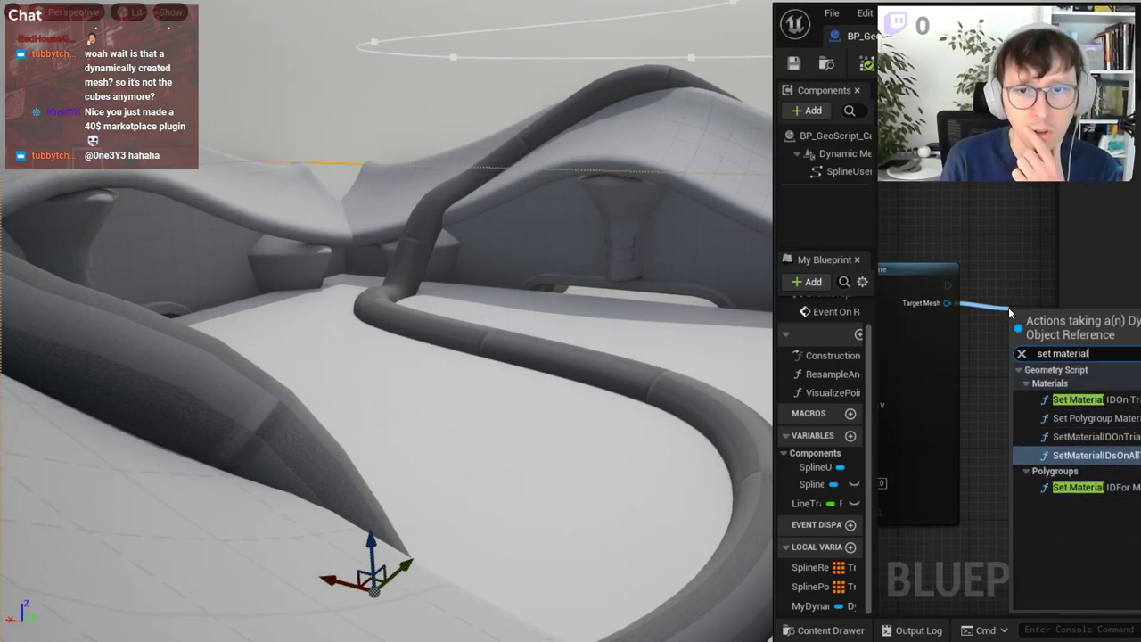
pyautogui.press('Up')
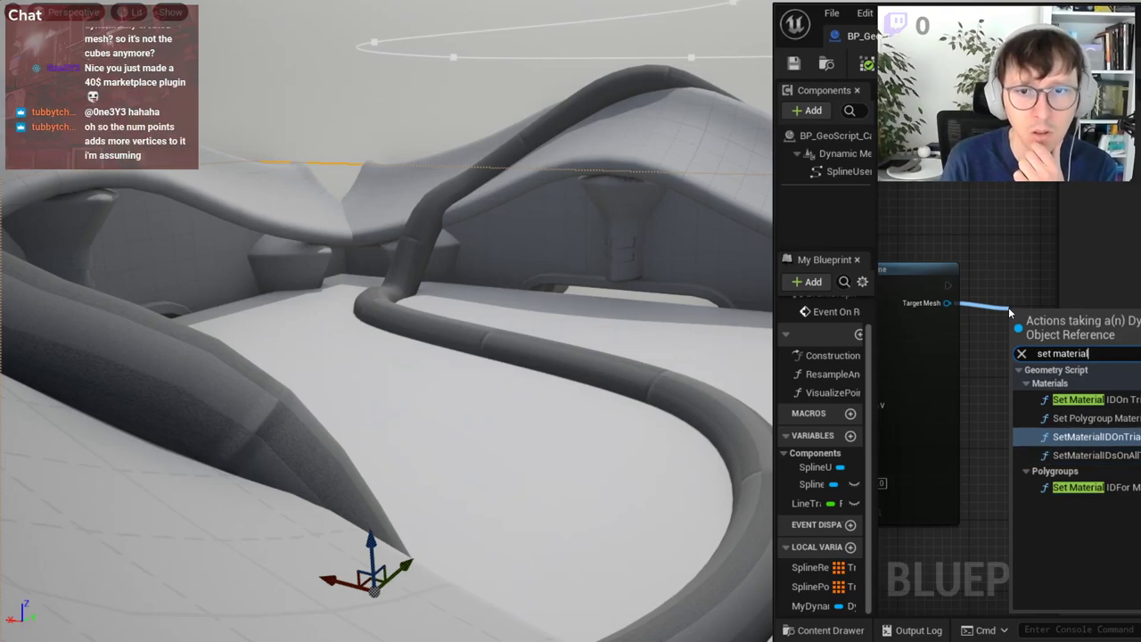
pyautogui.press('Up')
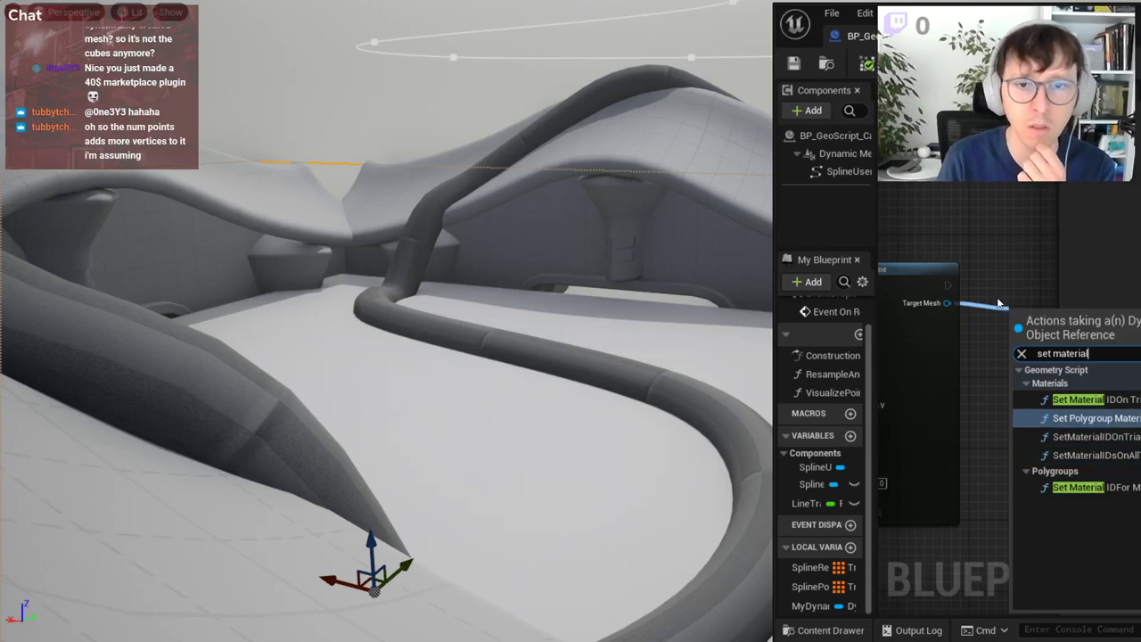
pyautogui.press('Escape')
# - Assign a chrome material to the Dynamic Mesh component's Element 0 and recompile
pyautogui.click(842, 153)
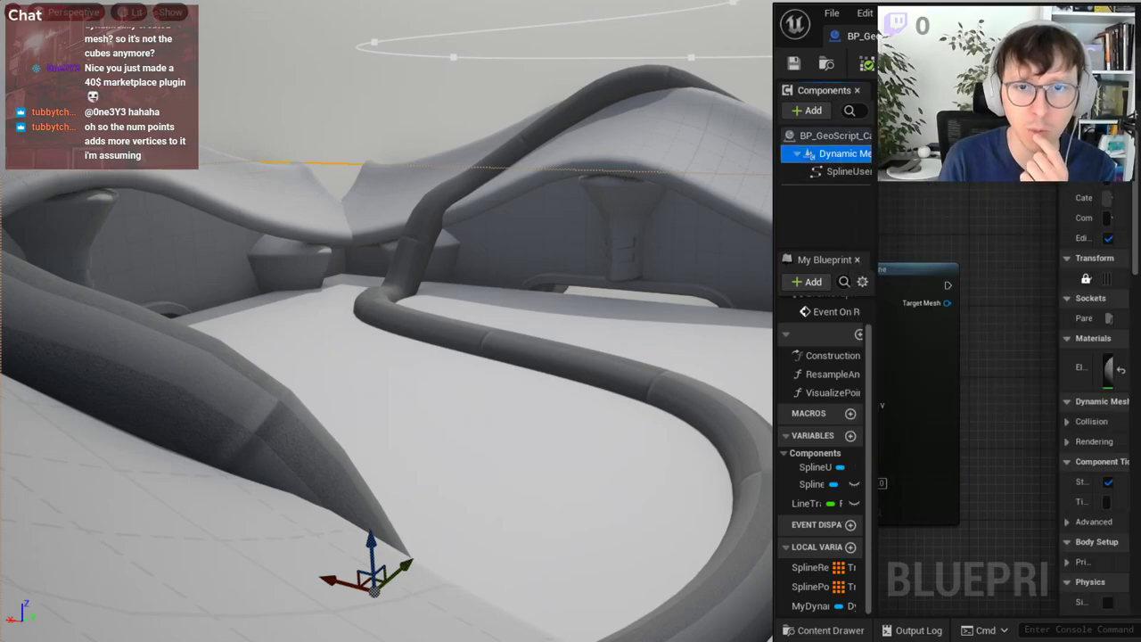
pyautogui.moveTo(1057, 372); pyautogui.dragTo(970, 371)
pyautogui.click(1110, 361)
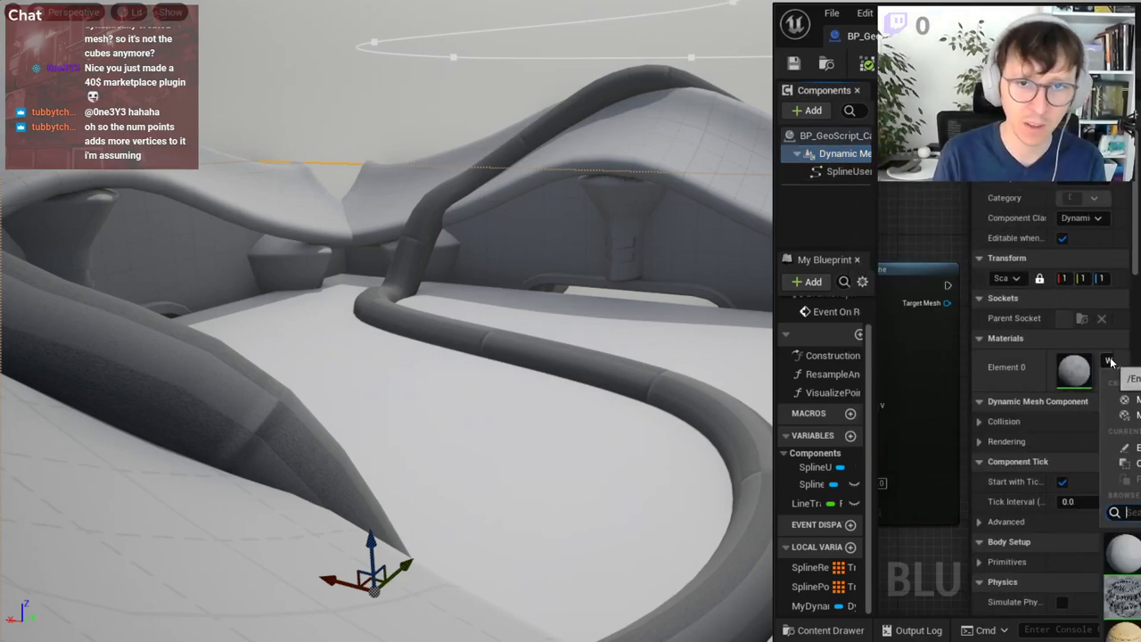
pyautogui.click(1123, 549)
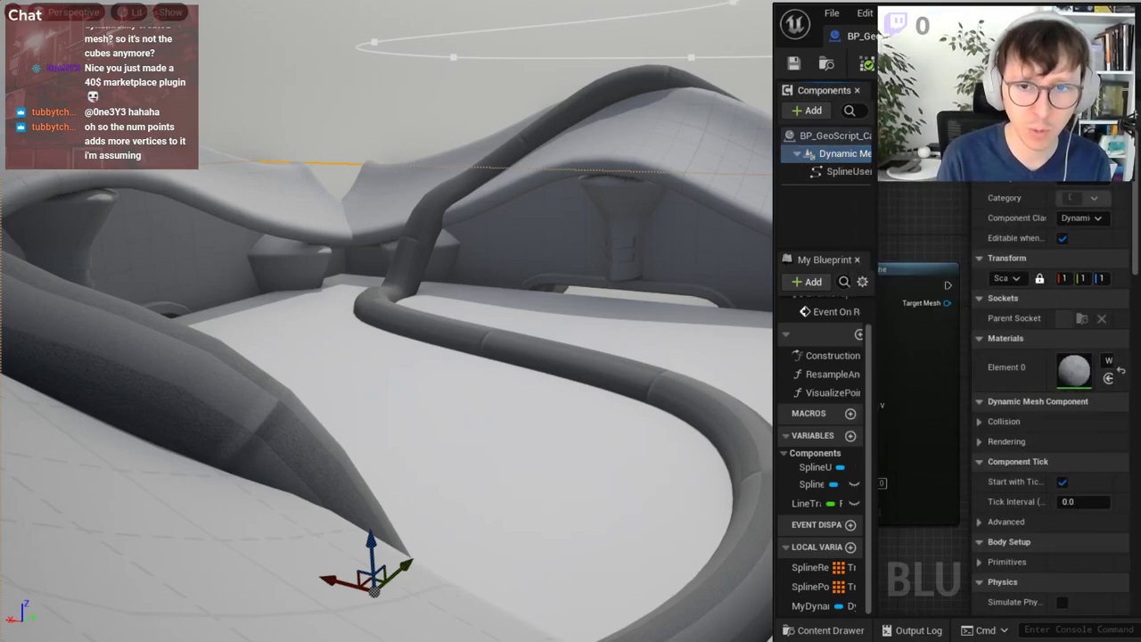
pyautogui.click(793, 62)
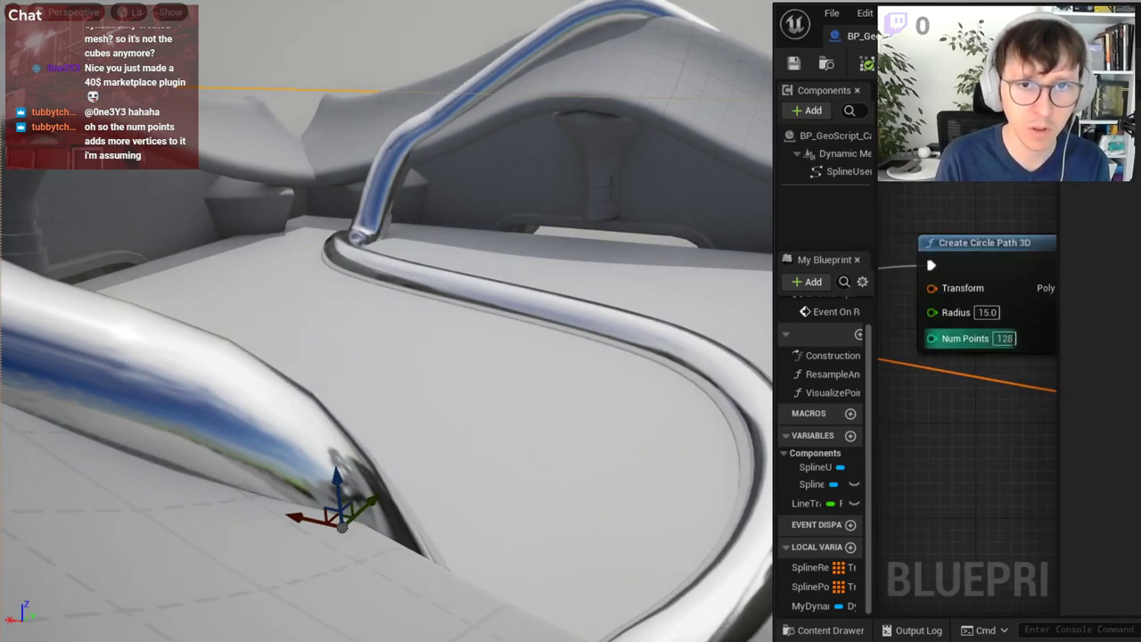
# - Try 3 and 8 circle profile points, then settle on 32 and inspect the tube
pyautogui.write('3')
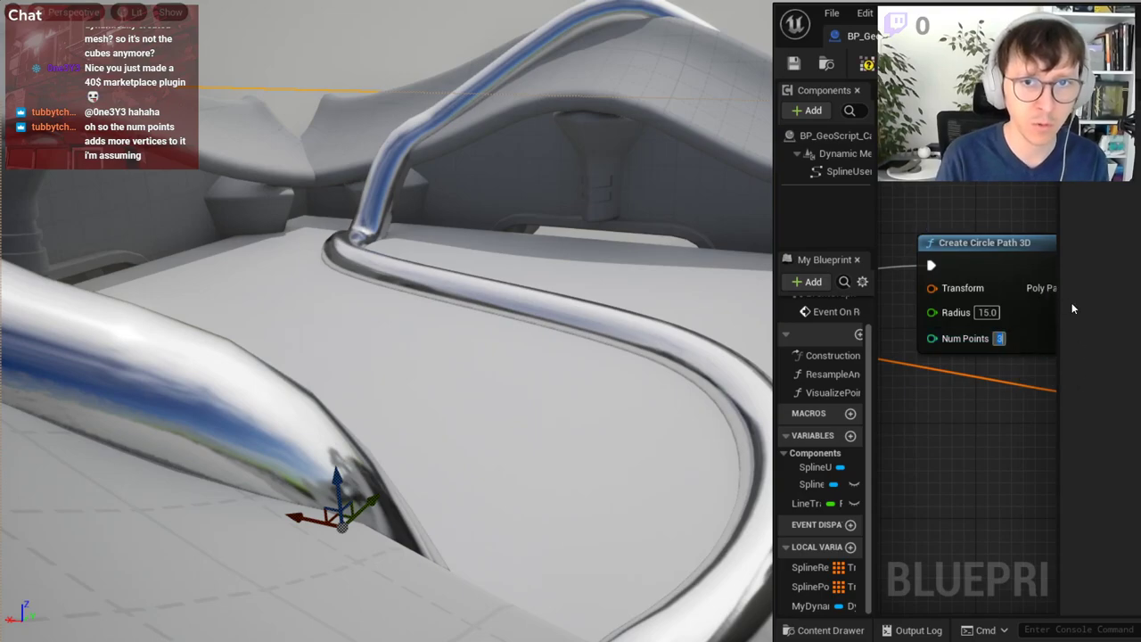
pyautogui.press('Return')
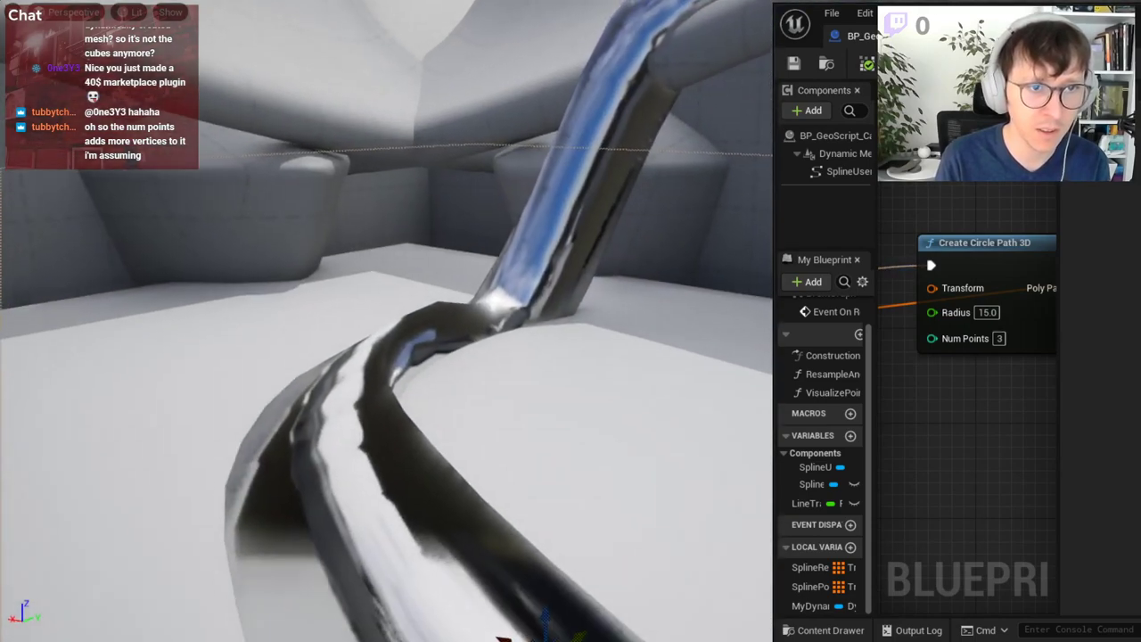
pyautogui.moveTo(693, 289); pyautogui.dragTo(693, 289, button='right')
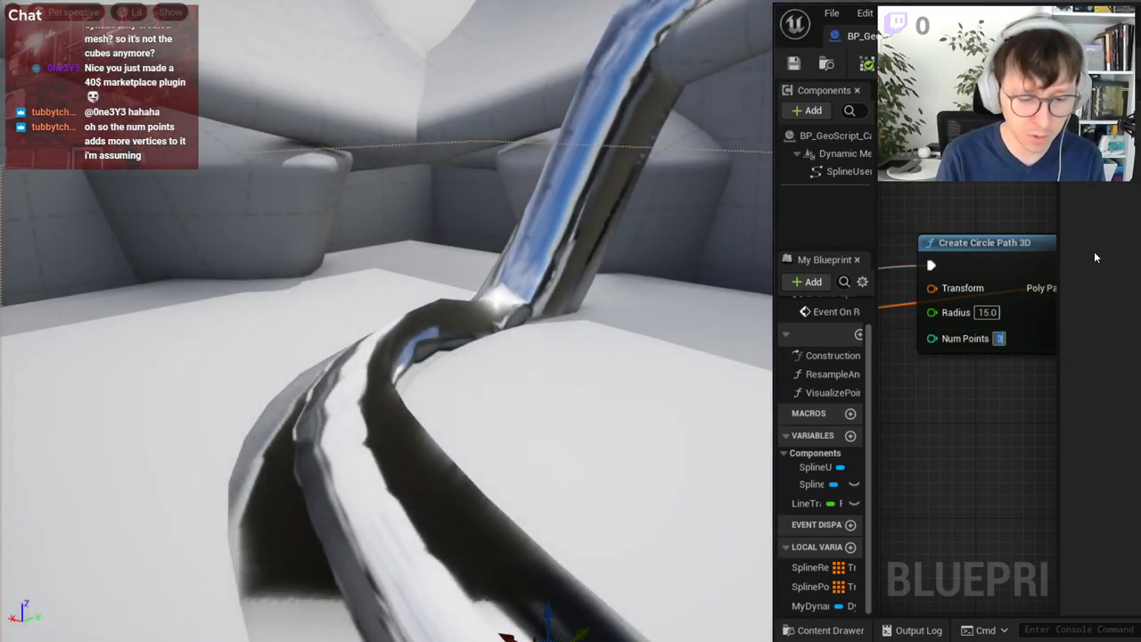
pyautogui.write('8')
pyautogui.press('Return')
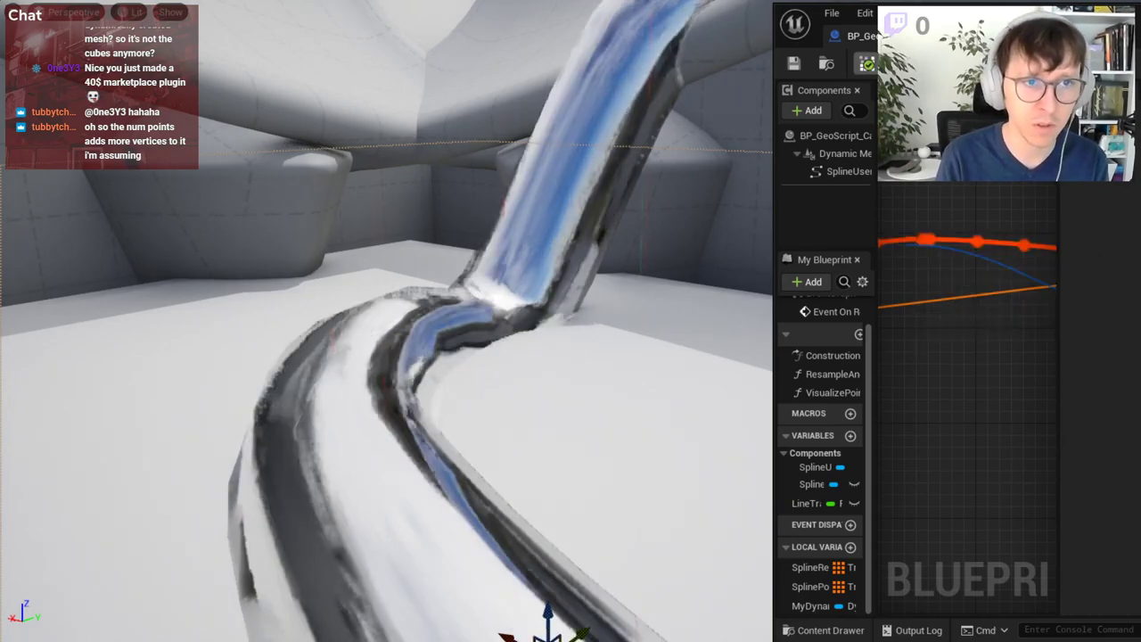
pyautogui.write('32')
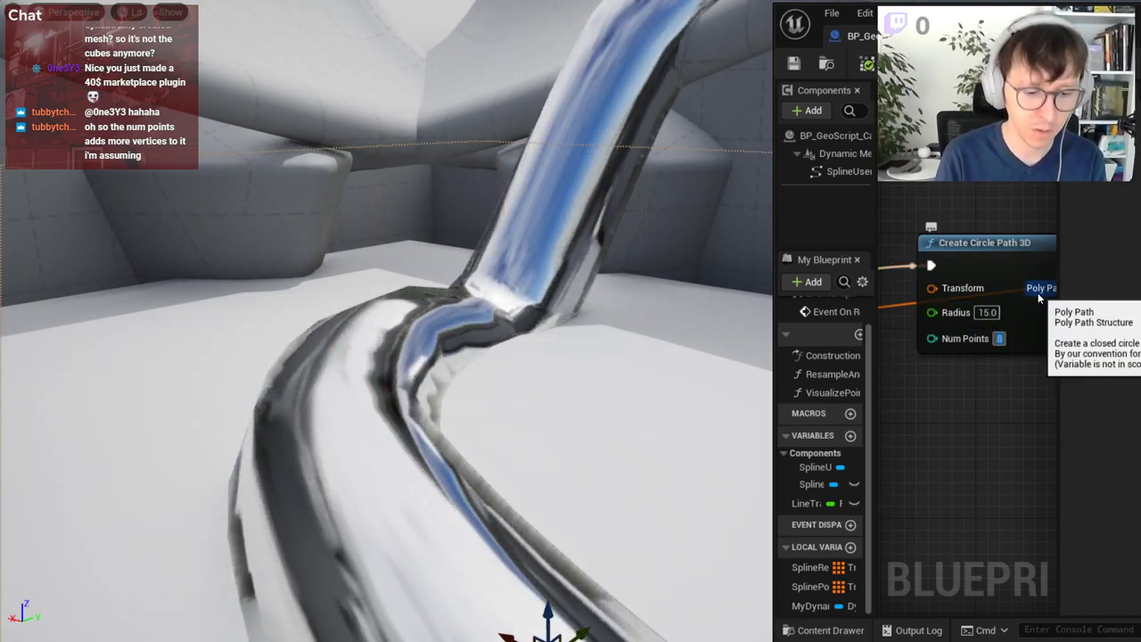
pyautogui.press('Return')
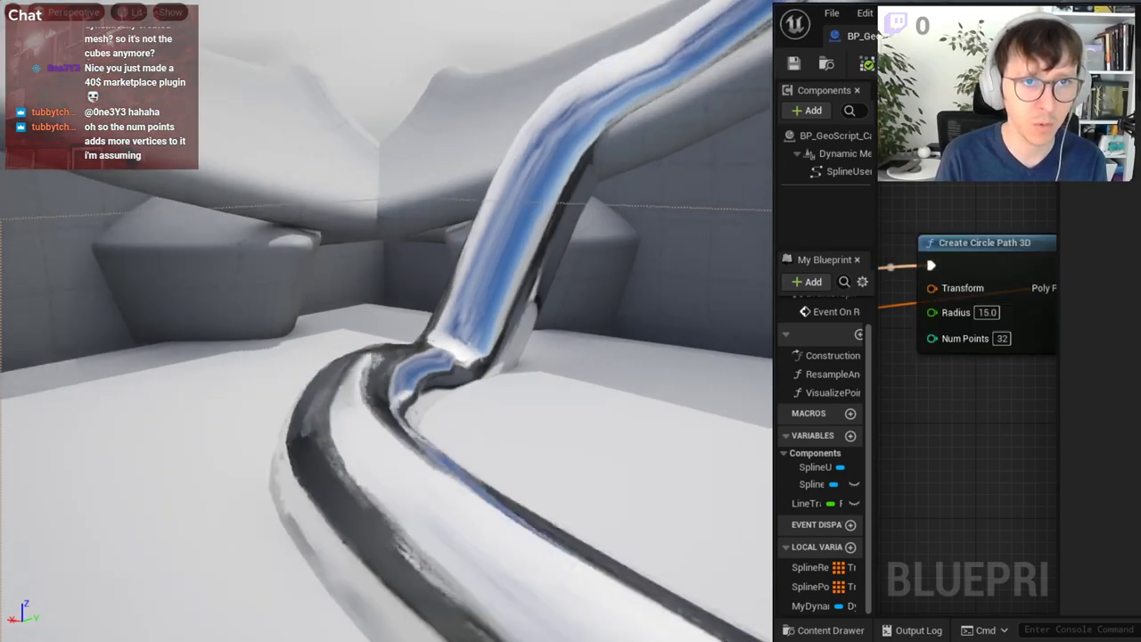
pyautogui.moveTo(446, 357); pyautogui.dragTo(375, 356, button='right')
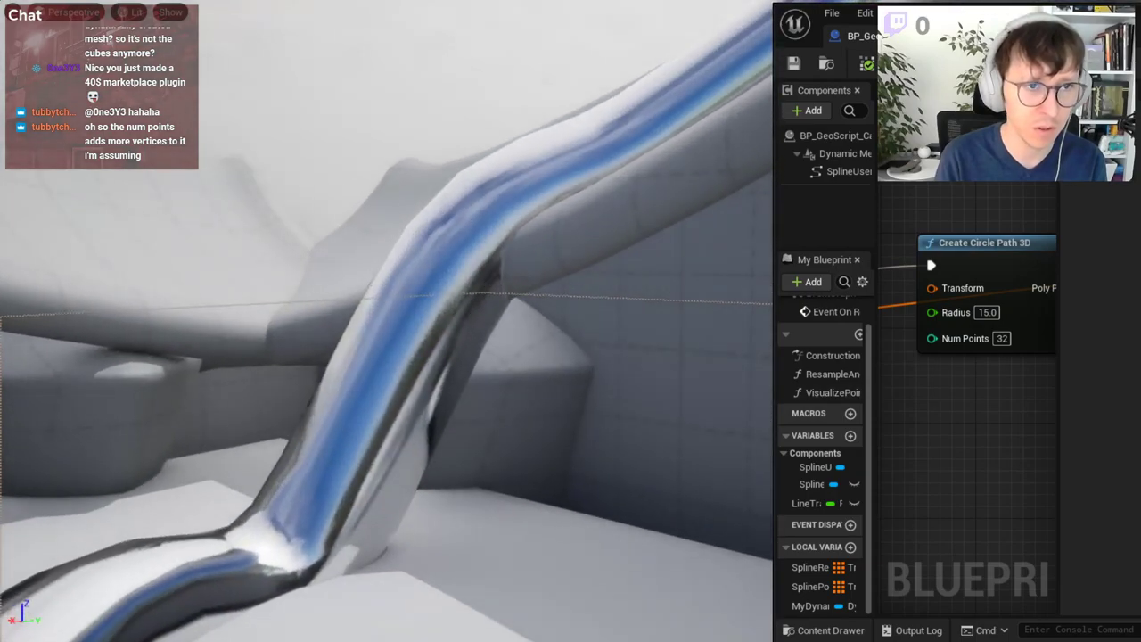
# - Recompile the blueprint to apply 500 spline samples
pyautogui.moveTo(592, 308); pyautogui.dragTo(592, 307, button='right')
pyautogui.moveTo(913, 354); pyautogui.dragTo(981, 375, button='right')
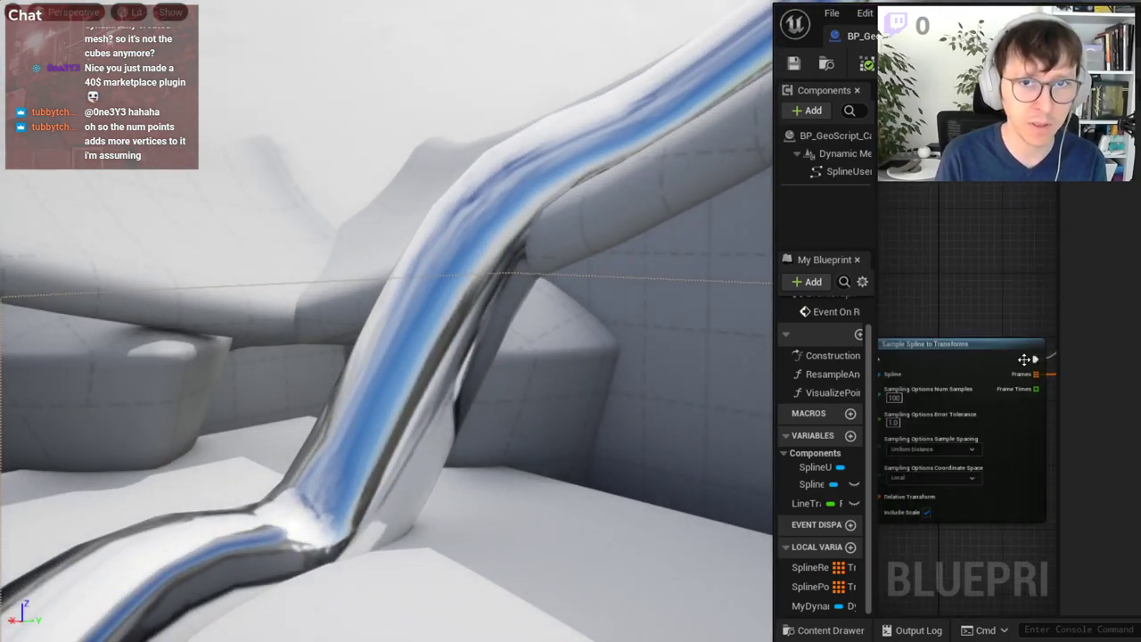
pyautogui.scroll(-5, 1056, 380)
pyautogui.scroll(4, 1056, 379)
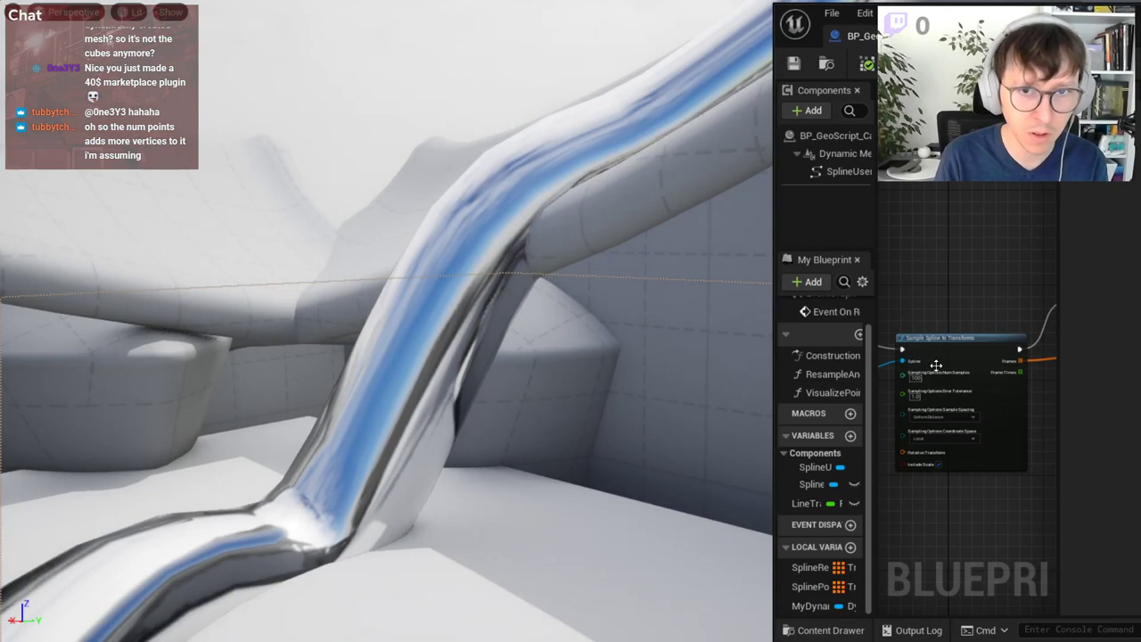
pyautogui.scroll(2, 934, 364)
pyautogui.scroll(1, 967, 368)
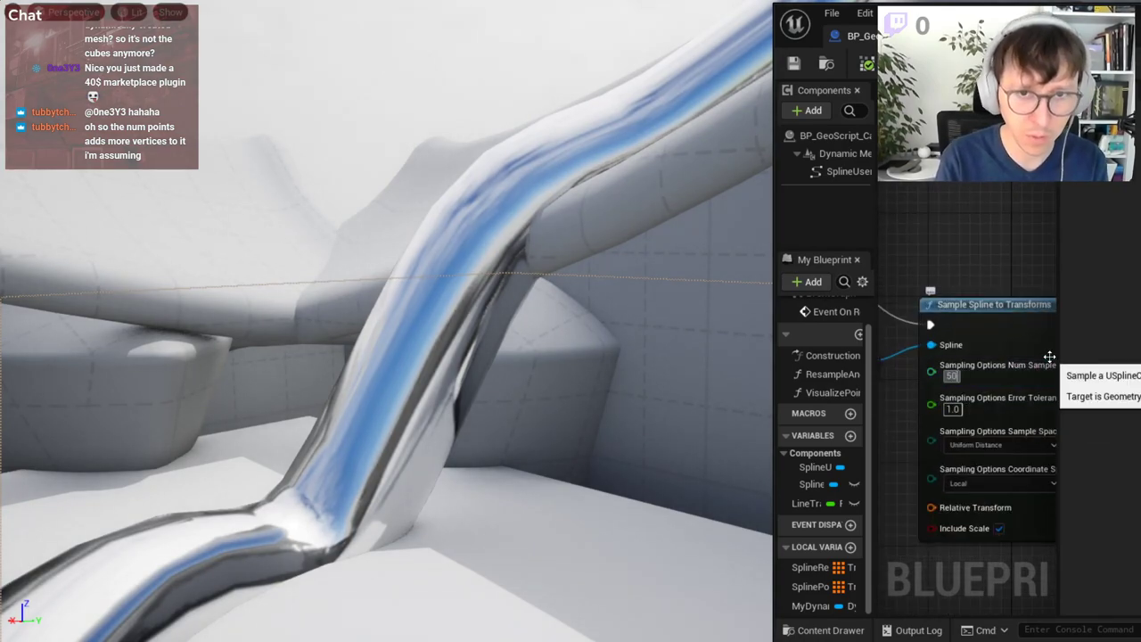
pyautogui.click(868, 63)
# - Inspect the chrome tube's bend up close, then drag the splitter to enlarge the graph
pyautogui.moveTo(387, 321); pyautogui.dragTo(401, 303, button='right')
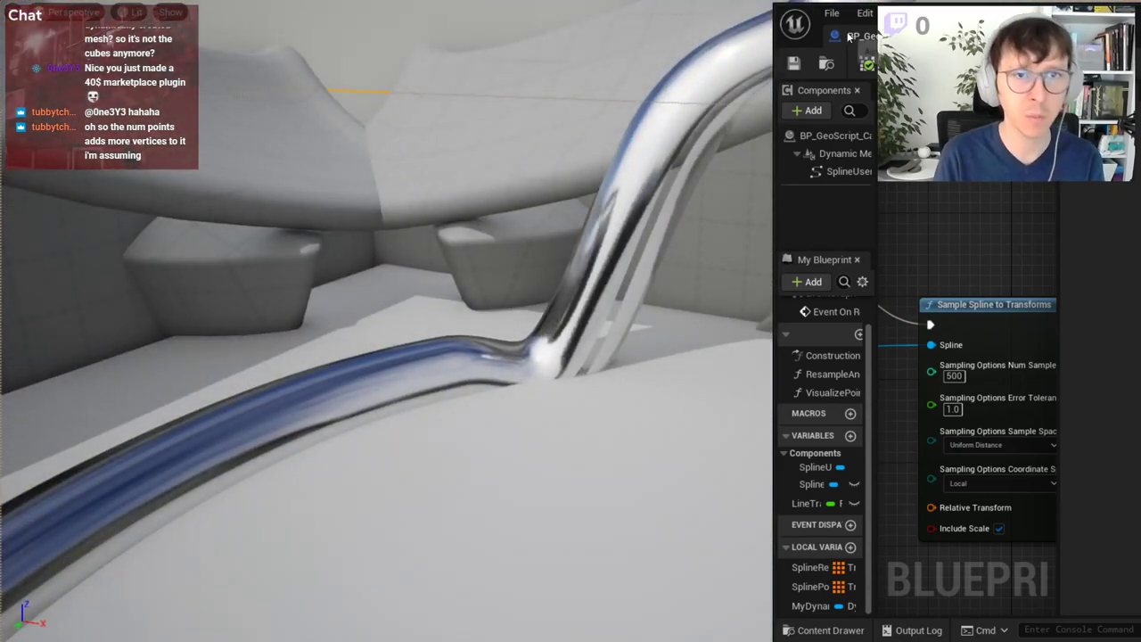
pyautogui.moveTo(718, 193); pyautogui.dragTo(469, 452, button='right')
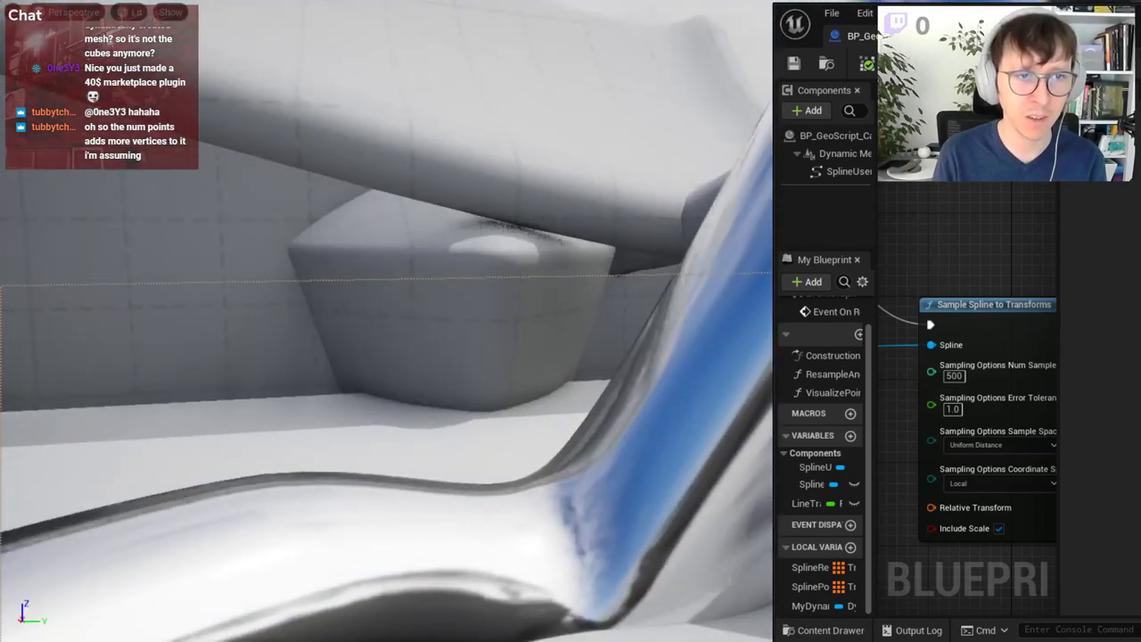
pyautogui.moveTo(505, 461); pyautogui.dragTo(506, 461, button='right')
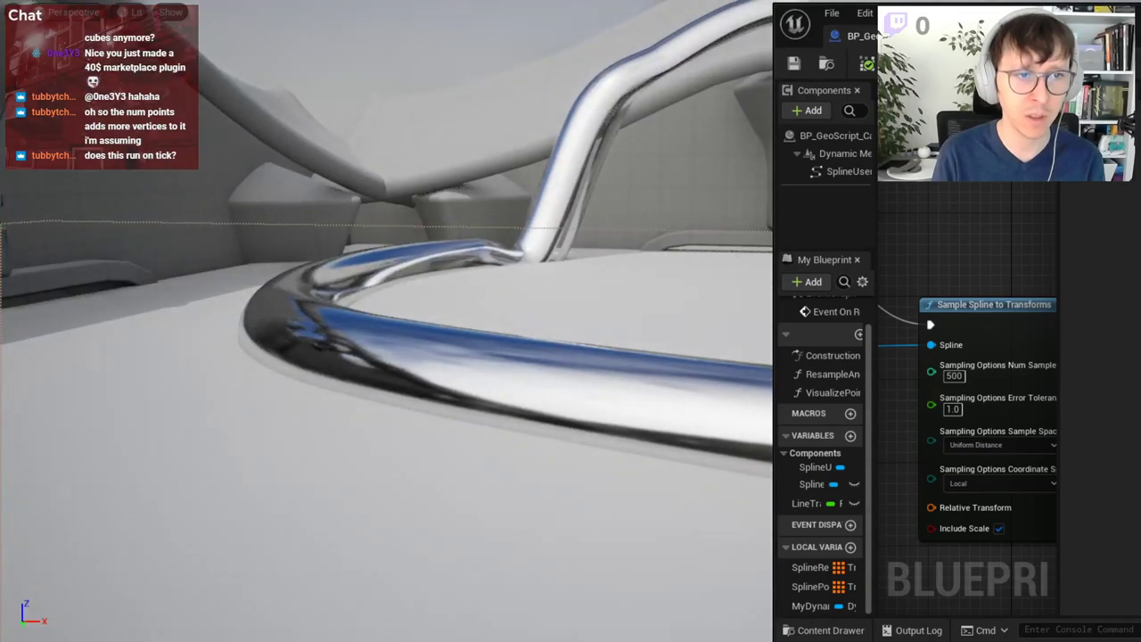
pyautogui.moveTo(578, 439); pyautogui.dragTo(577, 439, button='right')
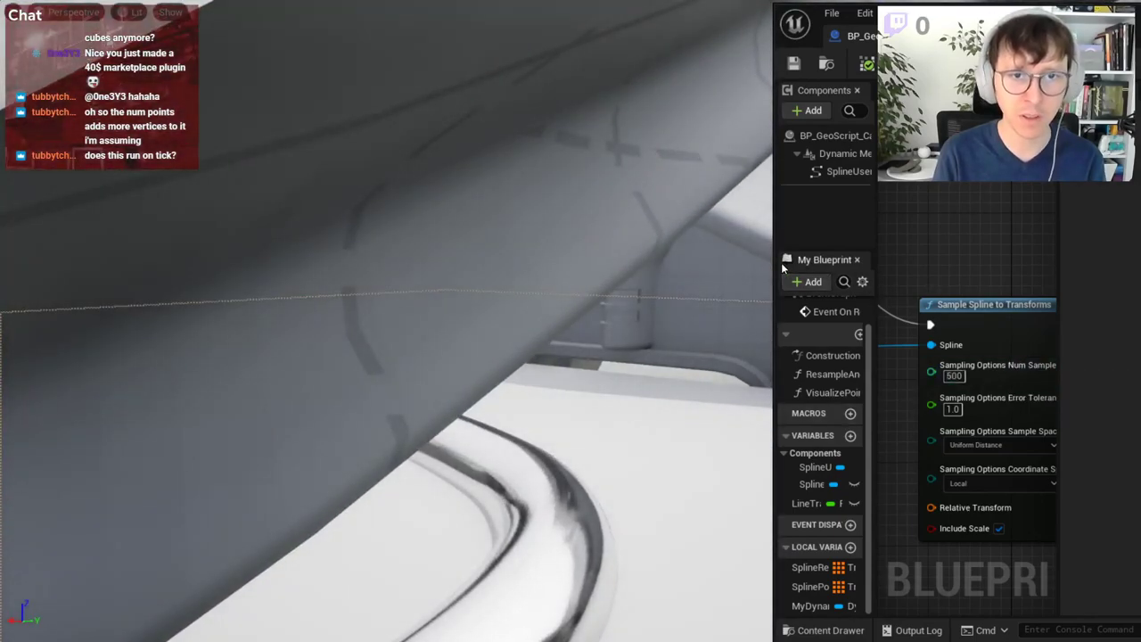
pyautogui.moveTo(788, 233); pyautogui.dragTo(788, 233, button='right')
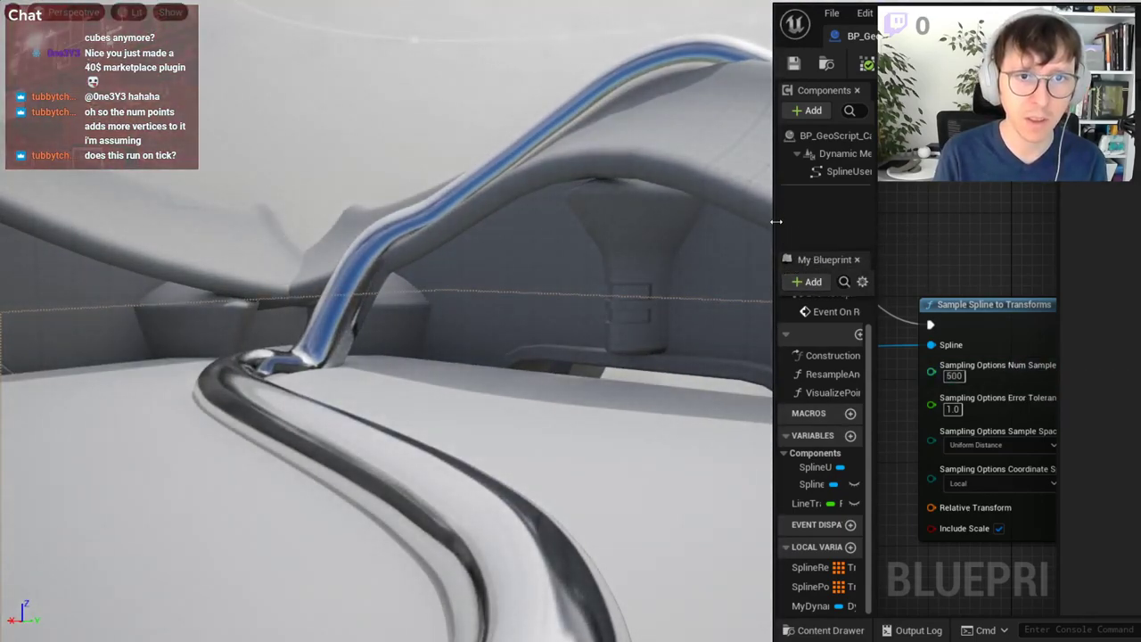
pyautogui.moveTo(776, 221); pyautogui.dragTo(436, 221)
pyautogui.moveTo(608, 237)
pyautogui.mouseDown(button='right')
pyautogui.moveTo(791, 512)
pyautogui.moveTo(731, 499)
pyautogui.mouseUp(button='right')
# - Promote Create Circle Path 3D's Radius to a CableRadius variable, compile and save
pyautogui.scroll(2, 732, 438)
pyautogui.moveTo(732, 437); pyautogui.dragTo(769, 334, button='right')
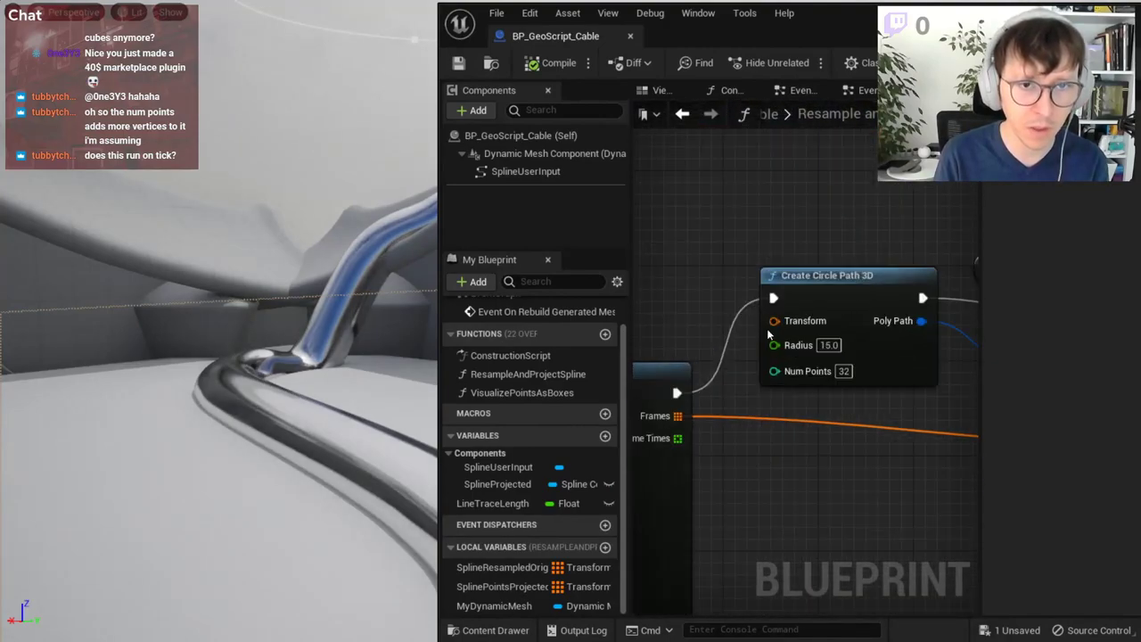
pyautogui.rightClick(776, 347)
pyautogui.click(829, 378)
pyautogui.moveTo(827, 383); pyautogui.dragTo(903, 418, button='right')
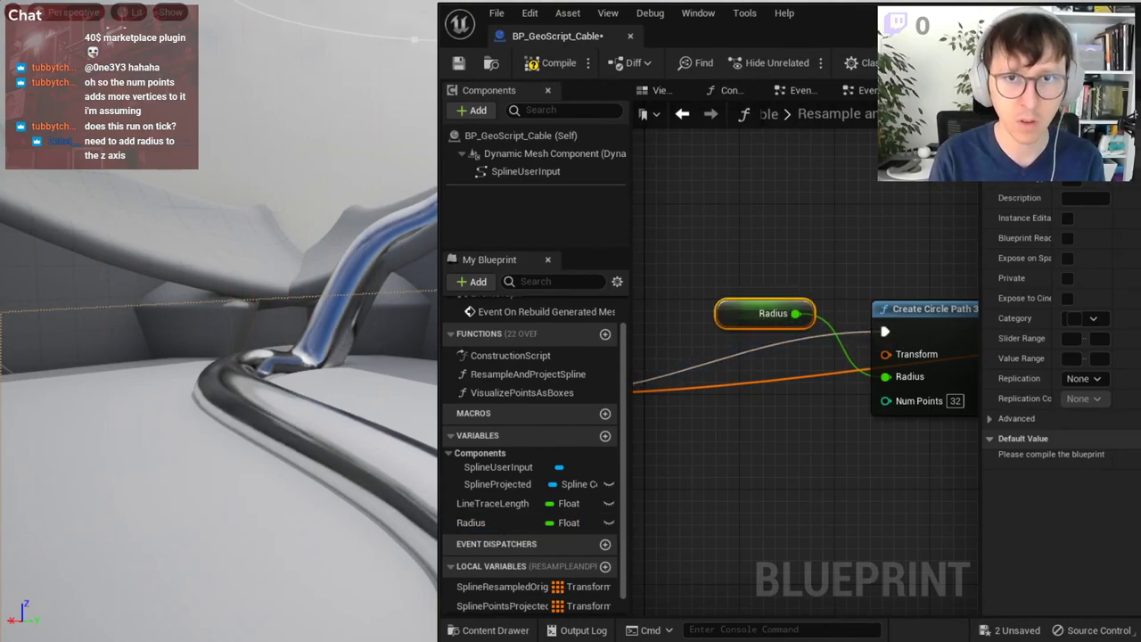
pyautogui.press('Return')
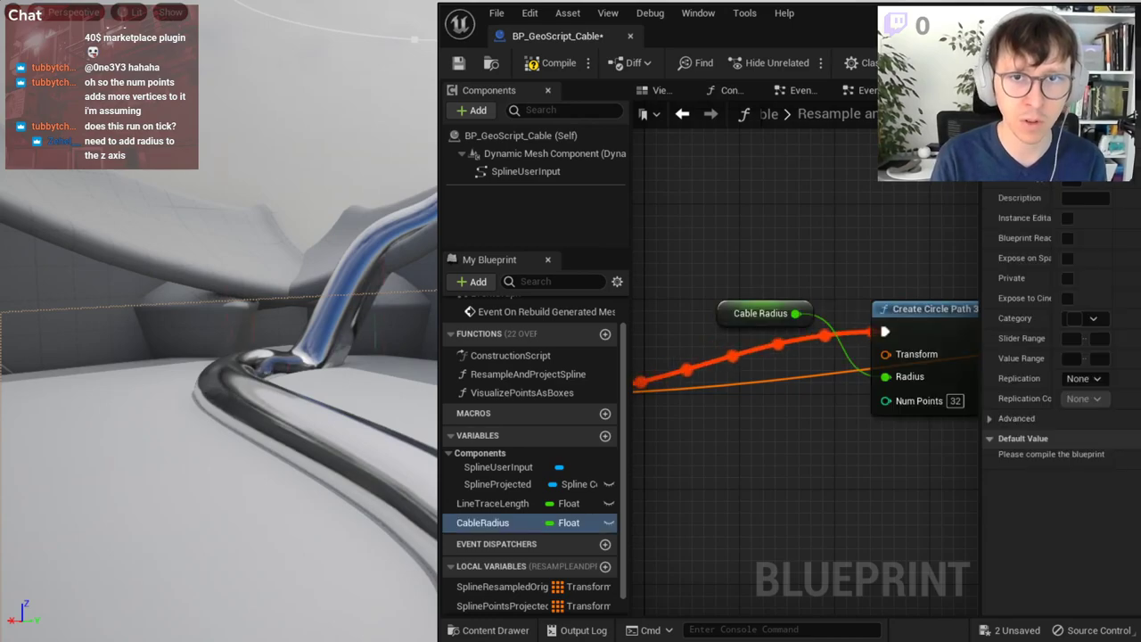
pyautogui.click(552, 63)
pyautogui.click(458, 62)
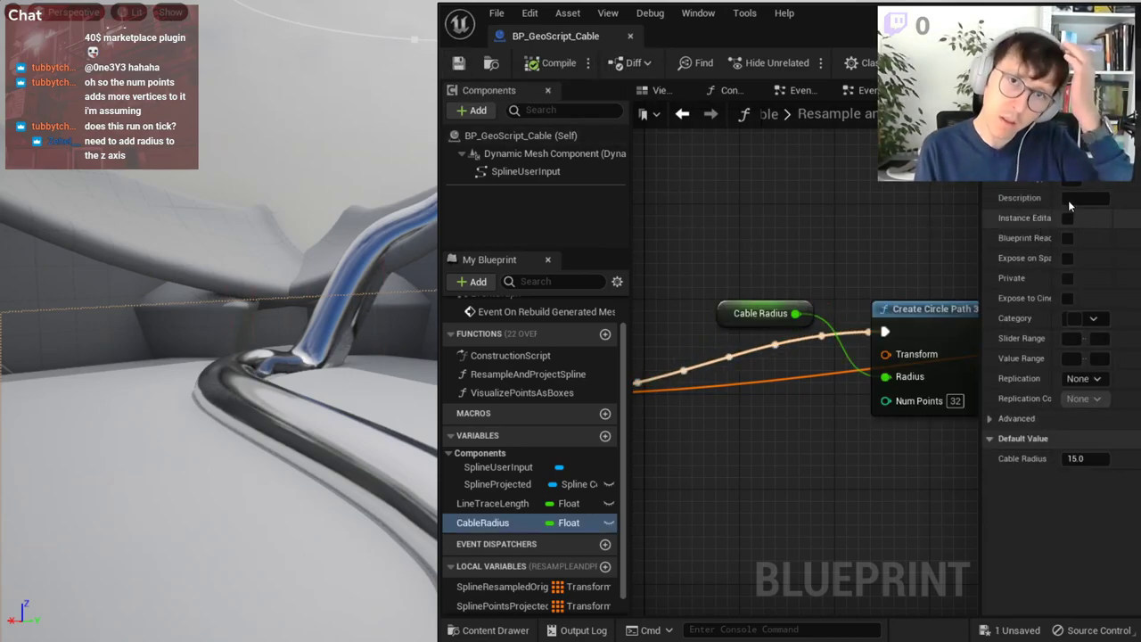
# - Make CableRadius and LineTraceLength instance editable and save the blueprint
pyautogui.click(609, 523)
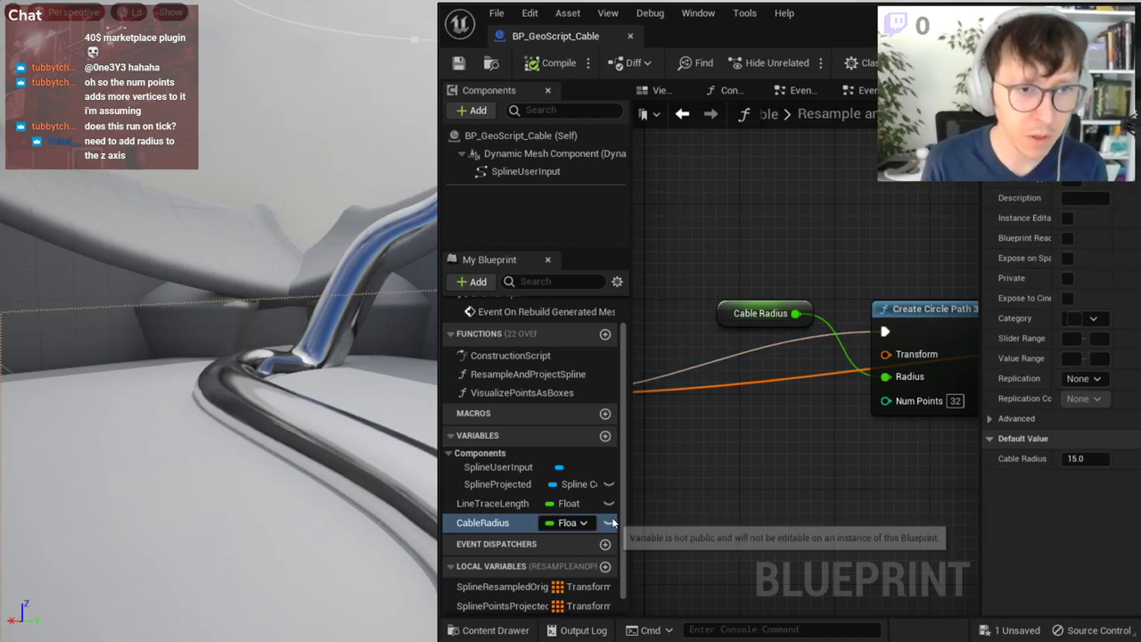
pyautogui.click(608, 502)
pyautogui.click(458, 62)
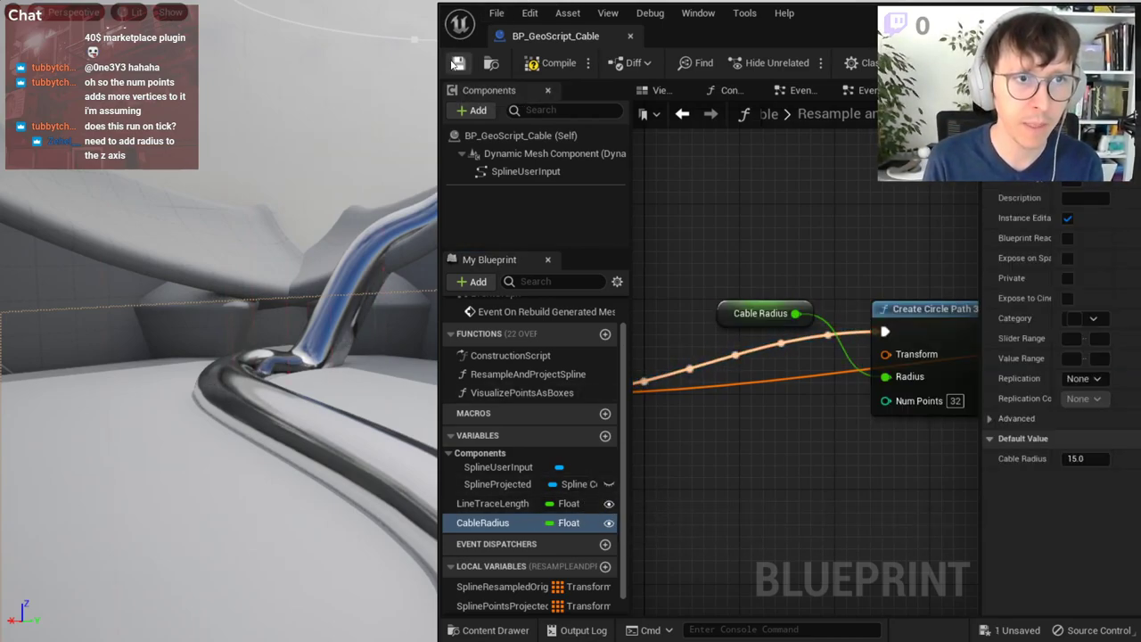
pyautogui.scroll(-2, 741, 223)
# - Add a Make Relative Transform node from Append Sweep Polyline's Transform input
pyautogui.scroll(-1, 741, 223)
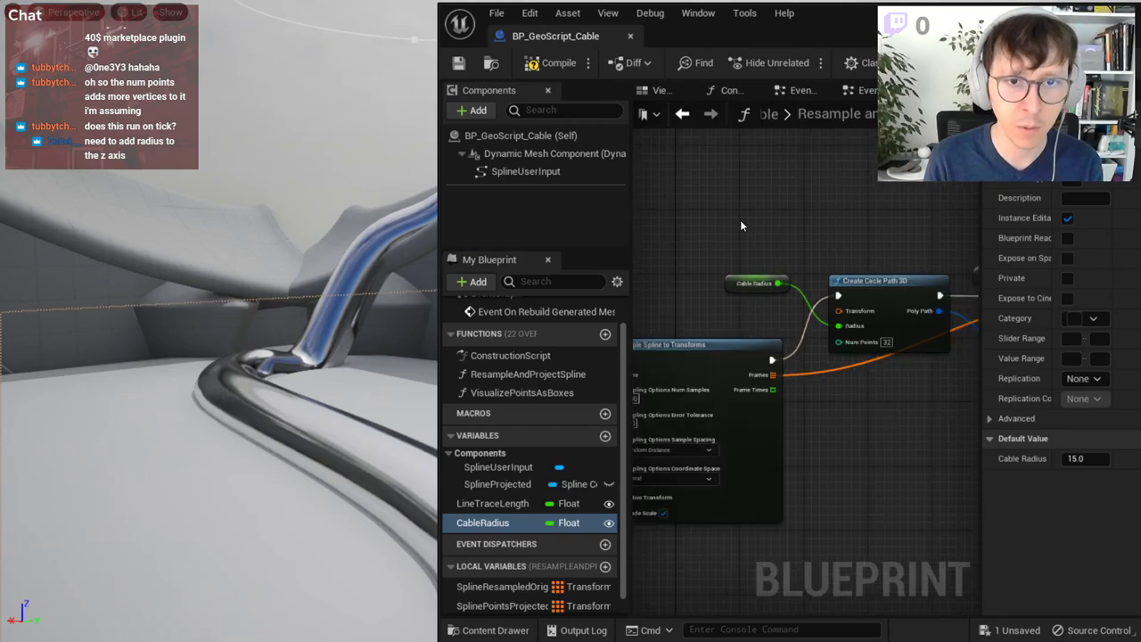
pyautogui.scroll(-2, 741, 223)
pyautogui.moveTo(740, 219); pyautogui.dragTo(913, 292, button='right')
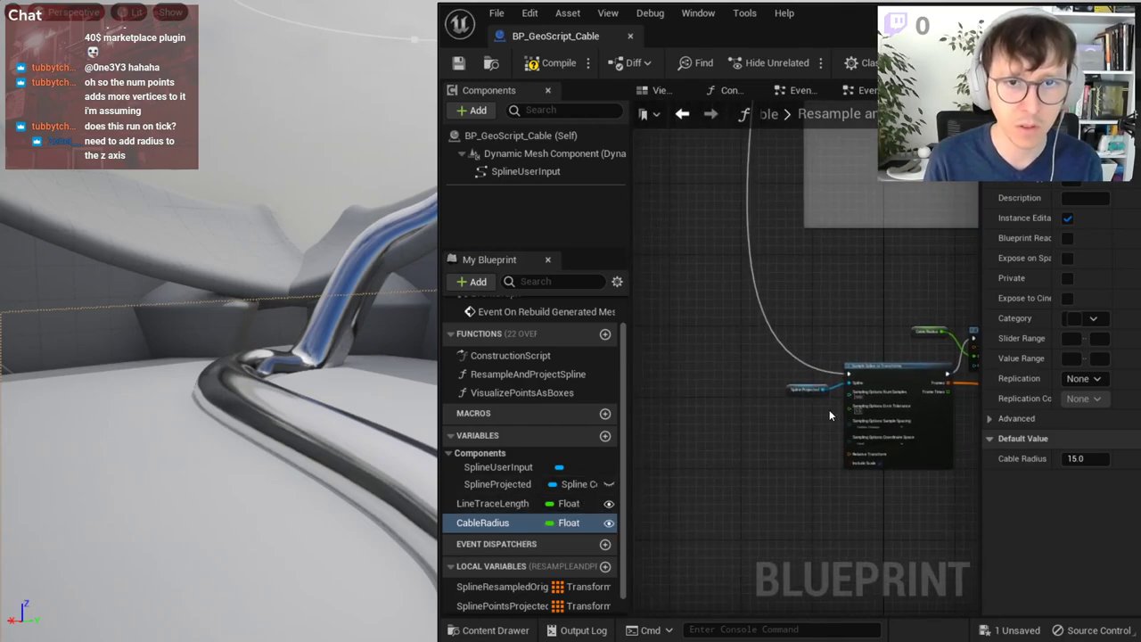
pyautogui.moveTo(830, 409); pyautogui.dragTo(710, 462, button='right')
pyautogui.scroll(2, 869, 509)
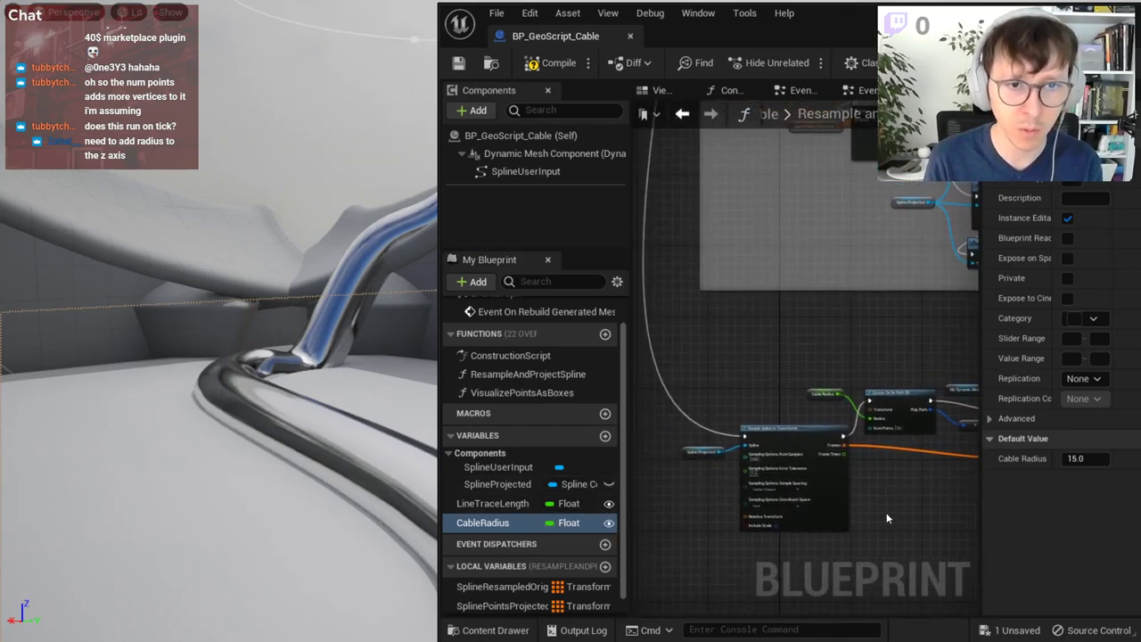
pyautogui.scroll(3, 807, 473)
pyautogui.moveTo(854, 367); pyautogui.dragTo(686, 223, button='right')
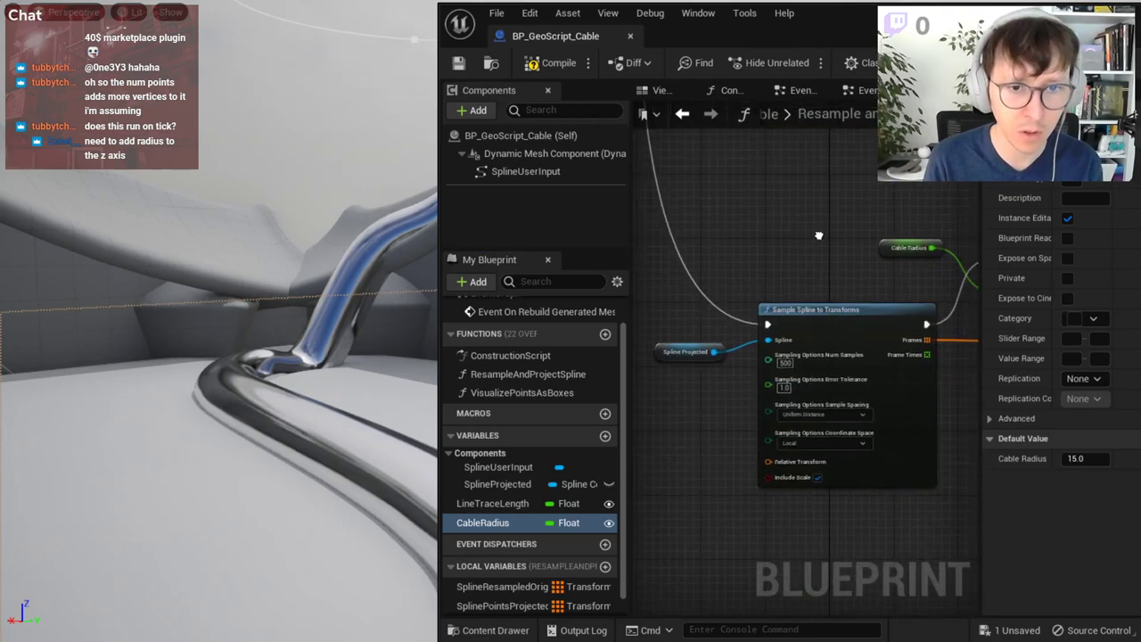
pyautogui.scroll(1, 776, 383)
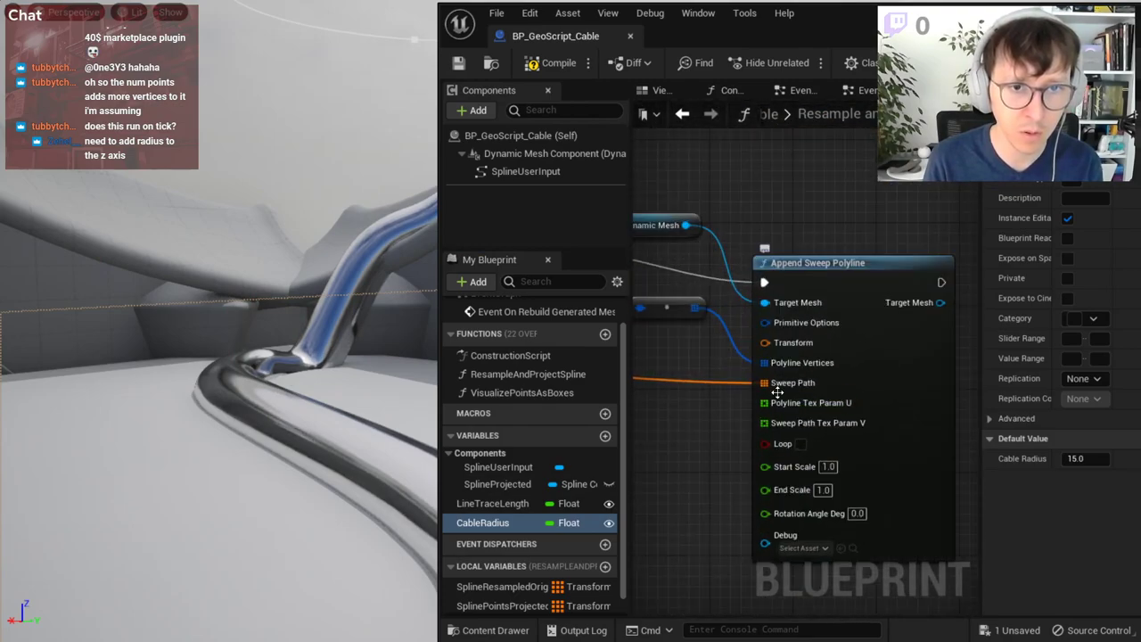
pyautogui.moveTo(762, 350); pyautogui.dragTo(685, 435)
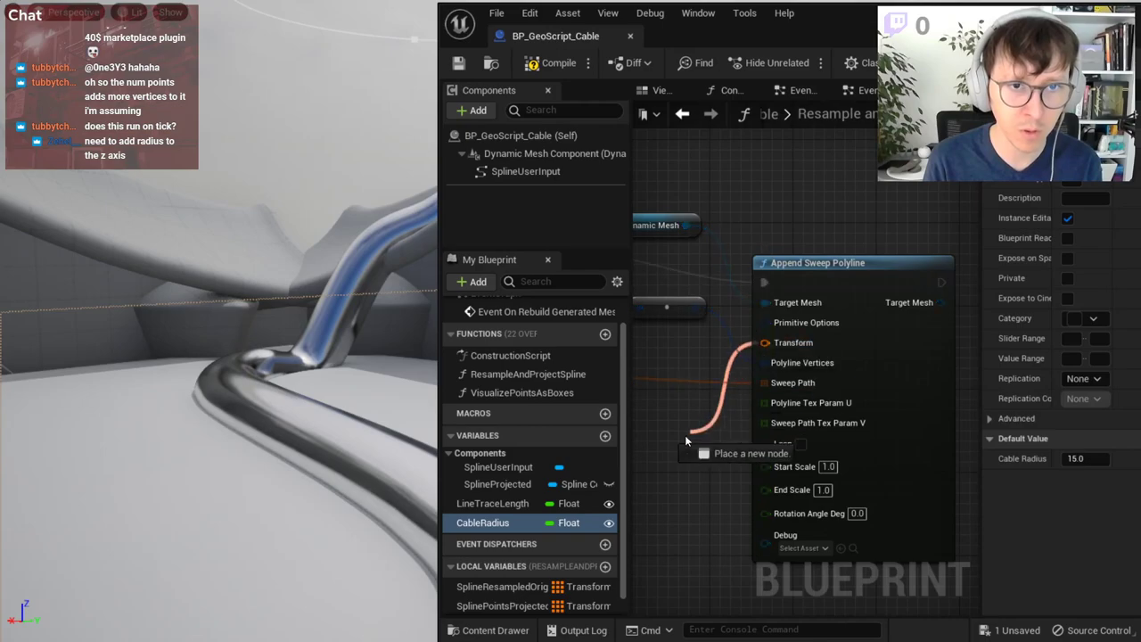
pyautogui.write('make')
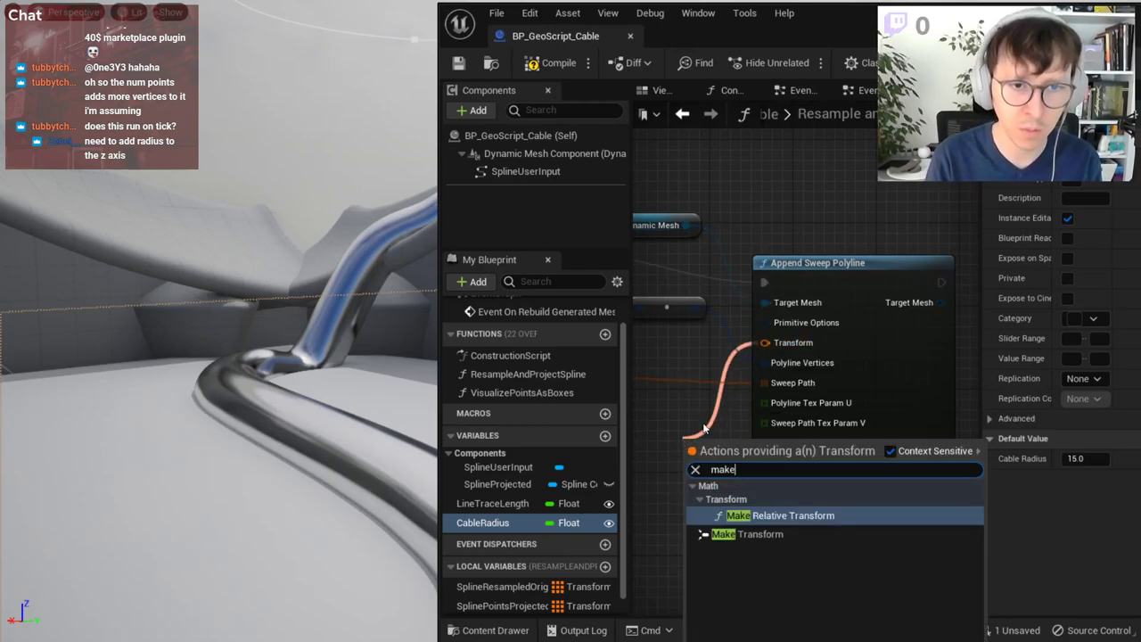
pyautogui.press('Return')
pyautogui.moveTo(704, 428); pyautogui.dragTo(801, 404, button='right')
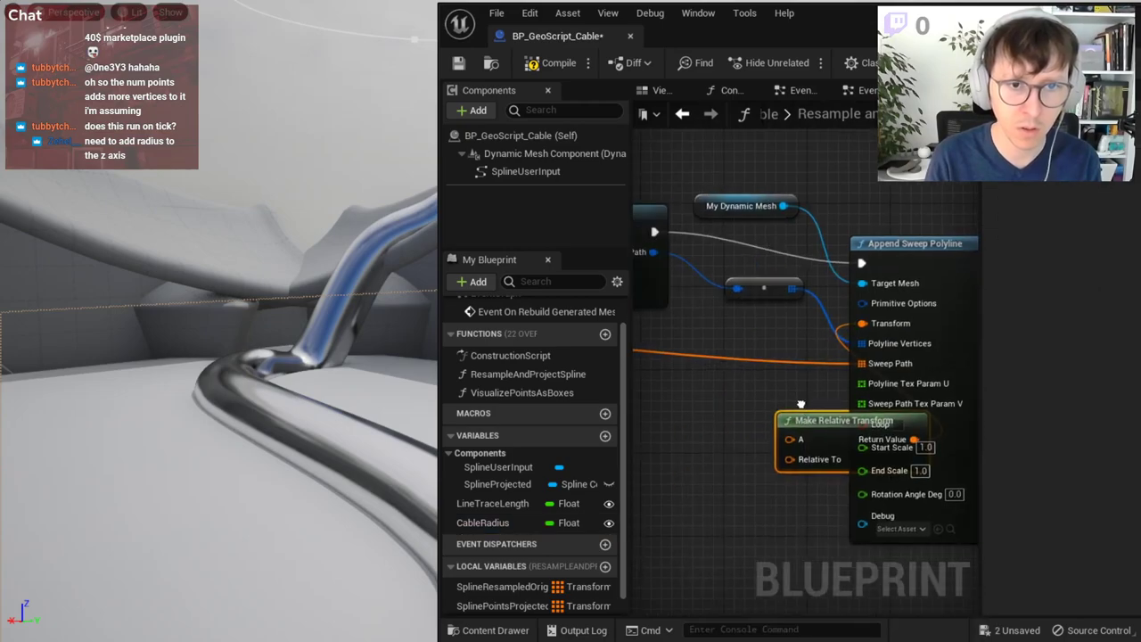
# - Feed the sweep's Transform from a Make Transform node with its Location pin split
pyautogui.moveTo(868, 324)
pyautogui.mouseDown()
pyautogui.moveTo(780, 428)
pyautogui.moveTo(685, 431)
pyautogui.mouseUp()
pyautogui.write('make')
pyautogui.press('Return')
pyautogui.rightClick(684, 431)
pyautogui.click(733, 489)
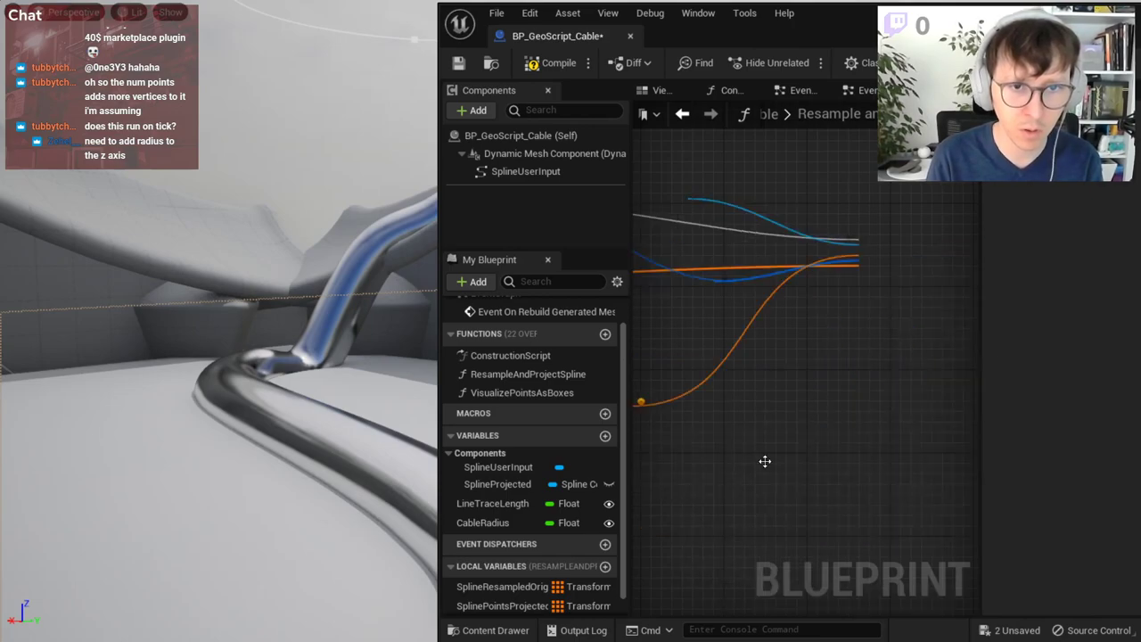
pyautogui.scroll(-3, 685, 375)
pyautogui.moveTo(841, 314); pyautogui.dragTo(741, 408, button='right')
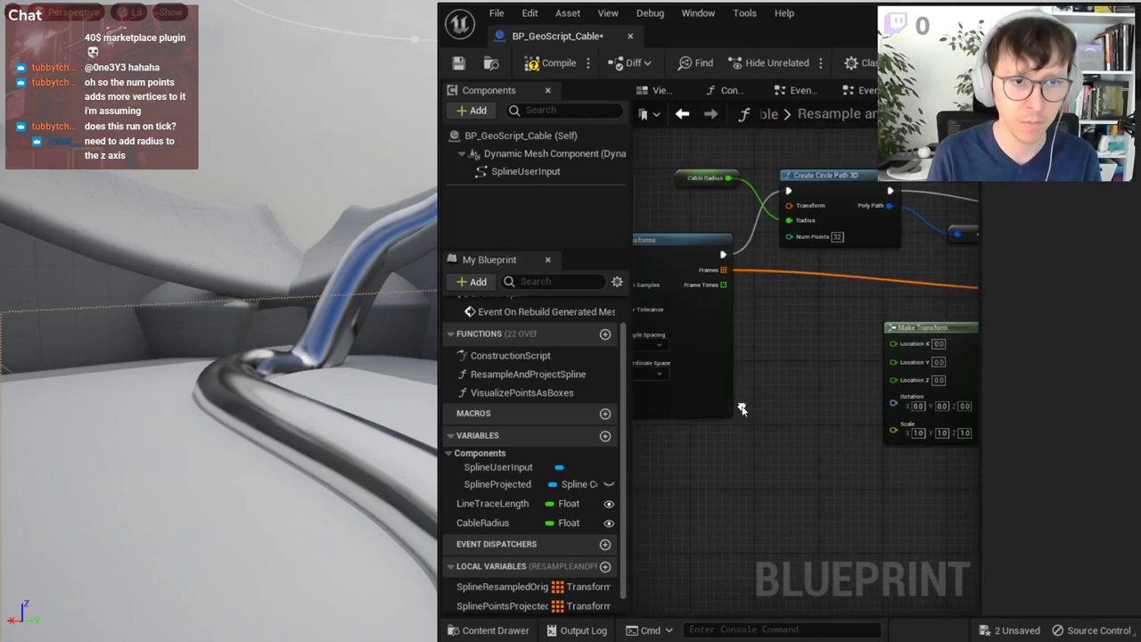
# - Wire CableRadius divided by 2.0 into Location Z and select the offset nodes
pyautogui.moveTo(477, 525)
pyautogui.mouseDown()
pyautogui.moveTo(733, 393)
pyautogui.moveTo(785, 389)
pyautogui.mouseUp()
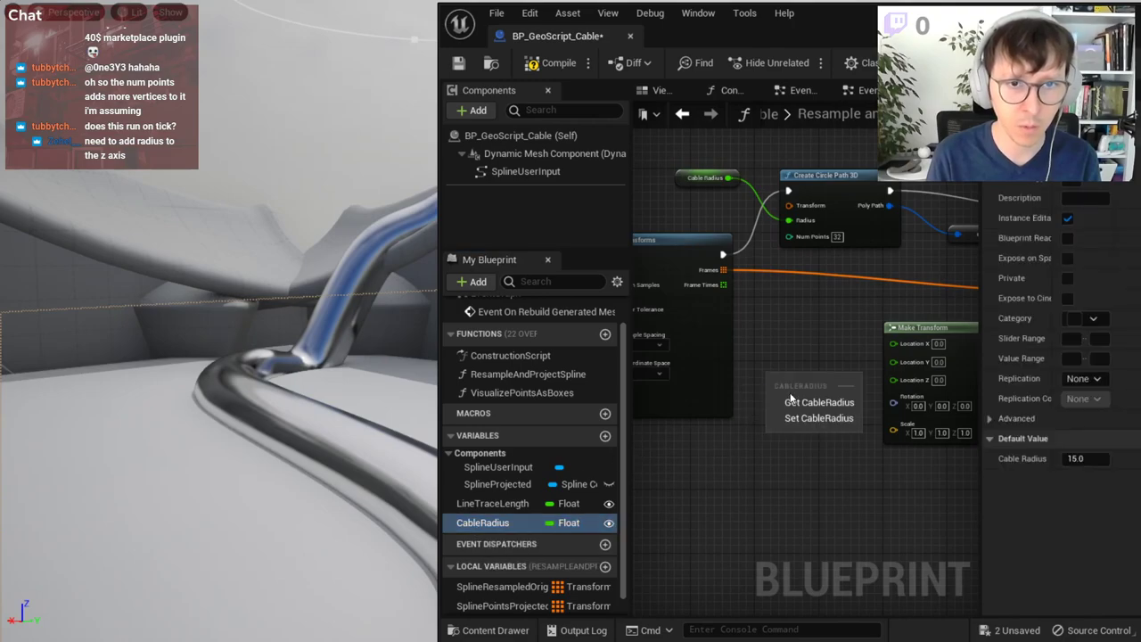
pyautogui.click(807, 397)
pyautogui.moveTo(807, 398); pyautogui.dragTo(638, 410, button='right')
pyautogui.moveTo(947, 174); pyautogui.dragTo(753, 392)
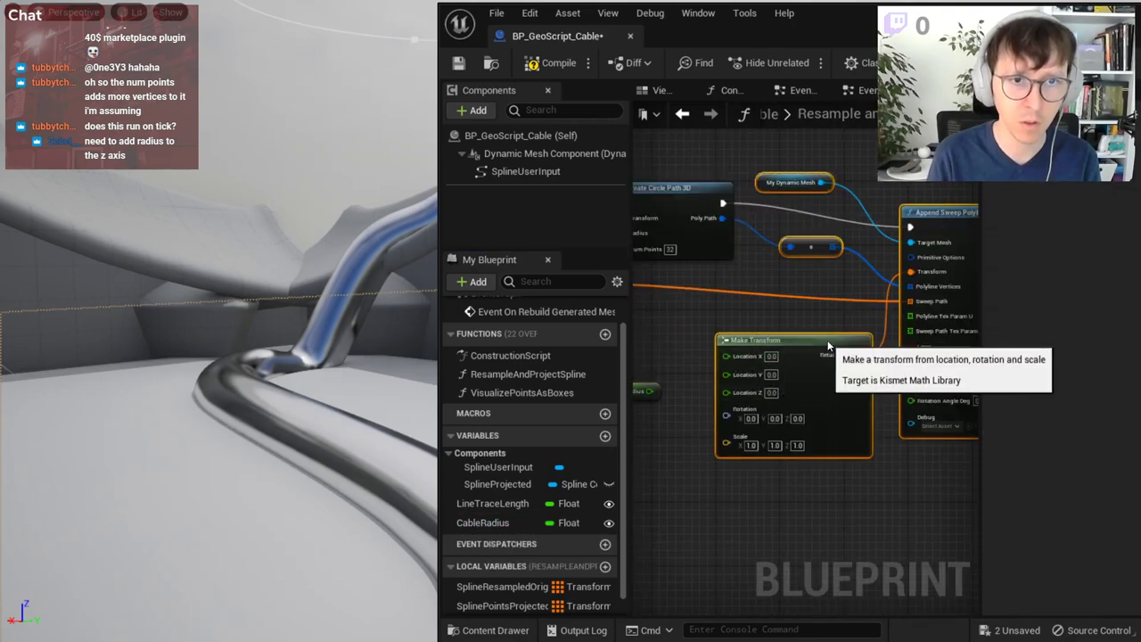
pyautogui.click(680, 415)
pyautogui.scroll(3, 652, 393)
pyautogui.moveTo(667, 385); pyautogui.dragTo(690, 383)
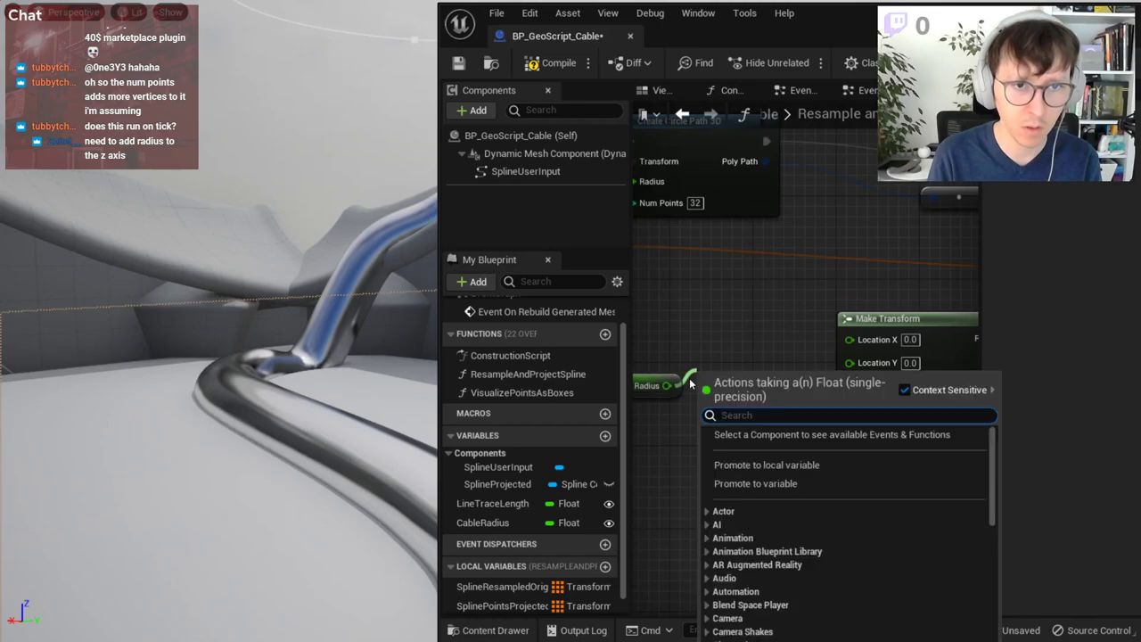
pyautogui.write('/')
pyautogui.press('Return')
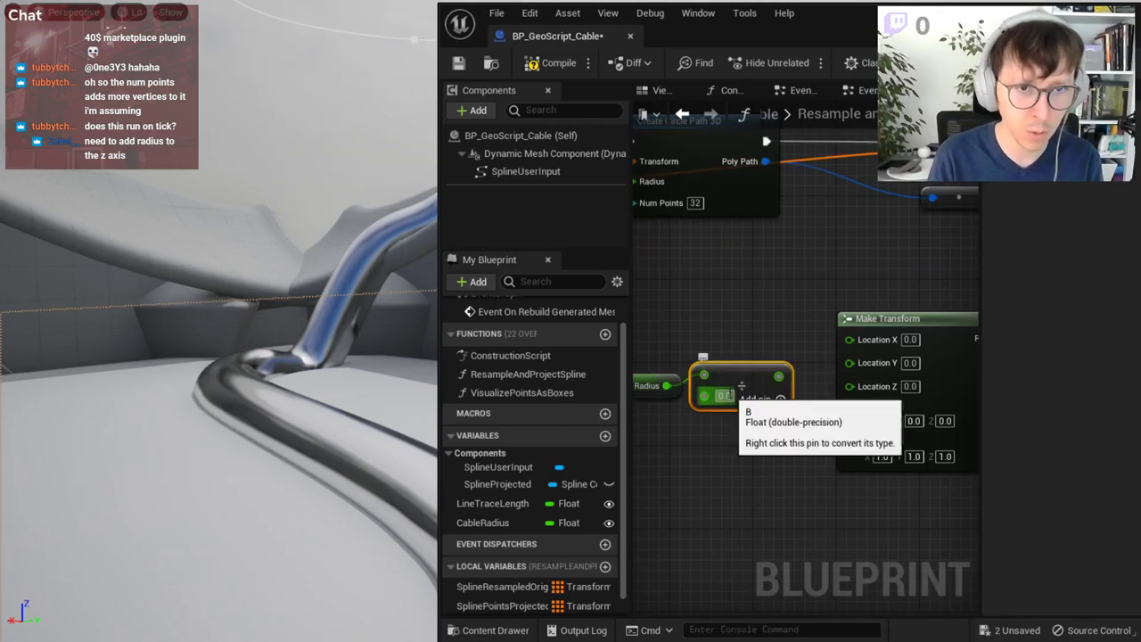
pyautogui.moveTo(772, 375); pyautogui.dragTo(850, 385)
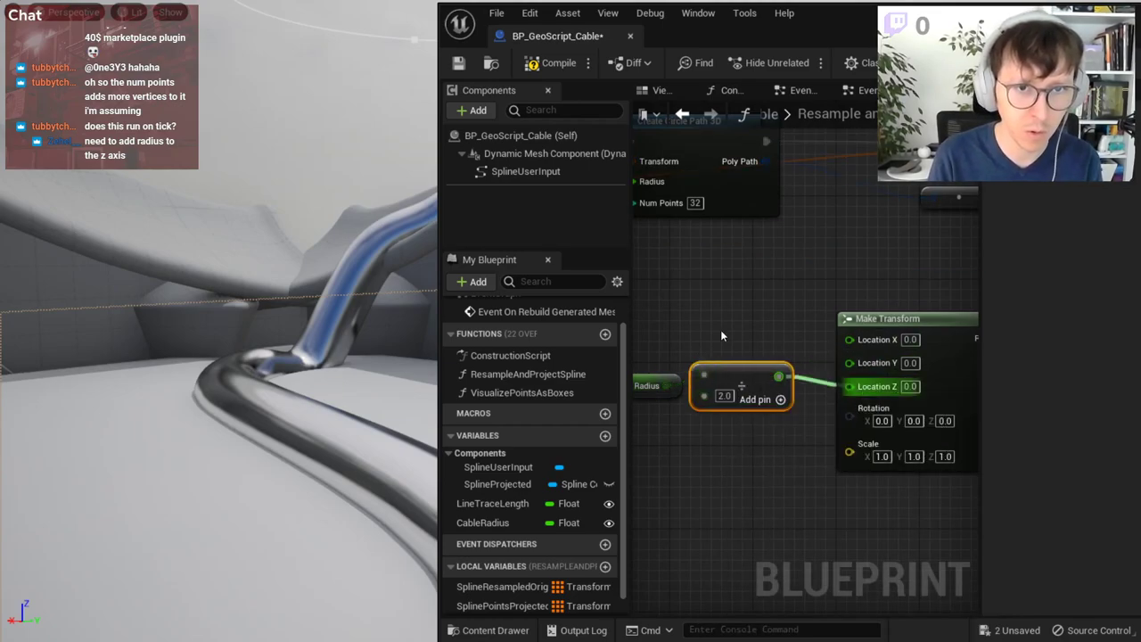
pyautogui.moveTo(659, 321); pyautogui.dragTo(736, 382)
pyautogui.scroll(-1, 888, 476)
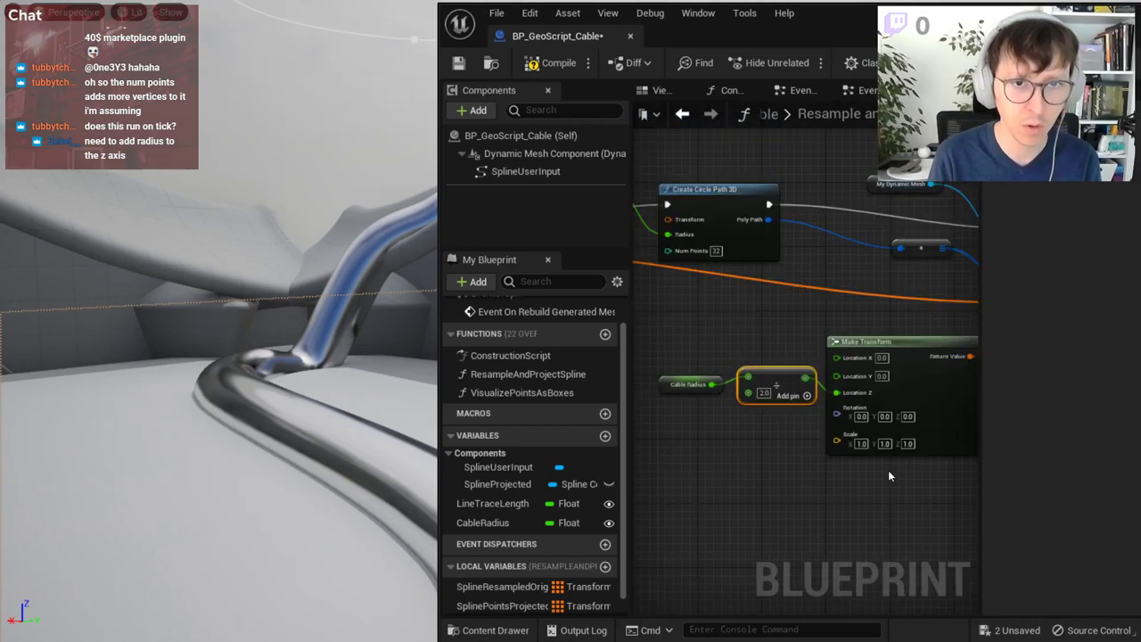
pyautogui.rightClick(854, 339)
# - Wrap the offset nodes in a comment titled 'Offset the cable from the ground' and compile
pyautogui.click(955, 631)
pyautogui.write('Offset the cable from t')
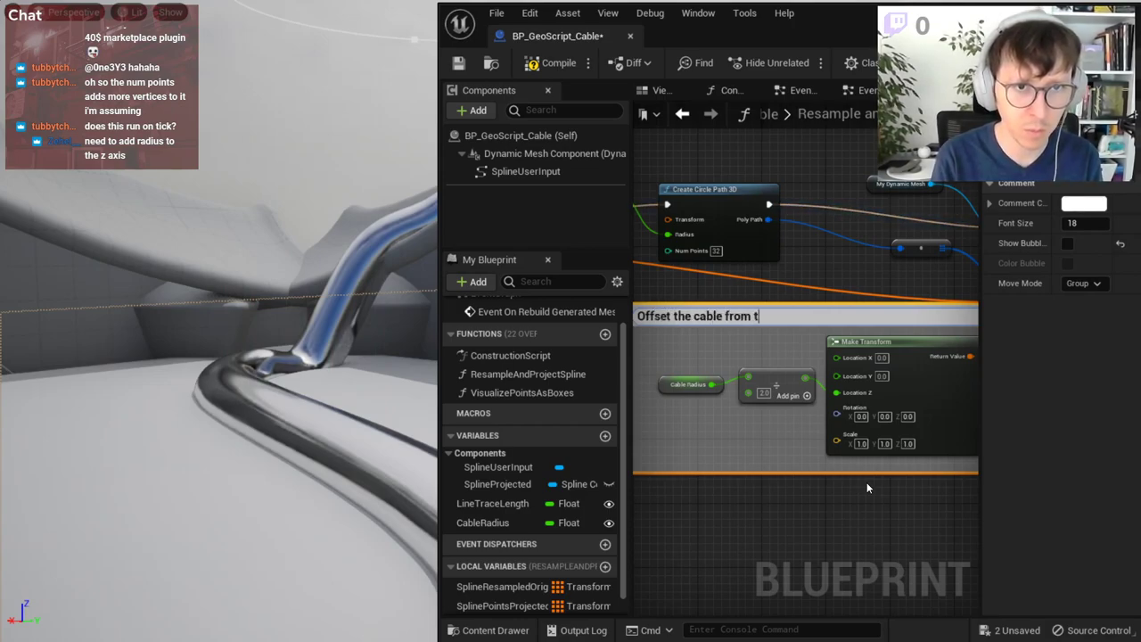
pyautogui.write('he ground')
pyautogui.press('Return')
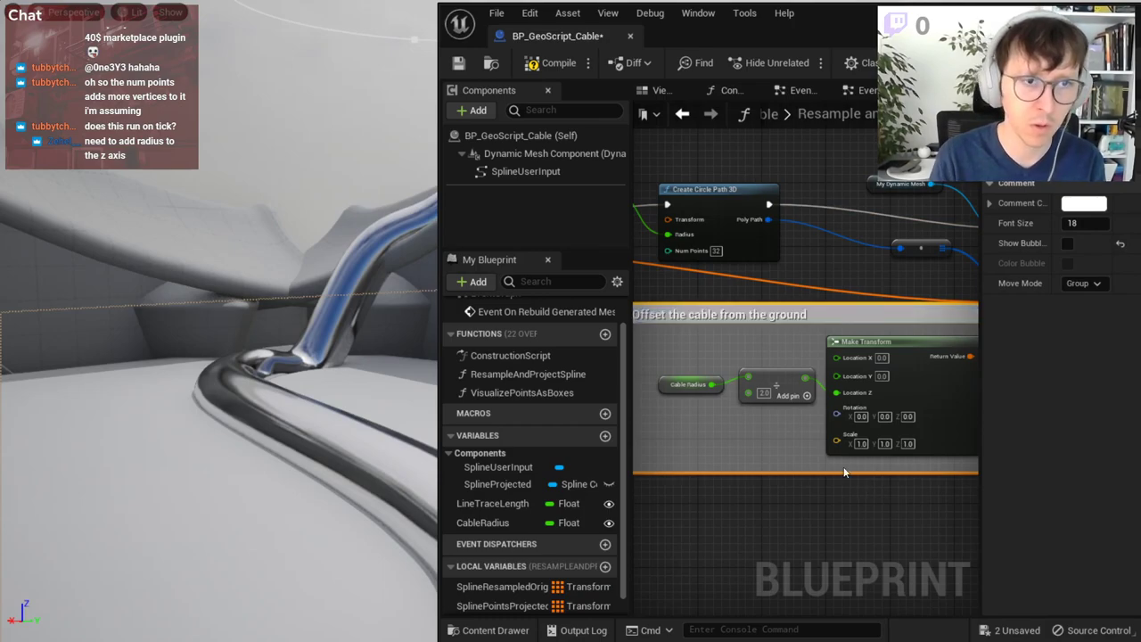
pyautogui.click(548, 68)
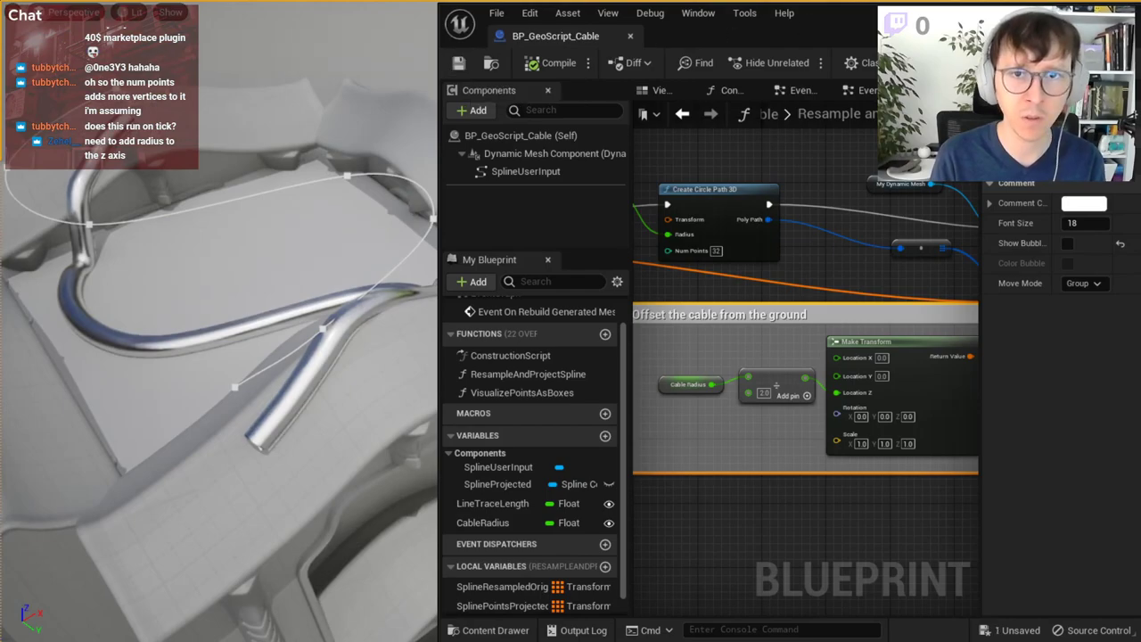
# - Duplicate MI_TAA_Simple_Enviro_Chrome as MI_TAA_Simple_Enviro_Gold from the Content Drawer and open it
pyautogui.click(544, 154)
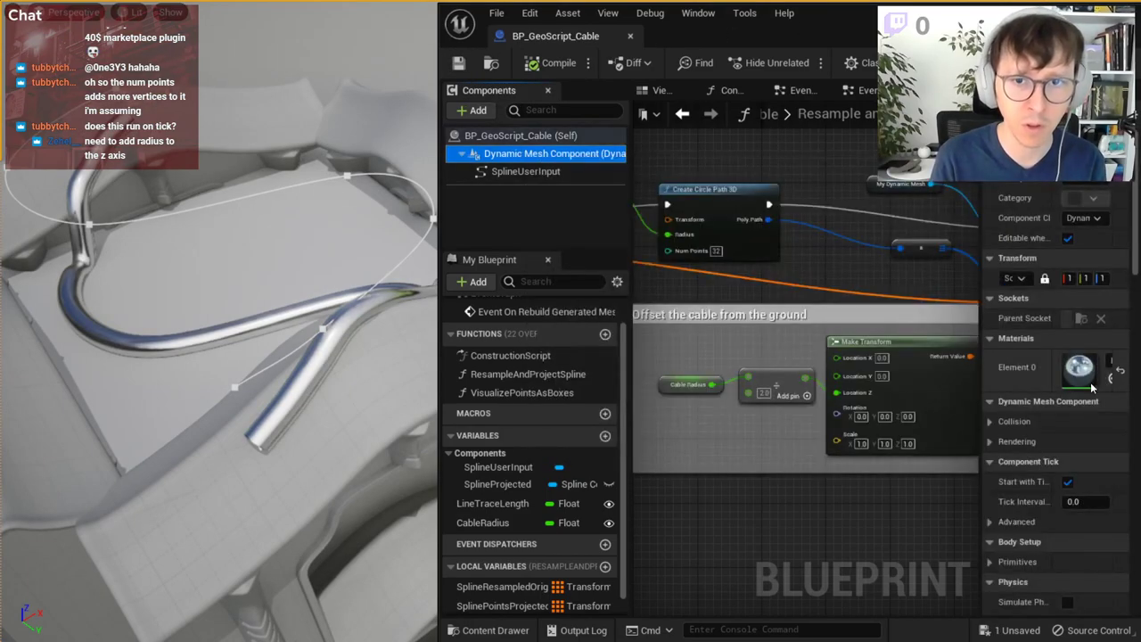
pyautogui.moveTo(980, 374); pyautogui.dragTo(922, 375)
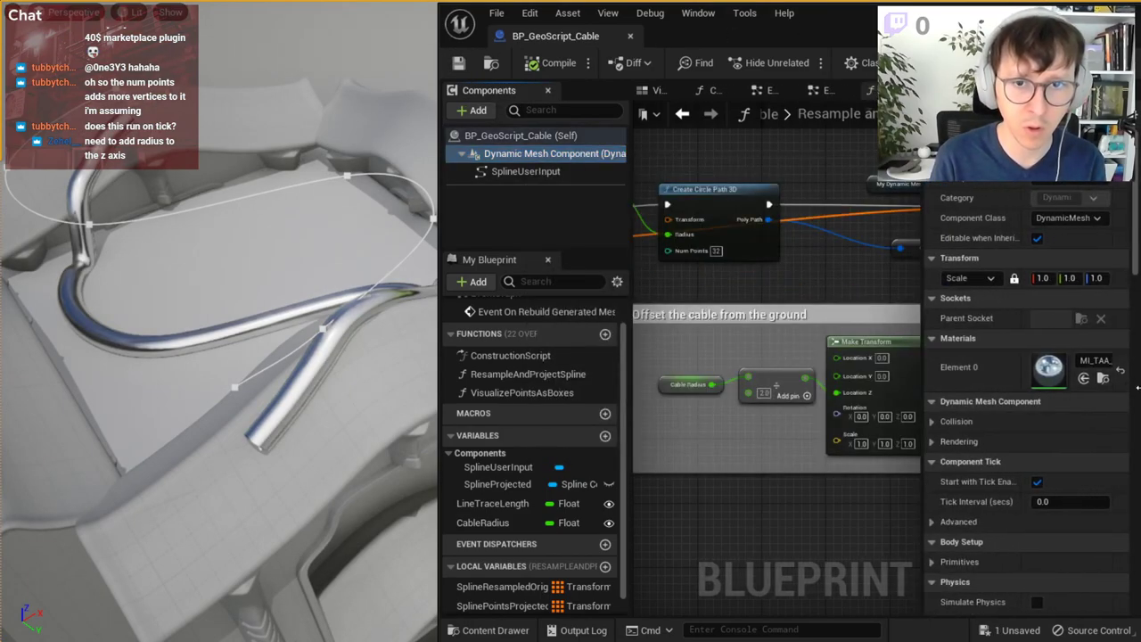
pyautogui.click(364, 89)
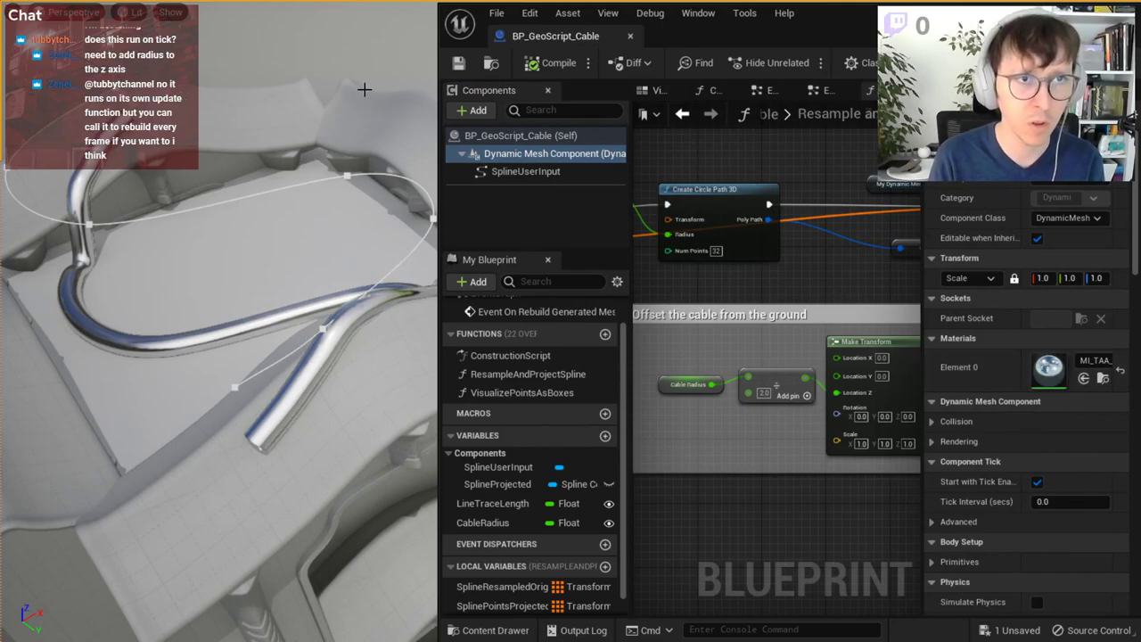
pyautogui.hotkey('ctrl', 'space')
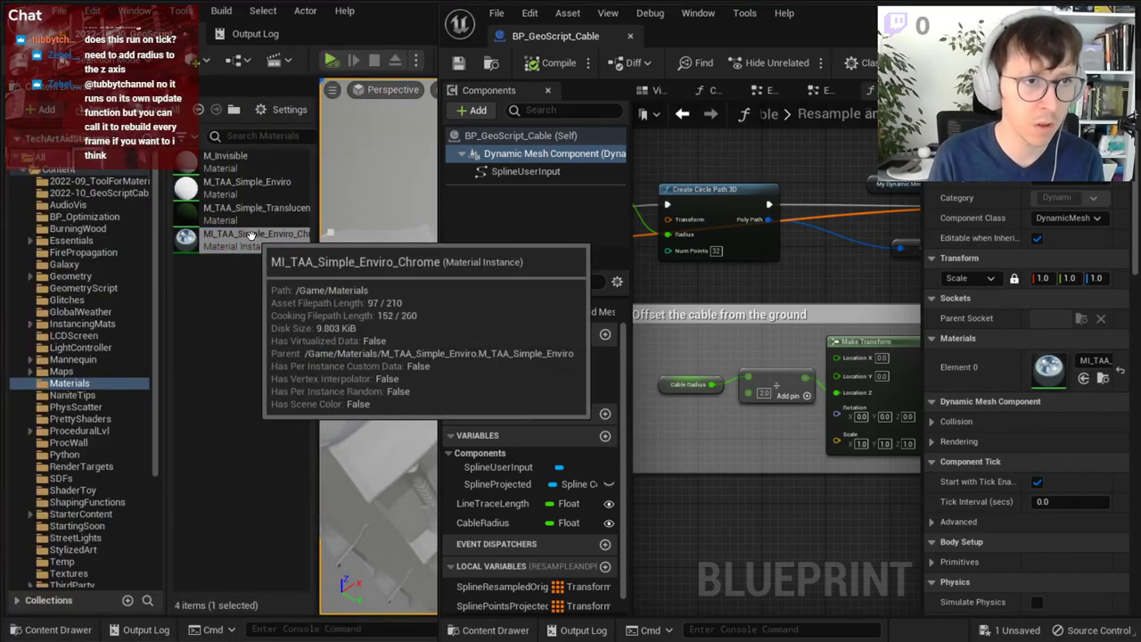
pyautogui.click(255, 239)
pyautogui.hotkey('ctrl', 'd')
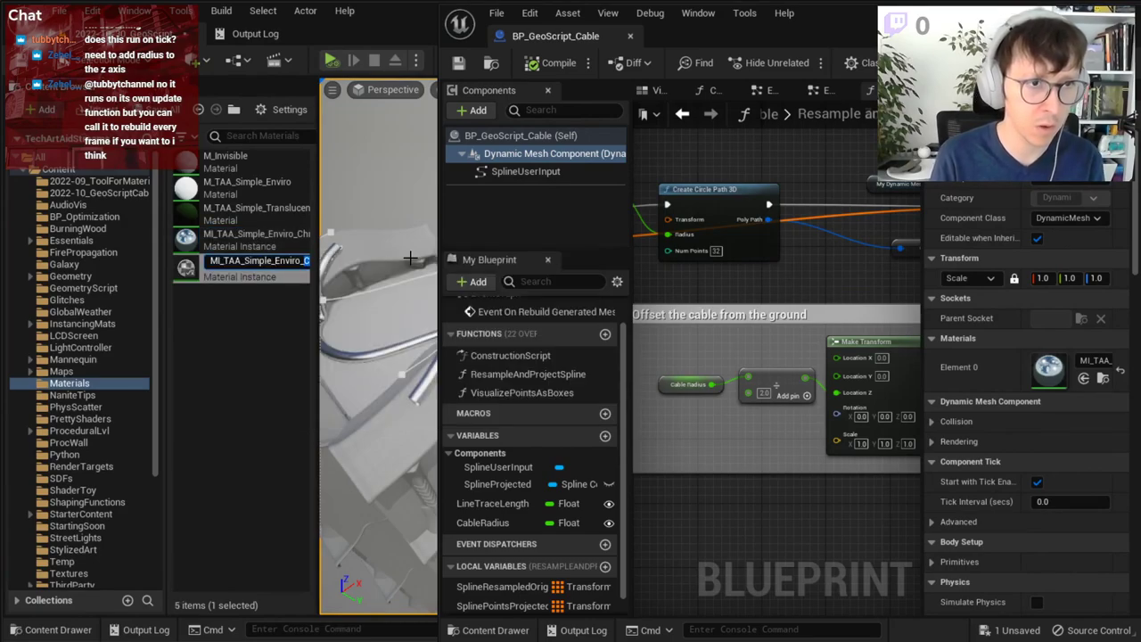
pyautogui.press('Return')
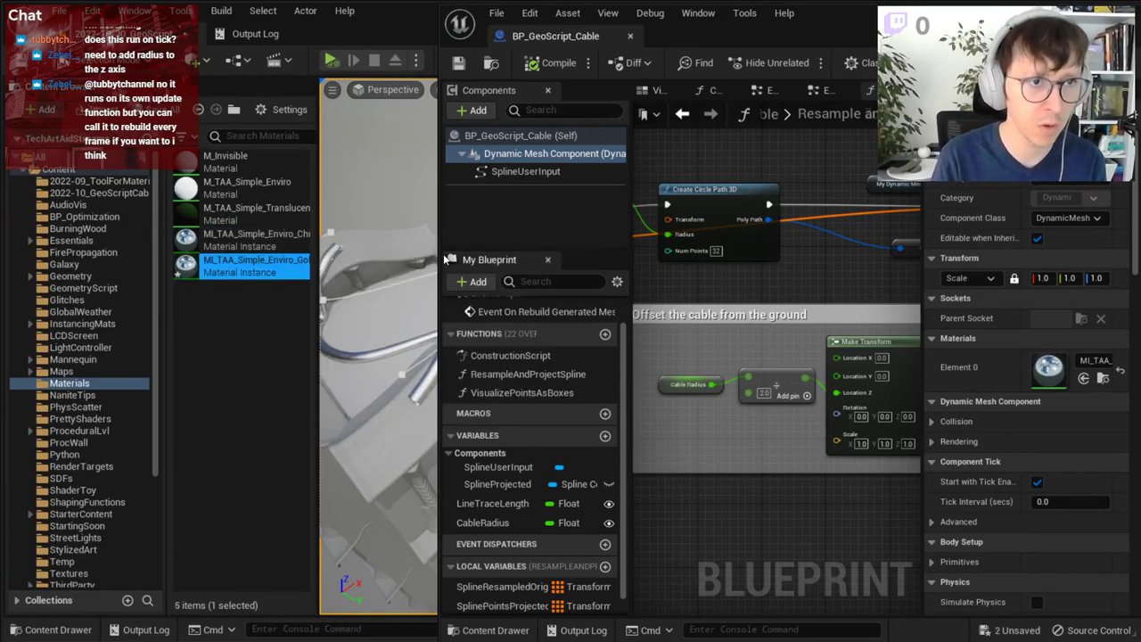
pyautogui.press('Return')
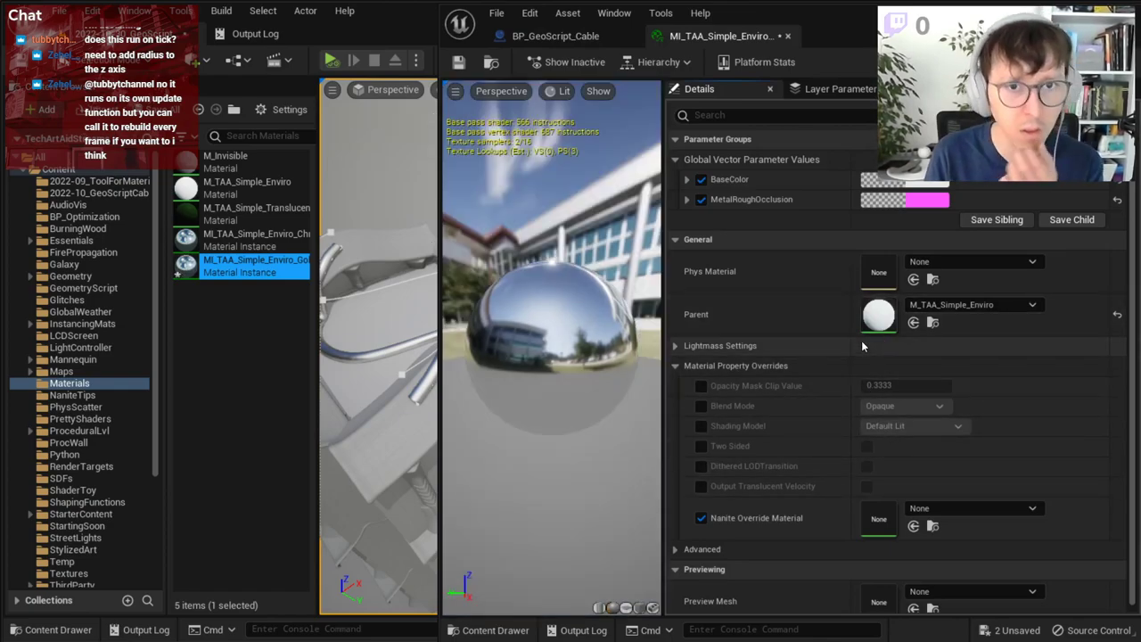
# - Set BaseColor to gold (R 1.0, G 0.739724, B 0.071455) at full value and save
pyautogui.click(943, 180)
pyautogui.moveTo(1065, 331); pyautogui.dragTo(1077, 350)
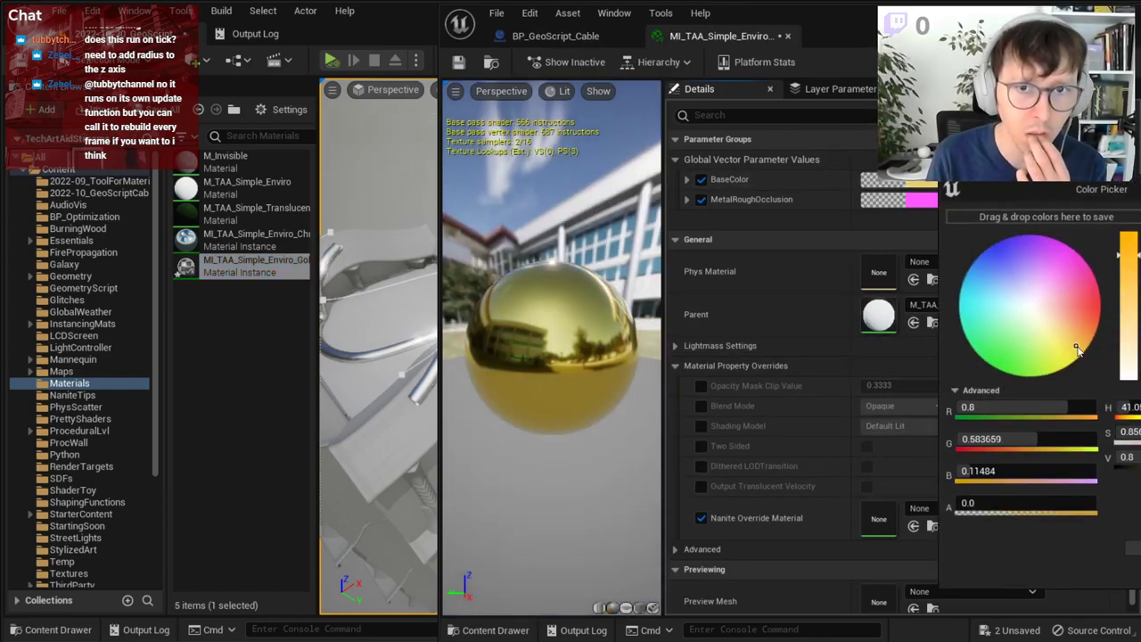
pyautogui.click(1120, 243)
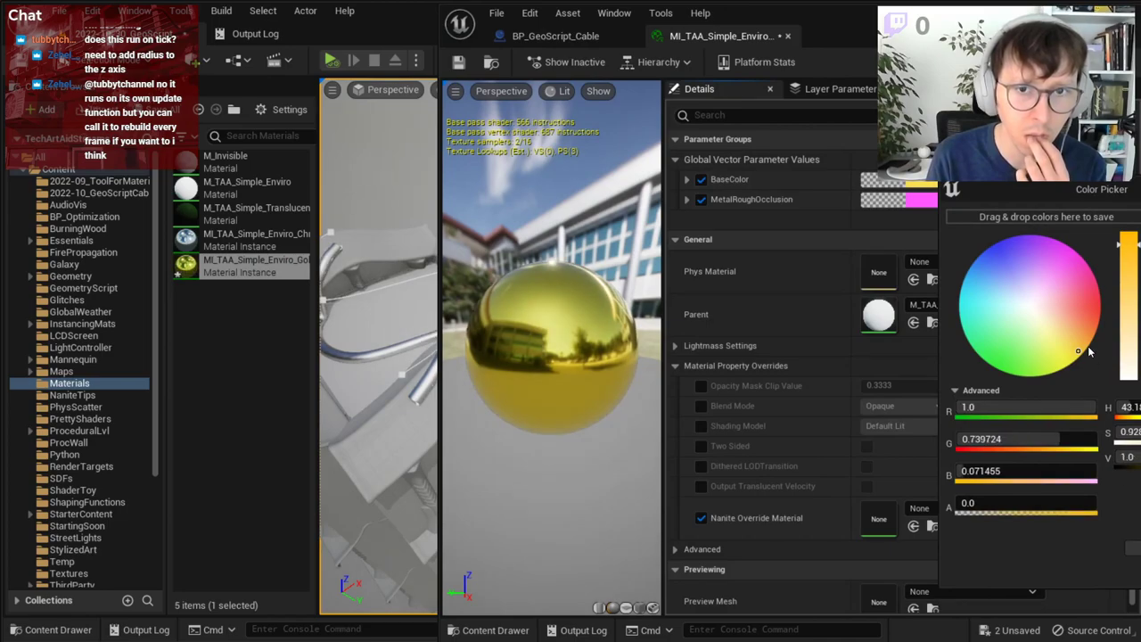
pyautogui.moveTo(1081, 346); pyautogui.dragTo(1083, 346)
pyautogui.click(1127, 546)
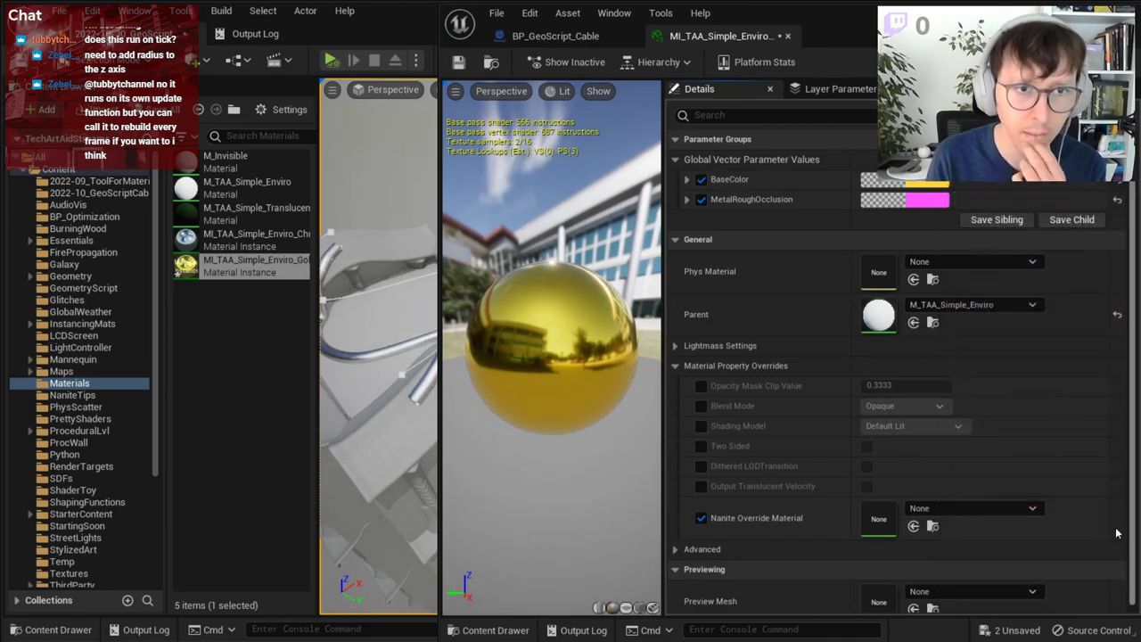
pyautogui.click(459, 62)
# - Assign MI_TAA_Simple_Enviro_Gold to the Dynamic Mesh Component's Materials Element 0
pyautogui.click(585, 41)
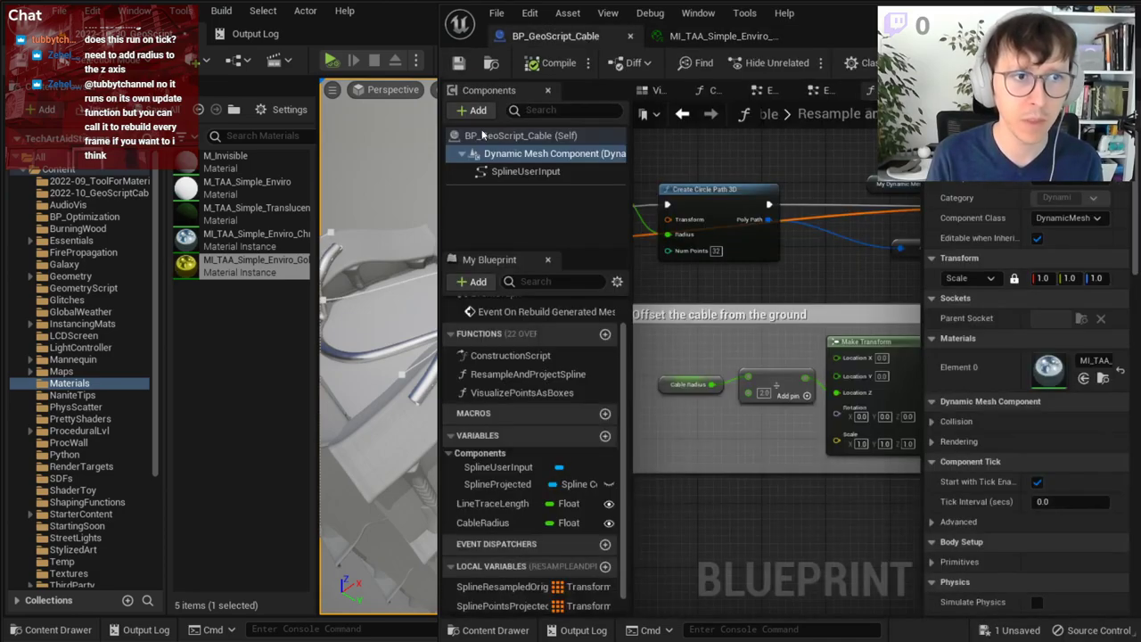
pyautogui.click(1083, 378)
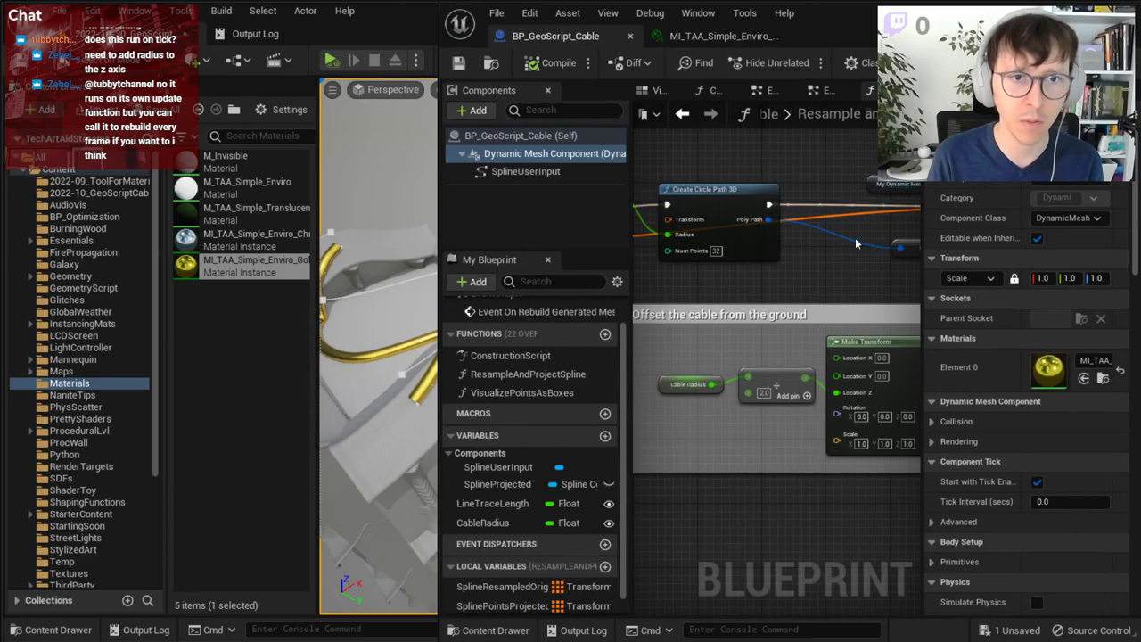
pyautogui.scroll(-4, 784, 258)
# - Widen the blueprint editor and marquee-select the mesh-building nodes
pyautogui.moveTo(434, 206); pyautogui.dragTo(273, 207)
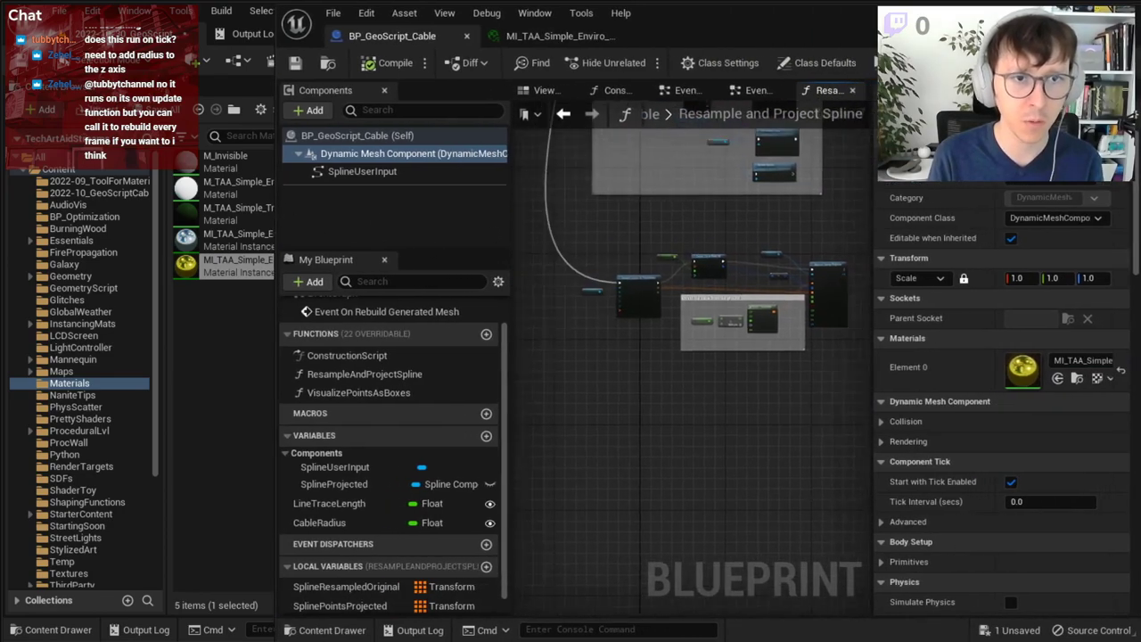
pyautogui.moveTo(773, 452)
pyautogui.mouseDown()
pyautogui.moveTo(595, 312)
pyautogui.moveTo(549, 260)
pyautogui.mouseUp()
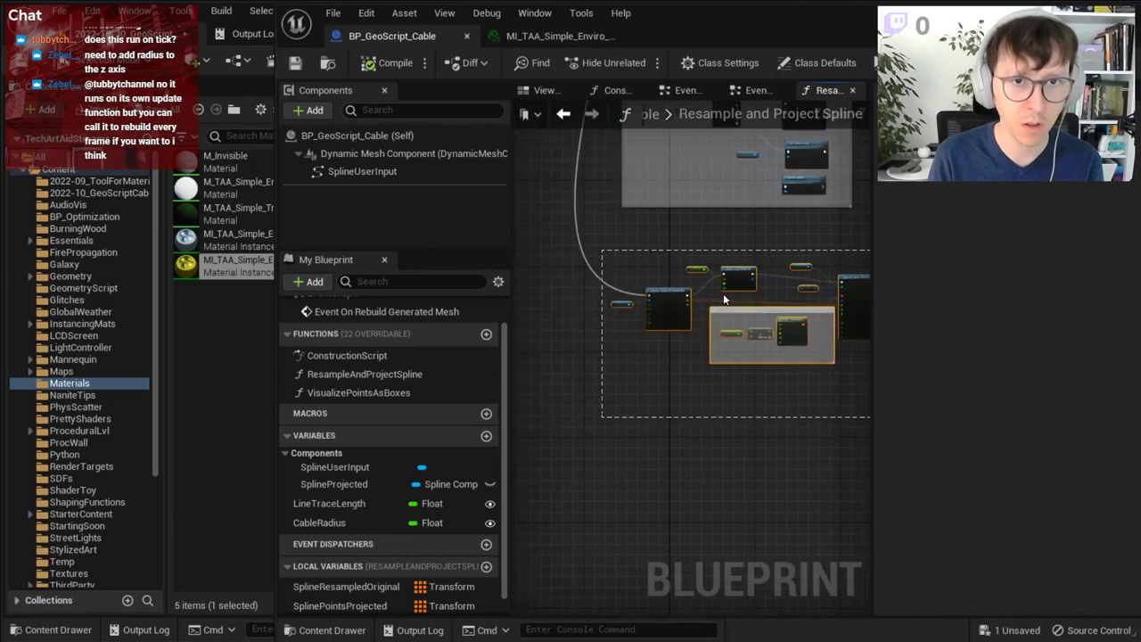
pyautogui.scroll(4, 723, 300)
# - Wrap the selected mesh nodes in a comment titled 'Generate a mesh of the cable'
pyautogui.rightClick(785, 306)
pyautogui.press('c')
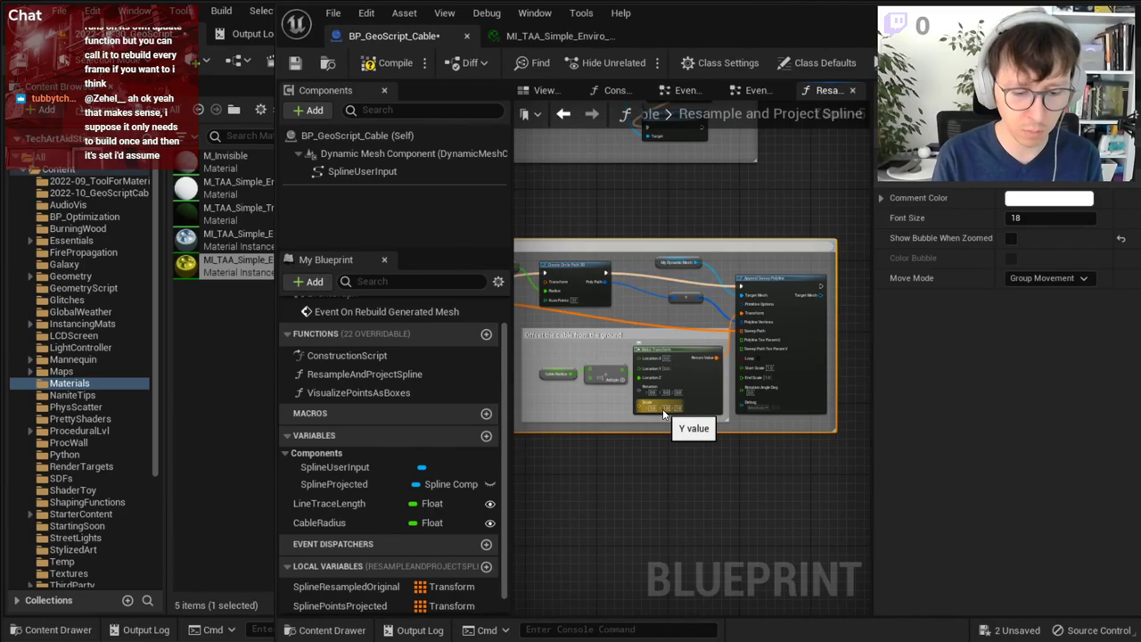
pyautogui.scroll(2, 662, 409)
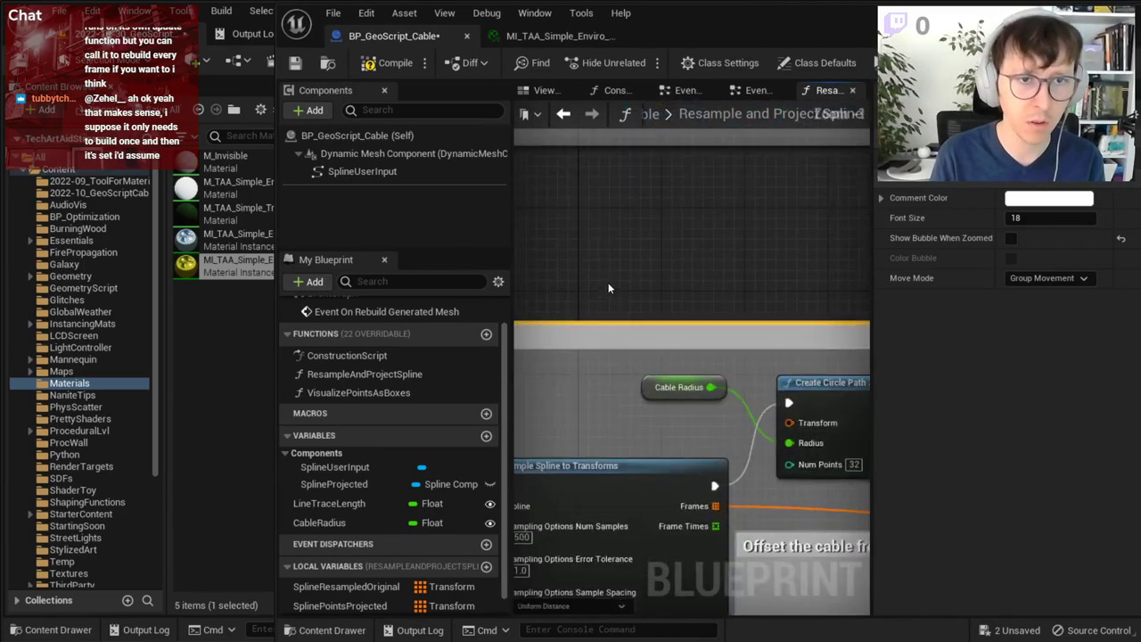
pyautogui.scroll(3, 608, 283)
pyautogui.doubleClick(665, 357)
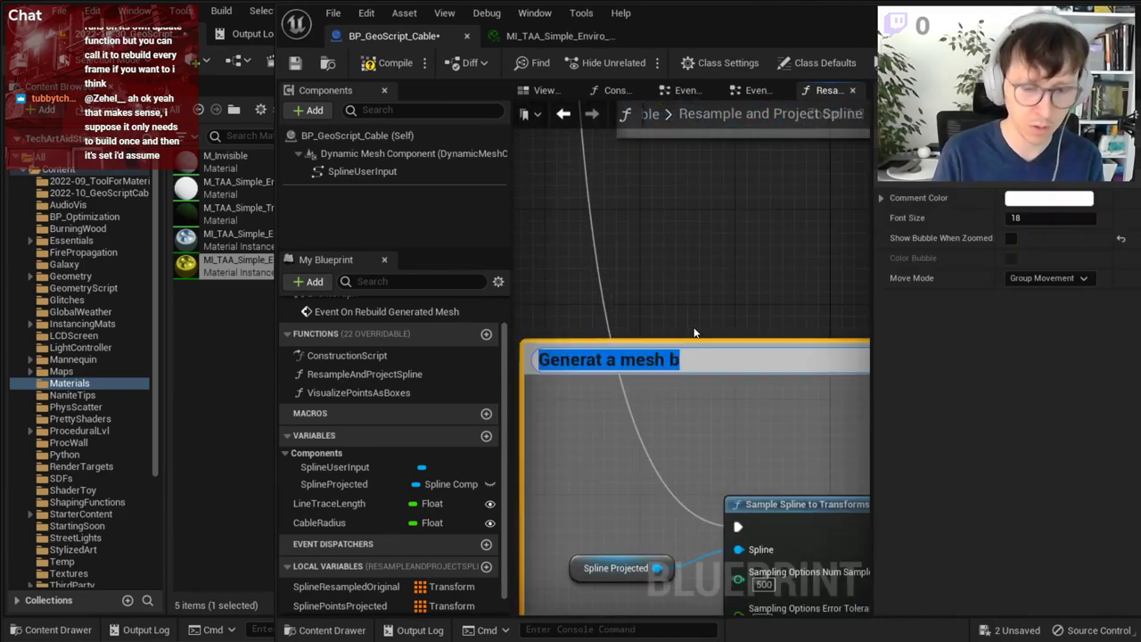
pyautogui.press('End')
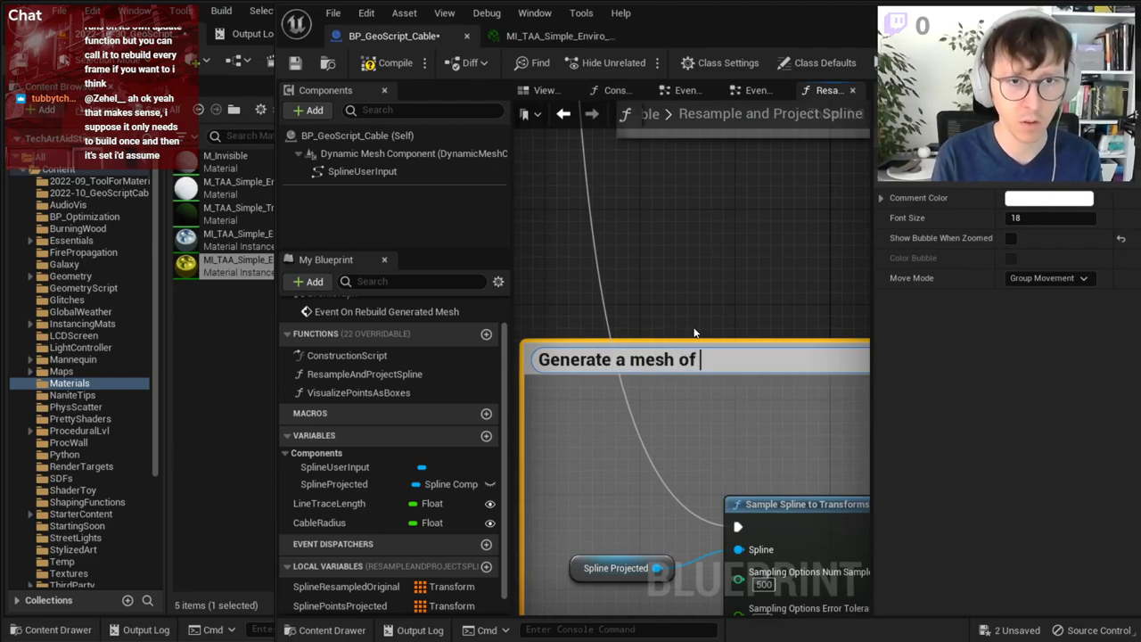
pyautogui.press('Return')
pyautogui.scroll(-1, 654, 394)
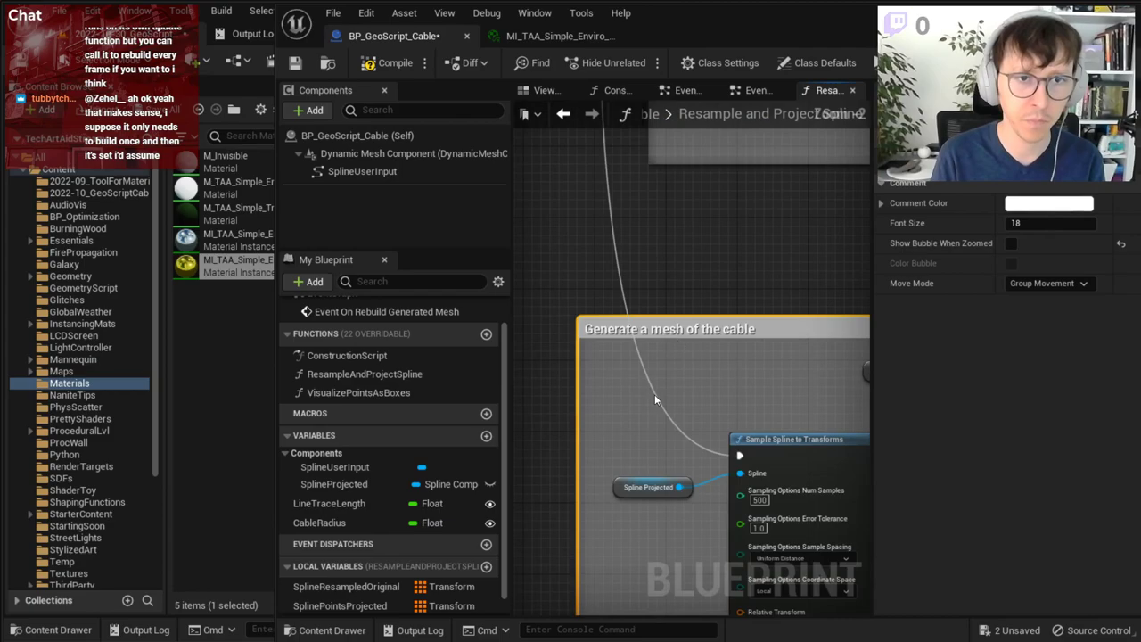
# - Add a reroute node on a wire, then compile and save the blueprint
pyautogui.click(654, 394)
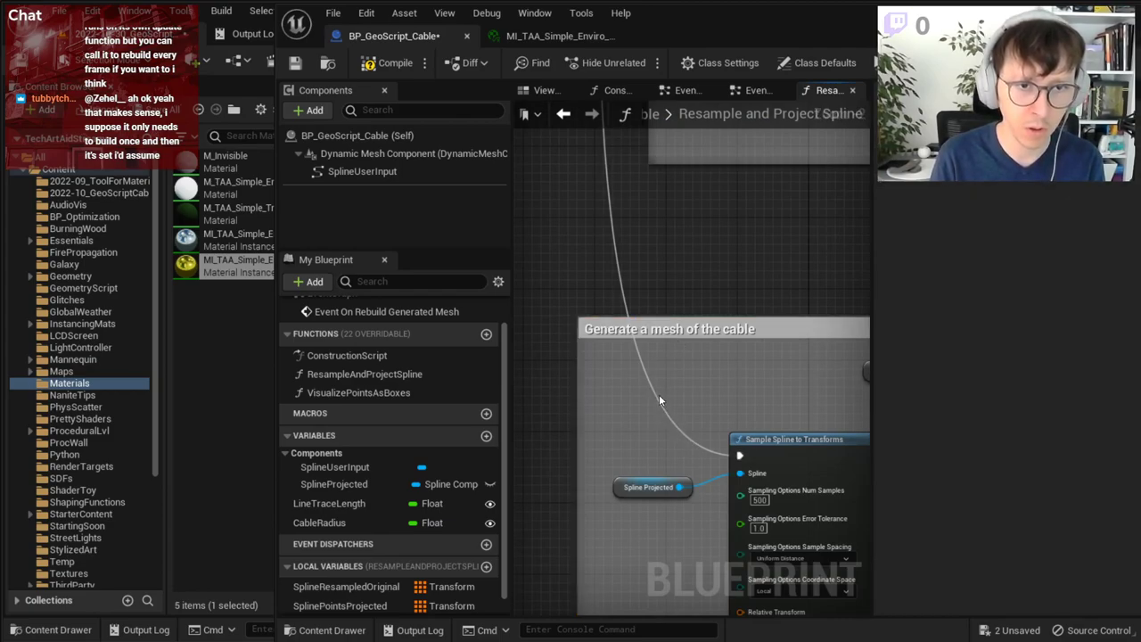
pyautogui.scroll(1, 624, 380)
pyautogui.doubleClick(664, 377)
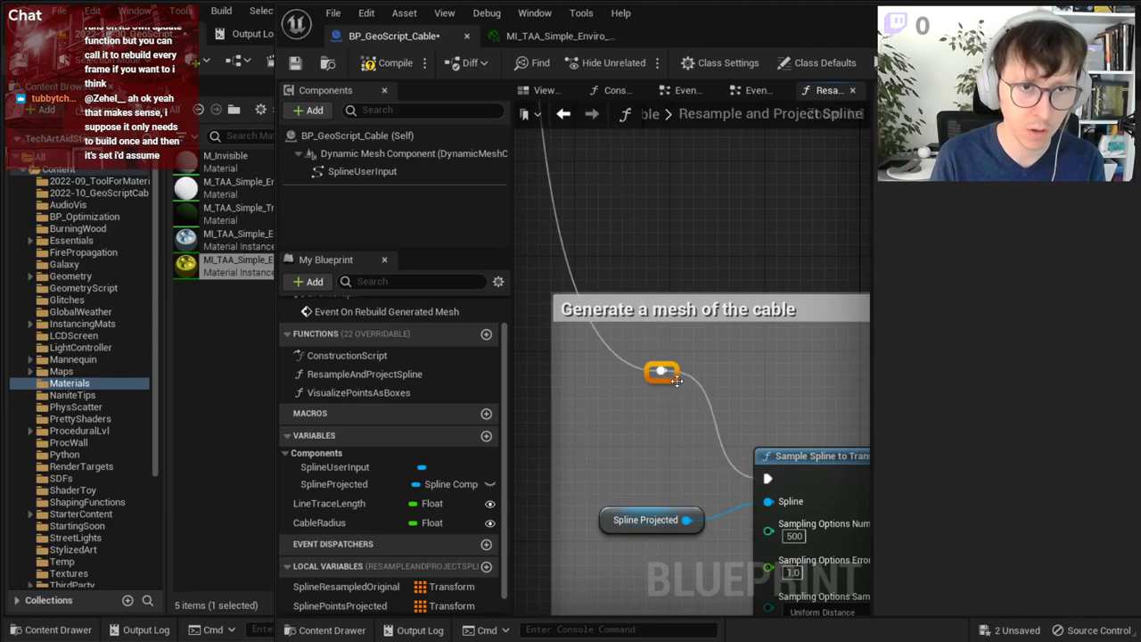
pyautogui.scroll(-4, 633, 207)
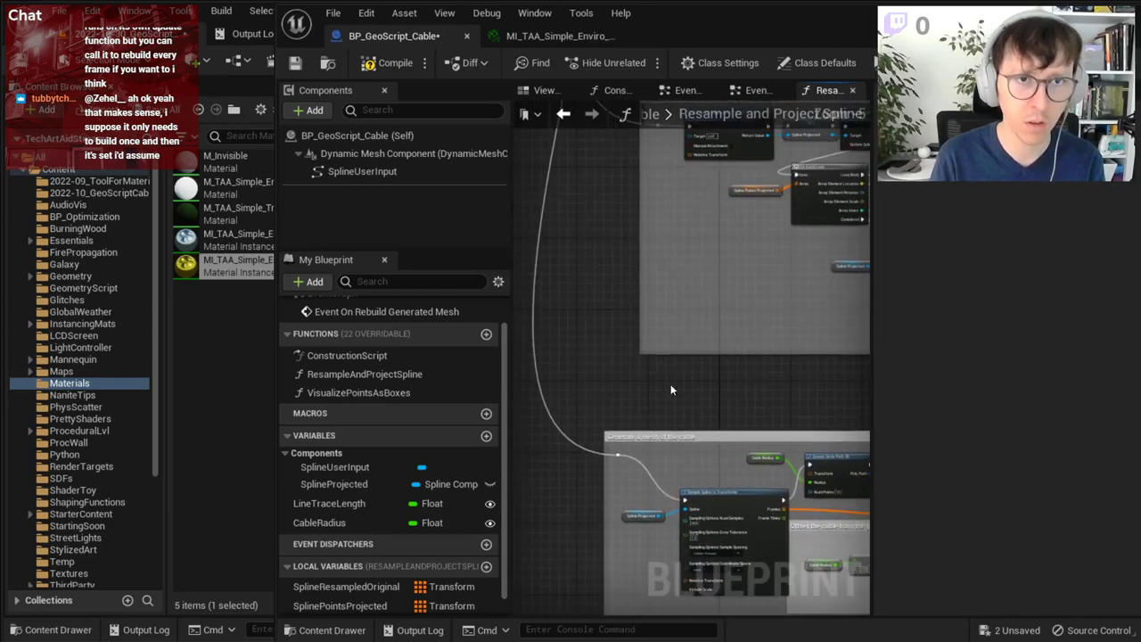
pyautogui.click(392, 62)
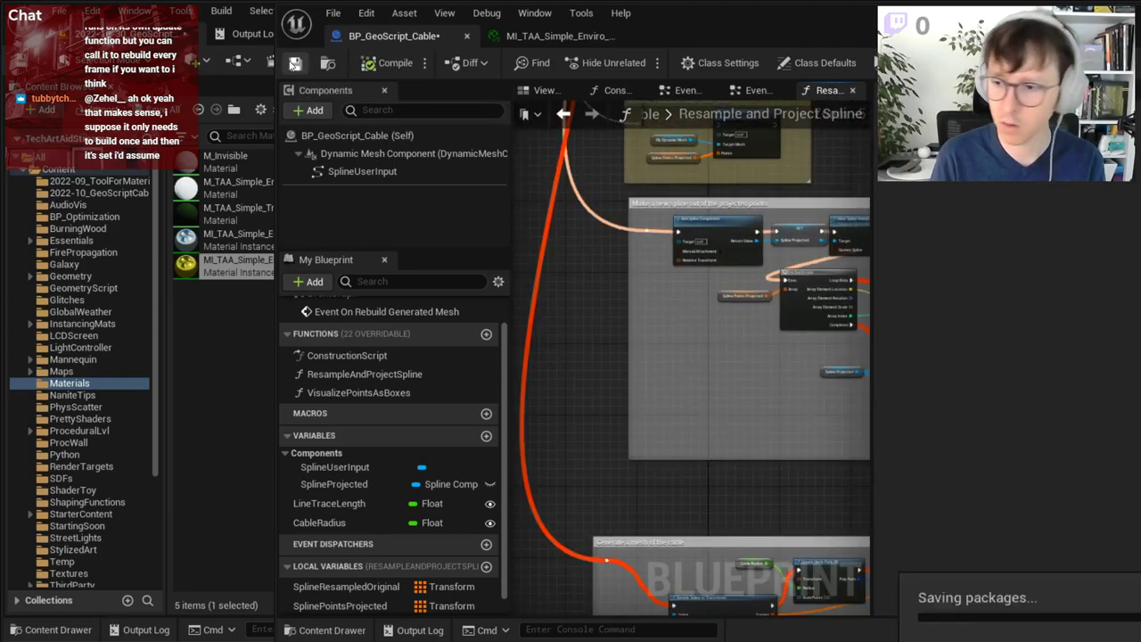
# - Move BP_GeoScript_Cable along X so the gold cable re-drapes over the terrain
pyautogui.hotkey('alt', 'Tab')
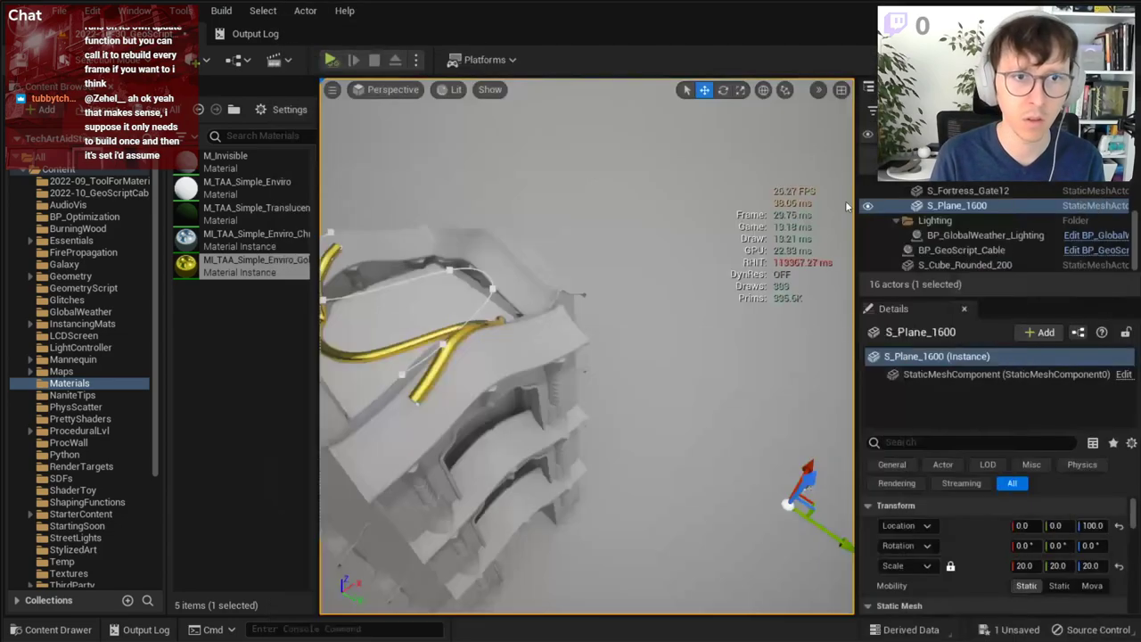
pyautogui.keyDown('alt'); pyautogui.moveTo(589, 356); pyautogui.dragTo(695, 356); pyautogui.keyUp('alt')
pyautogui.keyDown('alt'); pyautogui.moveTo(694, 258); pyautogui.dragTo(694, 257); pyautogui.keyUp('alt')
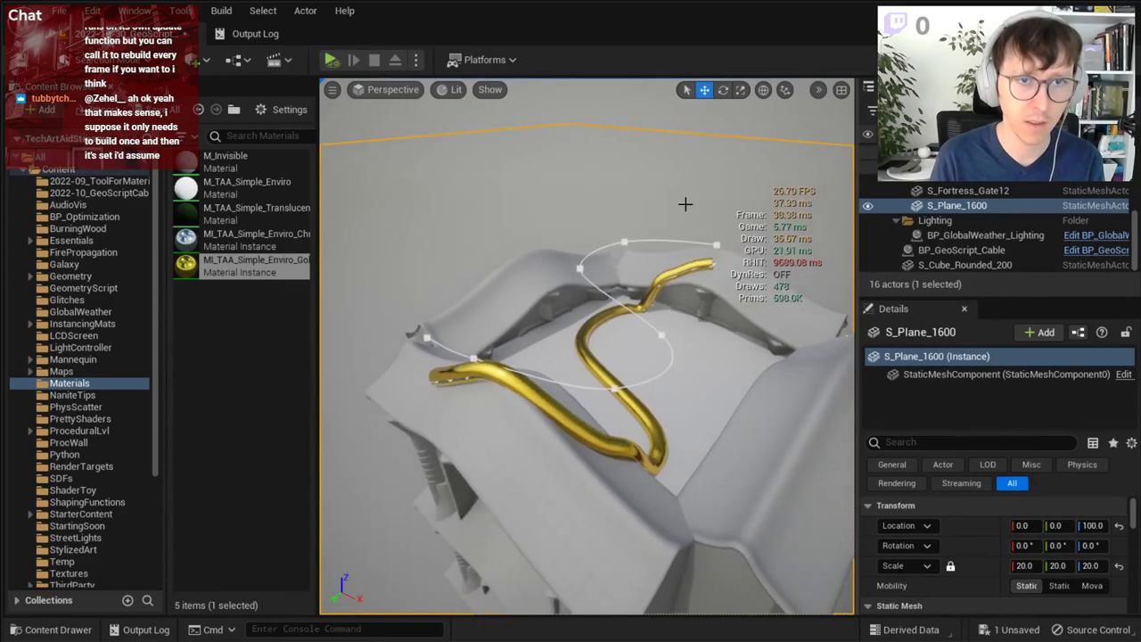
pyautogui.click(581, 266)
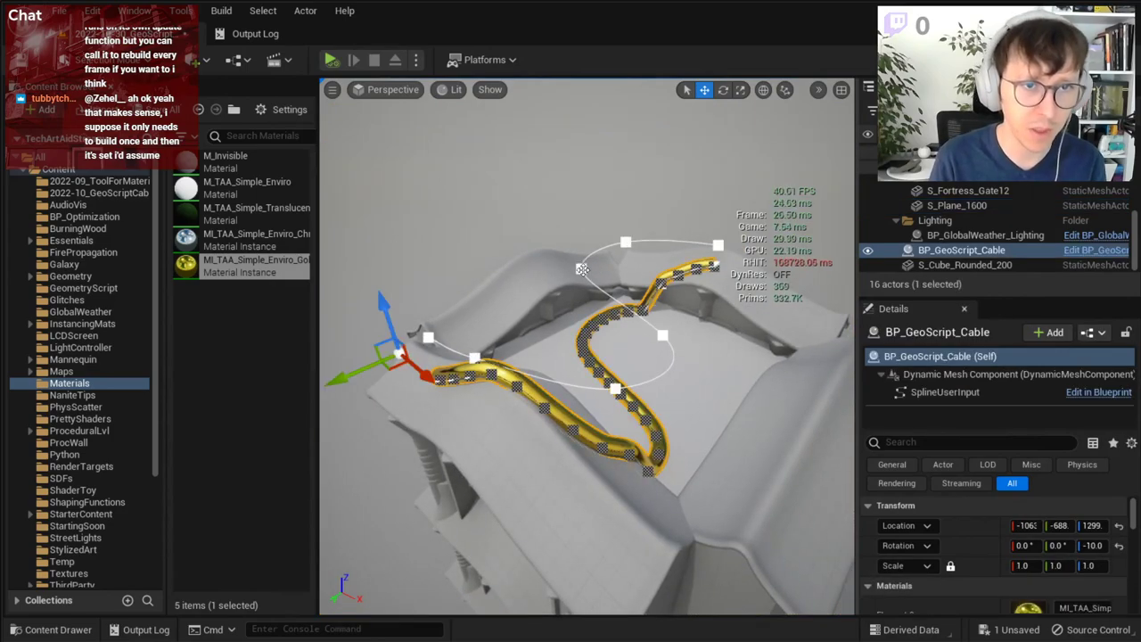
pyautogui.moveTo(421, 375)
pyautogui.mouseDown()
pyautogui.moveTo(498, 438)
pyautogui.moveTo(465, 424)
pyautogui.mouseUp()
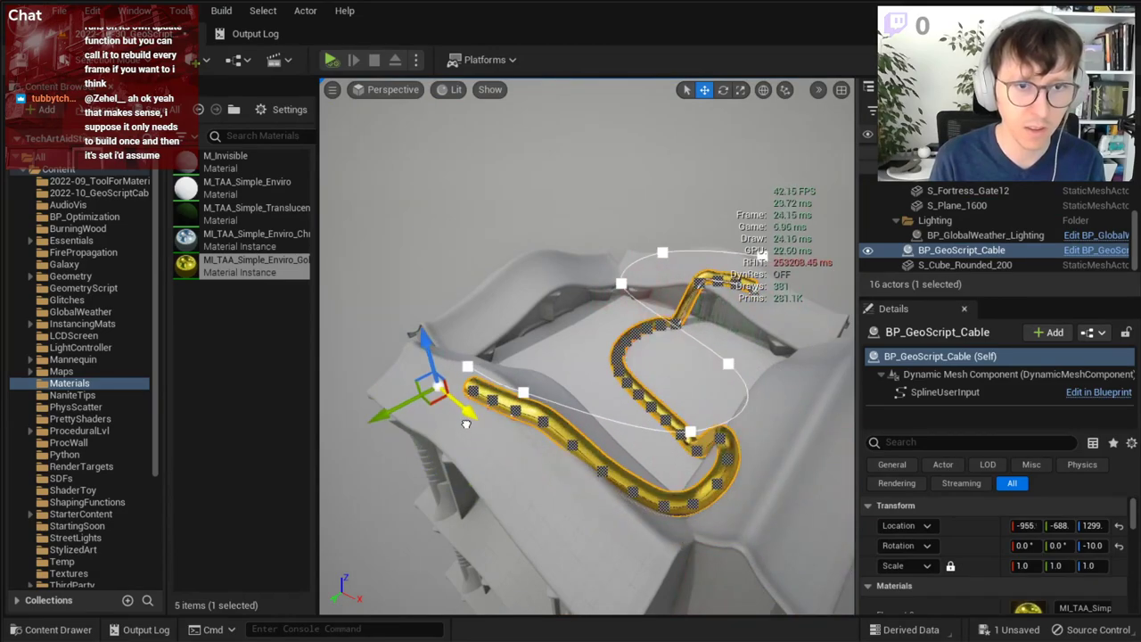
pyautogui.click(466, 424)
pyautogui.moveTo(565, 227)
pyautogui.mouseDown(button='right')
pyautogui.moveTo(535, 268)
pyautogui.moveTo(581, 217)
pyautogui.mouseUp(button='right')
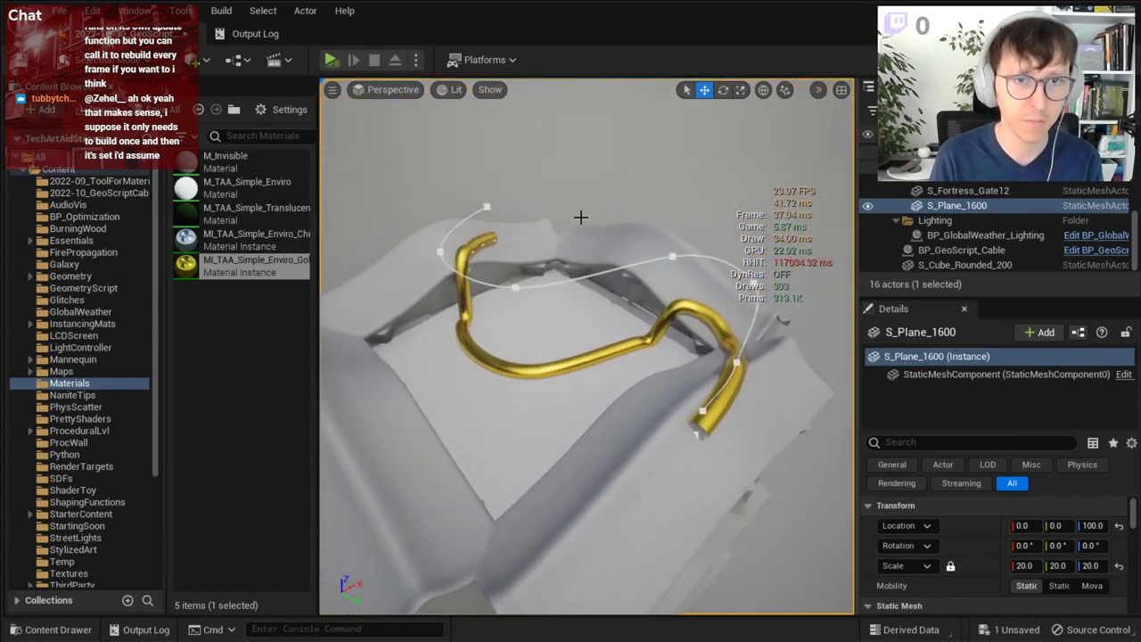